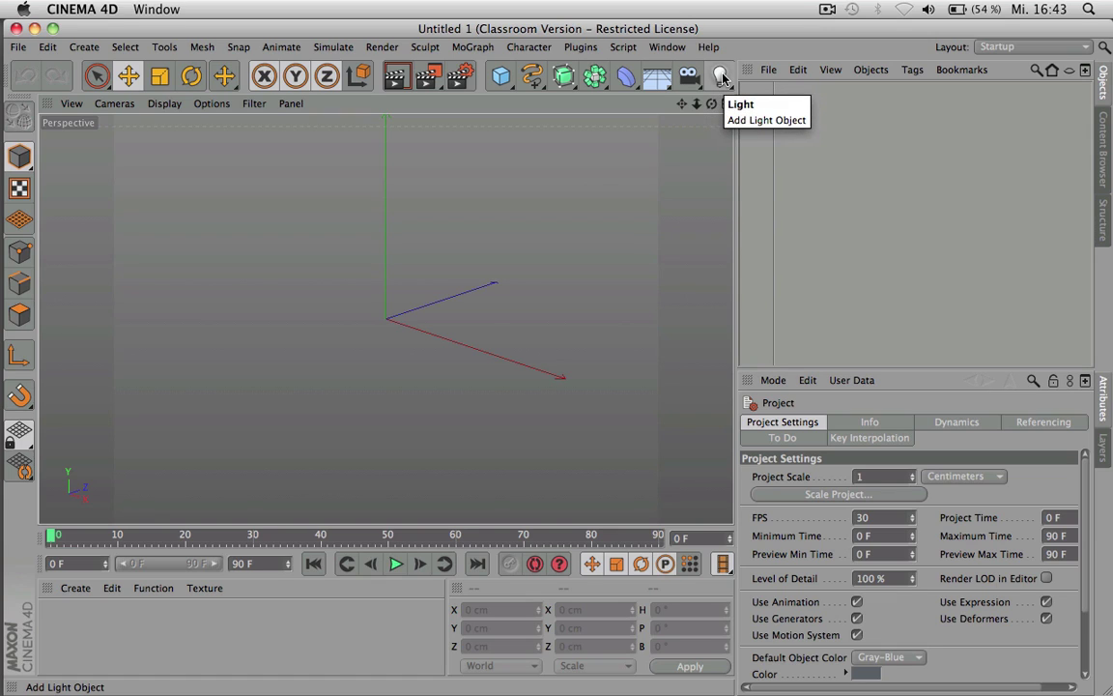
# - Add a light, preview it with a render, and lift it to Y 191.056 cm
pyautogui.click(720, 76)
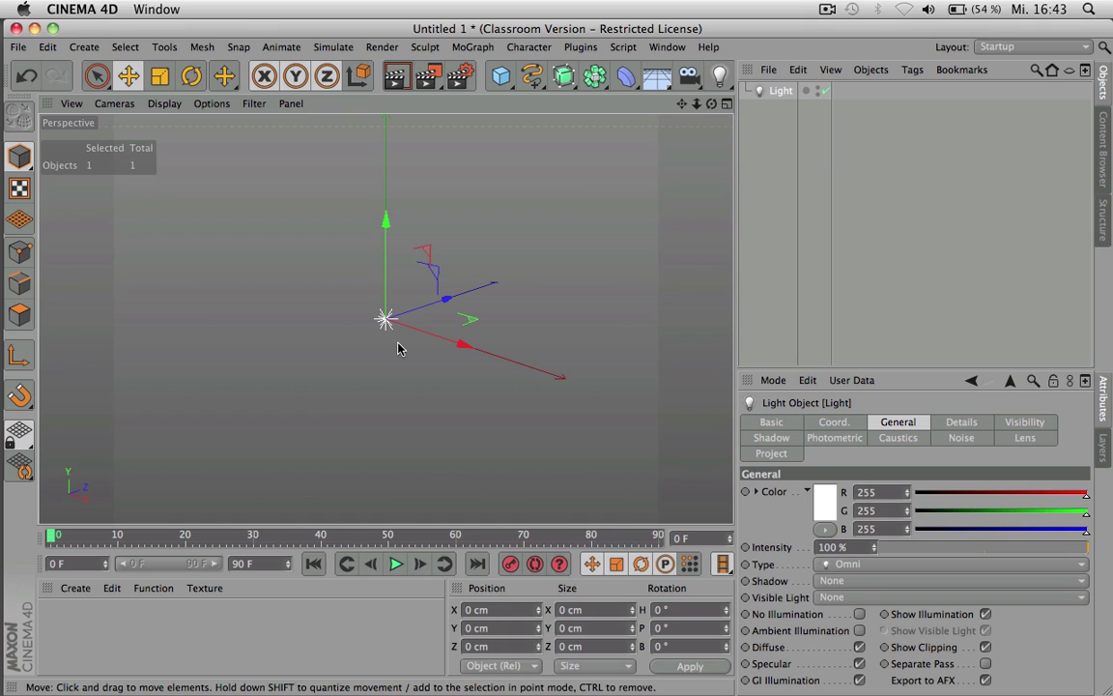
pyautogui.click(395, 76)
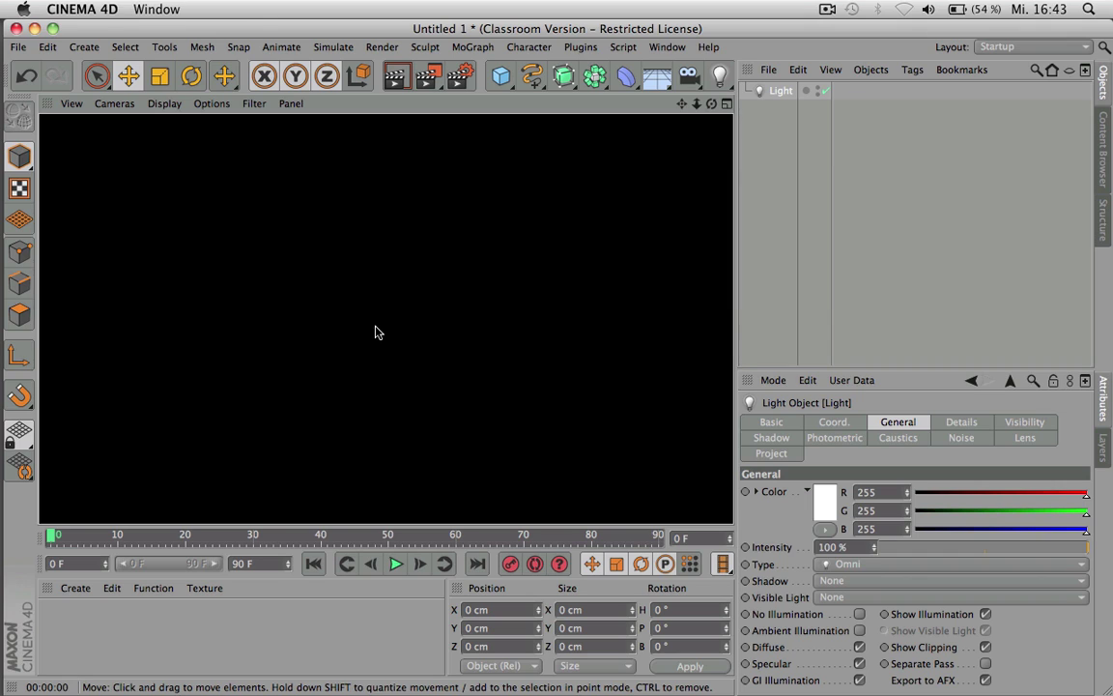
pyautogui.click(780, 92)
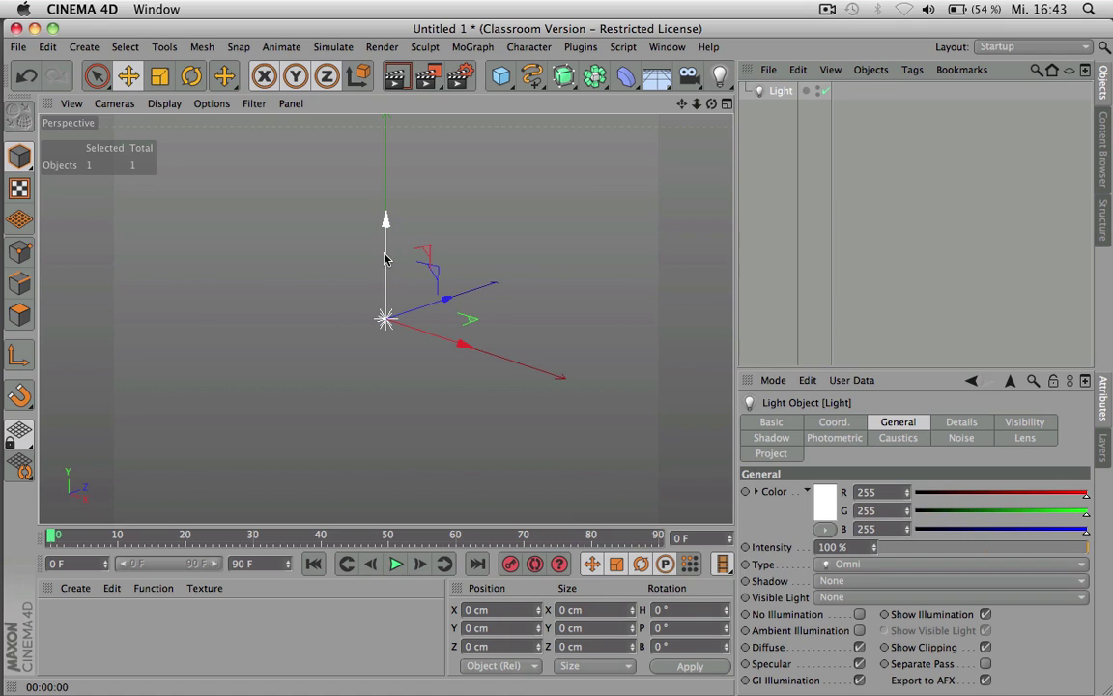
pyautogui.moveTo(384, 258); pyautogui.dragTo(387, 134)
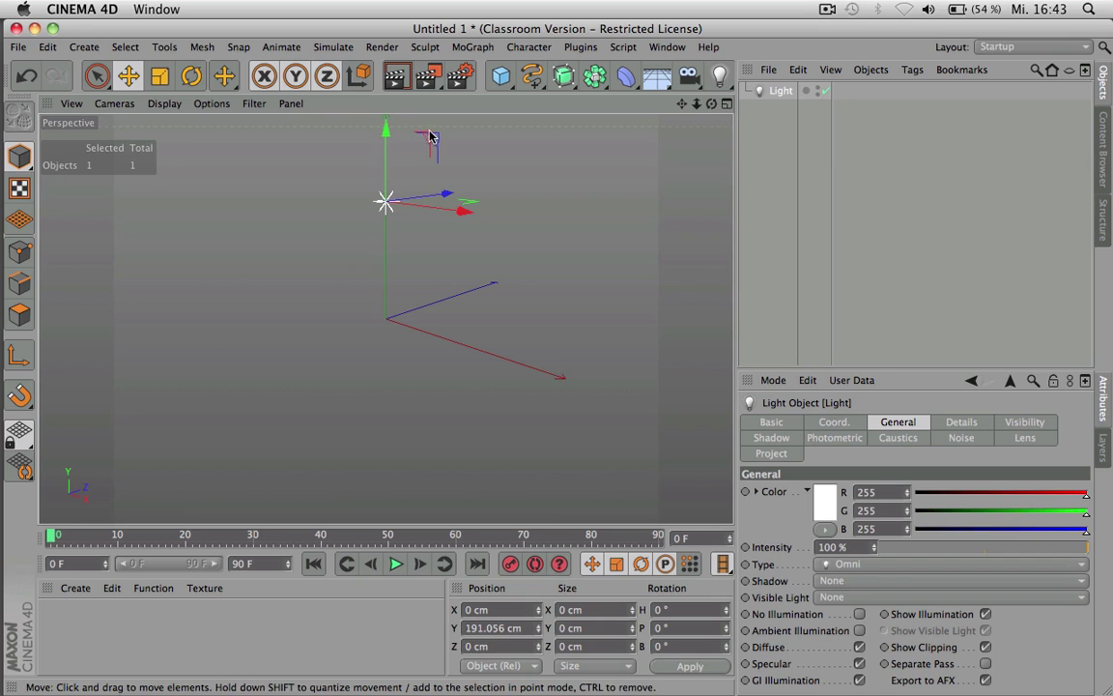
# - Add a cube to the scene and recentre the view on it
pyautogui.click(502, 77)
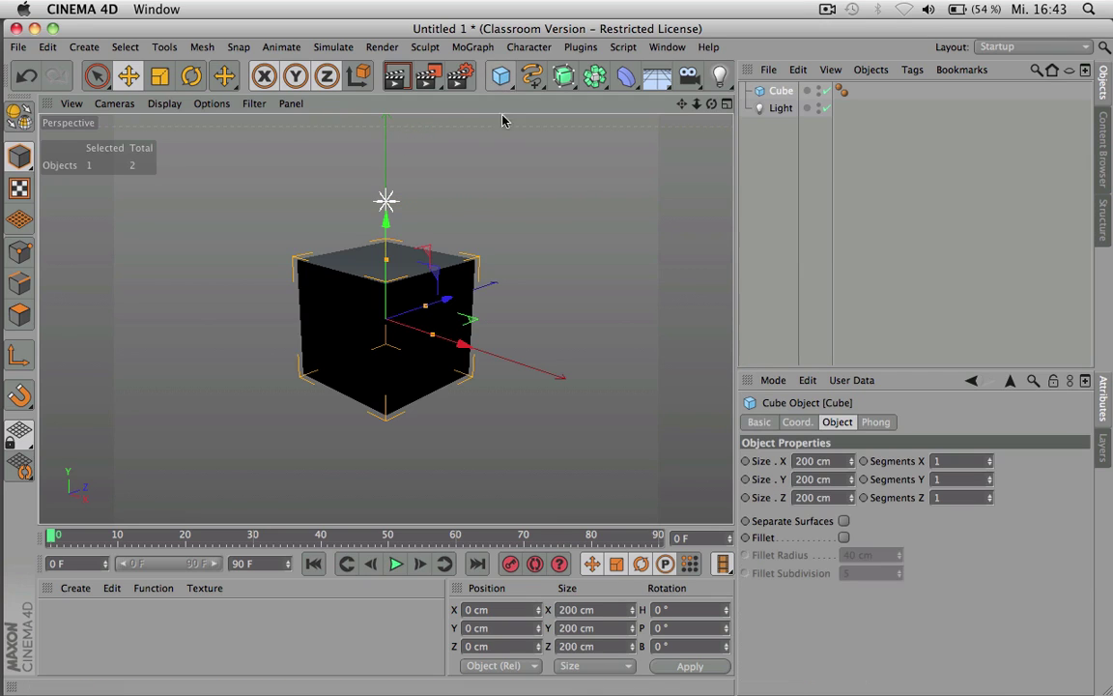
pyautogui.moveTo(681, 104); pyautogui.dragTo(671, 108)
pyautogui.keyDown('alt'); pyautogui.moveTo(505, 326); pyautogui.dragTo(515, 360, button='middle'); pyautogui.keyUp('alt')
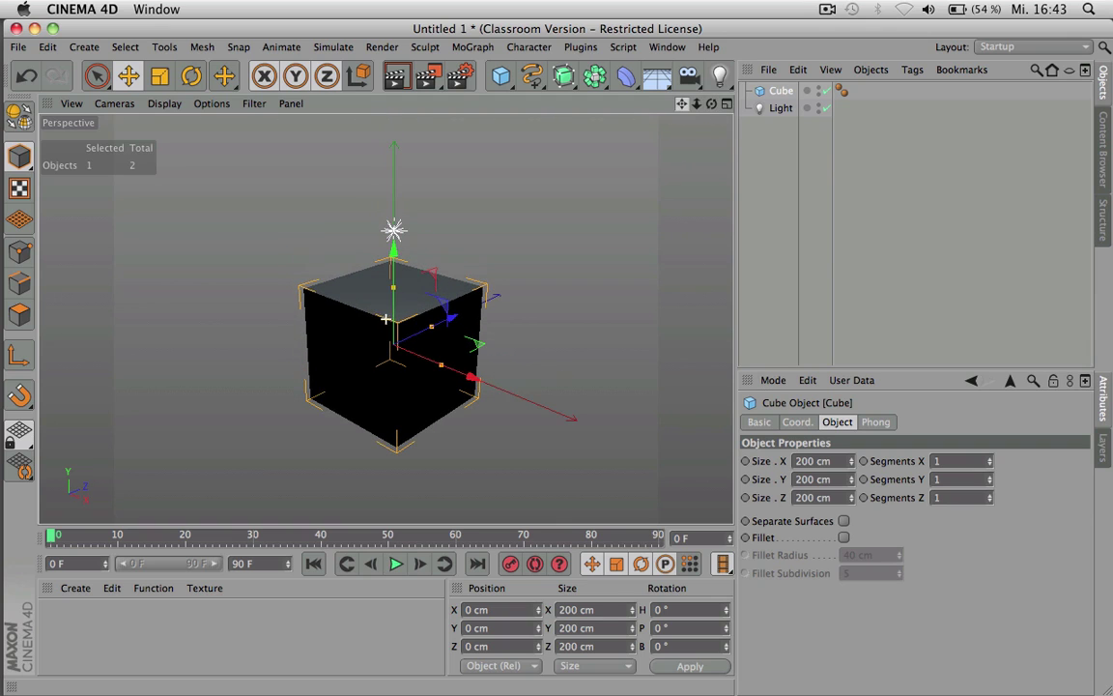
# - Add a sphere and raise it until it rests on top of the cube
pyautogui.click(509, 87)
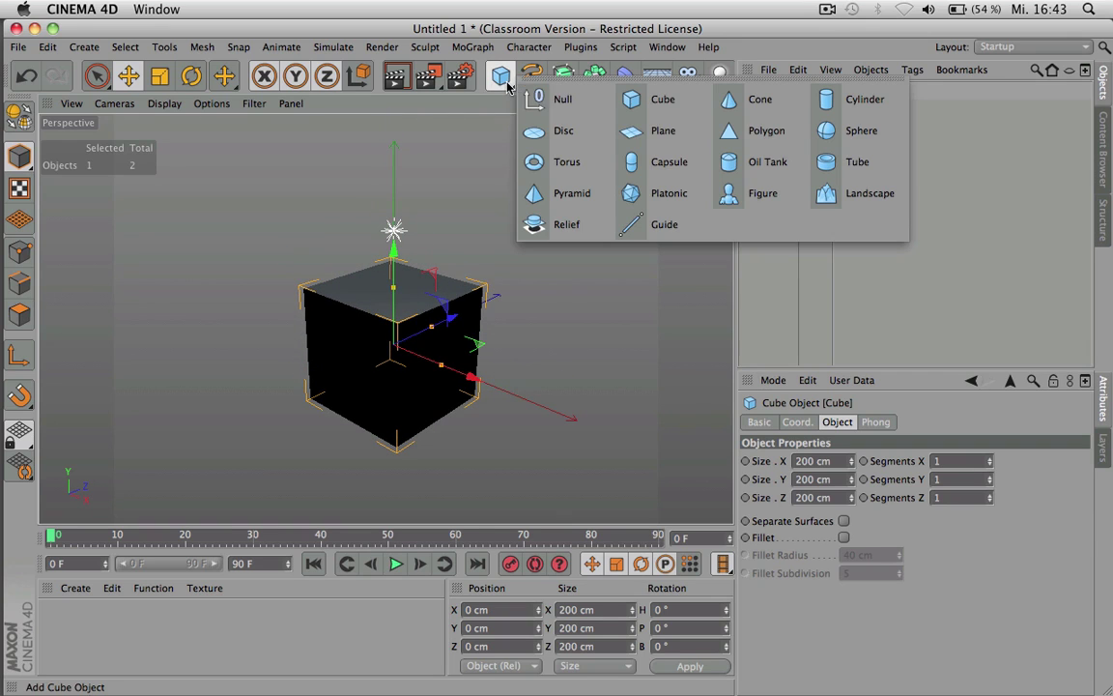
pyautogui.click(832, 131)
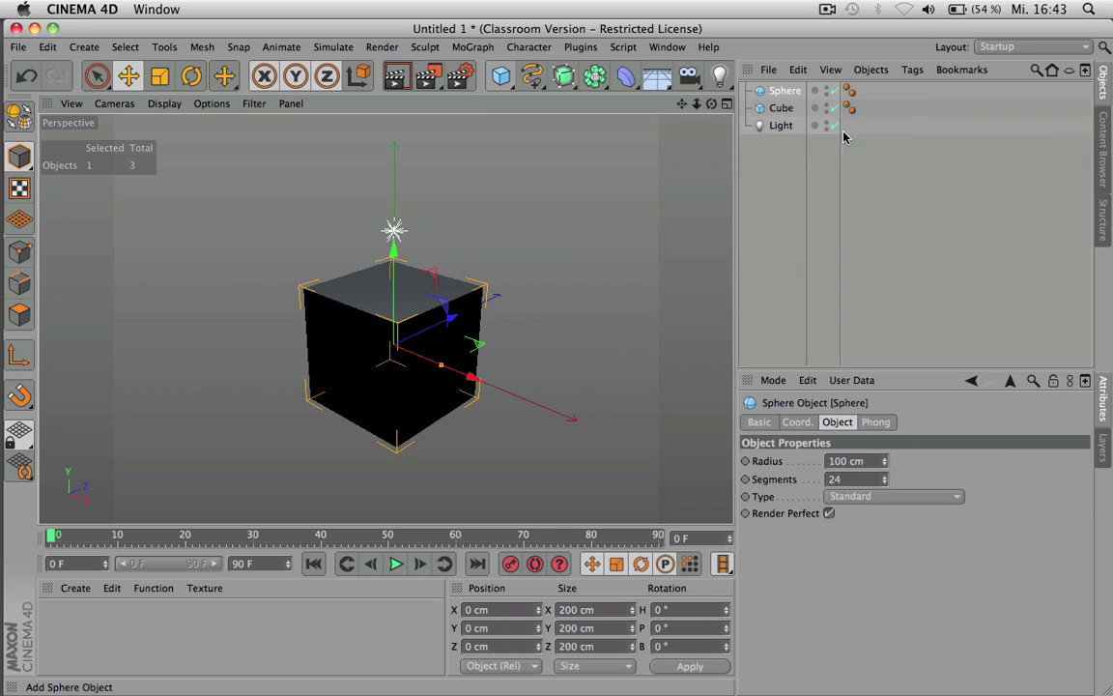
pyautogui.moveTo(392, 236); pyautogui.dragTo(410, 138)
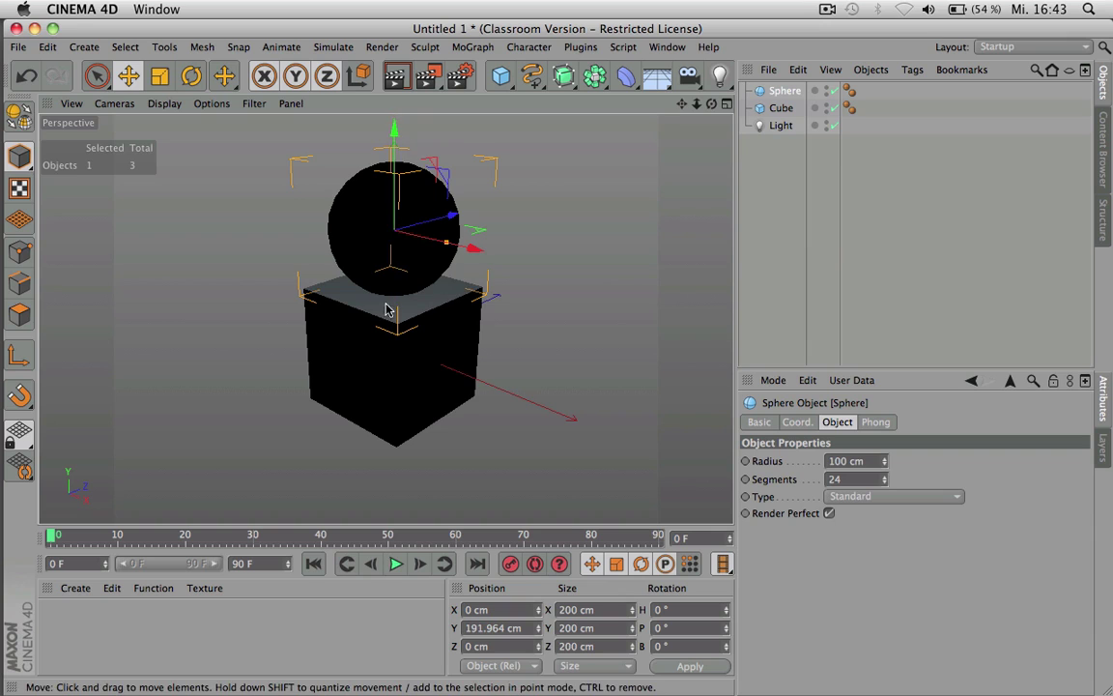
pyautogui.middleClick(460, 298)
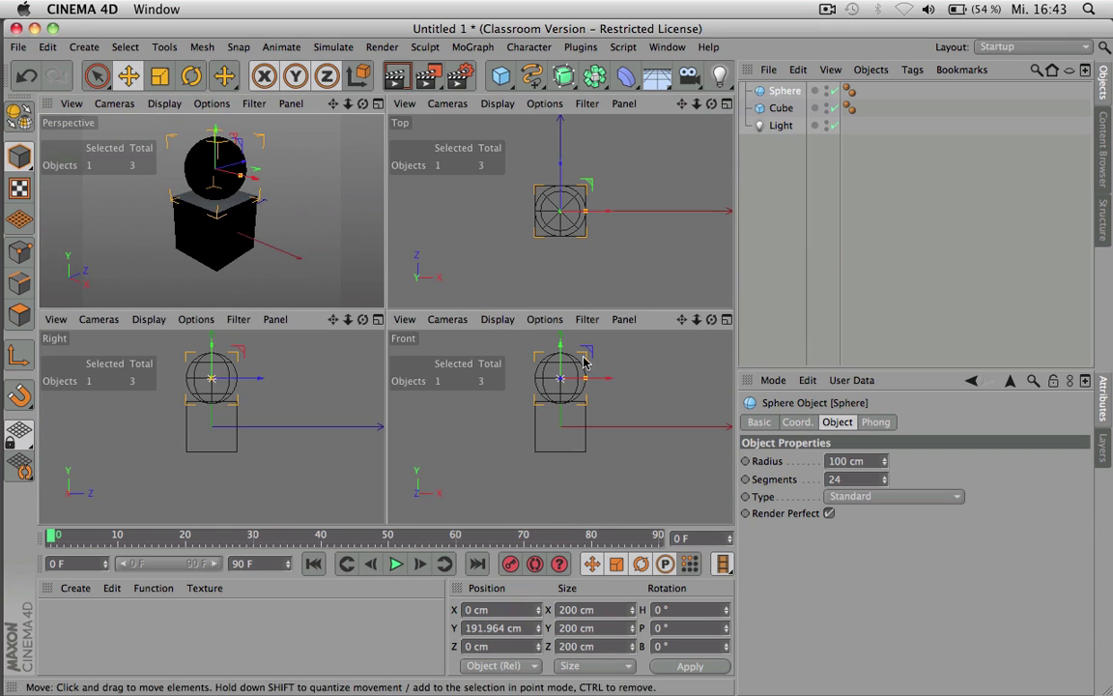
pyautogui.moveTo(570, 360)
pyautogui.mouseDown()
pyautogui.moveTo(568, 338)
pyautogui.moveTo(566, 355)
pyautogui.moveTo(585, 345)
pyautogui.mouseUp()
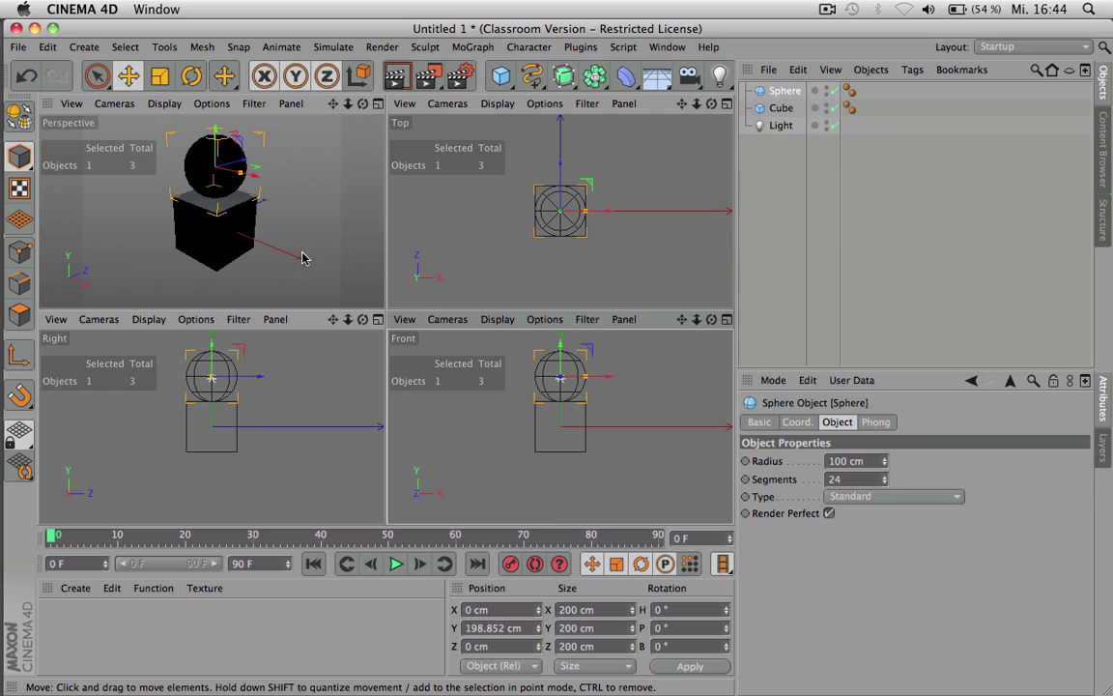
pyautogui.middleClick(269, 226)
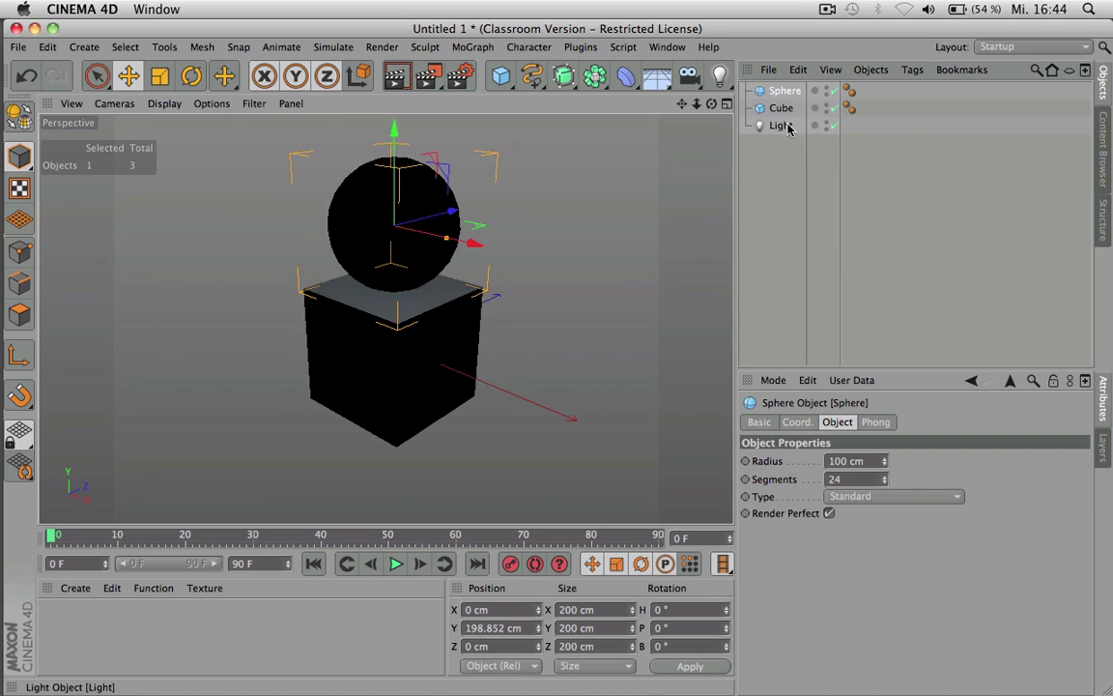
pyautogui.click(773, 125)
pyautogui.keyDown('alt'); pyautogui.moveTo(666, 229); pyautogui.dragTo(658, 174); pyautogui.keyUp('alt')
# - Slide the light left along X, check a render, and list it above Sphere and Cube
pyautogui.moveTo(681, 104); pyautogui.dragTo(439, 220)
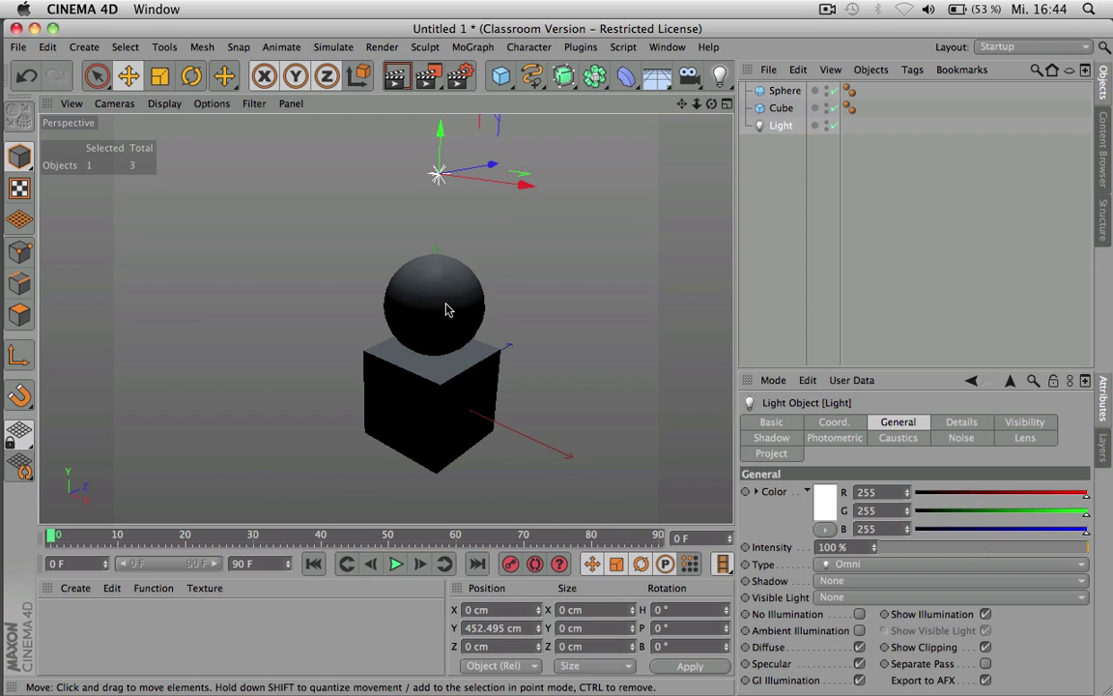
pyautogui.moveTo(522, 184); pyautogui.dragTo(474, 191)
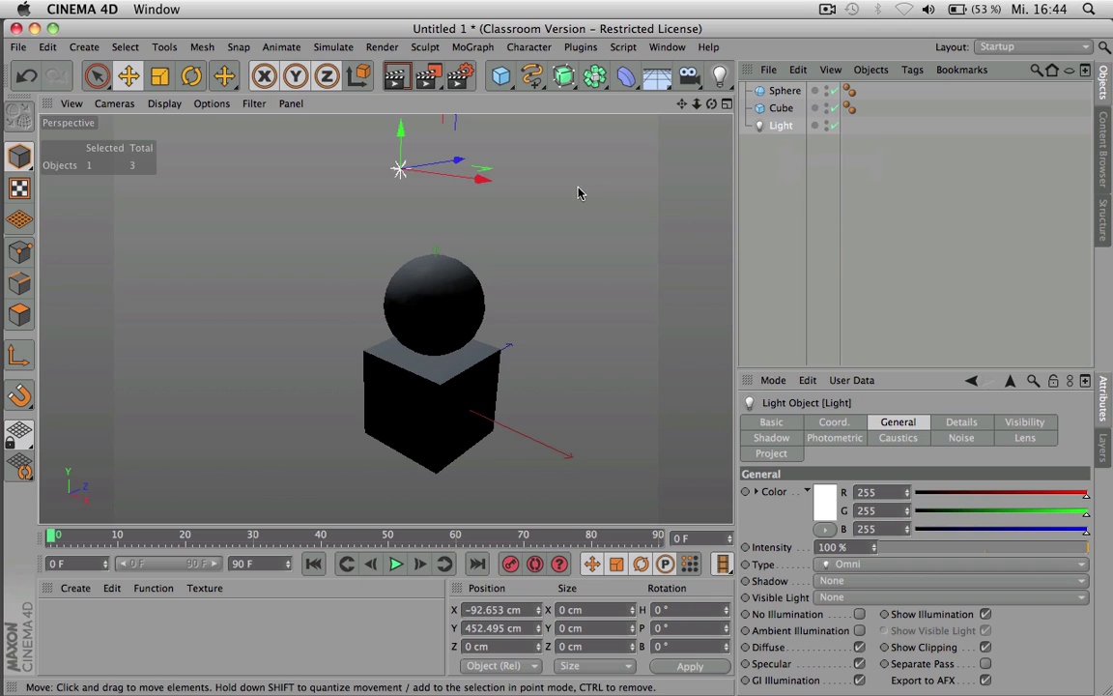
pyautogui.moveTo(479, 178)
pyautogui.mouseDown()
pyautogui.moveTo(457, 186)
pyautogui.moveTo(468, 180)
pyautogui.mouseUp()
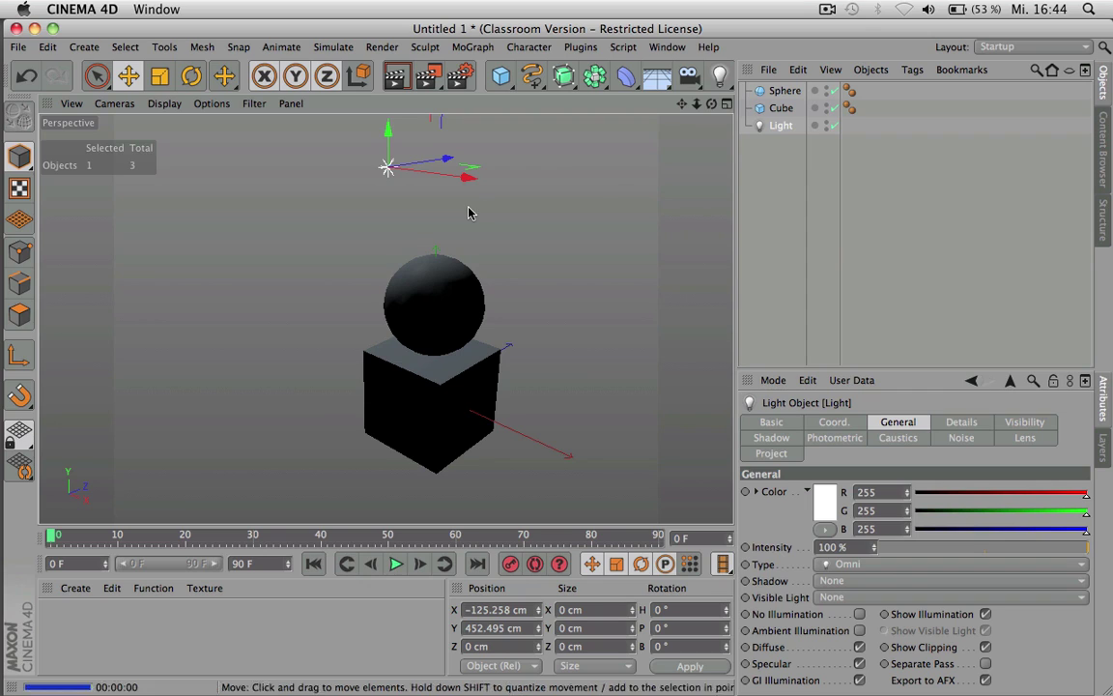
pyautogui.hotkey('ctrl', 'r')
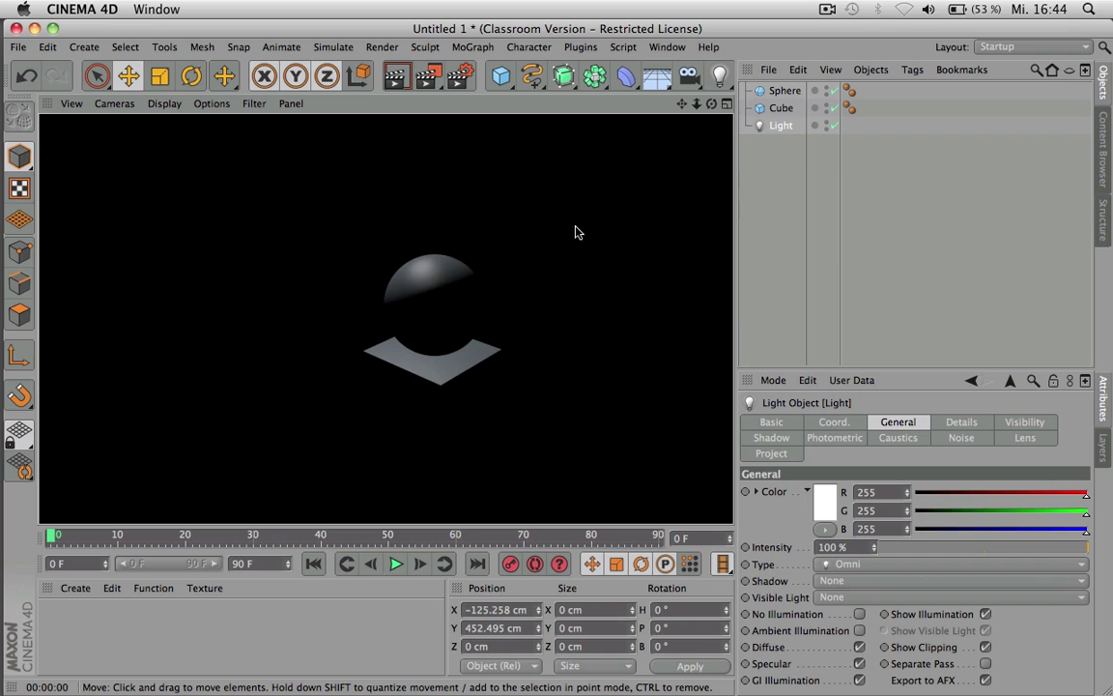
pyautogui.click(778, 125)
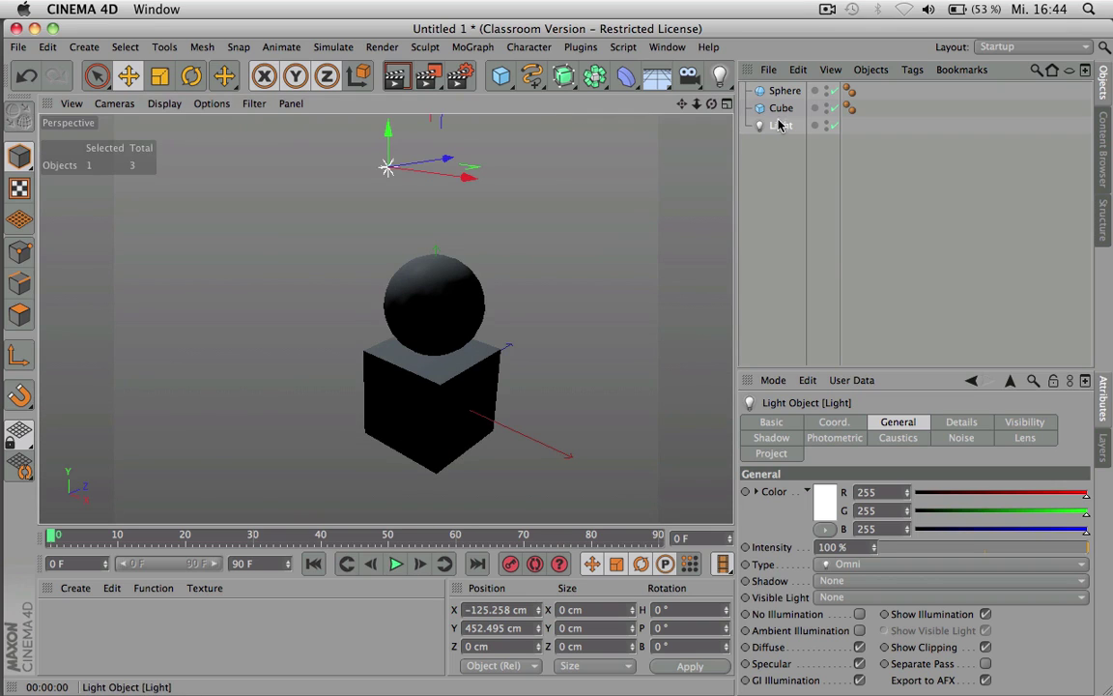
pyautogui.moveTo(778, 125); pyautogui.dragTo(779, 89)
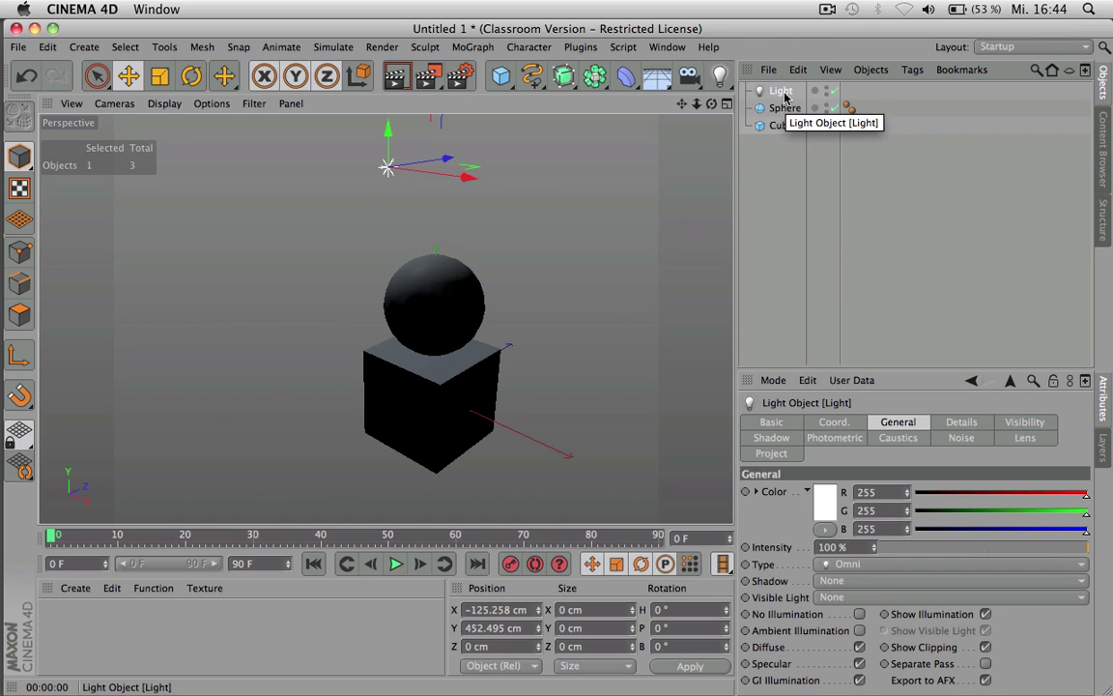
# - Rename the Light object in the Object Manager to 'point light'
pyautogui.doubleClick(782, 91)
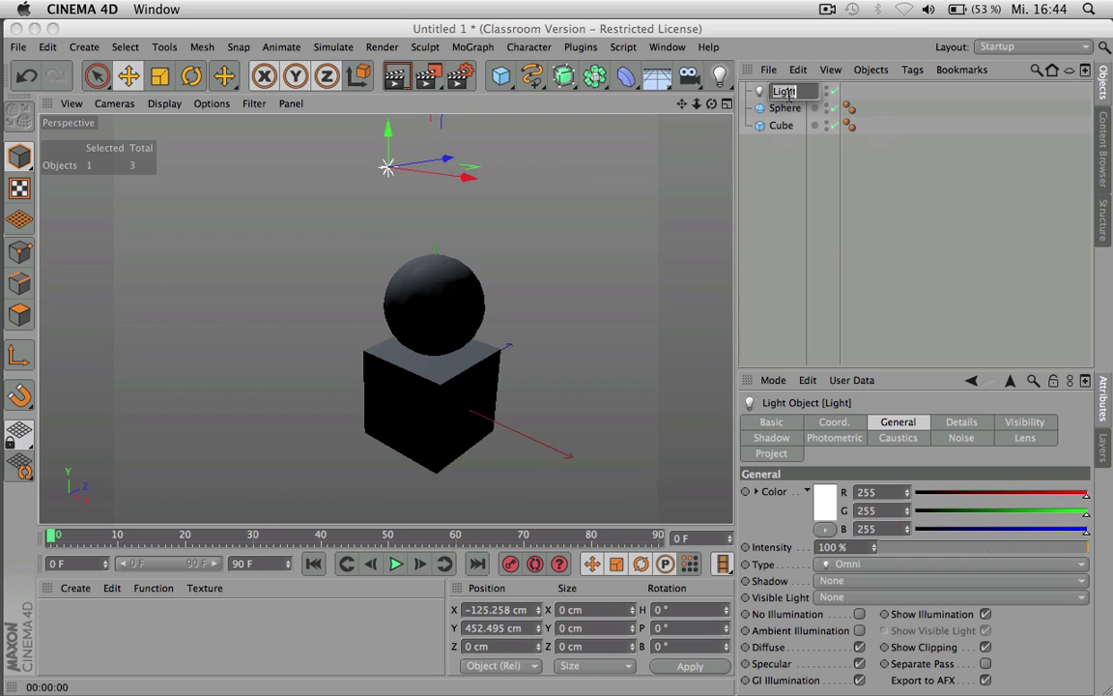
pyautogui.write('point light')
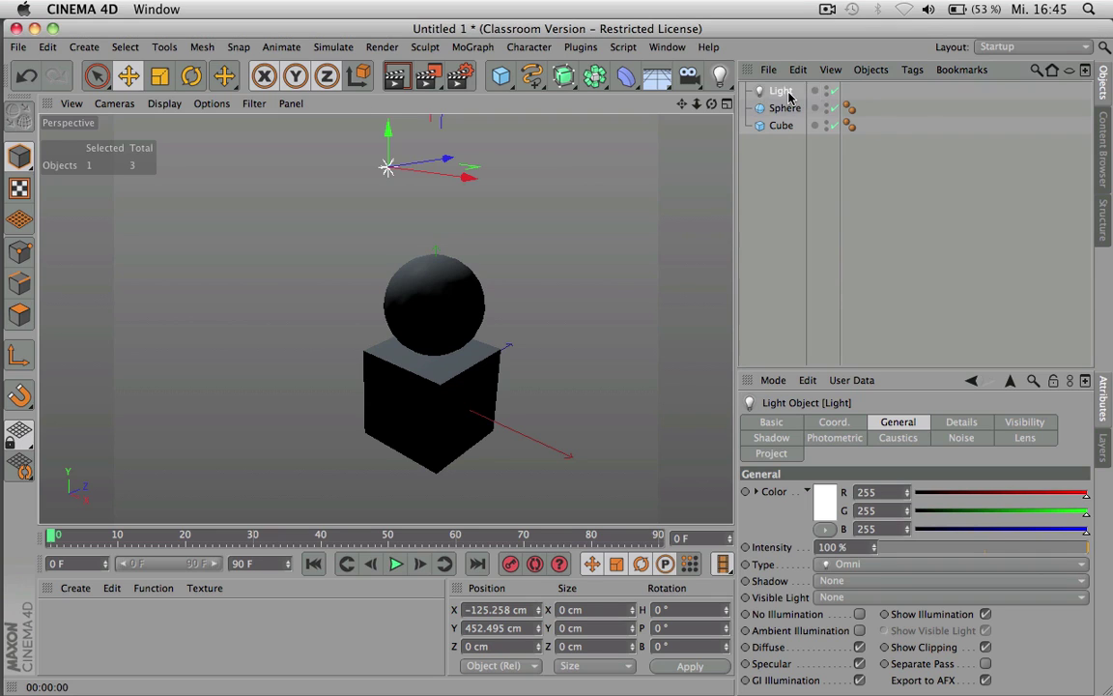
pyautogui.press('Return')
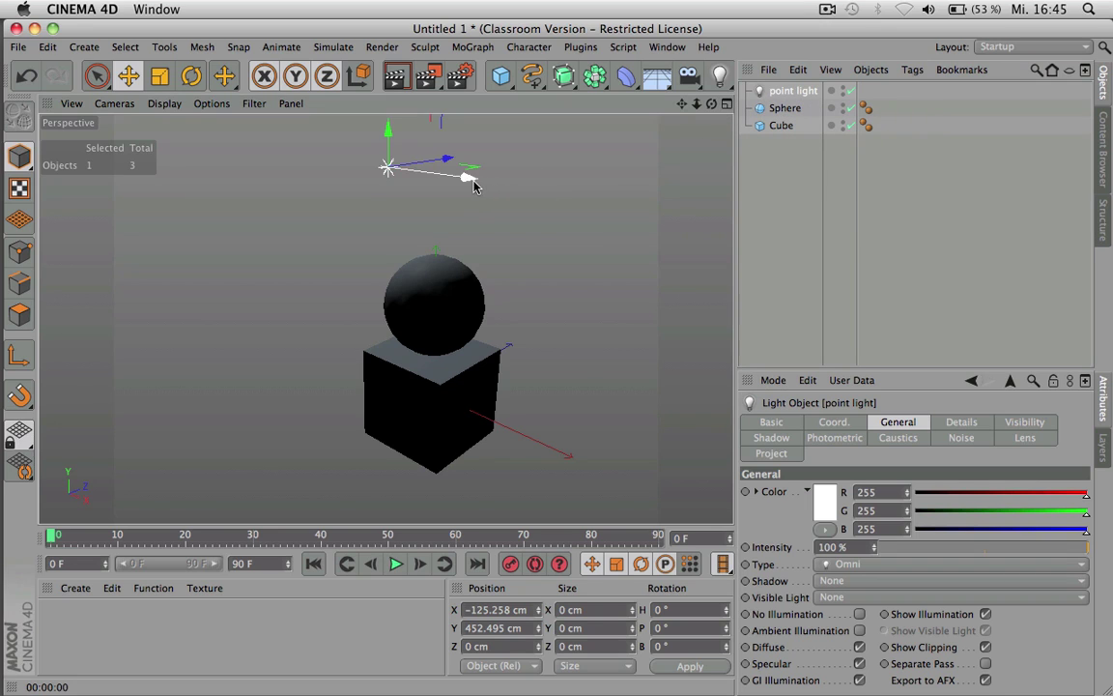
# - Move the point light to X 86.095, Y 439.704, Z 355.248 cm and render to check
pyautogui.moveTo(473, 179); pyautogui.dragTo(461, 184)
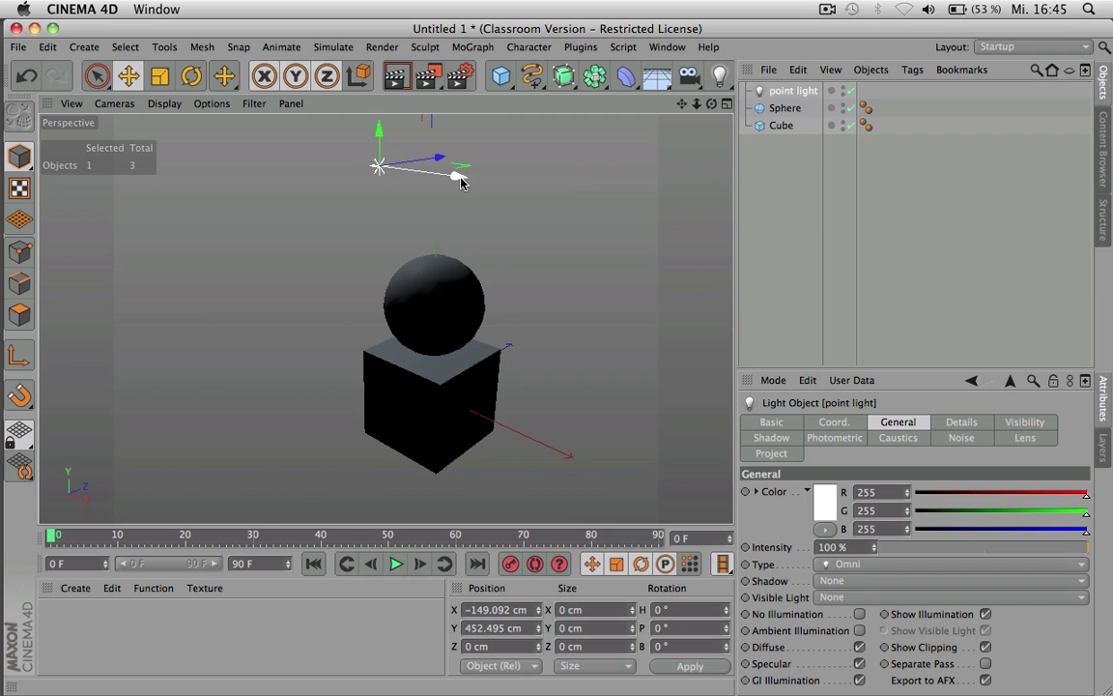
pyautogui.moveTo(389, 139); pyautogui.dragTo(386, 147)
pyautogui.moveTo(456, 189); pyautogui.dragTo(433, 184)
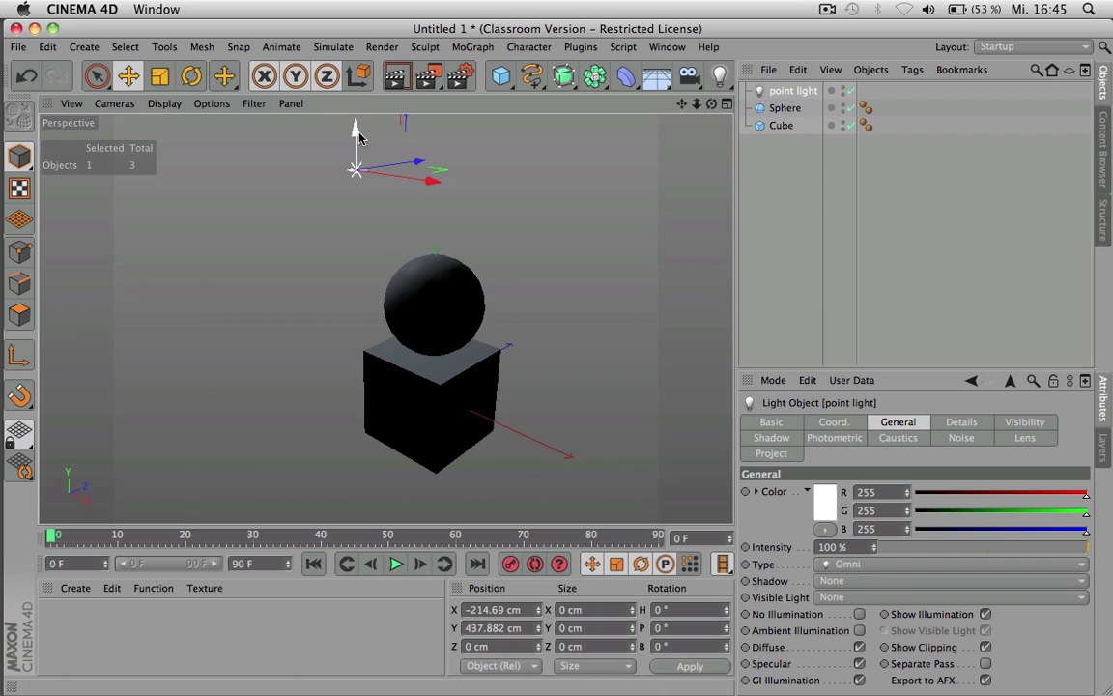
pyautogui.moveTo(355, 145); pyautogui.dragTo(443, 183)
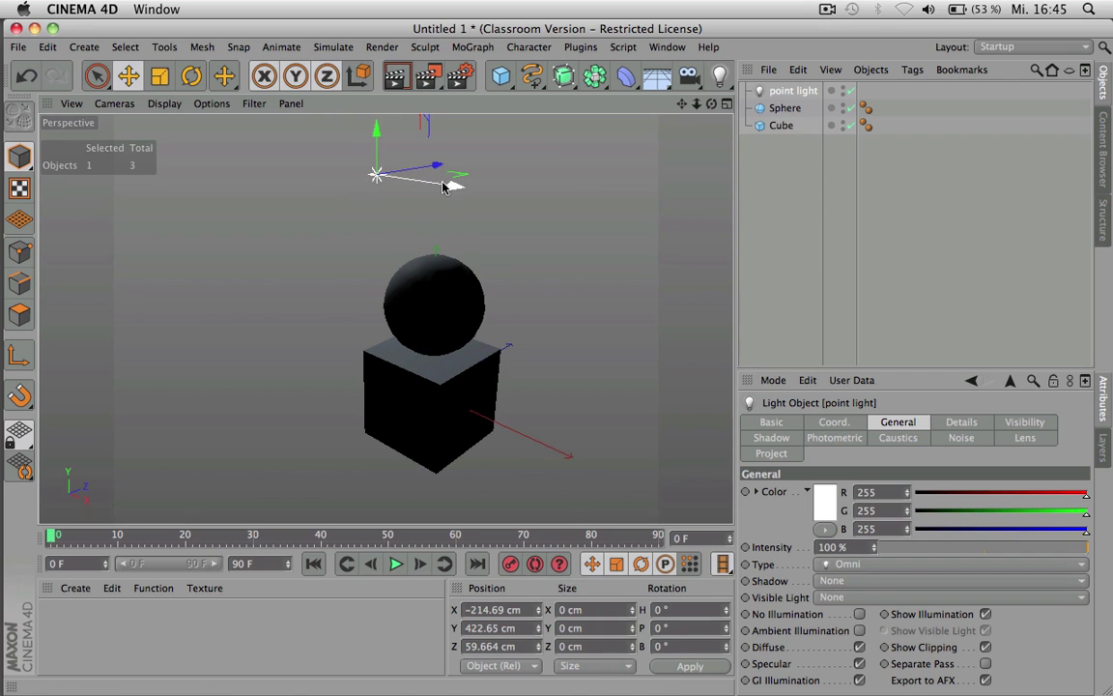
pyautogui.press('e')
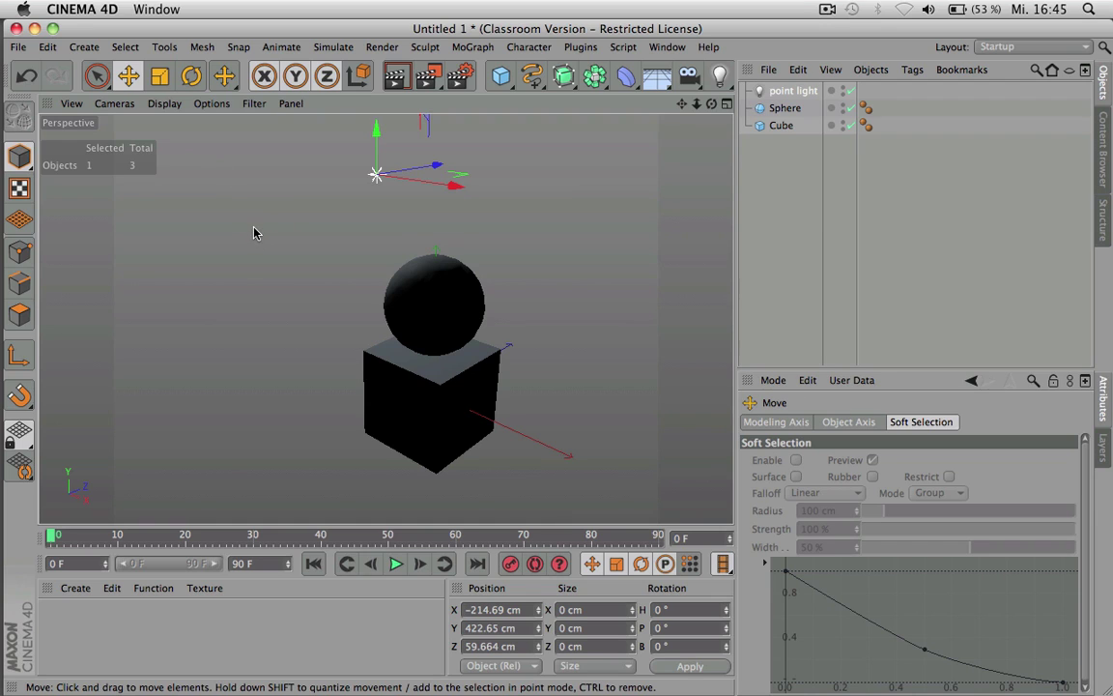
pyautogui.moveTo(254, 231); pyautogui.dragTo(454, 228)
pyautogui.hotkey('ctrl', 'r')
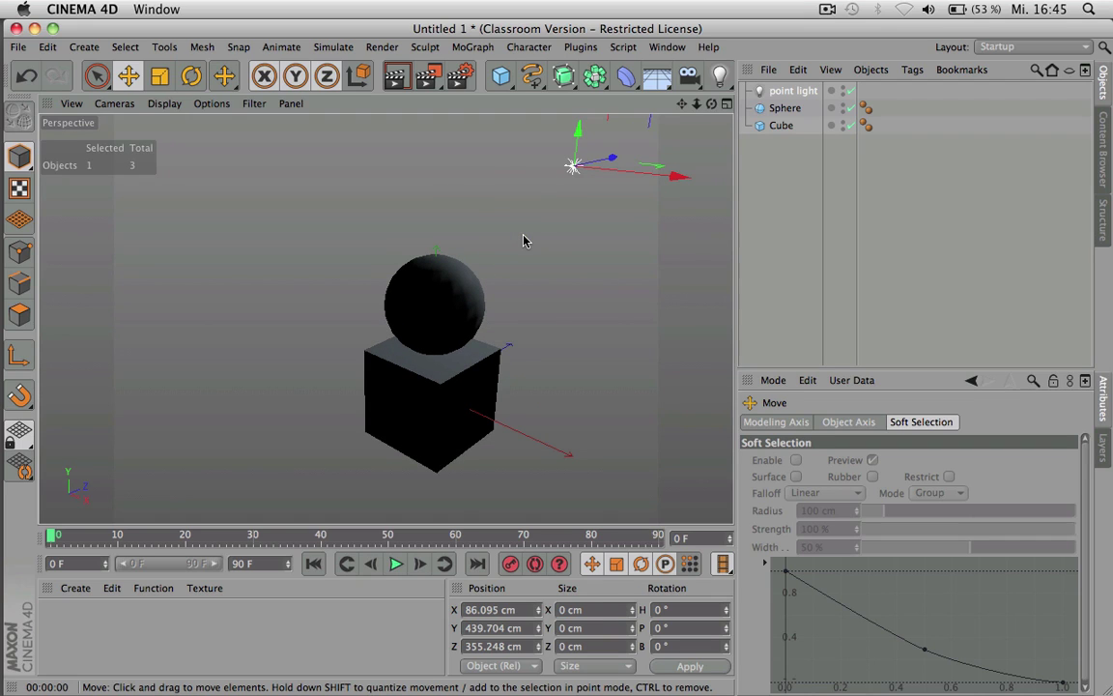
# - Using the four views, place the point light at X -580.871, Y 419.772, Z -212.105 cm
pyautogui.click(726, 107)
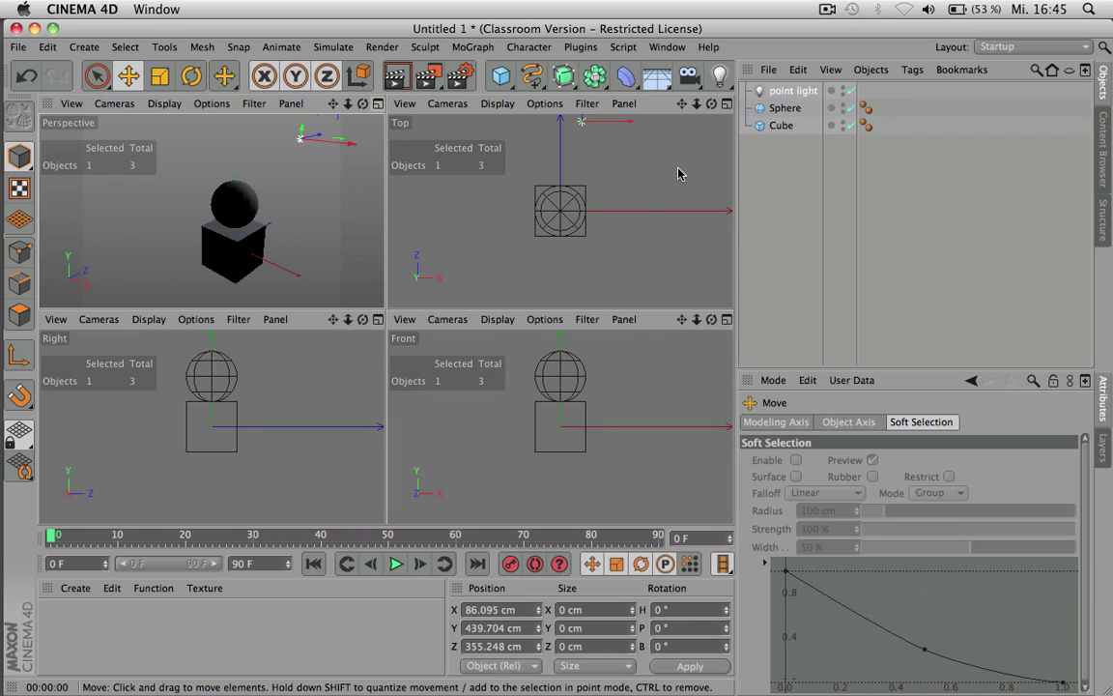
pyautogui.moveTo(648, 196); pyautogui.dragTo(652, 225)
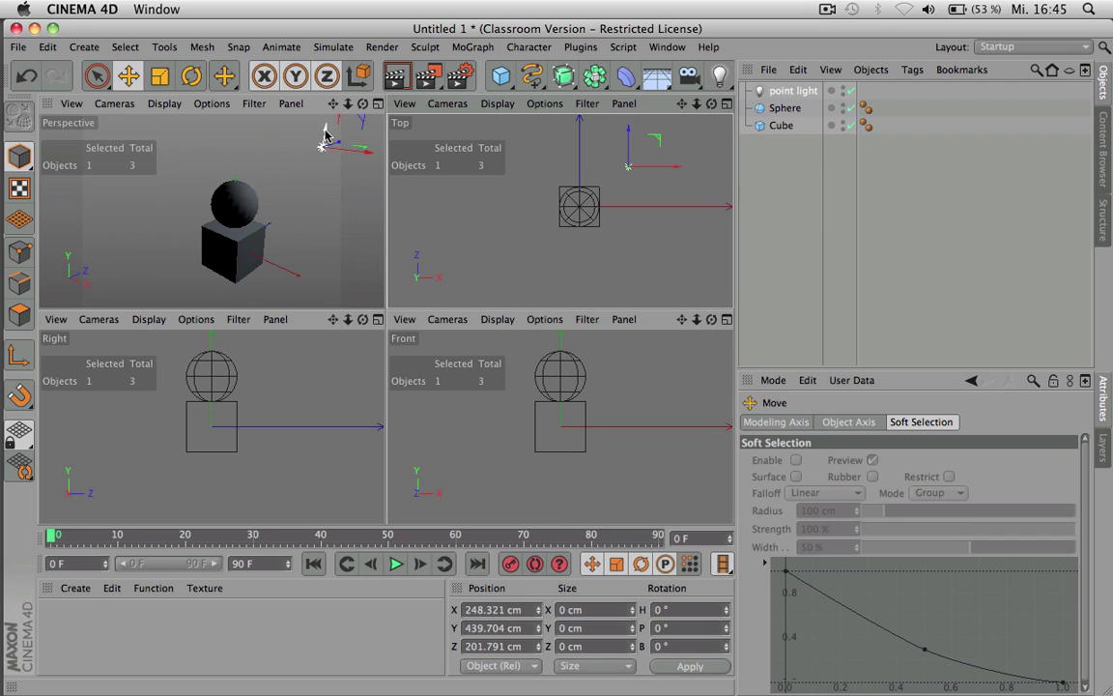
pyautogui.moveTo(633, 224); pyautogui.dragTo(557, 291)
pyautogui.scroll(-2, 354, 431)
pyautogui.moveTo(354, 431); pyautogui.dragTo(241, 412)
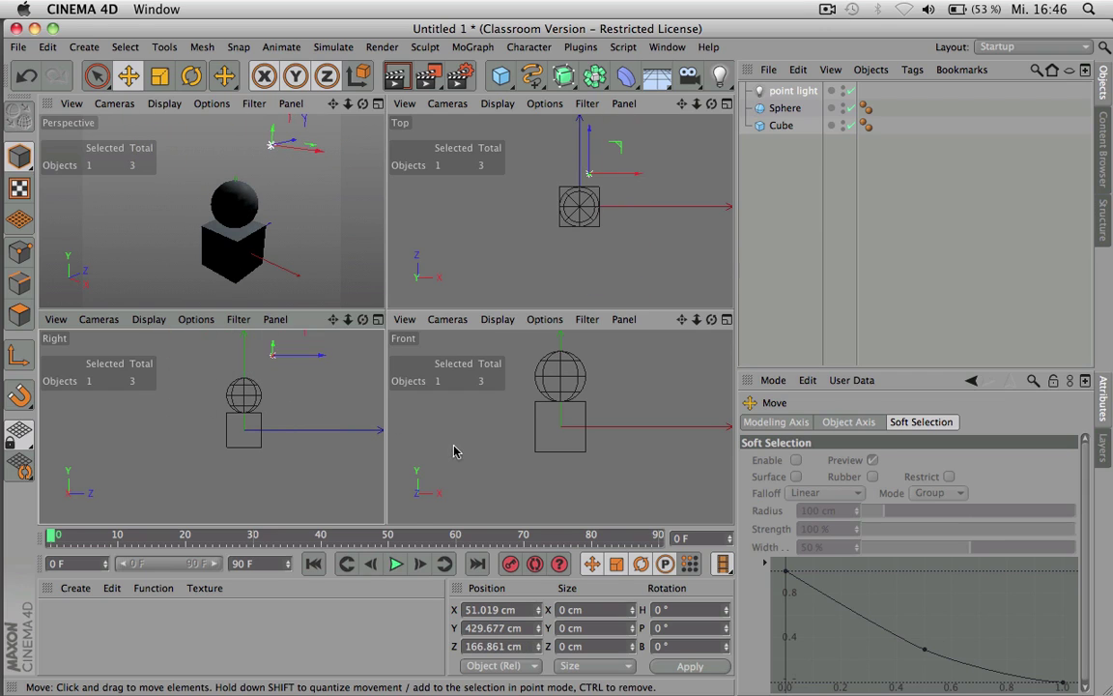
pyautogui.scroll(-3, 455, 450)
pyautogui.moveTo(578, 444); pyautogui.dragTo(654, 444)
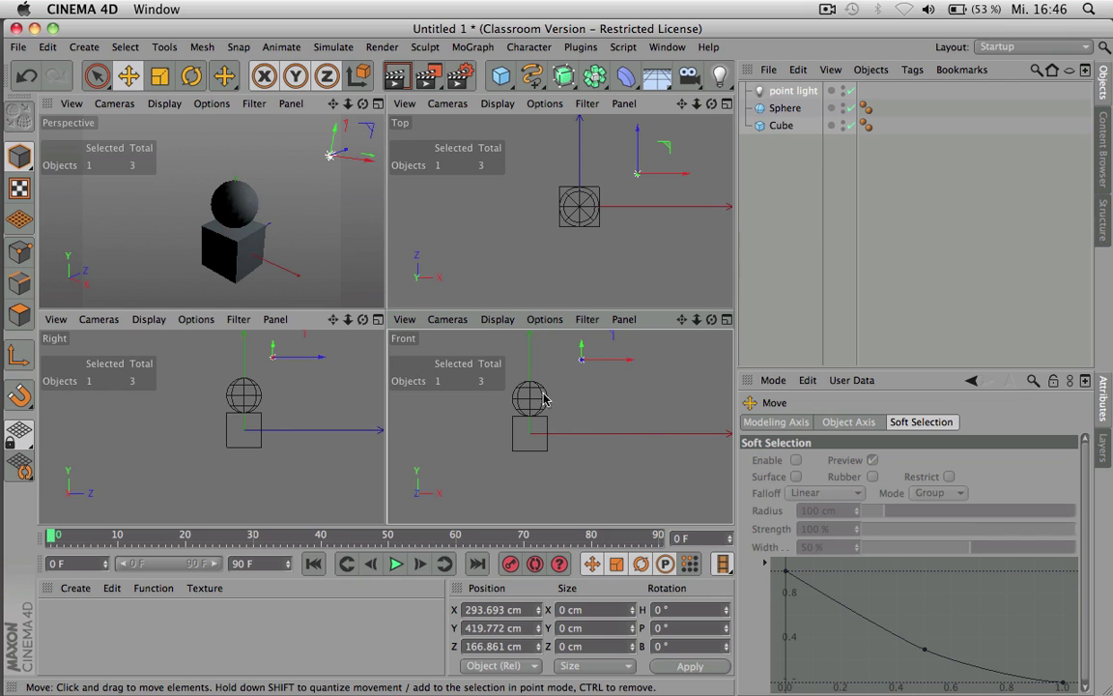
pyautogui.middleClick(350, 256)
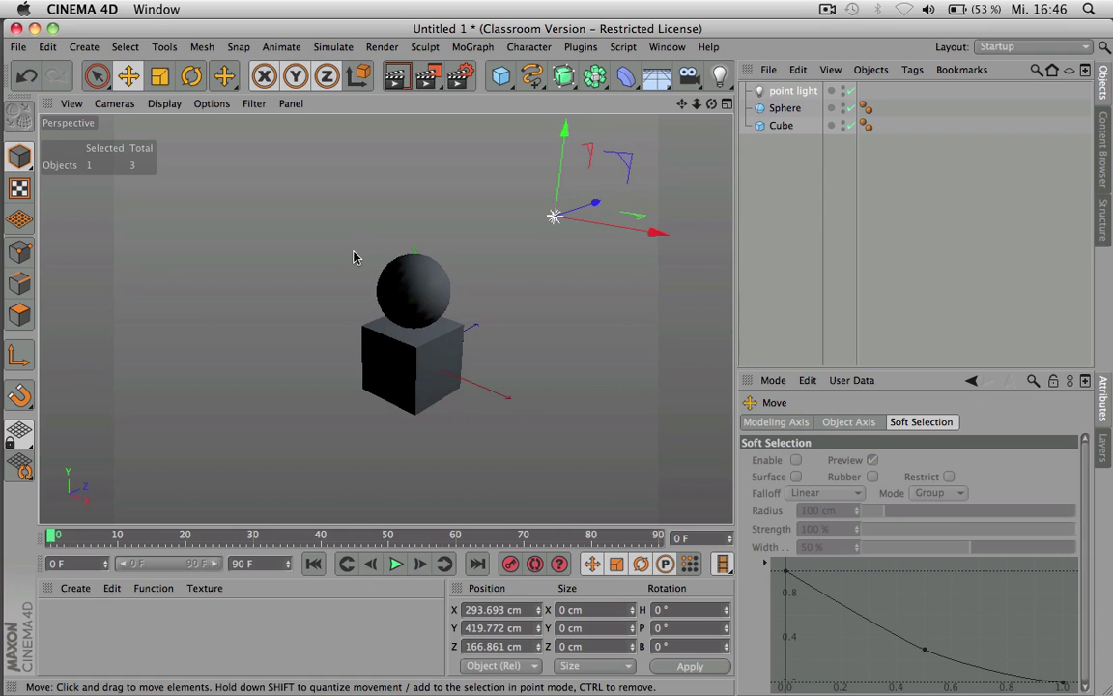
pyautogui.moveTo(655, 233); pyautogui.dragTo(288, 175)
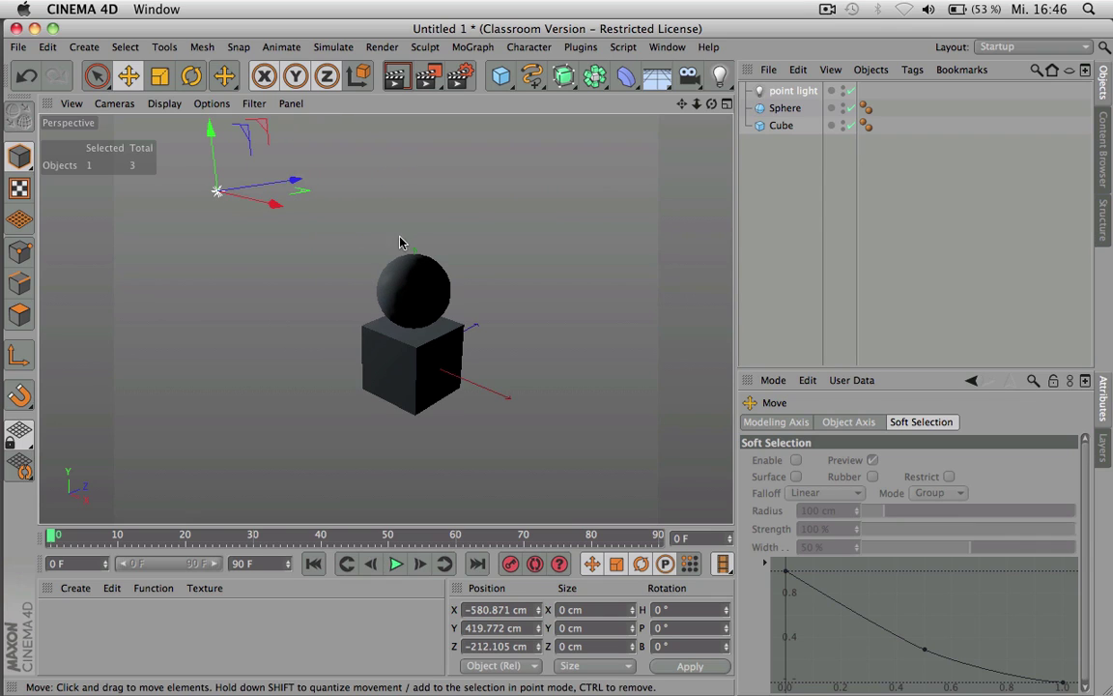
# - Uncheck Enabled on the point light's Basic tab and render the sphere and cube
pyautogui.click(807, 92)
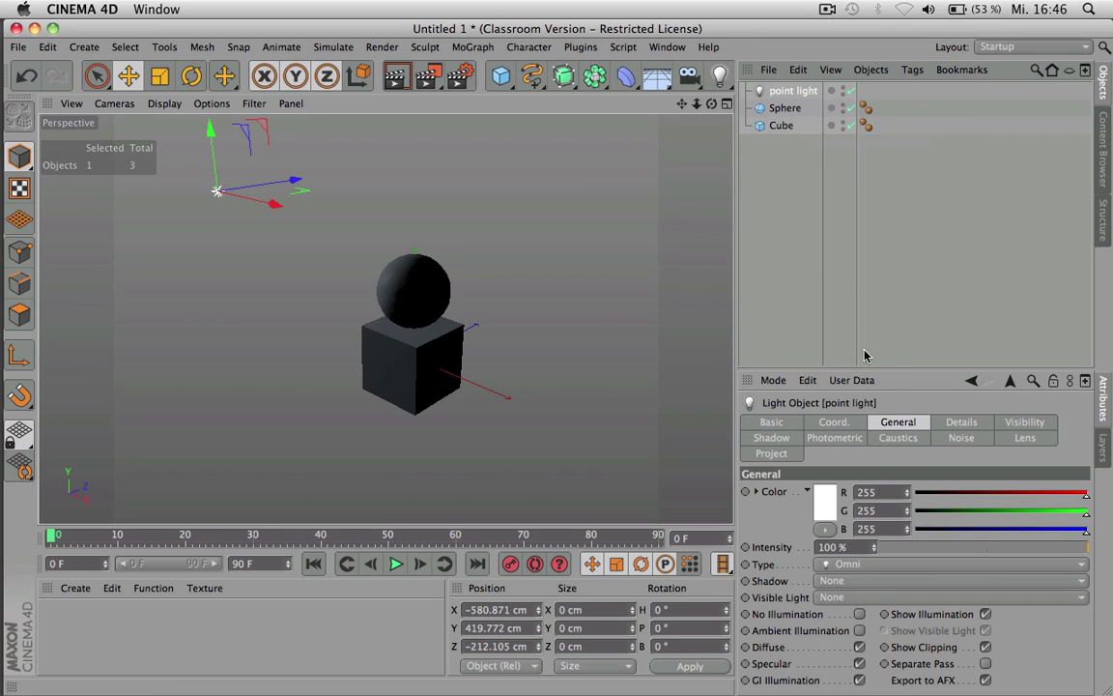
pyautogui.moveTo(873, 370); pyautogui.dragTo(873, 317)
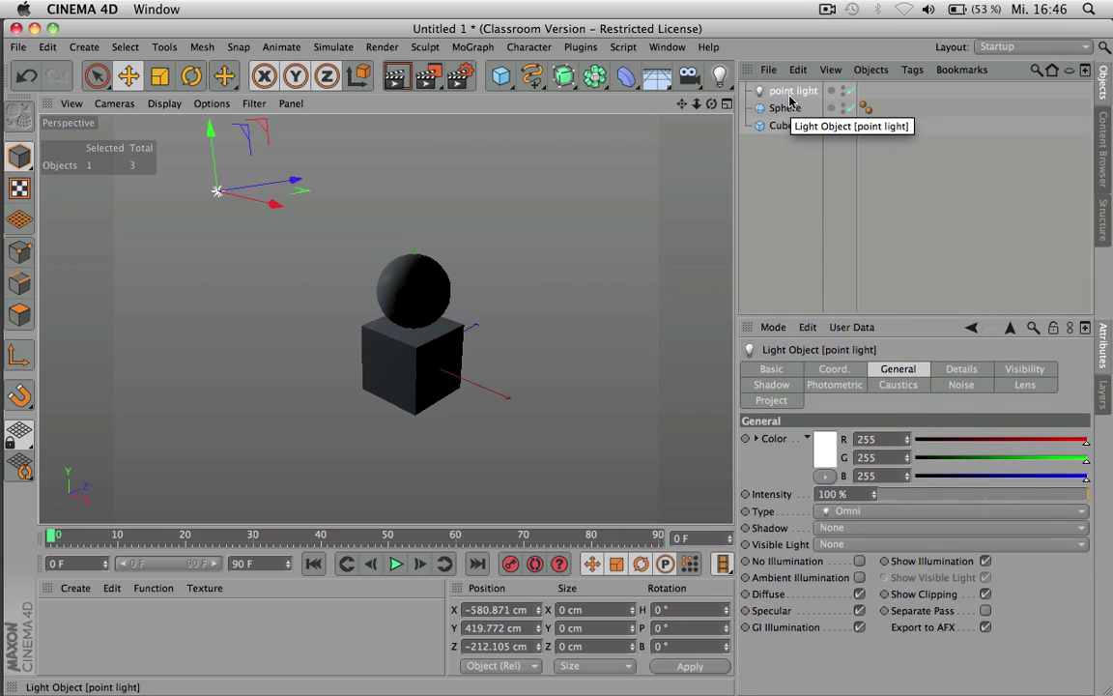
pyautogui.click(773, 369)
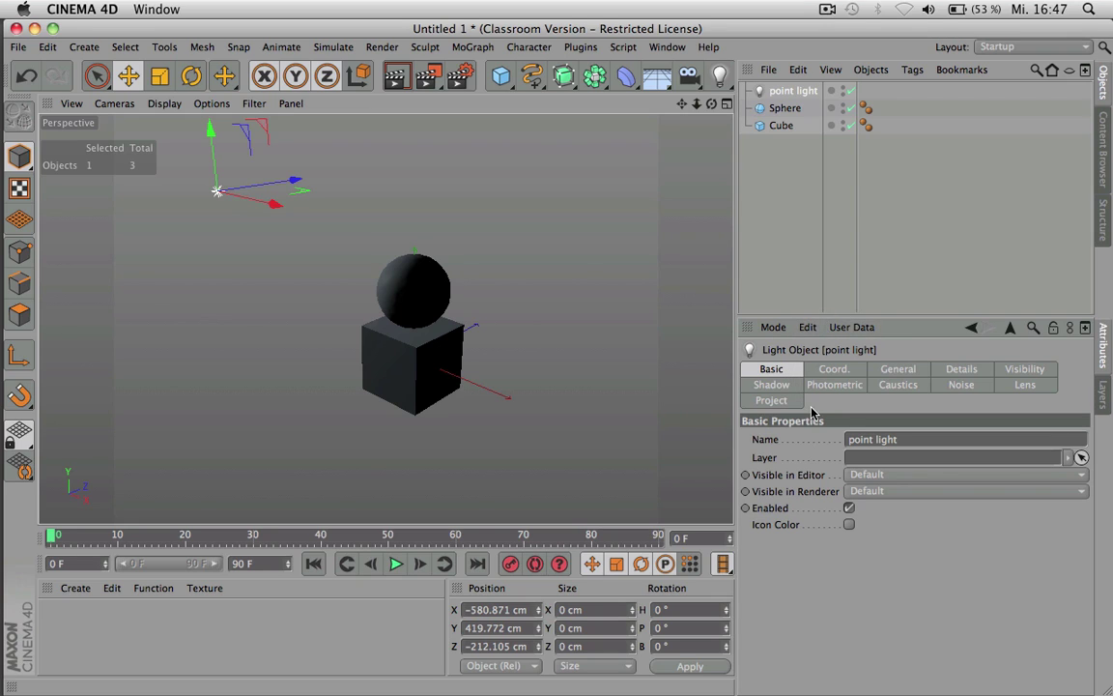
pyautogui.click(850, 508)
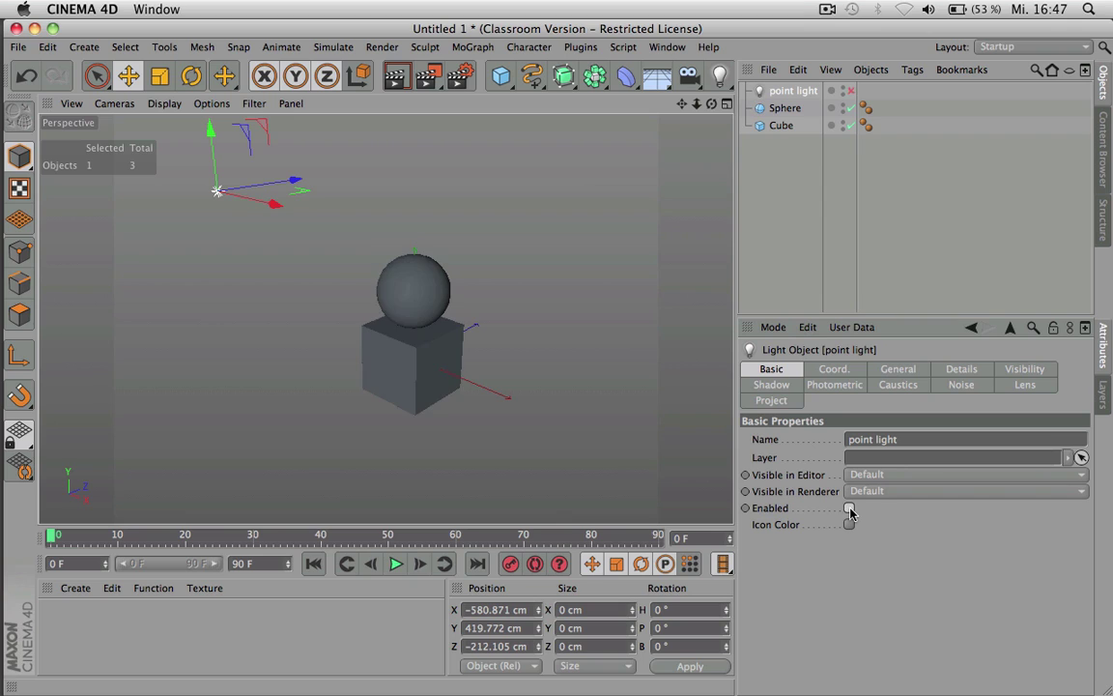
pyautogui.click(849, 509)
pyautogui.click(849, 508)
pyautogui.click(849, 508)
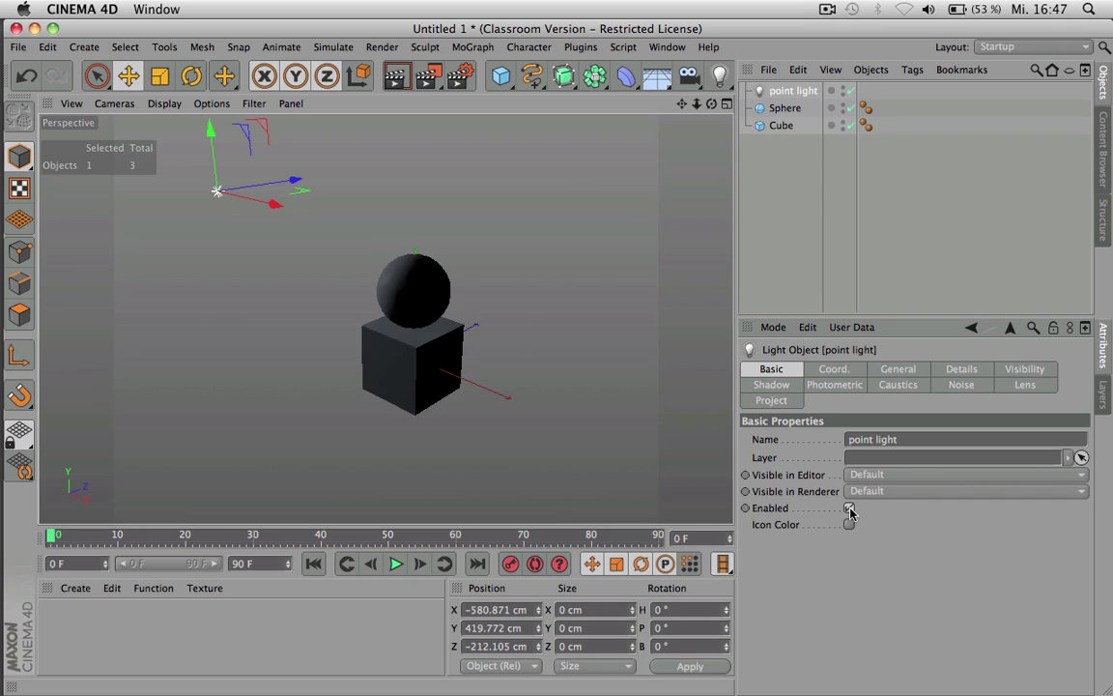
pyautogui.click(850, 508)
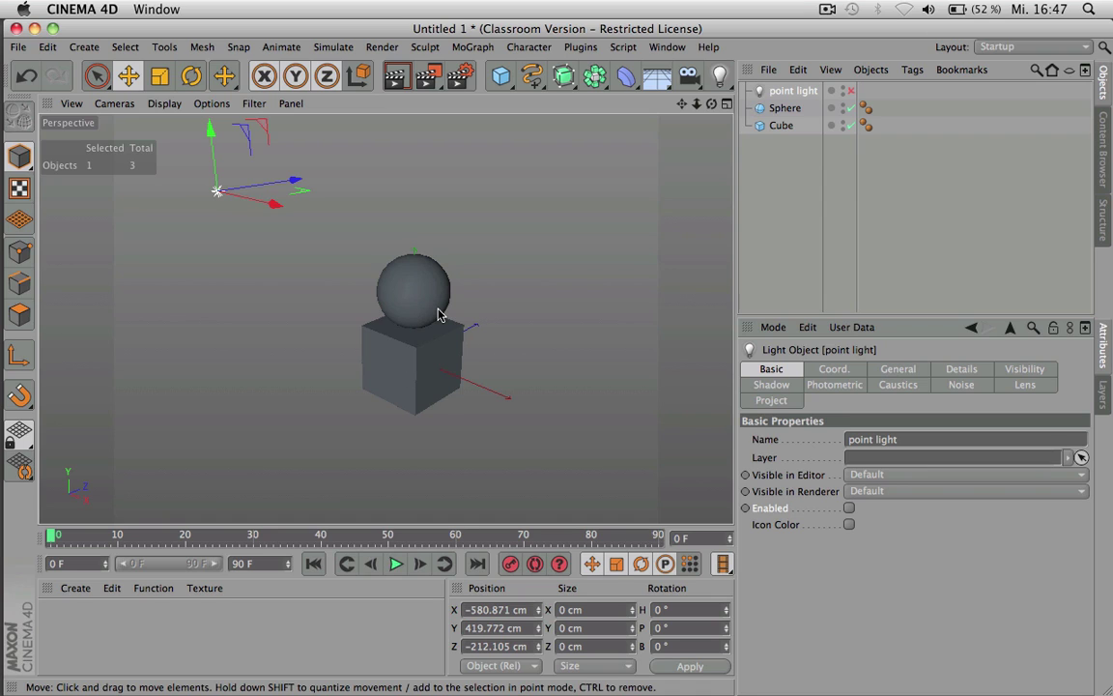
pyautogui.click(396, 76)
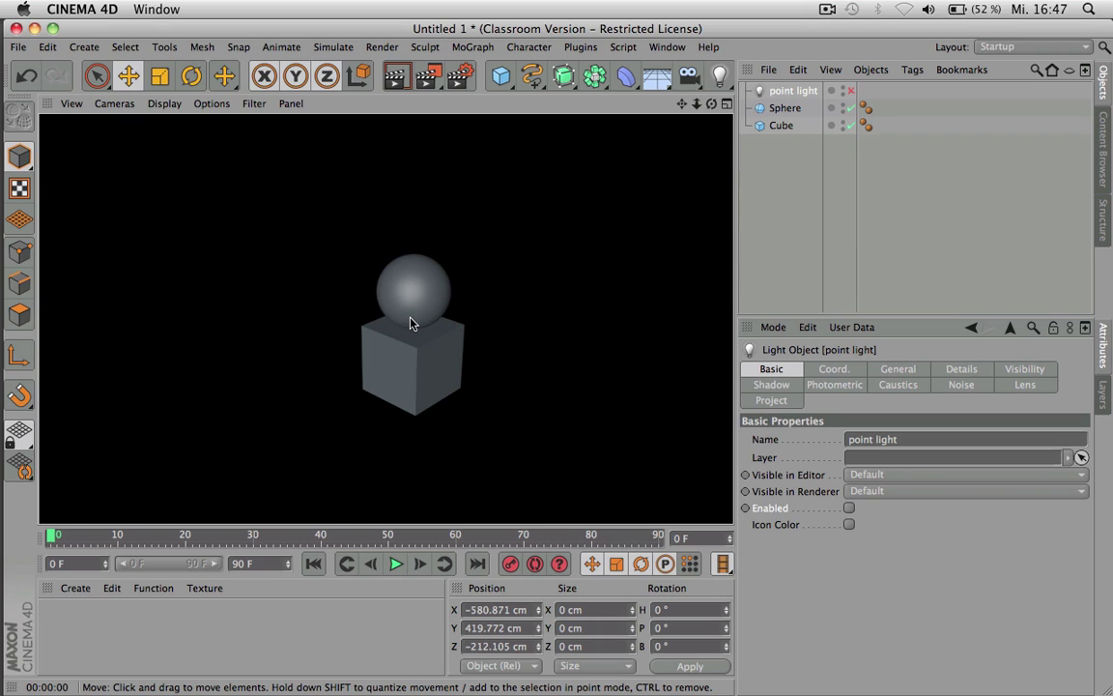
# - Re-enable the point light using its Object Manager enable flag
pyautogui.click(850, 94)
pyautogui.click(850, 92)
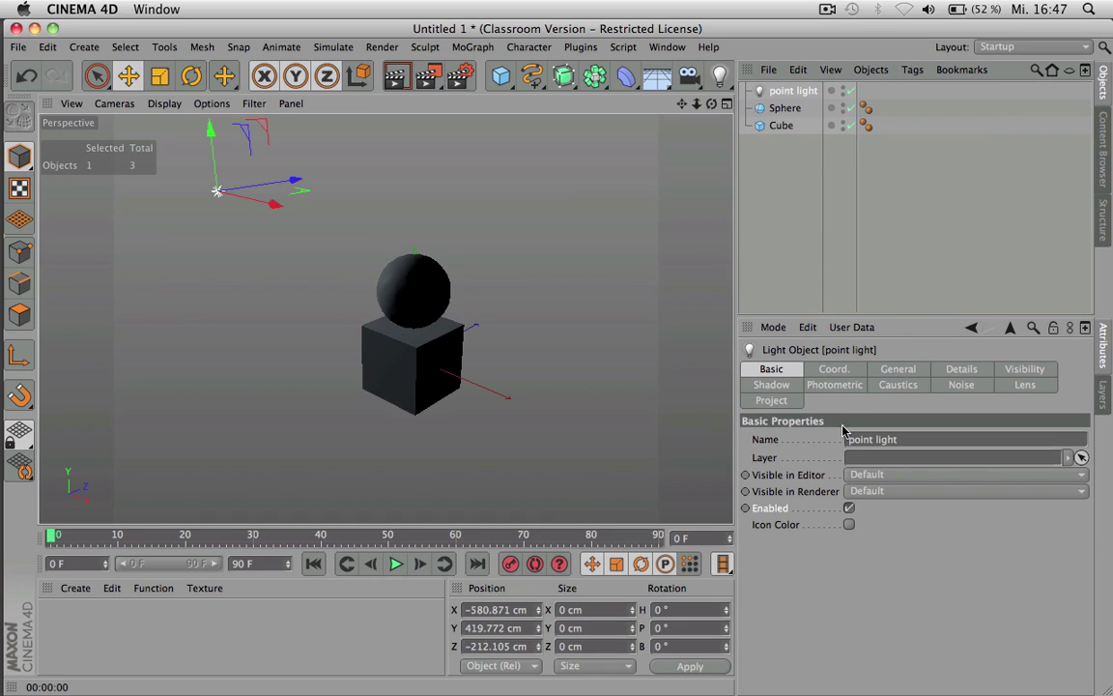
pyautogui.click(848, 508)
pyautogui.click(848, 508)
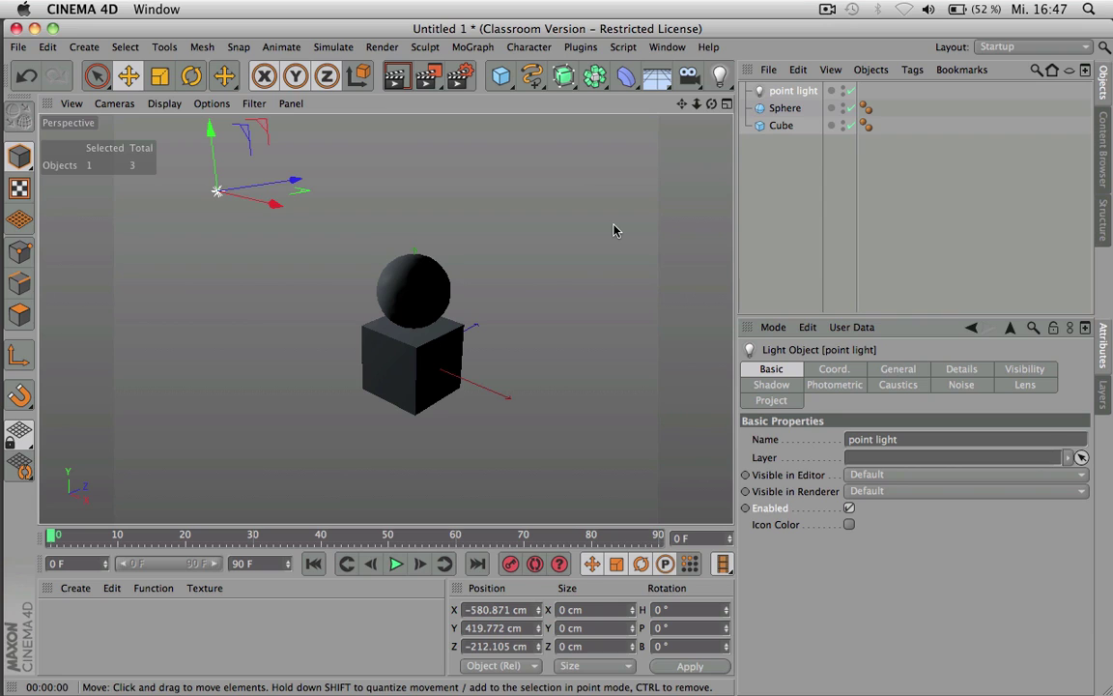
# - Try the light's editor and render visibility, render, then reset both to Default
pyautogui.click(844, 90)
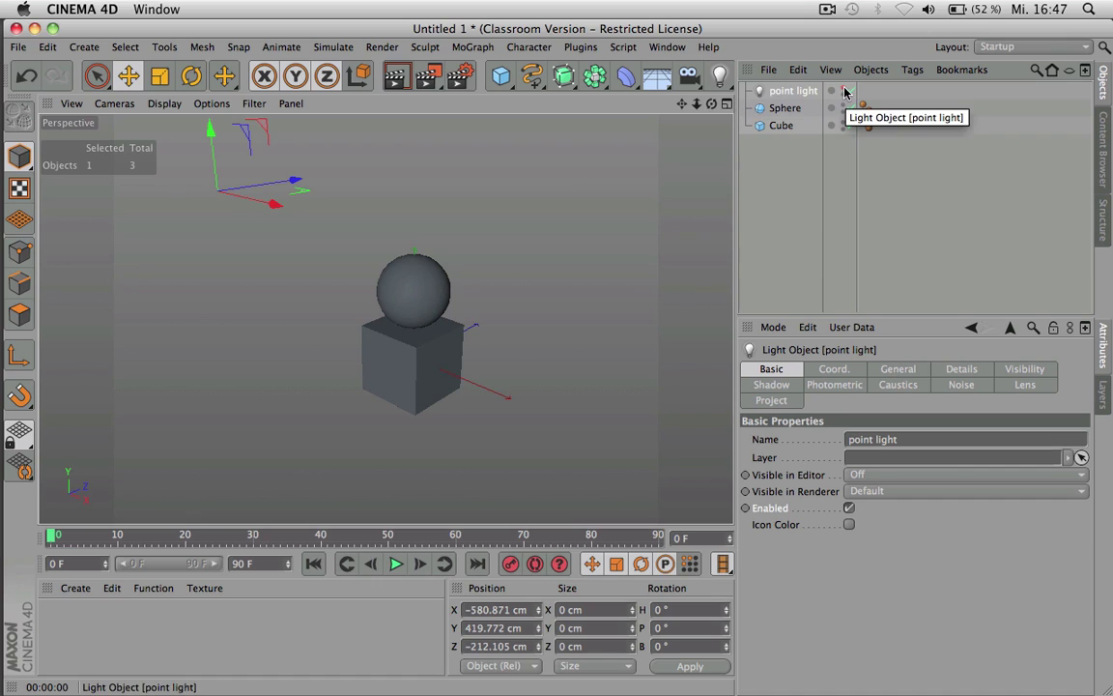
pyautogui.click(844, 90)
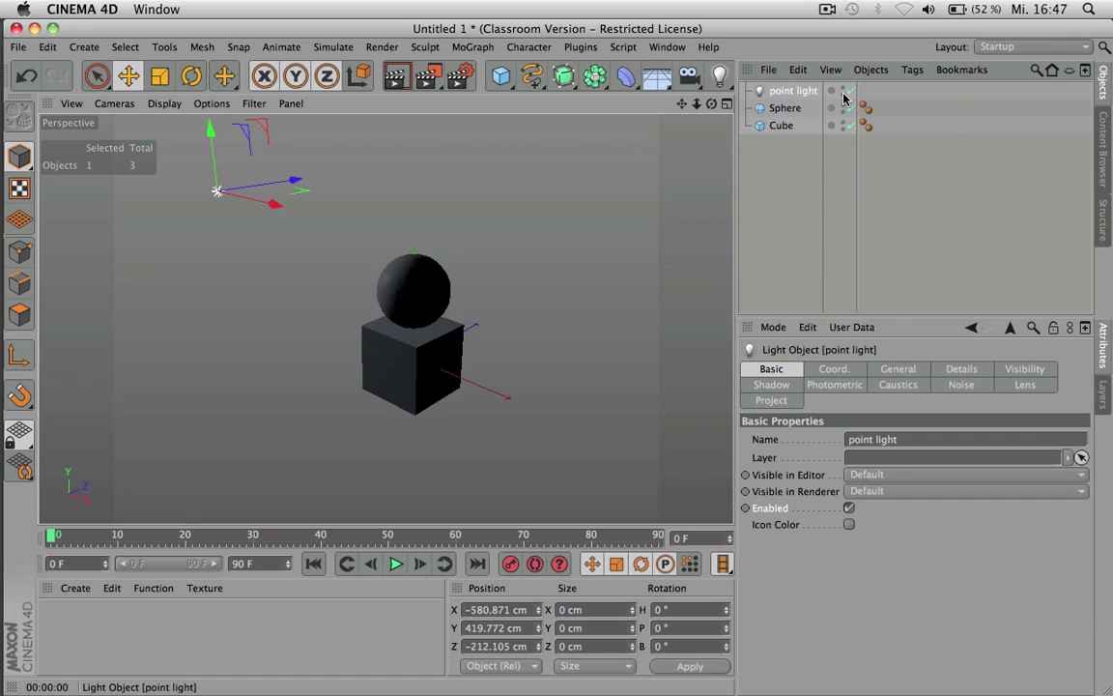
pyautogui.click(843, 97)
pyautogui.hotkey('ctrl', 'r')
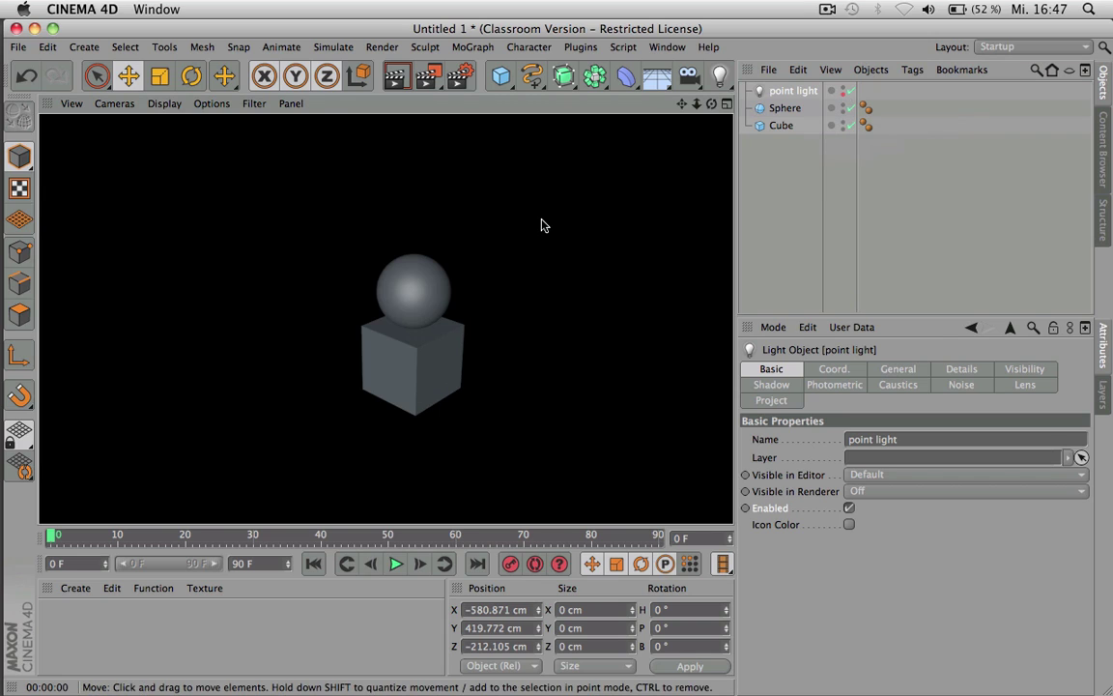
pyautogui.click(845, 97)
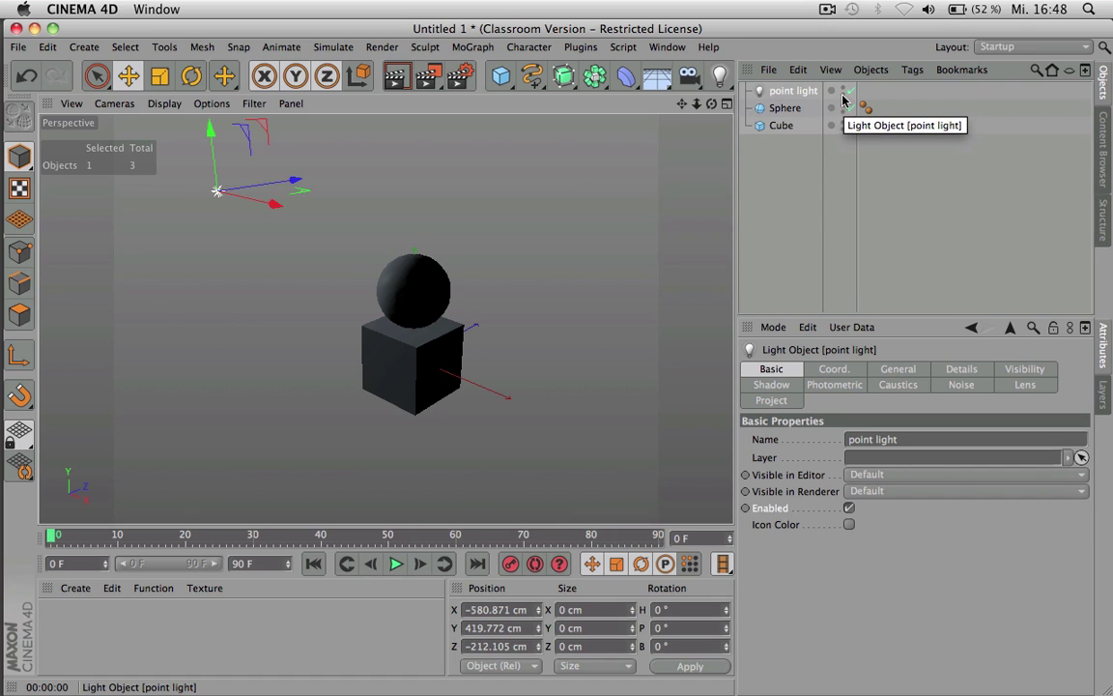
pyautogui.click(849, 91)
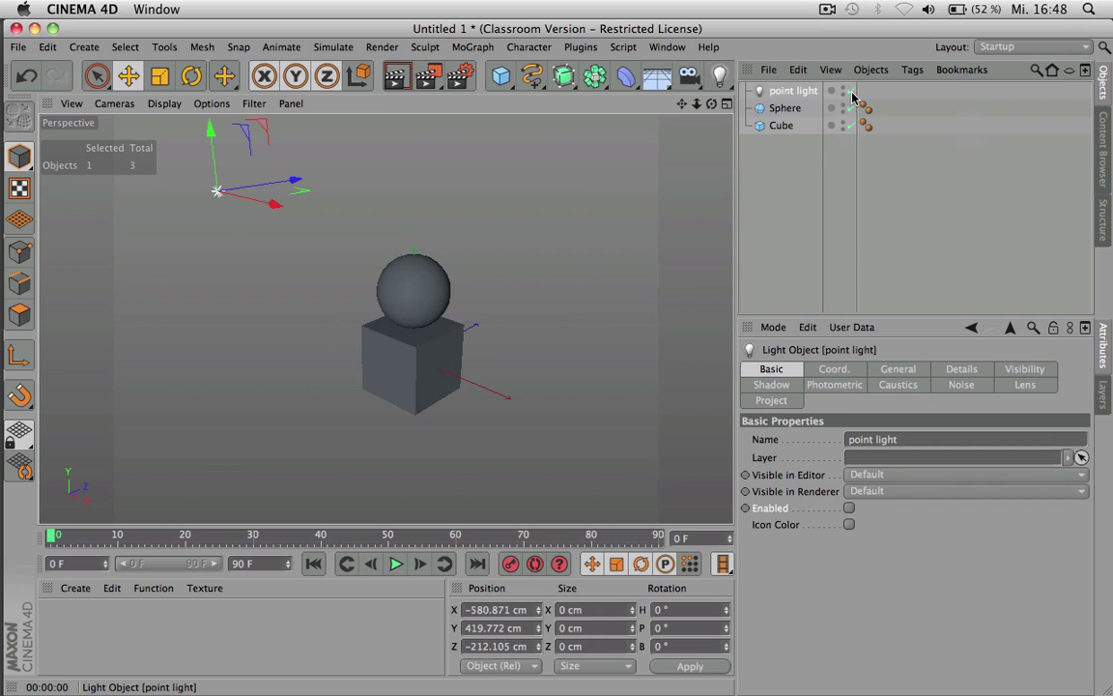
pyautogui.click(849, 92)
pyautogui.click(850, 92)
pyautogui.click(849, 91)
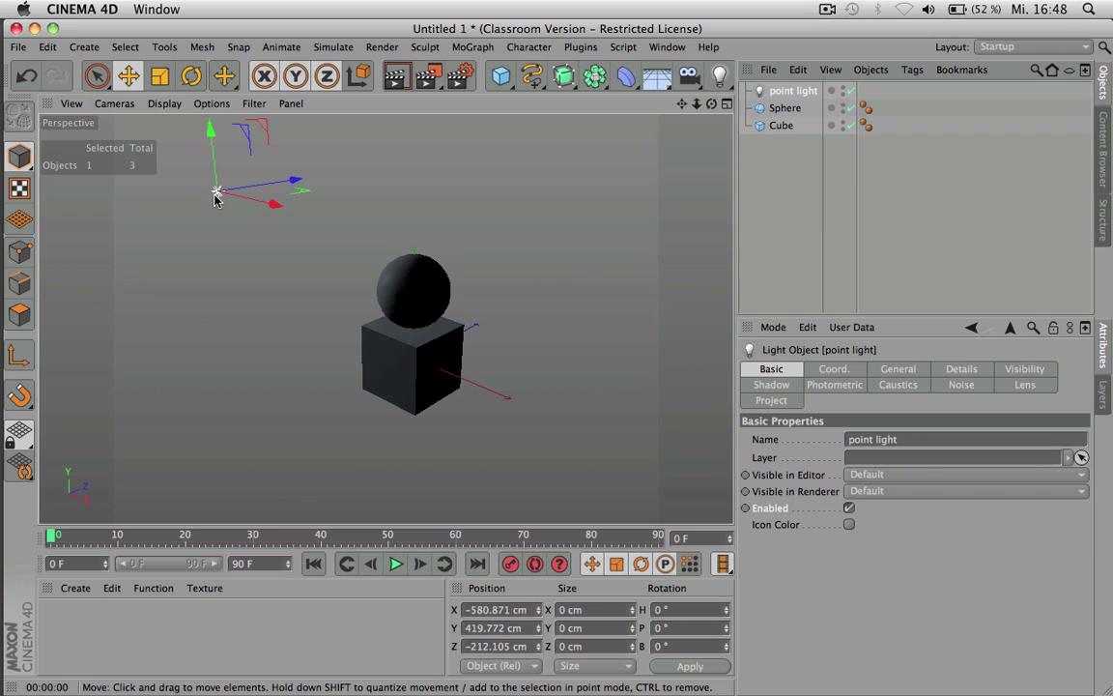
# - Hide lights in the viewport Filter menu, then show them again
pyautogui.click(253, 104)
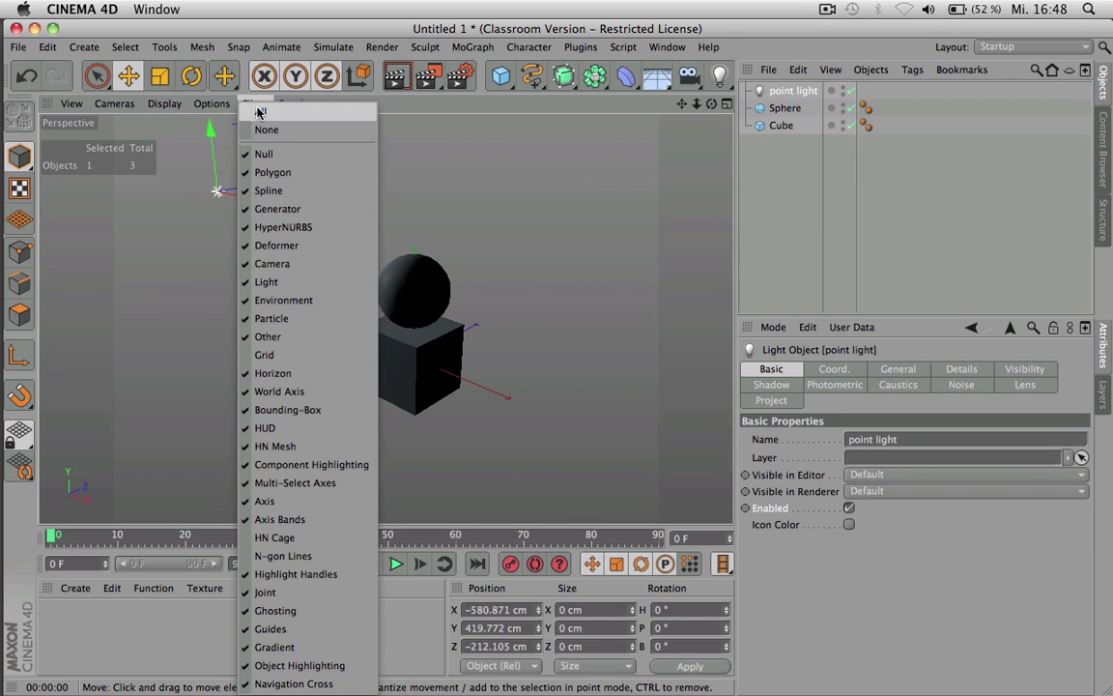
pyautogui.click(280, 281)
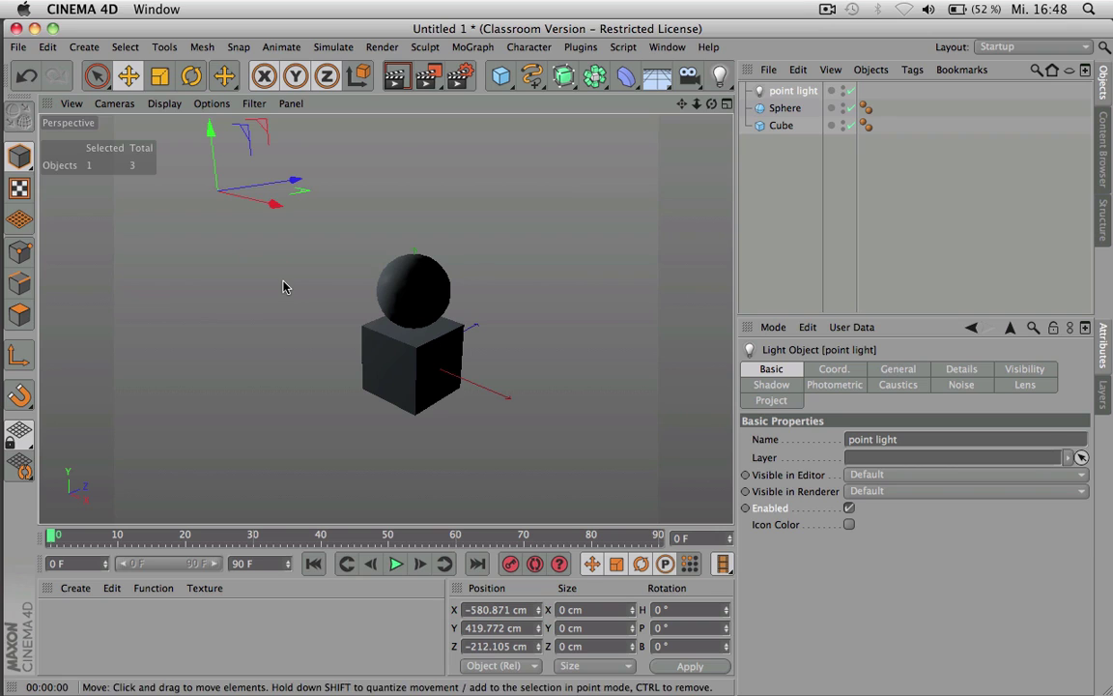
pyautogui.click(792, 198)
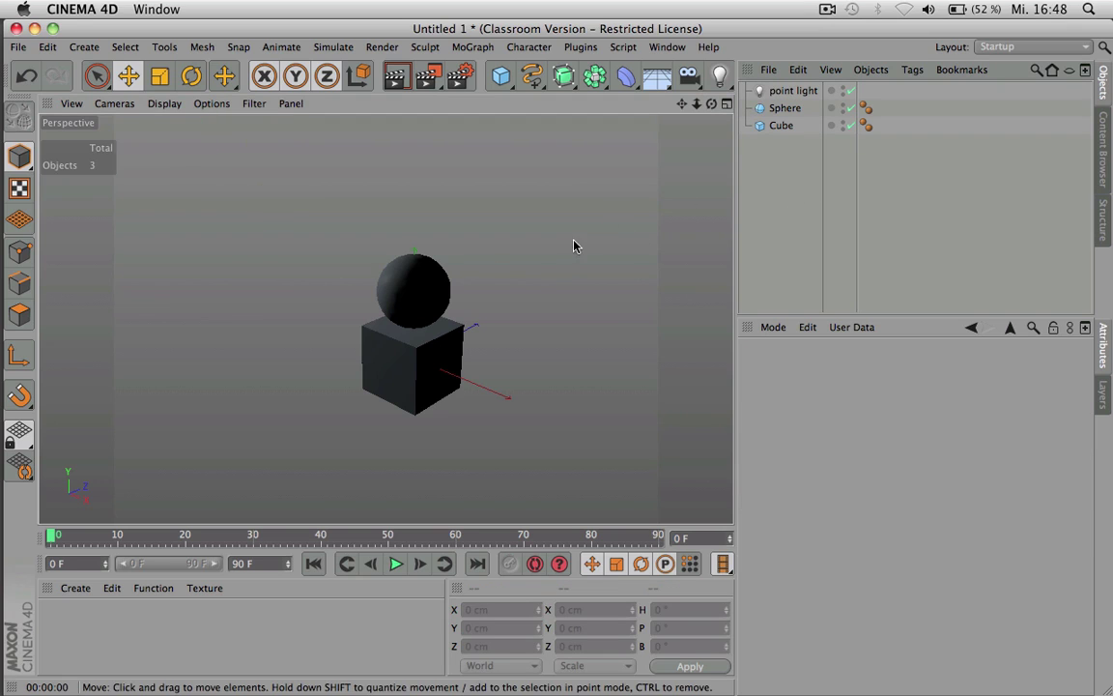
pyautogui.click(785, 90)
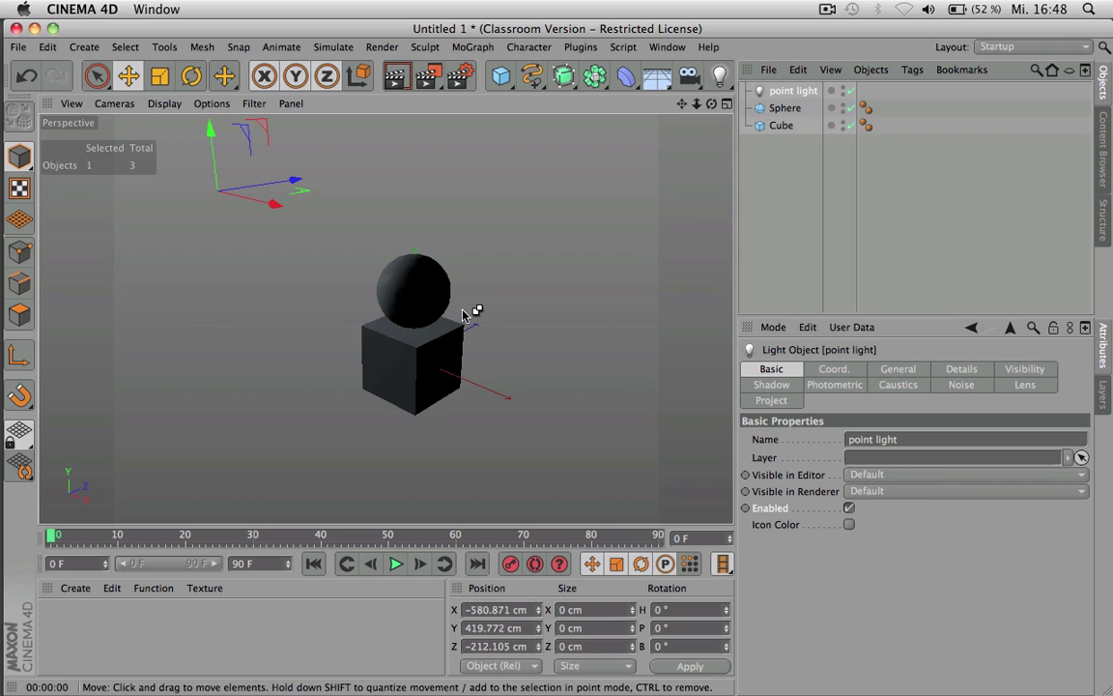
pyautogui.keyDown('alt'); pyautogui.moveTo(464, 314); pyautogui.dragTo(422, 291, button='right'); pyautogui.keyUp('alt')
pyautogui.click(360, 249)
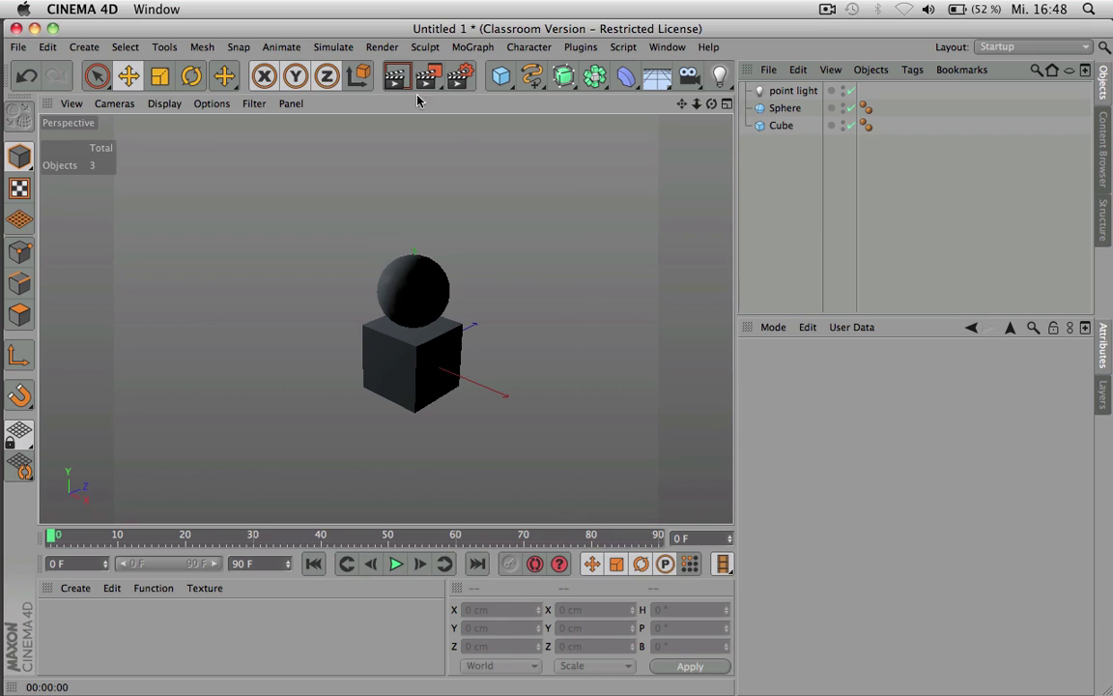
pyautogui.click(253, 104)
pyautogui.click(297, 283)
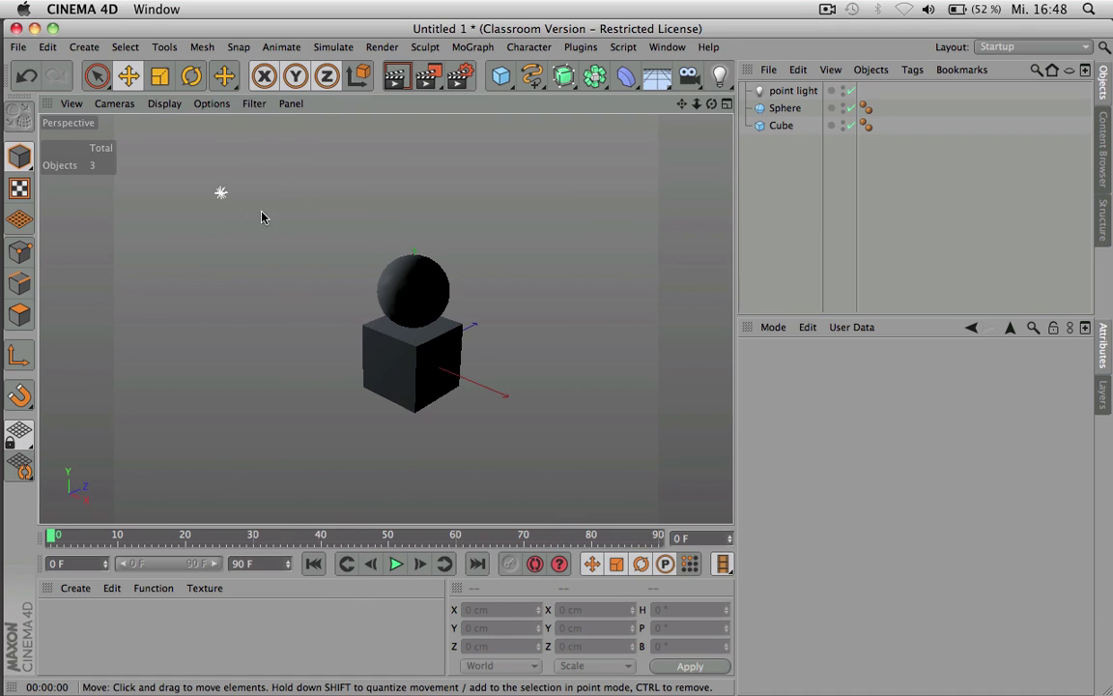
# - Move the point light up and right to X 395.092, Y 414.468, Z 167.796 cm
pyautogui.click(788, 91)
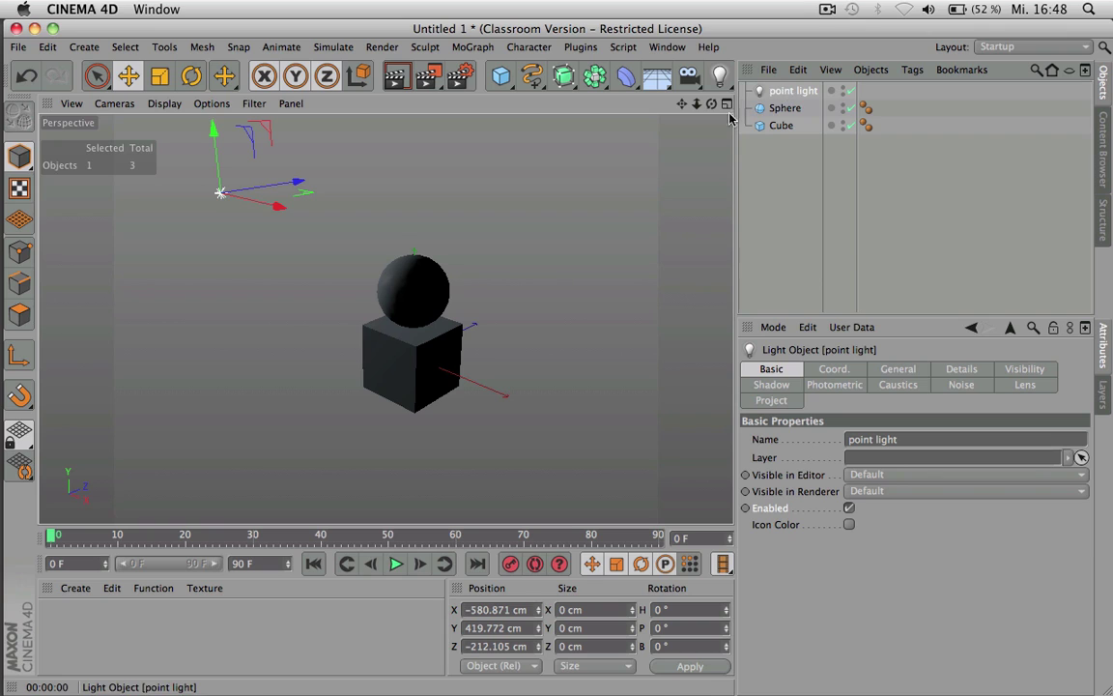
pyautogui.moveTo(217, 162); pyautogui.dragTo(215, 154)
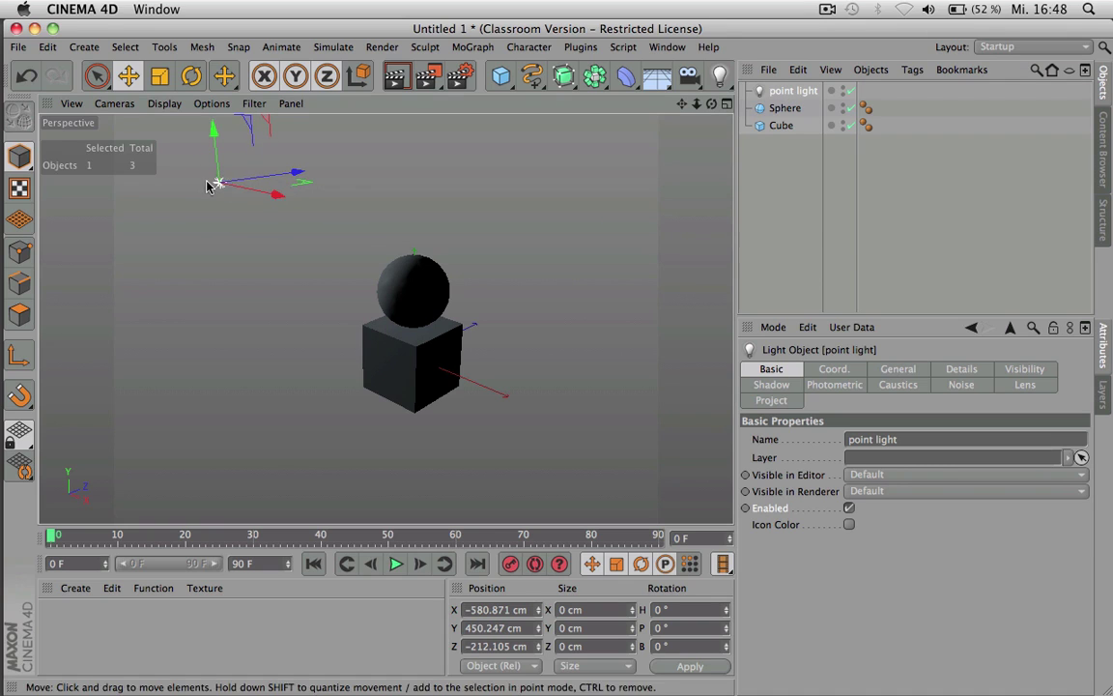
pyautogui.moveTo(246, 196); pyautogui.dragTo(599, 190)
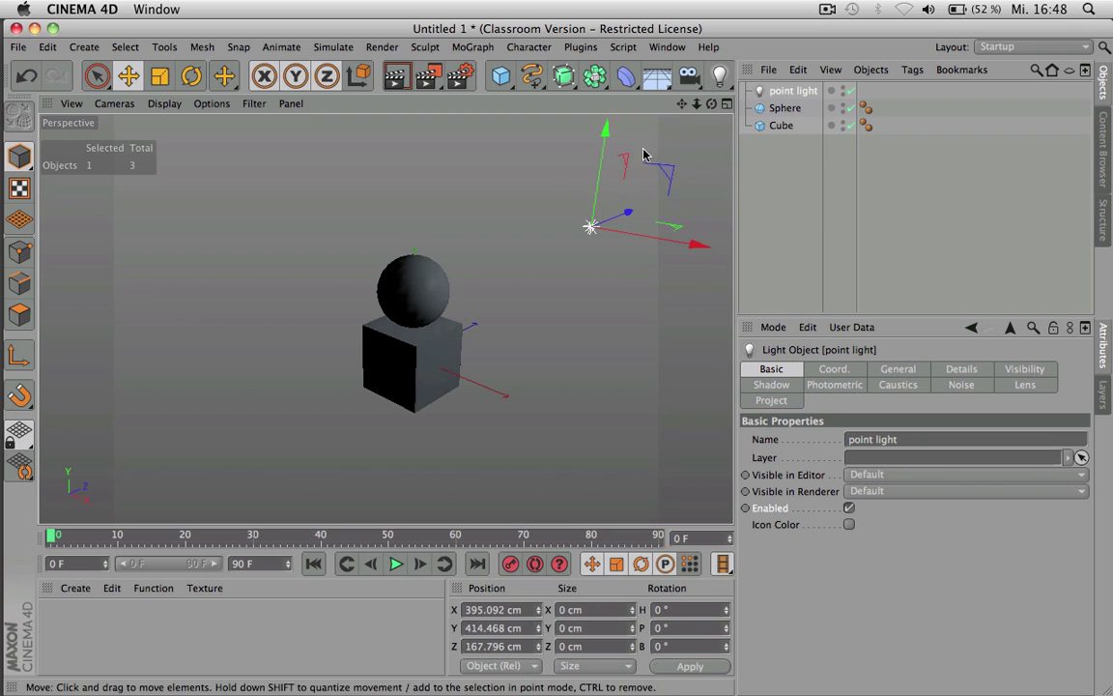
# - Add a second light 'source b' above the objects, move it left, and render it alone
pyautogui.click(720, 75)
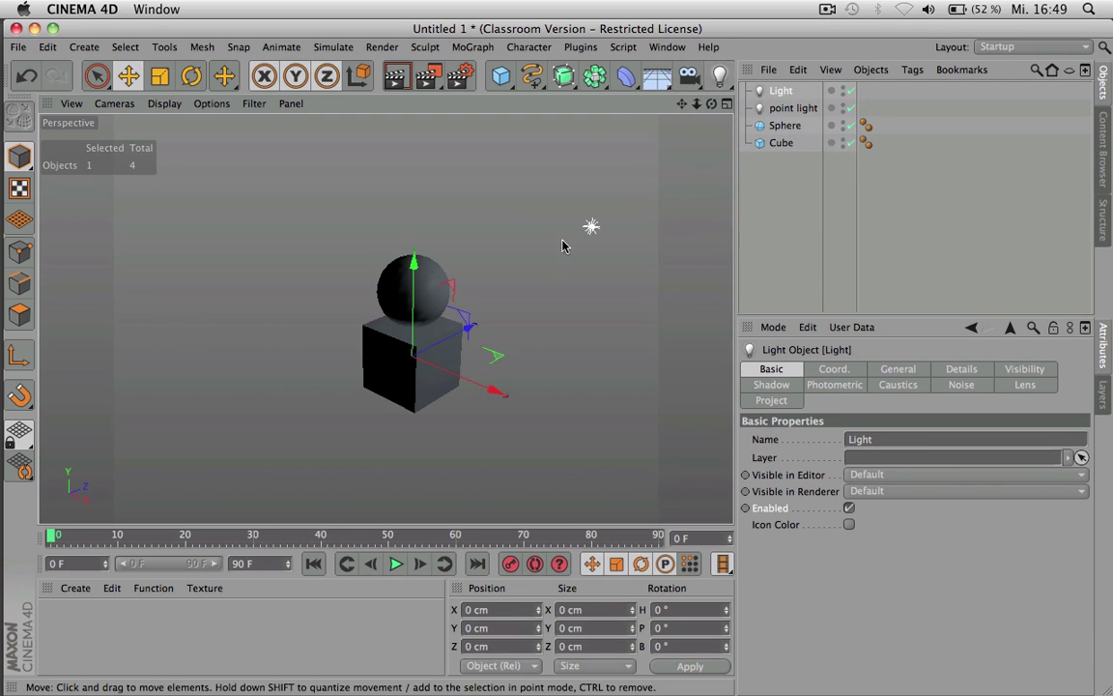
pyautogui.moveTo(417, 268); pyautogui.dragTo(418, 131)
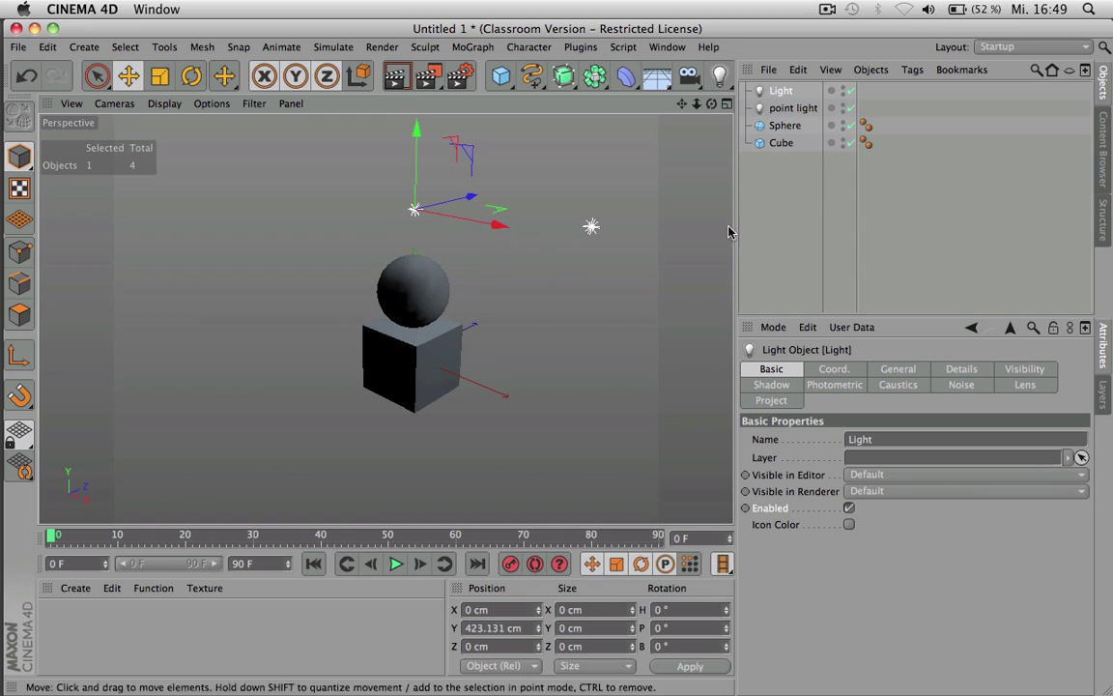
pyautogui.doubleClick(782, 91)
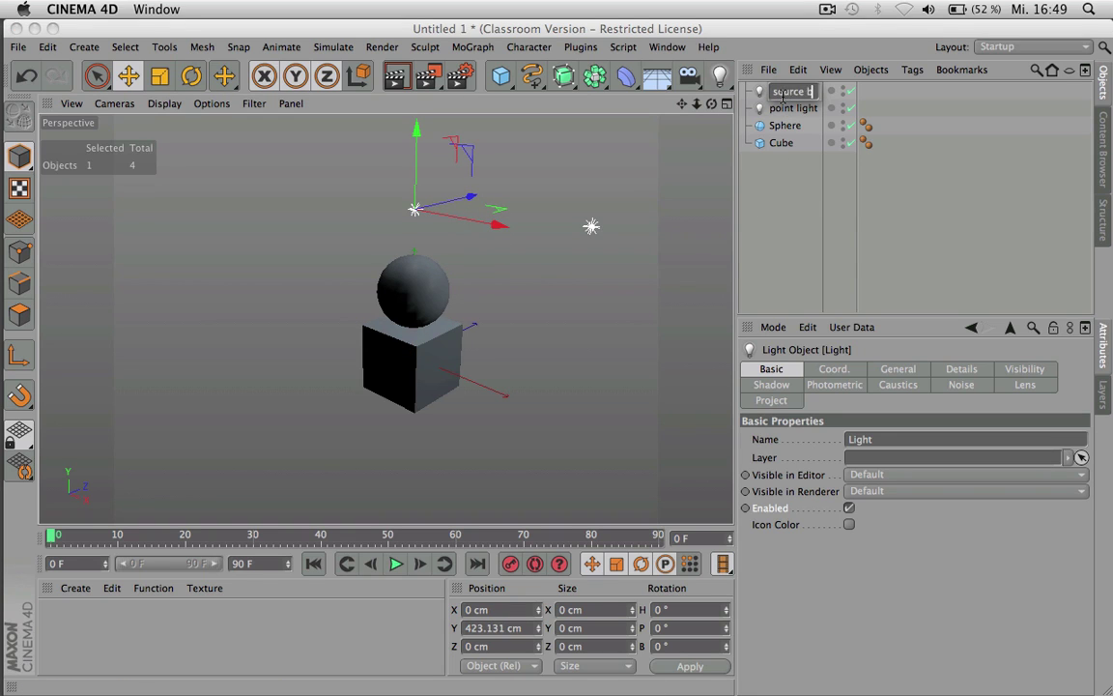
pyautogui.press('Return')
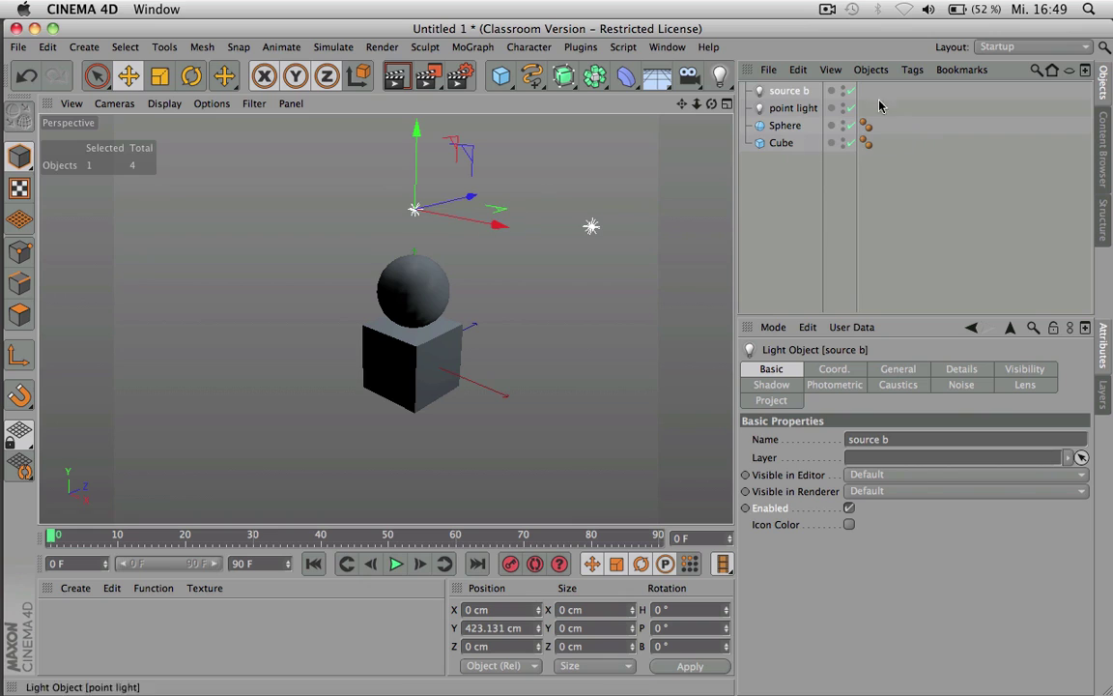
pyautogui.click(850, 108)
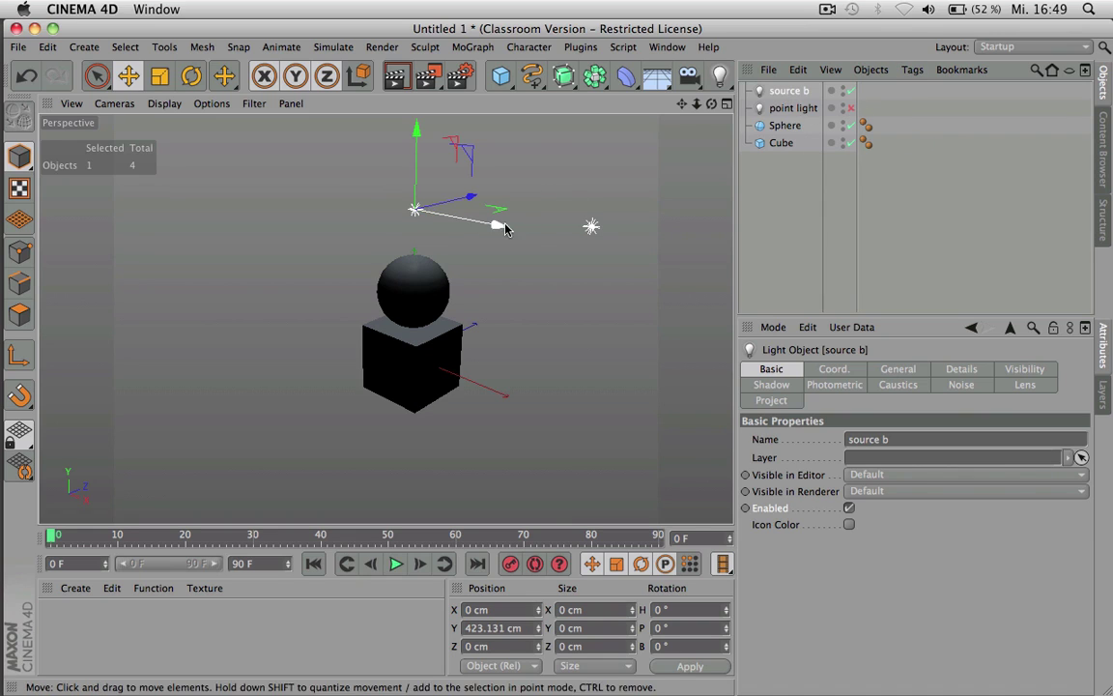
pyautogui.moveTo(500, 225); pyautogui.dragTo(317, 205)
pyautogui.press('super+r')
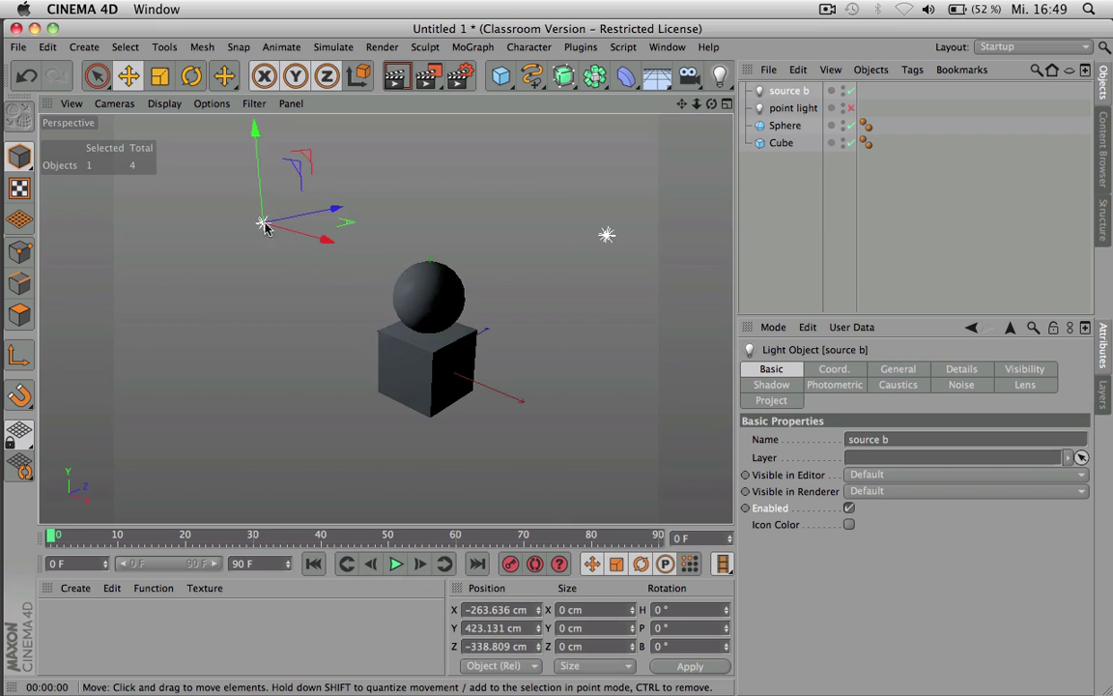
# - Render with only the point light on, then with both lights enabled
pyautogui.click(850, 90)
pyautogui.click(840, 108)
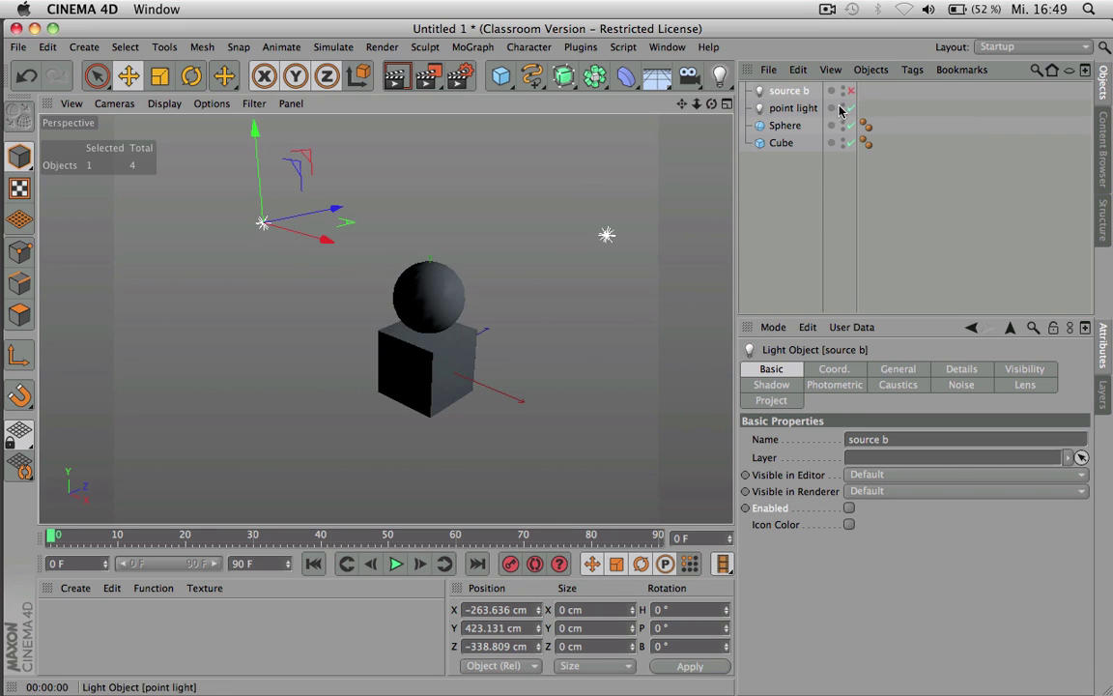
pyautogui.click(808, 108)
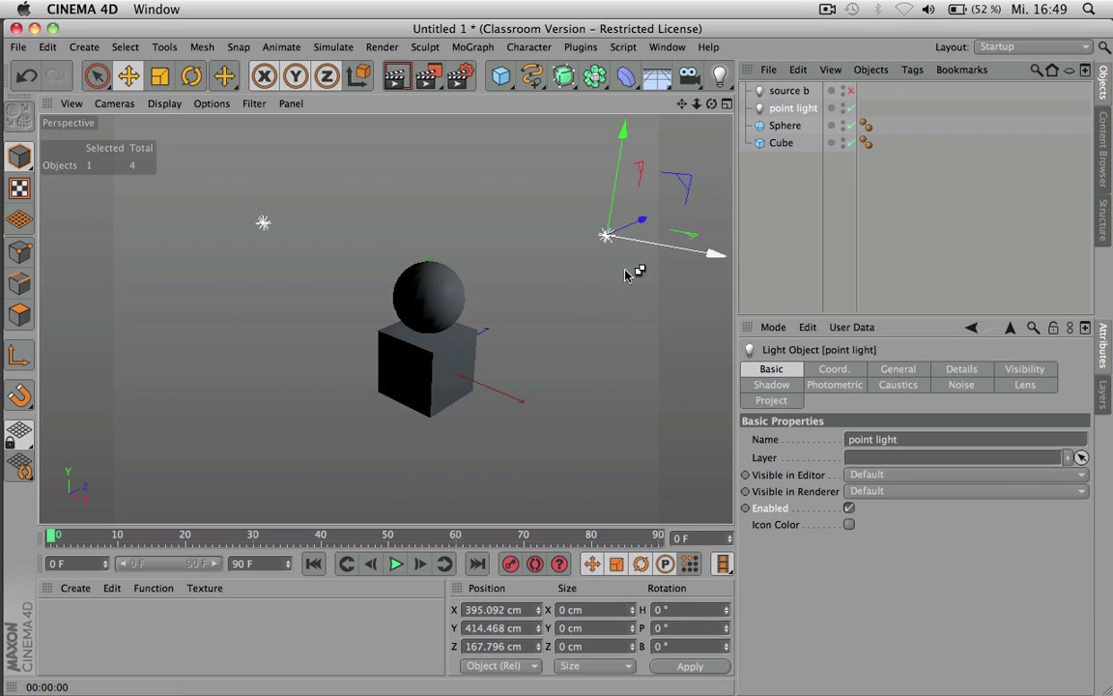
pyautogui.hotkey('ctrl', 'r')
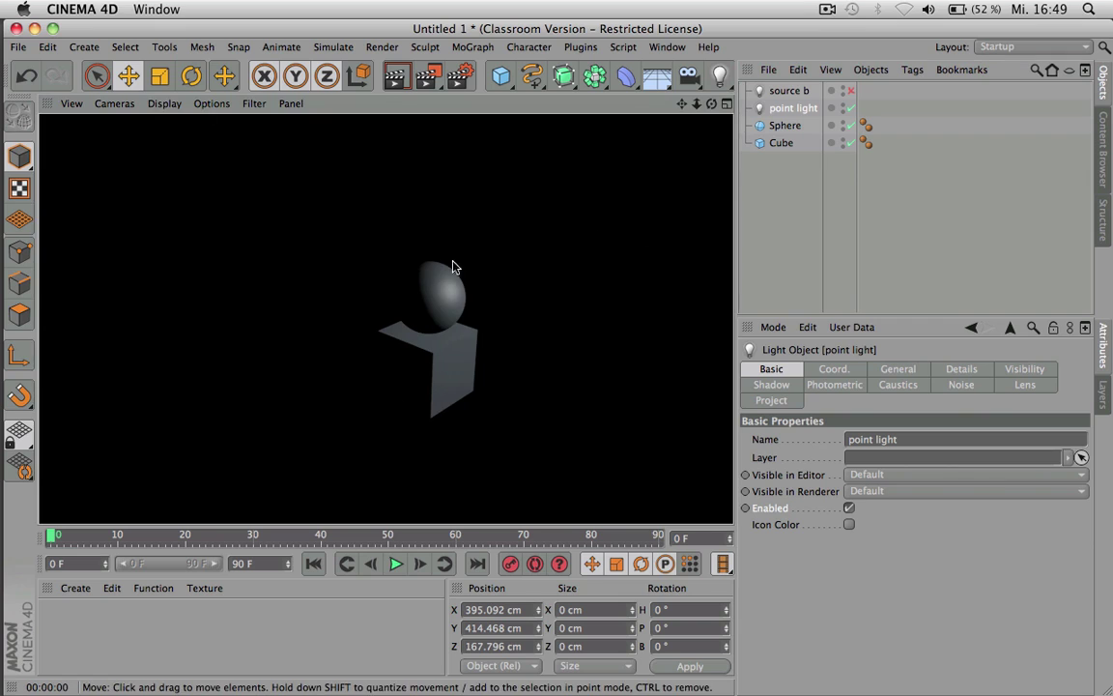
pyautogui.click(851, 89)
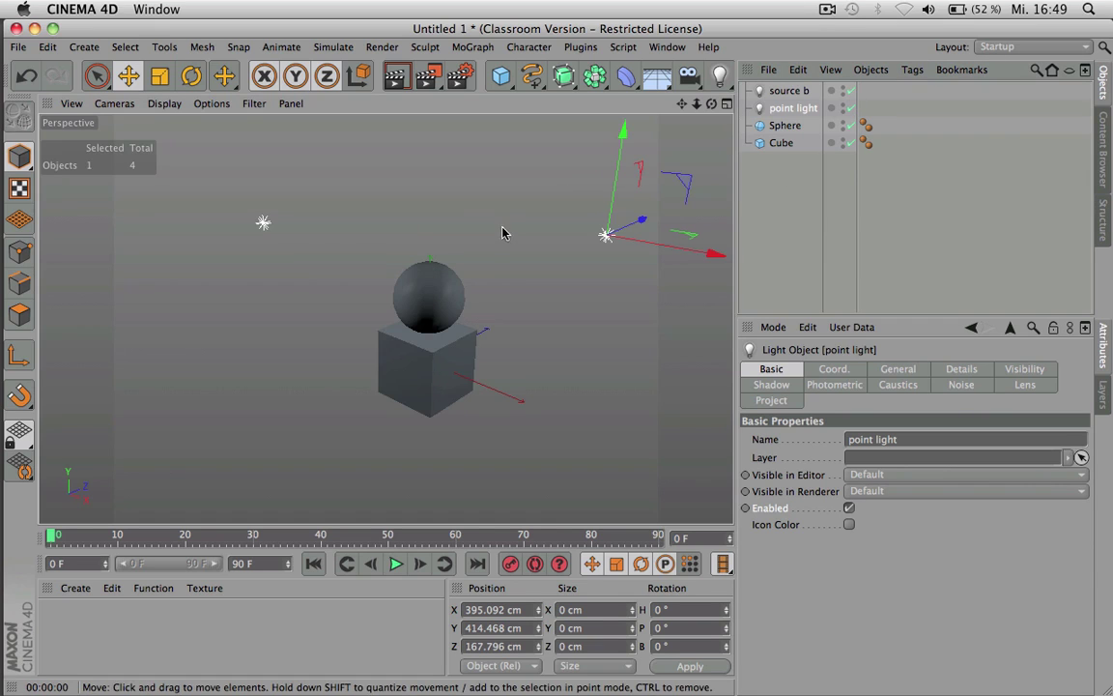
pyautogui.hotkey('ctrl', 'r')
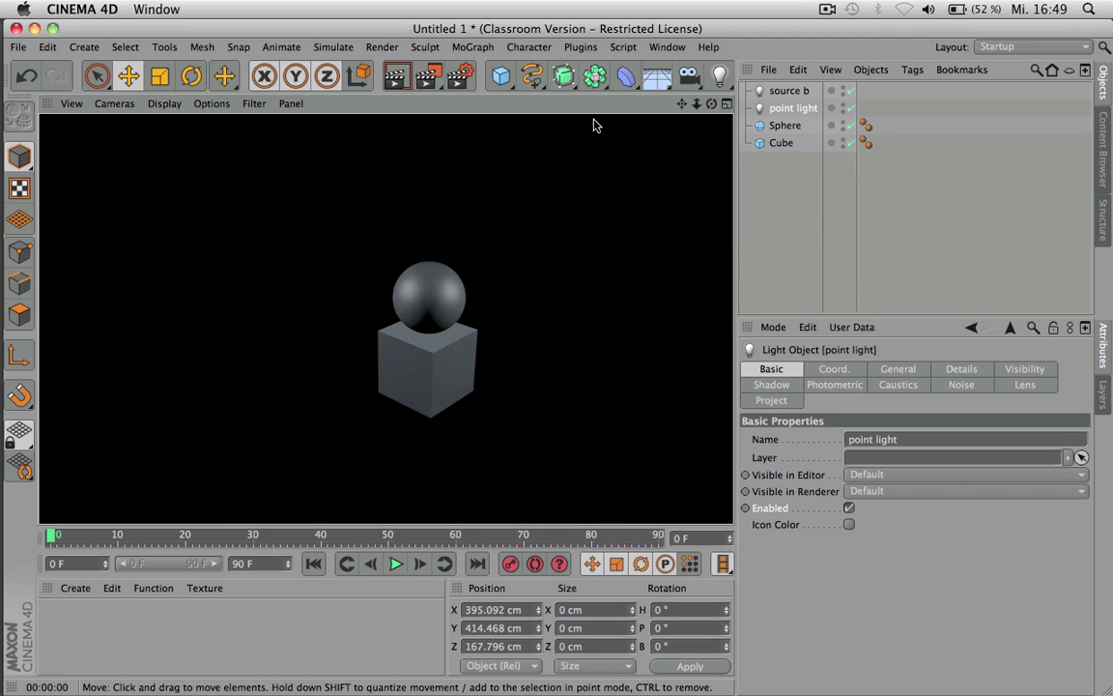
# - Delete source b and move the point light to X 57.122, Y 570.804, Z -254.746 cm
pyautogui.click(787, 91)
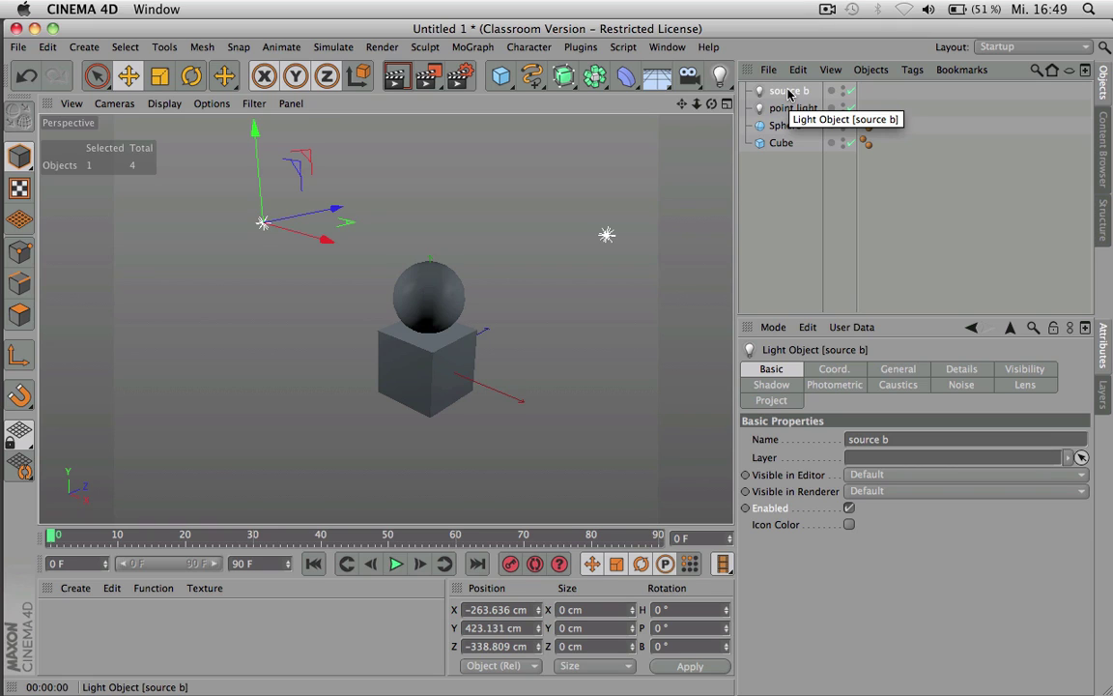
pyautogui.press('Delete')
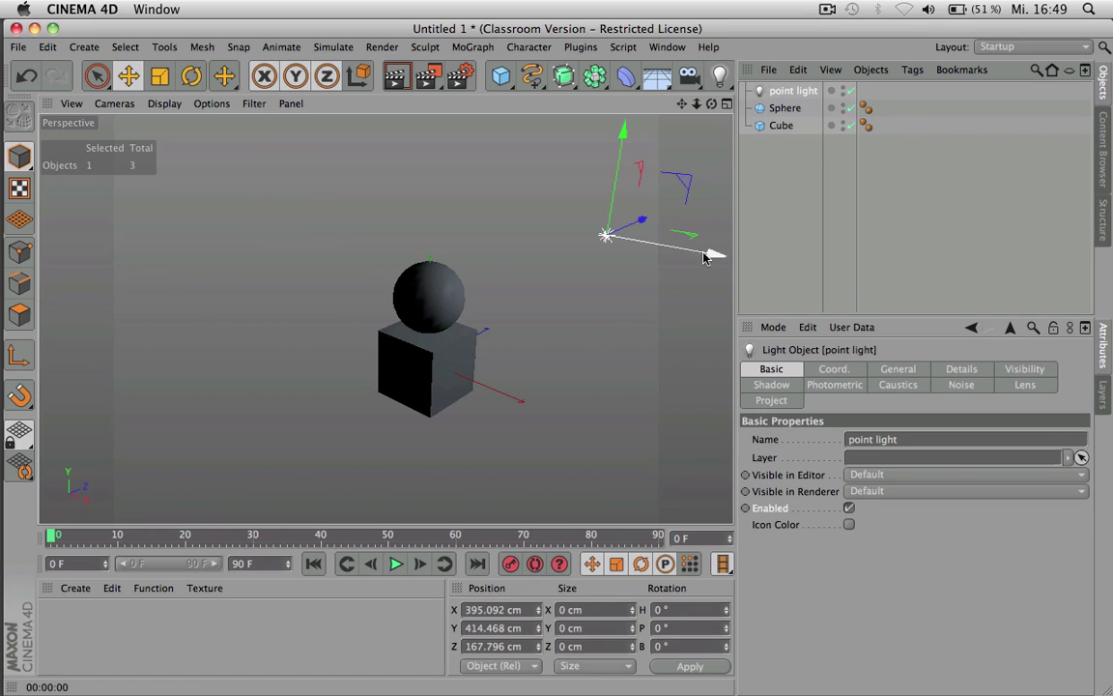
pyautogui.moveTo(715, 252); pyautogui.dragTo(378, 140)
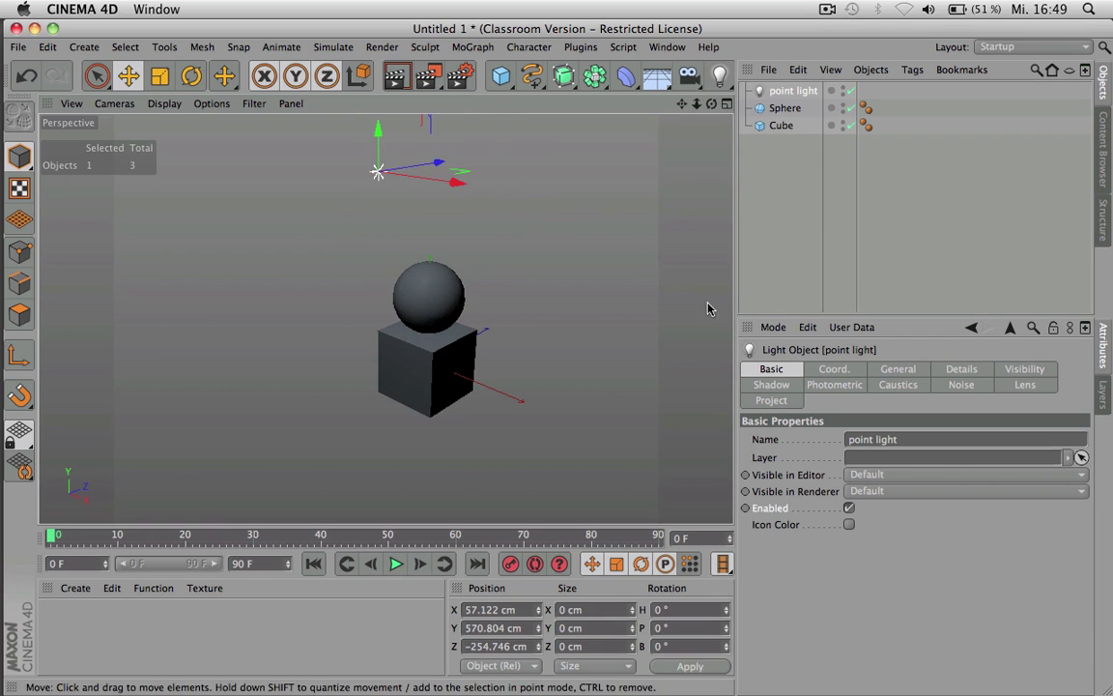
# - Enter the point light's coordinates as X 200 cm and Y 230 cm
pyautogui.click(828, 370)
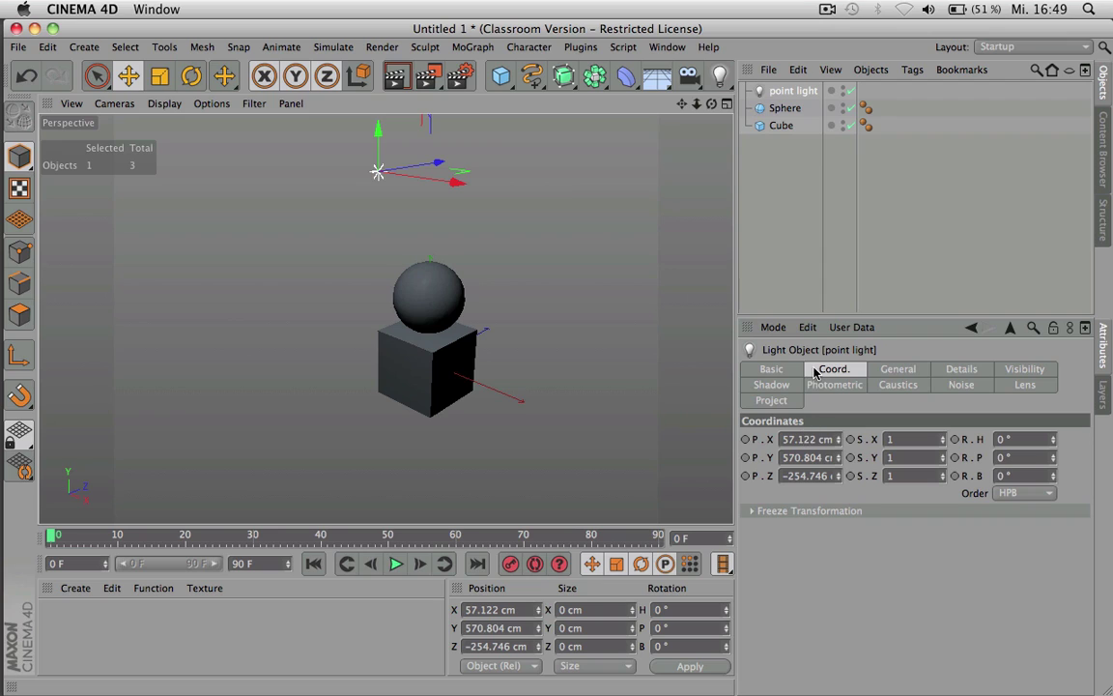
pyautogui.doubleClick(815, 440)
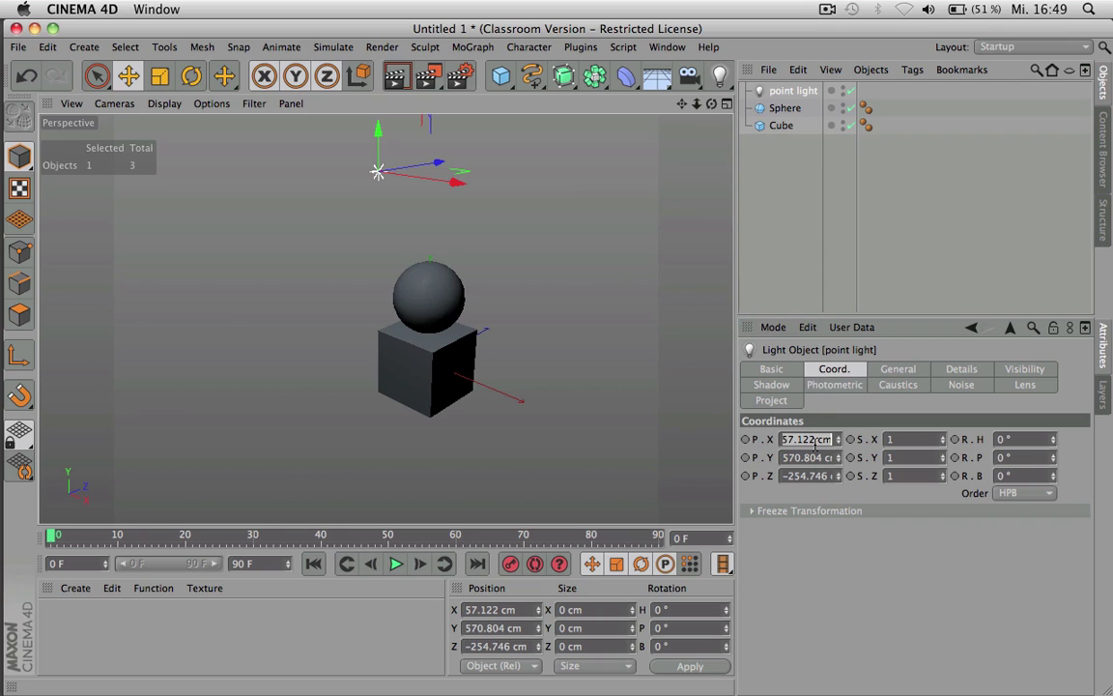
pyautogui.write('200')
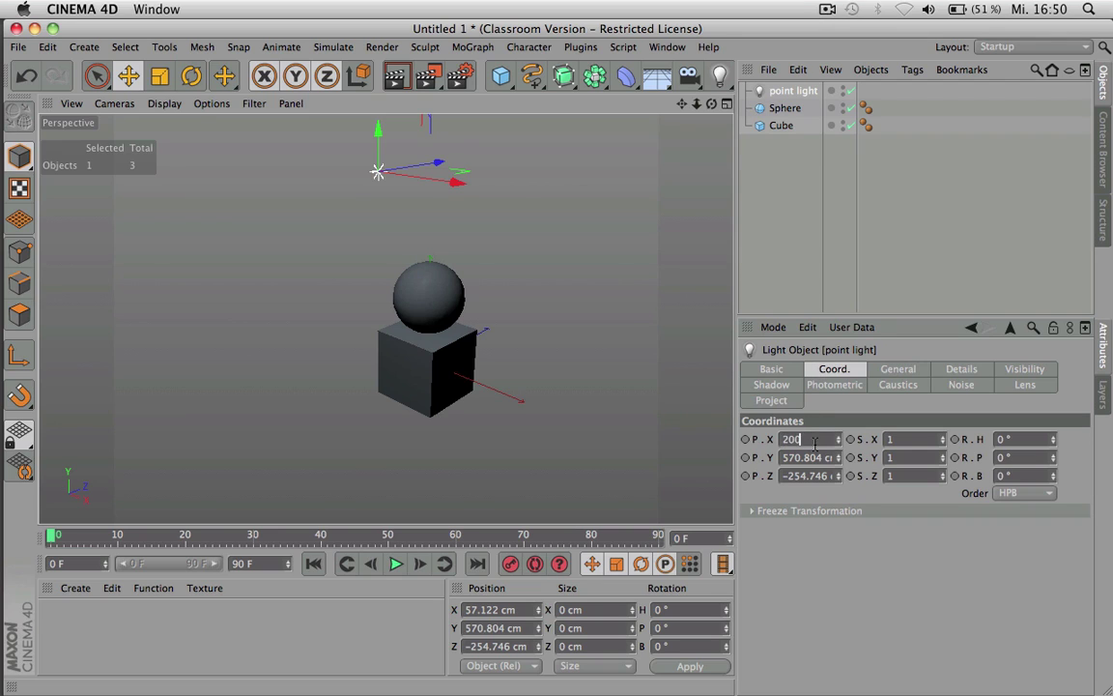
pyautogui.press('Return')
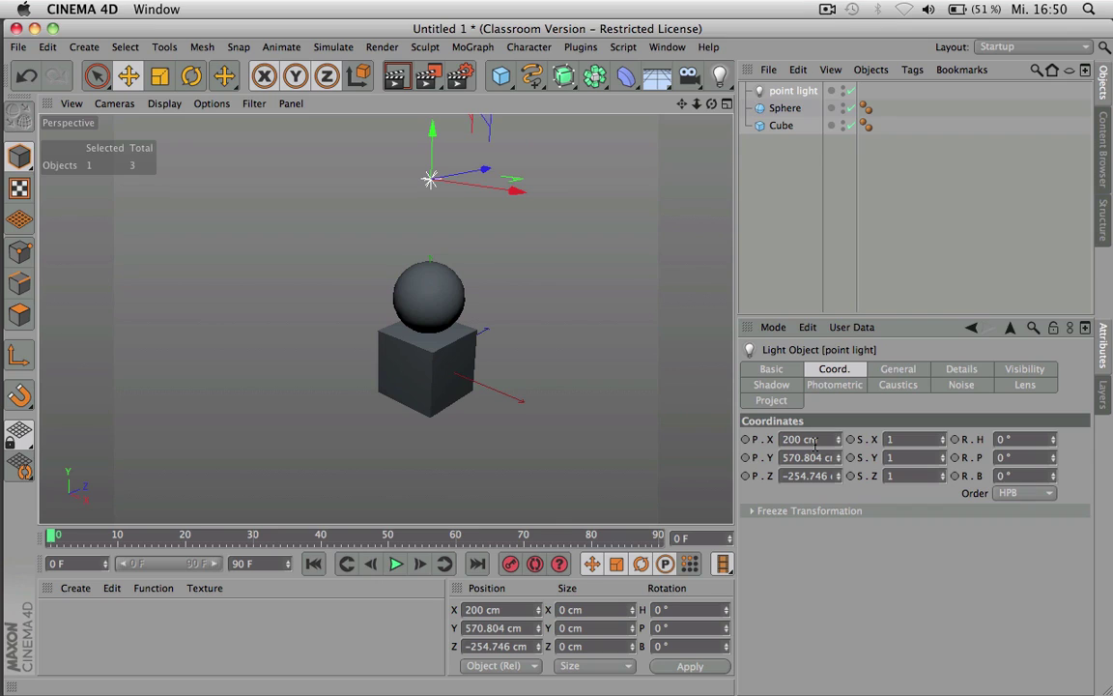
pyautogui.doubleClick(810, 458)
pyautogui.write('-100')
pyautogui.press('Return')
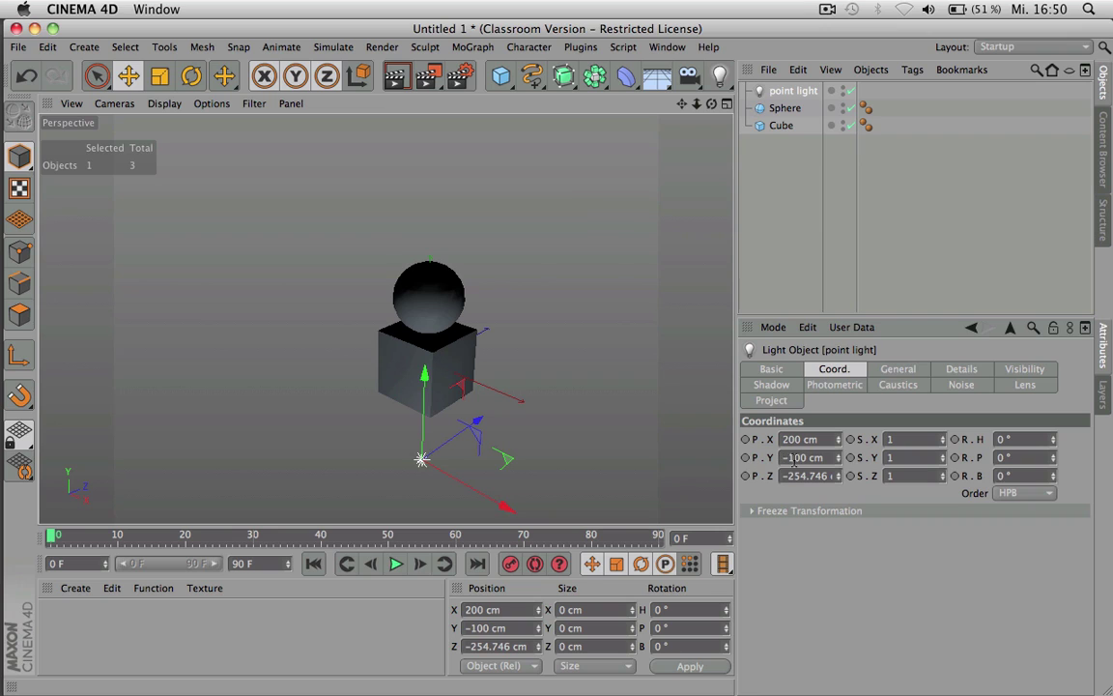
pyautogui.click(796, 459)
pyautogui.doubleClick(797, 458)
pyautogui.write('230')
pyautogui.press('Return')
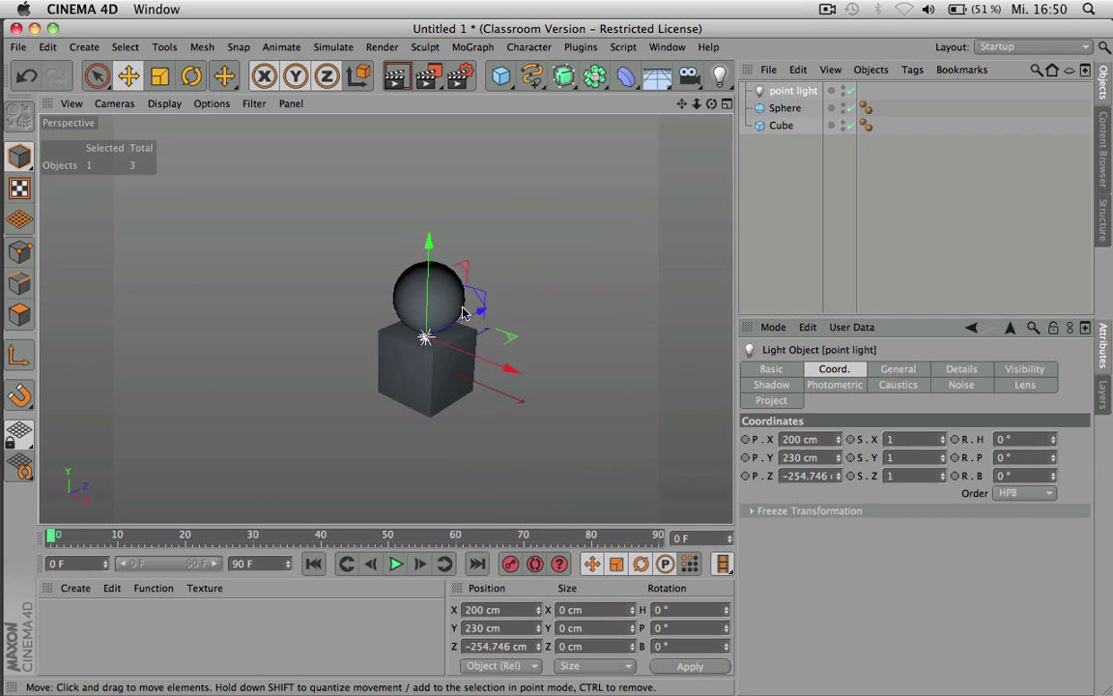
# - Raise the light high above the scene and reset its heading rotation to 0°
pyautogui.moveTo(429, 241); pyautogui.dragTo(431, 106)
pyautogui.moveTo(429, 196); pyautogui.dragTo(429, 195)
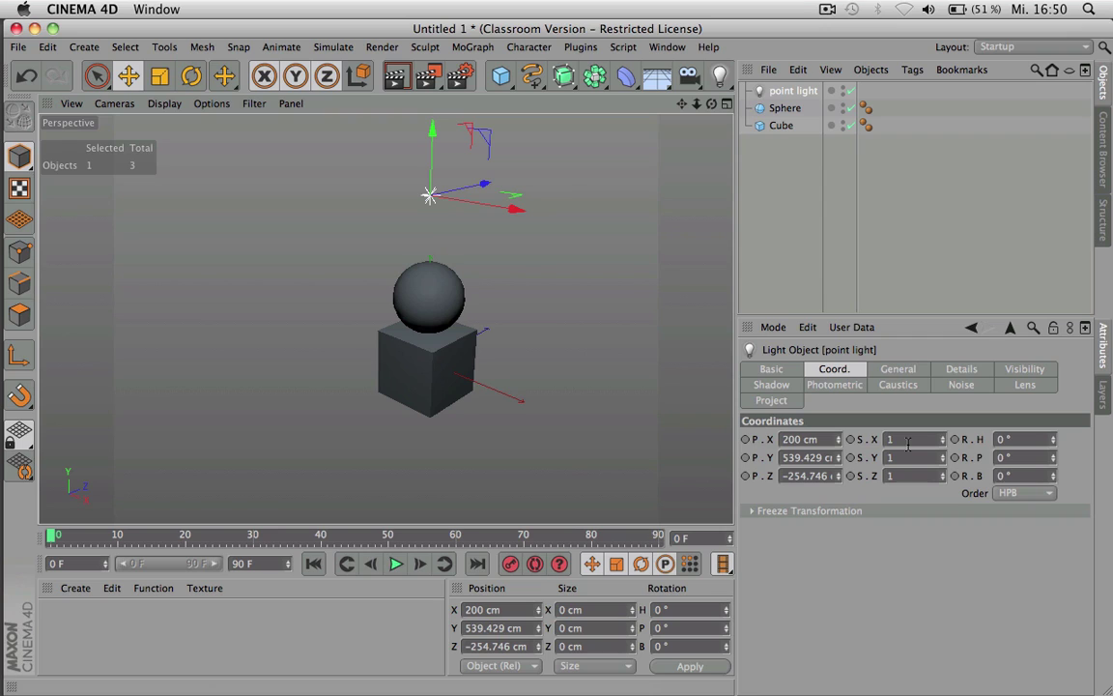
pyautogui.click(1029, 439)
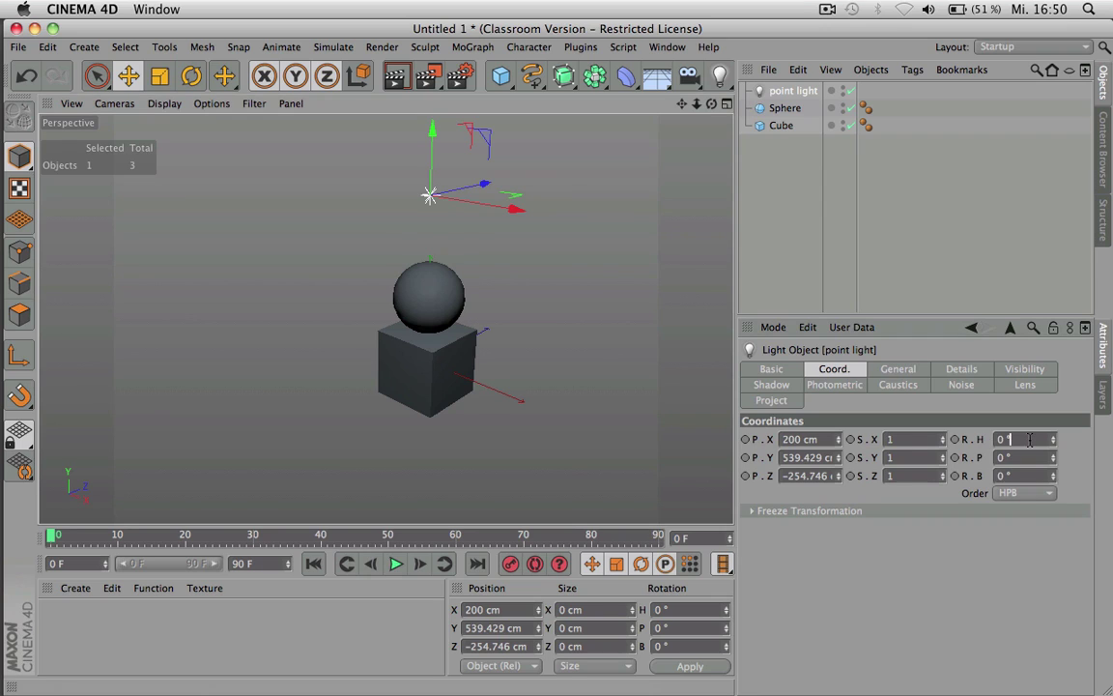
pyautogui.scroll(-15, 1030, 439)
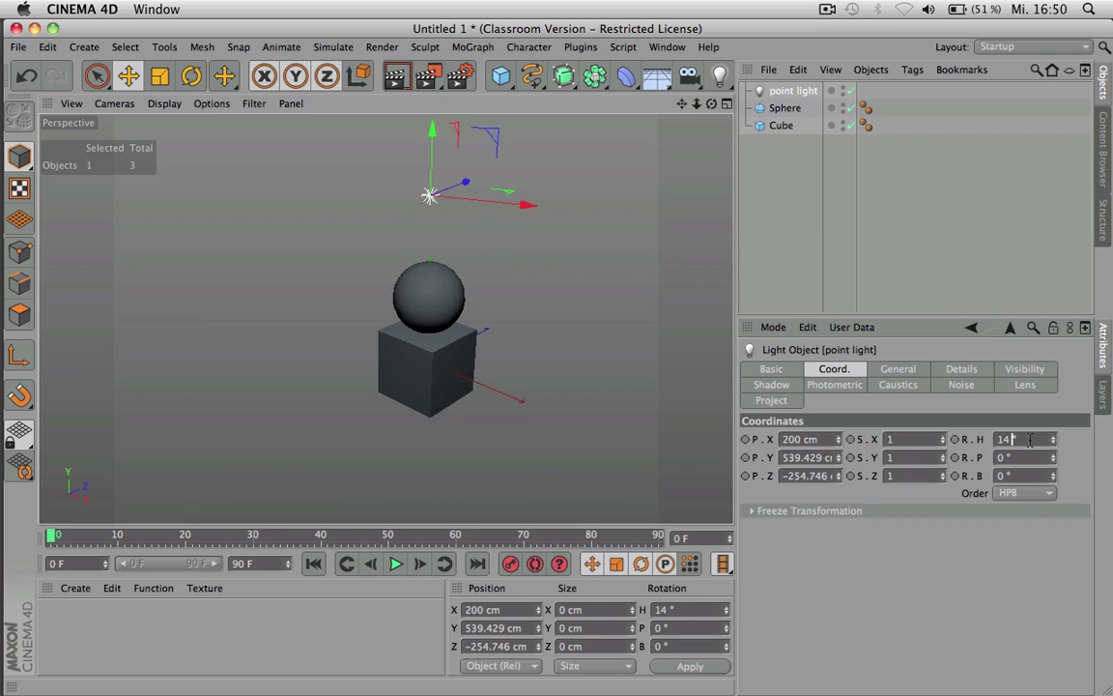
pyautogui.scroll(-20, 1030, 440)
pyautogui.scroll(7, 1030, 440)
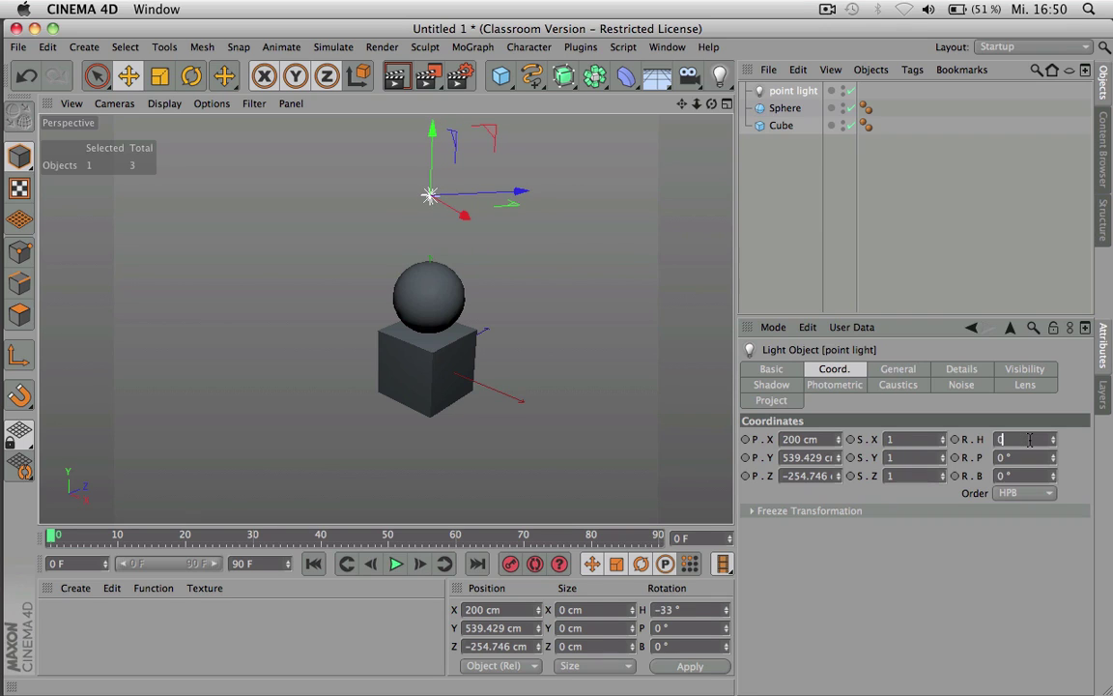
pyautogui.write('0')
pyautogui.press('Return')
# - Slide the light right to about X 323 cm, Y 539 cm and render the view
pyautogui.moveTo(839, 442)
pyautogui.mouseDown()
pyautogui.moveTo(858, 438)
pyautogui.moveTo(839, 444)
pyautogui.moveTo(838, 472)
pyautogui.moveTo(846, 461)
pyautogui.mouseUp()
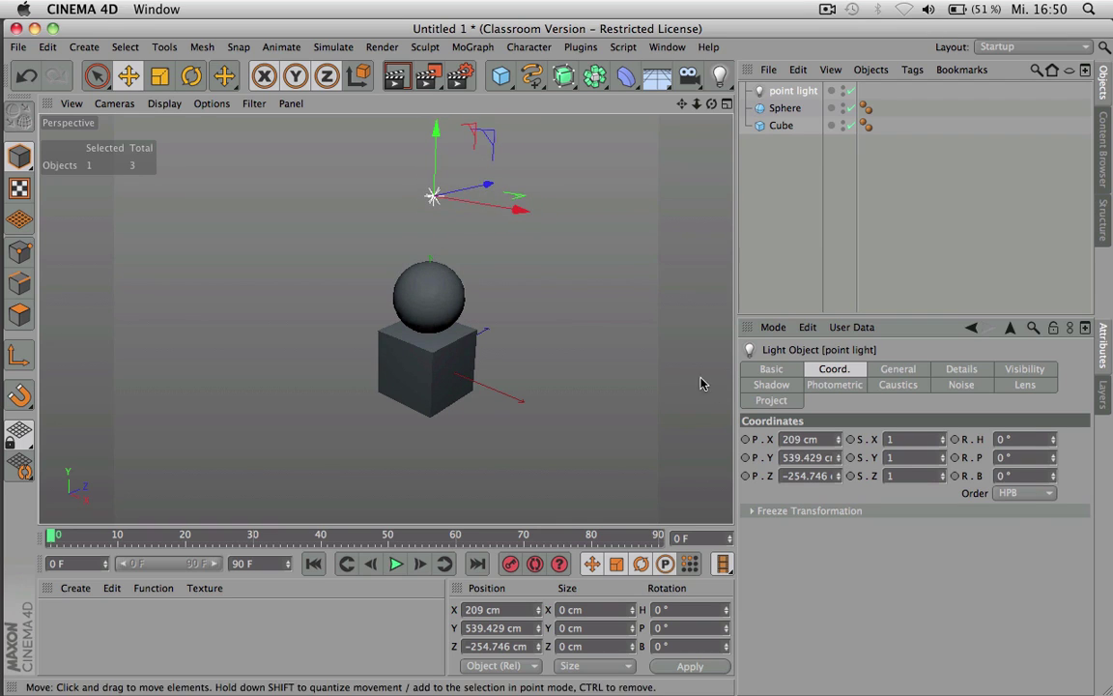
pyautogui.moveTo(527, 209); pyautogui.dragTo(583, 213)
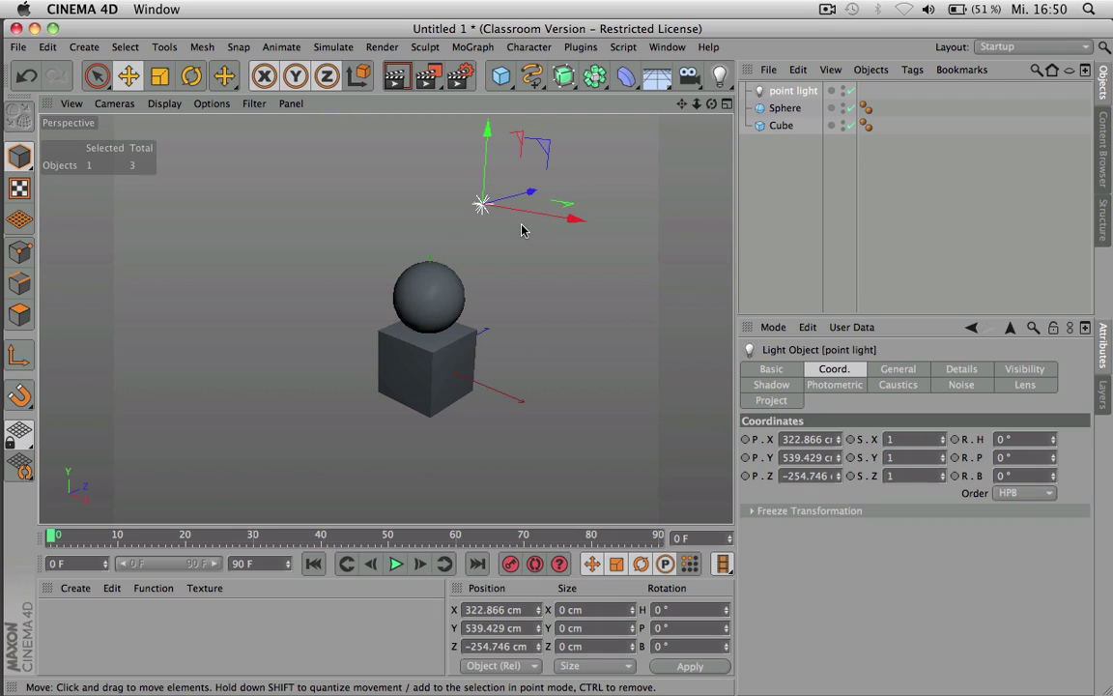
pyautogui.press('super+r')
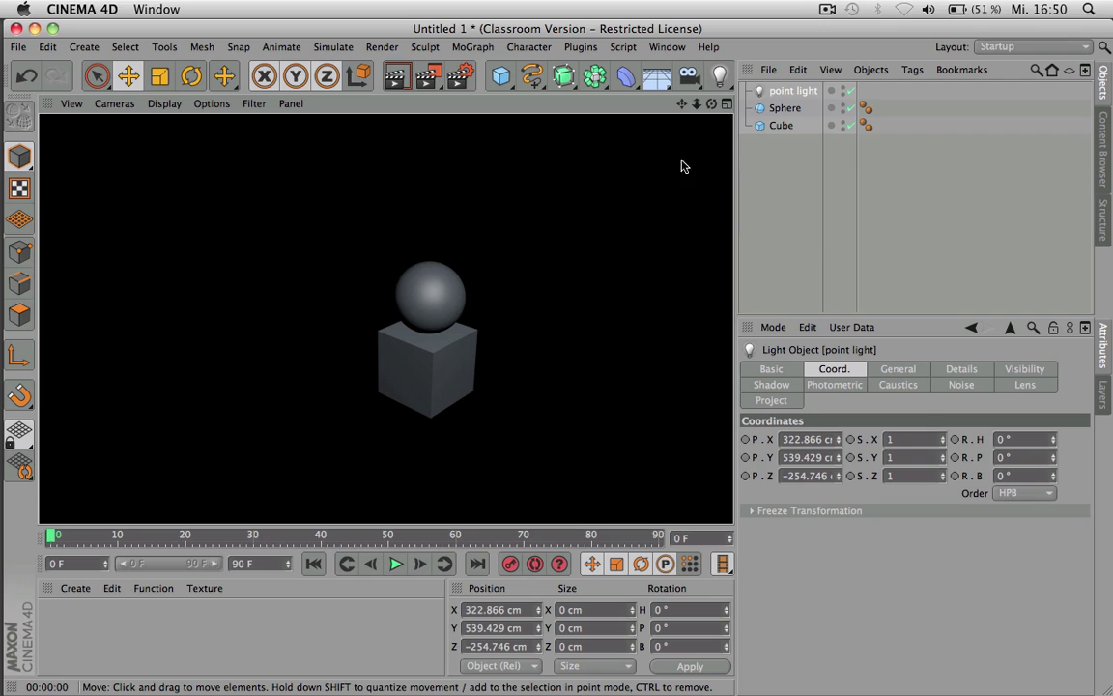
# - Render again, then drag the light to about X 293 cm, Z −56 cm
pyautogui.click(791, 91)
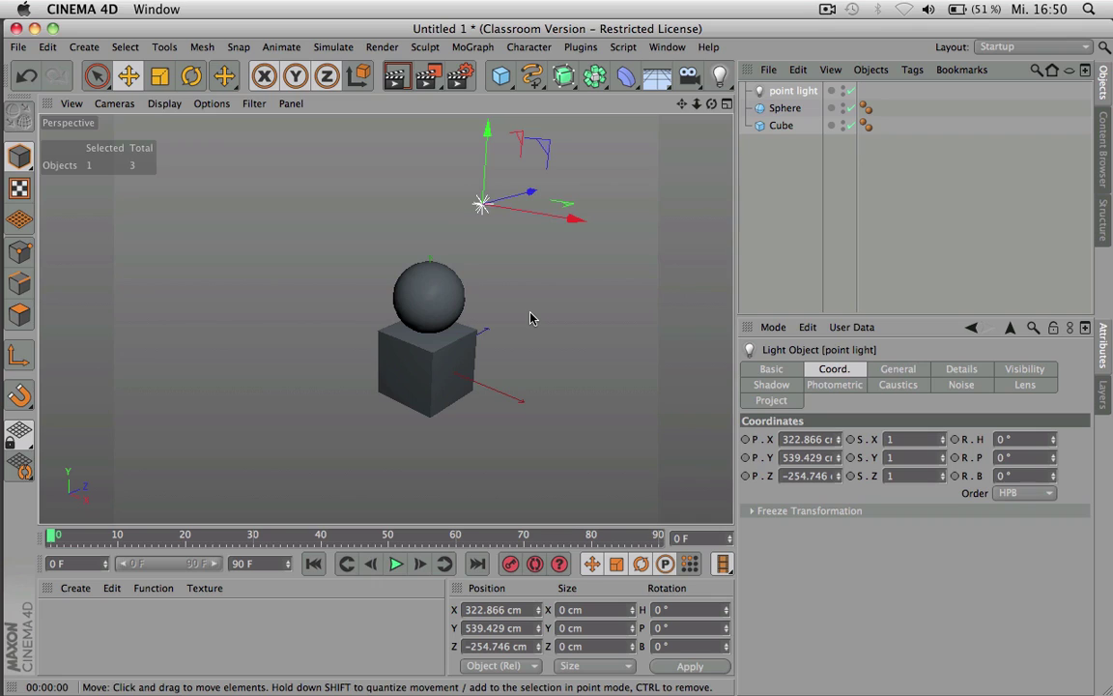
pyautogui.hotkey('ctrl', 'r')
pyautogui.moveTo(539, 196); pyautogui.dragTo(623, 198)
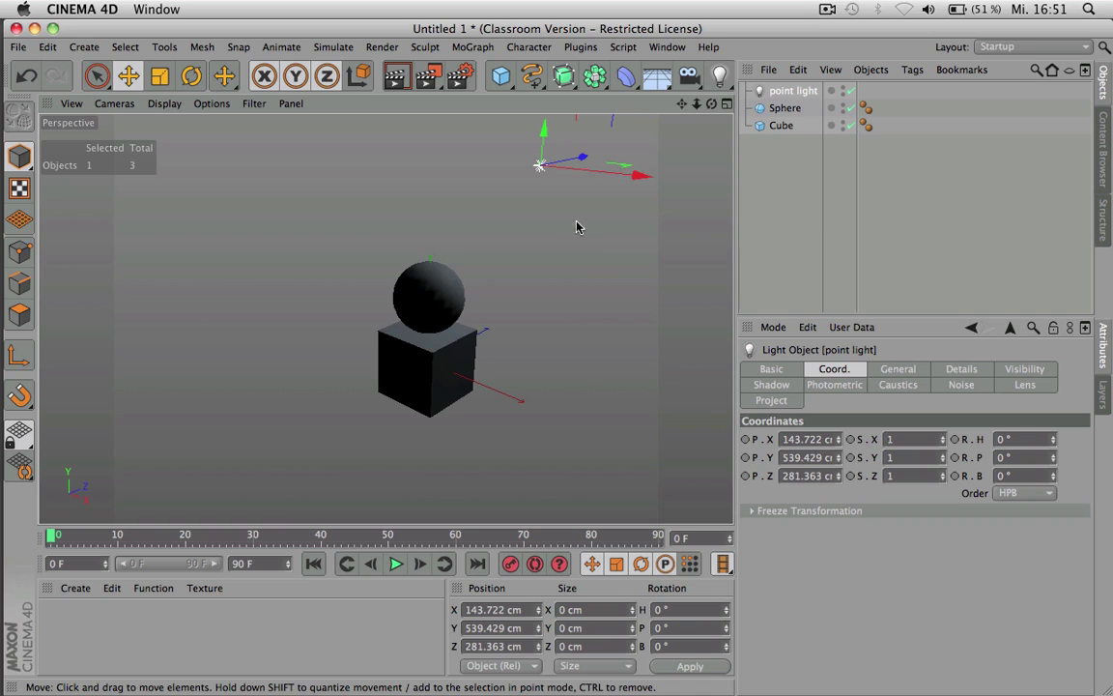
pyautogui.moveTo(638, 175); pyautogui.dragTo(562, 190)
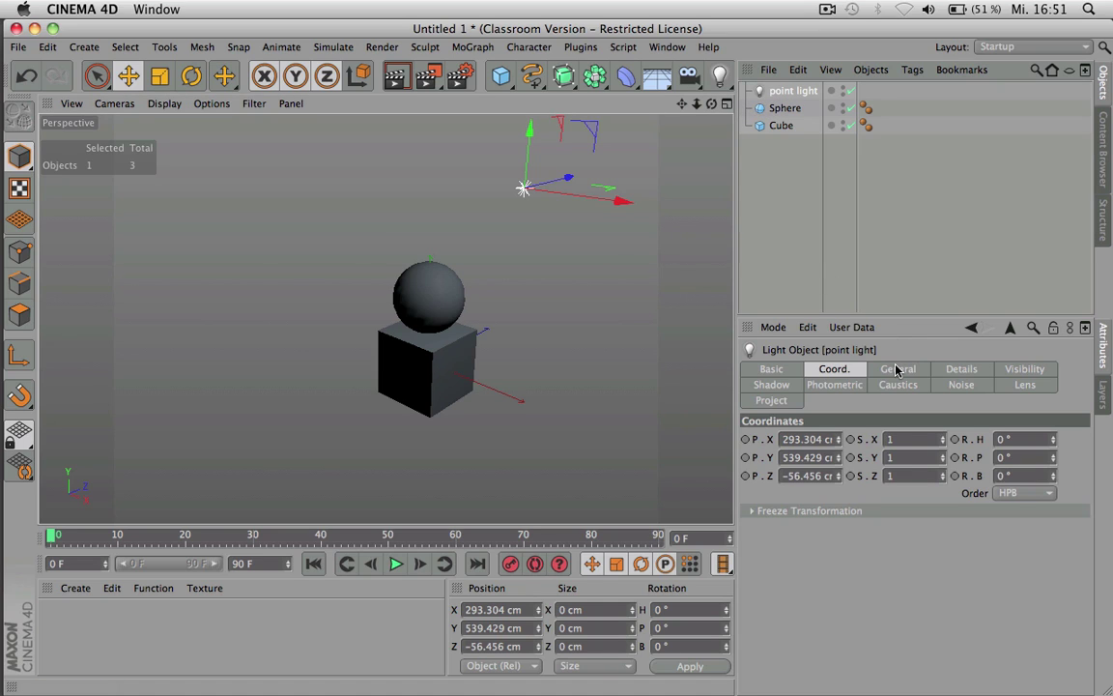
# - Show the light's General settings and bring up the picker for its white colour
pyautogui.click(895, 370)
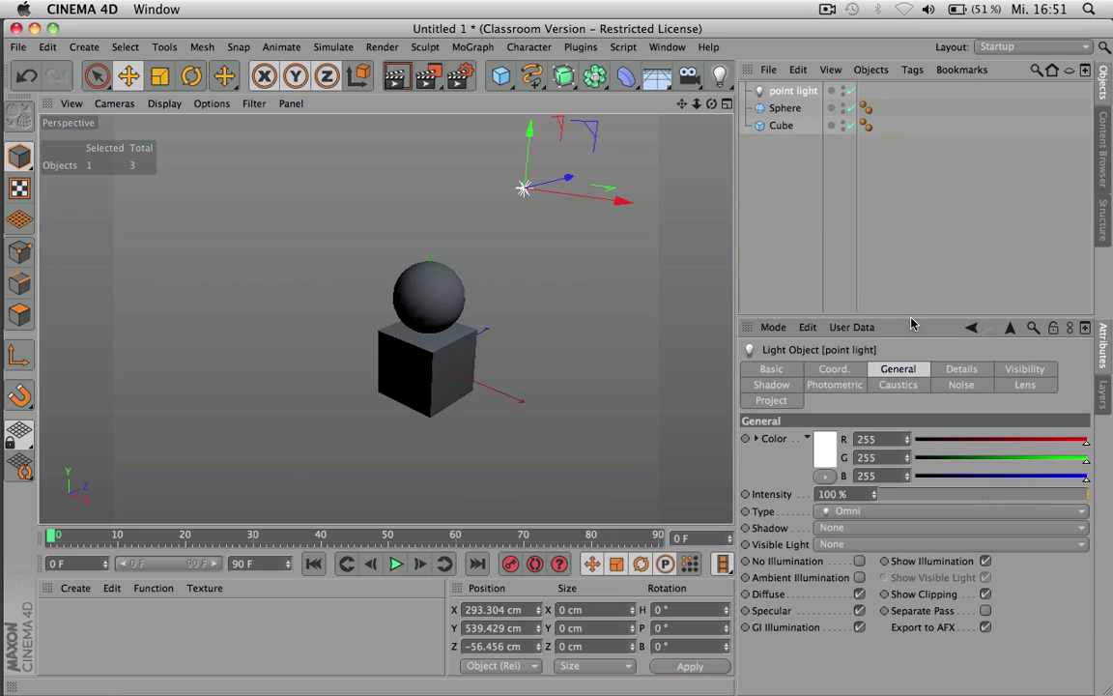
pyautogui.moveTo(910, 315); pyautogui.dragTo(910, 313)
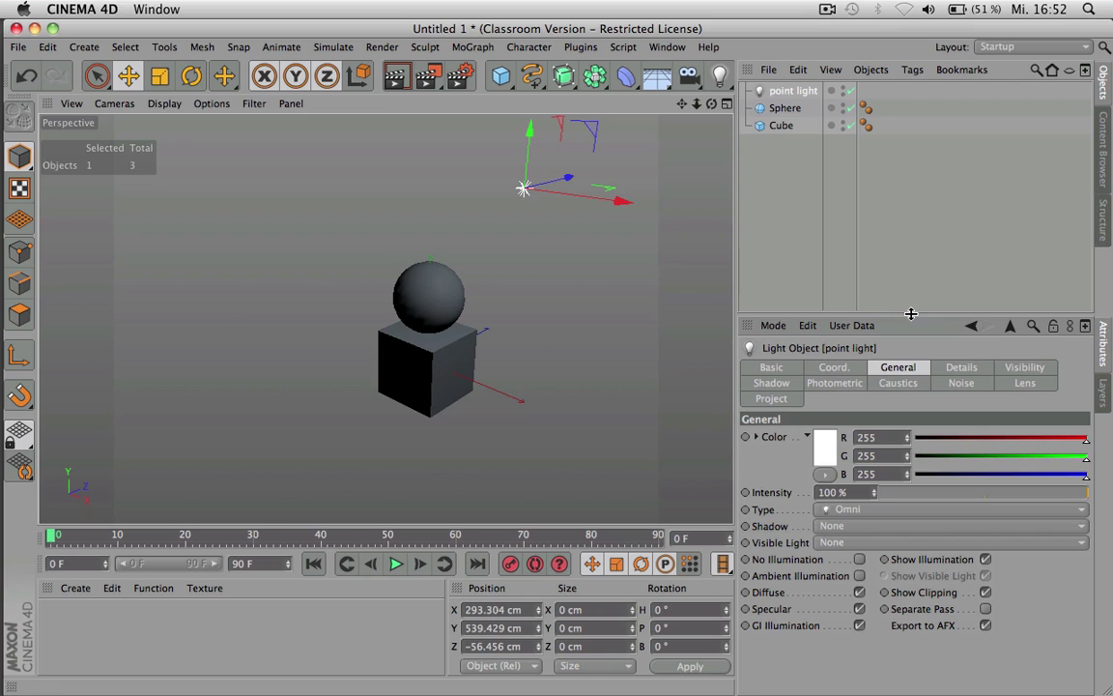
pyautogui.click(828, 454)
# - Try warm, orange and green hues for the light in the colour picker
pyautogui.moveTo(822, 373); pyautogui.dragTo(593, 354)
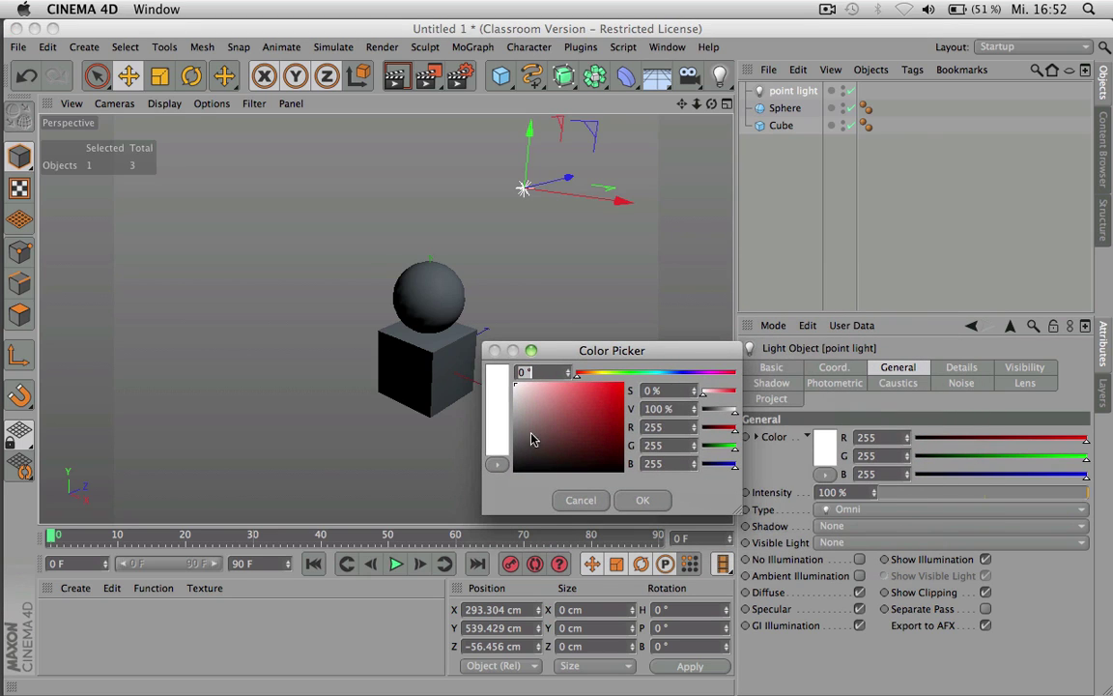
pyautogui.moveTo(531, 439); pyautogui.dragTo(551, 400)
pyautogui.click(591, 373)
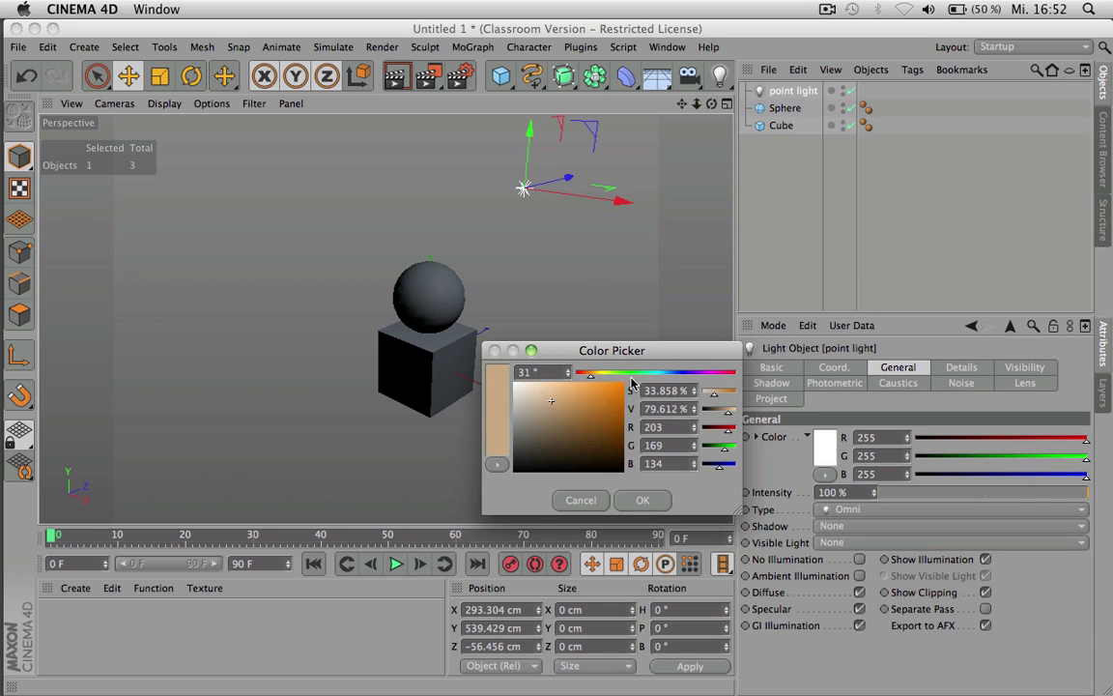
pyautogui.click(632, 373)
pyautogui.click(597, 419)
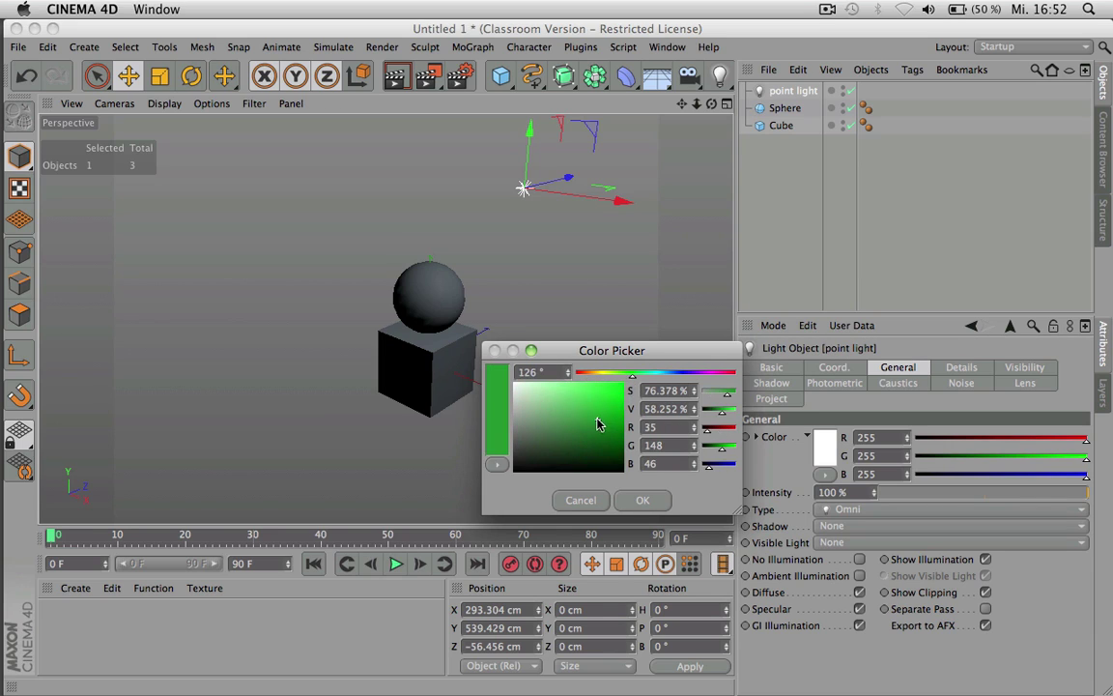
# - Cancel the picker and set the light colour to lilac R 192, G 165, B 215
pyautogui.click(586, 501)
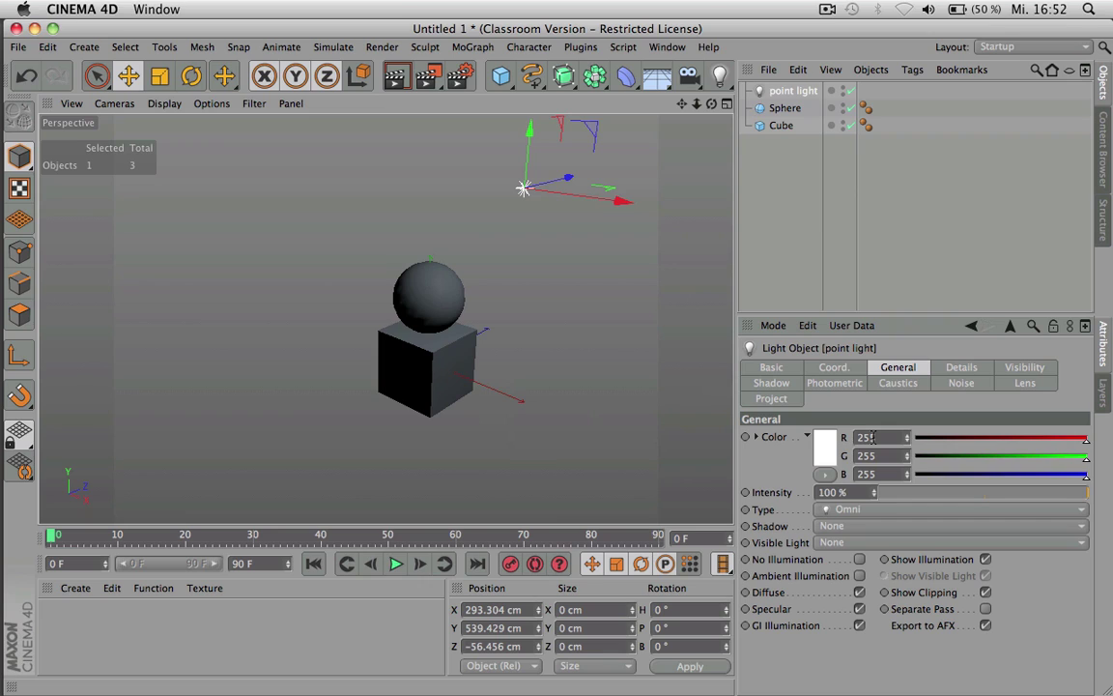
pyautogui.moveTo(1086, 440); pyautogui.dragTo(1026, 457)
pyautogui.click(1059, 475)
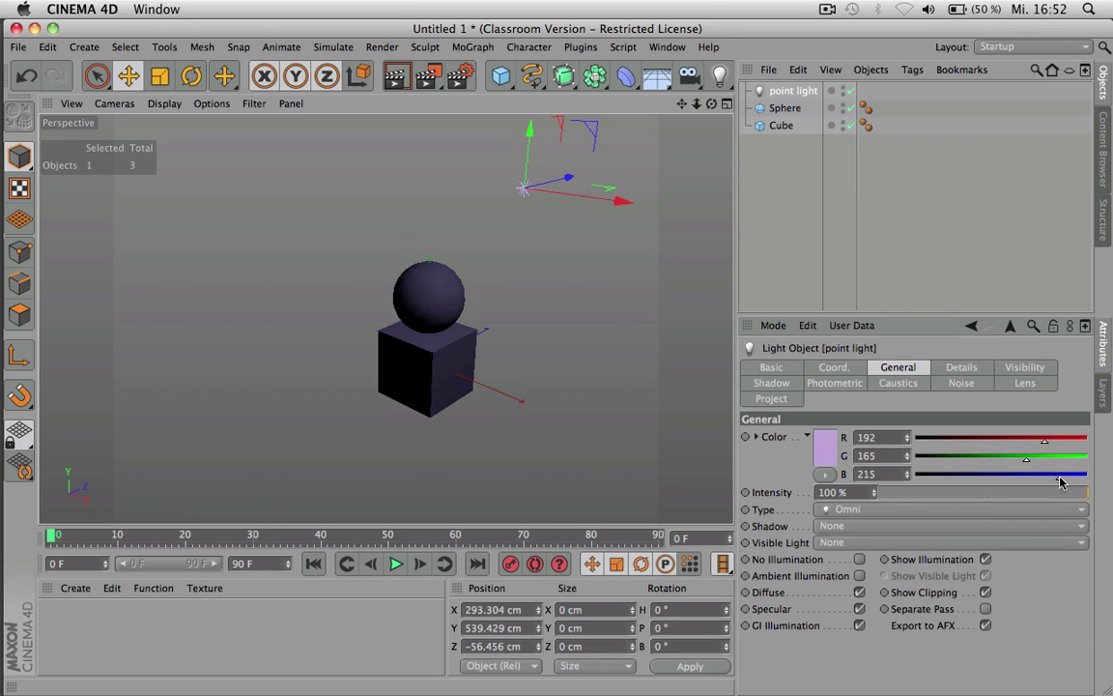
# - Switch the light colour to HSV sliders, leaving pale beige H 36°, S 23.256%, V 84.314%
pyautogui.click(829, 475)
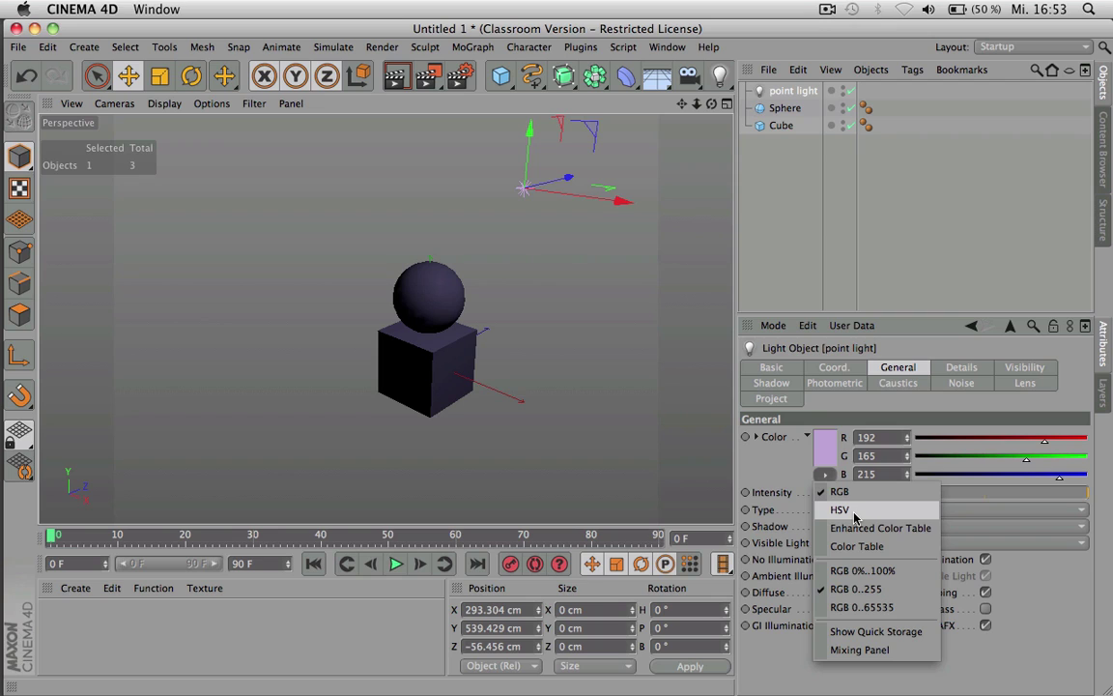
pyautogui.click(854, 515)
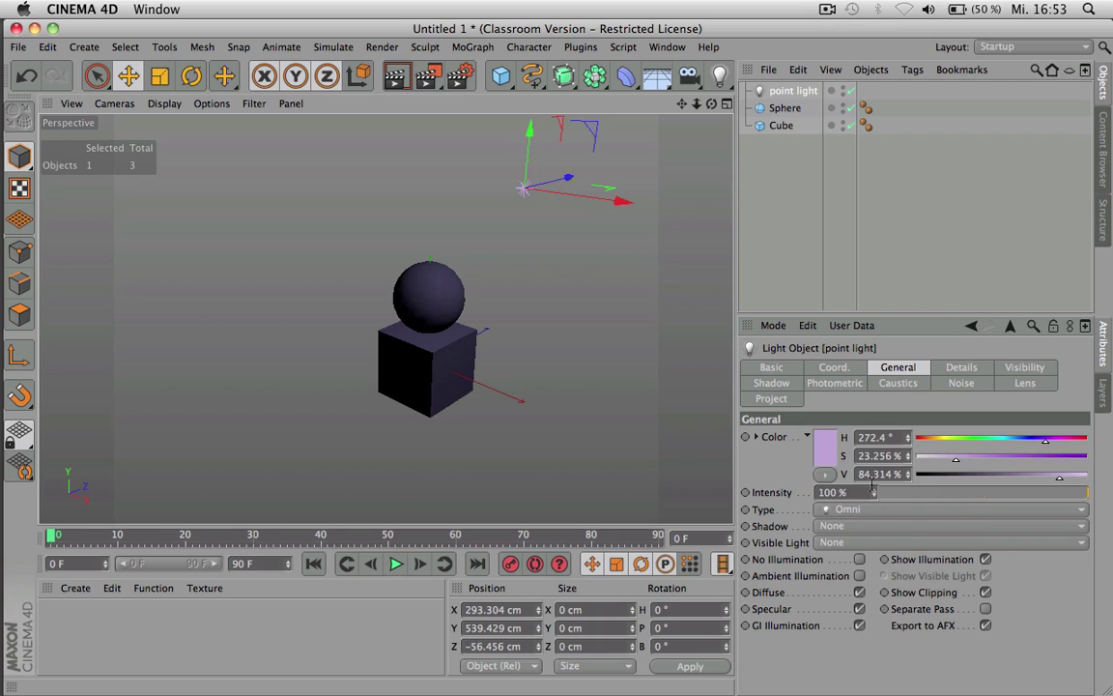
pyautogui.moveTo(935, 443)
pyautogui.mouseDown()
pyautogui.moveTo(926, 442)
pyautogui.moveTo(1063, 442)
pyautogui.moveTo(932, 445)
pyautogui.mouseUp()
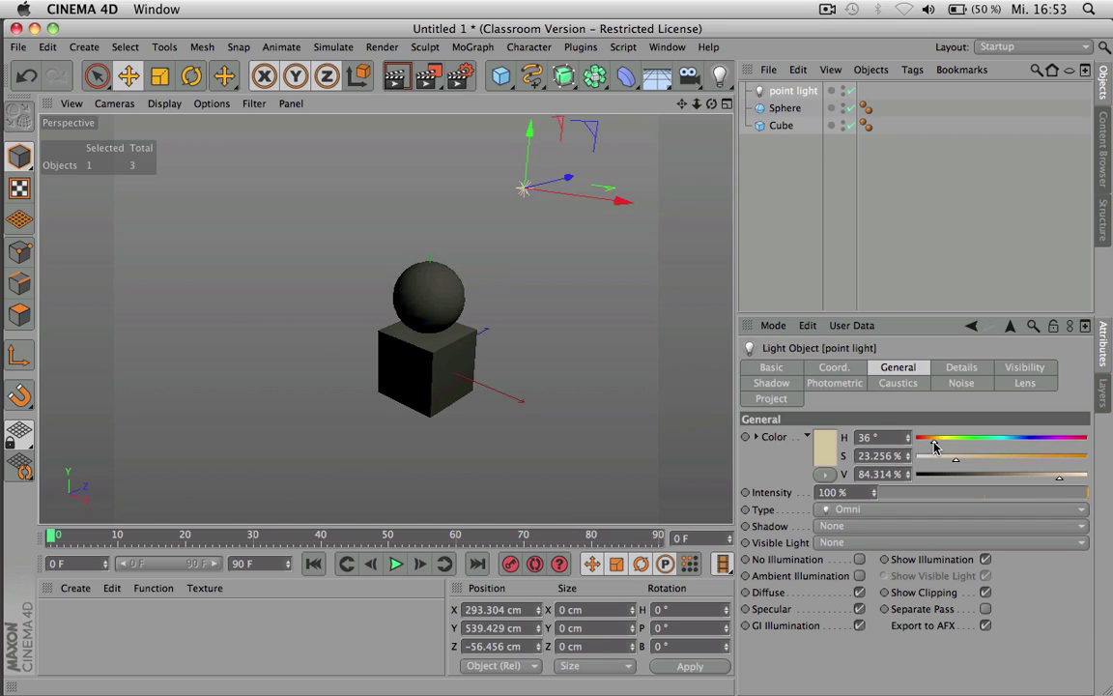
# - Tune the light's hue, saturation and value to pale blue H 210°, S 37%, V 100%
pyautogui.click(934, 444)
pyautogui.moveTo(940, 460); pyautogui.dragTo(1090, 483)
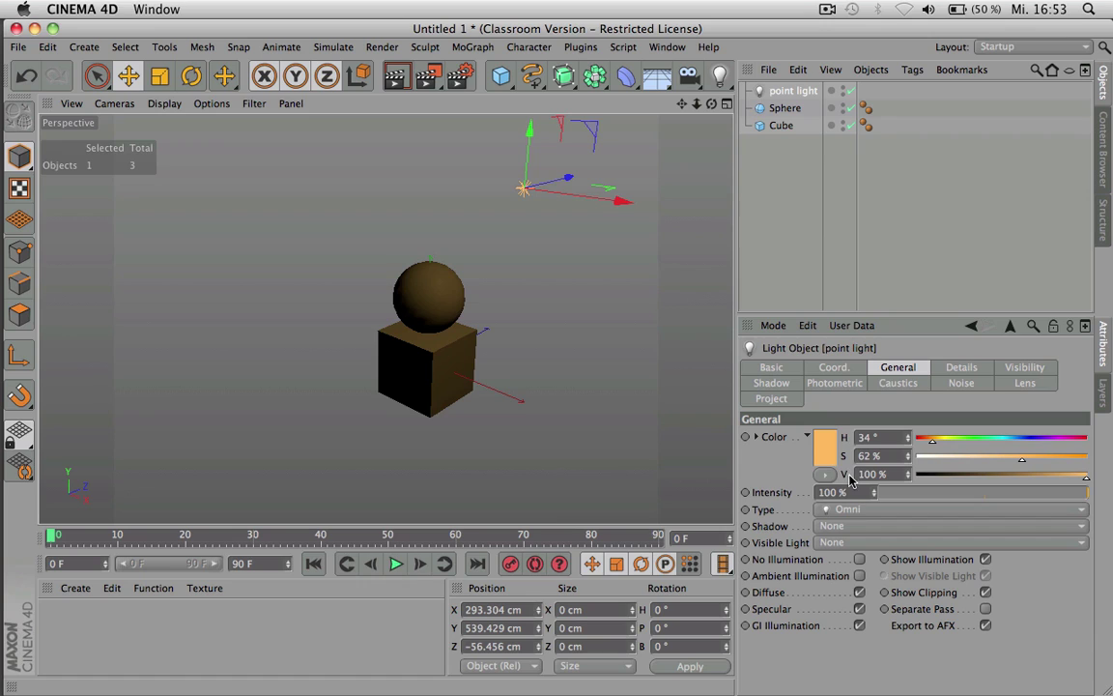
pyautogui.click(1026, 475)
pyautogui.click(994, 475)
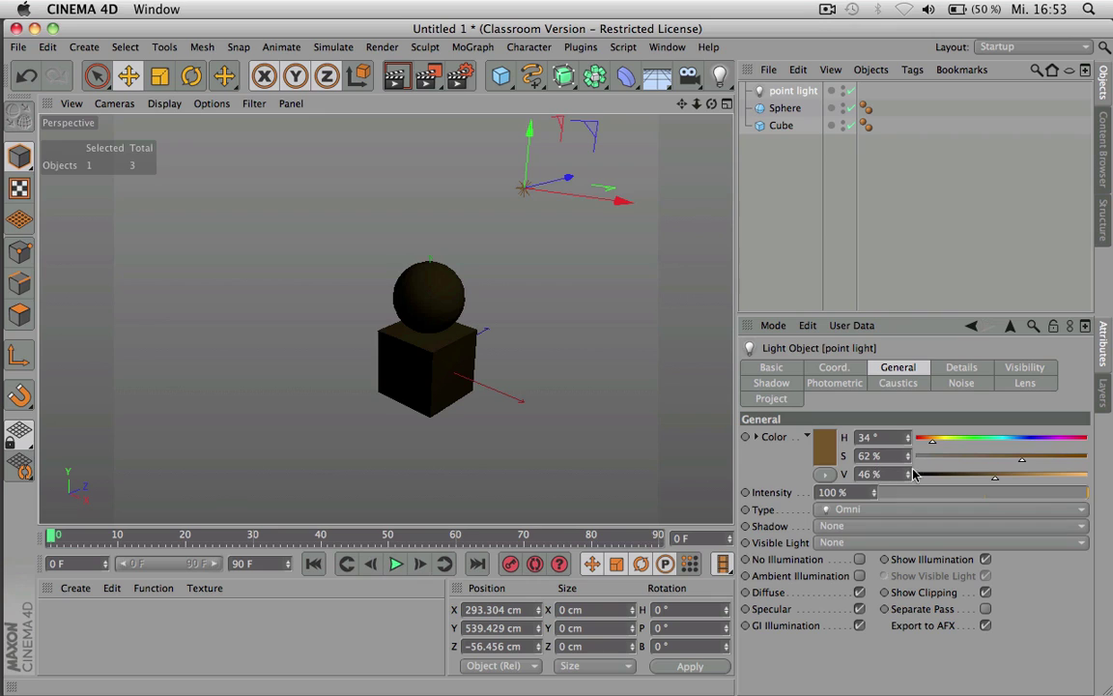
pyautogui.click(945, 478)
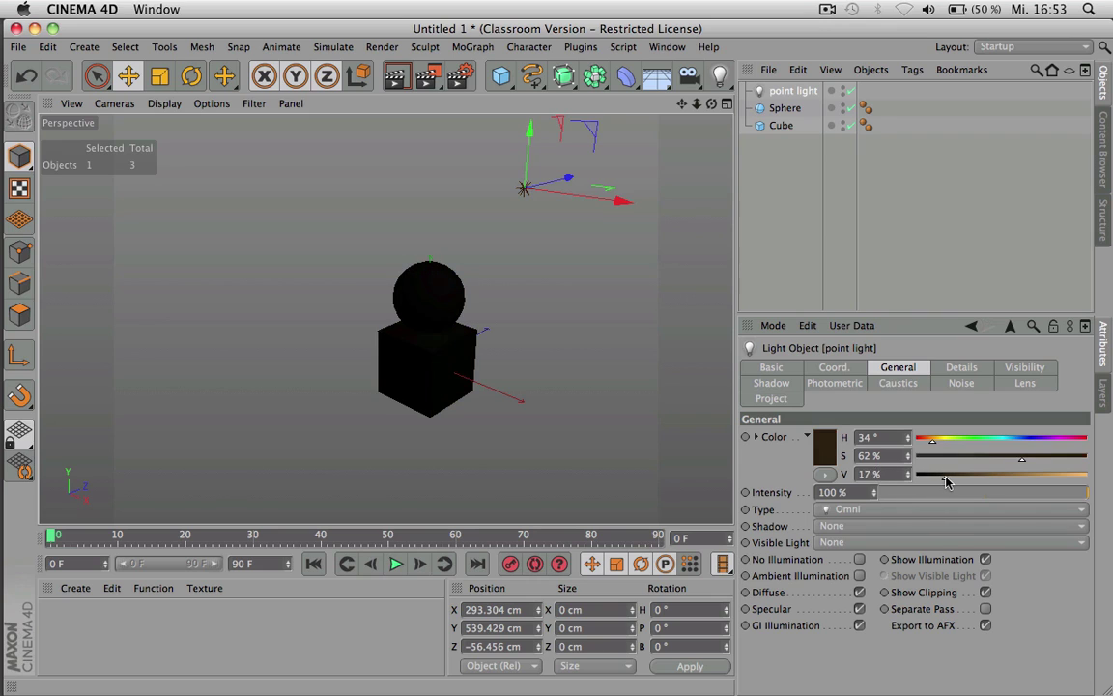
pyautogui.click(1025, 479)
pyautogui.moveTo(1025, 478); pyautogui.dragTo(1097, 480)
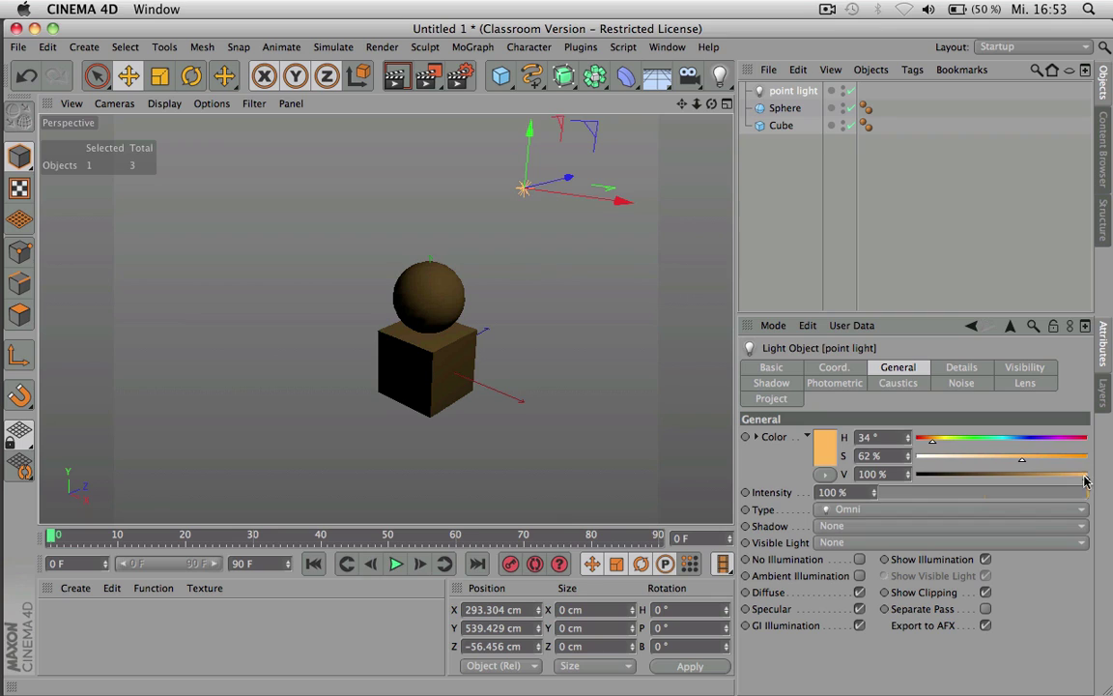
pyautogui.moveTo(998, 457); pyautogui.dragTo(978, 460)
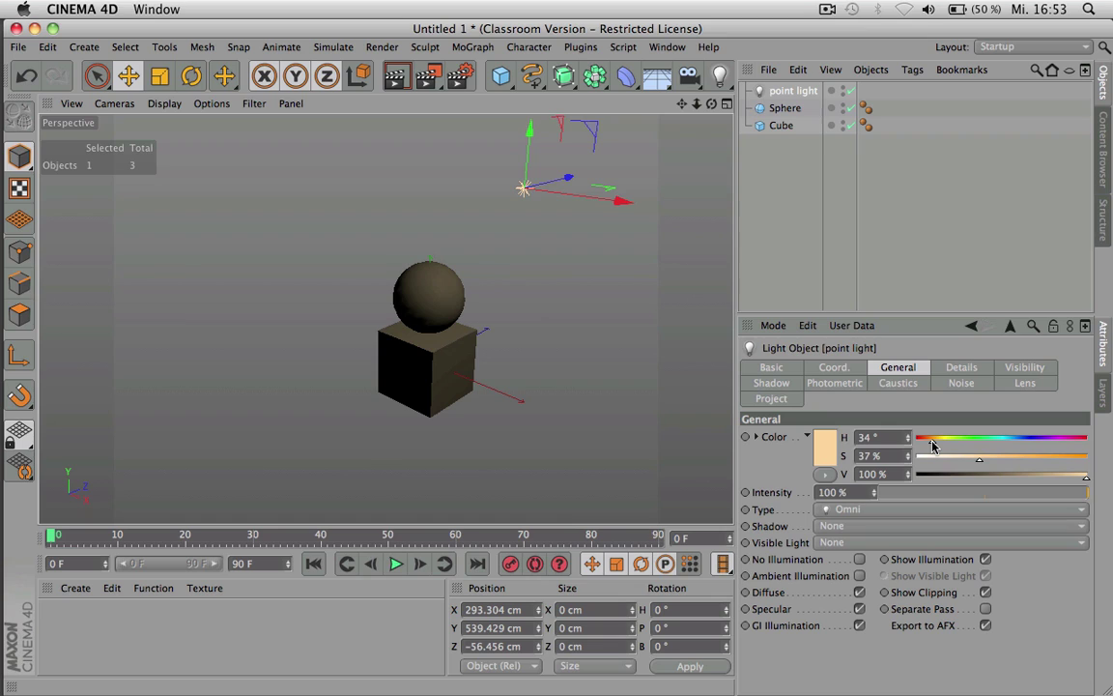
pyautogui.moveTo(932, 445); pyautogui.dragTo(1016, 445)
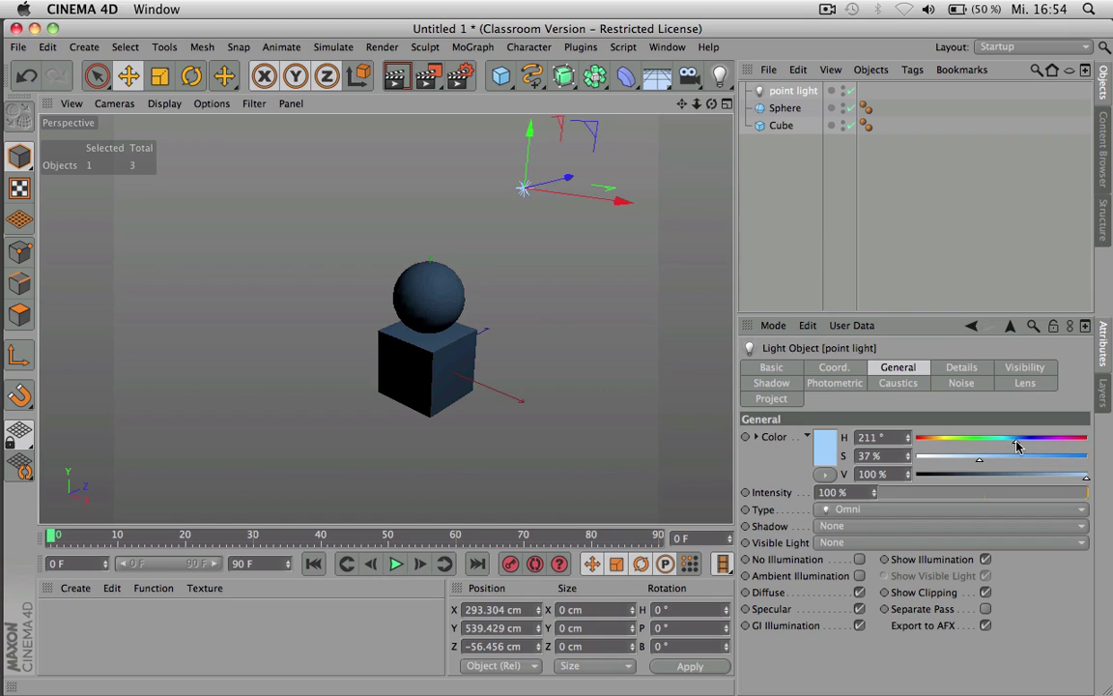
pyautogui.moveTo(1017, 445); pyautogui.dragTo(1016, 445)
# - Enable Quick Storage in the colour picker and store the light blue as a swatch
pyautogui.click(822, 453)
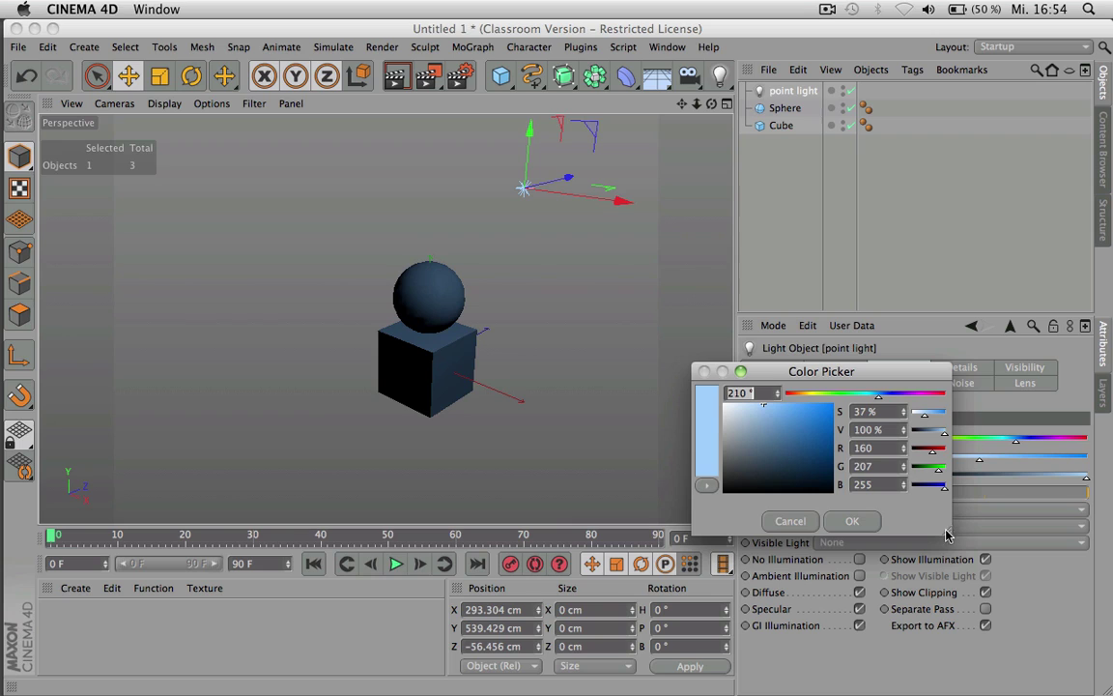
pyautogui.moveTo(947, 529); pyautogui.dragTo(971, 535)
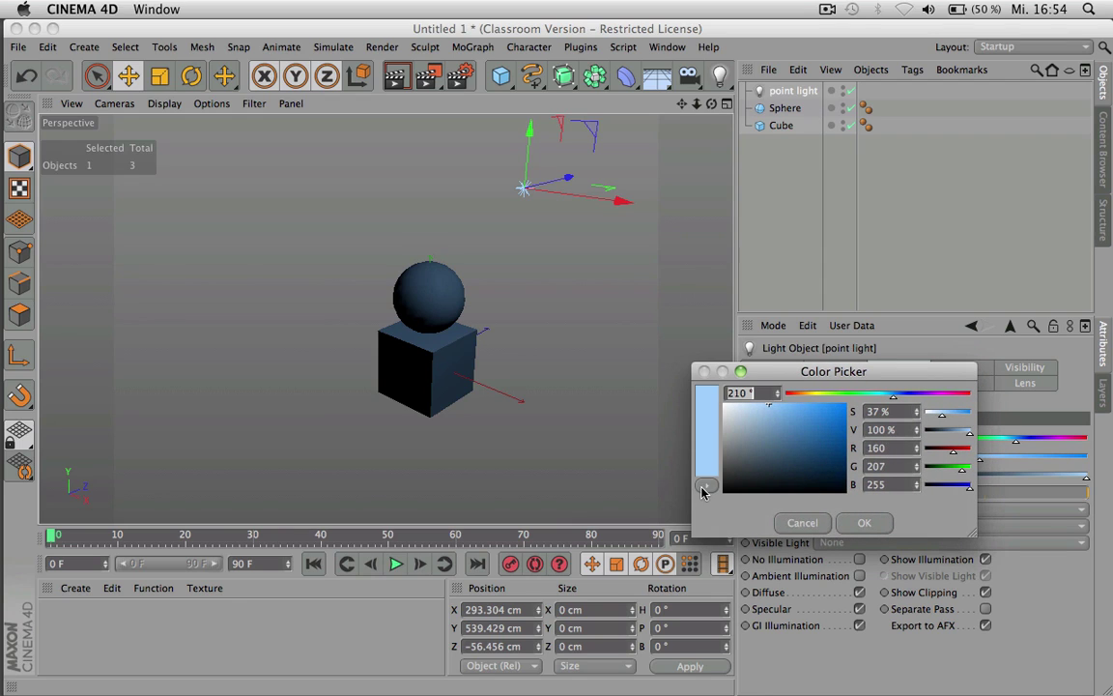
pyautogui.click(705, 486)
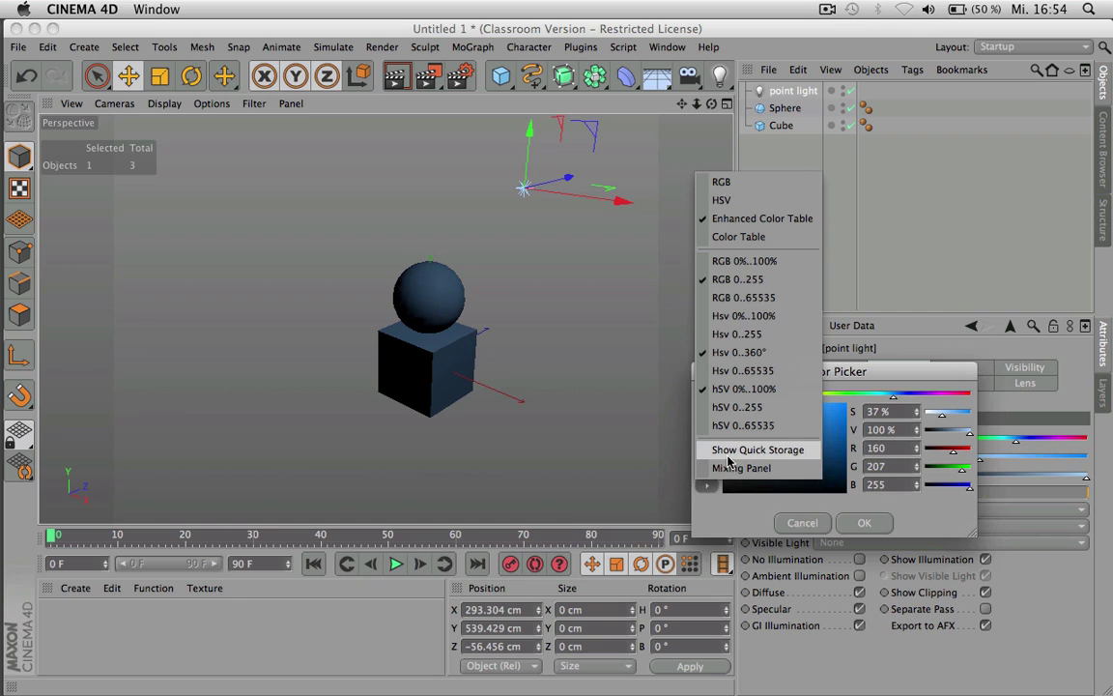
pyautogui.click(729, 450)
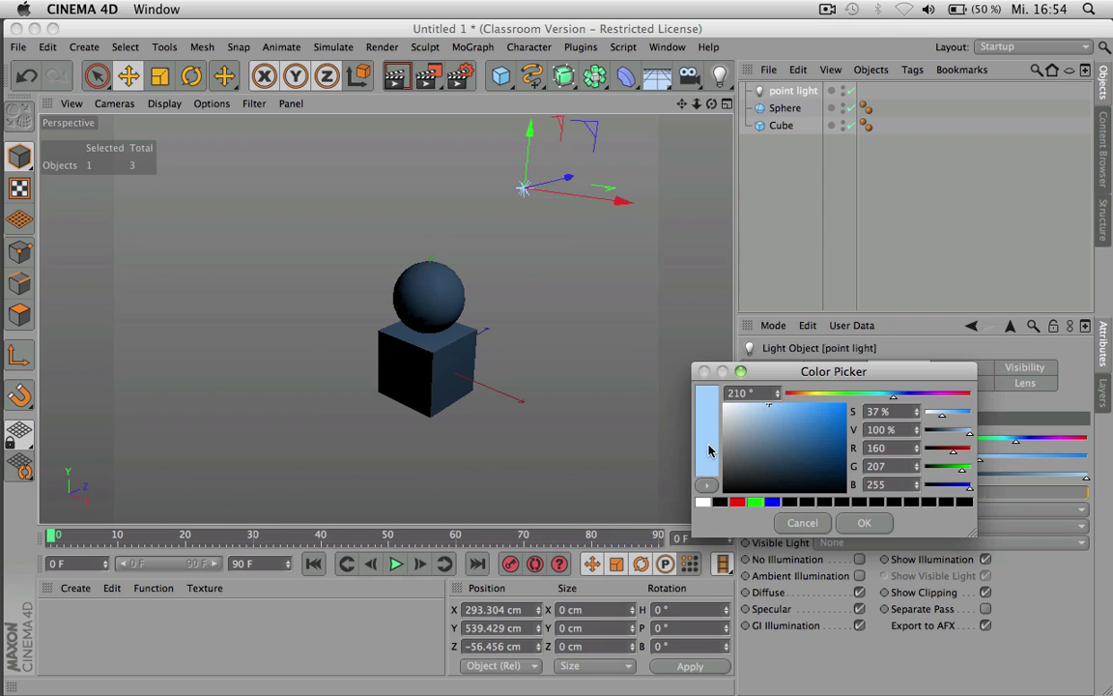
pyautogui.click(791, 504)
# - Change the colour to light orange H 37°, store it as a swatch and confirm
pyautogui.click(804, 394)
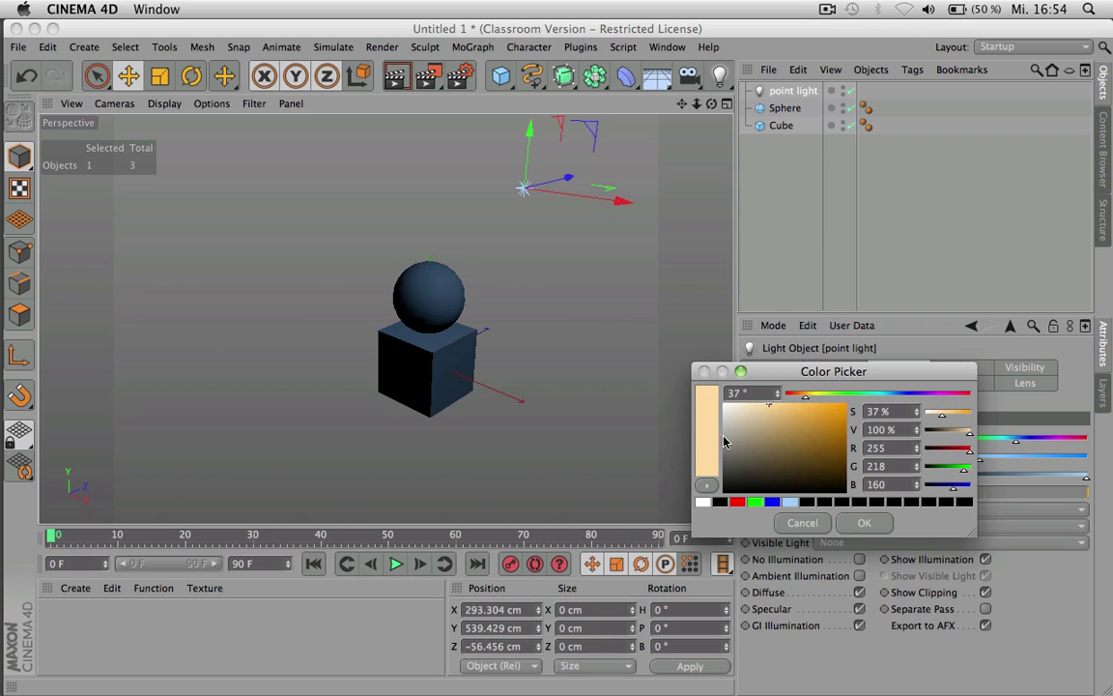
pyautogui.click(804, 502)
pyautogui.click(865, 522)
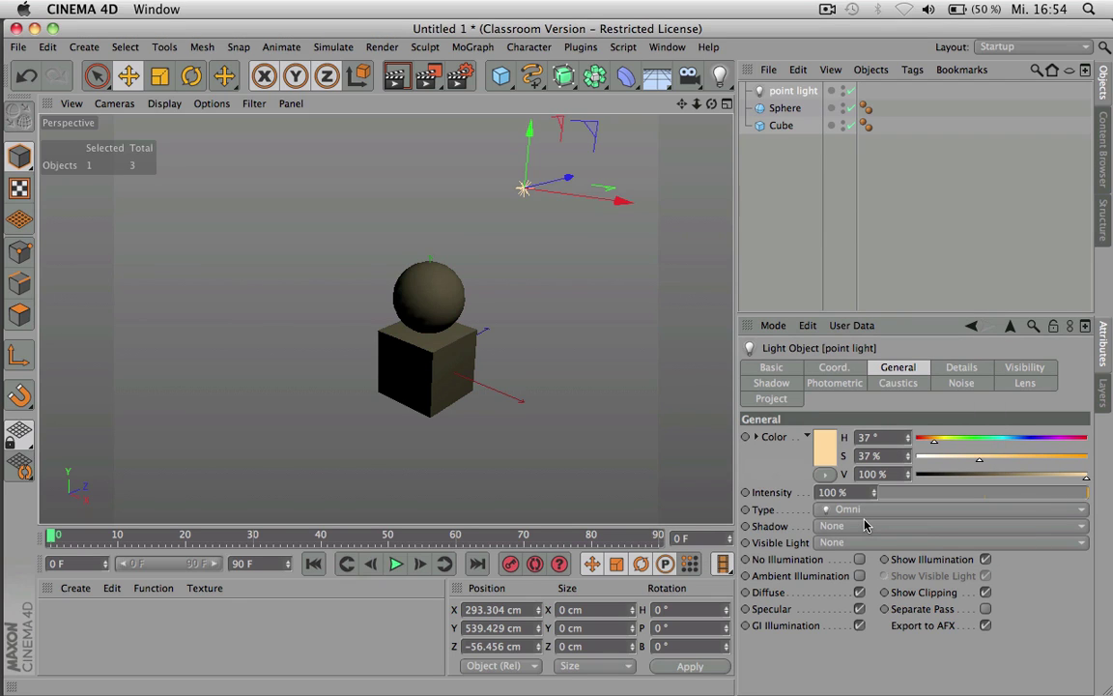
# - Enable Use Temperature for the light colour and lower Color Temperature to 3515
pyautogui.click(755, 438)
pyautogui.click(757, 438)
pyautogui.click(757, 437)
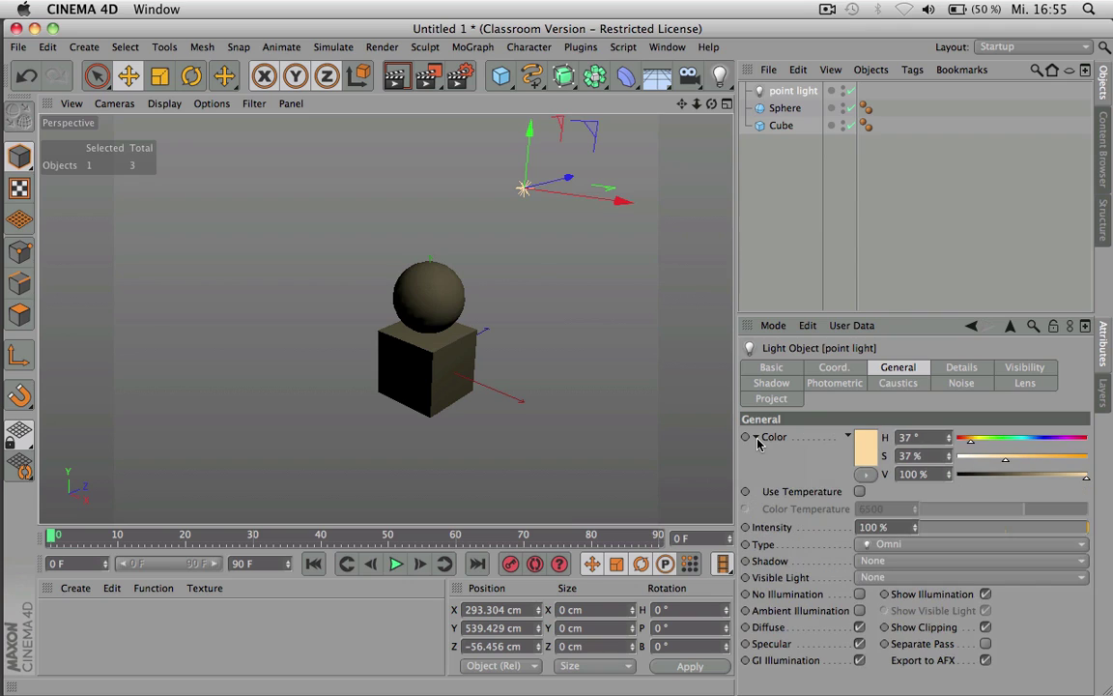
pyautogui.click(860, 493)
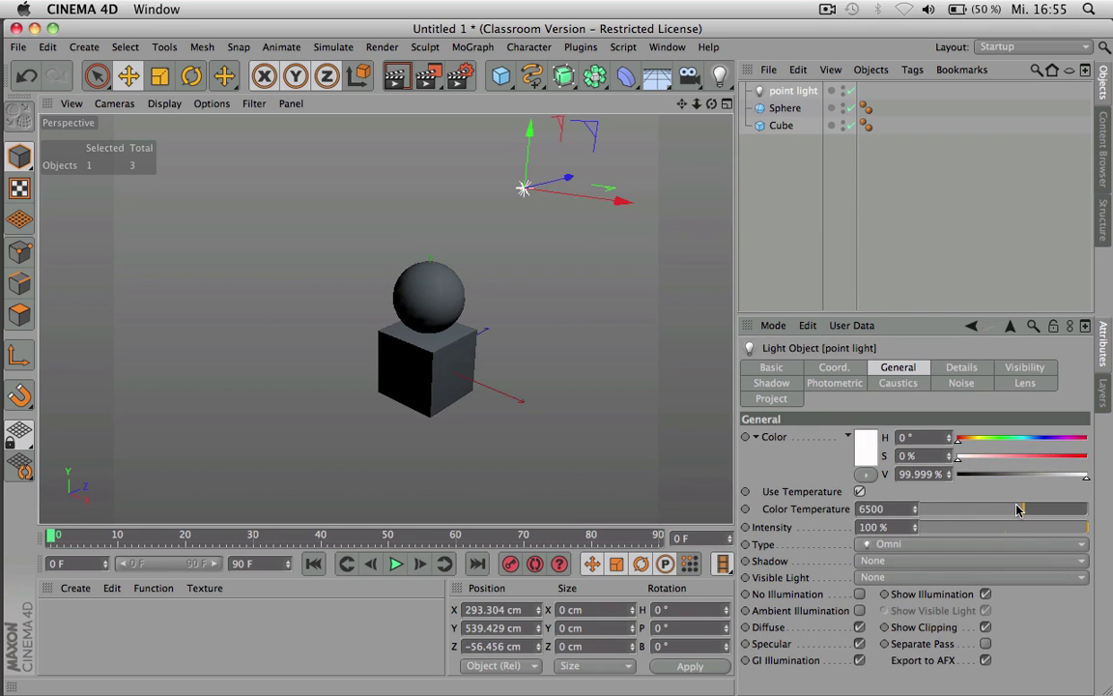
pyautogui.moveTo(1025, 512); pyautogui.dragTo(966, 510)
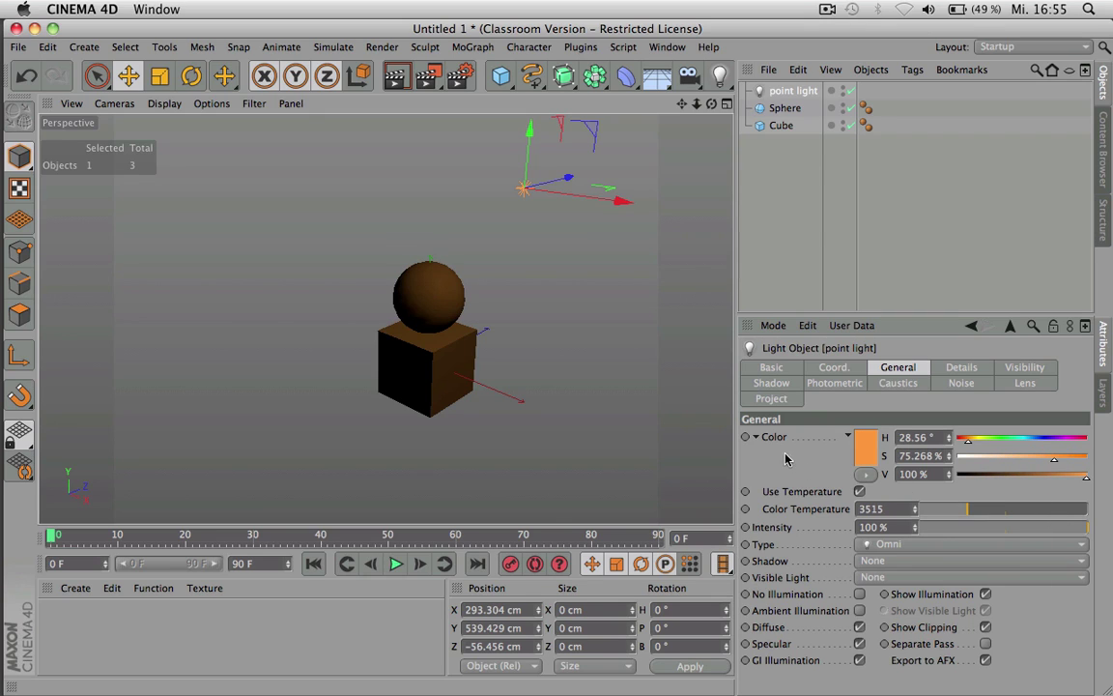
# - Lower the light's saturation to 48% and set its intensity to 222%
pyautogui.click(754, 438)
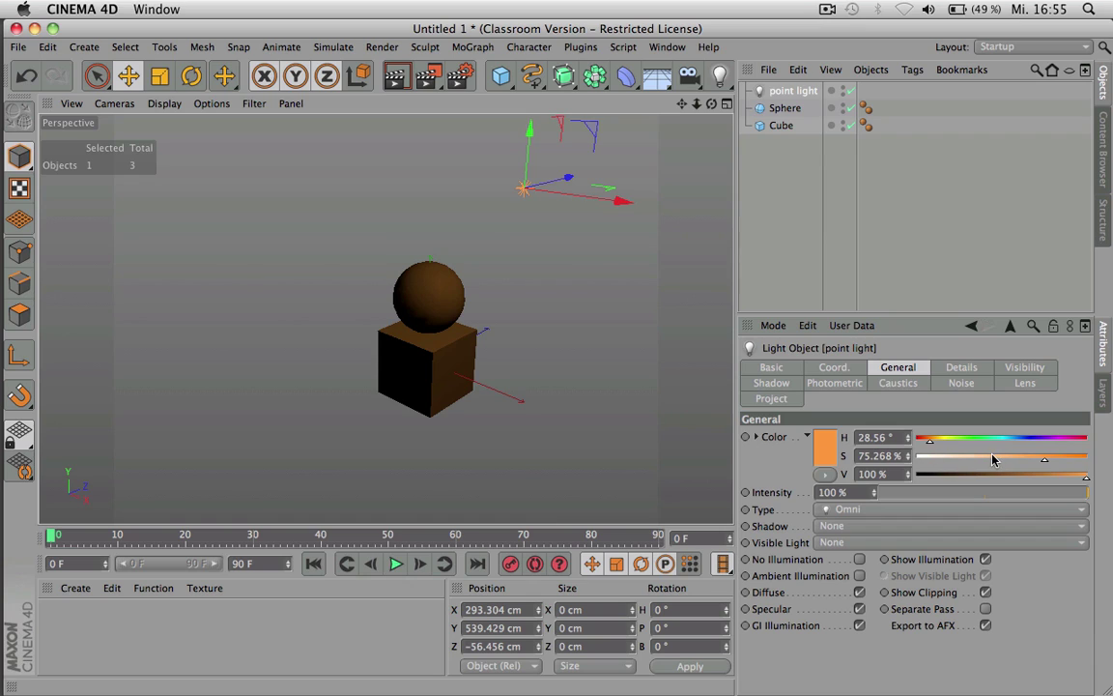
pyautogui.moveTo(993, 459)
pyautogui.mouseDown()
pyautogui.moveTo(927, 494)
pyautogui.moveTo(1013, 495)
pyautogui.moveTo(923, 495)
pyautogui.moveTo(978, 494)
pyautogui.moveTo(946, 494)
pyautogui.mouseUp()
pyautogui.doubleClick(843, 493)
pyautogui.write('102')
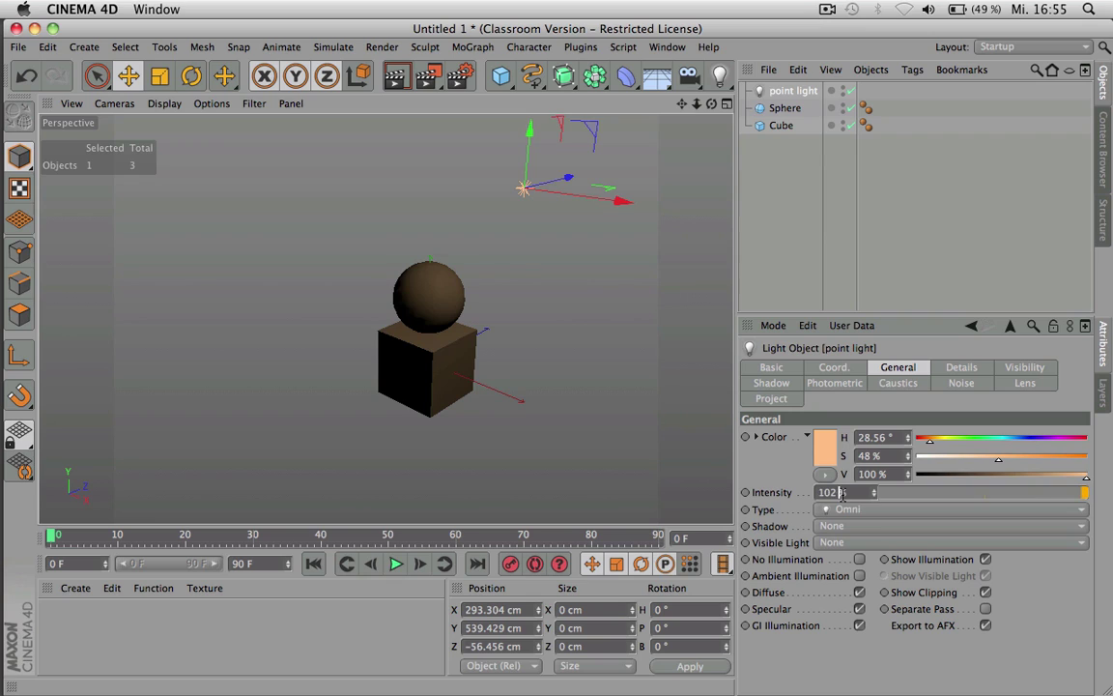
pyautogui.scroll(10, 842, 492)
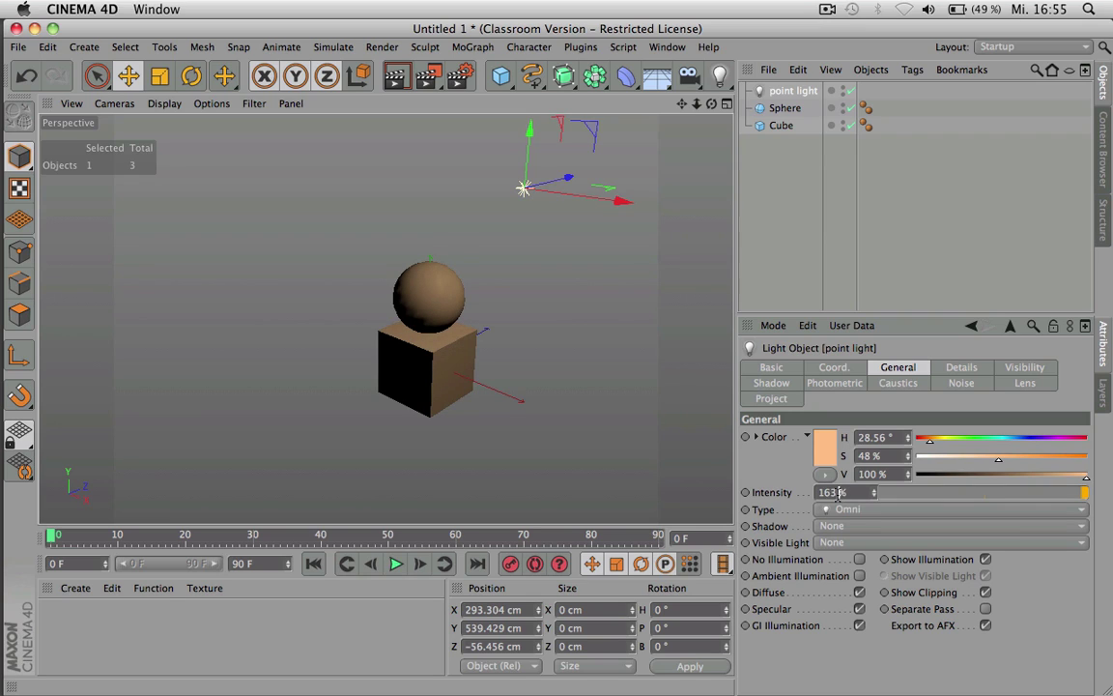
pyautogui.click(837, 492)
pyautogui.write('222')
pyautogui.press('Return')
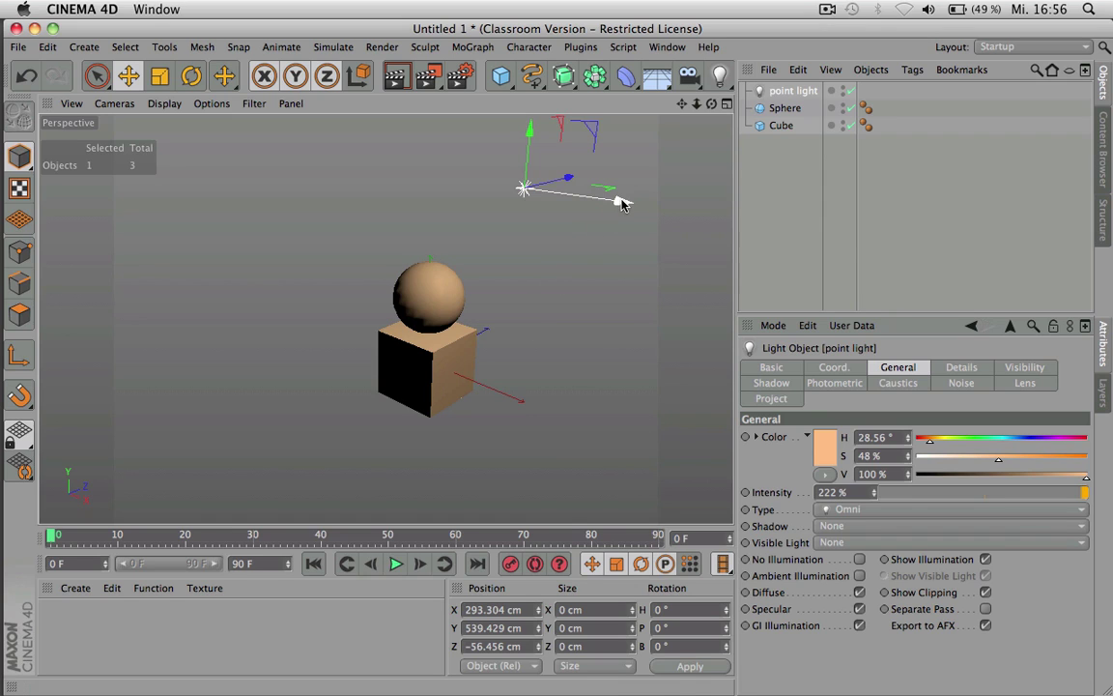
# - Move the light left along X to about −52.985 cm and reselect it
pyautogui.moveTo(622, 204); pyautogui.dragTo(366, 196)
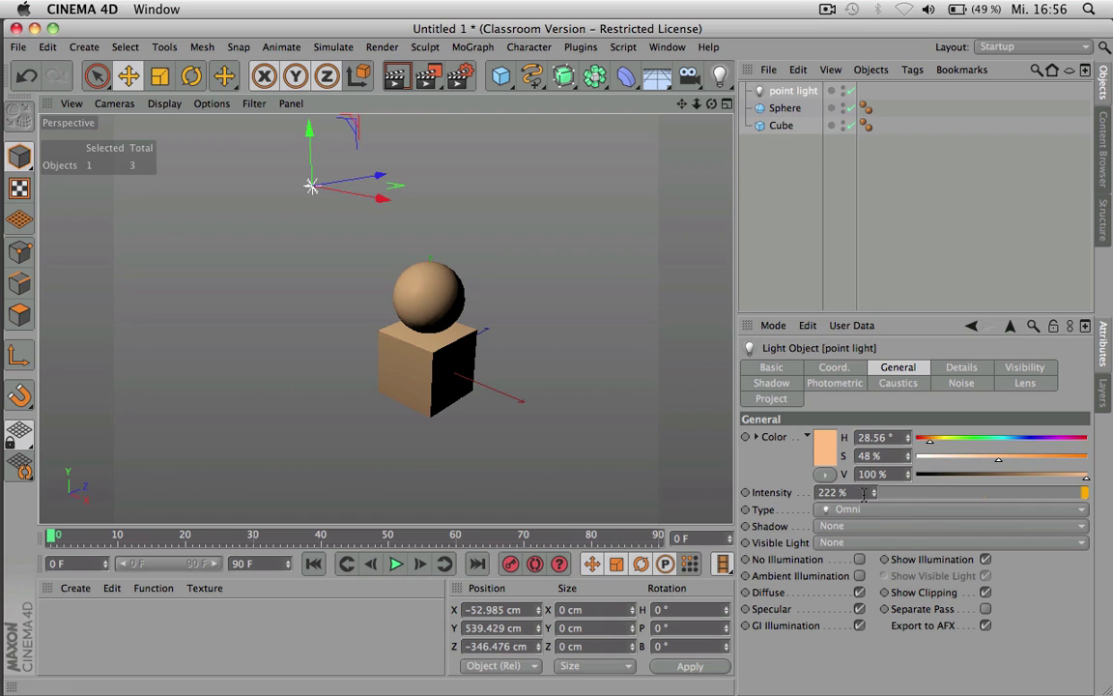
pyautogui.scroll(5, 848, 494)
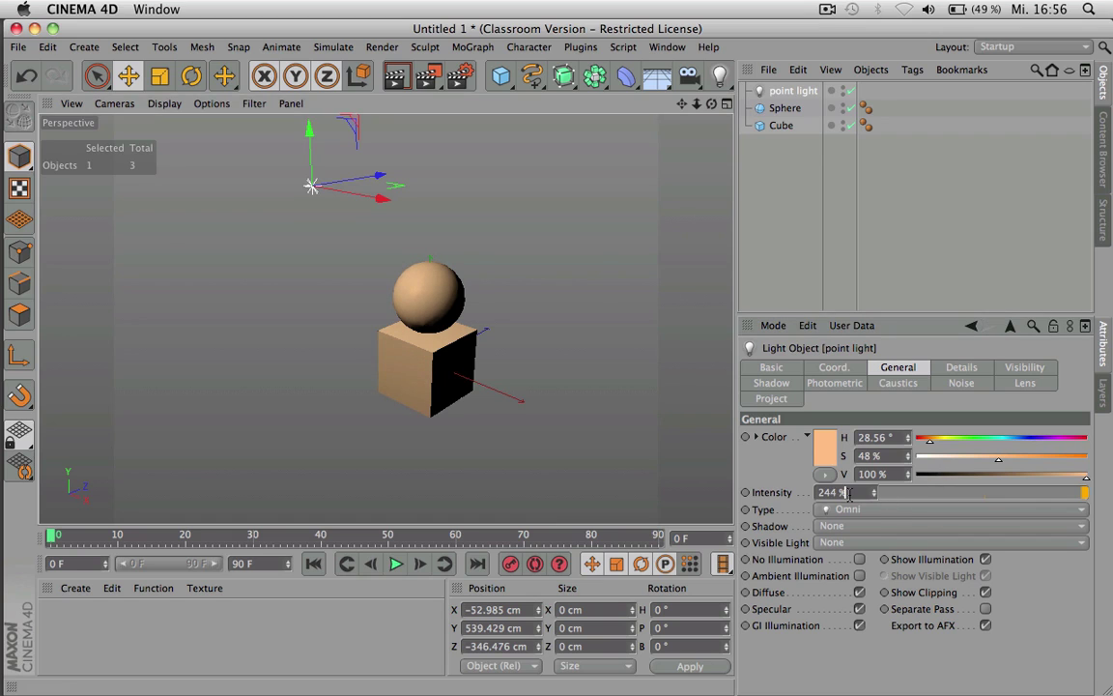
pyautogui.click(802, 263)
pyautogui.click(779, 92)
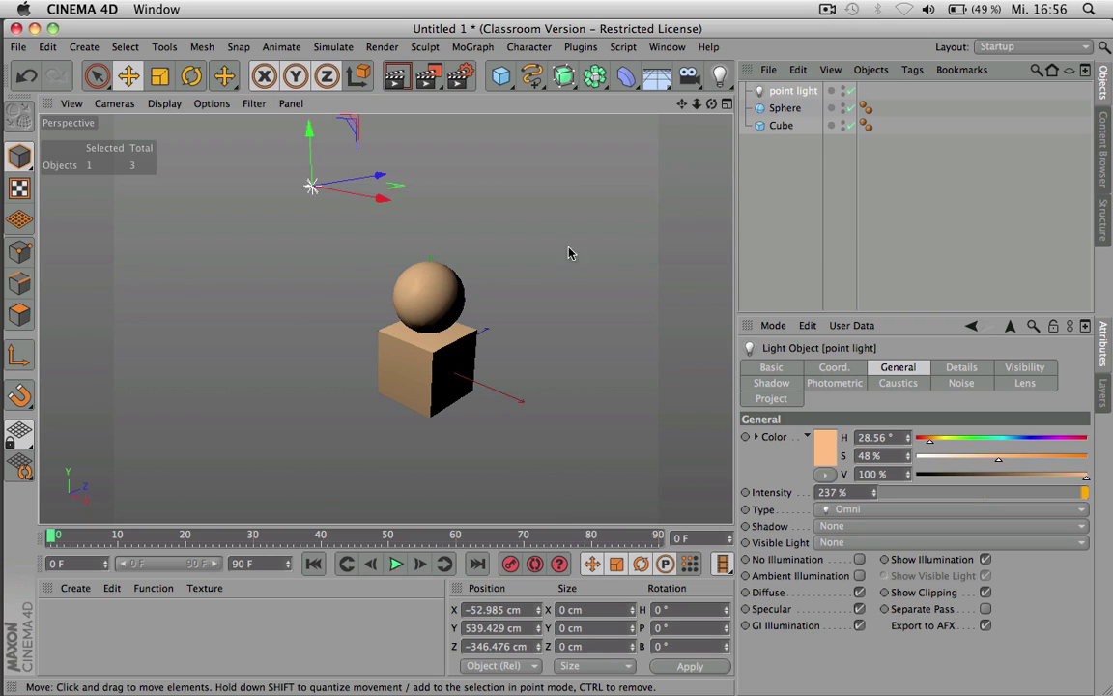
# - Rename the light 'warm', move it back to Z −365.31 cm and render a preview
pyautogui.doubleClick(781, 92)
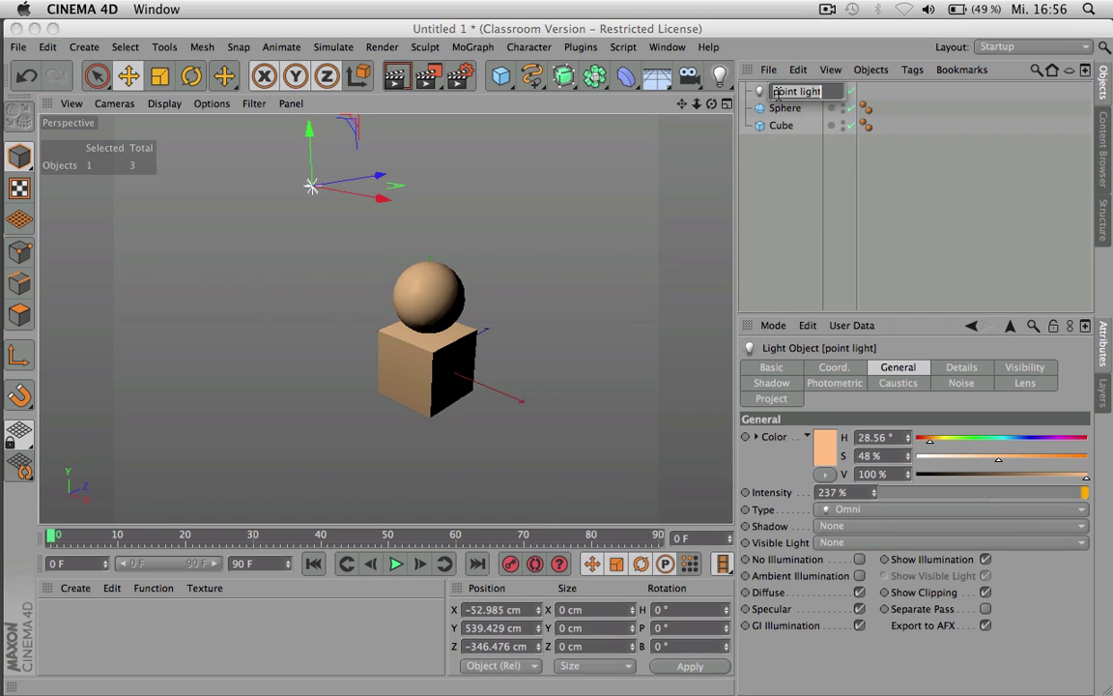
pyautogui.write('sc')
pyautogui.write('rm')
pyautogui.press('Return')
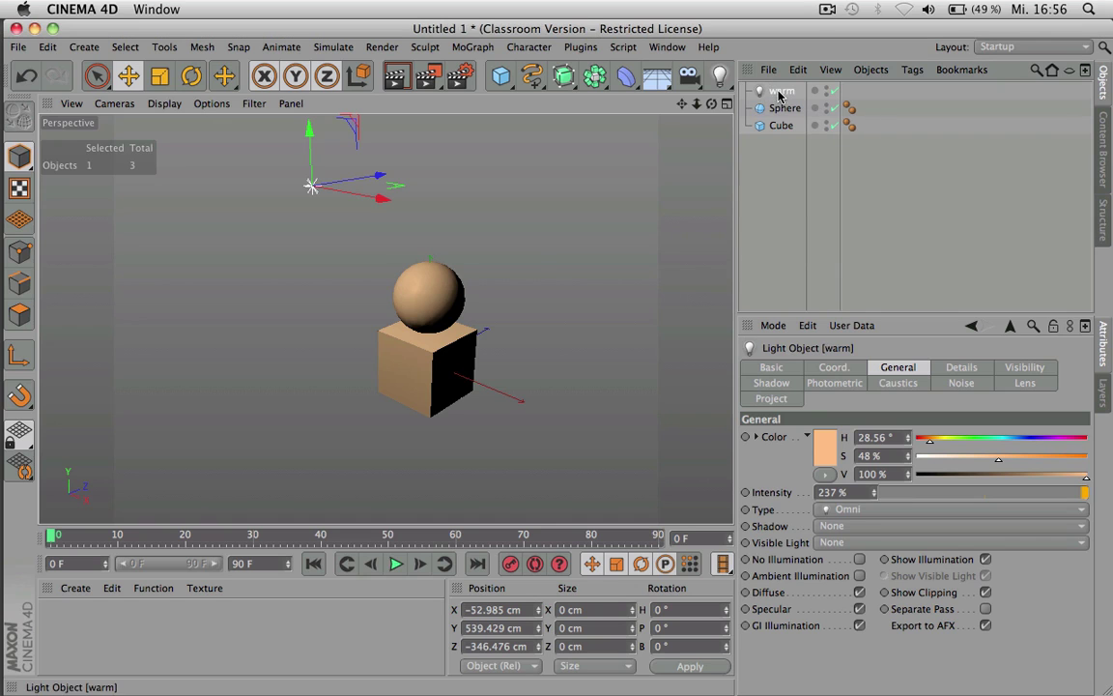
pyautogui.moveTo(381, 177); pyautogui.dragTo(376, 179)
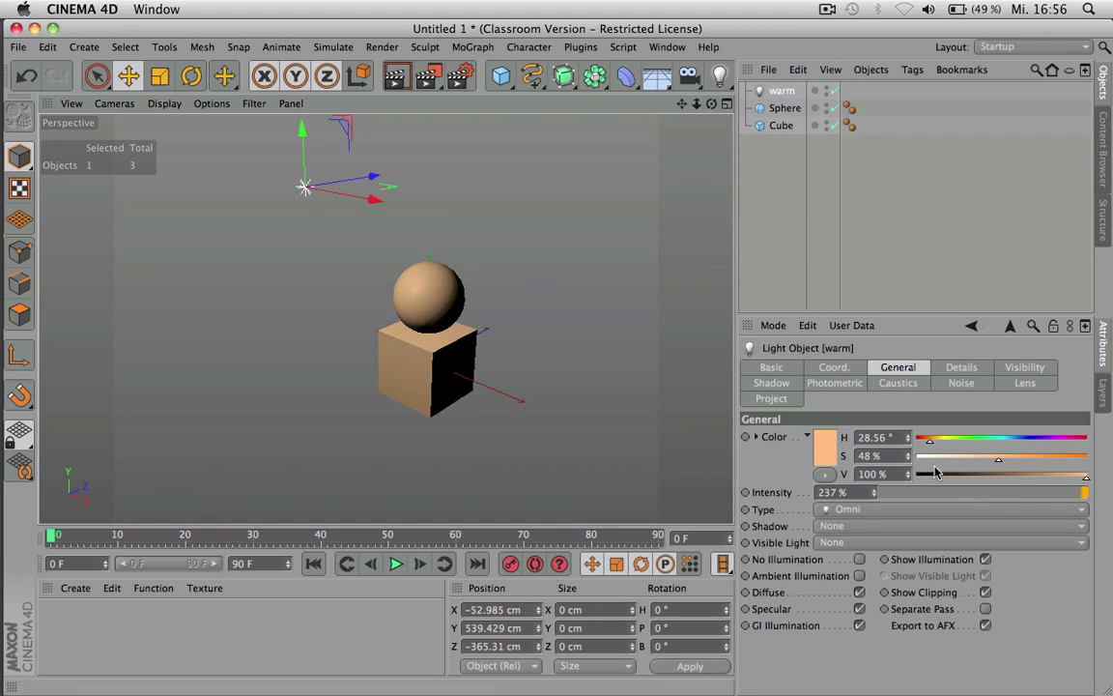
pyautogui.press('super+r')
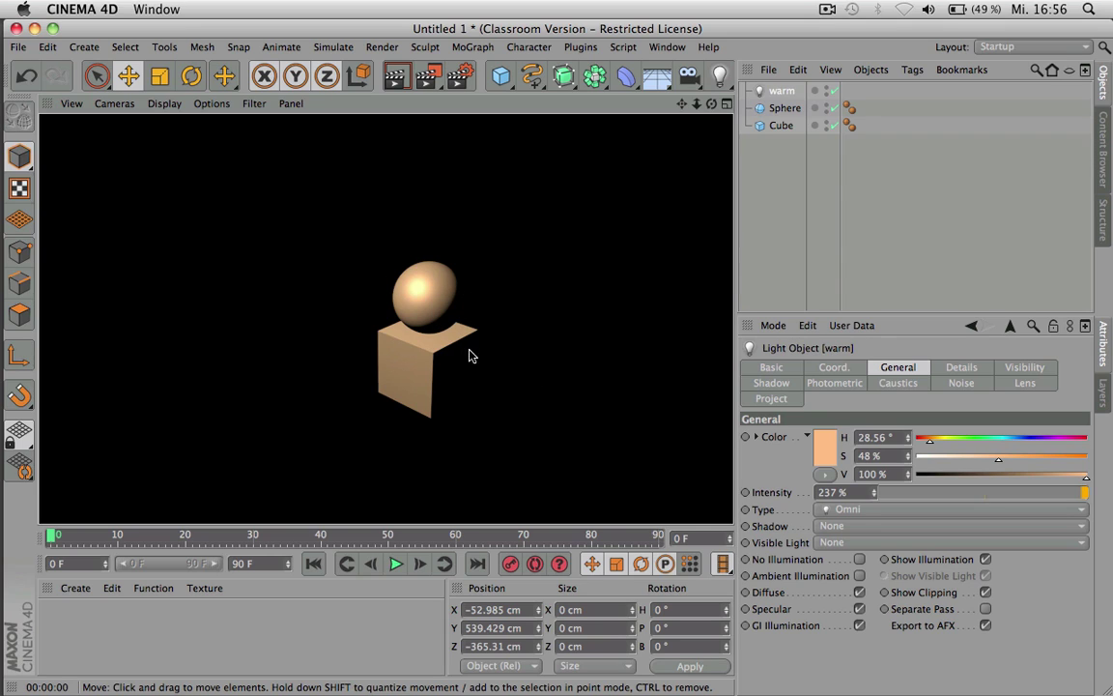
# - Add a second light and position it along X and up along Y
pyautogui.click(720, 85)
pyautogui.moveTo(517, 390); pyautogui.dragTo(674, 436)
pyautogui.moveTo(559, 333); pyautogui.dragTo(566, 307)
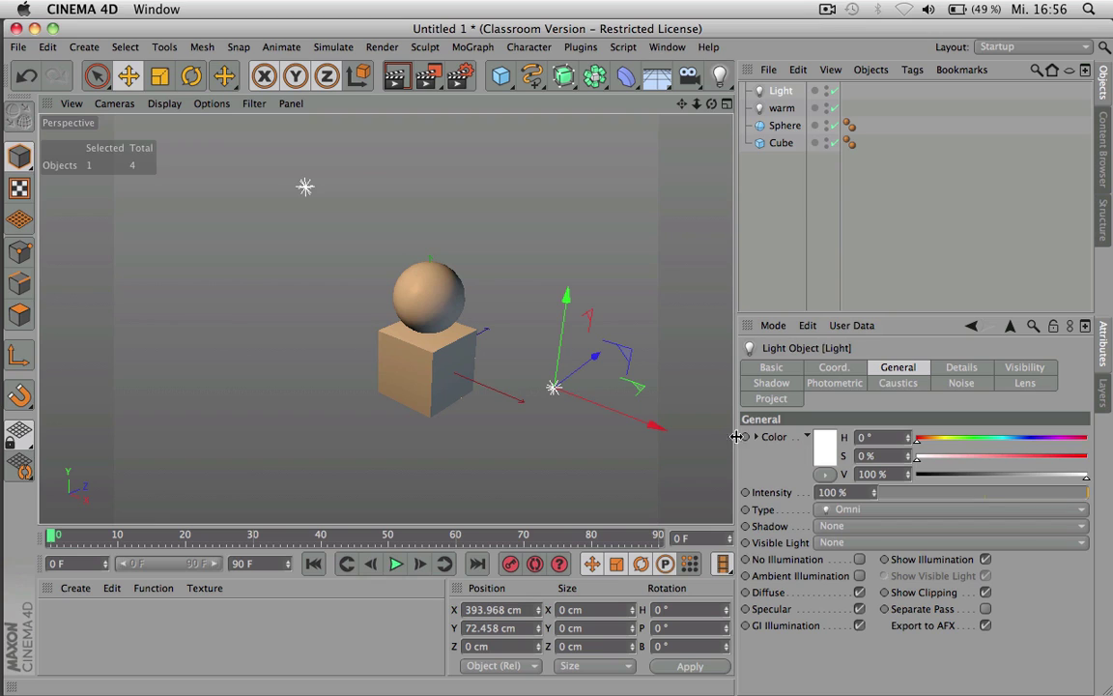
# - Give the new light a cool blue colour temperature and dim its intensity to 67%
pyautogui.click(756, 436)
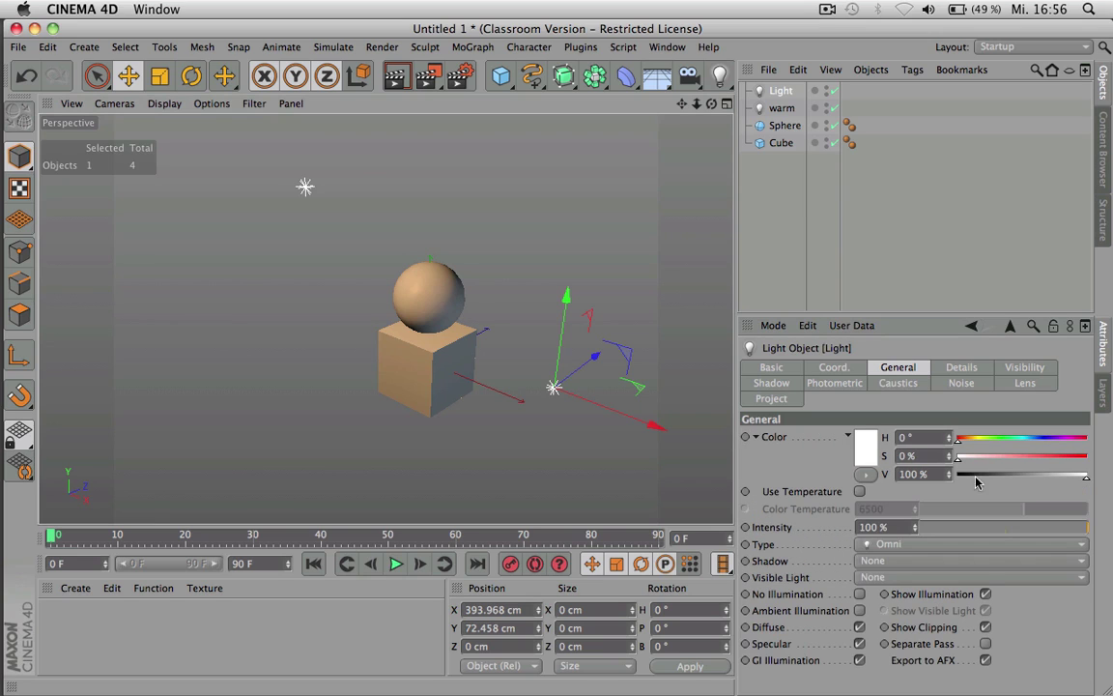
pyautogui.click(860, 492)
pyautogui.moveTo(1051, 510); pyautogui.dragTo(1053, 513)
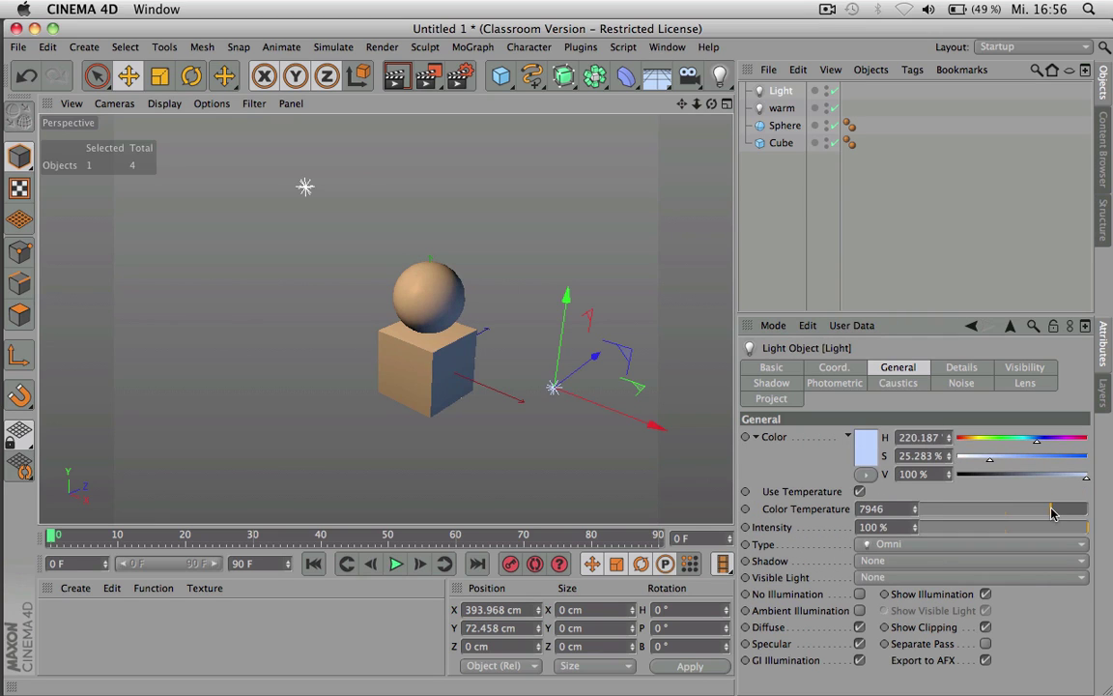
pyautogui.click(808, 528)
pyautogui.click(757, 437)
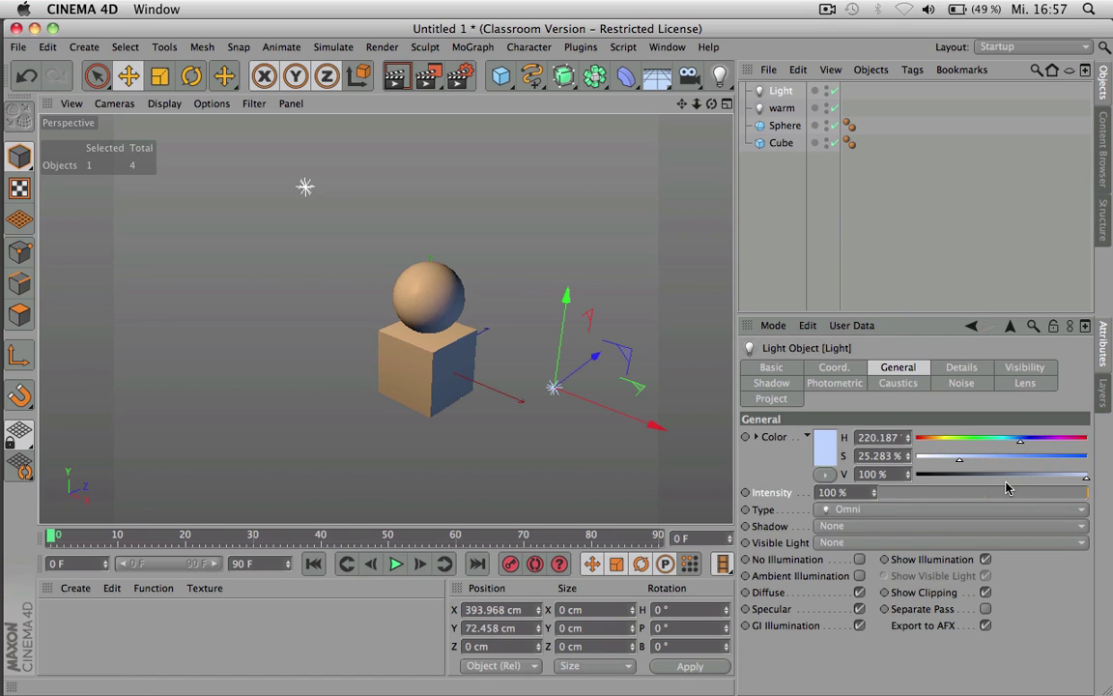
pyautogui.moveTo(1007, 496); pyautogui.dragTo(1020, 497)
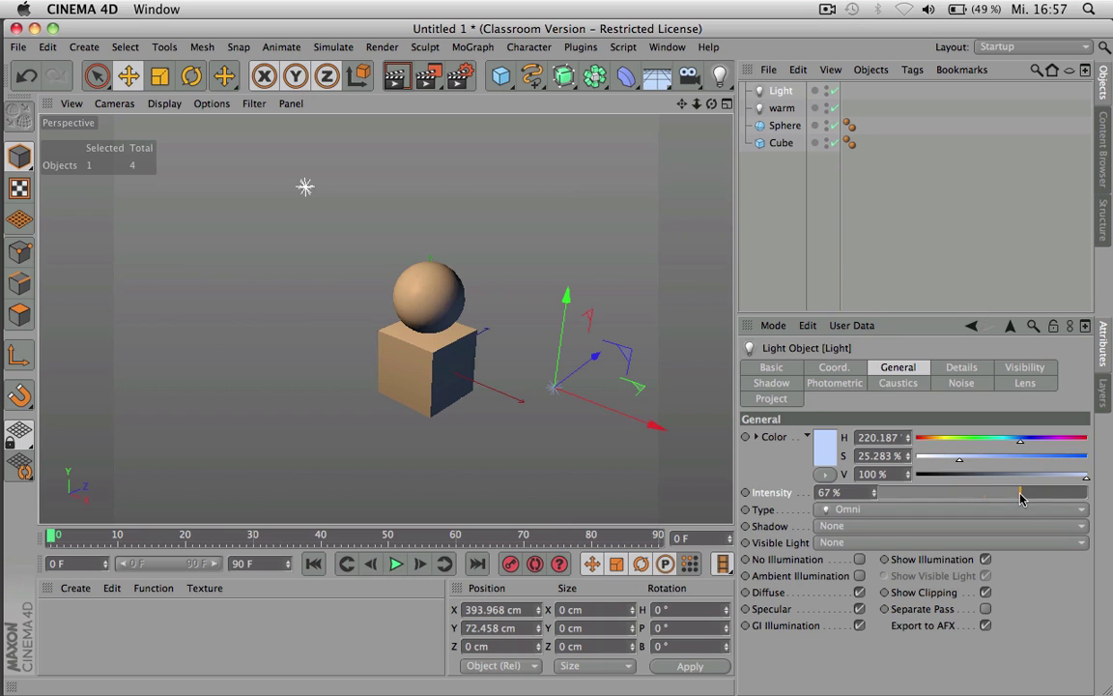
# - Set the warm light's intensity to 200% and render a preview
pyautogui.click(781, 108)
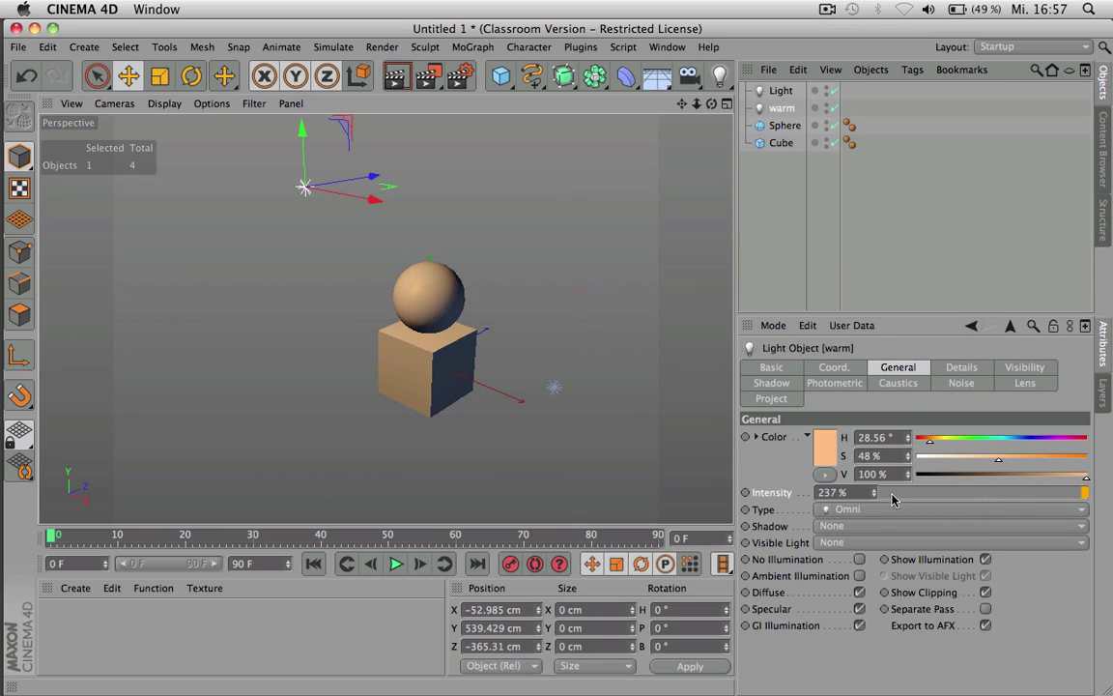
pyautogui.doubleClick(836, 493)
pyautogui.write('2')
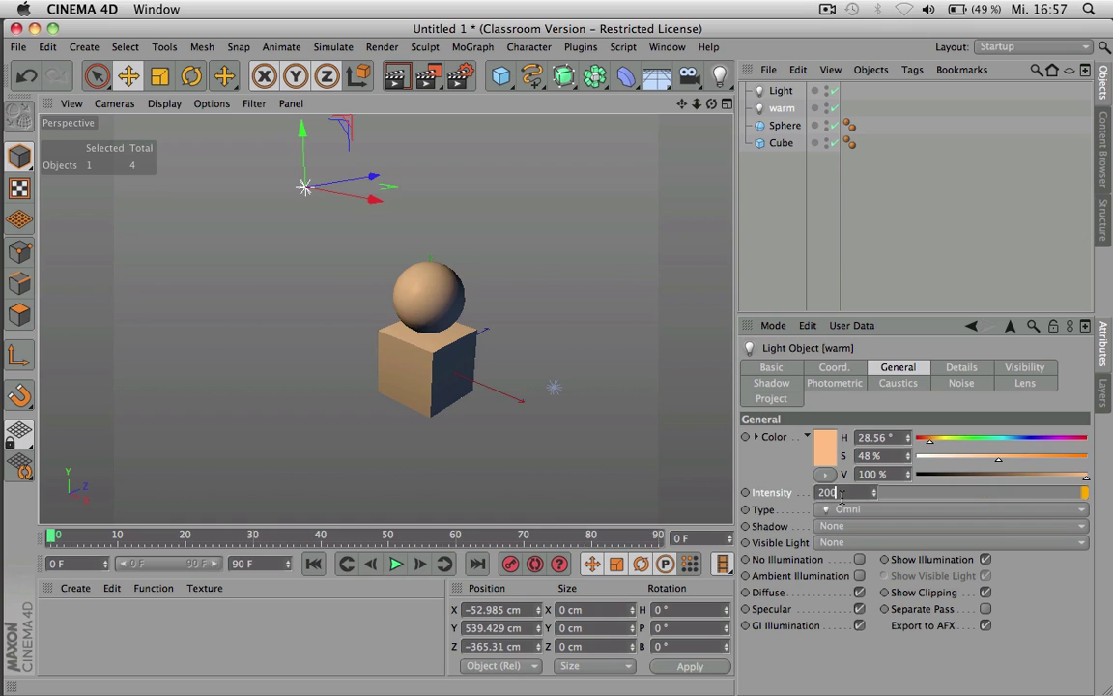
pyautogui.write('00')
pyautogui.press('Return')
pyautogui.press('super+r')
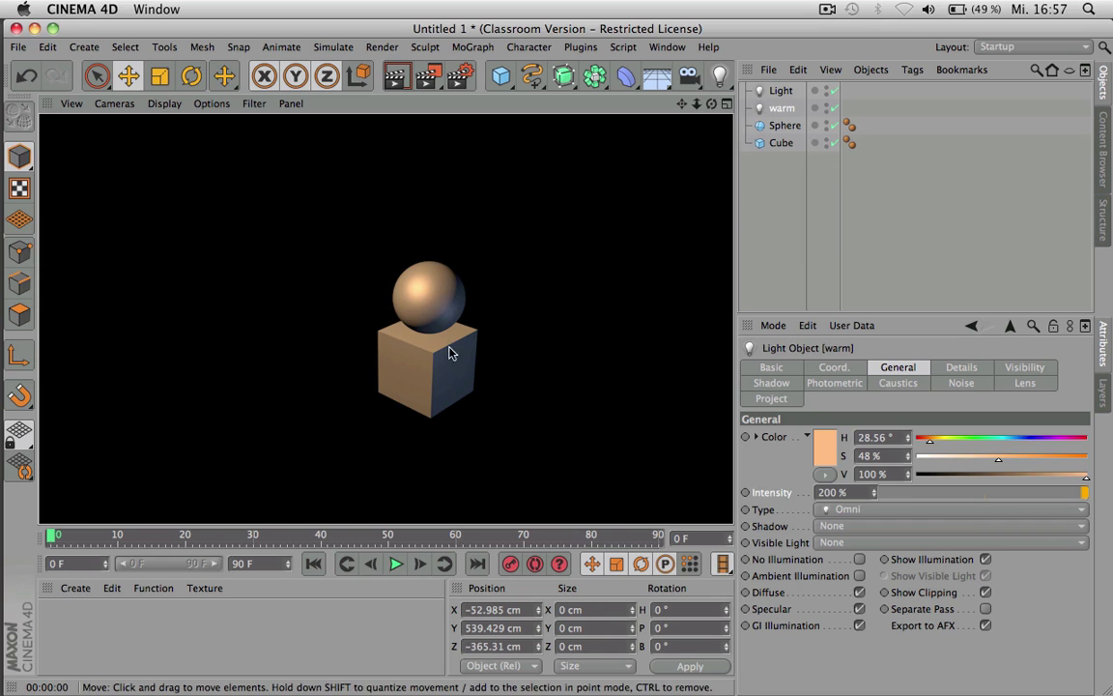
# - Rename the other light to 'cold'
pyautogui.click(794, 93)
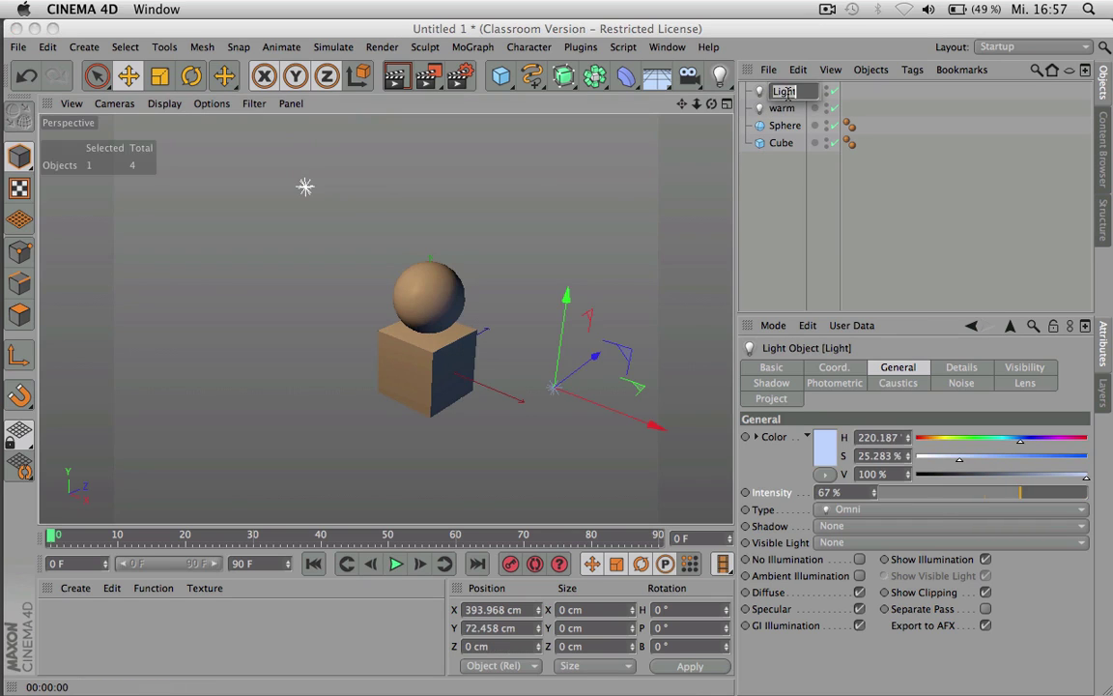
pyautogui.write('cold')
pyautogui.press('Return')
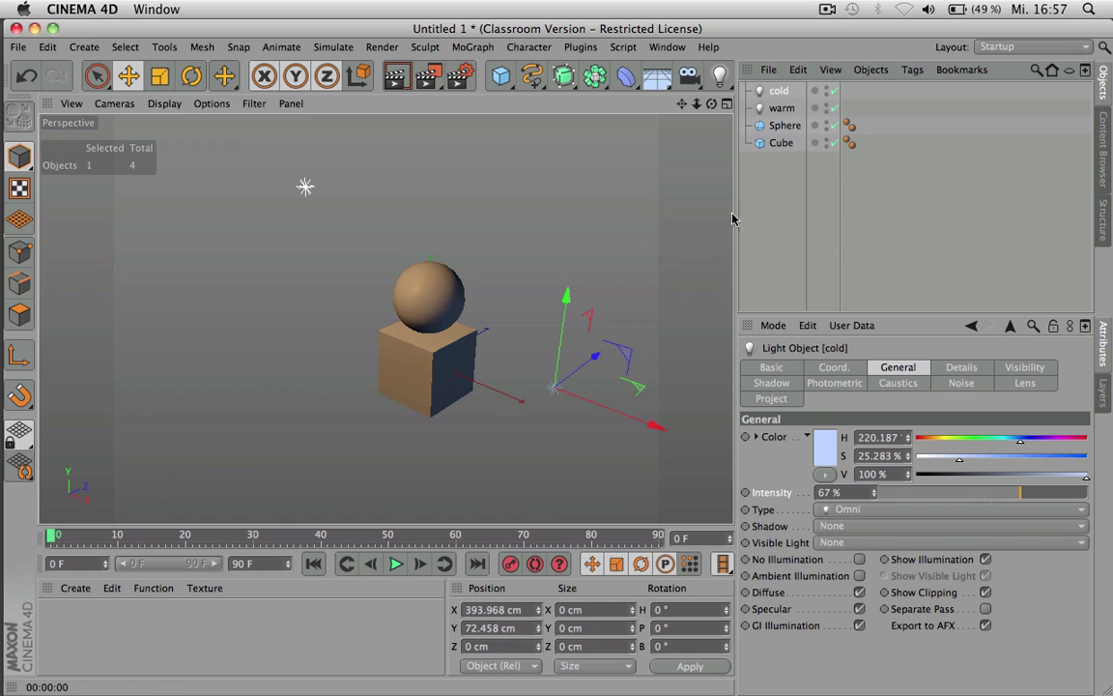
# - Raise the cold light and move the warm light above it in the Object Manager
pyautogui.moveTo(573, 310); pyautogui.dragTo(583, 271)
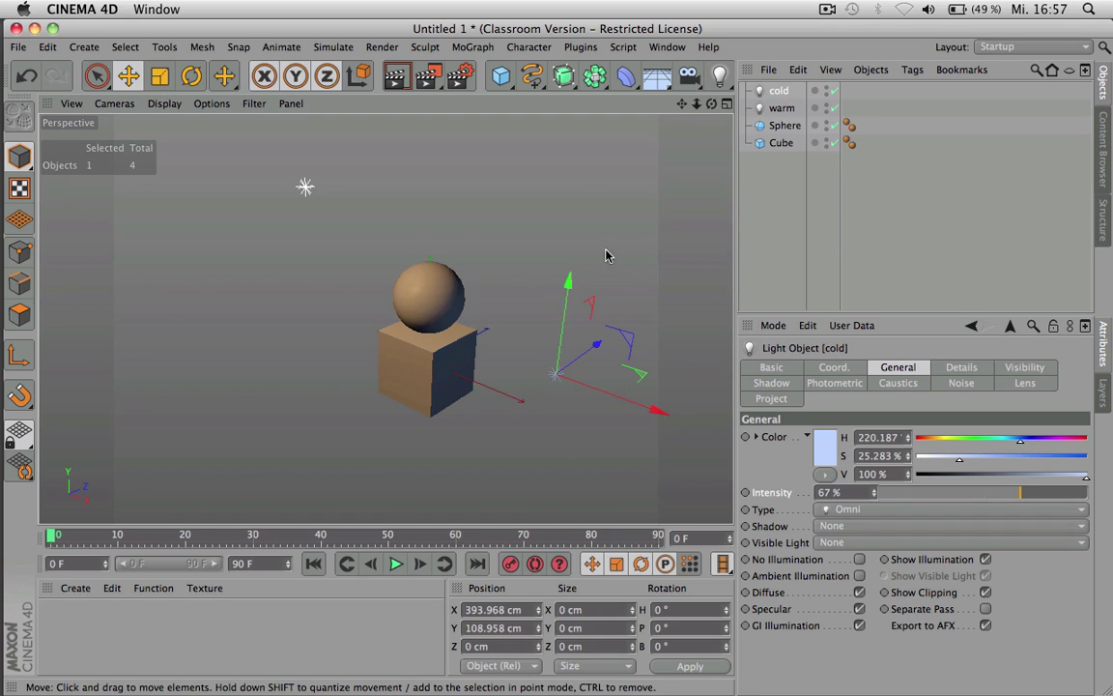
pyautogui.click(776, 110)
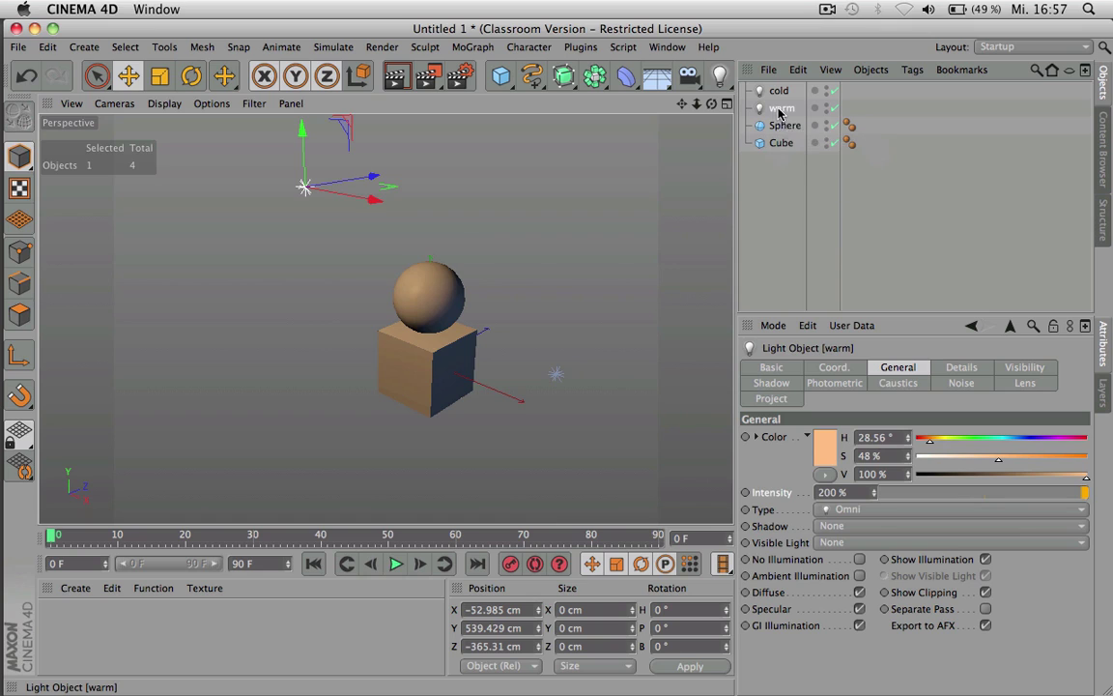
pyautogui.moveTo(779, 110); pyautogui.dragTo(779, 91)
# - Rename the lights 'dominant' and 'less important', raising the latter to Y 166.523 cm
pyautogui.doubleClick(781, 90)
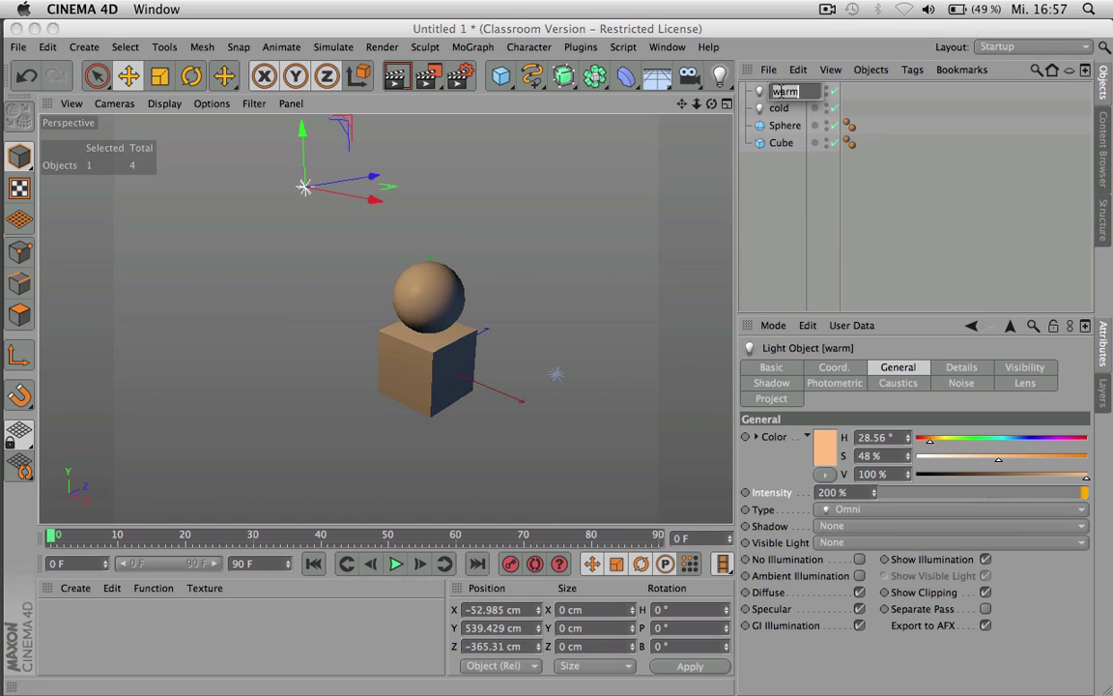
pyautogui.write('dominant')
pyautogui.press('Tab')
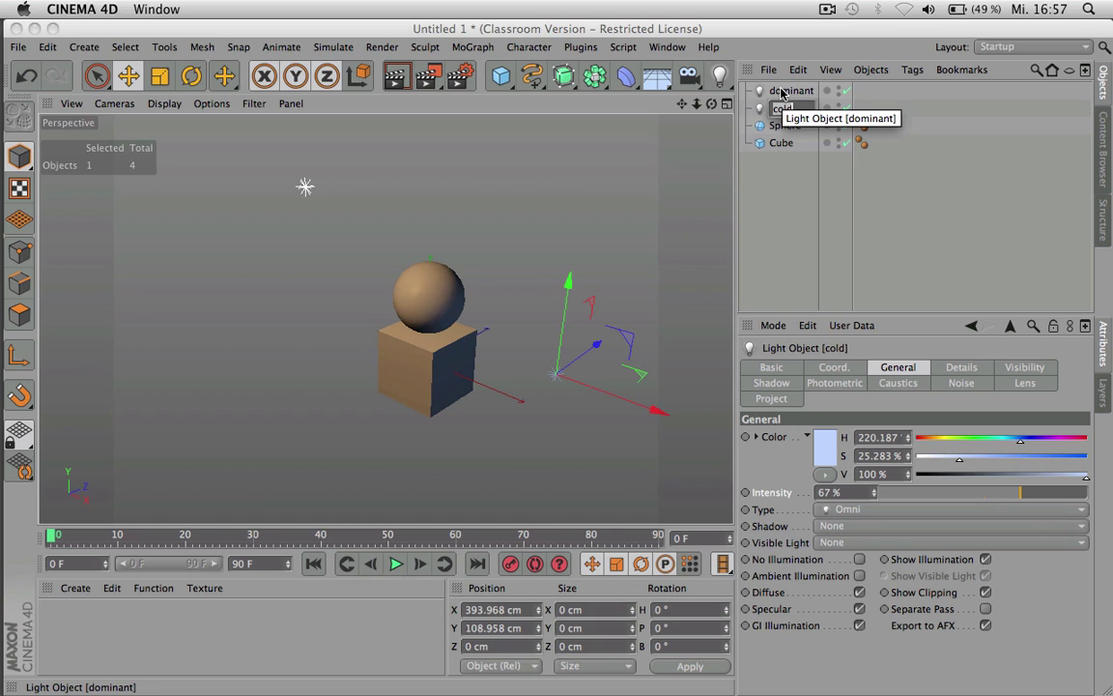
pyautogui.write('less im')
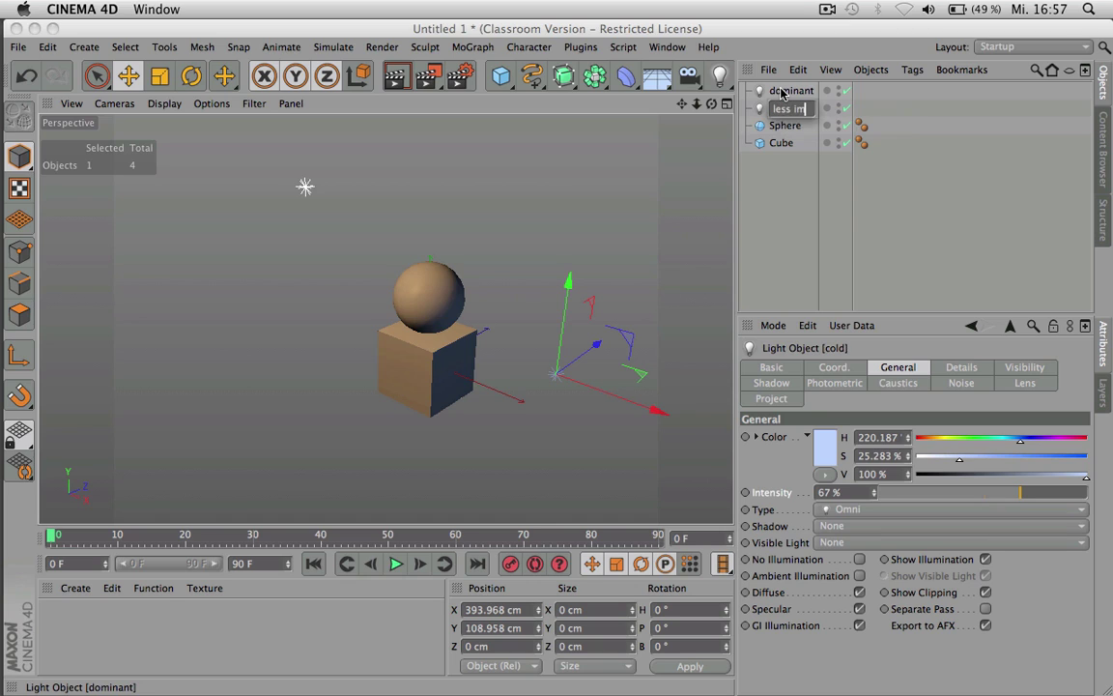
pyautogui.write('porta')
pyautogui.press('Return')
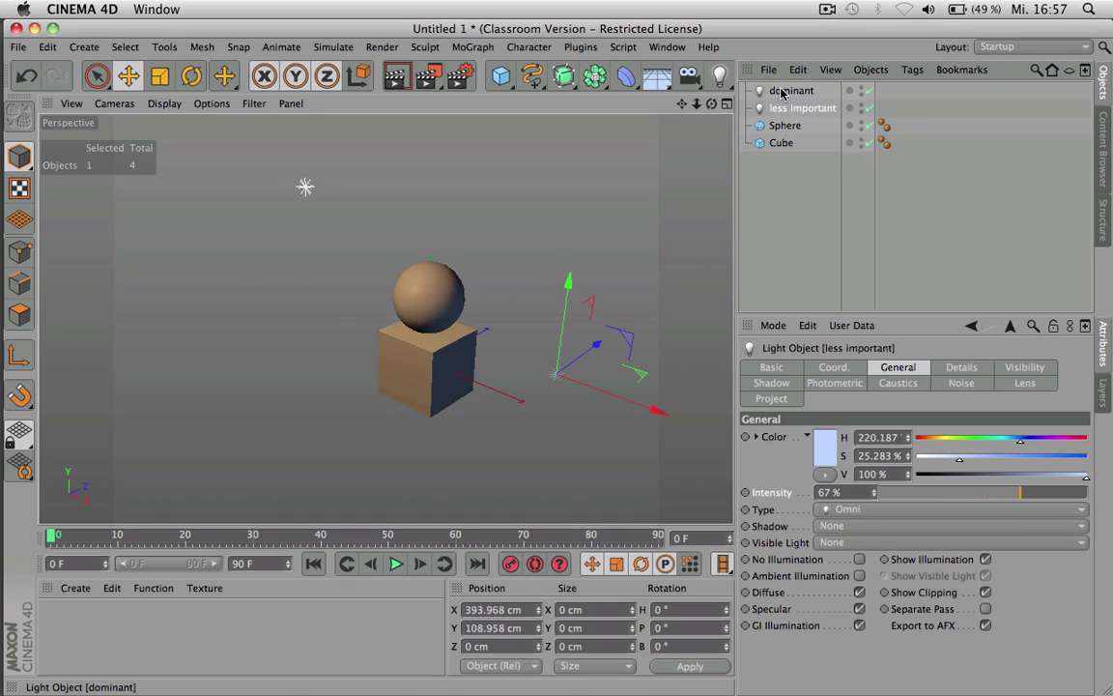
pyautogui.moveTo(568, 288); pyautogui.dragTo(570, 251)
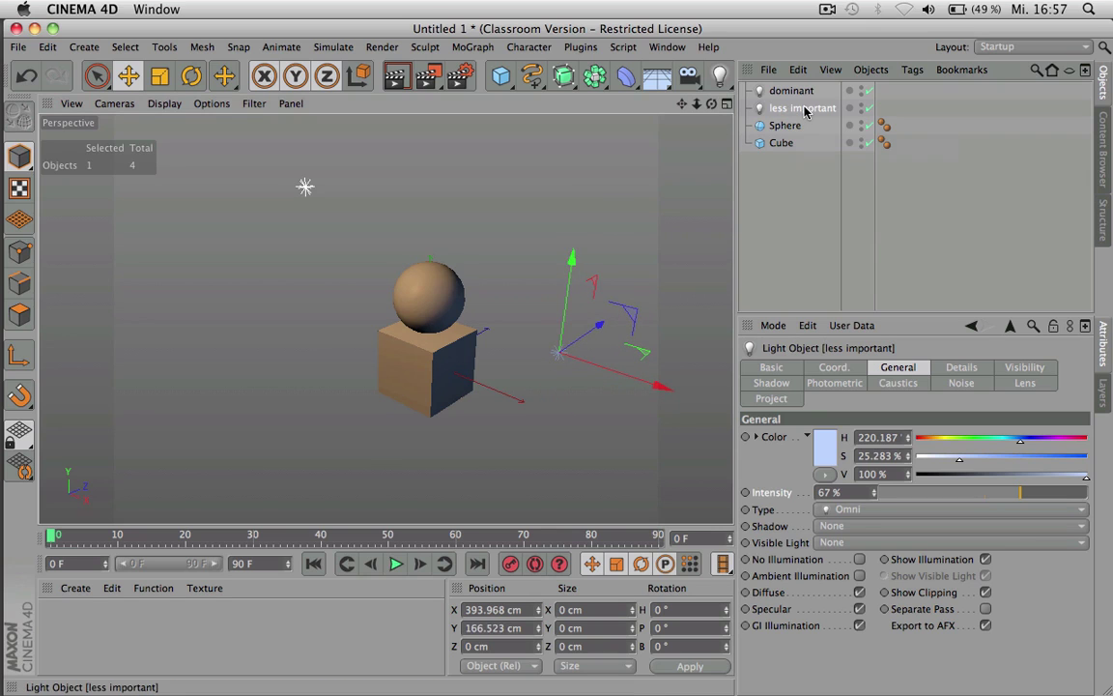
# - Delete the less important light, rename dominant to 'a', and move it to X 71.822 cm
pyautogui.press('Delete')
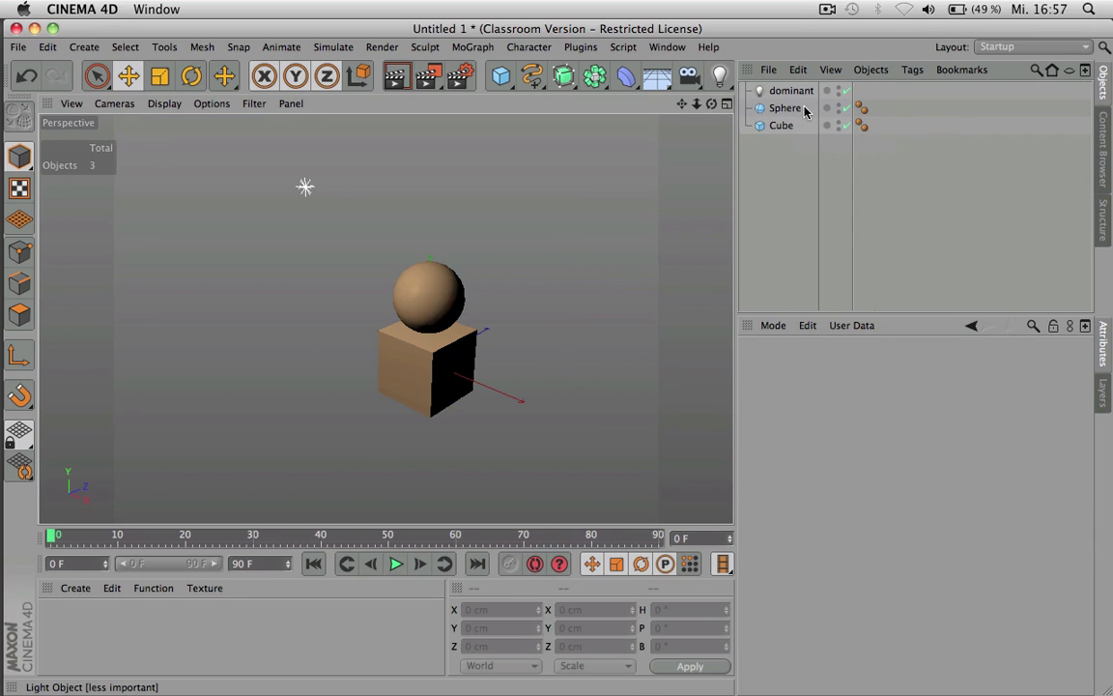
pyautogui.doubleClick(796, 91)
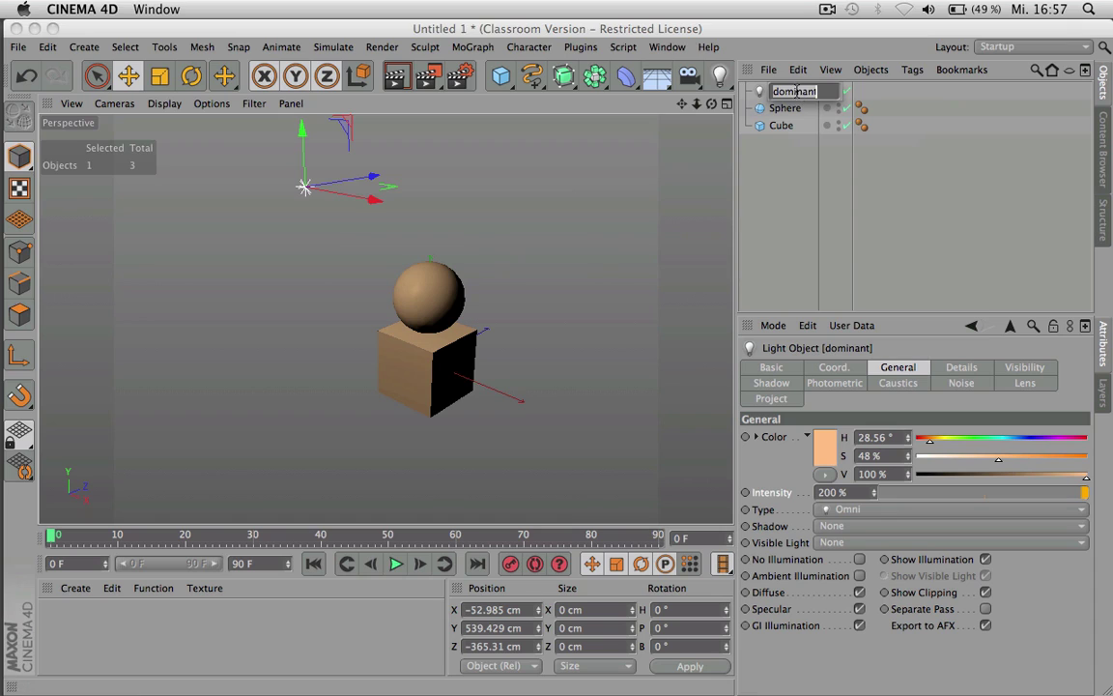
pyautogui.write('a')
pyautogui.press('Return')
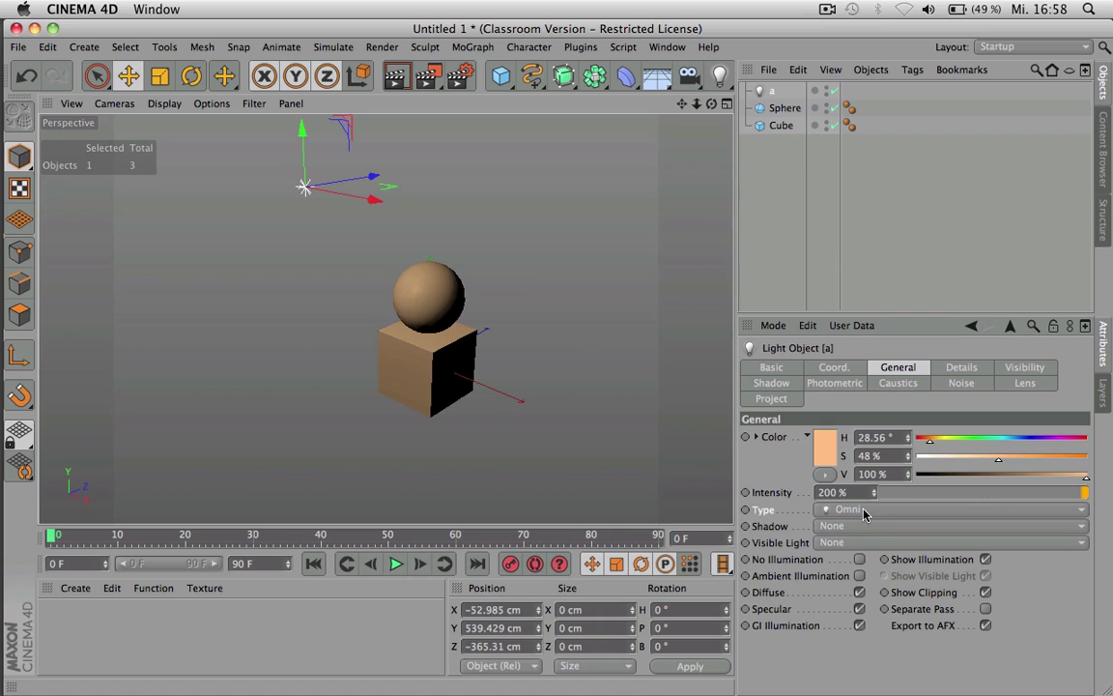
pyautogui.moveTo(378, 201); pyautogui.dragTo(406, 212)
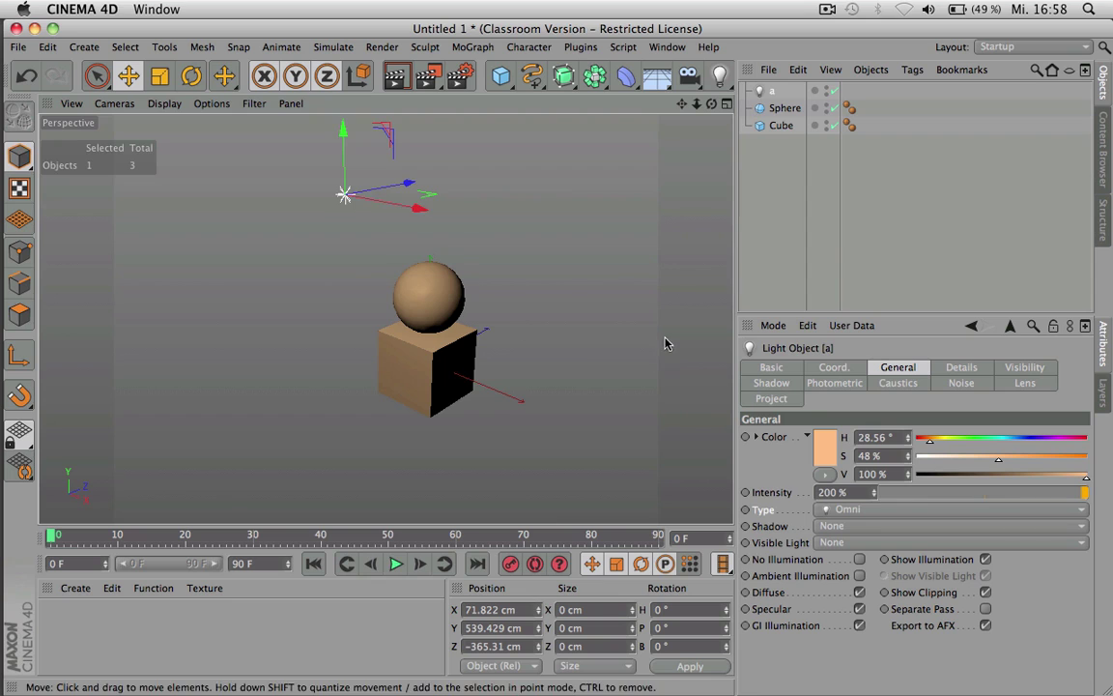
# - Make light a a Spot pitched to P -48.873°, render it, and widen its cone
pyautogui.click(842, 510)
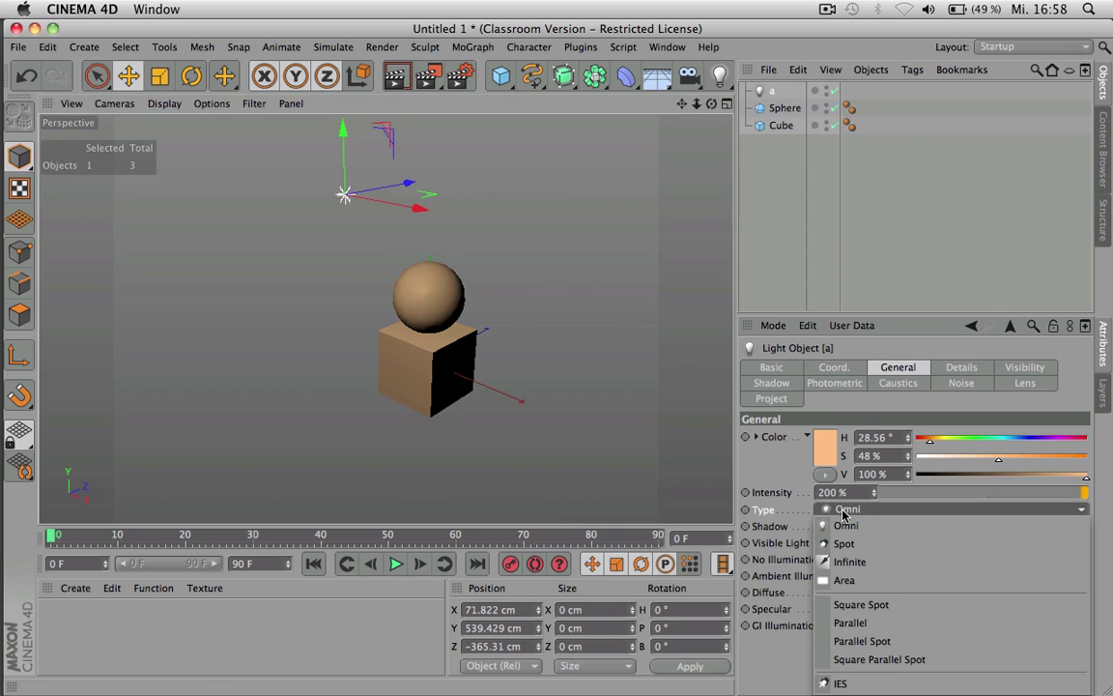
pyautogui.click(846, 543)
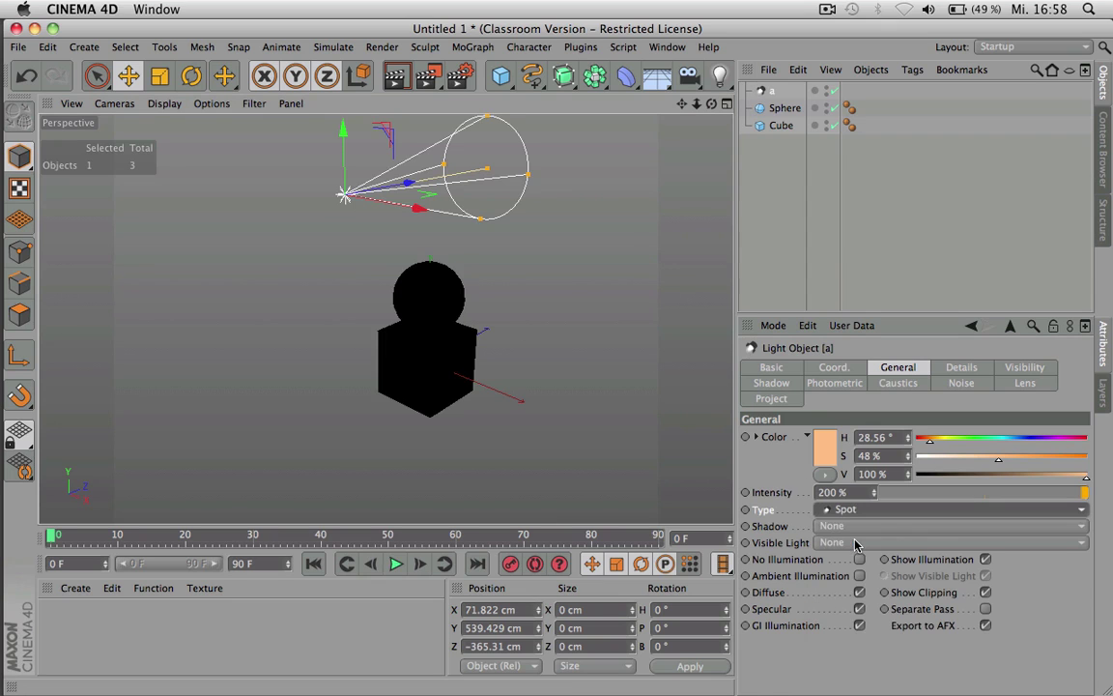
pyautogui.press('r')
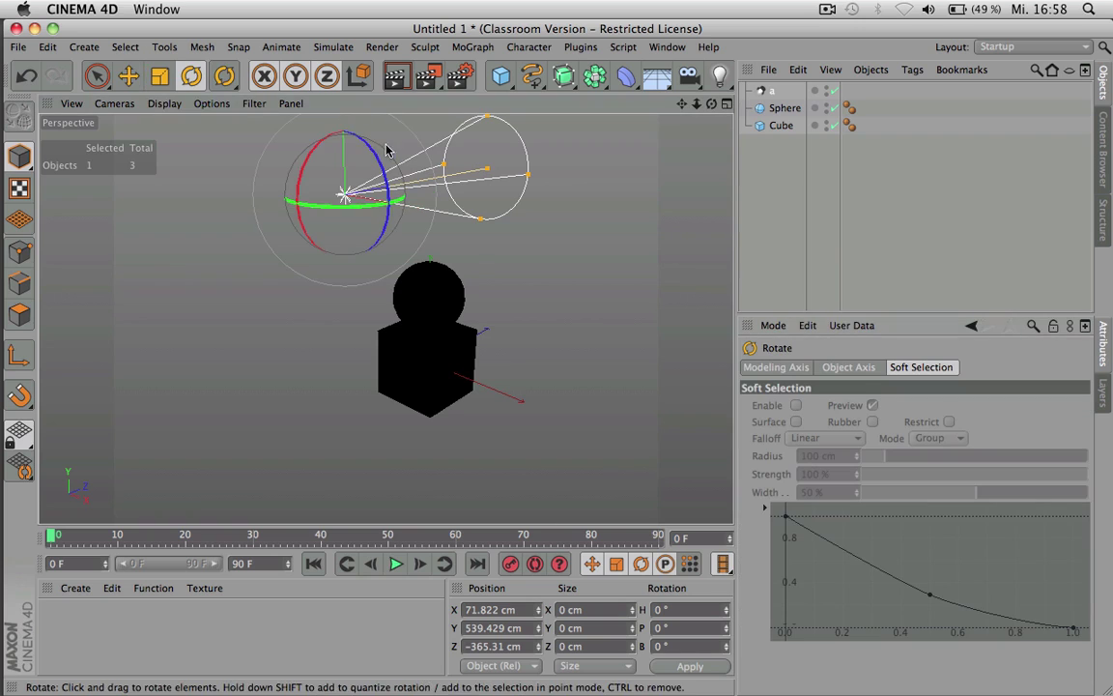
pyautogui.moveTo(302, 154); pyautogui.dragTo(340, 154)
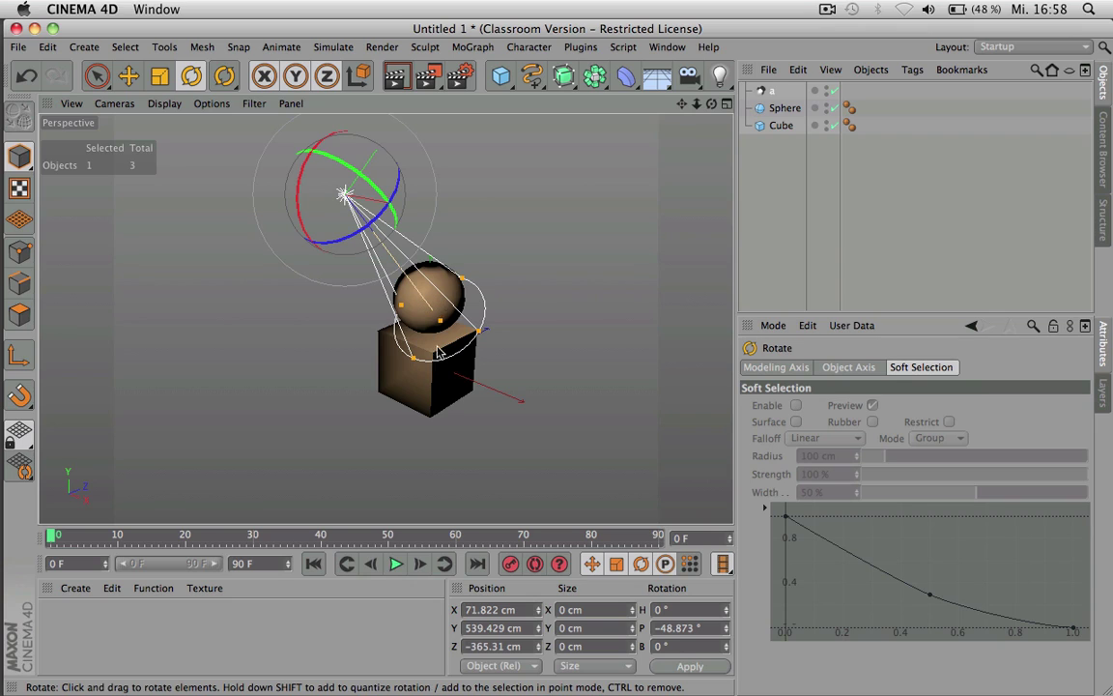
pyautogui.press('super+r')
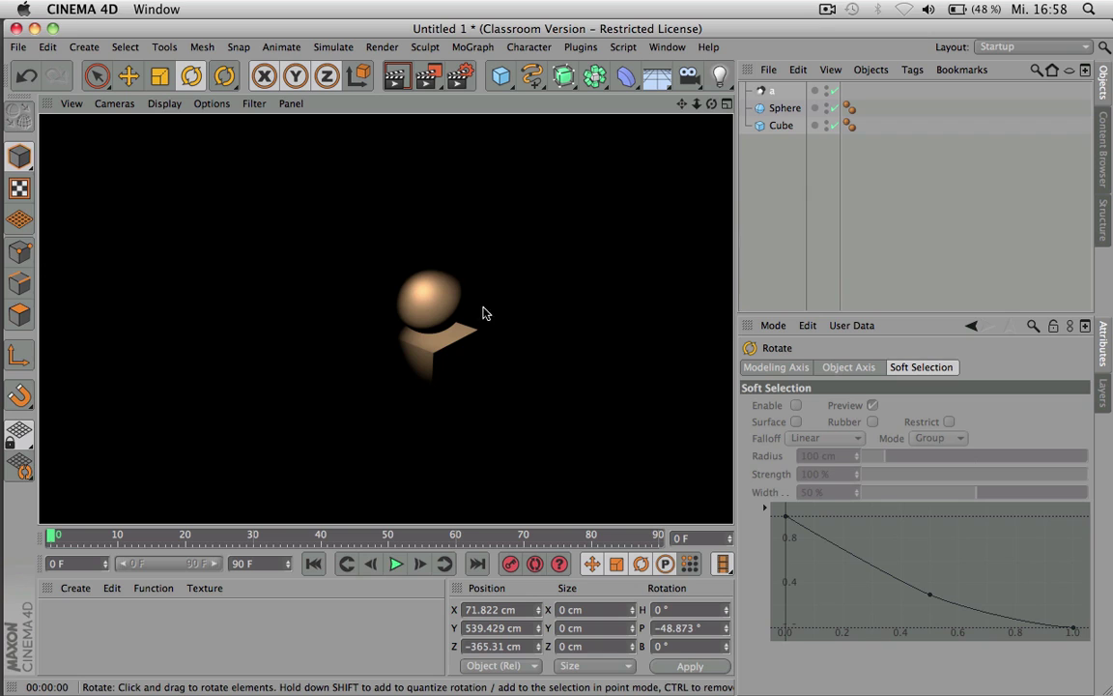
pyautogui.click(771, 92)
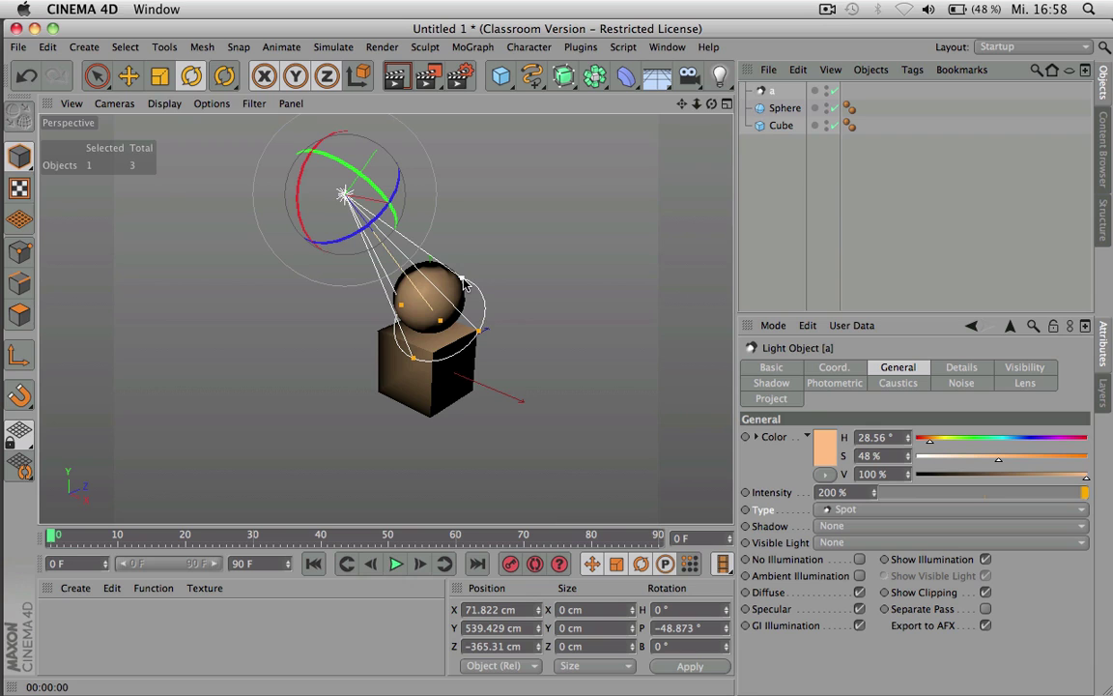
pyautogui.moveTo(464, 282); pyautogui.dragTo(527, 305)
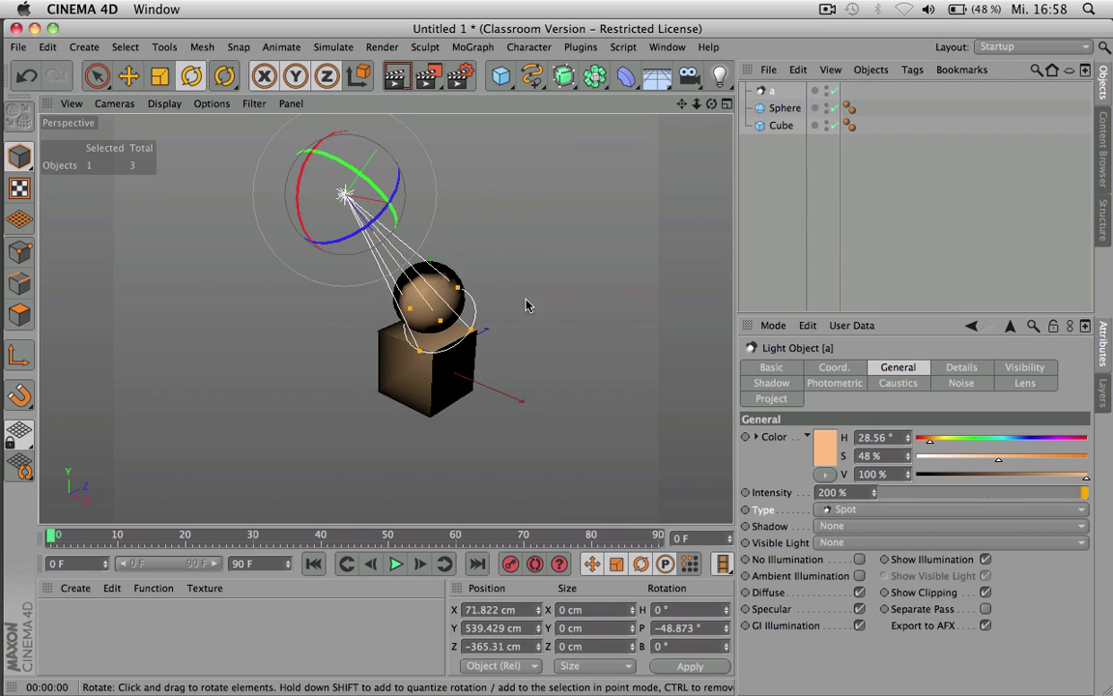
# - Switch light a to Infinite, angle it to P -42.031°, and render a preview
pyautogui.click(865, 512)
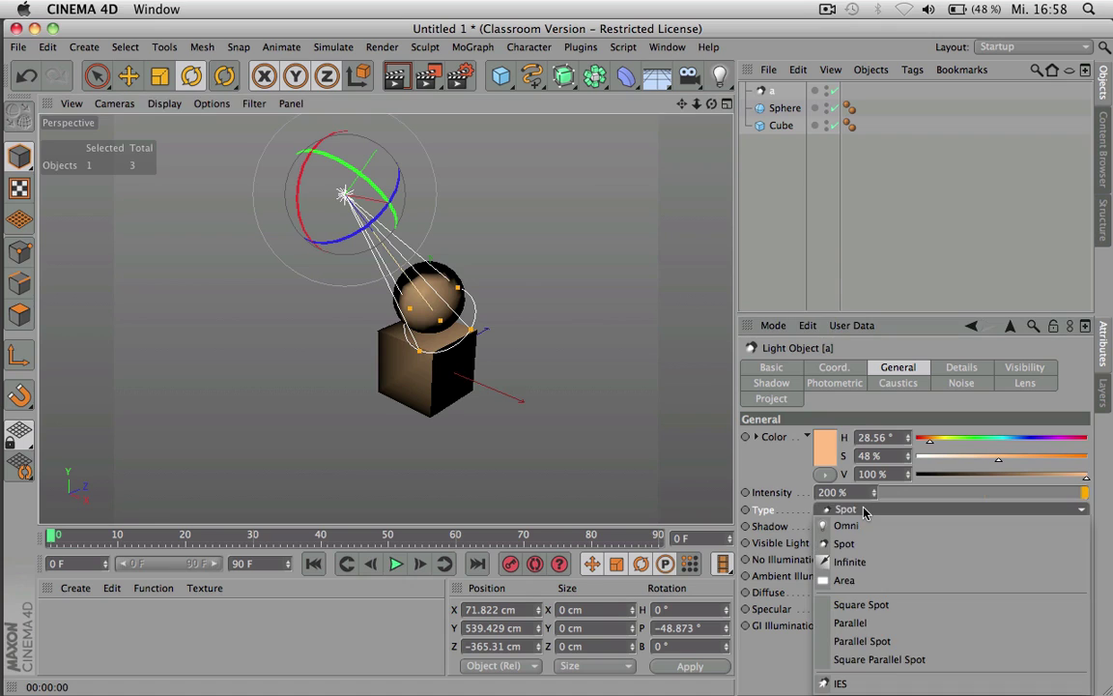
pyautogui.click(880, 568)
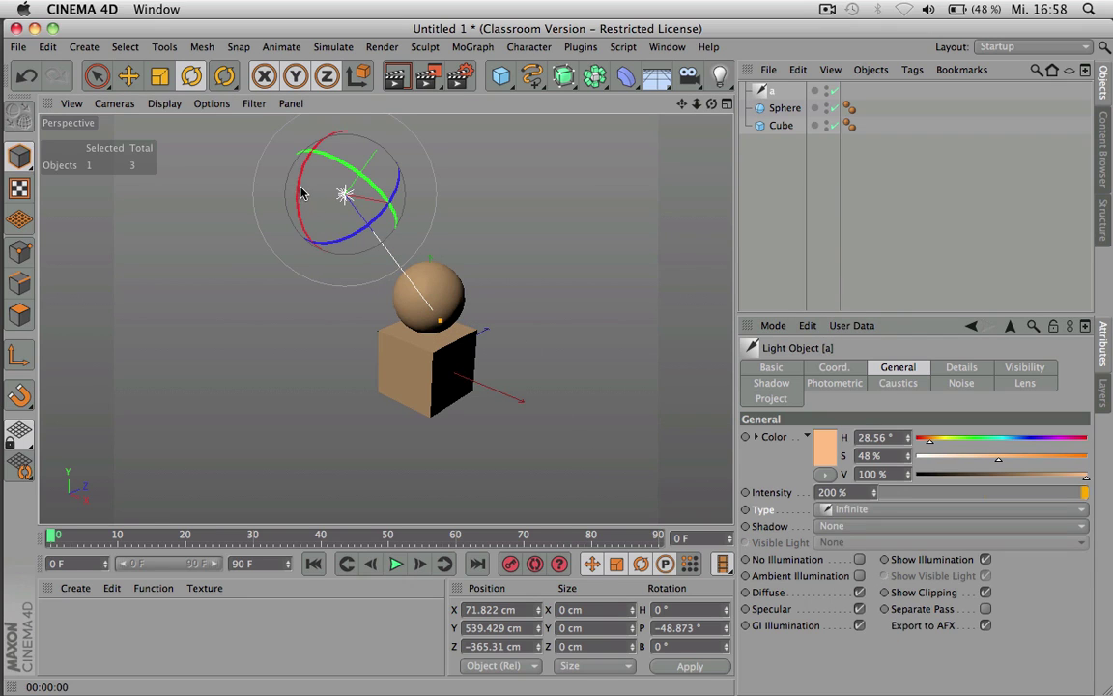
pyautogui.moveTo(300, 193); pyautogui.dragTo(327, 147)
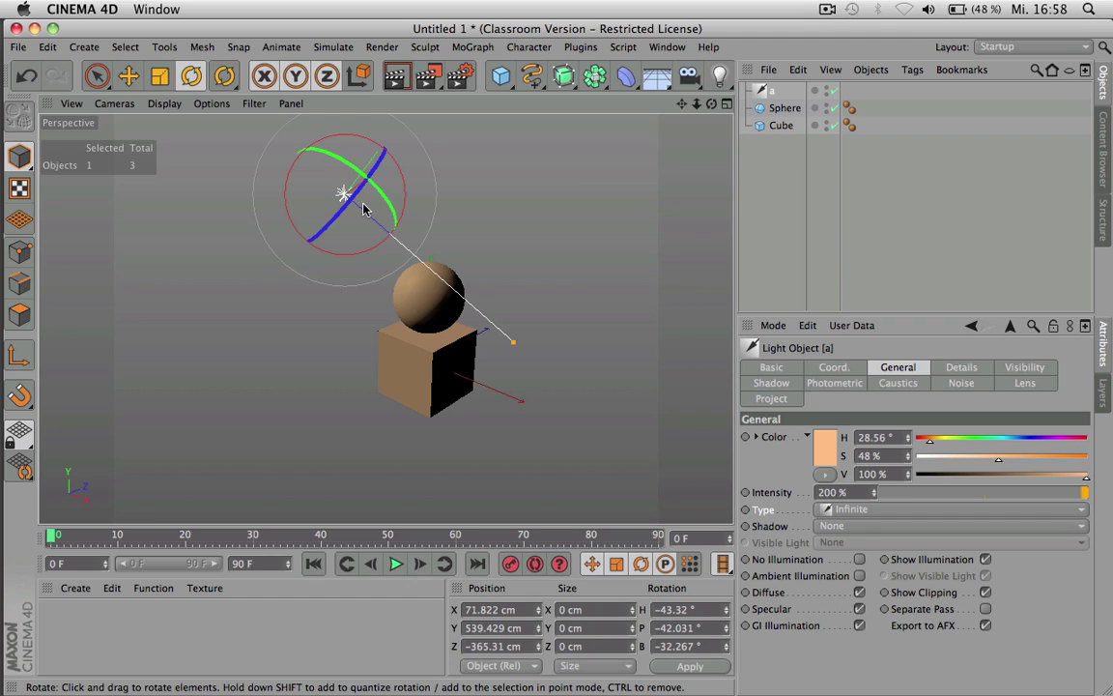
pyautogui.hotkey('ctrl', 'r')
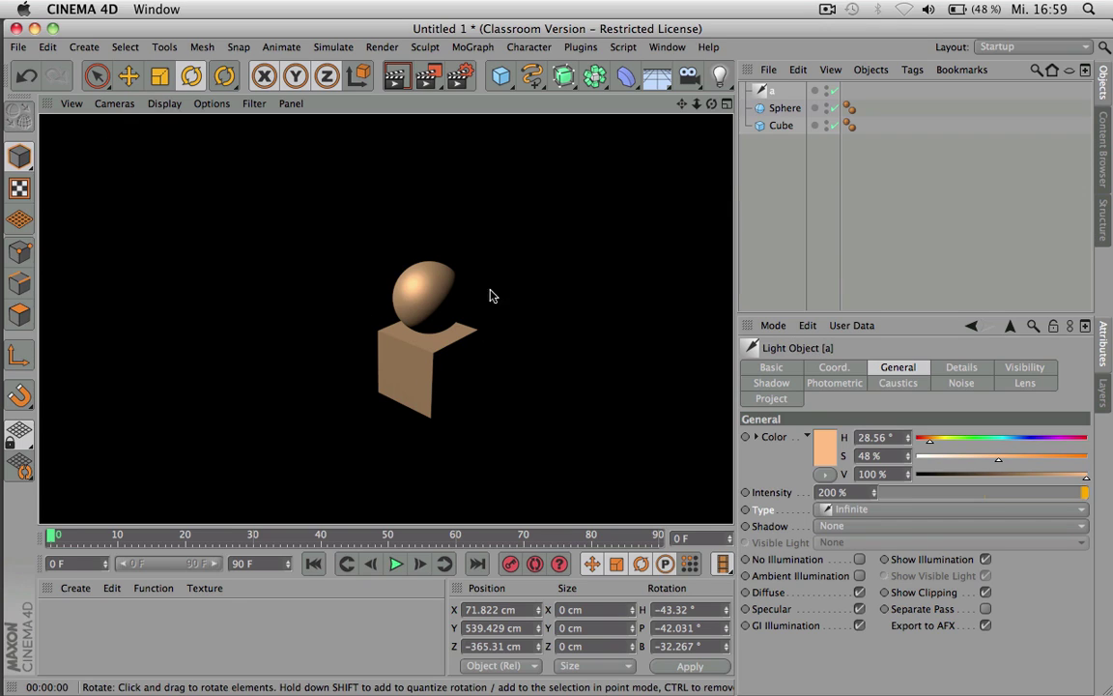
# - Change light a to an Area light rotated to P -49.968° and preview a render
pyautogui.click(870, 515)
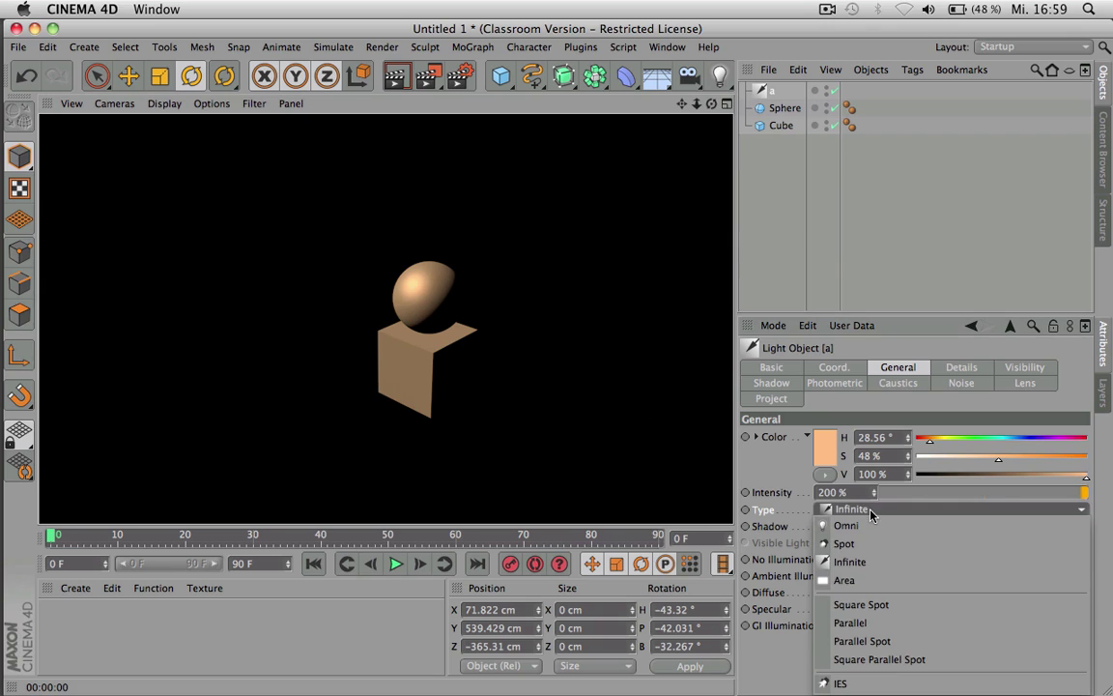
pyautogui.click(850, 578)
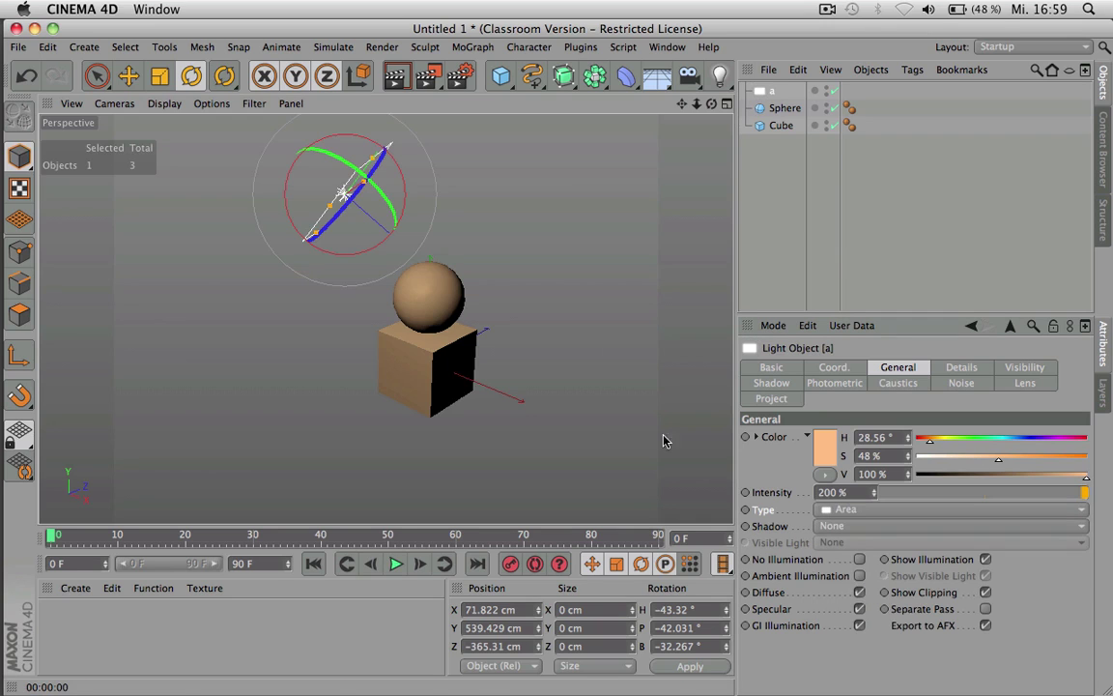
pyautogui.moveTo(711, 104); pyautogui.dragTo(724, 108)
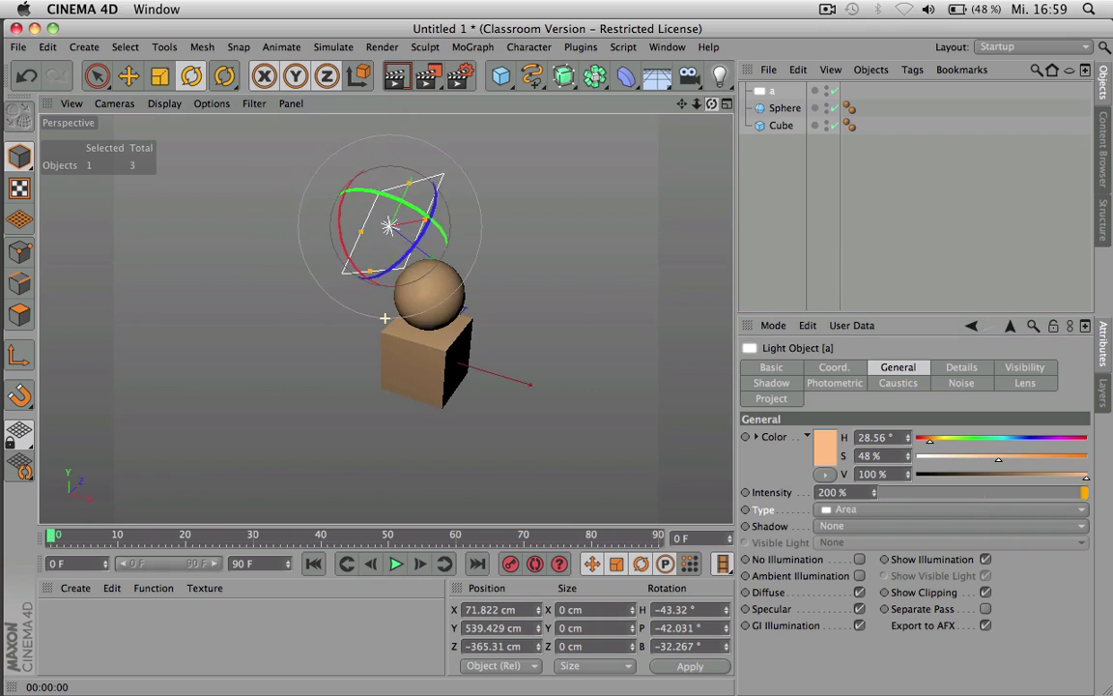
pyautogui.moveTo(368, 188); pyautogui.dragTo(372, 236)
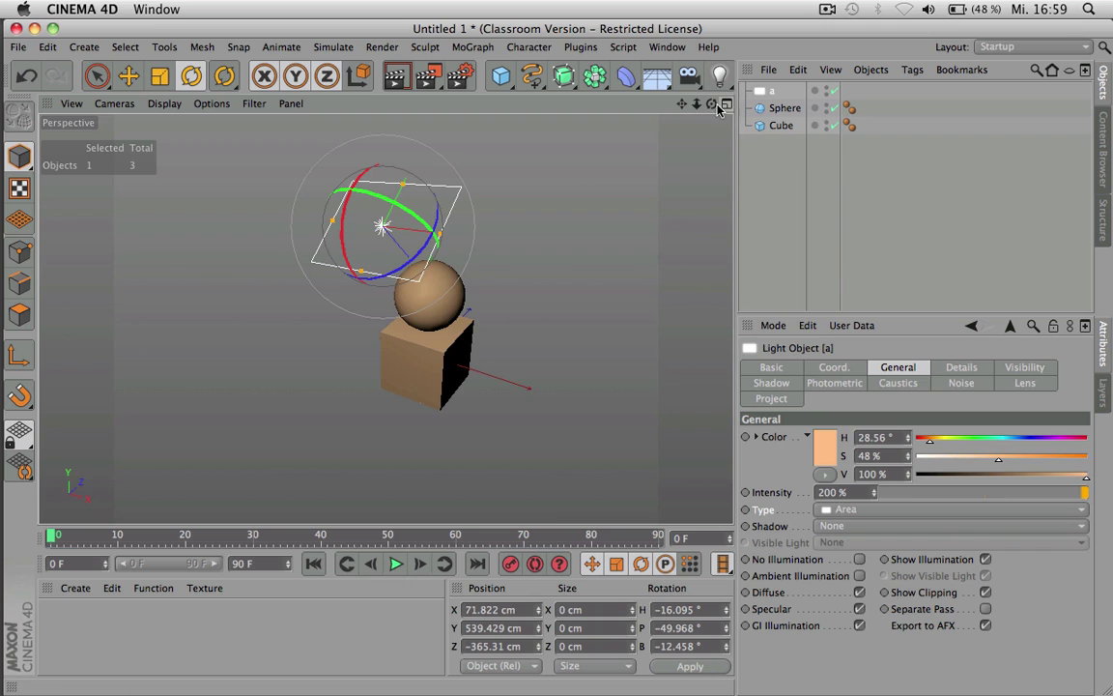
pyautogui.keyDown('alt'); pyautogui.moveTo(647, 118); pyautogui.dragTo(657, 177); pyautogui.keyUp('alt')
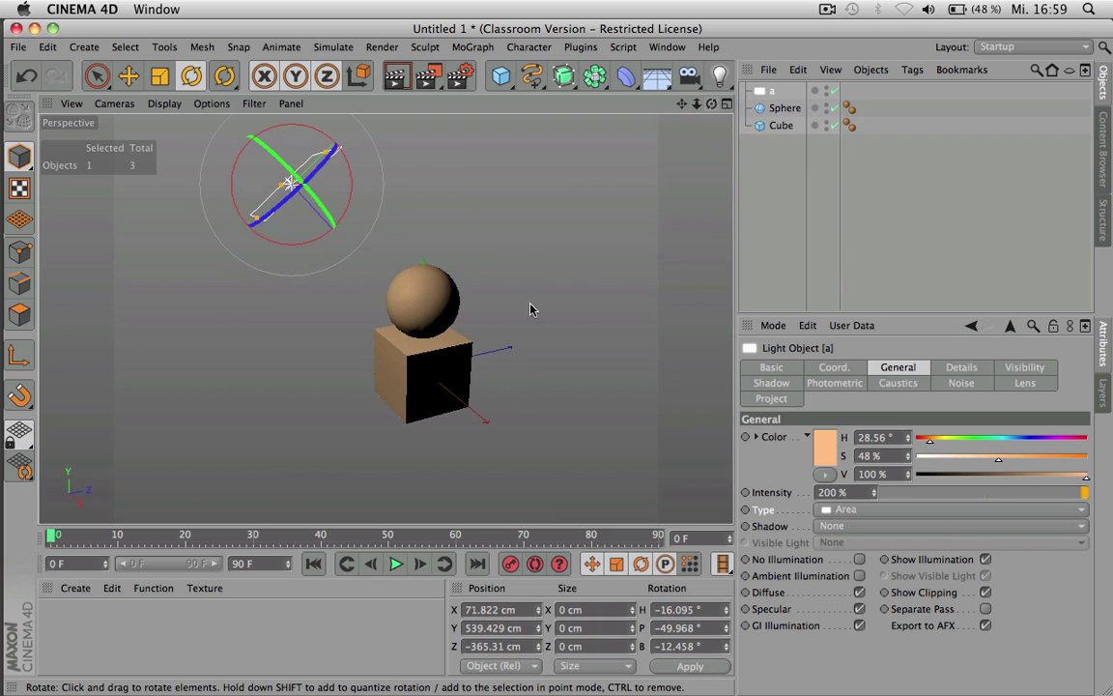
pyautogui.press('super+r')
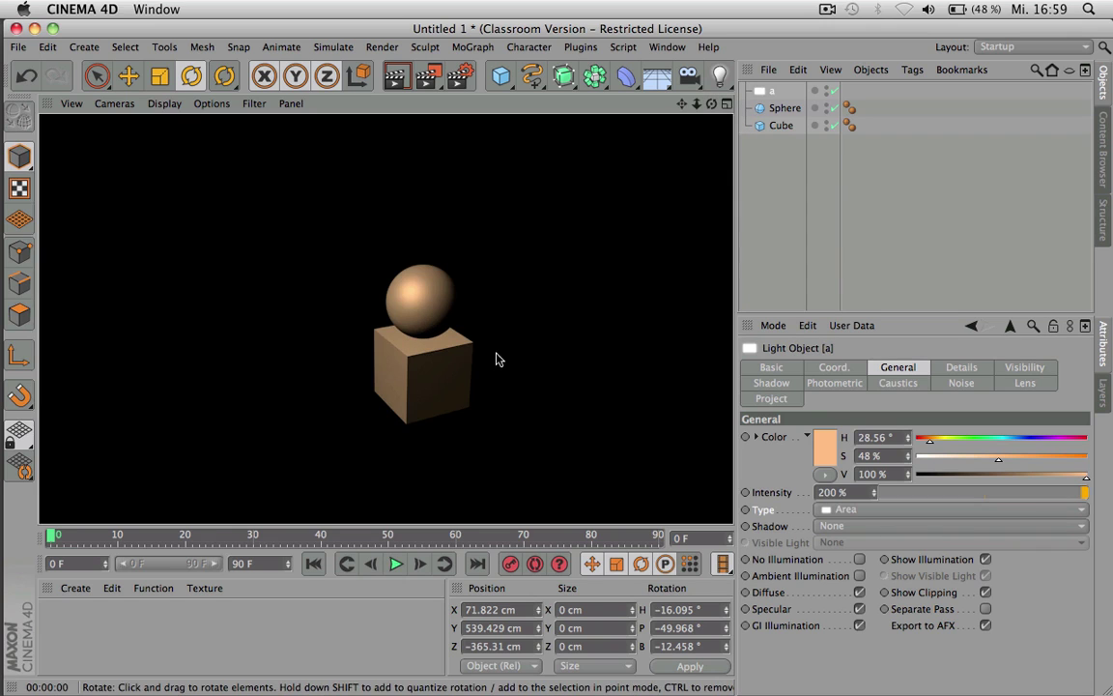
pyautogui.click(642, 95)
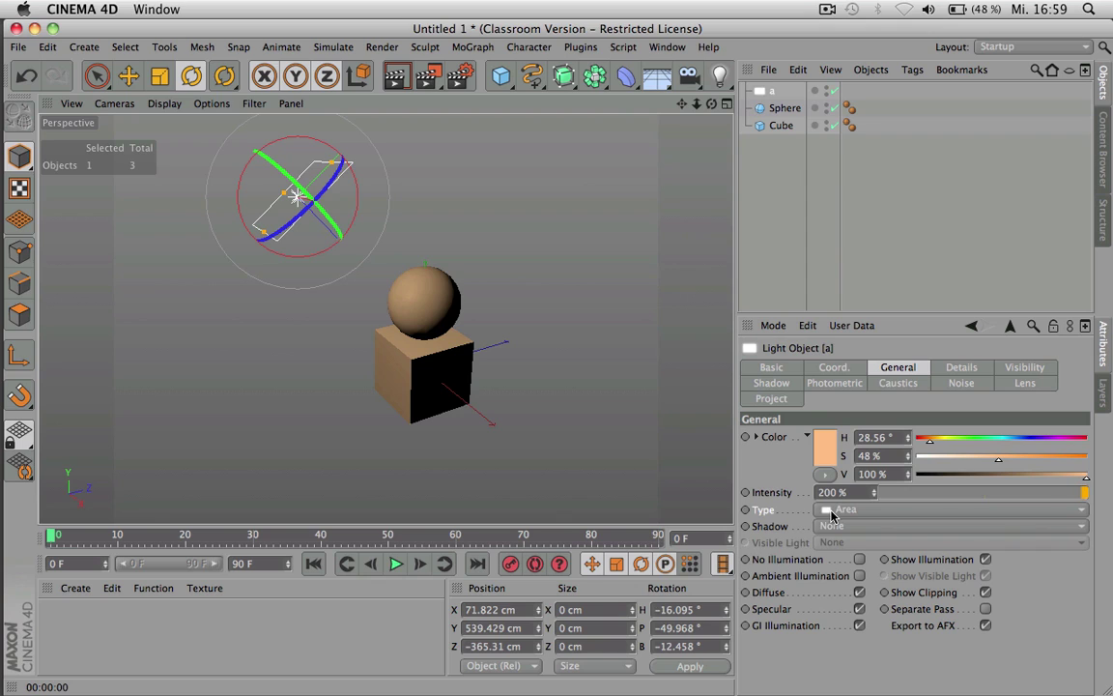
# - Set light a back to Omni at H -161.7°, P -127.63°, B -165.842° and render from two views
pyautogui.click(831, 512)
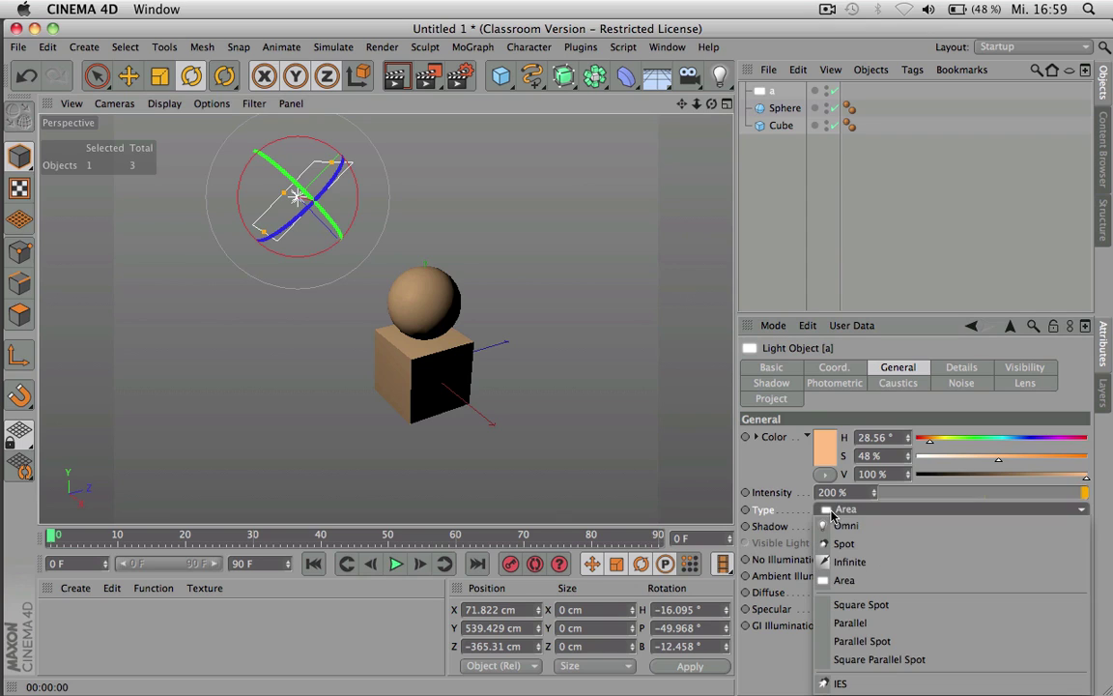
pyautogui.click(844, 523)
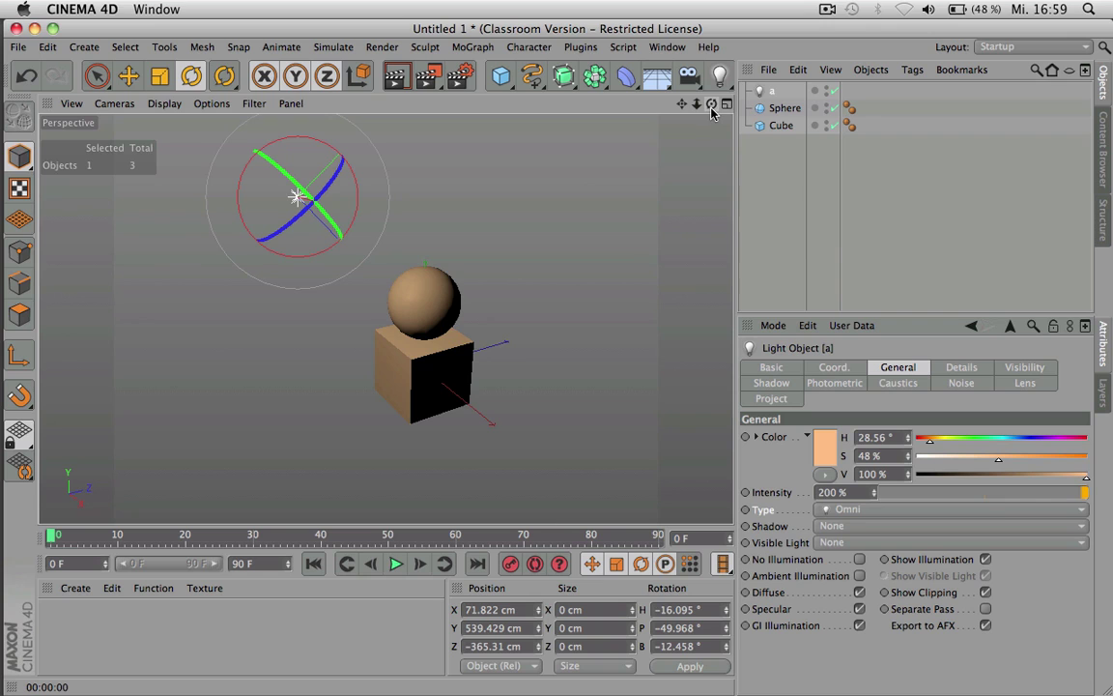
pyautogui.moveTo(292, 184); pyautogui.dragTo(334, 207)
pyautogui.moveTo(247, 189); pyautogui.dragTo(272, 195)
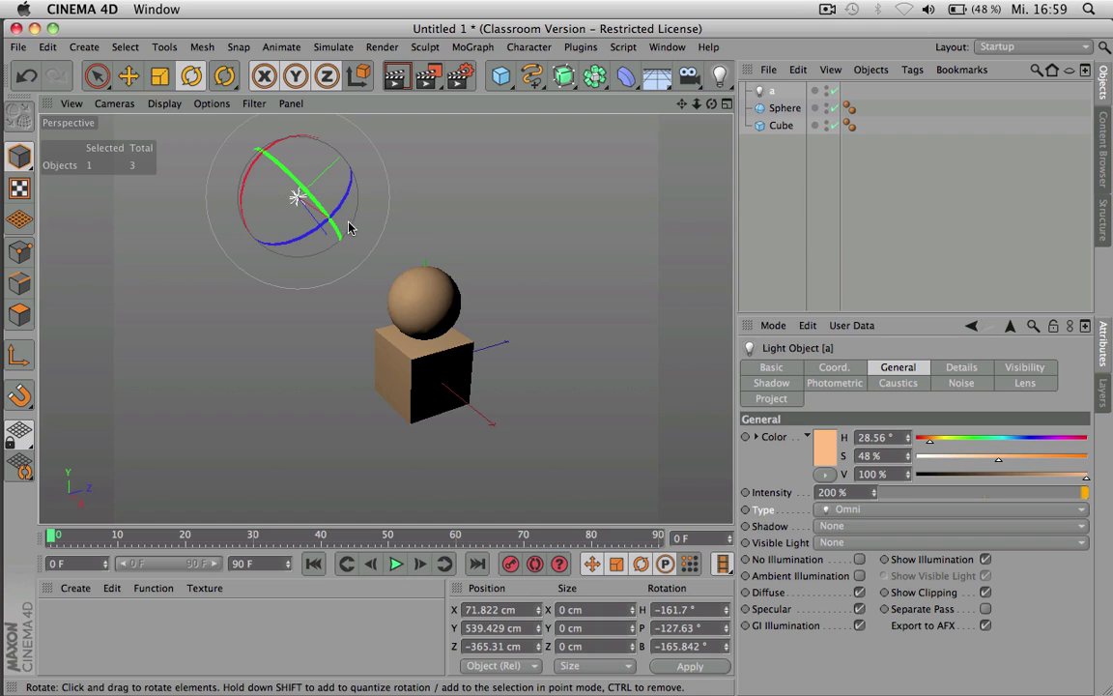
pyautogui.press('super+r')
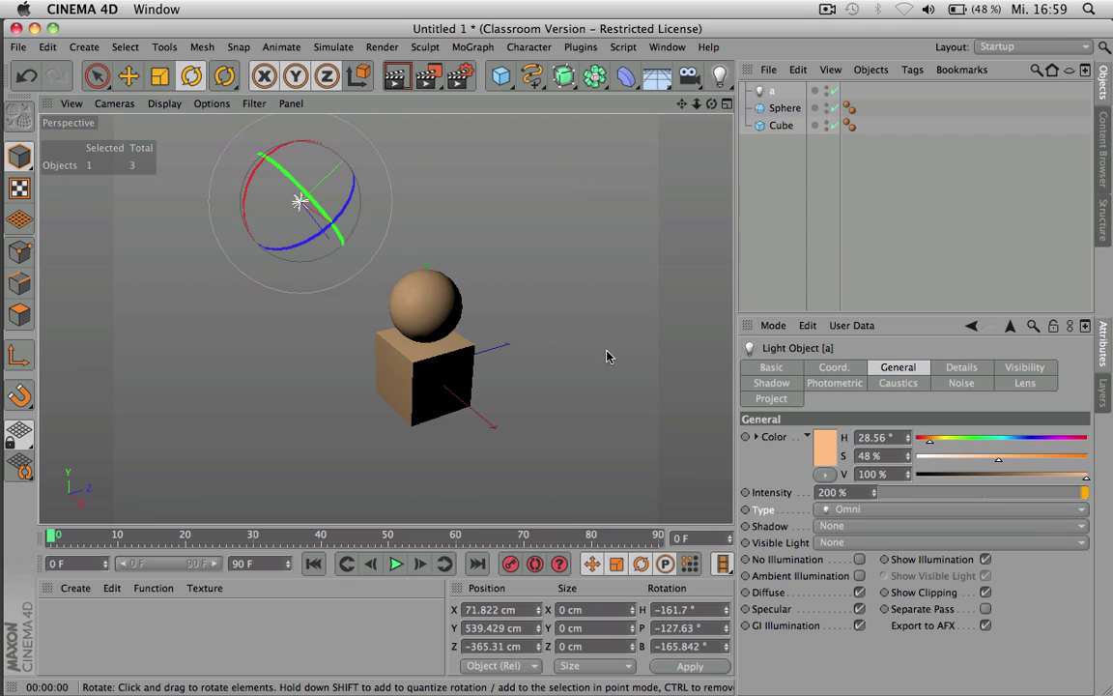
pyautogui.keyDown('alt'); pyautogui.moveTo(587, 318); pyautogui.dragTo(447, 354); pyautogui.keyUp('alt')
pyautogui.press('super+r')
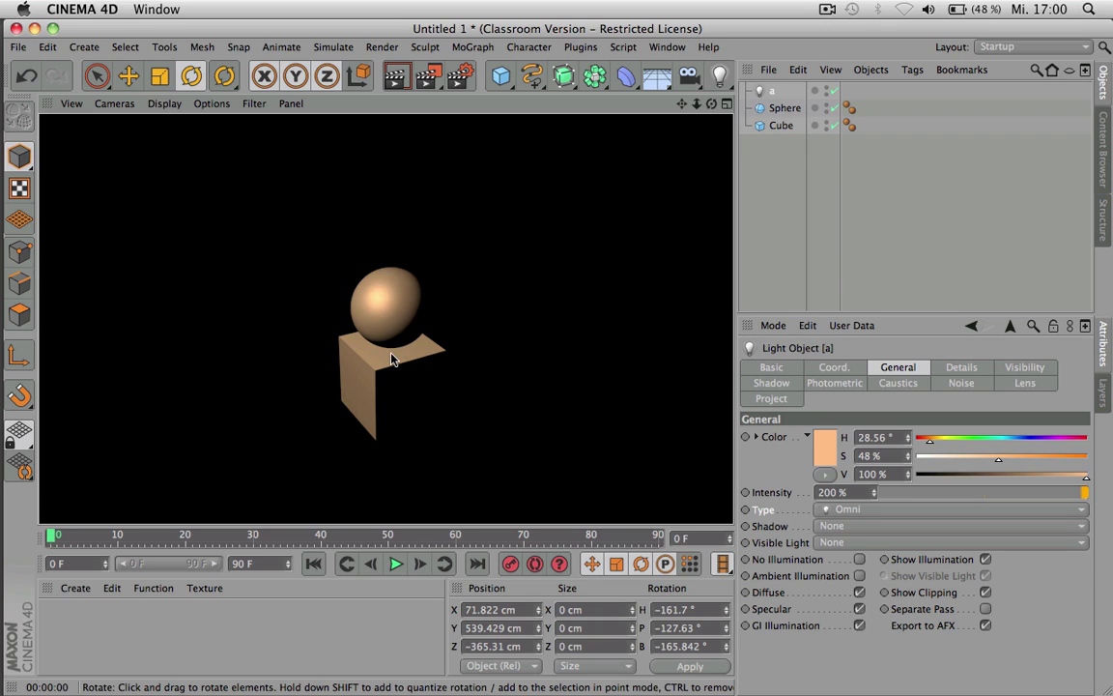
pyautogui.click(850, 527)
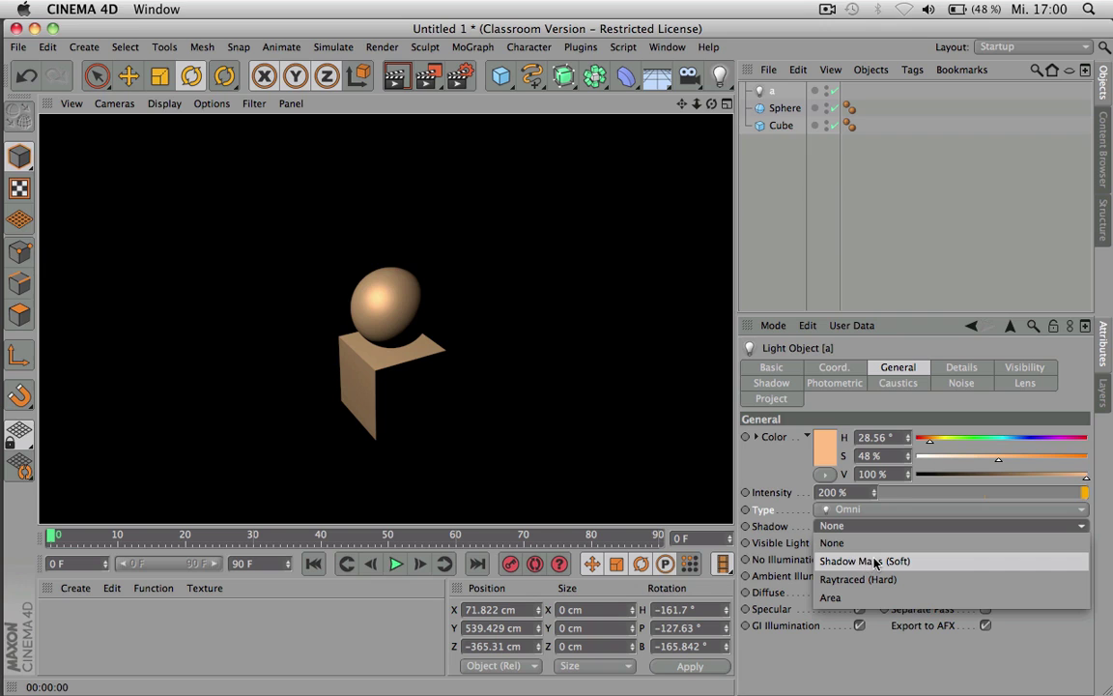
# - Set light a's shadow to Shadow Maps (Soft) and render to check it
pyautogui.click(876, 563)
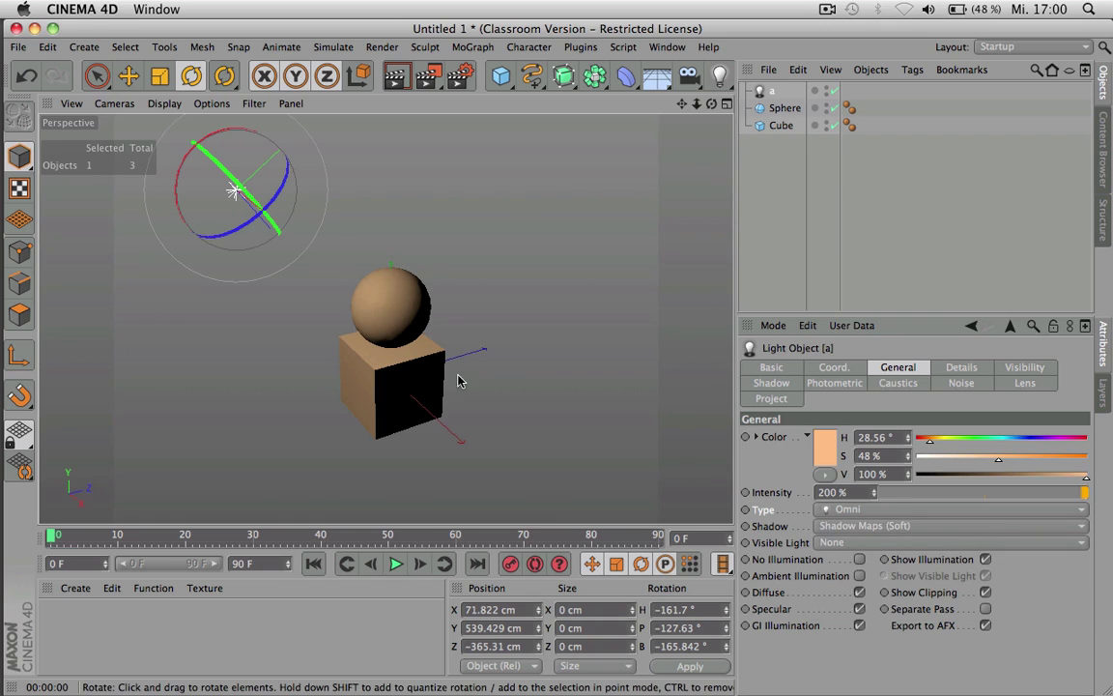
pyautogui.press('super+r')
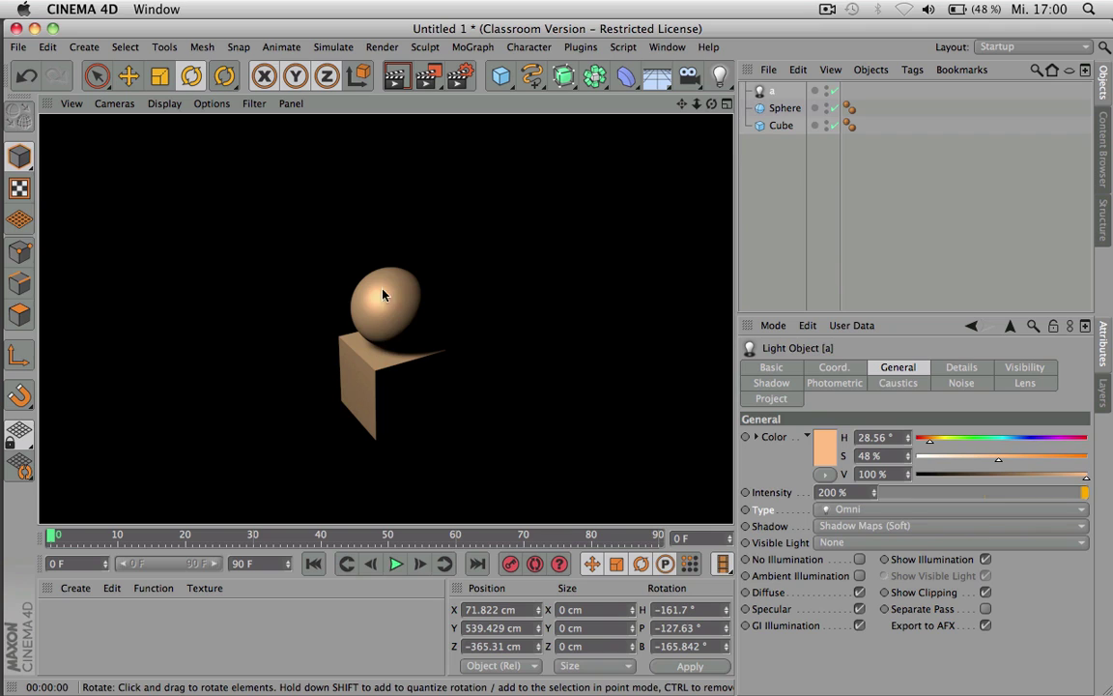
pyautogui.click(406, 350)
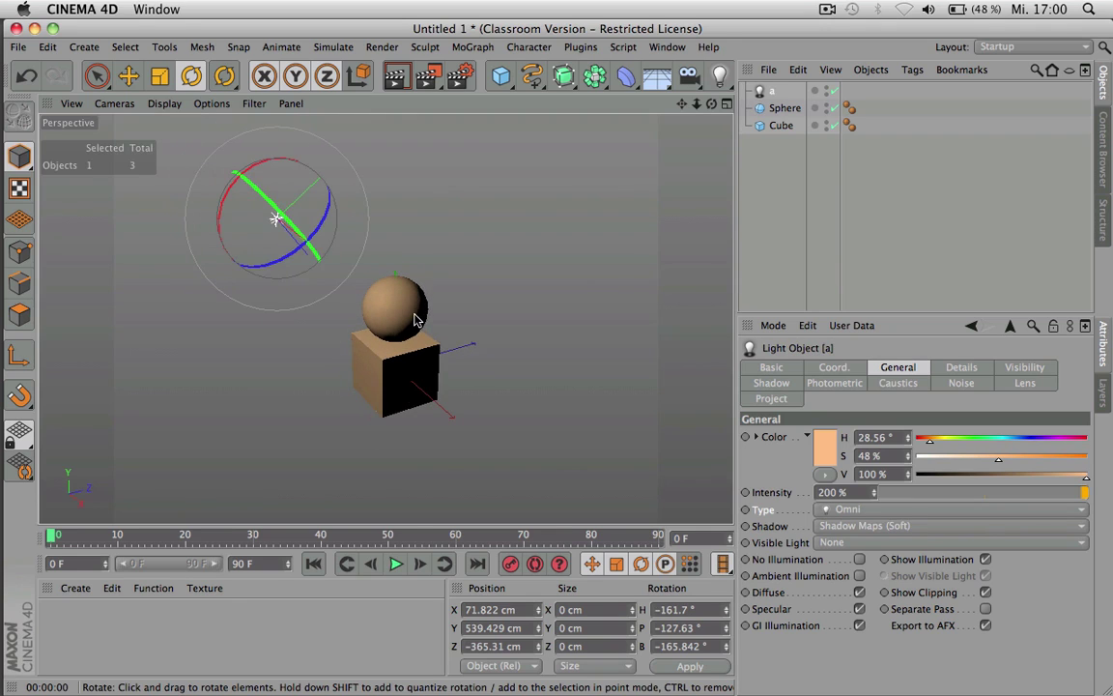
# - Add a Plane, lower it beneath the cube, scale it up, and render
pyautogui.click(500, 76)
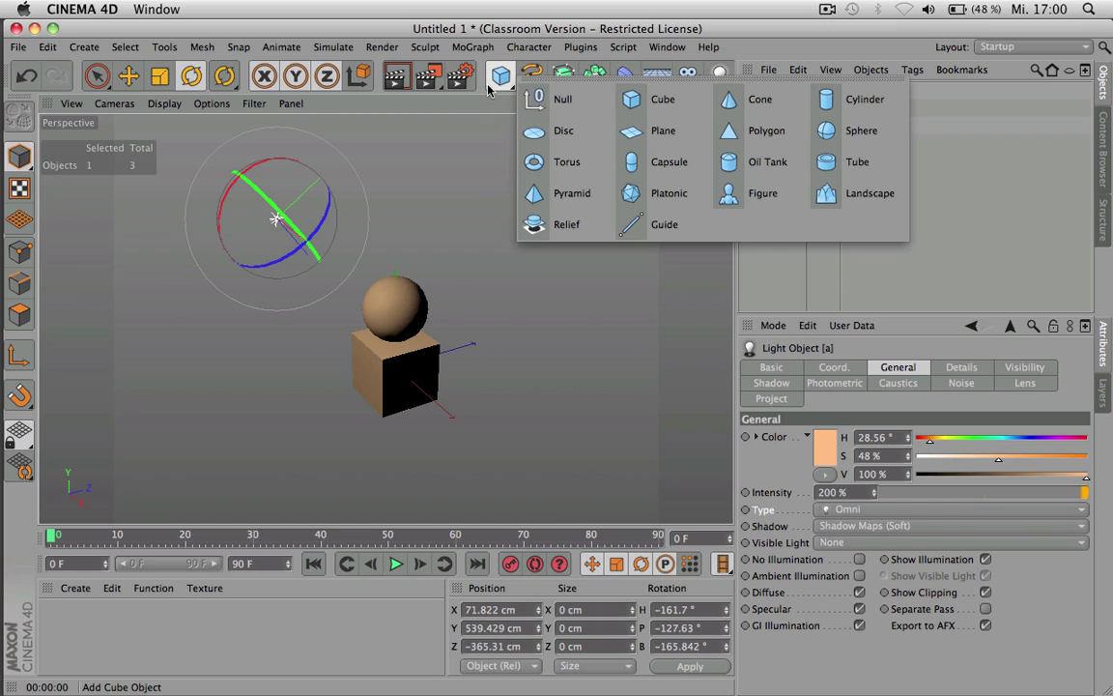
pyautogui.click(637, 130)
pyautogui.press('e')
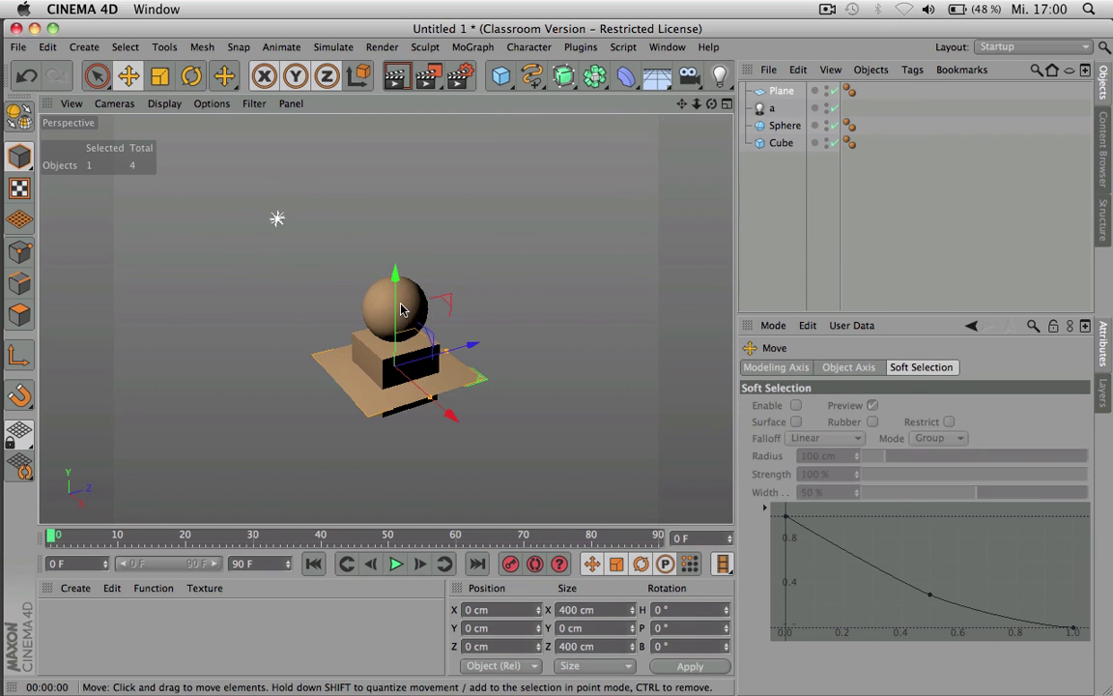
pyautogui.moveTo(392, 282); pyautogui.dragTo(396, 382)
pyautogui.press('t')
pyautogui.press('super+r')
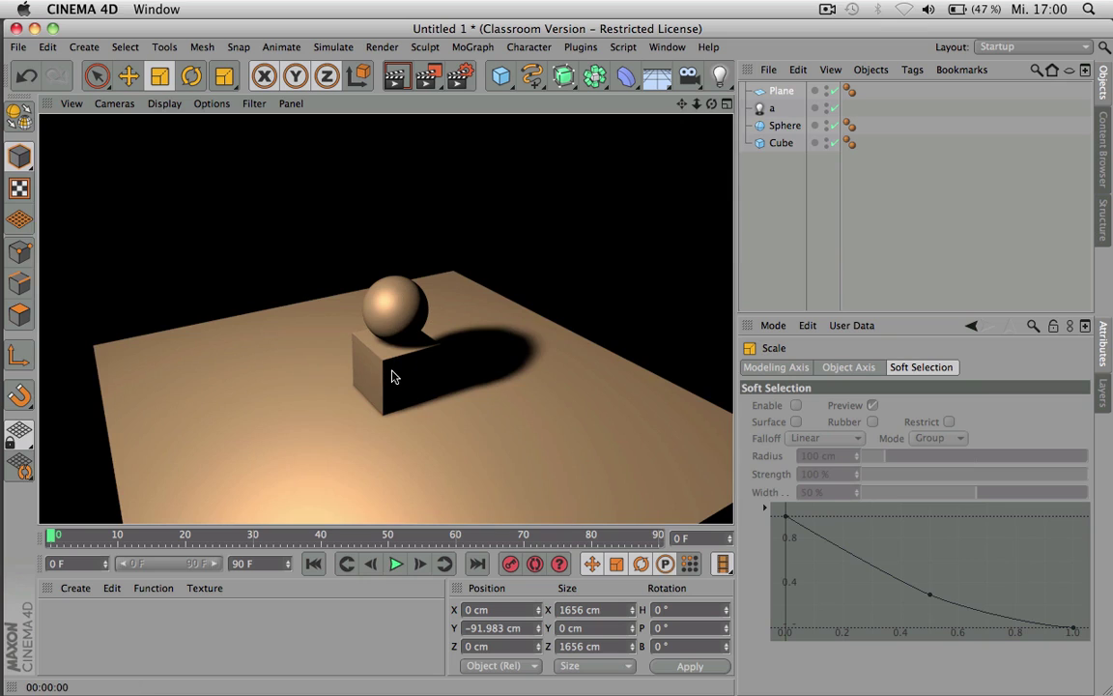
# - Re-render the scene, including from a tilted view, to check the floor shadow
pyautogui.click(221, 198)
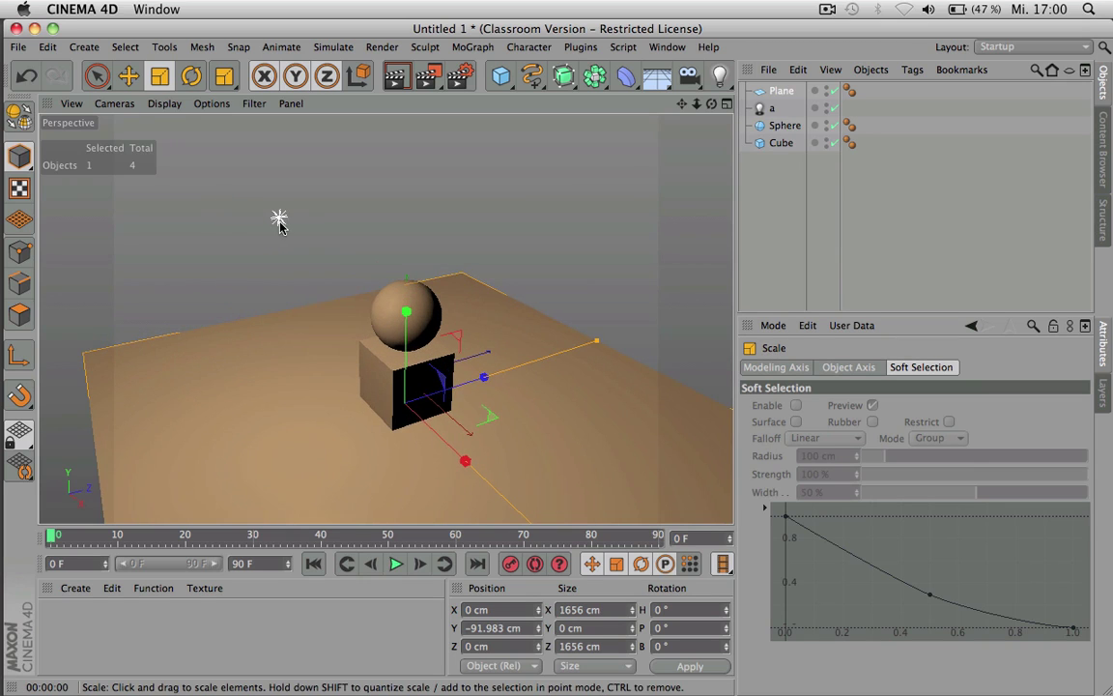
pyautogui.press('super+r')
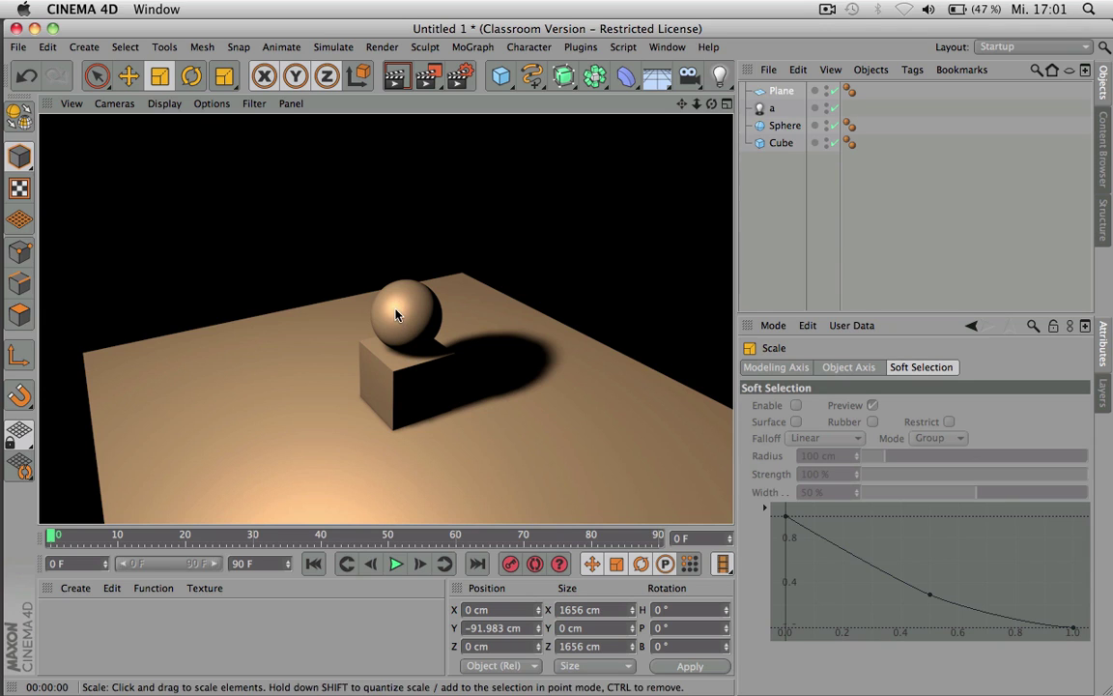
pyautogui.click(342, 480)
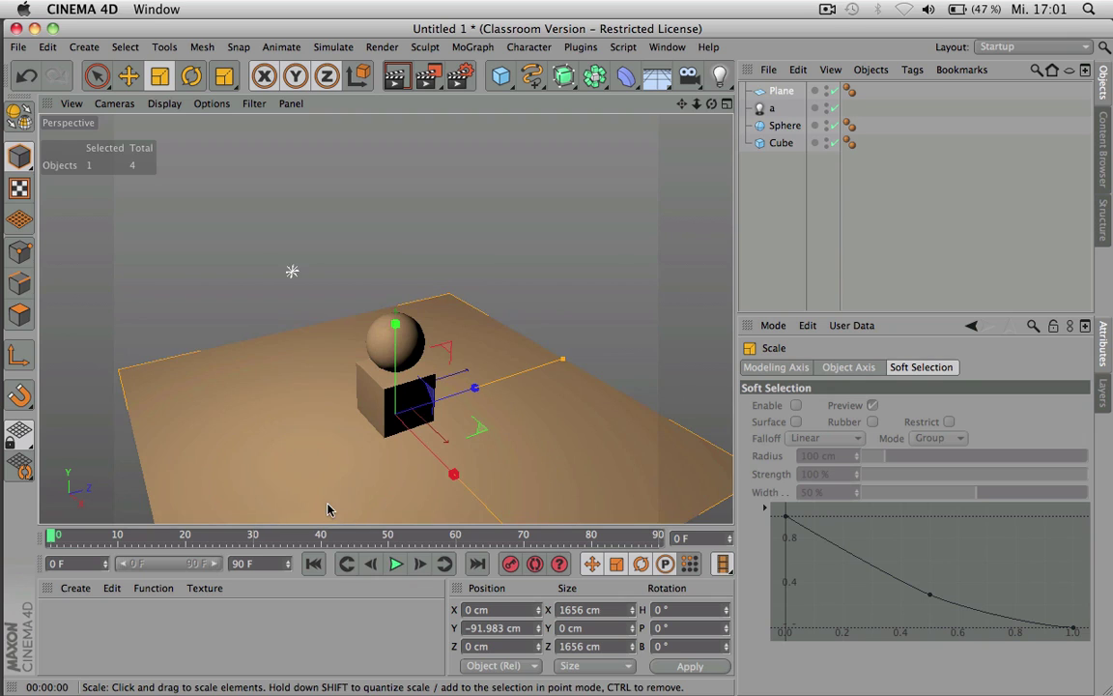
pyautogui.keyDown('alt'); pyautogui.moveTo(327, 509); pyautogui.dragTo(373, 524); pyautogui.keyUp('alt')
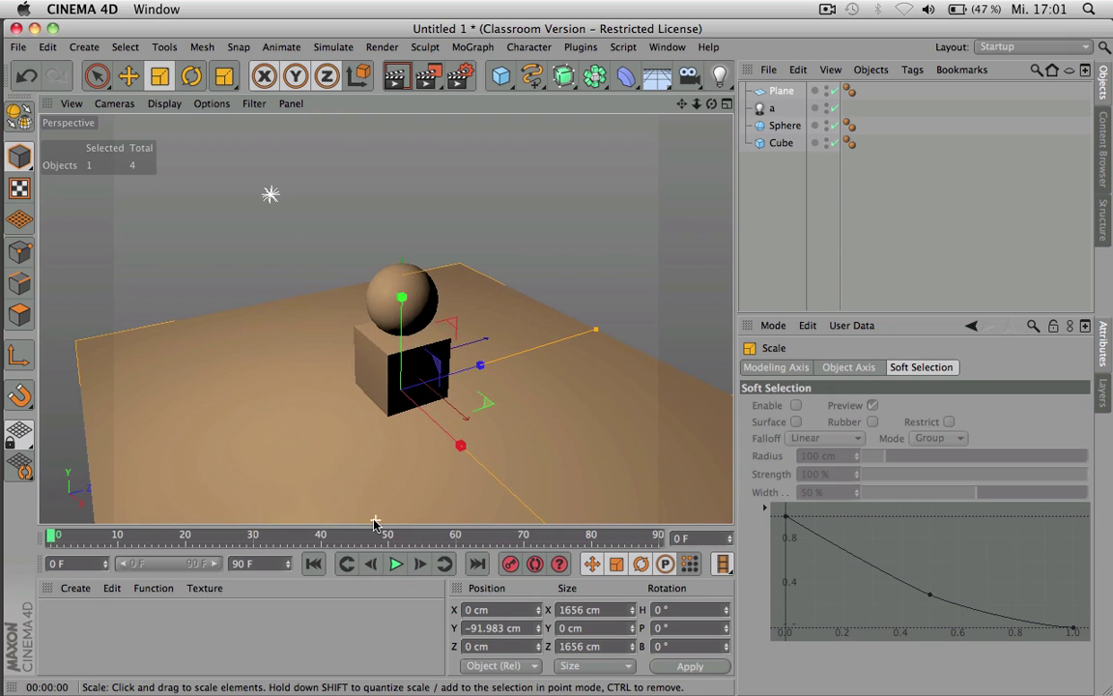
pyautogui.hotkey('ctrl', 'r')
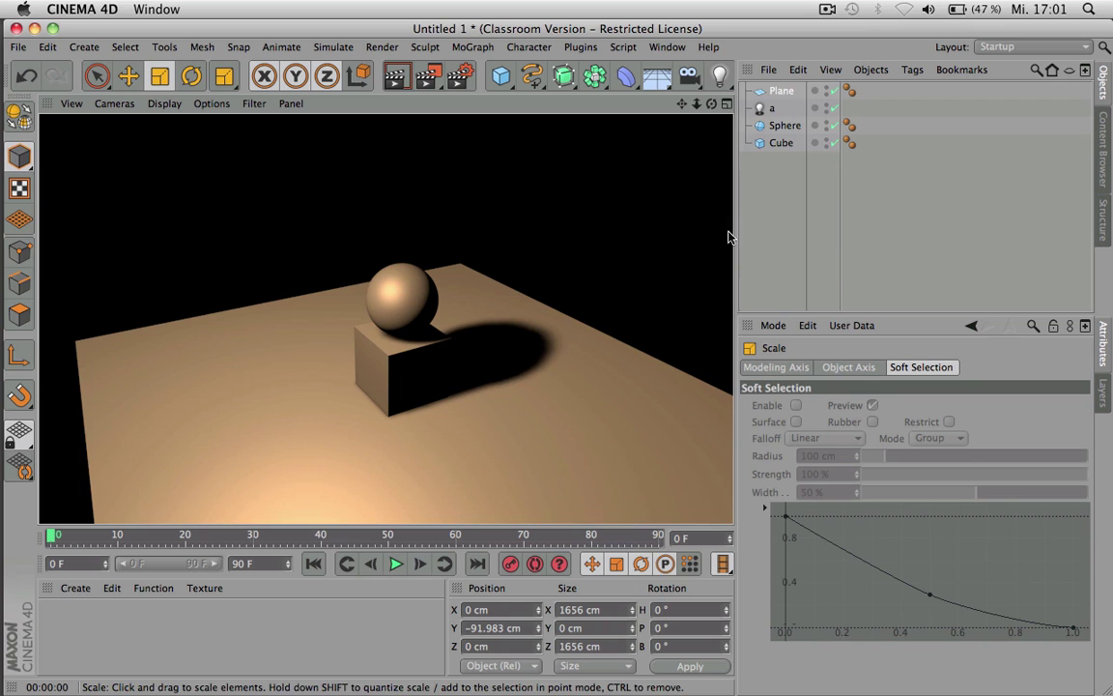
pyautogui.click(771, 109)
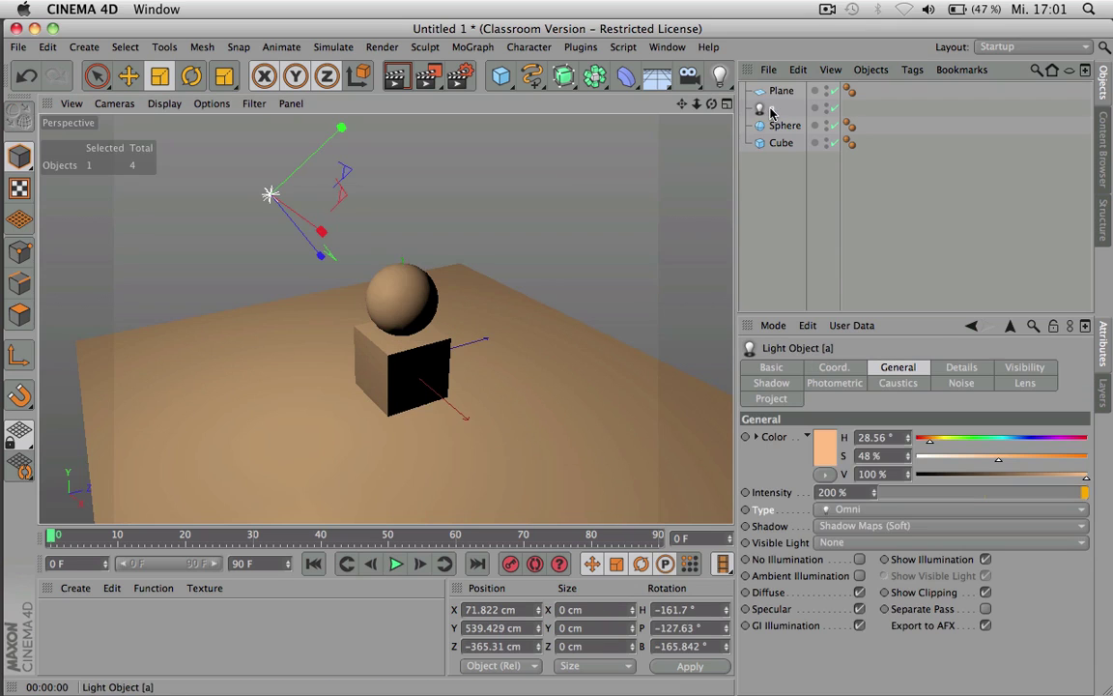
# - Try Raytraced (Hard) shadows on light a and render the result
pyautogui.click(860, 527)
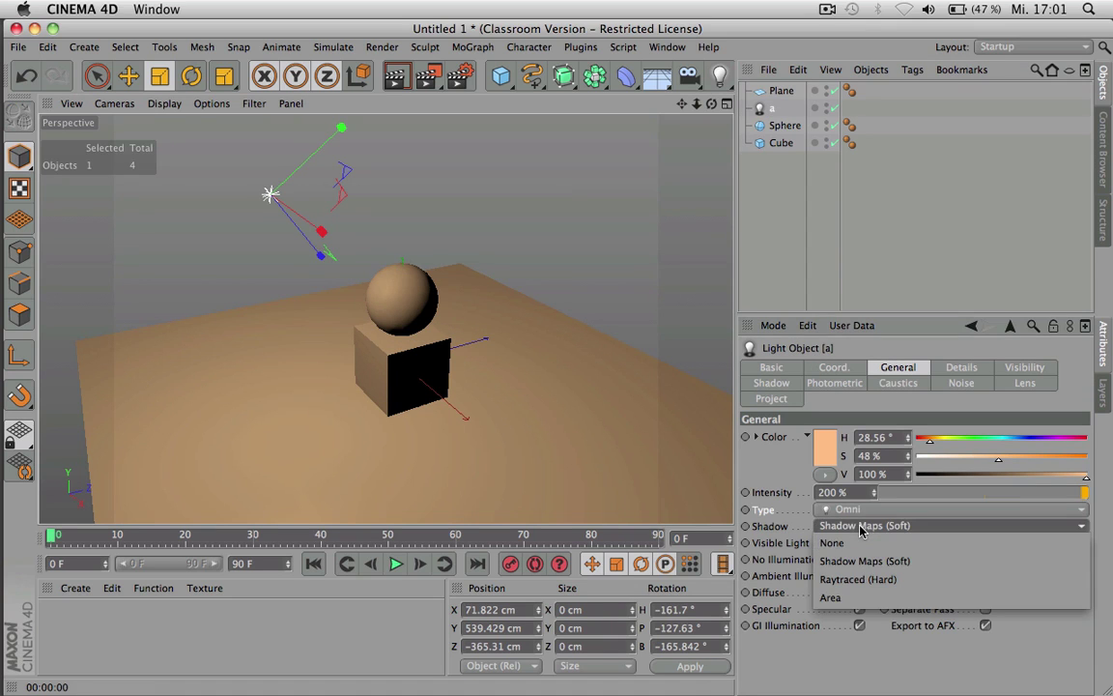
pyautogui.click(875, 582)
pyautogui.hotkey('ctrl', 'r')
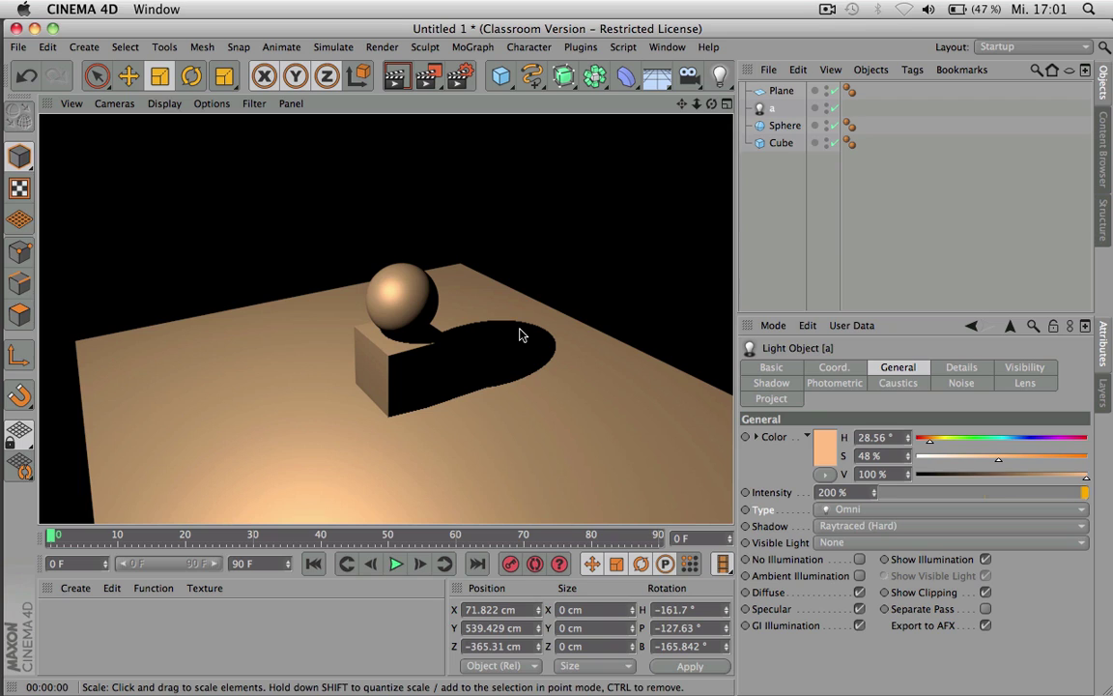
# - Try Area shadows with a render, then return to Shadow Maps (Soft)
pyautogui.click(869, 525)
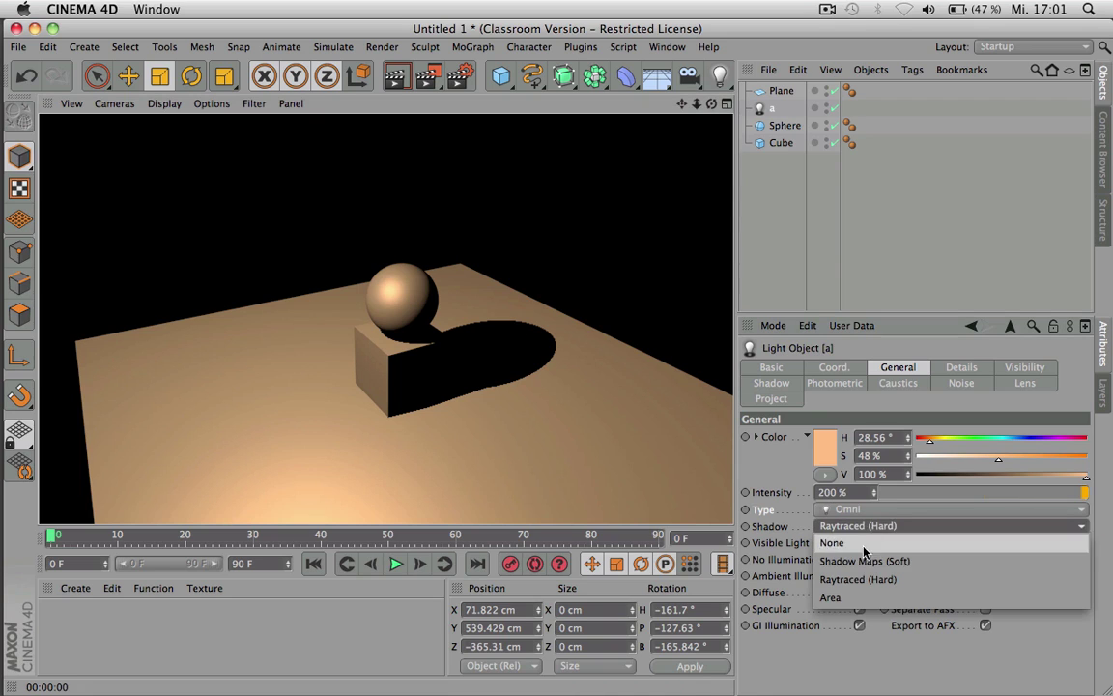
pyautogui.click(850, 599)
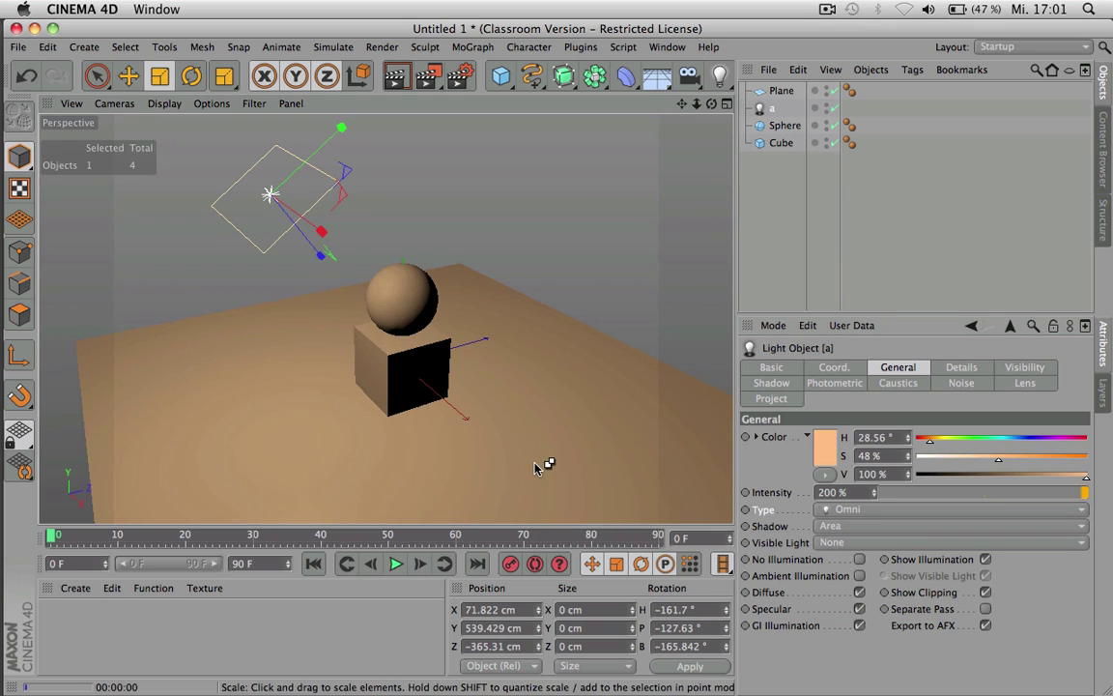
pyautogui.press('super+r')
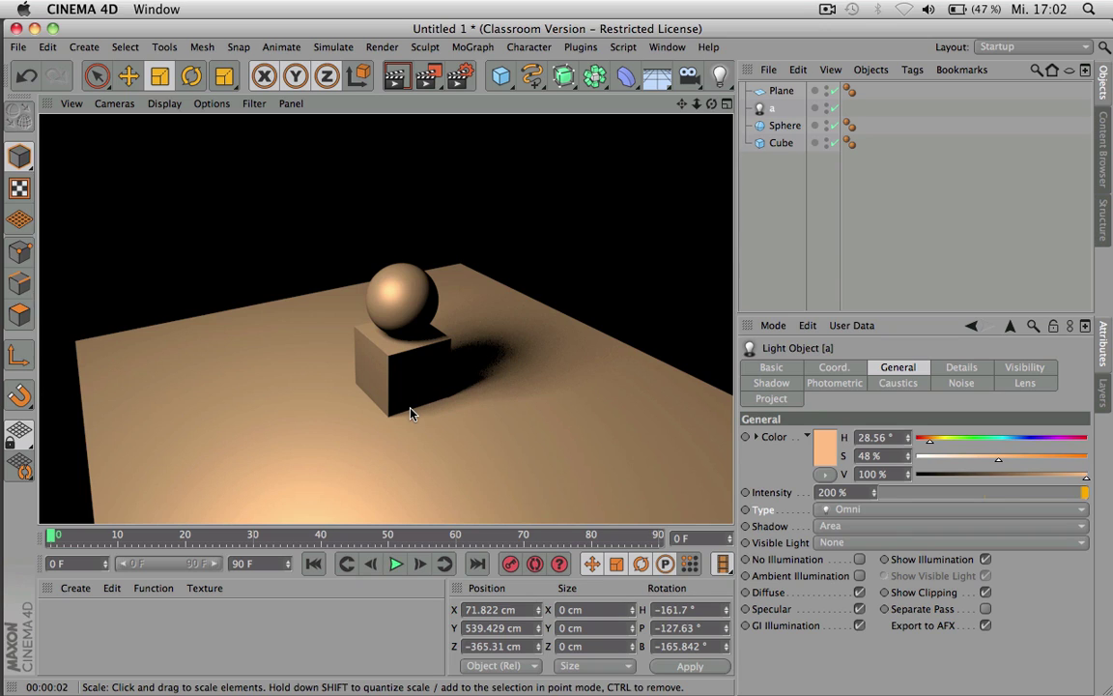
pyautogui.click(866, 532)
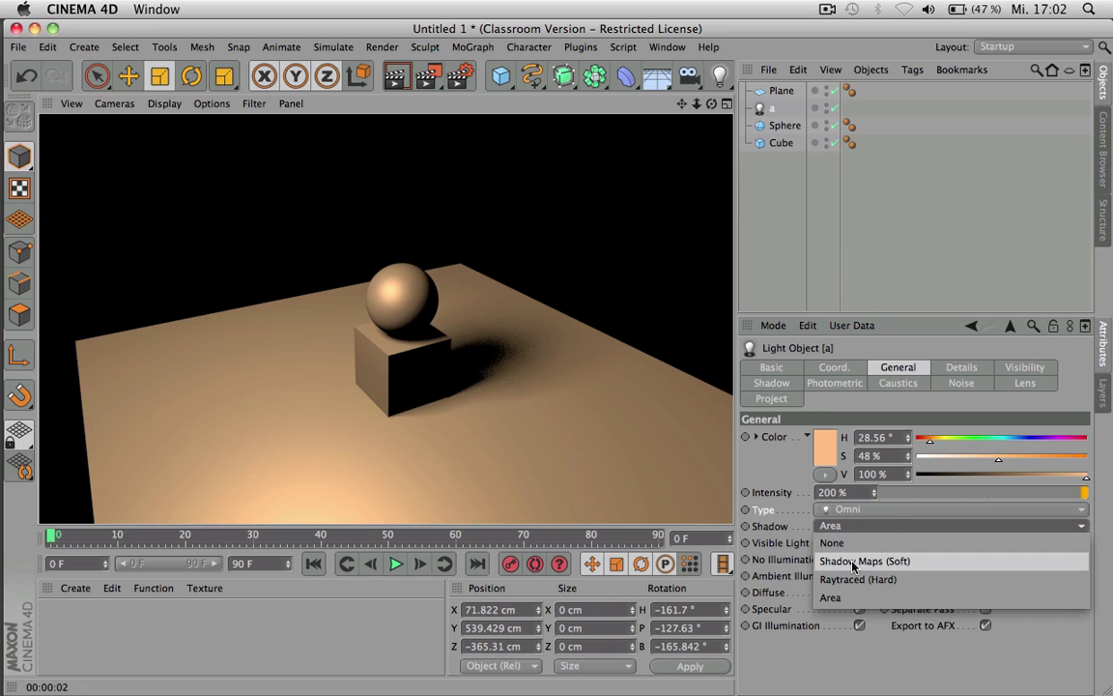
pyautogui.click(853, 562)
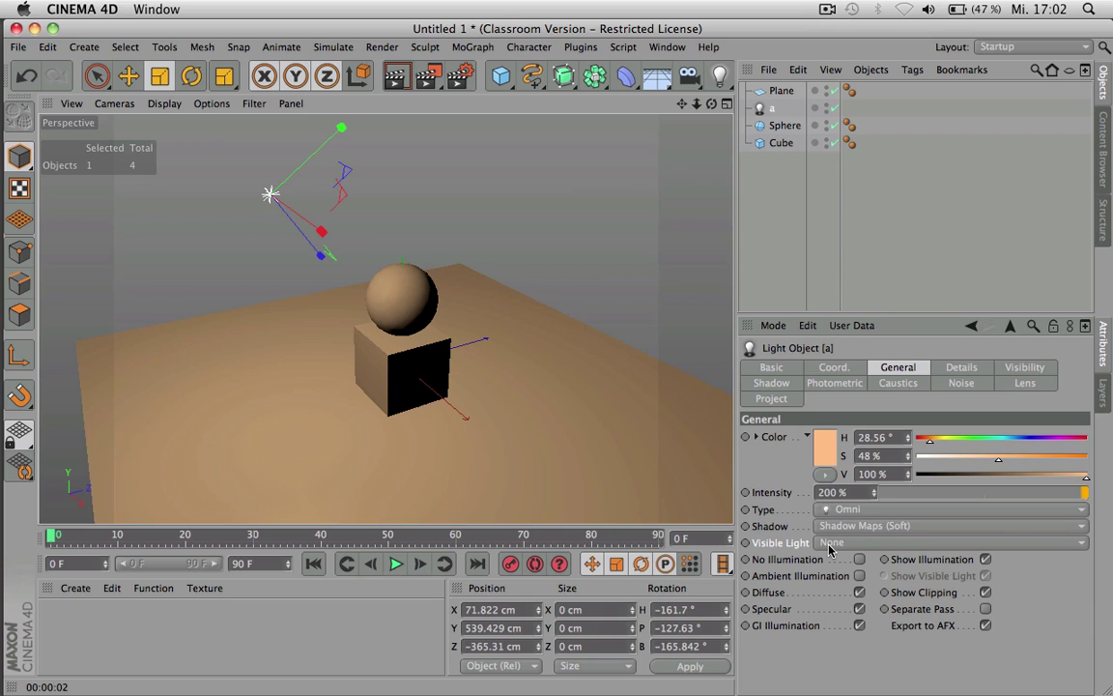
# - Render-preview the omni light's Visible and then Volumetric visible-light glow
pyautogui.click(831, 543)
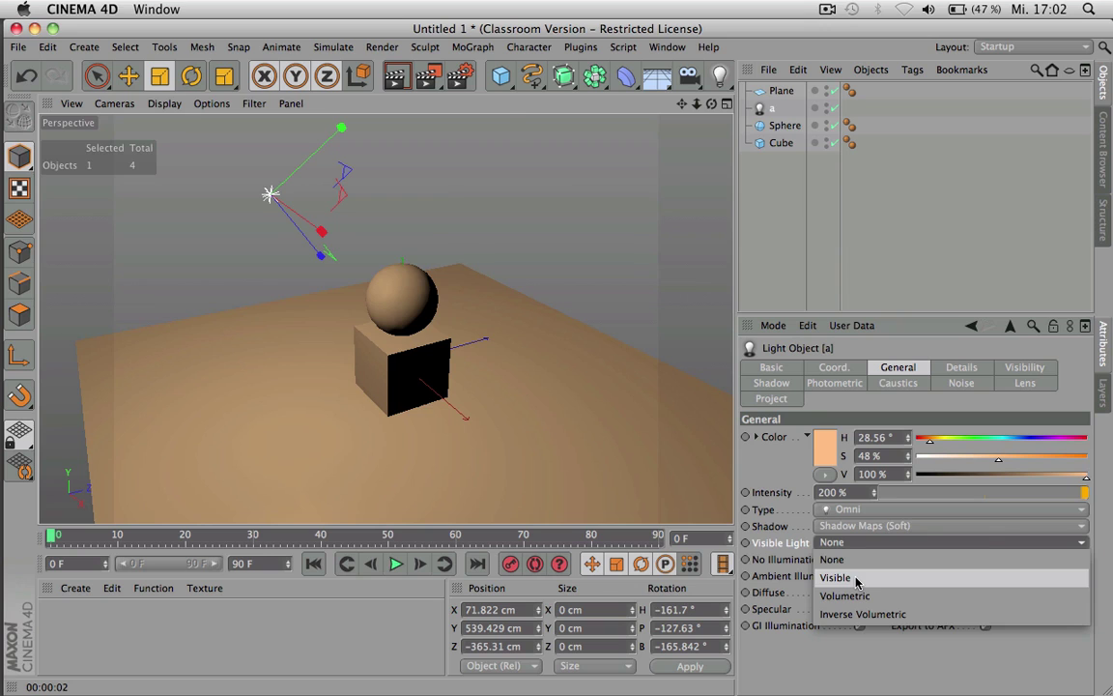
pyautogui.click(857, 579)
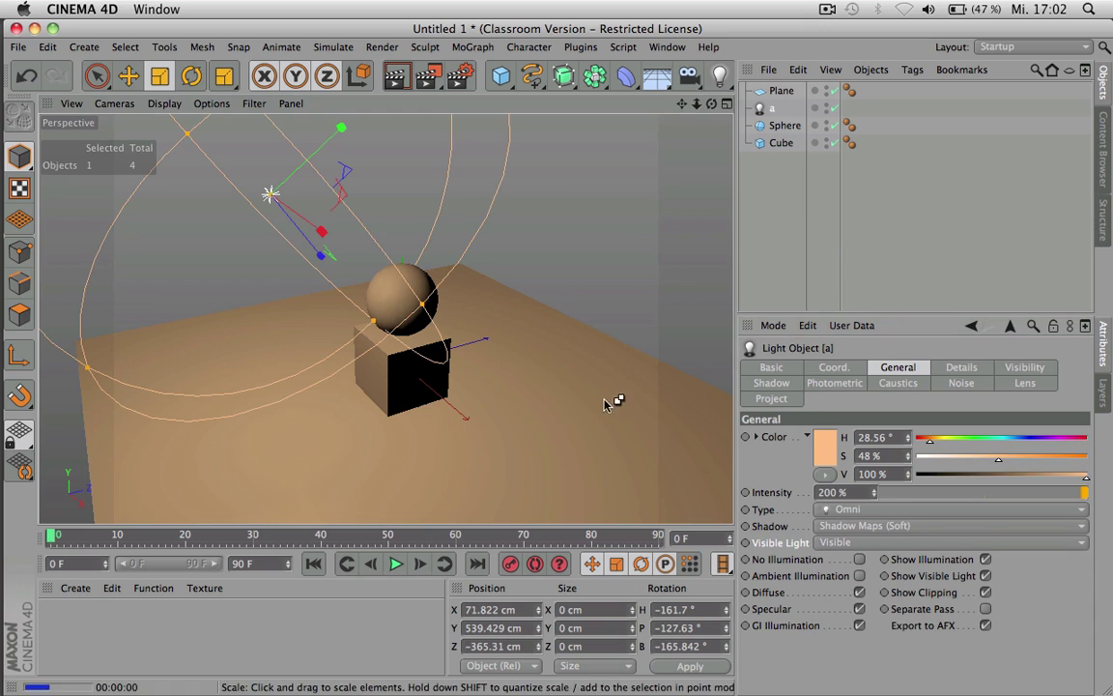
pyautogui.hotkey('ctrl', 'r')
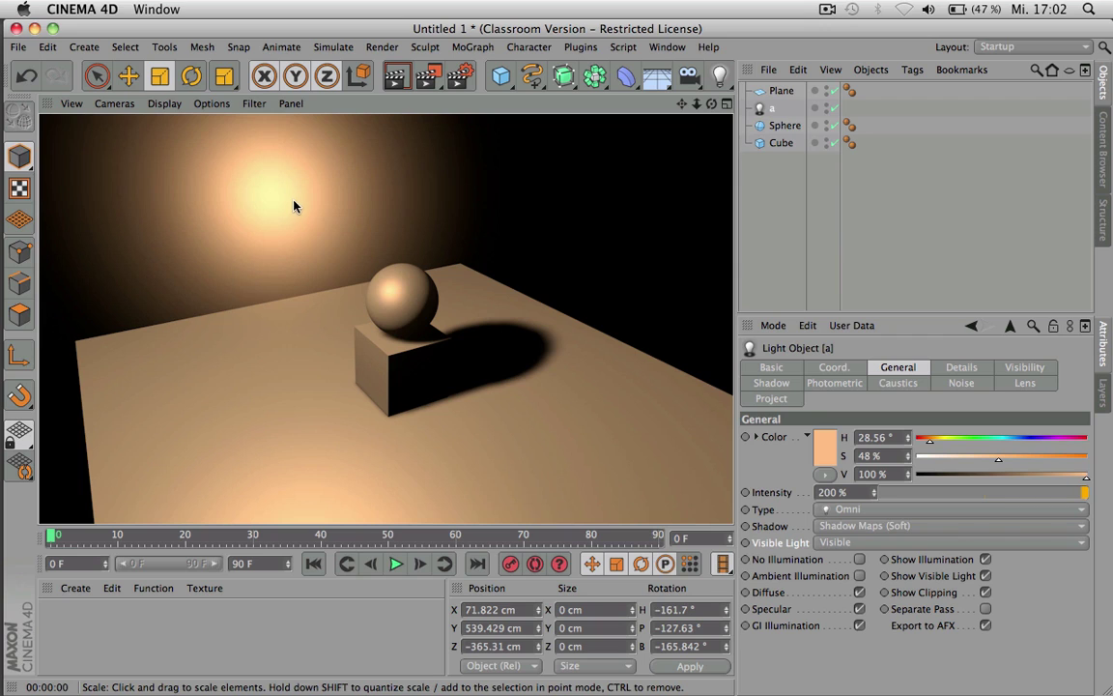
pyautogui.click(881, 542)
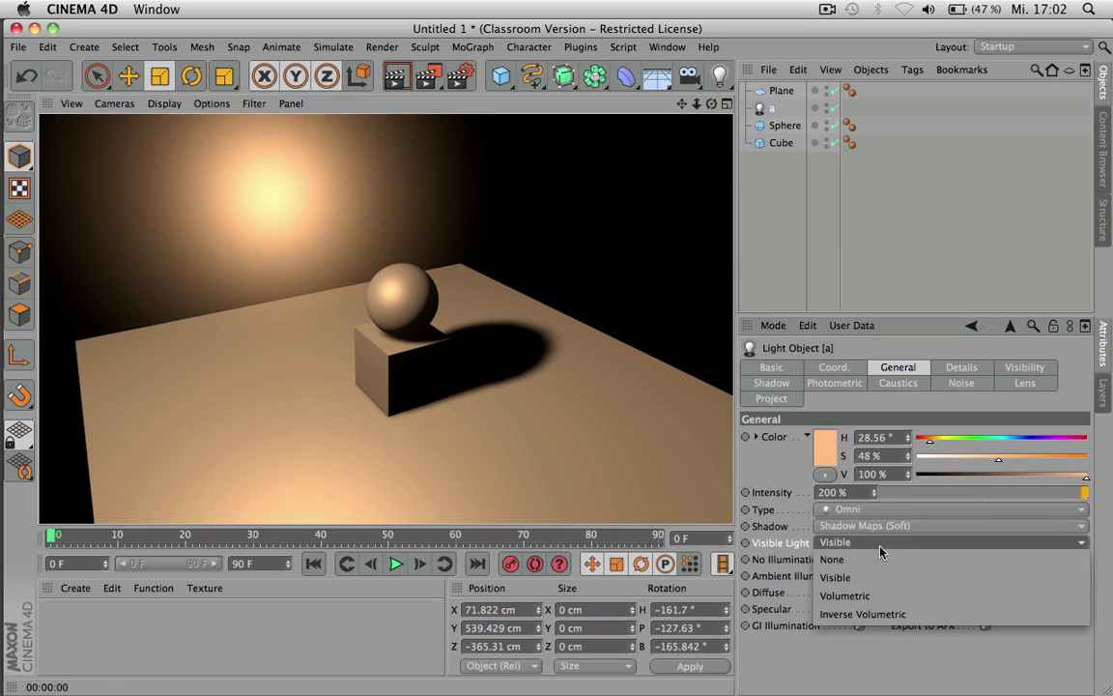
pyautogui.click(881, 596)
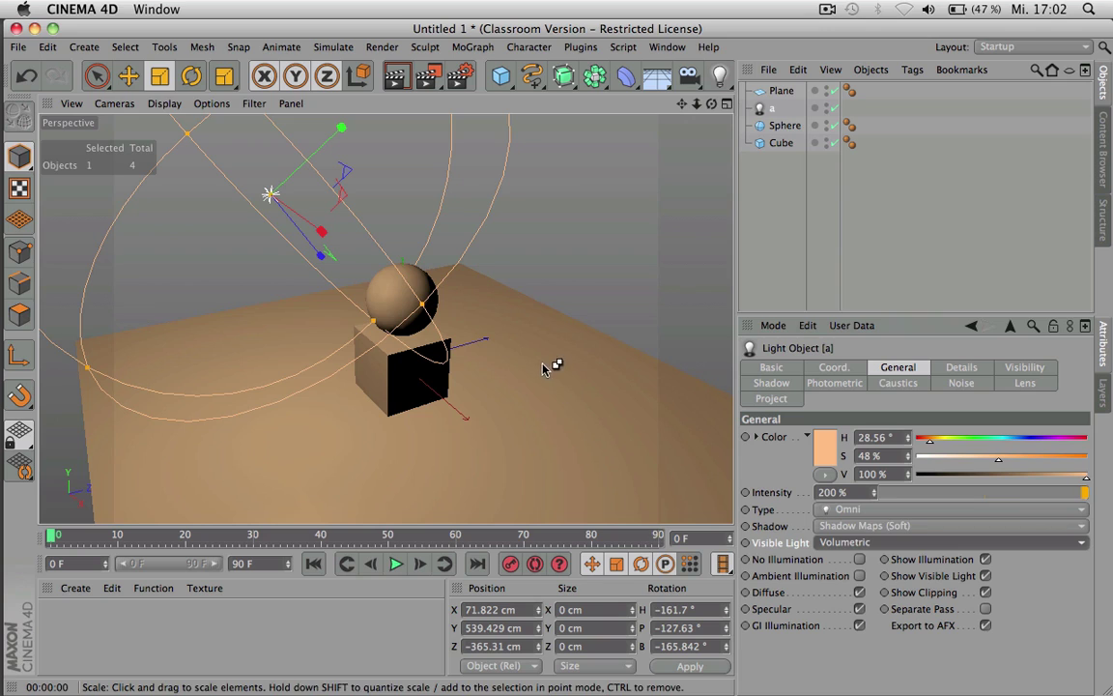
pyautogui.hotkey('ctrl', 'r')
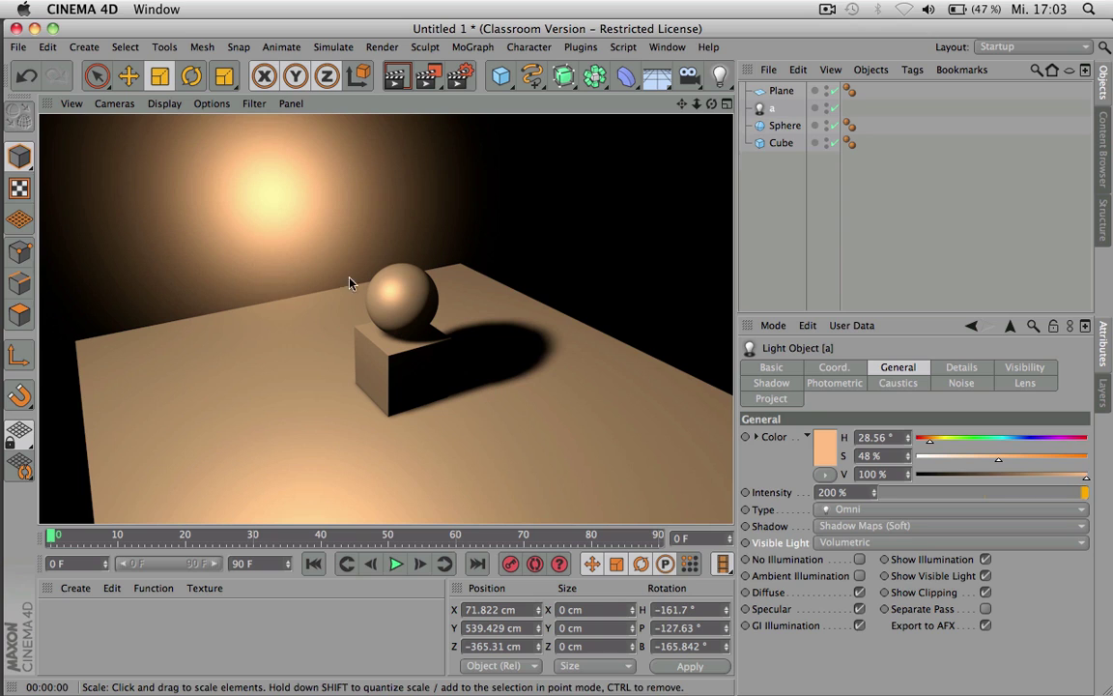
# - Preview Visible Light as Inverse Volumetric, then set it back to None
pyautogui.click(851, 542)
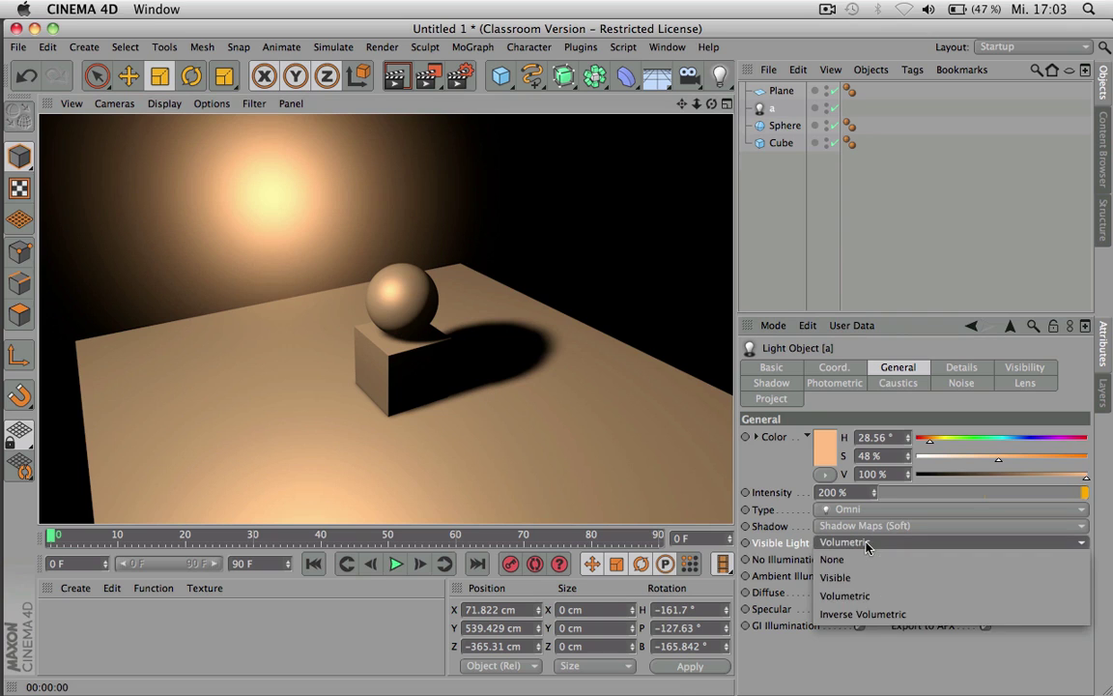
pyautogui.click(864, 615)
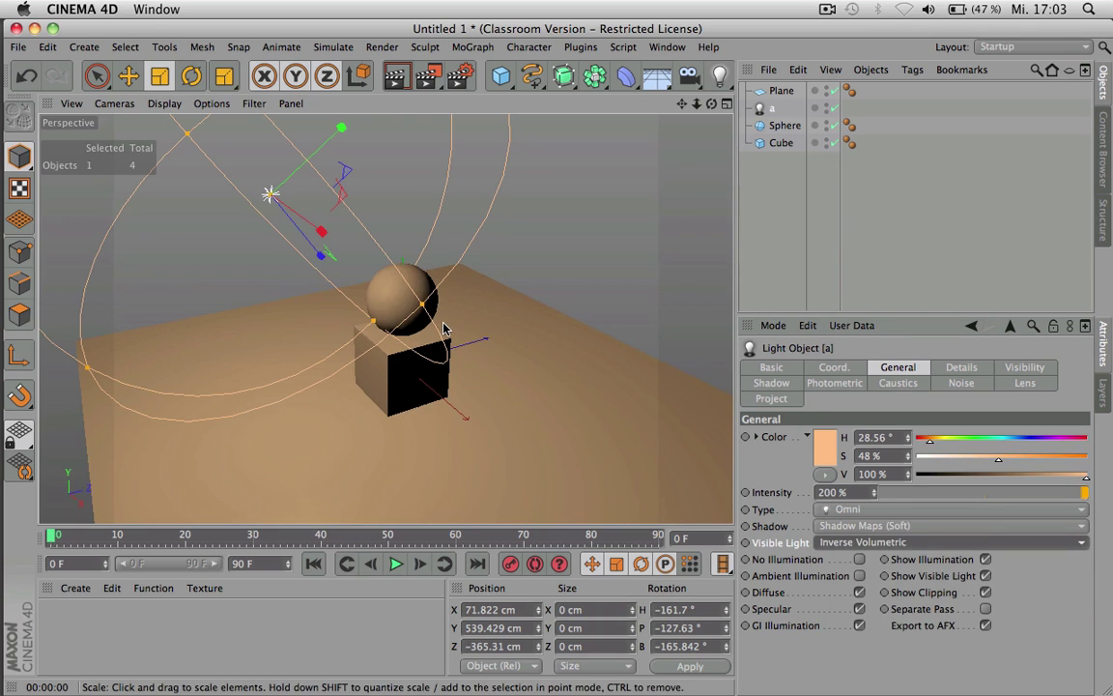
pyautogui.press('super+r')
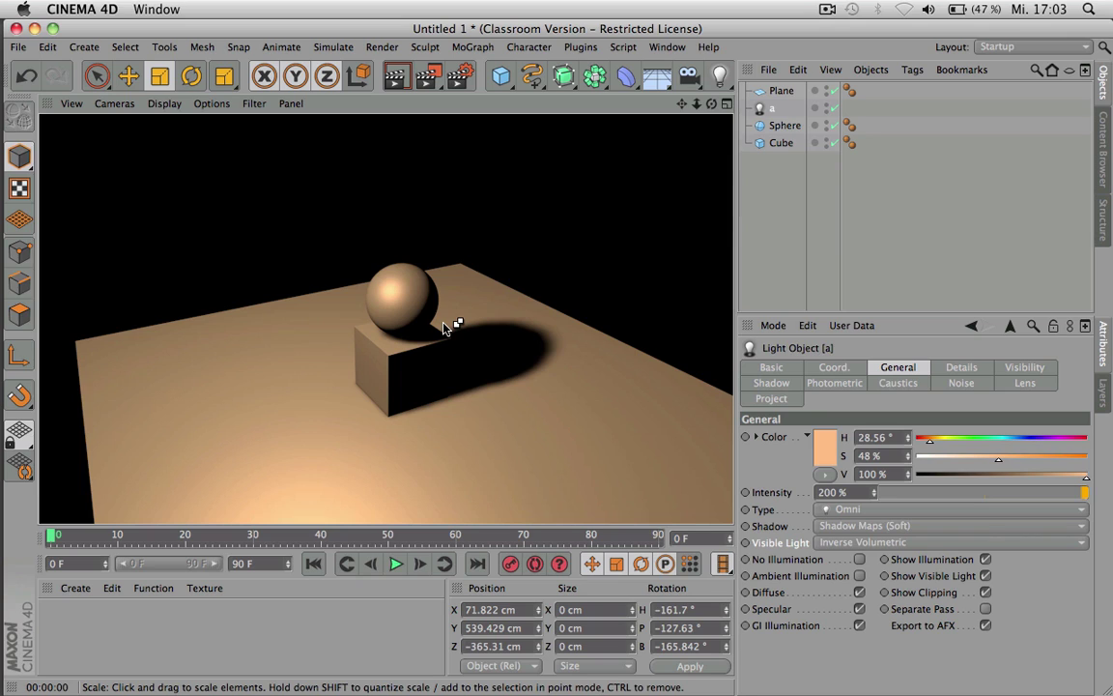
pyautogui.click(891, 543)
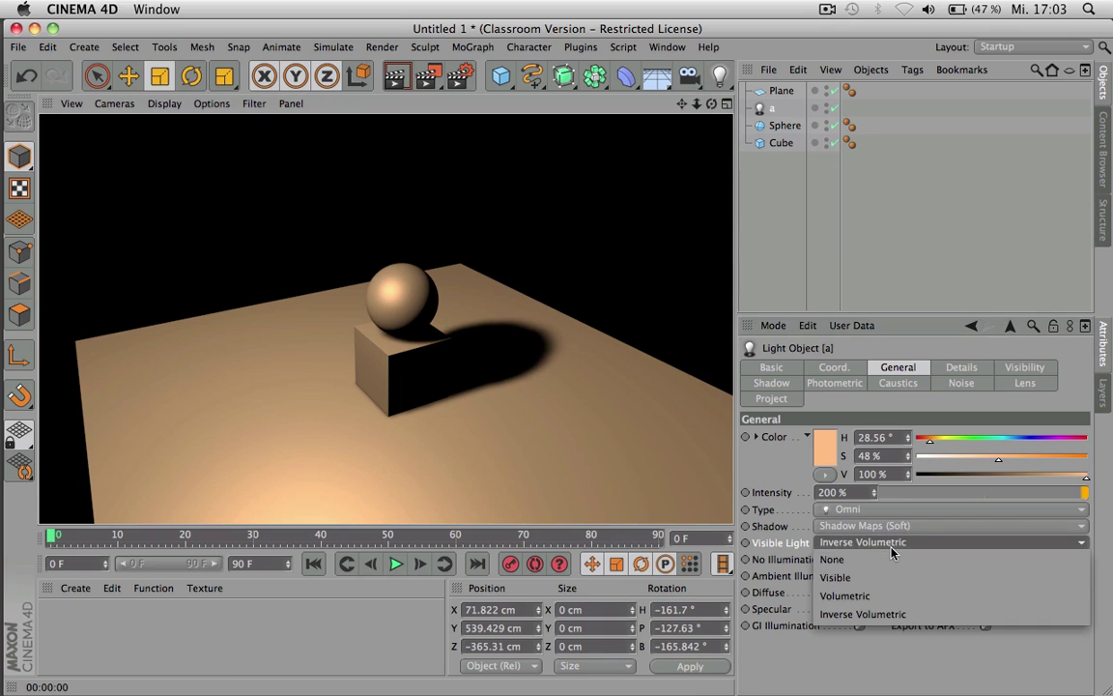
pyautogui.click(833, 560)
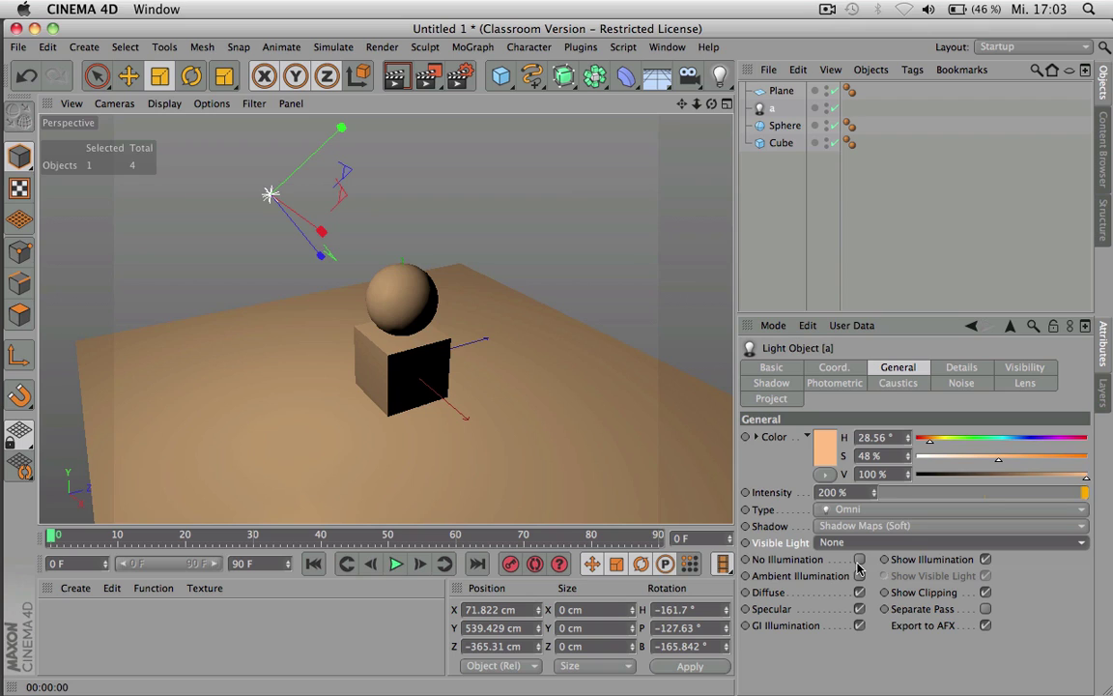
# - Test No Illumination, render with Ambient Illumination enabled, and set the light's Shadow to None
pyautogui.click(859, 559)
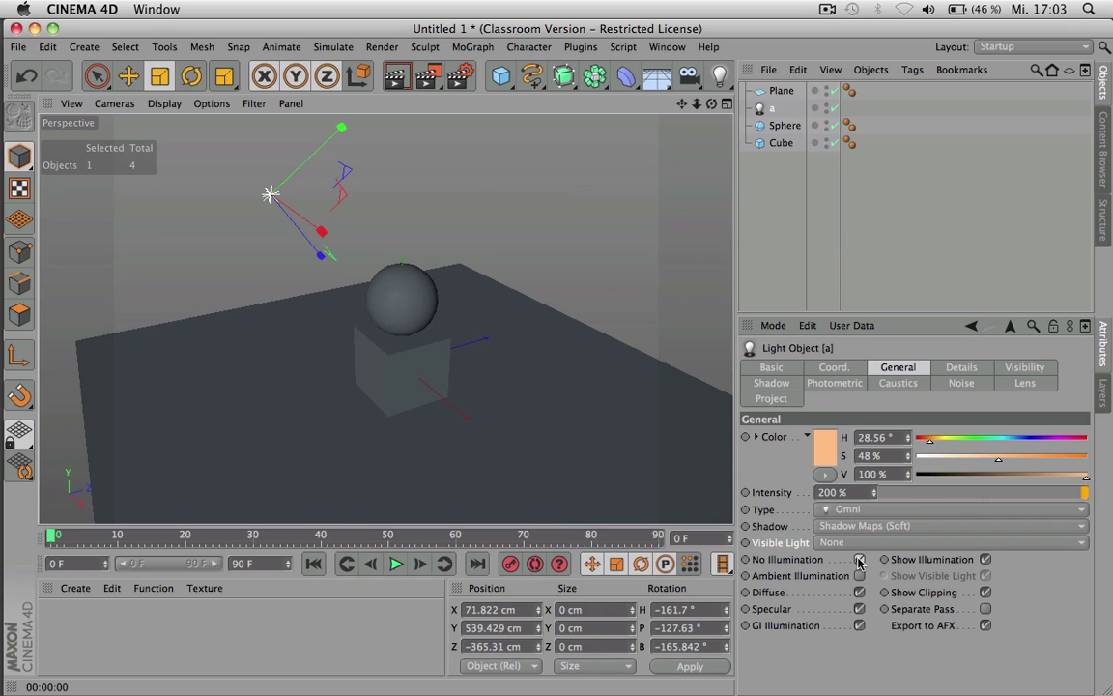
pyautogui.hotkey('ctrl', 'r')
pyautogui.click(859, 560)
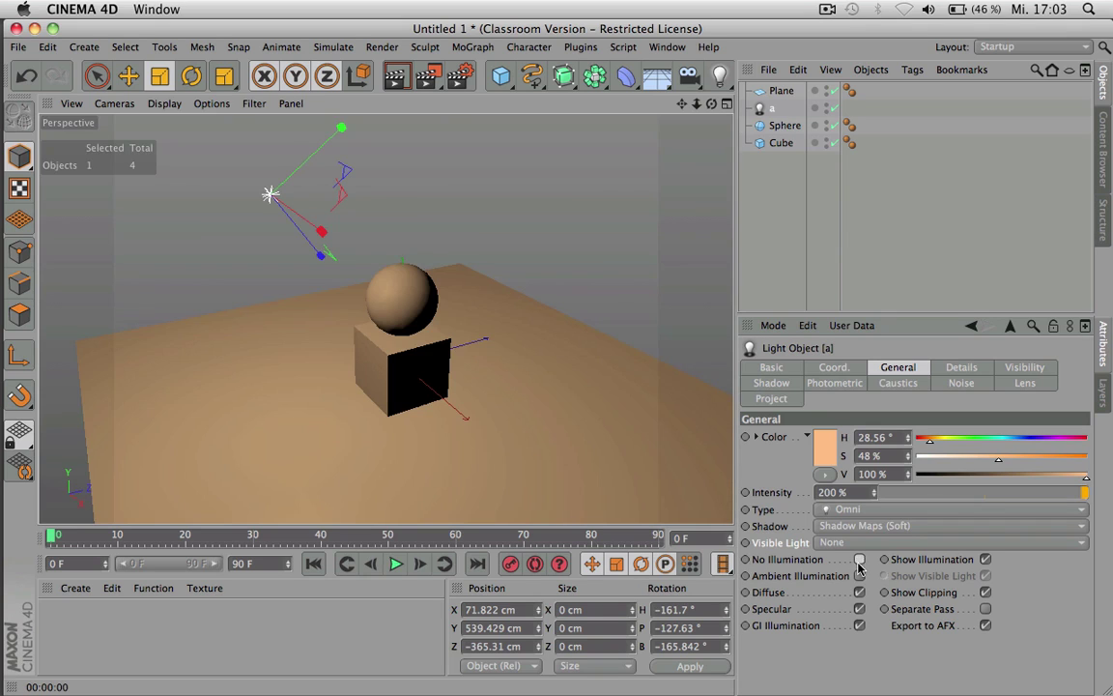
pyautogui.click(859, 575)
pyautogui.hotkey('ctrl', 'r')
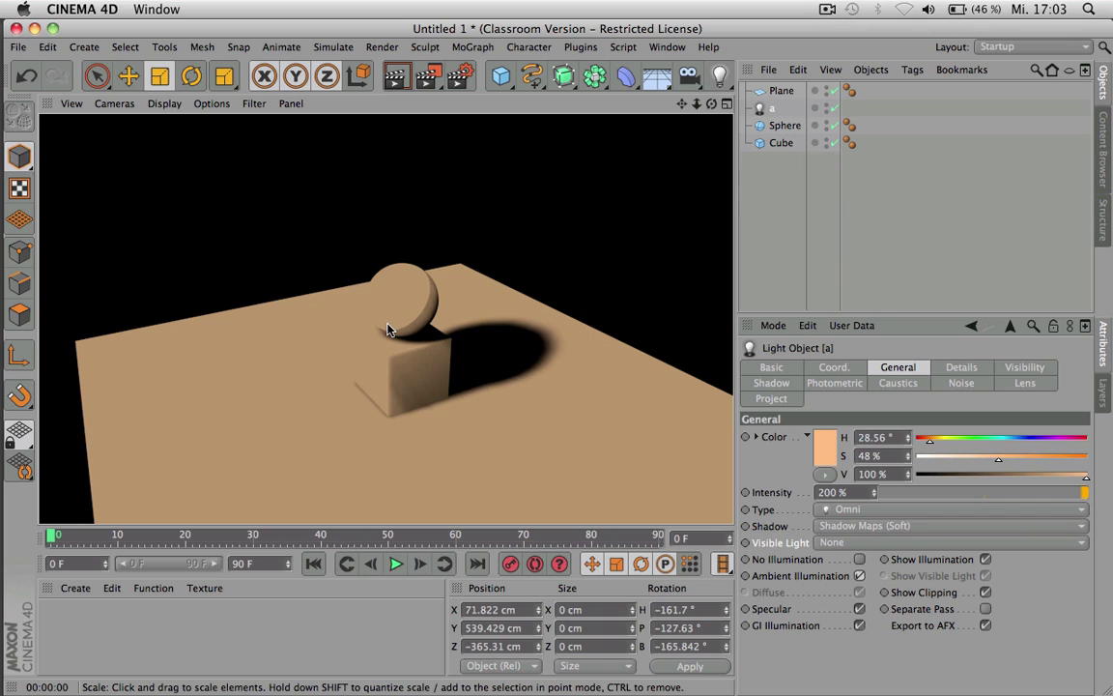
pyautogui.click(879, 525)
pyautogui.click(788, 490)
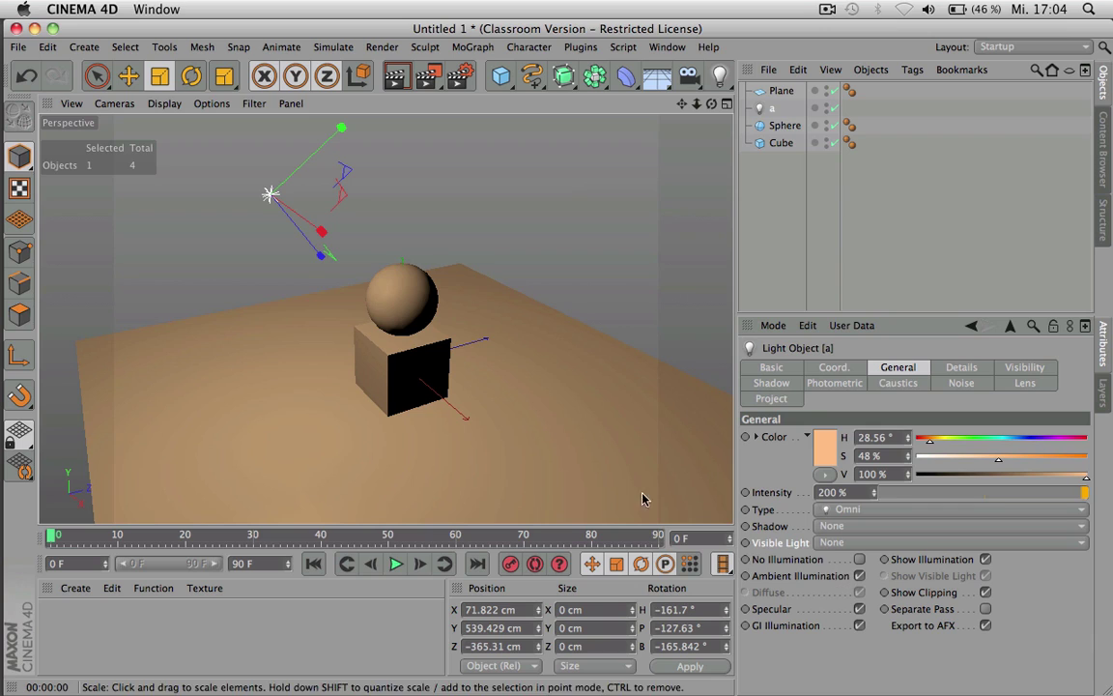
# - Render the shadowless scene from a lower orbit angle, then again with ambient illumination off
pyautogui.hotkey('ctrl', 'r')
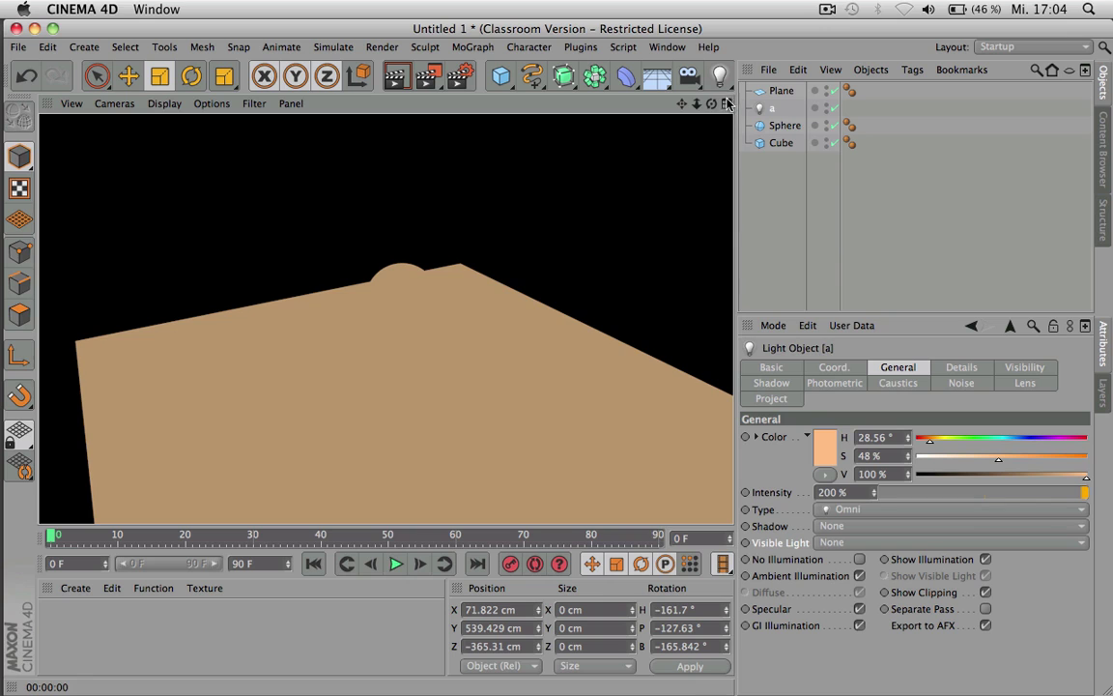
pyautogui.click(385, 318)
pyautogui.keyDown('alt'); pyautogui.moveTo(385, 317); pyautogui.dragTo(552, 241); pyautogui.keyUp('alt')
pyautogui.hotkey('ctrl', 'r')
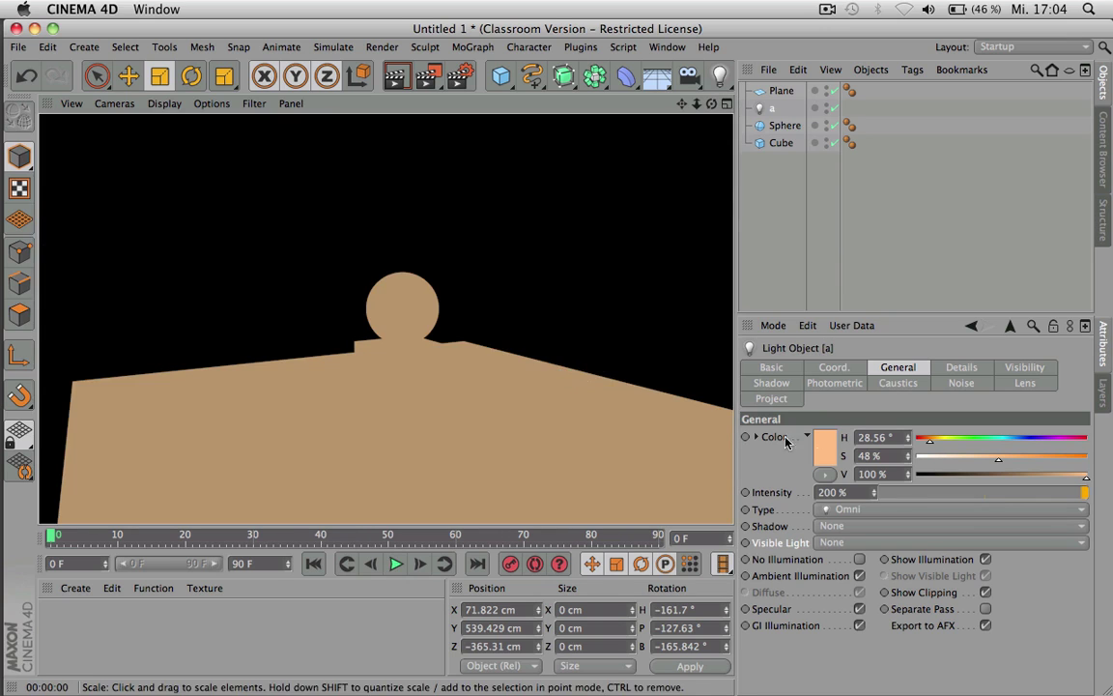
pyautogui.click(859, 576)
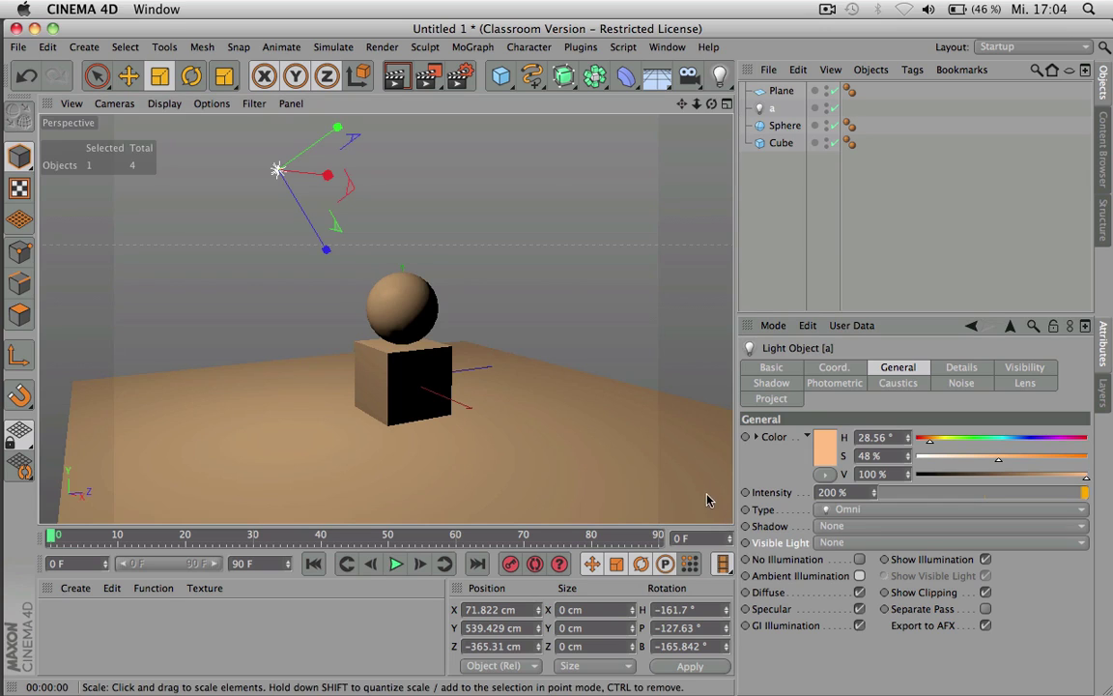
pyautogui.hotkey('ctrl', 'r')
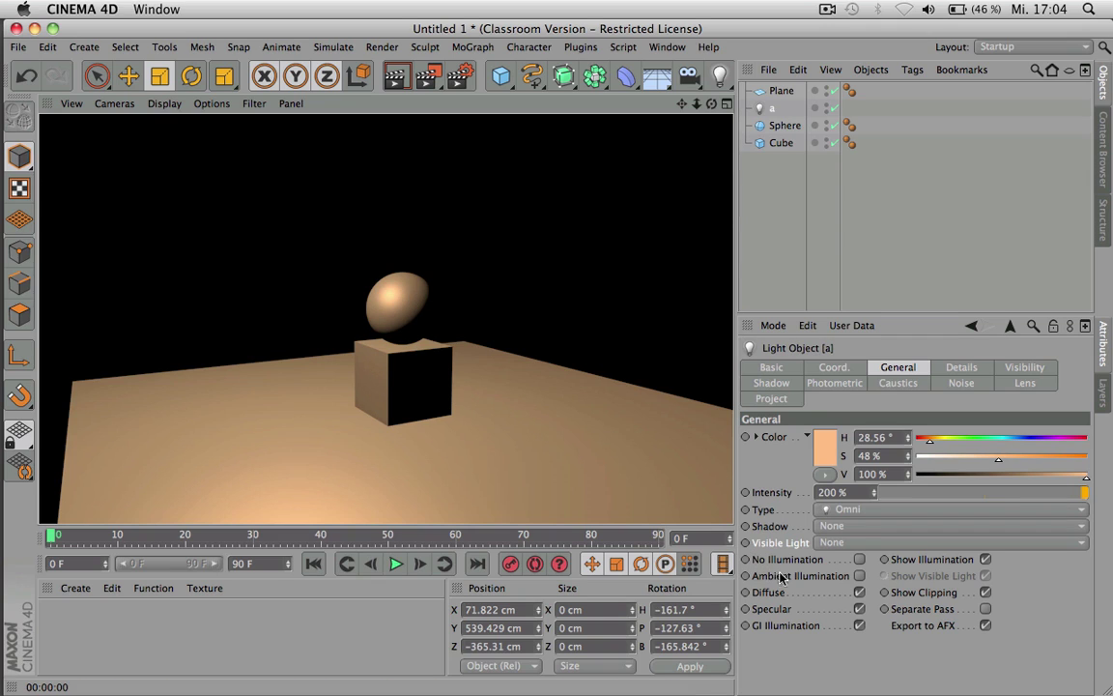
# - Toggle ambient illumination on and off again, and render from the earlier angle
pyautogui.click(858, 576)
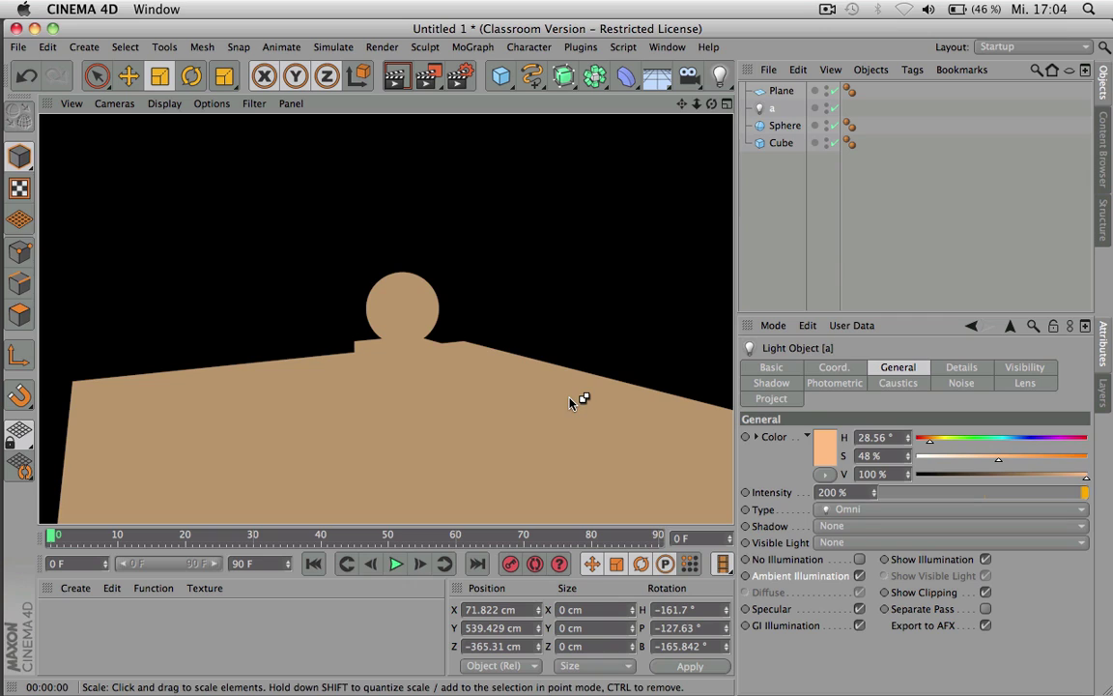
pyautogui.click(859, 576)
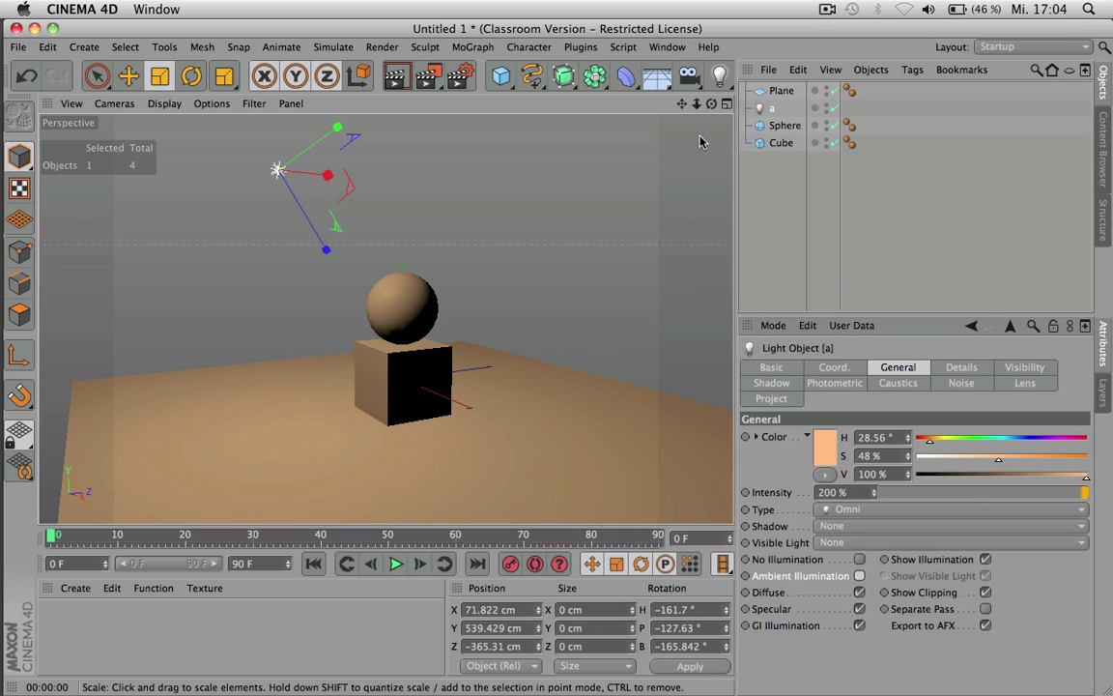
pyautogui.keyDown('alt'); pyautogui.moveTo(700, 142); pyautogui.dragTo(676, 170); pyautogui.keyUp('alt')
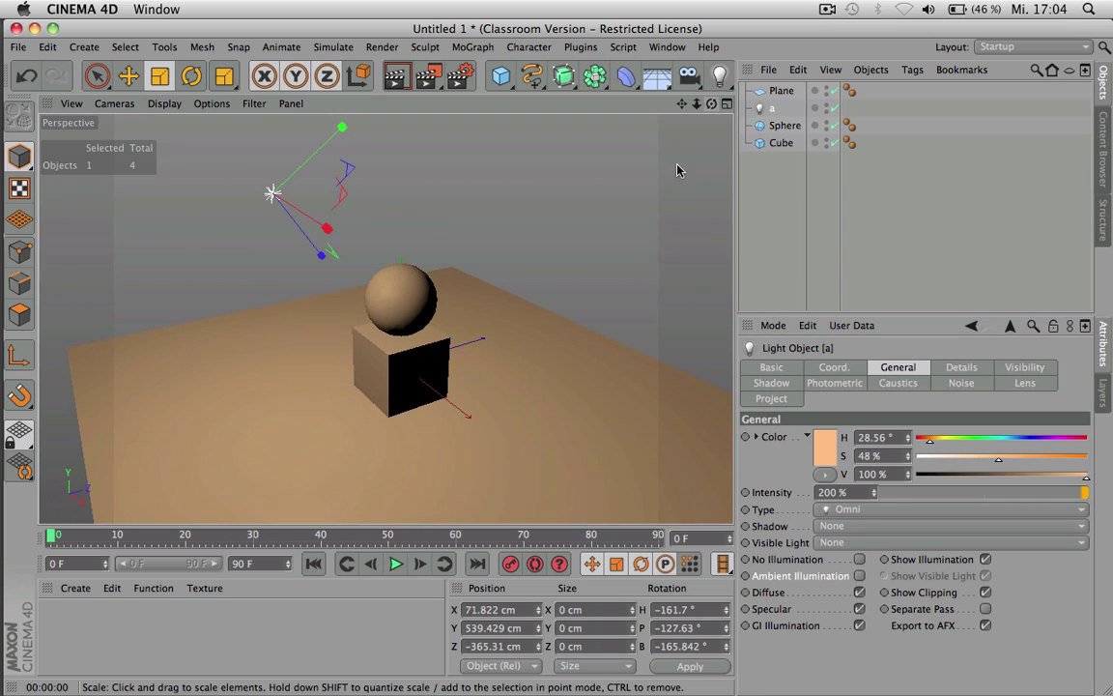
pyautogui.press('super+r')
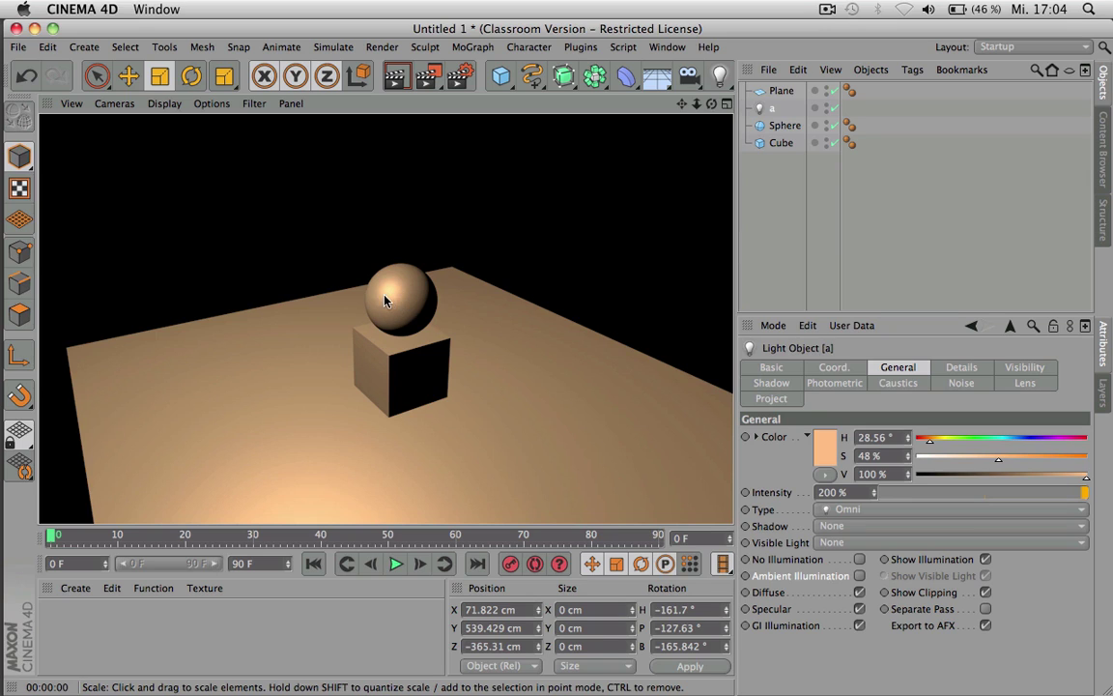
pyautogui.click(858, 609)
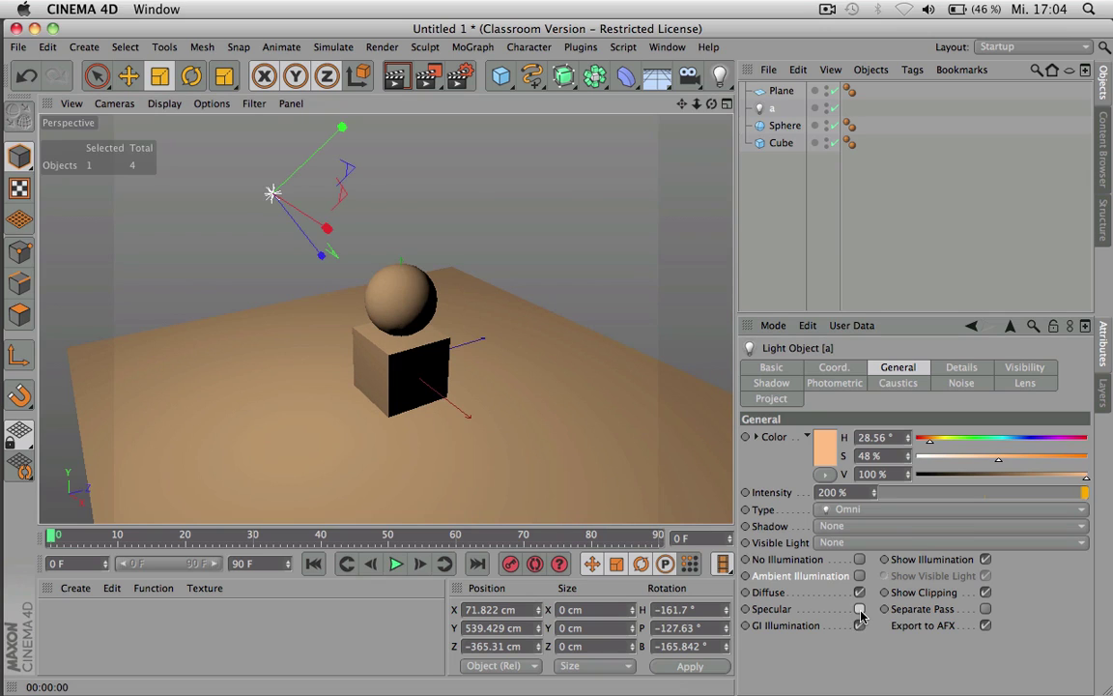
pyautogui.press('super+r')
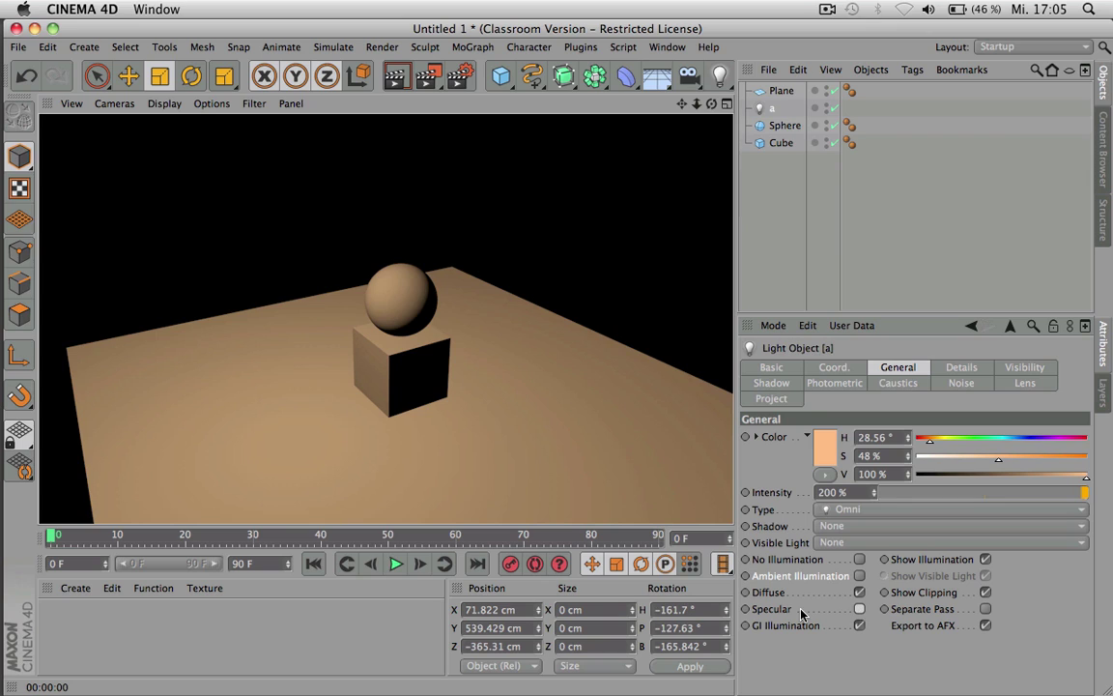
pyautogui.click(858, 609)
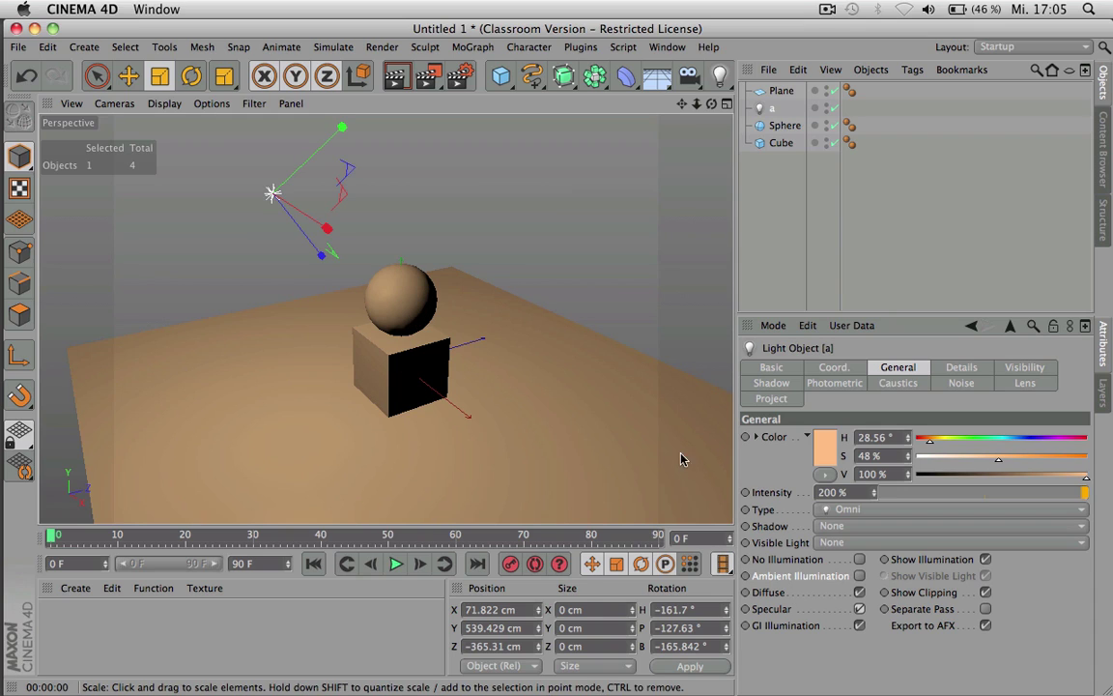
pyautogui.click(860, 592)
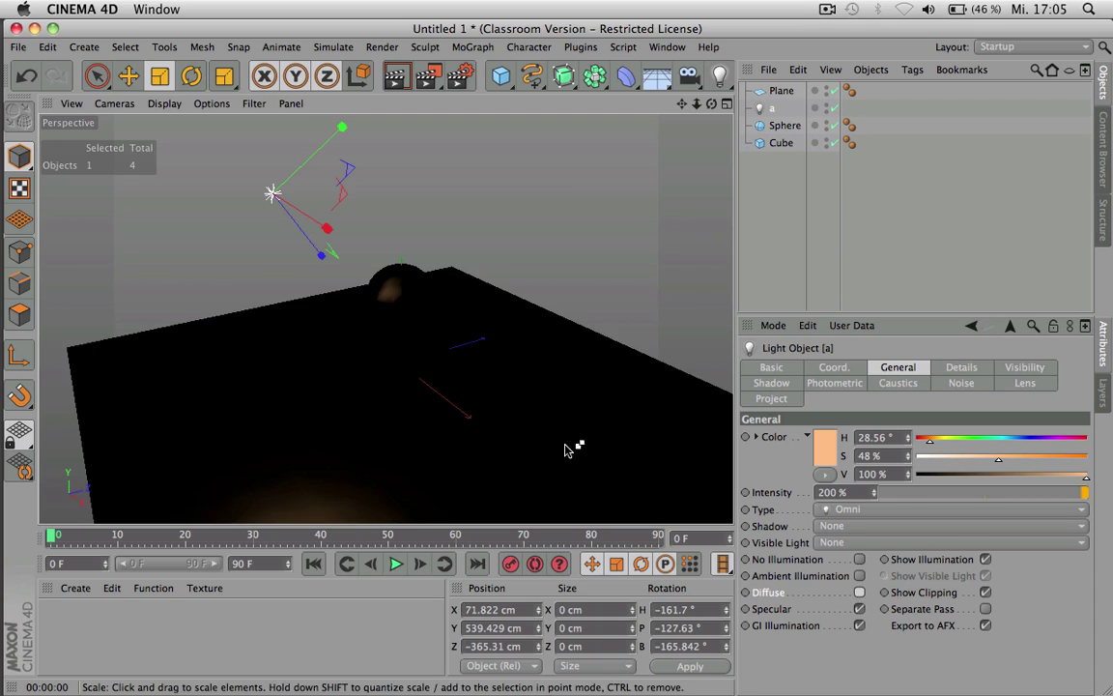
pyautogui.press('super+r')
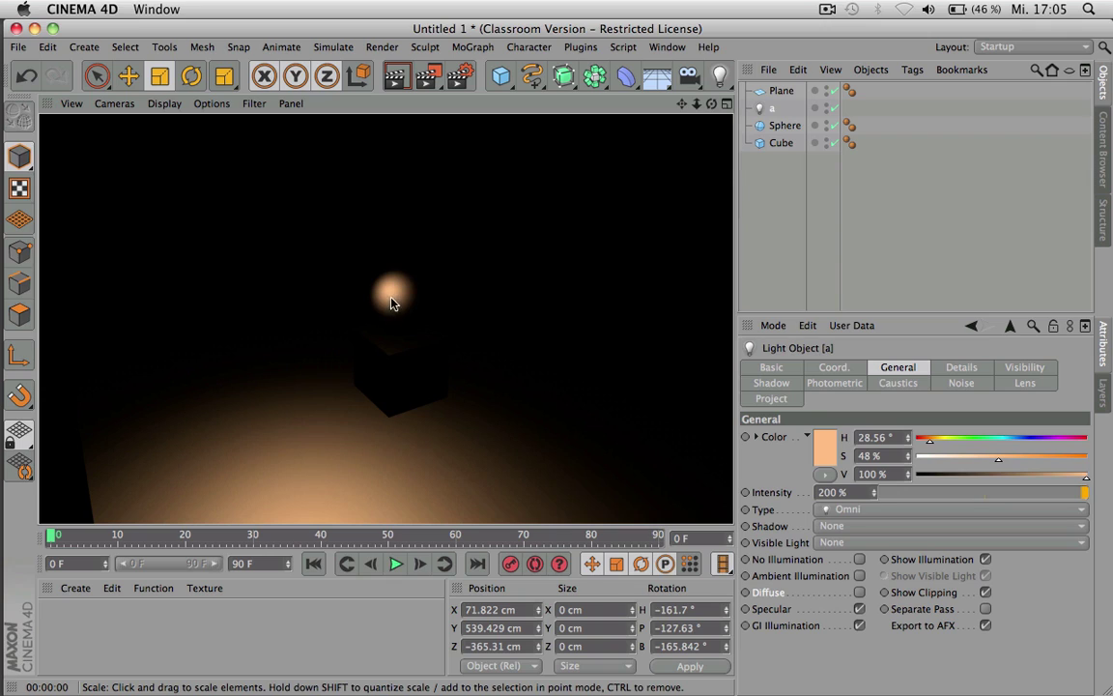
pyautogui.click(859, 593)
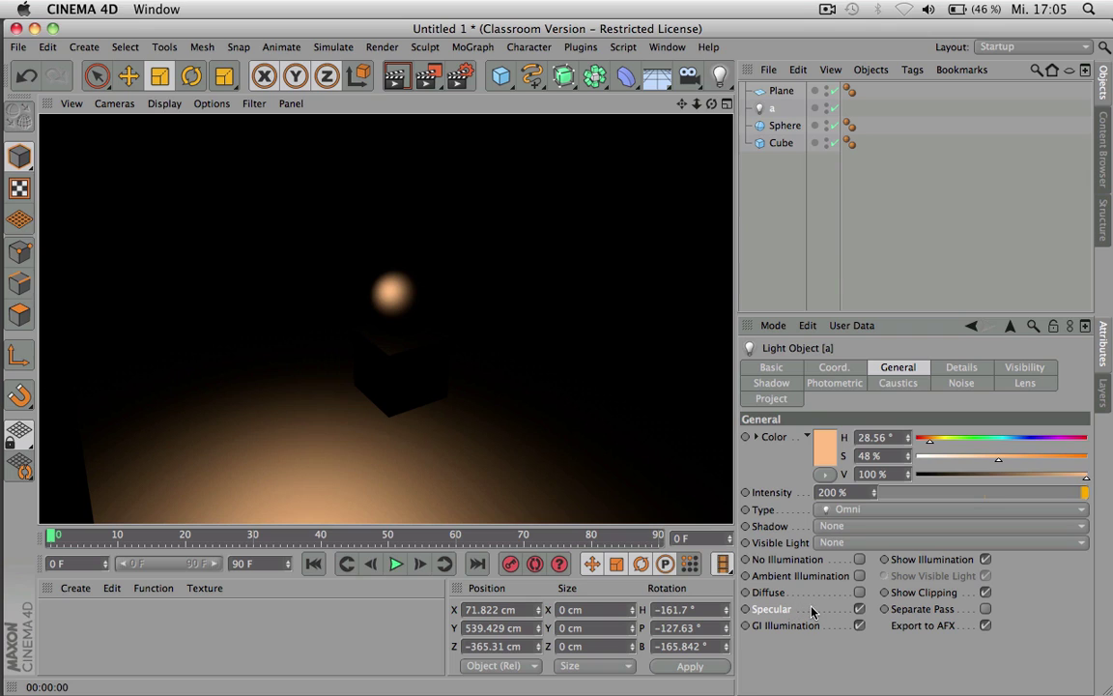
pyautogui.click(859, 592)
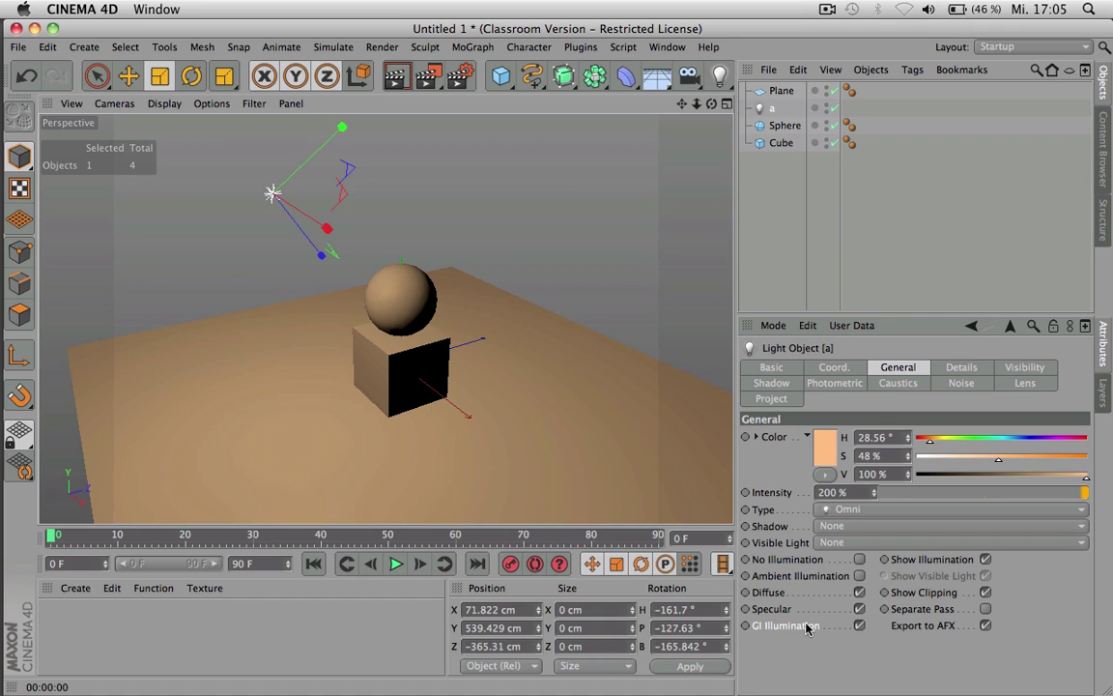
pyautogui.click(984, 559)
pyautogui.press('super+r')
pyautogui.click(985, 559)
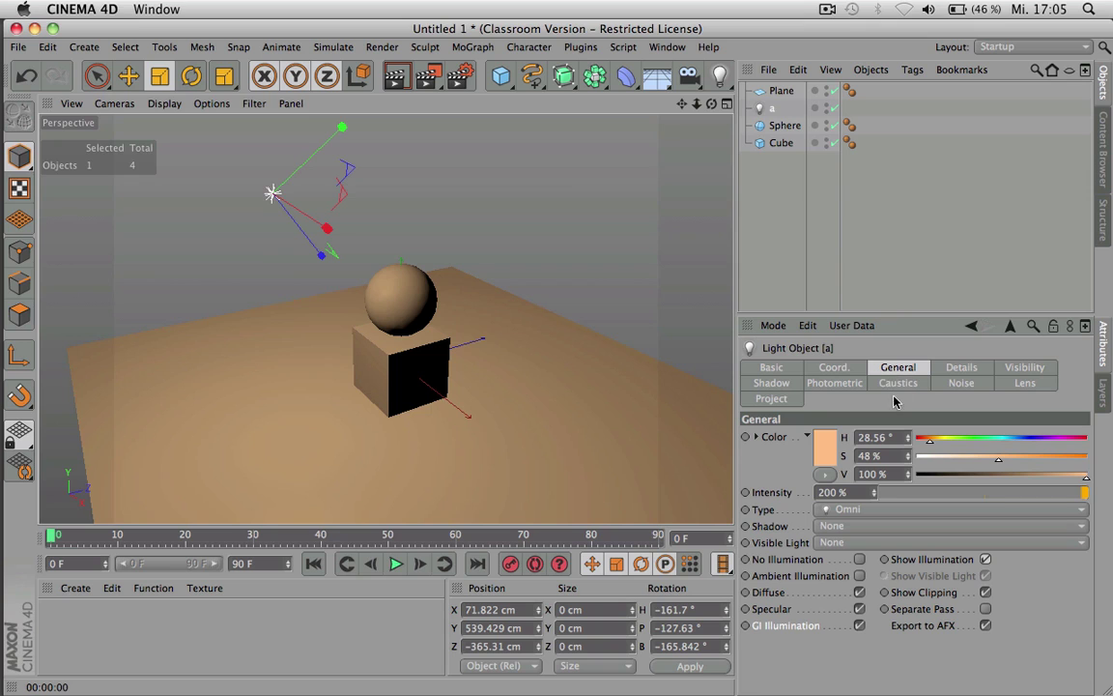
# - Try light a as a Spot, then Infinite, then Area light type
pyautogui.click(847, 511)
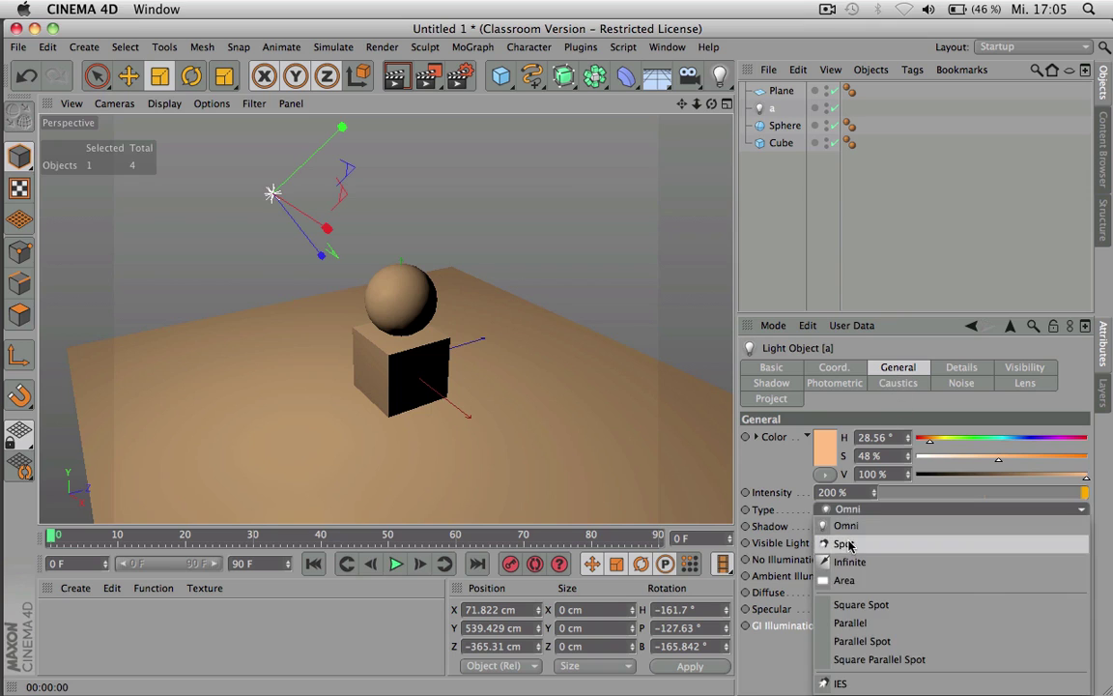
pyautogui.click(843, 543)
pyautogui.click(856, 515)
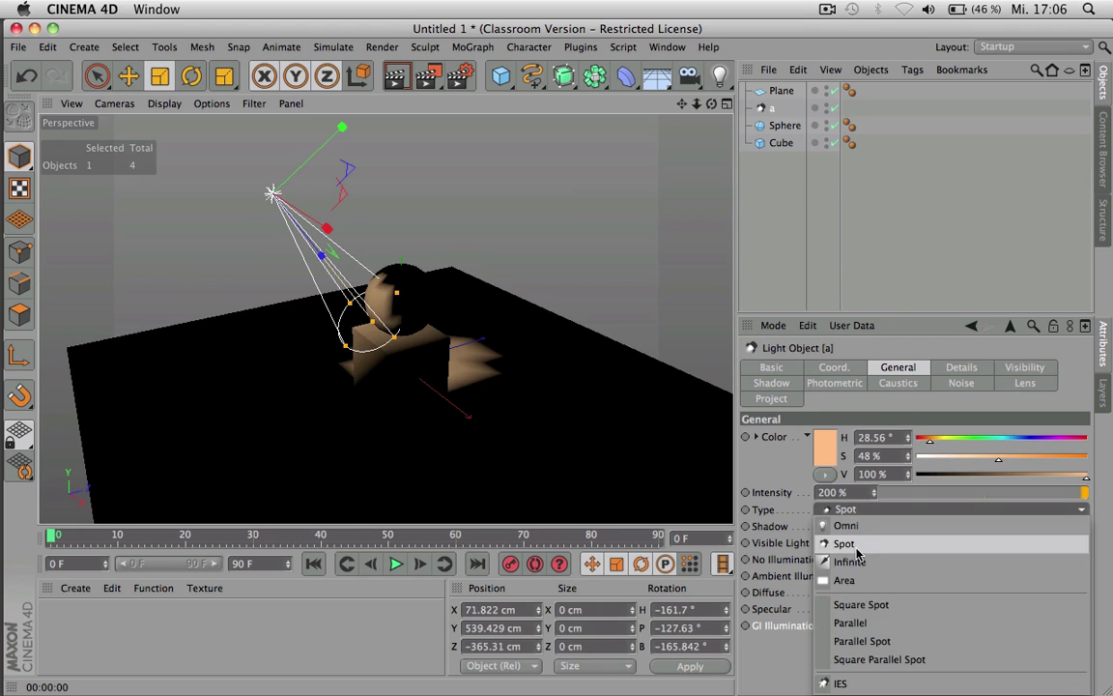
pyautogui.click(850, 527)
pyautogui.click(856, 512)
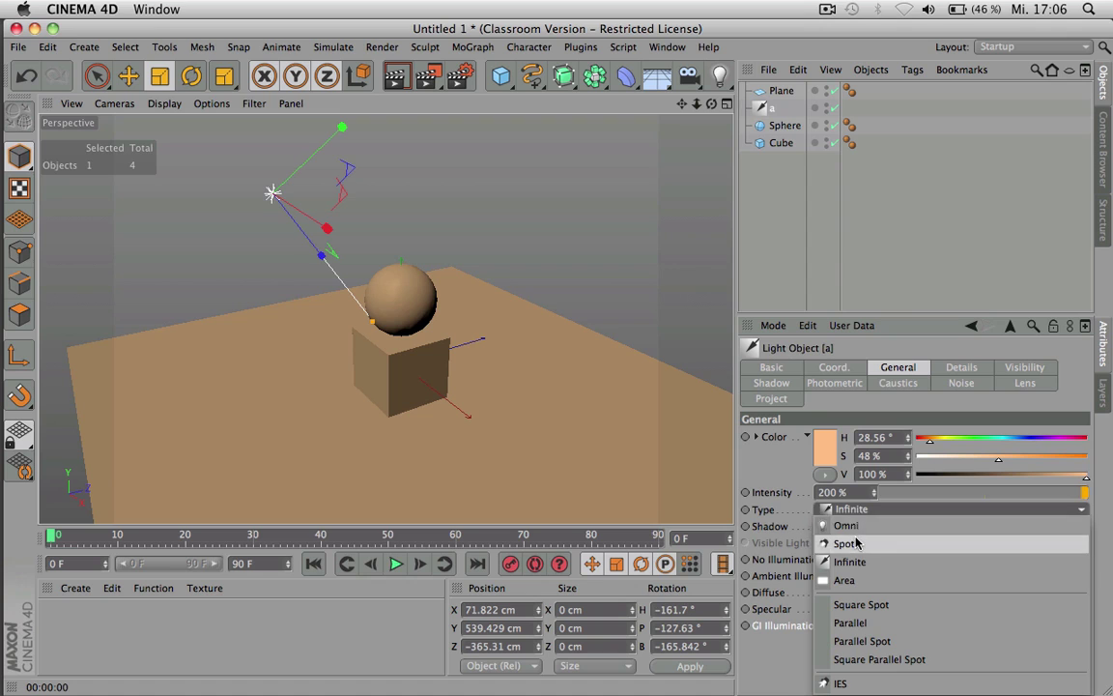
pyautogui.click(843, 543)
pyautogui.click(863, 513)
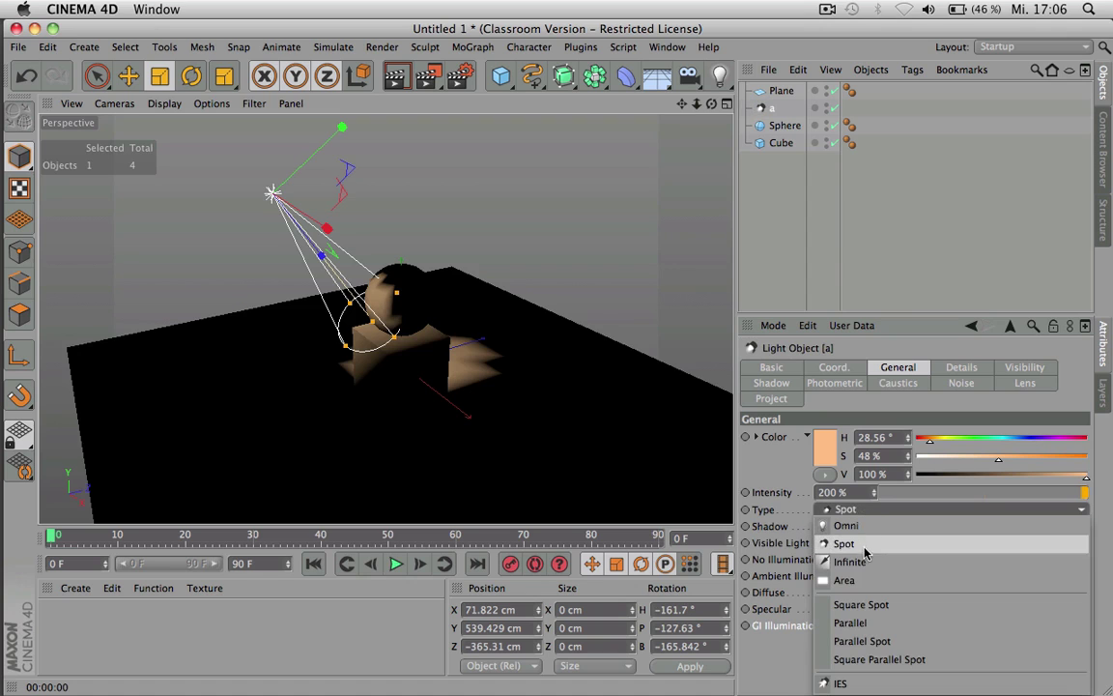
pyautogui.click(853, 527)
pyautogui.click(862, 511)
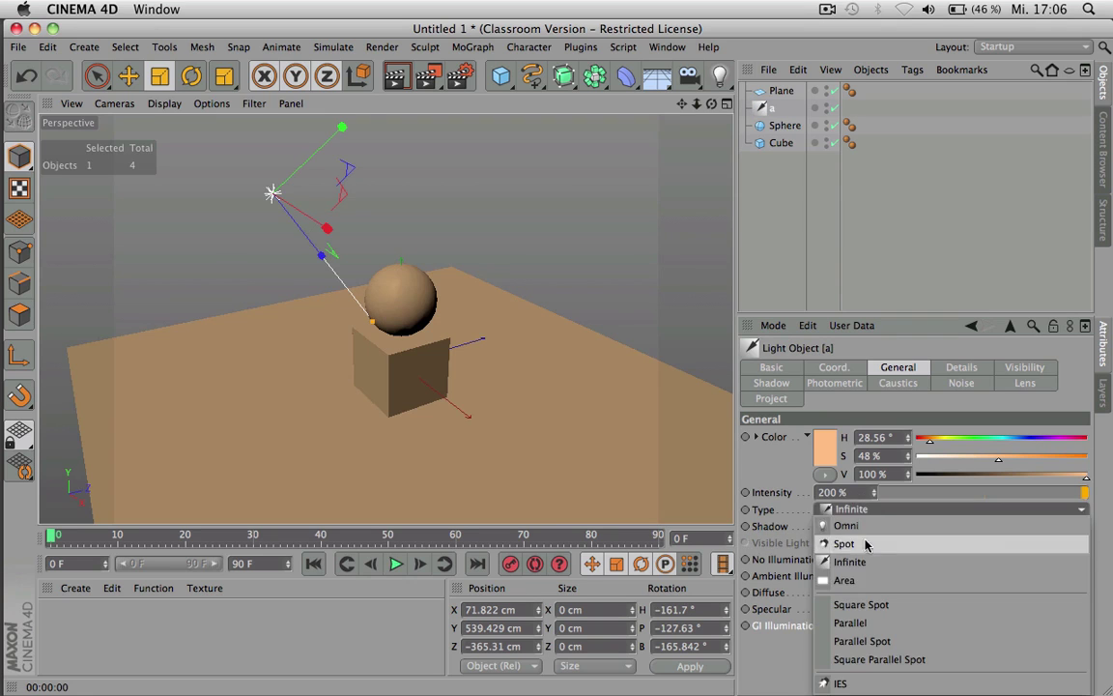
pyautogui.click(887, 581)
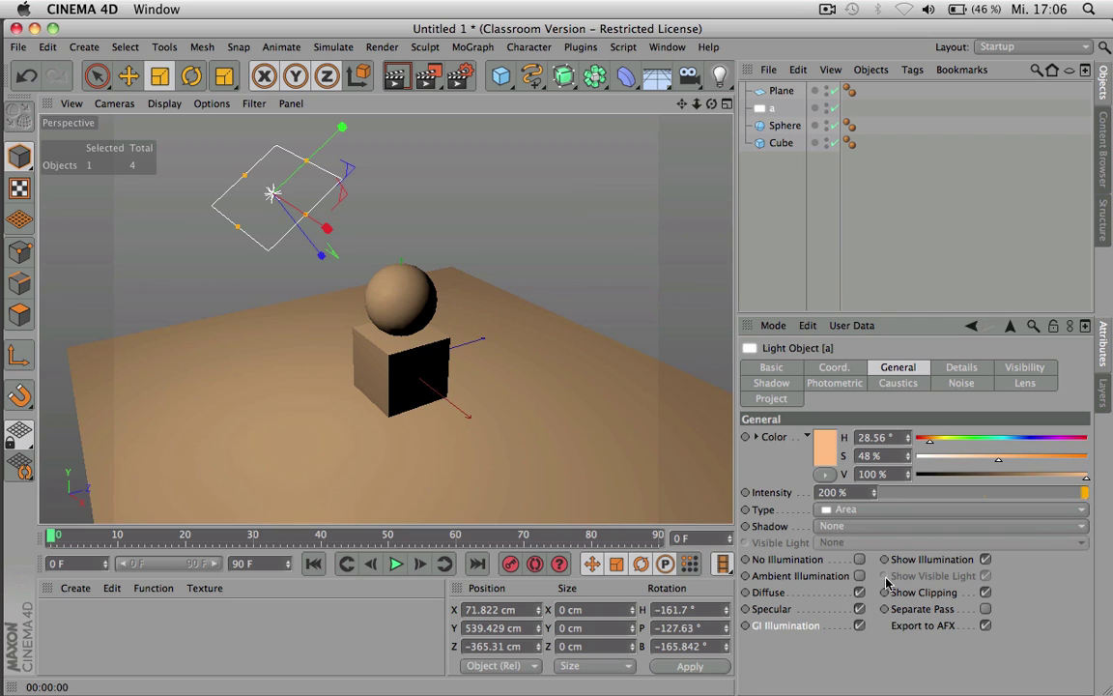
# - Check the area light's details, then set light a back to Omni
pyautogui.click(949, 377)
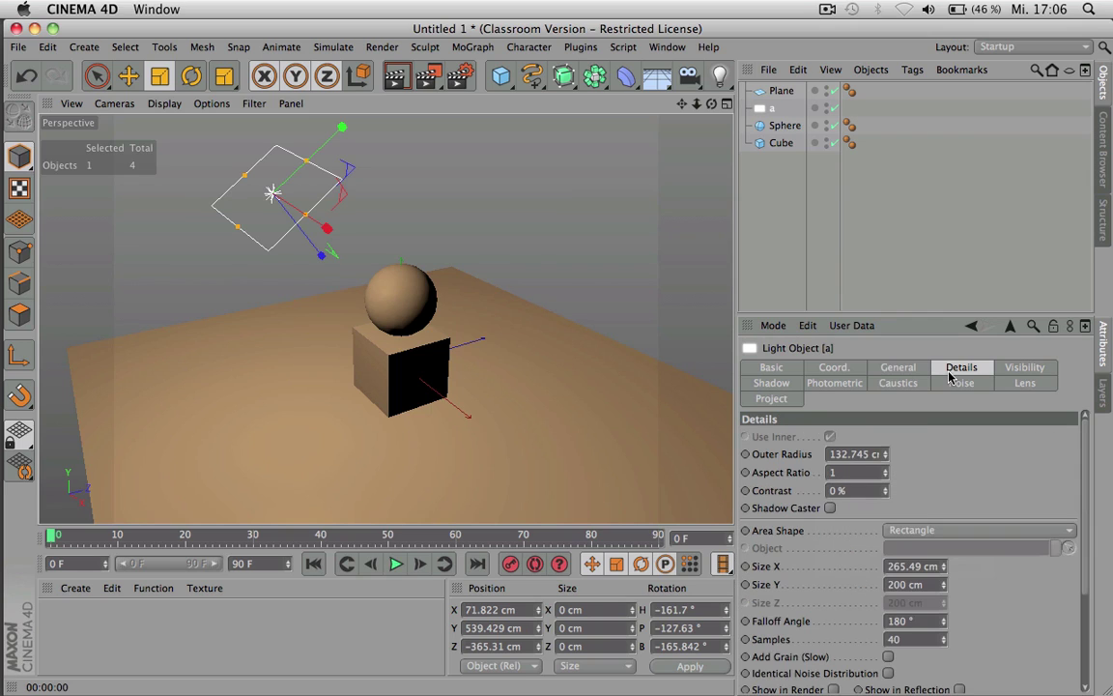
pyautogui.click(895, 368)
pyautogui.click(878, 512)
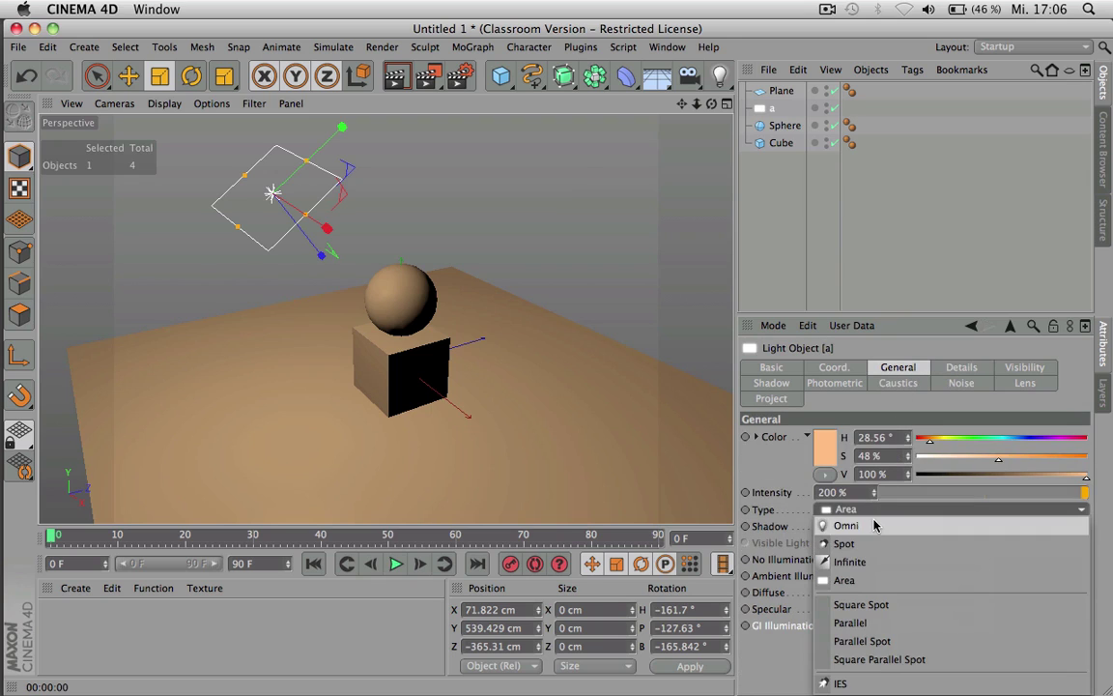
pyautogui.click(874, 525)
# - Enlarge the light's detail panel and preview renders with contrast set to -25%
pyautogui.click(972, 368)
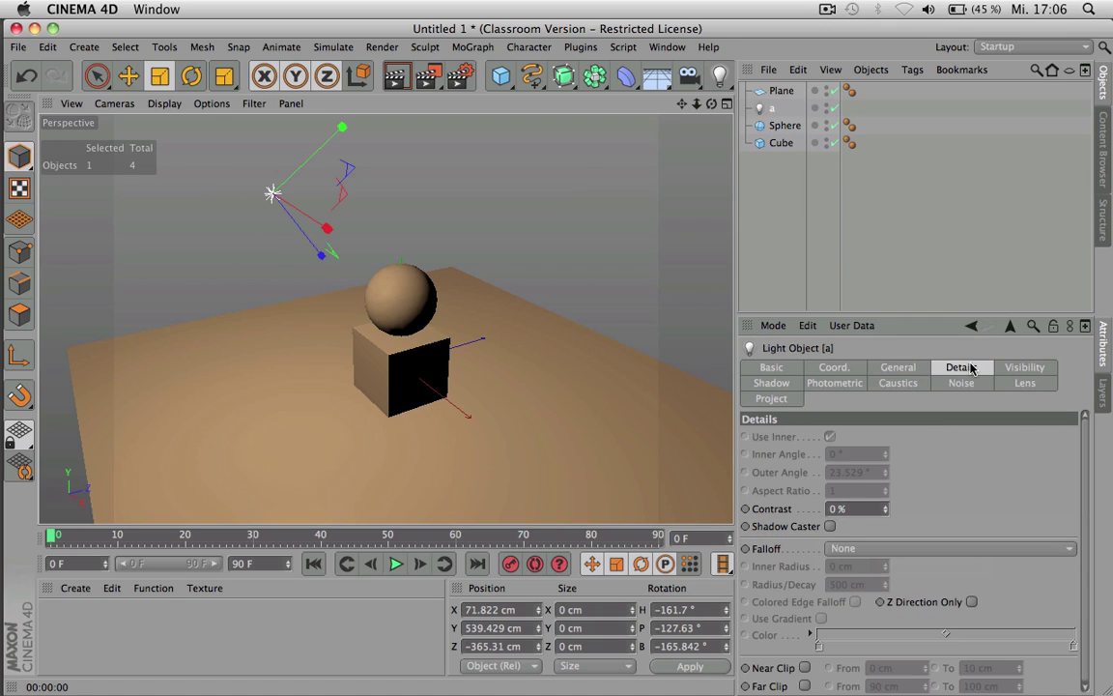
pyautogui.moveTo(945, 322); pyautogui.dragTo(945, 240)
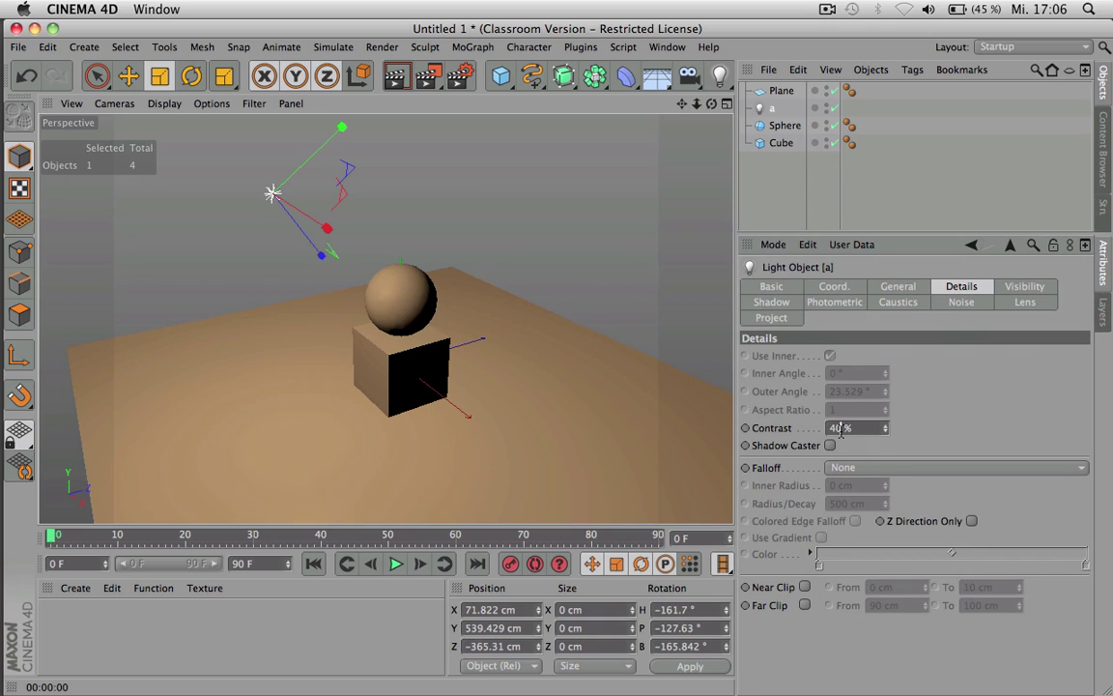
pyautogui.hotkey('ctrl', 'r')
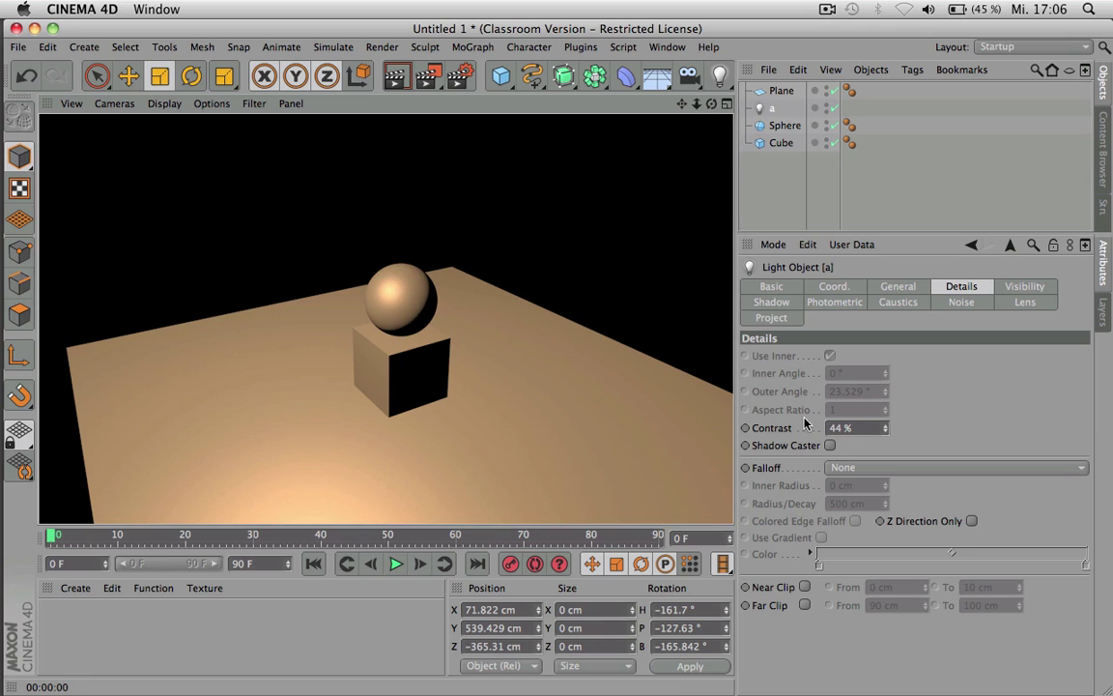
pyautogui.click(861, 431)
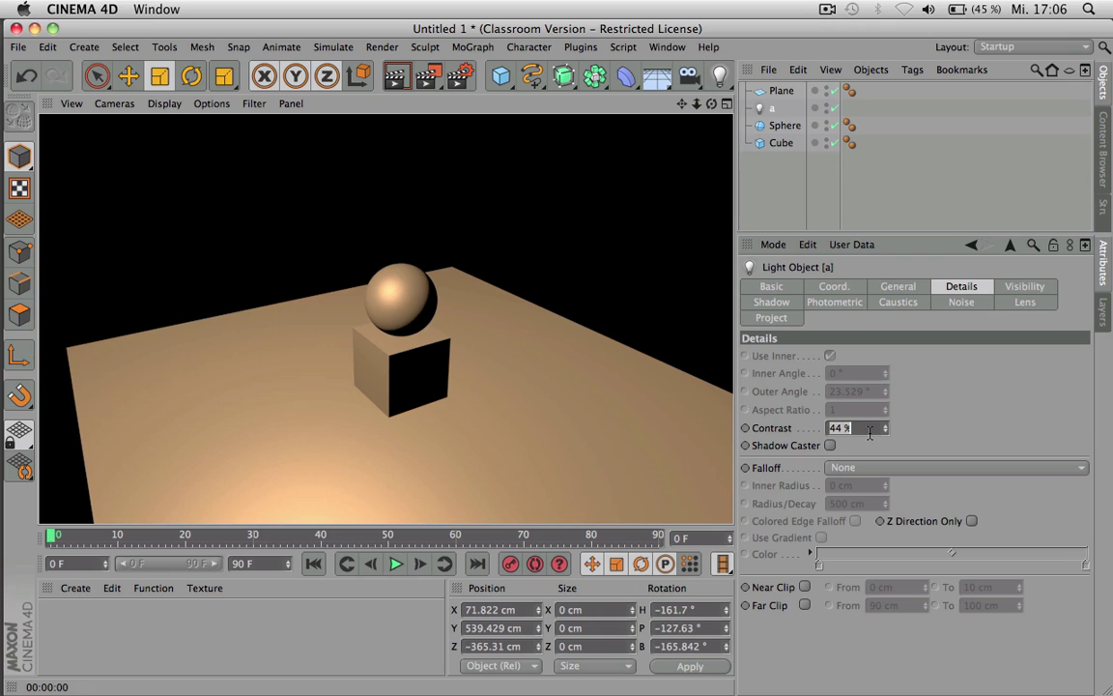
pyautogui.write('-25')
pyautogui.press('Return')
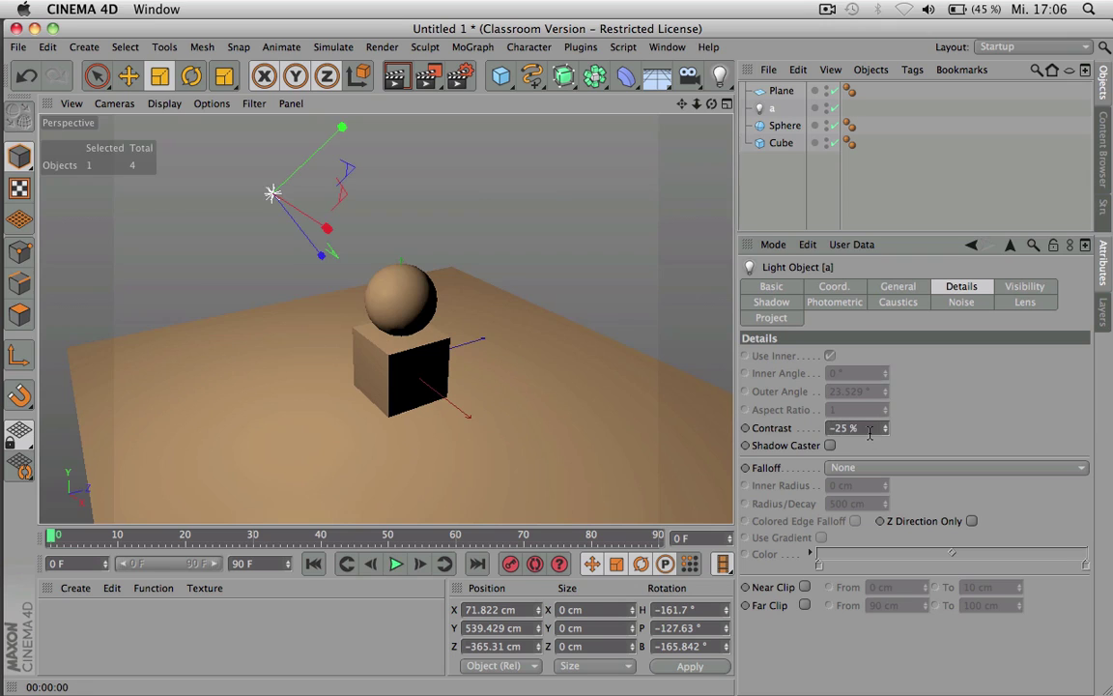
pyautogui.hotkey('ctrl', 'r')
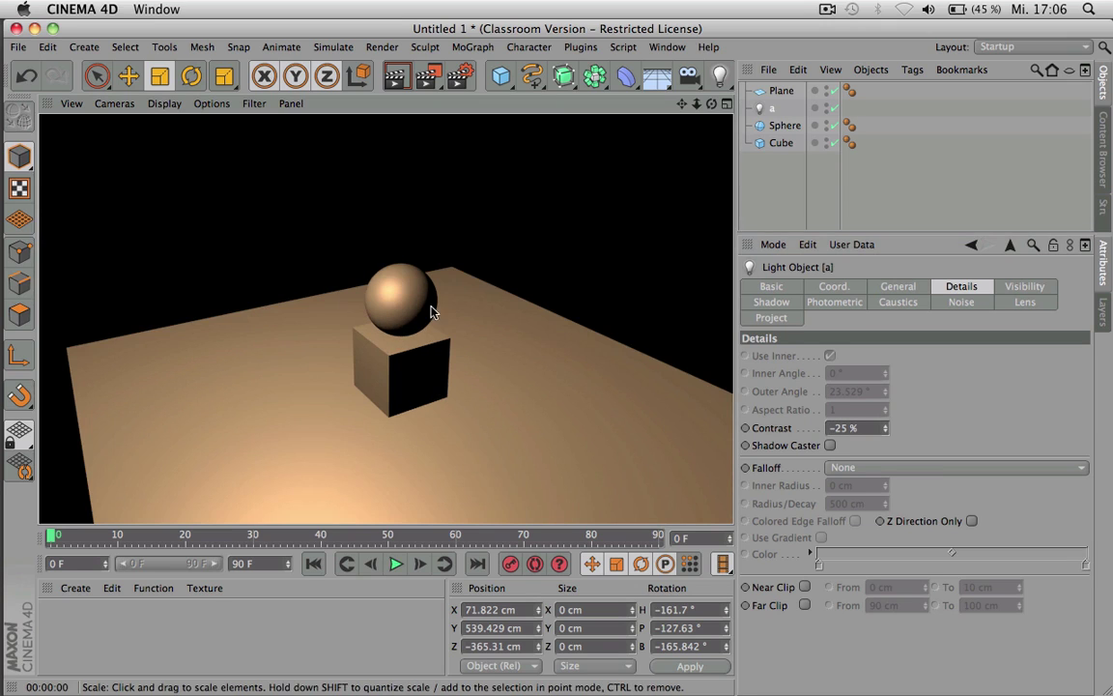
# - Set light a's contrast back to 0%
pyautogui.doubleClick(857, 428)
pyautogui.write('0')
pyautogui.press('Return')
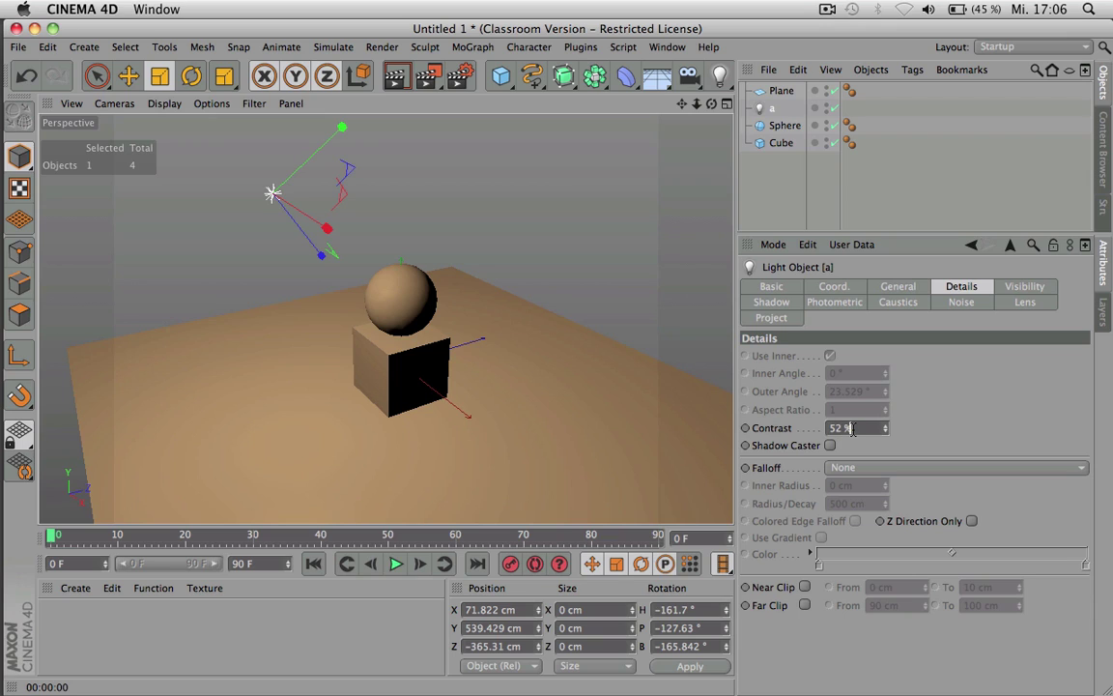
pyautogui.doubleClick(853, 428)
pyautogui.doubleClick(852, 428)
pyautogui.write('0')
pyautogui.press('Return')
# - Make light a a shadow caster and add a new Light moved up and right
pyautogui.click(830, 445)
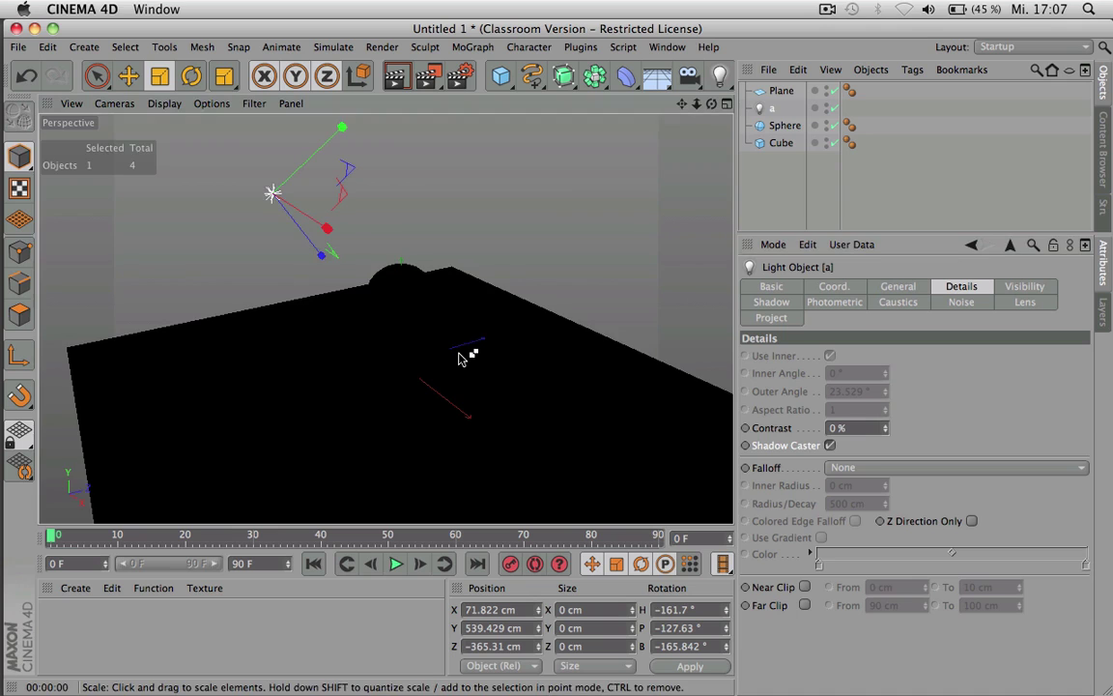
pyautogui.moveTo(460, 356)
pyautogui.mouseDown()
pyautogui.moveTo(415, 304)
pyautogui.moveTo(465, 379)
pyautogui.moveTo(483, 299)
pyautogui.mouseUp()
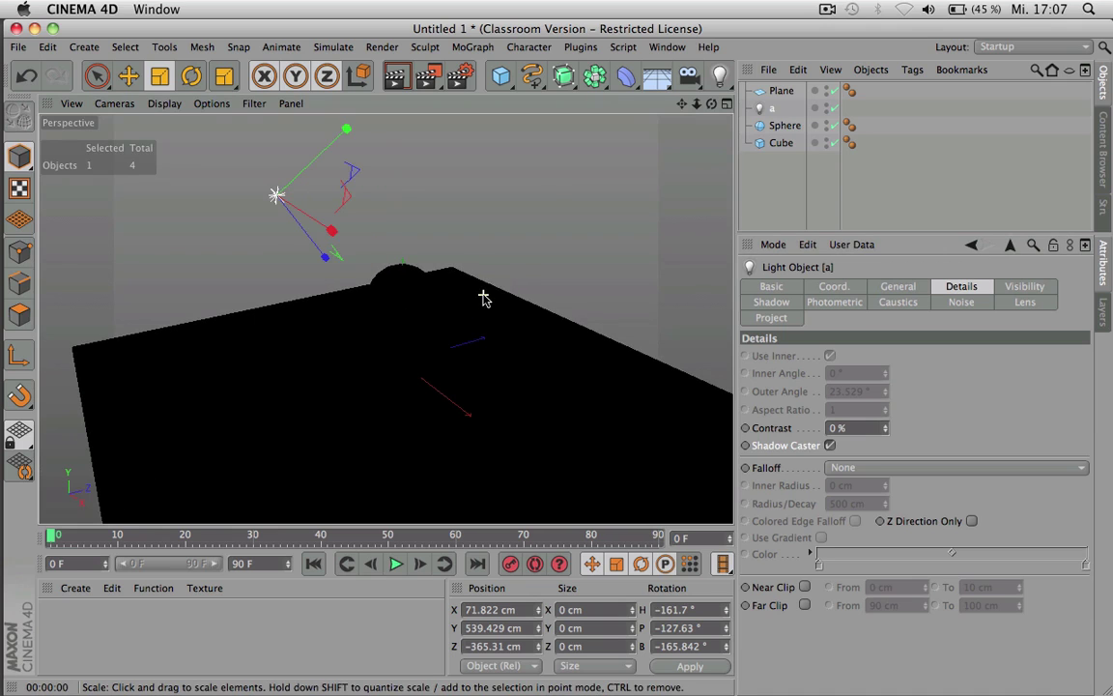
pyautogui.click(719, 77)
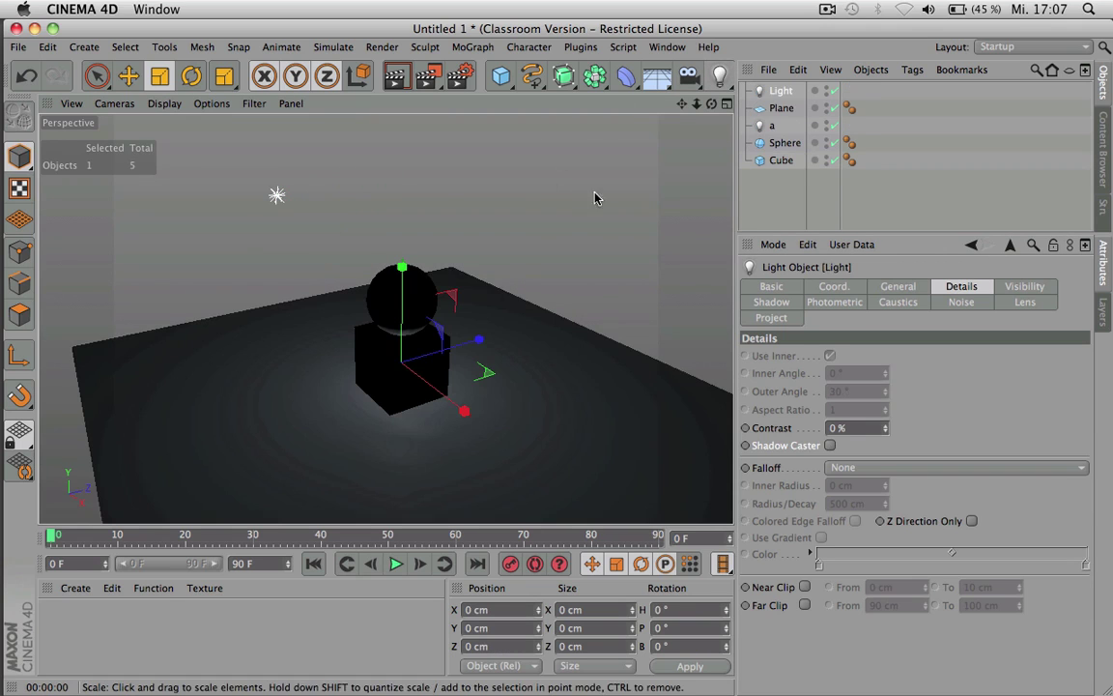
pyautogui.press('e')
pyautogui.moveTo(445, 292); pyautogui.dragTo(601, 101)
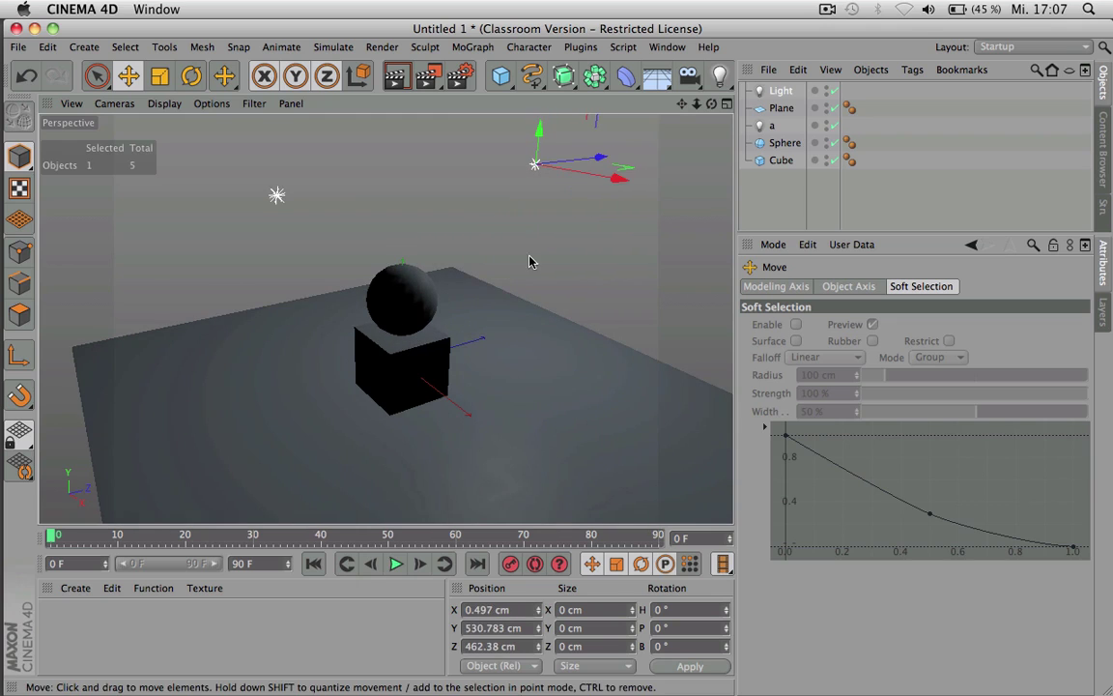
# - Rename light a to 'caster' and render a preview
pyautogui.doubleClick(781, 90)
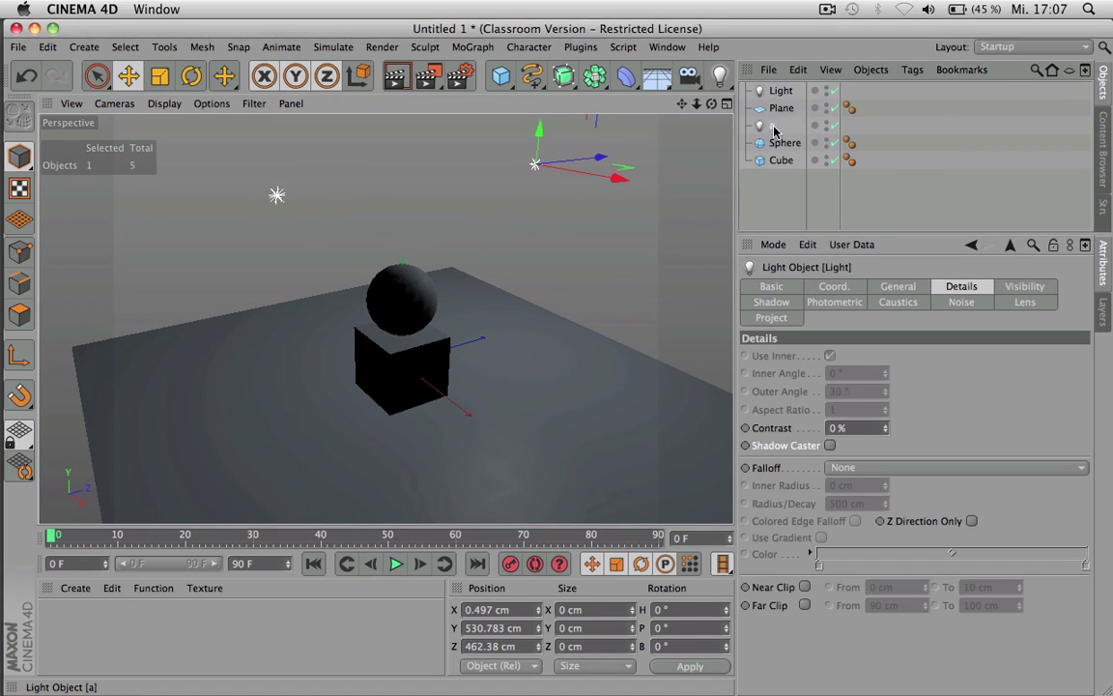
pyautogui.doubleClick(781, 125)
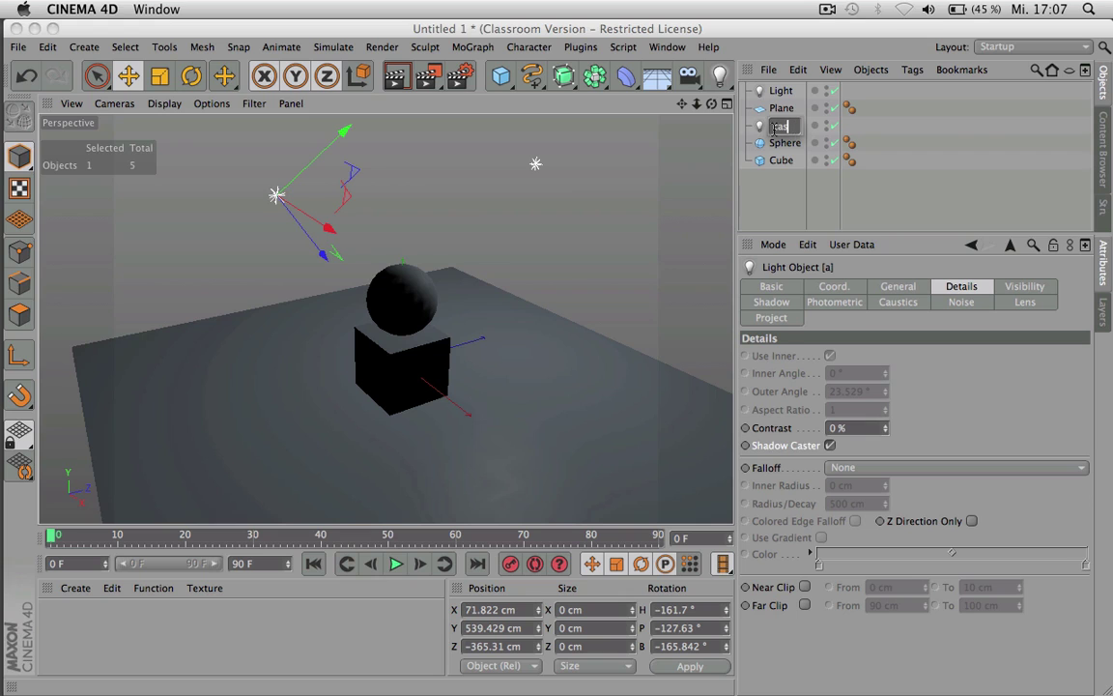
pyautogui.write('caster')
pyautogui.press('Return')
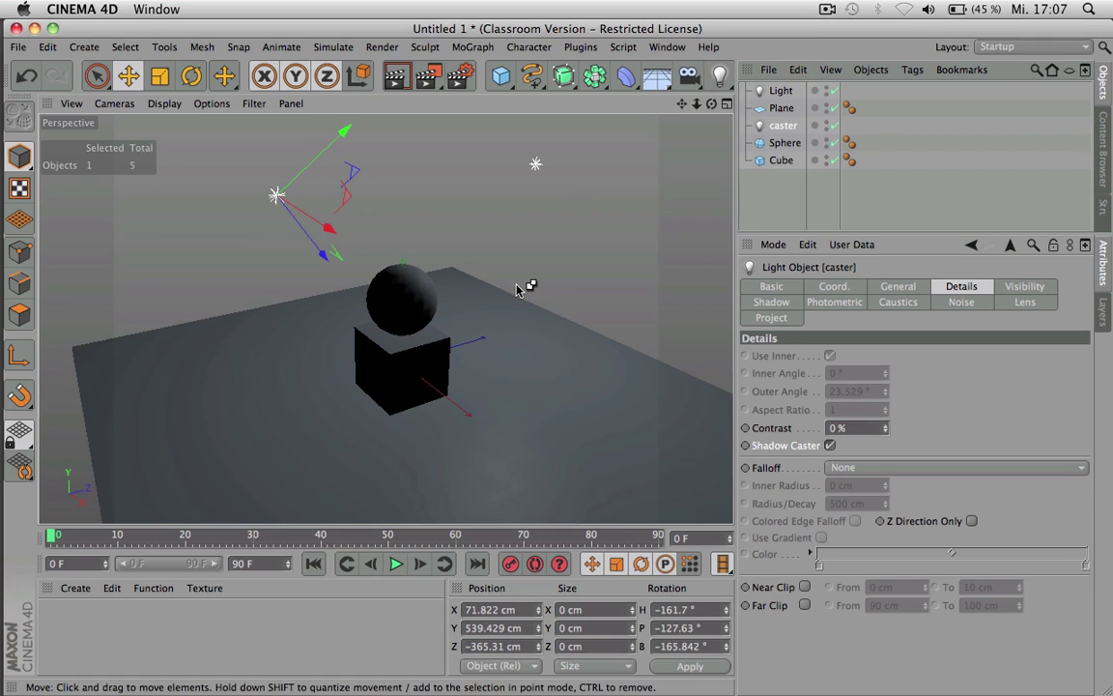
pyautogui.press('super+r')
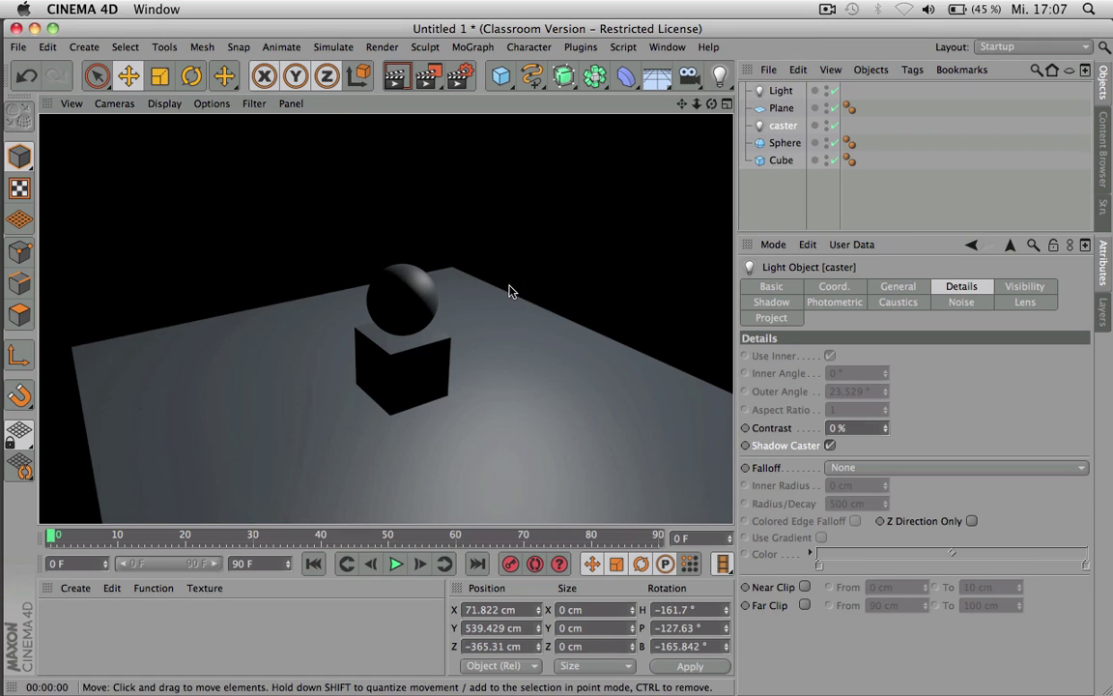
# - Give caster Shadow Maps (Soft) shadows, render, and move it above Plane in the list
pyautogui.click(778, 127)
pyautogui.click(889, 287)
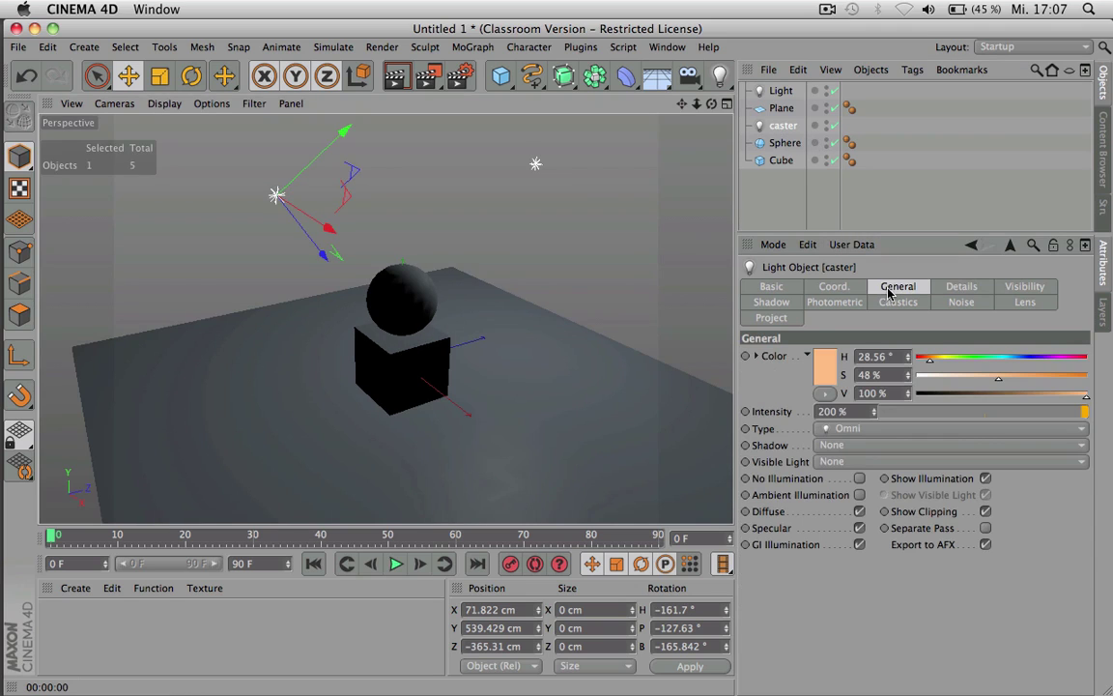
pyautogui.click(852, 445)
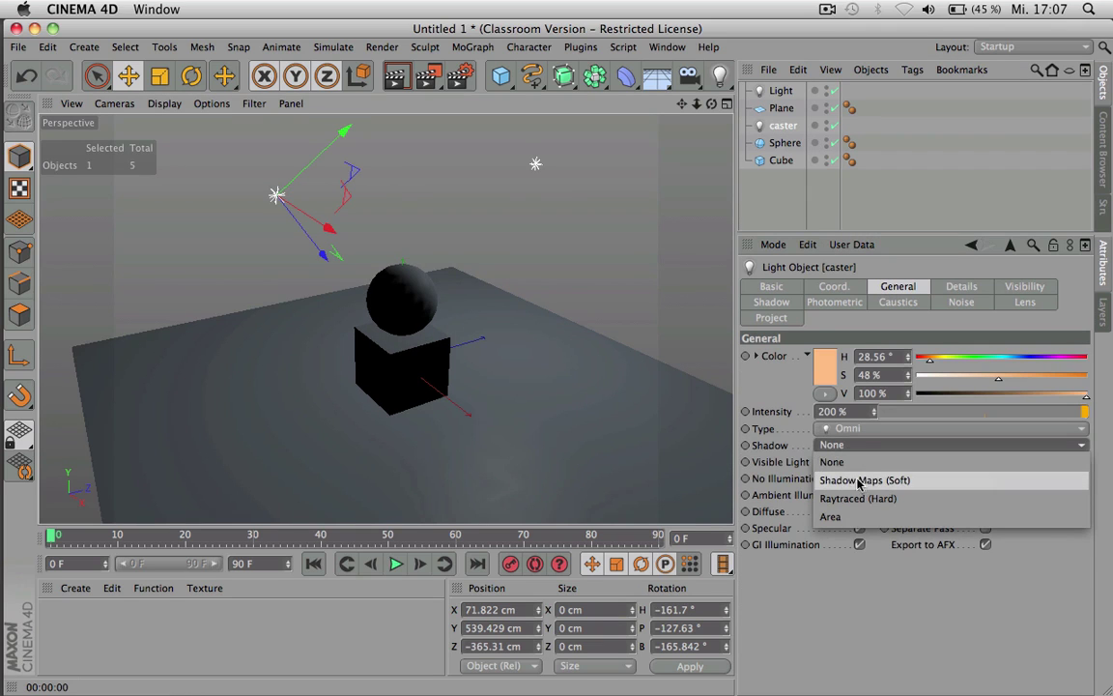
pyautogui.click(868, 480)
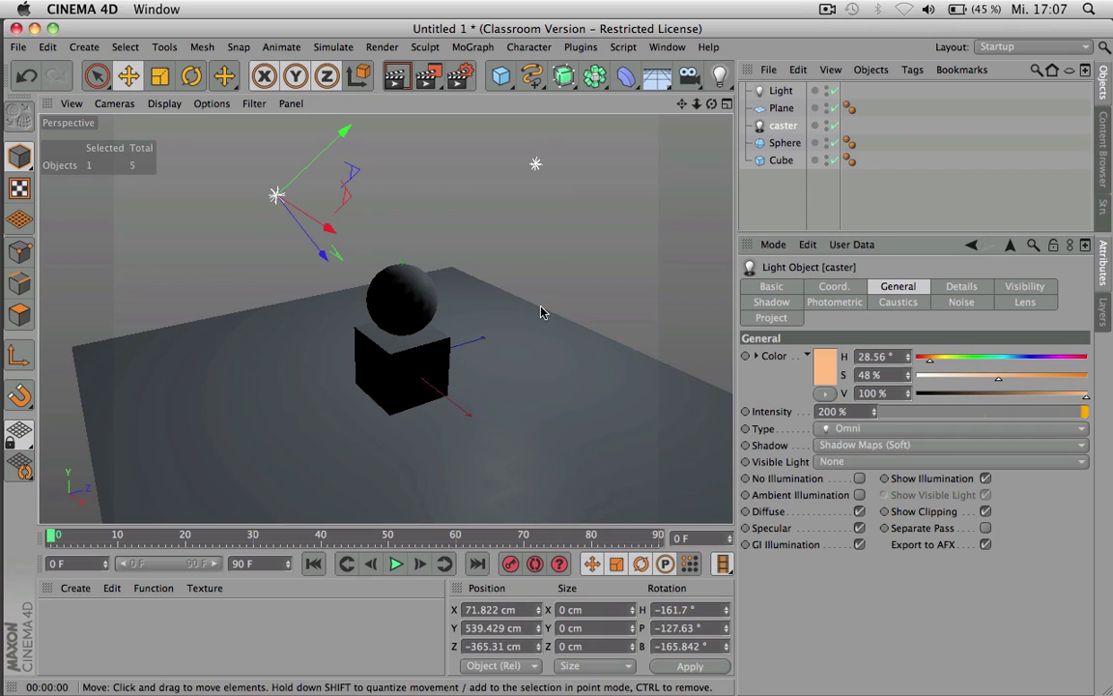
pyautogui.press('super+r')
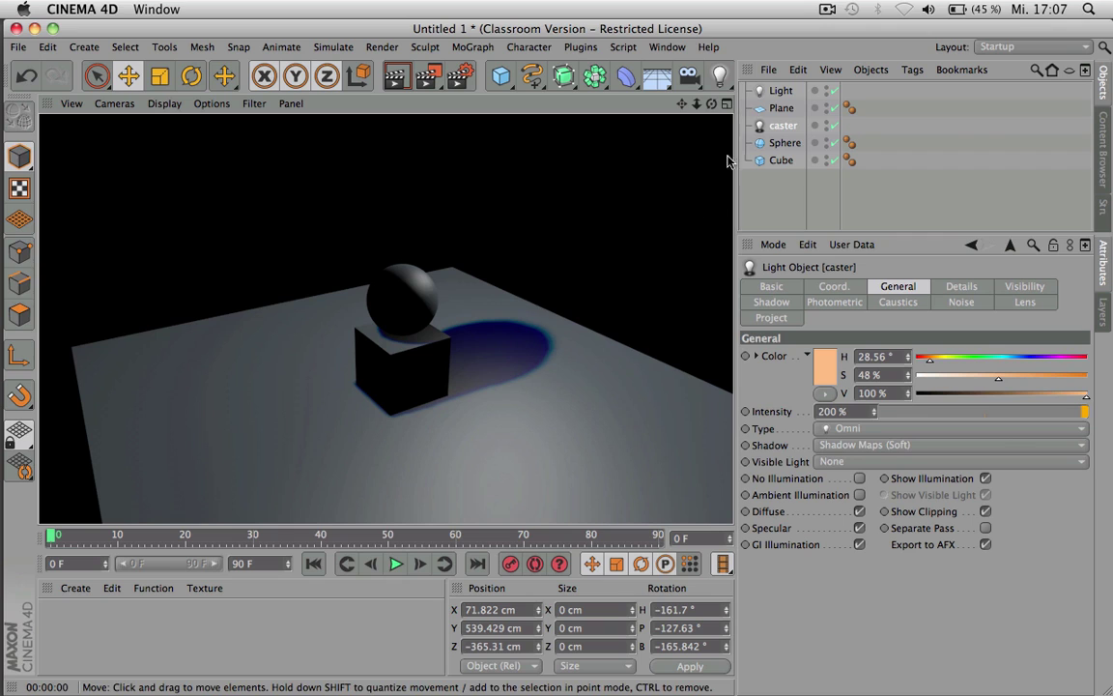
pyautogui.moveTo(784, 126); pyautogui.dragTo(779, 101)
# - Shift the default Light along X and move caster higher and right, rendering to check shadows
pyautogui.click(779, 91)
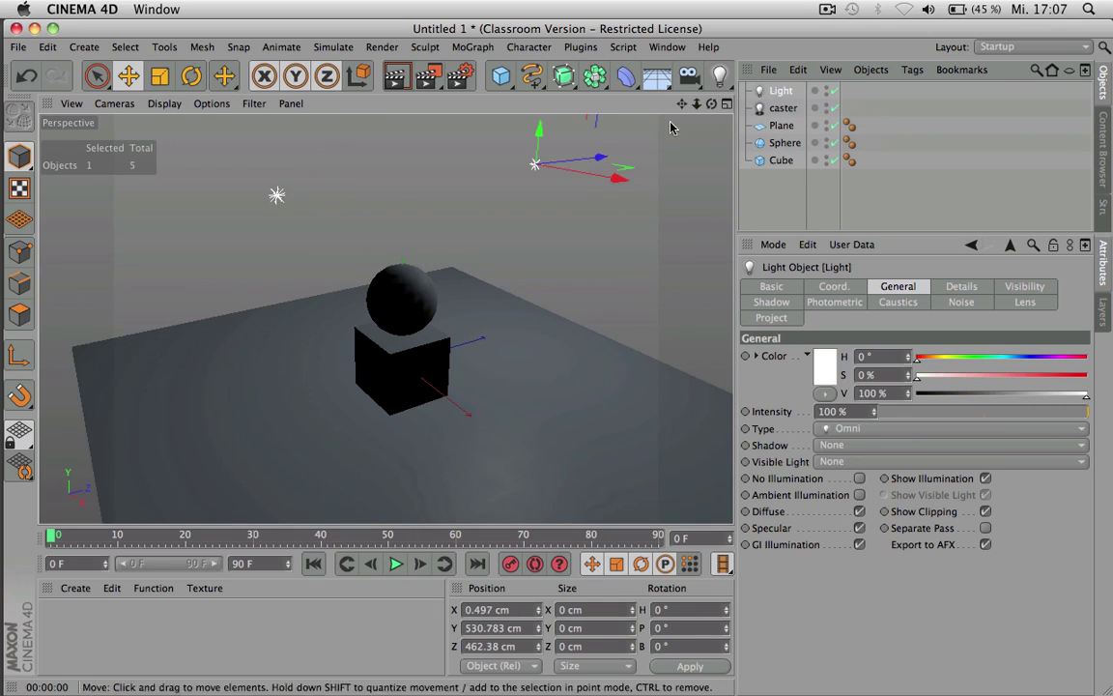
pyautogui.moveTo(616, 179); pyautogui.dragTo(686, 194)
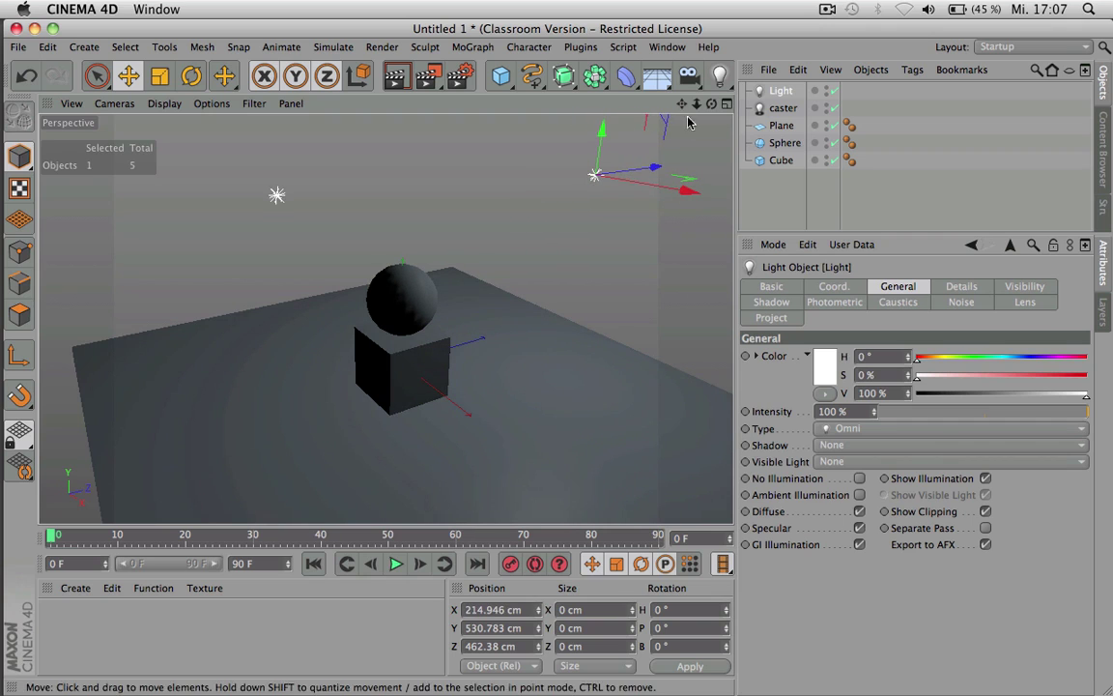
pyautogui.click(782, 109)
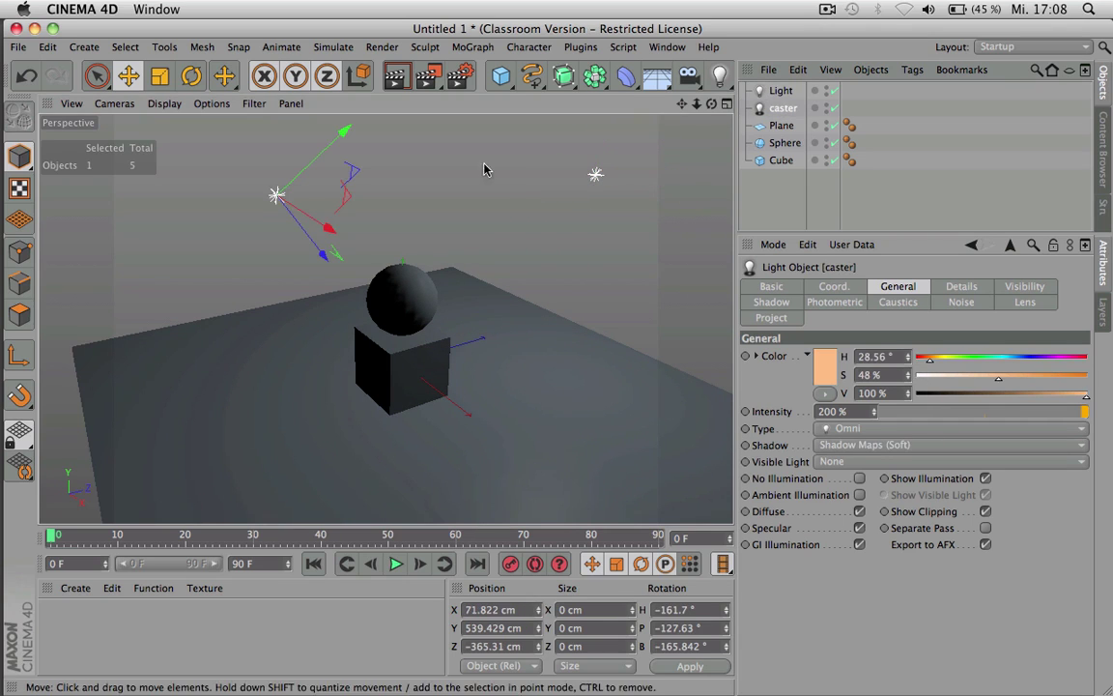
pyautogui.click(286, 193)
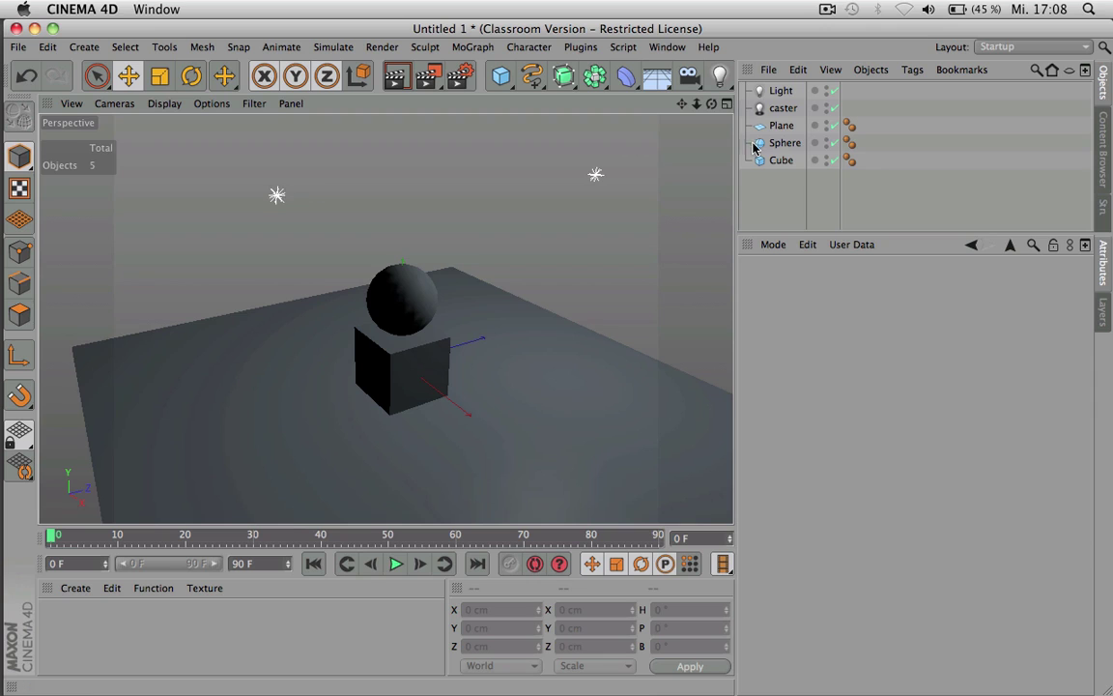
pyautogui.click(786, 108)
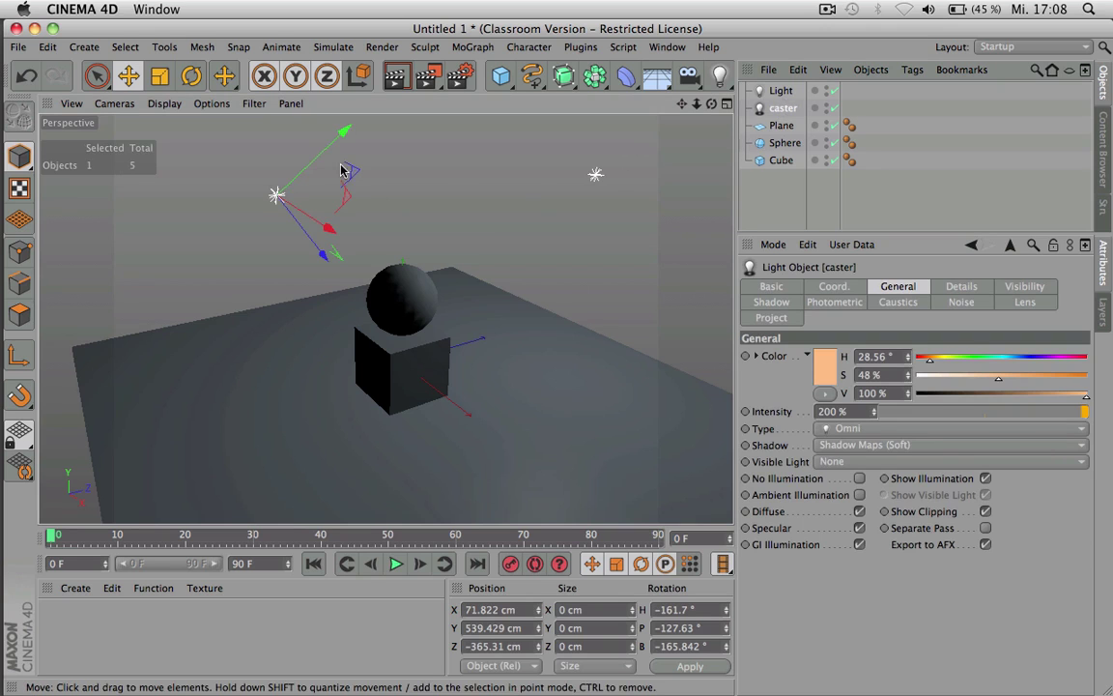
pyautogui.moveTo(299, 147); pyautogui.dragTo(338, 184)
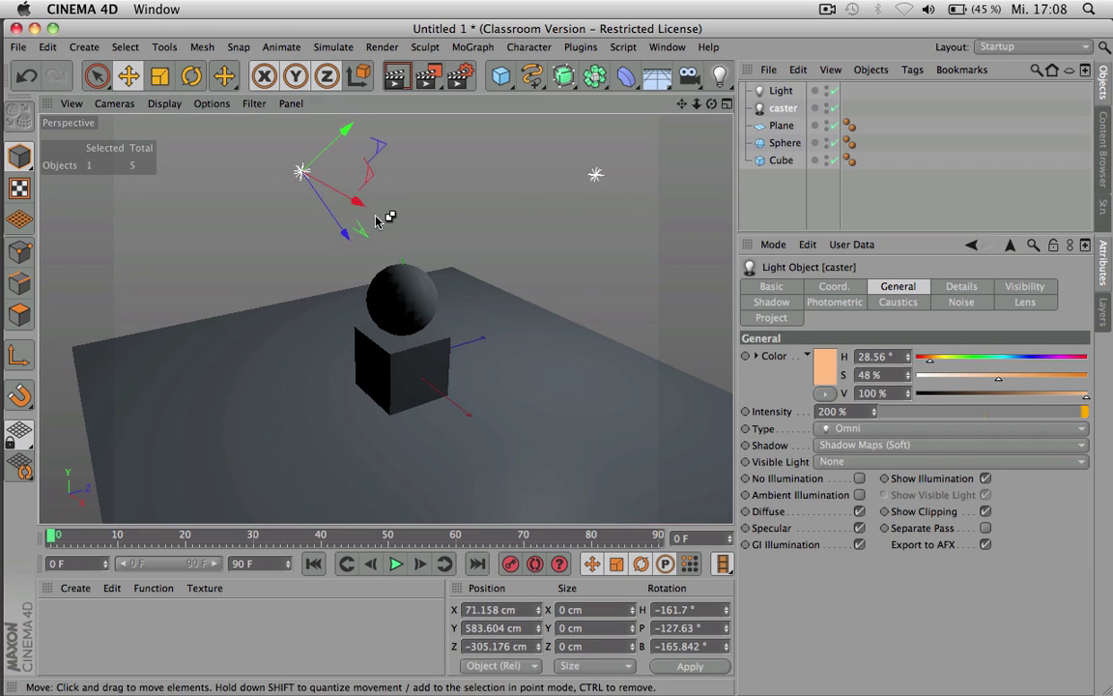
pyautogui.hotkey('ctrl', 'r')
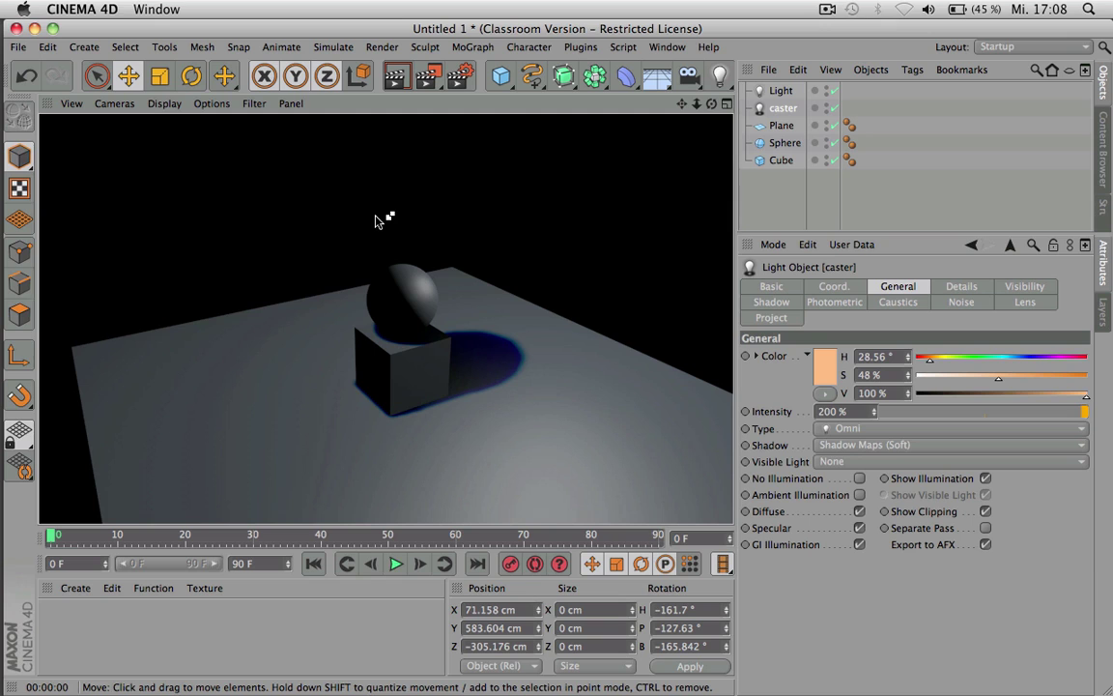
pyautogui.moveTo(377, 220); pyautogui.dragTo(563, 215)
pyautogui.press('super+r')
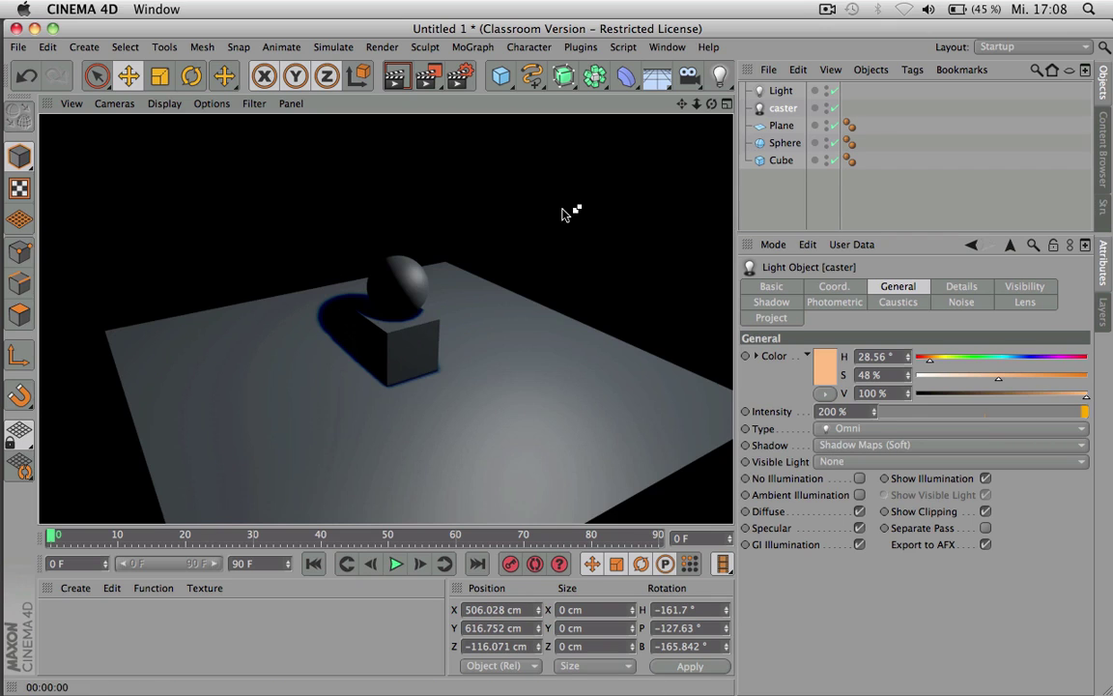
pyautogui.click(573, 230)
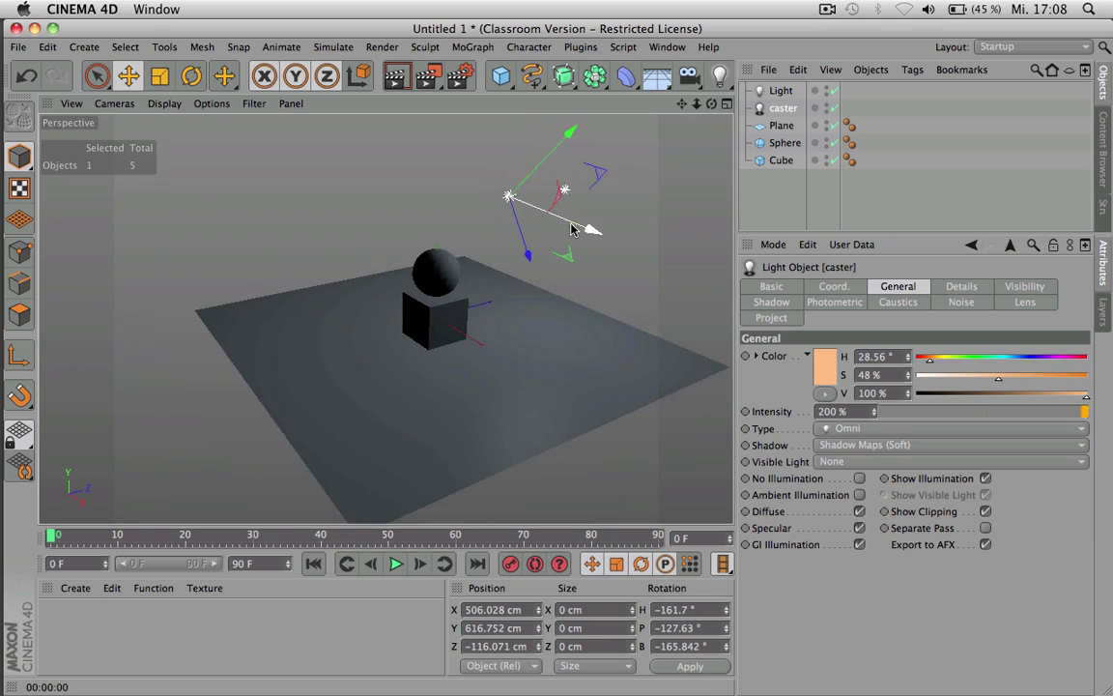
# - Shift the default Light slightly right and up, then reselect caster
pyautogui.click(781, 90)
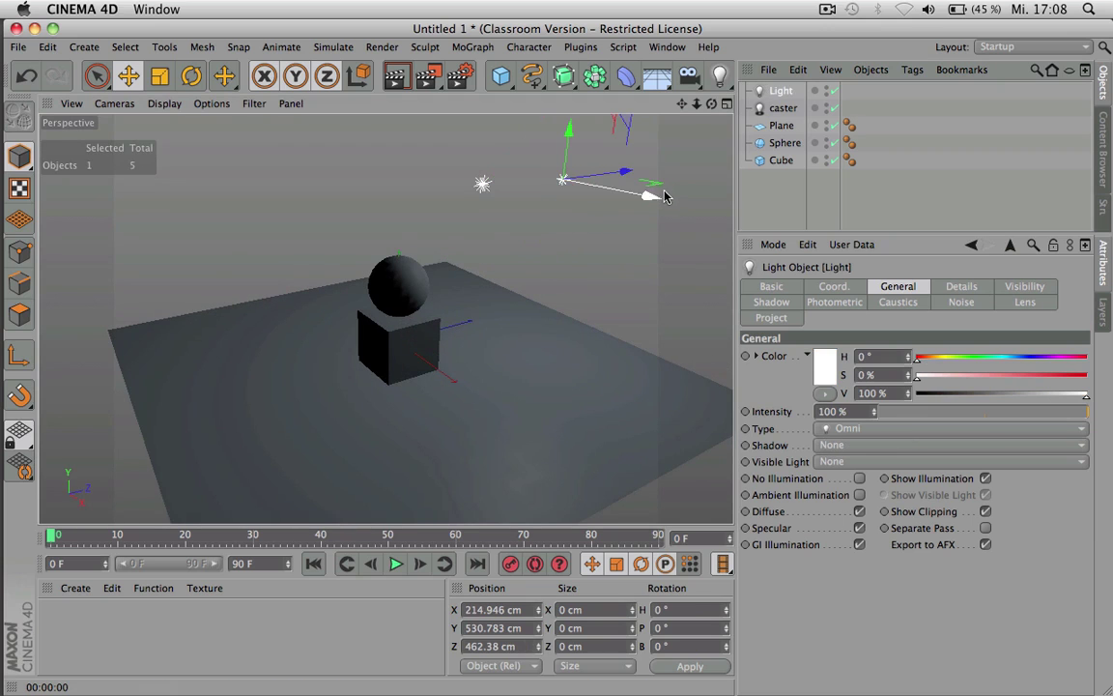
pyautogui.moveTo(665, 186); pyautogui.dragTo(689, 199)
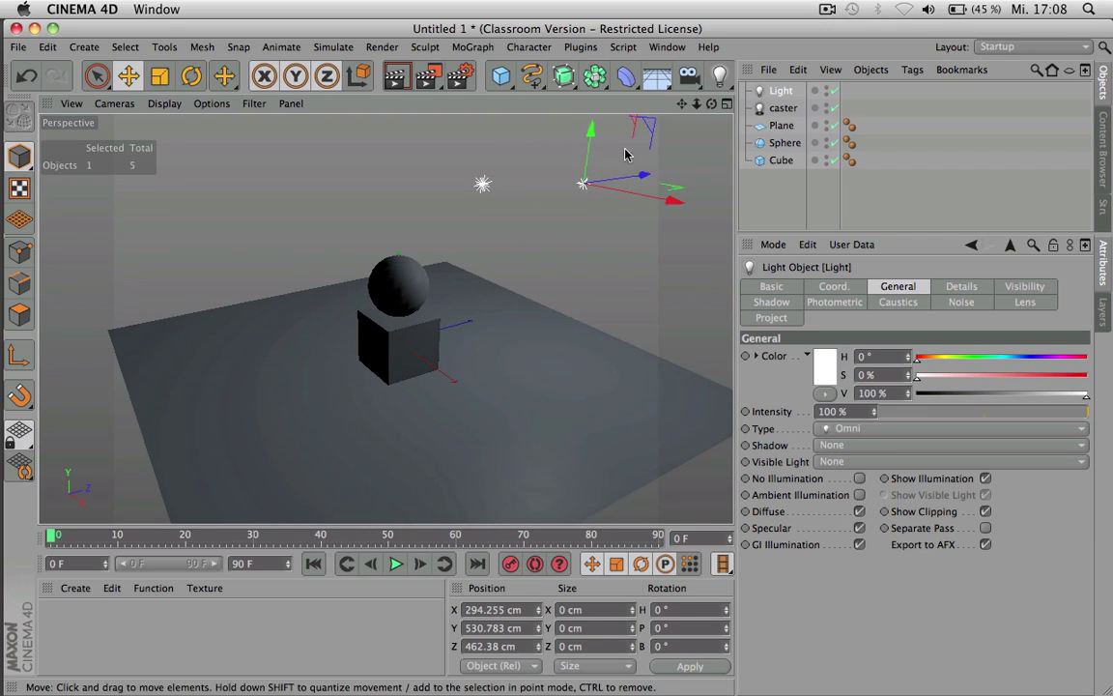
pyautogui.moveTo(590, 151); pyautogui.dragTo(591, 137)
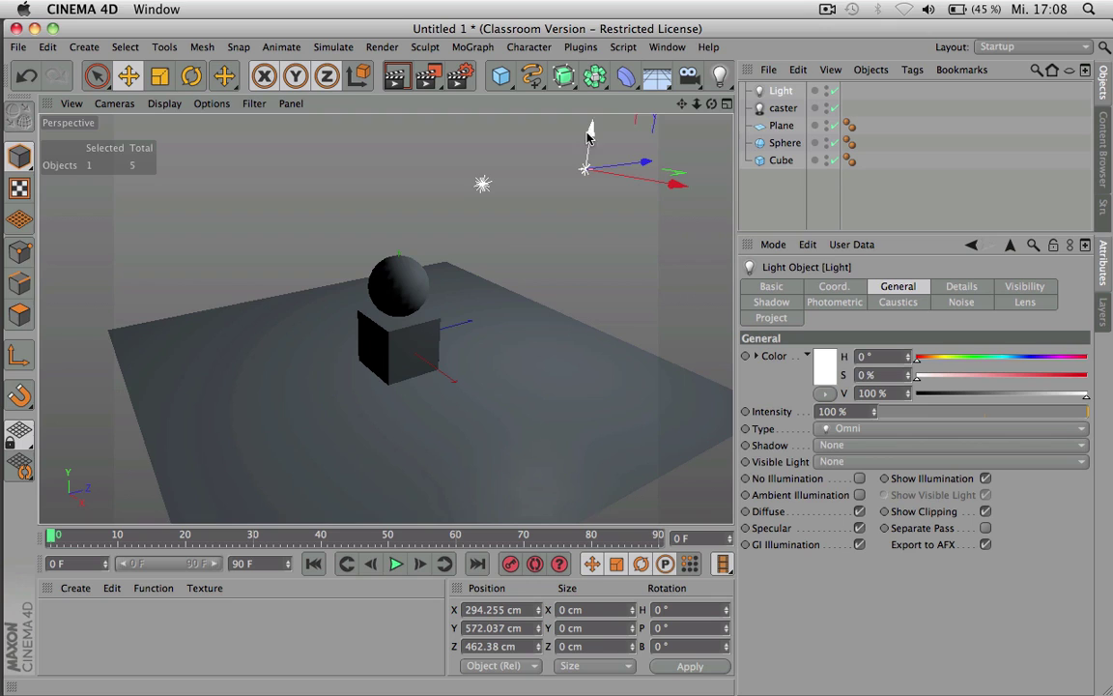
pyautogui.click(783, 108)
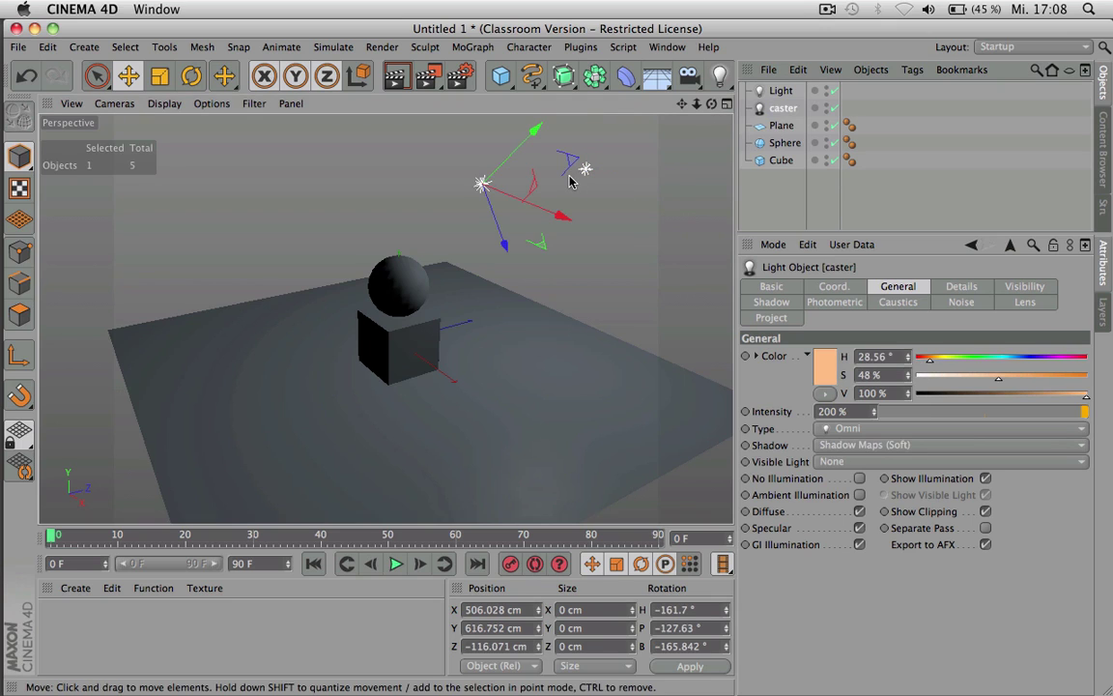
pyautogui.click(780, 92)
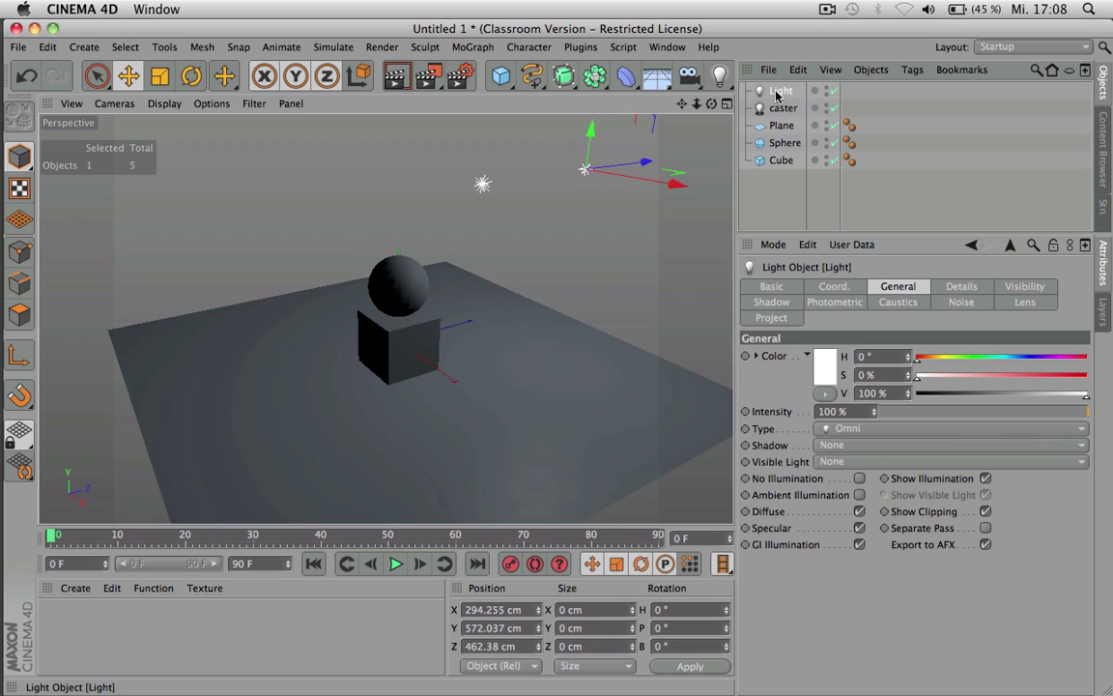
pyautogui.click(782, 108)
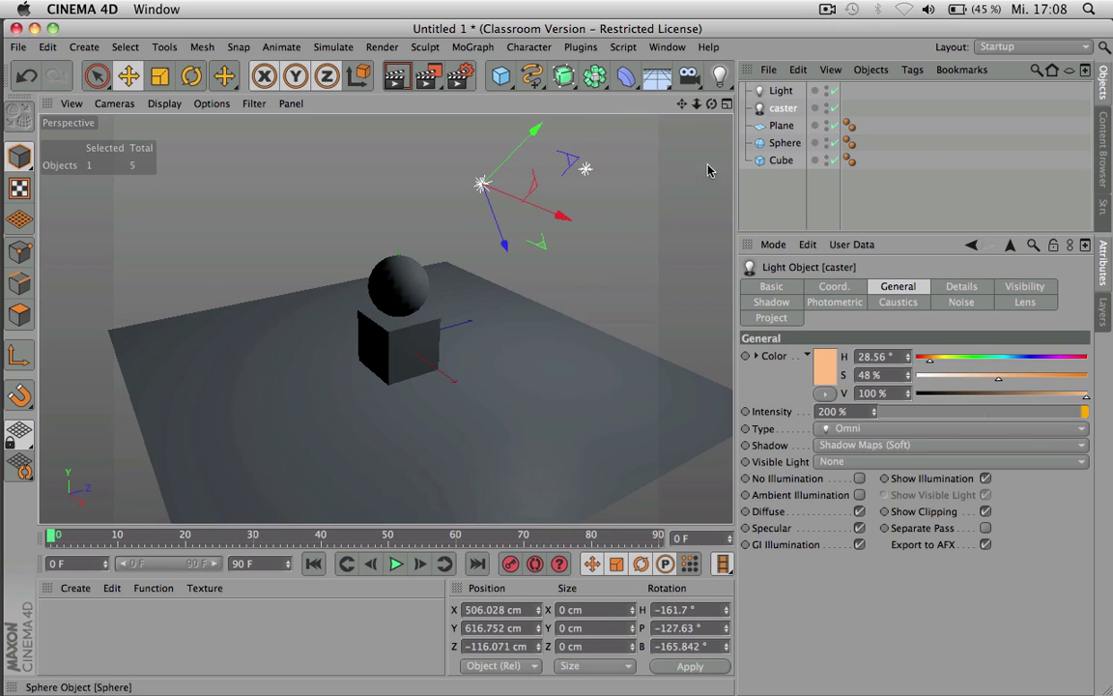
# - Set caster's rotation H, P and B all to 0°
pyautogui.click(832, 289)
pyautogui.click(1030, 356)
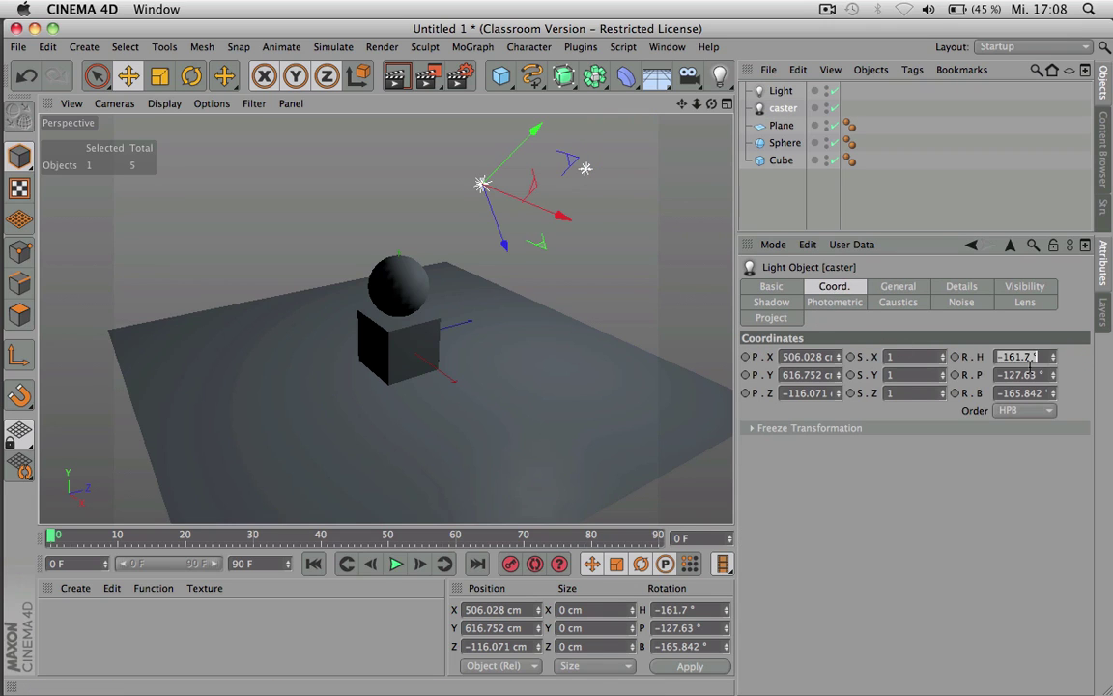
pyautogui.write('0')
pyautogui.press('Tab')
pyautogui.write('0')
pyautogui.press('Tab')
pyautogui.write('0')
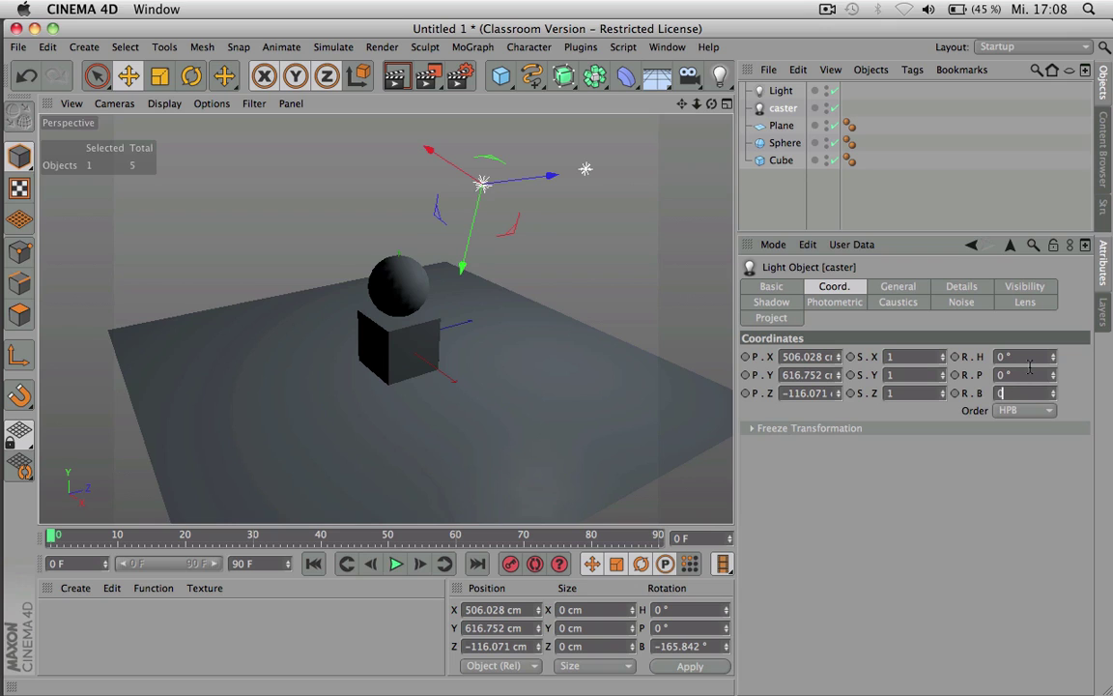
pyautogui.press('Return')
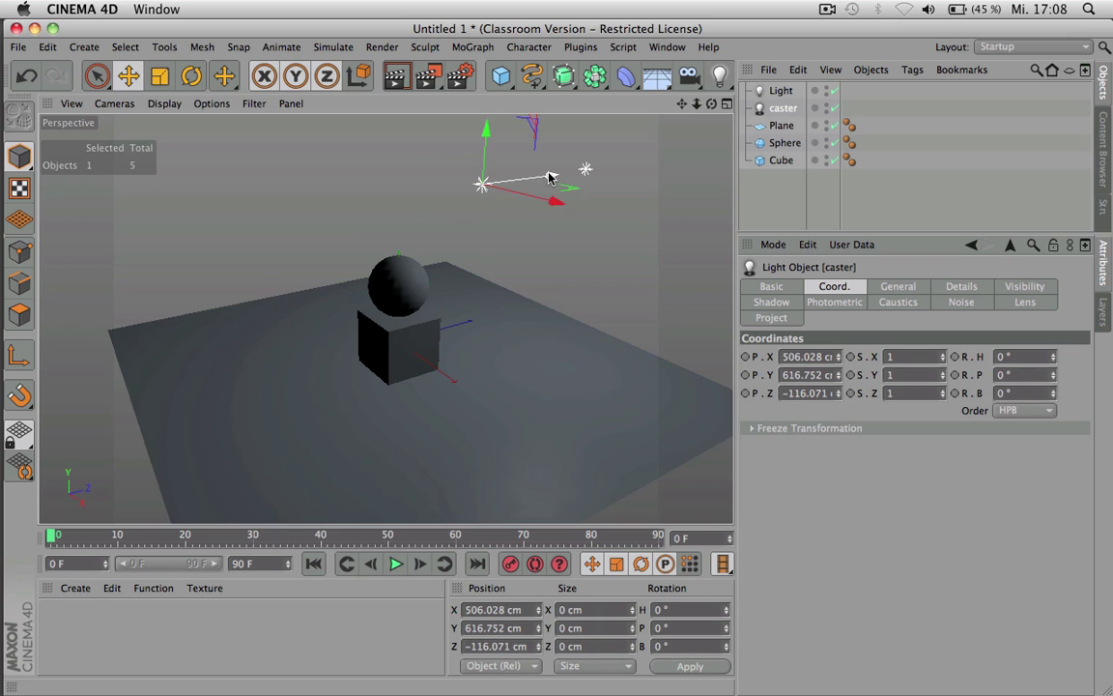
# - Push caster back along Z to -551.814 cm and delete the default Light
pyautogui.moveTo(552, 175); pyautogui.dragTo(374, 205)
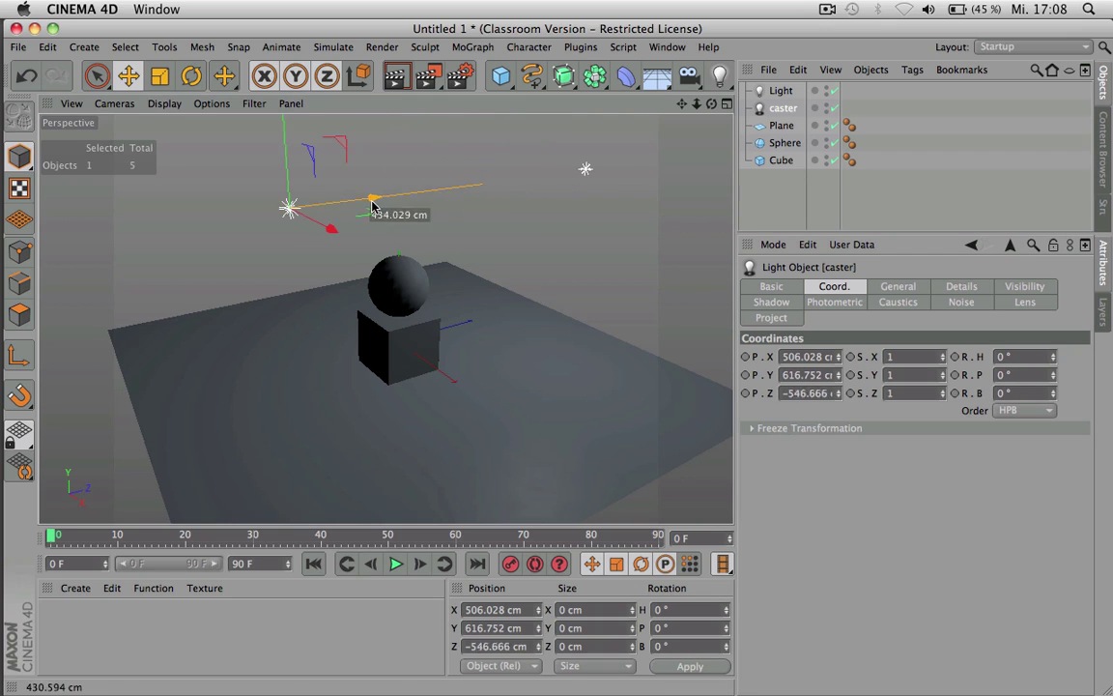
pyautogui.click(780, 92)
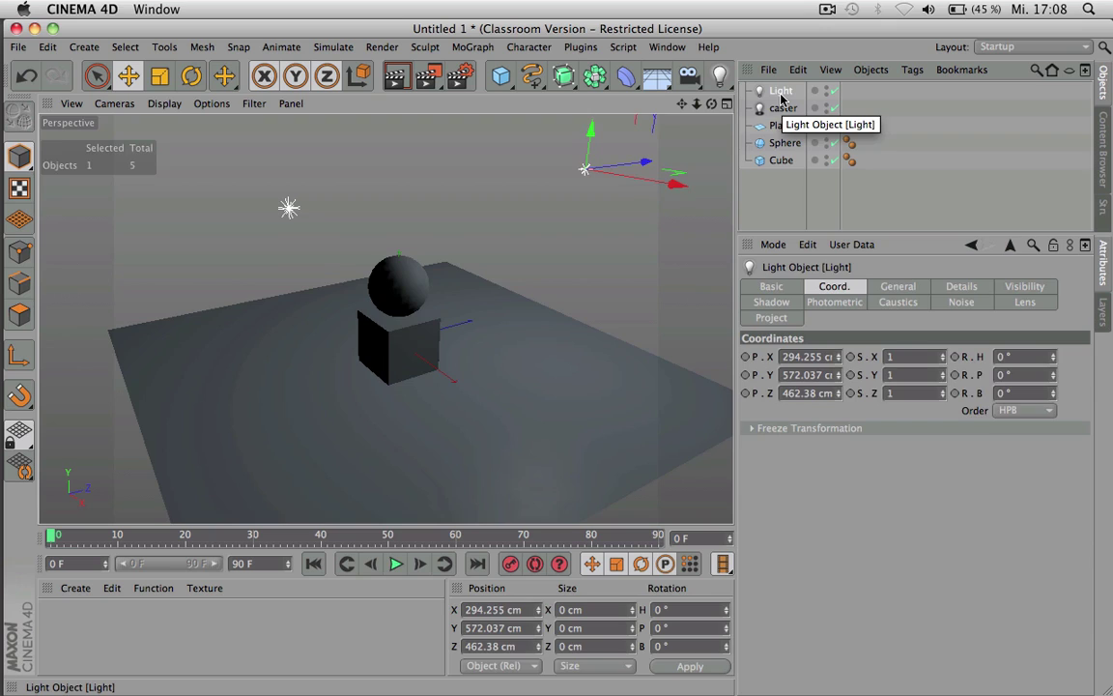
pyautogui.press('Delete')
# - Rename the caster light to 'point'
pyautogui.click(780, 91)
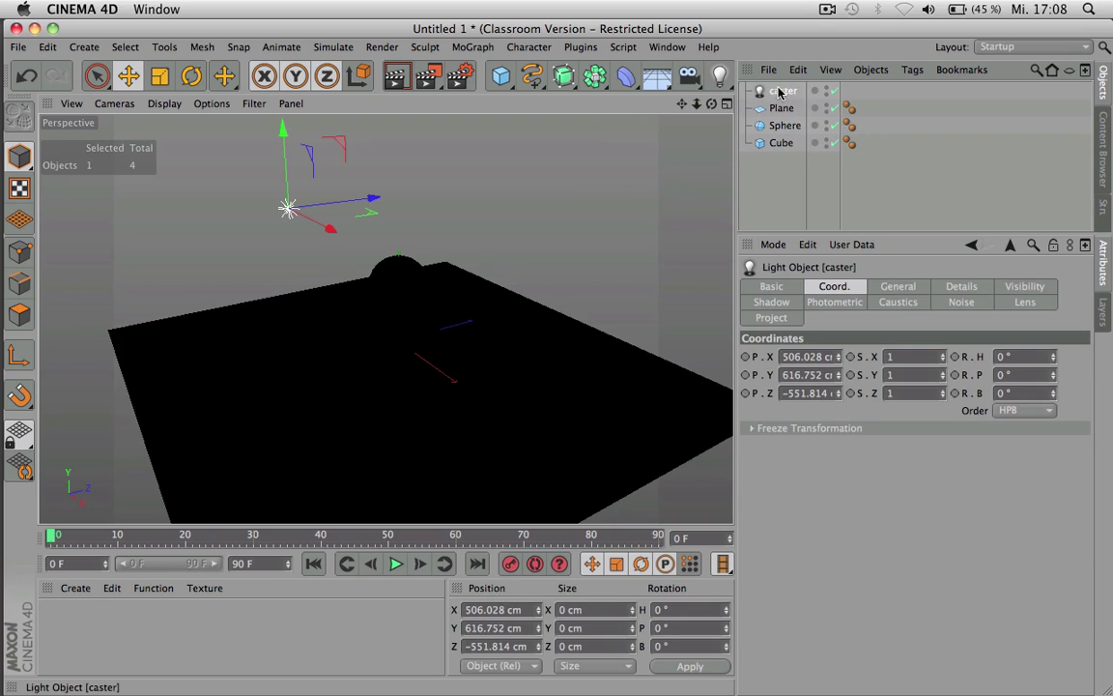
pyautogui.doubleClick(784, 92)
pyautogui.write('pci')
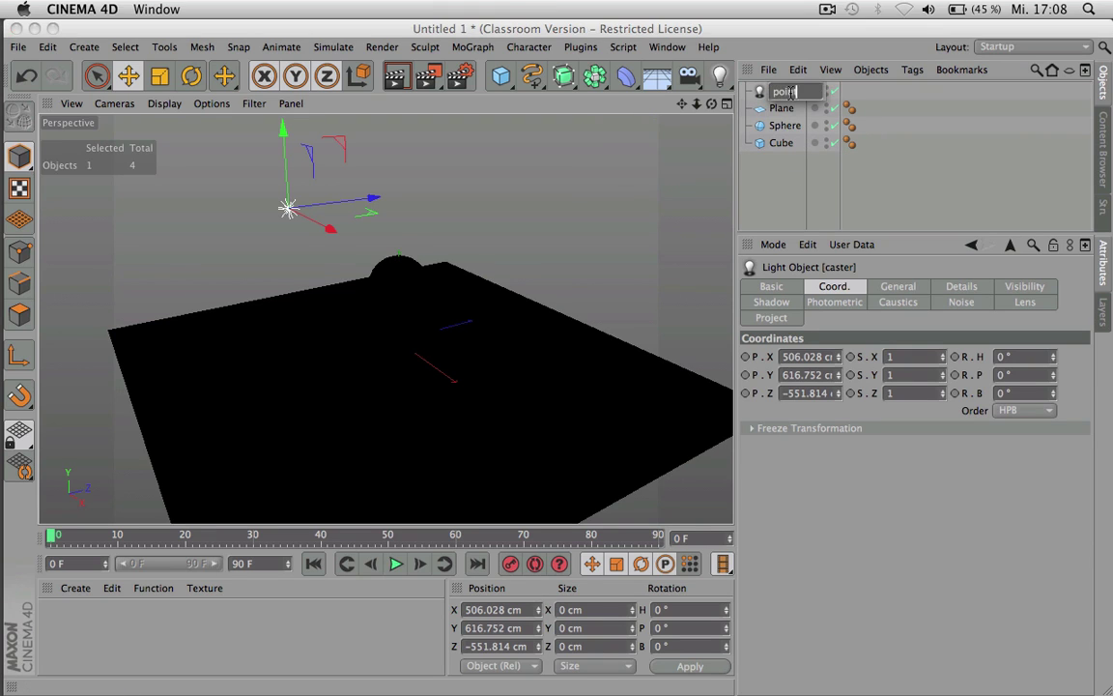
pyautogui.write('nt')
pyautogui.press('Return')
# - Turn off Shadow Caster in the point light's Details settings
pyautogui.click(896, 287)
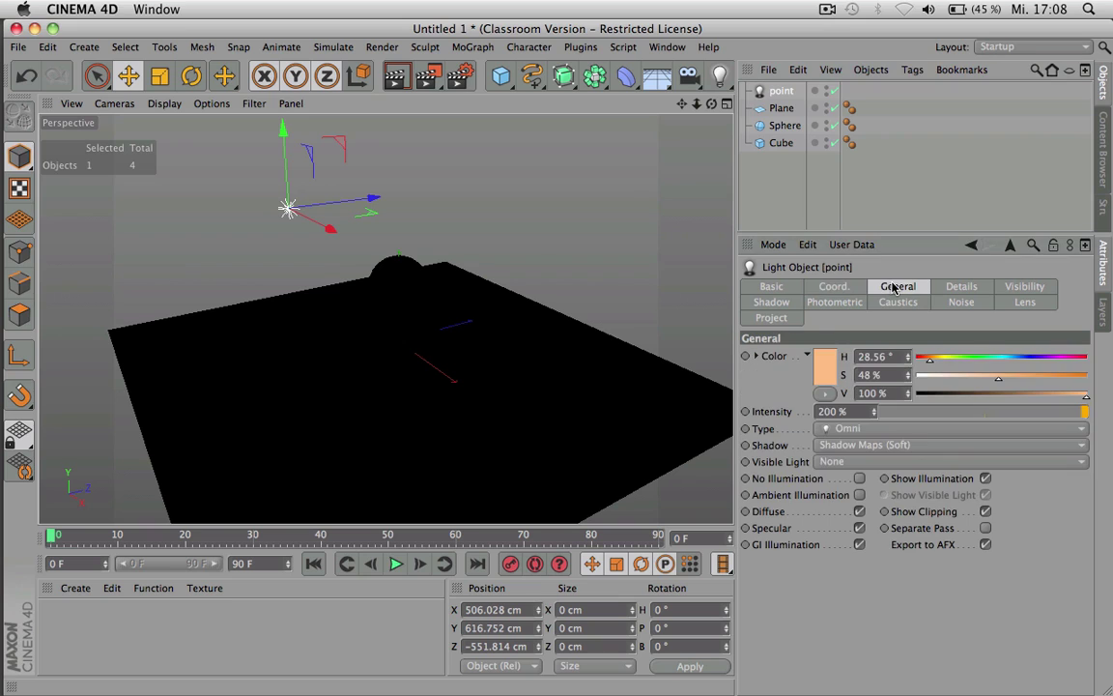
pyautogui.click(948, 291)
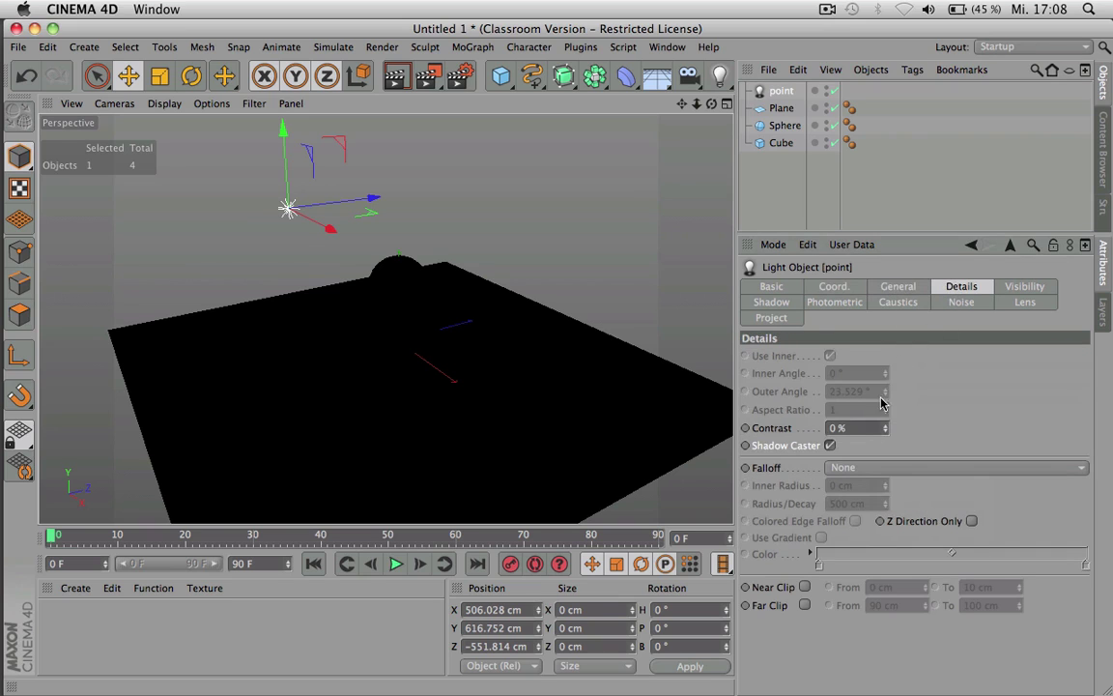
pyautogui.click(830, 446)
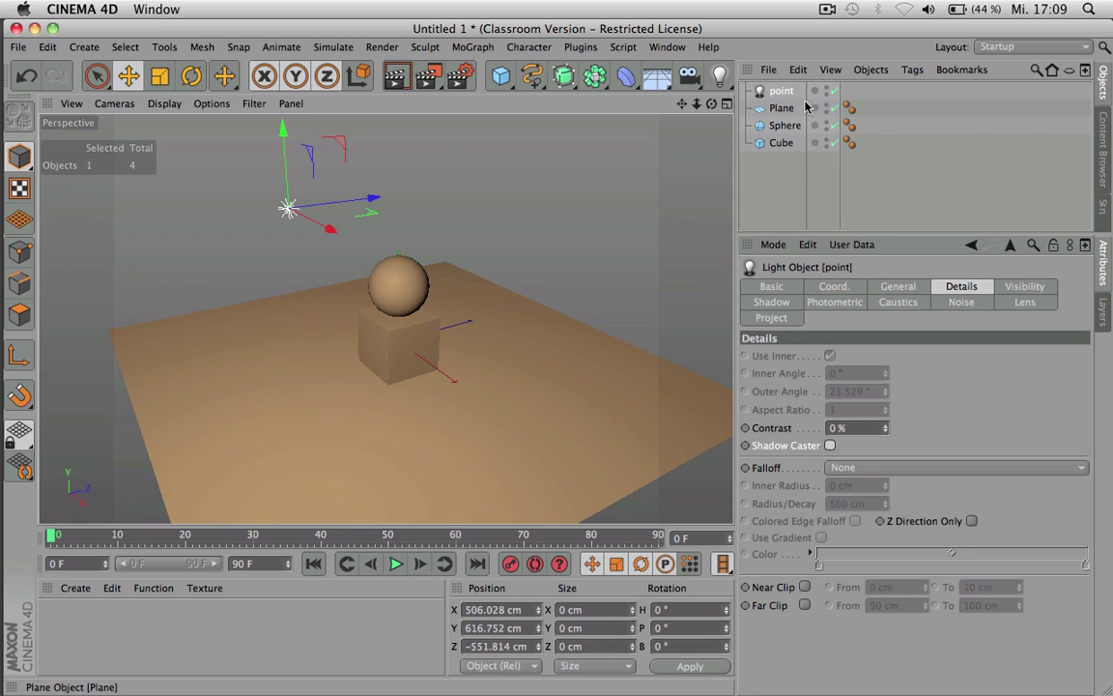
# - Move the point light back along Z, higher, then far up and left, previewing renders
pyautogui.press('h')
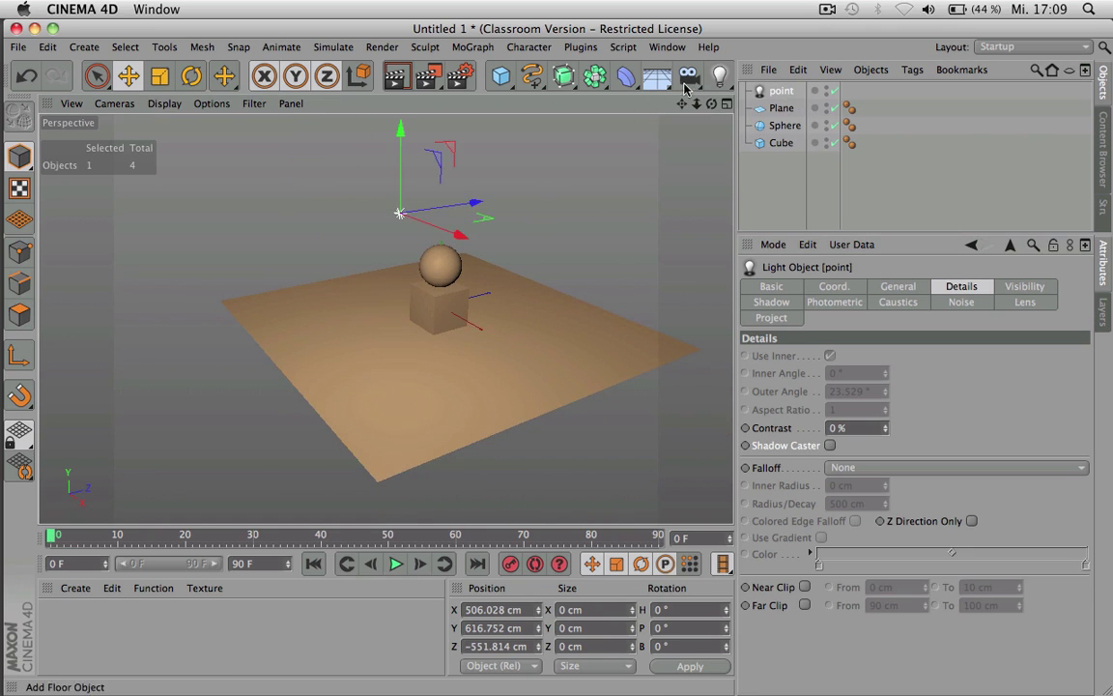
pyautogui.scroll(-5, 542, 236)
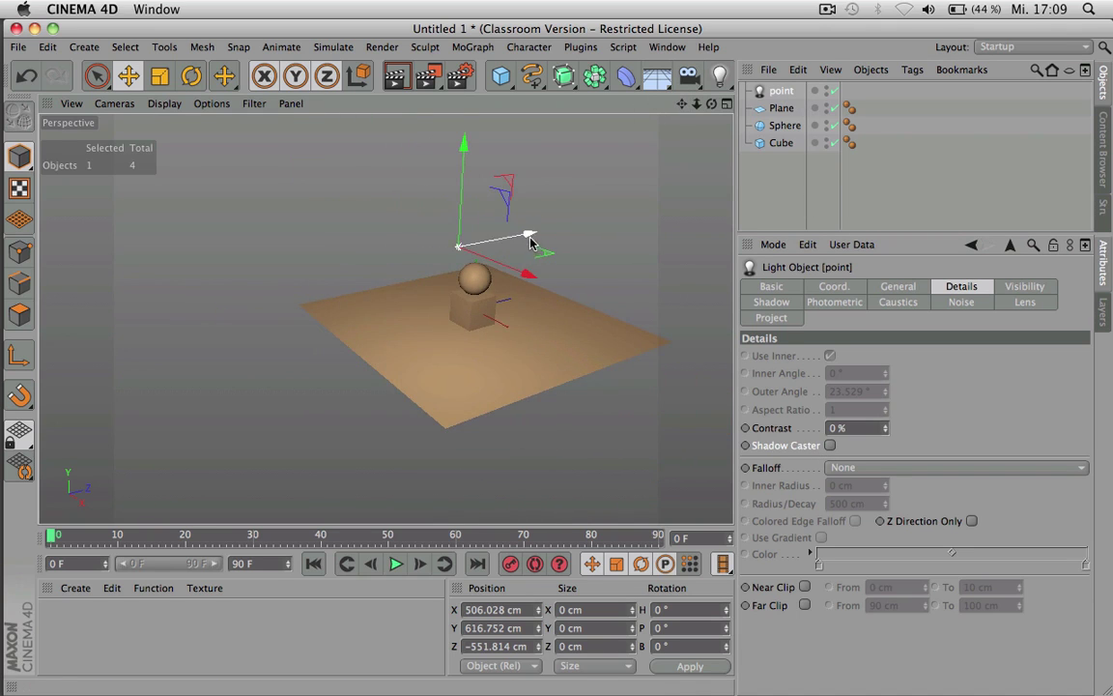
pyautogui.moveTo(530, 240); pyautogui.dragTo(322, 251)
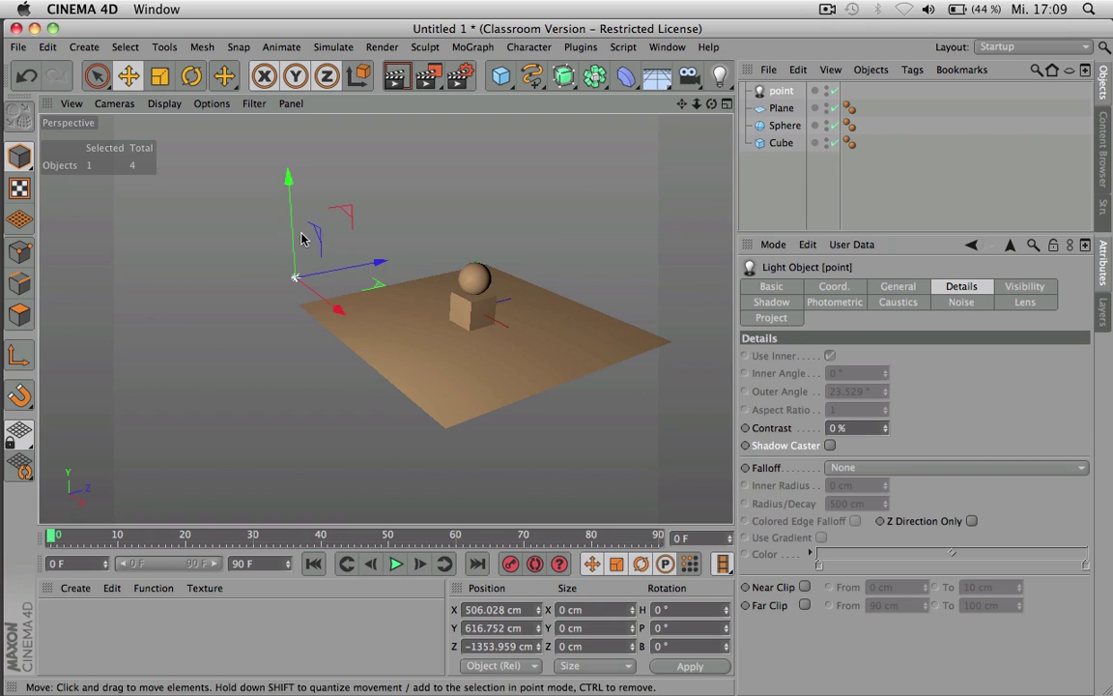
pyautogui.moveTo(280, 214); pyautogui.dragTo(300, 150)
pyautogui.scroll(2, 288, 137)
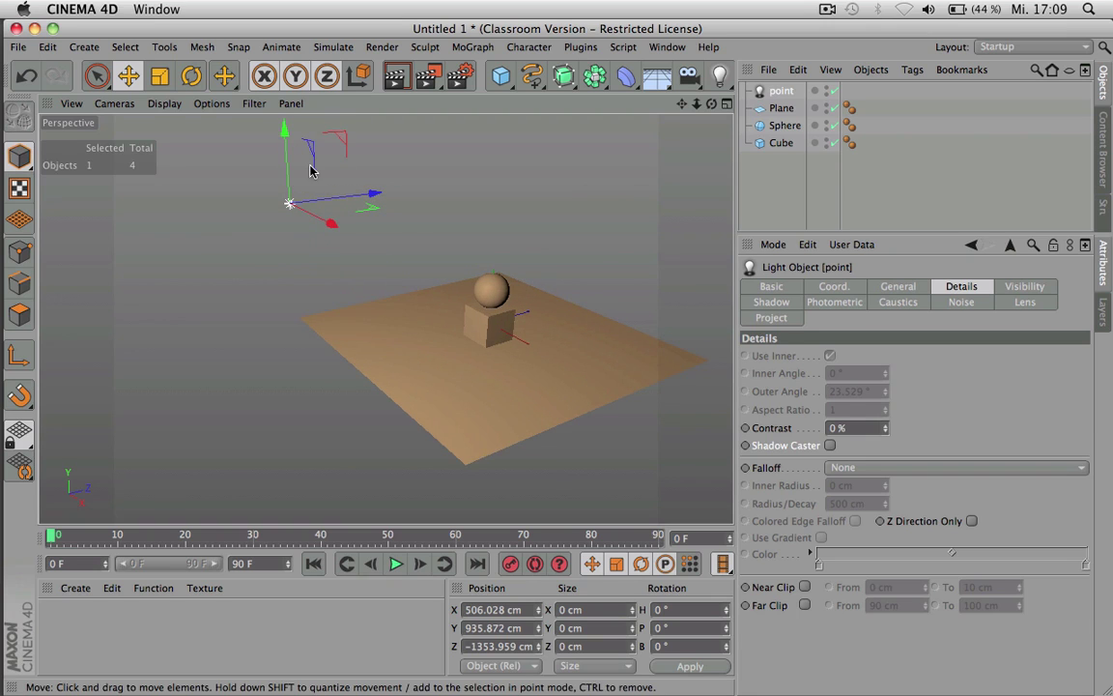
pyautogui.press('super+r')
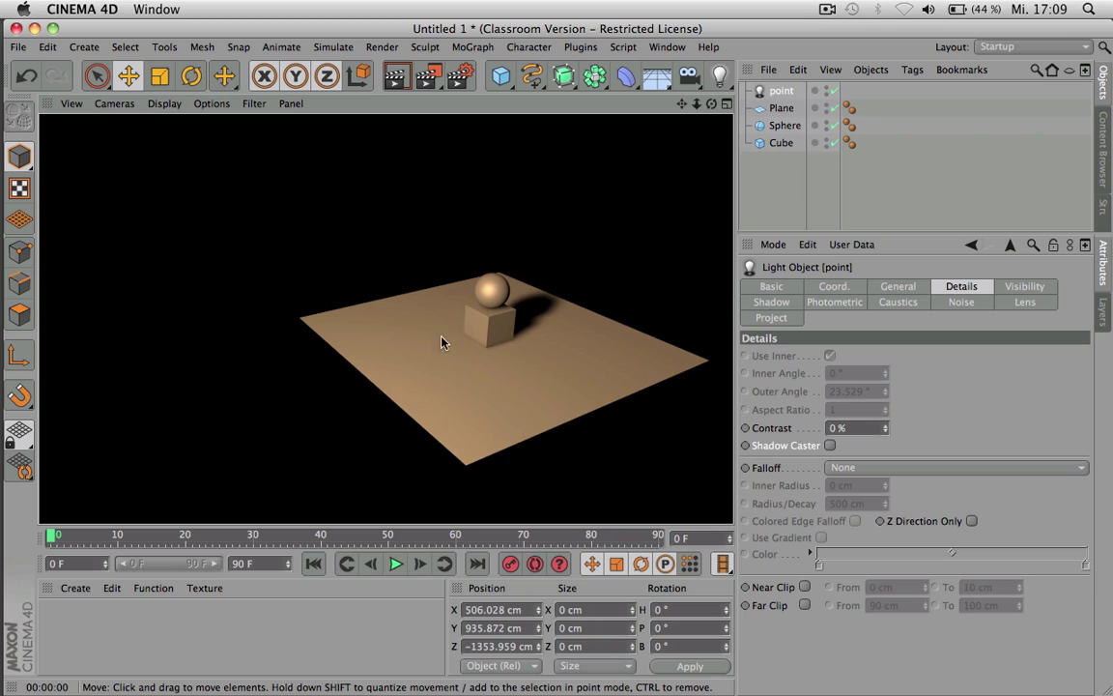
pyautogui.scroll(-6, 541, 357)
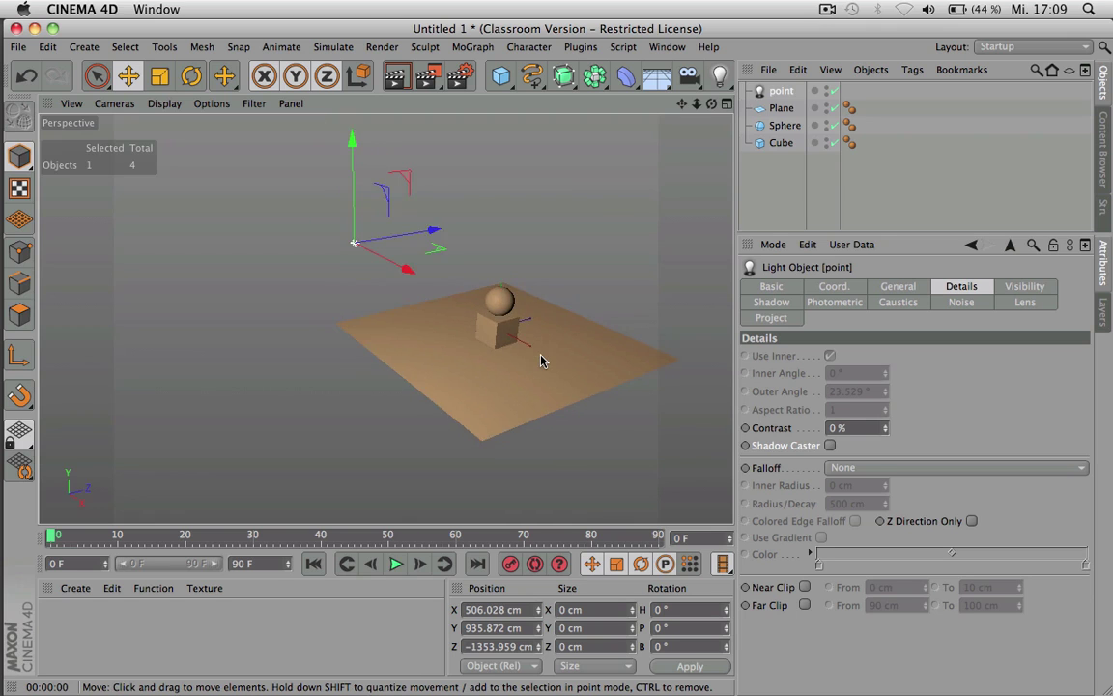
pyautogui.press('e')
pyautogui.moveTo(491, 321); pyautogui.dragTo(315, 233)
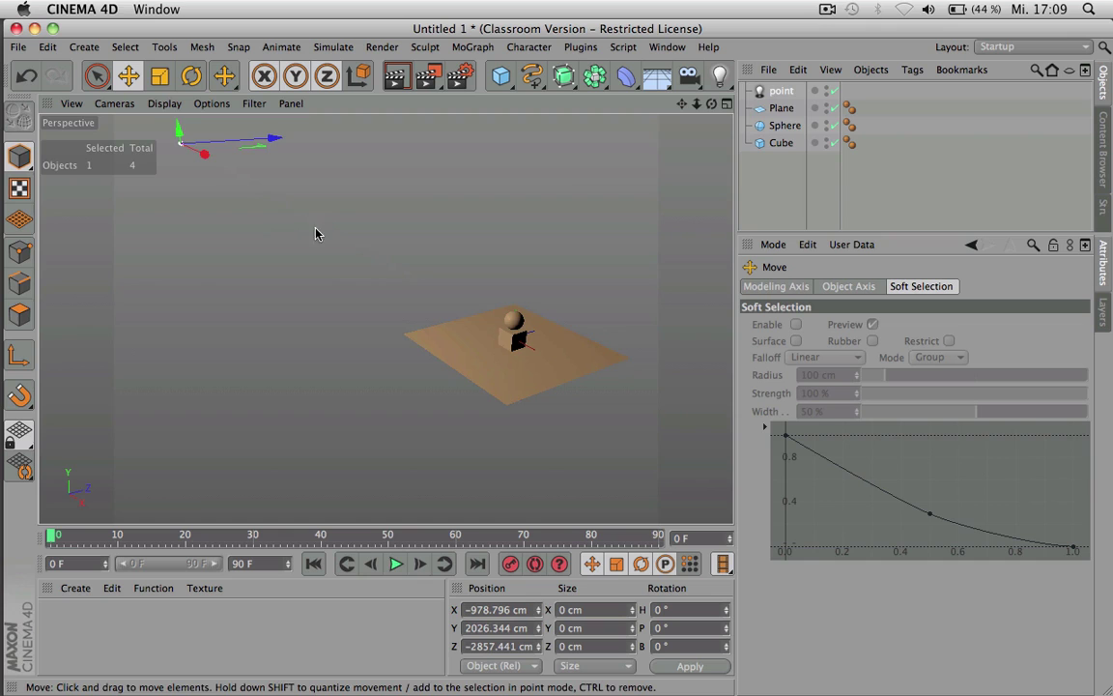
pyautogui.hotkey('ctrl', 'r')
pyautogui.click(433, 313)
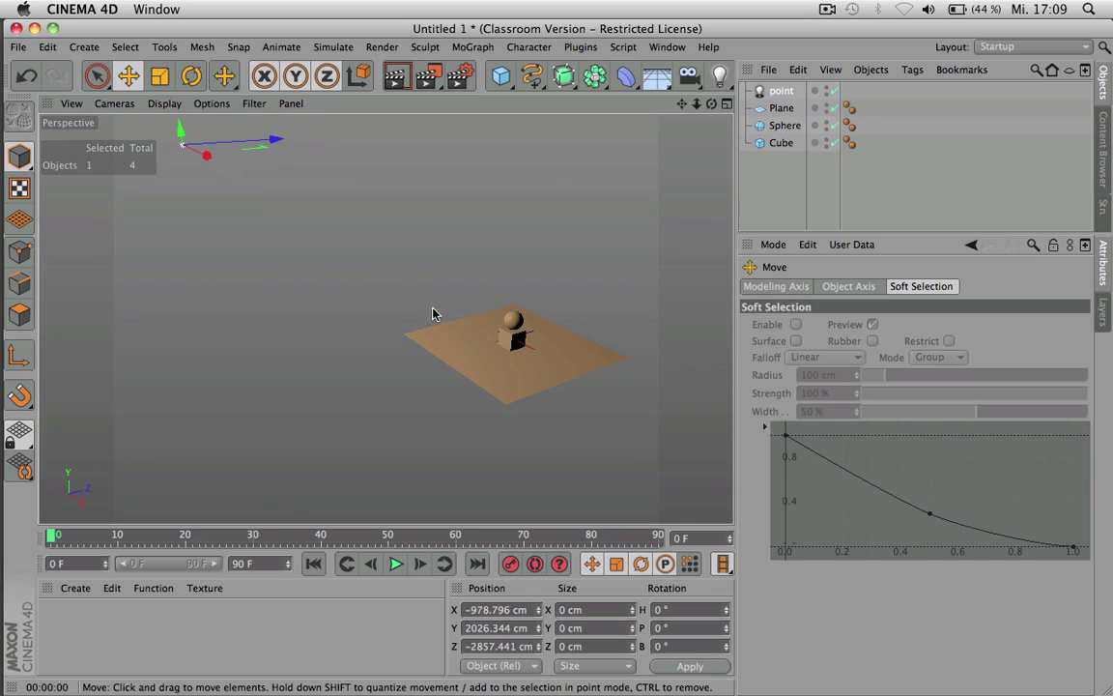
# - Bring the light toward the scene centre and raise it above the plane, rendering a preview
pyautogui.moveTo(351, 275); pyautogui.dragTo(454, 290)
pyautogui.keyDown('alt'); pyautogui.moveTo(564, 382); pyautogui.dragTo(309, 224, button='right'); pyautogui.keyUp('alt')
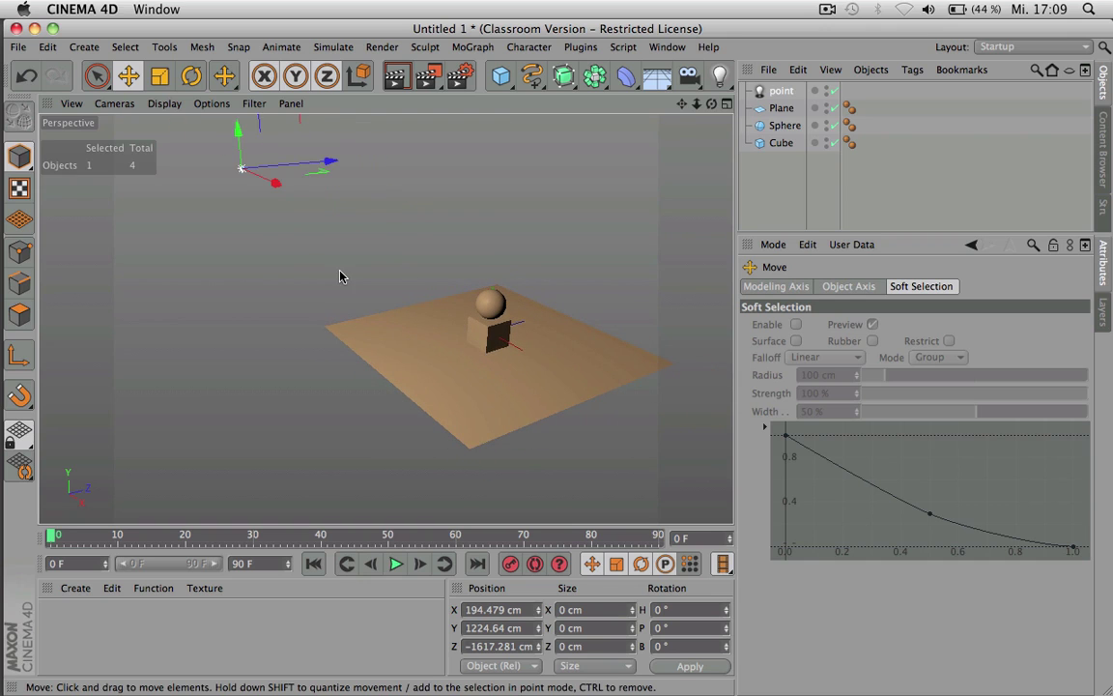
pyautogui.moveTo(302, 242); pyautogui.dragTo(360, 465)
pyautogui.scroll(2, 367, 460)
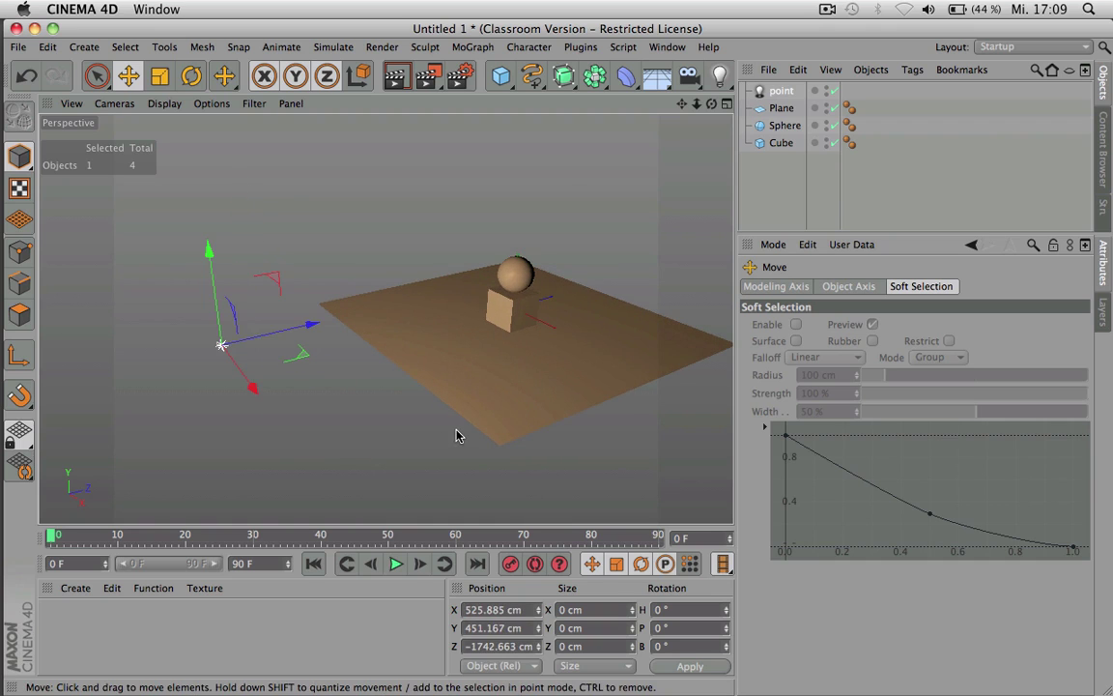
pyautogui.keyDown('alt'); pyautogui.moveTo(458, 436); pyautogui.dragTo(405, 365); pyautogui.keyUp('alt')
pyautogui.moveTo(348, 341); pyautogui.dragTo(390, 436)
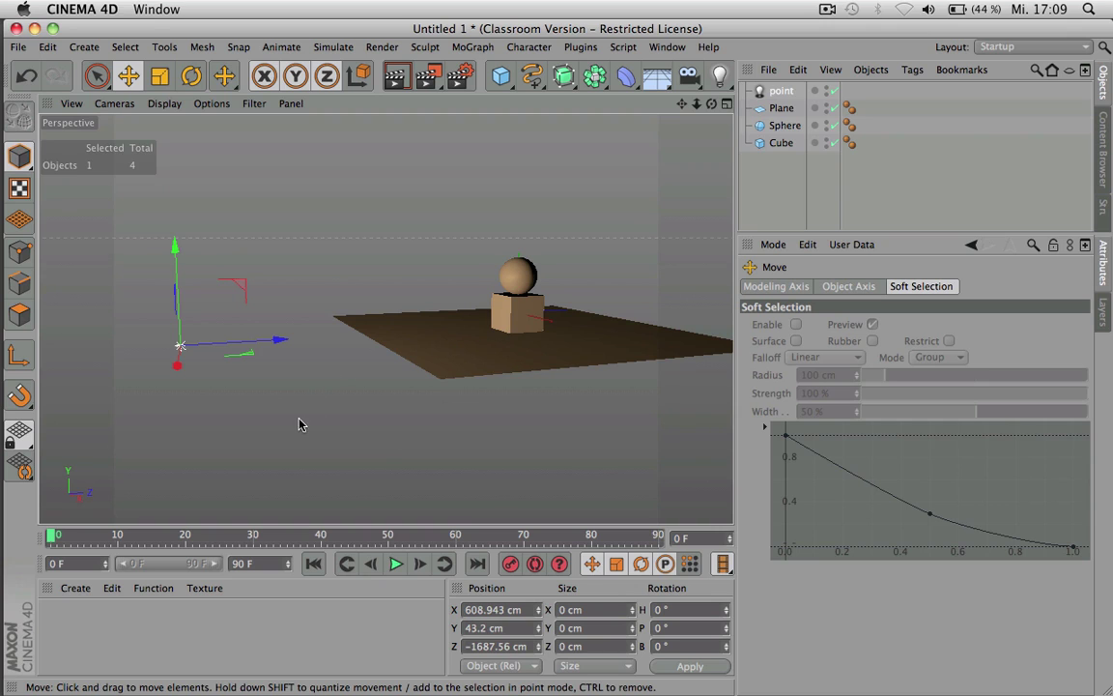
pyautogui.moveTo(299, 423); pyautogui.dragTo(368, 290)
pyautogui.moveTo(396, 243); pyautogui.dragTo(398, 242)
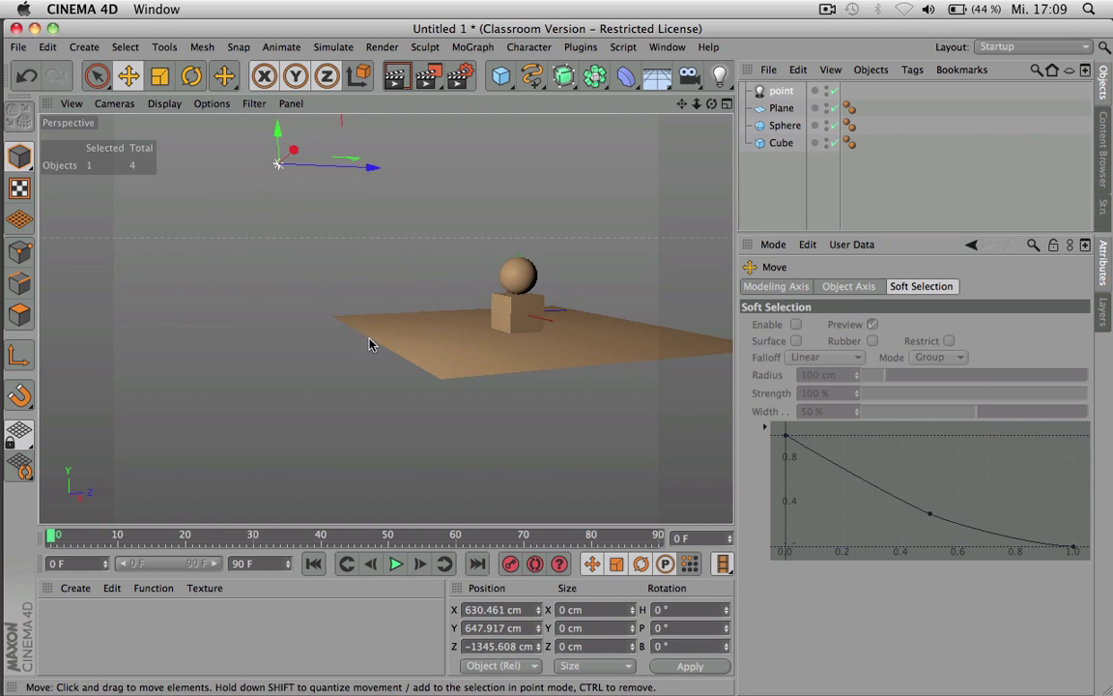
pyautogui.keyDown('alt'); pyautogui.moveTo(460, 338); pyautogui.dragTo(445, 311); pyautogui.keyUp('alt')
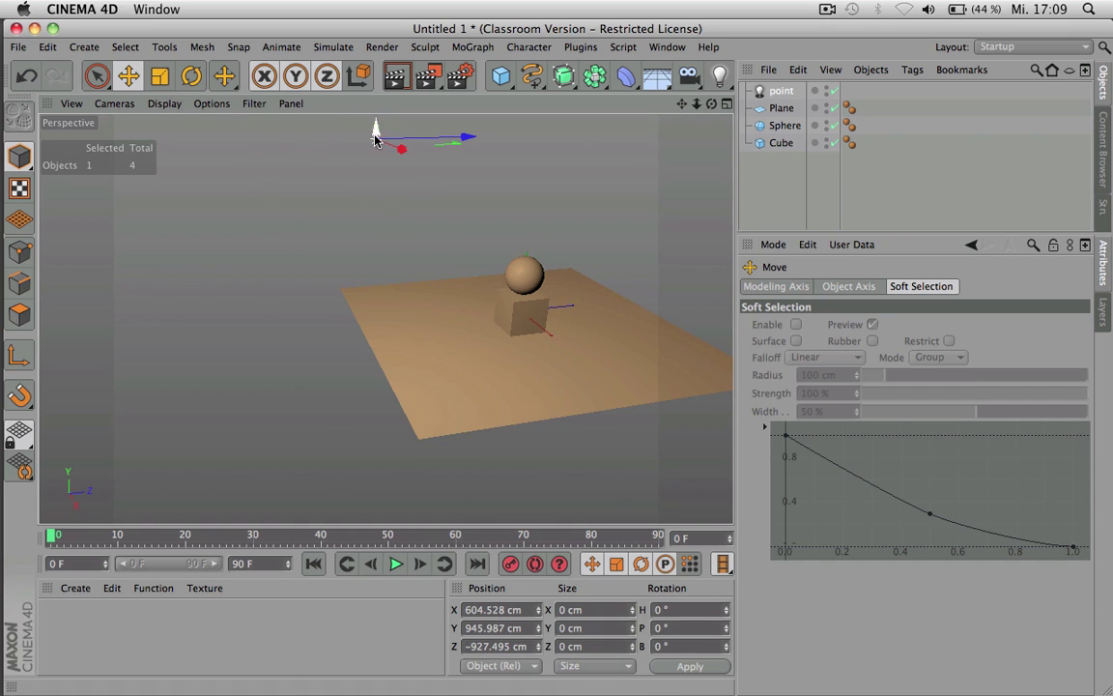
pyautogui.hotkey('ctrl', 'r')
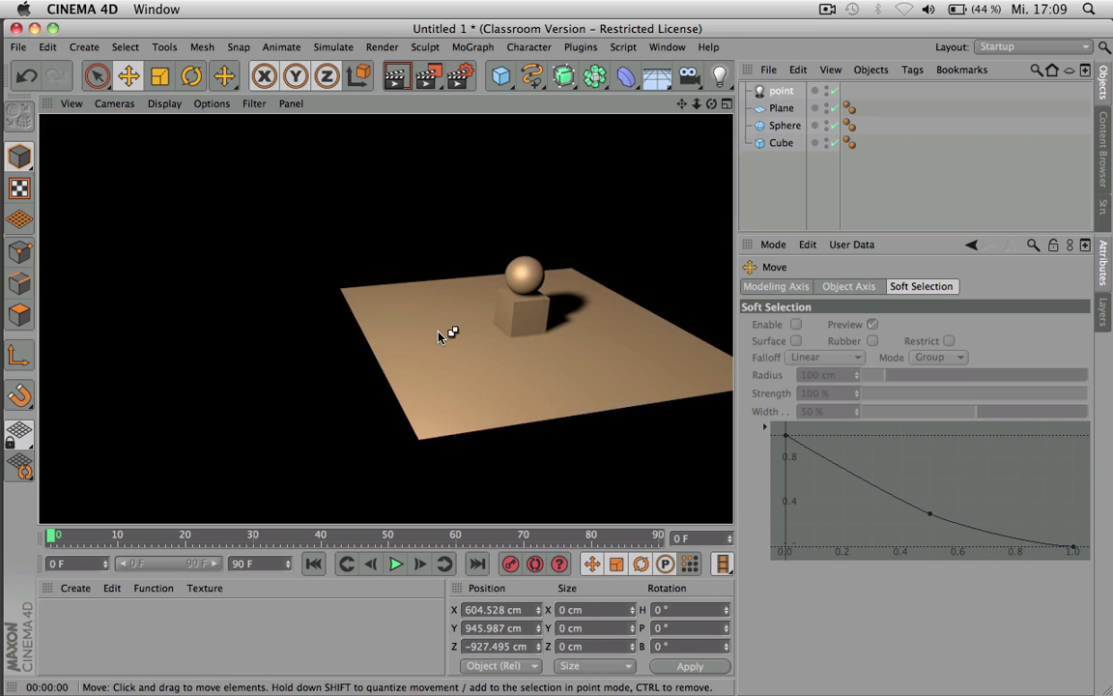
# - Orbit to view the plane edge-on and render to check the shadows
pyautogui.keyDown('alt'); pyautogui.moveTo(438, 334); pyautogui.dragTo(290, 447); pyautogui.keyUp('alt')
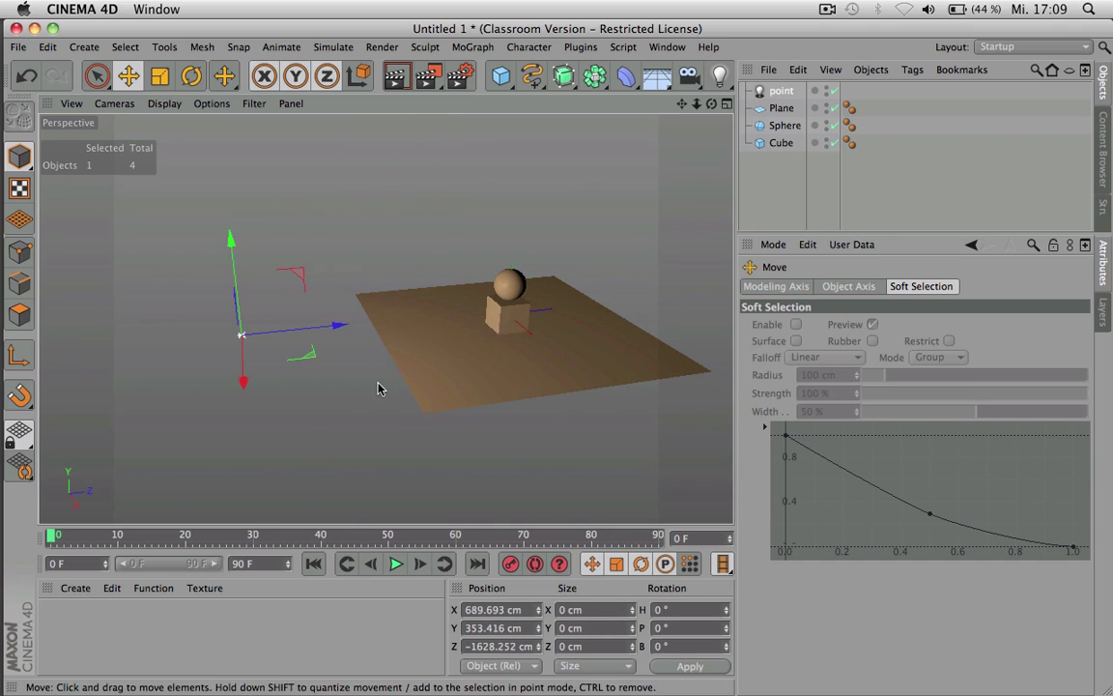
pyautogui.keyDown('alt'); pyautogui.moveTo(381, 386); pyautogui.dragTo(360, 361); pyautogui.keyUp('alt')
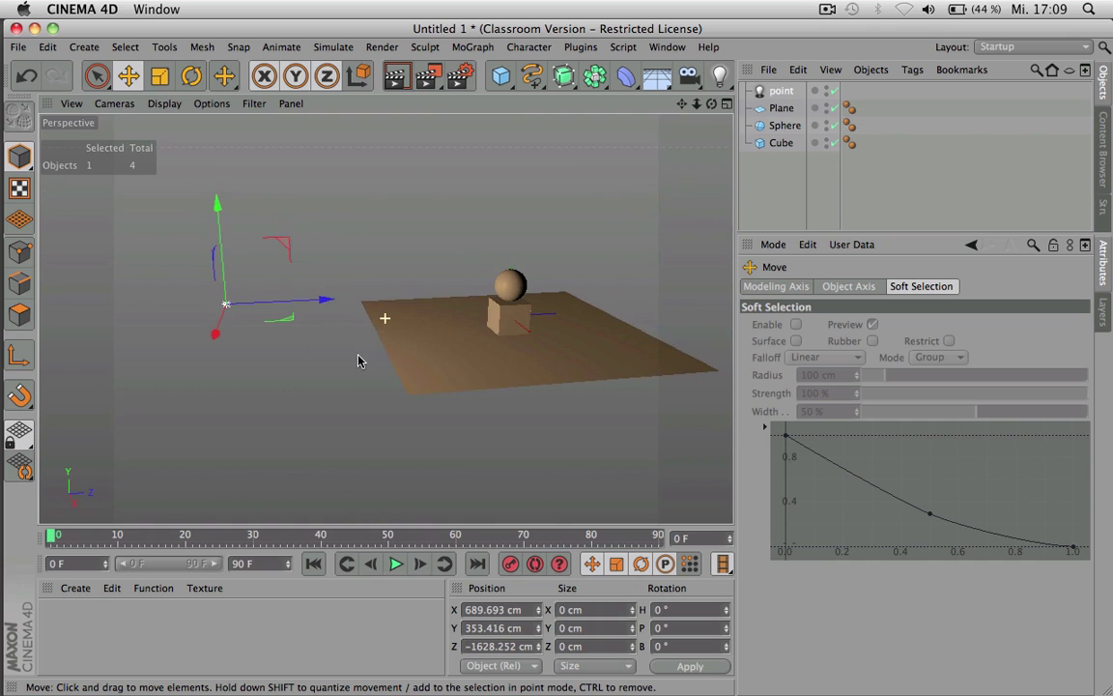
pyautogui.hotkey('ctrl', 'r')
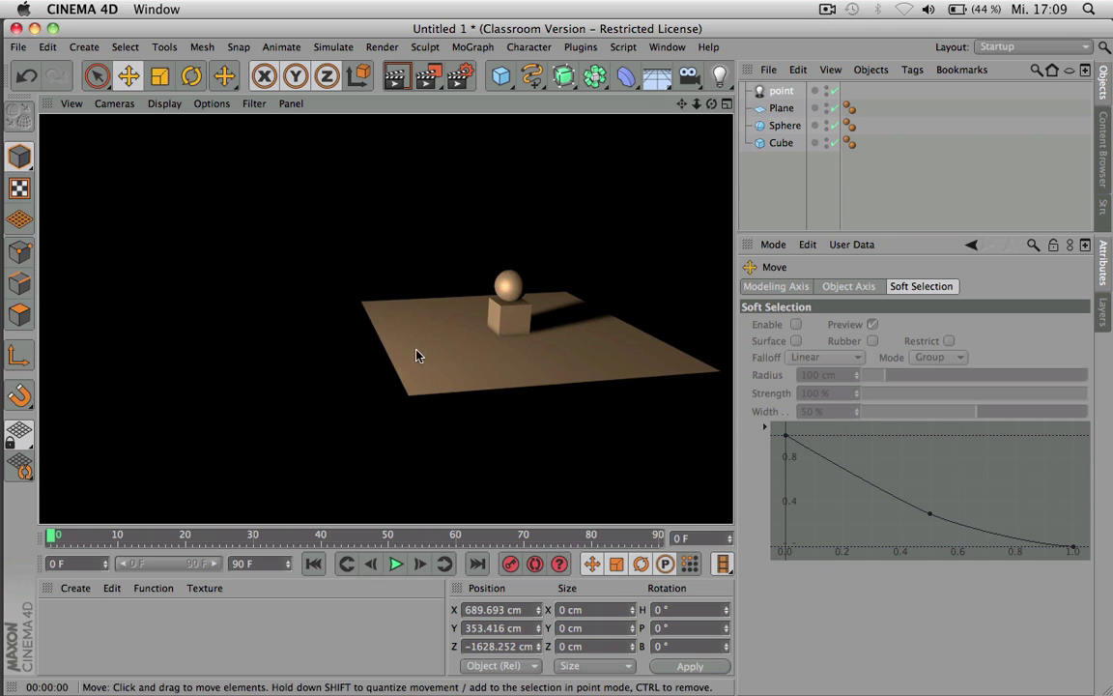
pyautogui.keyDown('alt'); pyautogui.moveTo(397, 327); pyautogui.dragTo(391, 264); pyautogui.keyUp('alt')
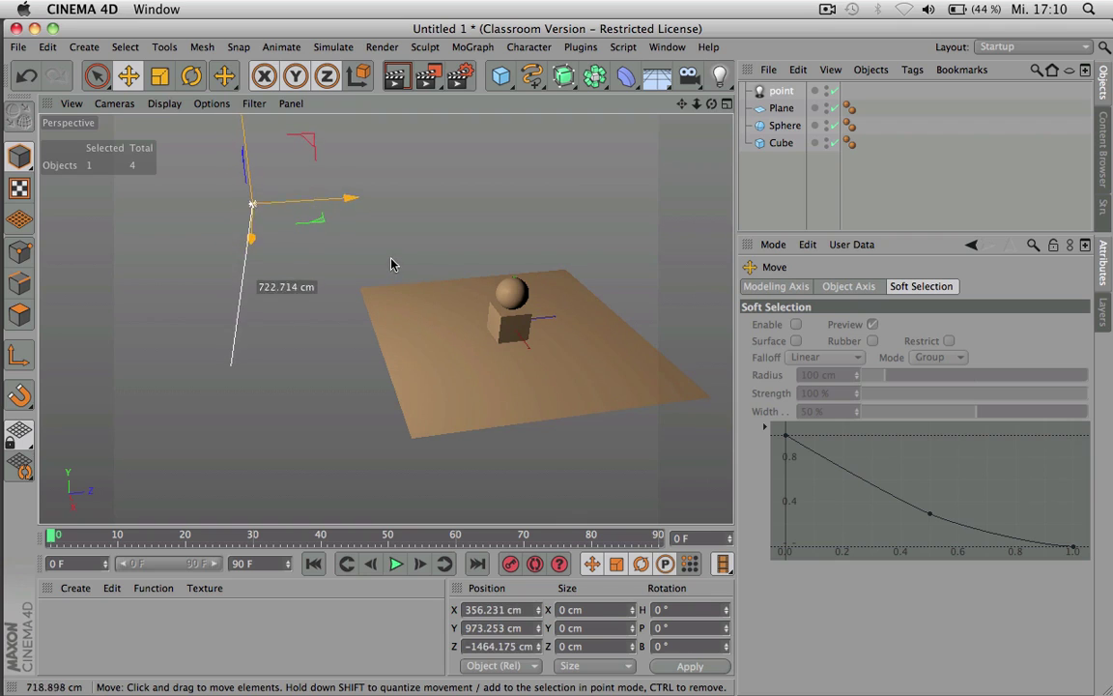
# - Slide the point light toward the scene and set Falloff to Inverse Square (Physically Accurate)
pyautogui.click(780, 91)
pyautogui.moveTo(292, 205); pyautogui.dragTo(382, 203)
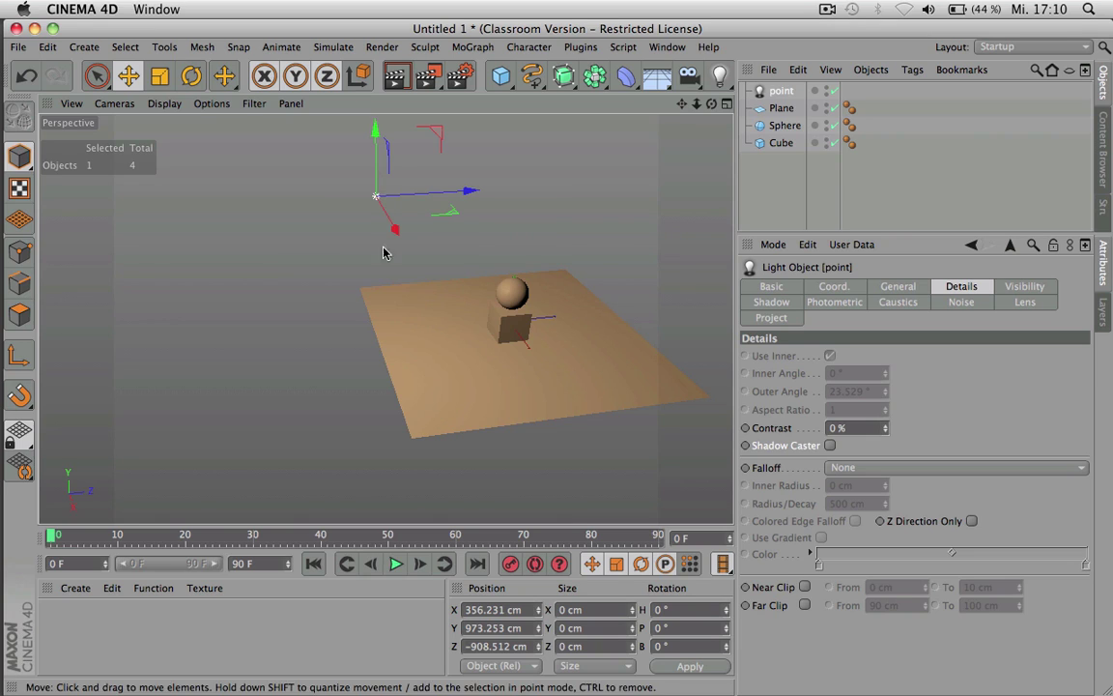
pyautogui.click(876, 470)
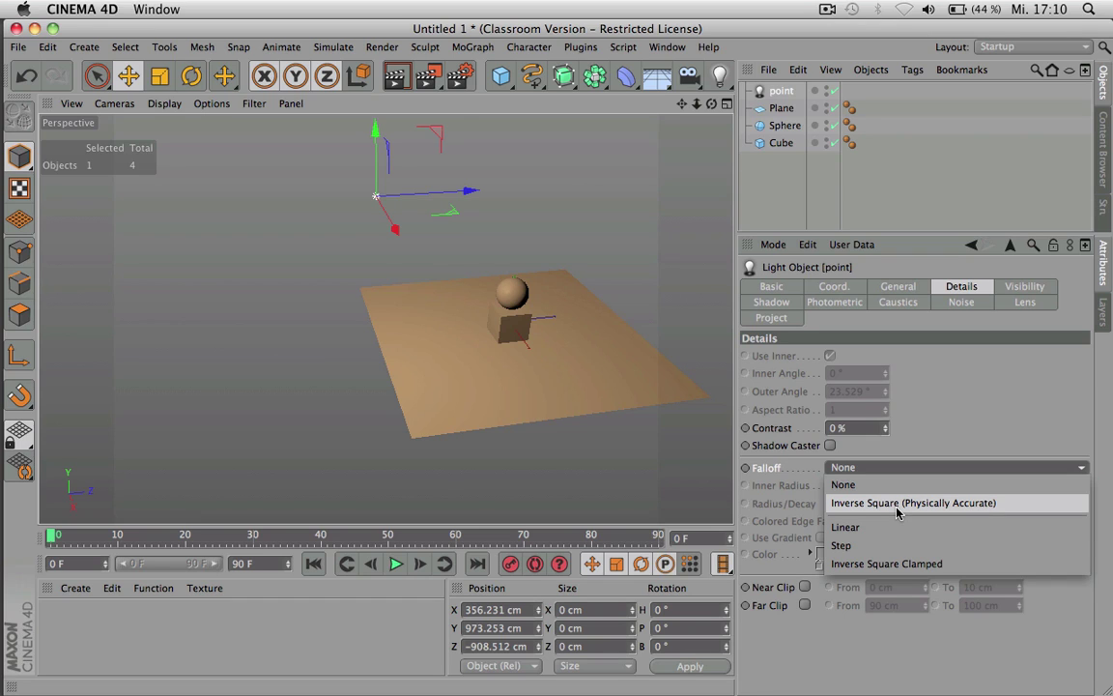
pyautogui.click(897, 503)
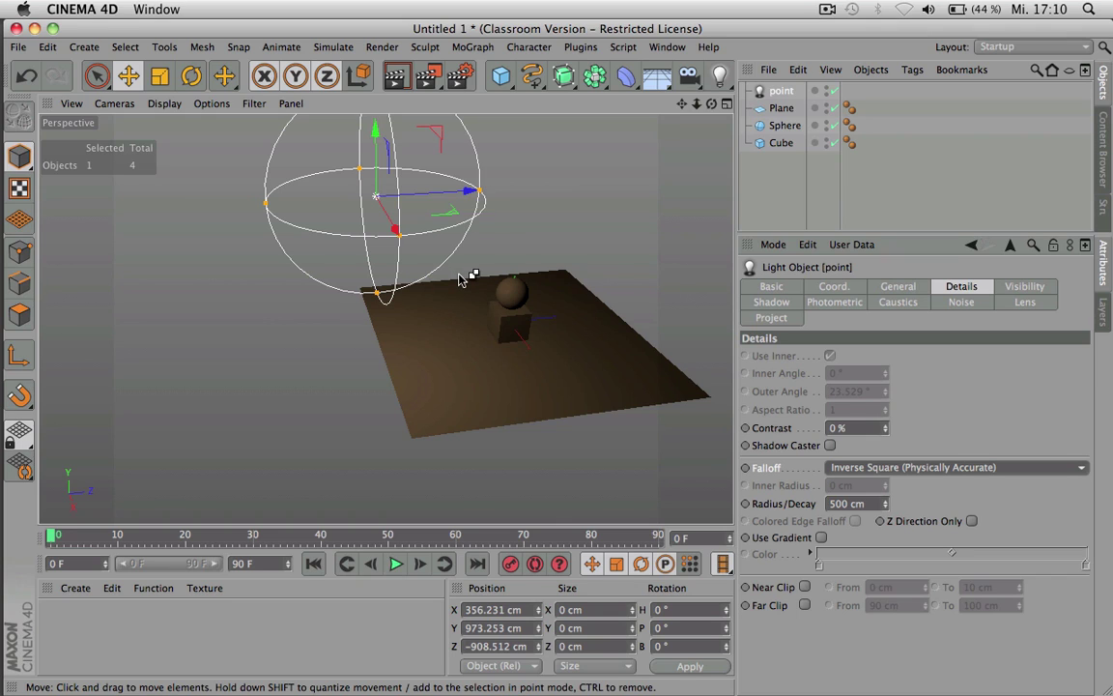
# - Render the falloff and drag the light down to X 675.227, Y 227.68, Z -554.02 cm
pyautogui.hotkey('ctrl', 'r')
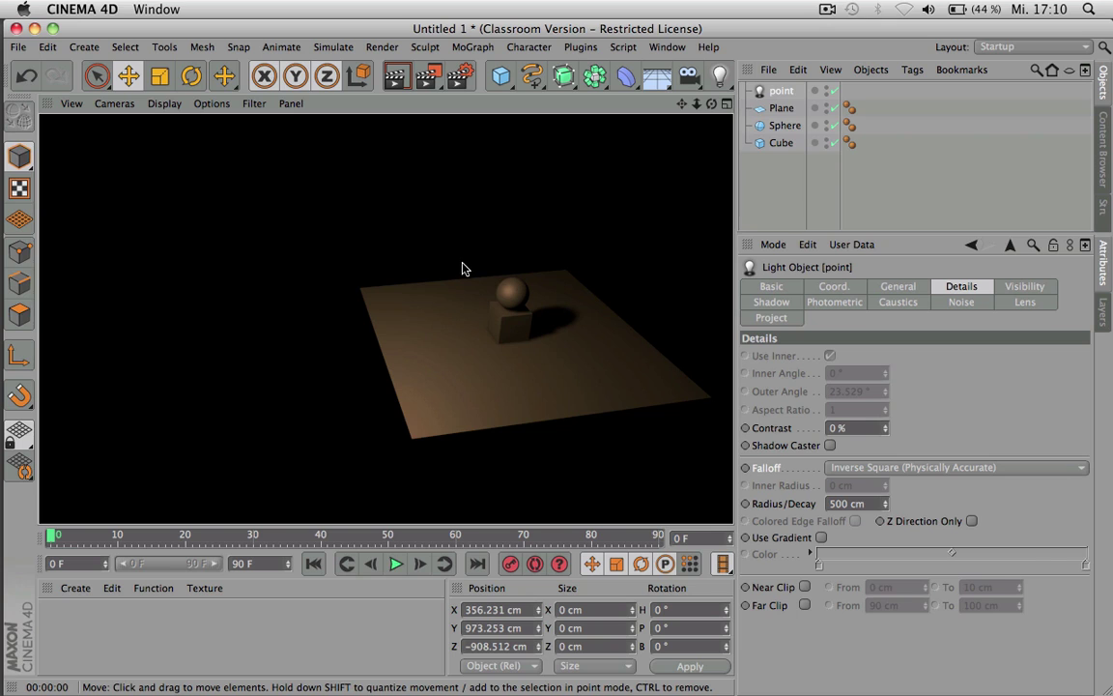
pyautogui.scroll(3, 384, 207)
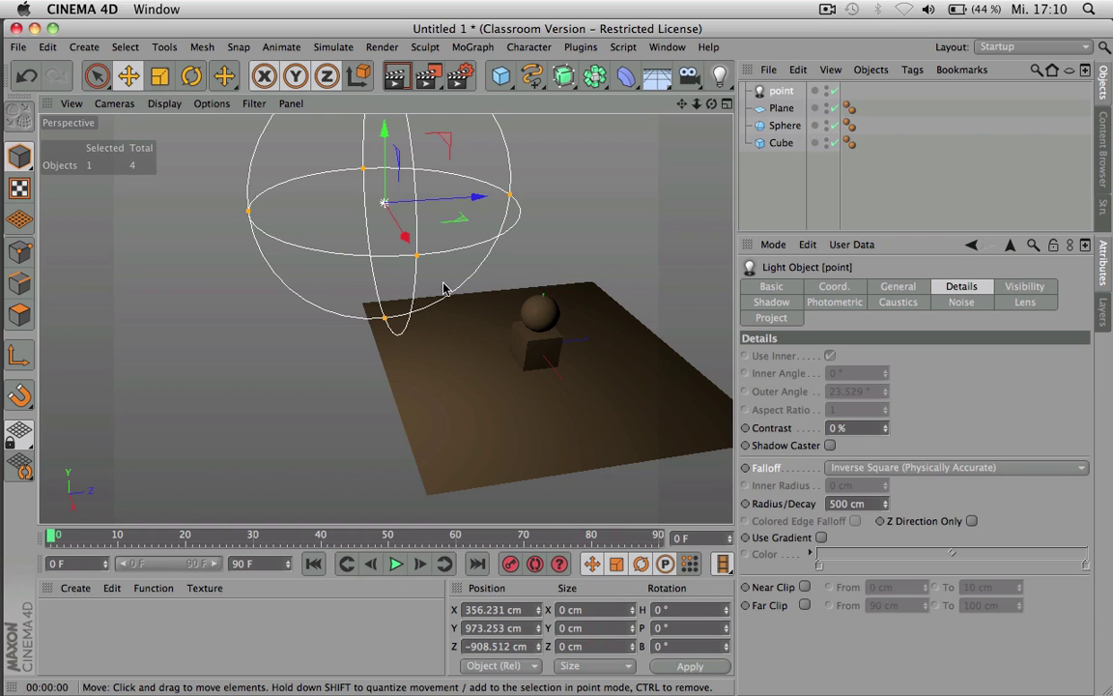
pyautogui.moveTo(444, 288); pyautogui.dragTo(580, 464)
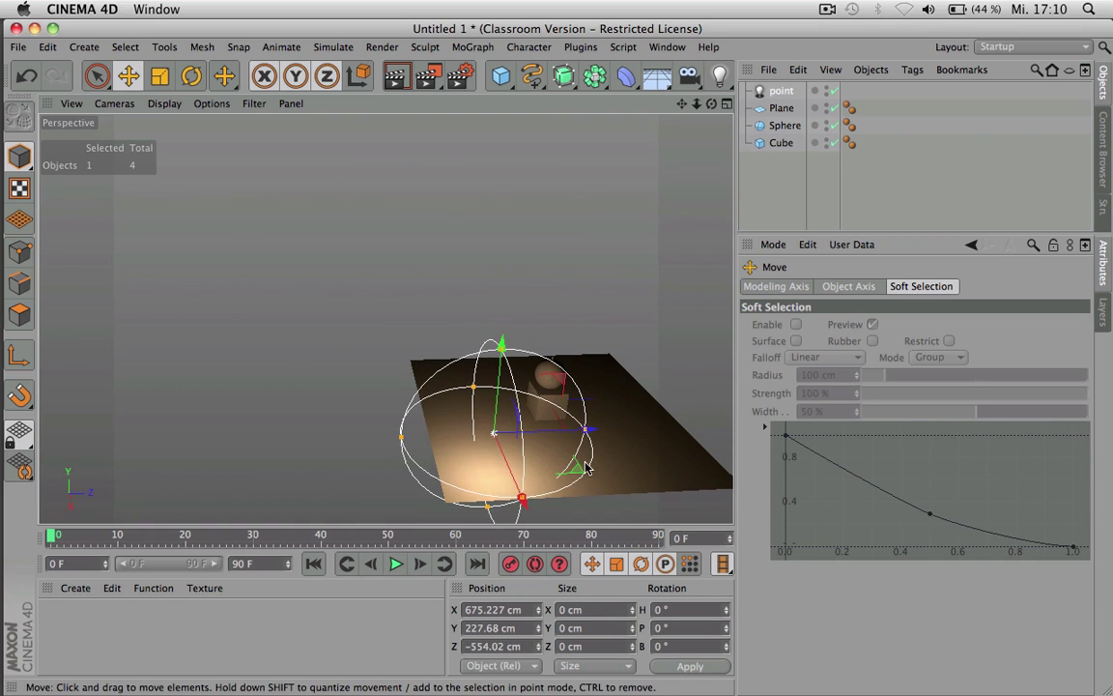
# - Cycle through other open applications and bring Cinema 4D back to the front
pyautogui.press('super+Tab')
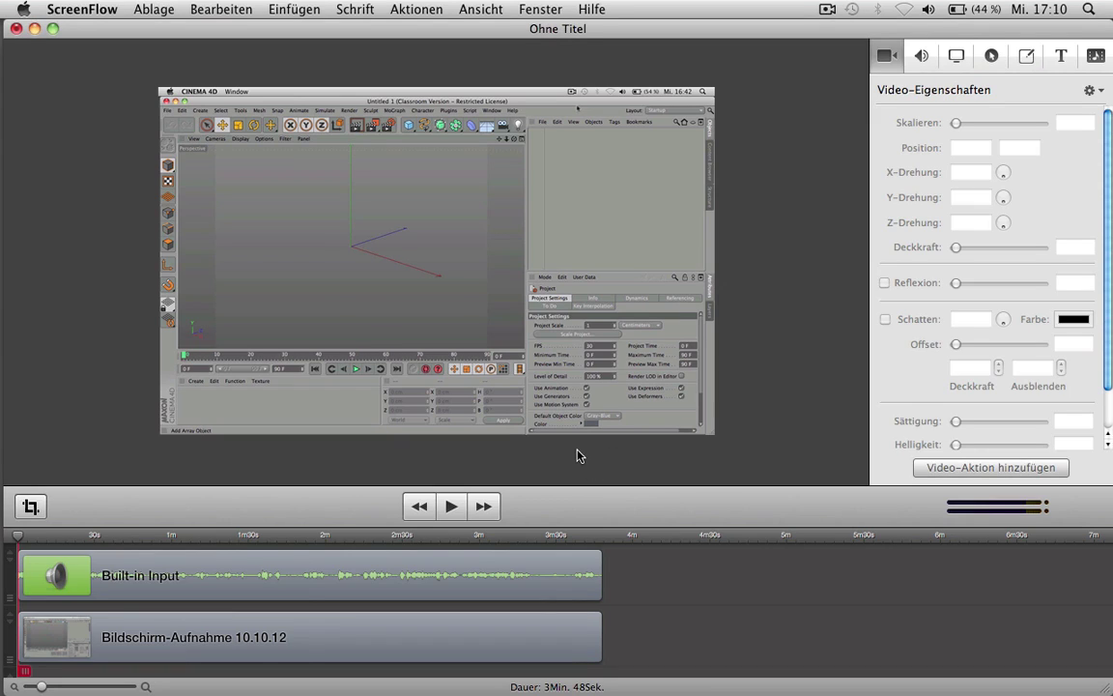
pyautogui.press('super+Tab')
pyautogui.press('super+Tab')
pyautogui.press('super+Tab')
pyautogui.press('super+Tab')
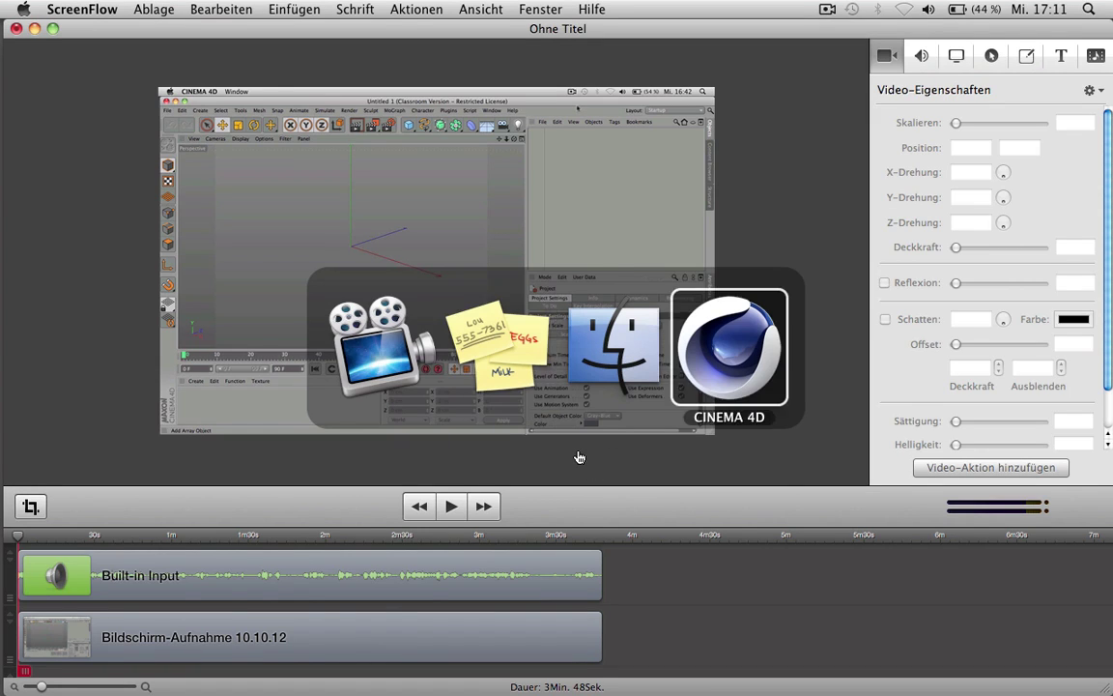
pyautogui.moveTo(3, 358)
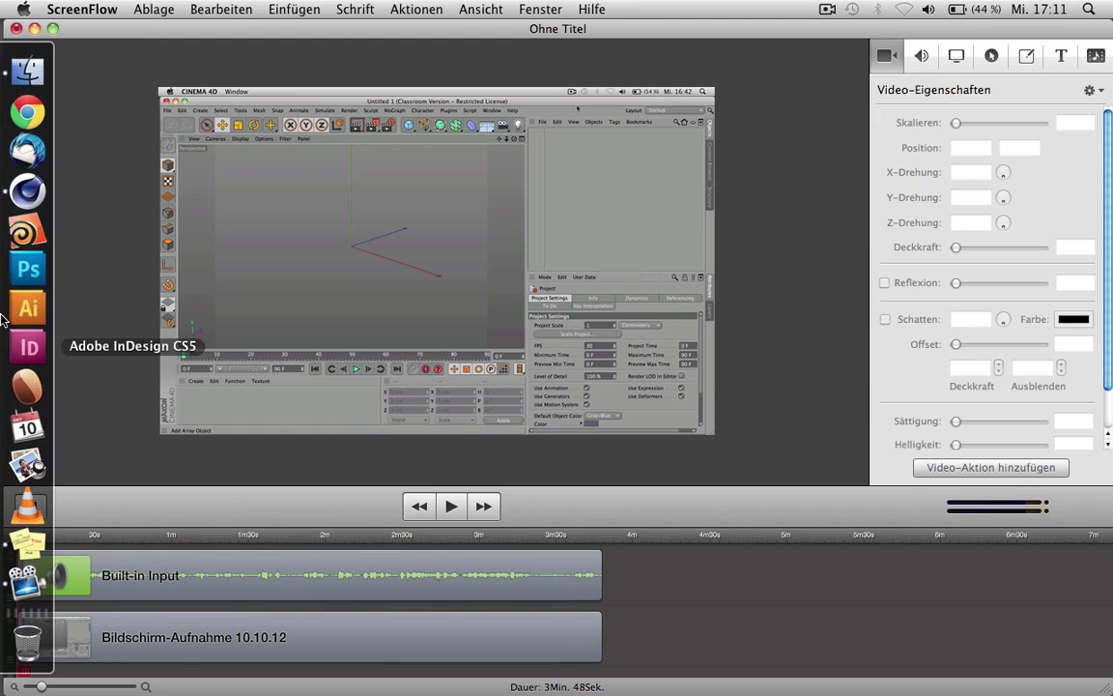
pyautogui.click(11, 190)
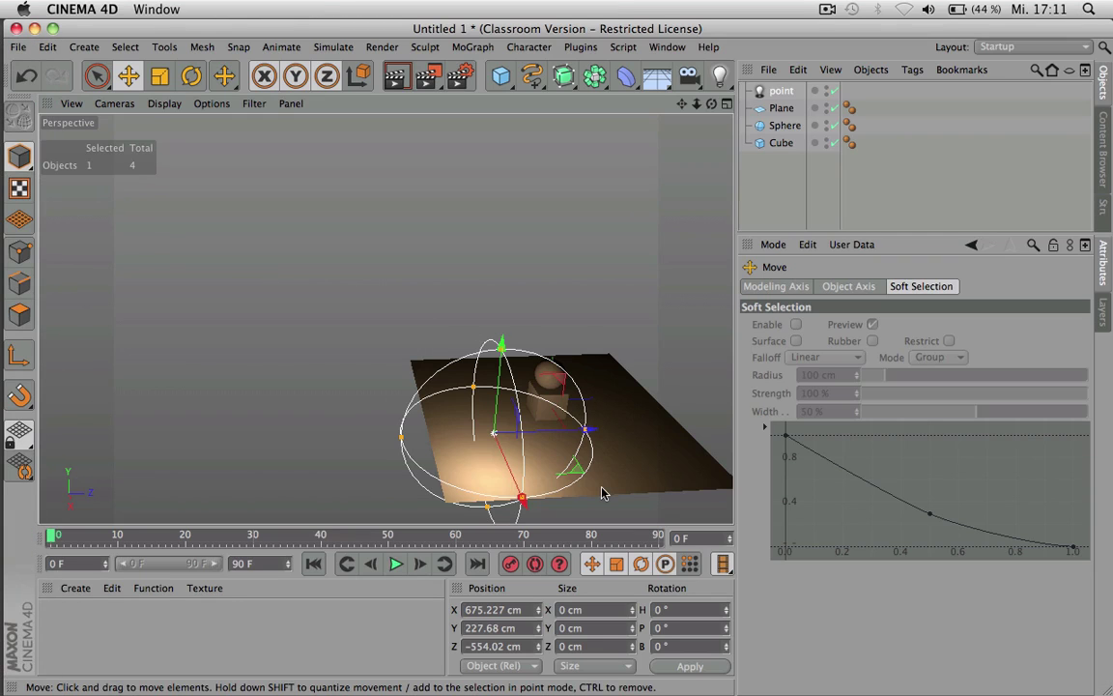
# - Render lighting previews and raise the point light upward
pyautogui.scroll(2, 580, 445)
pyautogui.hotkey('ctrl', 'r')
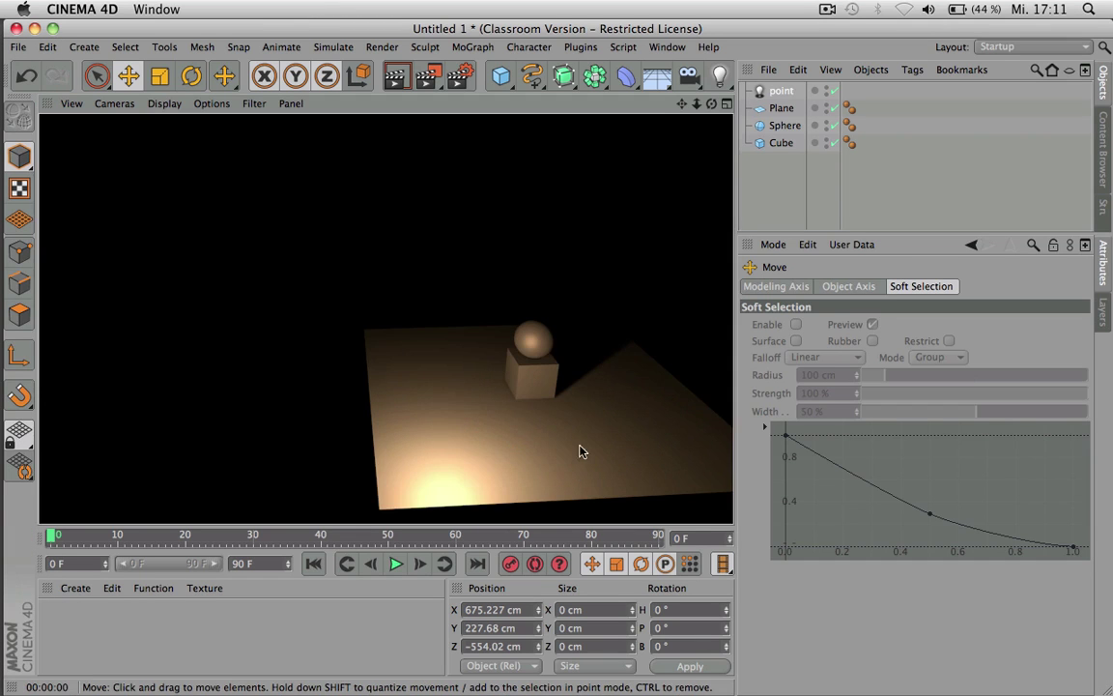
pyautogui.scroll(-2, 681, 137)
pyautogui.scroll(3, 509, 355)
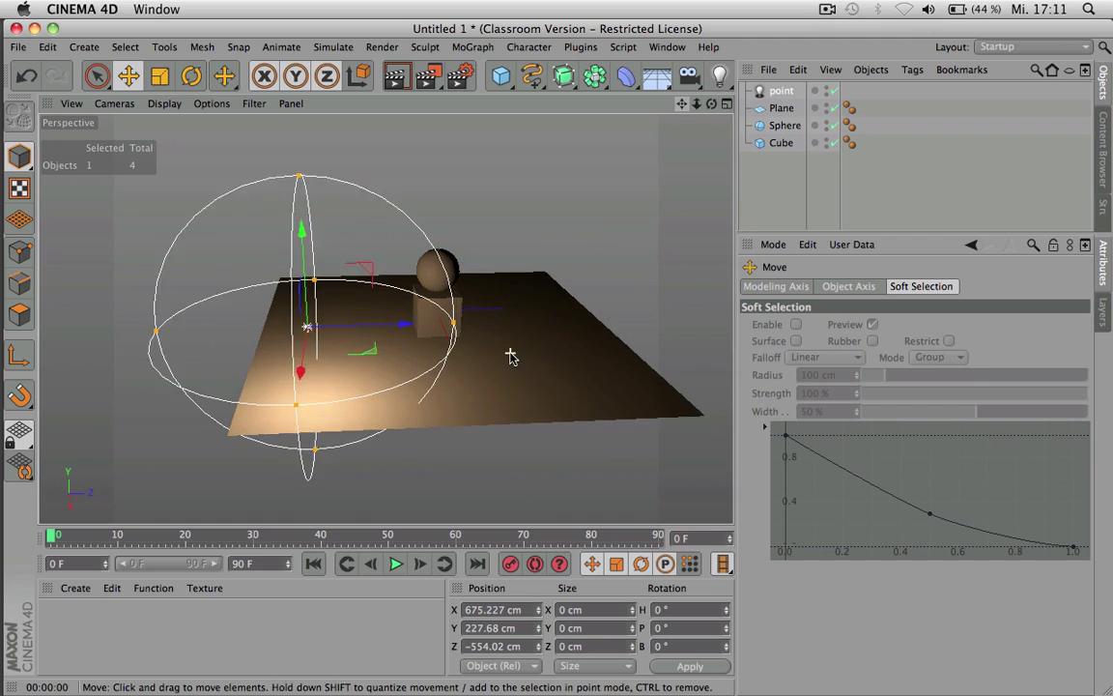
pyautogui.hotkey('ctrl', 'r')
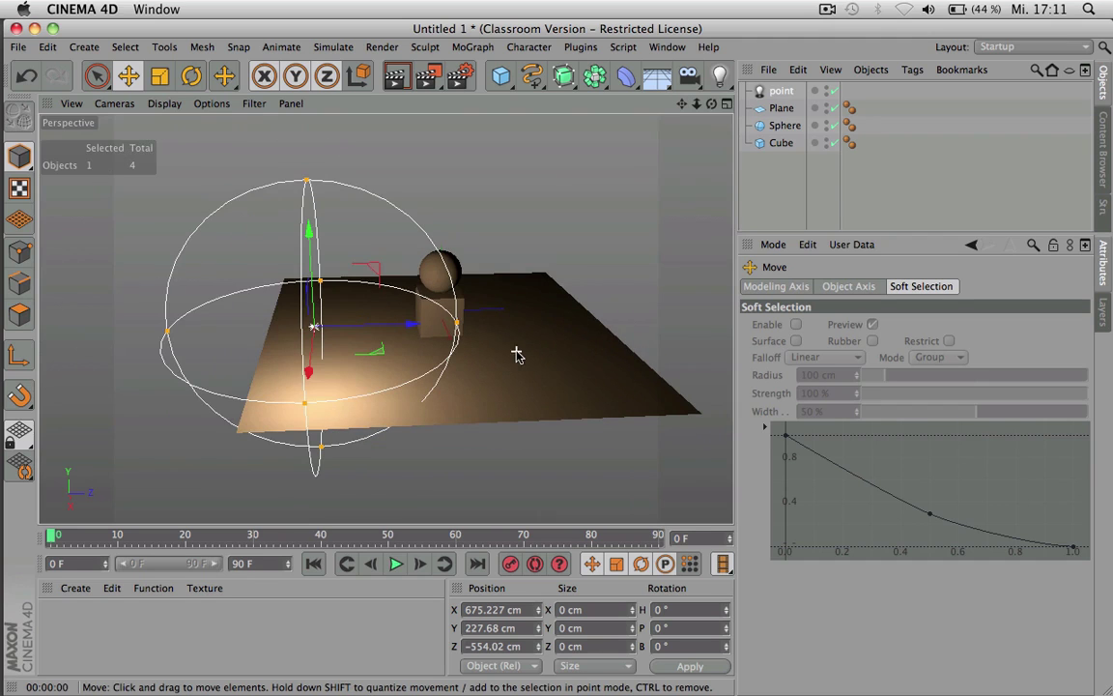
pyautogui.moveTo(417, 397); pyautogui.dragTo(400, 305)
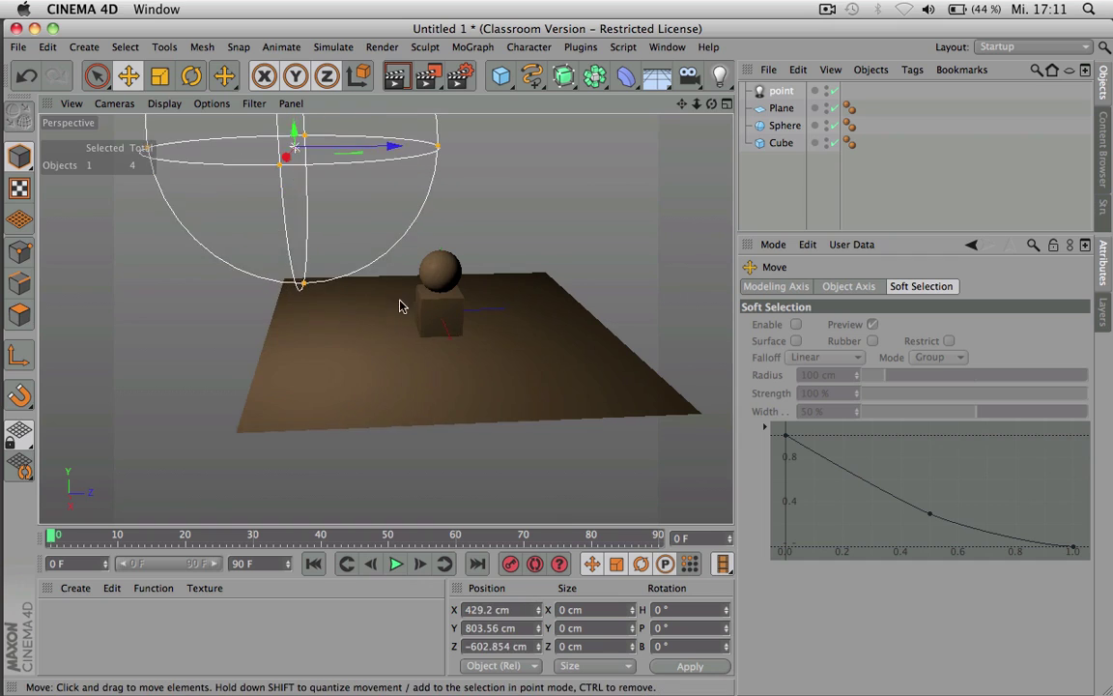
# - Lift the light higher, then bring it to X 577.072, Y 911.29, Z -410.22 cm
pyautogui.scroll(-2, 487, 281)
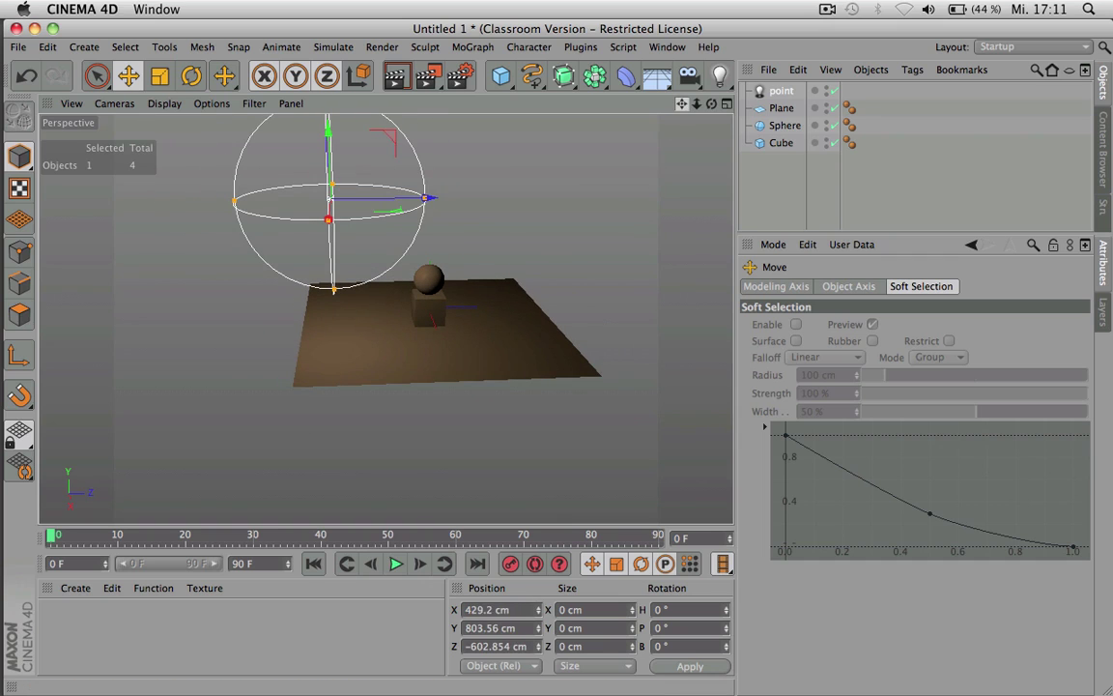
pyautogui.keyDown('alt'); pyautogui.moveTo(385, 170); pyautogui.dragTo(387, 328, button='middle'); pyautogui.keyUp('alt')
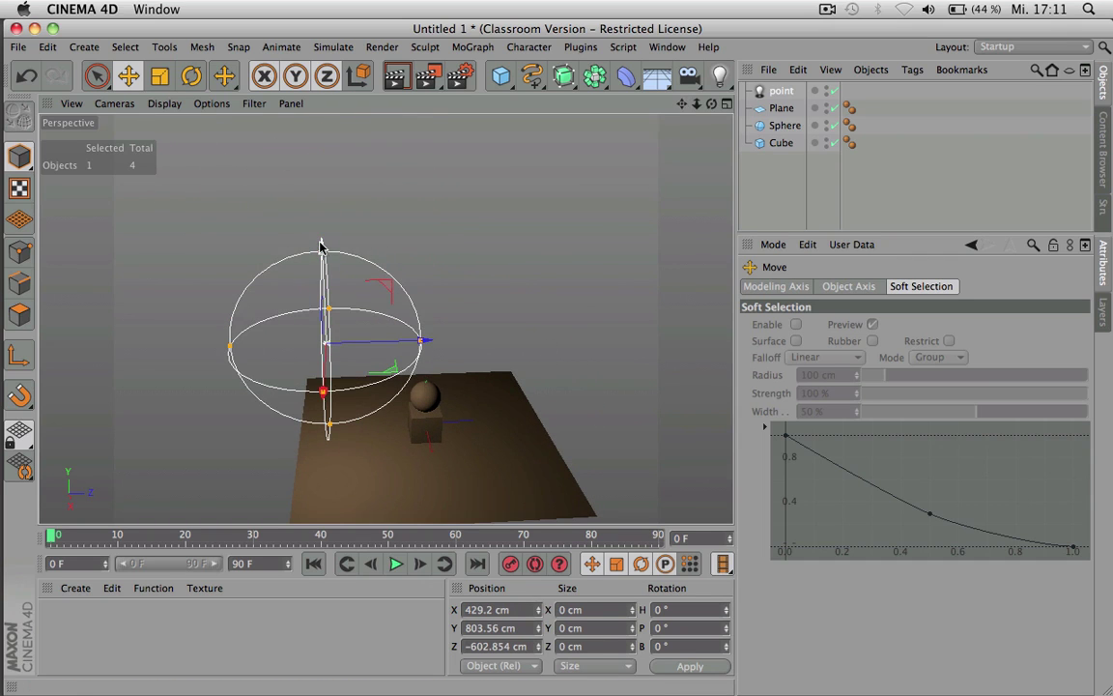
pyautogui.moveTo(321, 244); pyautogui.dragTo(320, 162)
pyautogui.hotkey('ctrl', 'r')
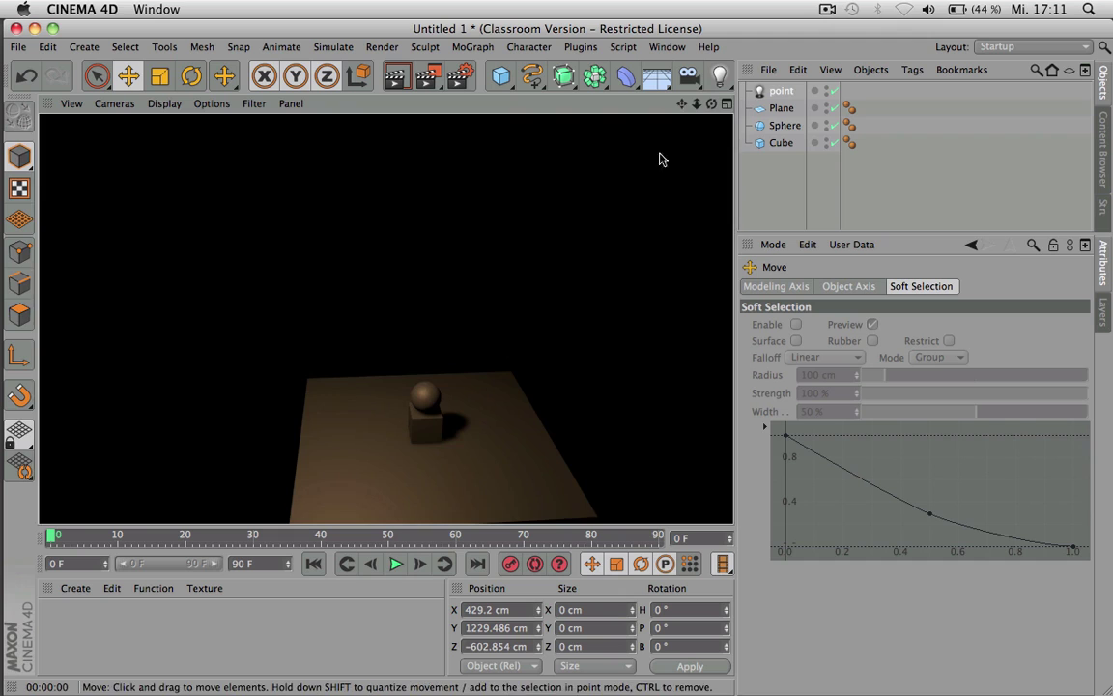
pyautogui.scroll(-2, 386, 319)
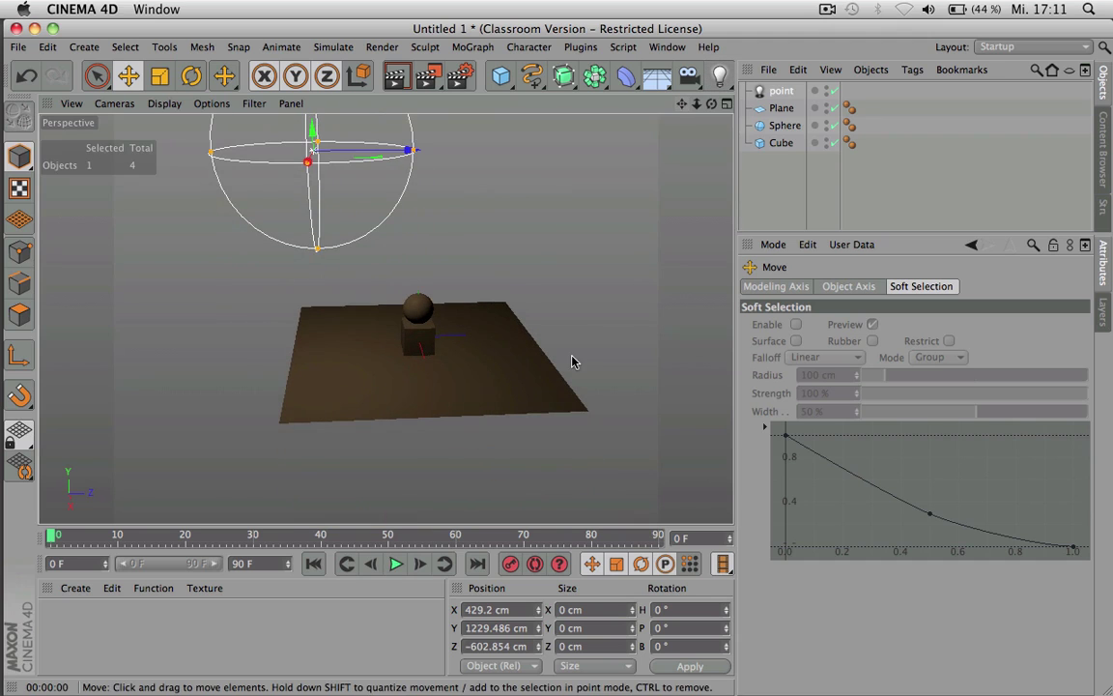
pyautogui.hotkey('ctrl', 'r')
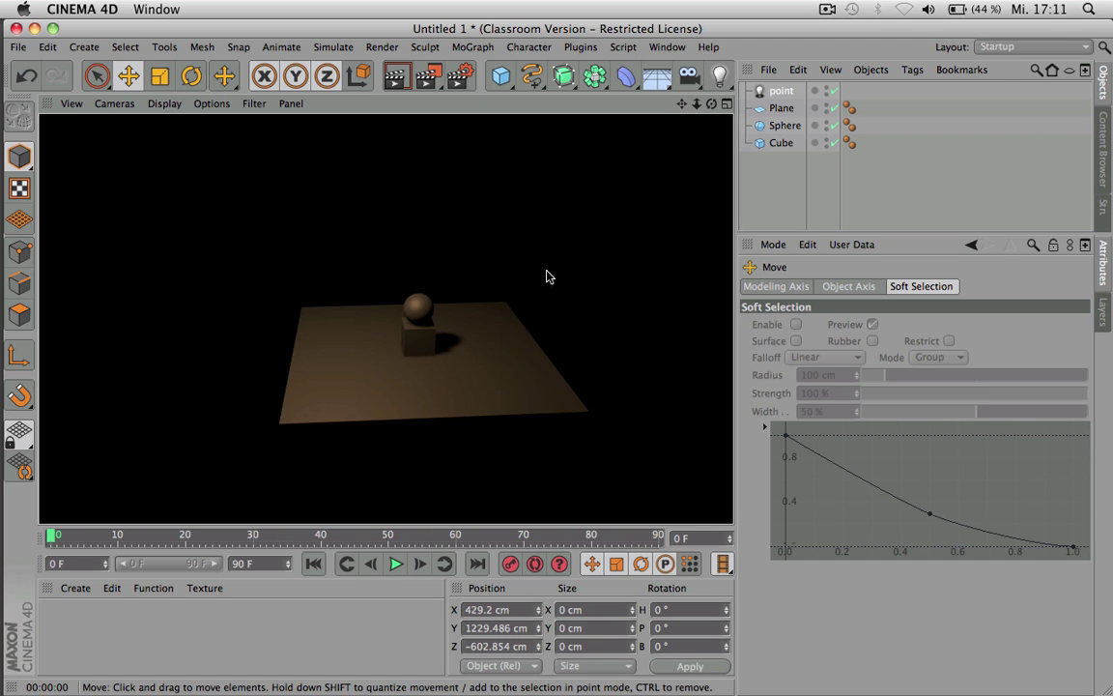
pyautogui.moveTo(547, 275); pyautogui.dragTo(525, 310)
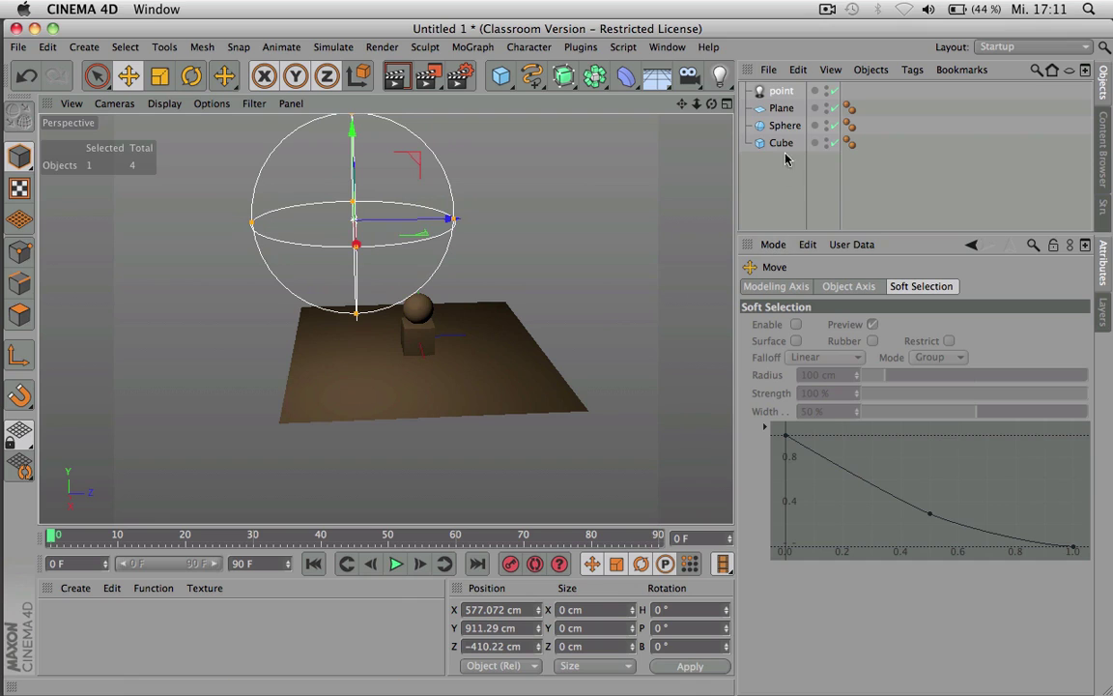
# - Set the point light's falloff to None, push it further back along Z, and render
pyautogui.click(782, 92)
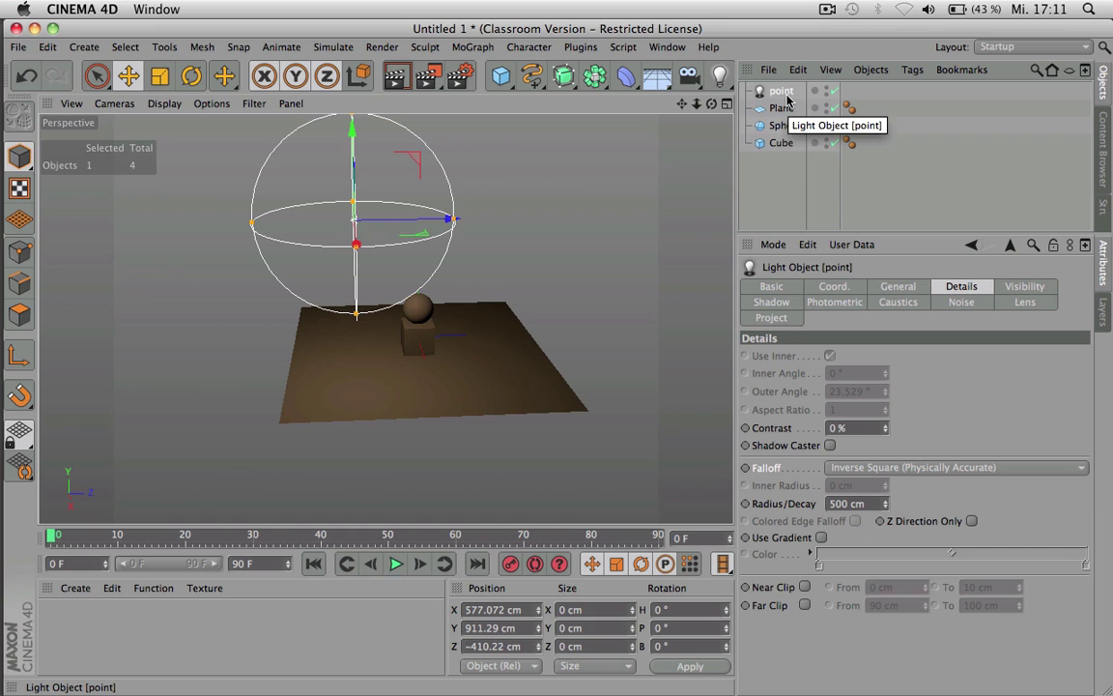
pyautogui.click(927, 470)
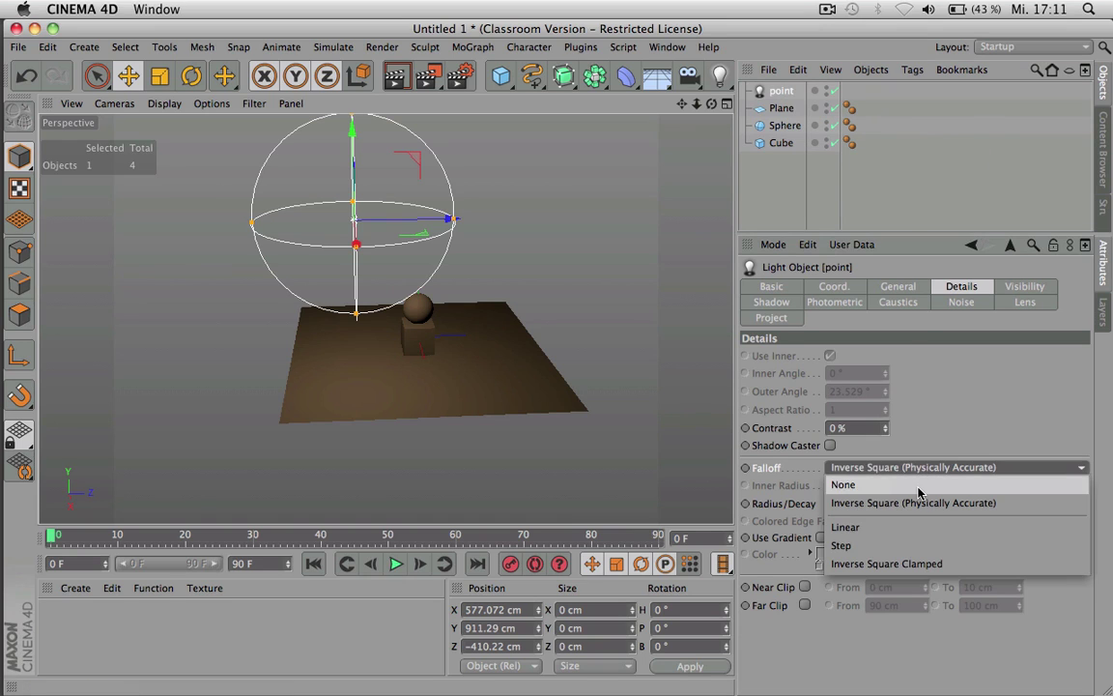
pyautogui.click(918, 486)
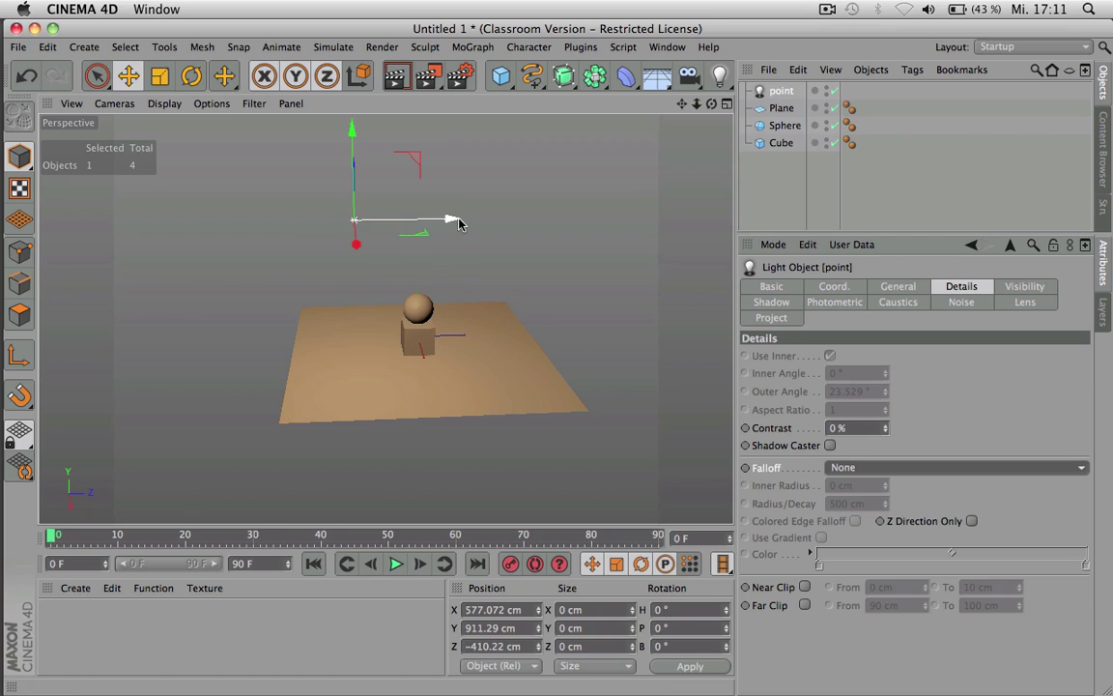
pyautogui.moveTo(449, 221); pyautogui.dragTo(365, 225)
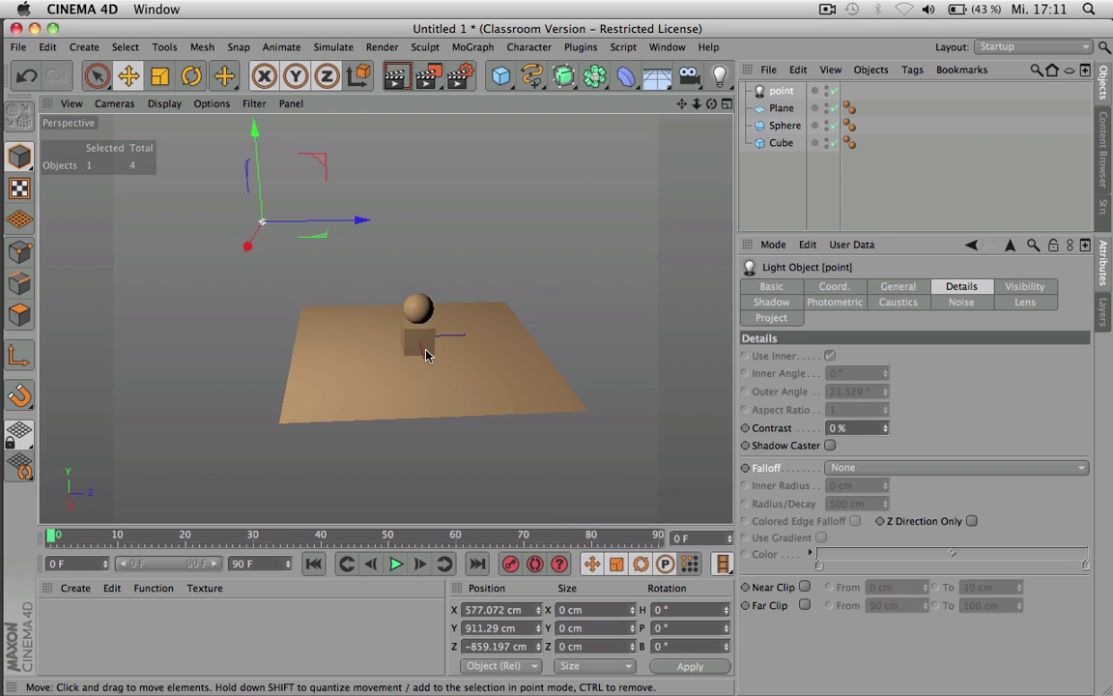
pyautogui.hotkey('ctrl', 'r')
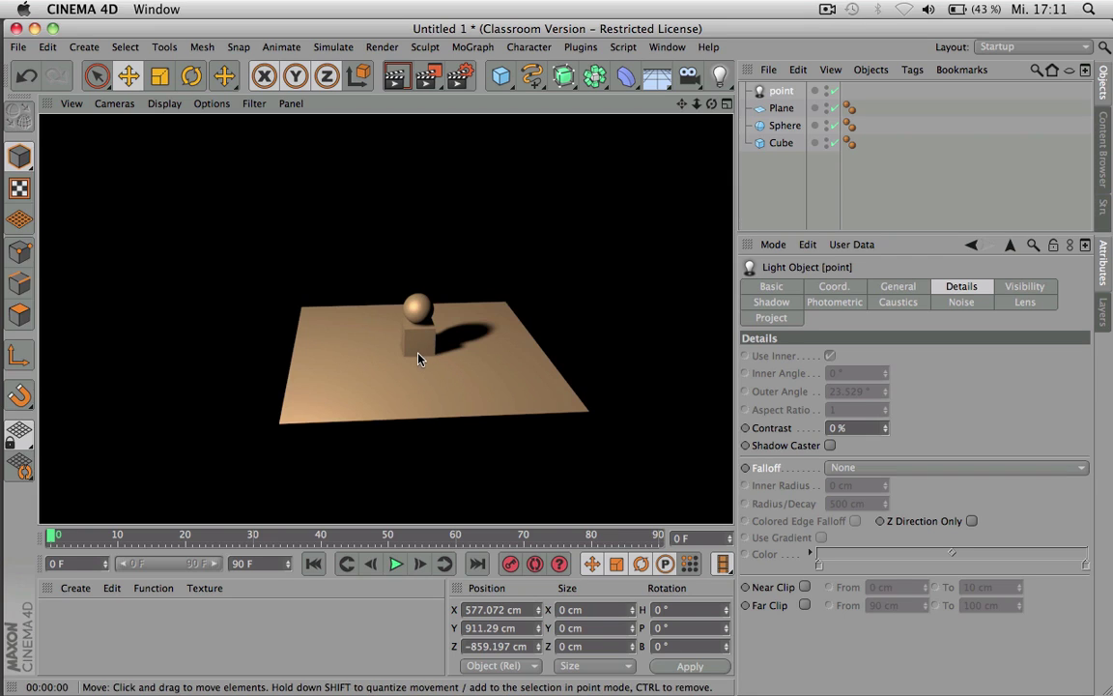
pyautogui.click(417, 358)
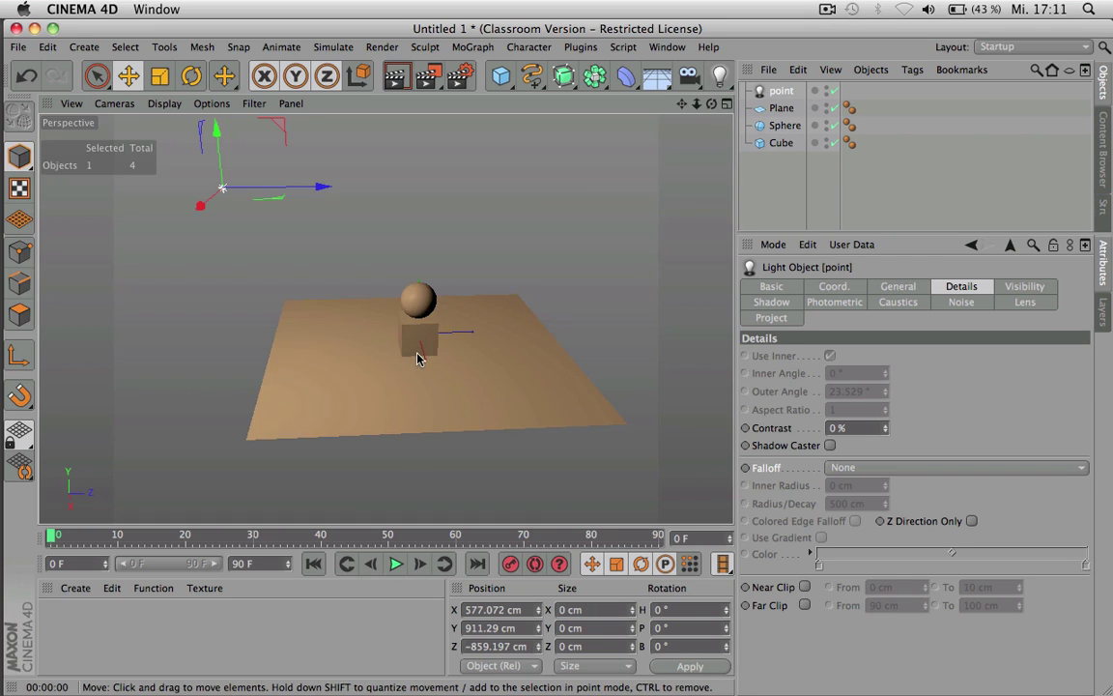
# - Restore Inverse Square (Physically Accurate) falloff and render the darkened plane
pyautogui.click(886, 470)
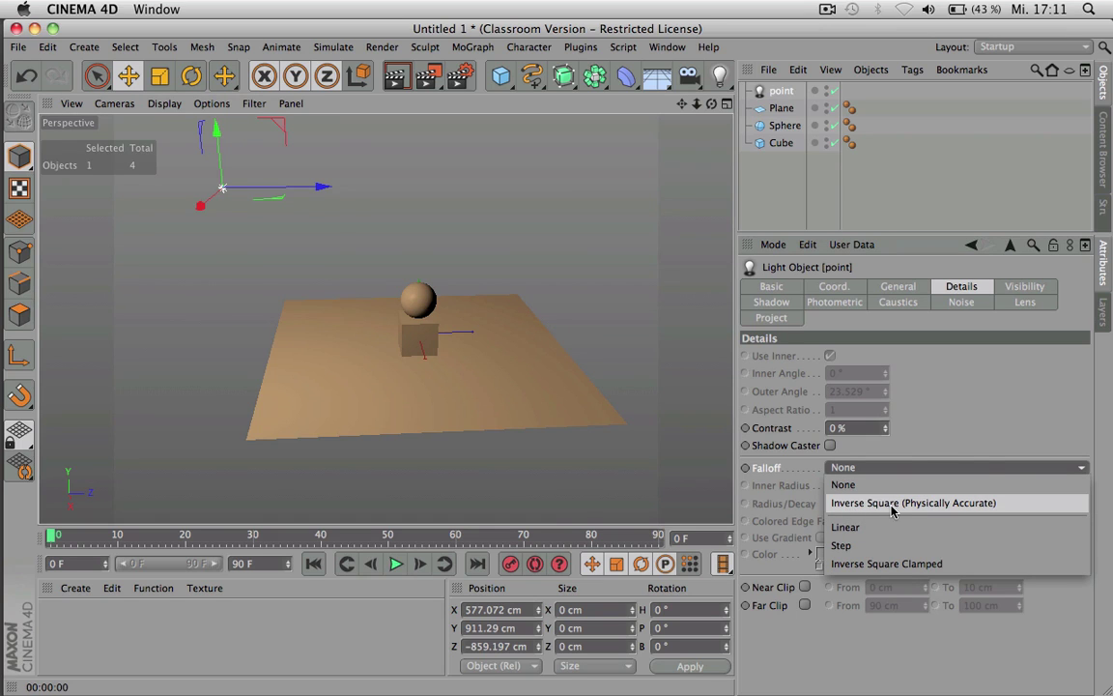
pyautogui.click(891, 503)
pyautogui.hotkey('ctrl', 'r')
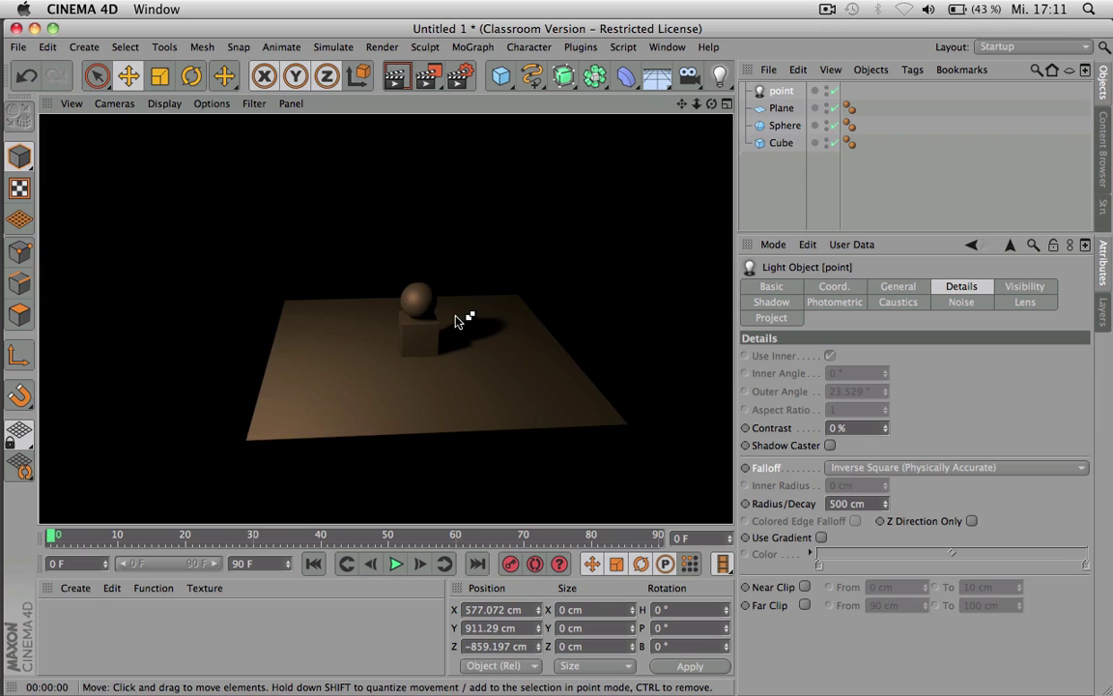
pyautogui.click(458, 321)
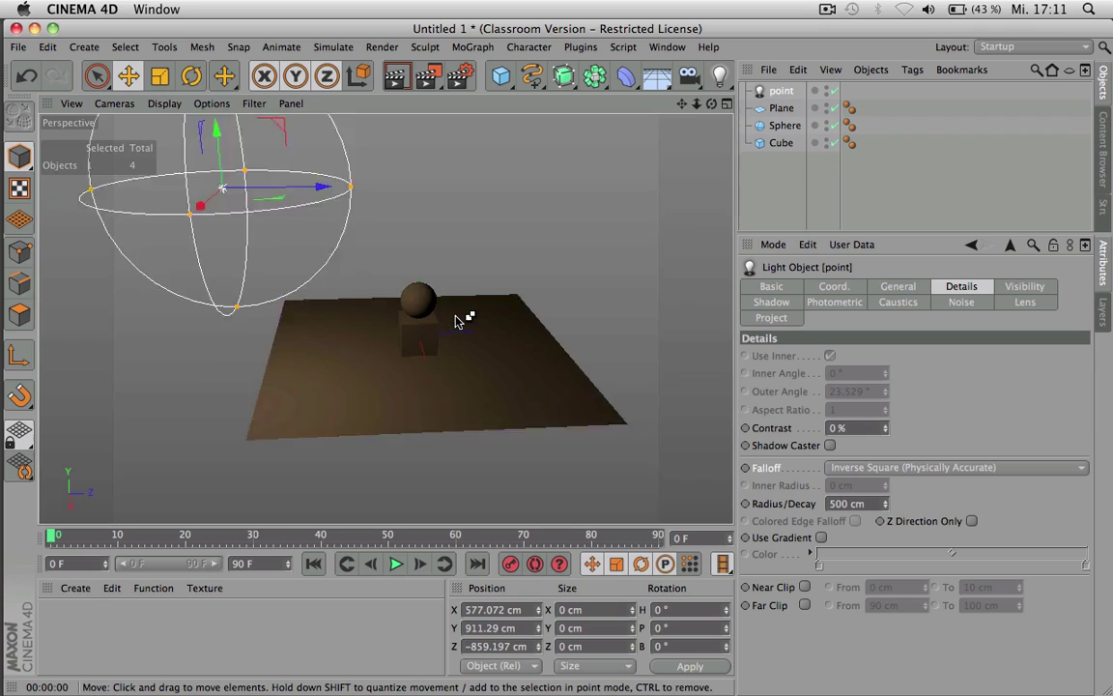
pyautogui.click(817, 504)
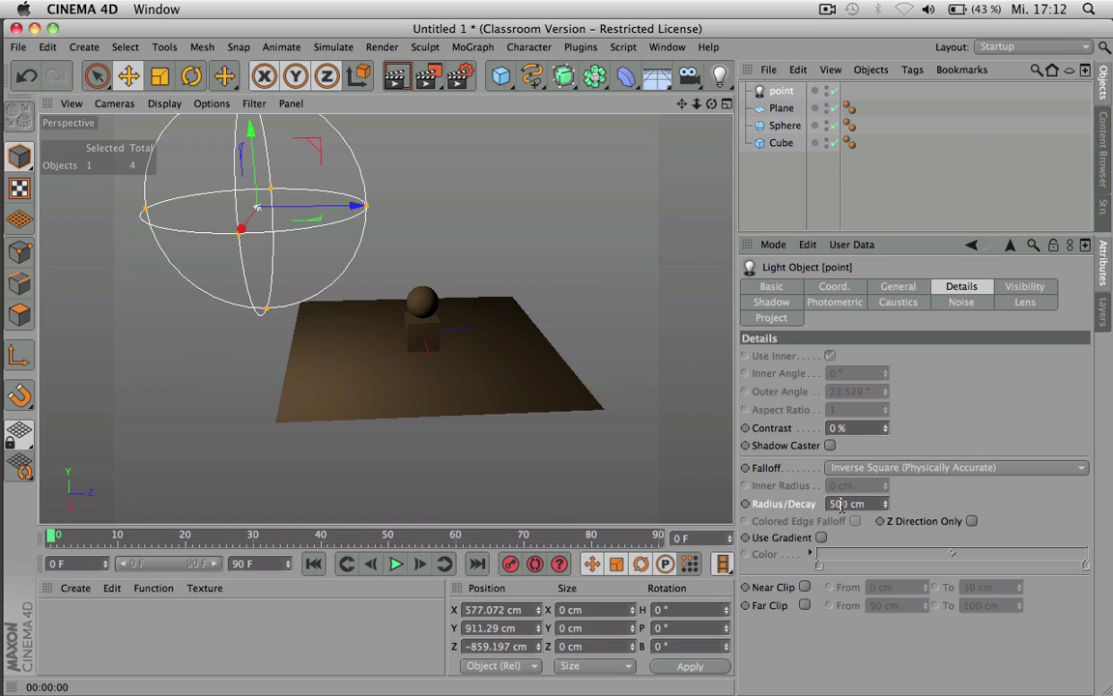
# - Test a larger falloff radius with a render, then set the radius to 25 cm
pyautogui.scroll(20, 840, 504)
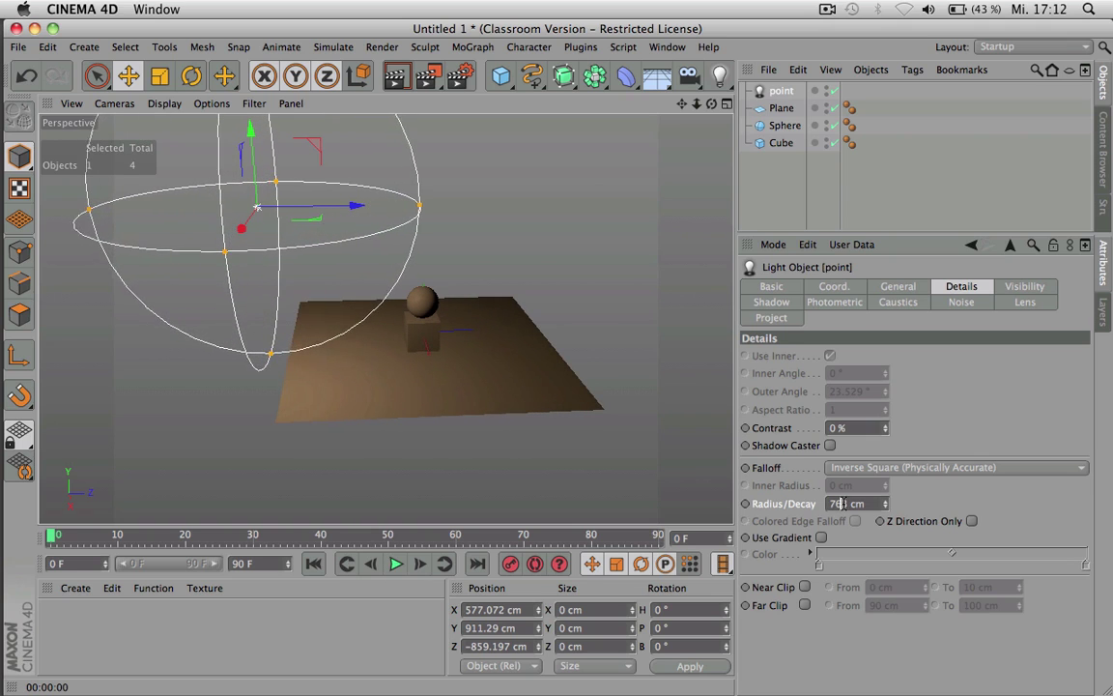
pyautogui.scroll(6, 841, 503)
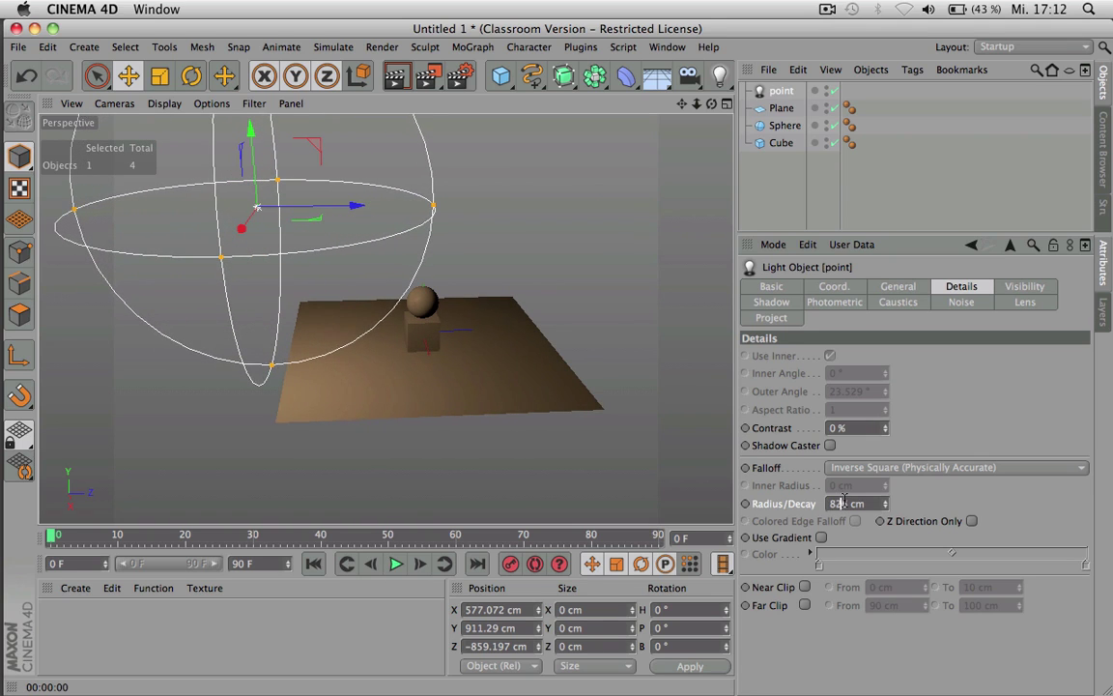
pyautogui.scroll(1, 843, 501)
pyautogui.press('super+r')
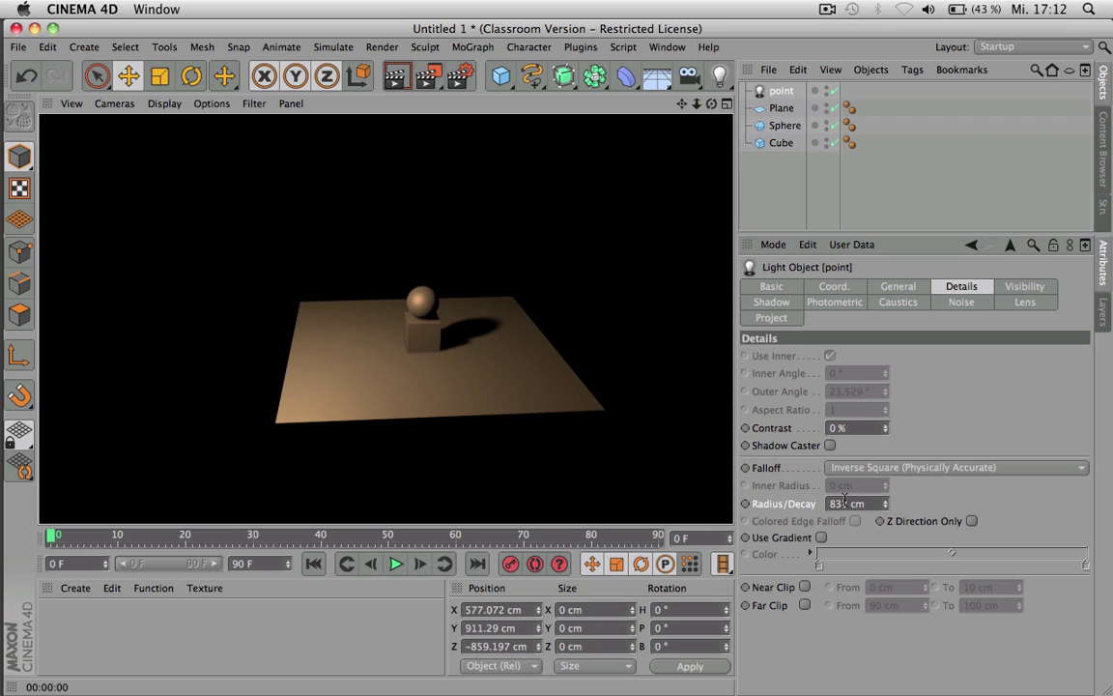
pyautogui.scroll(-3, 842, 501)
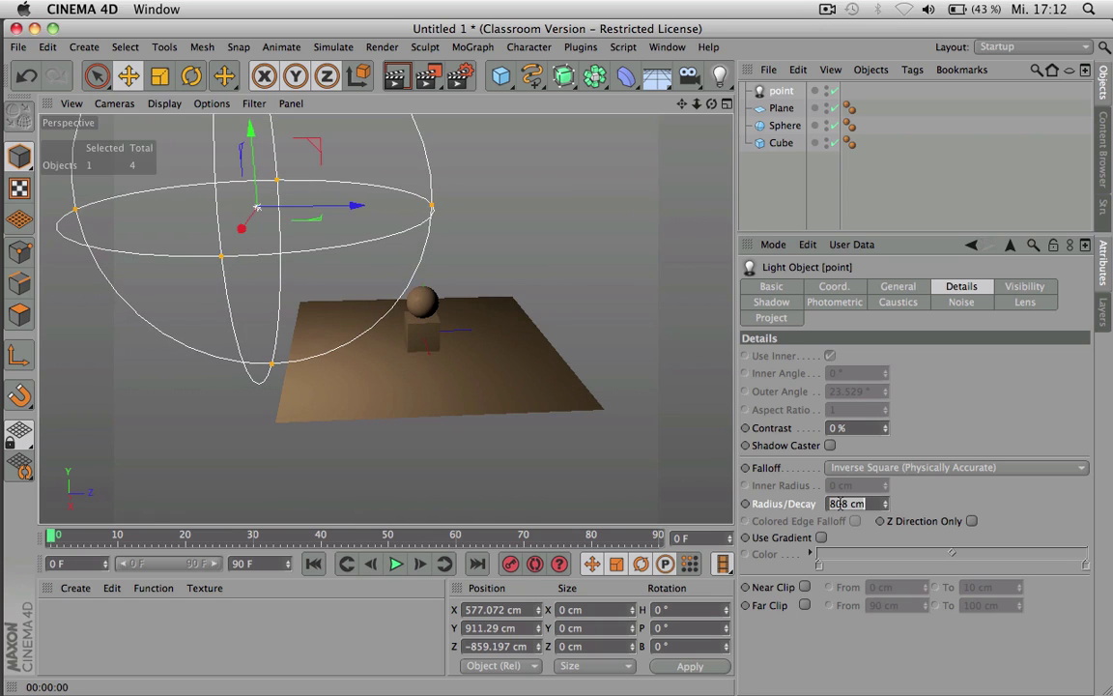
pyautogui.write('25')
pyautogui.press('Return')
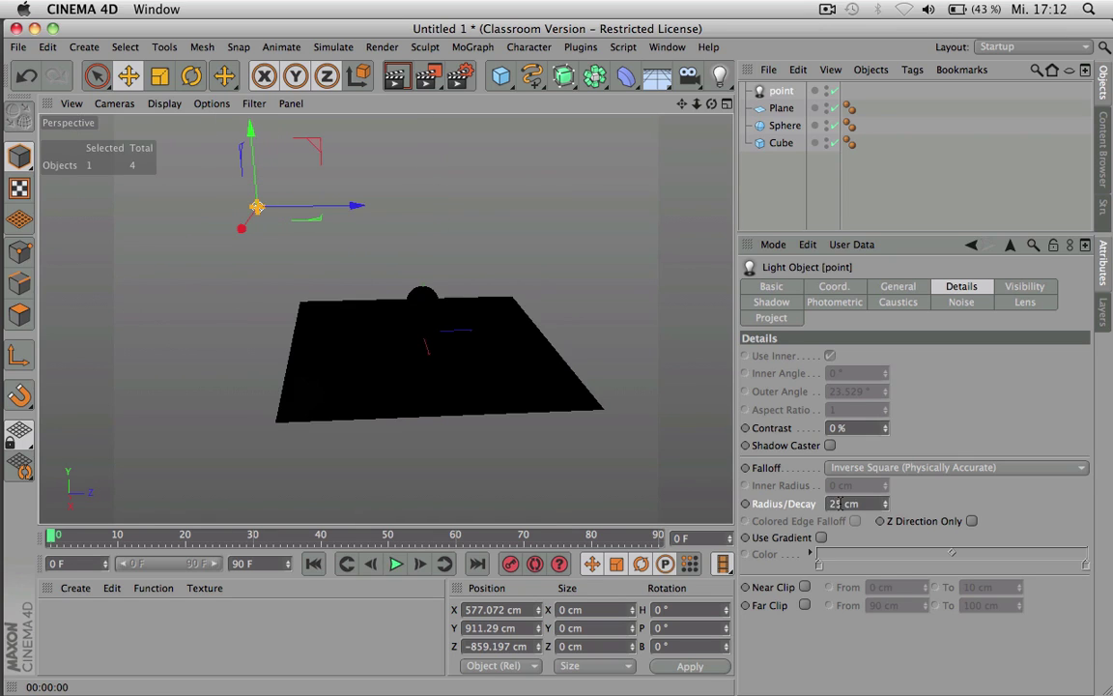
# - Move the light down near the plane, left of the sphere, to X 823.372, Y 503.076, Z -461.645 cm
pyautogui.moveTo(425, 279); pyautogui.dragTo(464, 349)
pyautogui.scroll(2, 463, 350)
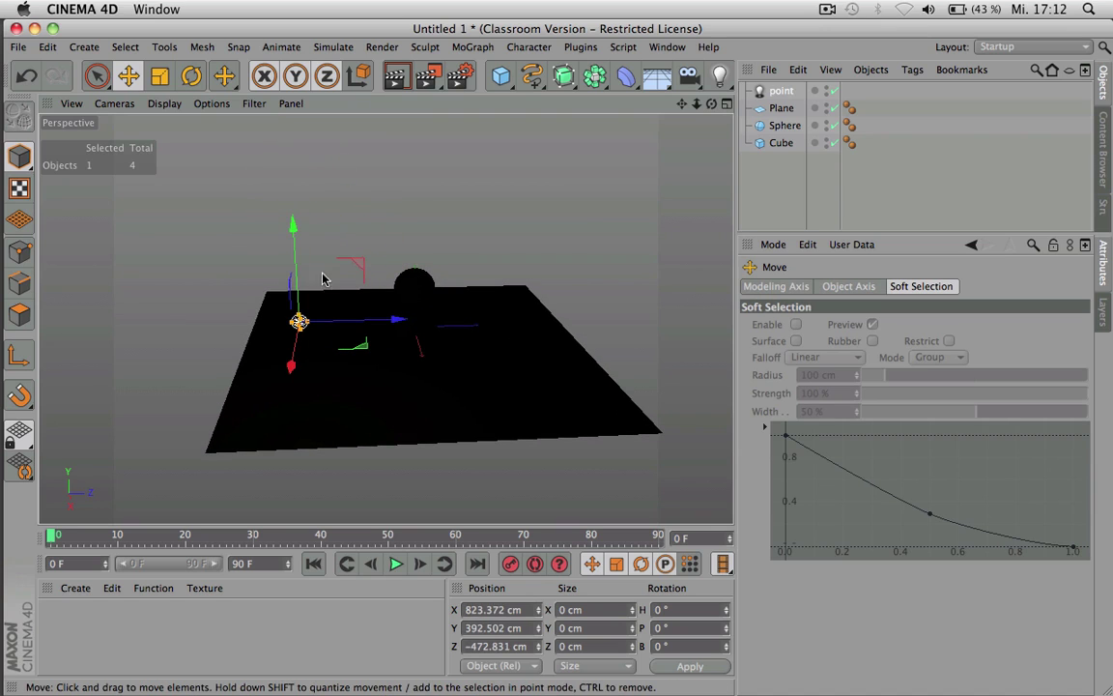
pyautogui.moveTo(292, 253); pyautogui.dragTo(301, 220)
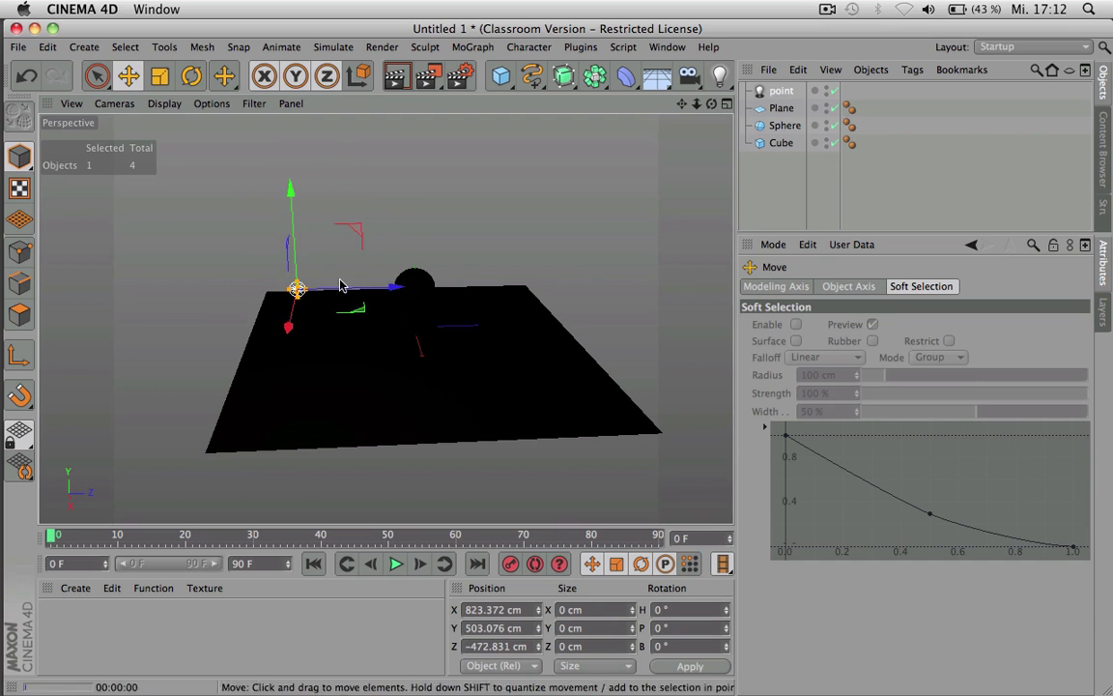
pyautogui.scroll(2, 343, 280)
pyautogui.moveTo(310, 268); pyautogui.dragTo(284, 273)
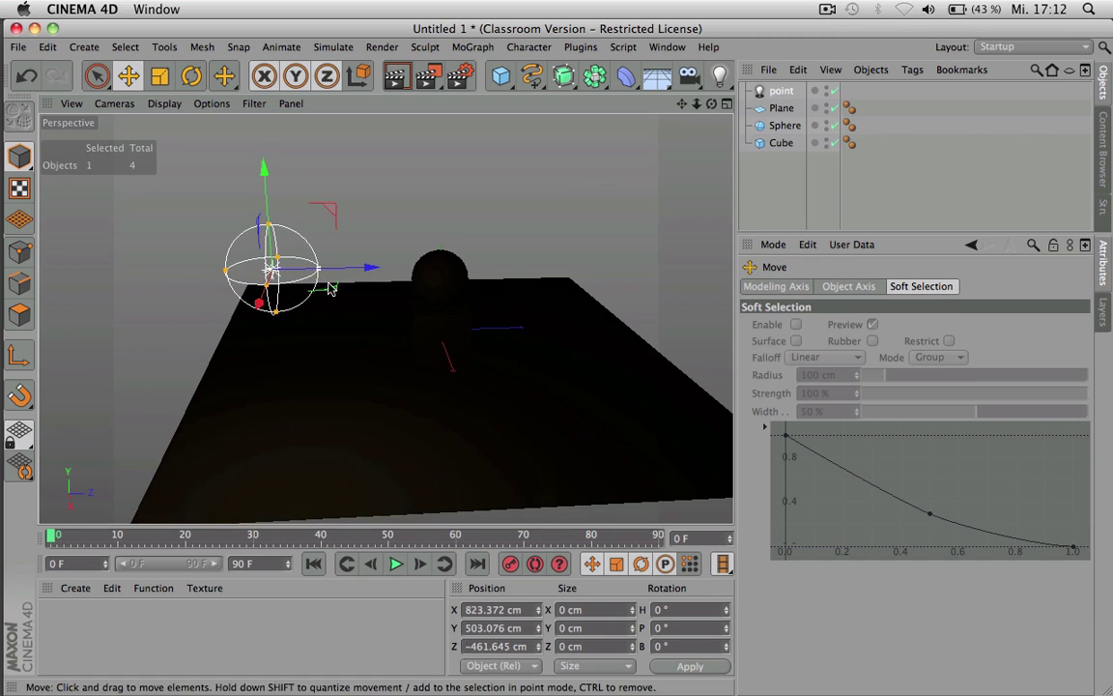
pyautogui.scroll(2, 329, 288)
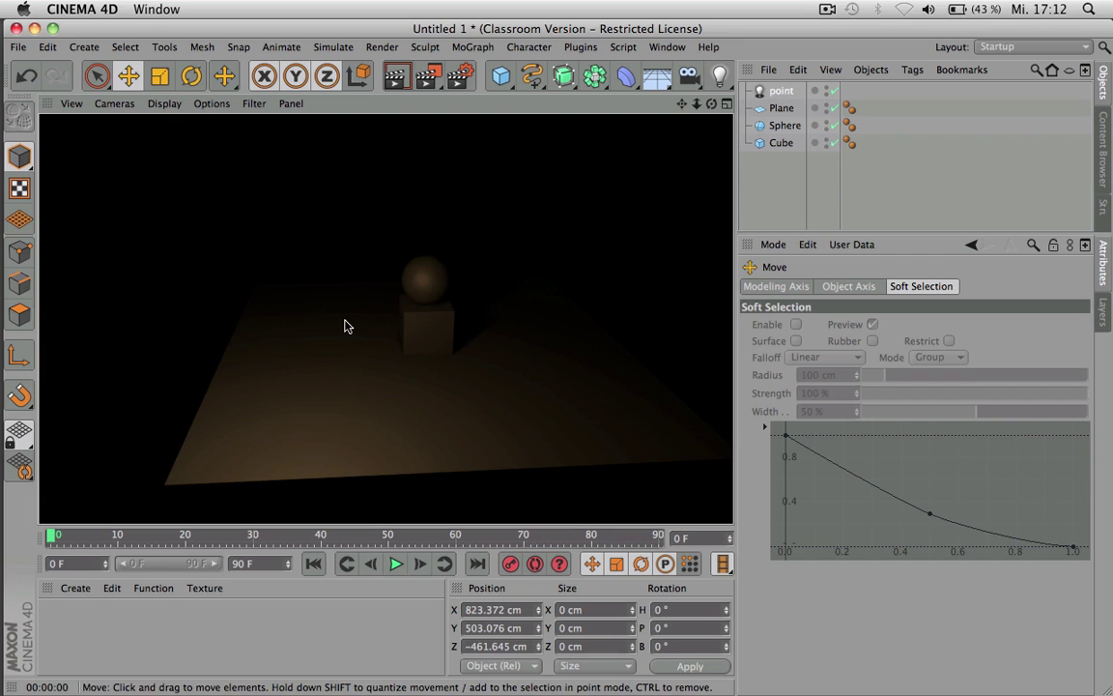
# - Raise the point light's intensity to 550% and render
pyautogui.click(775, 93)
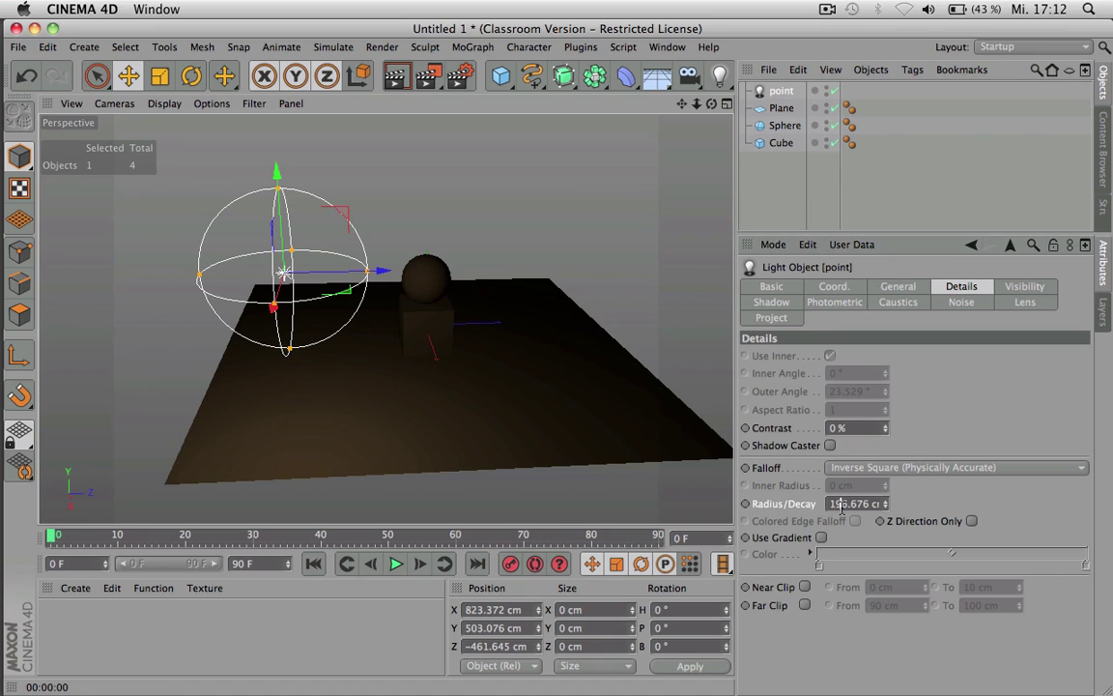
pyautogui.click(898, 287)
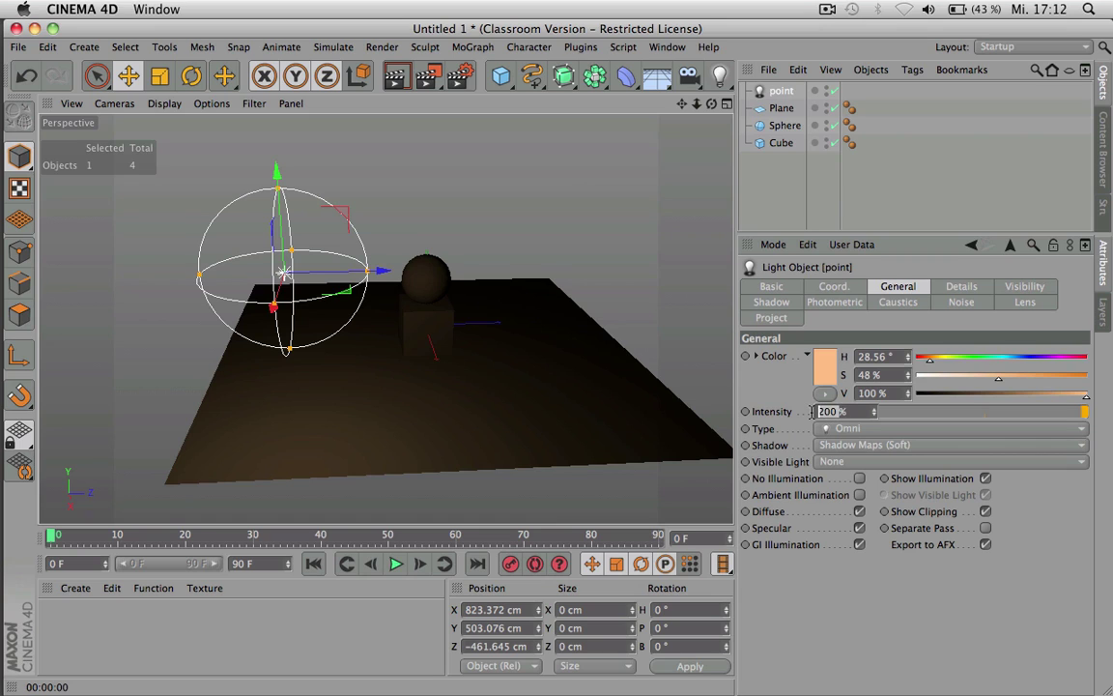
pyautogui.write('550')
pyautogui.press('Return')
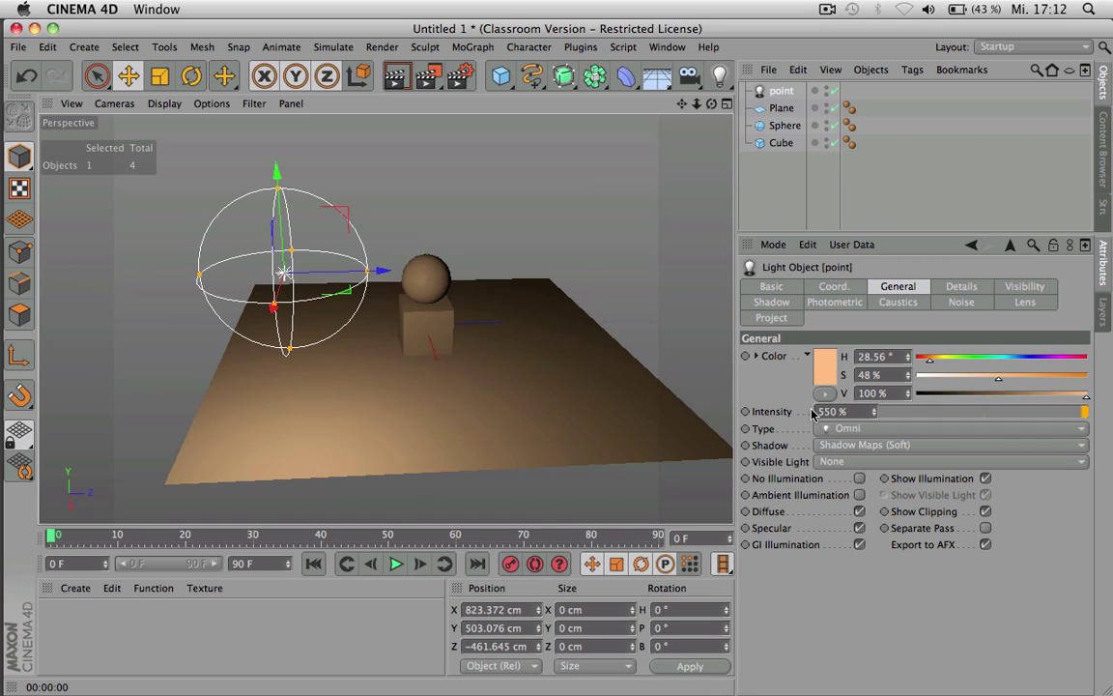
pyautogui.hotkey('ctrl', 'r')
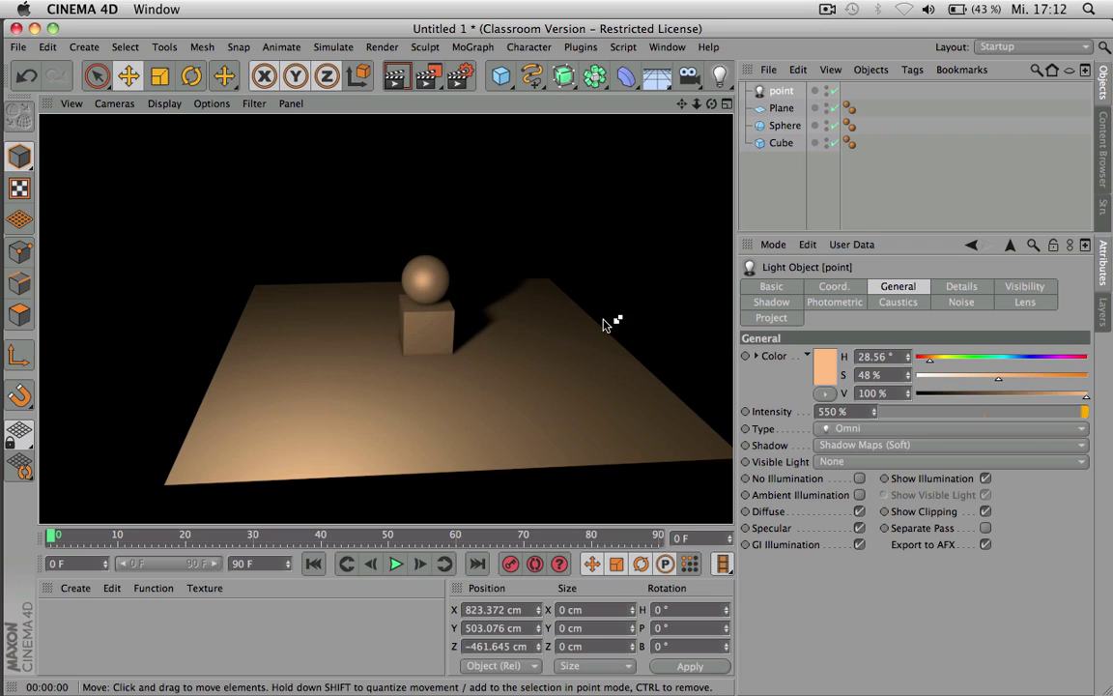
# - Set the falloff radius to 50 cm, then 500 cm, then widen it to about 603 cm and render
pyautogui.click(962, 286)
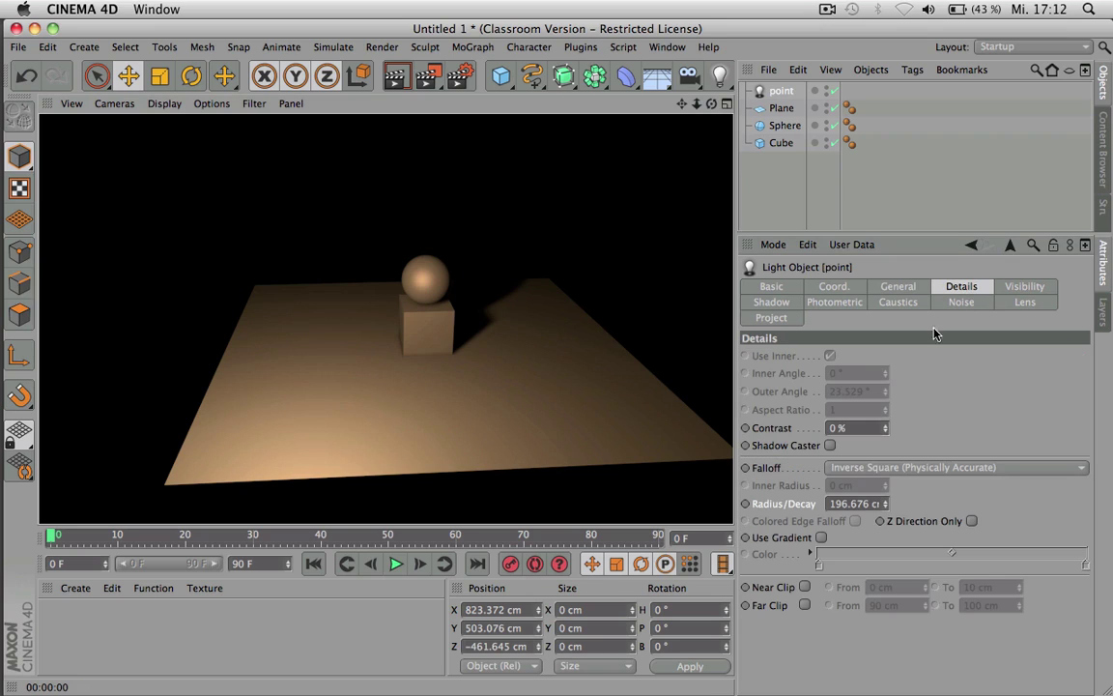
pyautogui.click(859, 504)
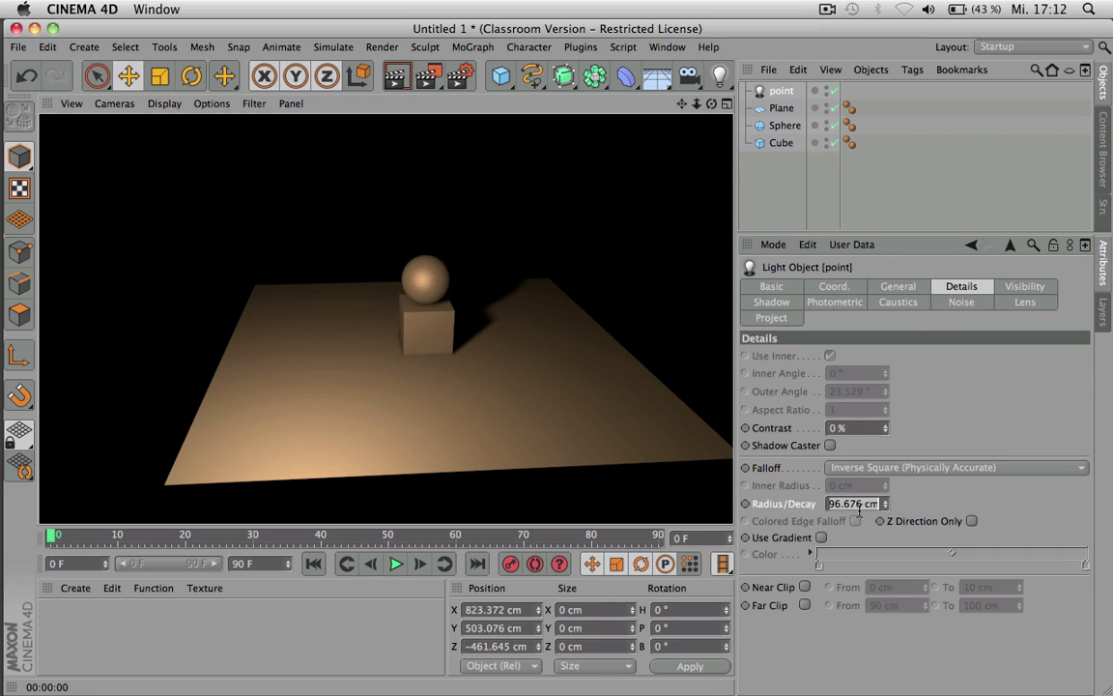
pyautogui.write('50')
pyautogui.press('Return')
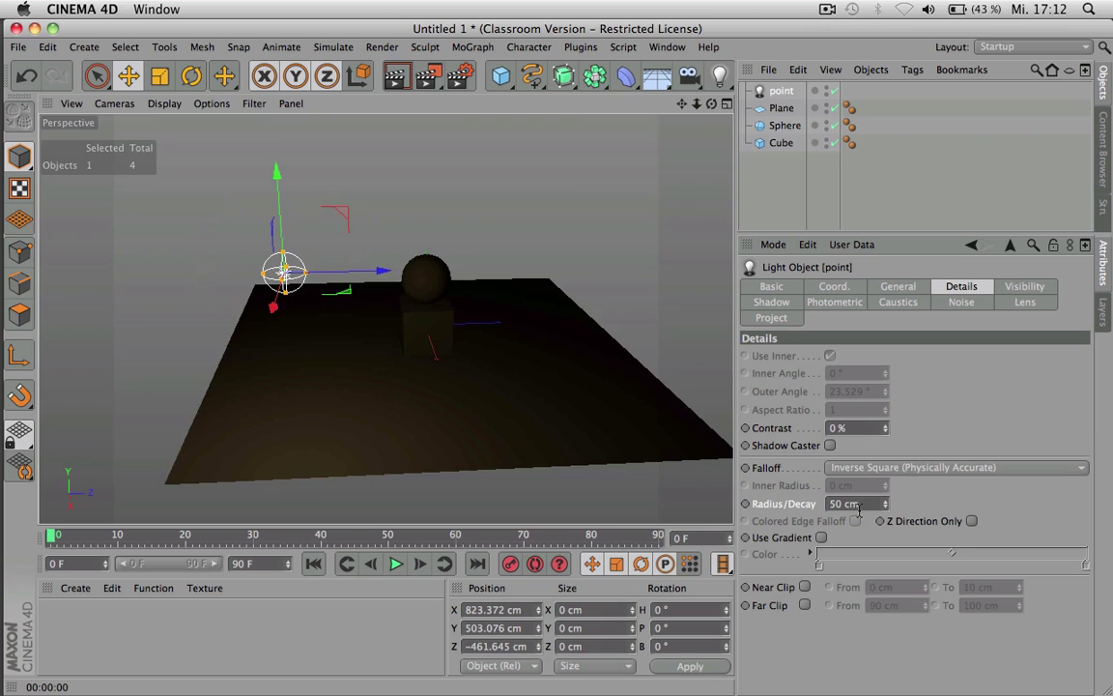
pyautogui.hotkey('ctrl', 'r')
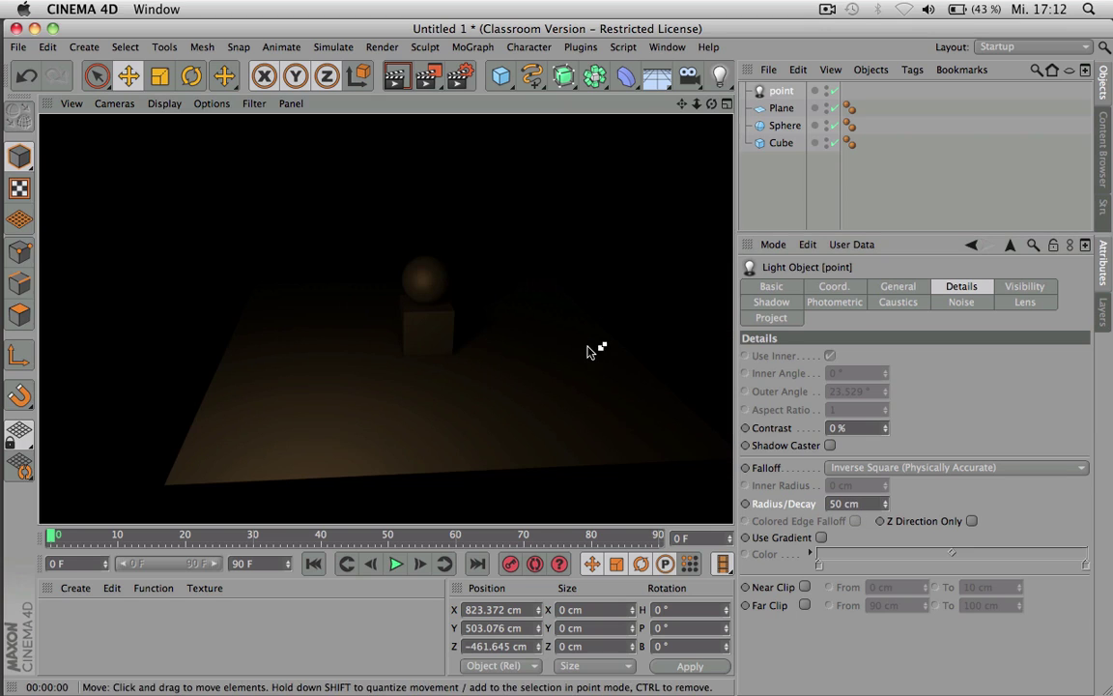
pyautogui.click(834, 504)
pyautogui.write('0')
pyautogui.press('Return')
pyautogui.moveTo(835, 504); pyautogui.dragTo(965, 509)
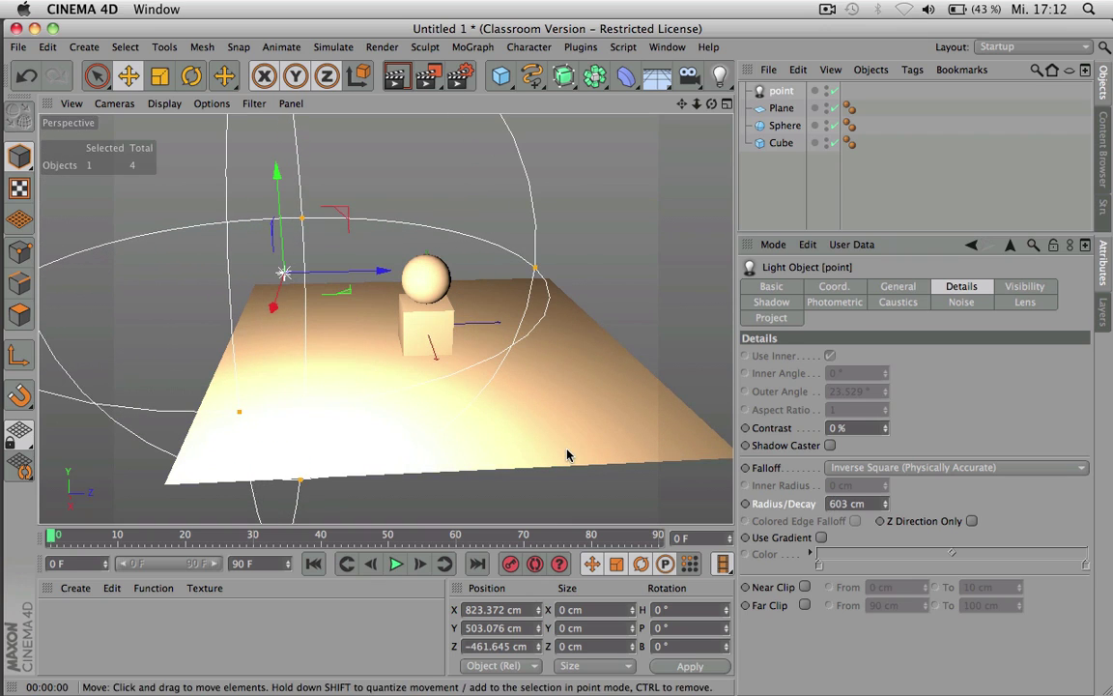
pyautogui.hotkey('ctrl', 'r')
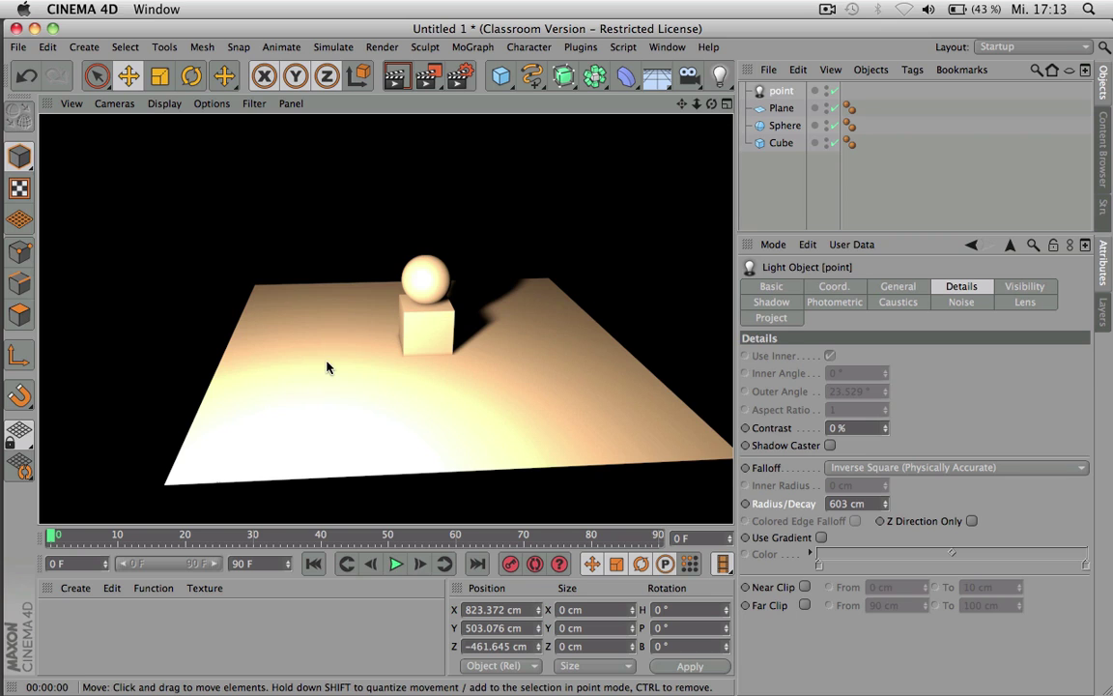
# - Reset the point light's intensity to 100%
pyautogui.click(897, 286)
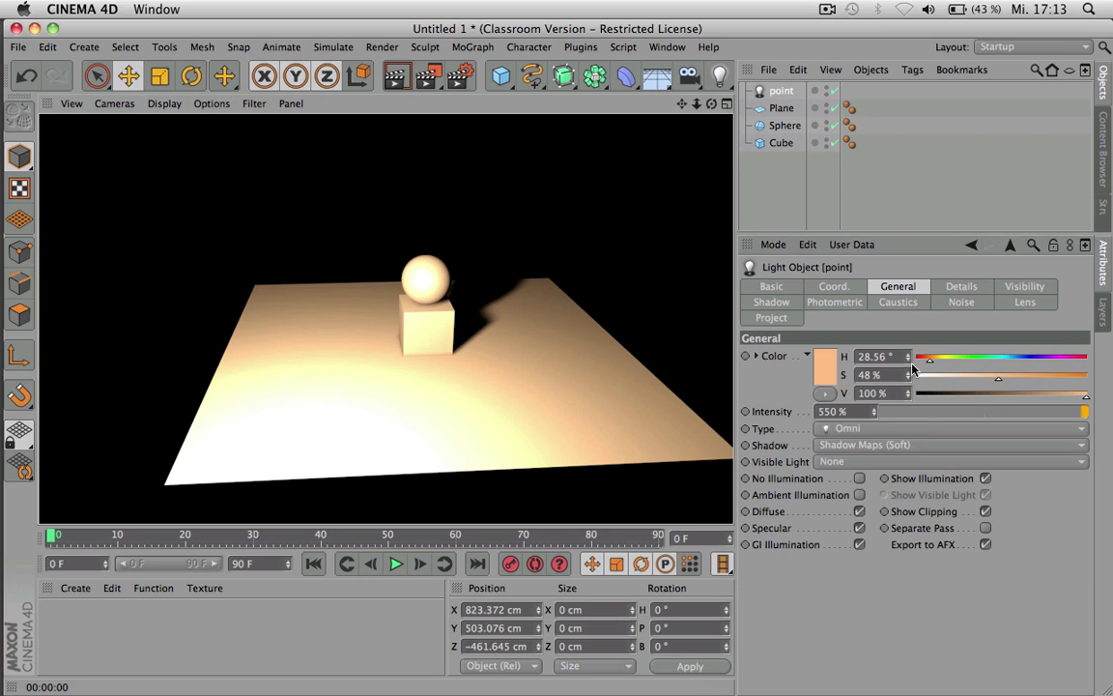
pyautogui.doubleClick(833, 412)
pyautogui.write('100')
pyautogui.press('Return')
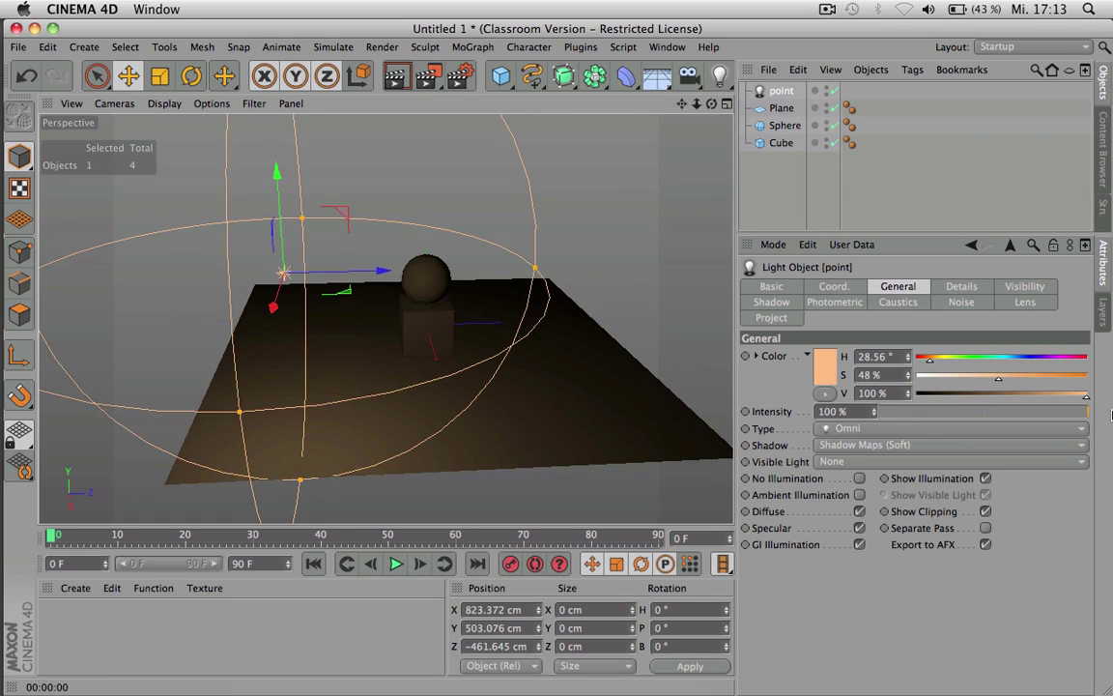
pyautogui.scroll(3, 831, 412)
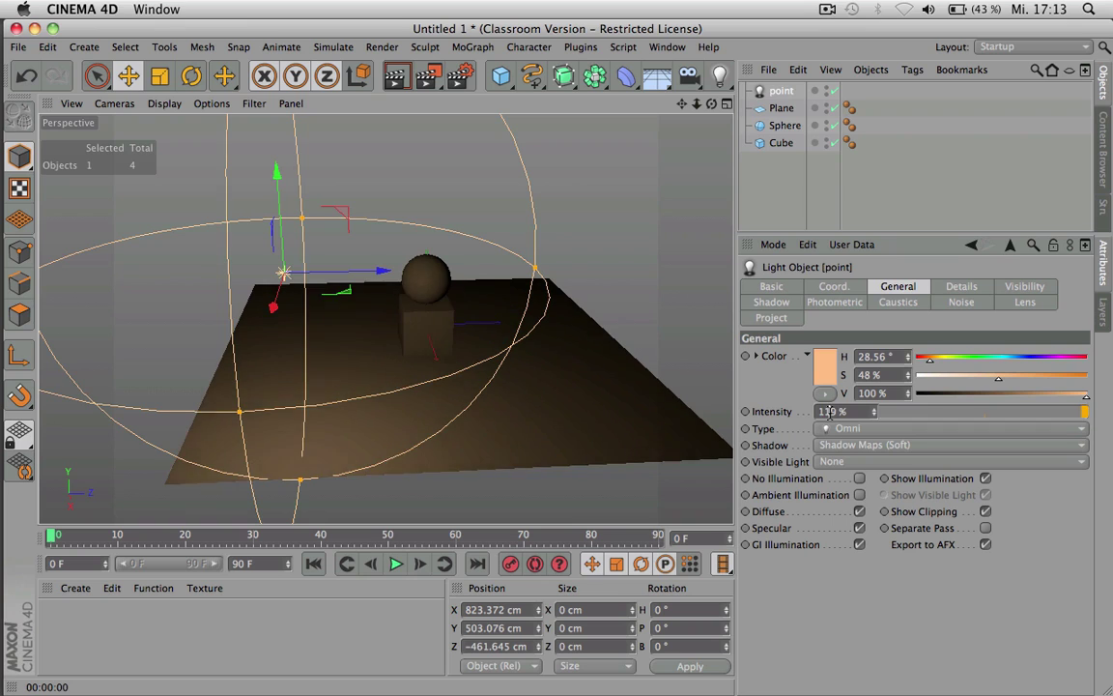
# - Switch the falloff to Linear, widen the radius to about 641 cm, and render
pyautogui.click(961, 286)
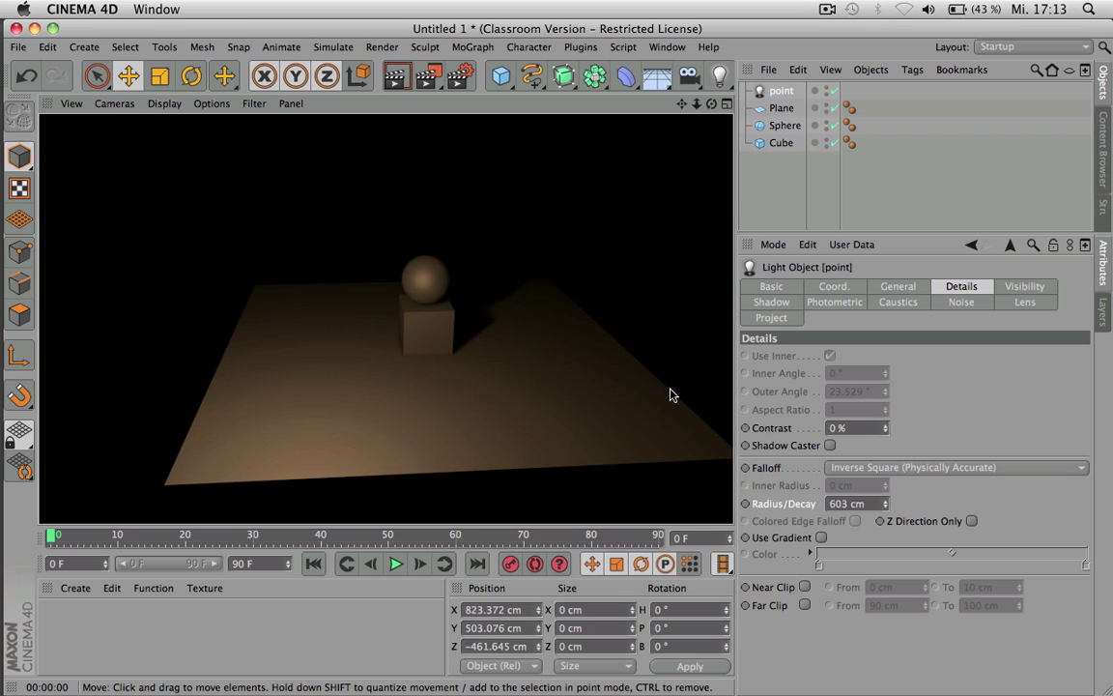
pyautogui.click(854, 470)
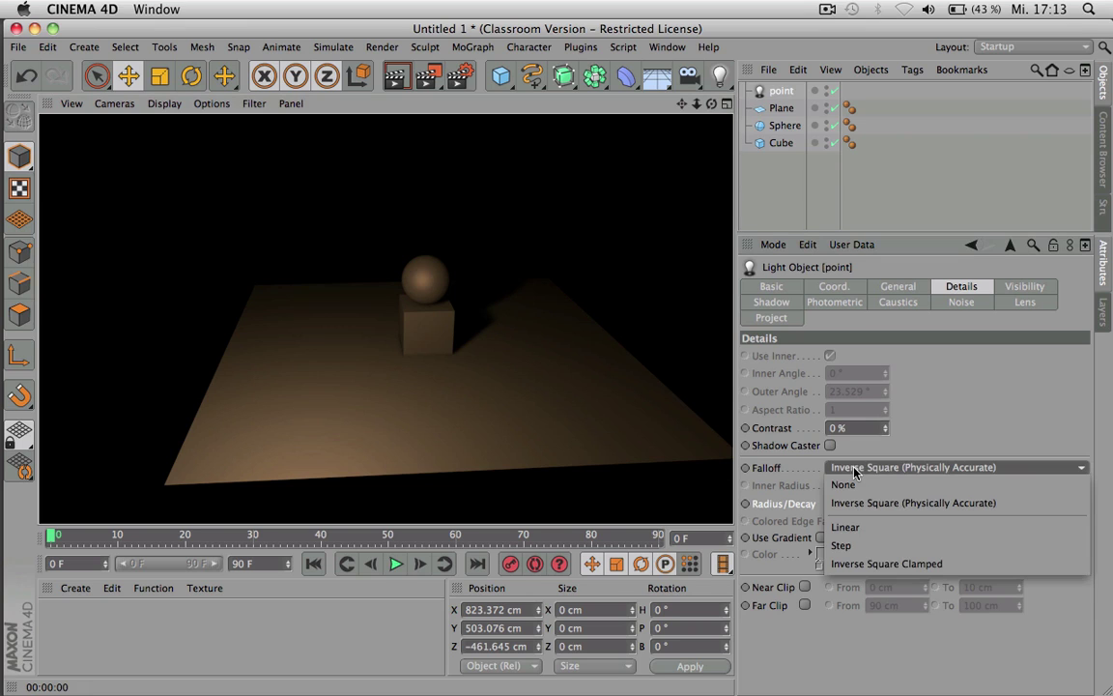
pyautogui.click(845, 527)
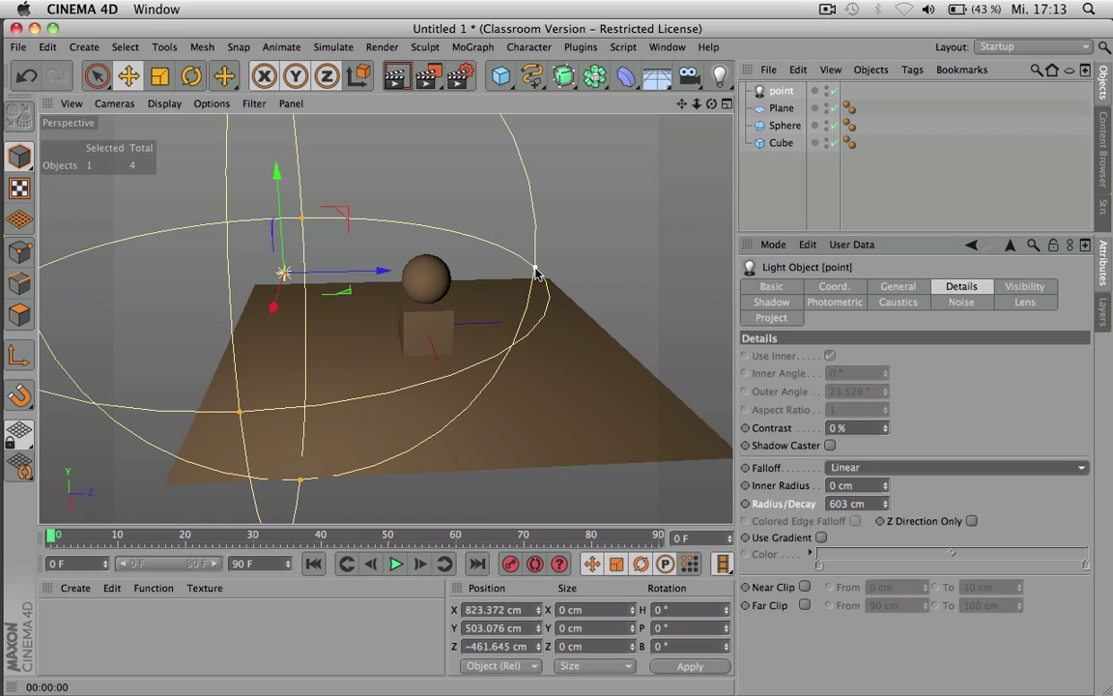
pyautogui.moveTo(536, 271)
pyautogui.mouseDown()
pyautogui.moveTo(561, 266)
pyautogui.moveTo(550, 268)
pyautogui.mouseUp()
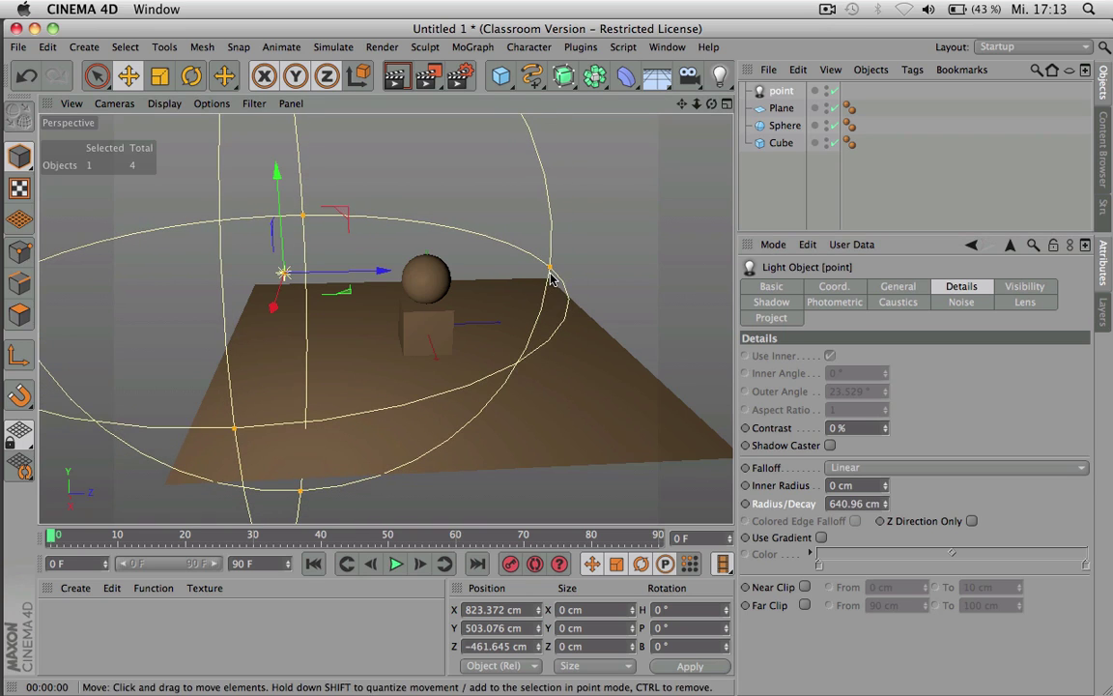
pyautogui.hotkey('ctrl', 'r')
# - Move the light closer over the sphere and cube, to X 257.962, Z -343.078 cm, and render
pyautogui.keyDown('alt'); pyautogui.moveTo(497, 318); pyautogui.dragTo(394, 315); pyautogui.keyUp('alt')
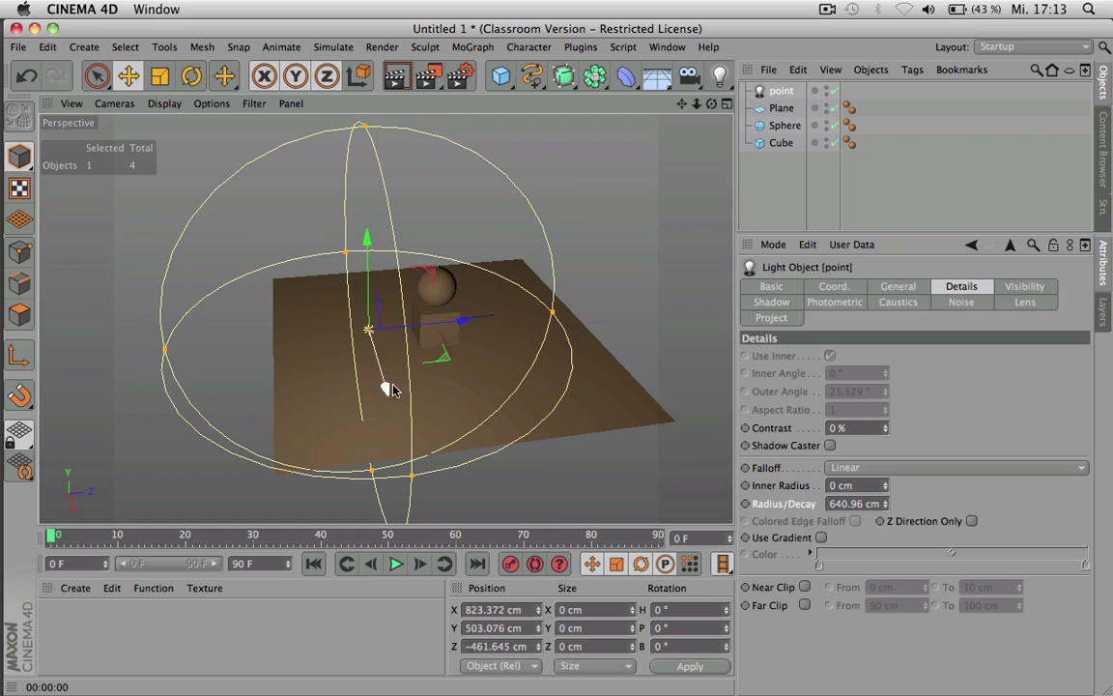
pyautogui.moveTo(352, 348); pyautogui.dragTo(375, 294)
pyautogui.moveTo(439, 253); pyautogui.dragTo(447, 310)
pyautogui.hotkey('ctrl', 'r')
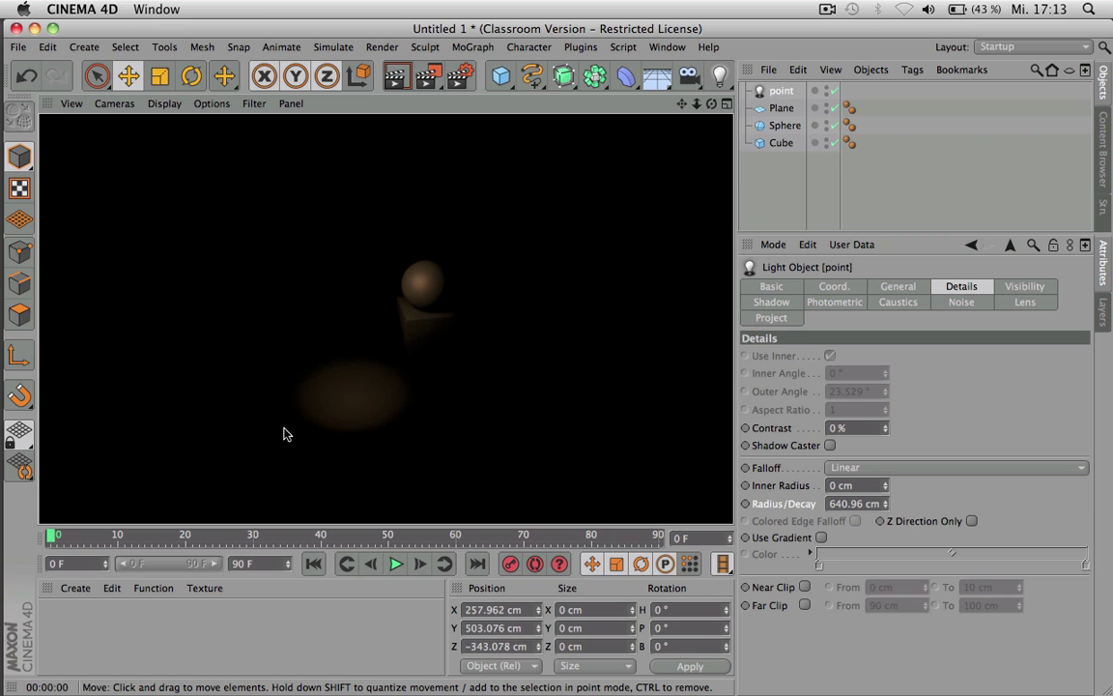
pyautogui.click(430, 329)
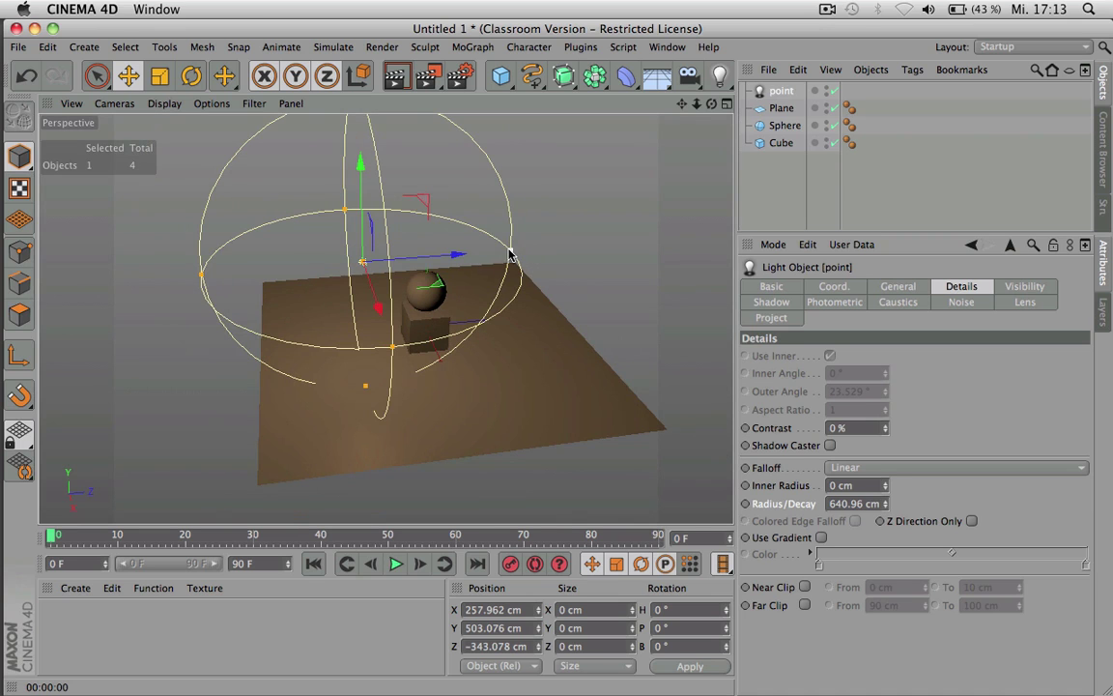
# - Enlarge the falloff radius to about 1351 cm and render the lighting with shadows
pyautogui.moveTo(510, 254); pyautogui.dragTo(659, 240)
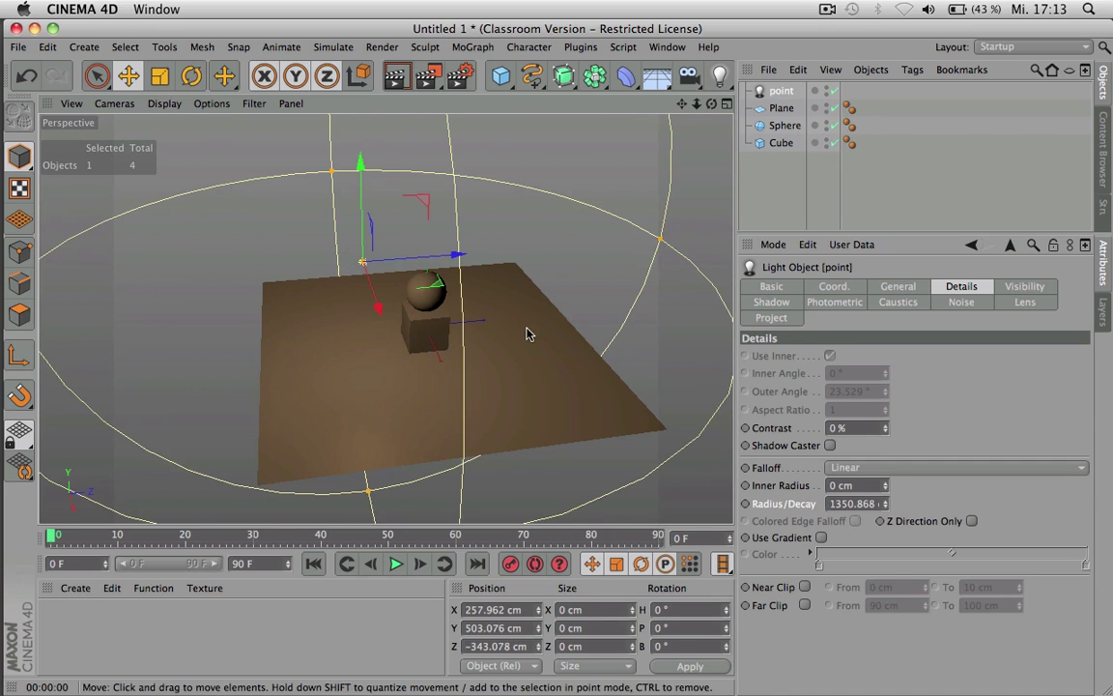
pyautogui.press('super+r')
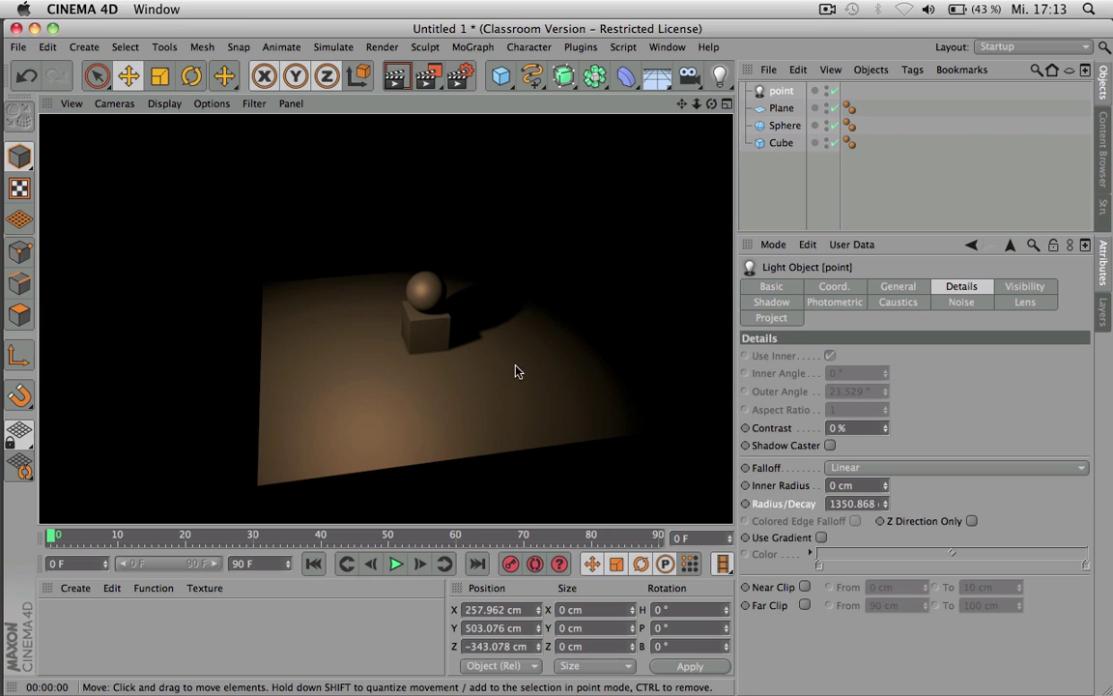
pyautogui.click(489, 371)
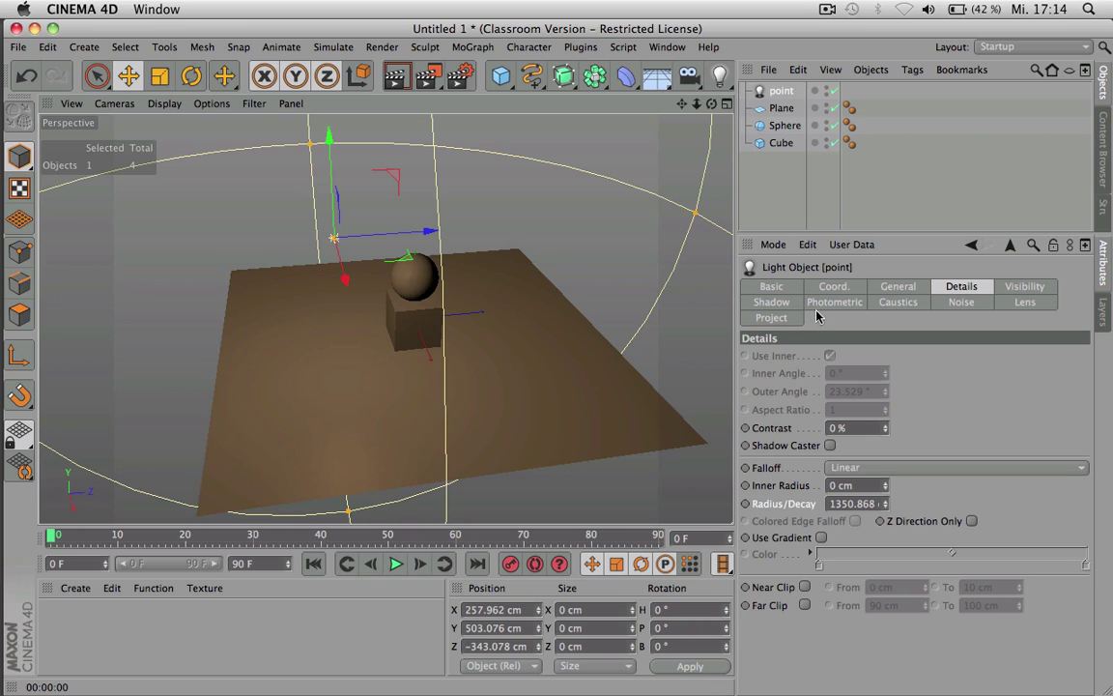
pyautogui.scroll(3, 422, 334)
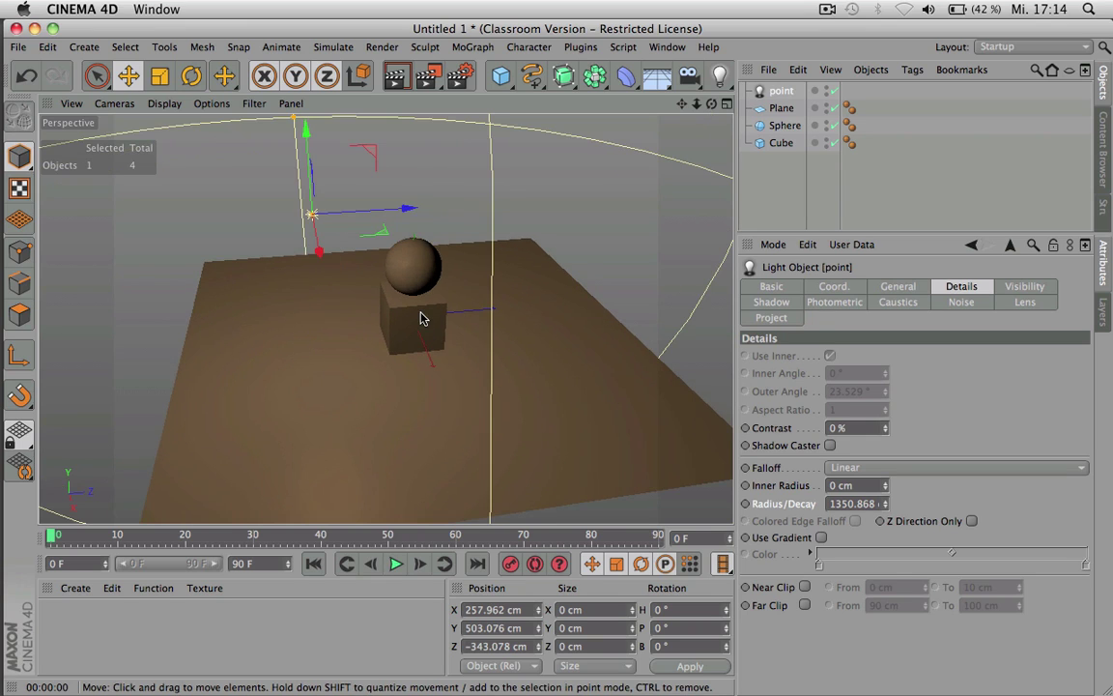
pyautogui.hotkey('ctrl', 'r')
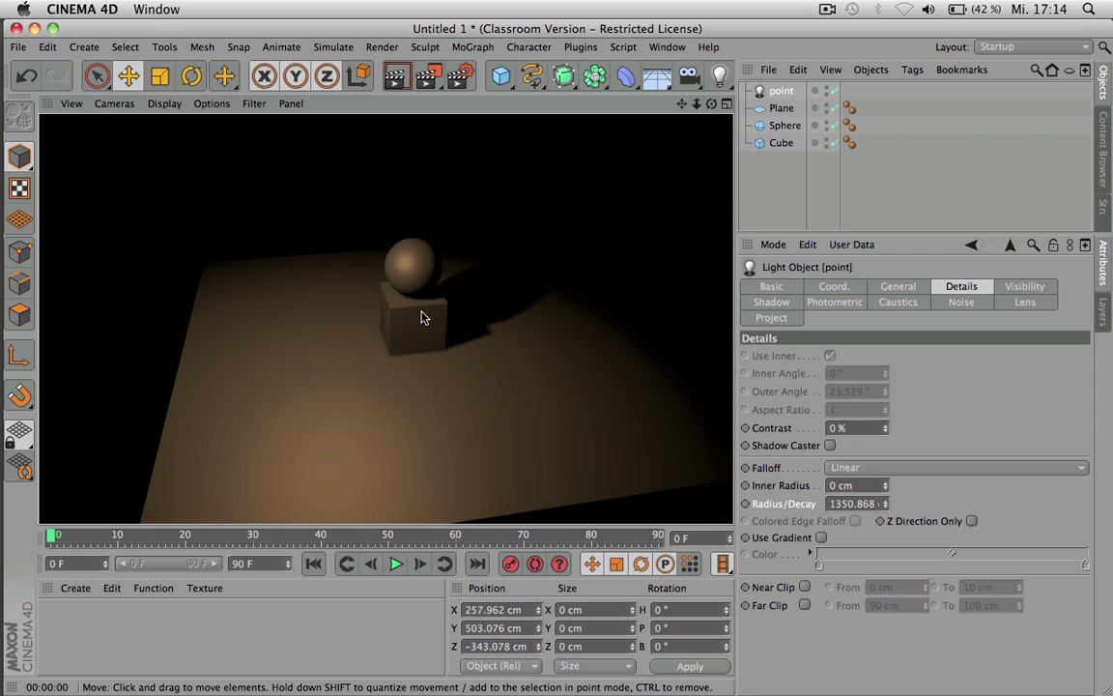
# - Select the Plane and switch off the point light
pyautogui.click(788, 113)
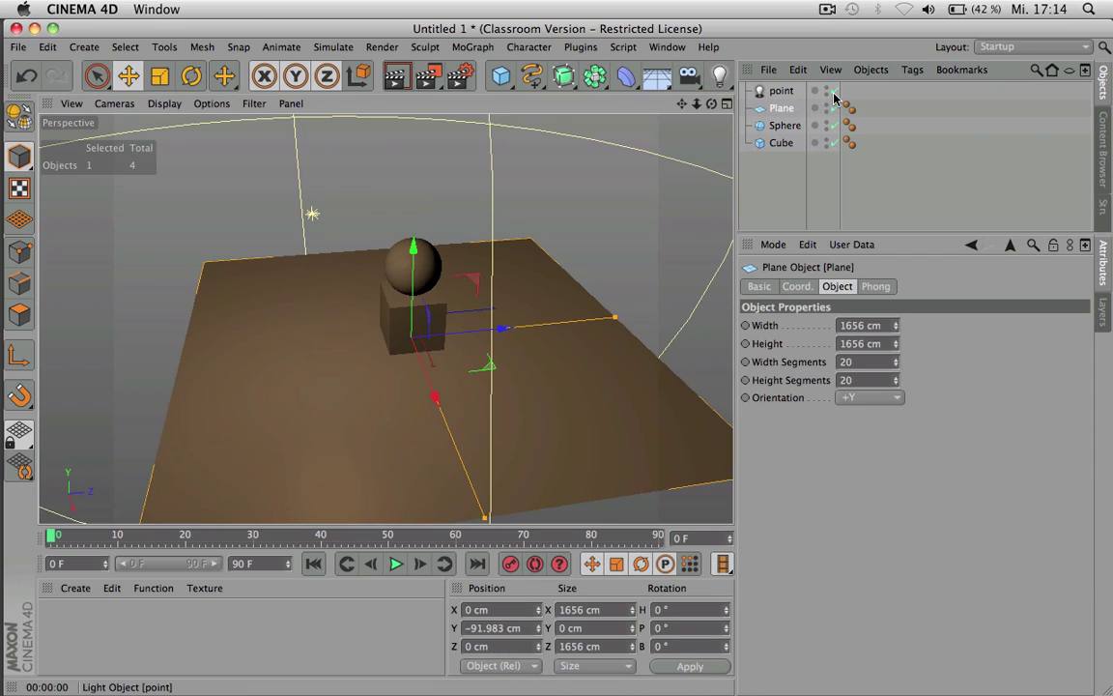
pyautogui.click(835, 91)
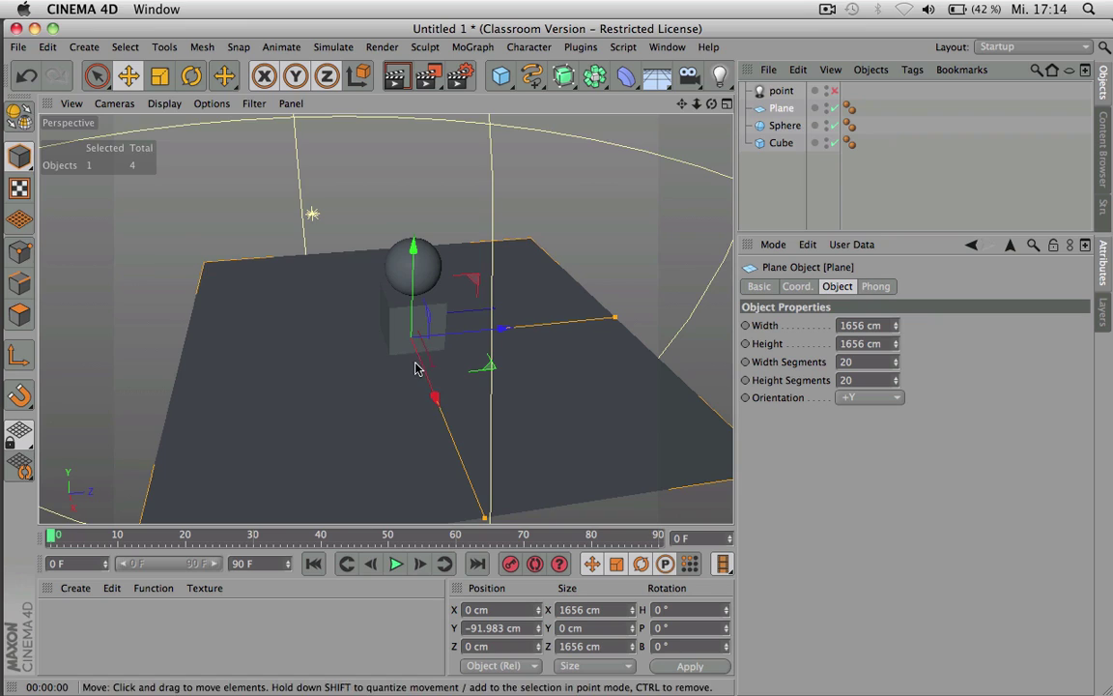
pyautogui.keyDown('alt'); pyautogui.moveTo(417, 367); pyautogui.dragTo(425, 348); pyautogui.keyUp('alt')
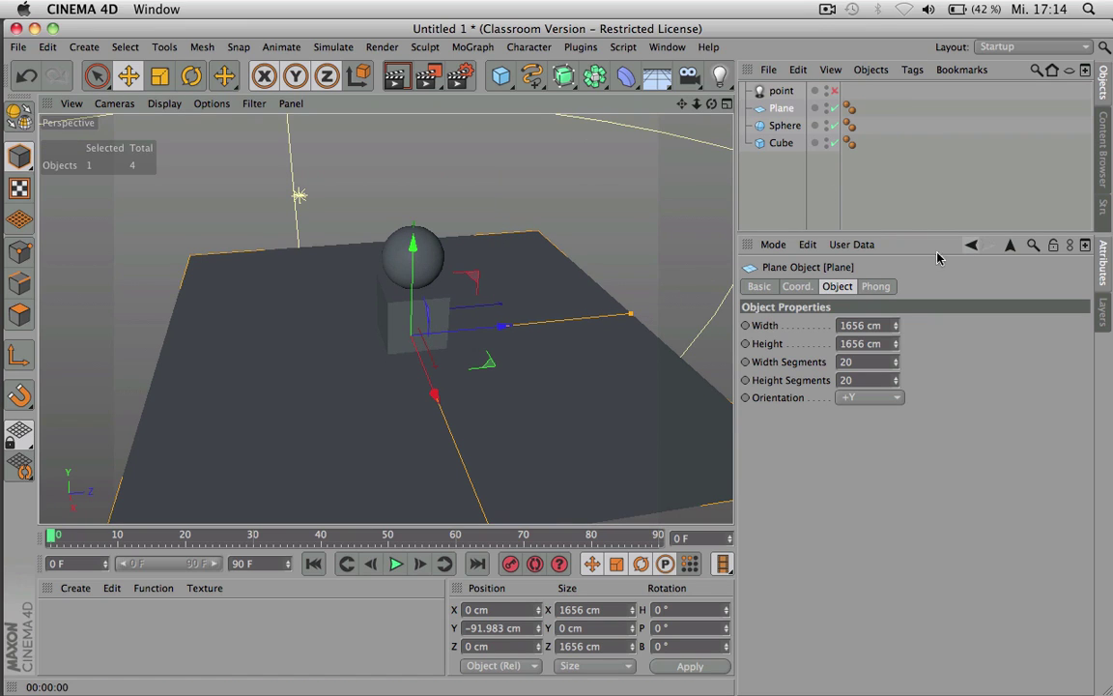
# - Set the project's Default Object Color to 80% Gray and reselect the point light
pyautogui.click(773, 244)
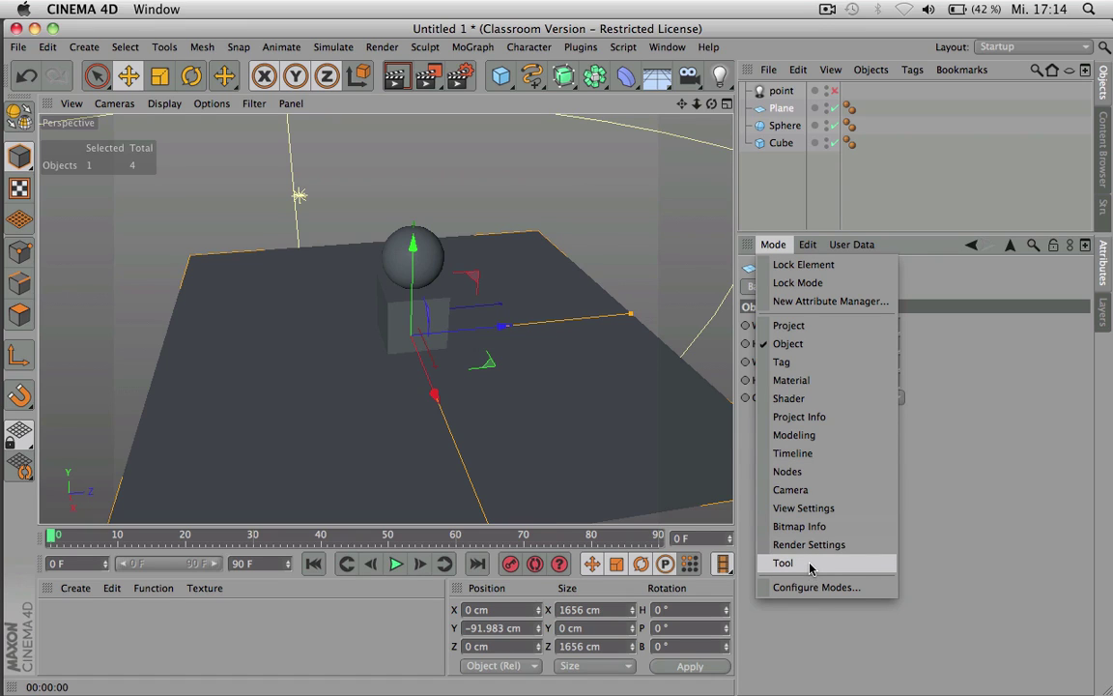
pyautogui.click(1008, 248)
pyautogui.click(1008, 247)
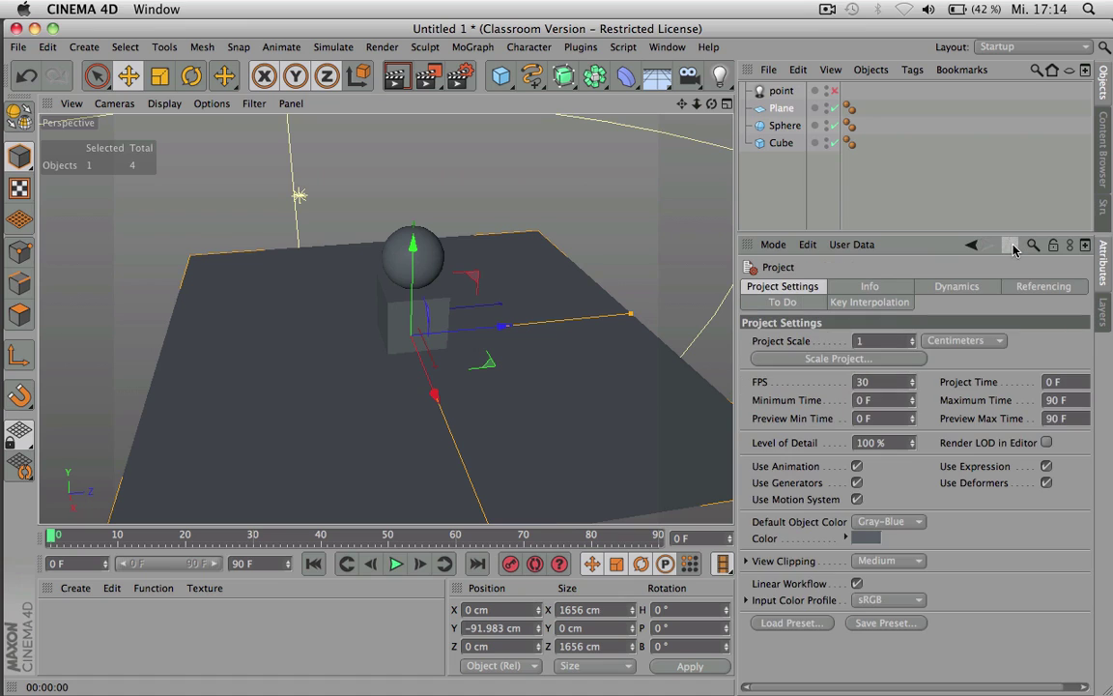
pyautogui.click(773, 245)
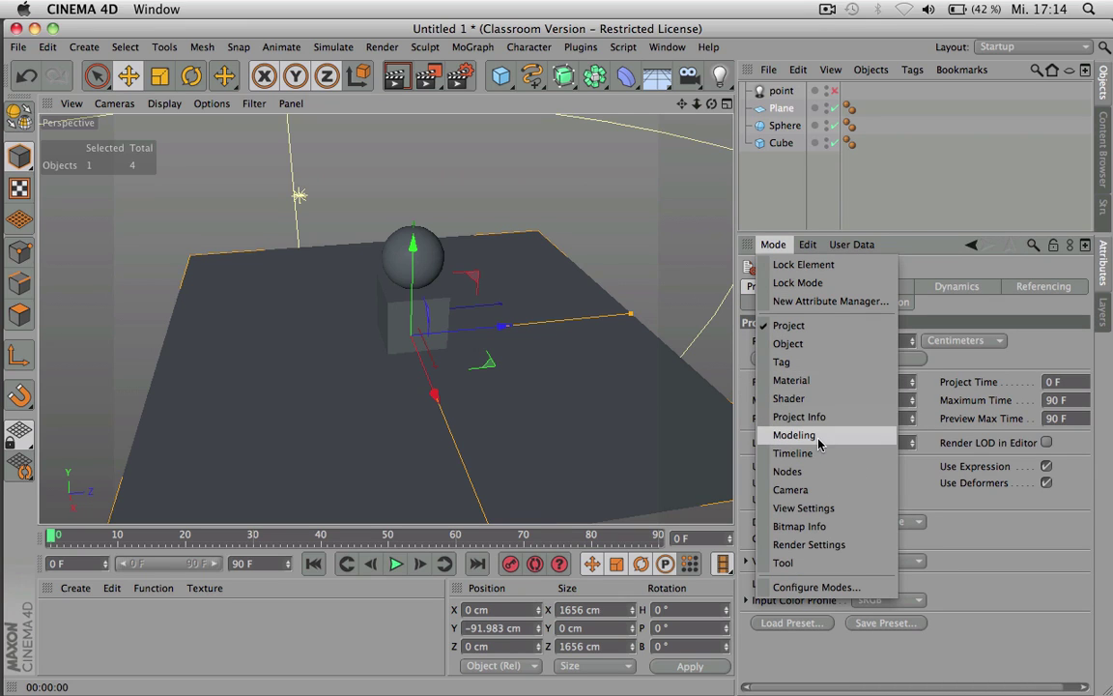
pyautogui.click(798, 324)
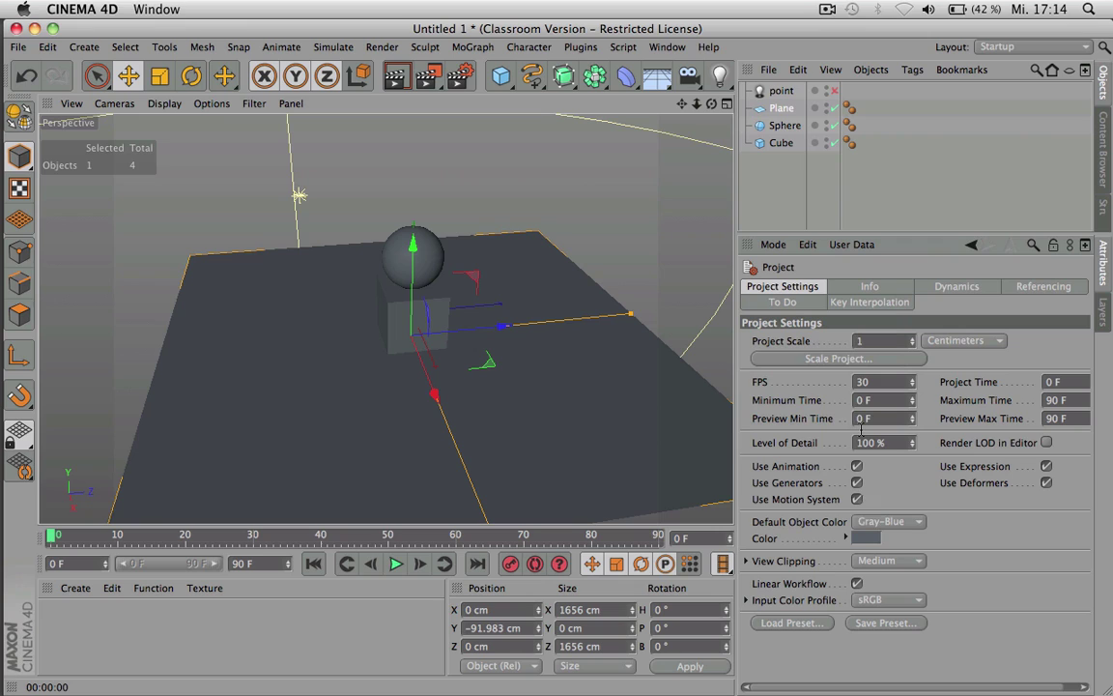
pyautogui.click(873, 523)
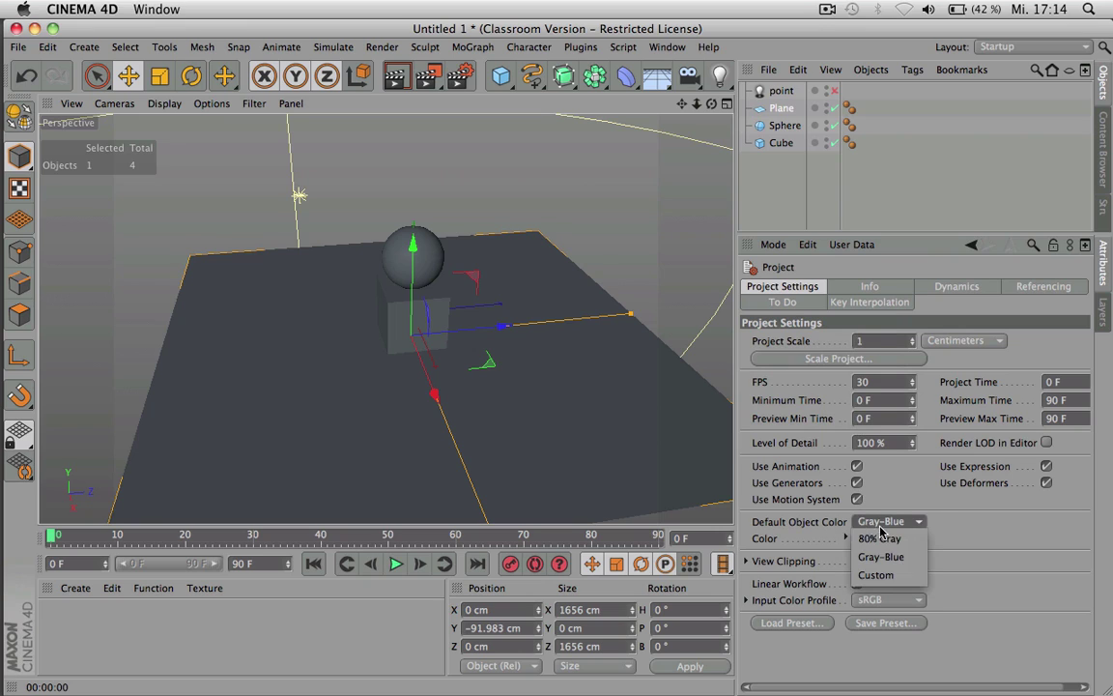
pyautogui.click(881, 537)
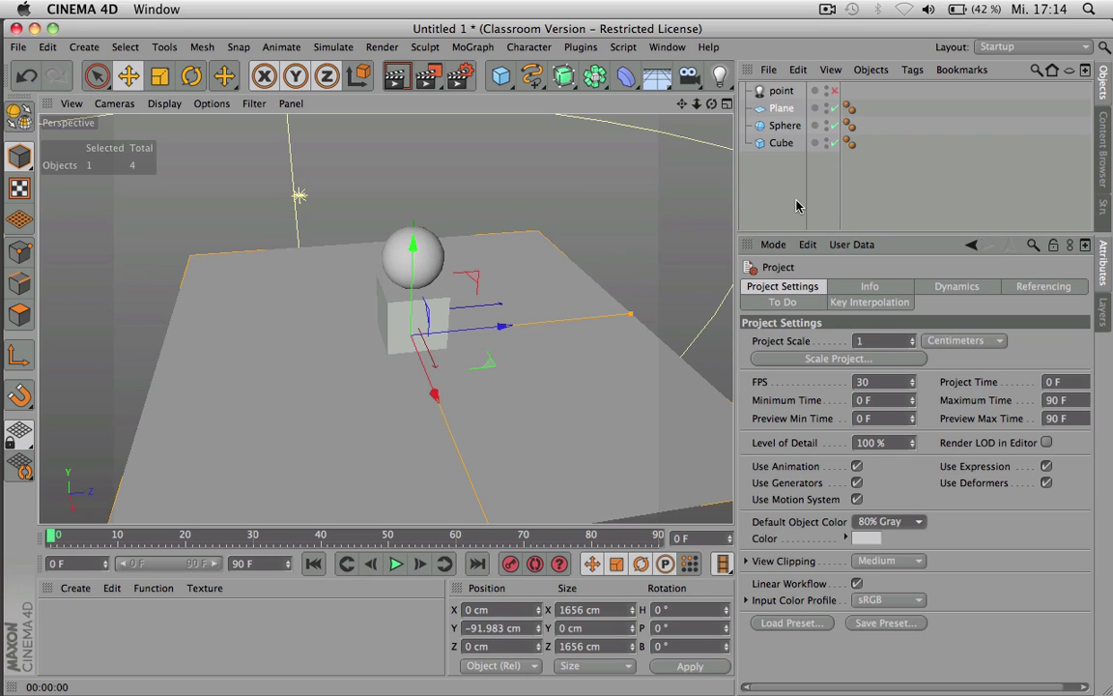
pyautogui.click(782, 92)
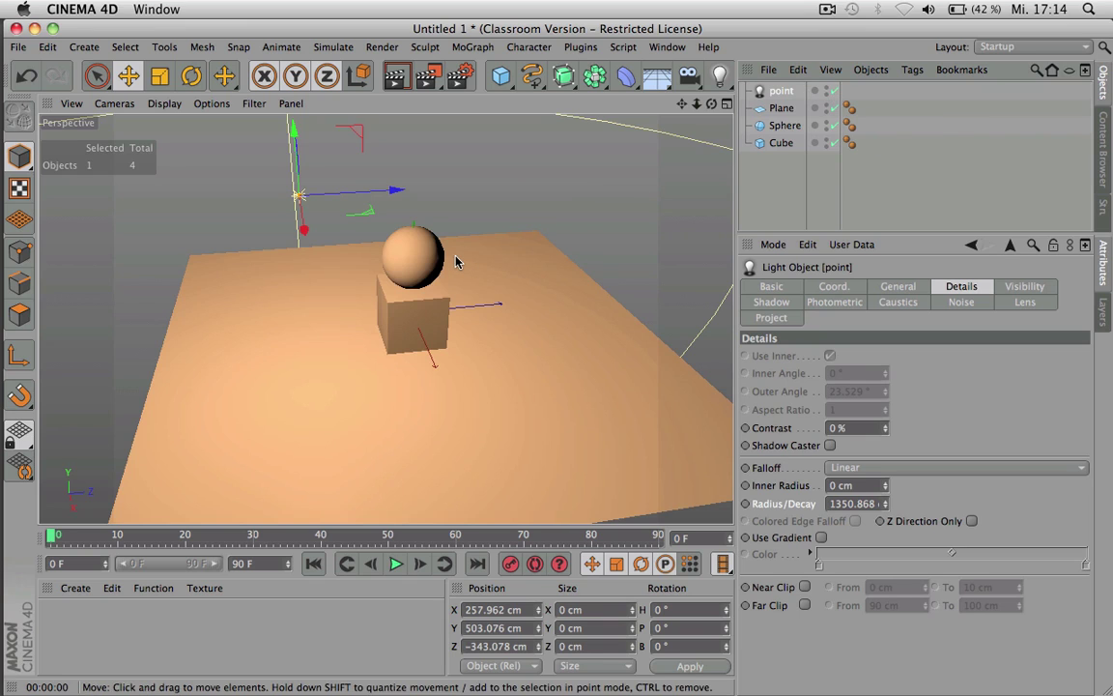
# - Render, then switch the falloff to Step with a 20 cm radius
pyautogui.hotkey('ctrl', 'r')
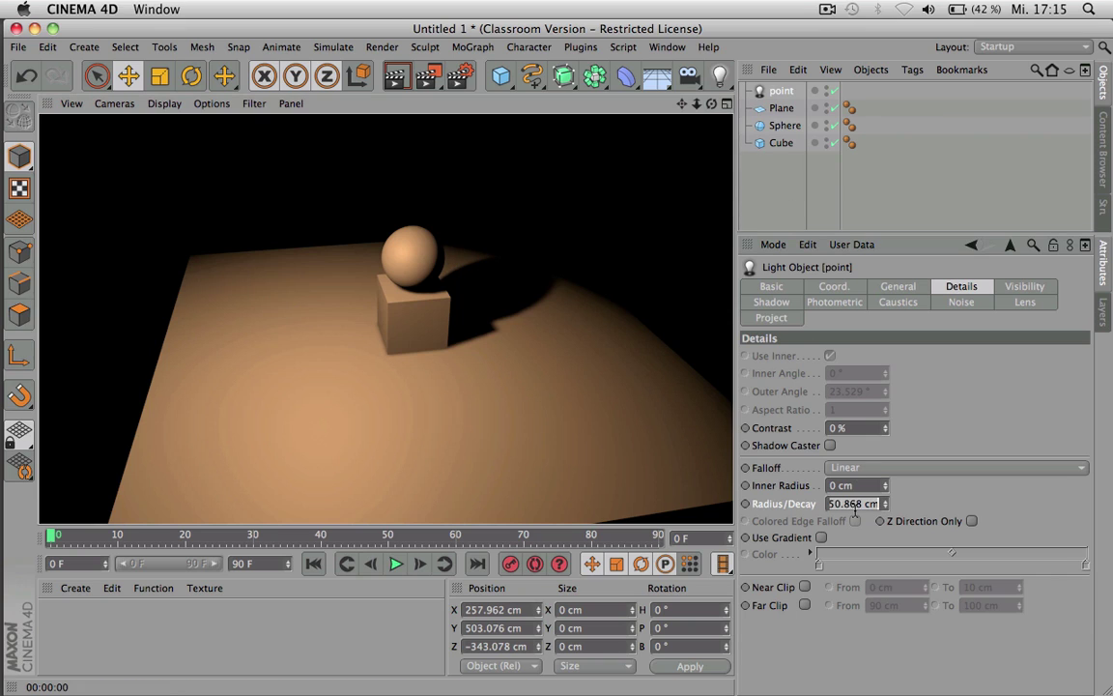
pyautogui.click(855, 467)
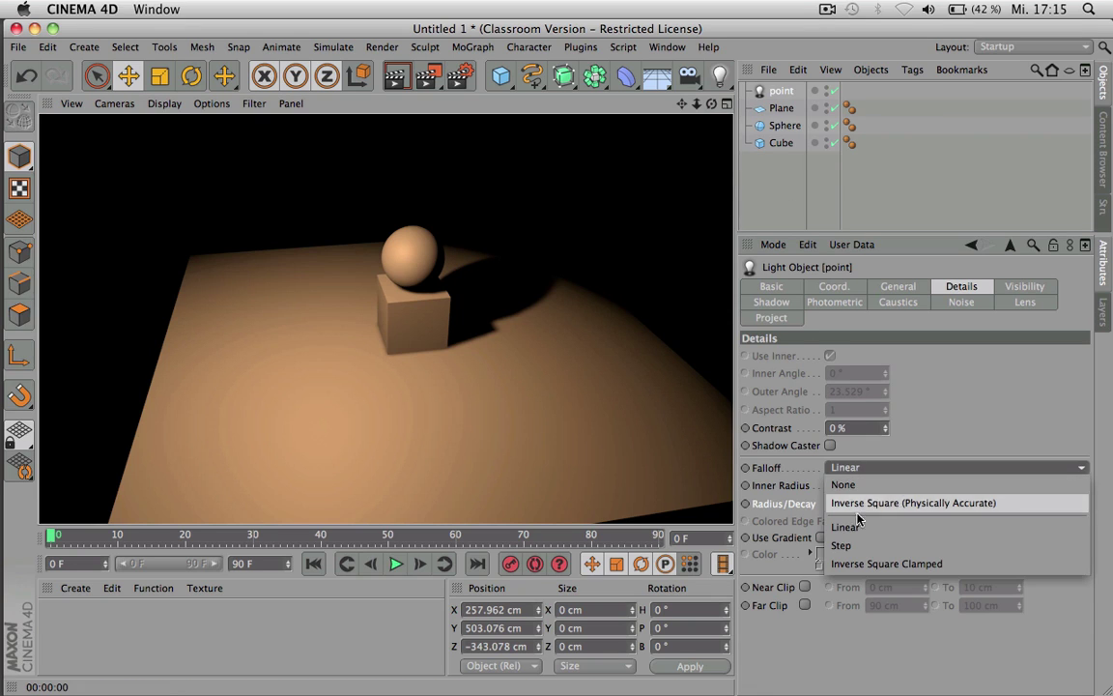
pyautogui.click(850, 543)
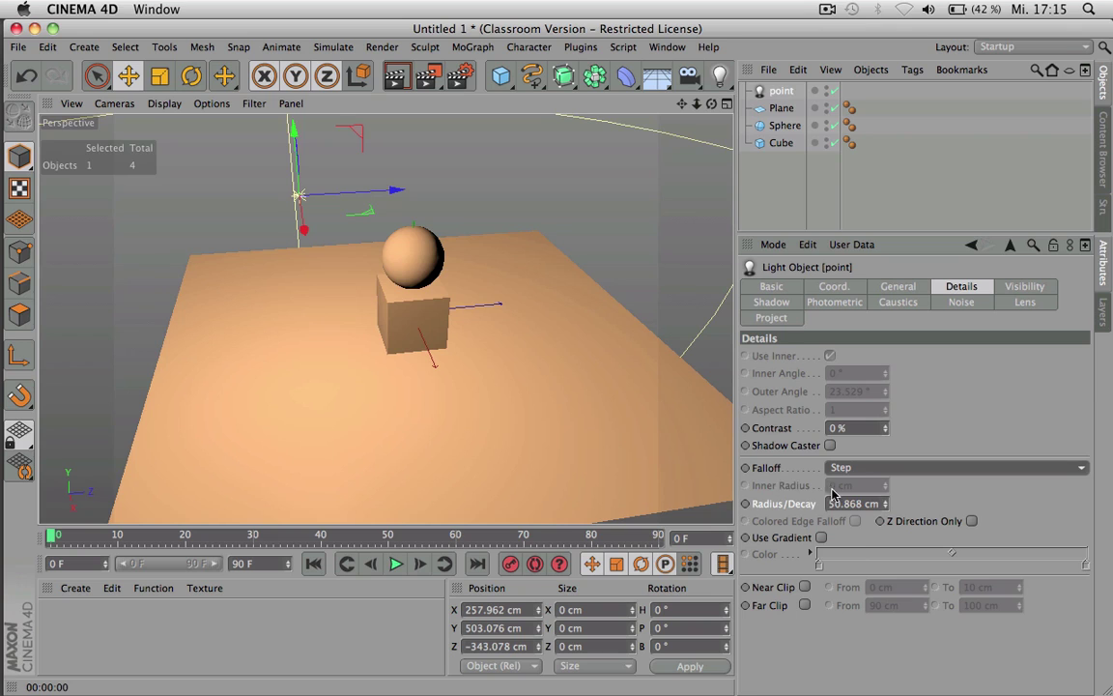
pyautogui.scroll(20, 839, 504)
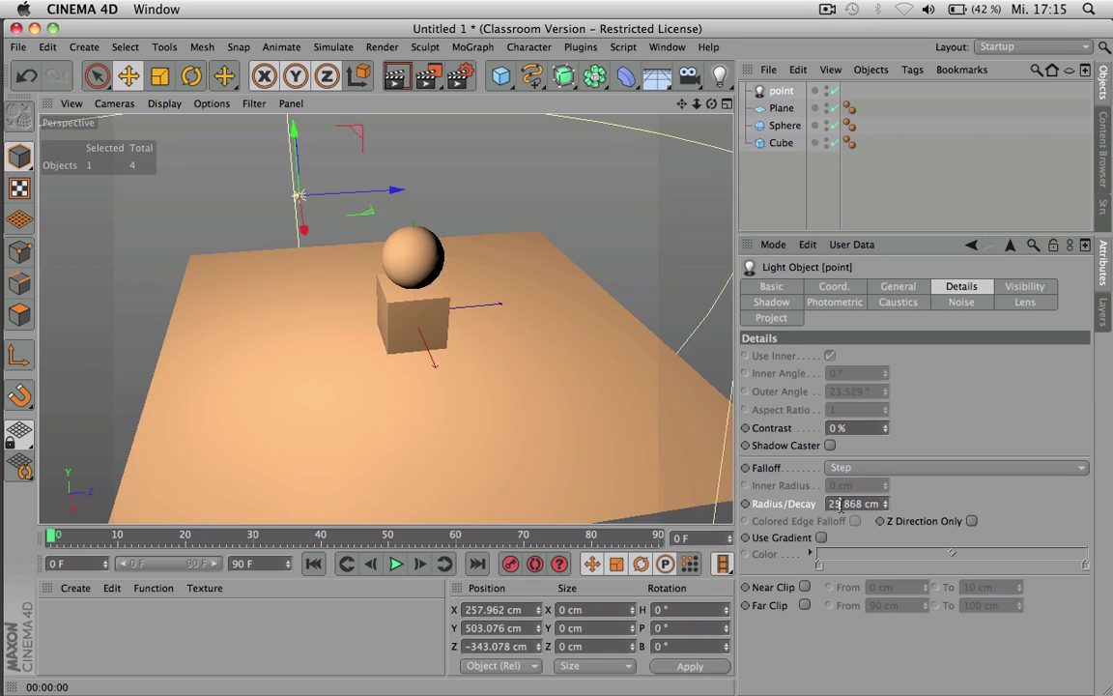
pyautogui.scroll(20, 839, 503)
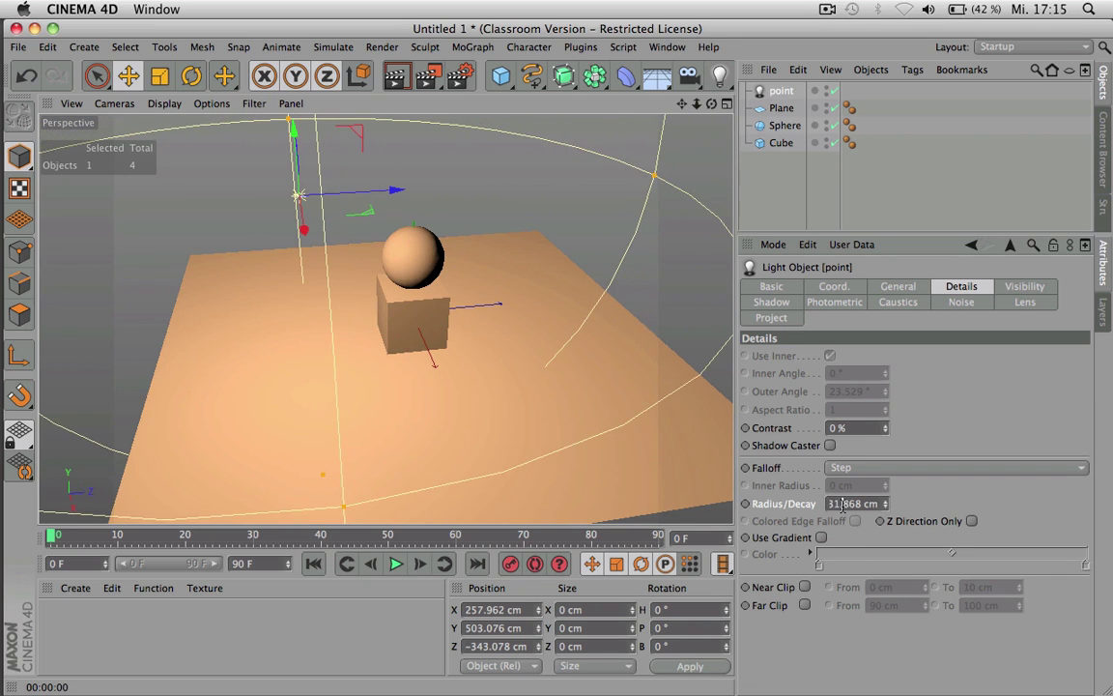
pyautogui.doubleClick(841, 503)
pyautogui.write('20')
pyautogui.press('Return')
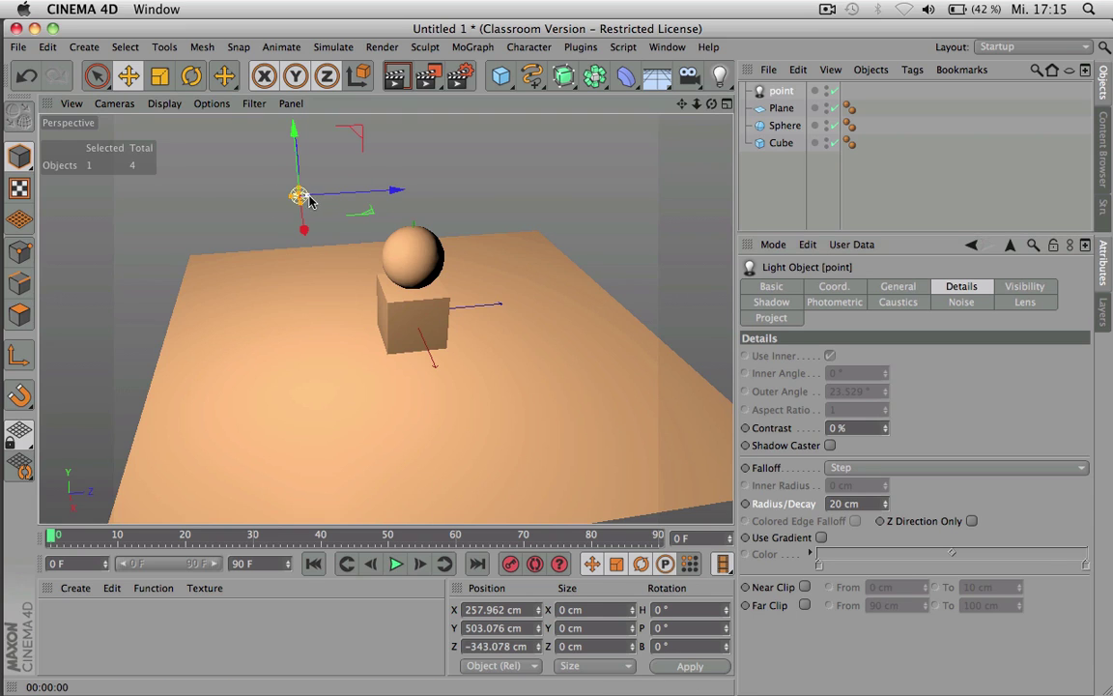
# - Widen the falloff sphere to about 381 cm, then about 997 cm, rendering to check
pyautogui.moveTo(299, 193); pyautogui.dragTo(569, 183)
pyautogui.press('super+r')
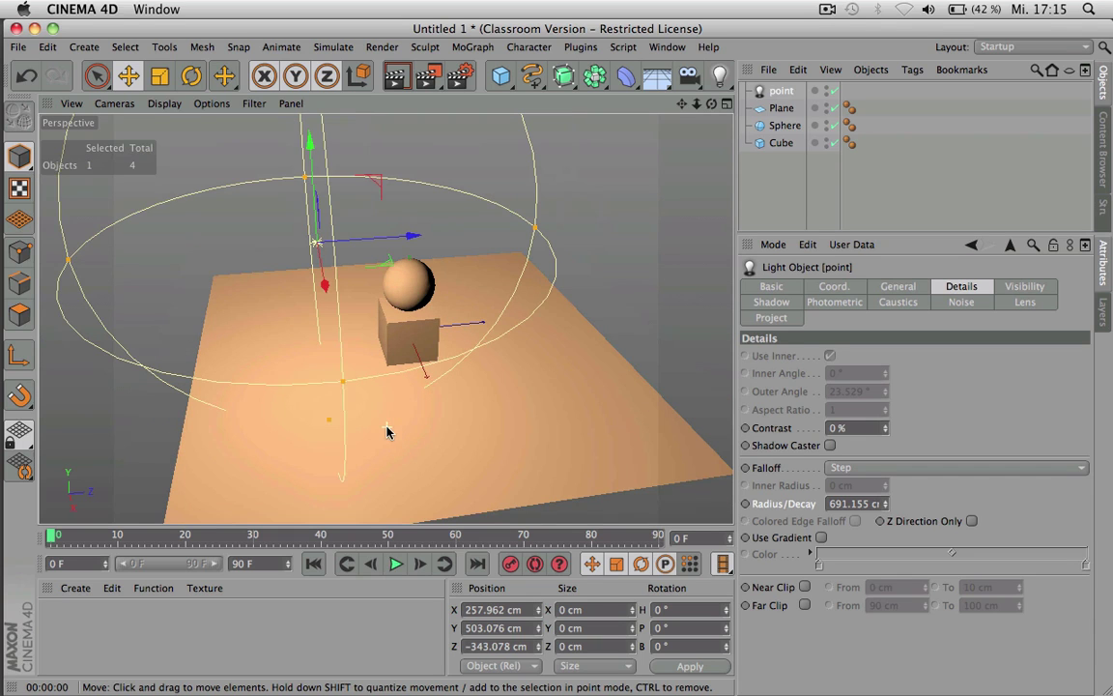
pyautogui.keyDown('alt'); pyautogui.moveTo(386, 432); pyautogui.dragTo(543, 317); pyautogui.keyUp('alt')
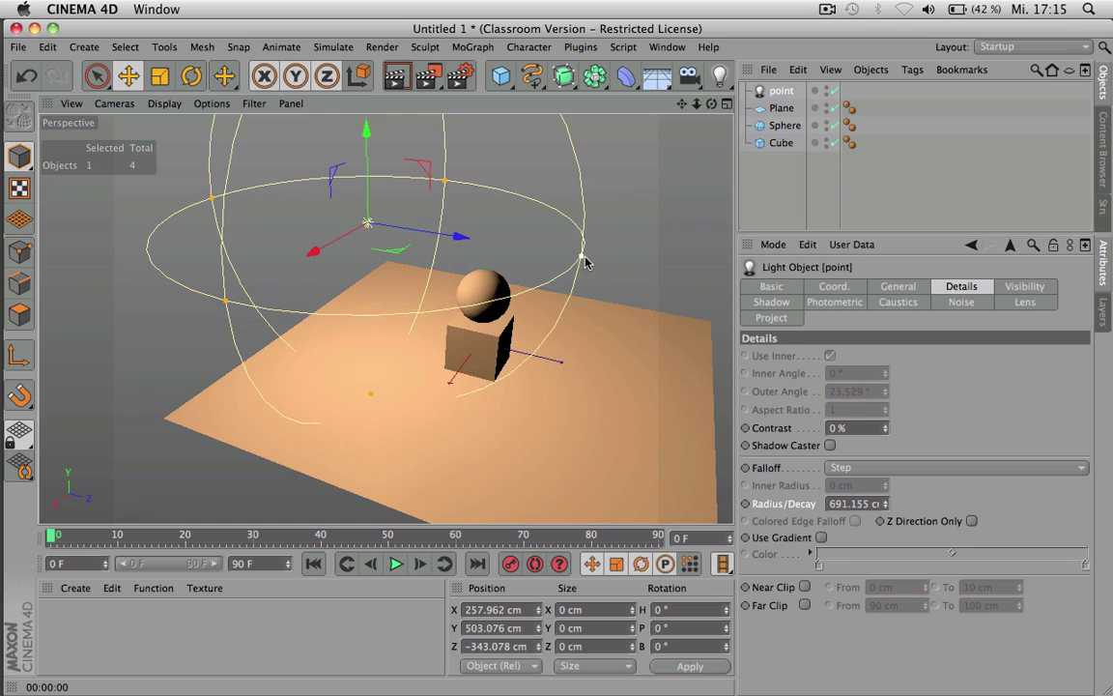
pyautogui.moveTo(583, 254); pyautogui.dragTo(708, 269)
pyautogui.hotkey('ctrl', 'r')
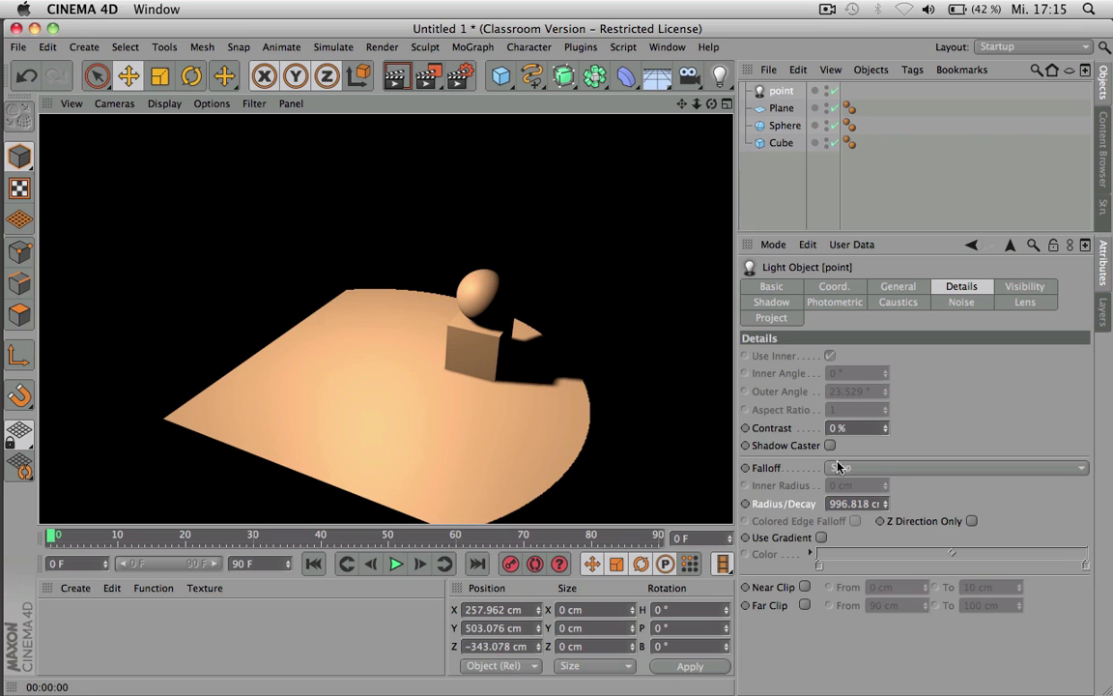
pyautogui.click(908, 467)
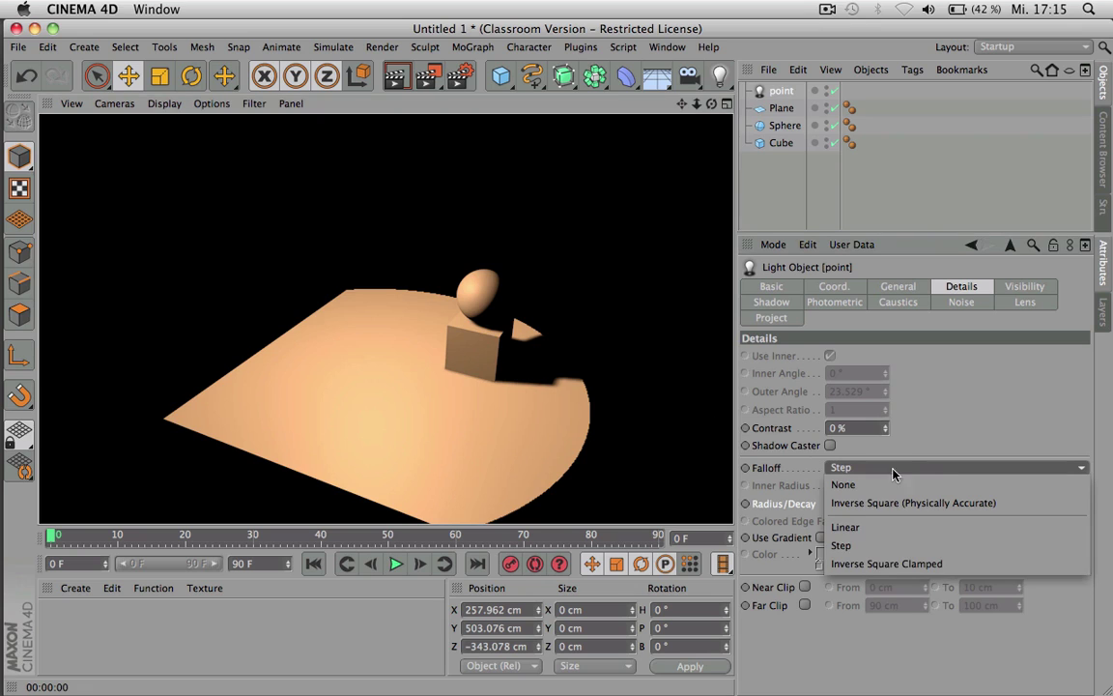
# - Try Inverse Square falloff, settle on Linear after rendering both, and enable Use Gradient
pyautogui.click(878, 504)
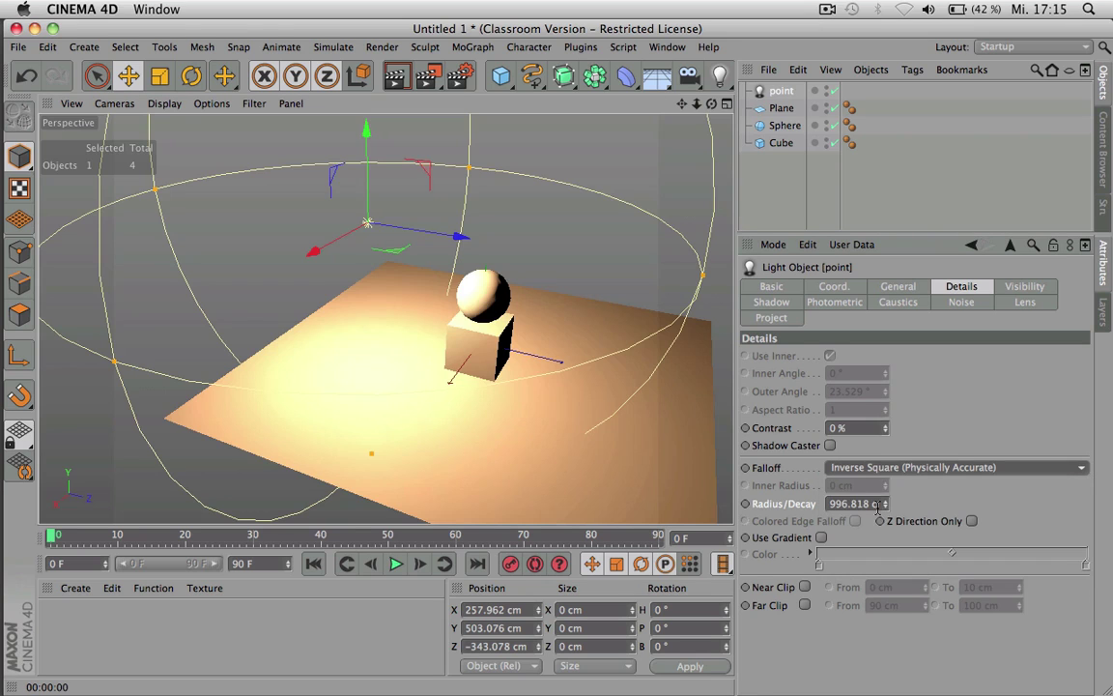
pyautogui.press('super+r')
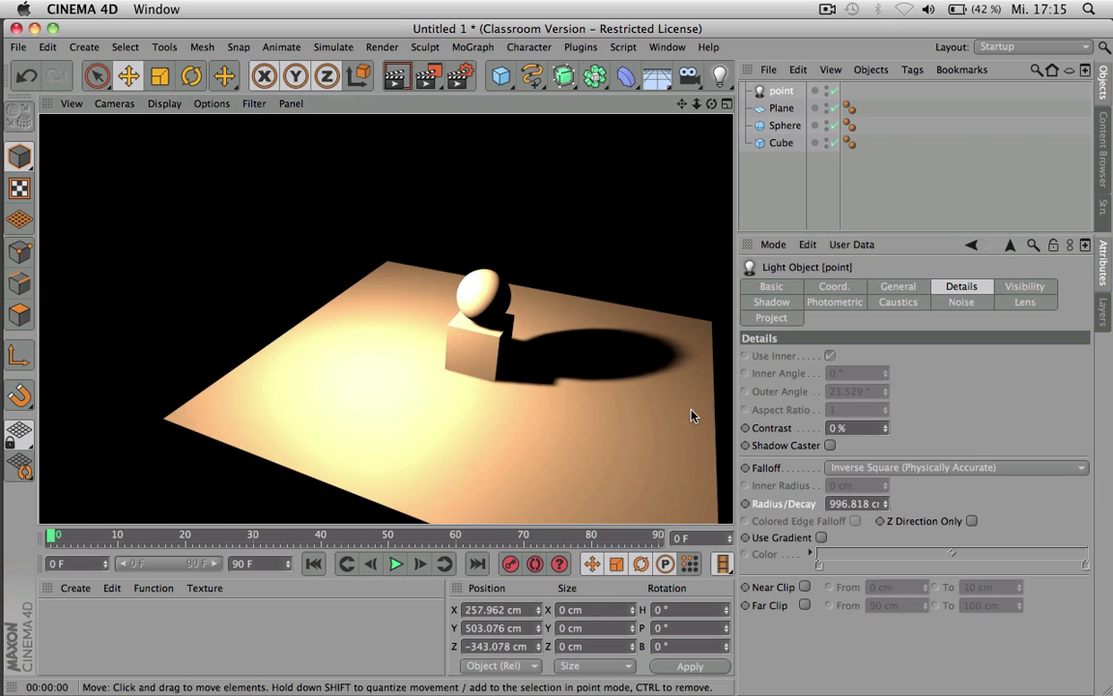
pyautogui.click(841, 468)
pyautogui.click(845, 524)
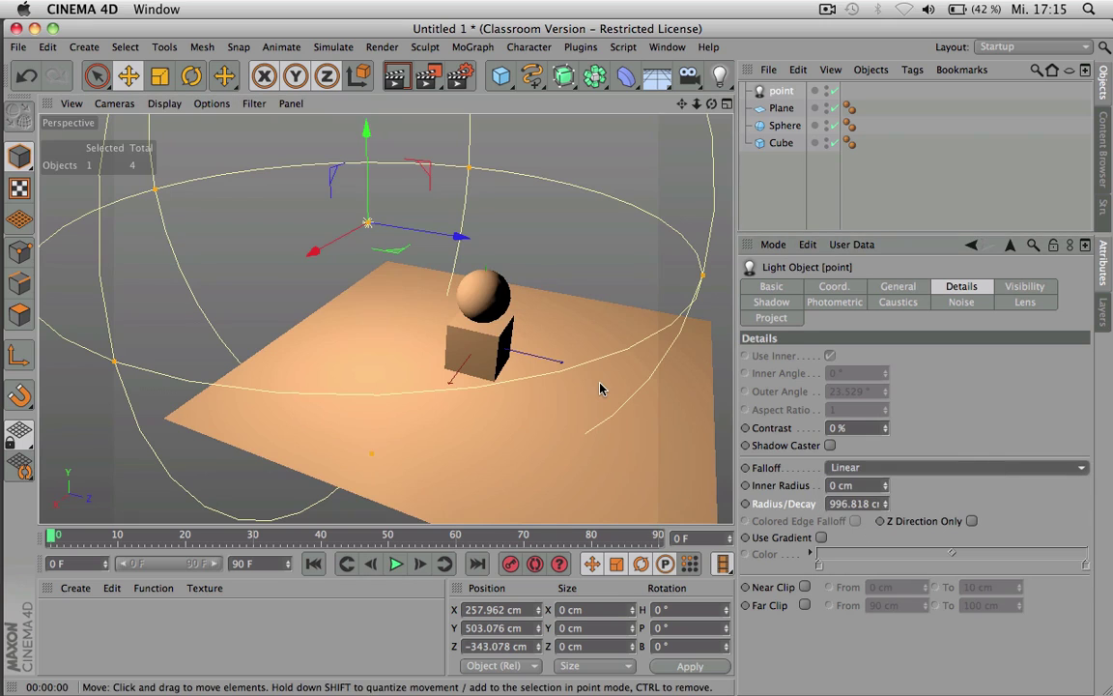
pyautogui.press('super+r')
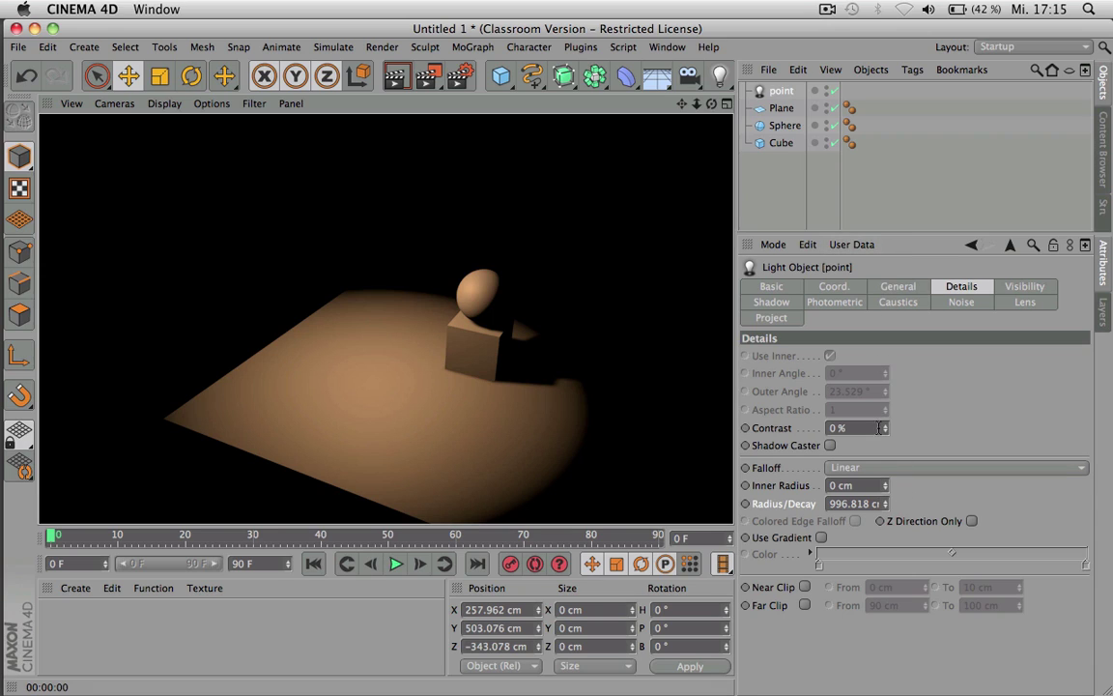
pyautogui.click(821, 538)
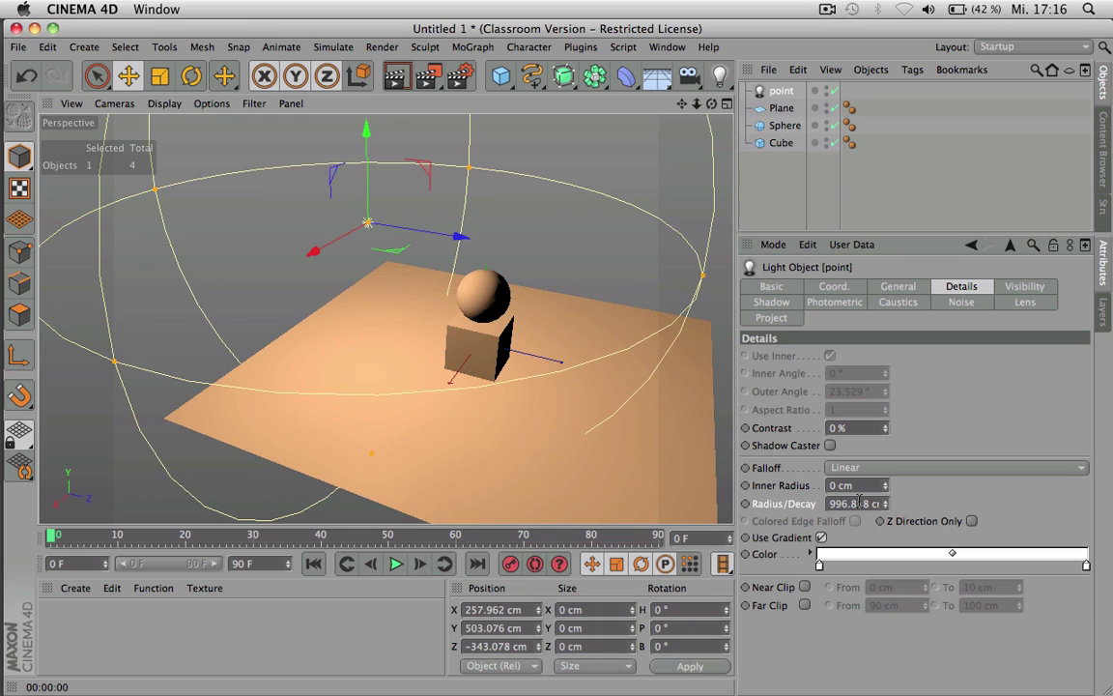
# - Set the falloff gradient to orange at the start and blue at the end, and render
pyautogui.doubleClick(819, 570)
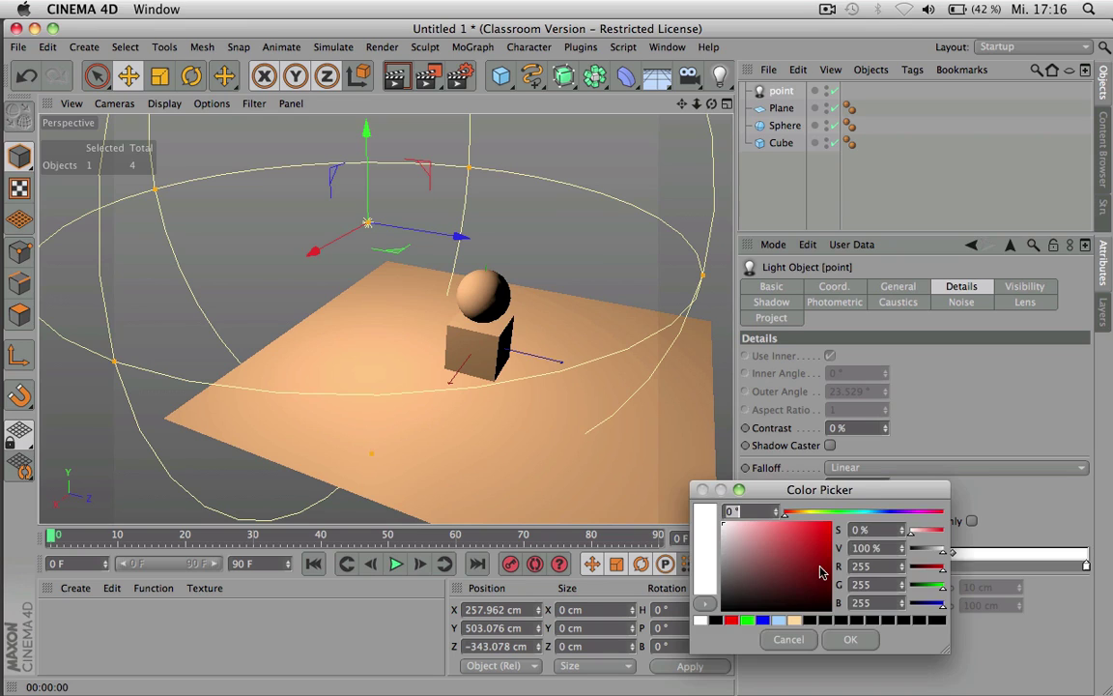
pyautogui.click(798, 526)
pyautogui.click(790, 512)
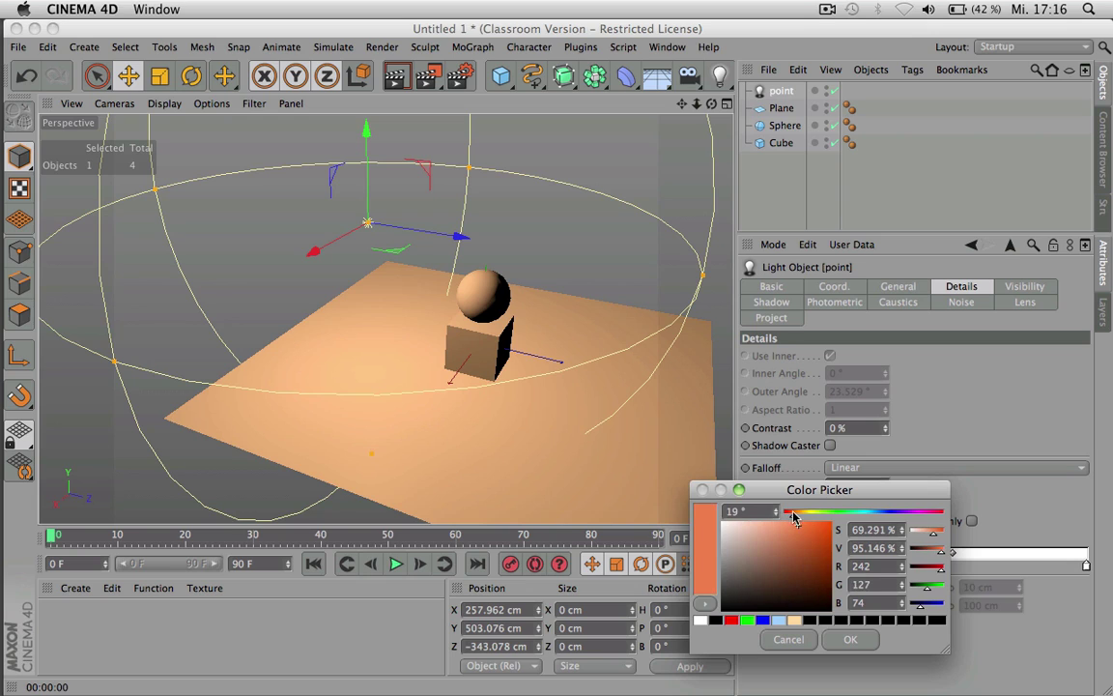
pyautogui.click(850, 638)
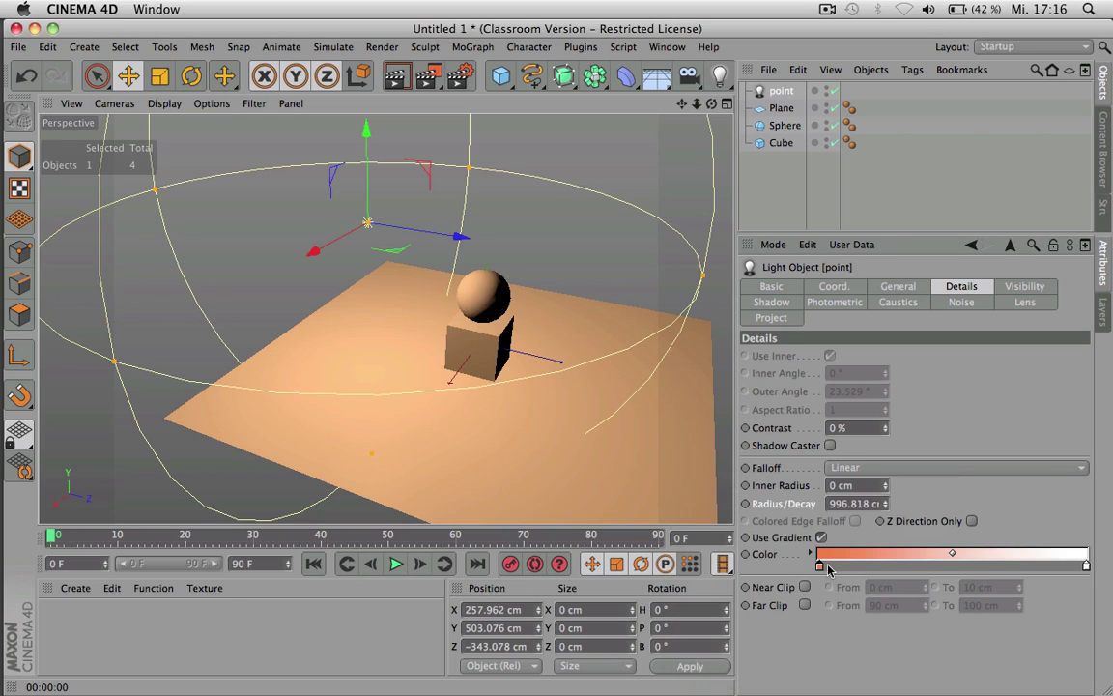
pyautogui.doubleClick(1087, 568)
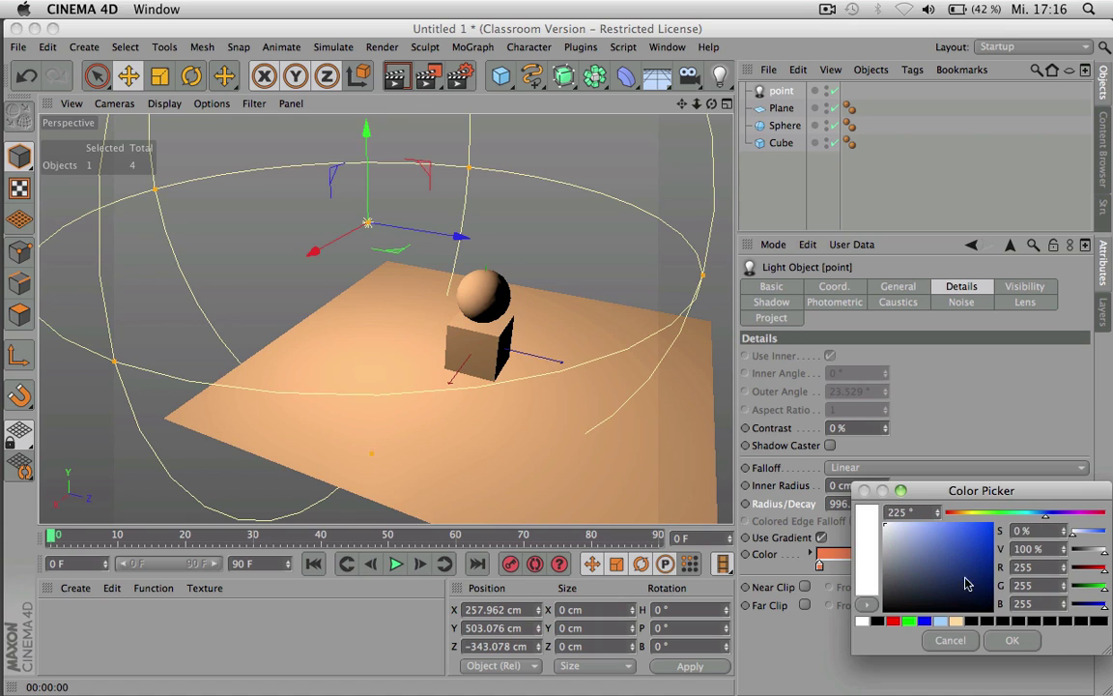
pyautogui.click(969, 541)
pyautogui.click(1012, 639)
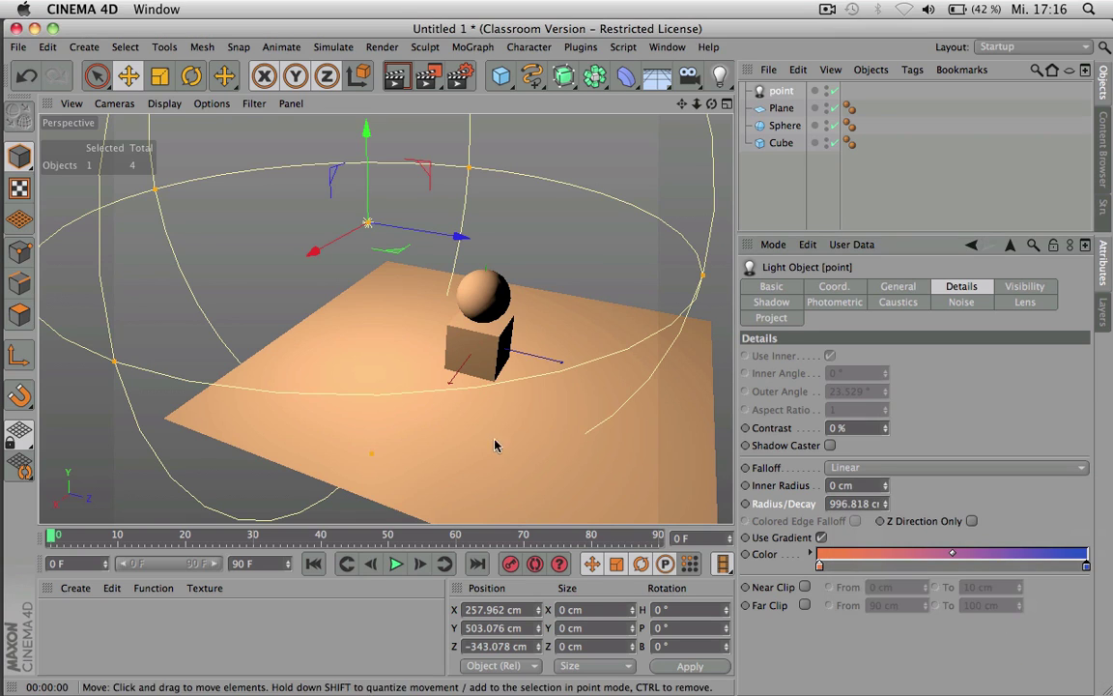
pyautogui.scroll(2, 489, 429)
pyautogui.press('super+r')
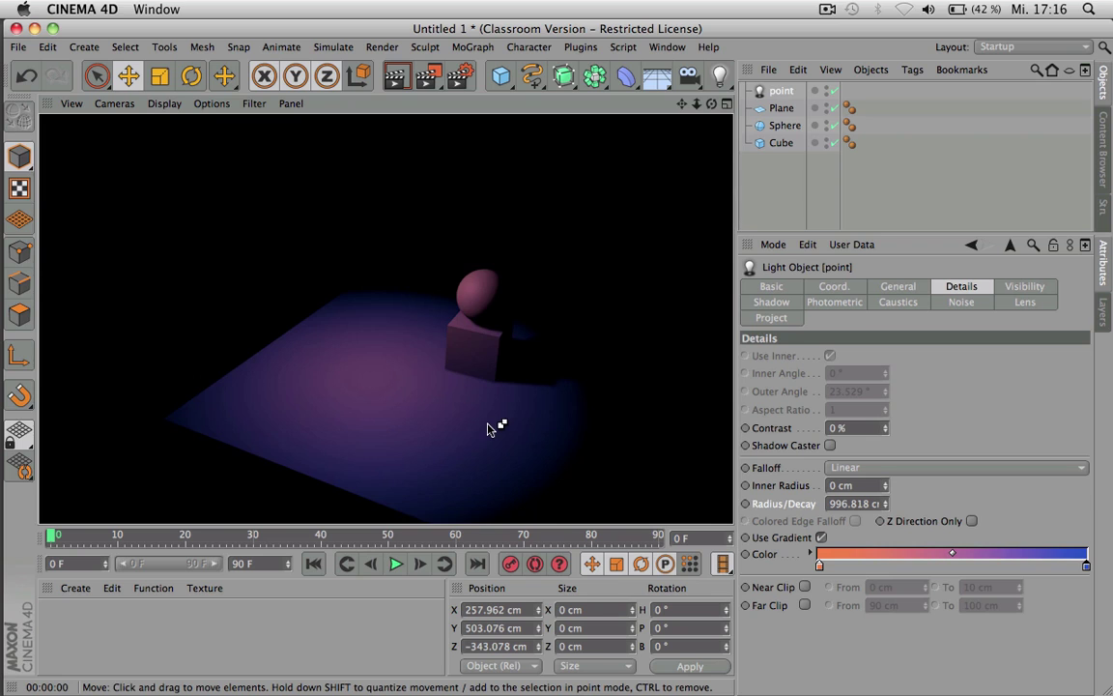
# - Lower the light to about 241 cm height and render
pyautogui.scroll(2, 455, 421)
pyautogui.moveTo(339, 130); pyautogui.dragTo(349, 237)
pyautogui.press('super+r')
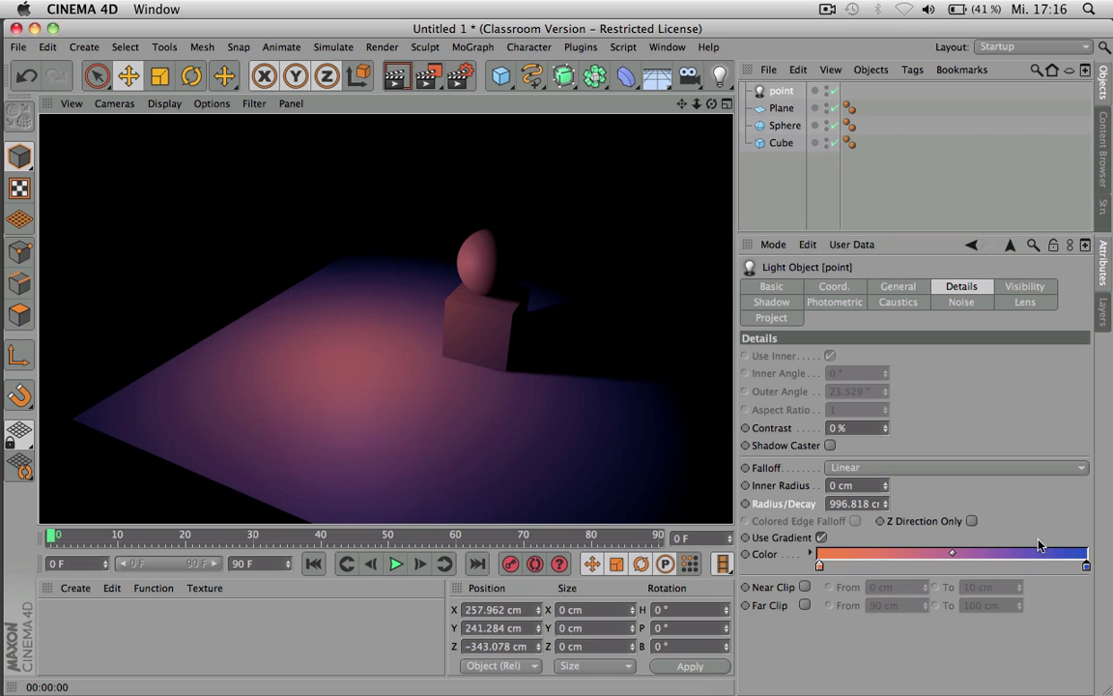
# - Change the gradient's end colour to a lighter blue and render
pyautogui.doubleClick(1087, 572)
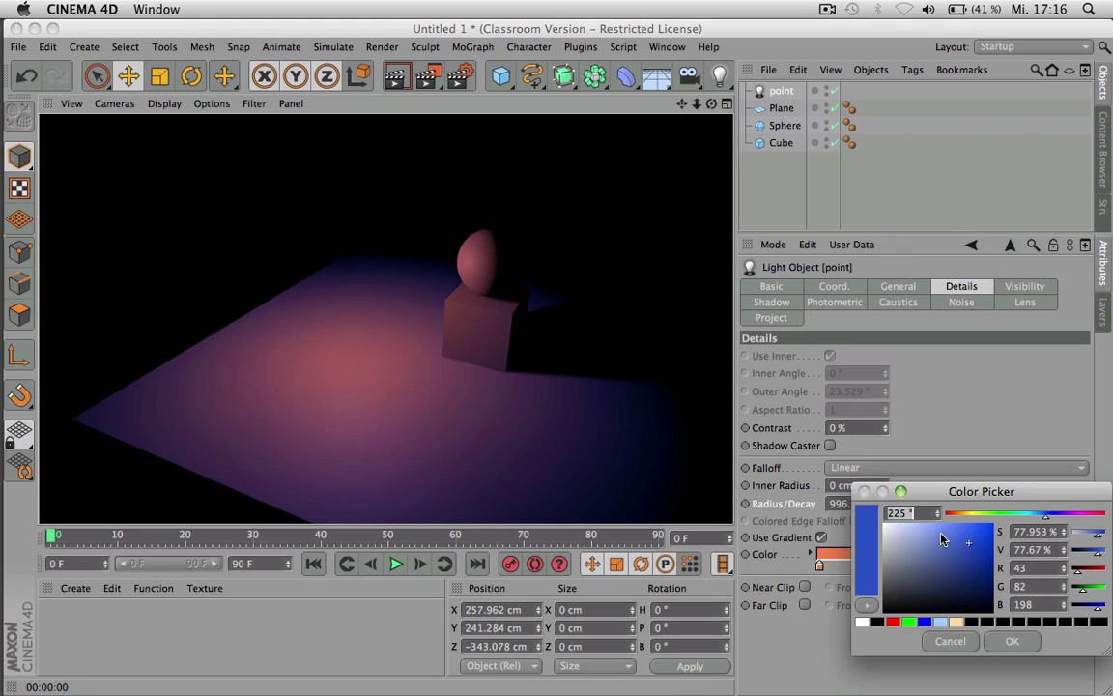
pyautogui.click(934, 524)
pyautogui.click(1009, 643)
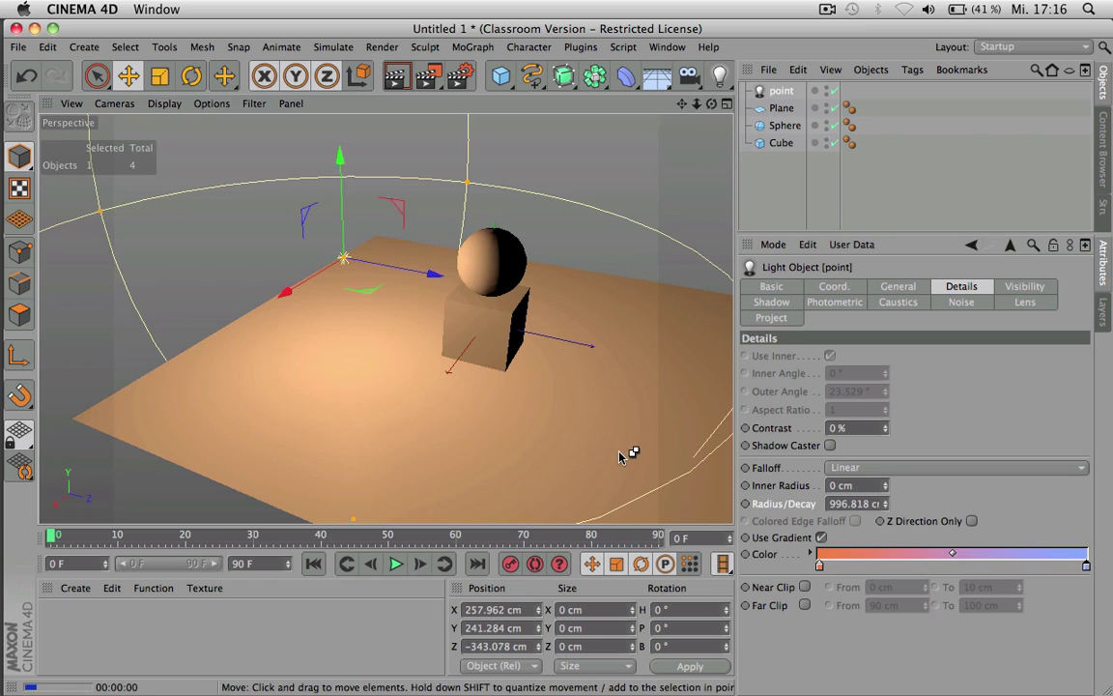
pyautogui.press('super+r')
pyautogui.click(576, 422)
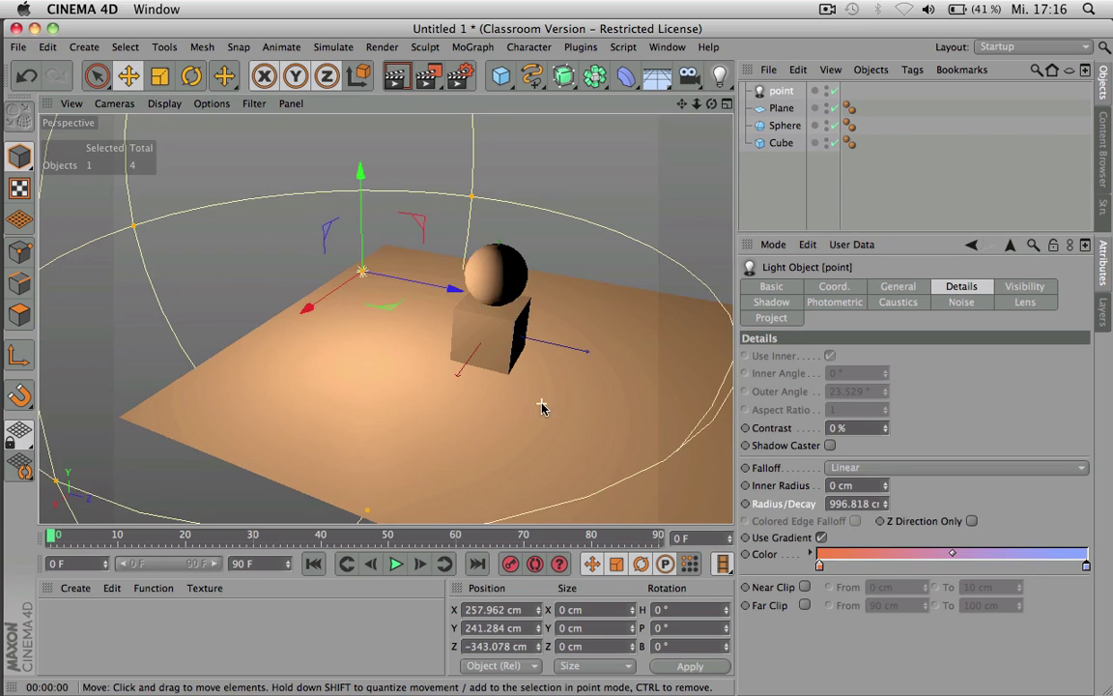
# - Move the light toward the sphere, to X 579.126, Y 298.171, Z -257.474 cm, and render
pyautogui.moveTo(412, 296); pyautogui.dragTo(336, 325)
pyautogui.moveTo(351, 271); pyautogui.dragTo(367, 260)
pyautogui.hotkey('ctrl', 'r')
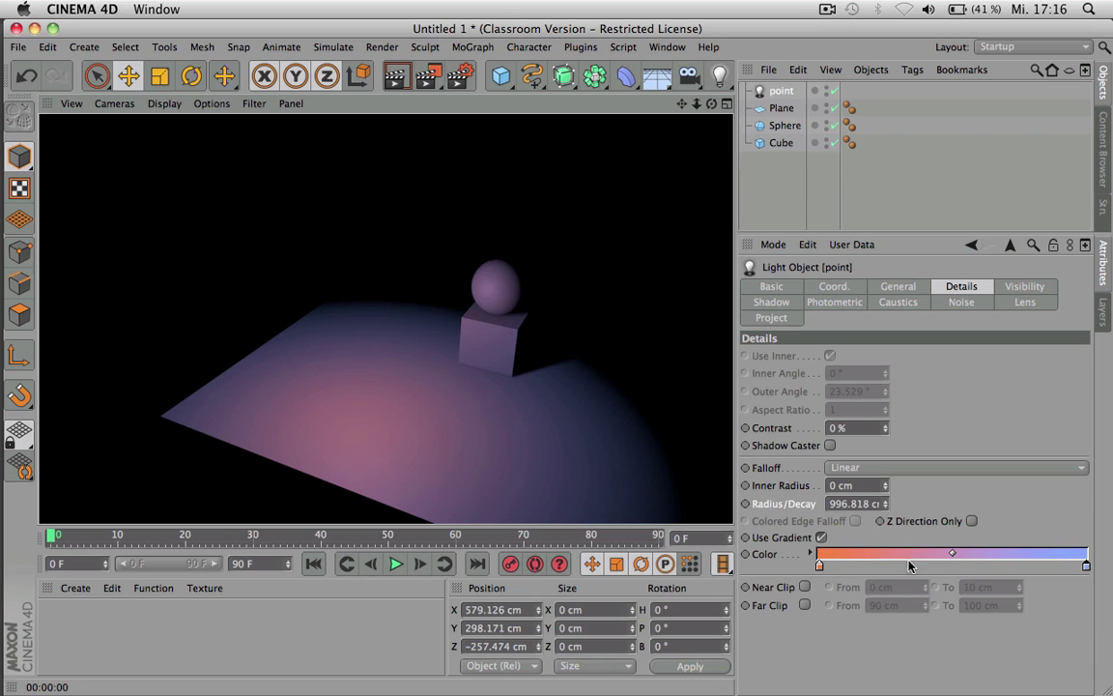
# - Turn off the gradient, raise the light to about 589 cm, and choose Inverse Square falloff
pyautogui.click(822, 539)
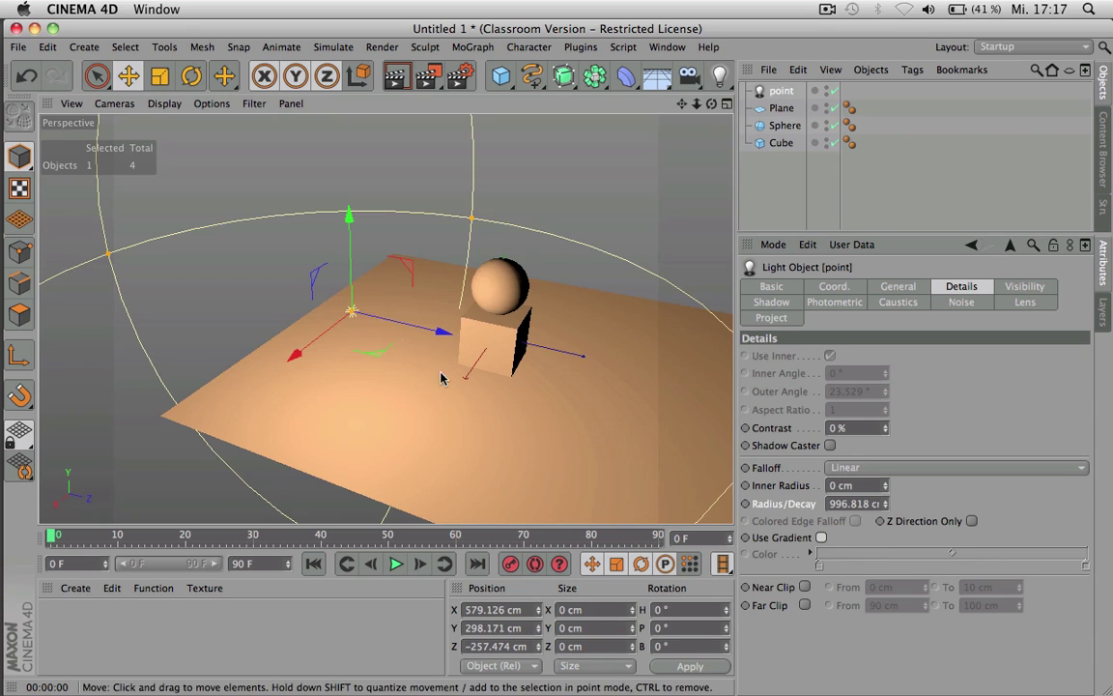
pyautogui.moveTo(324, 225); pyautogui.dragTo(359, 142)
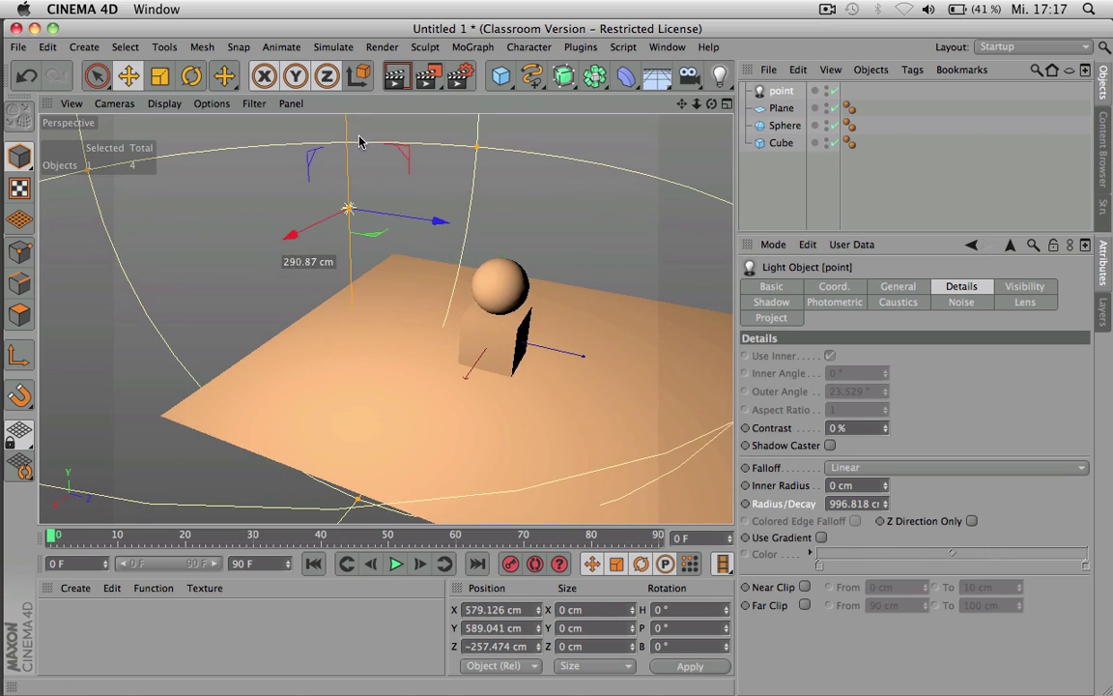
pyautogui.click(926, 469)
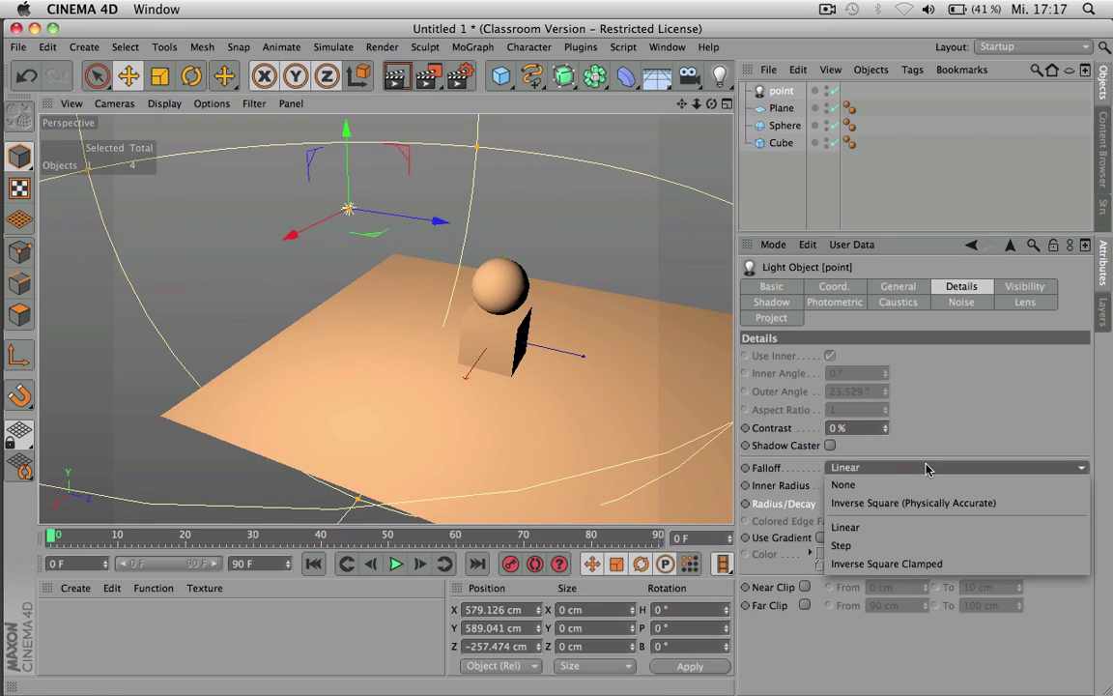
pyautogui.click(926, 502)
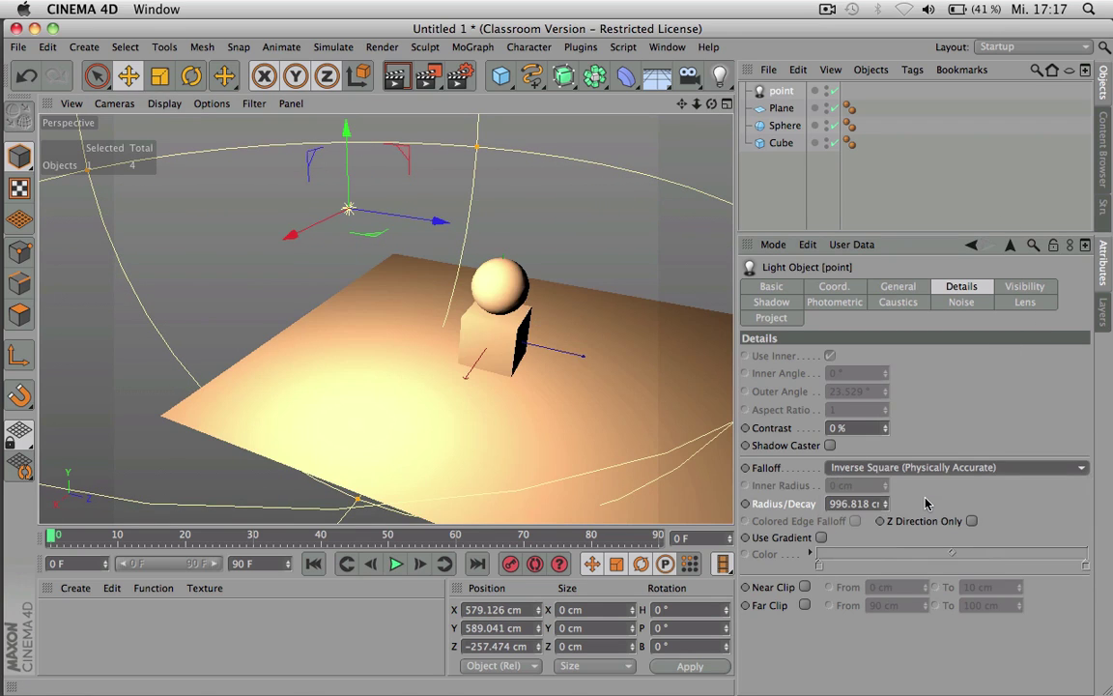
# - Set the falloff radius to 500 cm and render
pyautogui.click(846, 504)
pyautogui.write('500')
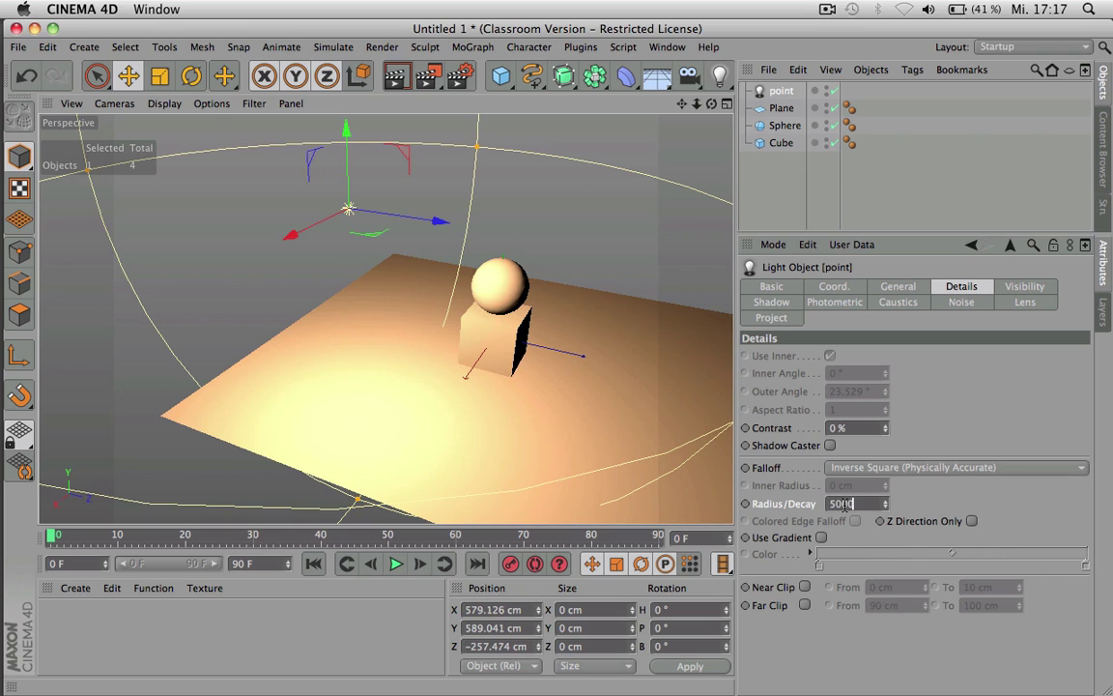
pyautogui.press('Return')
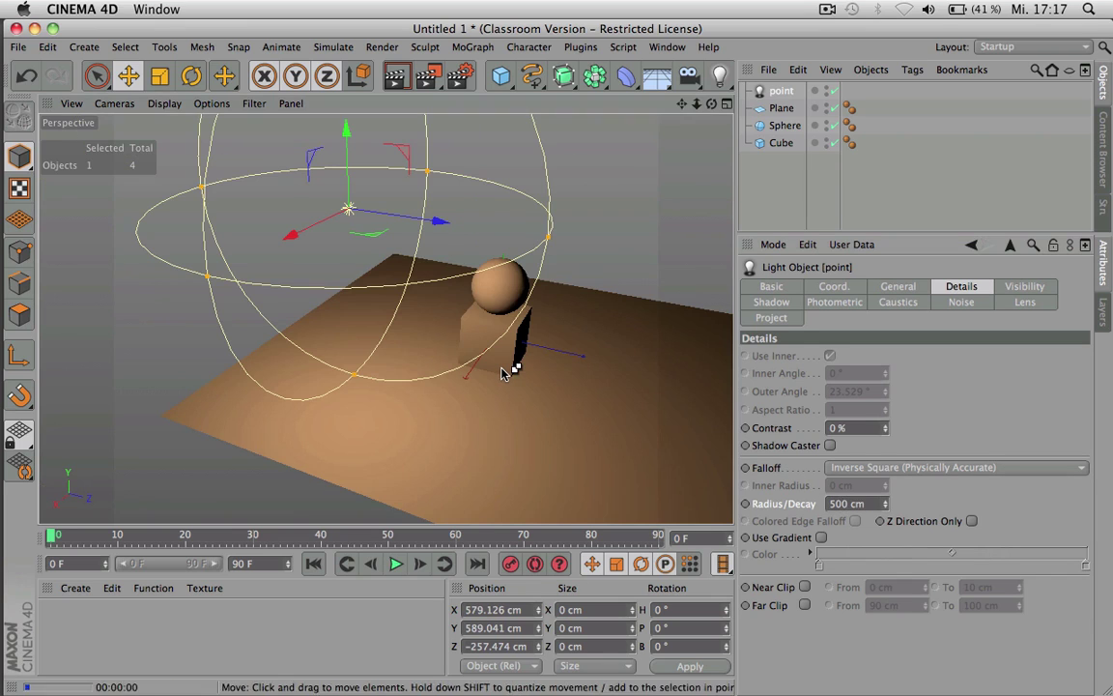
pyautogui.hotkey('ctrl', 'r')
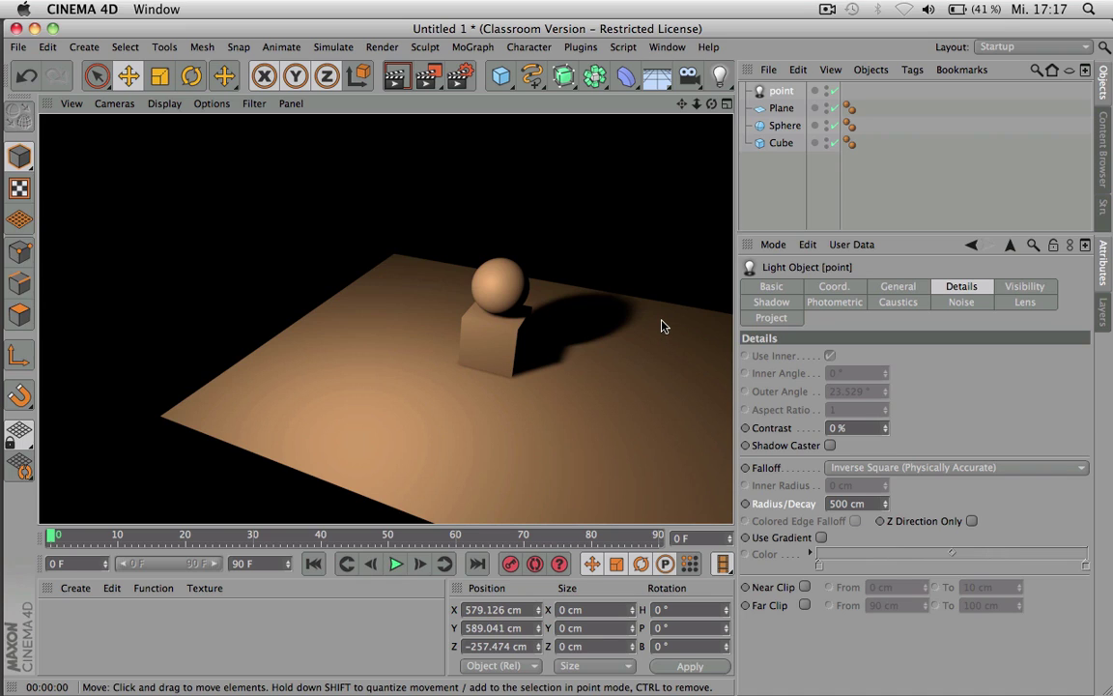
# - Set Visible Light to Visible in the General tab, then show the Visibility tab's 500 cm outer distance
pyautogui.click(1031, 287)
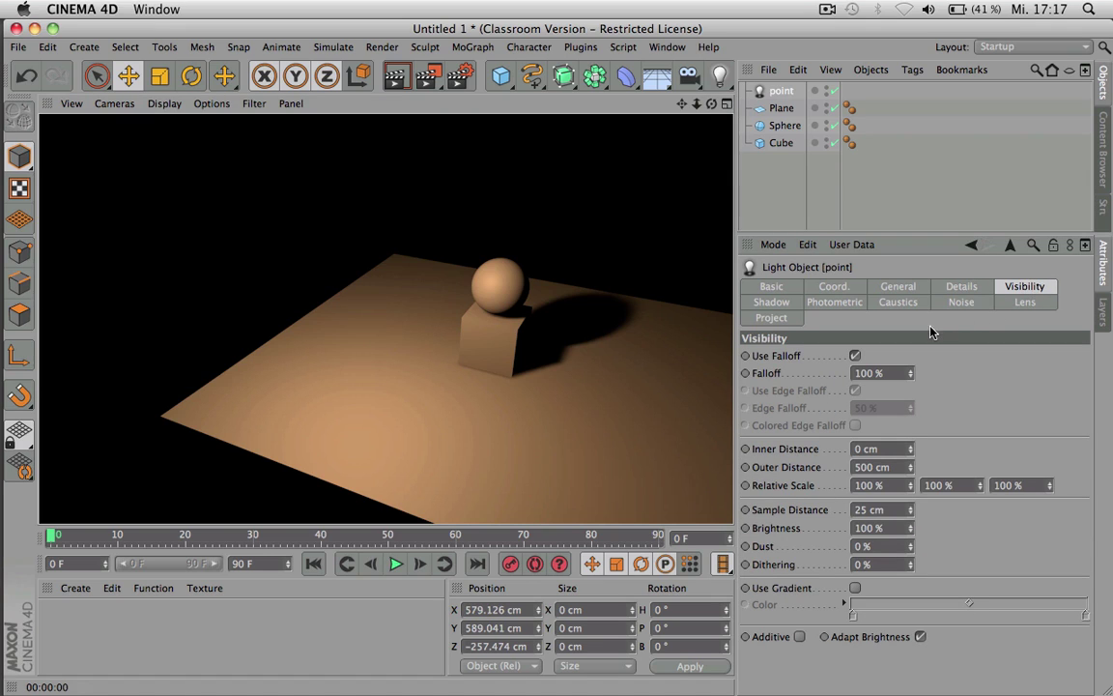
pyautogui.click(897, 286)
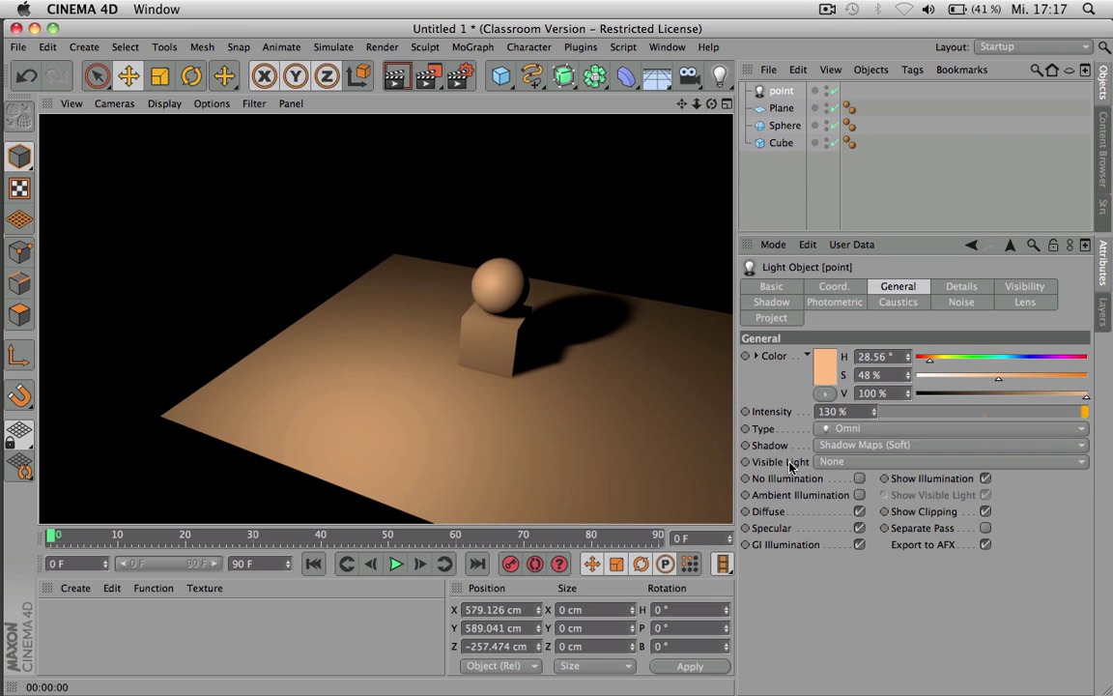
pyautogui.click(831, 463)
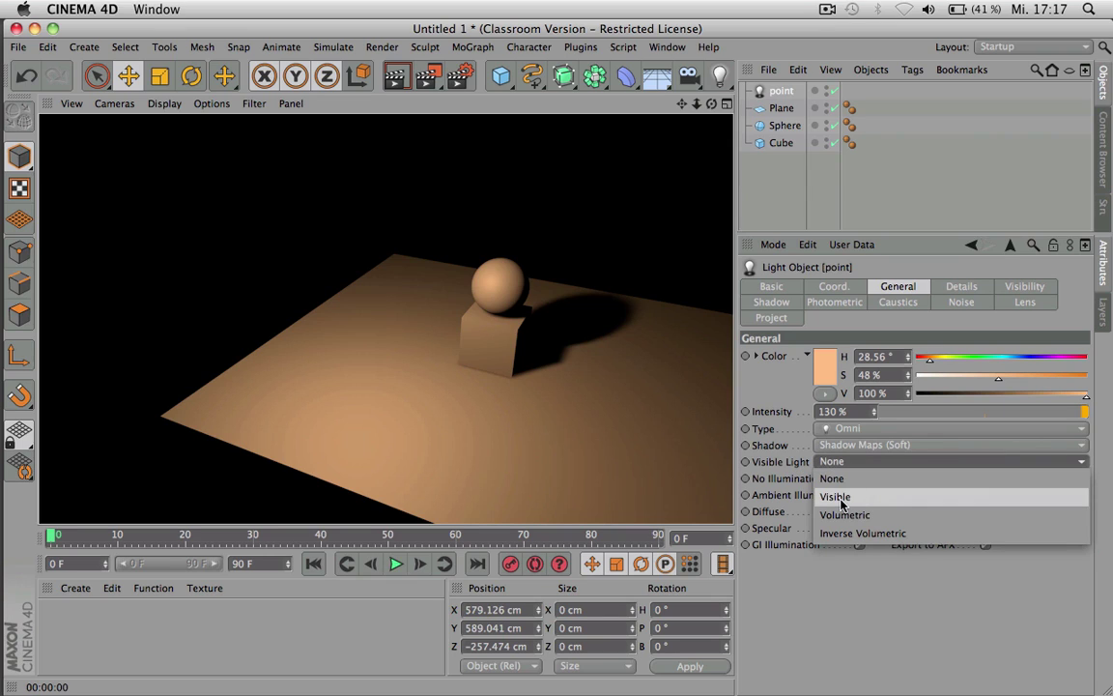
pyautogui.click(837, 497)
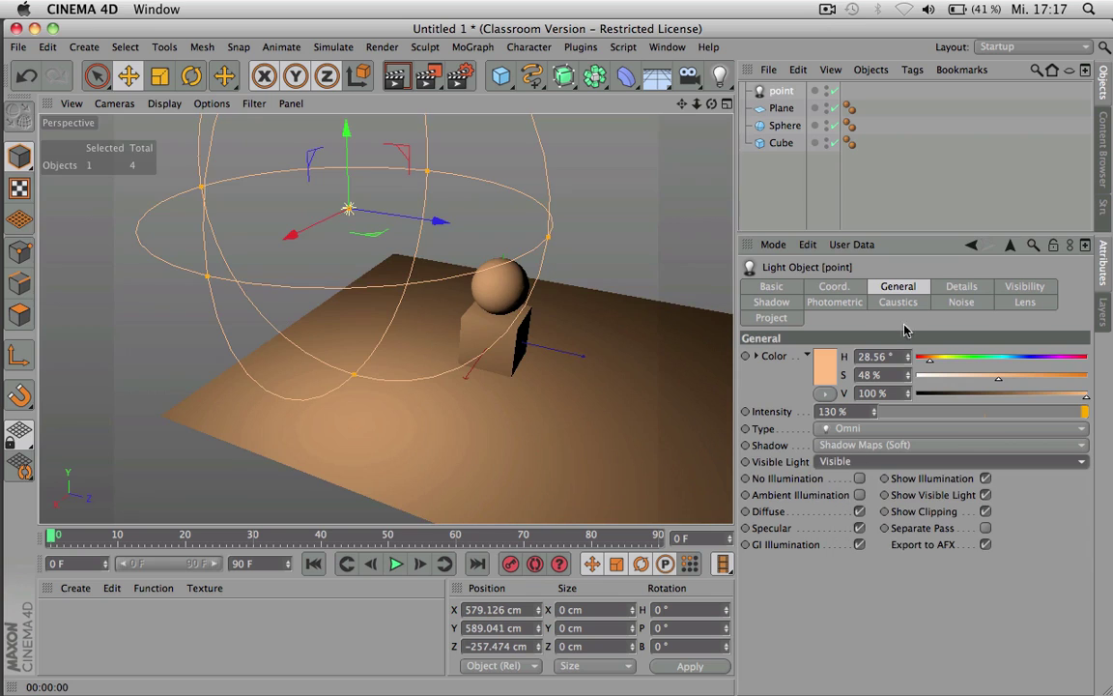
pyautogui.click(1043, 288)
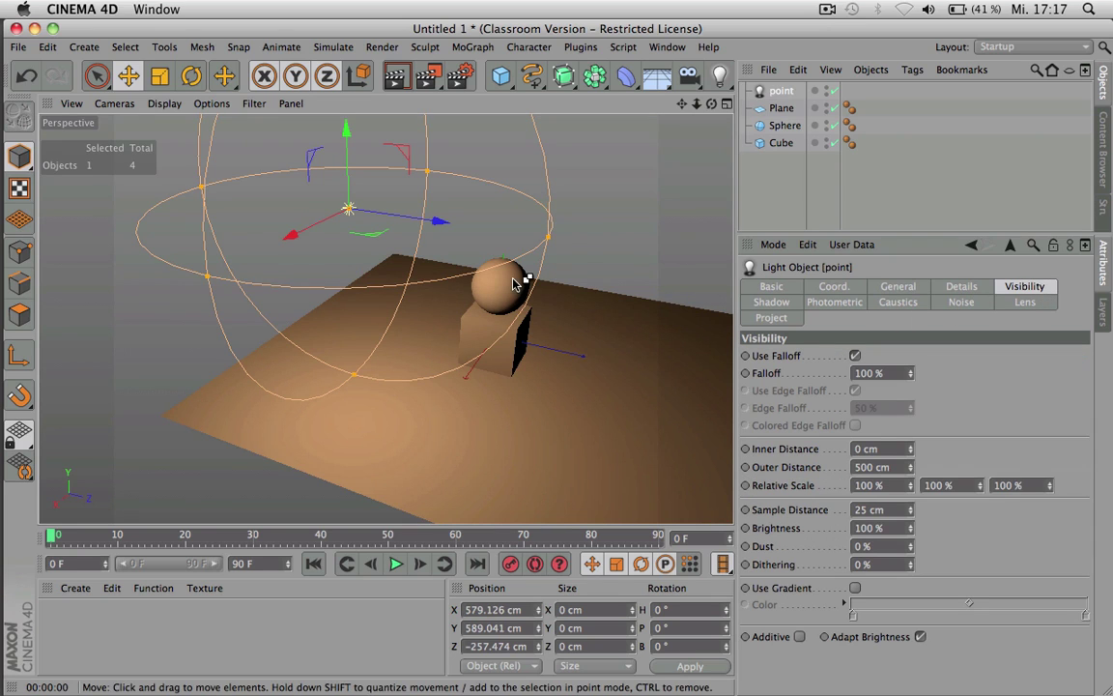
# - Render the visible glow and compare renders with Use Falloff turned off and back on
pyautogui.press('super+r')
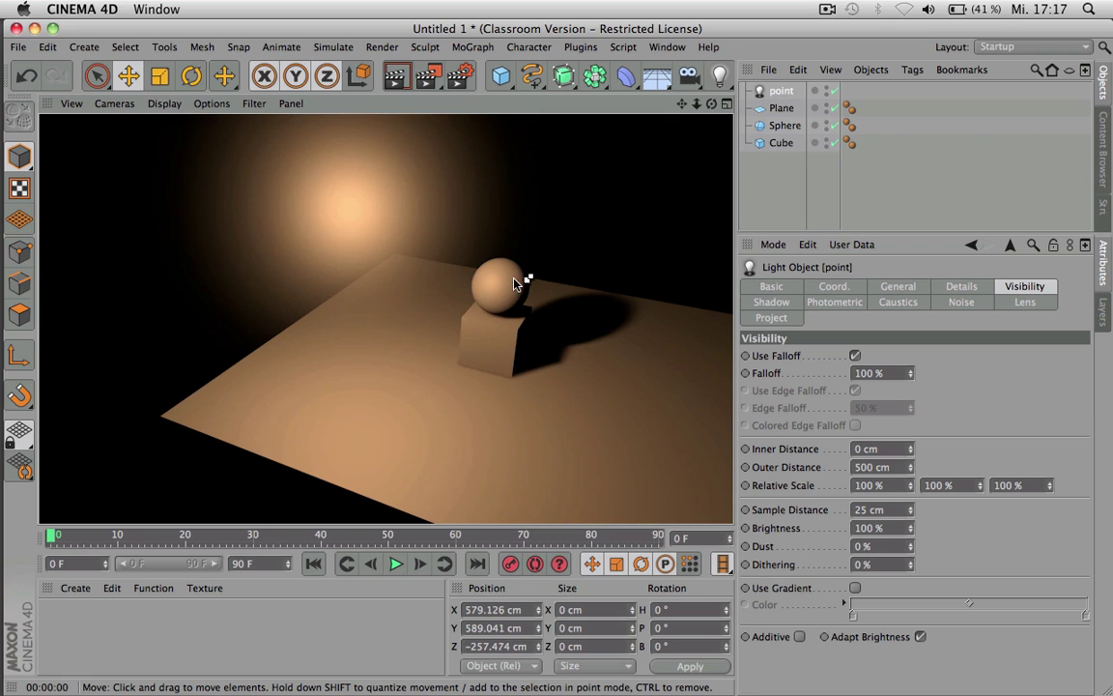
pyautogui.click(855, 356)
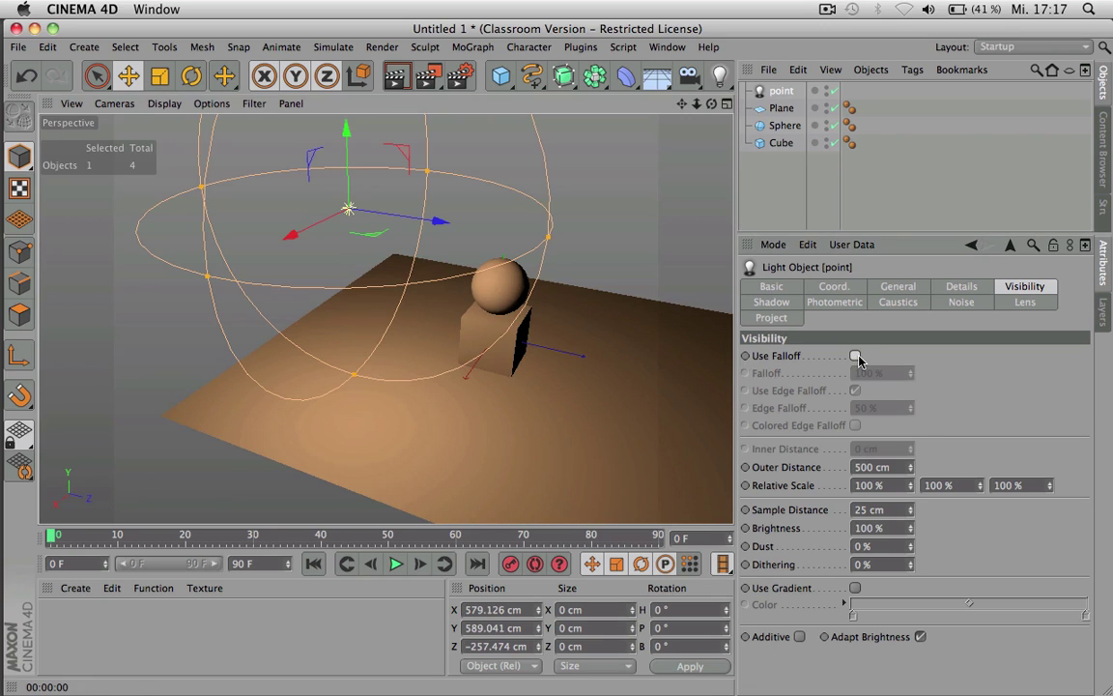
pyautogui.press('super+r')
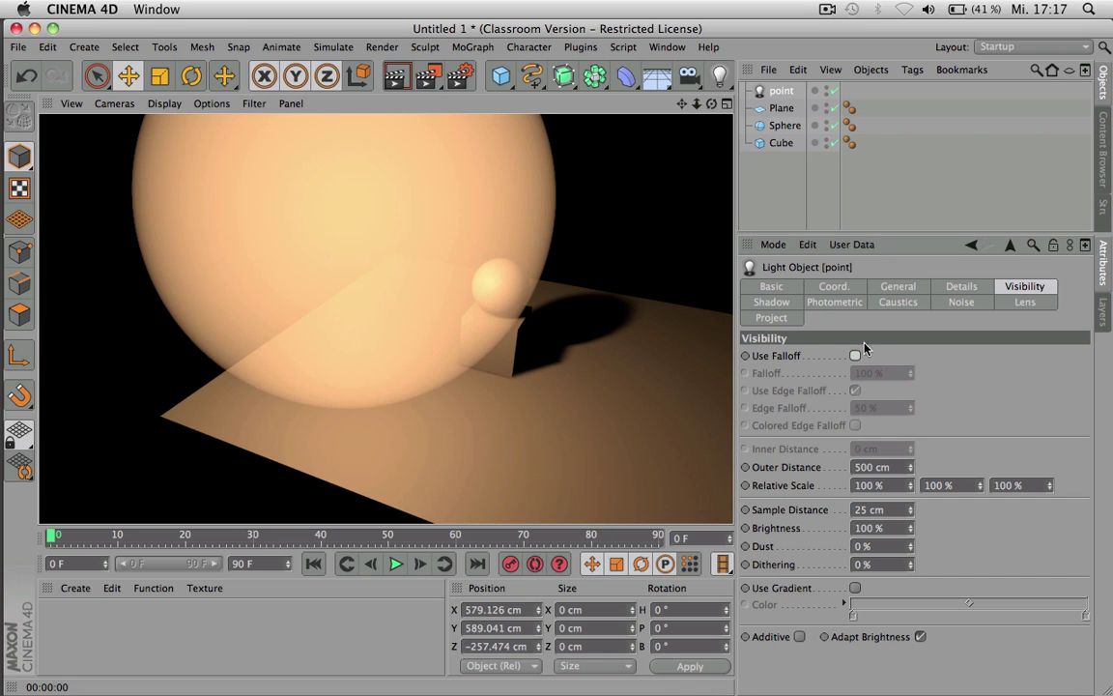
pyautogui.click(854, 356)
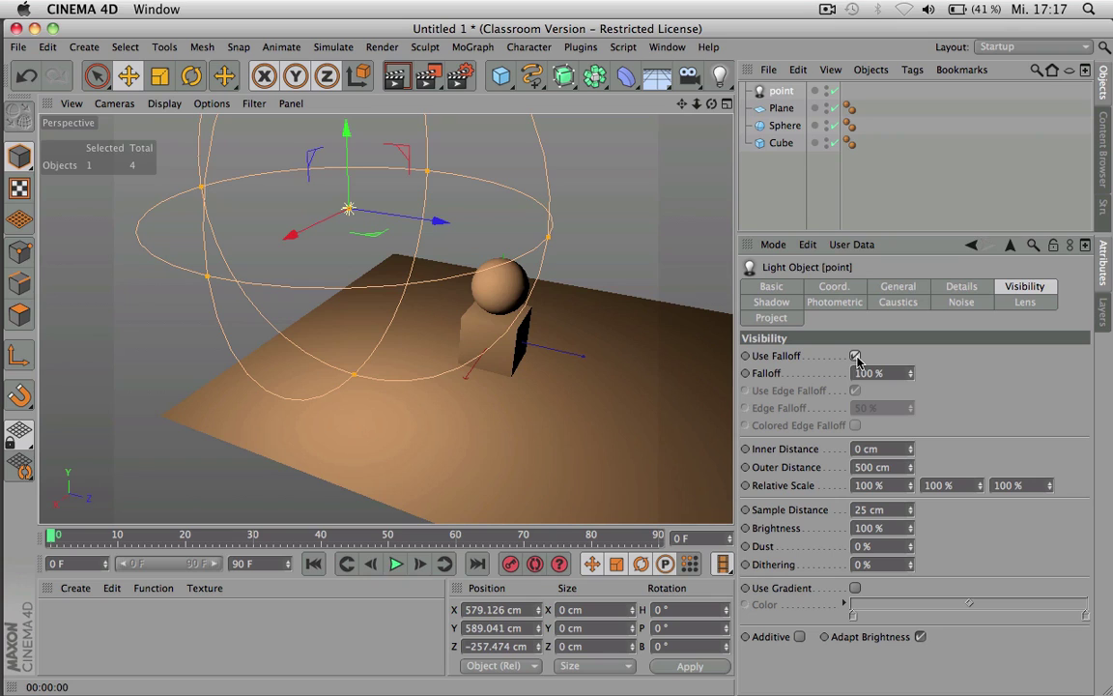
pyautogui.press('super+r')
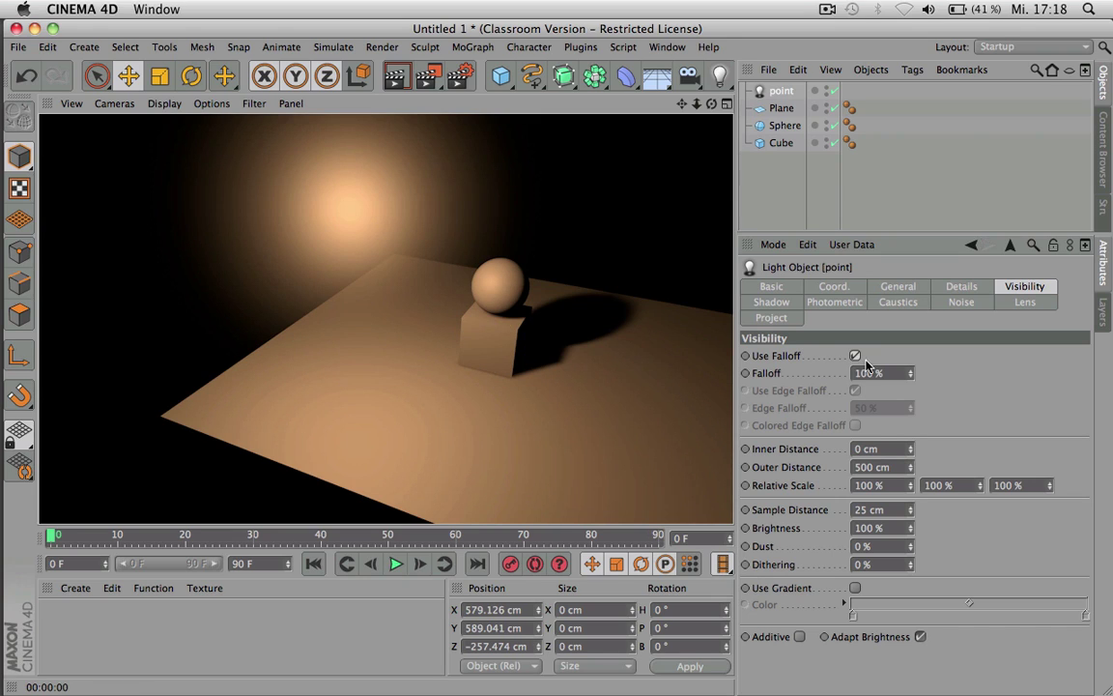
# - Test a 10 % visibility Falloff, then restore Falloff to 100 % and re-render
pyautogui.click(871, 373)
pyautogui.write('10')
pyautogui.press('Return')
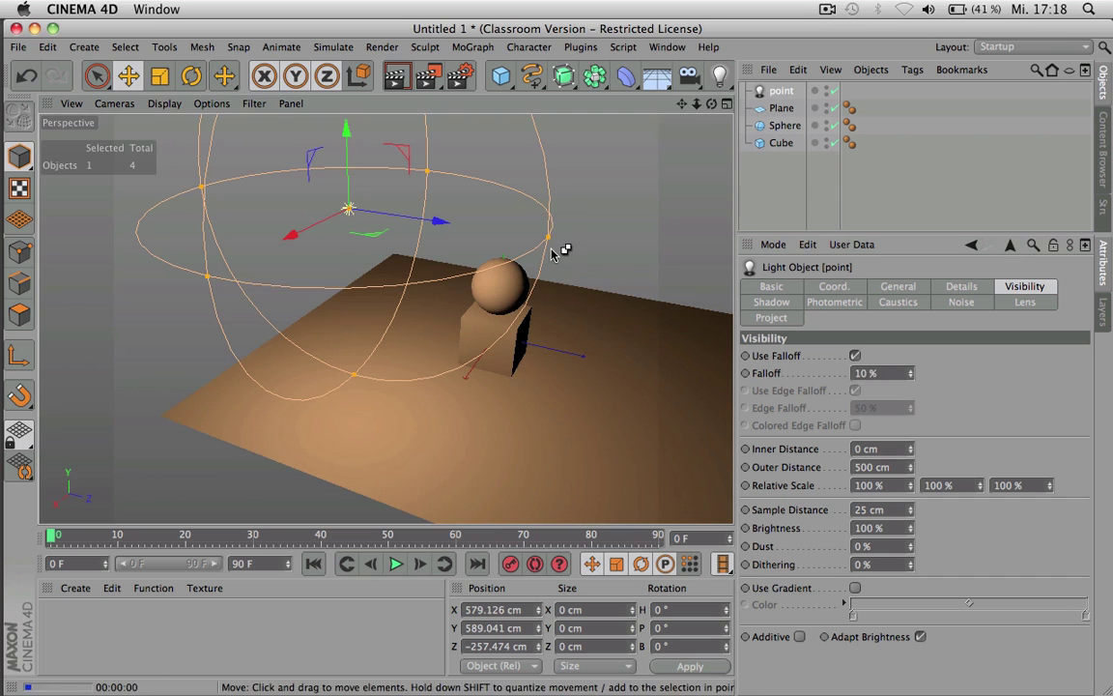
pyautogui.press('super+r')
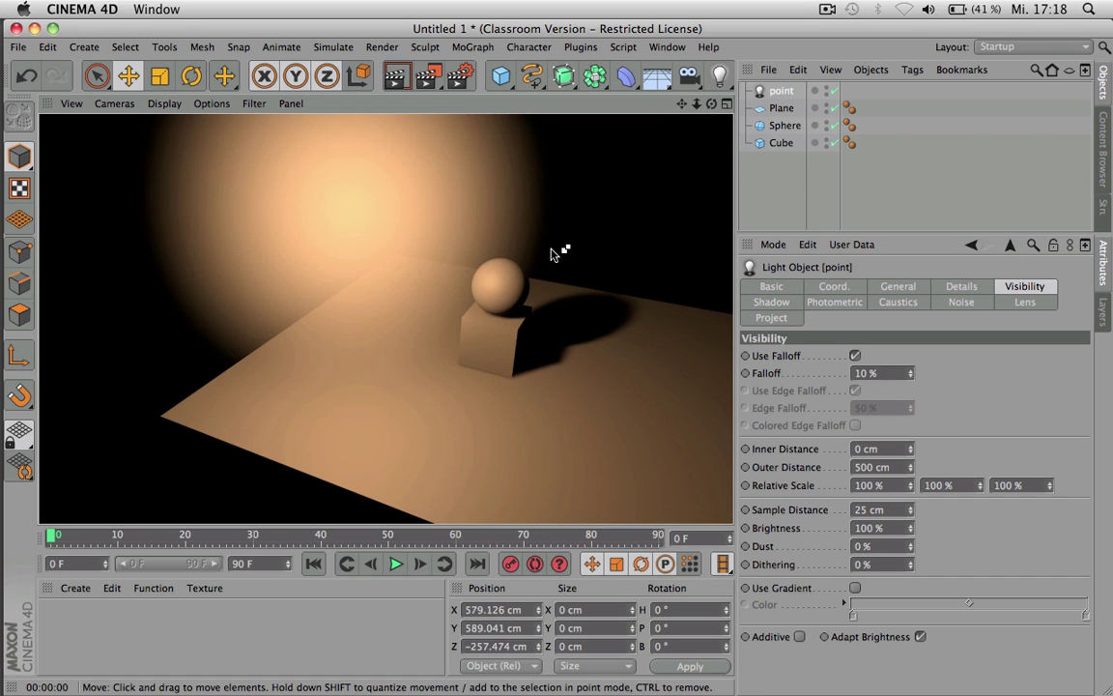
pyautogui.click(875, 373)
pyautogui.write('20')
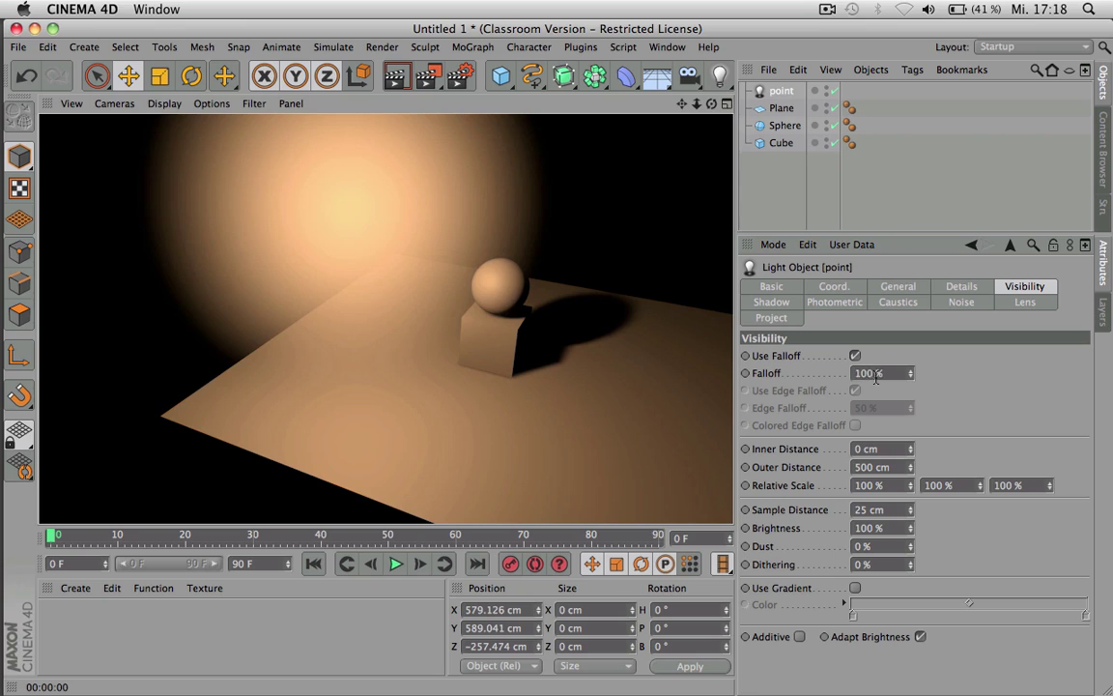
pyautogui.press('Return')
pyautogui.press('super+r')
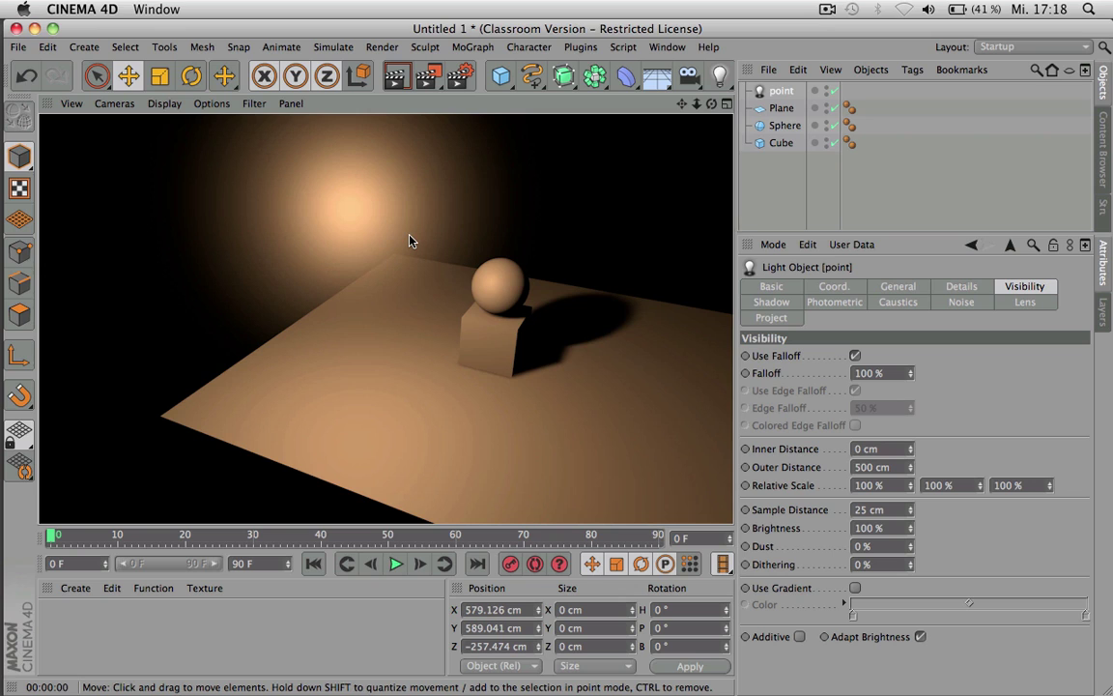
pyautogui.click(776, 91)
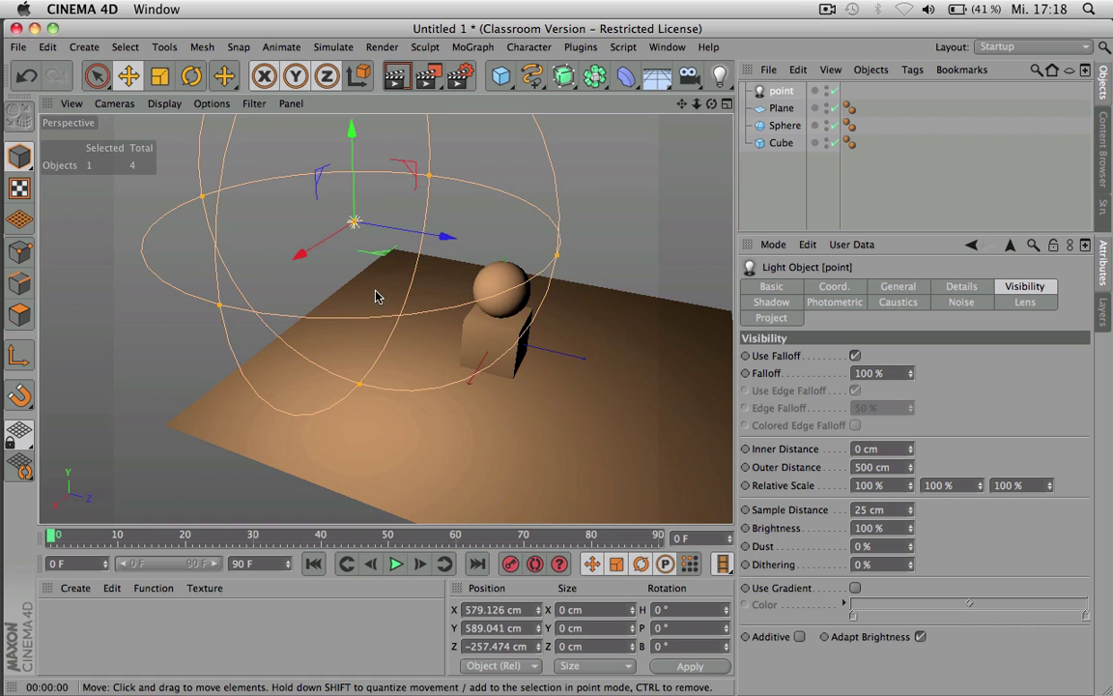
pyautogui.press('super+r')
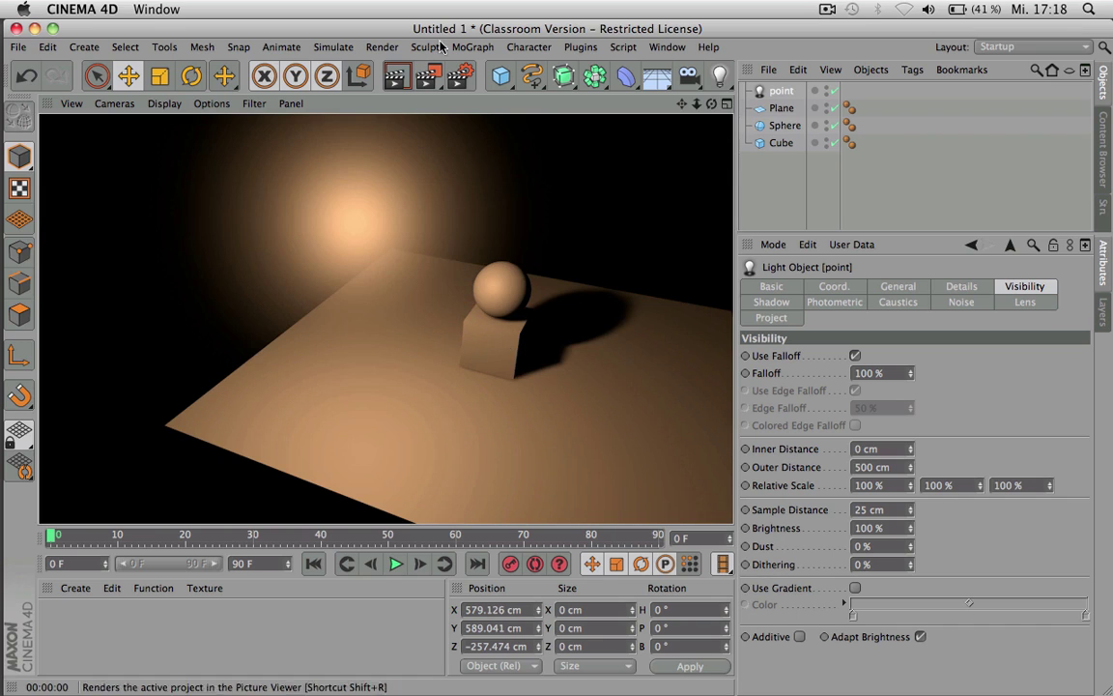
pyautogui.click(501, 75)
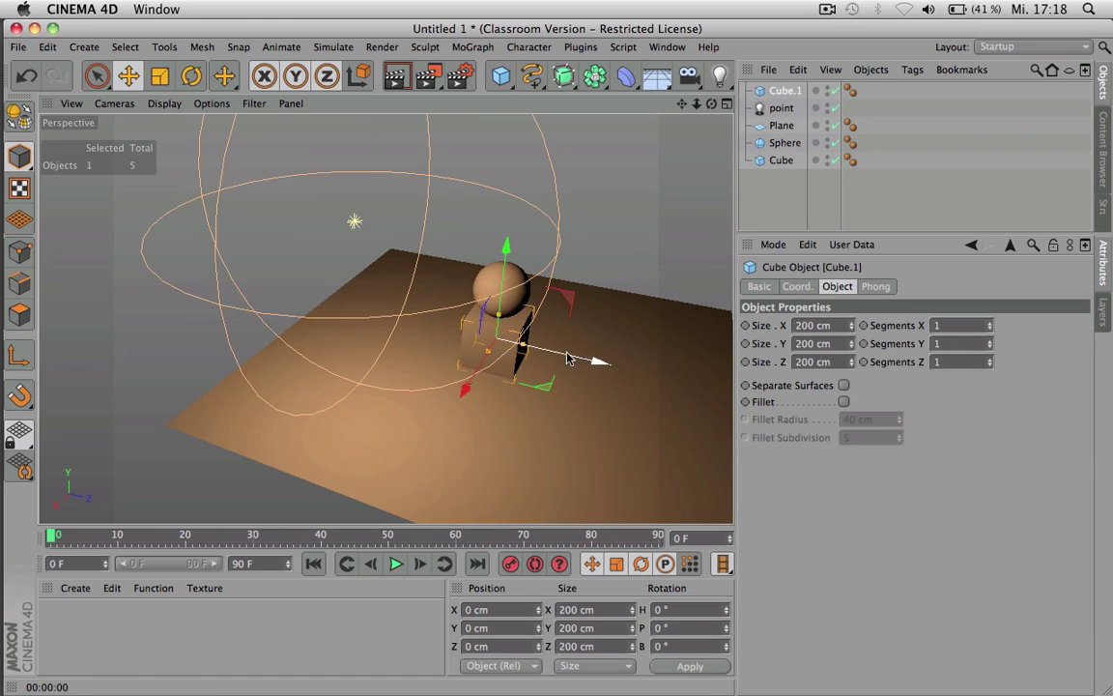
pyautogui.moveTo(596, 362); pyautogui.dragTo(462, 329)
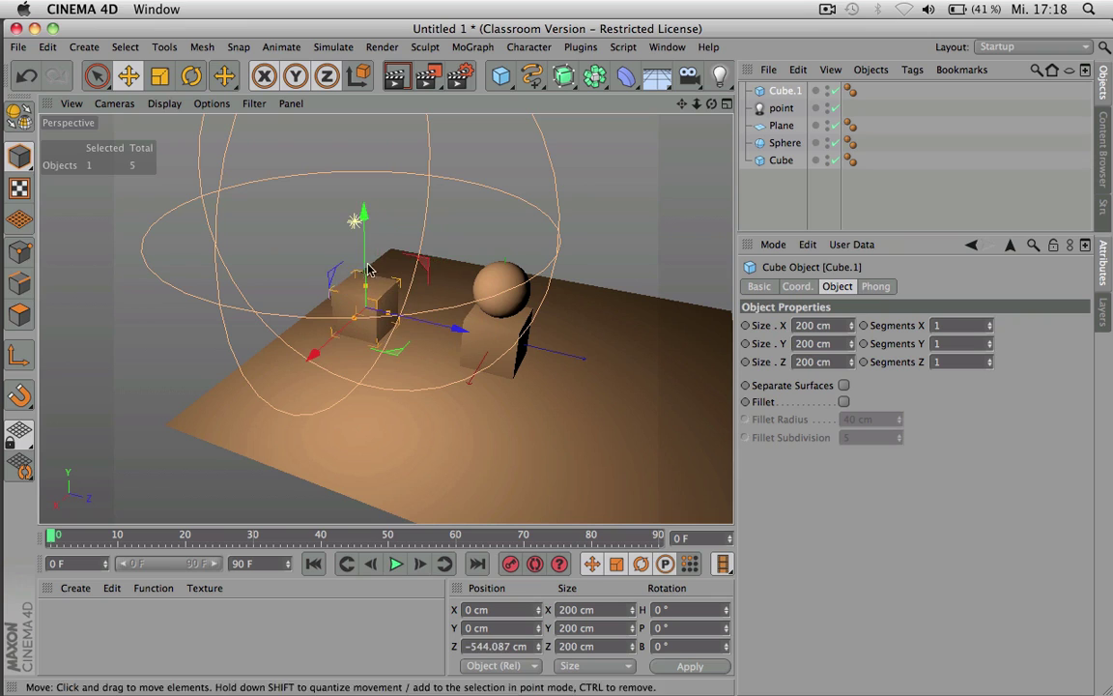
pyautogui.moveTo(370, 252); pyautogui.dragTo(360, 157)
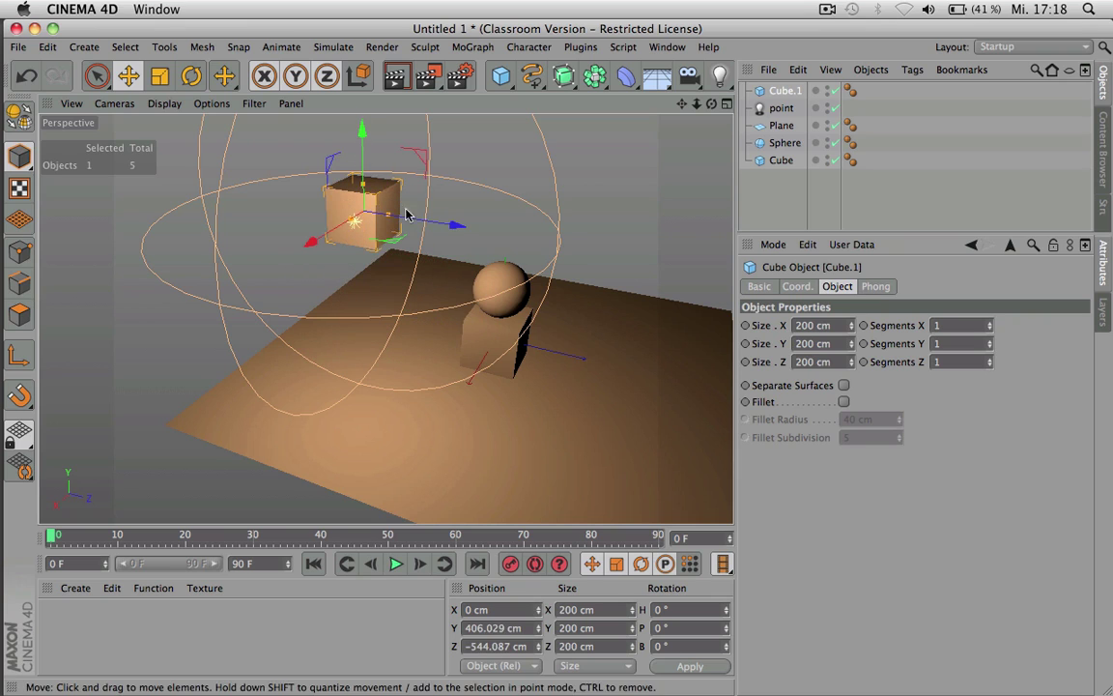
pyautogui.moveTo(451, 224); pyautogui.dragTo(491, 232)
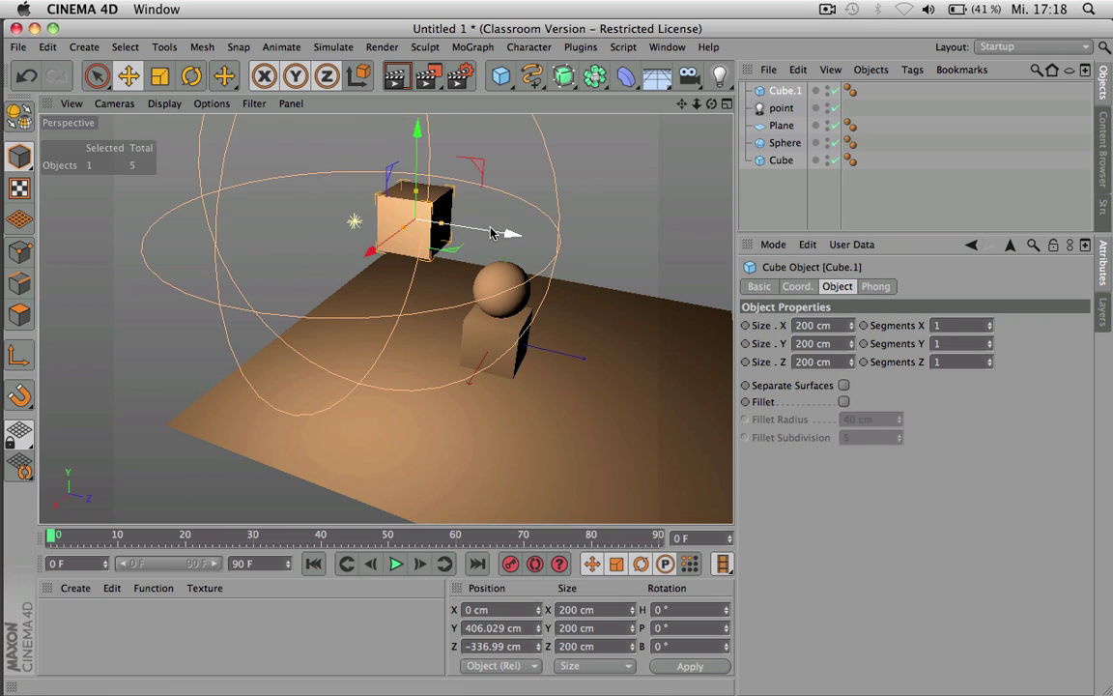
pyautogui.press('super+r')
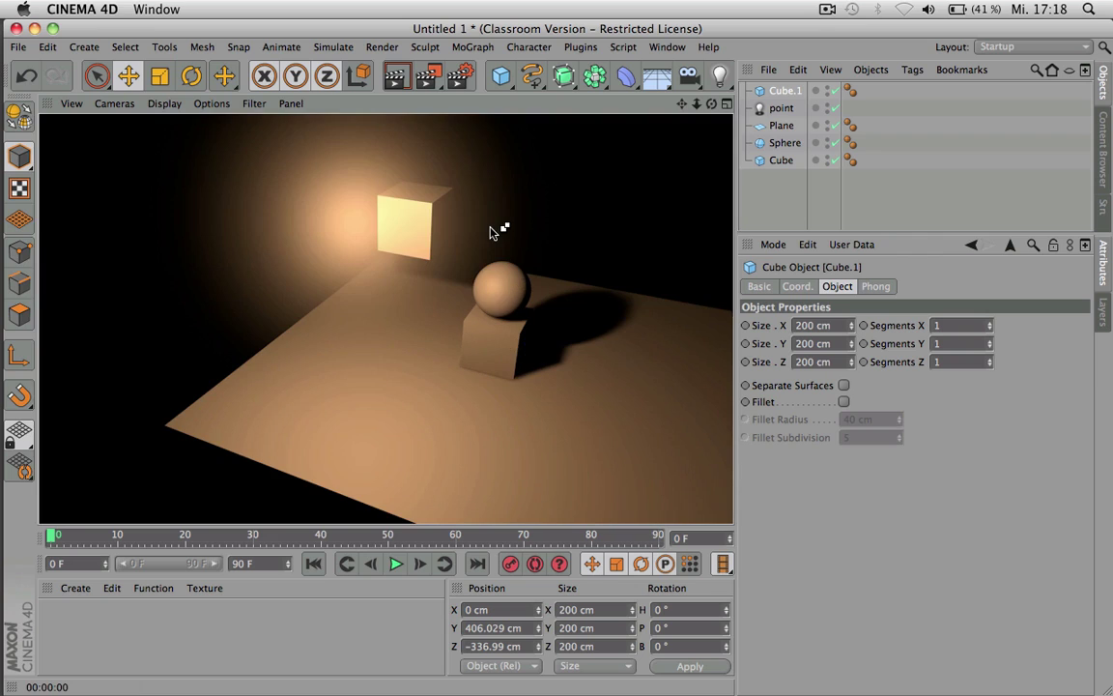
pyautogui.click(482, 229)
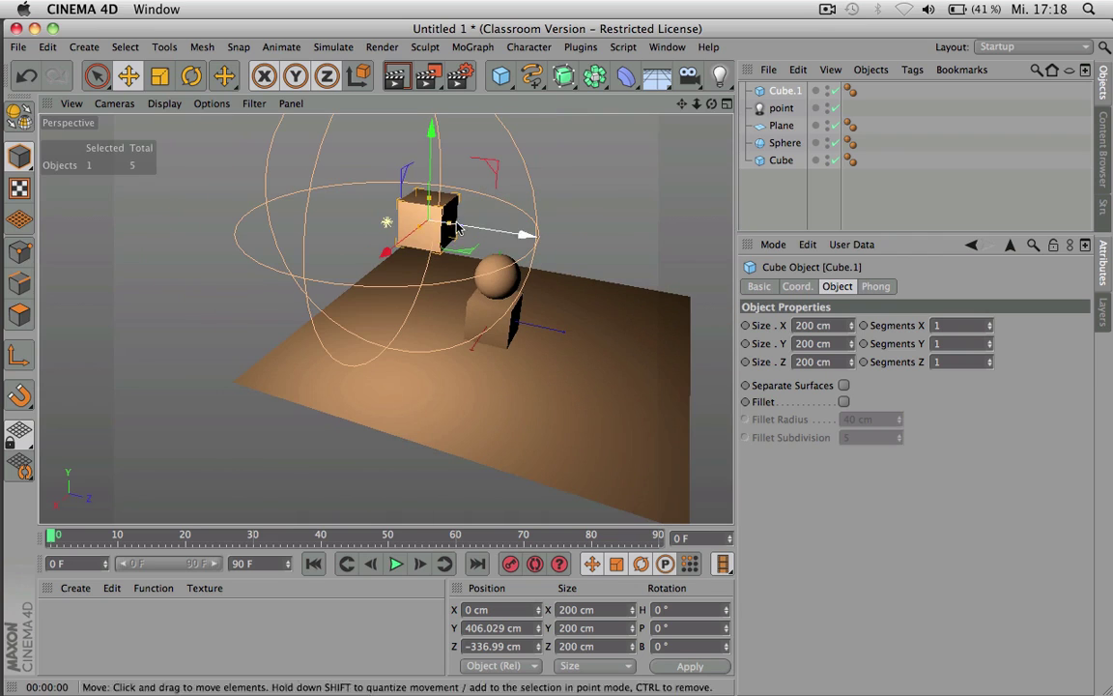
pyautogui.moveTo(404, 254); pyautogui.dragTo(363, 153)
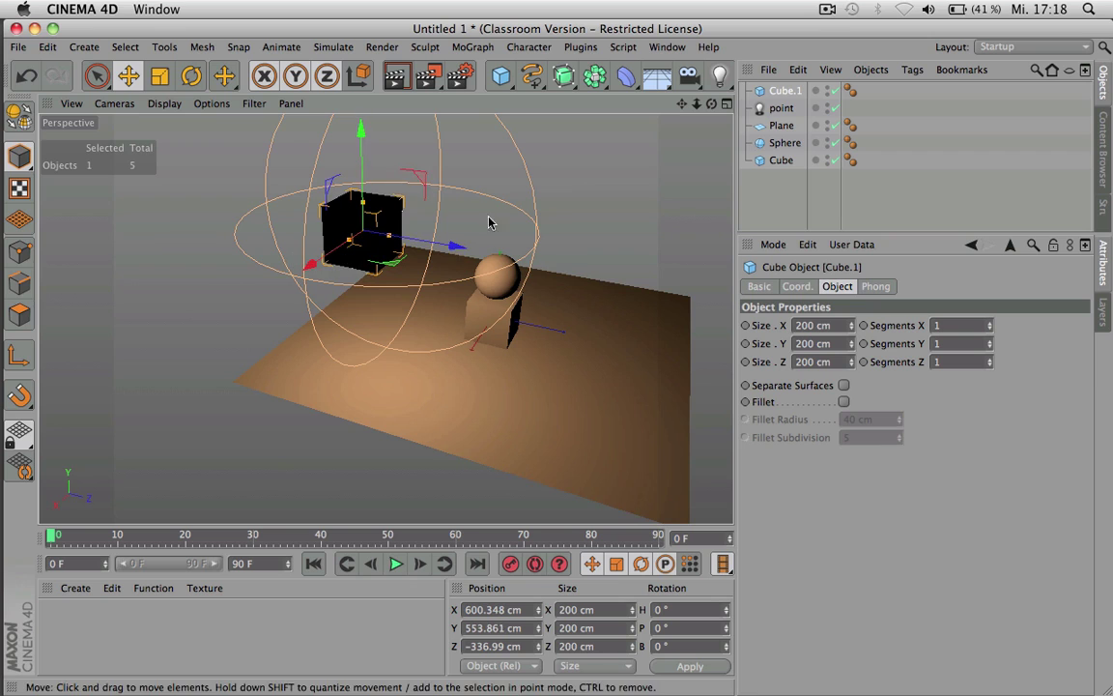
pyautogui.moveTo(464, 251); pyautogui.dragTo(271, 286)
pyautogui.moveTo(379, 258); pyautogui.dragTo(431, 278)
pyautogui.hotkey('ctrl', 'r')
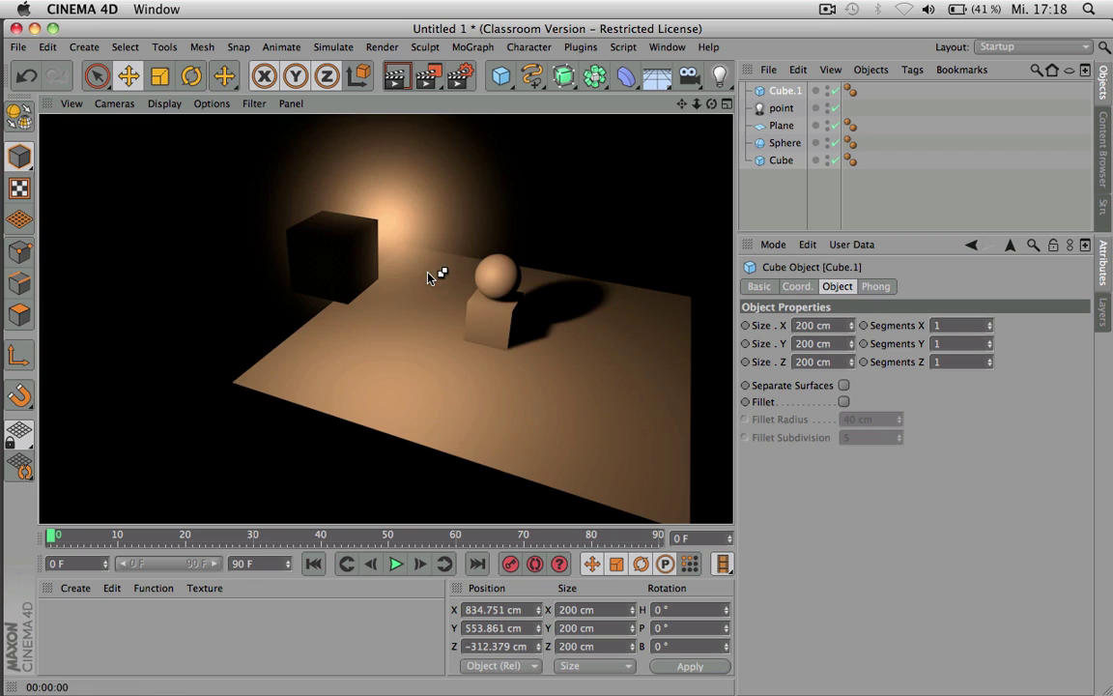
pyautogui.click(379, 247)
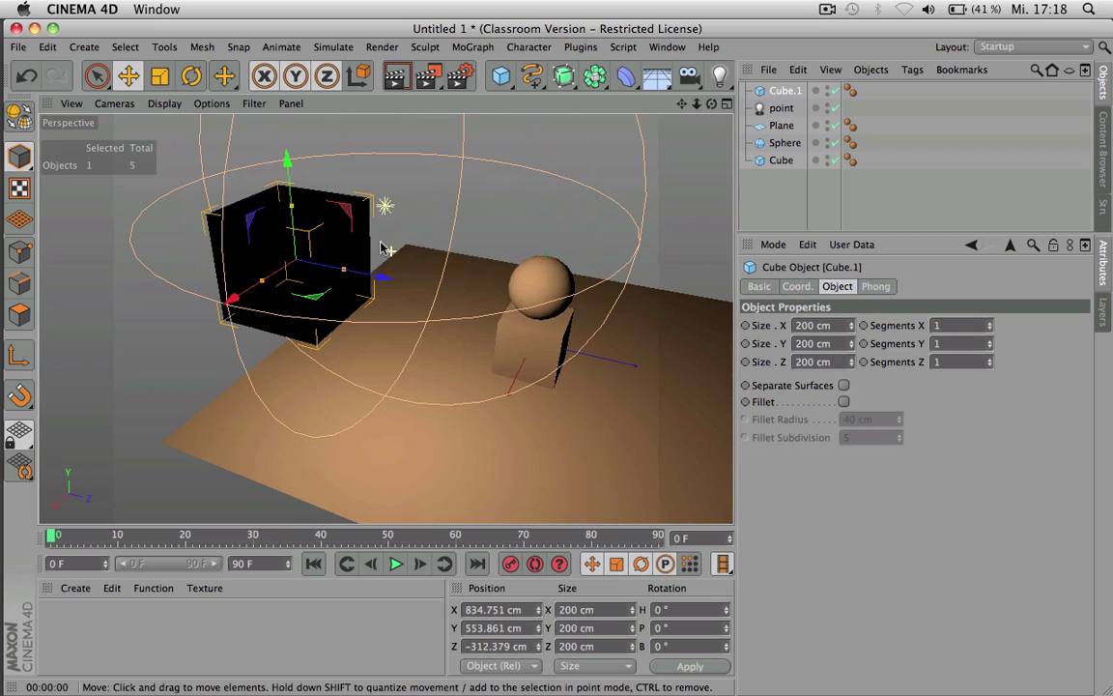
pyautogui.hotkey('ctrl', 'r')
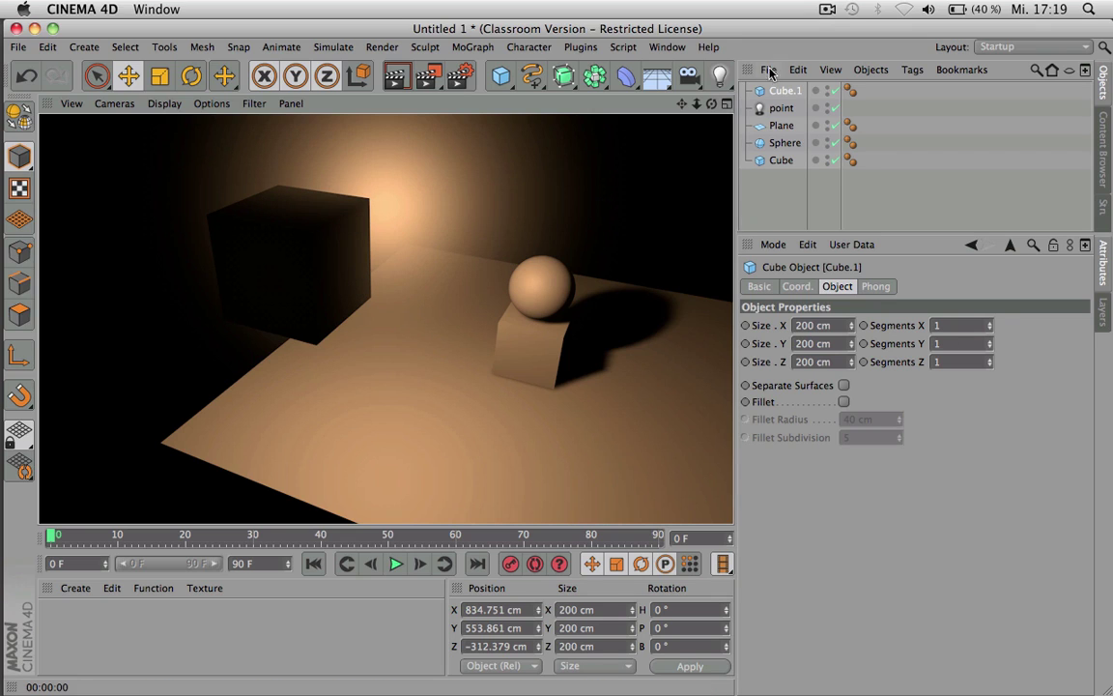
pyautogui.click(365, 290)
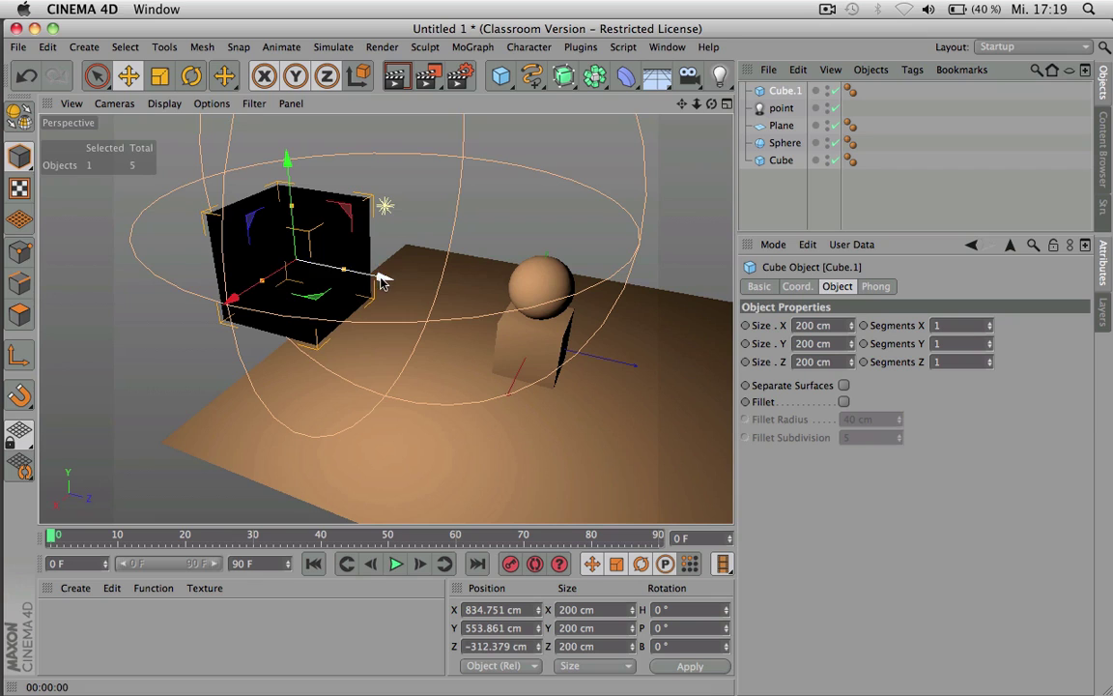
pyautogui.moveTo(380, 278); pyautogui.dragTo(407, 281)
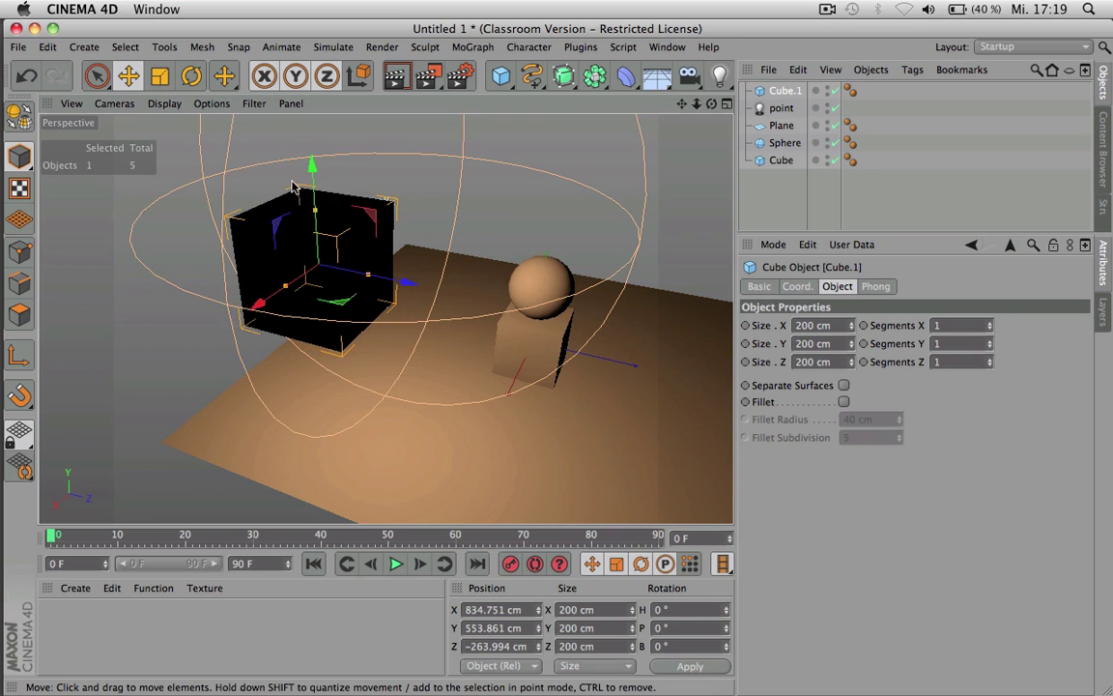
pyautogui.moveTo(312, 167); pyautogui.dragTo(311, 153)
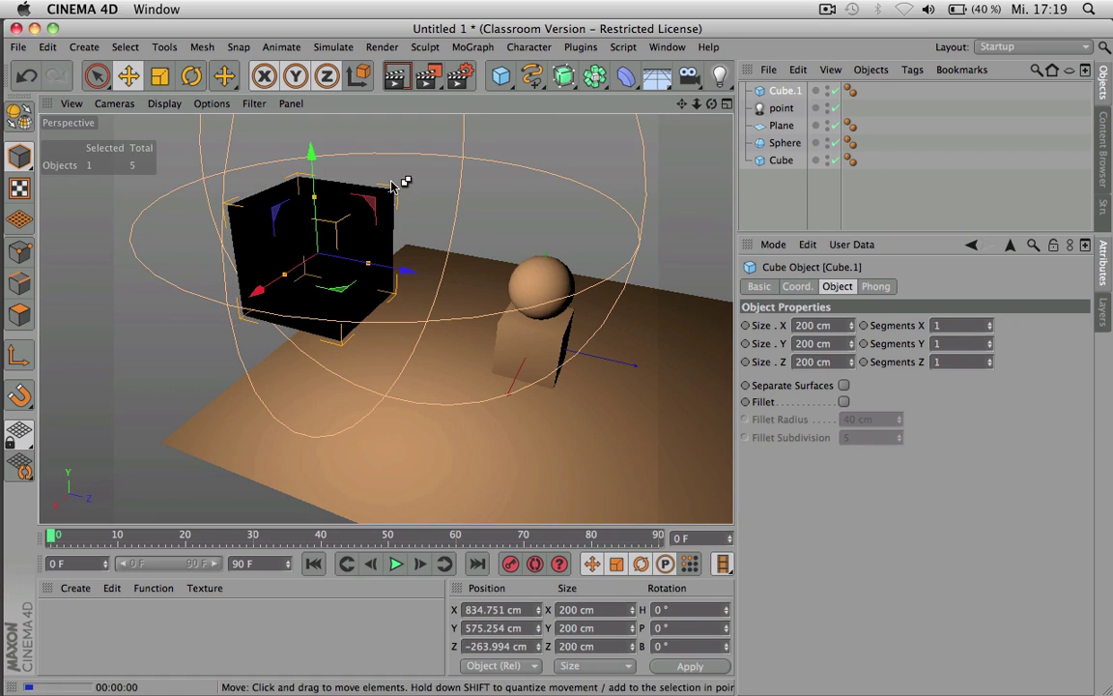
pyautogui.press('super+r')
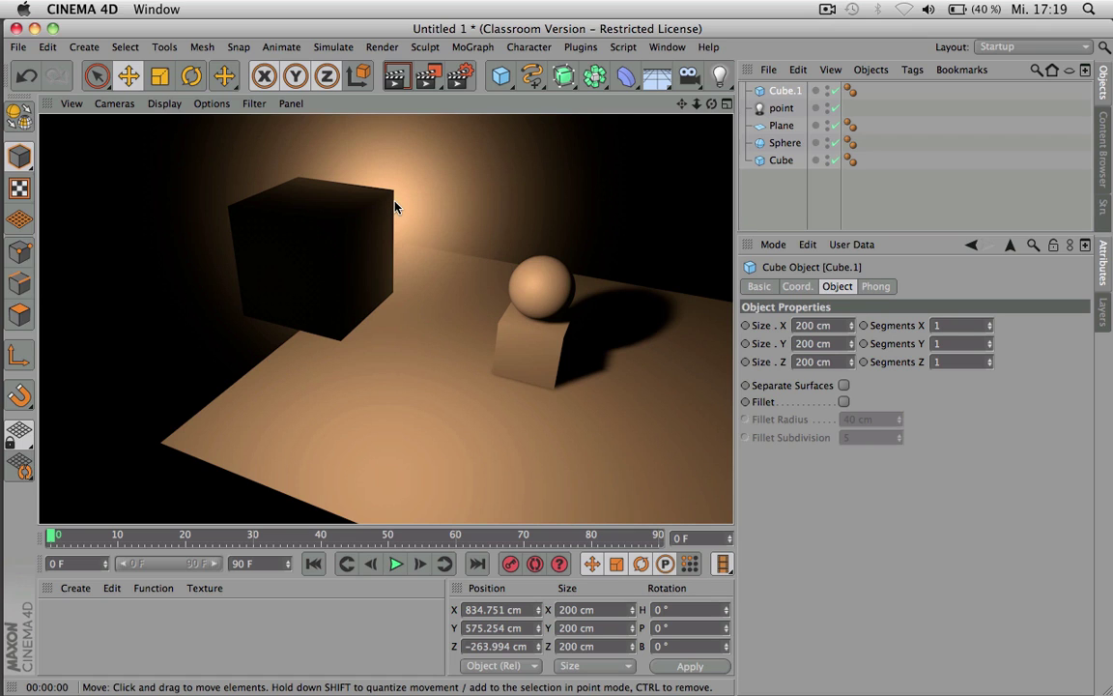
pyautogui.click(397, 208)
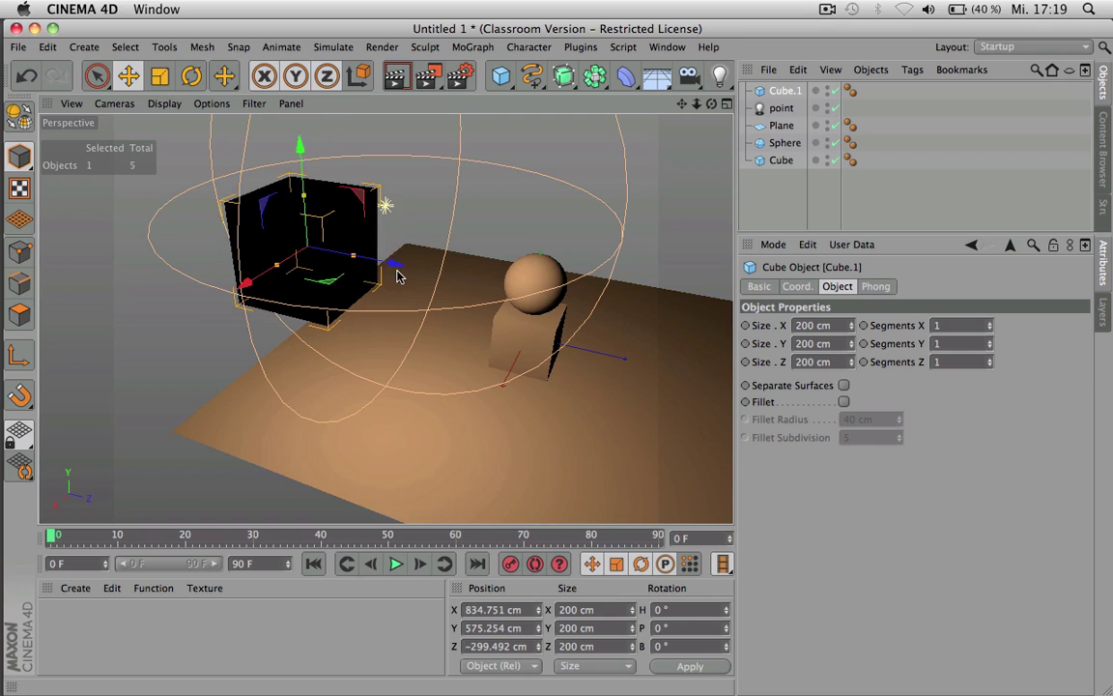
pyautogui.press('Delete')
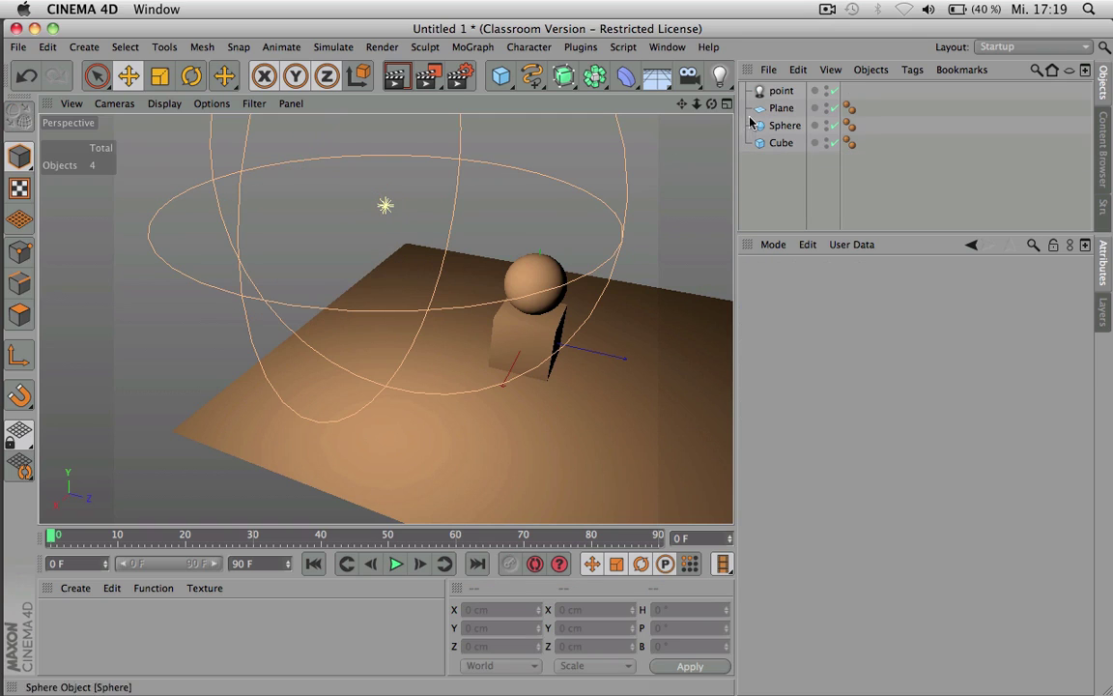
pyautogui.click(778, 91)
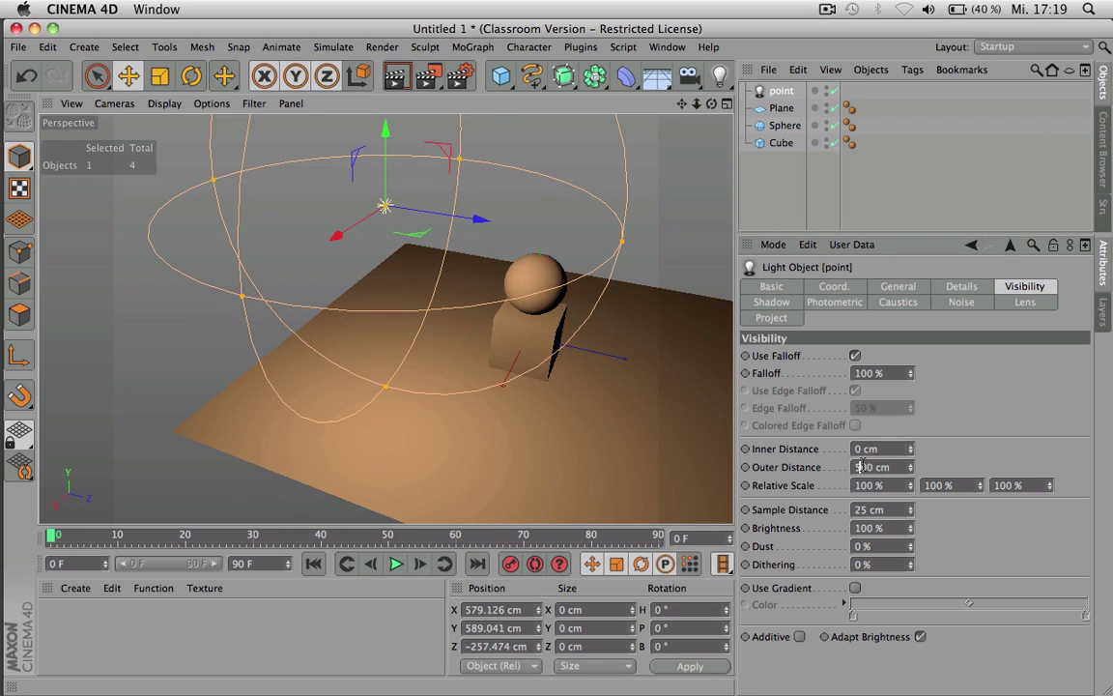
# - Set Outer Distance to 5000 cm and render the glow, also from further away
pyautogui.write('0')
pyautogui.press('Return')
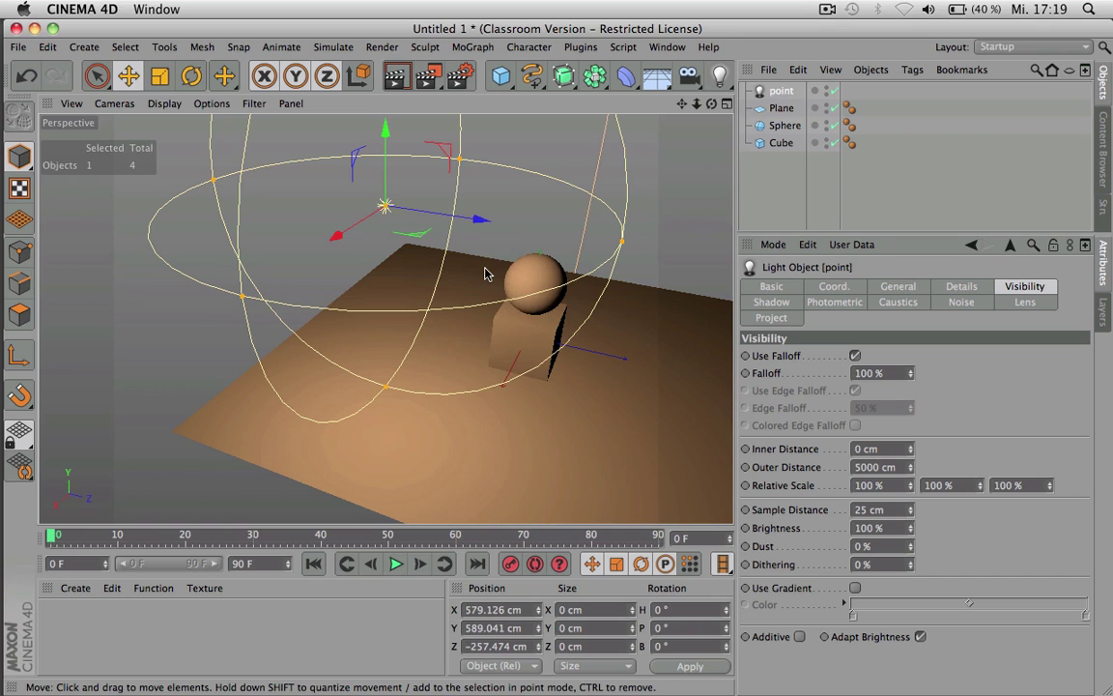
pyautogui.press('super+r')
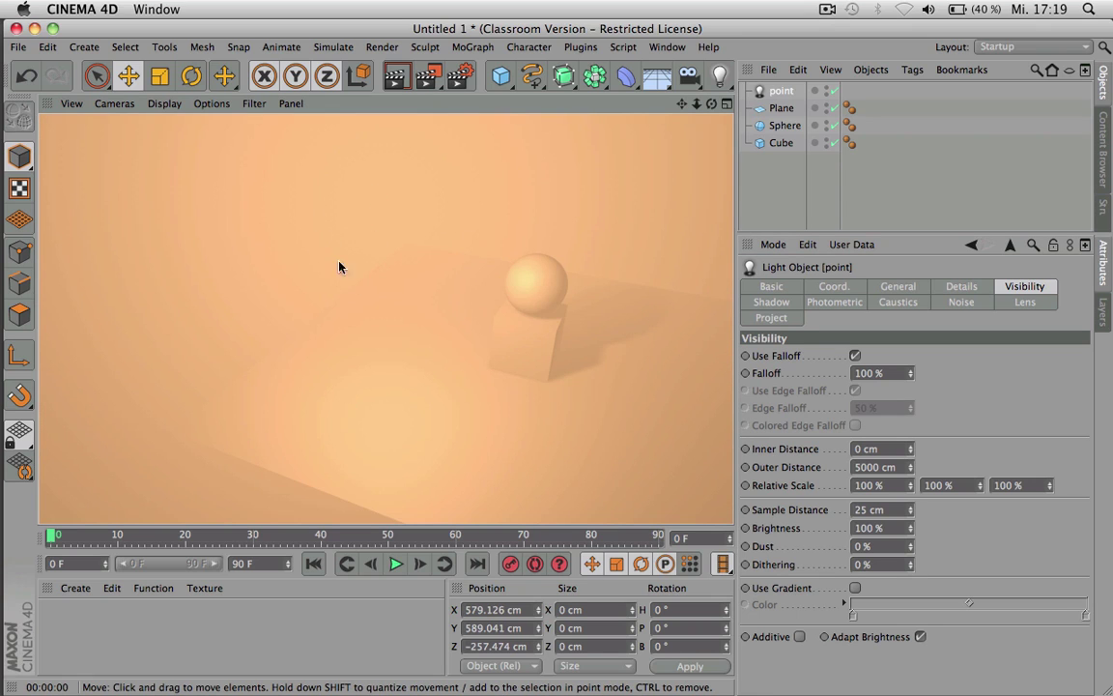
pyautogui.scroll(-10, 356, 275)
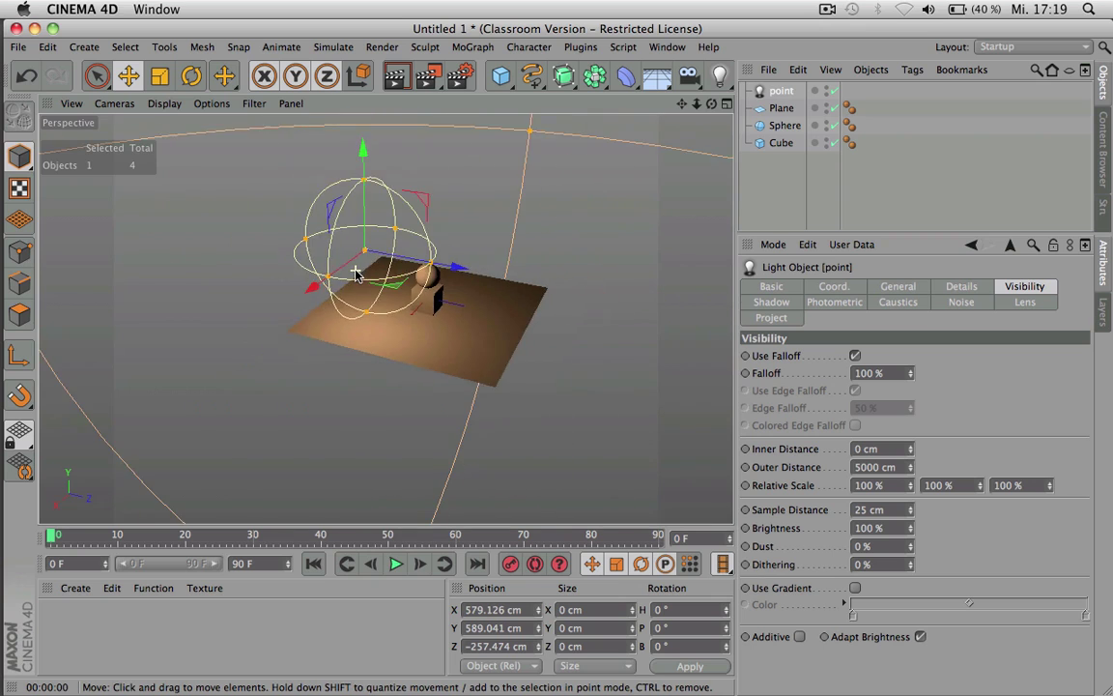
pyautogui.scroll(-2, 356, 275)
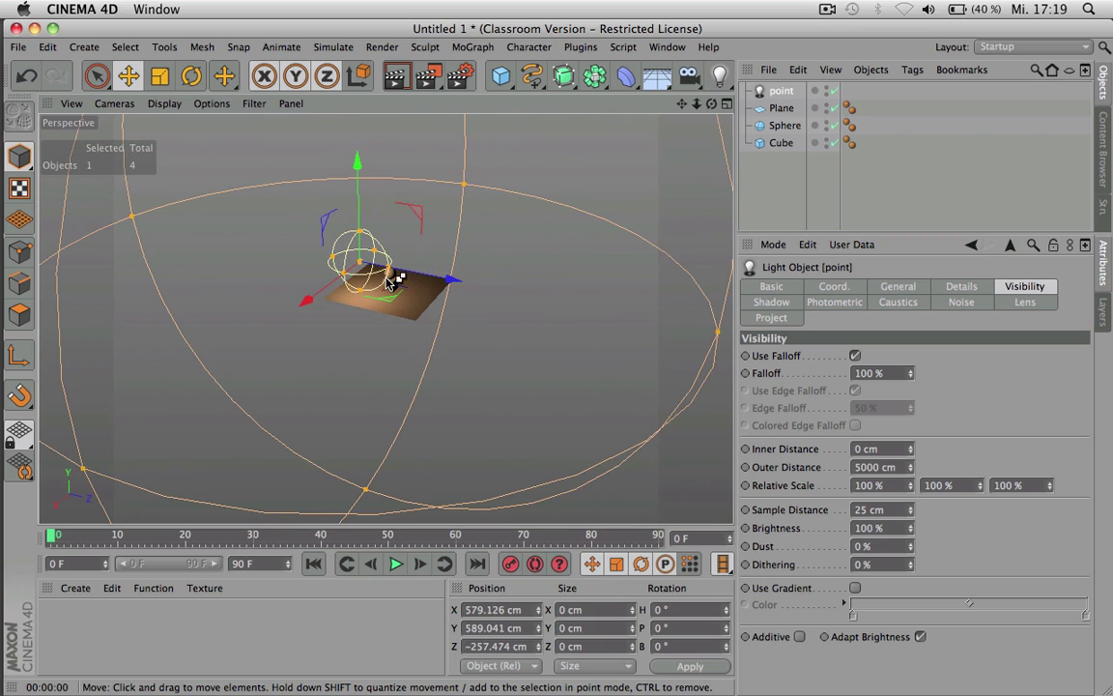
pyautogui.press('super+r')
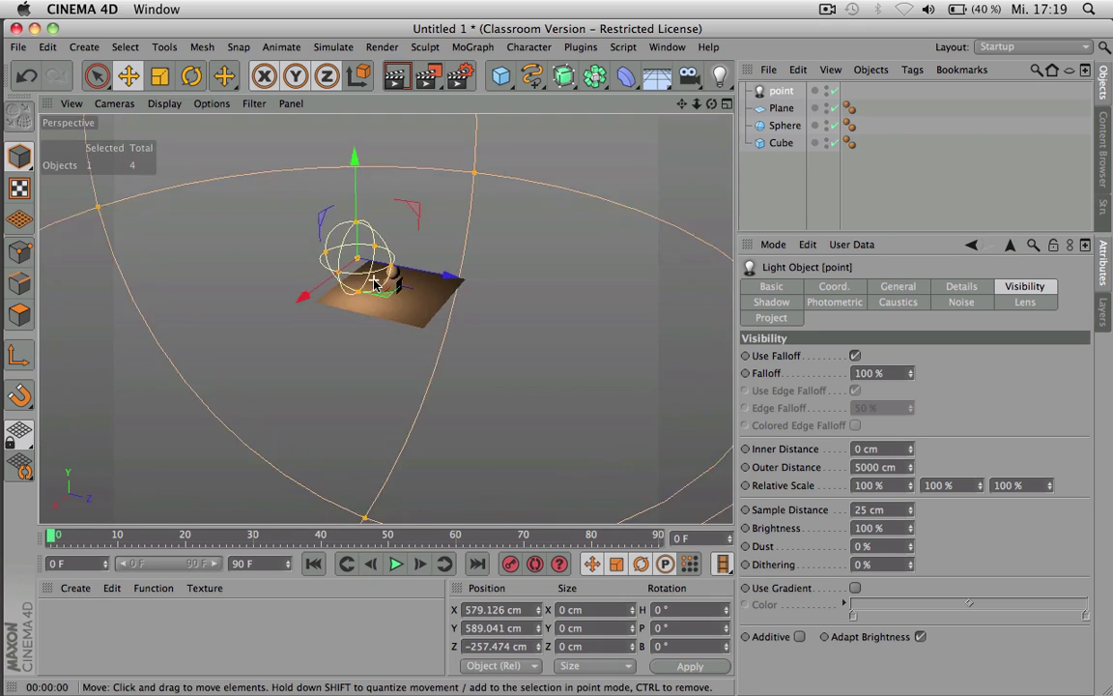
# - Reduce Outer Distance to 50 cm and render the smaller glow
pyautogui.scroll(4, 373, 283)
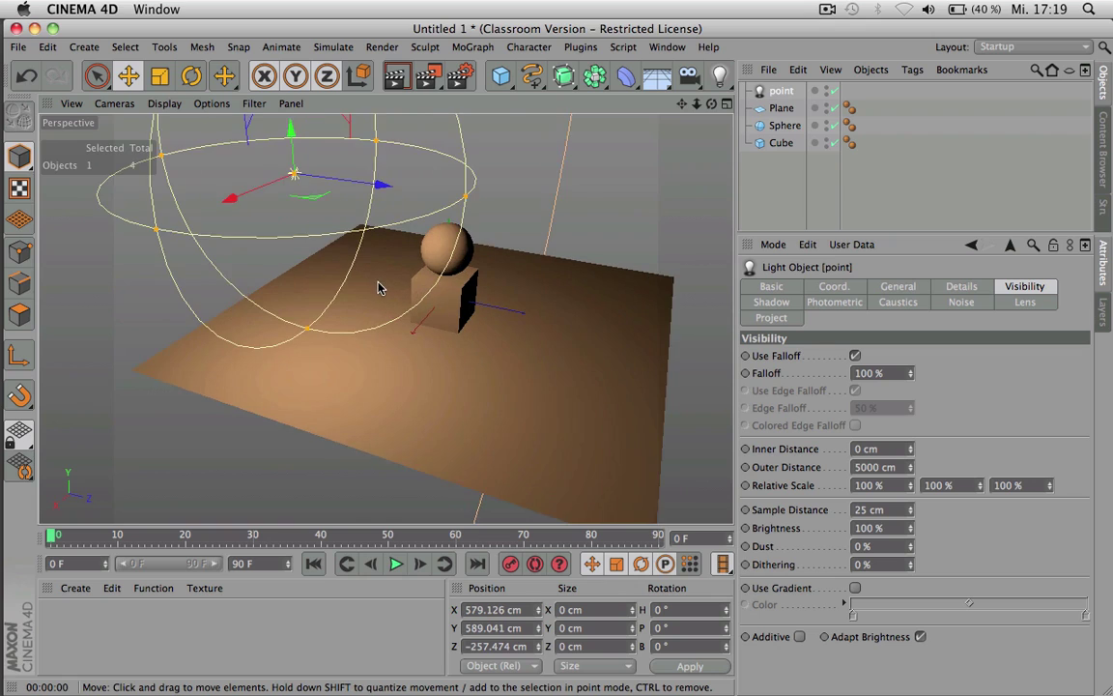
pyautogui.click(872, 467)
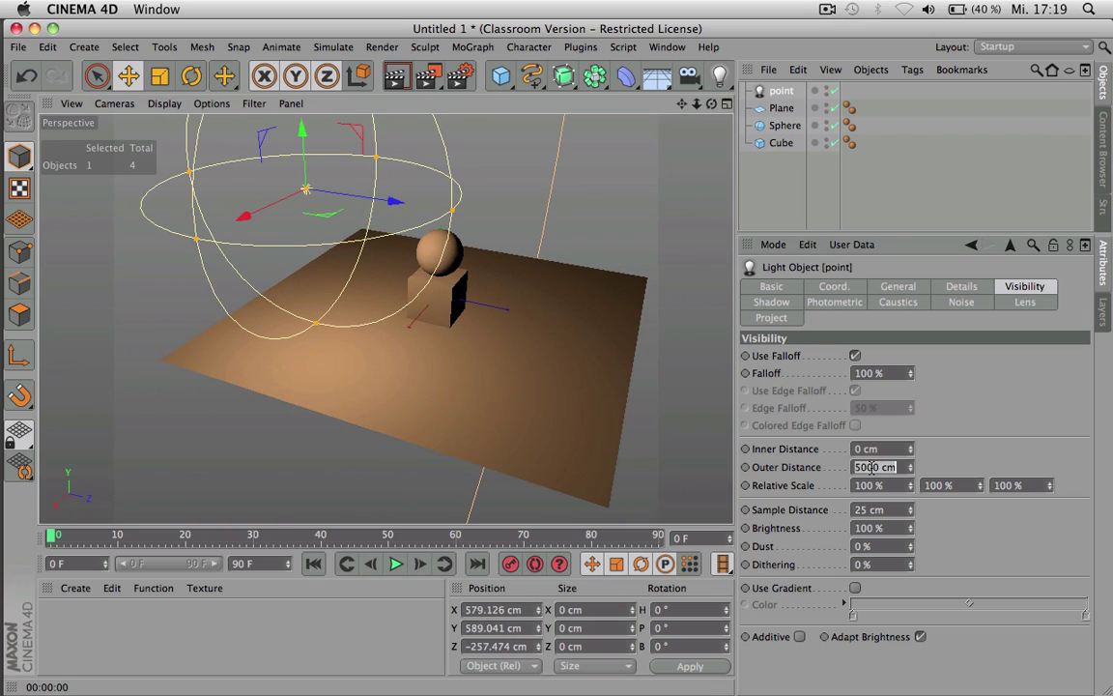
pyautogui.write('50')
pyautogui.press('Return')
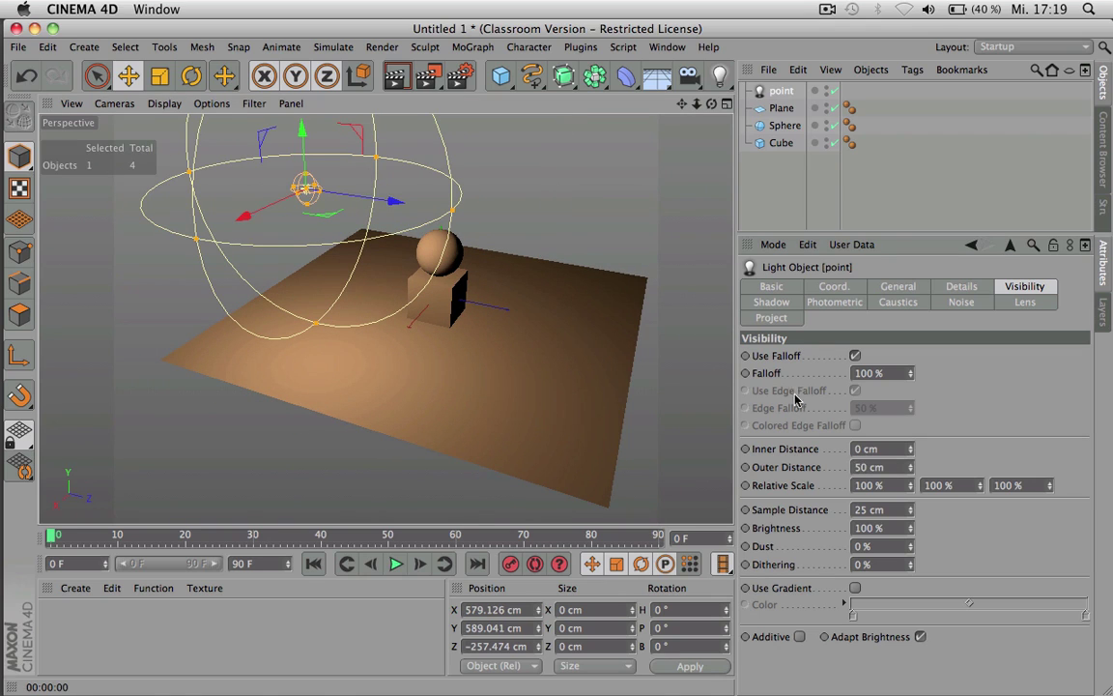
pyautogui.press('super+r')
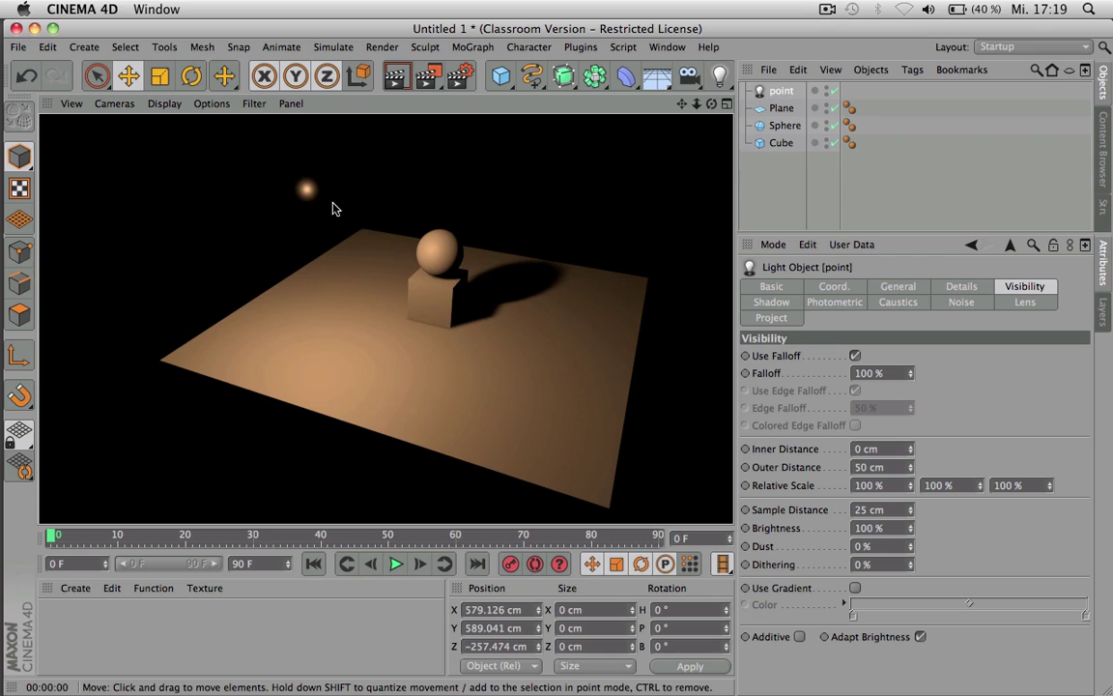
pyautogui.scroll(3, 296, 184)
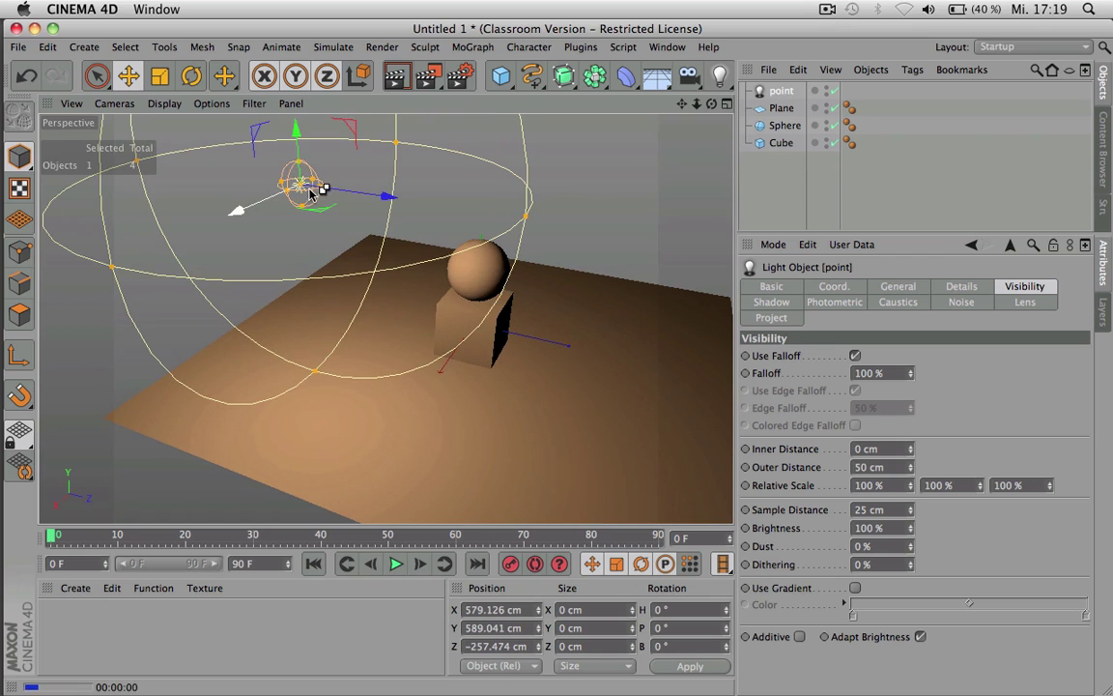
pyautogui.press('super+r')
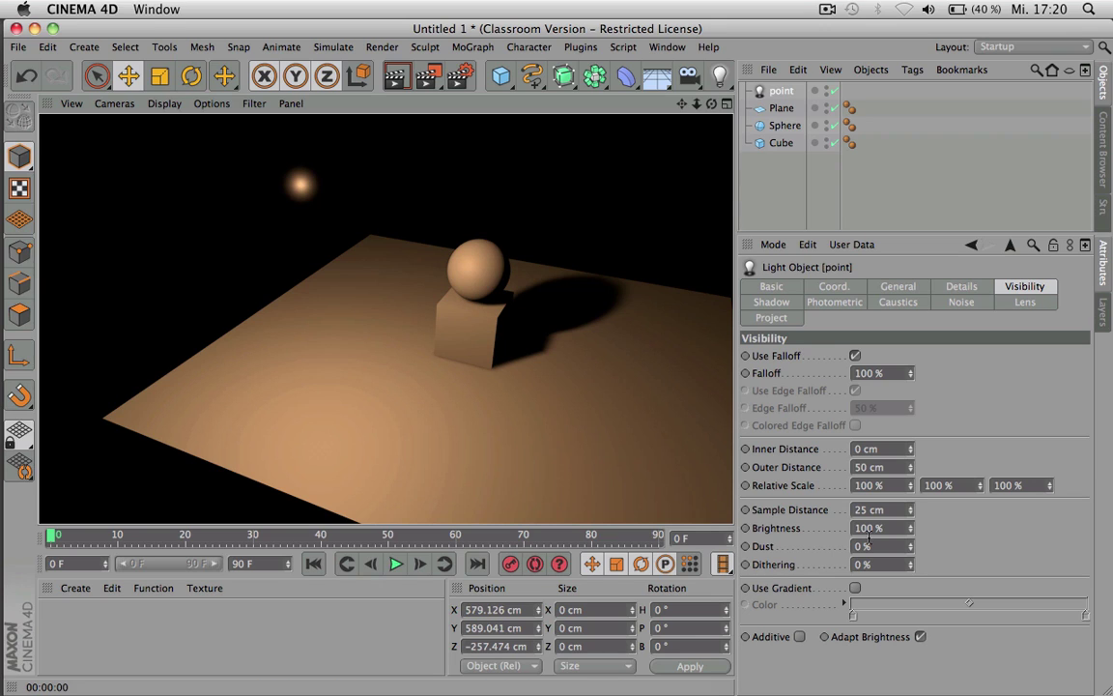
# - Render the glow with a 450 cm Inner Distance, then reset Inner Distance to 0 cm
pyautogui.click(860, 467)
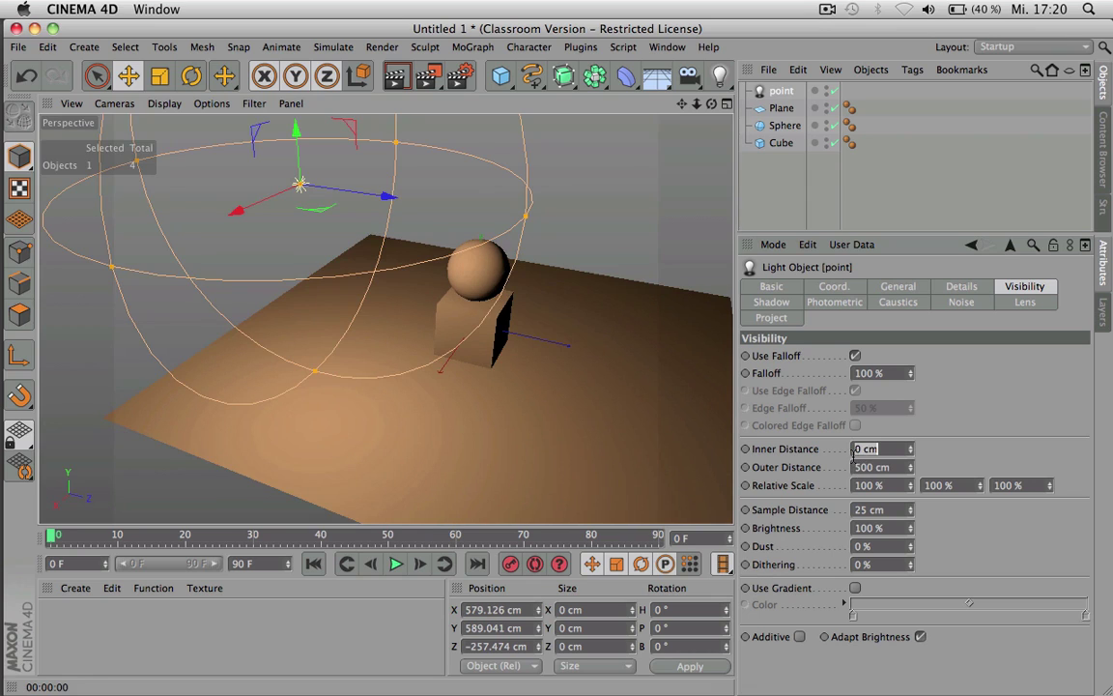
pyautogui.click(854, 449)
pyautogui.write('450')
pyautogui.press('Return')
pyautogui.press('super+r')
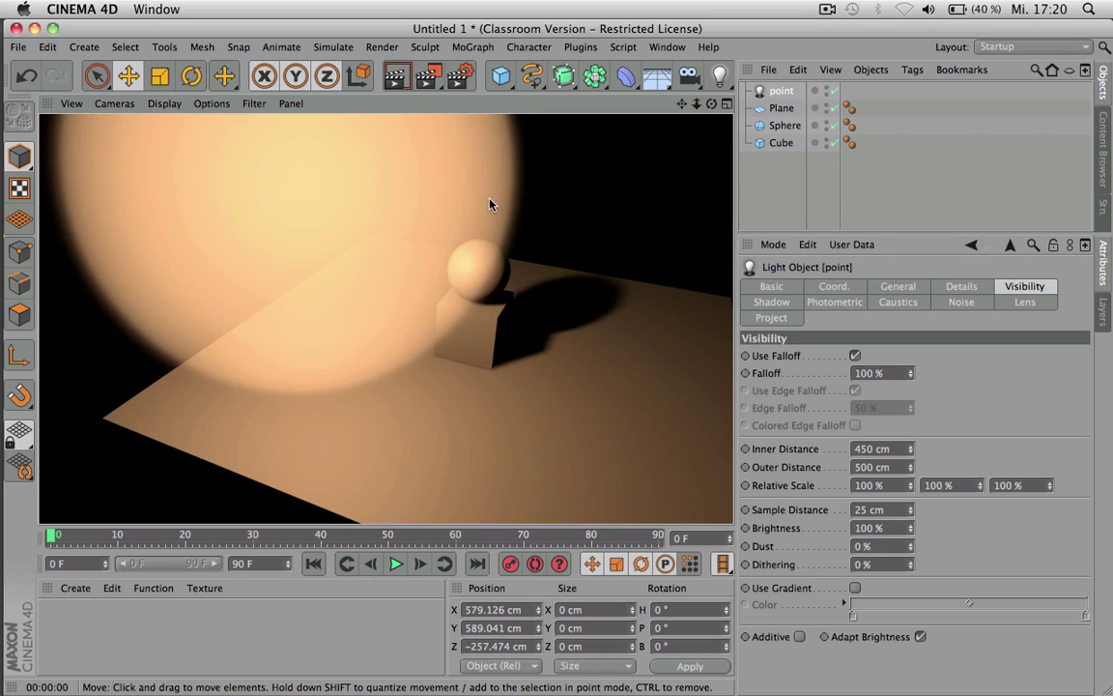
pyautogui.click(870, 449)
pyautogui.write('0')
pyautogui.press('Return')
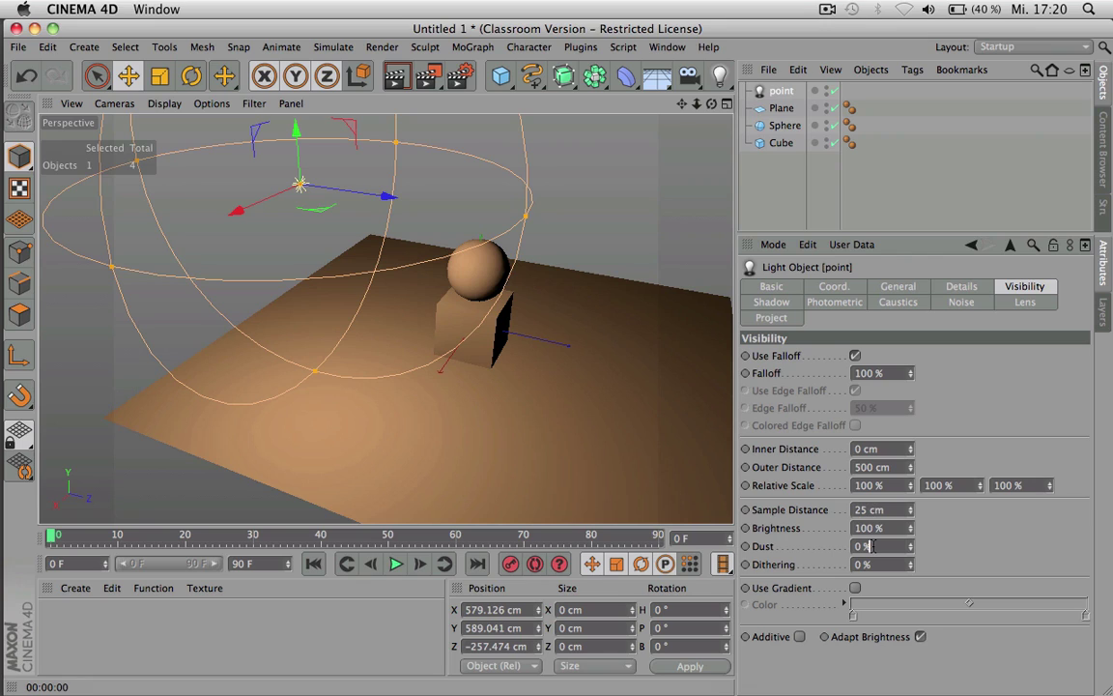
pyautogui.write('1710')
pyautogui.press('Return')
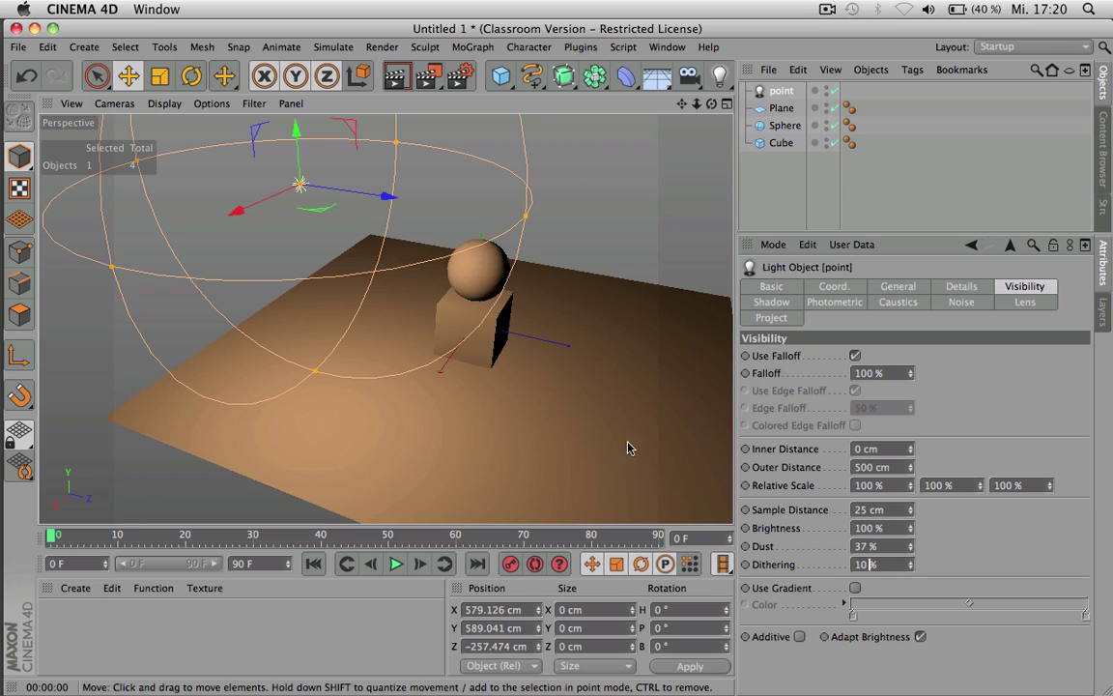
pyautogui.hotkey('ctrl', 'r')
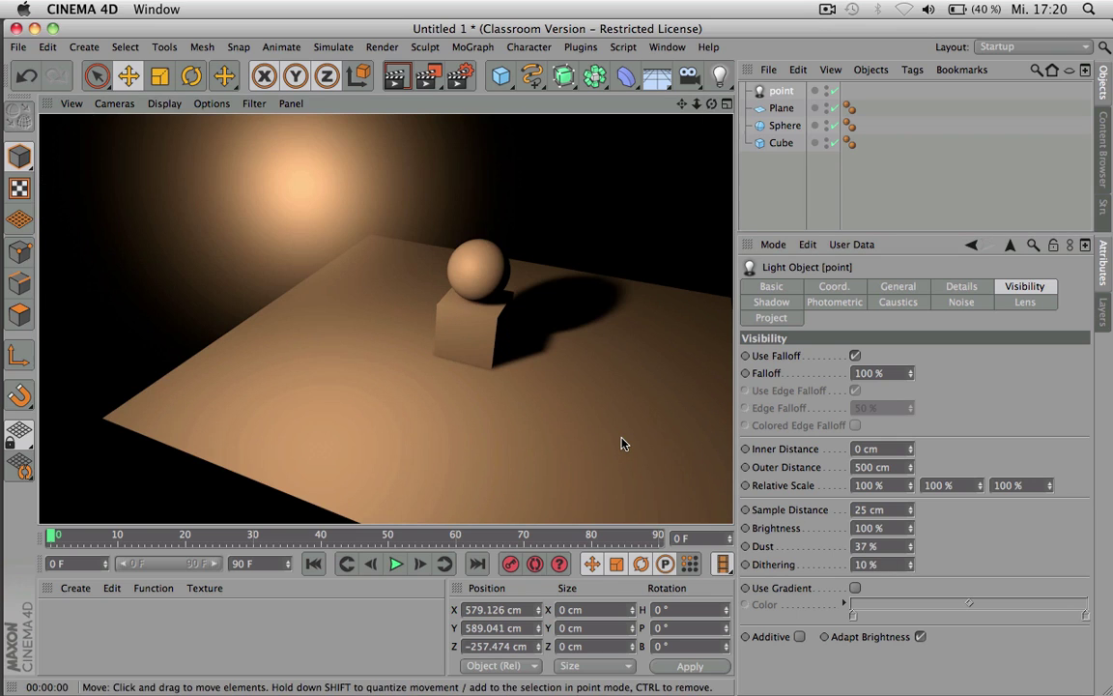
pyautogui.click(884, 547)
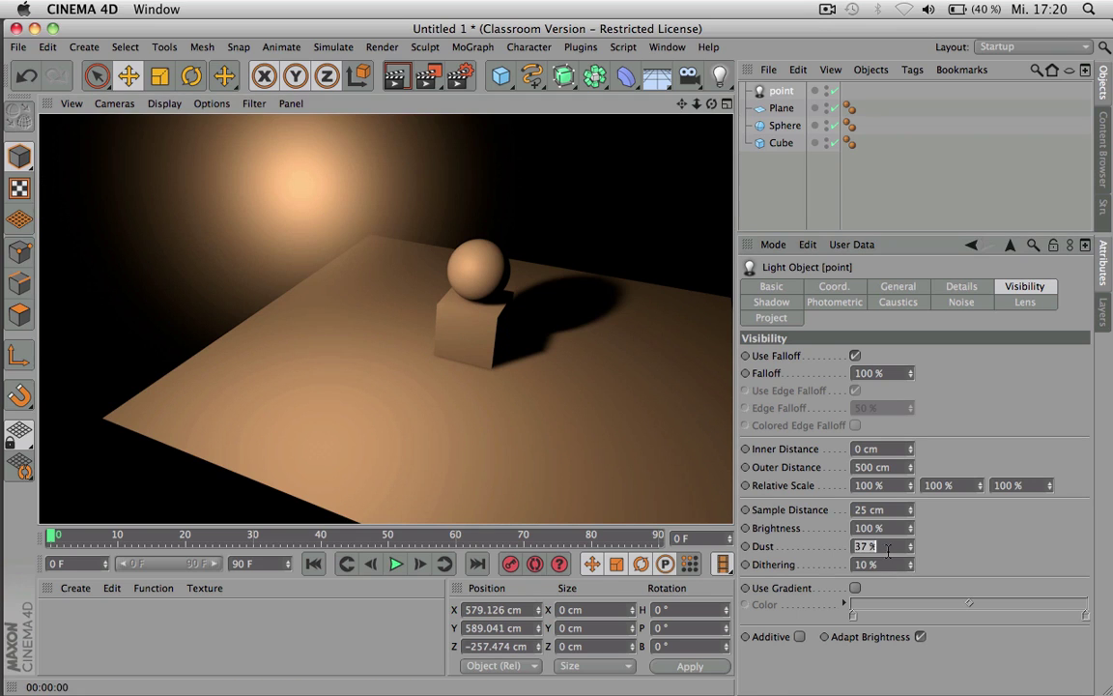
pyautogui.write('0')
pyautogui.press('Tab')
pyautogui.write('0')
pyautogui.click(870, 528)
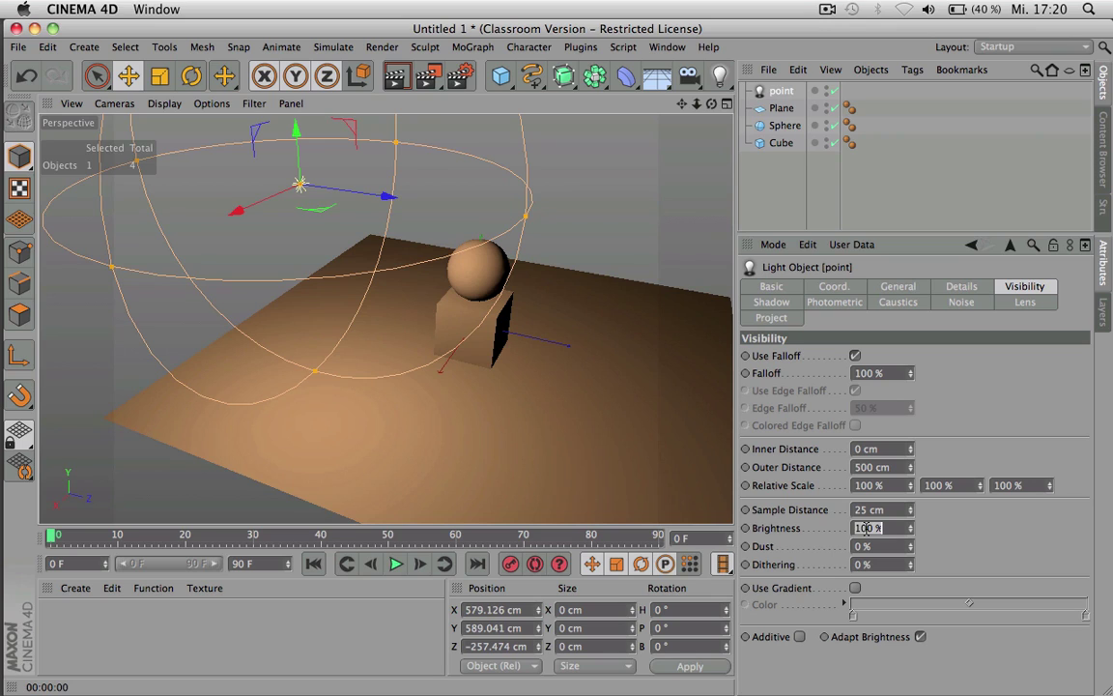
pyautogui.write('10')
pyautogui.press('Return')
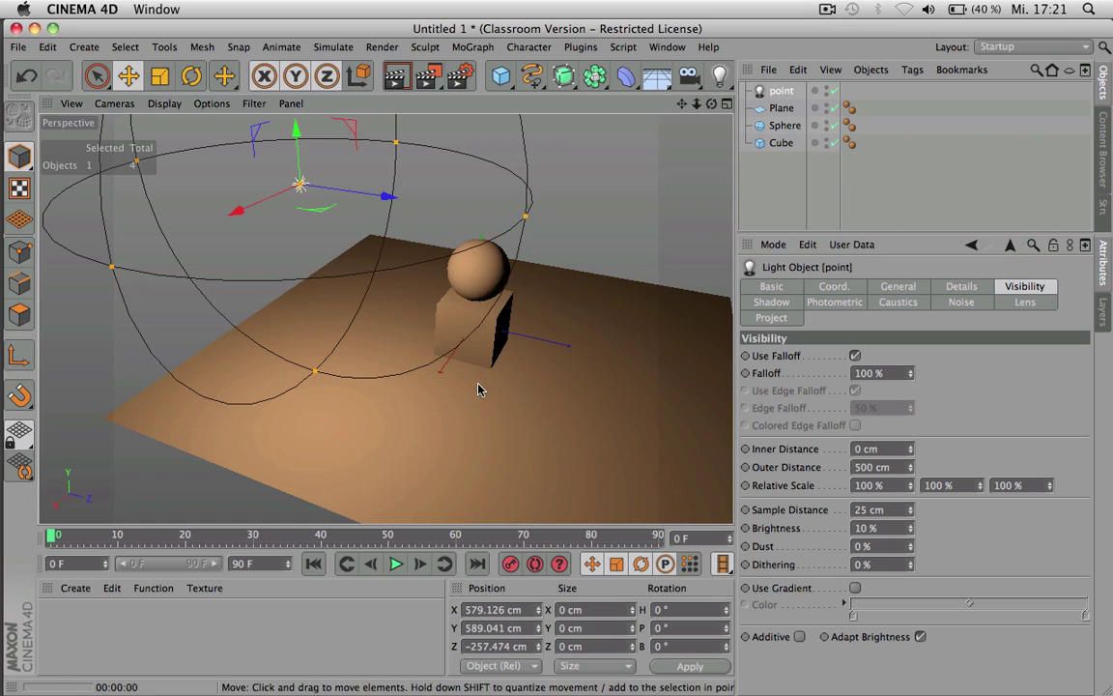
pyautogui.press('super+r')
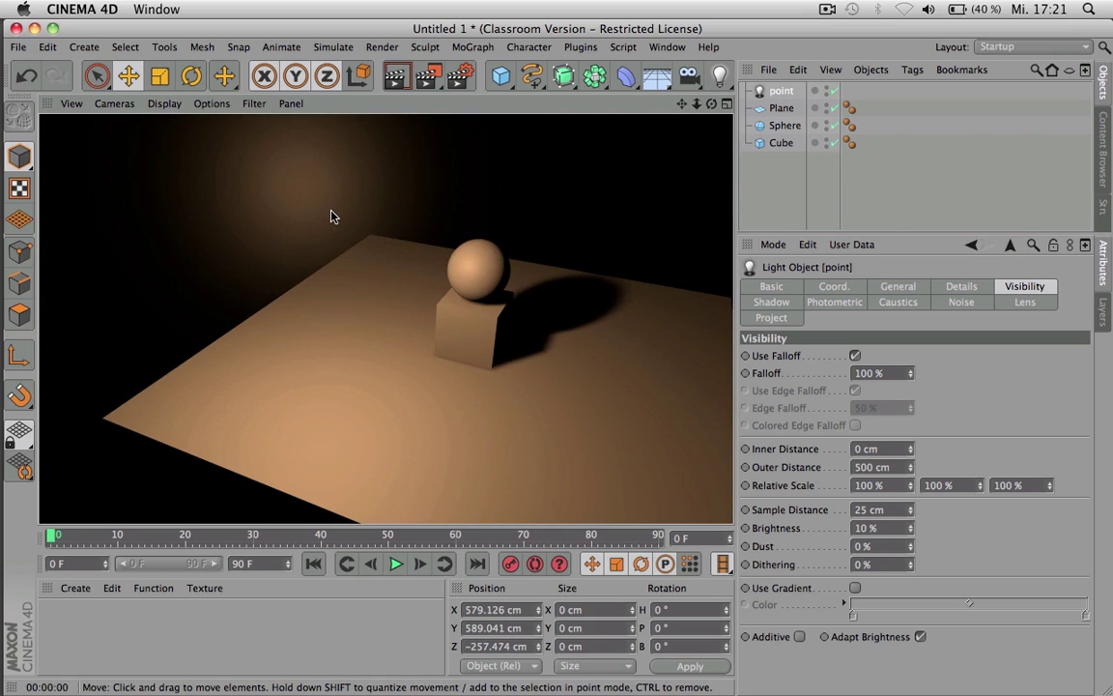
pyautogui.doubleClick(863, 528)
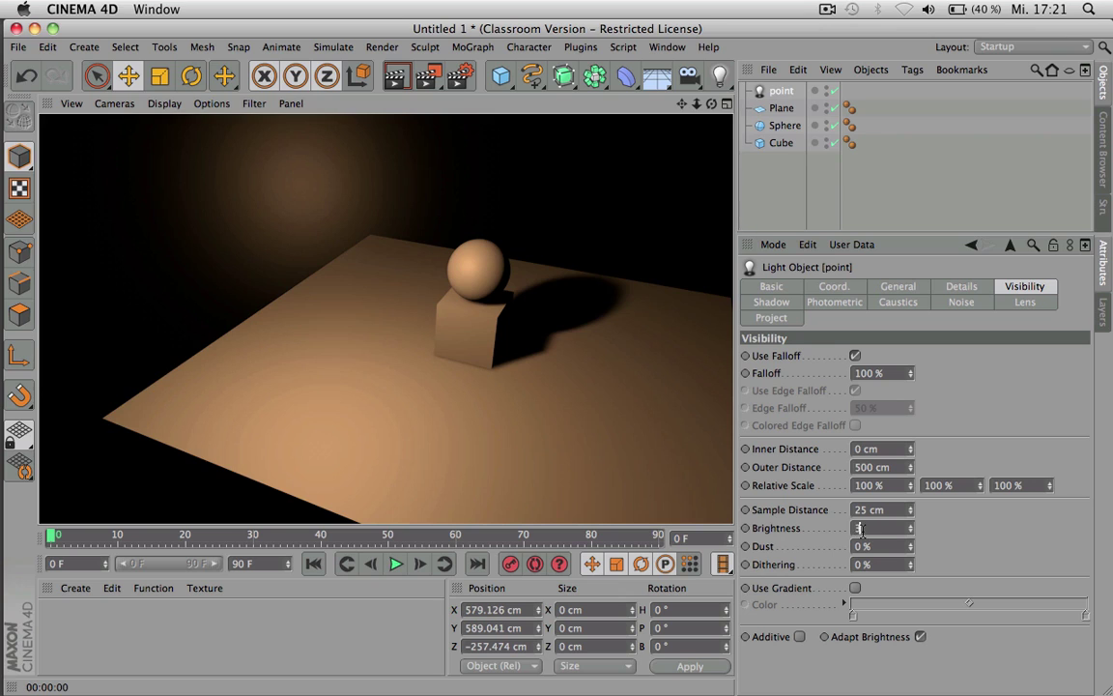
pyautogui.write('3')
pyautogui.press('Return')
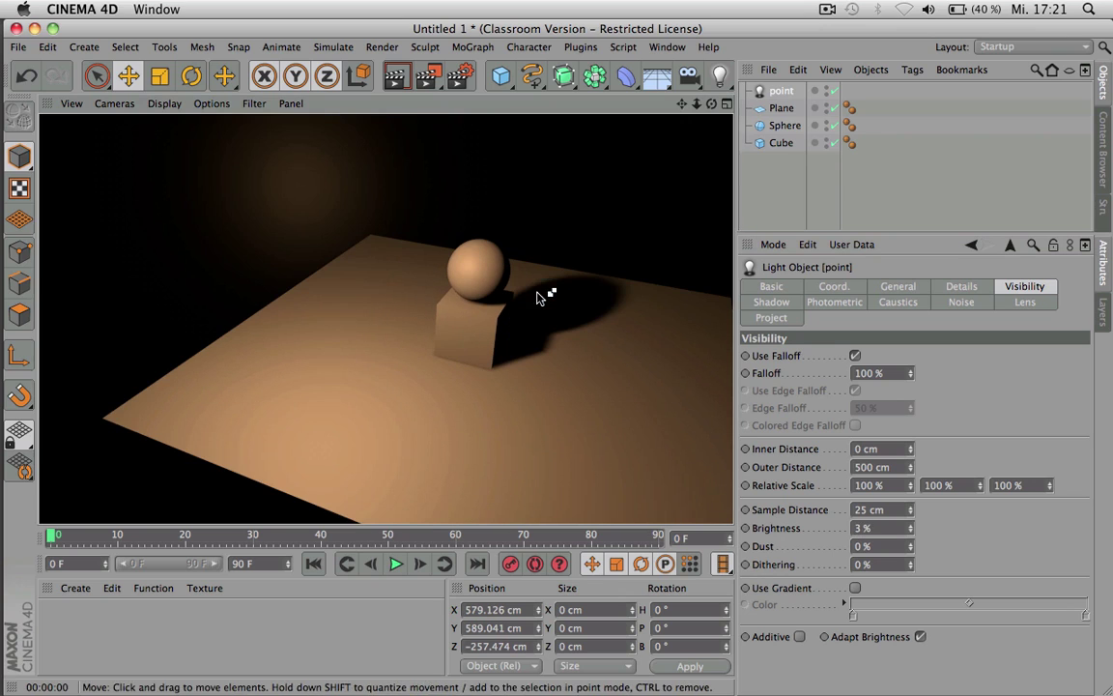
pyautogui.doubleClick(893, 527)
pyautogui.write('1')
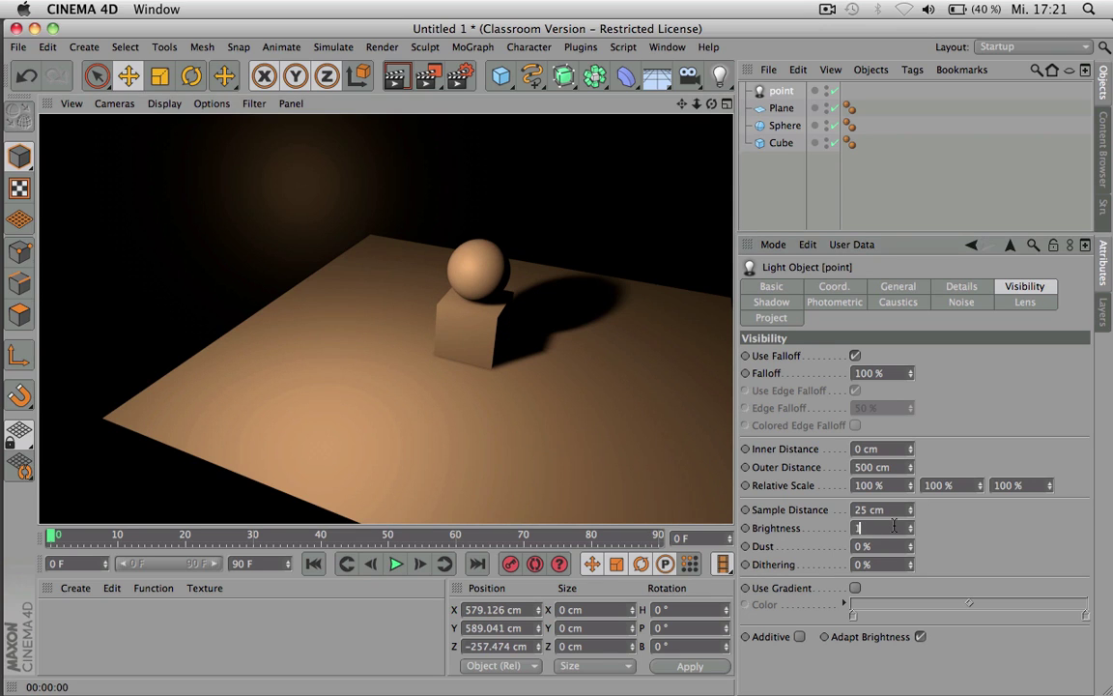
pyautogui.write('00')
pyautogui.press('Return')
pyautogui.hotkey('ctrl', 'r')
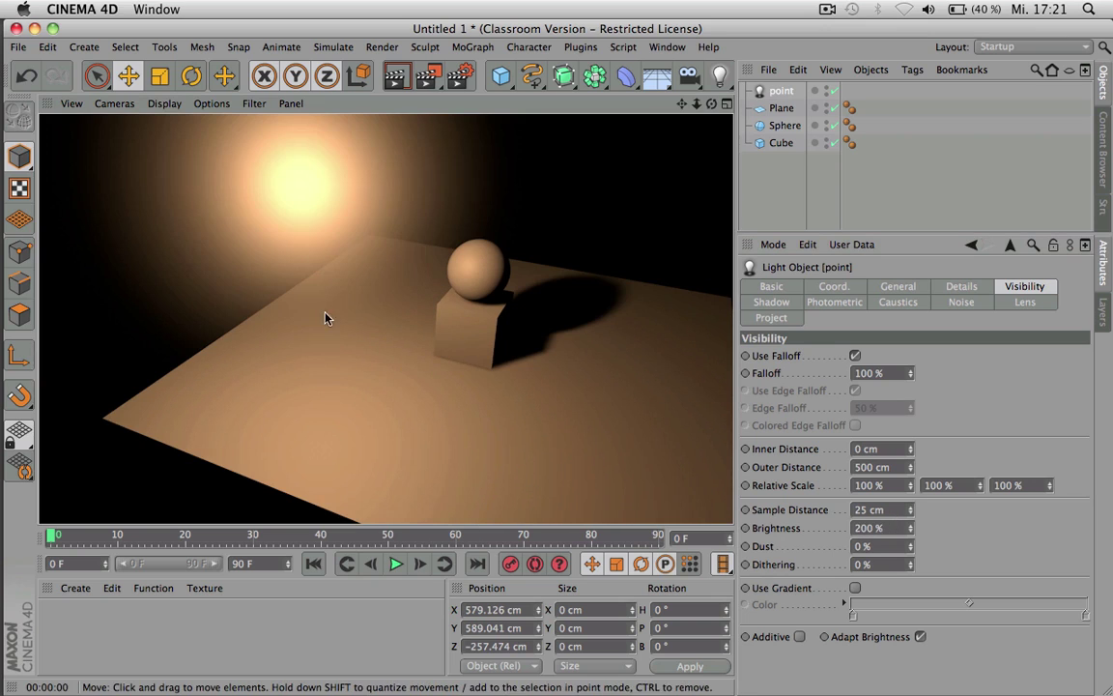
pyautogui.doubleClick(880, 528)
pyautogui.write('1')
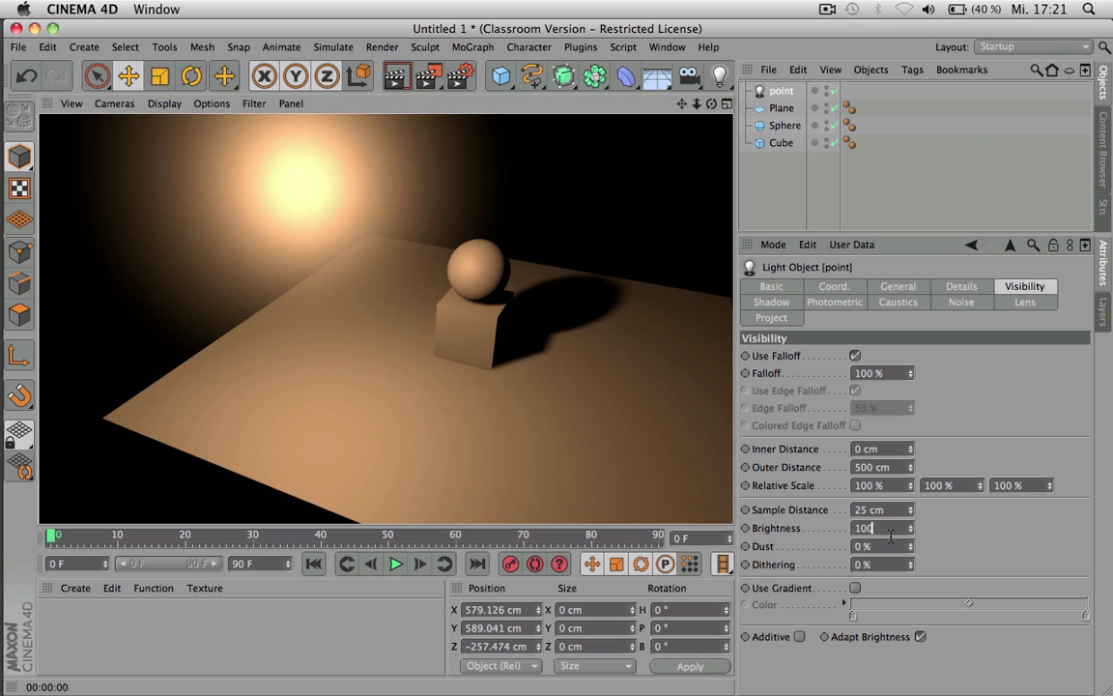
pyautogui.write('00')
pyautogui.press('Return')
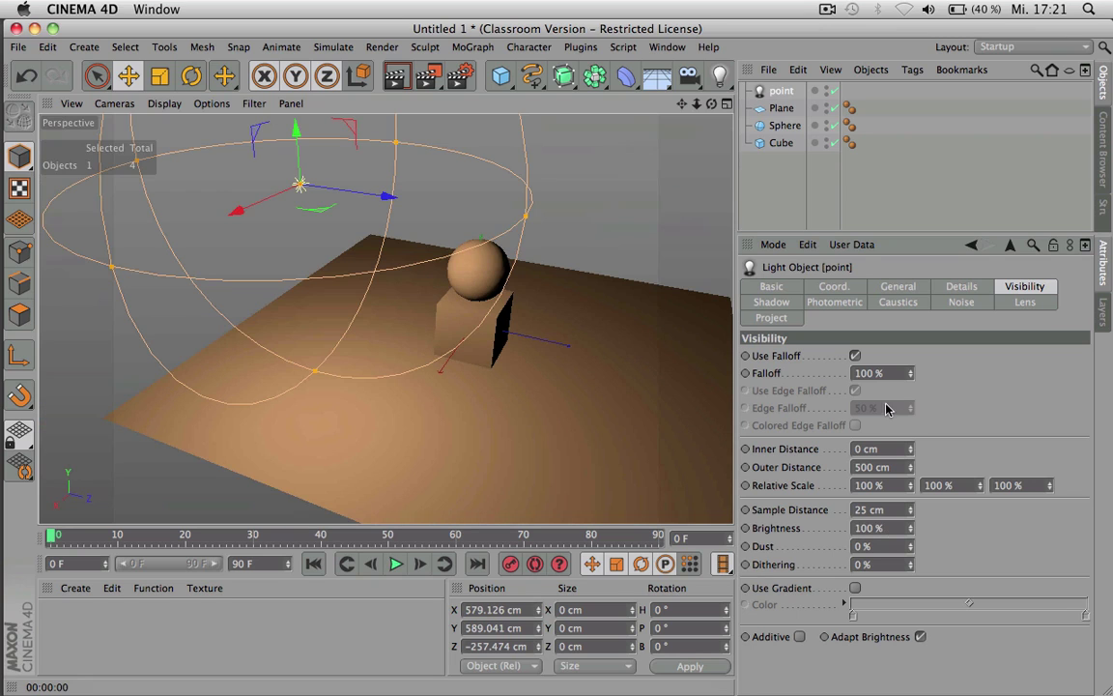
# - Add Cube.1, move it to Z -427.69 cm and stretch it into a tall thin pillar
pyautogui.click(913, 288)
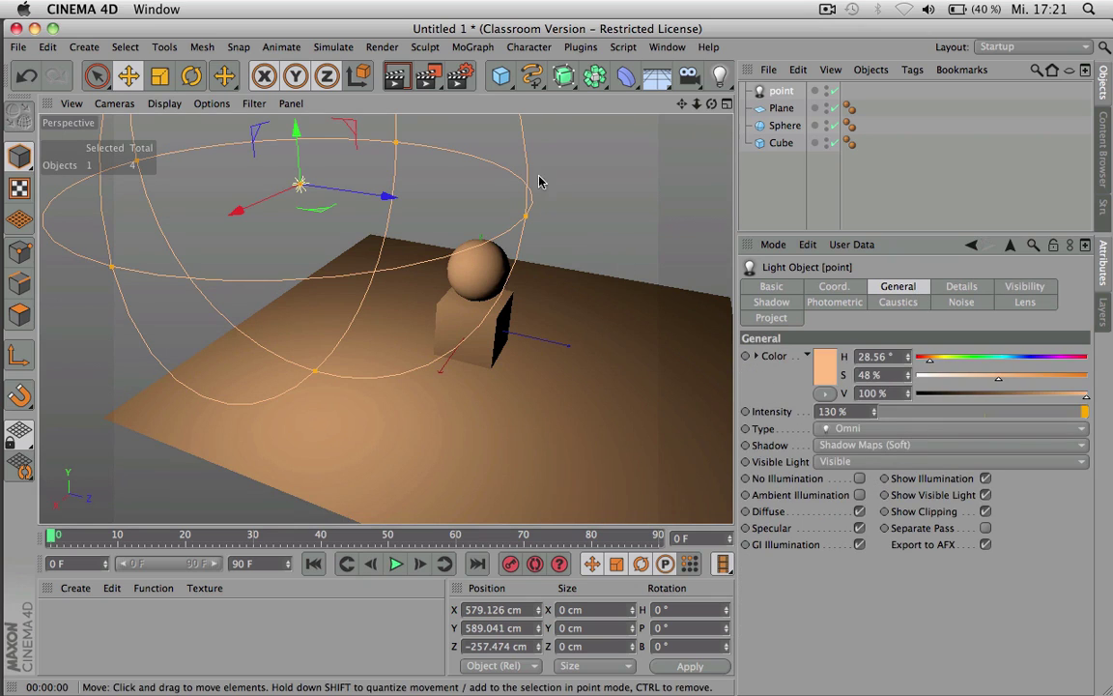
pyautogui.click(506, 81)
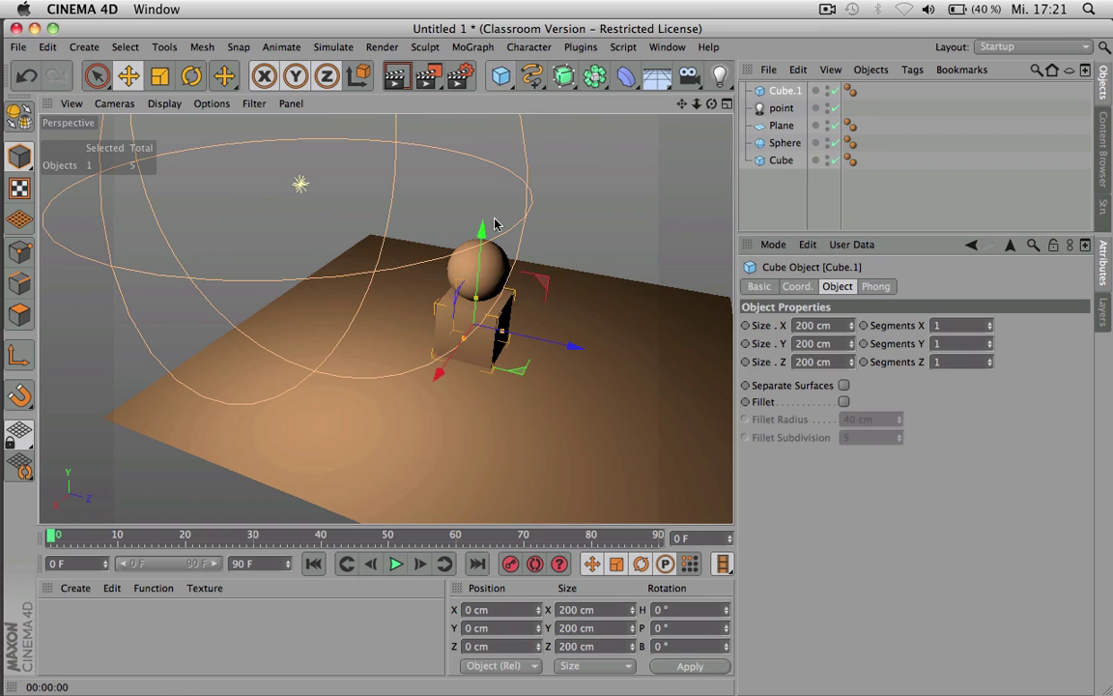
pyautogui.moveTo(570, 345); pyautogui.dragTo(457, 335)
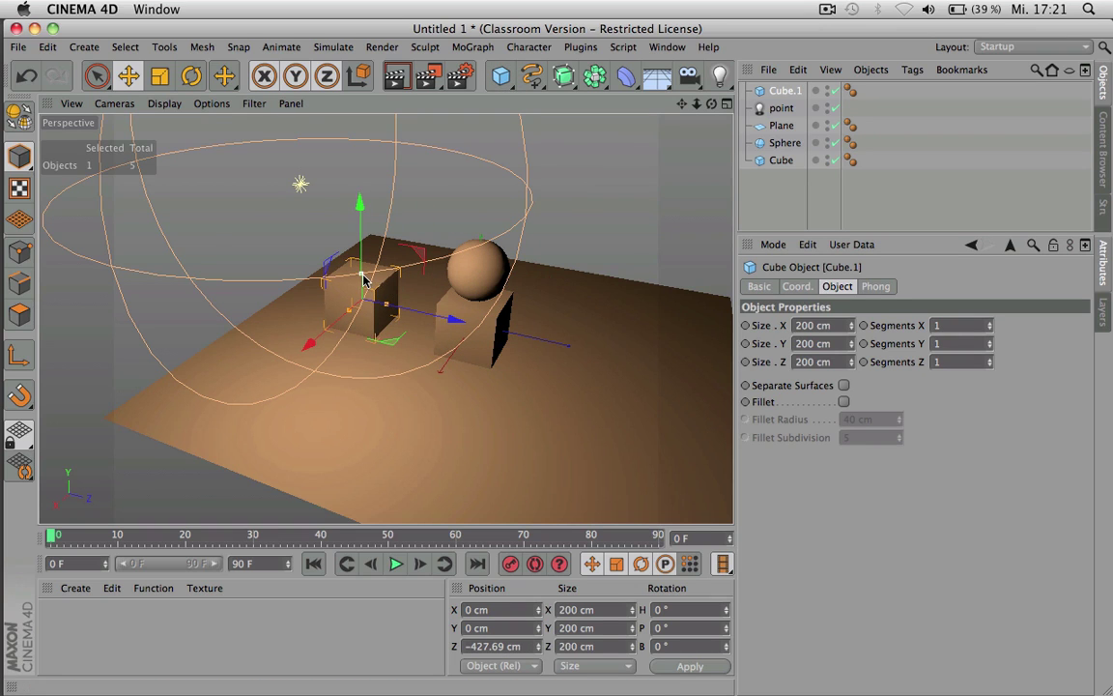
pyautogui.moveTo(363, 278); pyautogui.dragTo(358, 114)
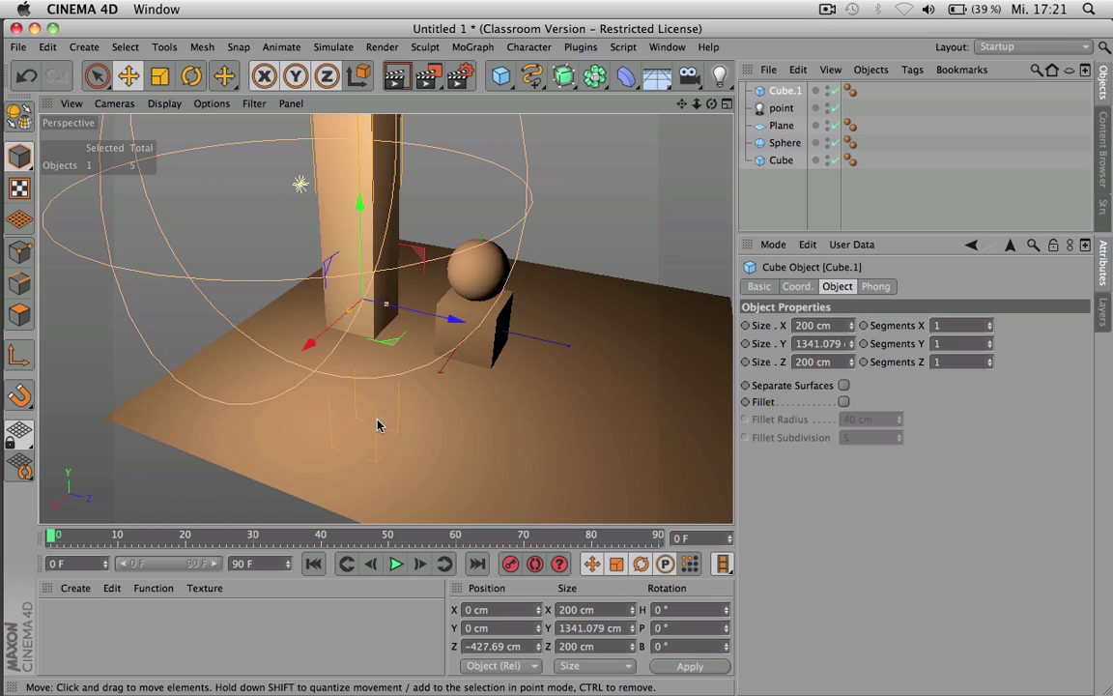
pyautogui.moveTo(385, 305); pyautogui.dragTo(369, 306)
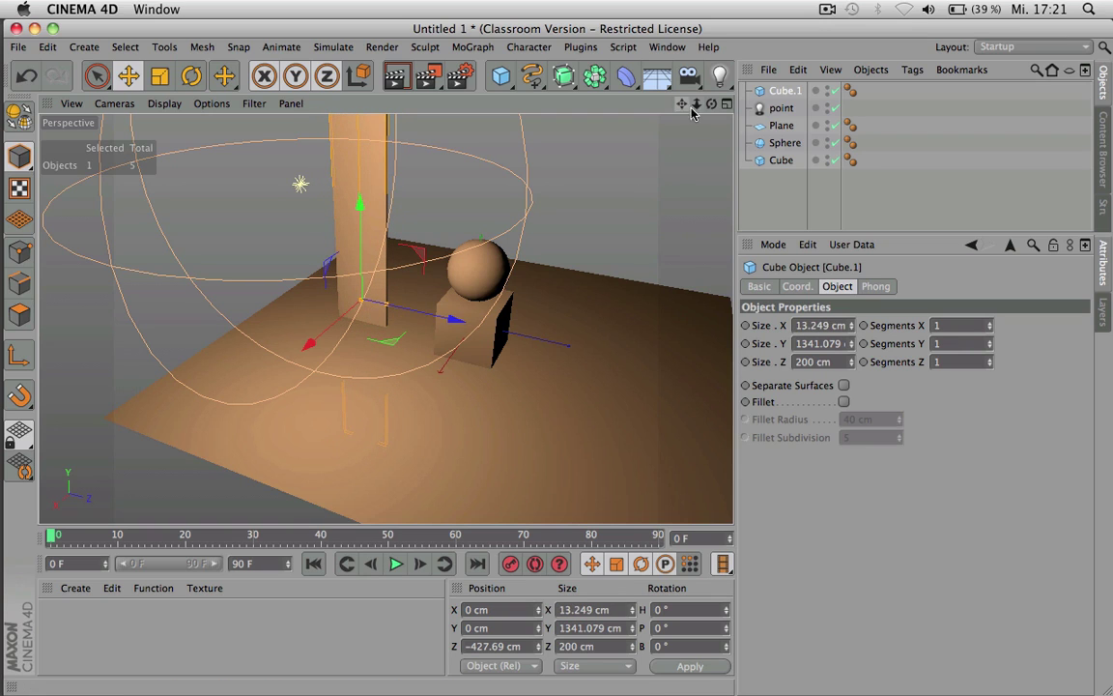
# - In the four-view layout's Top view, move the point light behind the pillar
pyautogui.middleClick(676, 193)
pyautogui.scroll(-2, 596, 243)
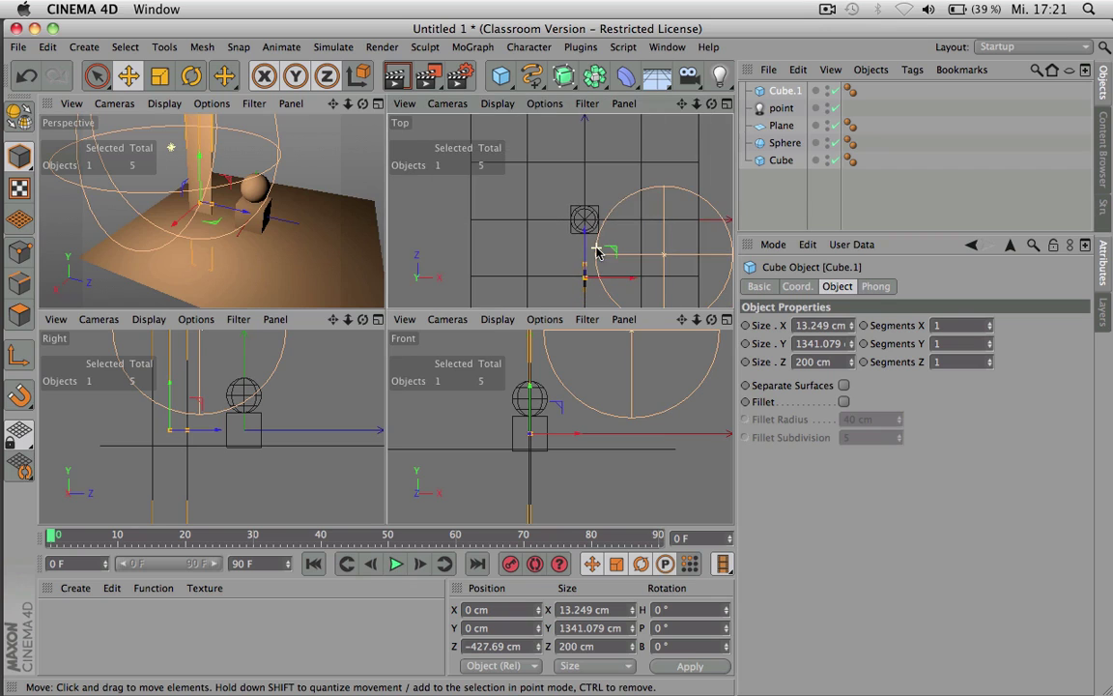
pyautogui.moveTo(682, 104); pyautogui.dragTo(614, 93)
pyautogui.click(766, 114)
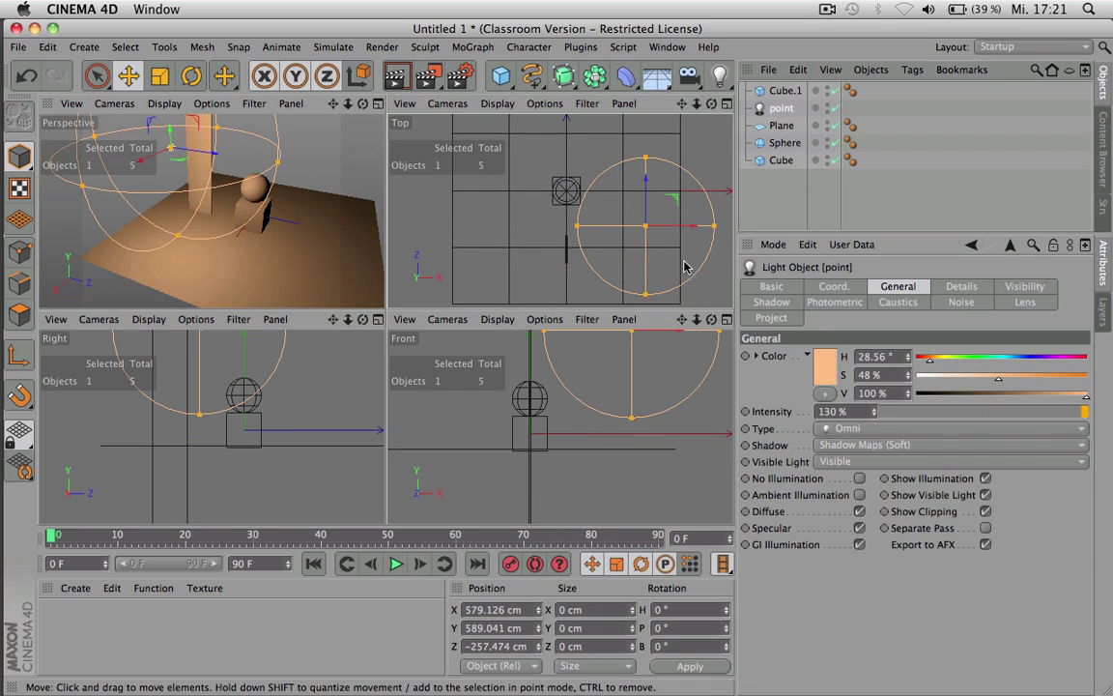
pyautogui.press('e')
pyautogui.moveTo(680, 266); pyautogui.dragTo(427, 236)
# - Maximise the Perspective view and render it from a couple of orbited angles
pyautogui.middleClick(262, 282)
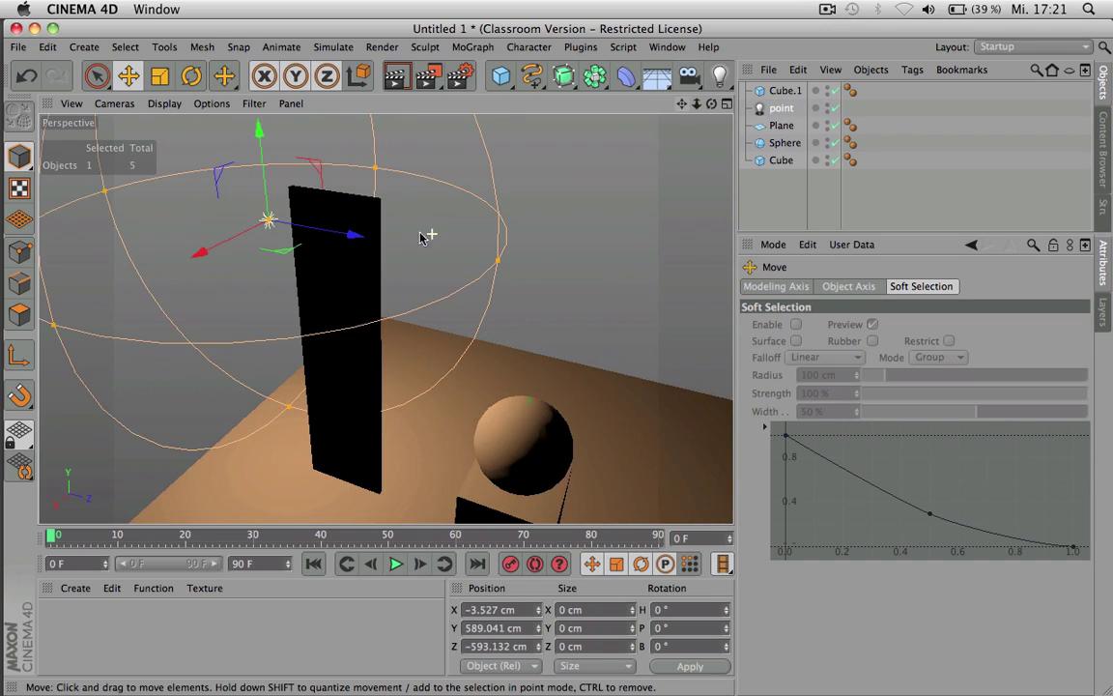
pyautogui.keyDown('alt'); pyautogui.moveTo(335, 208); pyautogui.dragTo(287, 172); pyautogui.keyUp('alt')
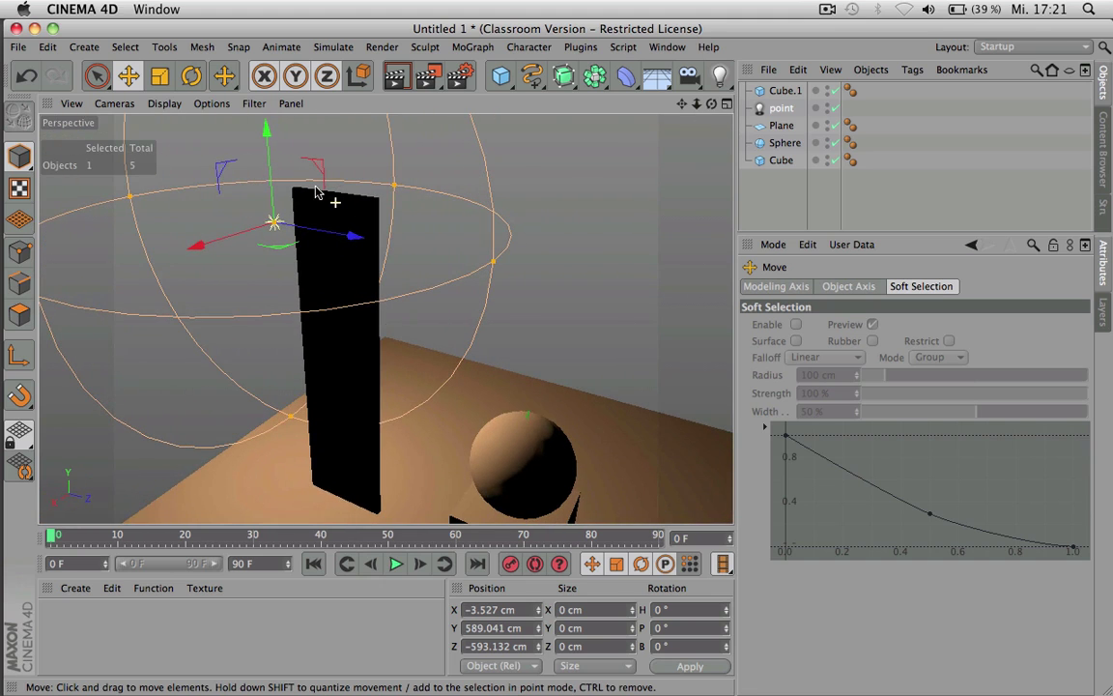
pyautogui.keyDown('alt'); pyautogui.moveTo(353, 240); pyautogui.dragTo(370, 407); pyautogui.keyUp('alt')
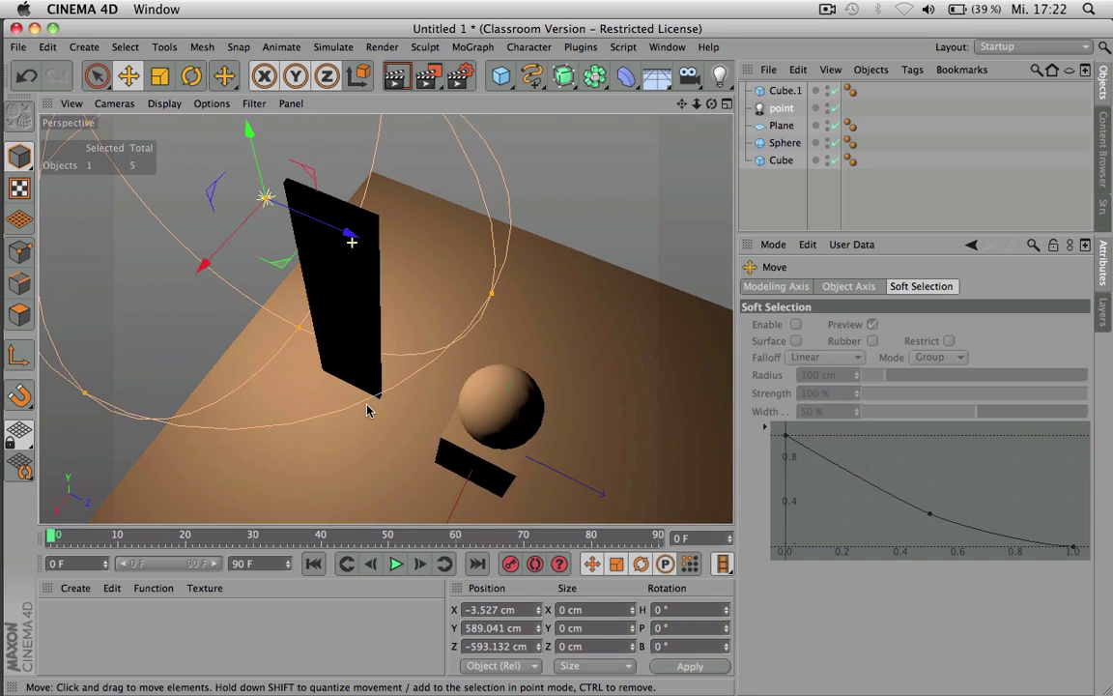
pyautogui.press('super+r')
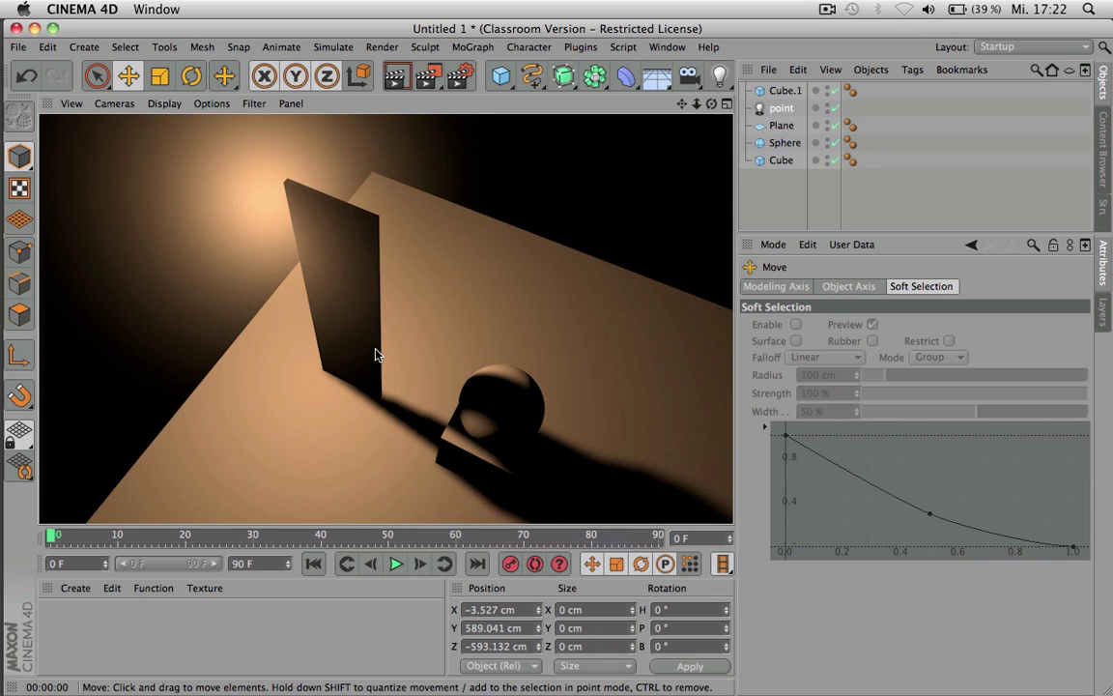
pyautogui.keyDown('alt'); pyautogui.moveTo(388, 366); pyautogui.dragTo(365, 313); pyautogui.keyUp('alt')
pyautogui.scroll(2, 364, 314)
pyautogui.scroll(1, 364, 314)
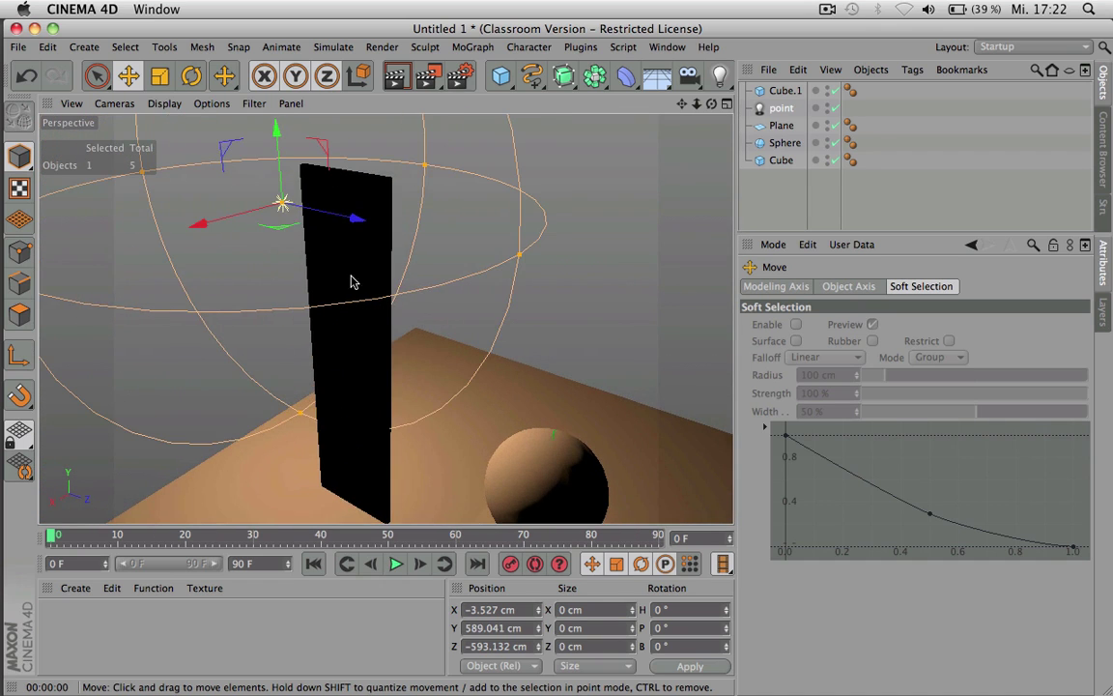
pyautogui.press('super+r')
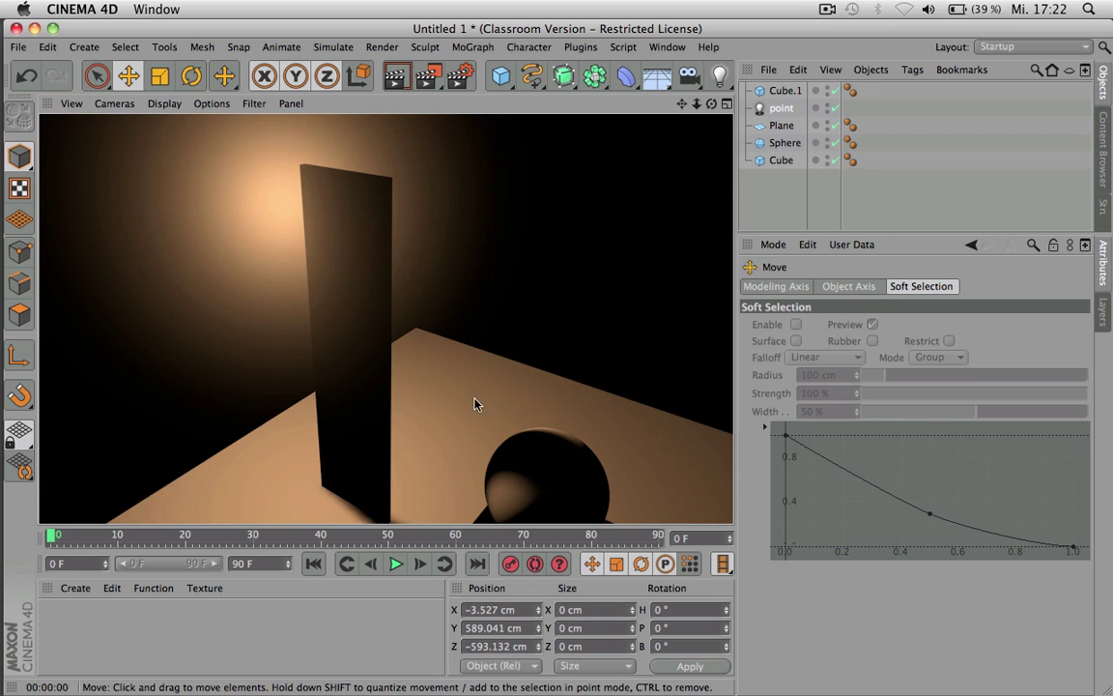
# - Render from angles closer to the pillar, then bring up the point light's properties
pyautogui.keyDown('alt'); pyautogui.moveTo(384, 367); pyautogui.dragTo(286, 182); pyautogui.keyUp('alt')
pyautogui.press('super+r')
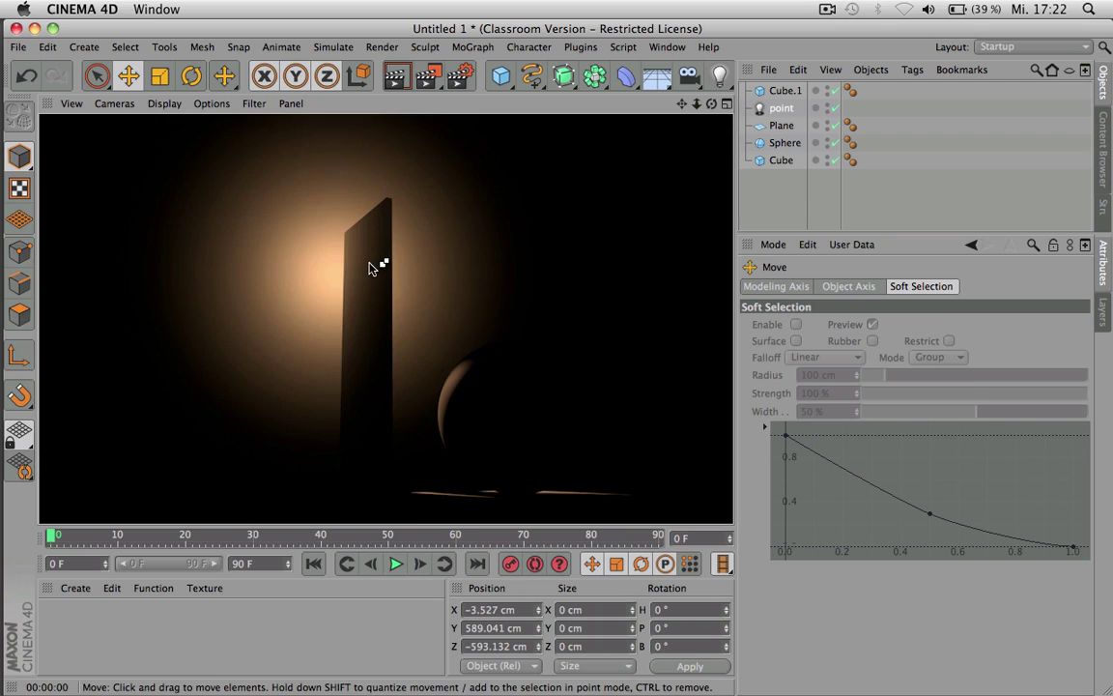
pyautogui.keyDown('alt'); pyautogui.moveTo(377, 276); pyautogui.dragTo(332, 268); pyautogui.keyUp('alt')
pyautogui.keyDown('alt'); pyautogui.moveTo(332, 268); pyautogui.dragTo(404, 261, button='right'); pyautogui.keyUp('alt')
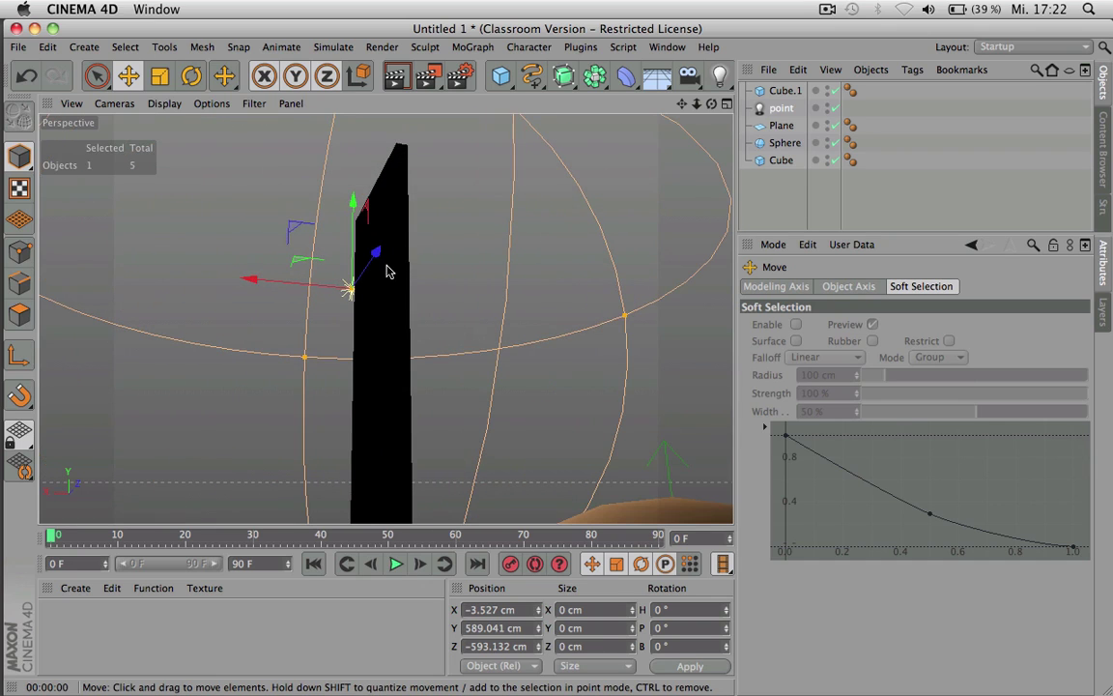
pyautogui.press('super+r')
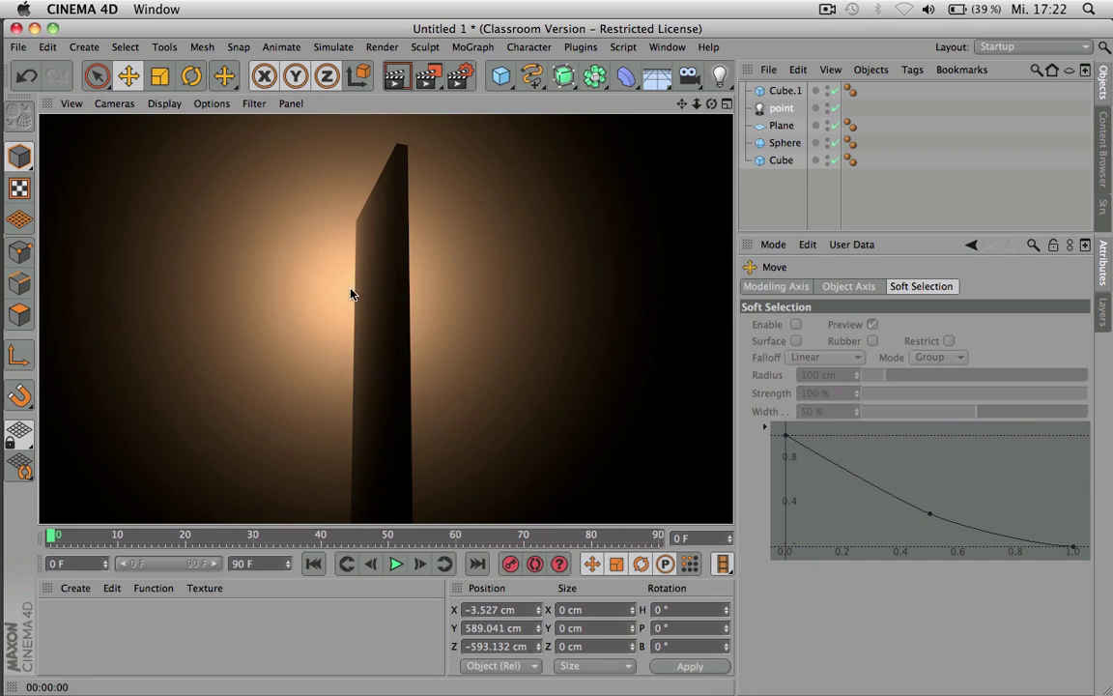
pyautogui.keyDown('alt'); pyautogui.moveTo(365, 283); pyautogui.dragTo(633, 233); pyautogui.keyUp('alt')
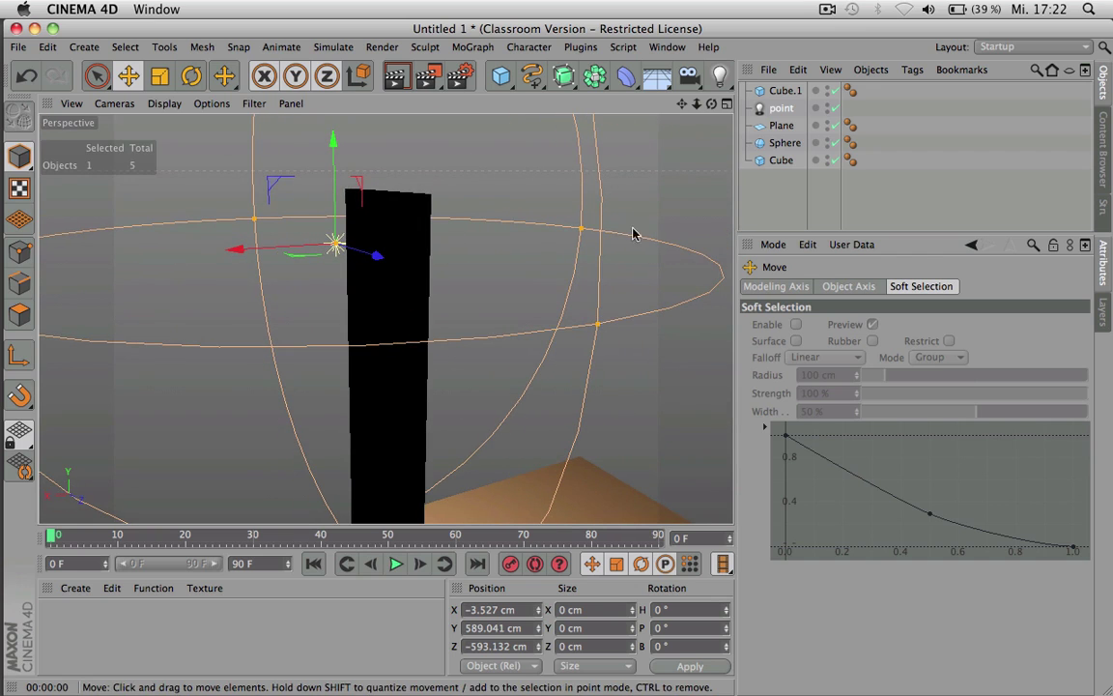
pyautogui.click(780, 107)
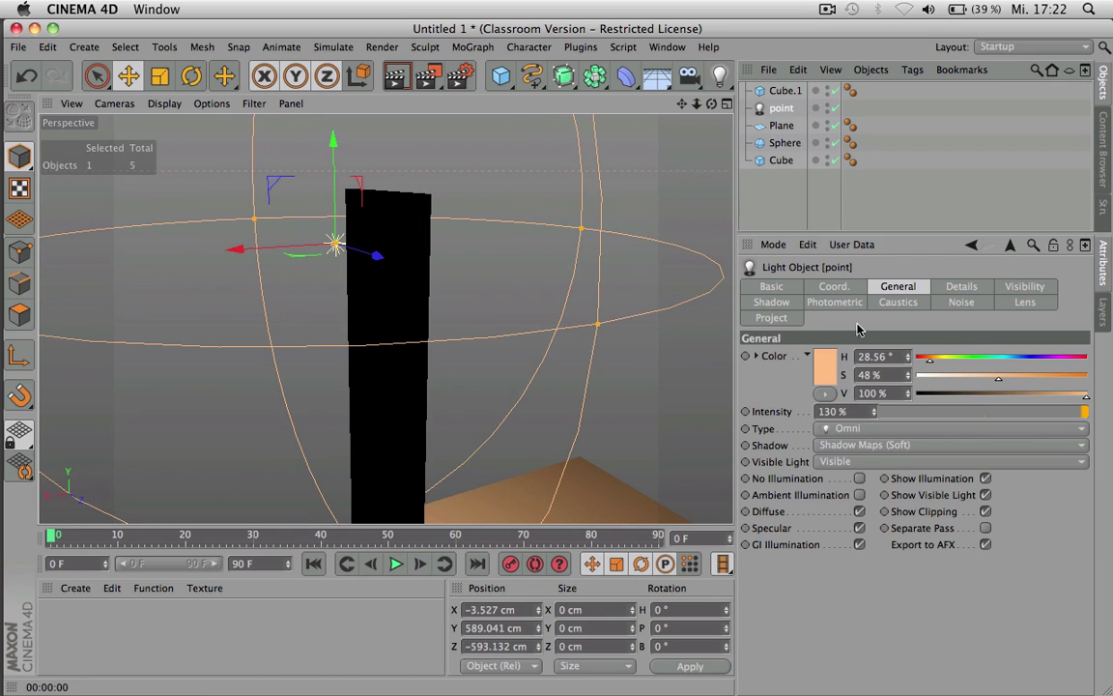
# - Switch the point light's Visible Light to Volumetric and render the glow
pyautogui.click(834, 463)
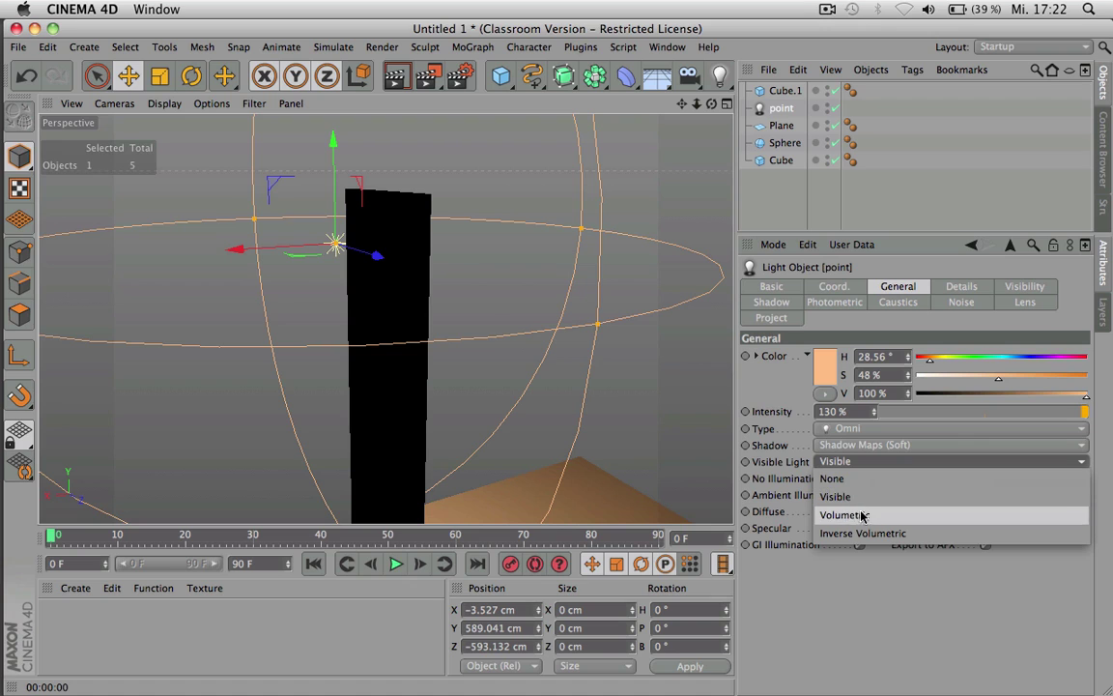
pyautogui.click(865, 516)
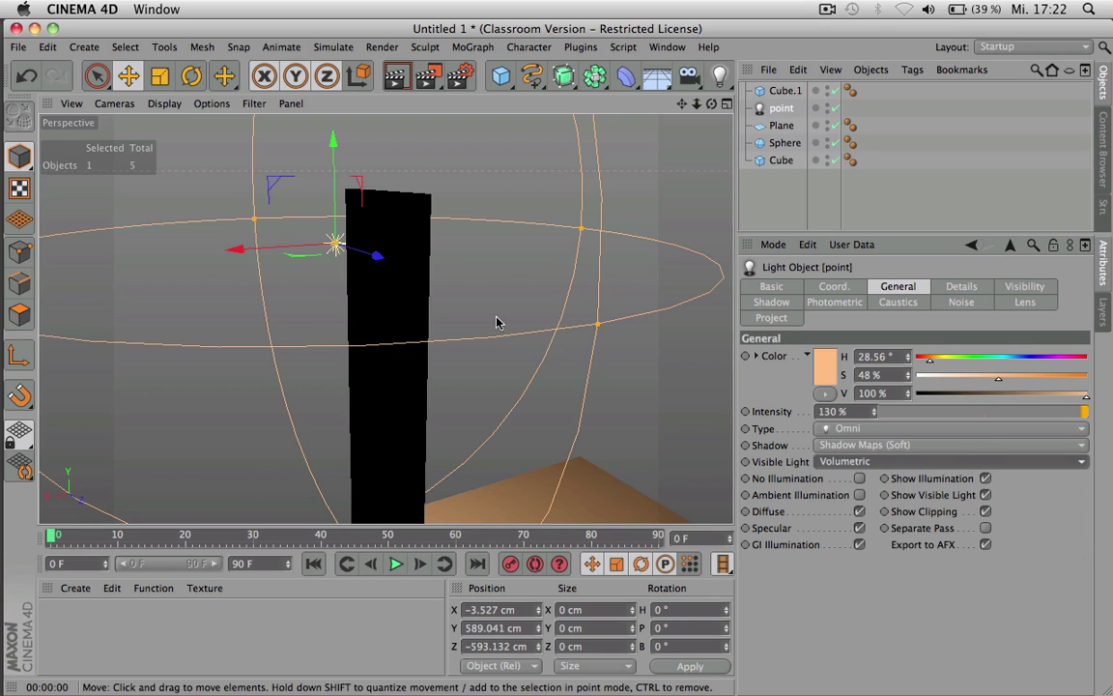
pyautogui.press('super+r')
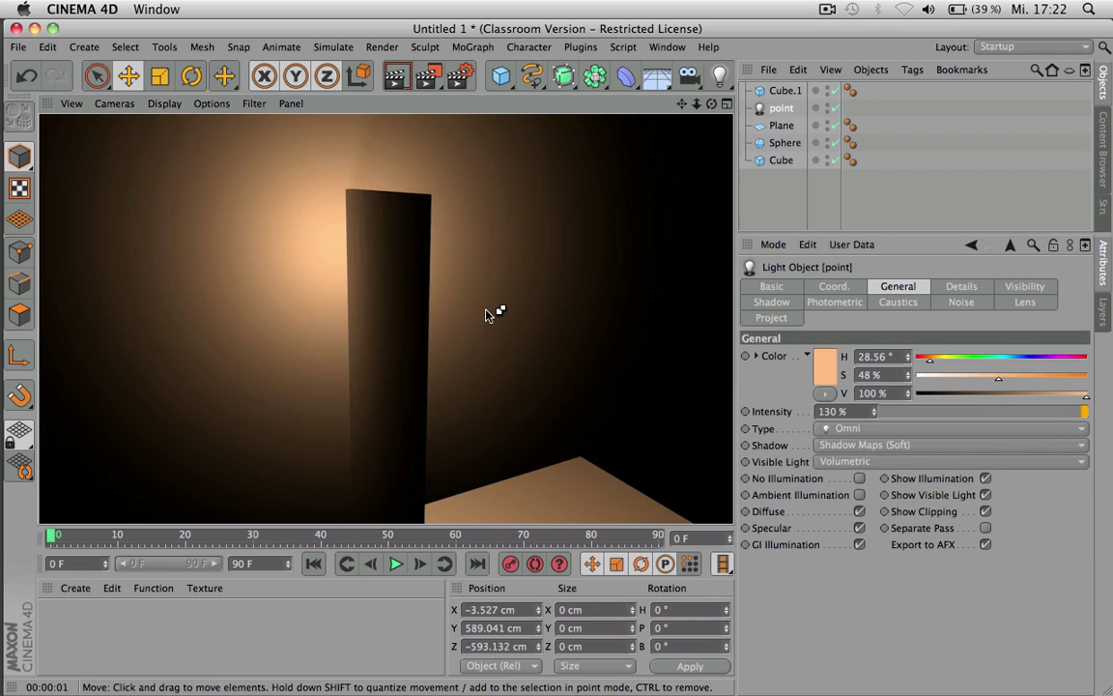
pyautogui.click(413, 336)
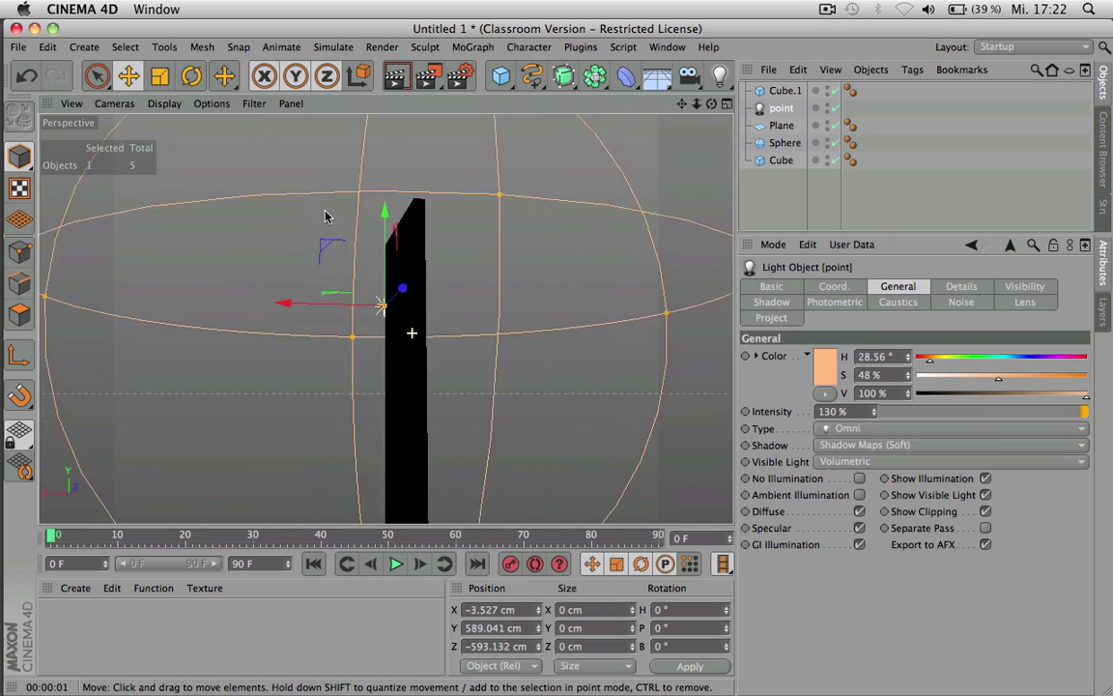
pyautogui.keyDown('alt'); pyautogui.moveTo(327, 216); pyautogui.dragTo(329, 172); pyautogui.keyUp('alt')
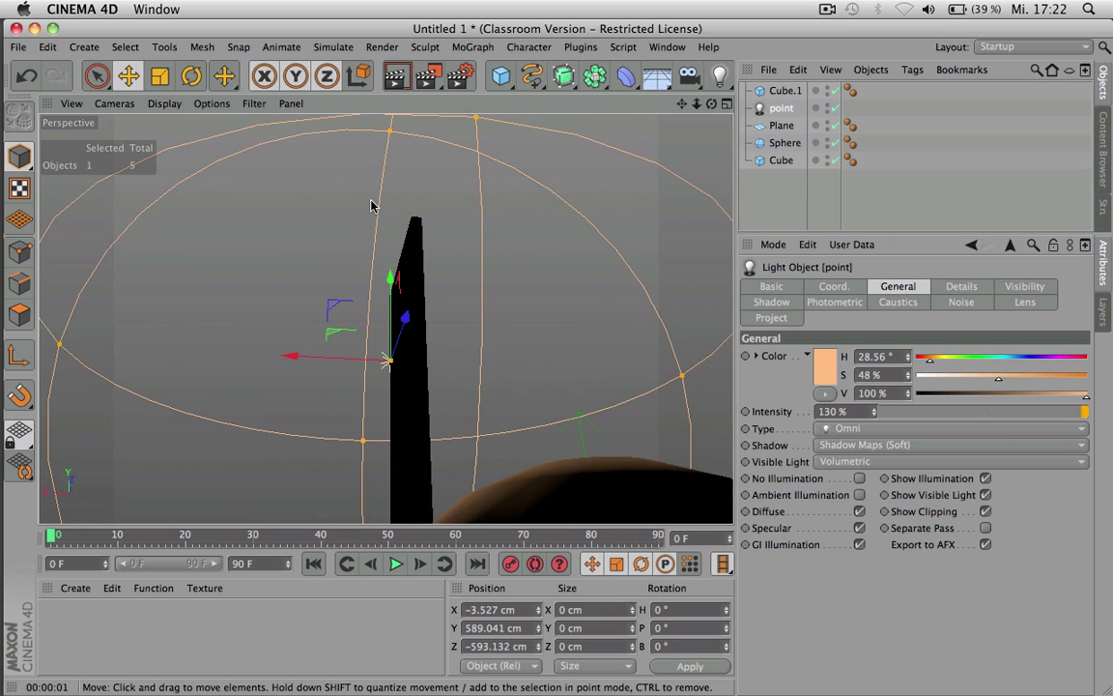
pyautogui.press('super+r')
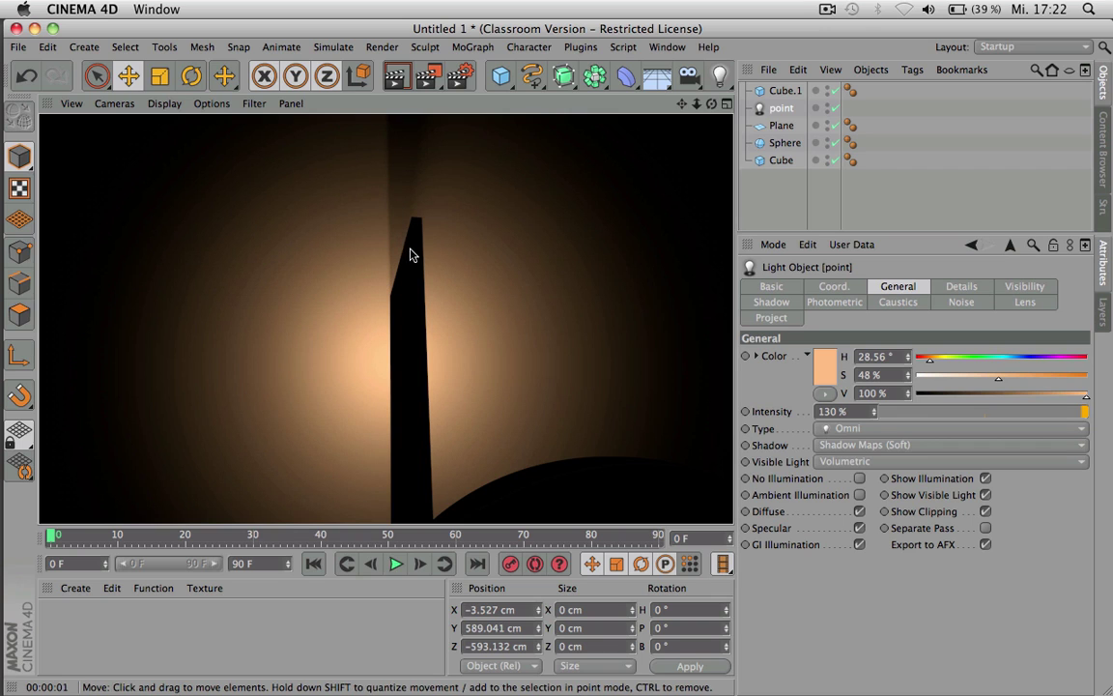
# - Render the volumetric light from further angles, including the pillar's broad side
pyautogui.keyDown('alt'); pyautogui.moveTo(410, 254); pyautogui.dragTo(360, 255); pyautogui.keyUp('alt')
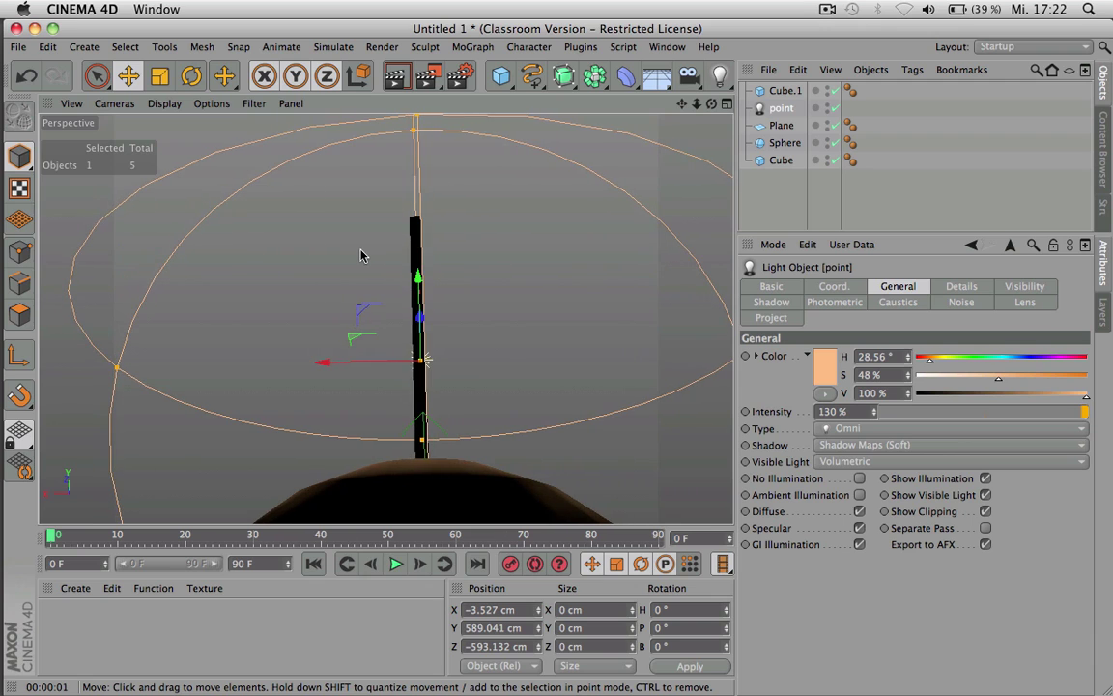
pyautogui.press('super+r')
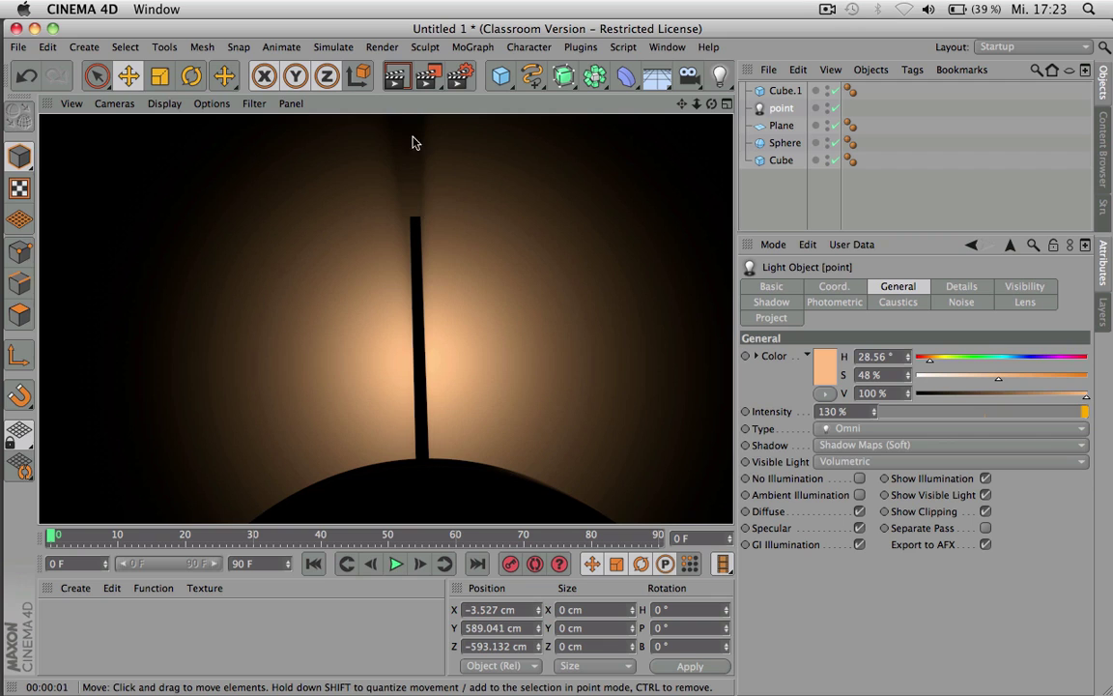
pyautogui.click(396, 252)
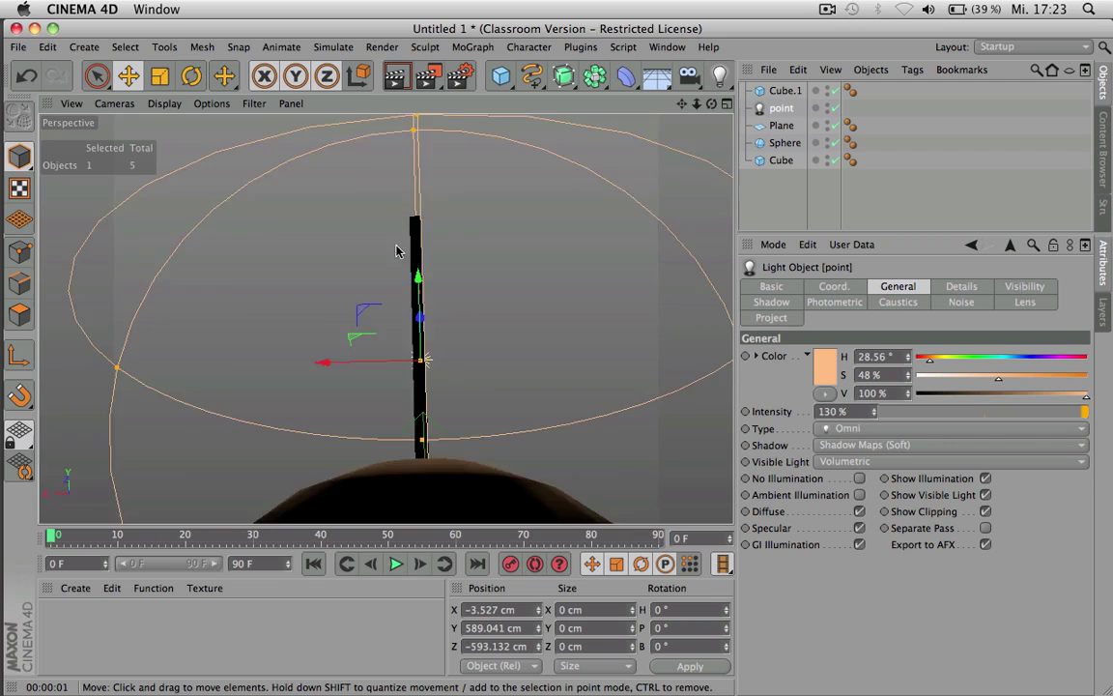
pyautogui.keyDown('alt'); pyautogui.moveTo(396, 251); pyautogui.dragTo(305, 240); pyautogui.keyUp('alt')
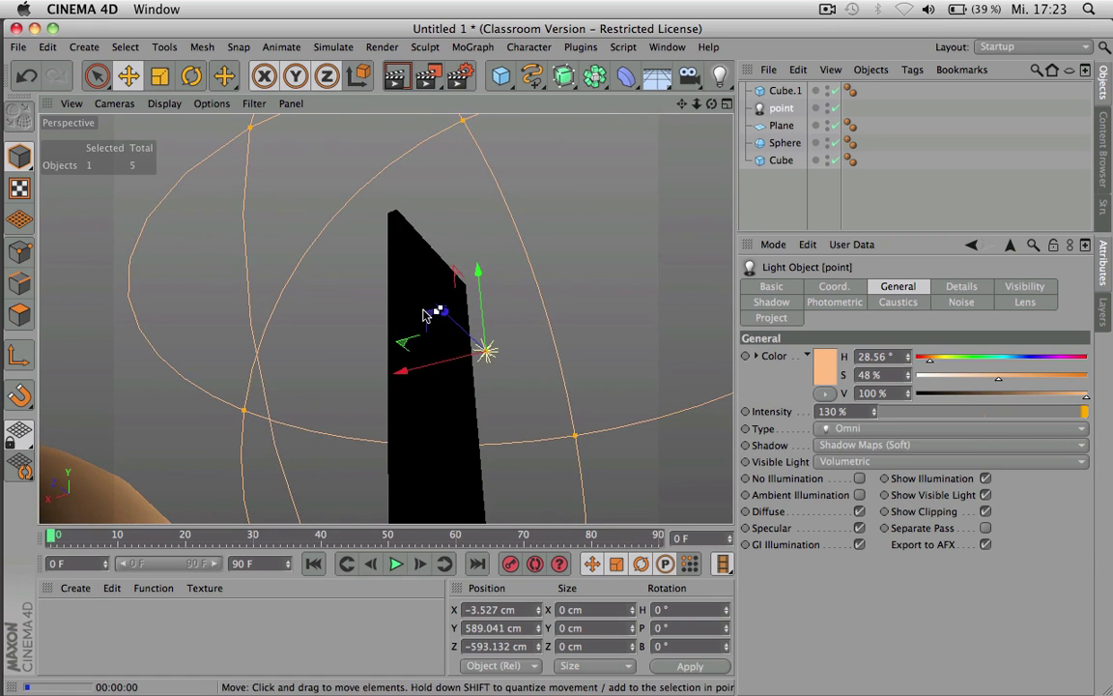
pyautogui.press('super+r')
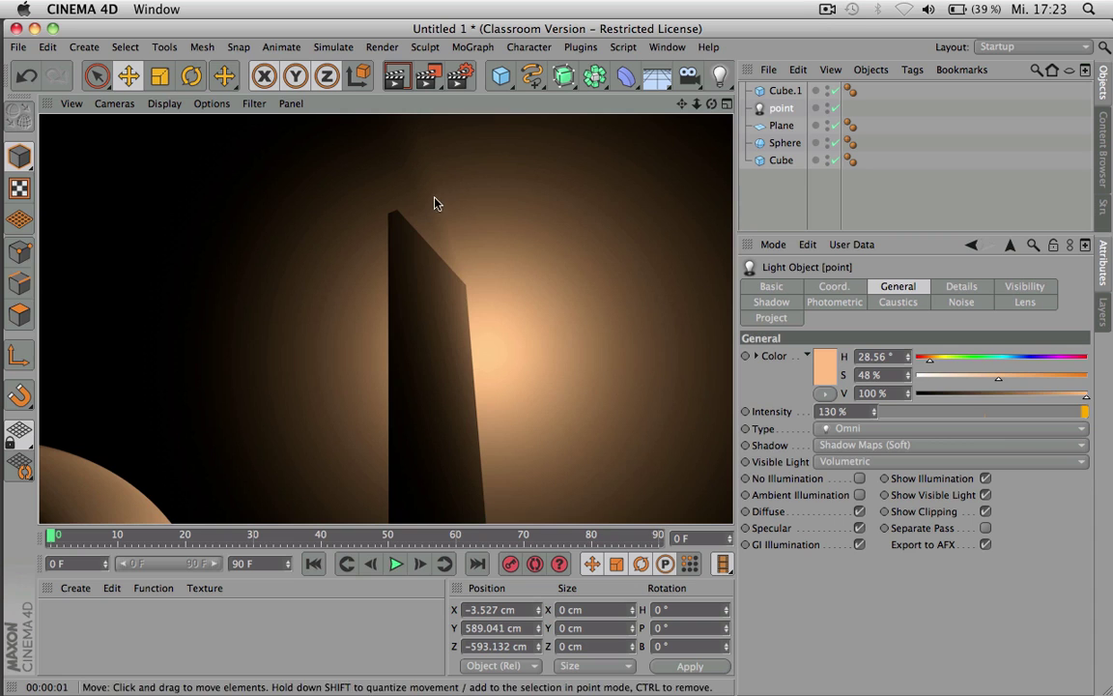
pyautogui.keyDown('alt'); pyautogui.moveTo(442, 318); pyautogui.dragTo(527, 387); pyautogui.keyUp('alt')
# - Make the pillar Cube.1 only 17.251 cm deep
pyautogui.click(454, 288)
pyautogui.keyDown('alt'); pyautogui.moveTo(514, 481); pyautogui.dragTo(512, 397); pyautogui.keyUp('alt')
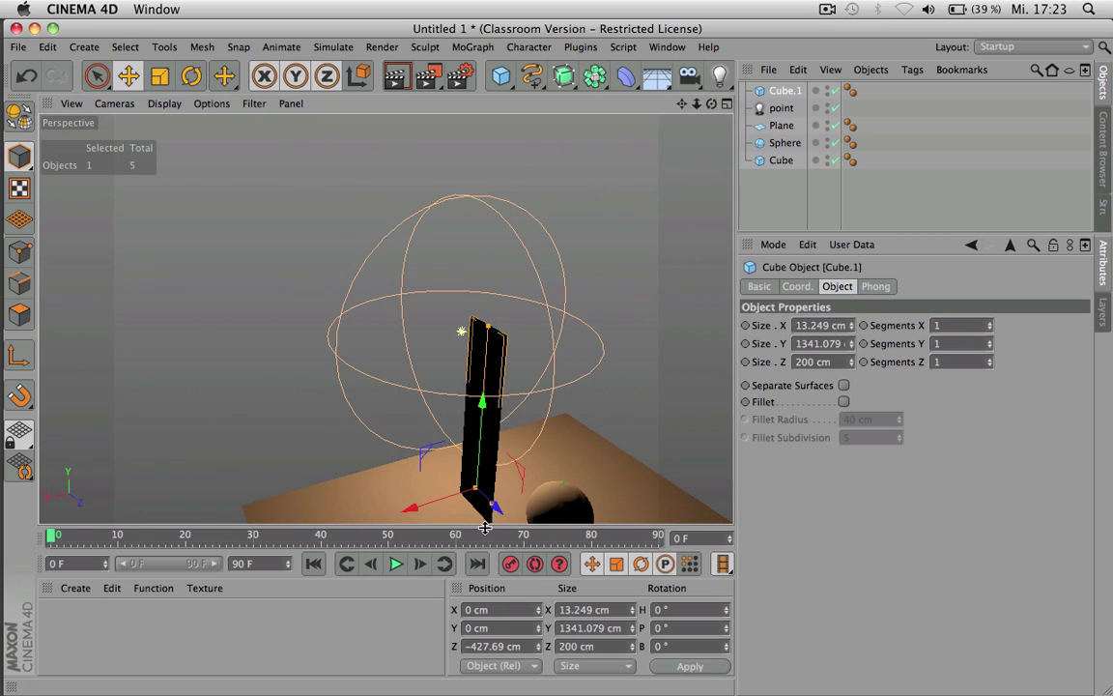
pyautogui.press('g')
pyautogui.press('g')
pyautogui.press('g')
pyautogui.scroll(2, 486, 522)
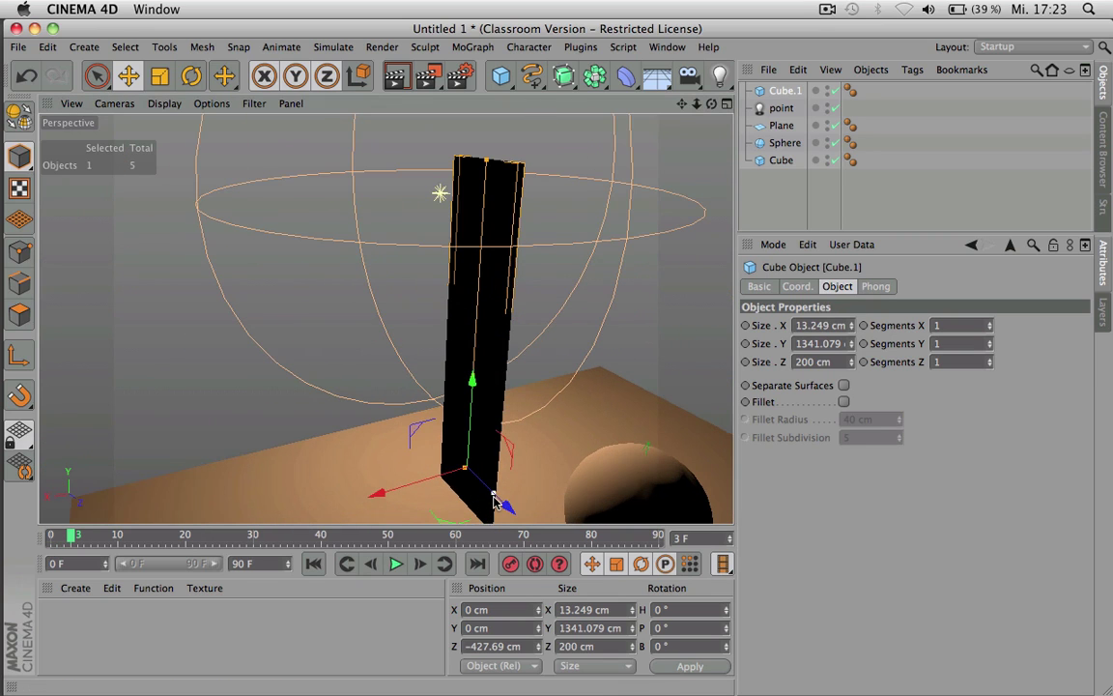
pyautogui.moveTo(492, 499); pyautogui.dragTo(368, 499)
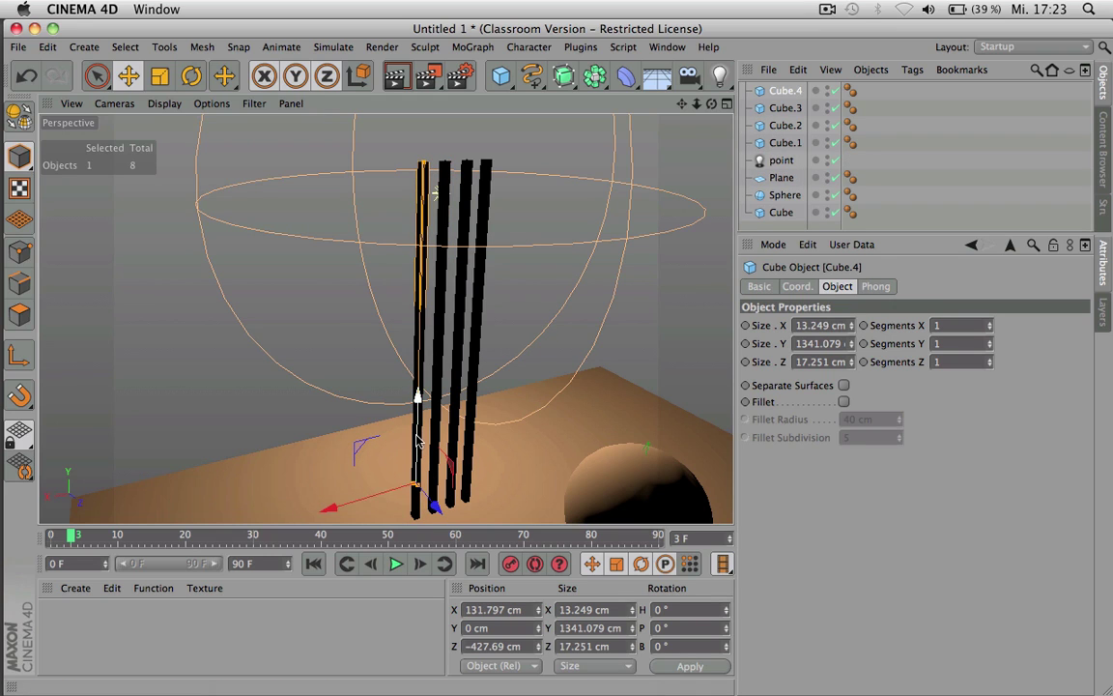
# - Duplicate the bar upward, turn it -90° horizontal, and copy it downward
pyautogui.keyDown('ctrl'); pyautogui.moveTo(418, 423); pyautogui.dragTo(484, 221); pyautogui.keyUp('ctrl')
pyautogui.press('r')
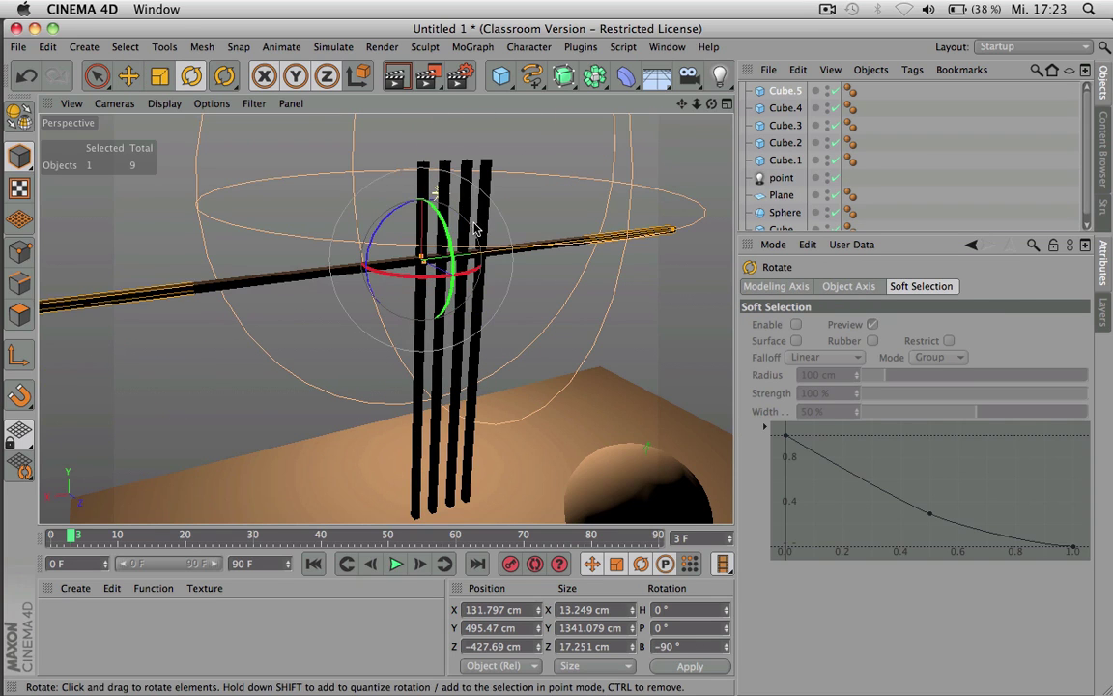
pyautogui.press('e')
pyautogui.keyDown('ctrl'); pyautogui.moveTo(422, 158); pyautogui.dragTo(430, 180); pyautogui.keyUp('ctrl')
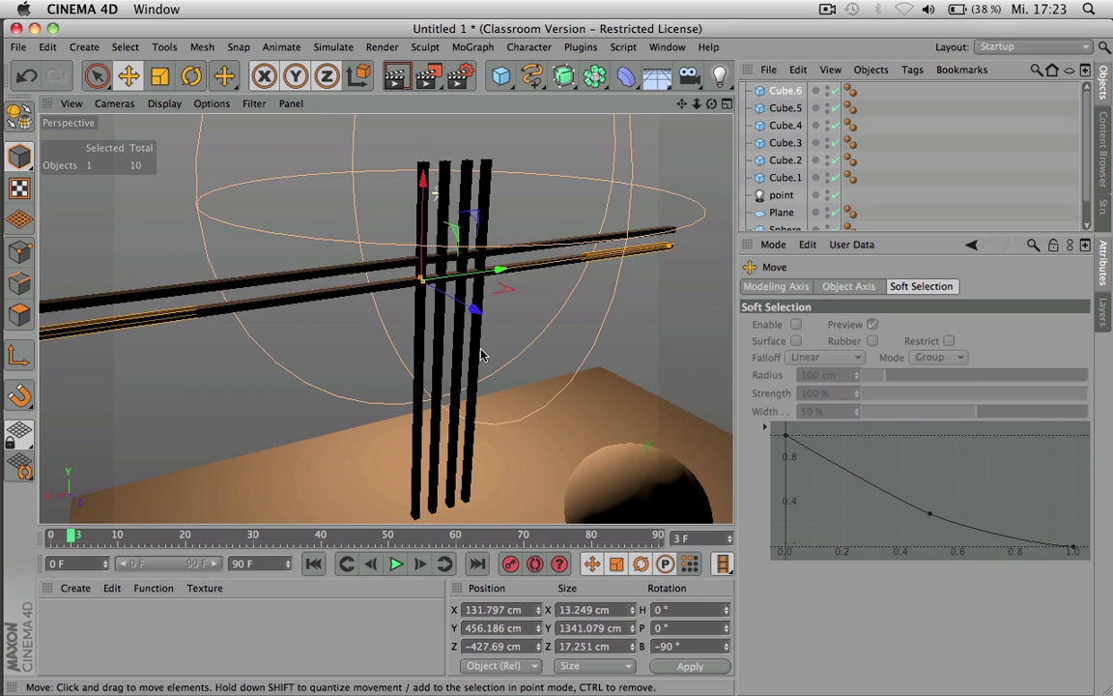
# - Face the bar lattice head-on and render a preview of the glow behind it
pyautogui.keyDown('alt'); pyautogui.moveTo(475, 349); pyautogui.dragTo(449, 240); pyautogui.keyUp('alt')
pyautogui.keyDown('alt'); pyautogui.moveTo(449, 240); pyautogui.dragTo(452, 273, button='right'); pyautogui.keyUp('alt')
pyautogui.hotkey('ctrl', 'r')
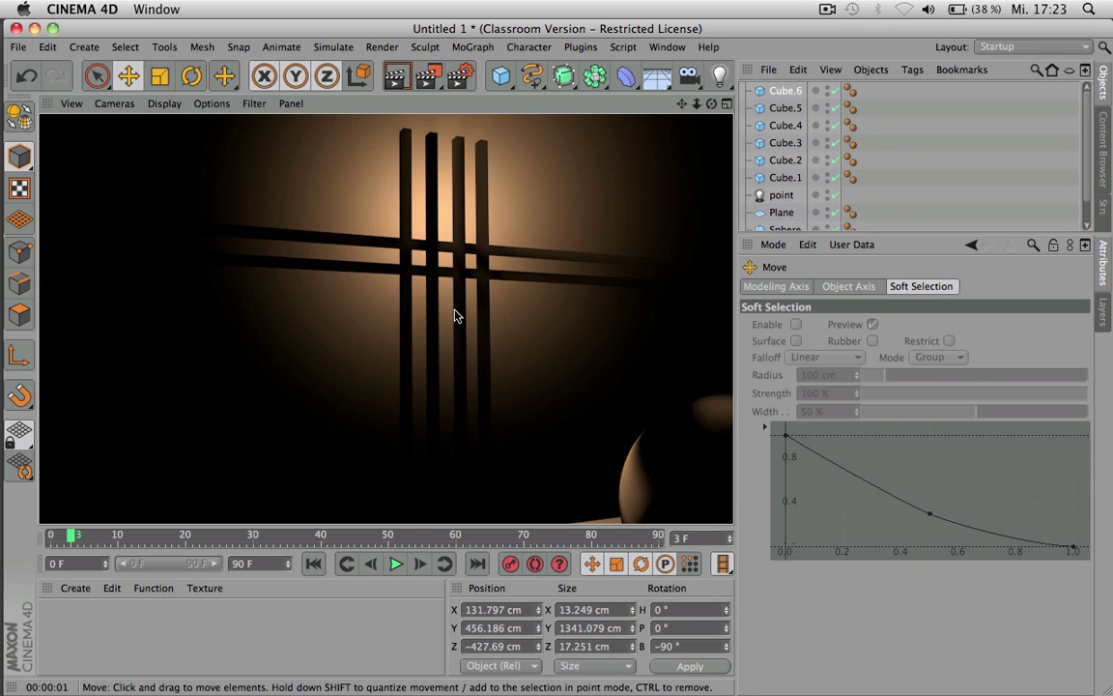
# - Set the point light's visibility Inner Distance to 450 cm and Outer Distance to 900 cm
pyautogui.click(455, 316)
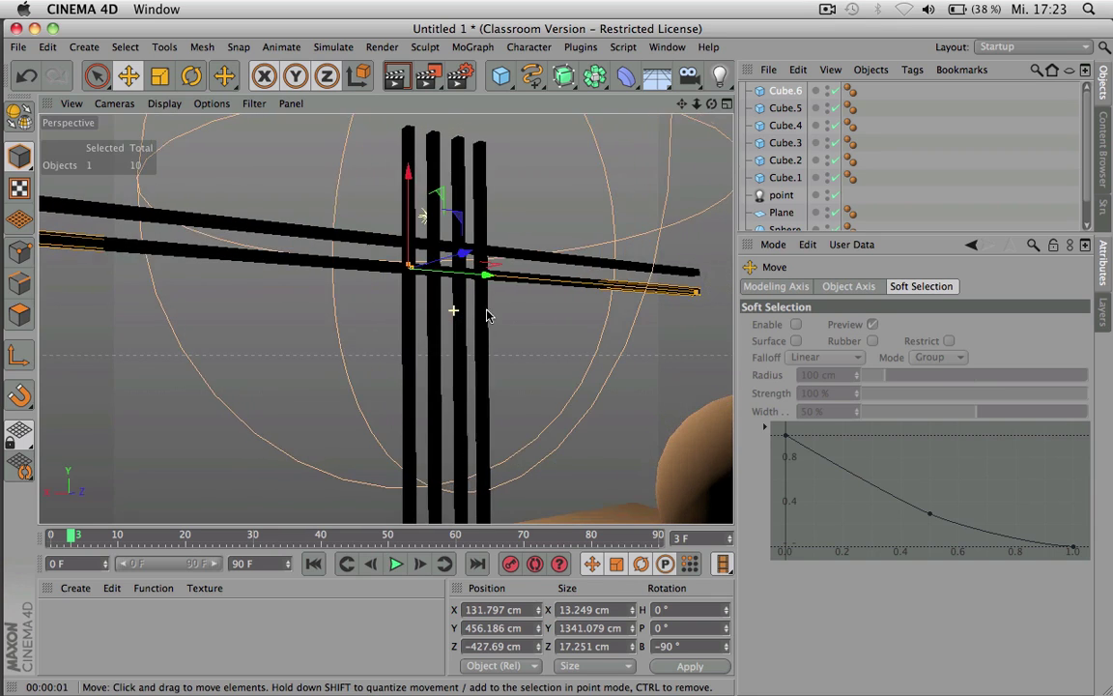
pyautogui.click(781, 197)
pyautogui.click(1009, 288)
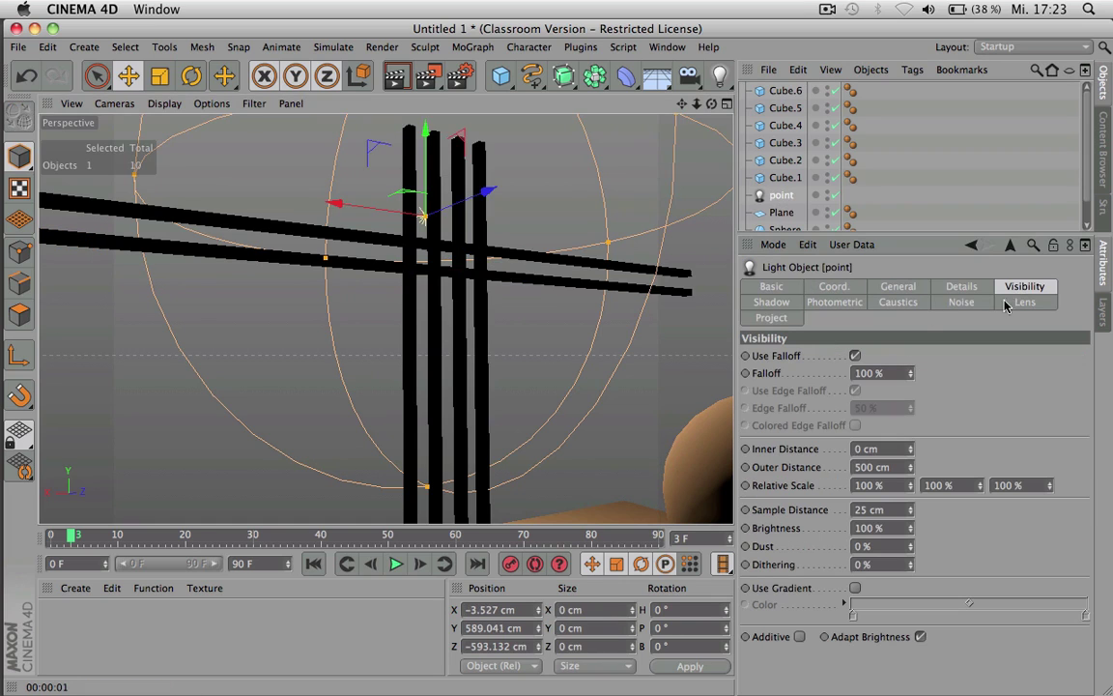
pyautogui.click(860, 452)
pyautogui.write('450')
pyautogui.press('Tab')
pyautogui.write('5')
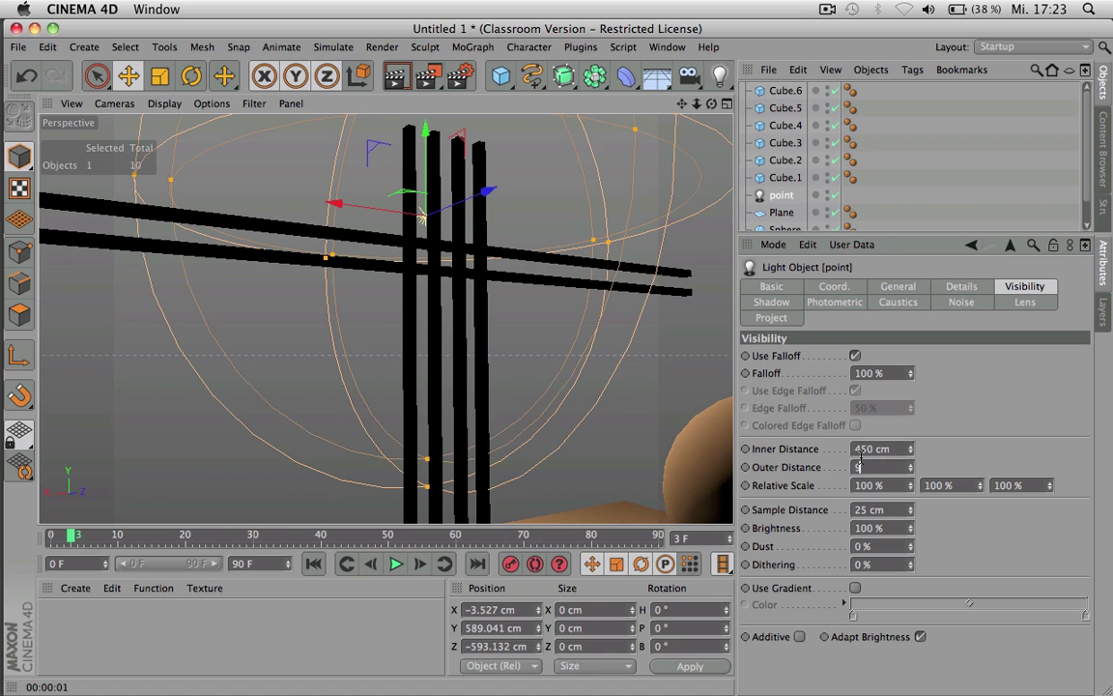
pyautogui.write('00')
pyautogui.press('Return')
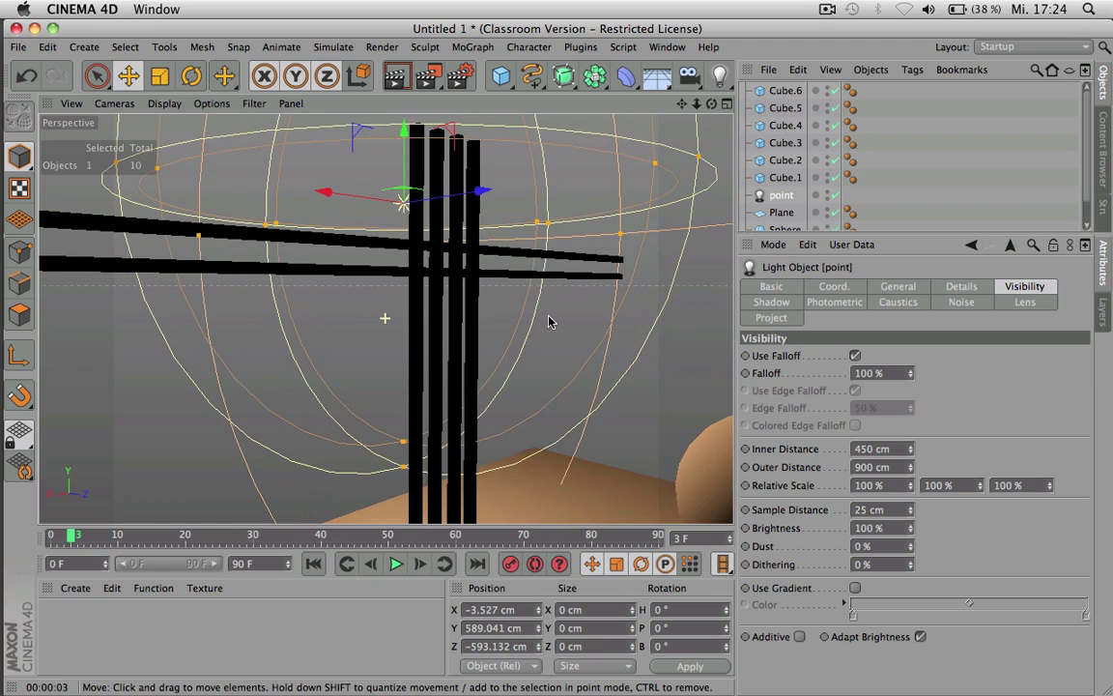
# - Lower the point light slightly and render the light rays
pyautogui.moveTo(412, 134); pyautogui.dragTo(494, 338)
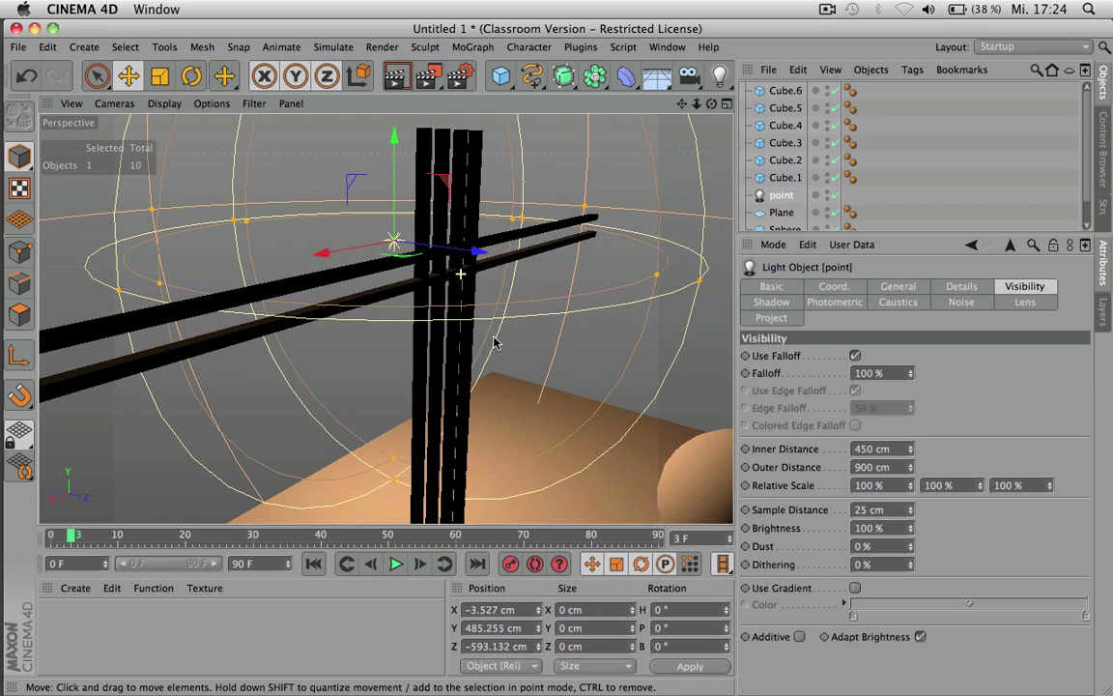
pyautogui.press('super+r')
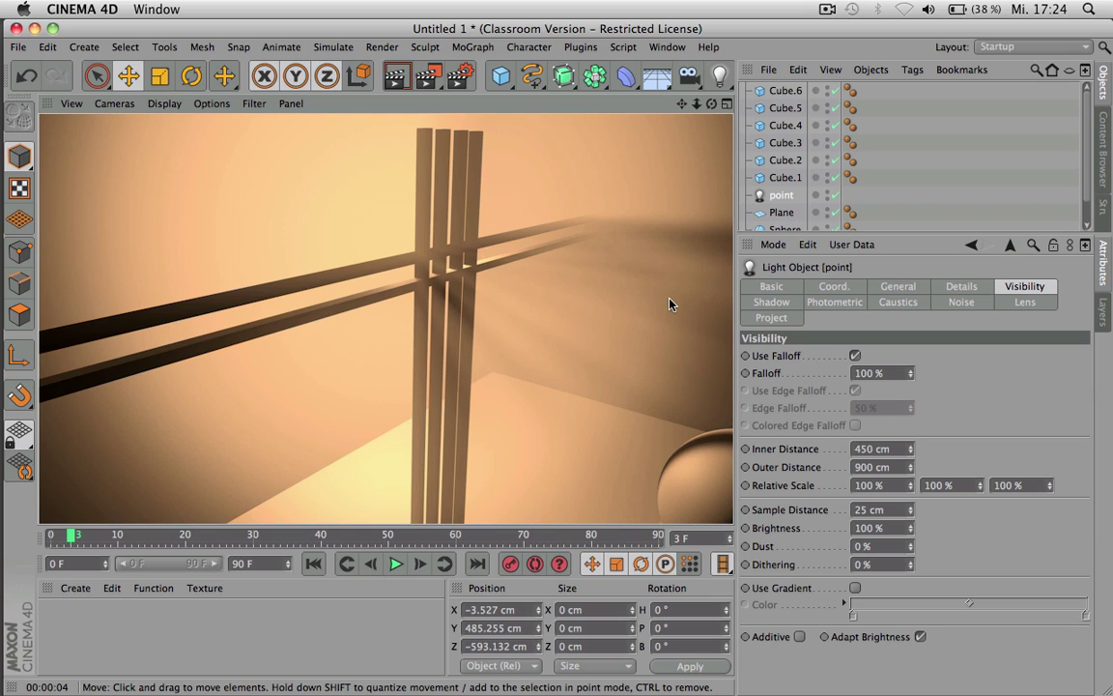
pyautogui.click(782, 194)
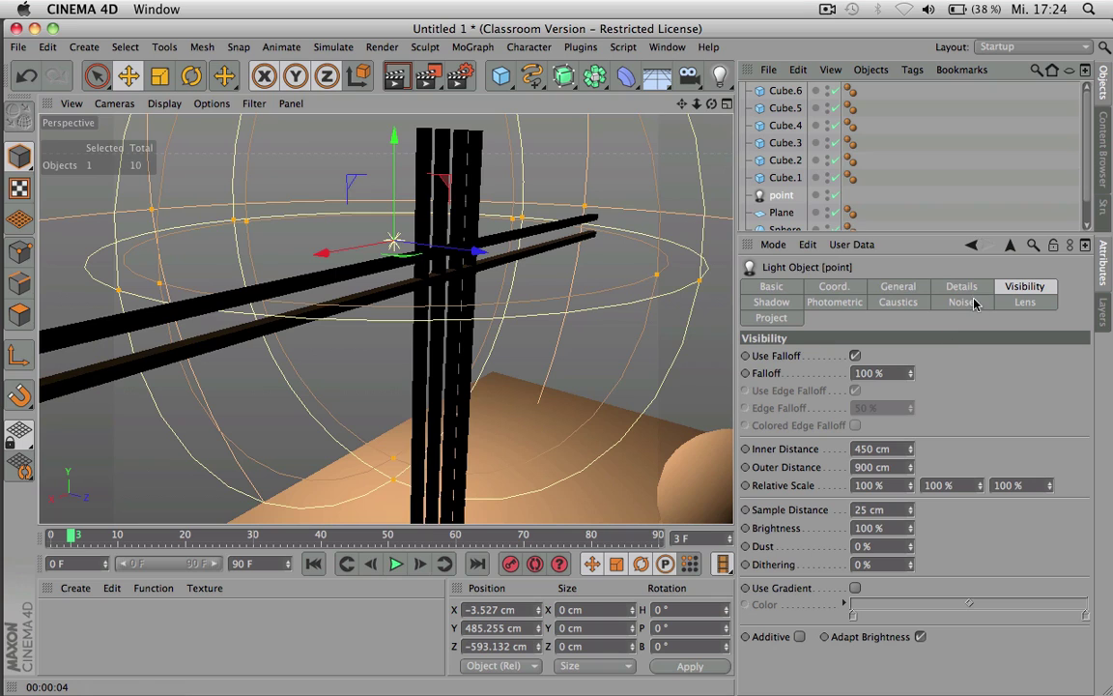
# - Test a 2 cm Sample Distance, then return it to 25 cm and render the volumetric rays
pyautogui.click(900, 287)
pyautogui.click(1026, 287)
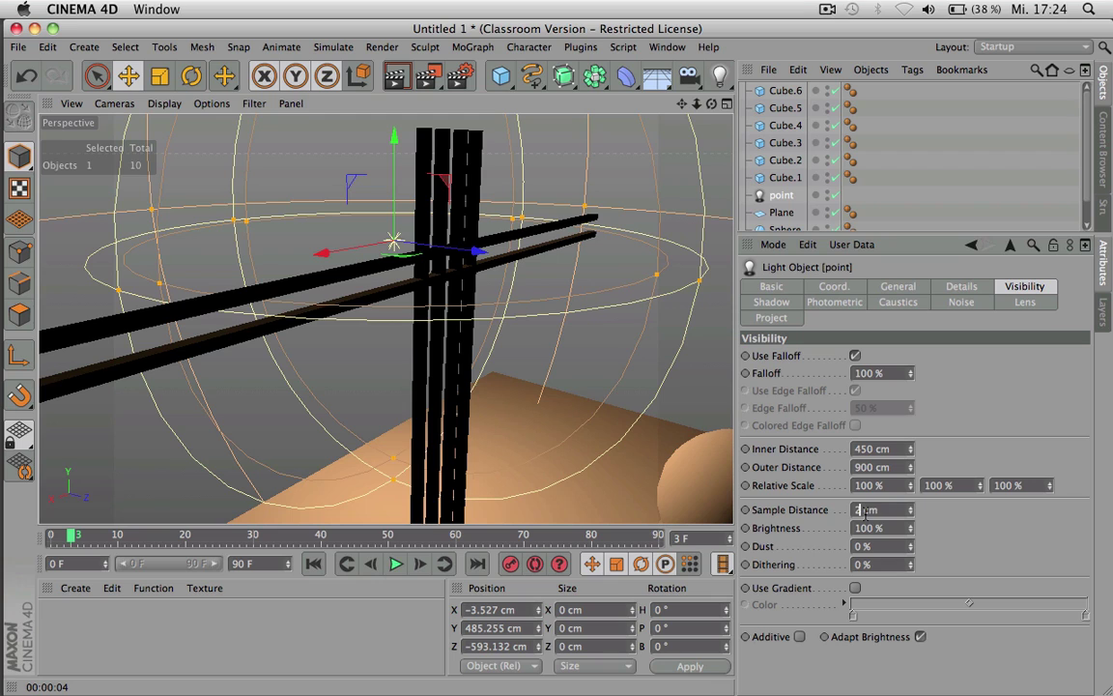
pyautogui.press('super+r')
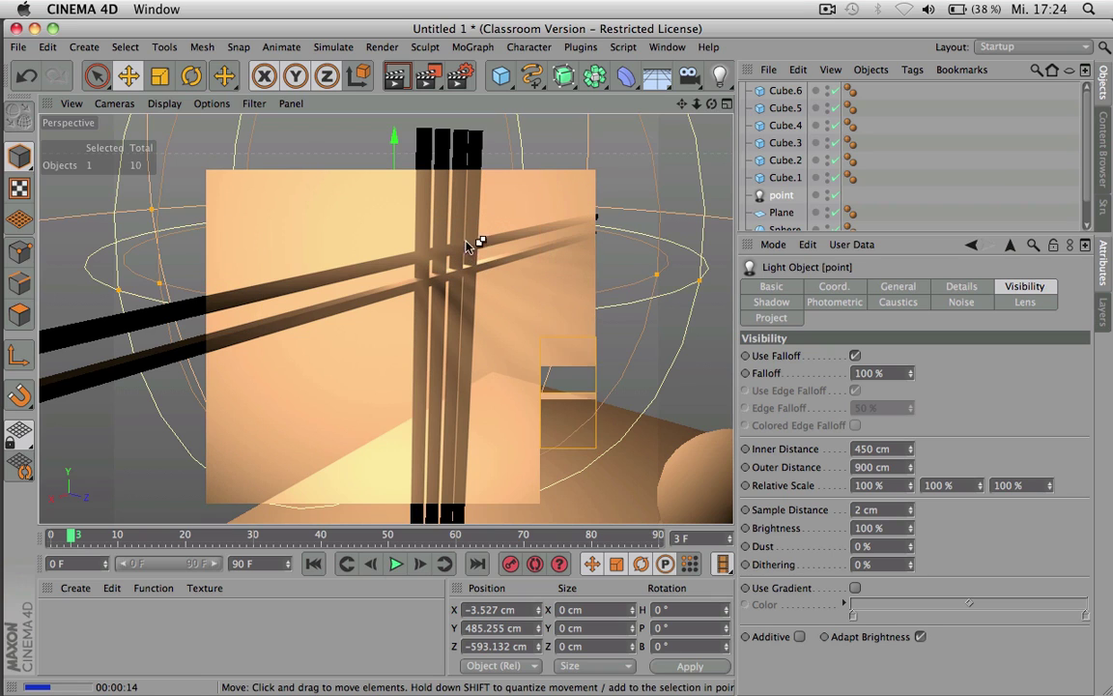
pyautogui.click(854, 509)
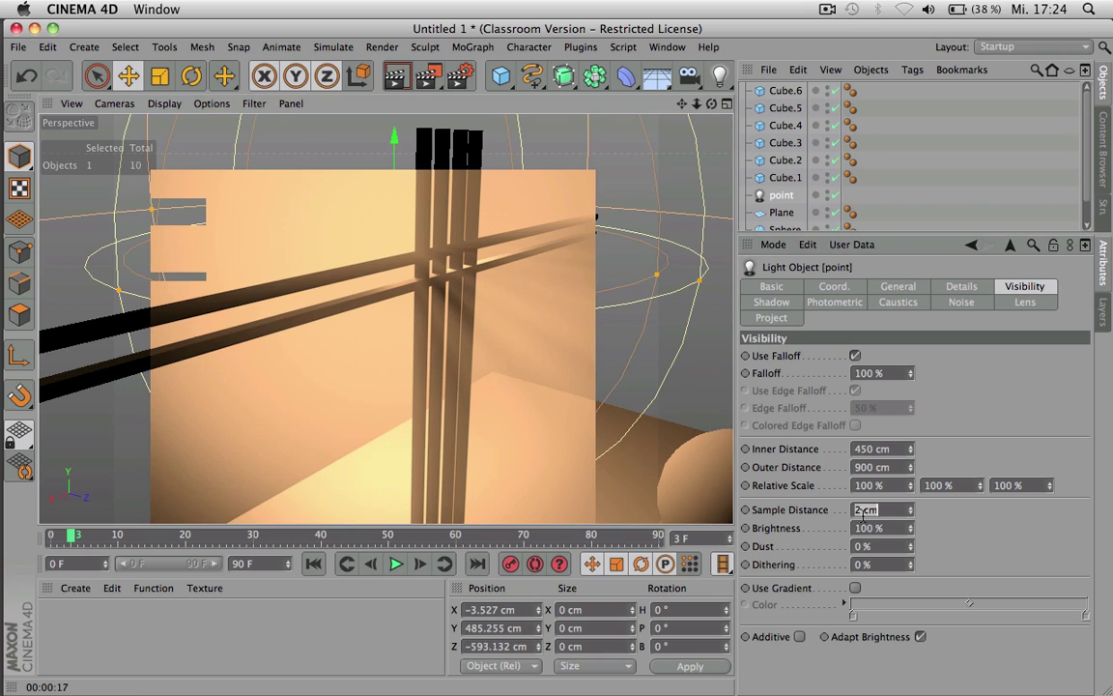
pyautogui.write('5')
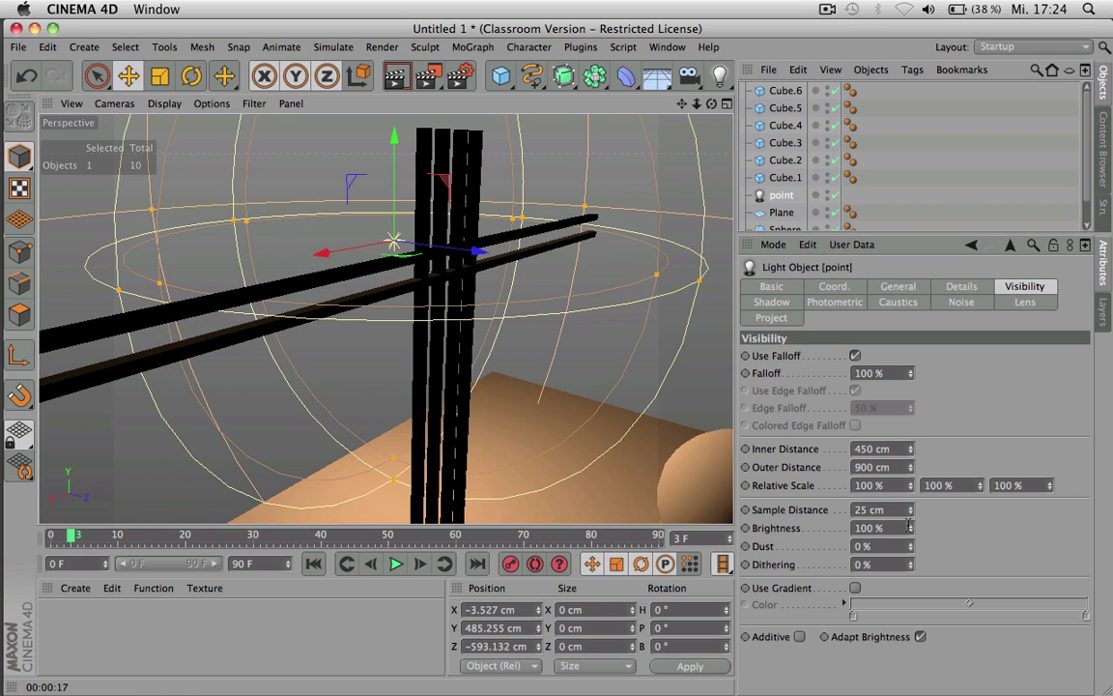
pyautogui.hotkey('ctrl', 'r')
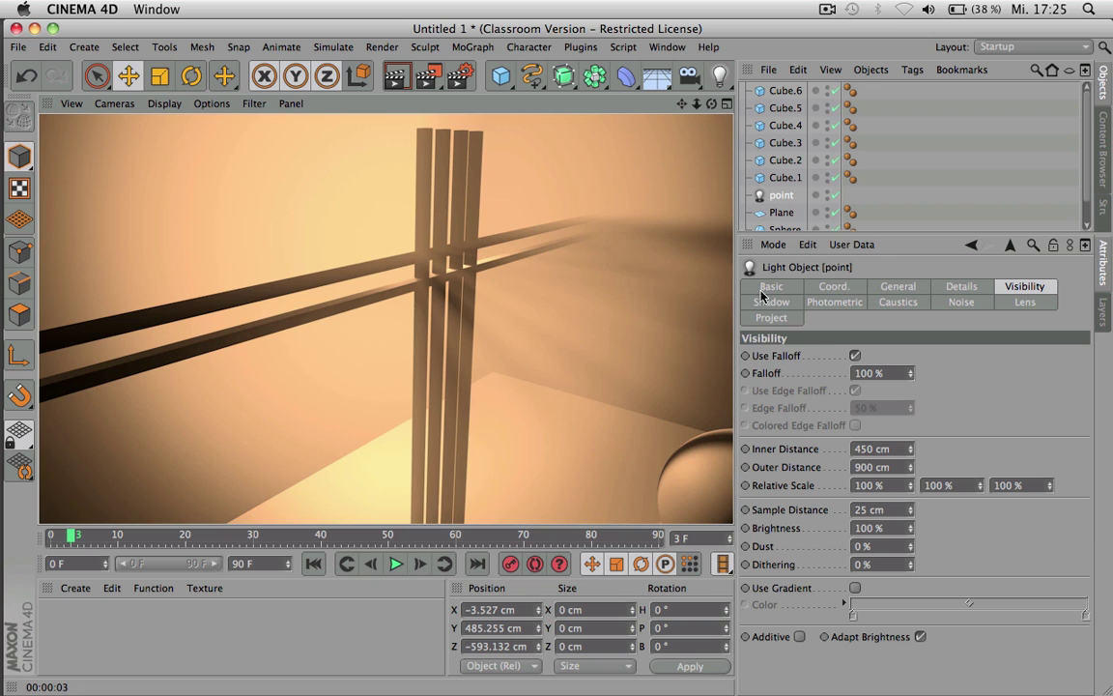
# - Switch the point light's Visible Light to Inverse Volumetric and render the rays
pyautogui.click(897, 286)
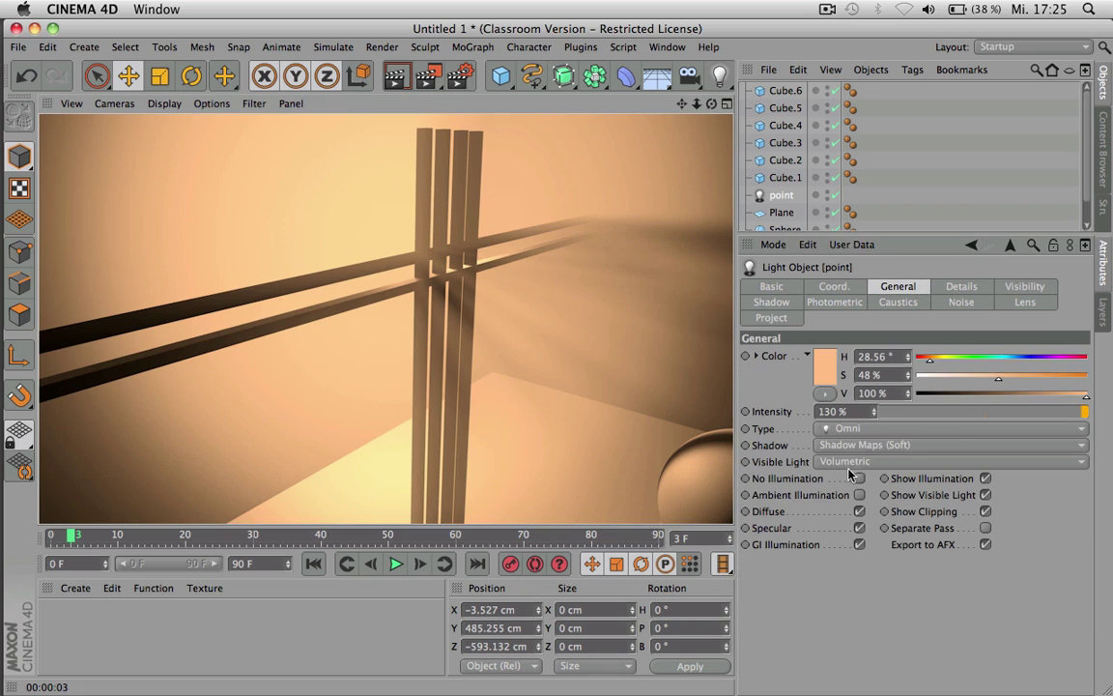
pyautogui.click(849, 463)
pyautogui.click(789, 487)
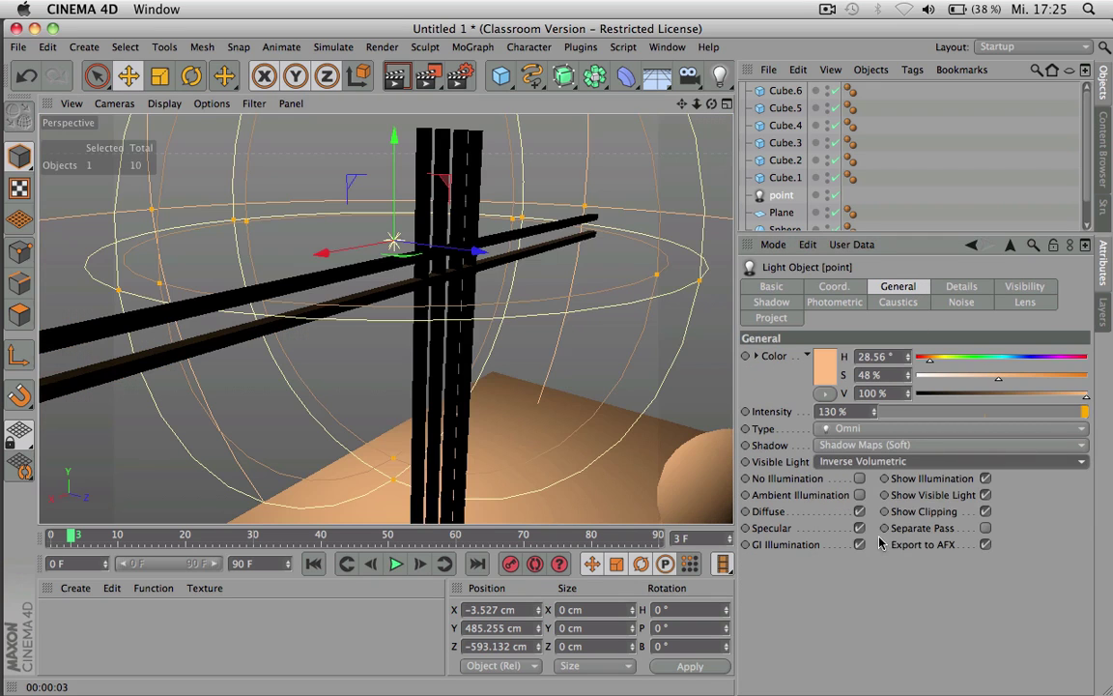
pyautogui.hotkey('ctrl', 'r')
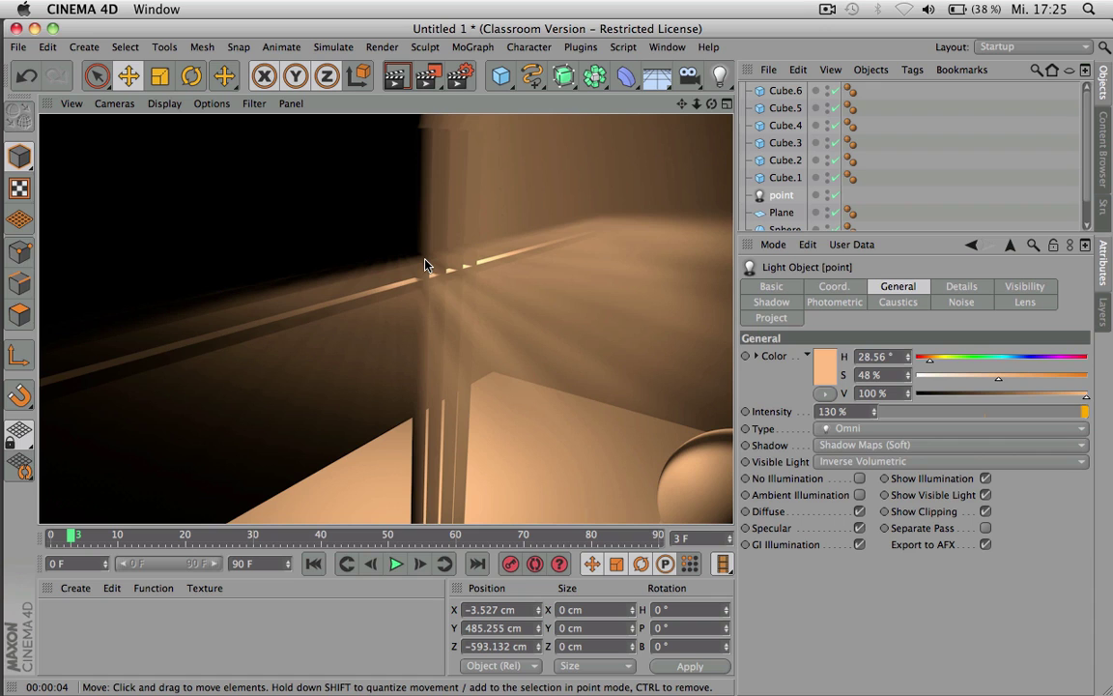
# - Render the inverse volumetric glow from a new angle around the bars
pyautogui.keyDown('alt'); pyautogui.moveTo(570, 365); pyautogui.dragTo(484, 248); pyautogui.keyUp('alt')
pyautogui.press('super+r')
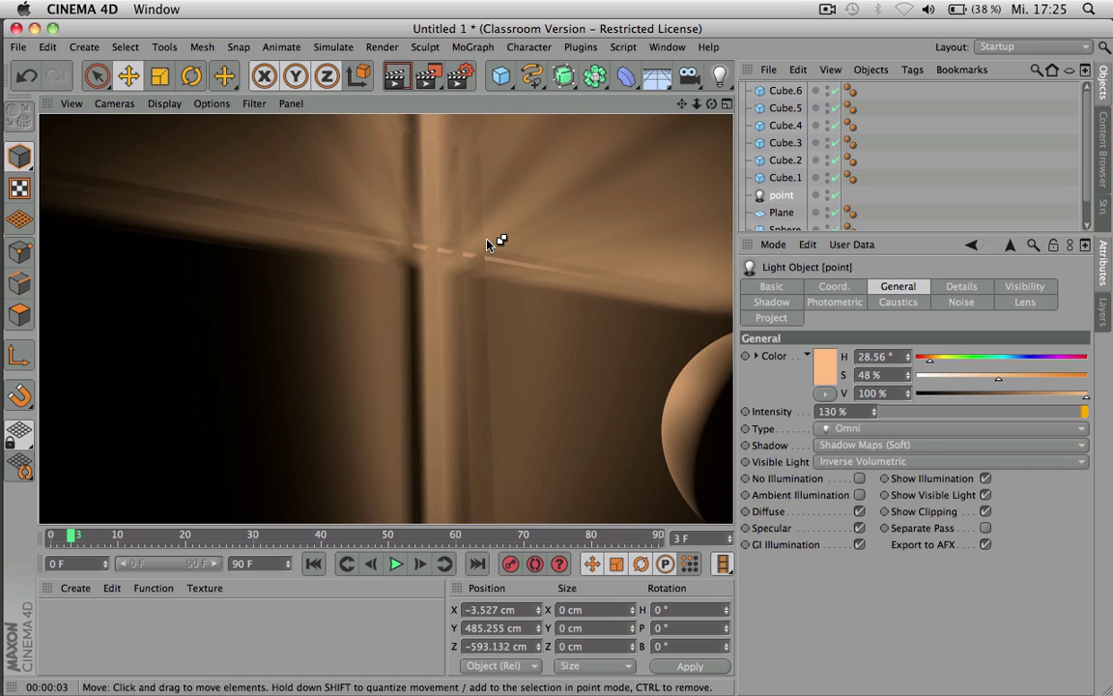
pyautogui.click(462, 244)
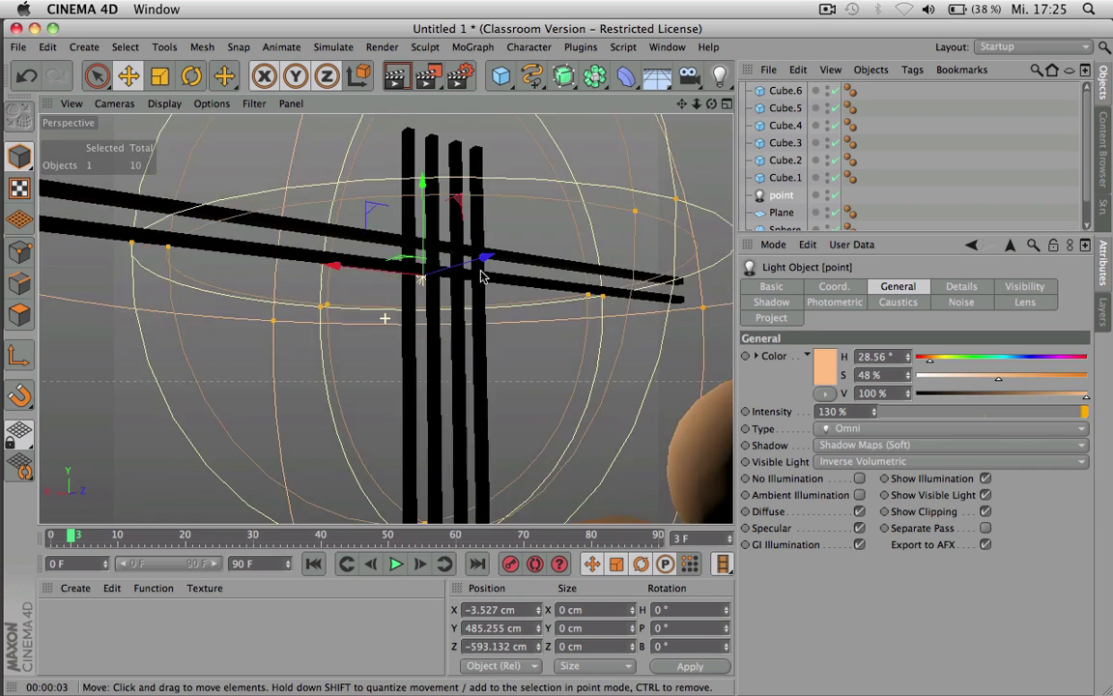
pyautogui.keyDown('alt'); pyautogui.moveTo(527, 383); pyautogui.dragTo(546, 367); pyautogui.keyUp('alt')
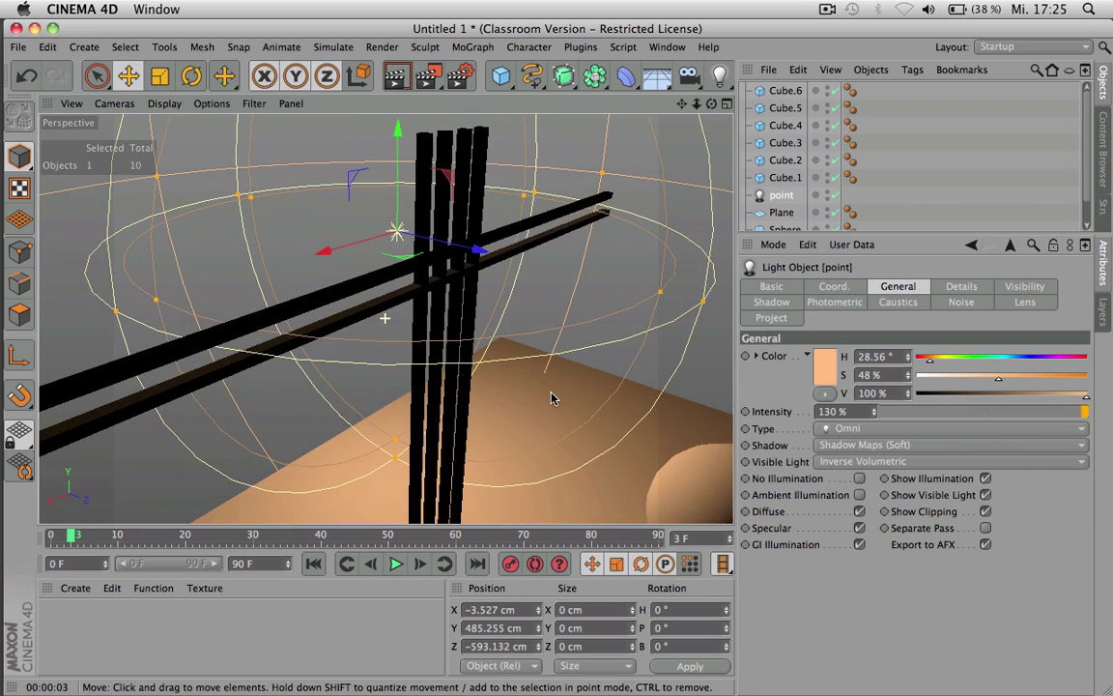
pyautogui.click(876, 461)
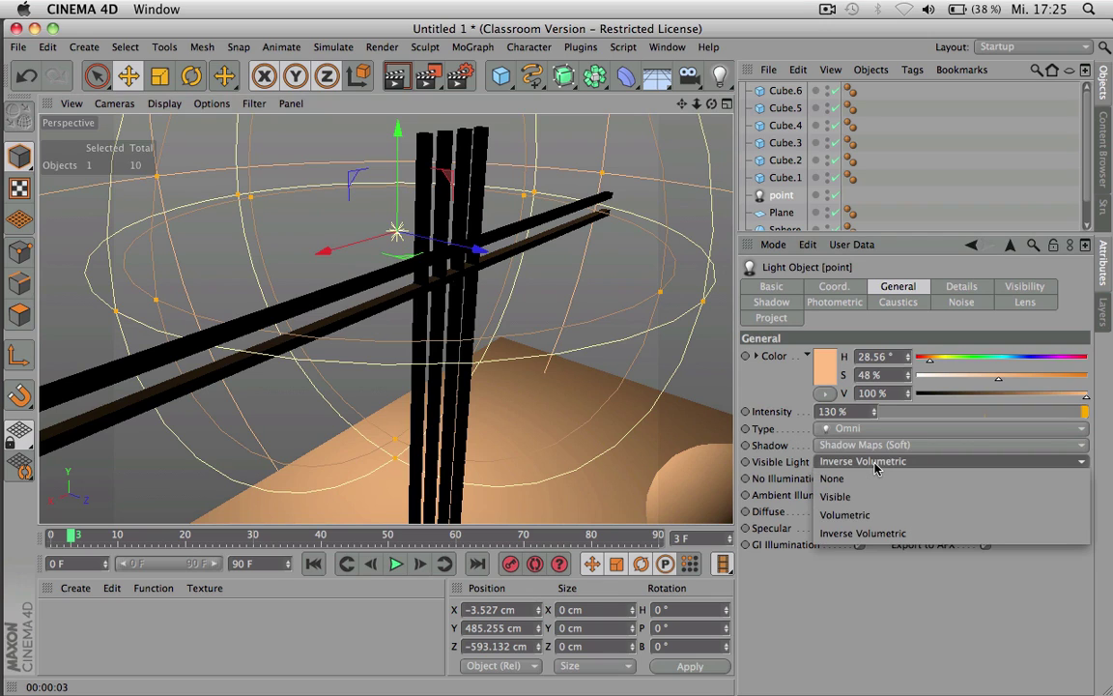
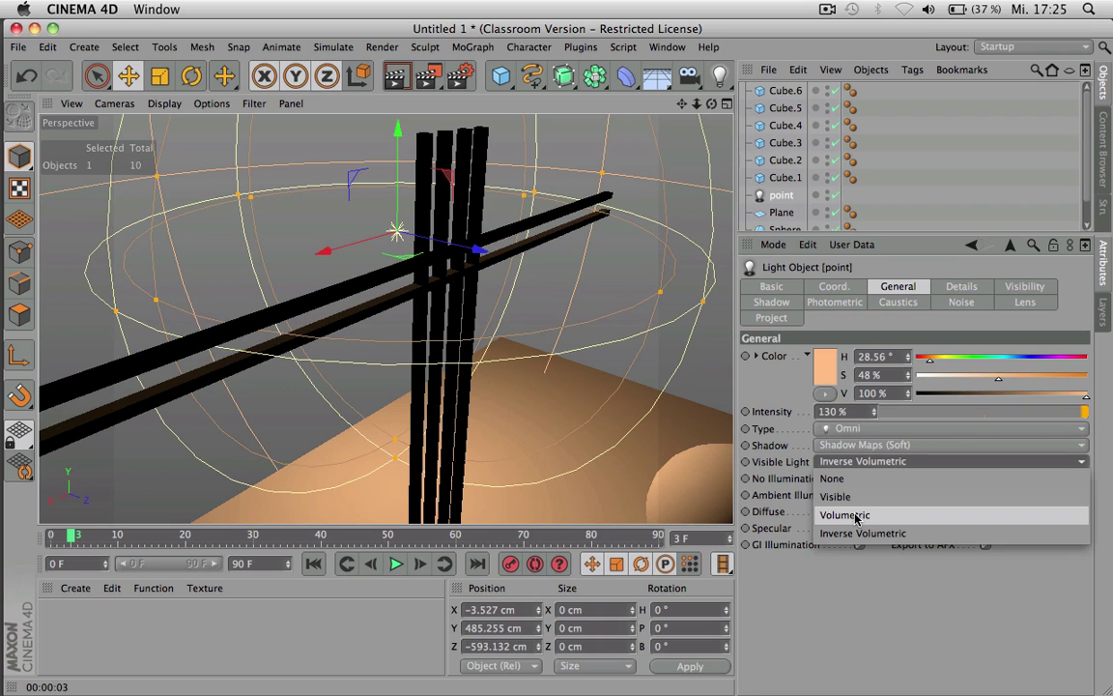
# - Set the point light's Visible Light to None, show its Shadow settings, and select Cube.1–Cube.6
pyautogui.click(855, 479)
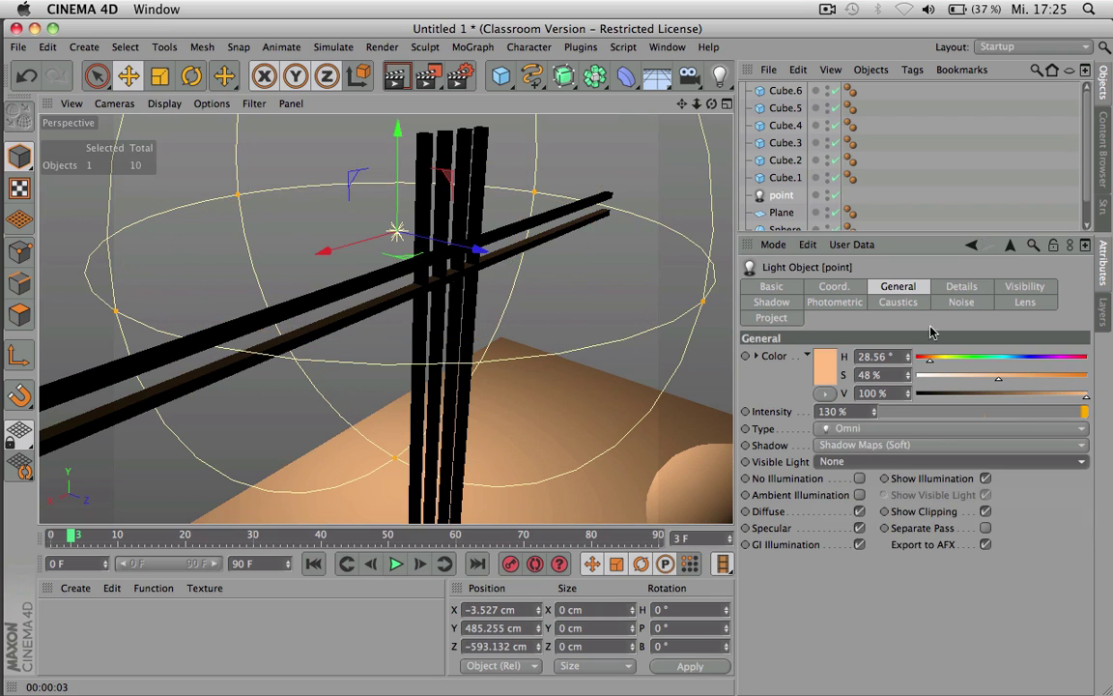
pyautogui.click(793, 303)
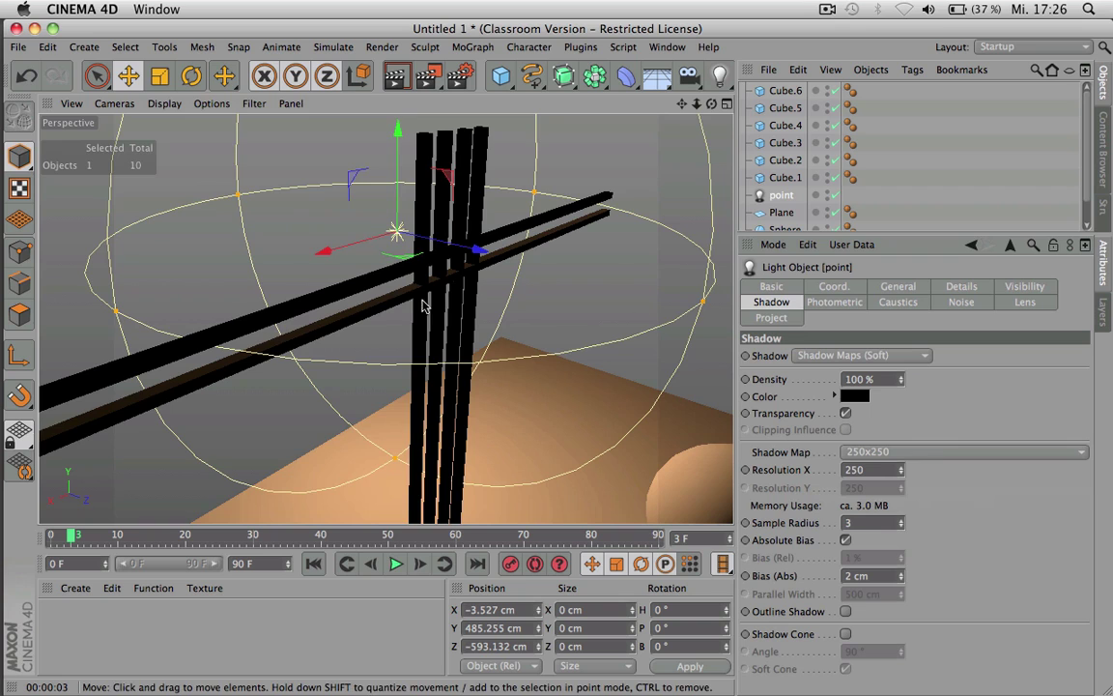
pyautogui.scroll(-3, 447, 293)
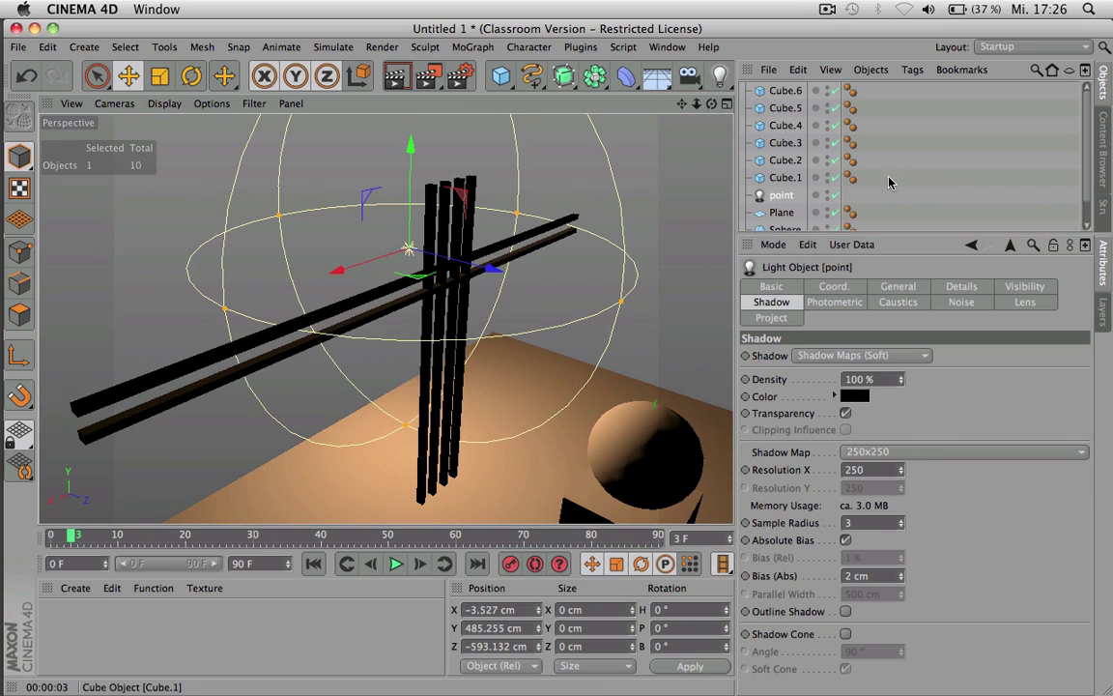
pyautogui.moveTo(820, 186); pyautogui.dragTo(836, 104)
# - Delete the six bar cubes and orbit to view the cube and sphere from the front
pyautogui.press('Delete')
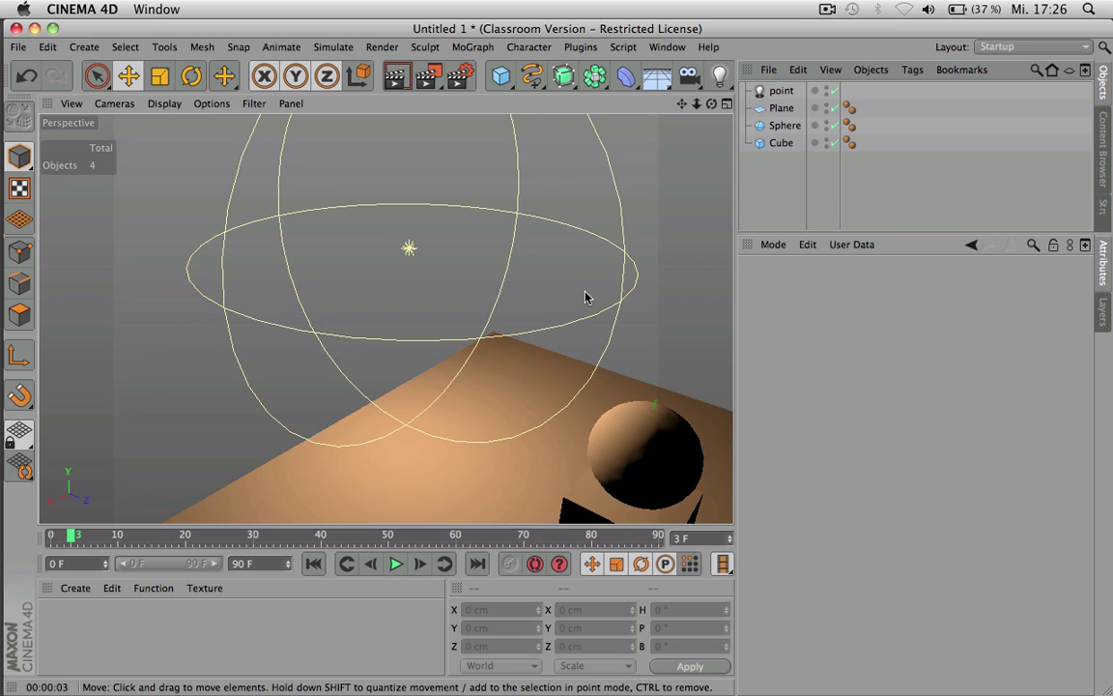
pyautogui.scroll(-4, 585, 298)
pyautogui.keyDown('alt'); pyautogui.moveTo(380, 348); pyautogui.dragTo(417, 344); pyautogui.keyUp('alt')
# - Select the point light, keep Soft Shadow Maps as its shadow type, and render
pyautogui.click(779, 91)
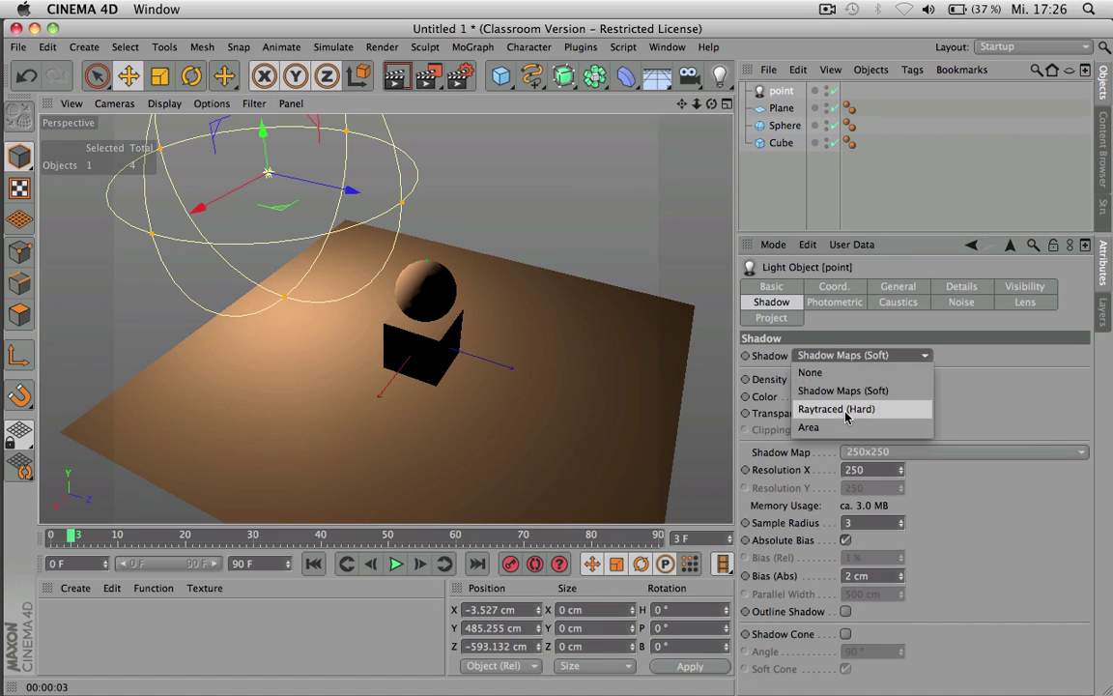
pyautogui.click(976, 387)
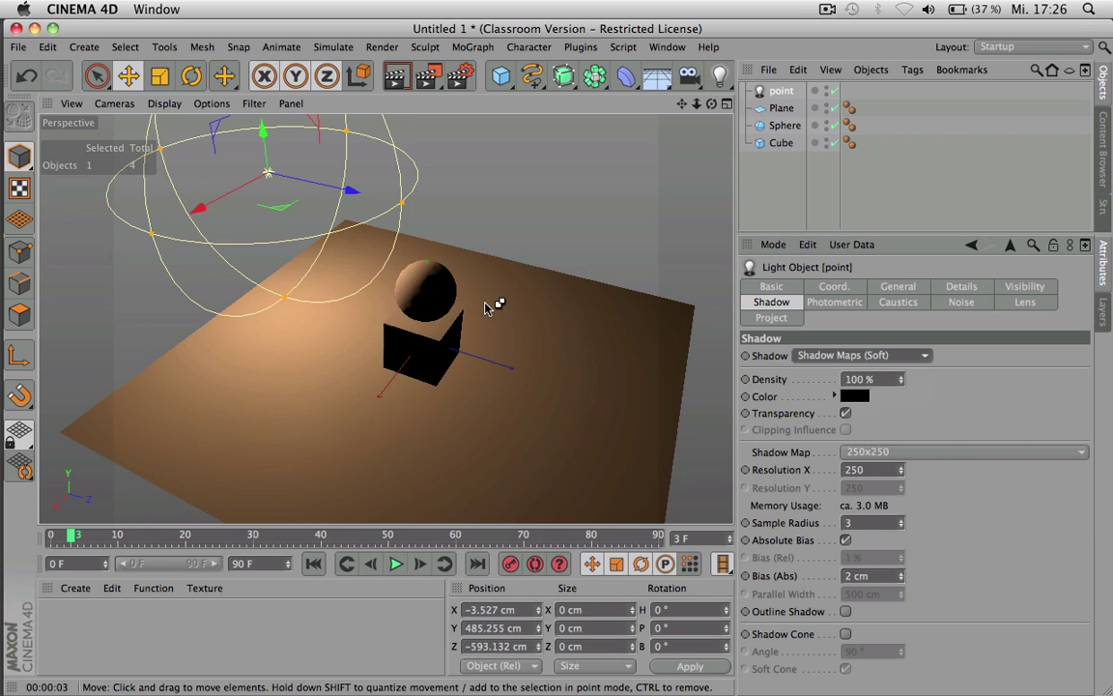
pyautogui.press('super+r')
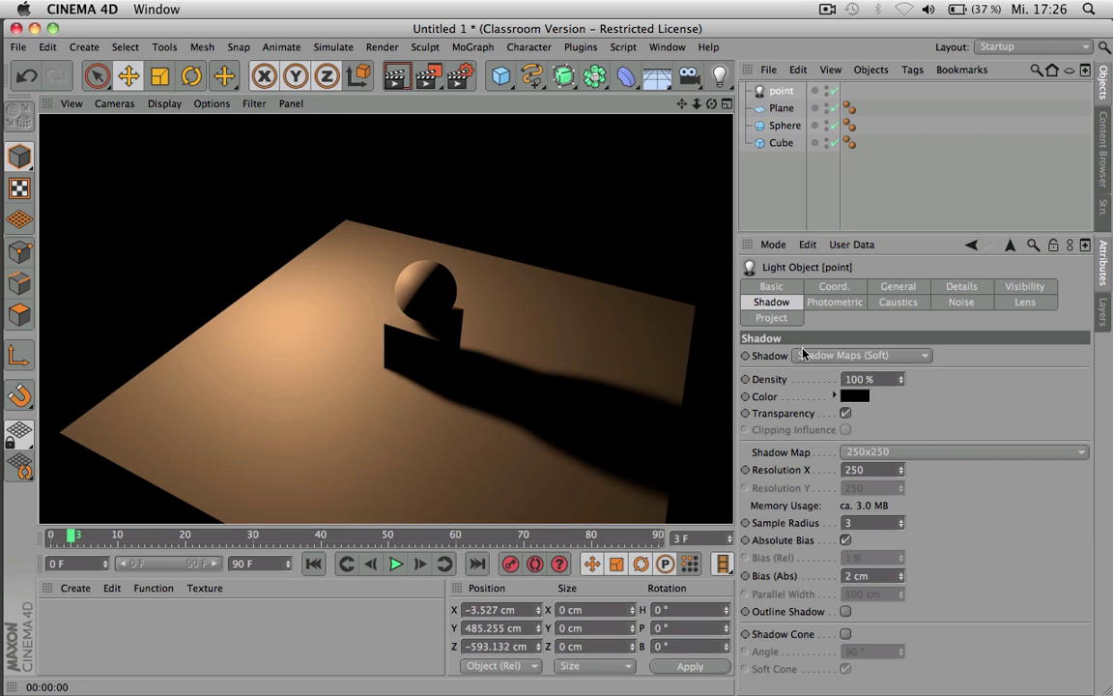
pyautogui.click(849, 355)
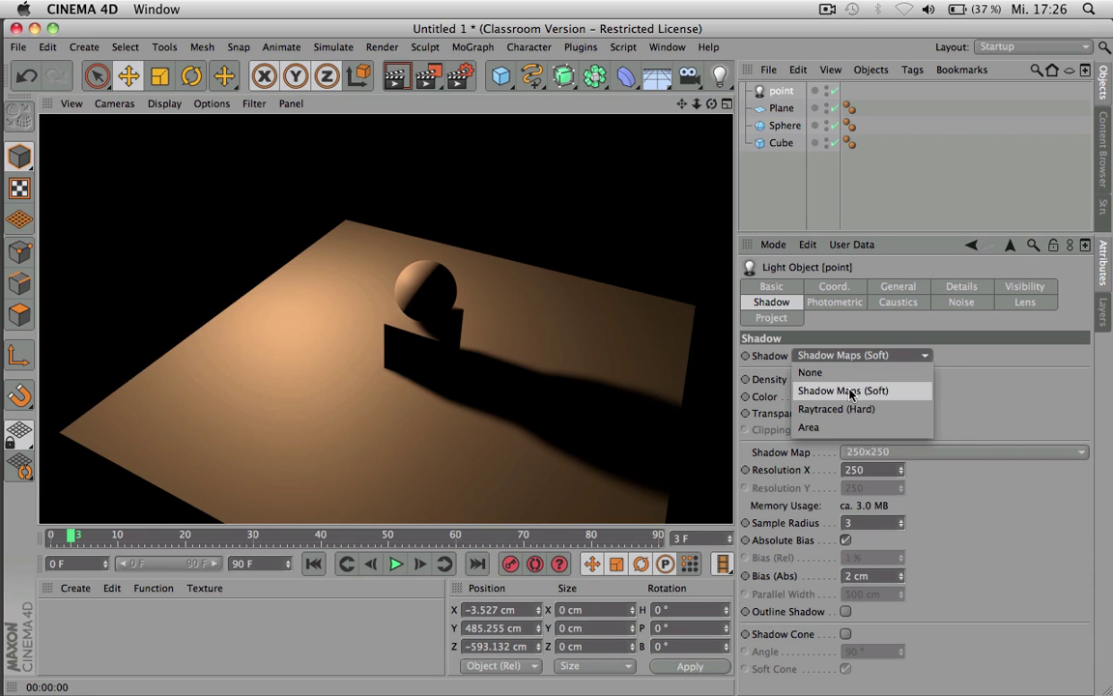
pyautogui.click(855, 390)
# - Lower the shadow density to 10% and render the lighter shadow
pyautogui.doubleClick(854, 380)
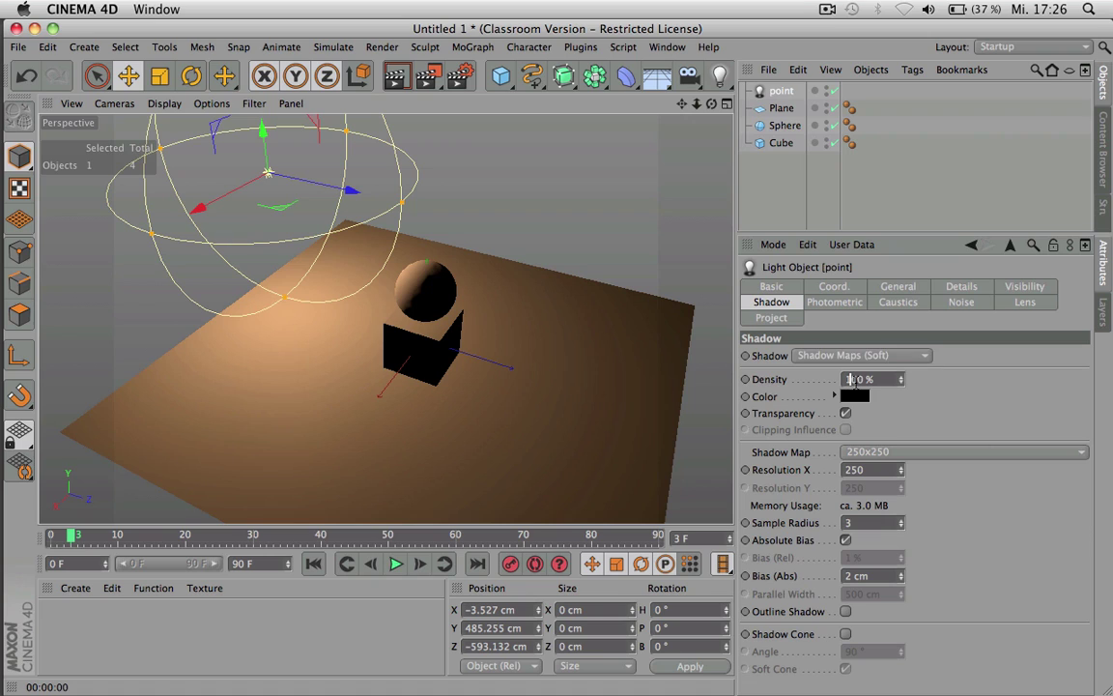
pyautogui.press('Right')
pyautogui.press('BackSpace')
pyautogui.press('Return')
pyautogui.press('super+r')
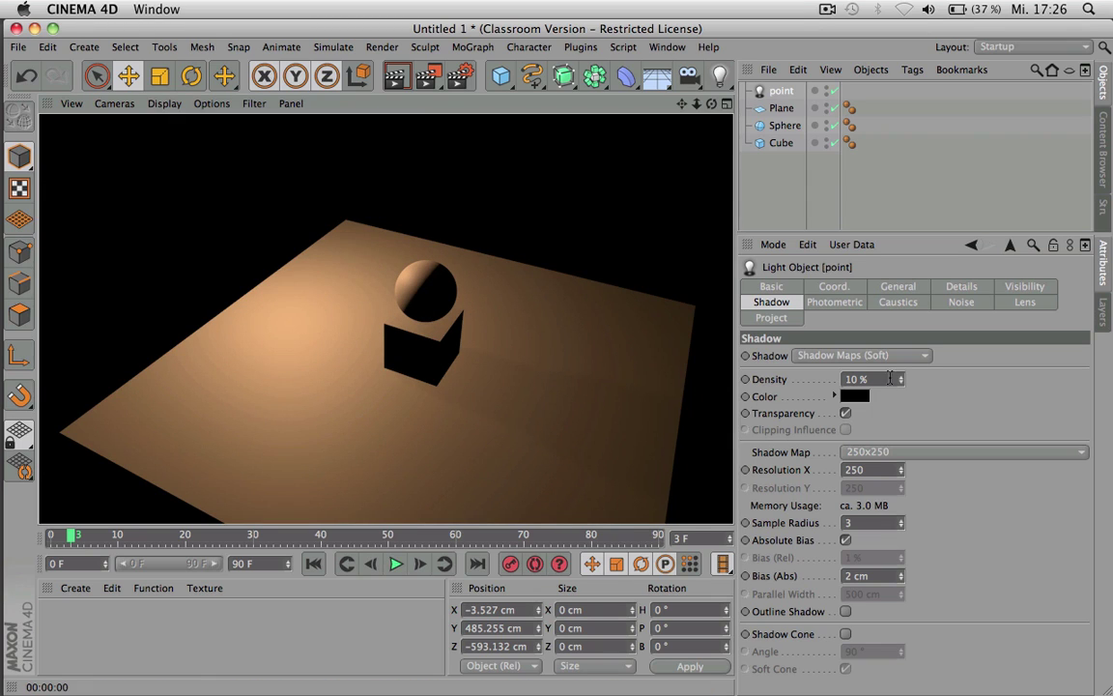
# - Raise the shadow density to 100%, then 200%, rendering each result
pyautogui.doubleClick(849, 380)
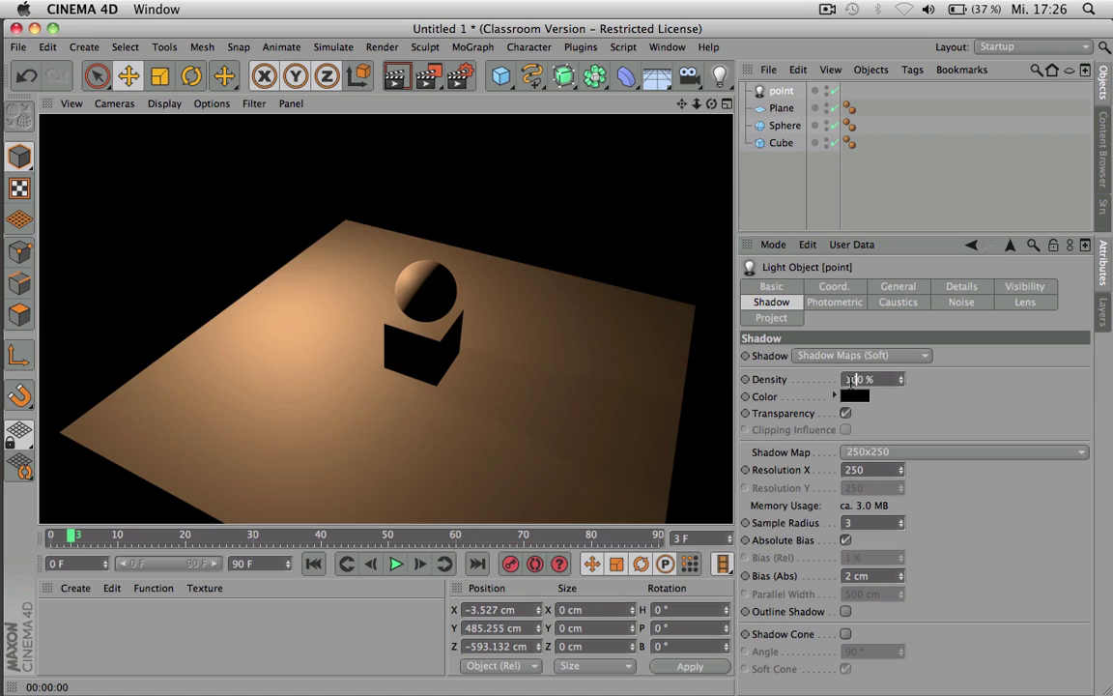
pyautogui.write('100')
pyautogui.press('Return')
pyautogui.press('super+r')
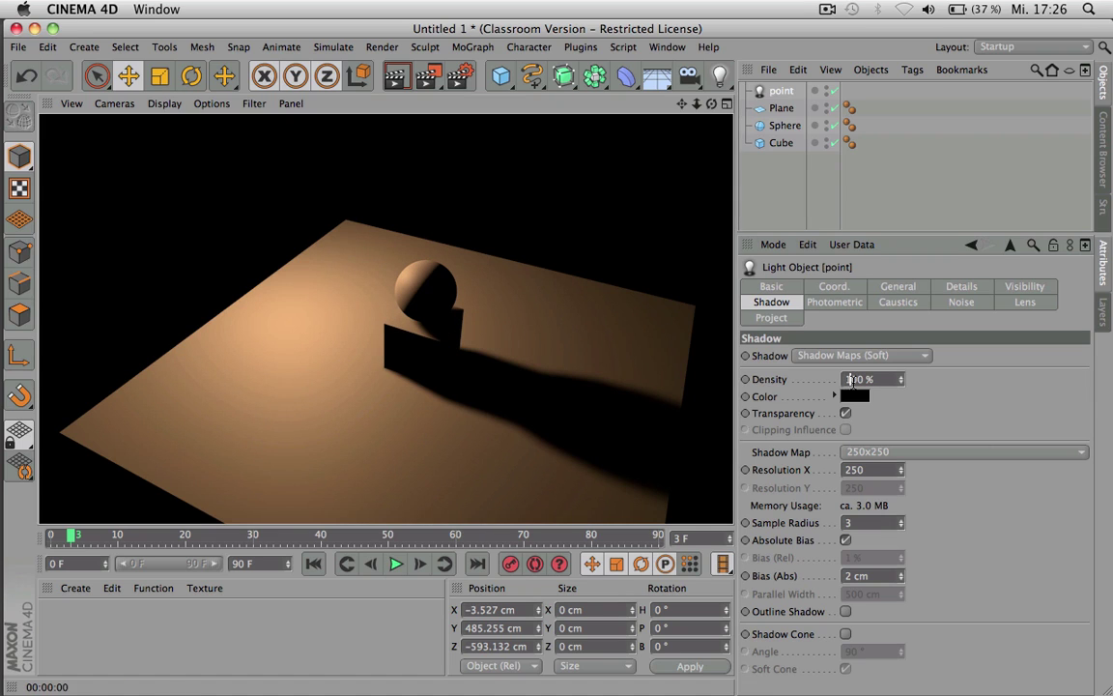
pyautogui.doubleClick(850, 380)
pyautogui.write('200')
pyautogui.press('Return')
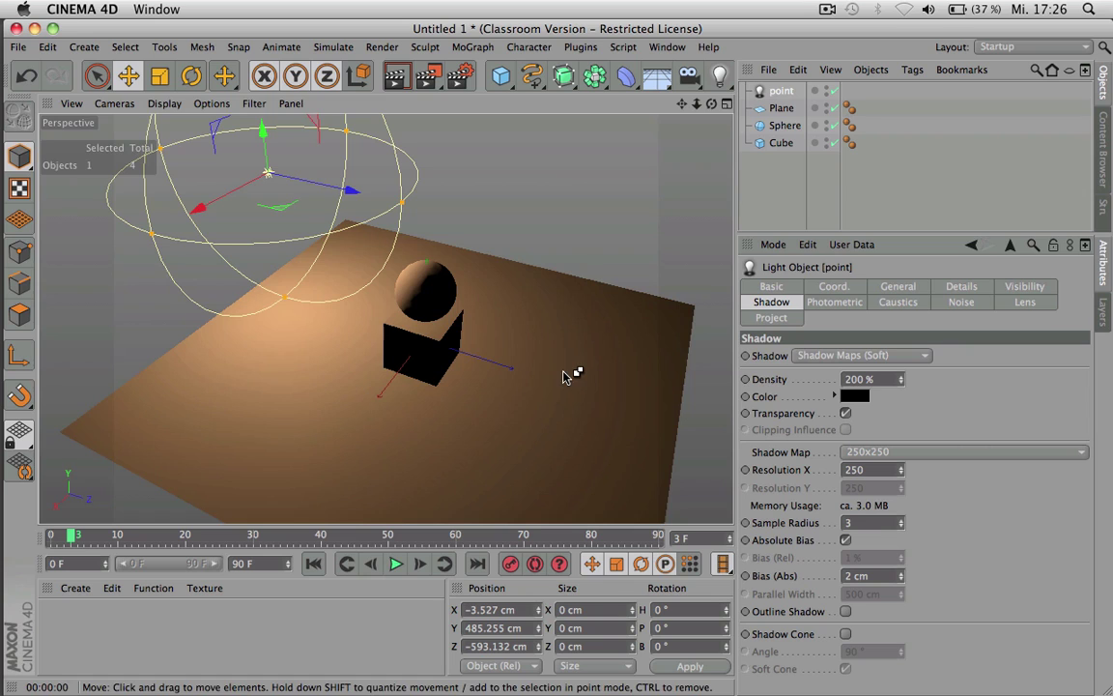
pyautogui.press('super+r')
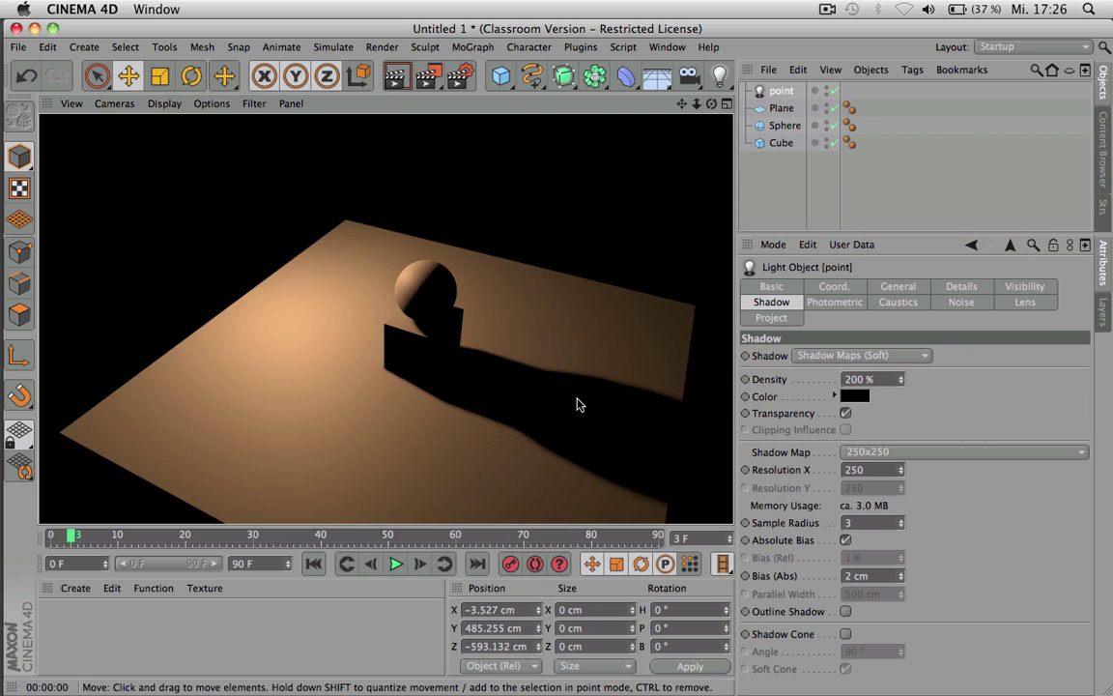
# - Add a new light, move it back along Z and up along Y, and render
pyautogui.click(719, 77)
pyautogui.moveTo(517, 367); pyautogui.dragTo(676, 388)
pyautogui.moveTo(567, 304); pyautogui.dragTo(578, 175)
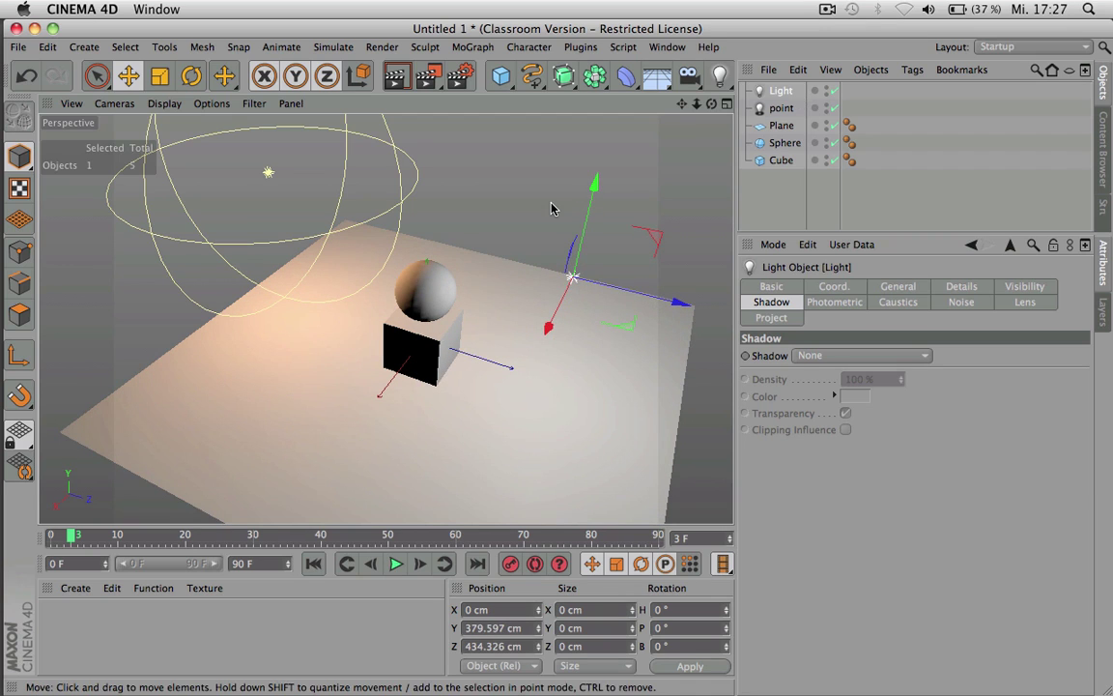
pyautogui.press('super+r')
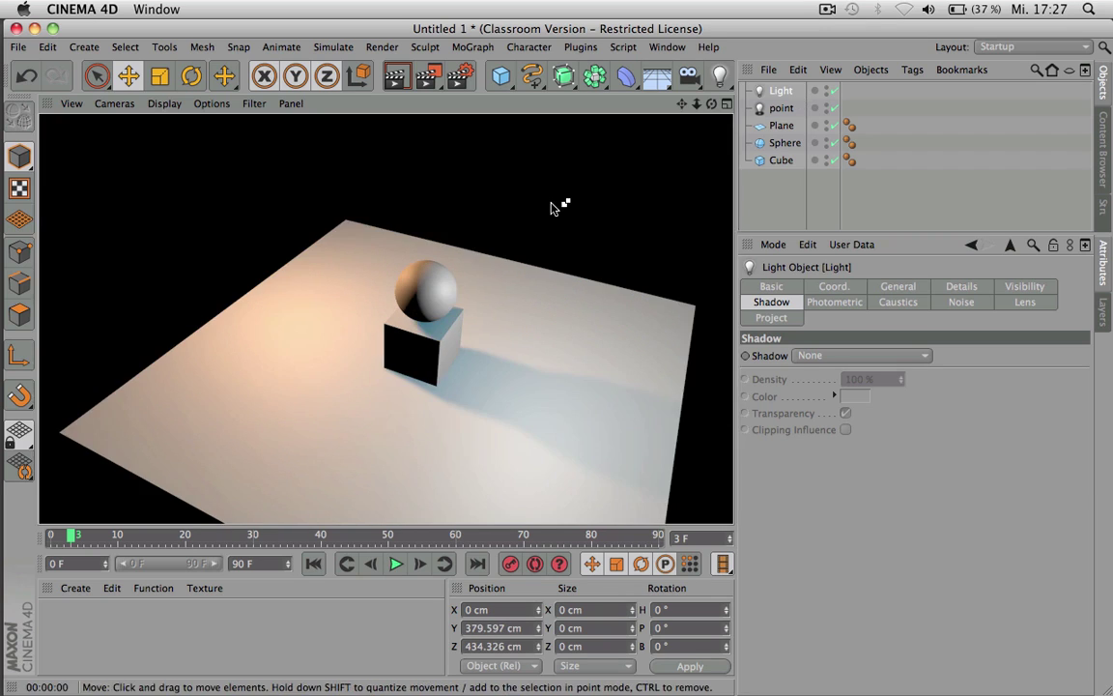
pyautogui.click(778, 91)
# - Lower the new light's intensity to 49% in its General settings and render
pyautogui.click(898, 286)
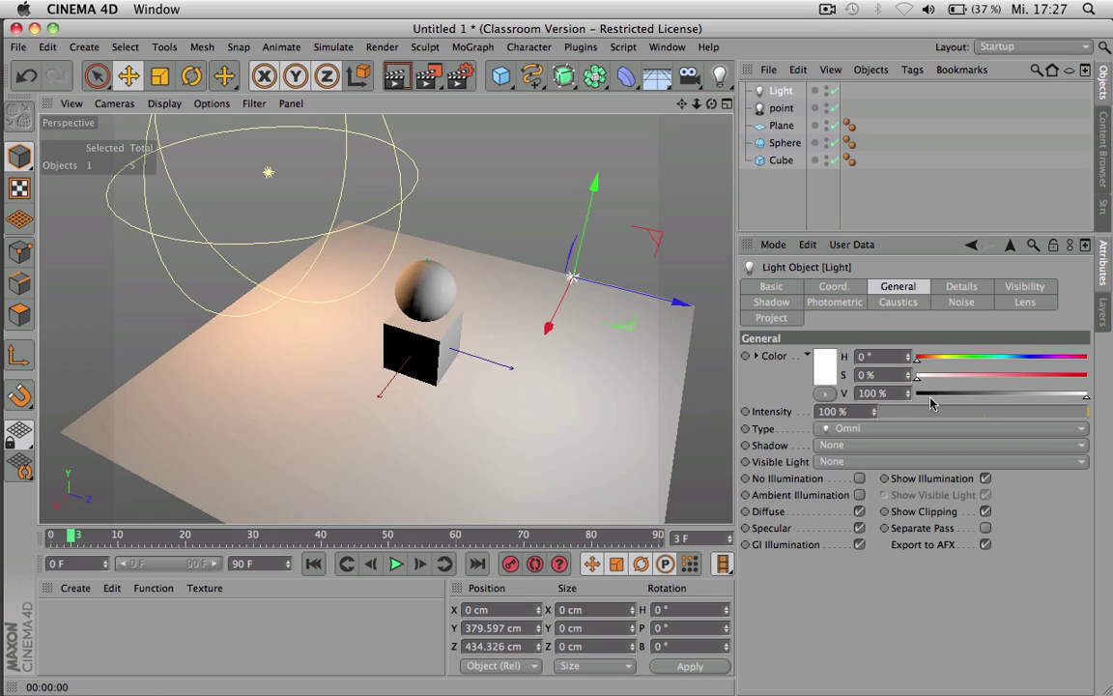
pyautogui.click(982, 412)
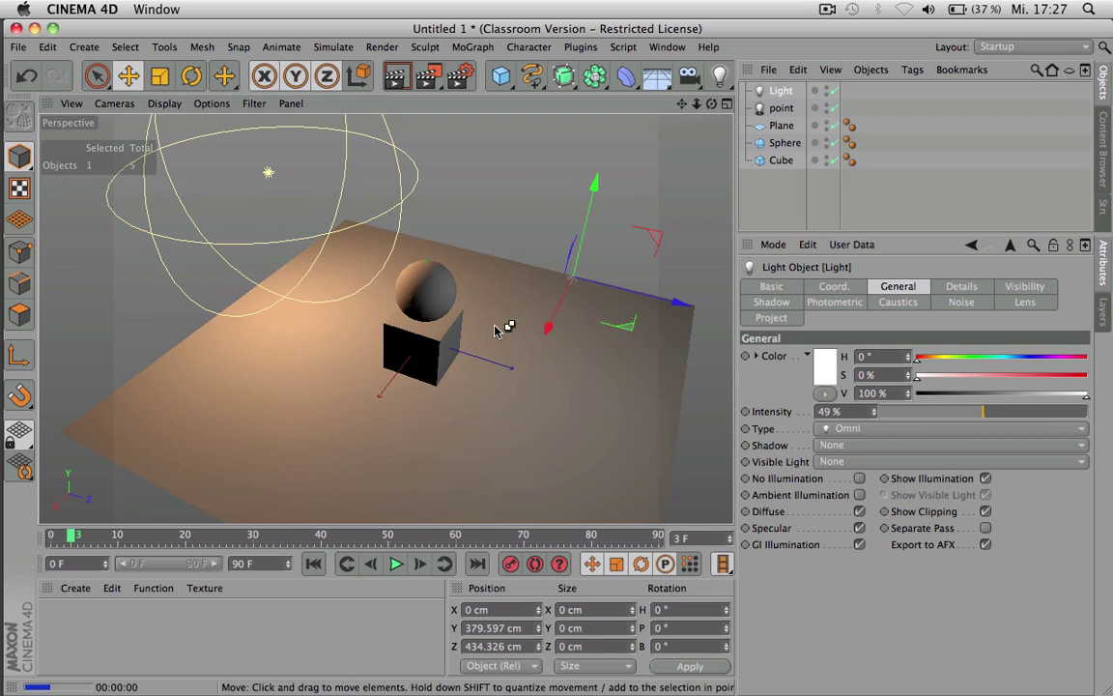
pyautogui.press('super+r')
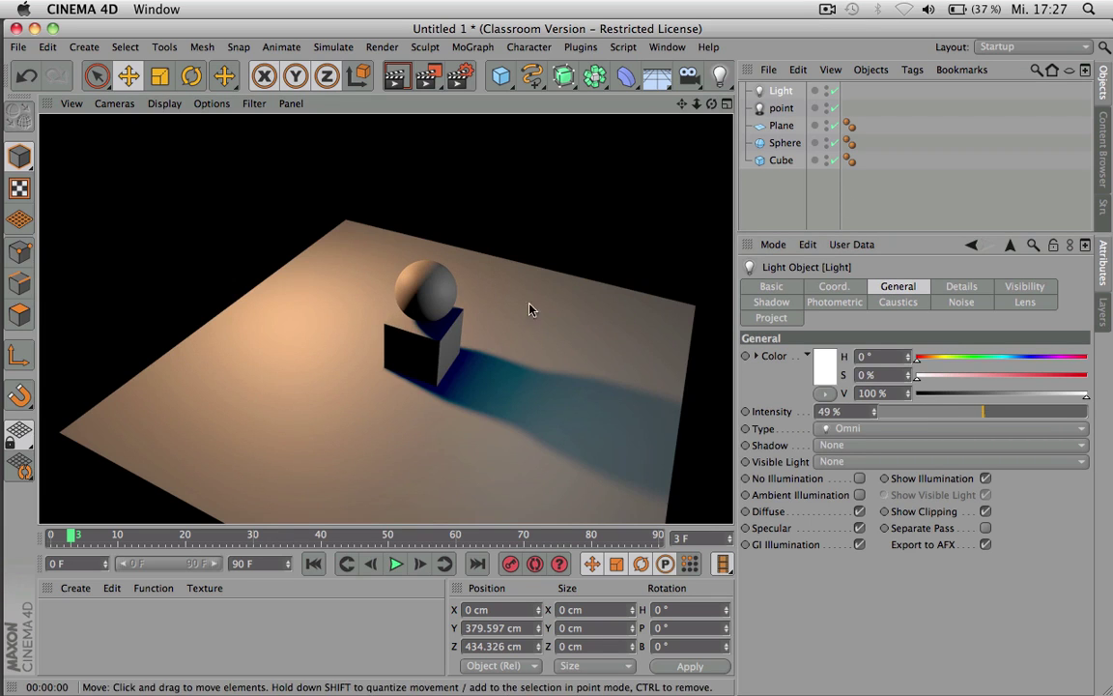
pyautogui.click(774, 110)
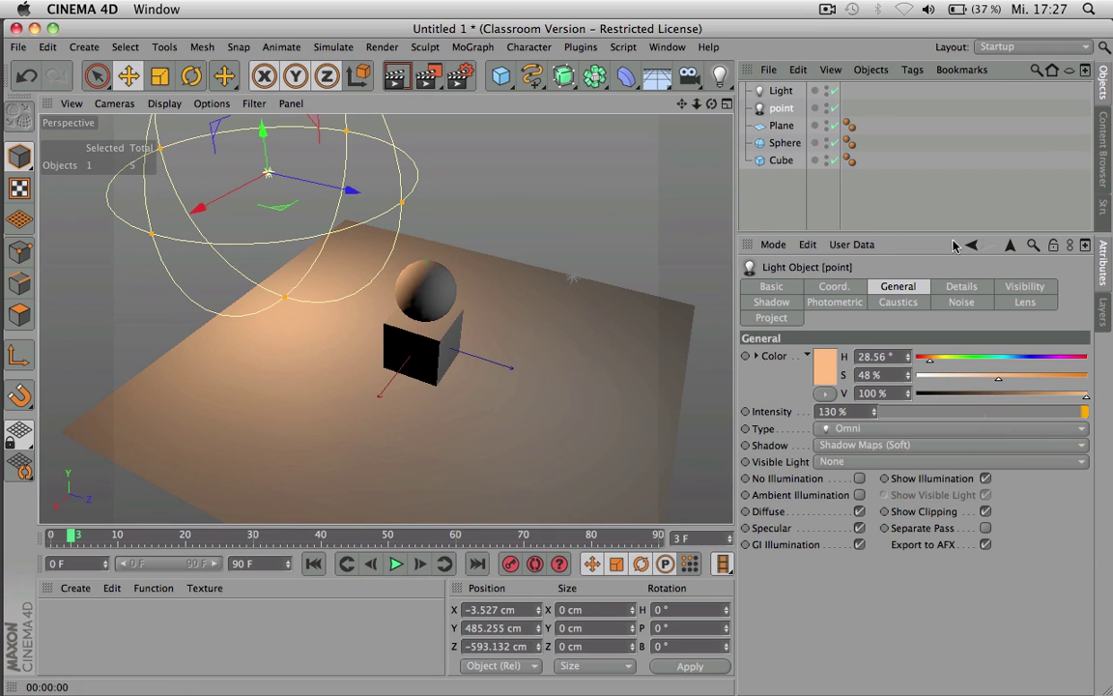
# - In the point light's Shadow settings, try density 50%, then 100%, rendering each
pyautogui.click(764, 304)
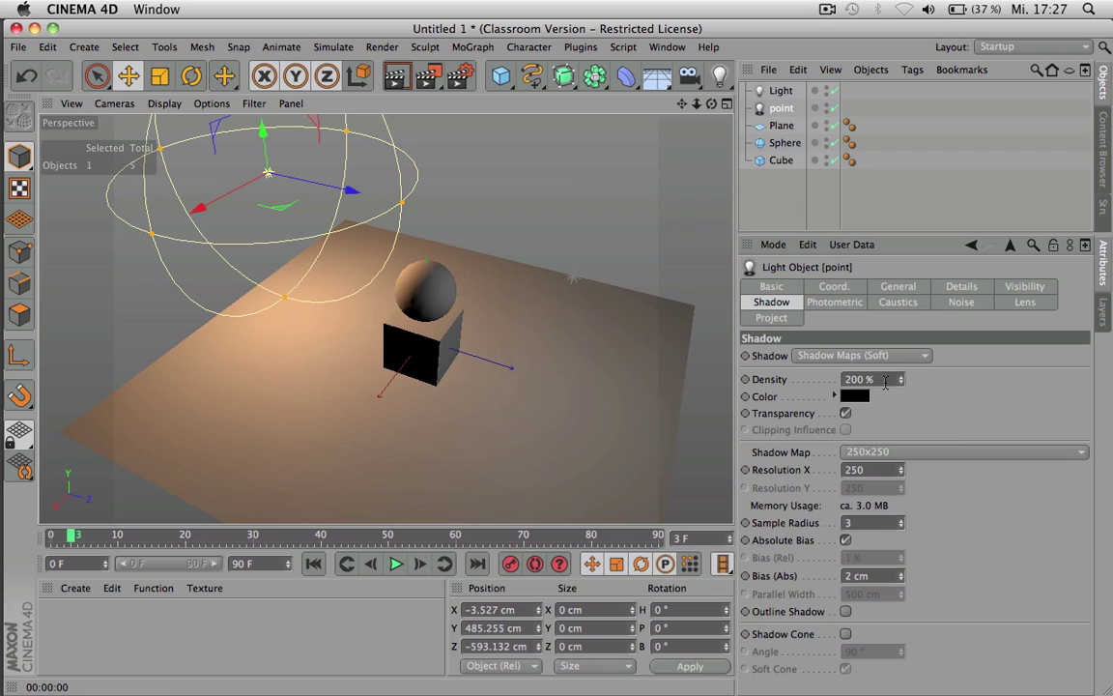
pyautogui.click(885, 380)
pyautogui.write('50')
pyautogui.press('Return')
pyautogui.hotkey('ctrl', 'r')
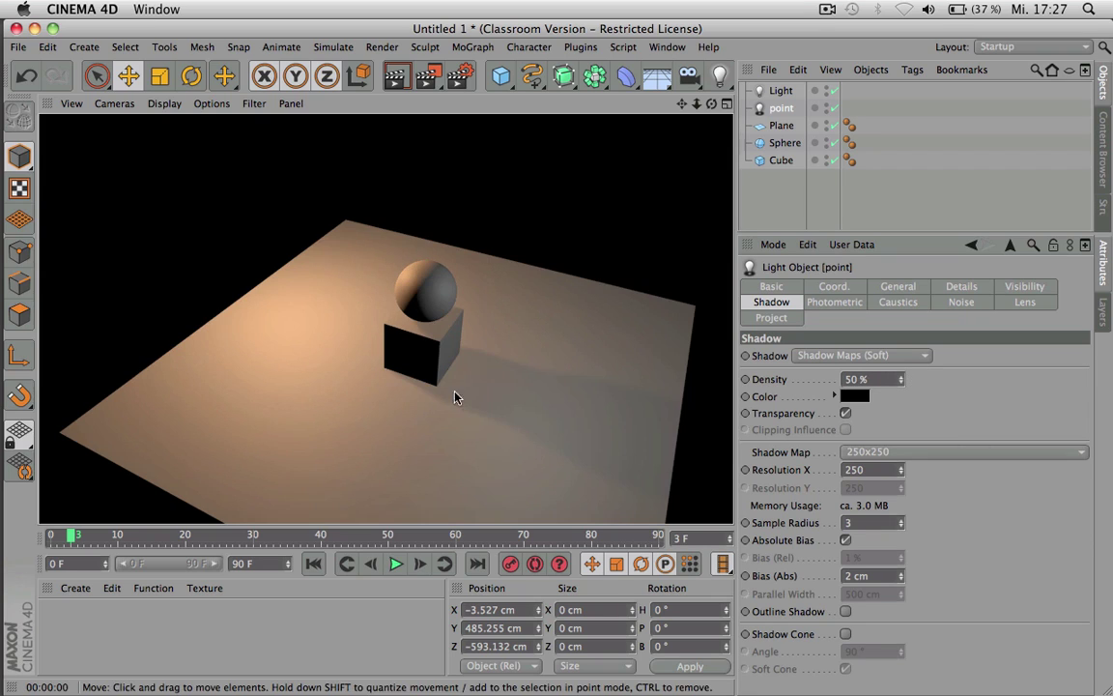
pyautogui.click(874, 380)
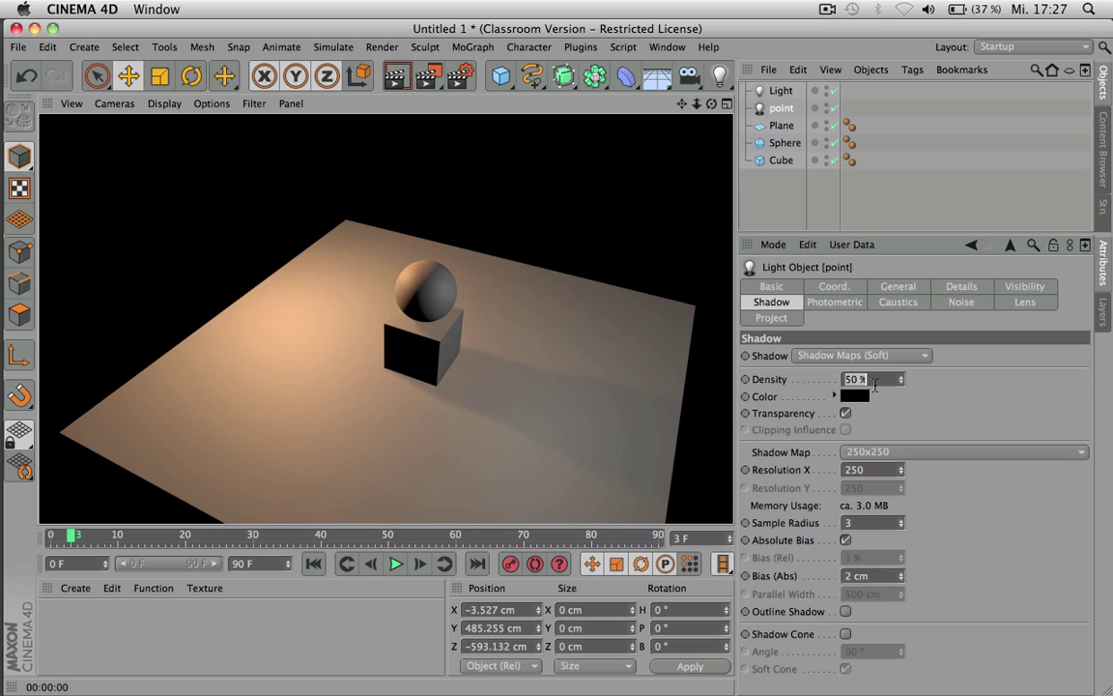
pyautogui.write('100')
pyautogui.press('Return')
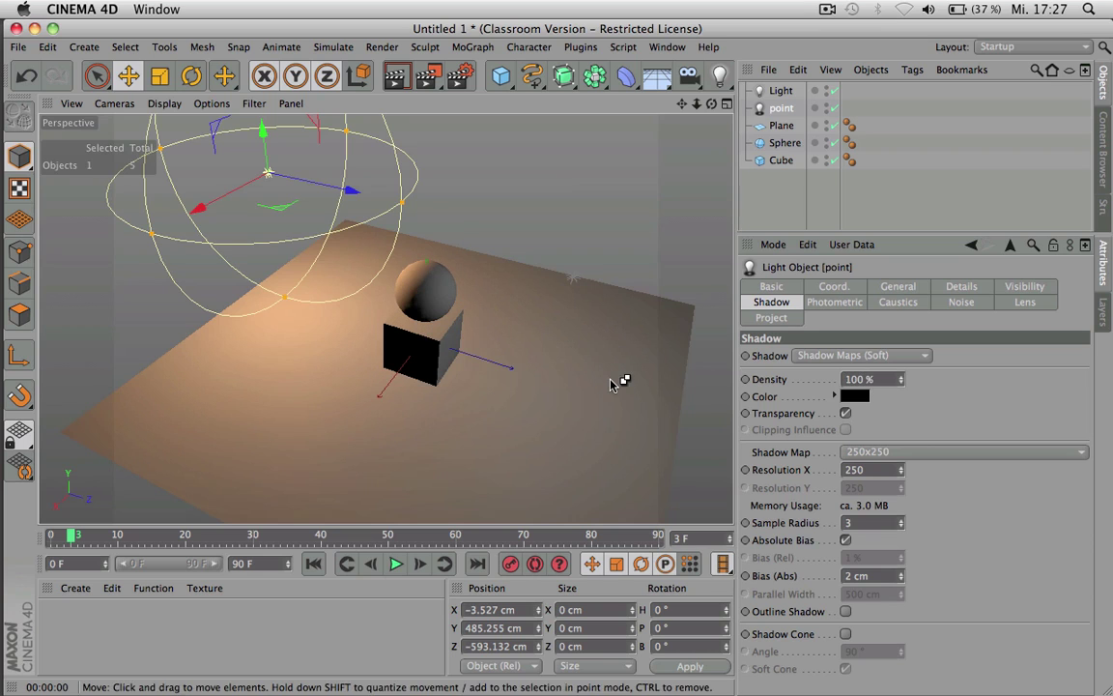
pyautogui.press('super+r')
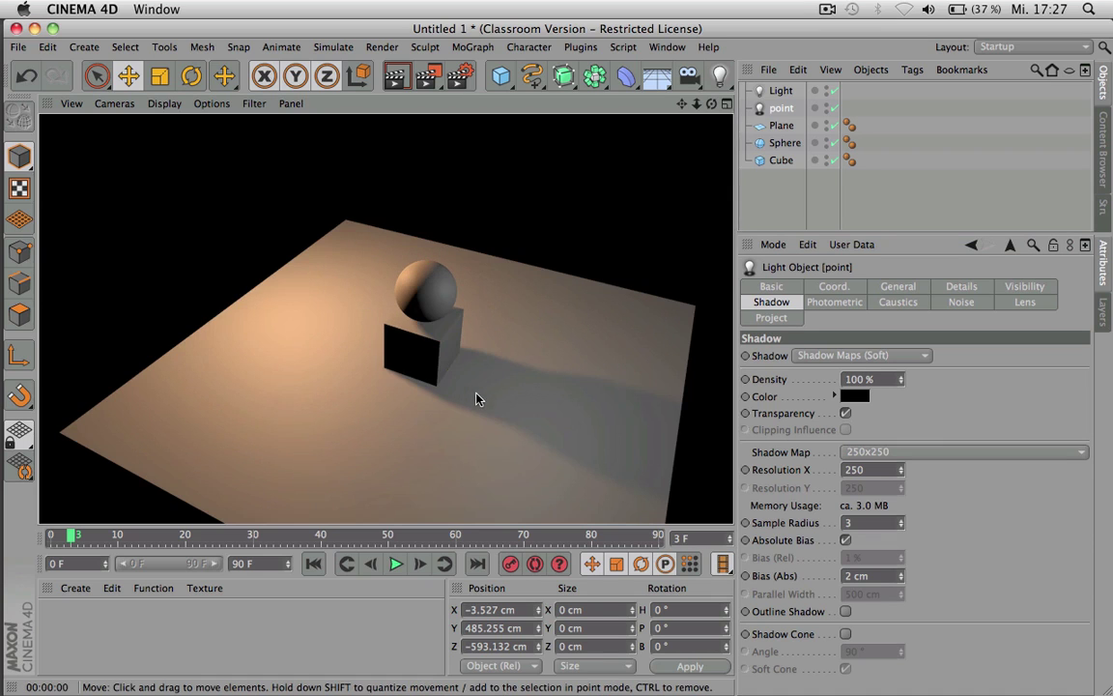
# - Set the density to 200% and render, then return it to 100% and render
pyautogui.click(859, 379)
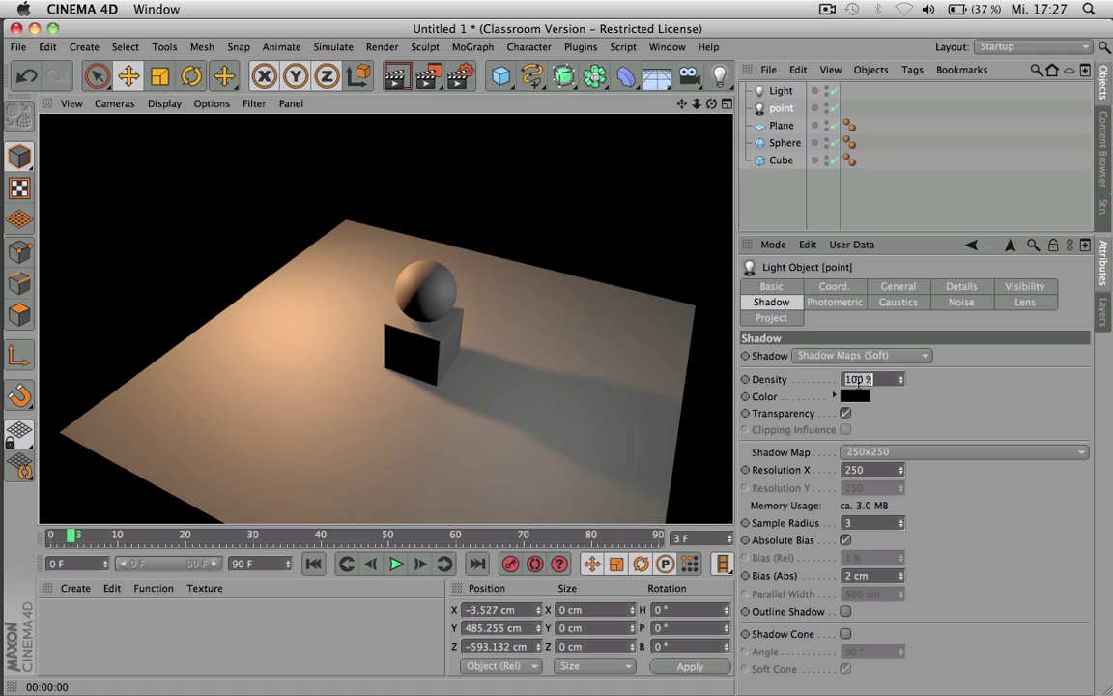
pyautogui.write('200')
pyautogui.press('Return')
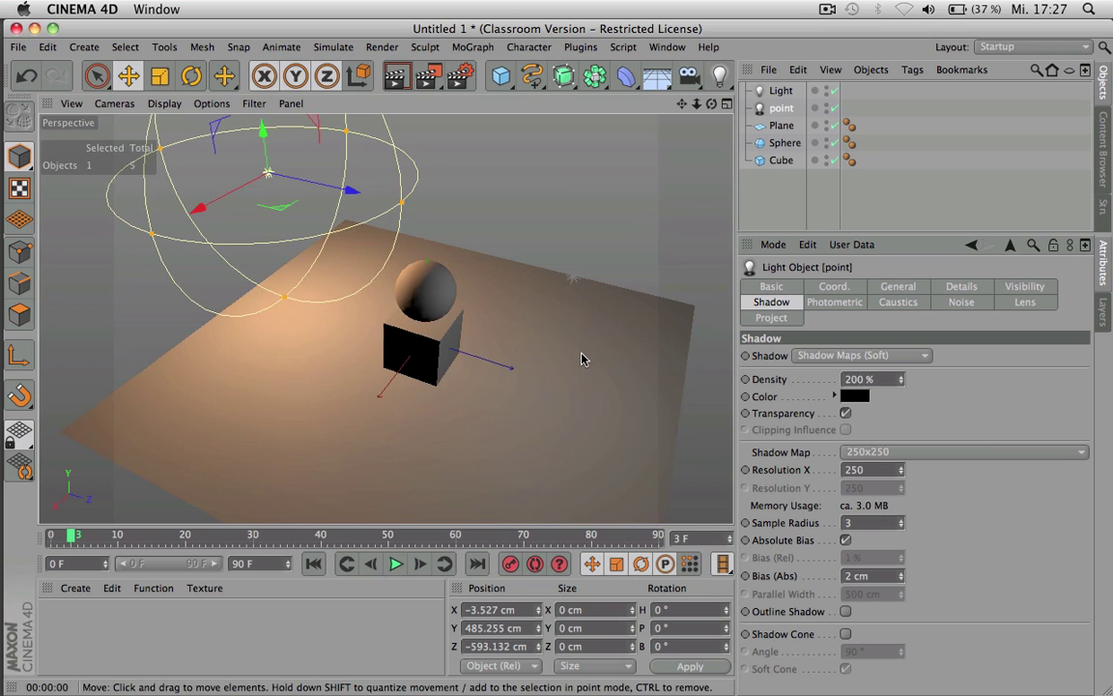
pyautogui.press('super+r')
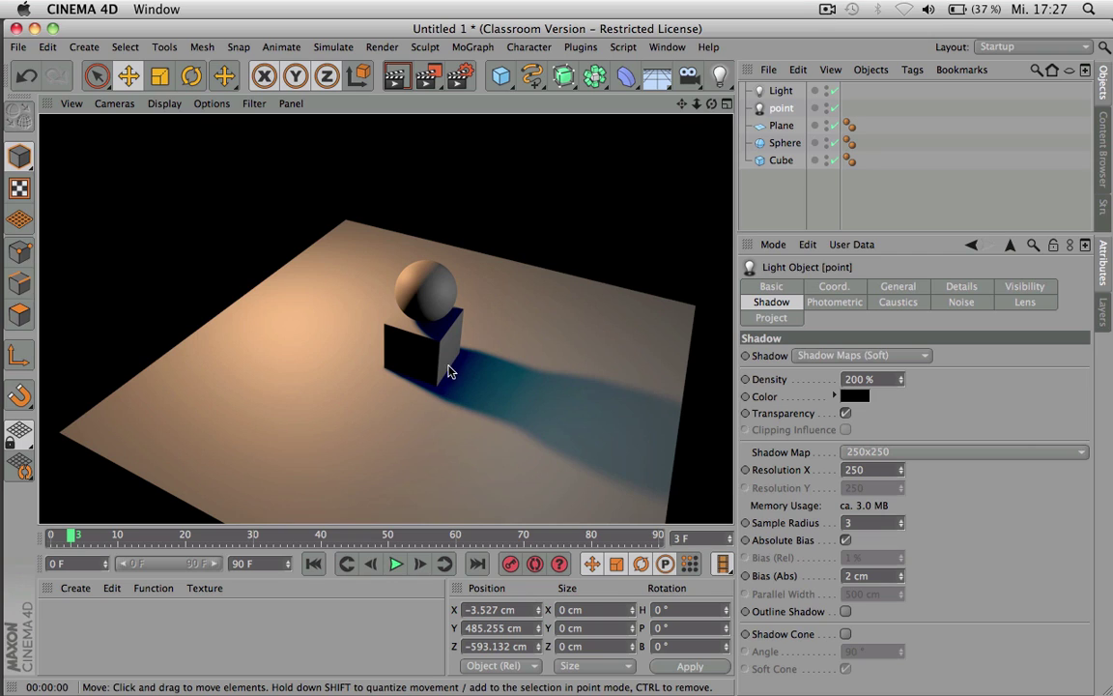
pyautogui.click(868, 378)
pyautogui.write('100')
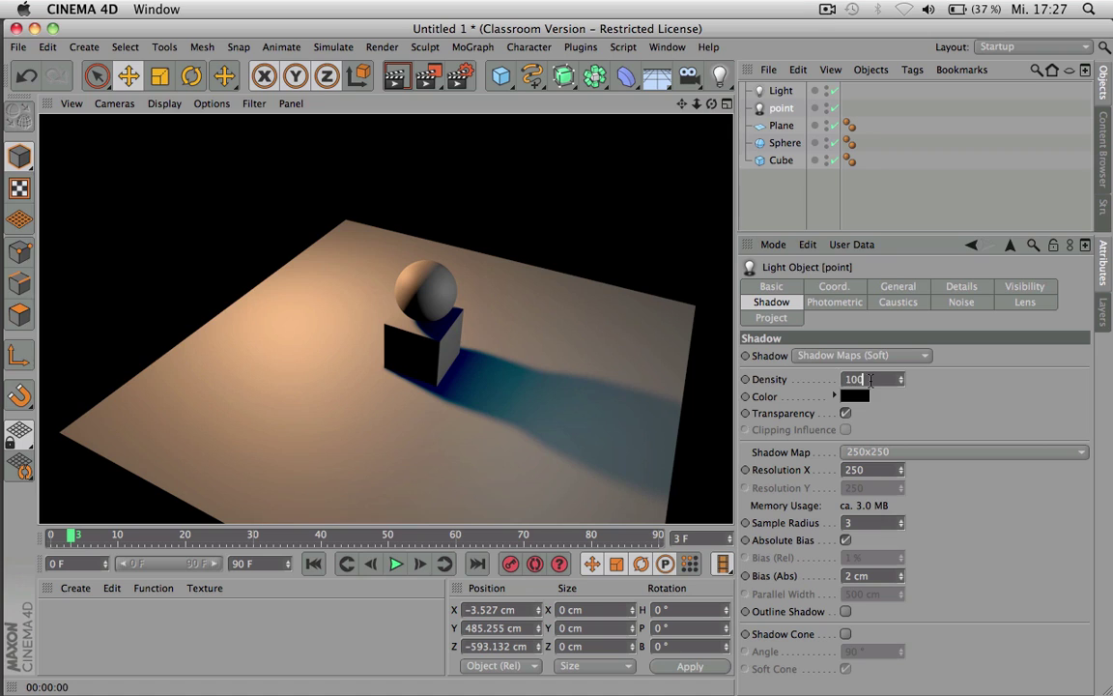
pyautogui.press('Return')
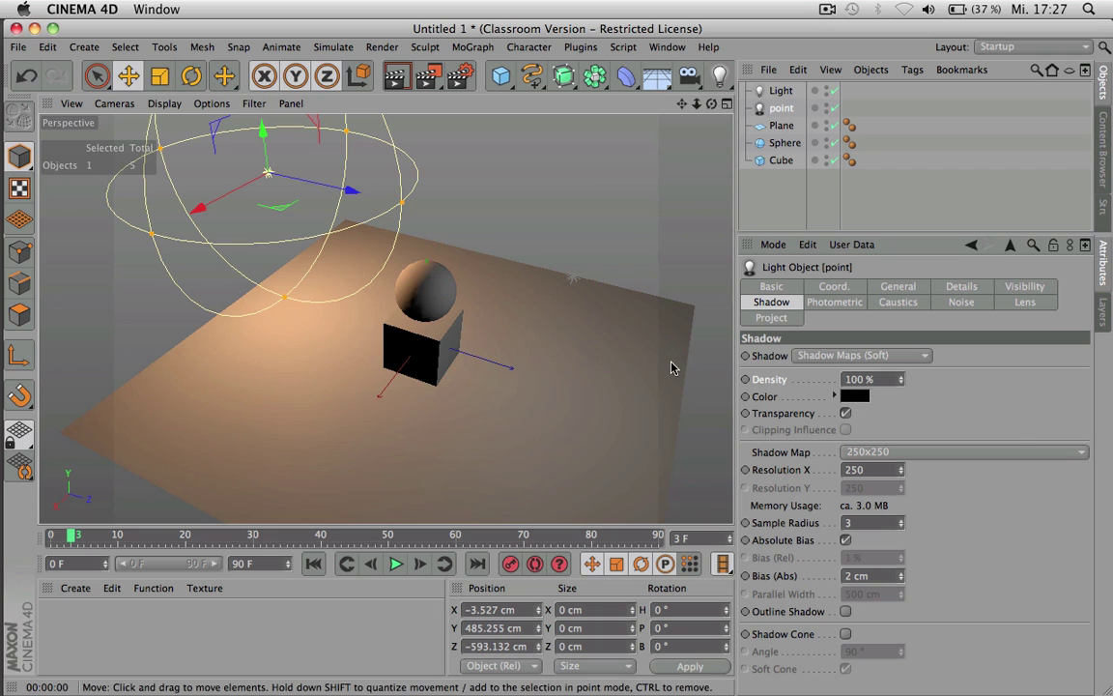
pyautogui.hotkey('ctrl', 'r')
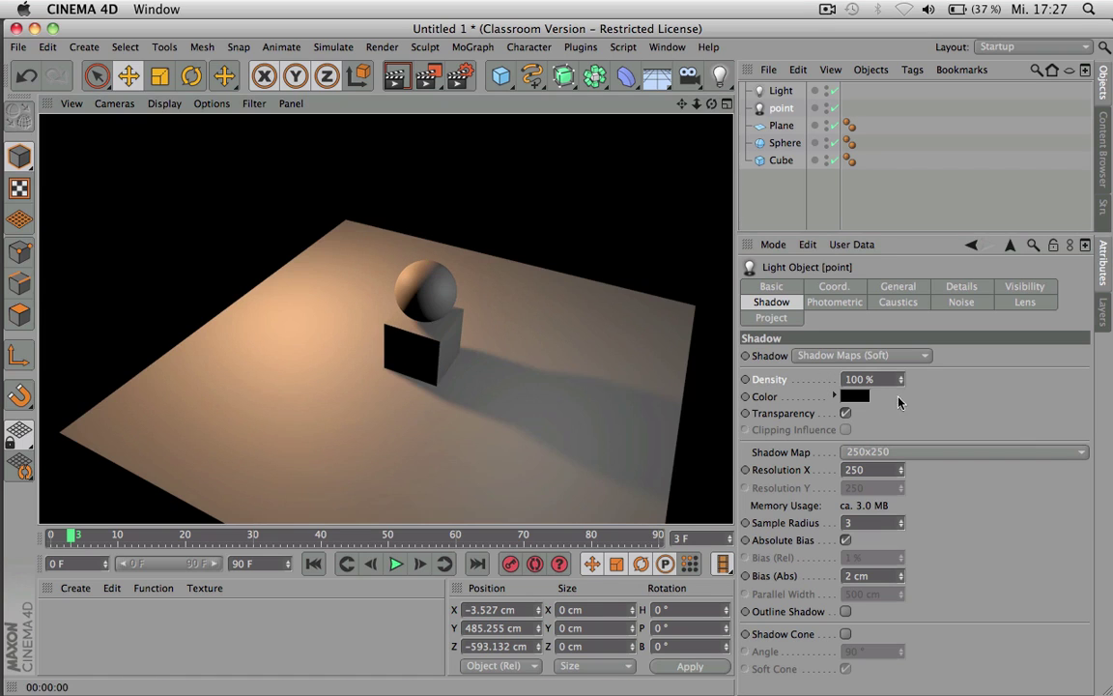
# - Try 200% density once more, then settle on 100% and re-render the shadow
pyautogui.doubleClick(872, 378)
pyautogui.write('200')
pyautogui.press('Return')
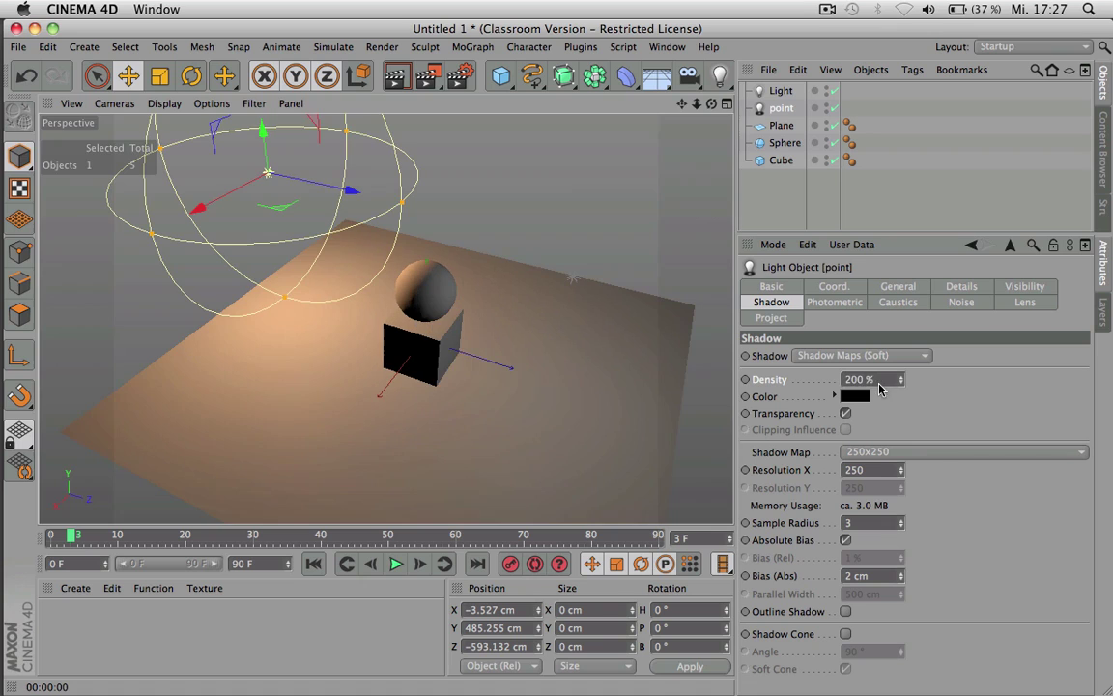
pyautogui.hotkey('ctrl', 'r')
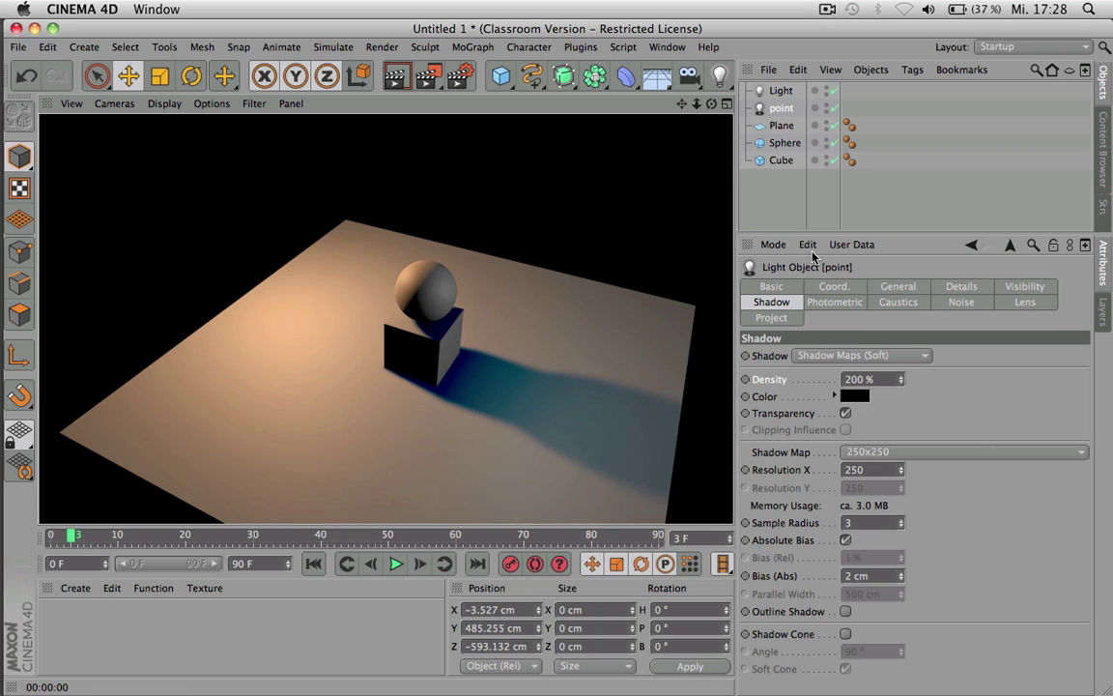
pyautogui.click(898, 287)
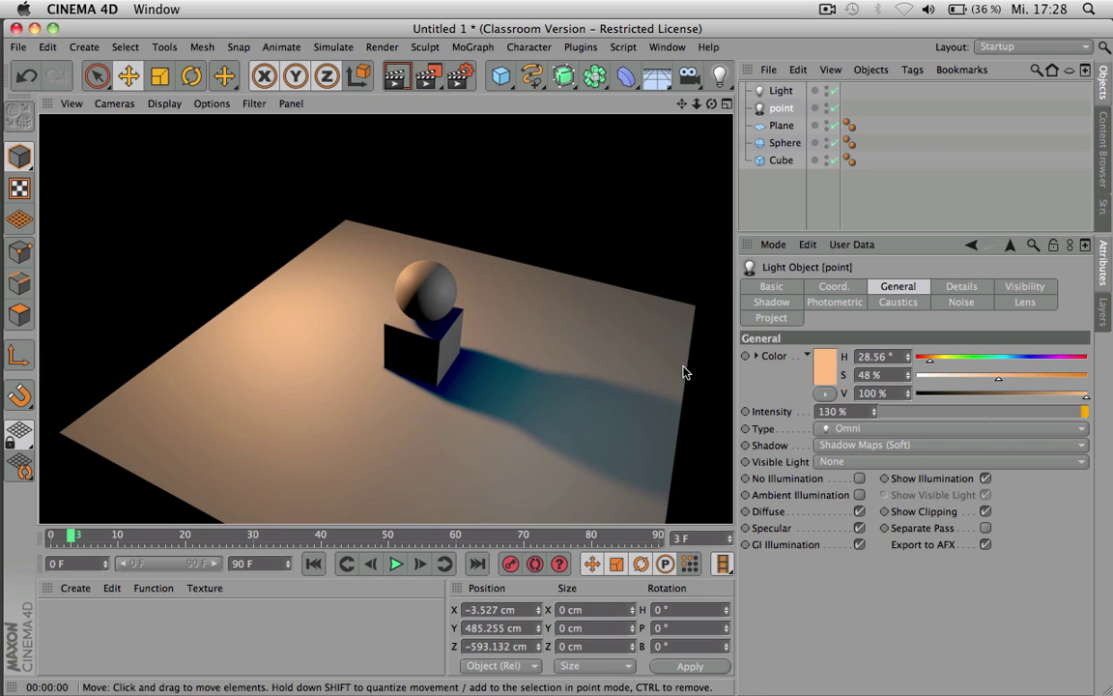
pyautogui.click(771, 301)
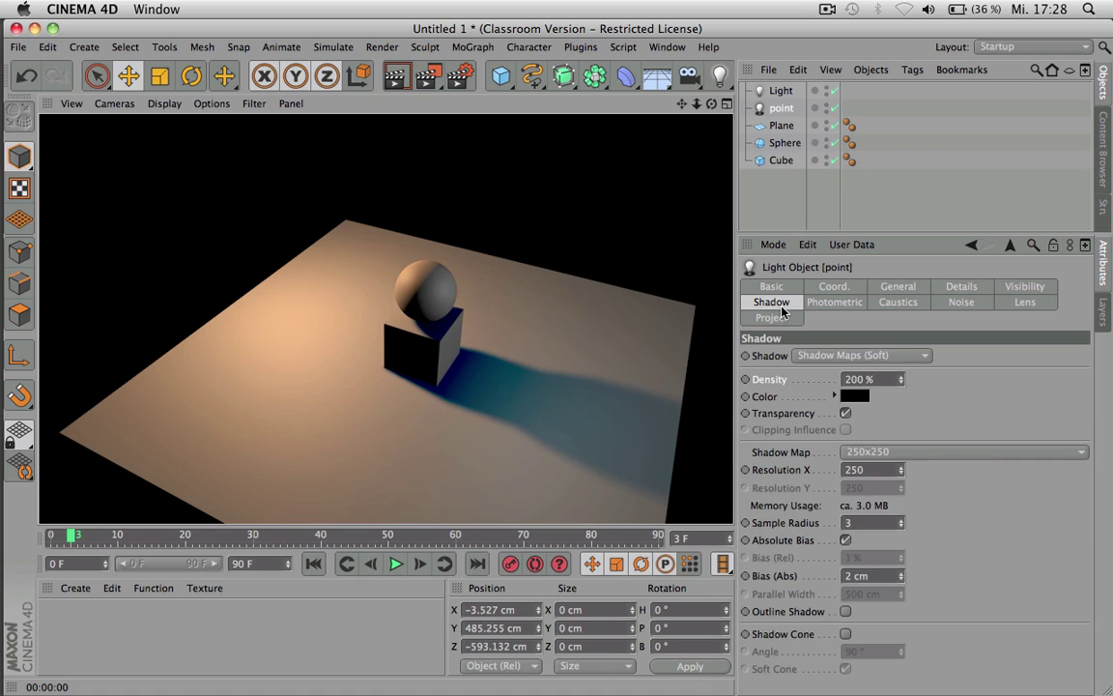
pyautogui.click(858, 380)
pyautogui.write('100')
pyautogui.press('Return')
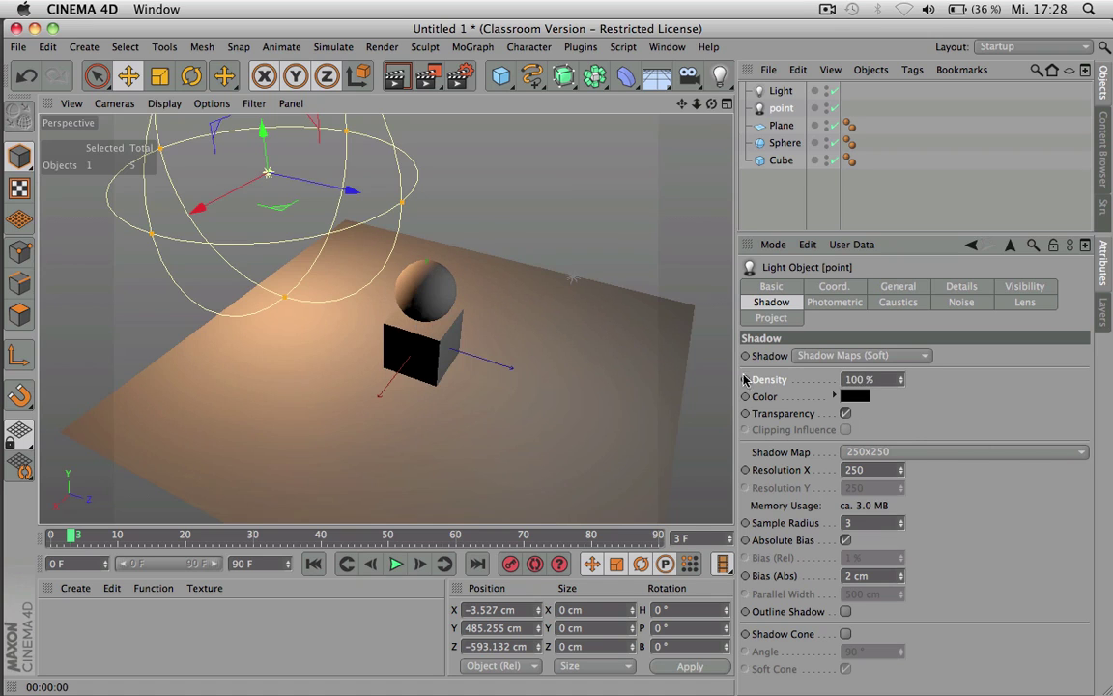
pyautogui.press('super+r')
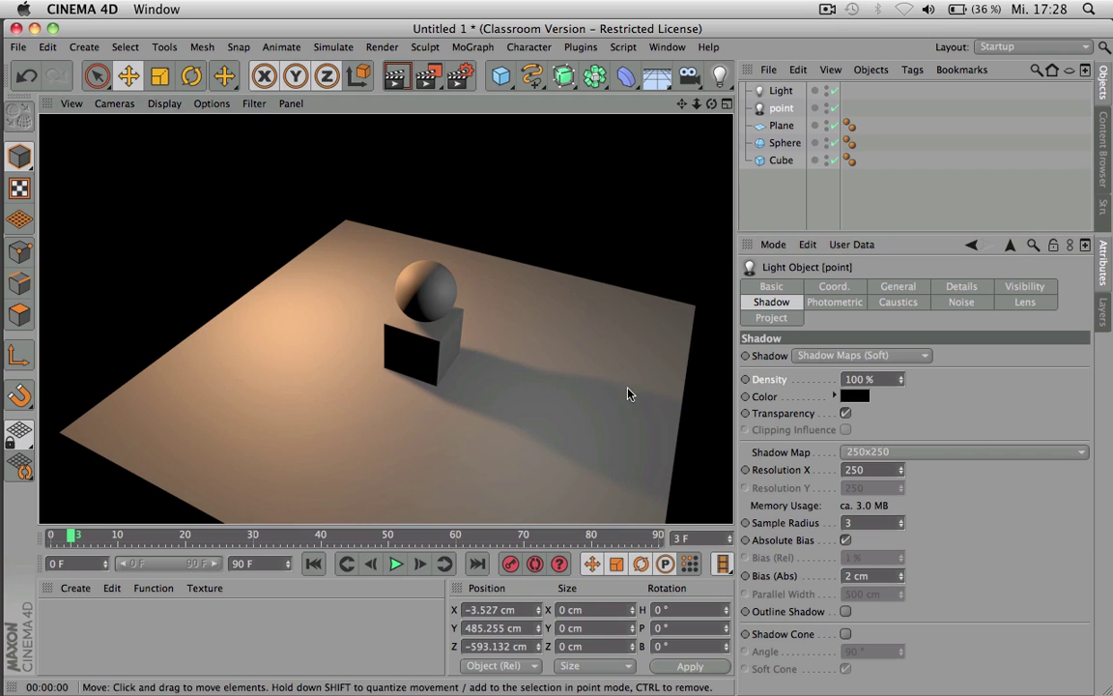
# - Turn Shadow Transparency off, render, and turn it back on
pyautogui.click(845, 413)
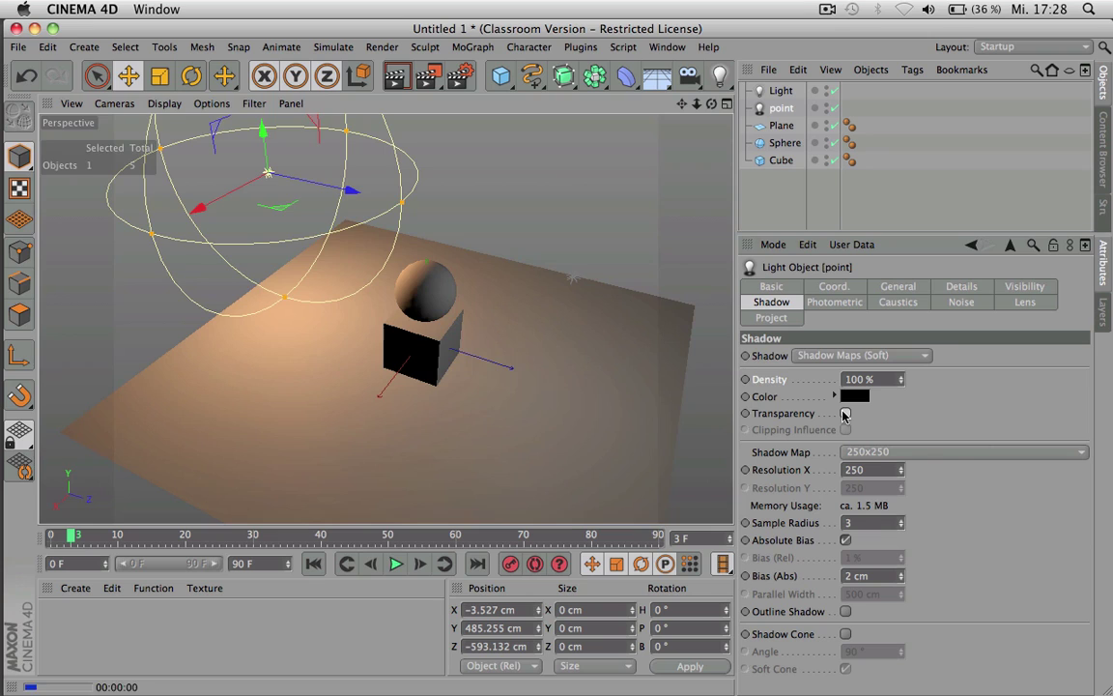
pyautogui.press('super+r')
pyautogui.click(845, 413)
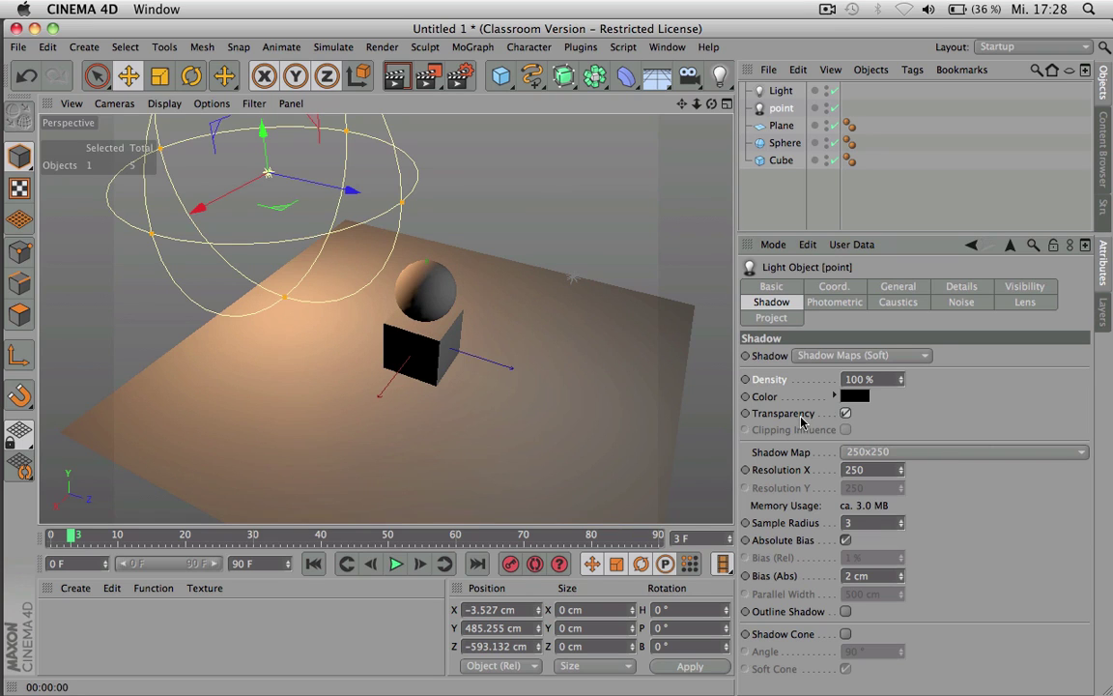
# - View and close the Help for Shadow Transparency, then delete the extra Light object
pyautogui.rightClick(799, 421)
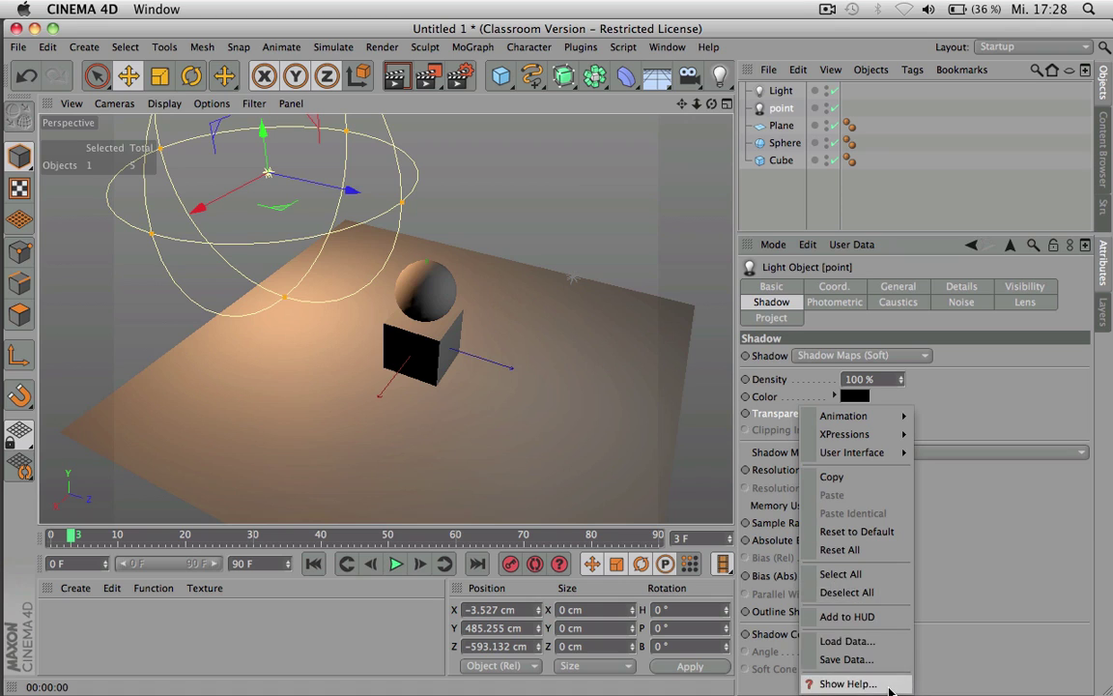
pyautogui.click(889, 688)
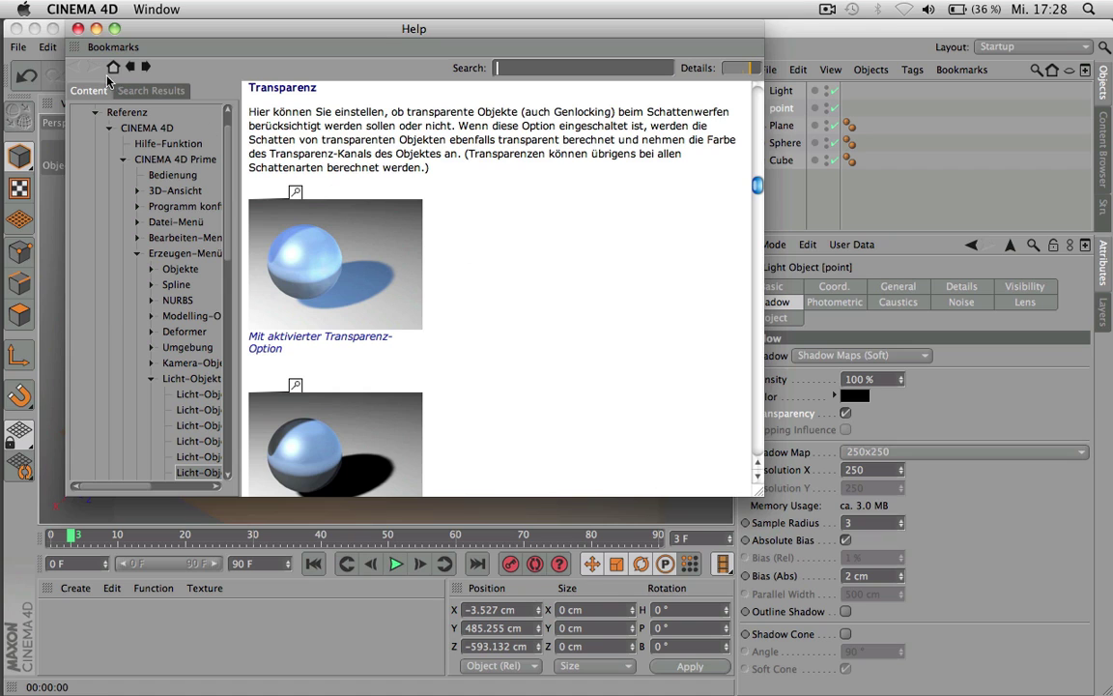
pyautogui.click(78, 29)
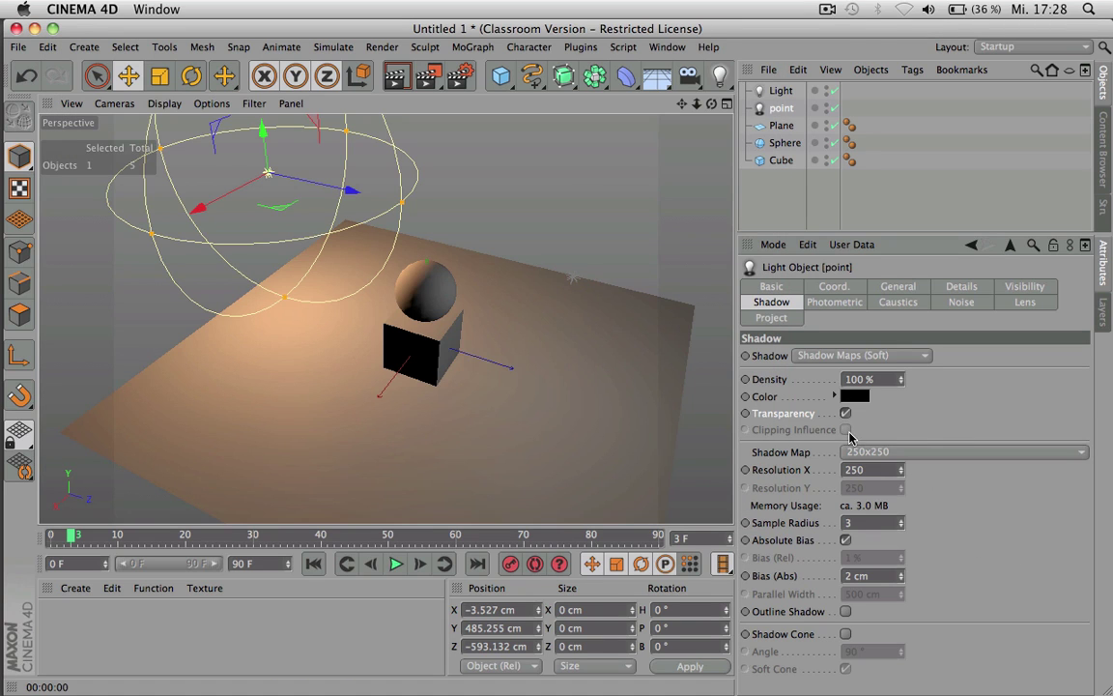
pyautogui.hotkey('ctrl', 'r')
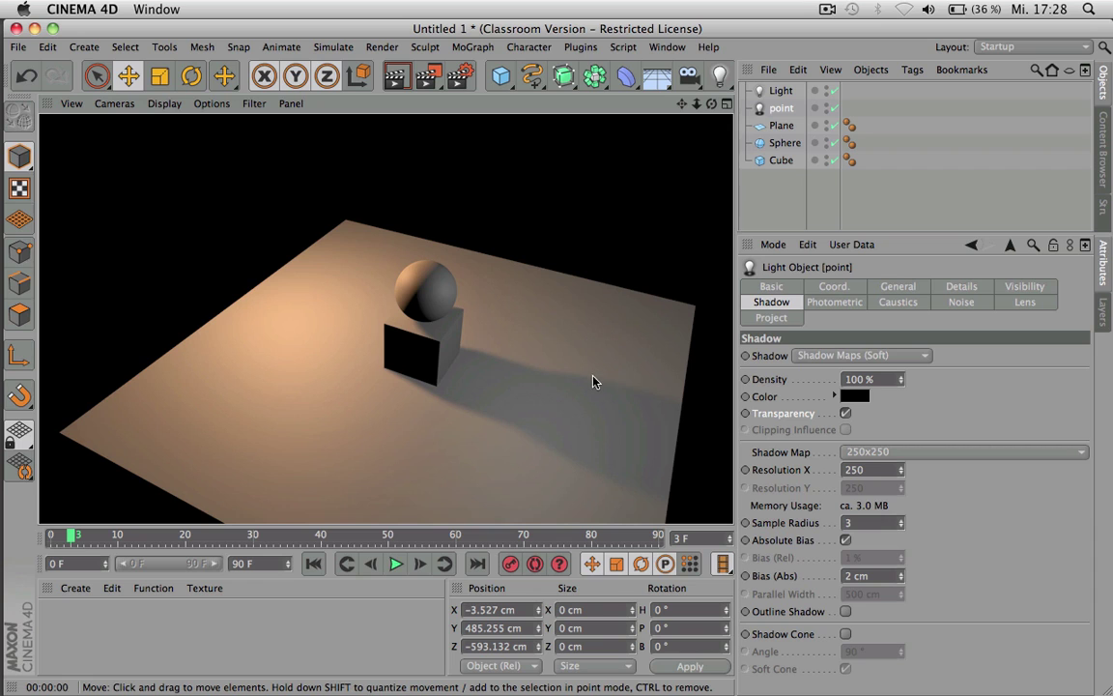
pyautogui.click(782, 91)
pyautogui.press('Delete')
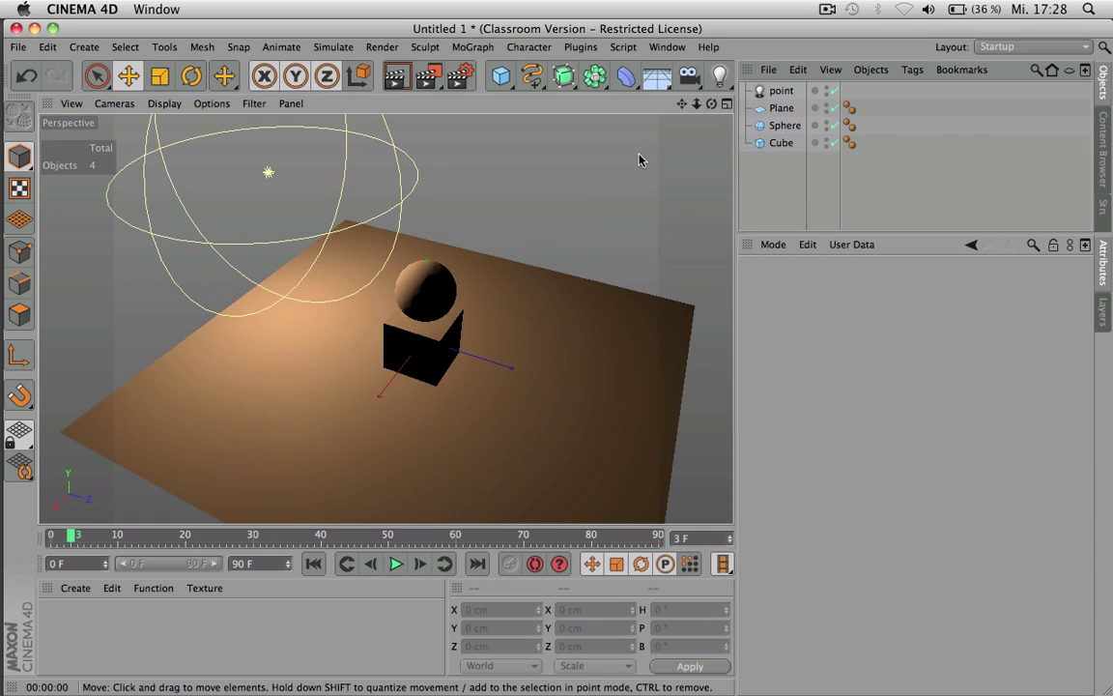
# - Render with only the point light, then set its Shadow Map to 1000x1000 and render
pyautogui.hotkey('ctrl', 'r')
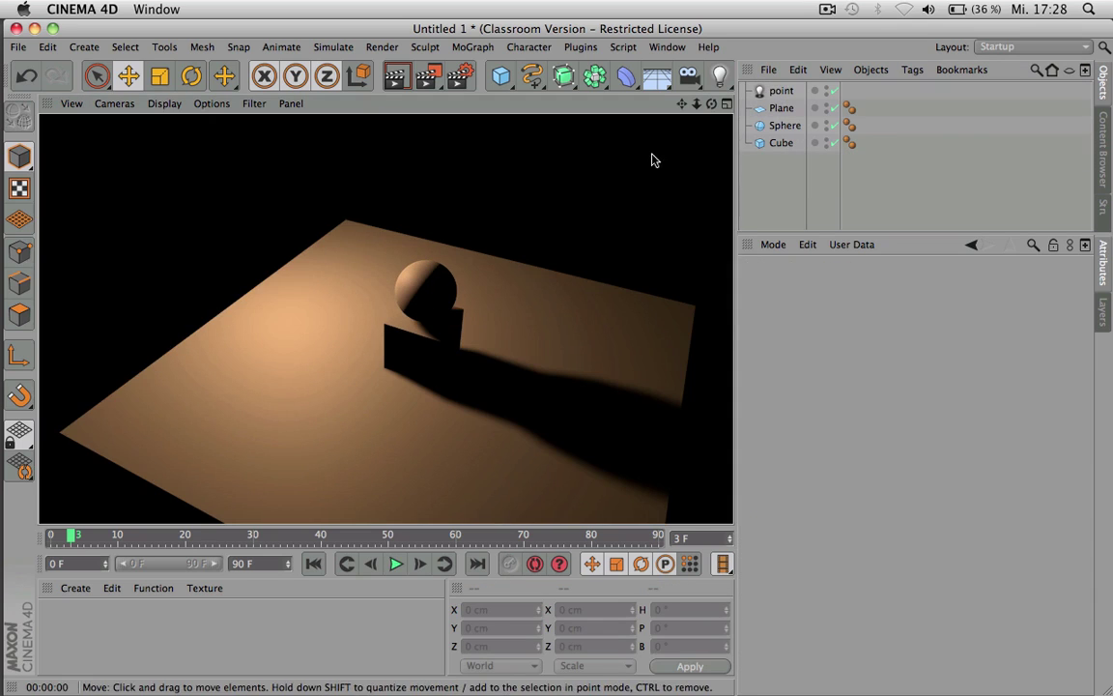
pyautogui.click(785, 91)
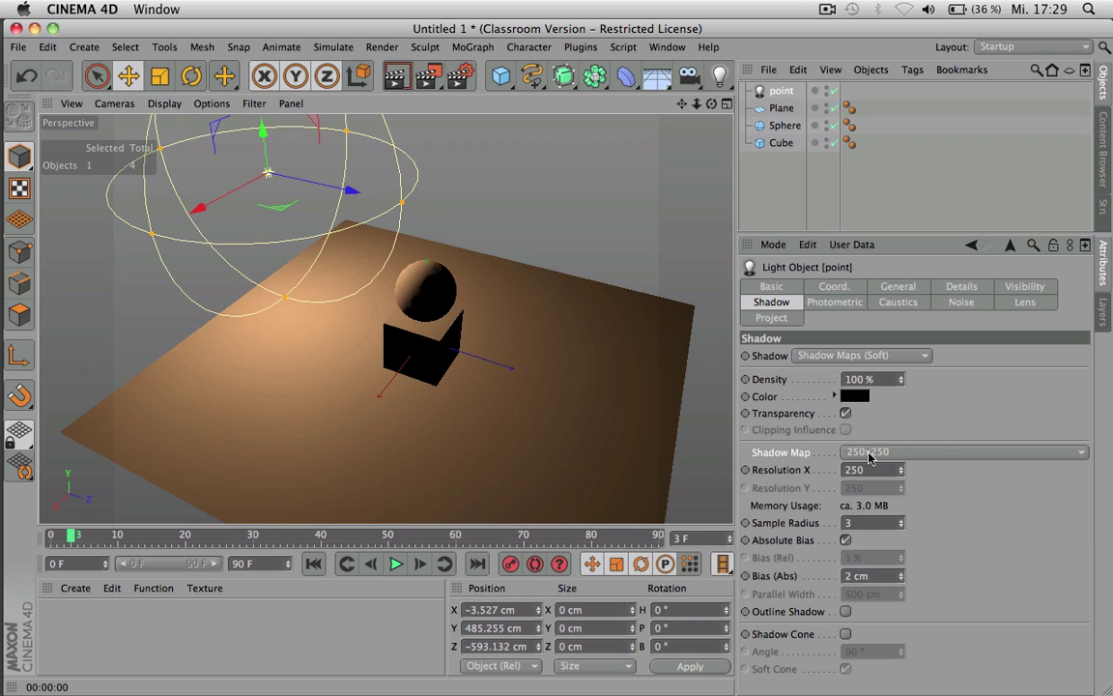
pyautogui.click(868, 453)
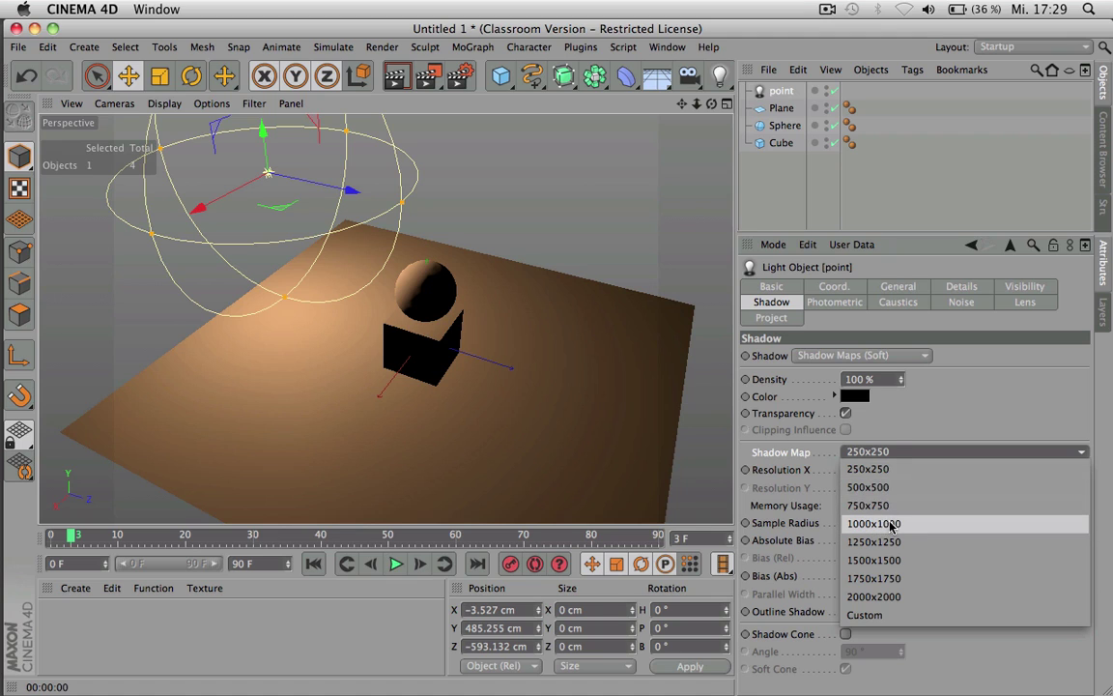
pyautogui.click(873, 524)
pyautogui.hotkey('ctrl', 'r')
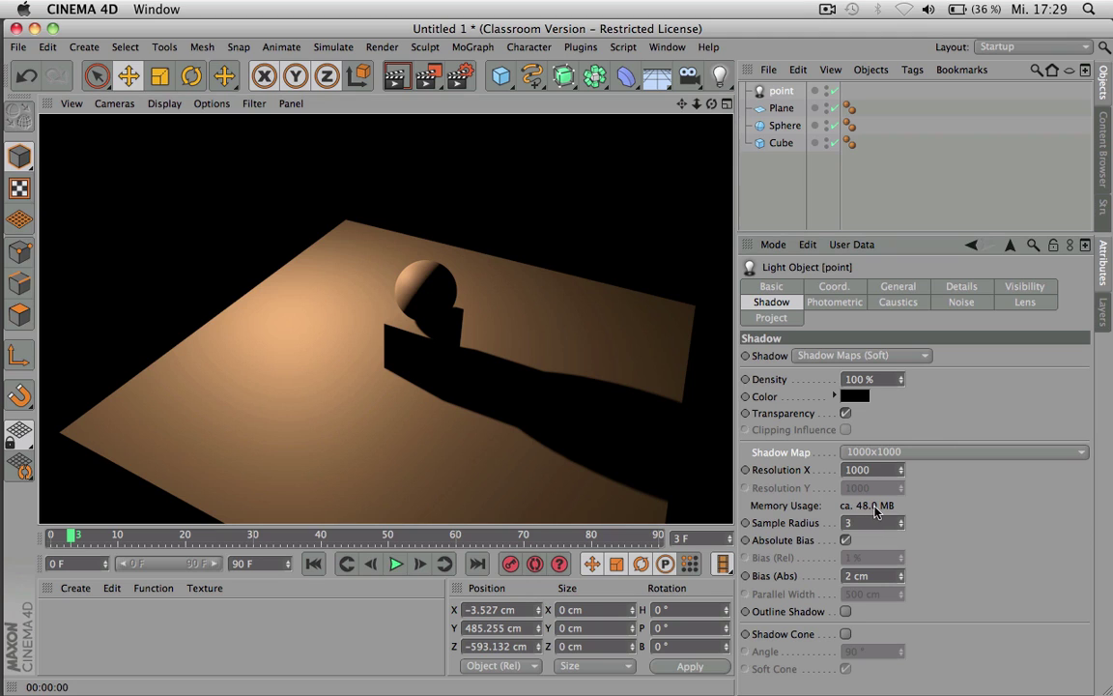
# - Reset the Shadow Map to 250x250, set Resolution X to 40, and render
pyautogui.click(880, 453)
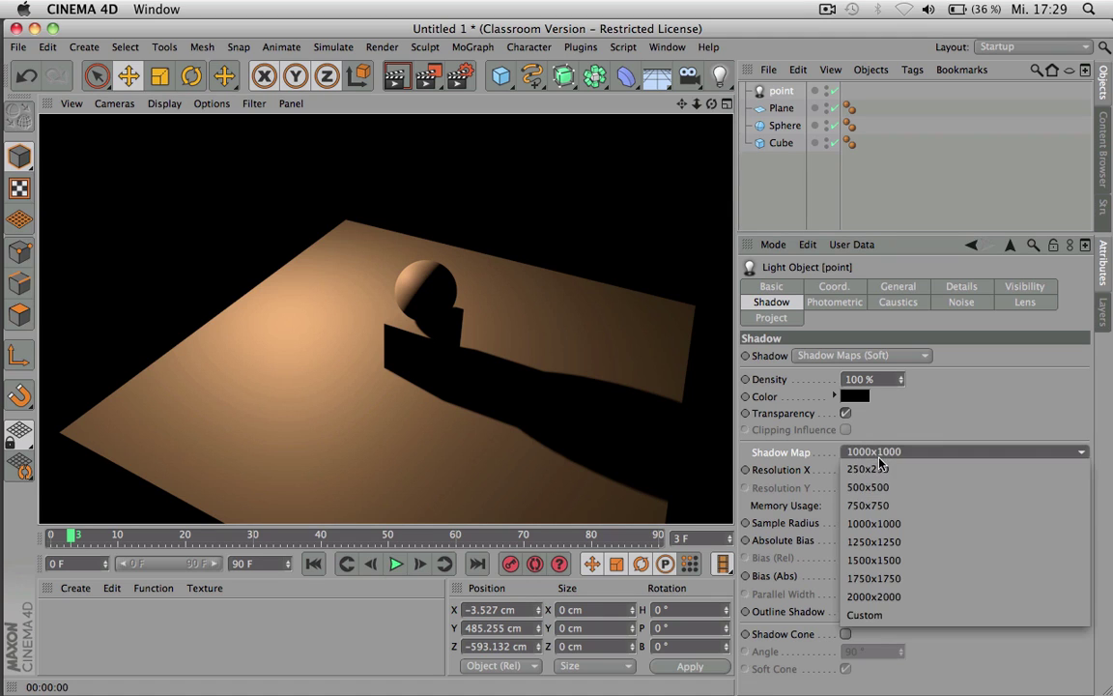
pyautogui.click(875, 469)
pyautogui.click(873, 471)
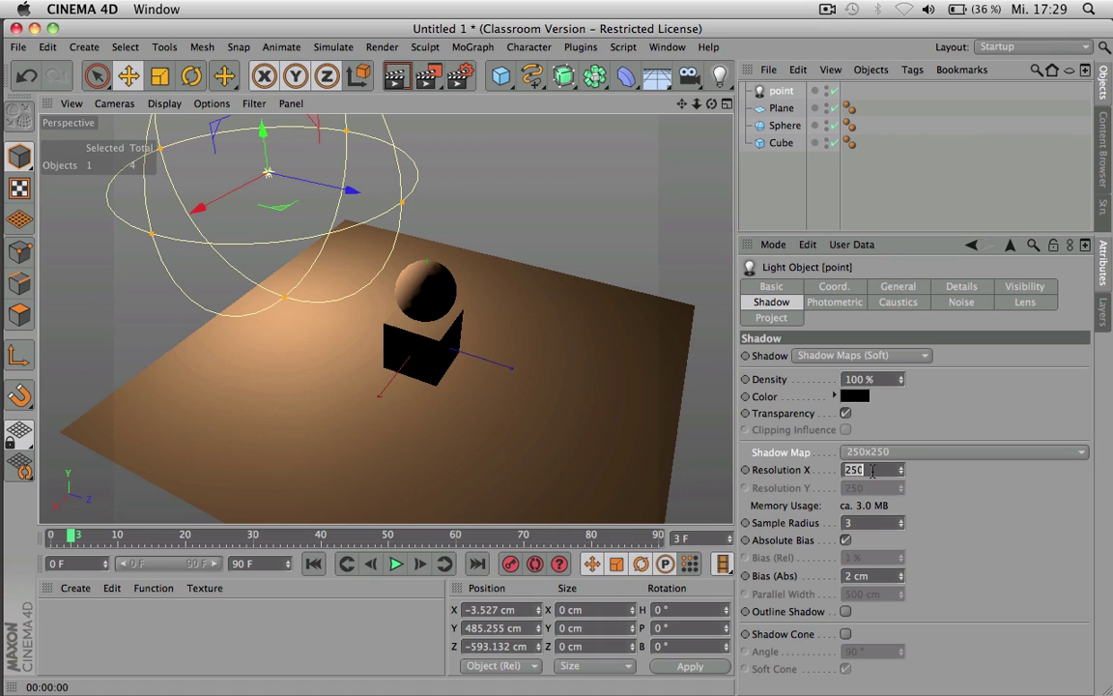
pyautogui.write('40')
pyautogui.press('Return')
pyautogui.press('super+r')
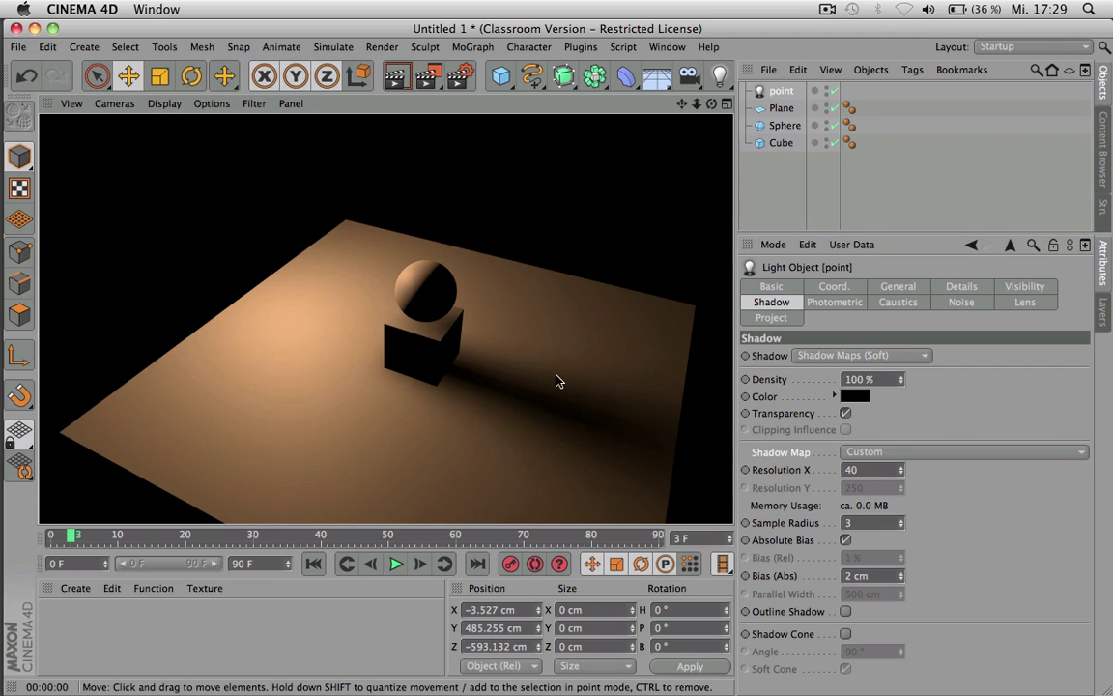
# - Set the shadow Resolution X to 120 and render
pyautogui.doubleClick(868, 470)
pyautogui.write('120')
pyautogui.press('Return')
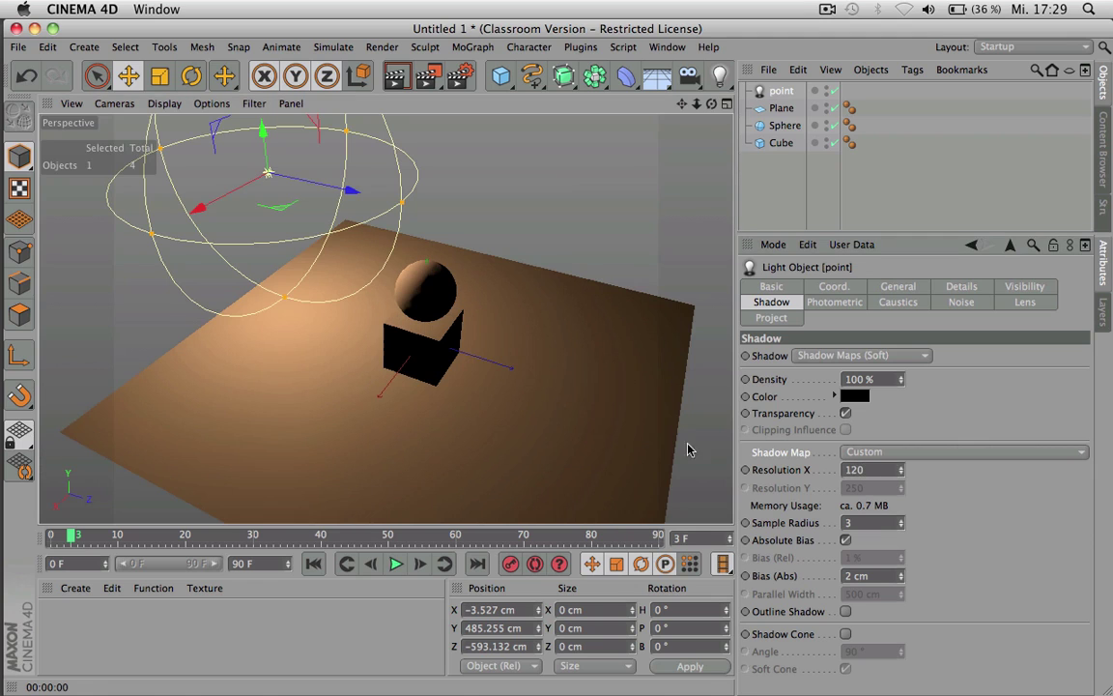
pyautogui.press('super+r')
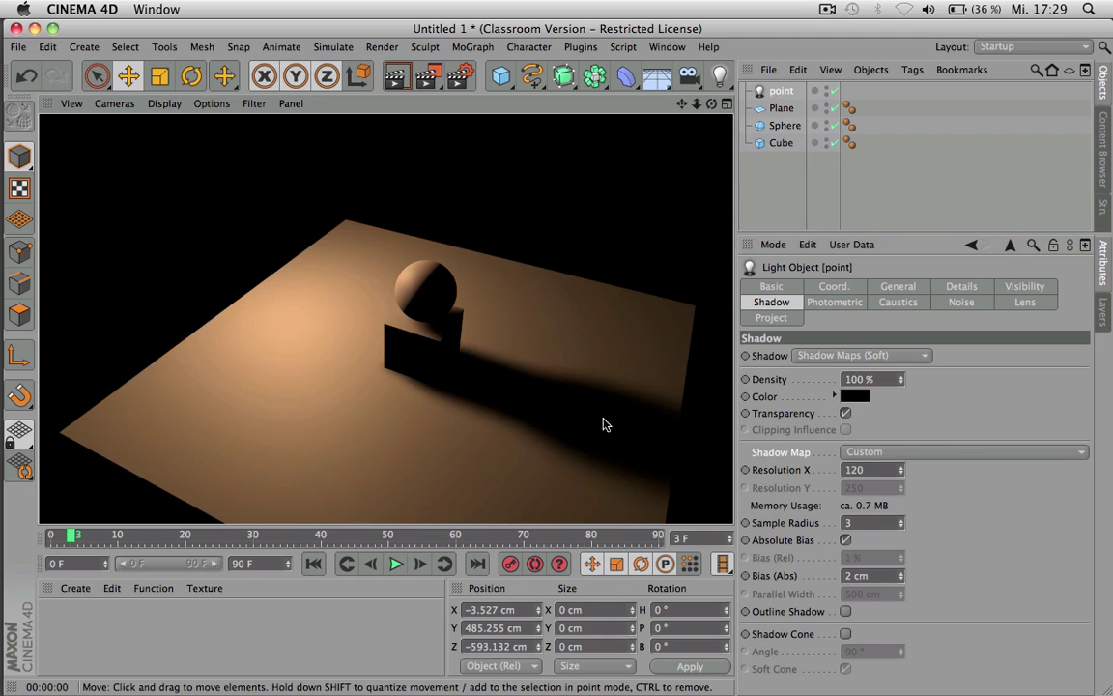
# - Reset to 250x250, then set Resolution X to 100, then 1000, rendering each
pyautogui.click(887, 452)
pyautogui.click(890, 469)
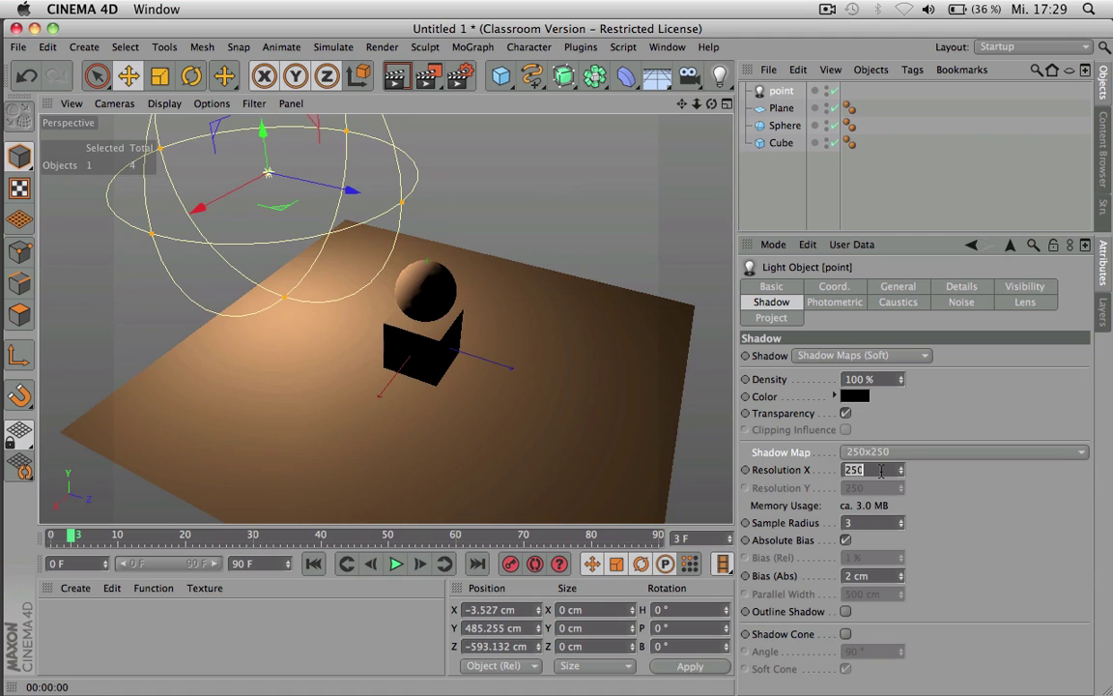
pyautogui.write('100')
pyautogui.press('Return')
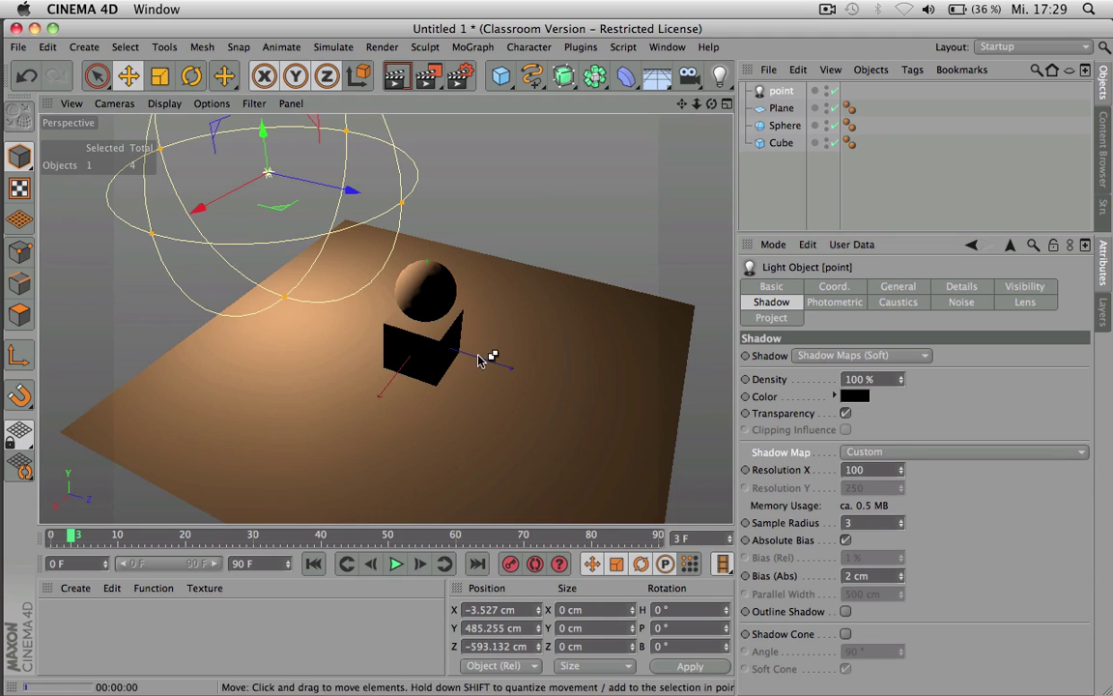
pyautogui.press('super+r')
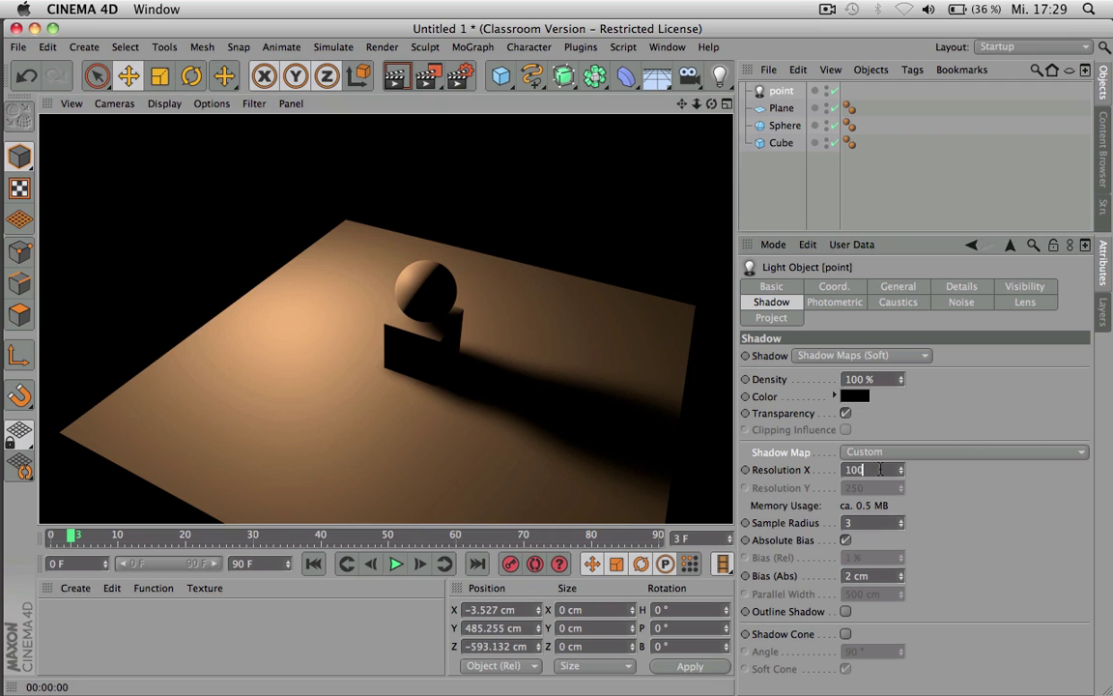
pyautogui.write('0')
pyautogui.press('Return')
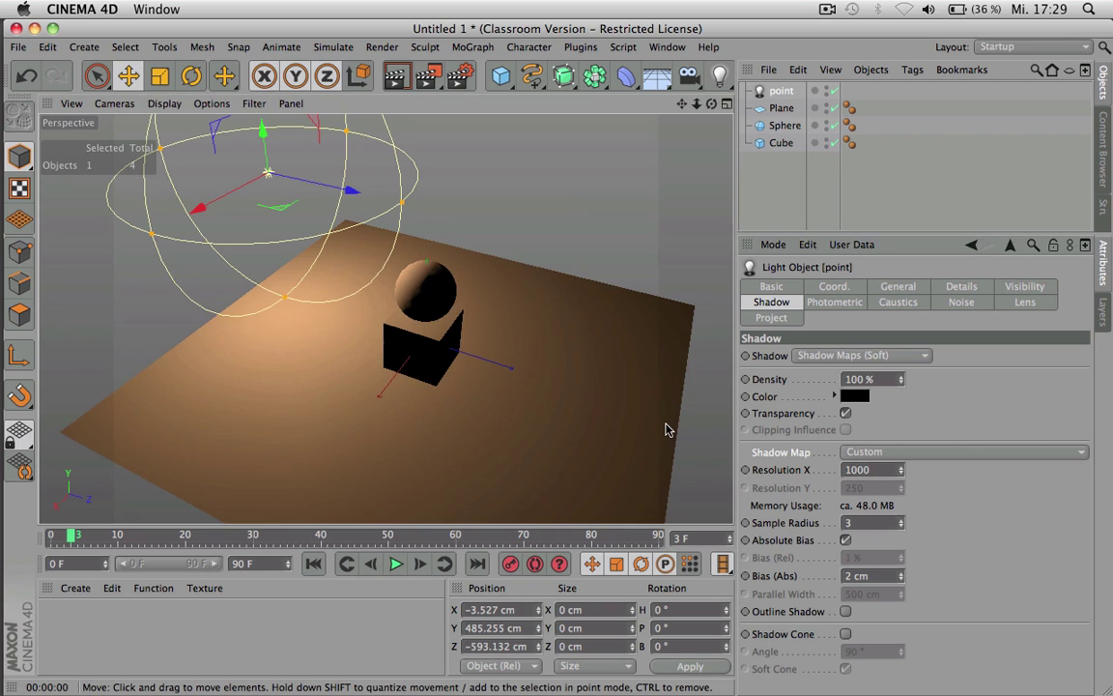
pyautogui.press('super+r')
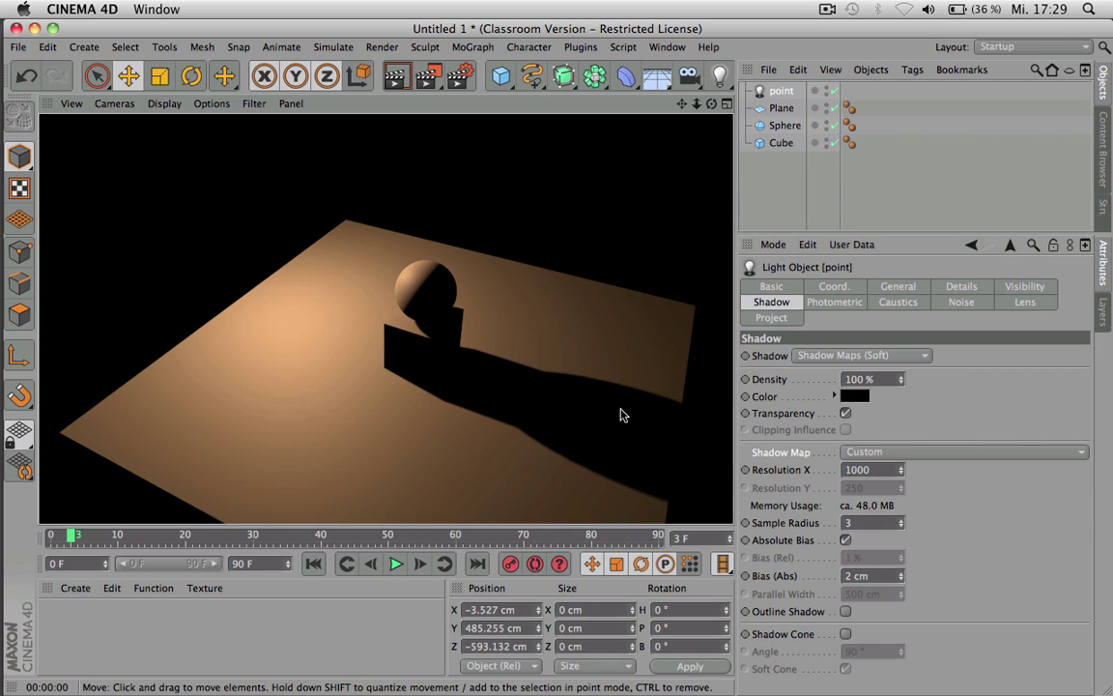
# - Orbit closer to the cube, render, then switch the Shadow Map to 250x250 and re-render
pyautogui.keyDown('alt'); pyautogui.moveTo(407, 359); pyautogui.dragTo(540, 374); pyautogui.keyUp('alt')
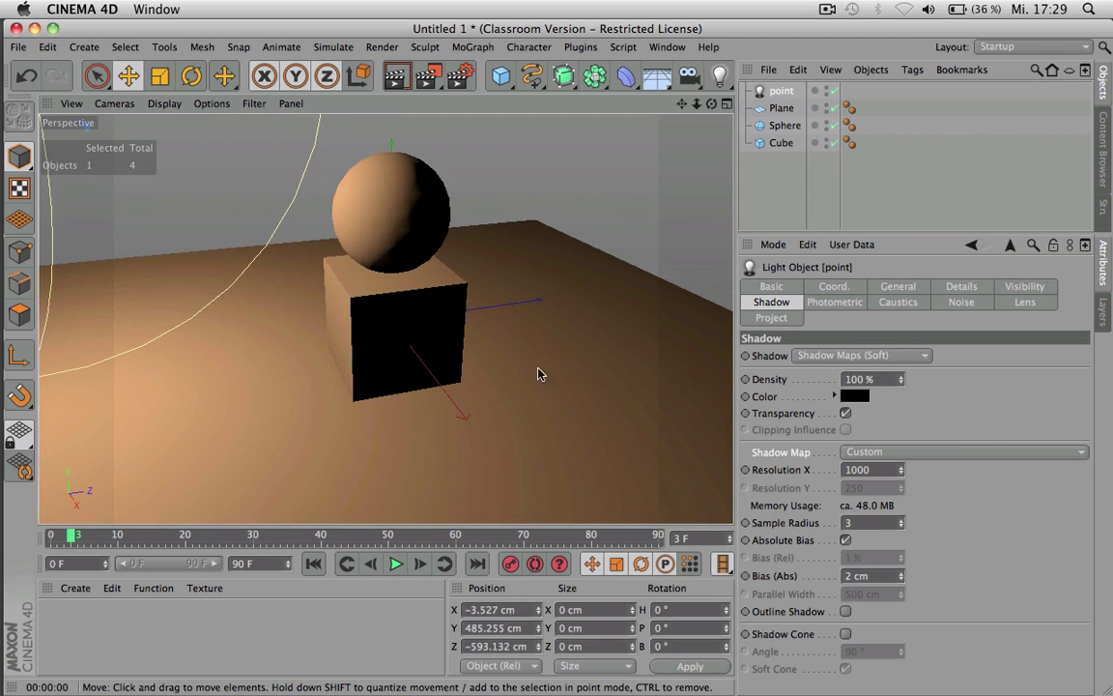
pyautogui.press('super+r')
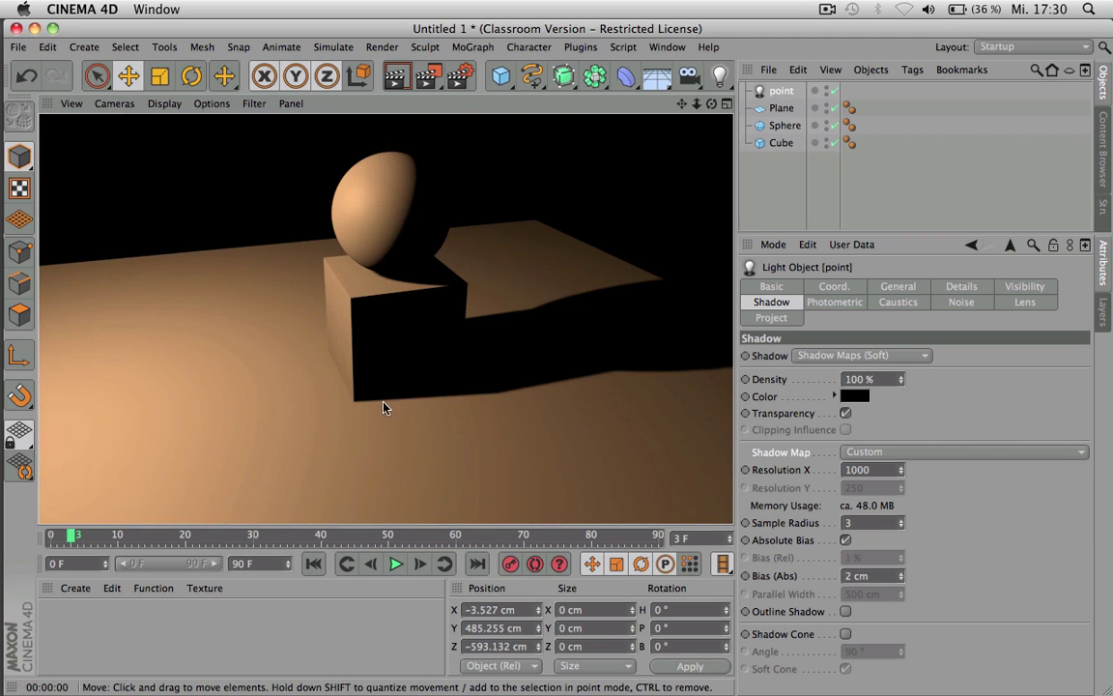
pyautogui.click(870, 451)
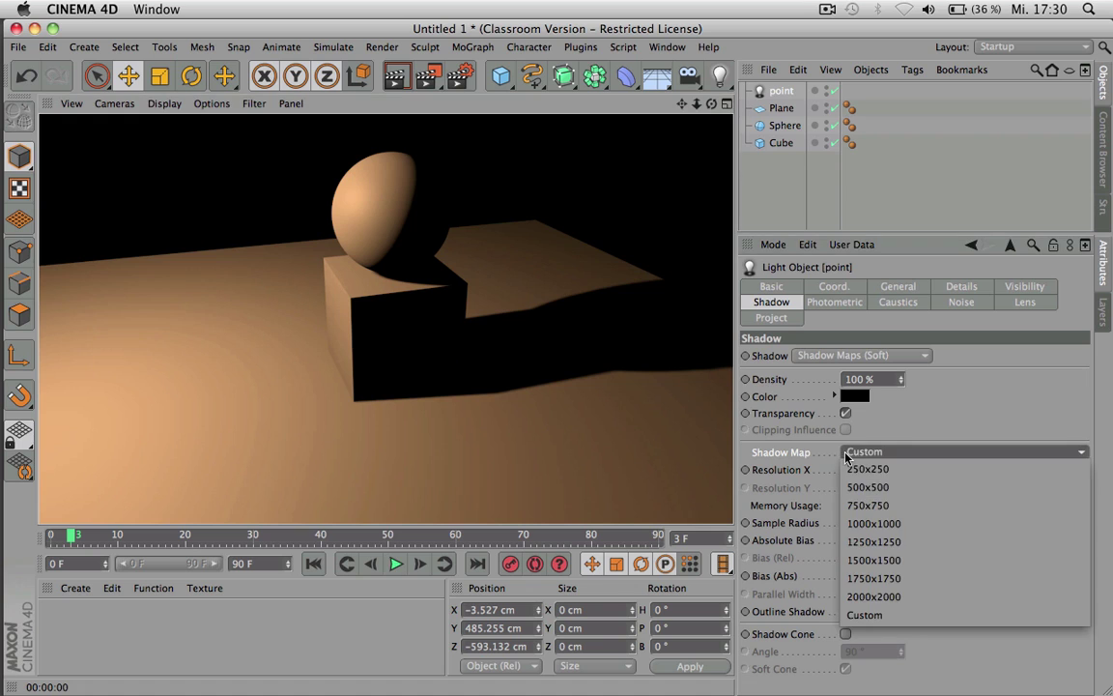
pyautogui.click(869, 470)
pyautogui.keyDown('alt'); pyautogui.moveTo(364, 370); pyautogui.dragTo(390, 422); pyautogui.keyUp('alt')
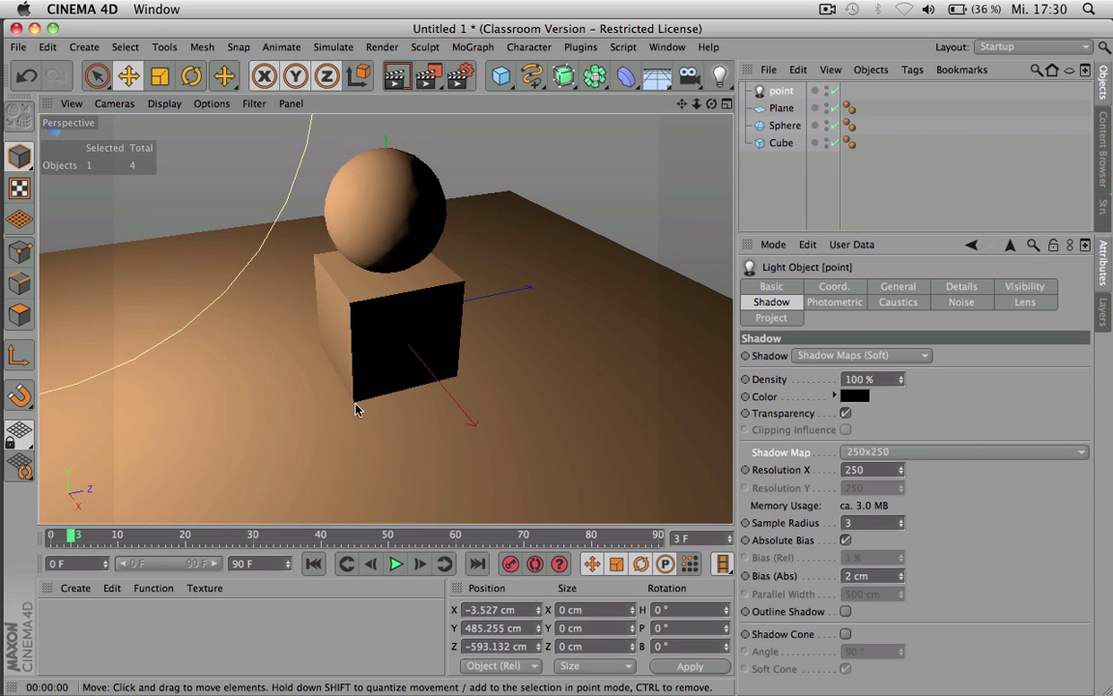
pyautogui.press('super+r')
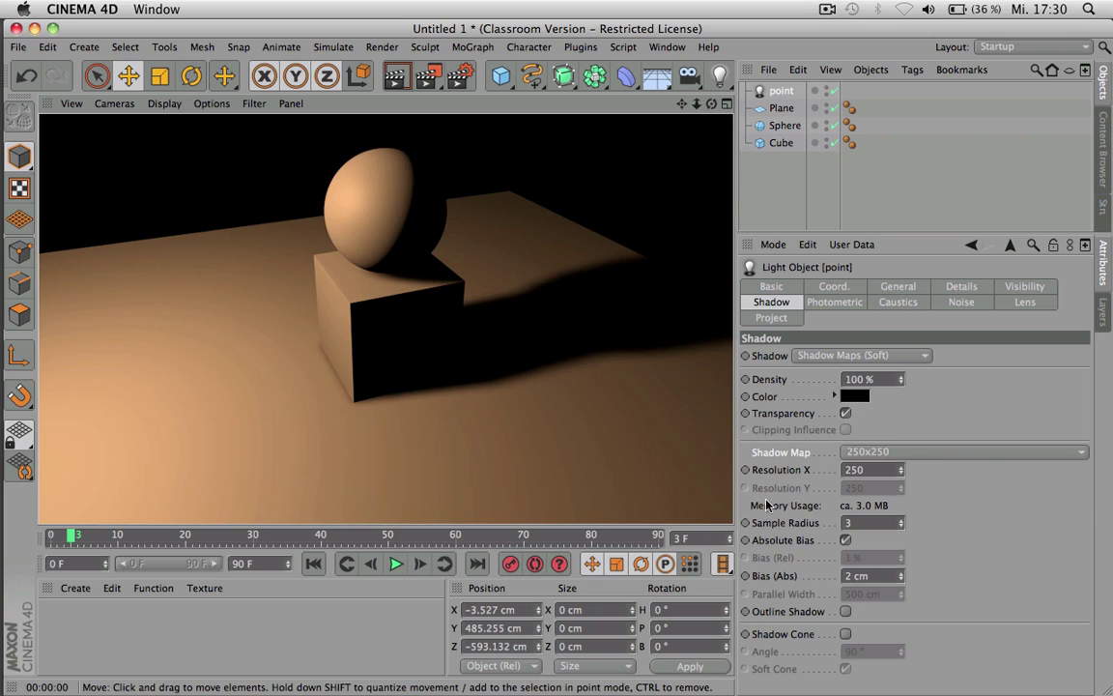
pyautogui.click(859, 522)
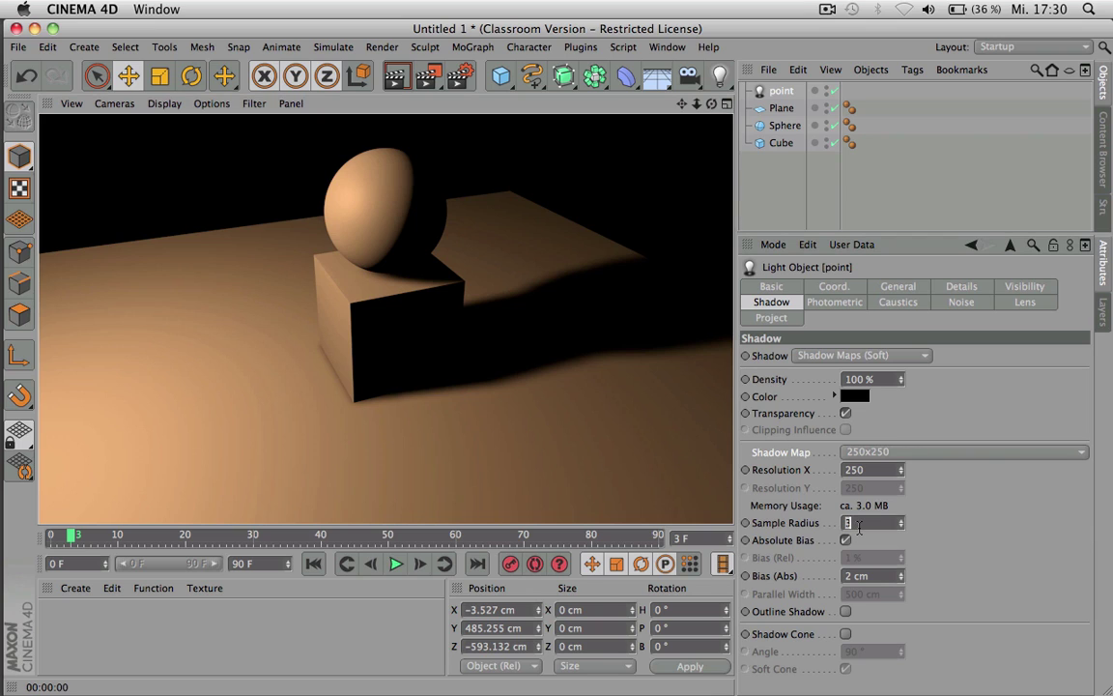
pyautogui.write('20')
pyautogui.press('Return')
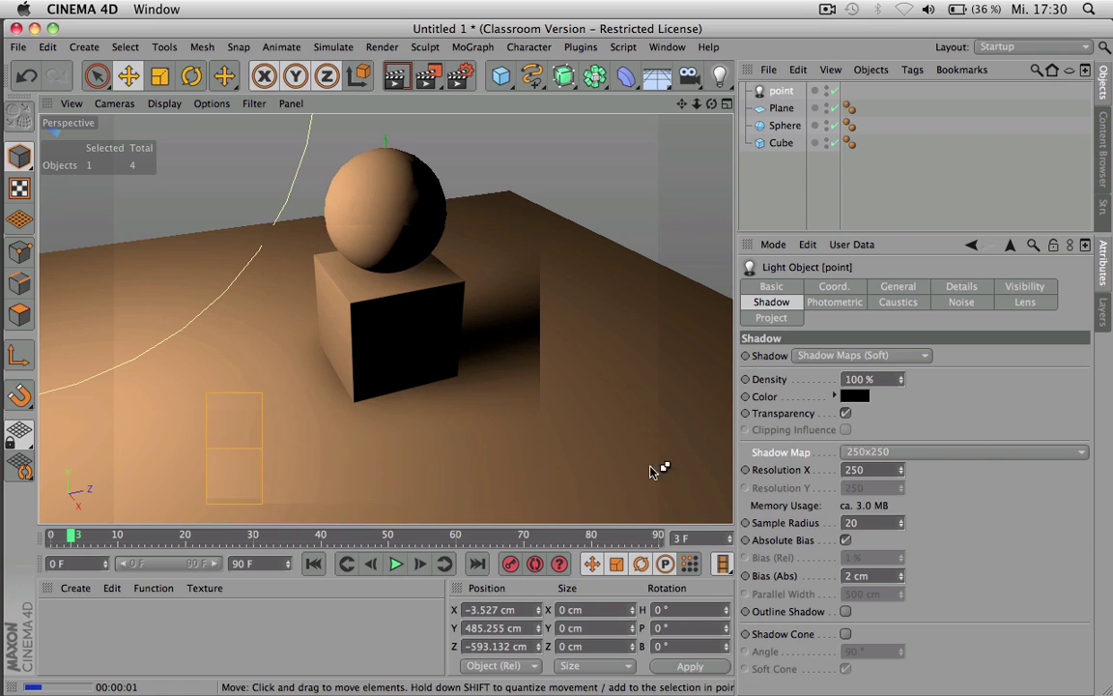
pyautogui.click(874, 524)
pyautogui.write('1')
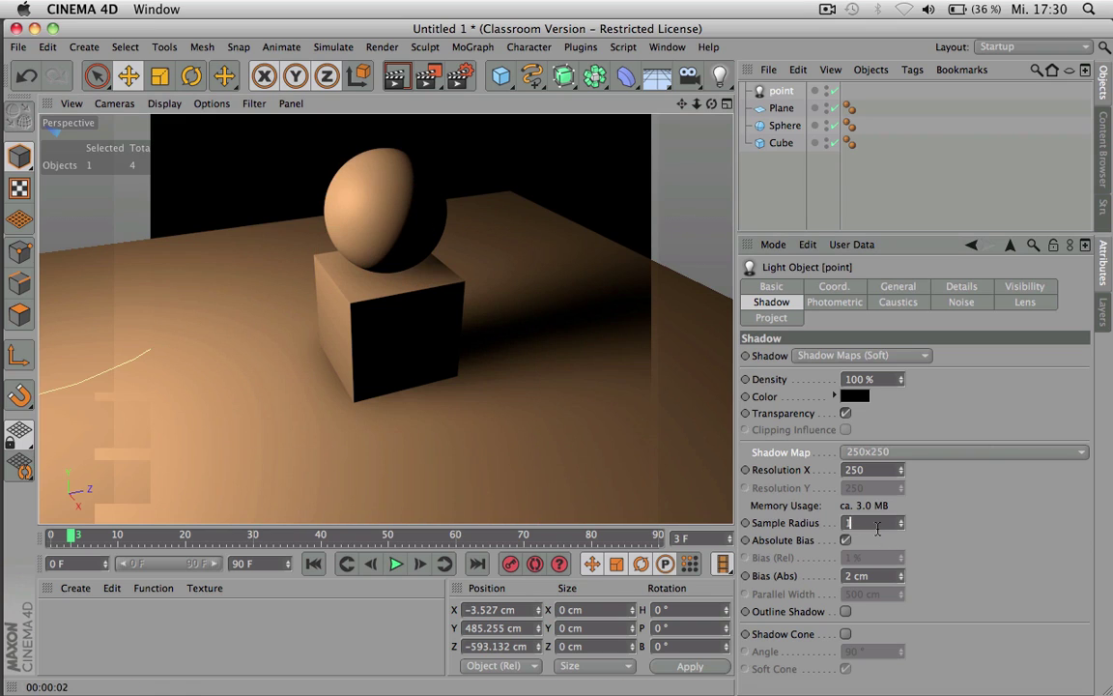
pyautogui.press('Return')
pyautogui.press('super+r')
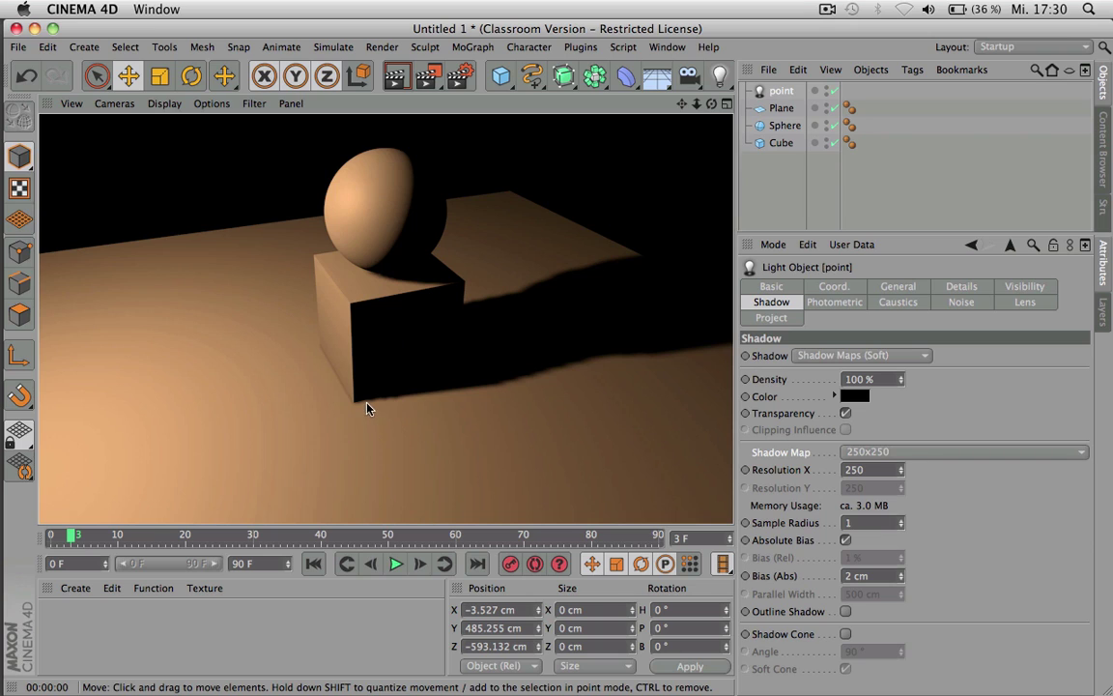
pyautogui.click(871, 524)
pyautogui.write('3')
pyautogui.press('Return')
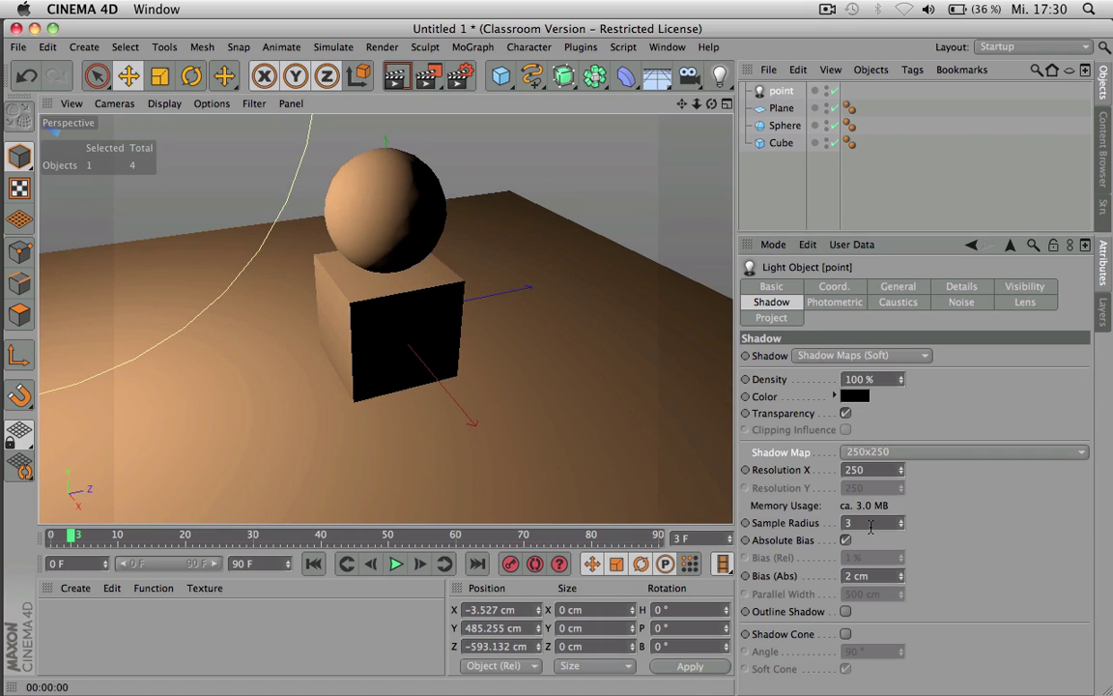
pyautogui.click(890, 578)
pyautogui.write('0.2')
pyautogui.press('Return')
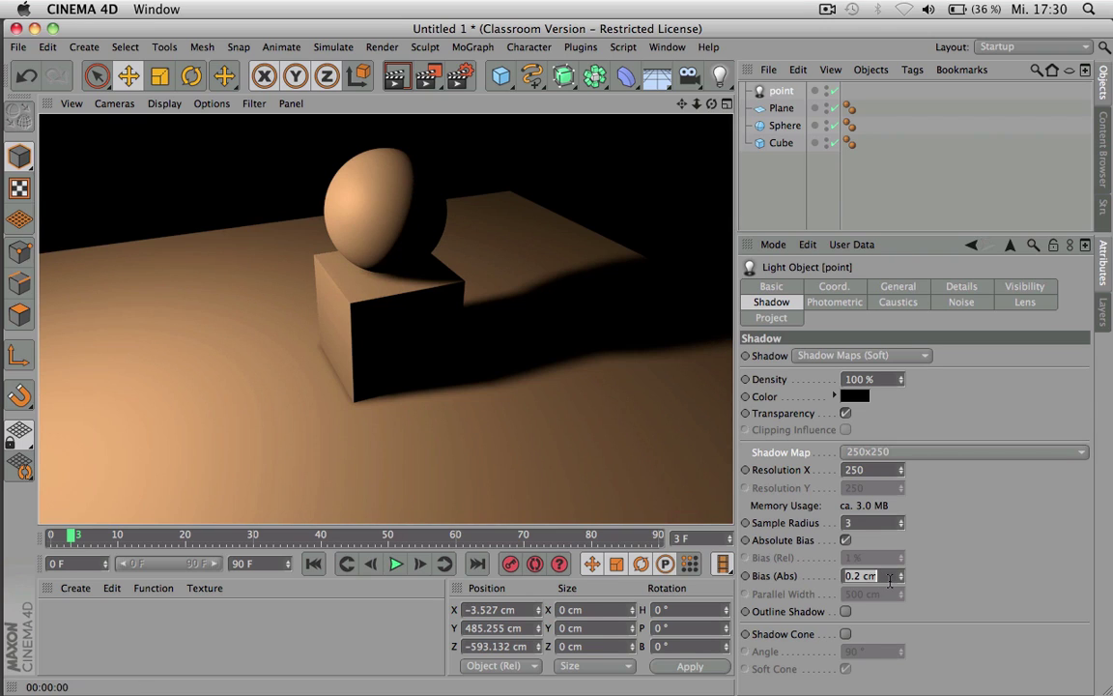
pyautogui.write('3')
pyautogui.press('Return')
pyautogui.write('20')
pyautogui.press('Return')
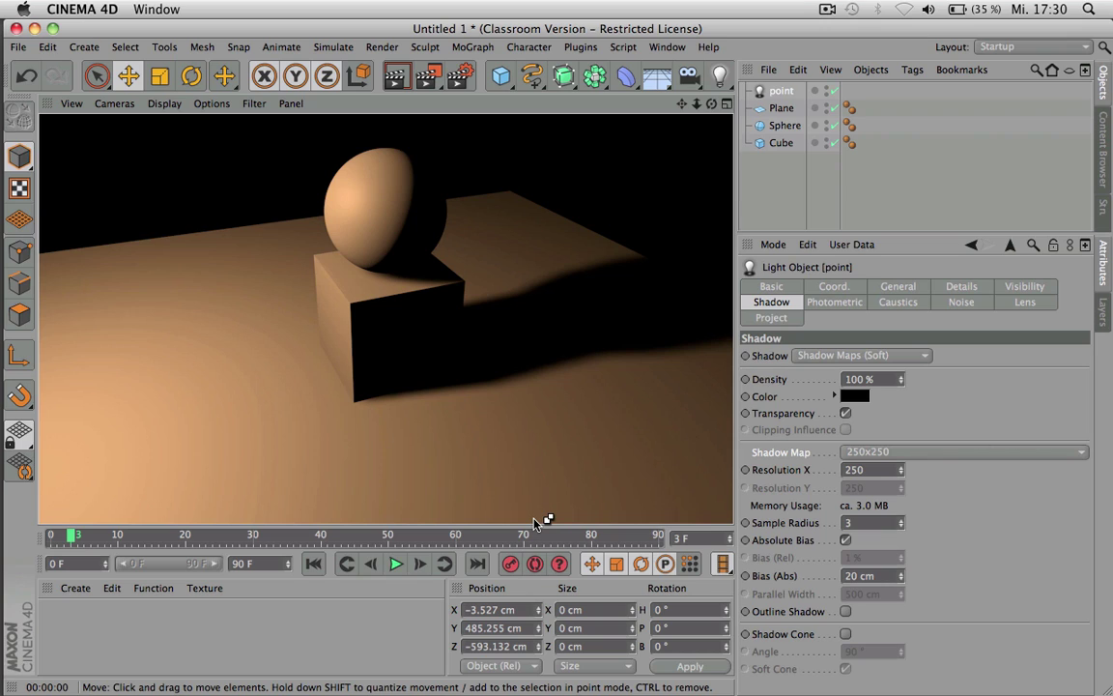
pyautogui.click(883, 576)
pyautogui.write('2')
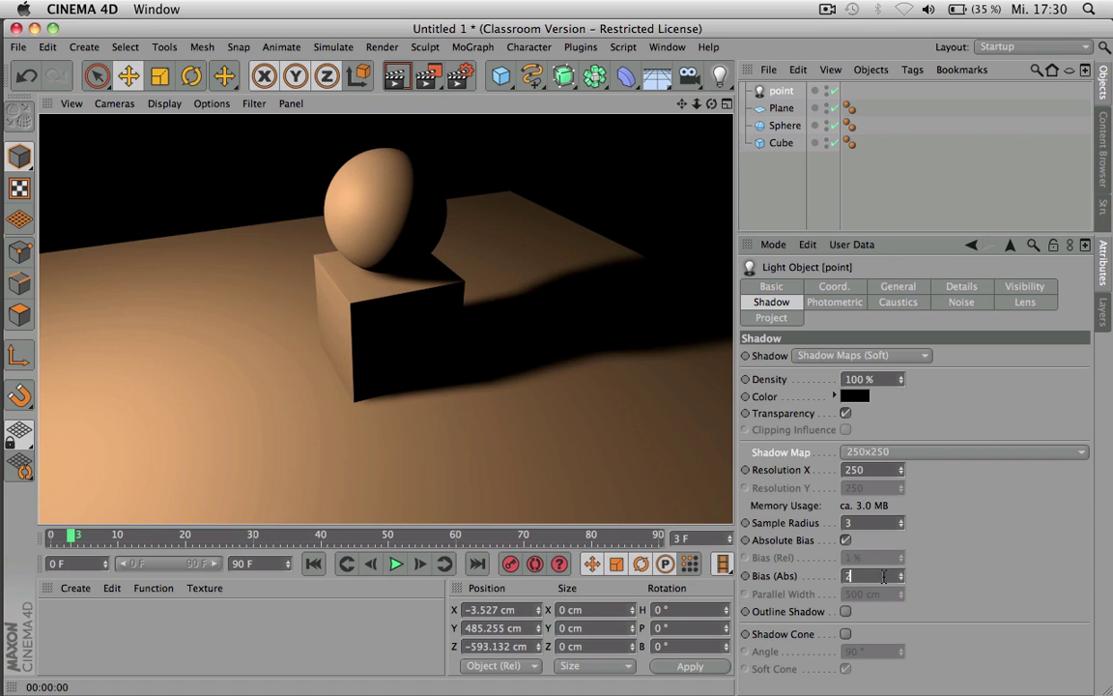
pyautogui.press('Return')
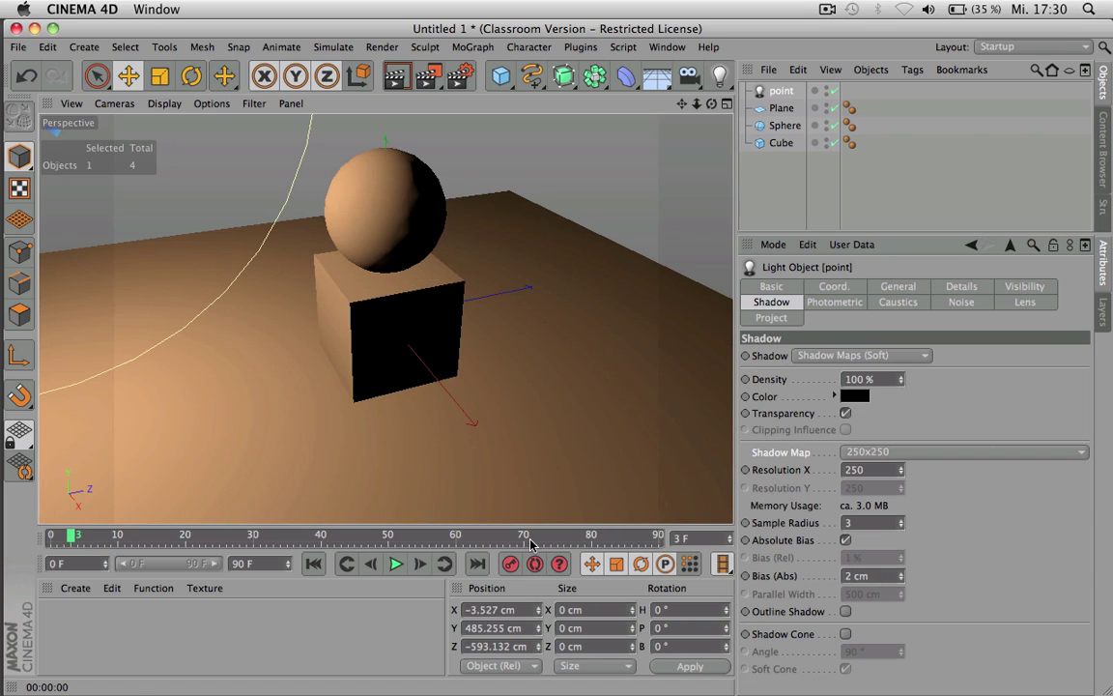
pyautogui.hotkey('ctrl', 'r')
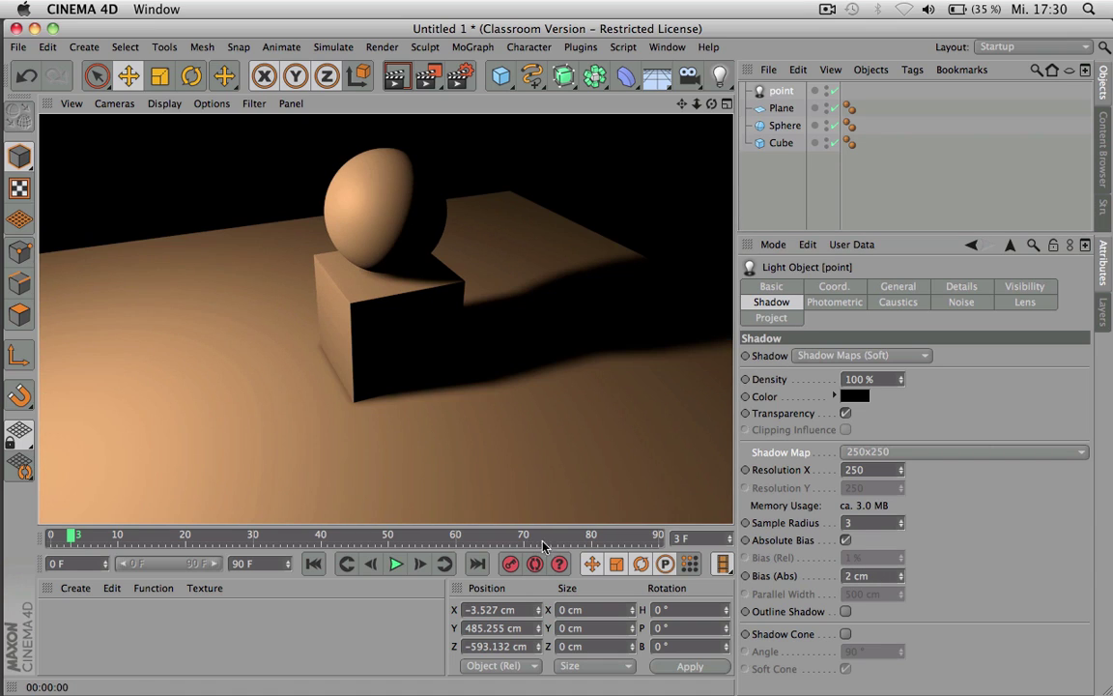
# - Enable Outline Shadow, render, and set the shadow Resolution X to 50
pyautogui.click(847, 612)
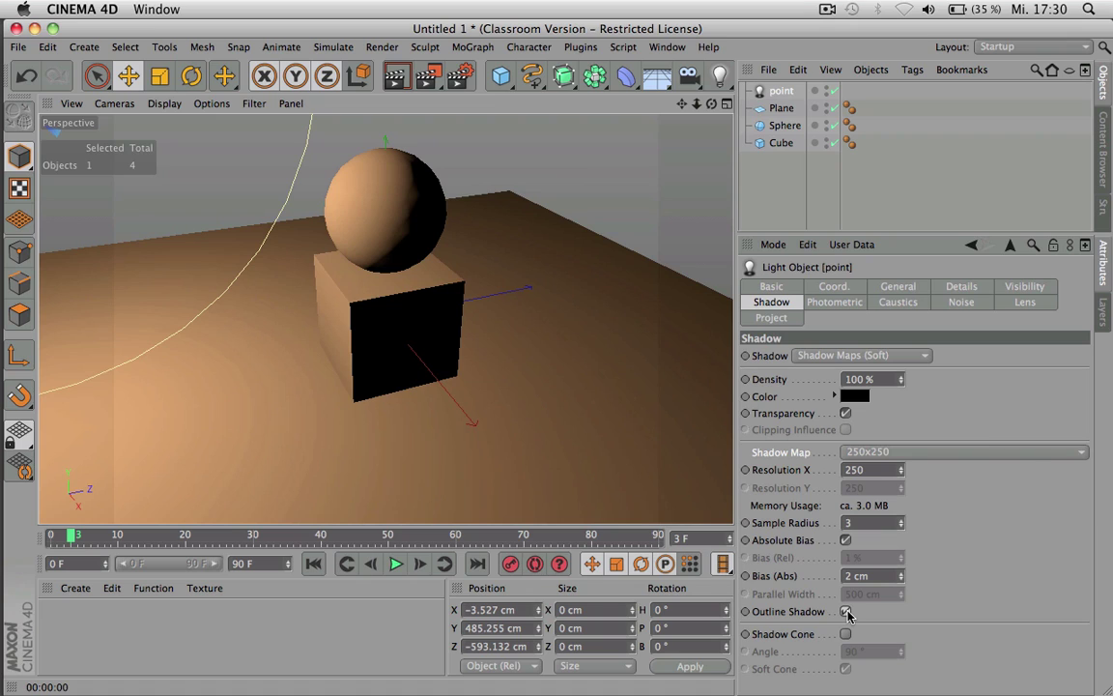
pyautogui.hotkey('ctrl', 'r')
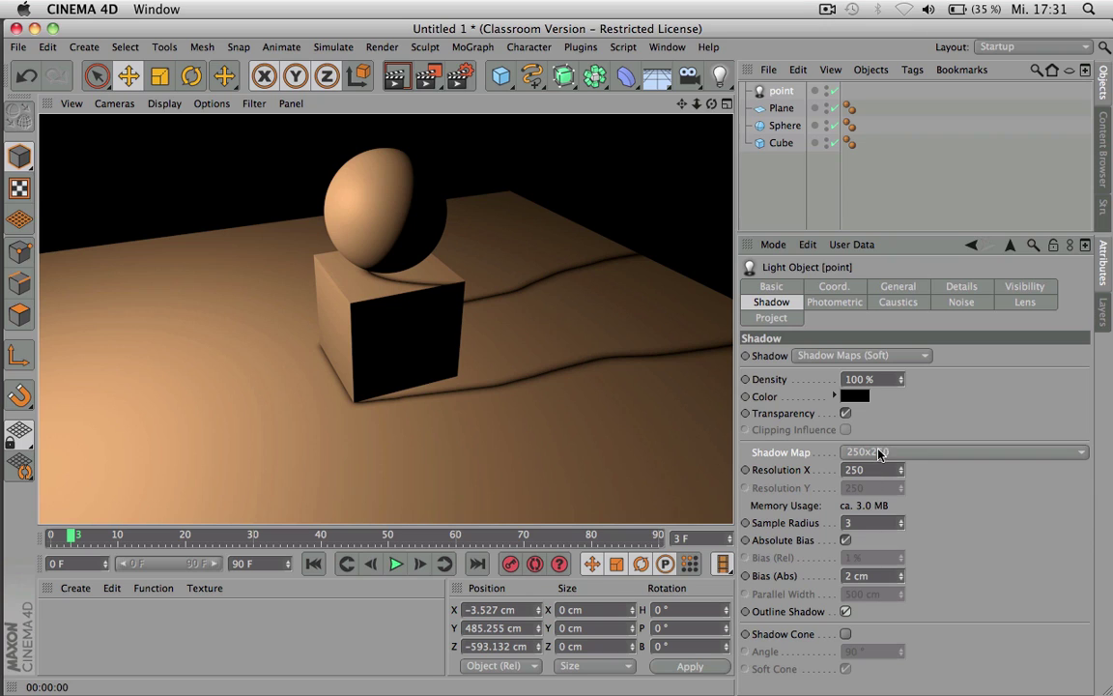
pyautogui.doubleClick(876, 469)
pyautogui.write('50')
pyautogui.press('Return')
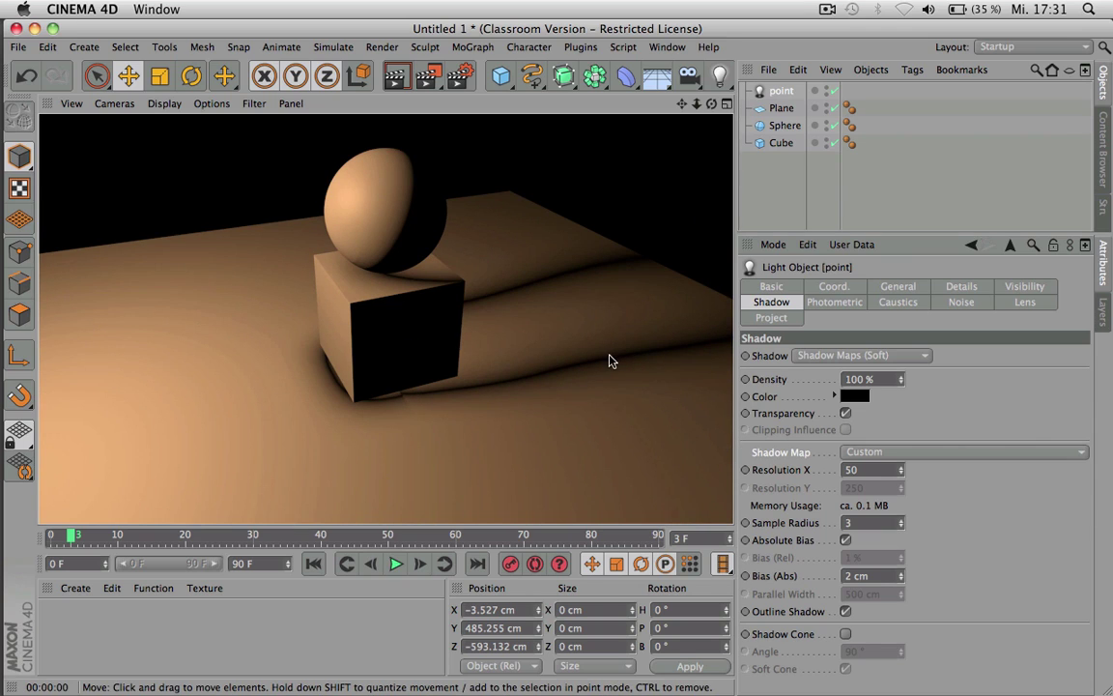
# - Restore Resolution X to 250, turn Outline Shadow off, and enable the 90° Shadow Cone
pyautogui.doubleClick(869, 470)
pyautogui.write('250')
pyautogui.press('Return')
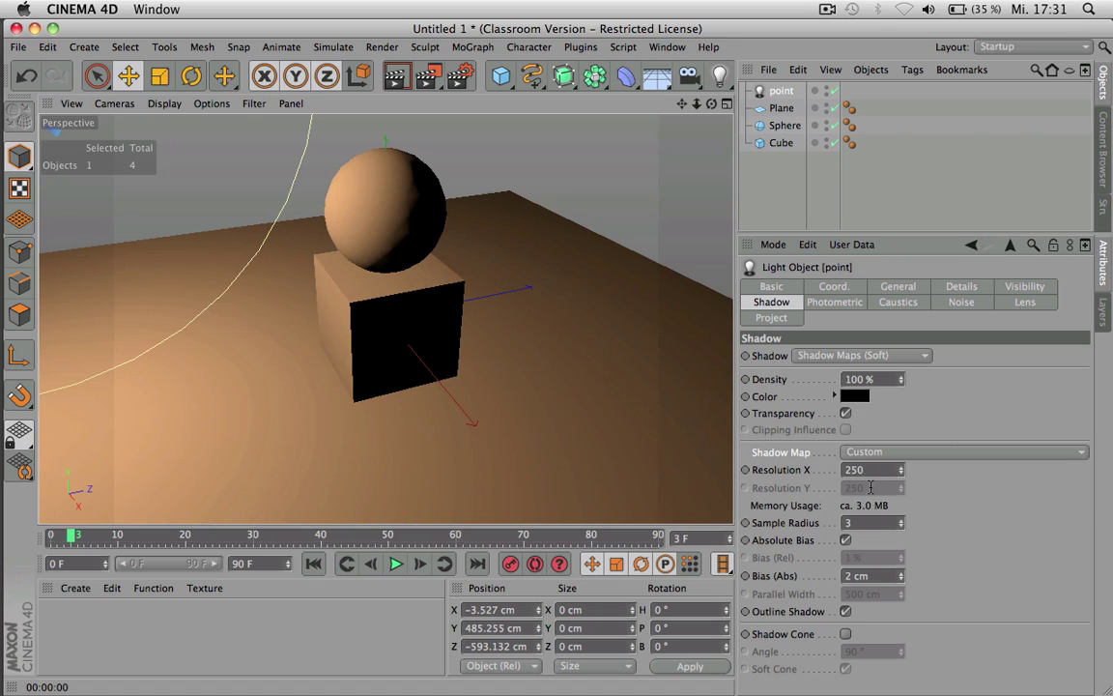
pyautogui.click(845, 611)
pyautogui.click(845, 634)
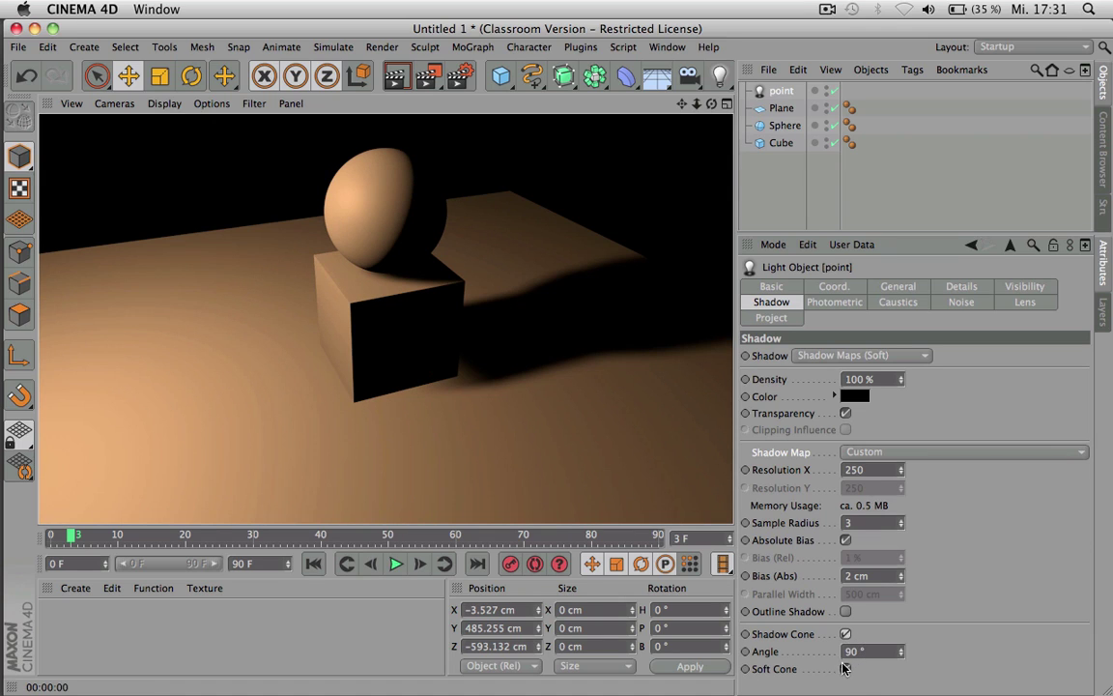
# - Toggle Soft Cone and try cone angles of 20° and 170°, rendering the wide cone
pyautogui.click(845, 668)
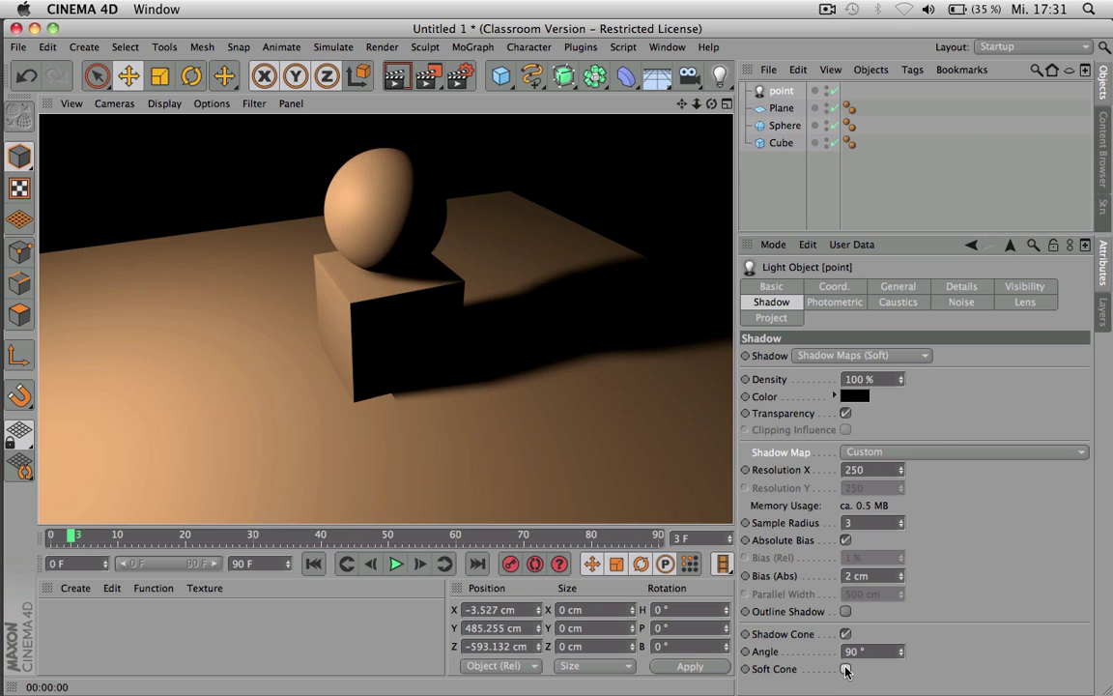
pyautogui.click(845, 668)
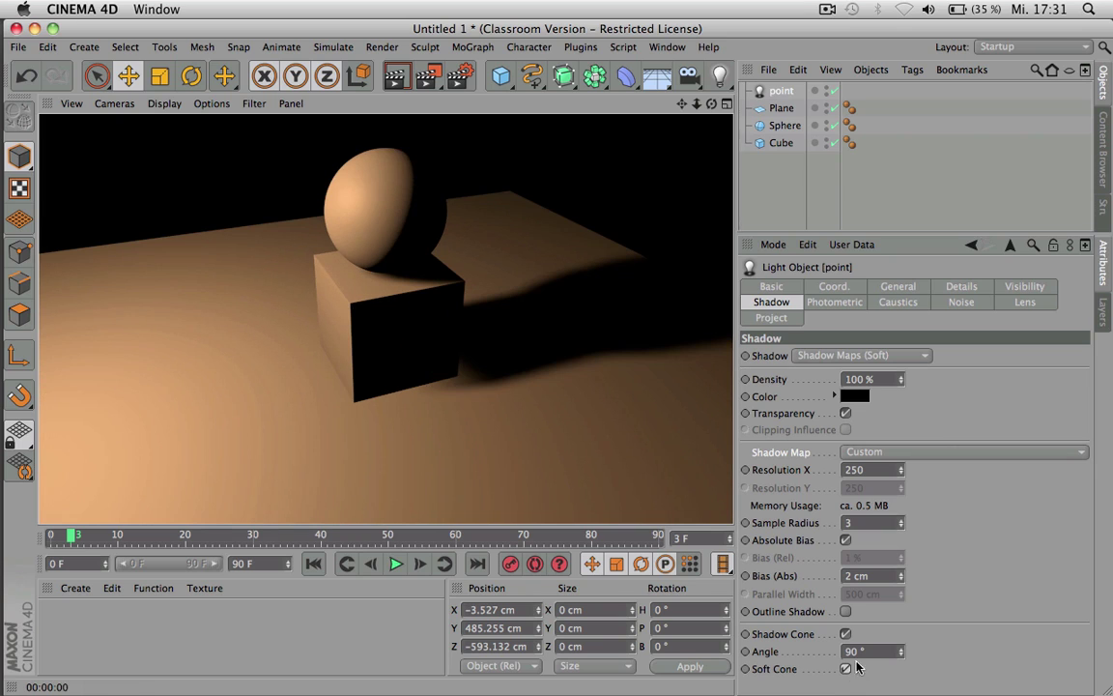
pyautogui.doubleClick(860, 651)
pyautogui.write('20')
pyautogui.press('Return')
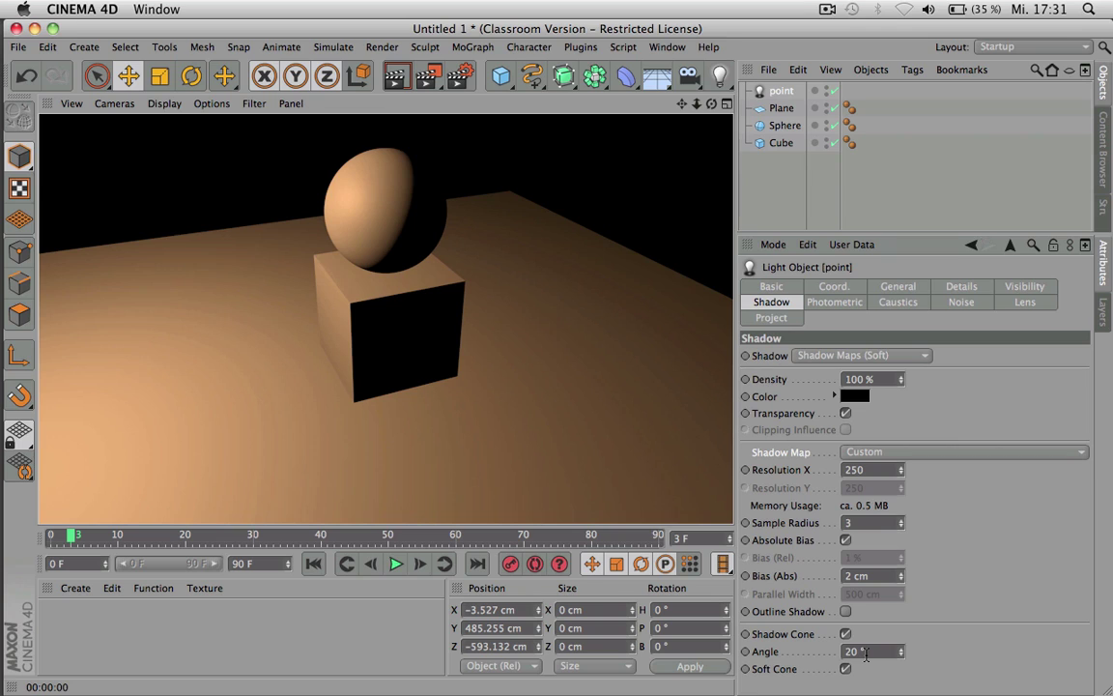
pyautogui.doubleClick(866, 654)
pyautogui.write('1')
pyautogui.write('70')
pyautogui.press('Return')
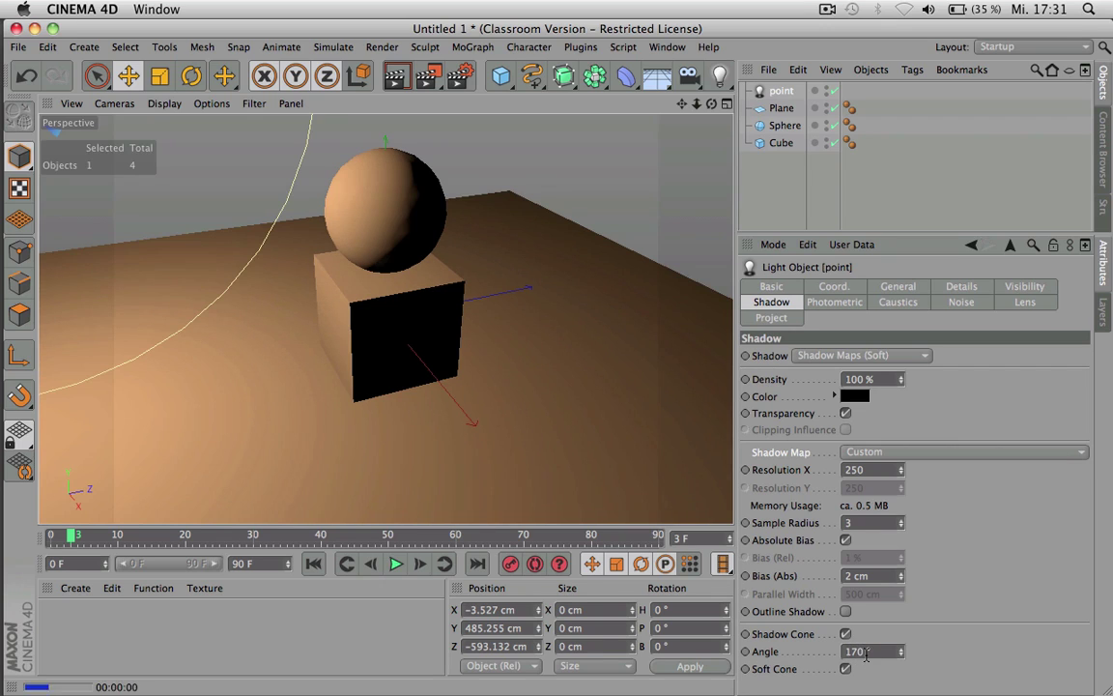
pyautogui.press('super+r')
# - Return the cone angle to 90°, switch Shadow Cone off, and render
pyautogui.click(867, 653)
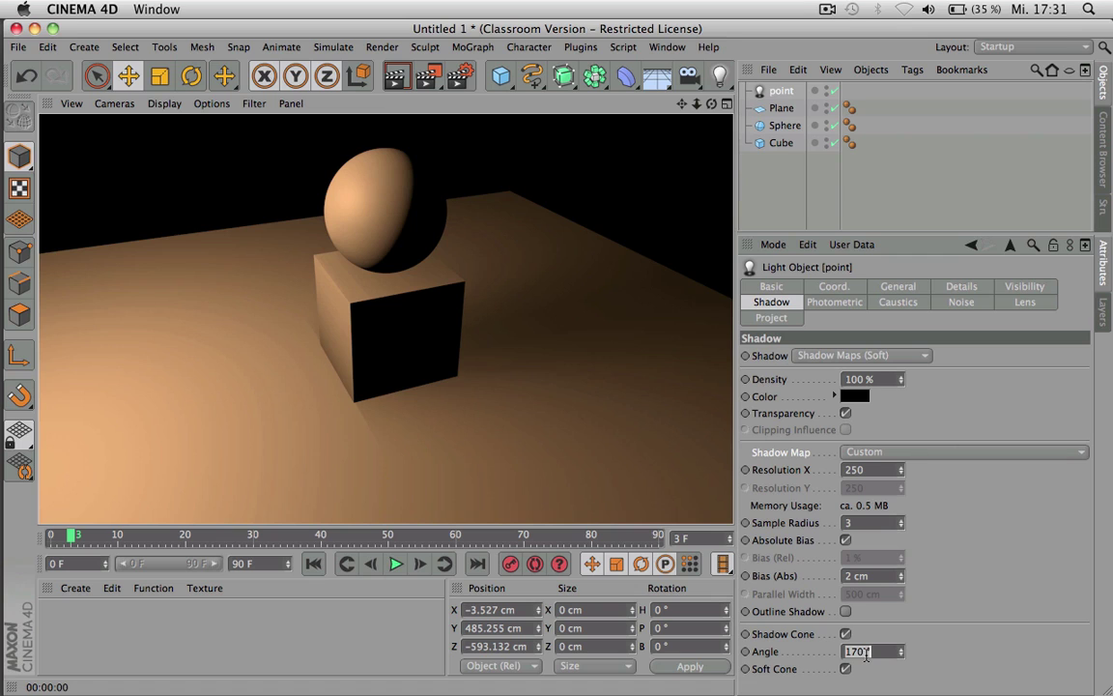
pyautogui.write('90')
pyautogui.press('Return')
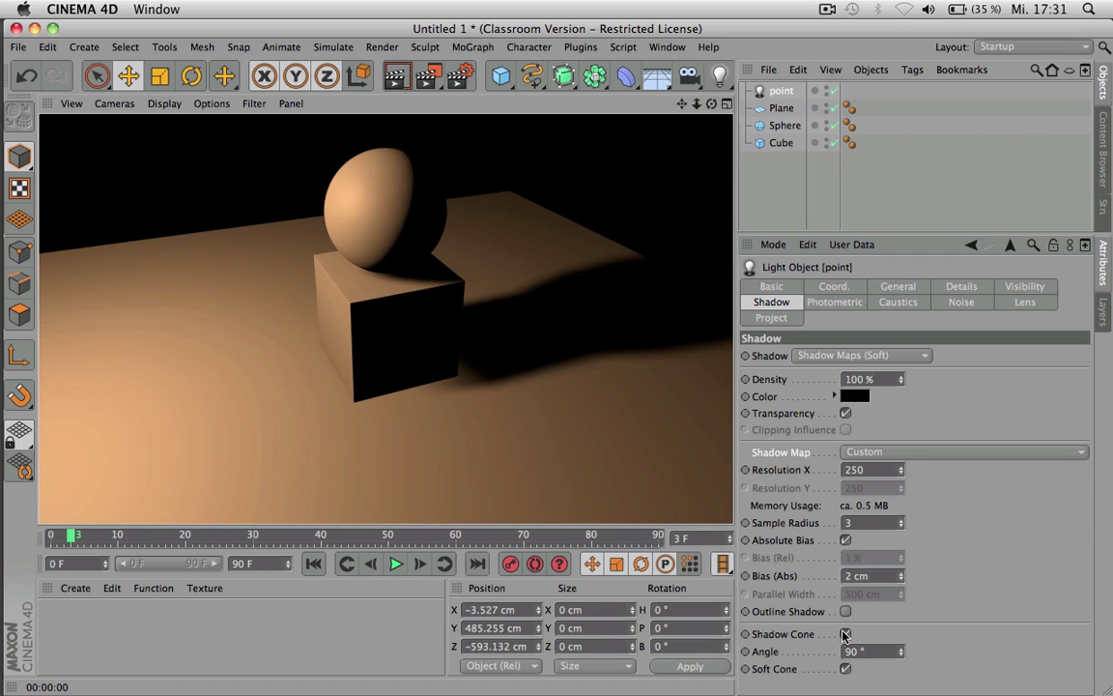
pyautogui.click(846, 634)
pyautogui.hotkey('ctrl', 'r')
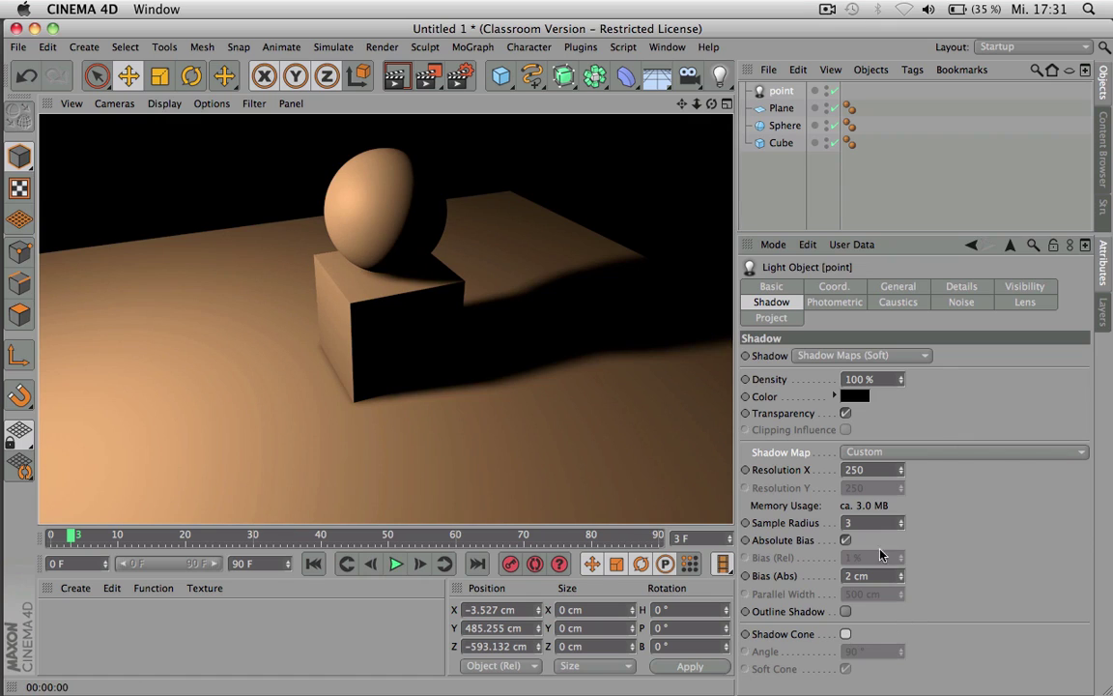
# - Switch the light to Raytraced (Hard) shadows and render them at 25 % density
pyautogui.click(855, 358)
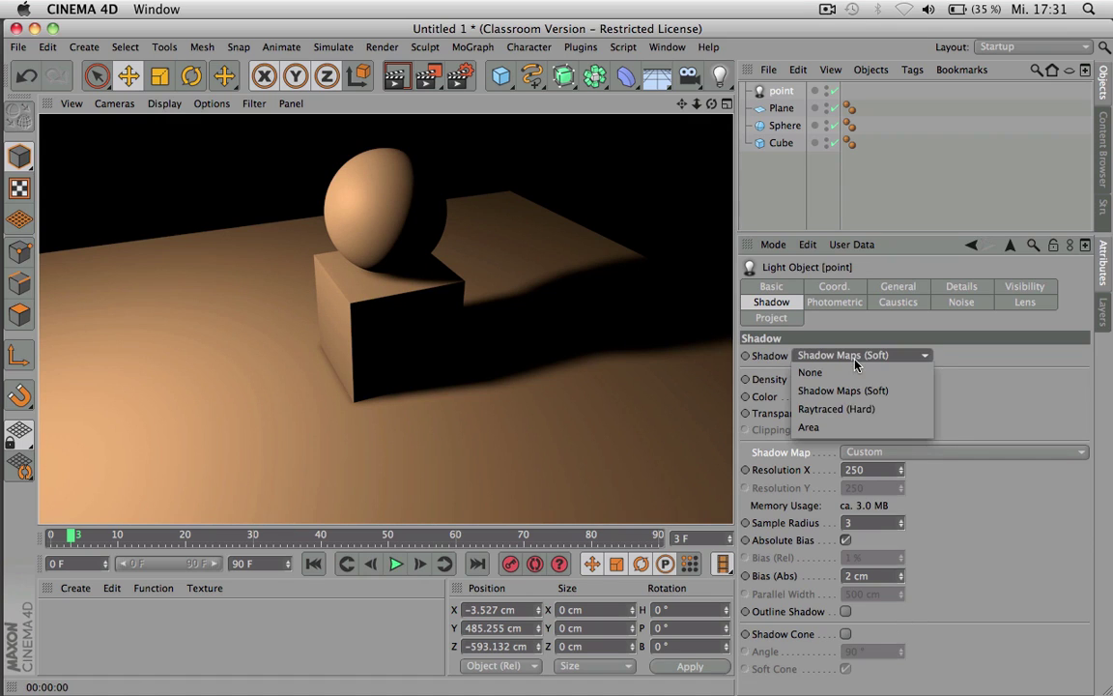
pyautogui.click(837, 409)
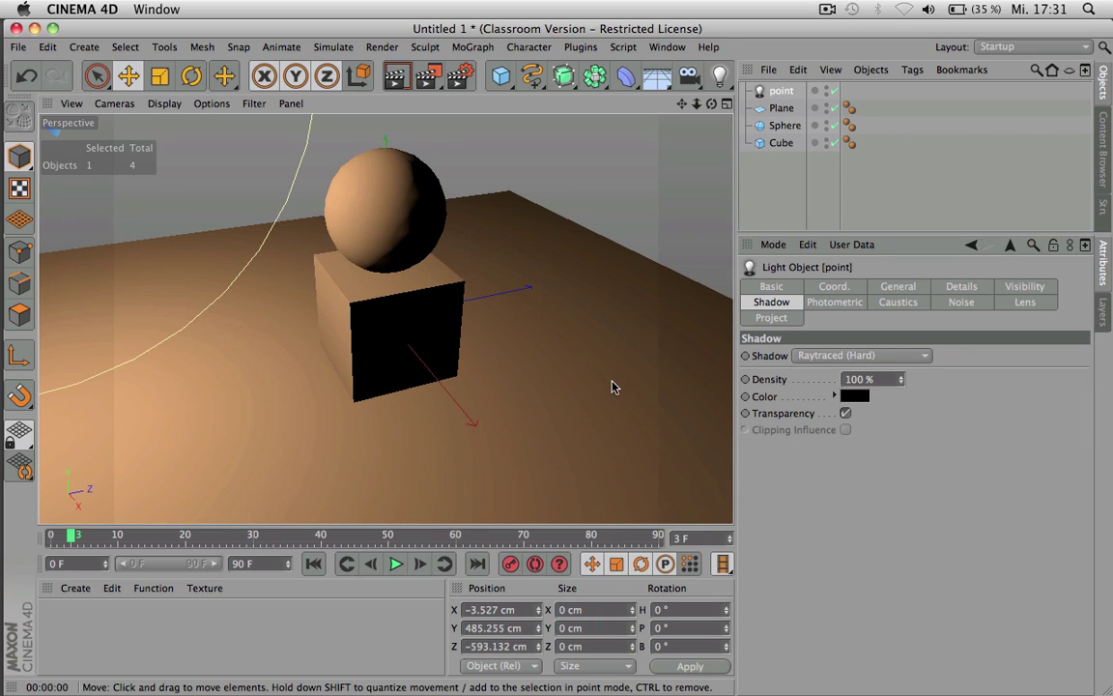
pyautogui.press('super+r')
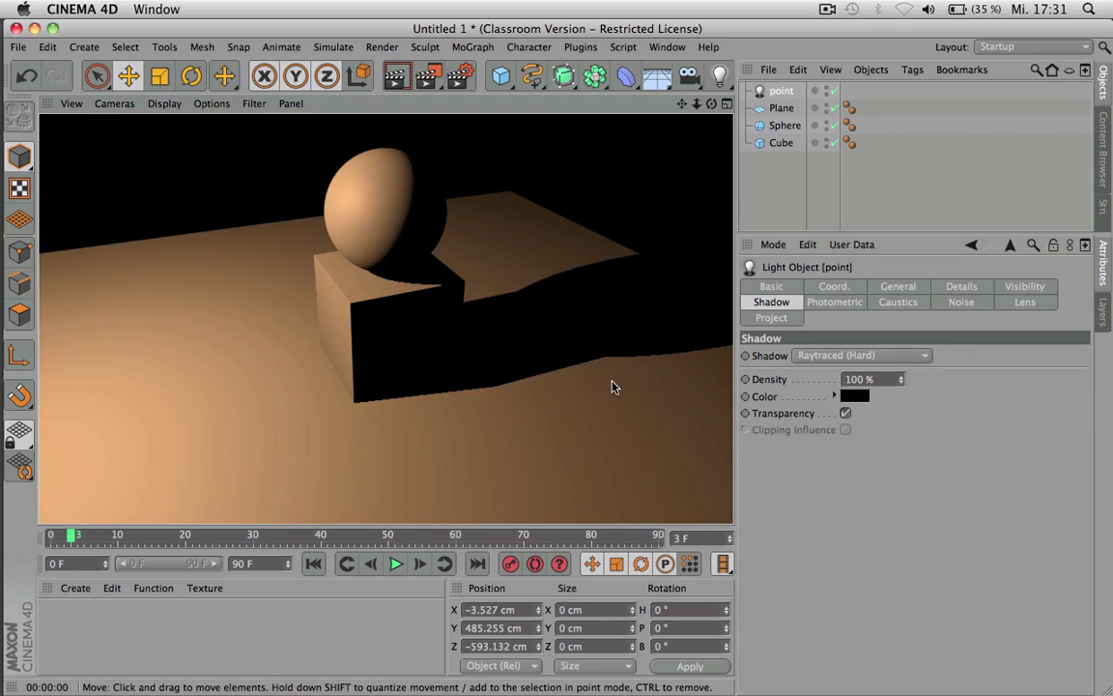
pyautogui.doubleClick(860, 379)
pyautogui.write('25')
pyautogui.press('Return')
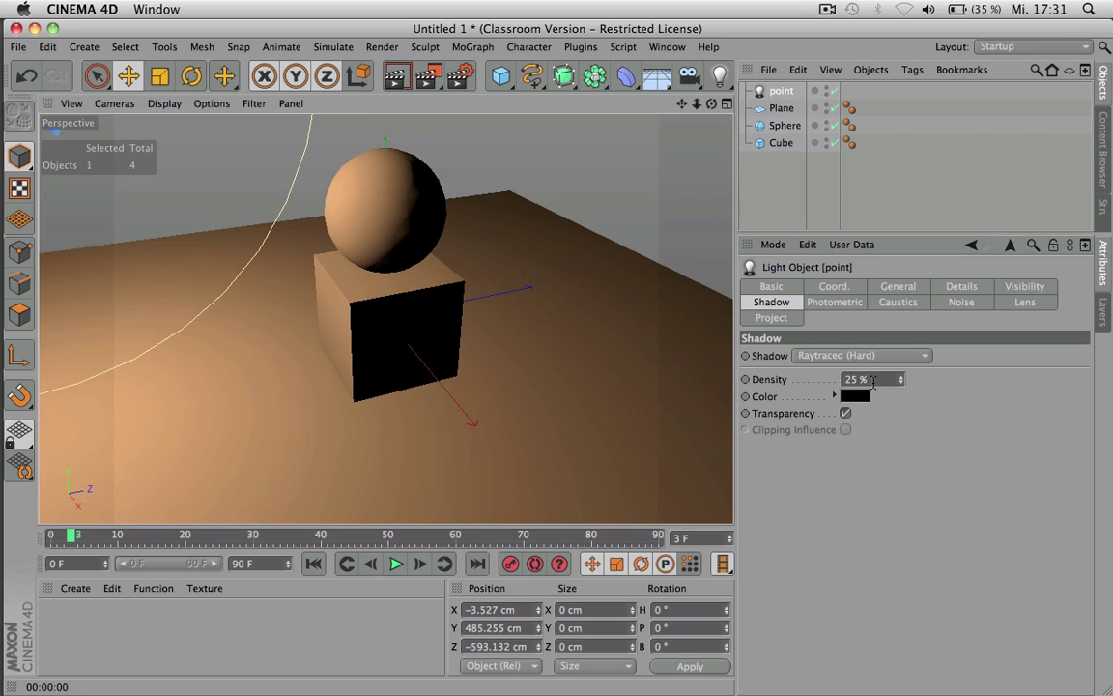
pyautogui.press('super+r')
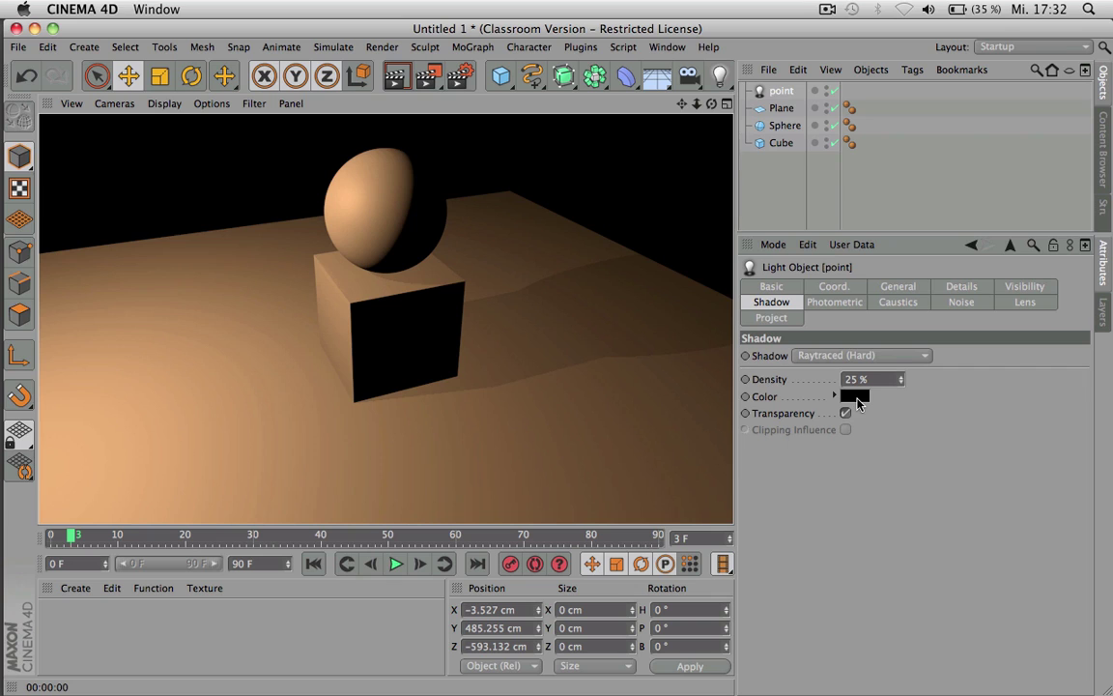
# - Make the shadow colour red at 80 % density and render it
pyautogui.click(857, 404)
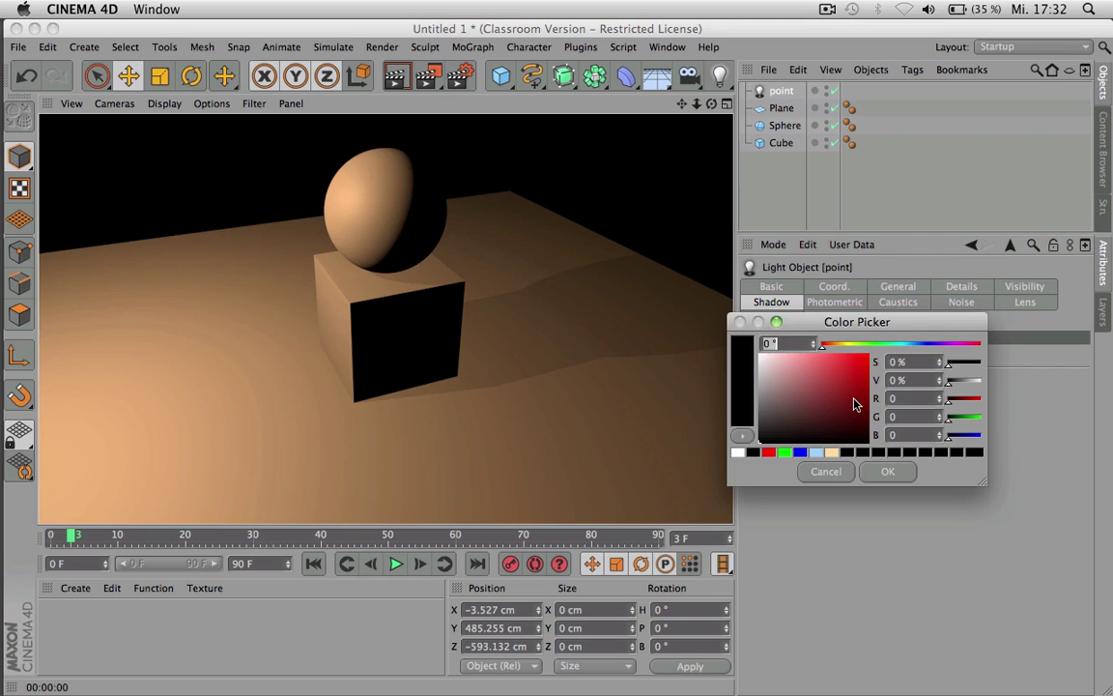
pyautogui.moveTo(854, 398); pyautogui.dragTo(859, 355)
pyautogui.click(882, 476)
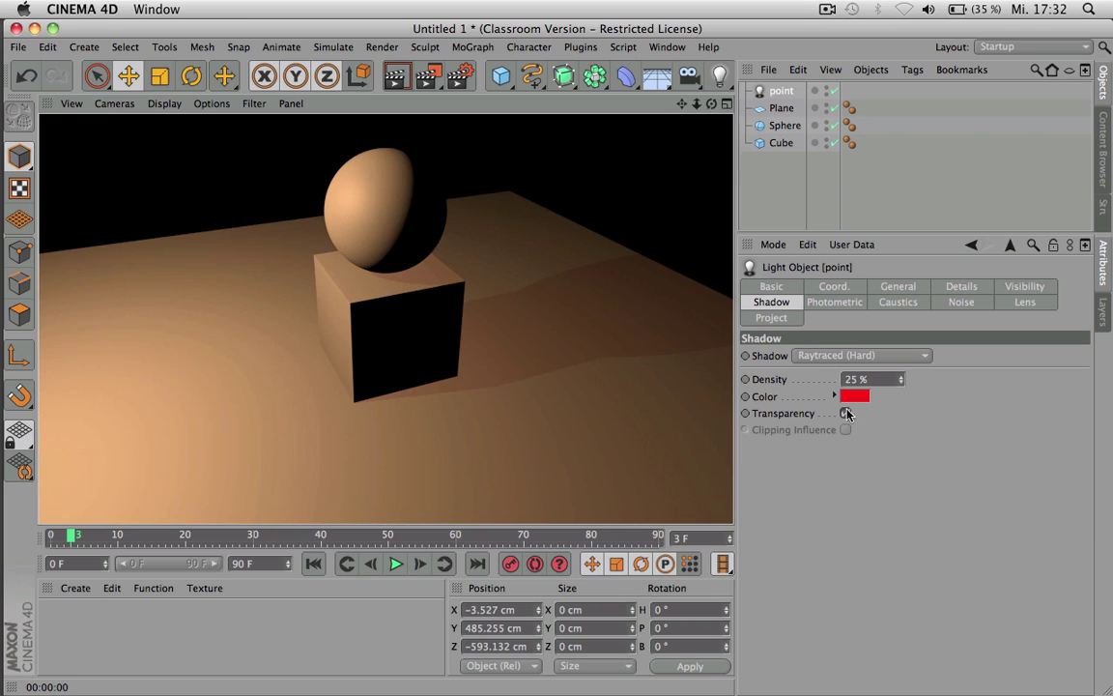
pyautogui.click(861, 378)
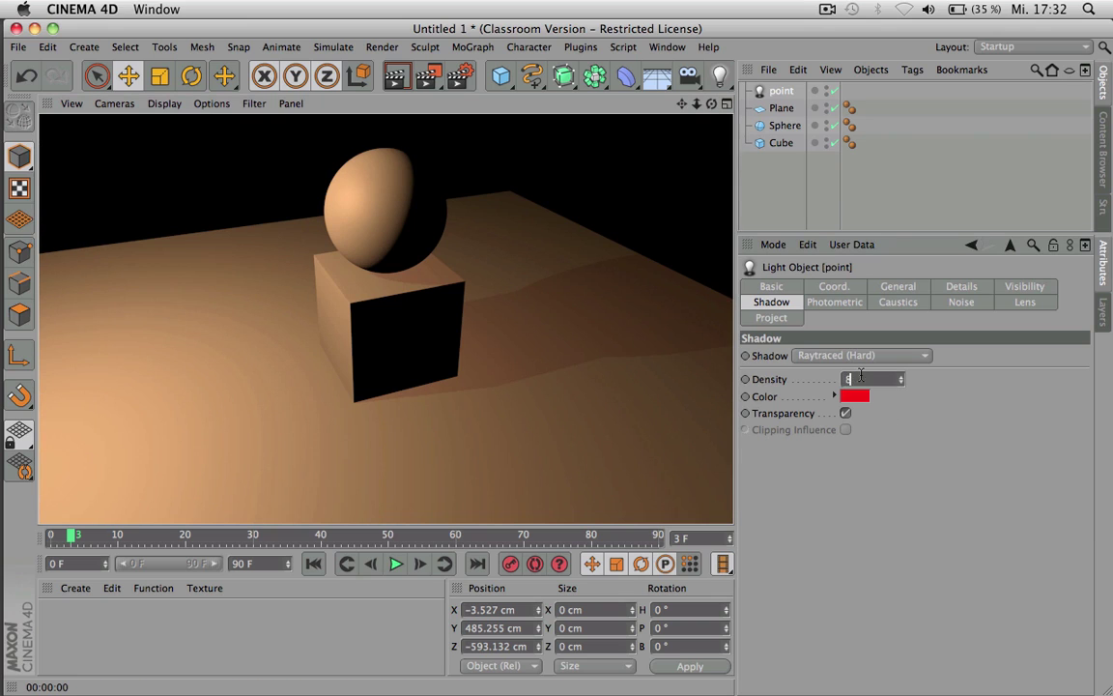
pyautogui.write('80')
pyautogui.press('Return')
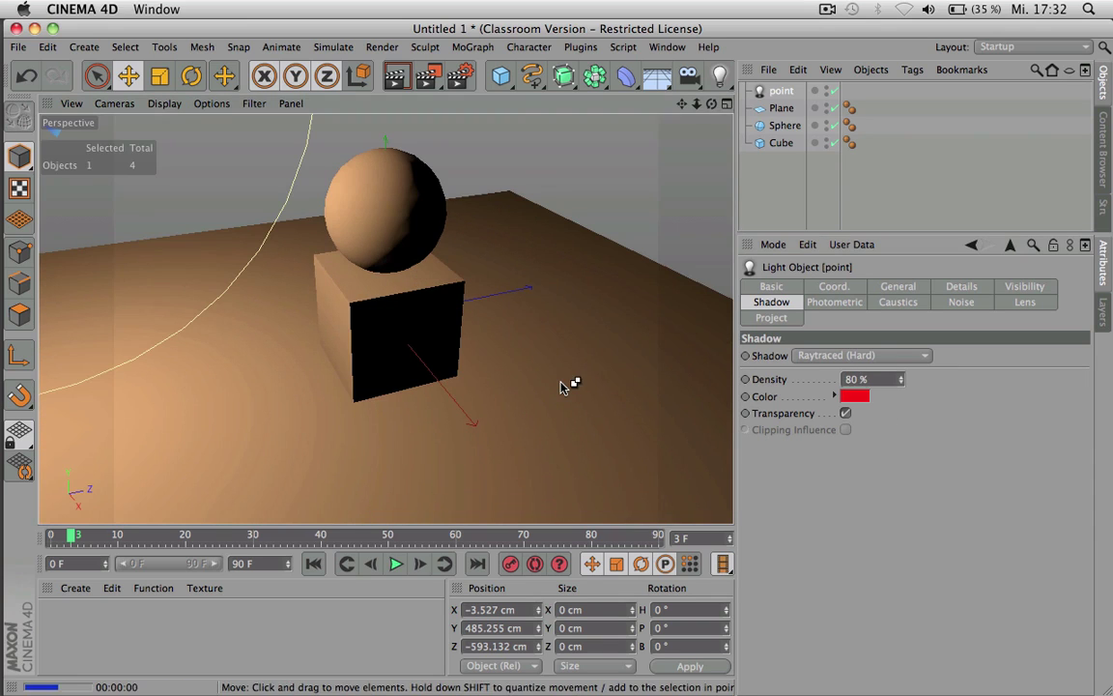
pyautogui.hotkey('ctrl', 'r')
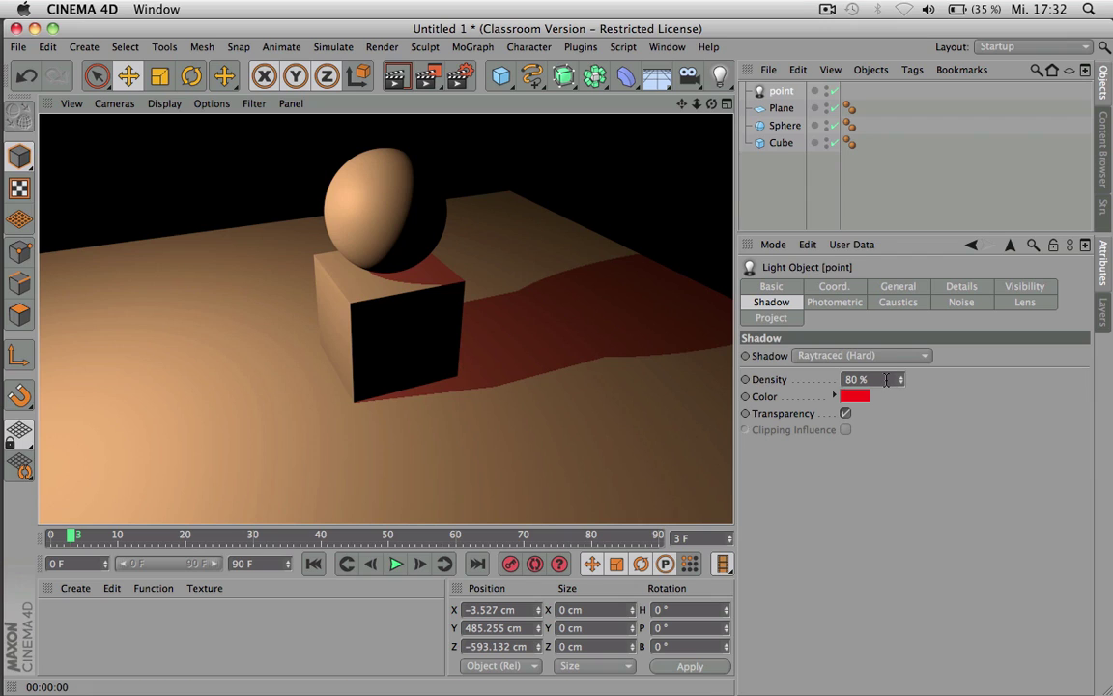
# - Reset shadow density to 100 % and the shadow colour to black
pyautogui.doubleClick(857, 380)
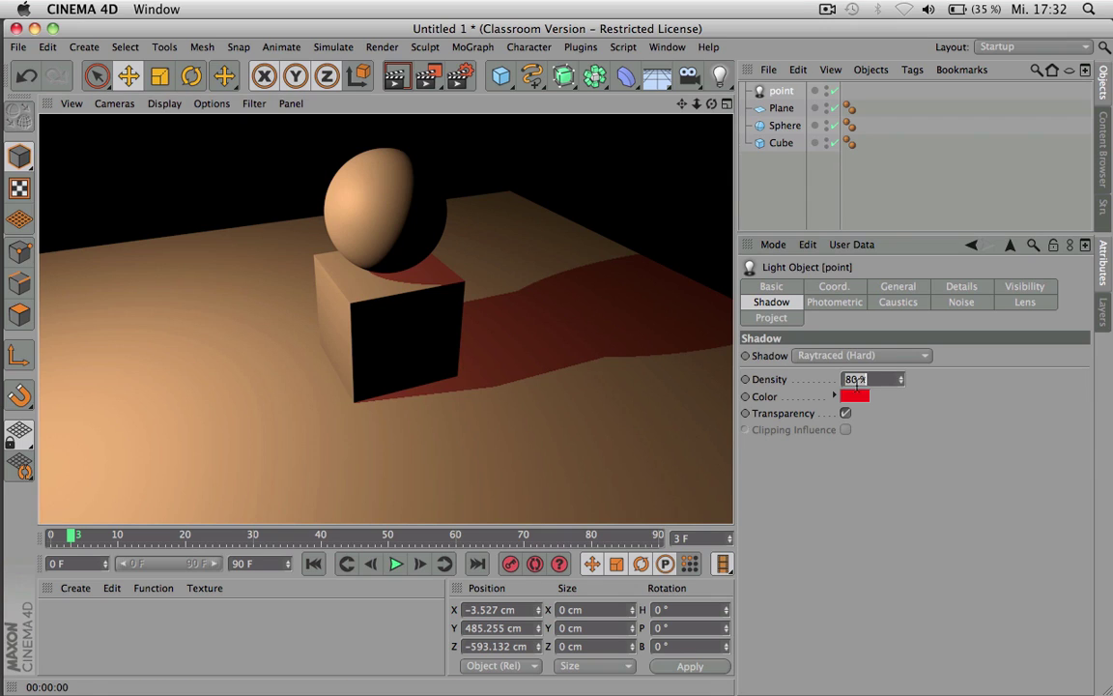
pyautogui.write('100')
pyautogui.press('Return')
pyautogui.click(854, 396)
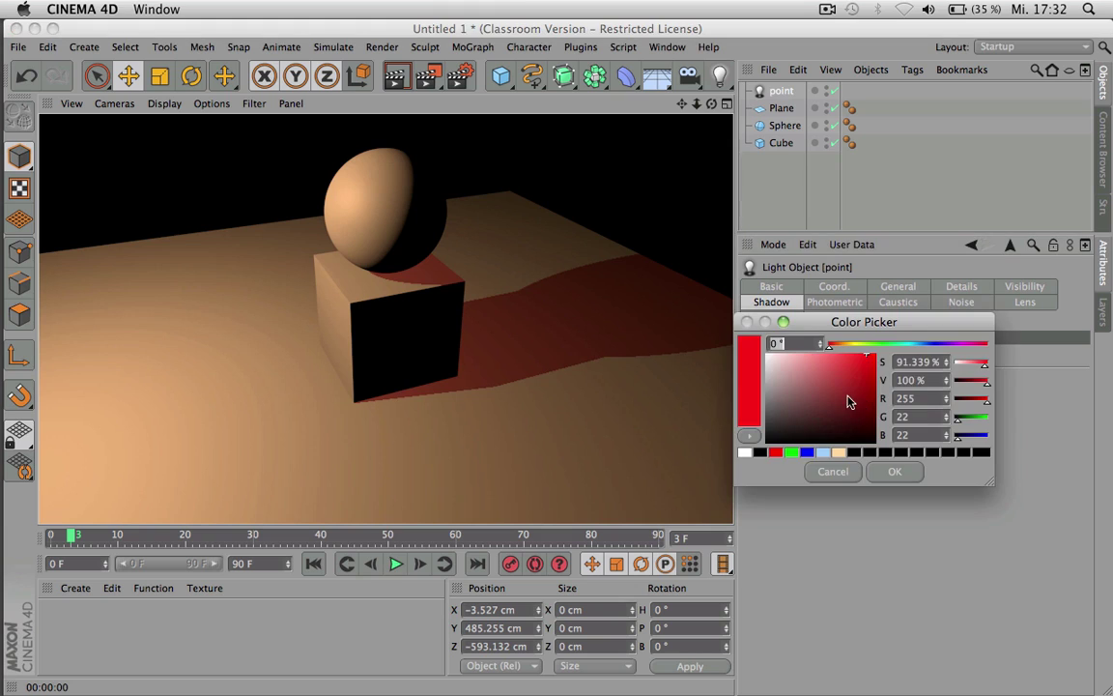
pyautogui.click(793, 440)
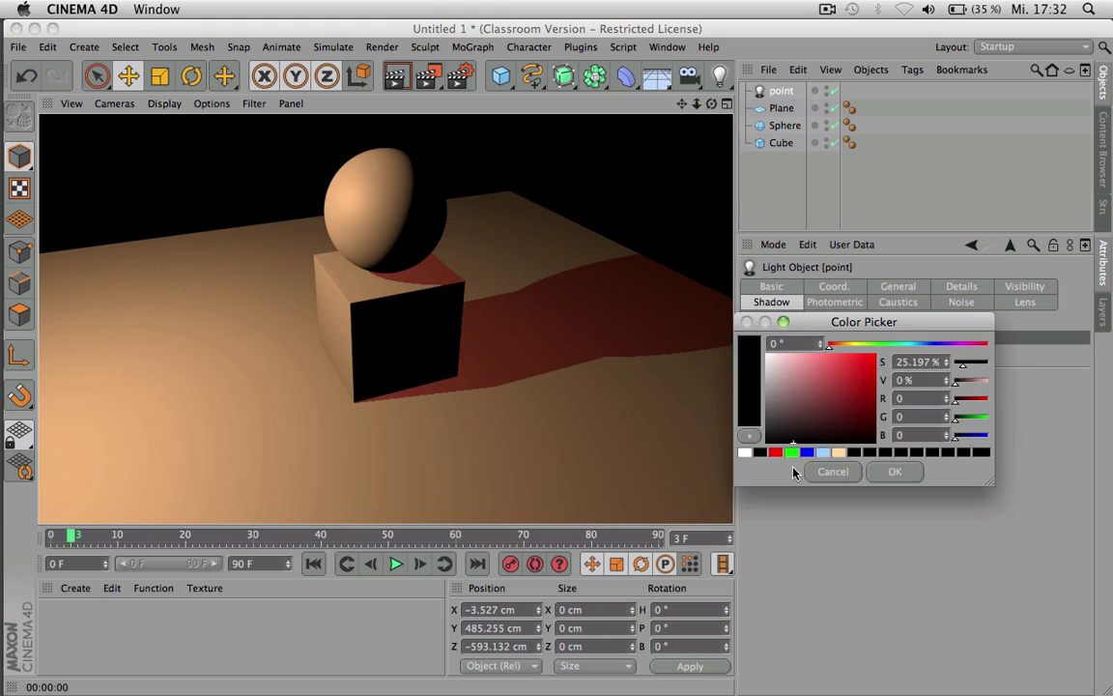
pyautogui.click(895, 471)
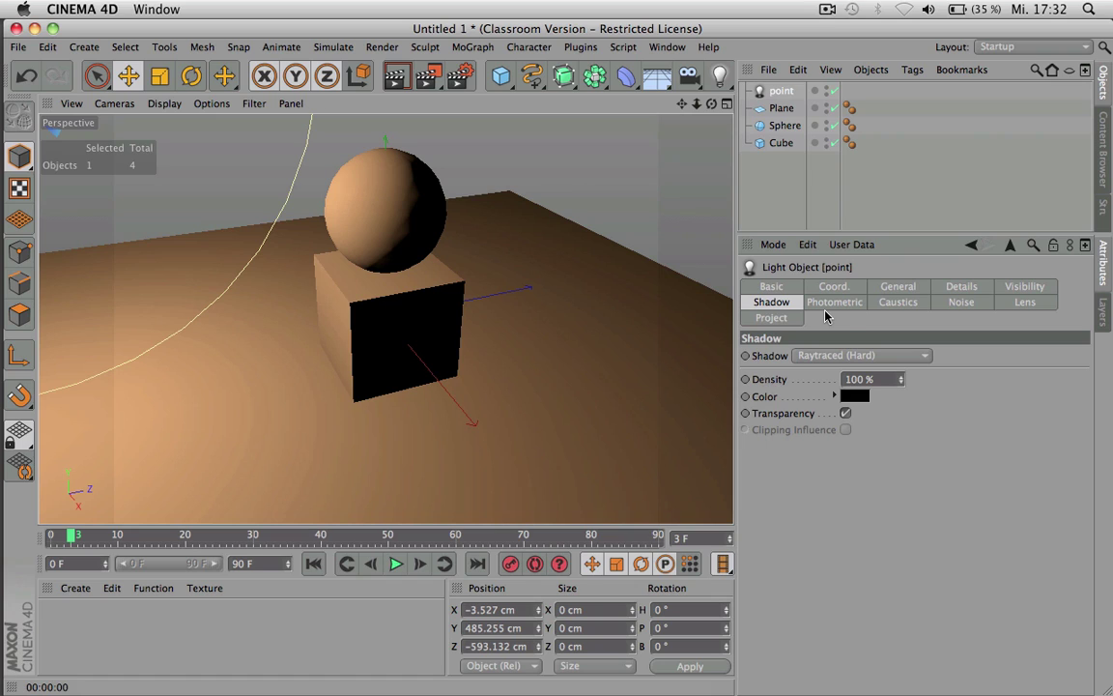
# - Switch to Area shadows and move the light left along X, then right and forward
pyautogui.click(857, 357)
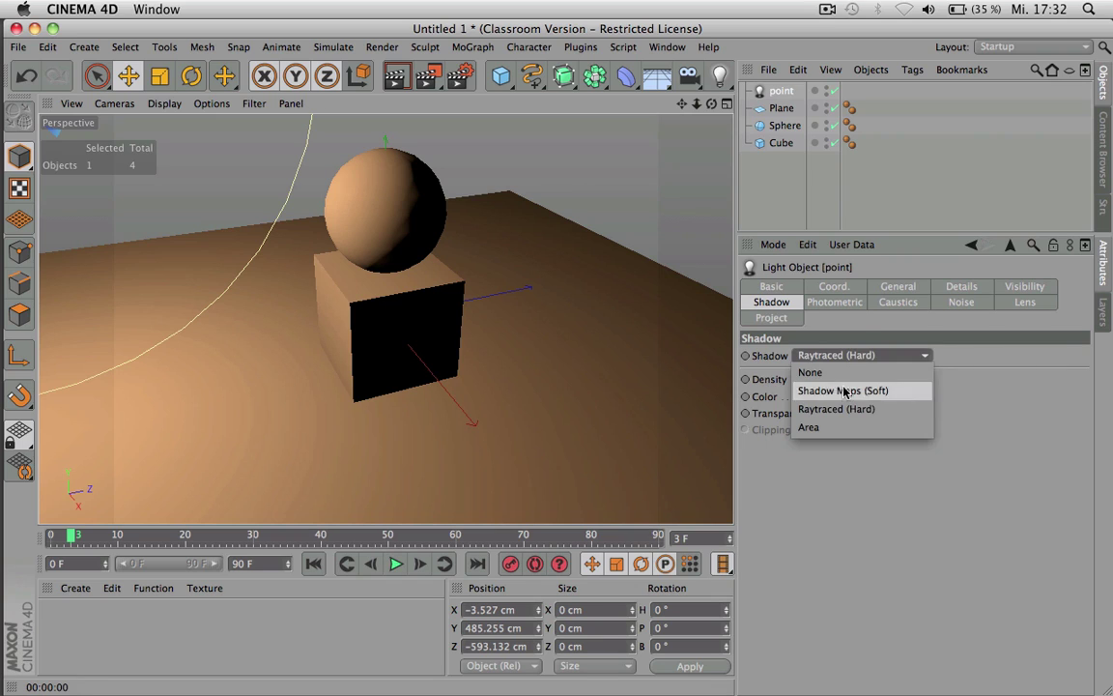
pyautogui.click(823, 430)
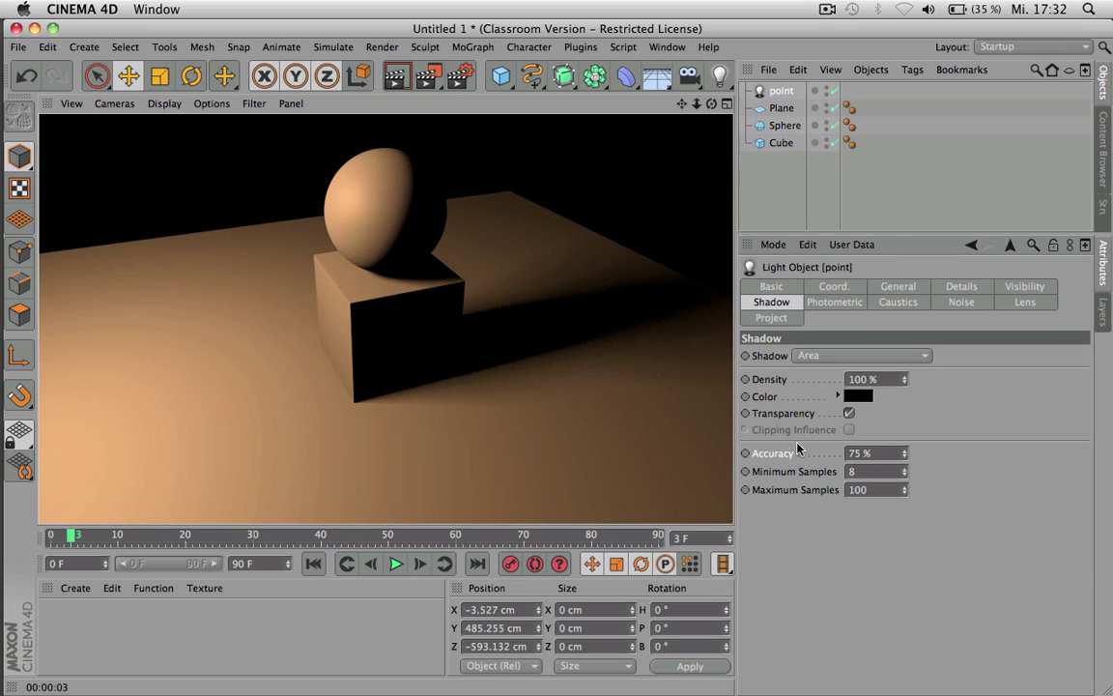
pyautogui.press('h')
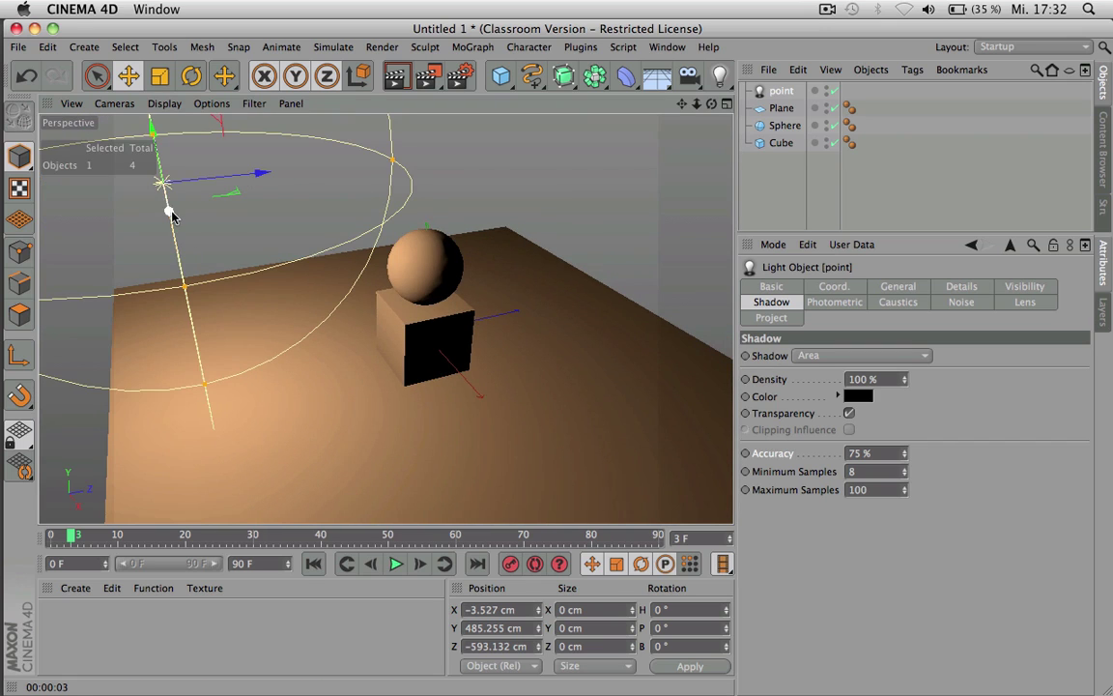
pyautogui.moveTo(169, 211); pyautogui.dragTo(169, 176)
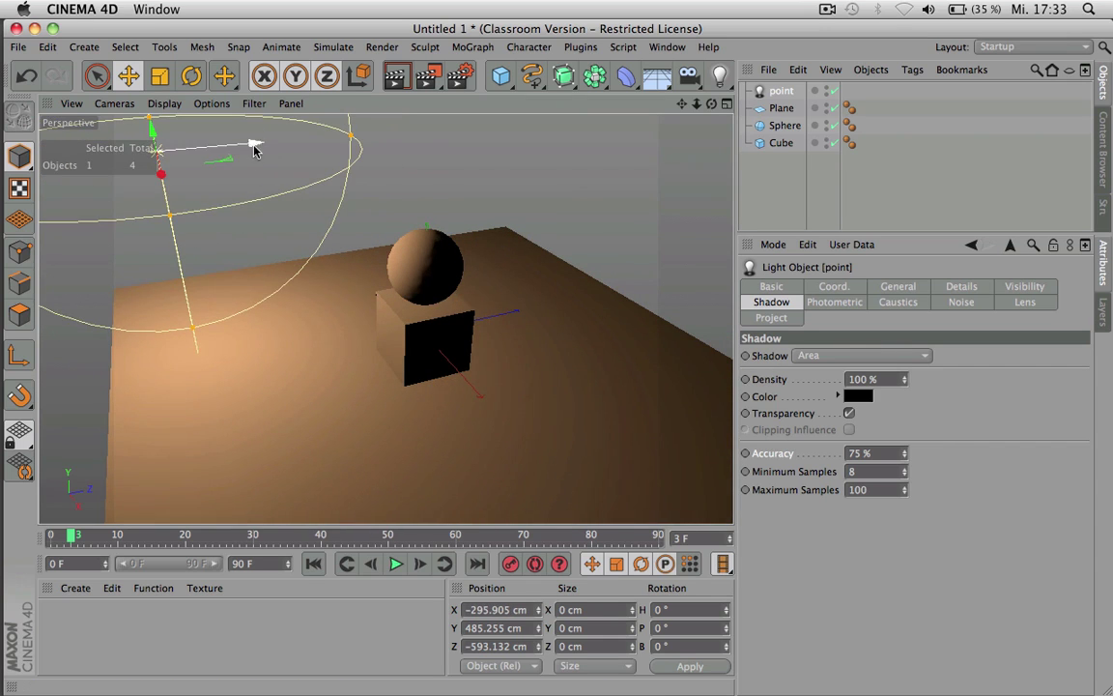
pyautogui.moveTo(248, 144); pyautogui.dragTo(354, 240)
# - Render the soft area shadow from two orbited viewpoints
pyautogui.keyDown('alt'); pyautogui.moveTo(491, 384); pyautogui.dragTo(510, 406); pyautogui.keyUp('alt')
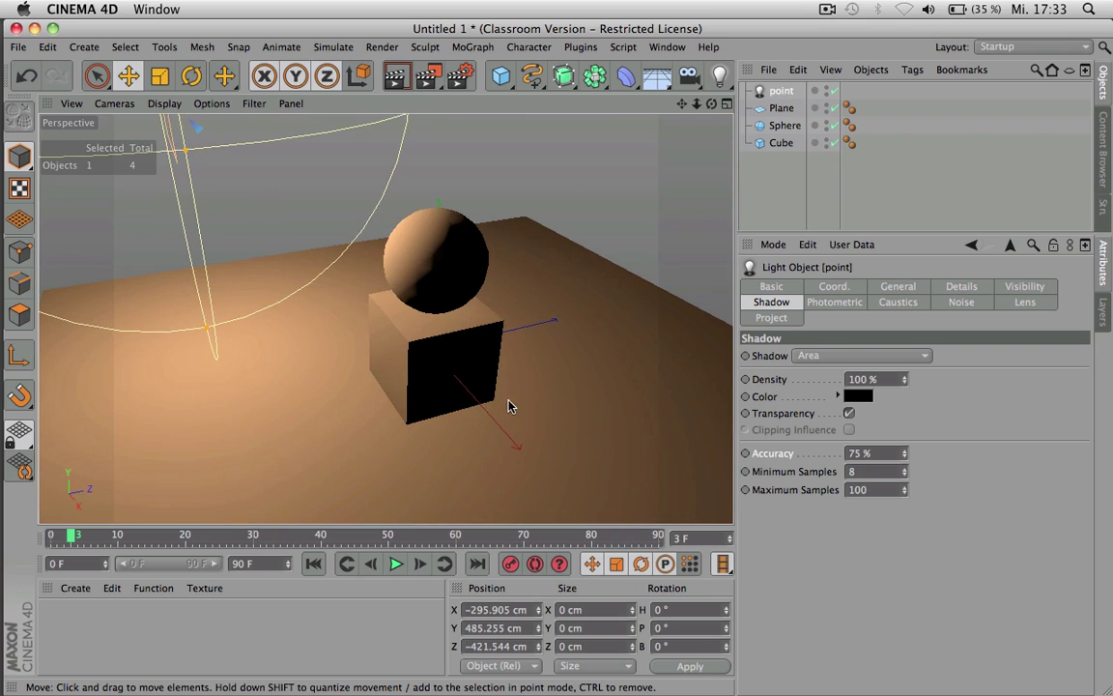
pyautogui.press('super+r')
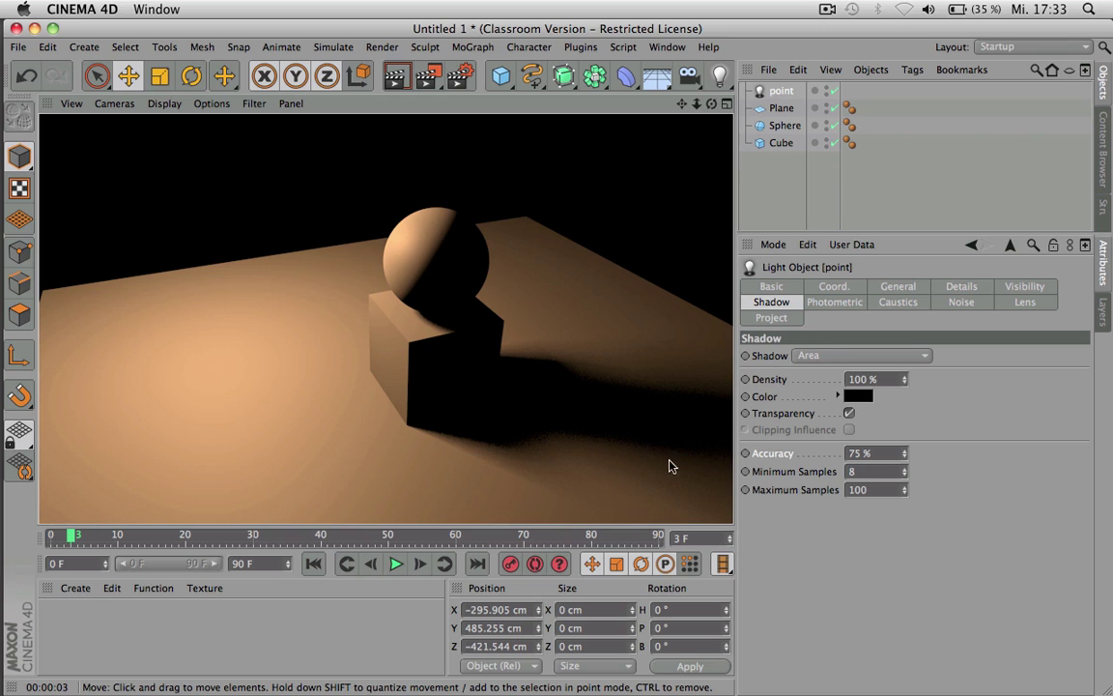
pyautogui.keyDown('alt'); pyautogui.moveTo(611, 117); pyautogui.dragTo(385, 318); pyautogui.keyUp('alt')
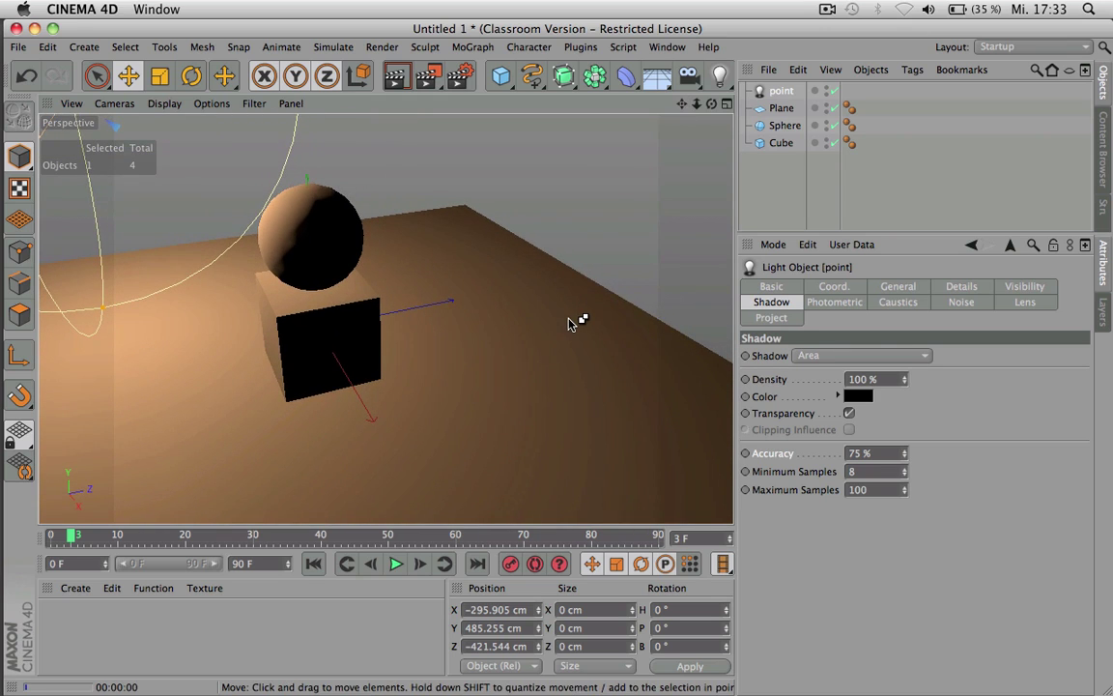
pyautogui.press('super+r')
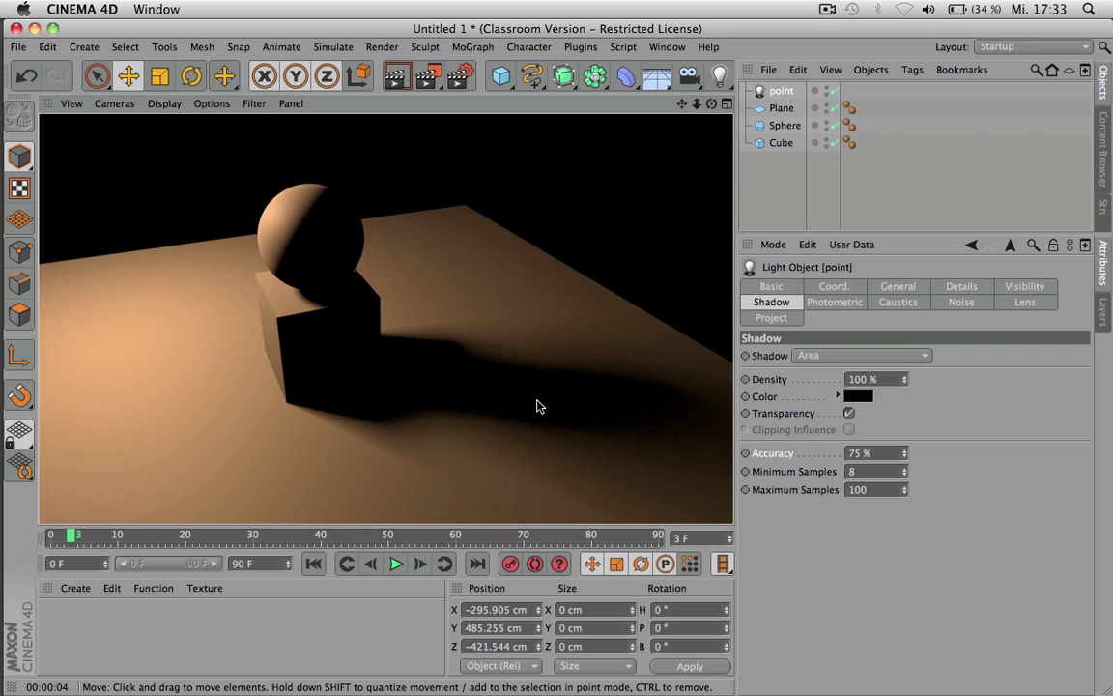
# - Raise area shadow samples to 80 minimum and 200 maximum, then render
pyautogui.doubleClick(866, 472)
pyautogui.write('80')
pyautogui.press('Tab')
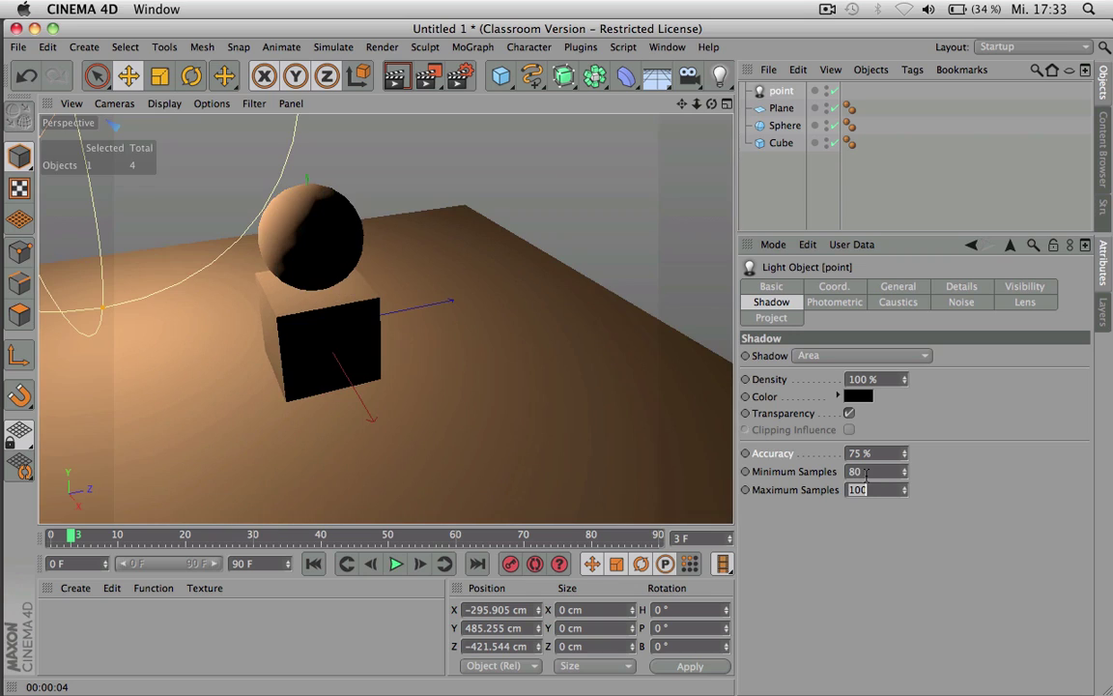
pyautogui.write('200')
pyautogui.press('Return')
pyautogui.press('super+r')
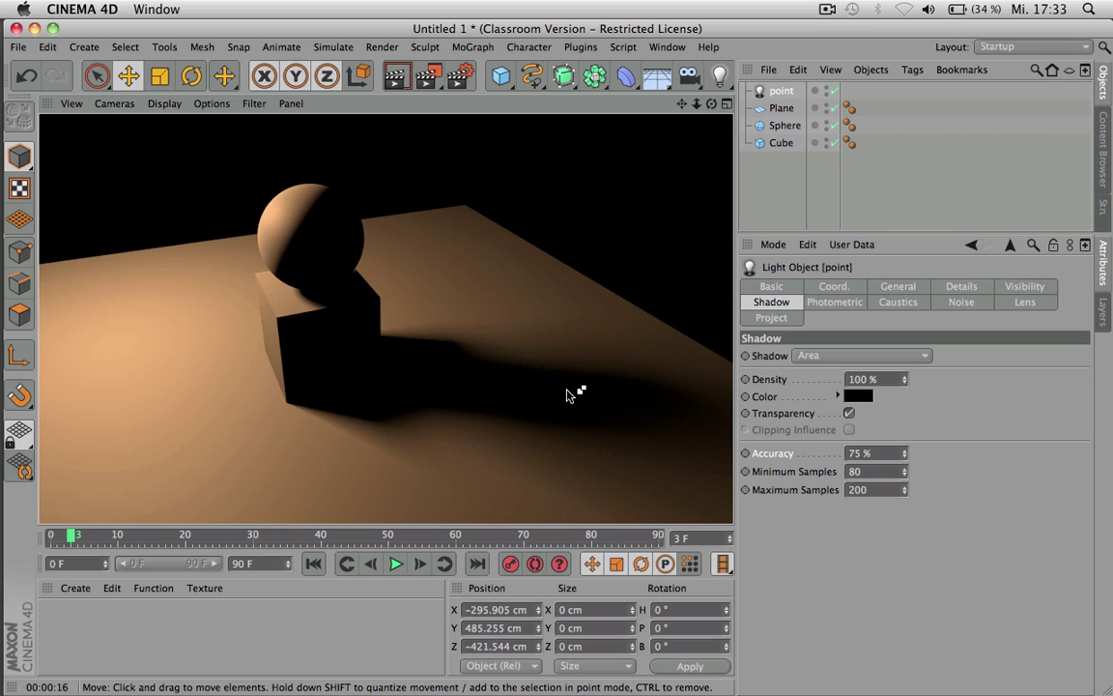
# - Lower samples to 10 minimum and 44 maximum with 40 % accuracy, then render
pyautogui.doubleClick(860, 471)
pyautogui.write('10')
pyautogui.press('Tab')
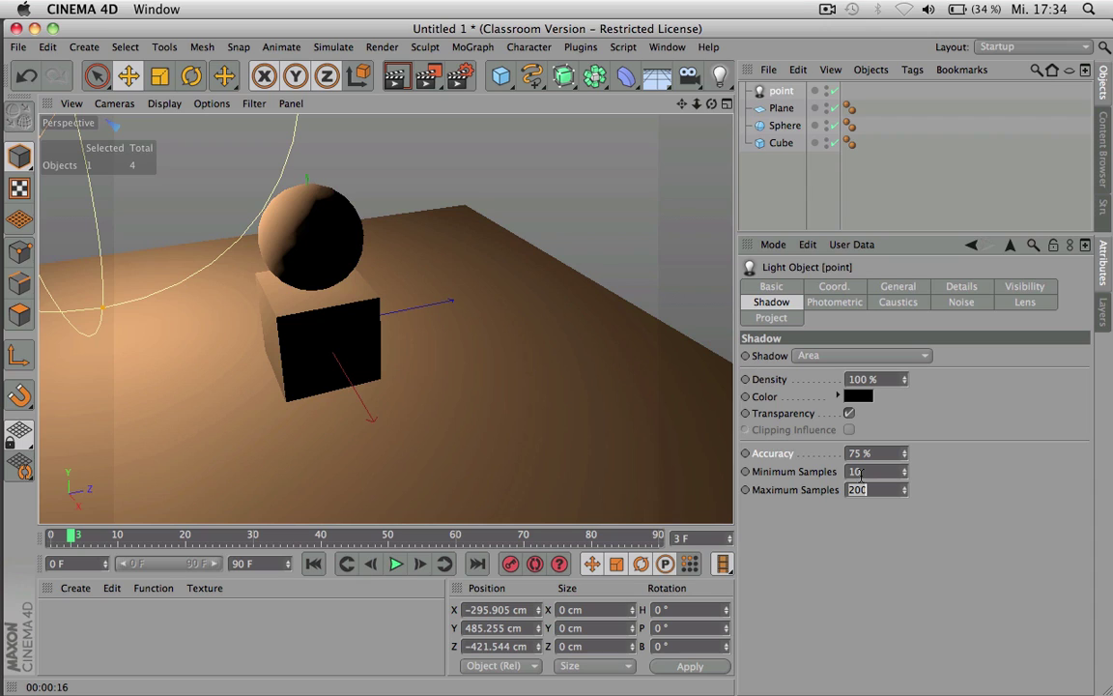
pyautogui.write('44')
pyautogui.doubleClick(859, 453)
pyautogui.write('40')
pyautogui.press('Return')
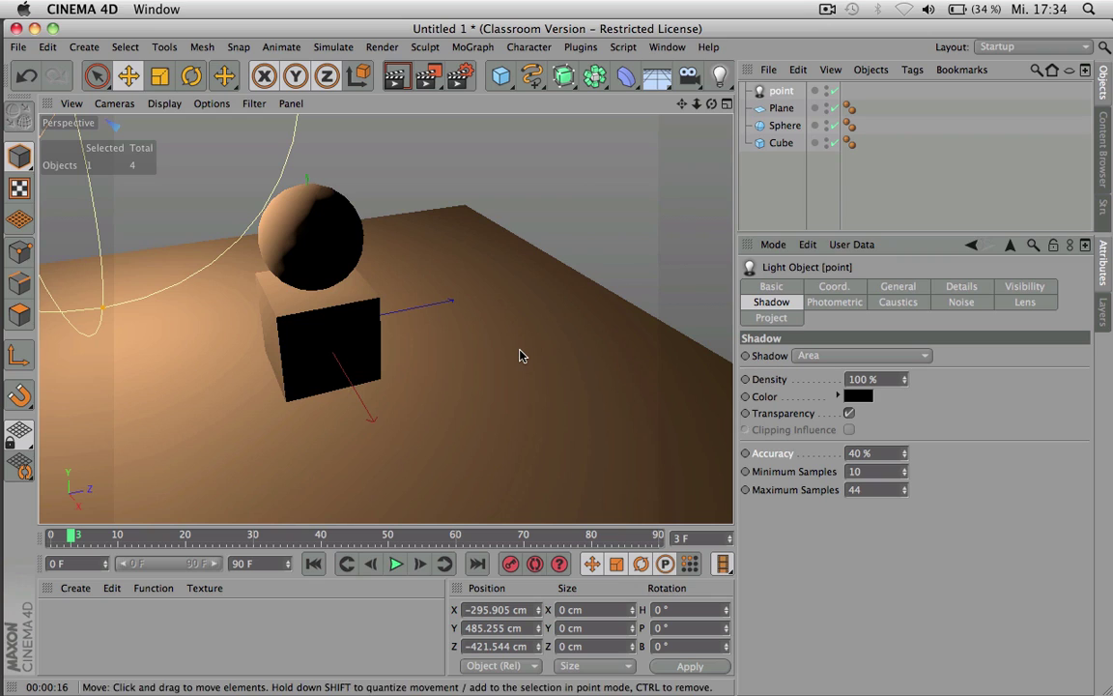
pyautogui.press('super+r')
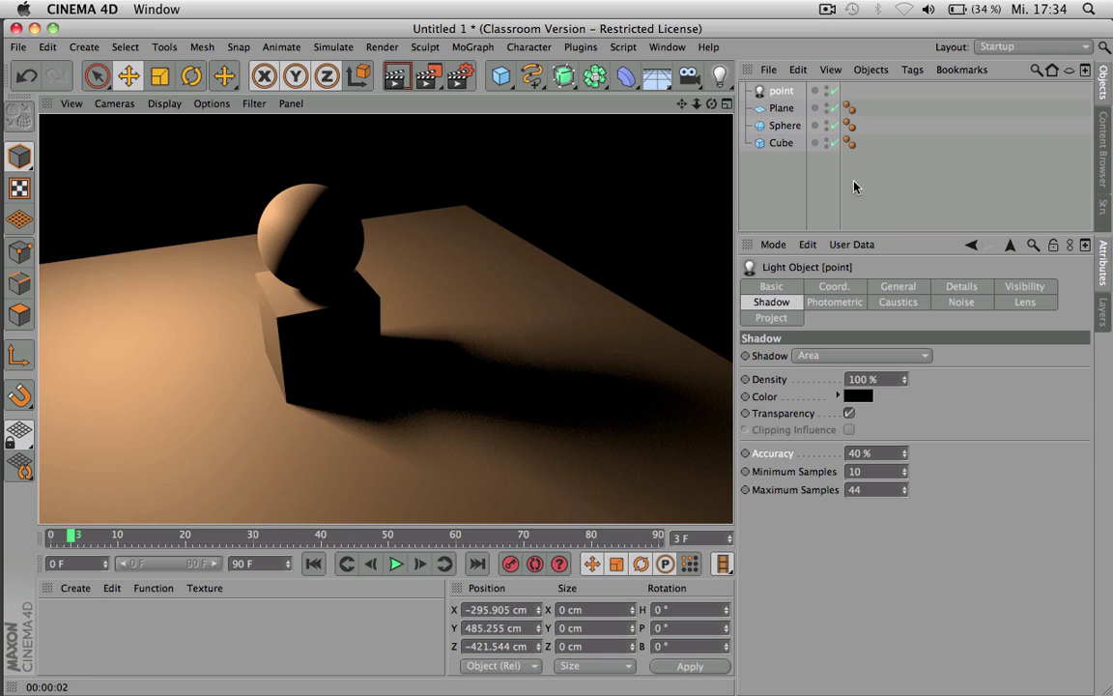
# - Reselect the point light, revisit the accuracy and samples fields, and show Photometric settings
pyautogui.click(781, 94)
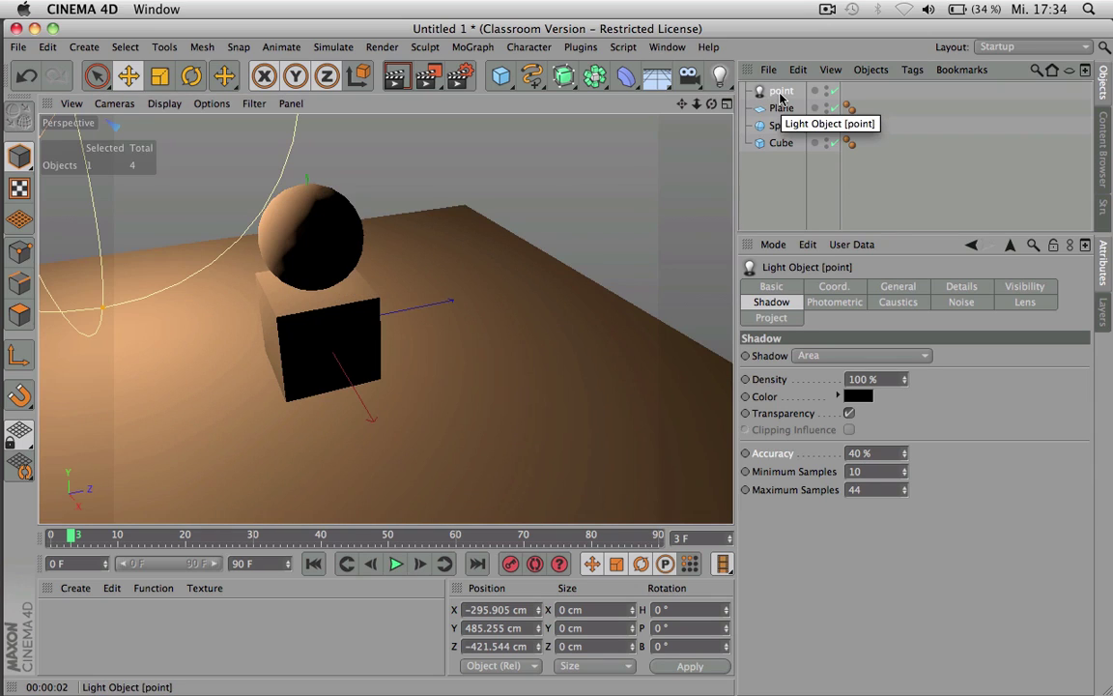
pyautogui.click(858, 453)
pyautogui.press('Tab')
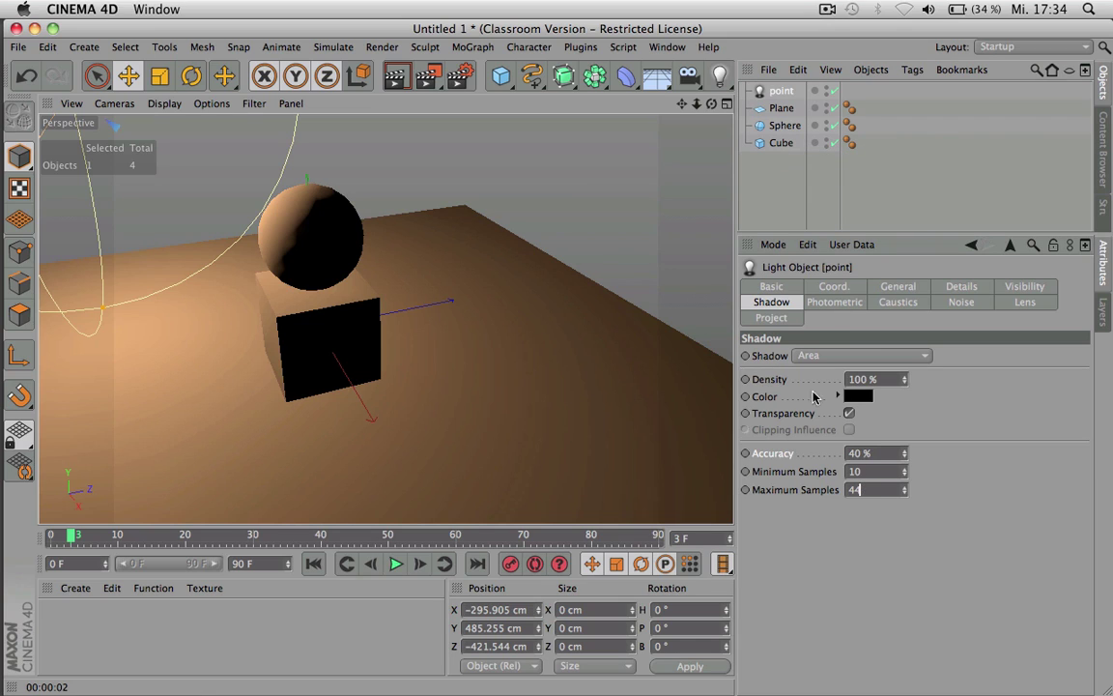
pyautogui.click(838, 310)
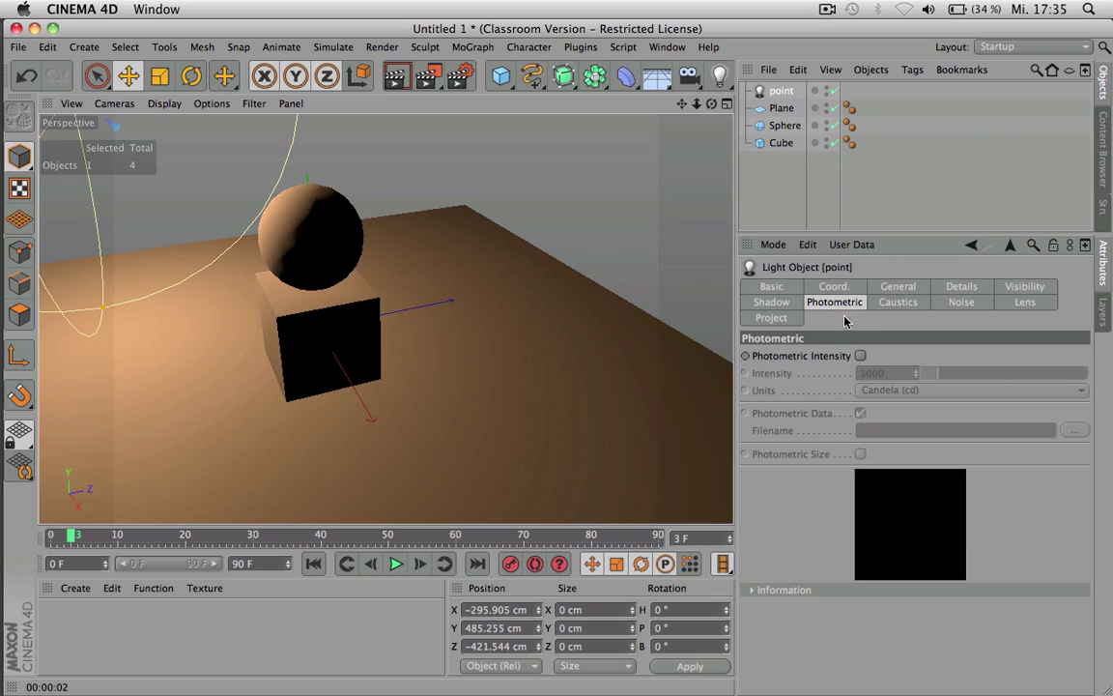
# - Enable Photometric Intensity at 6057 cd and render the brighter scene
pyautogui.click(860, 356)
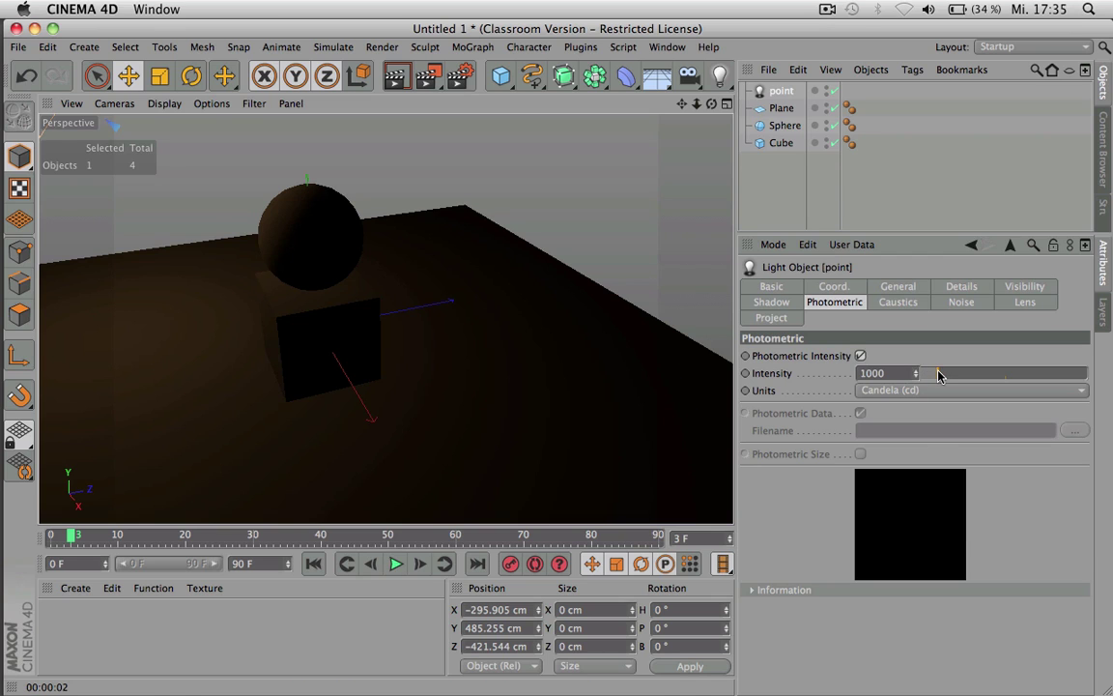
pyautogui.moveTo(938, 375); pyautogui.dragTo(957, 375)
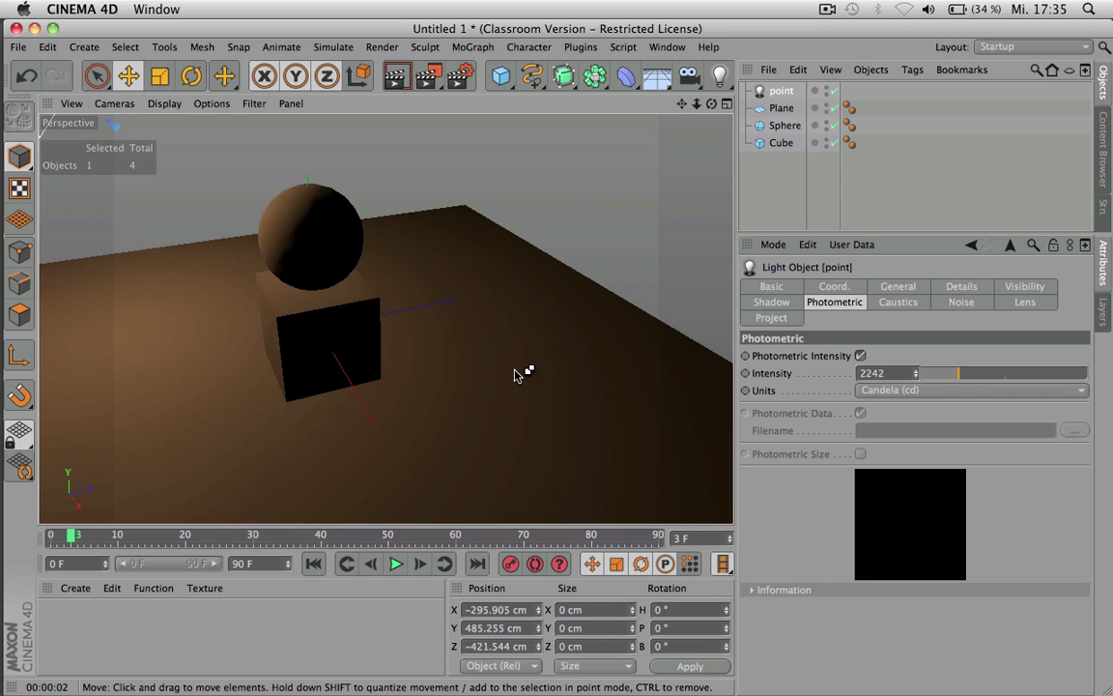
pyautogui.moveTo(958, 373); pyautogui.dragTo(1023, 375)
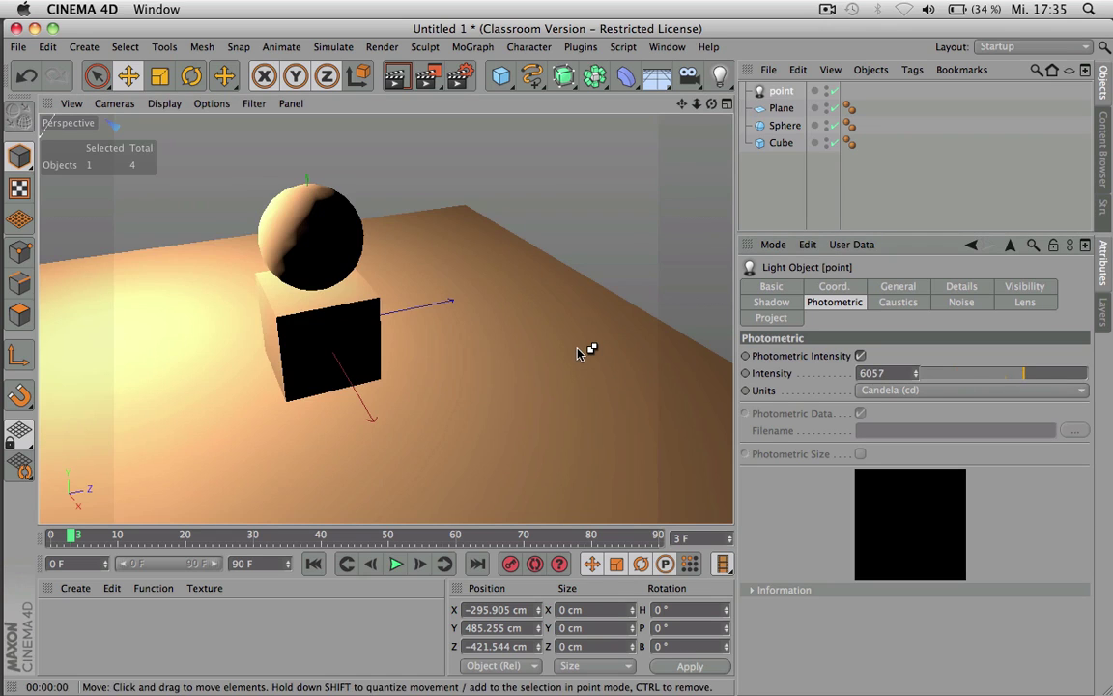
pyautogui.hotkey('ctrl', 'r')
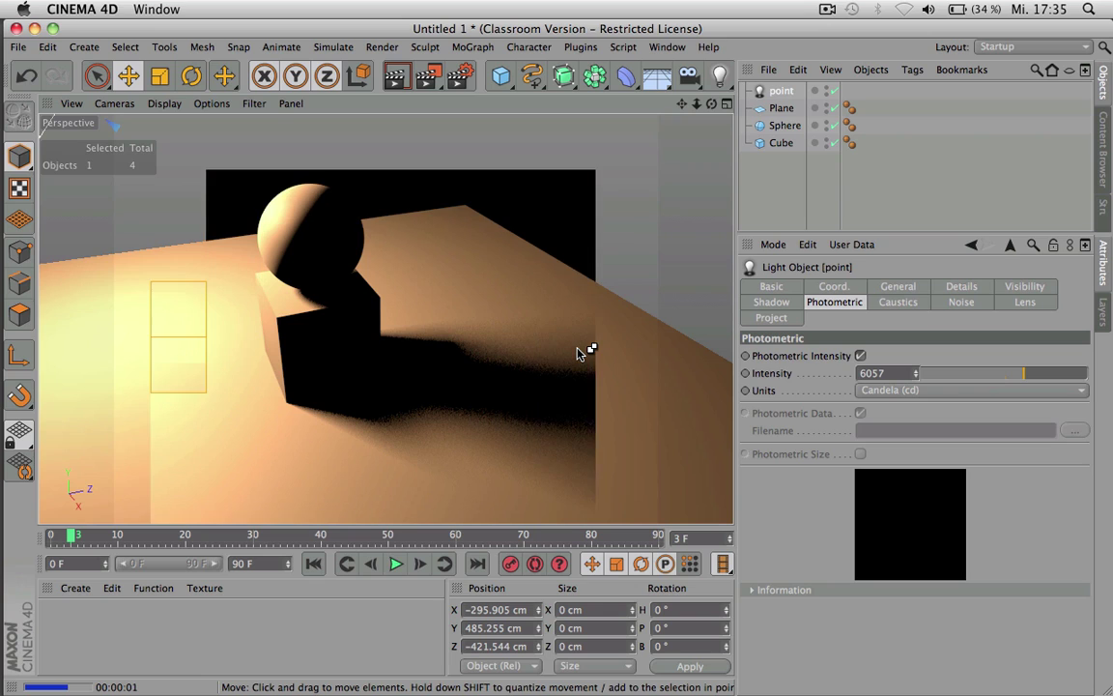
pyautogui.click(899, 289)
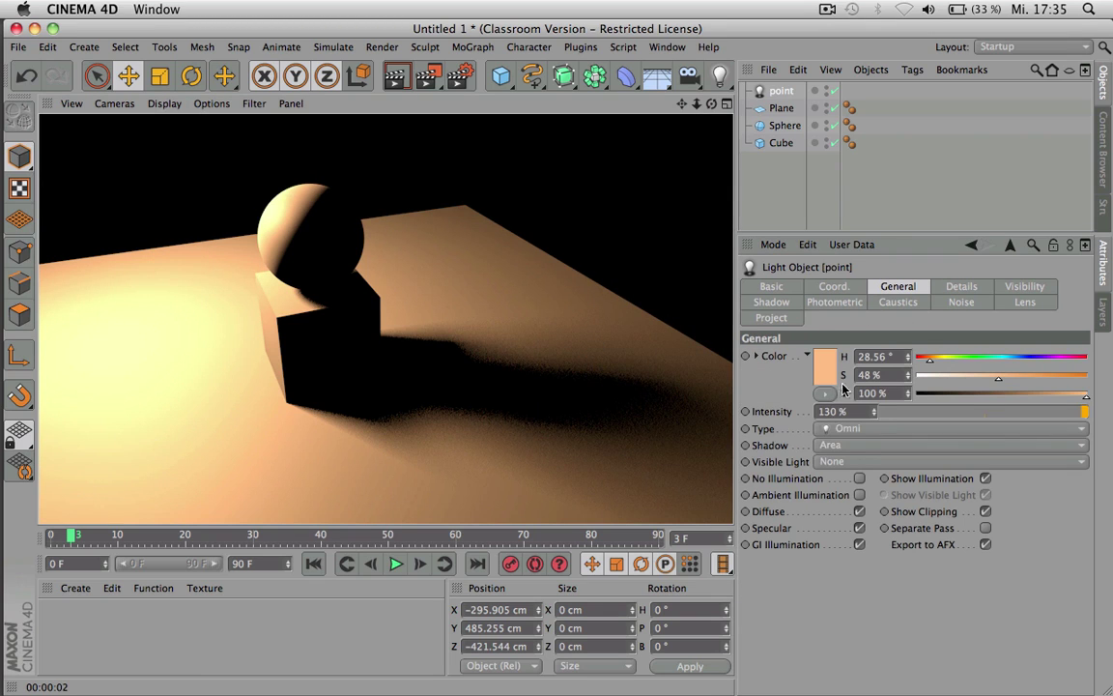
pyautogui.click(837, 303)
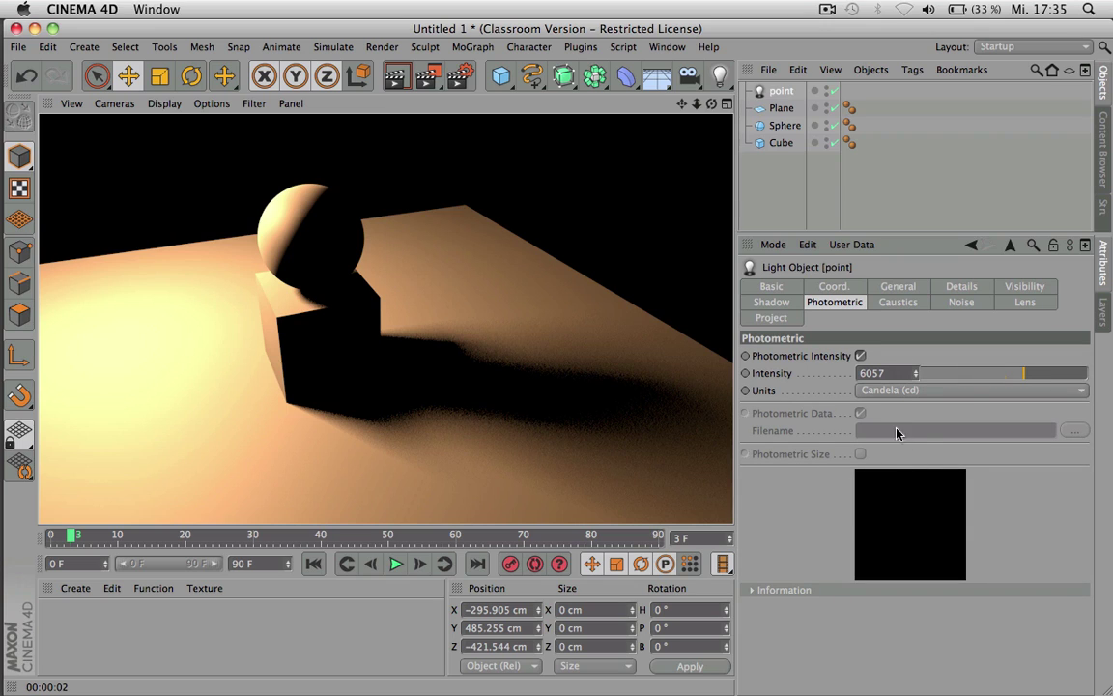
# - Change the light type to IES and view its Photometric settings
pyautogui.click(882, 288)
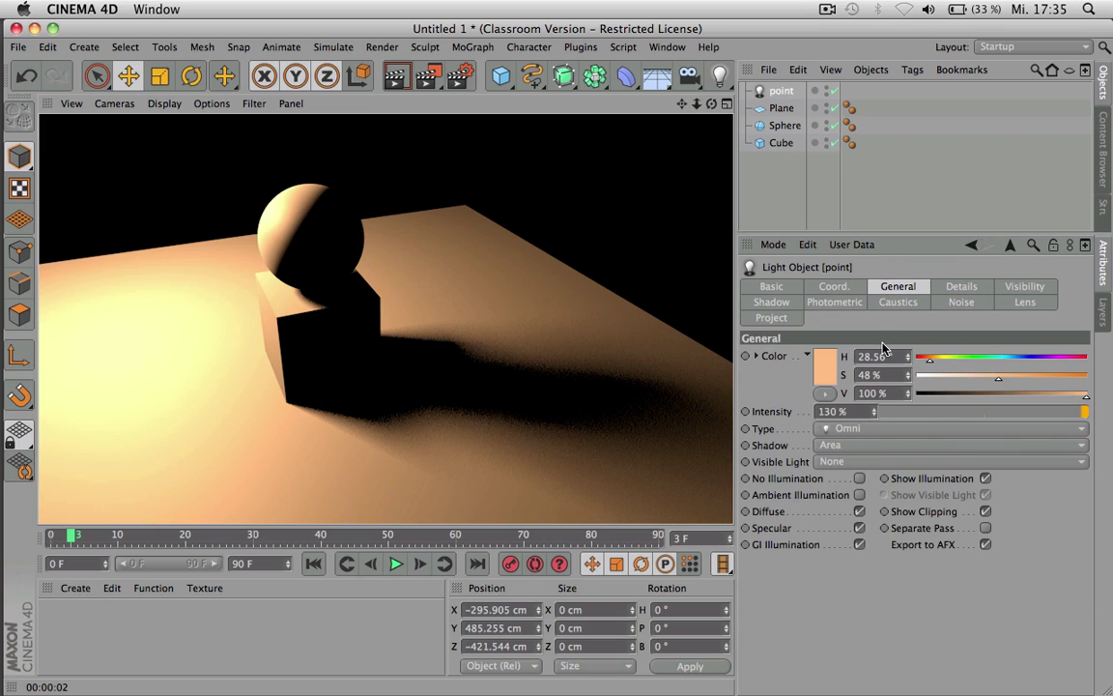
pyautogui.click(858, 429)
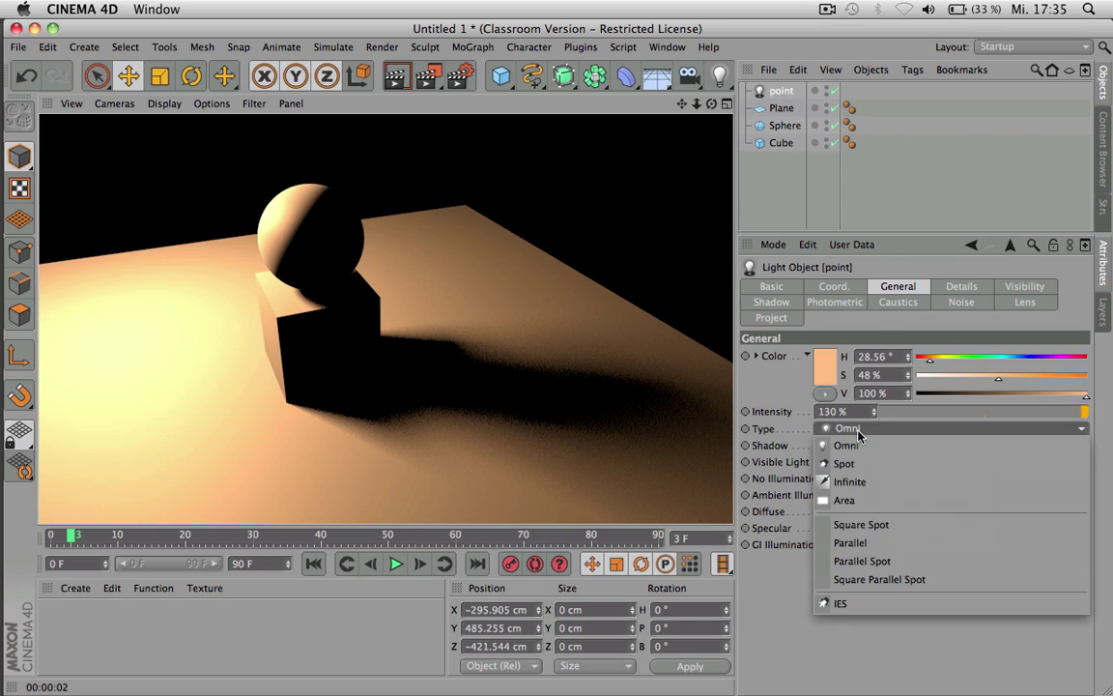
pyautogui.click(841, 604)
pyautogui.click(836, 304)
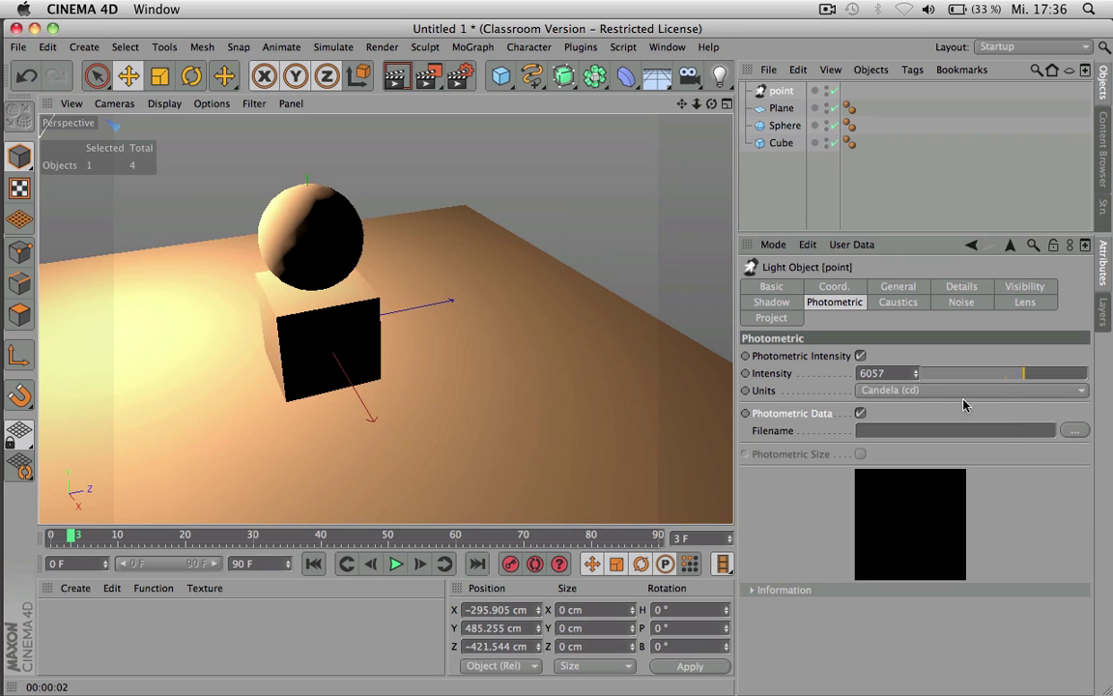
# - Set the light type back to Omni and return to the Photometric settings
pyautogui.click(899, 287)
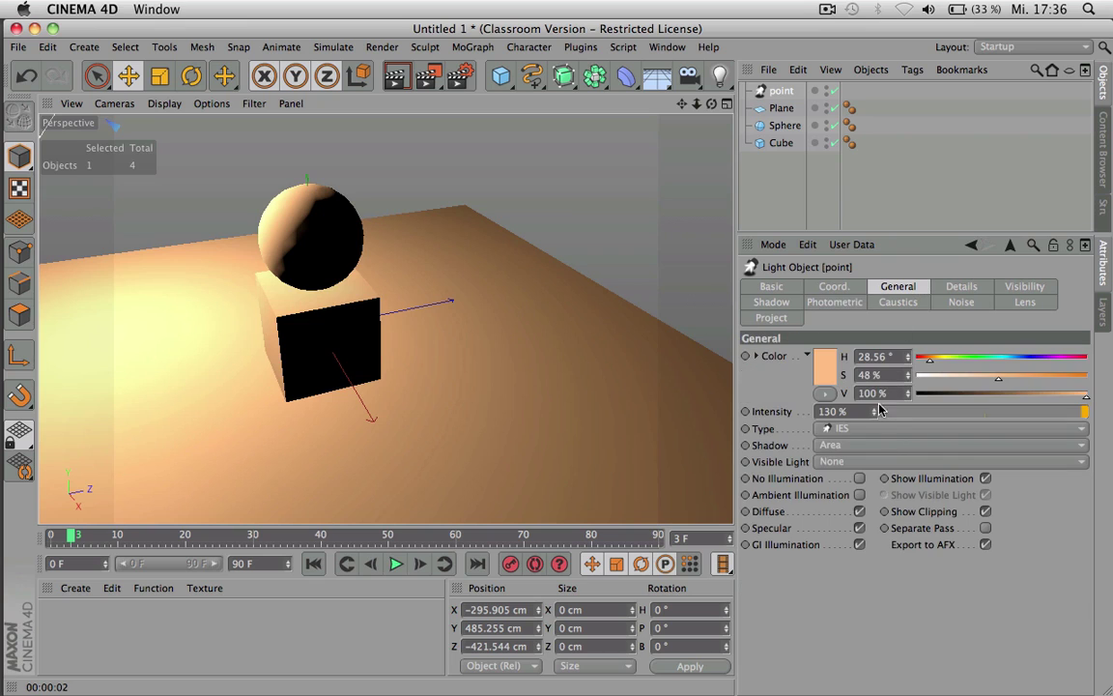
pyautogui.click(855, 430)
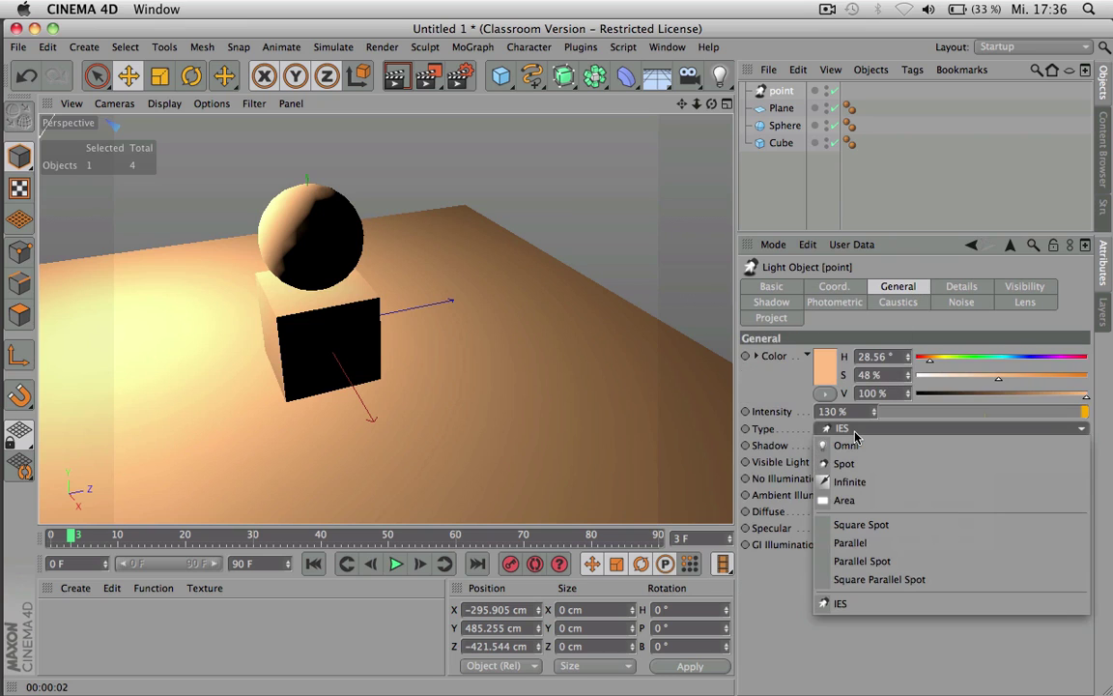
pyautogui.click(855, 447)
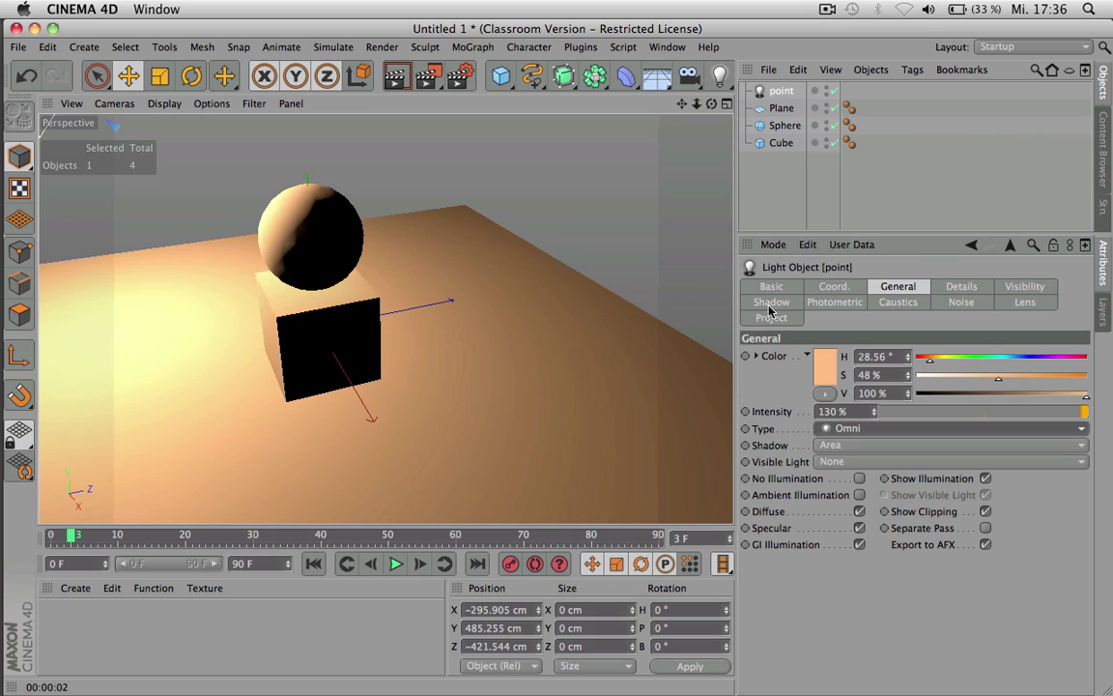
pyautogui.click(834, 302)
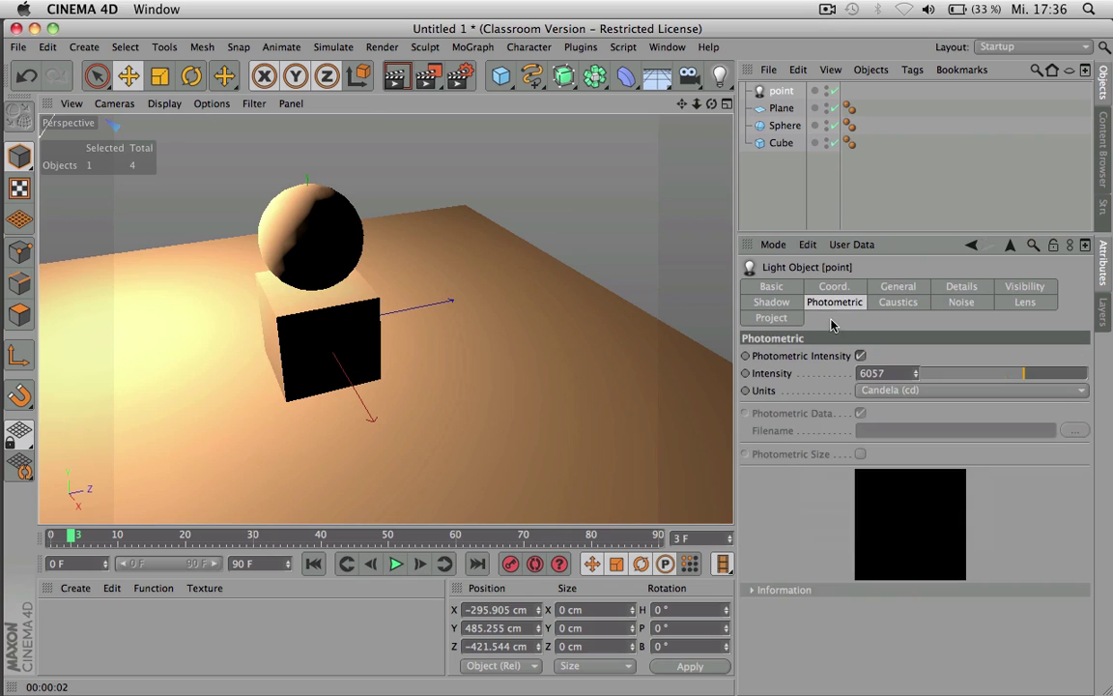
# - View the light's Caustics settings, then create a new material and show its channels
pyautogui.click(891, 306)
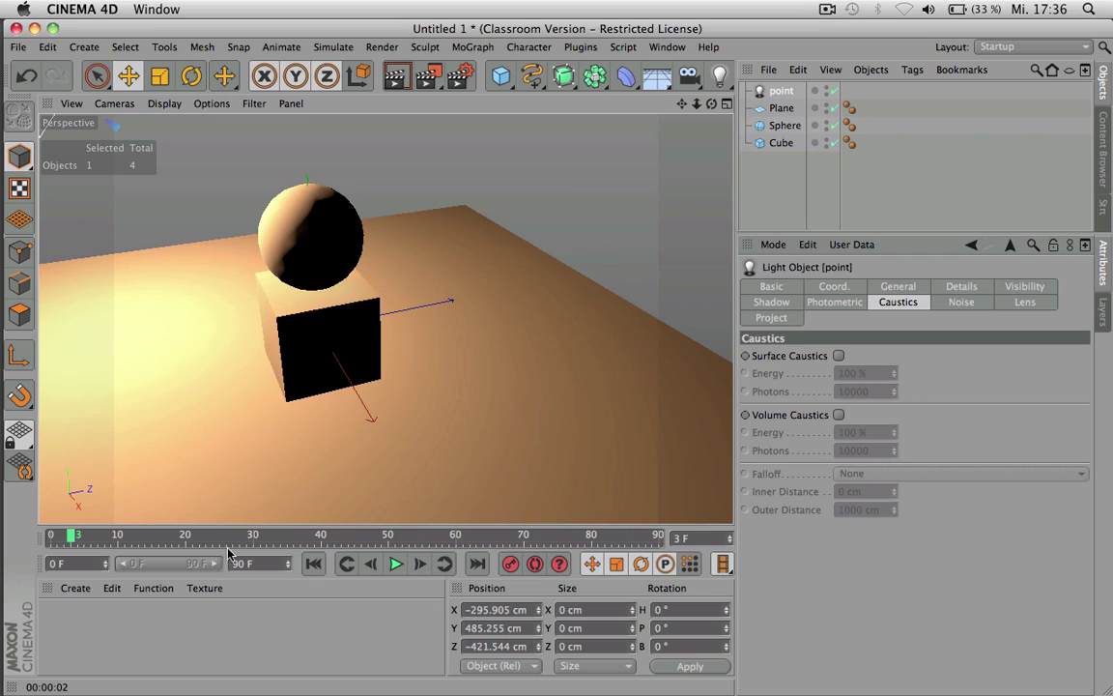
pyautogui.doubleClick(136, 646)
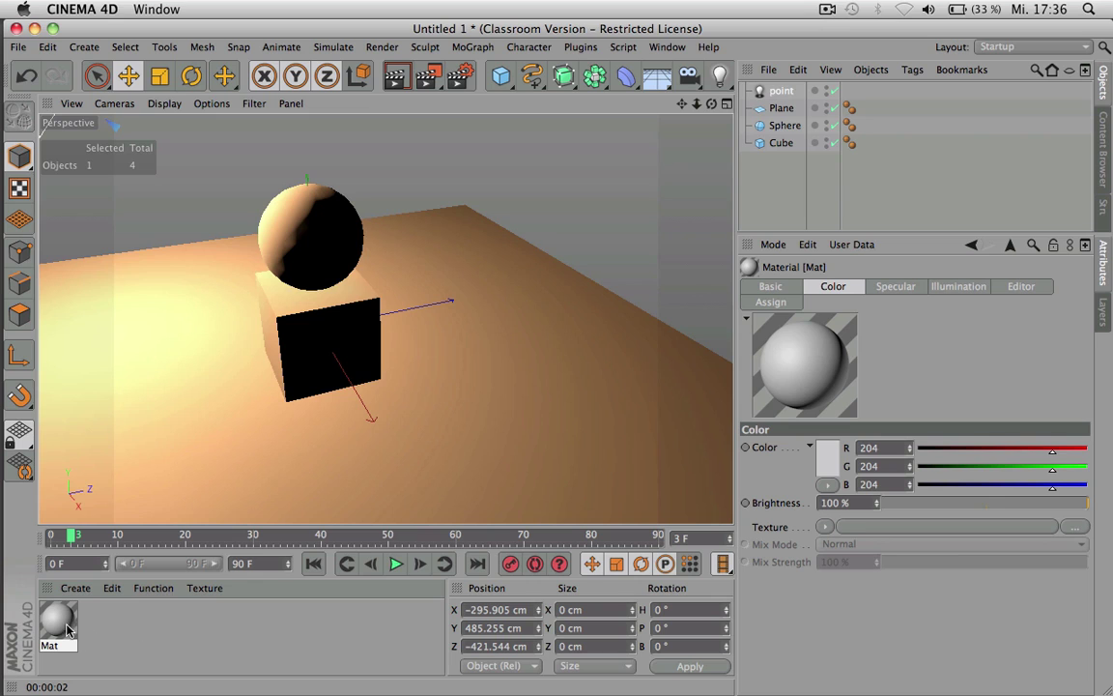
pyautogui.click(770, 286)
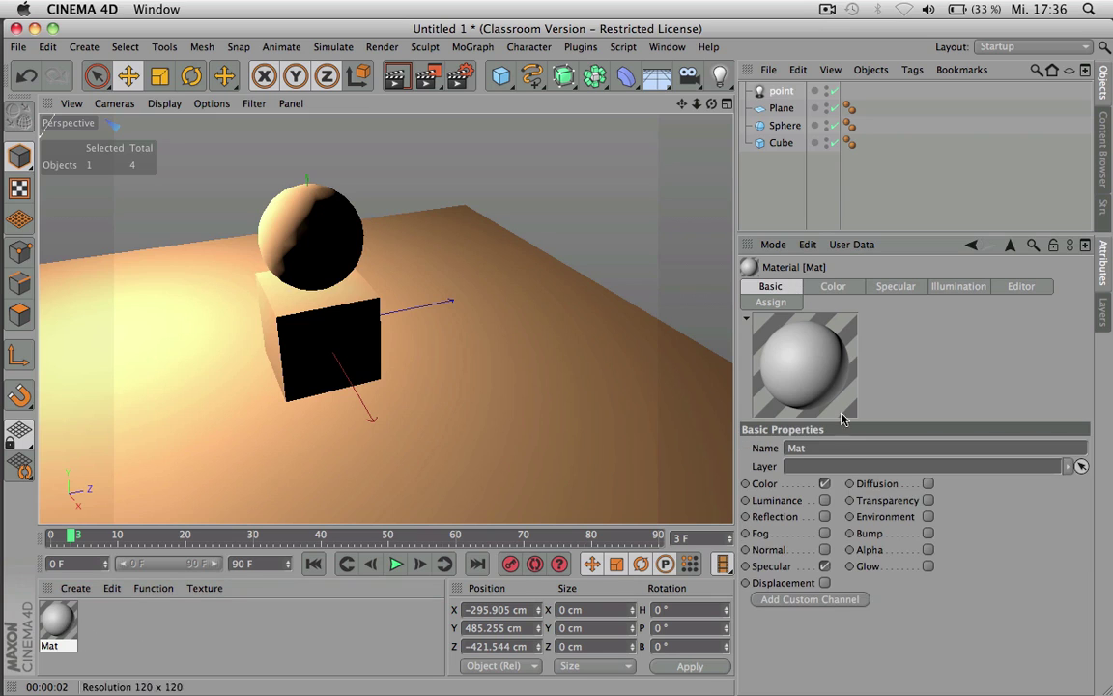
# - Enable transparency on the material with a refraction of 1.5
pyautogui.click(926, 500)
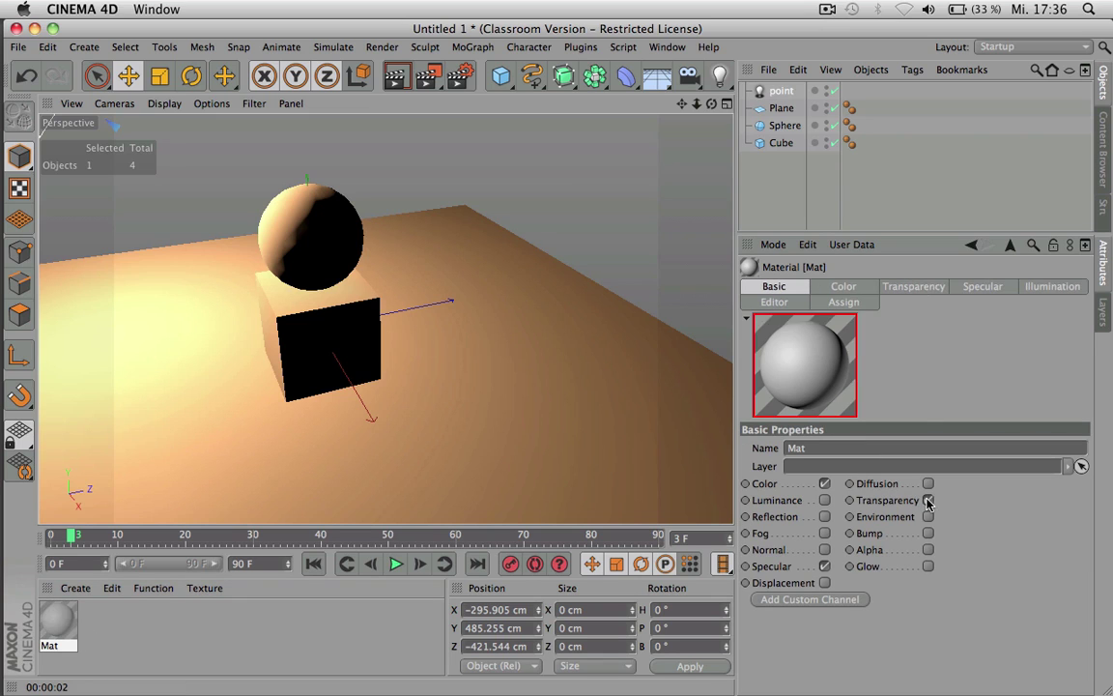
pyautogui.click(902, 290)
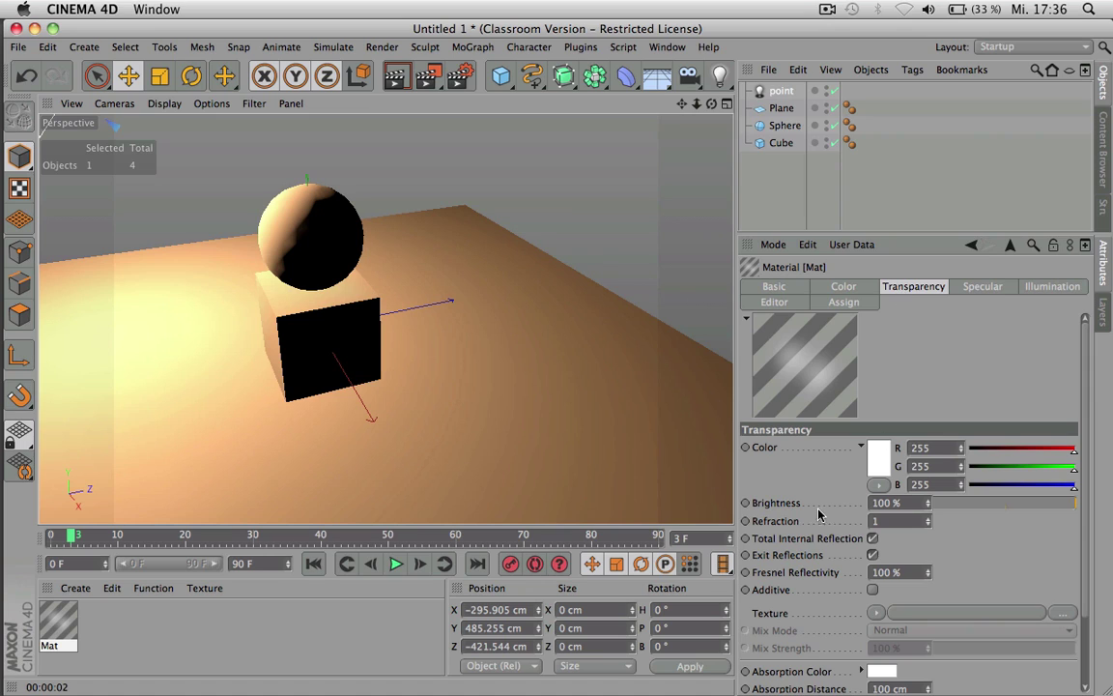
pyautogui.click(892, 522)
pyautogui.write('1.5')
pyautogui.press('Return')
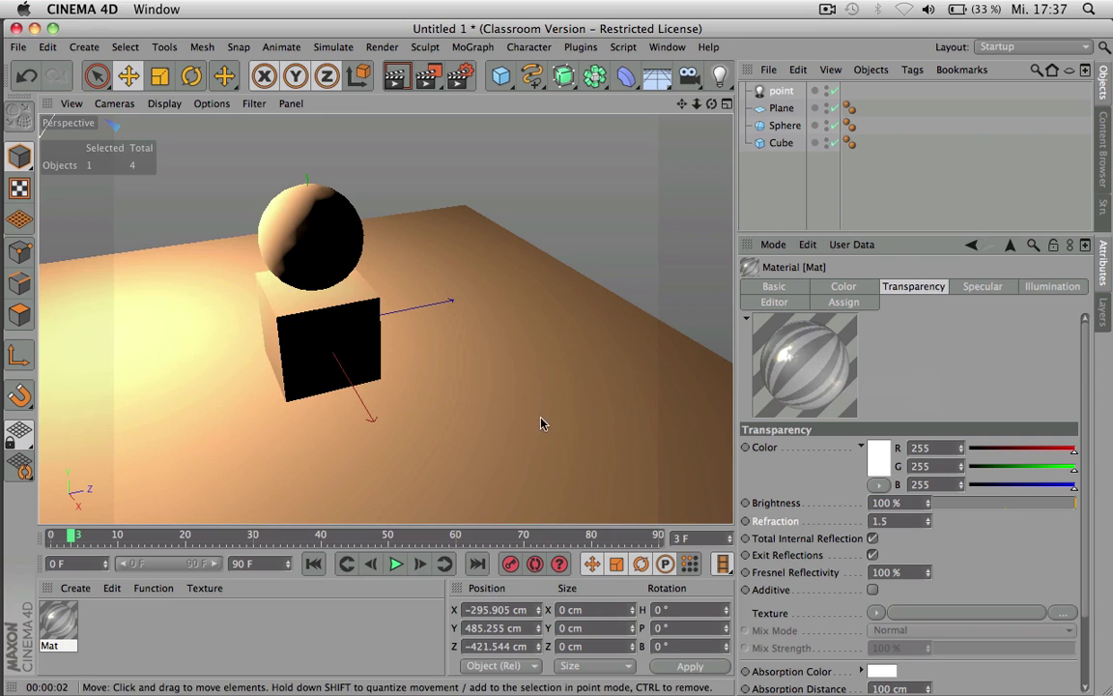
# - Rename the material to 'glass' and apply it to the Sphere
pyautogui.doubleClick(53, 645)
pyautogui.write('glass')
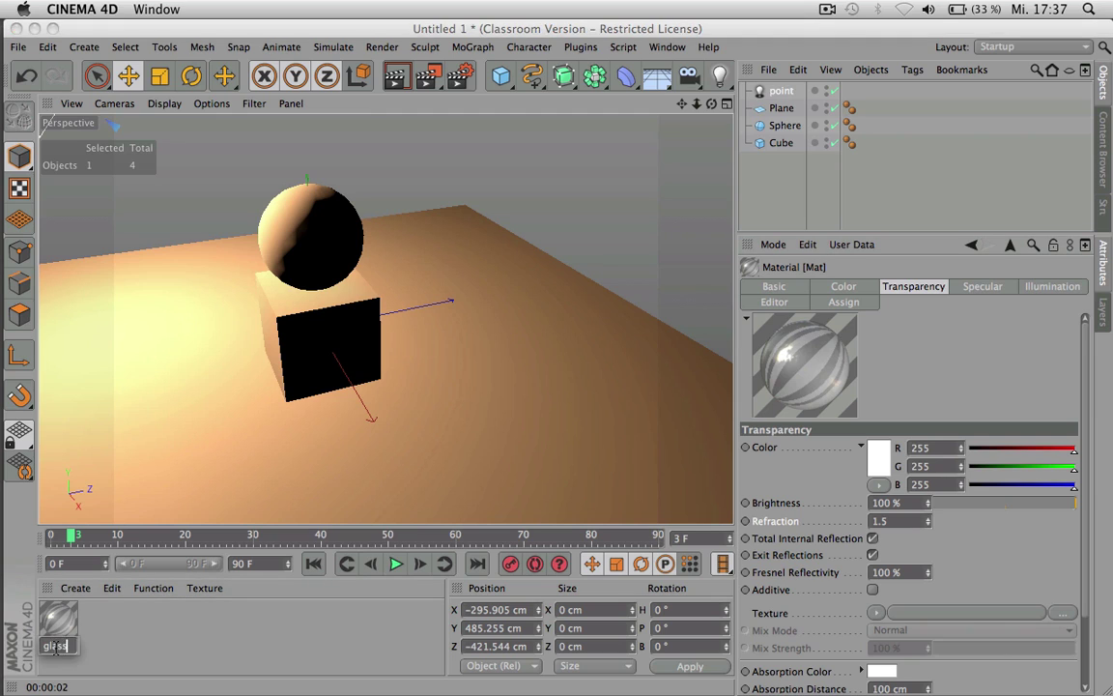
pyautogui.press('Return')
pyautogui.moveTo(43, 618); pyautogui.dragTo(789, 126)
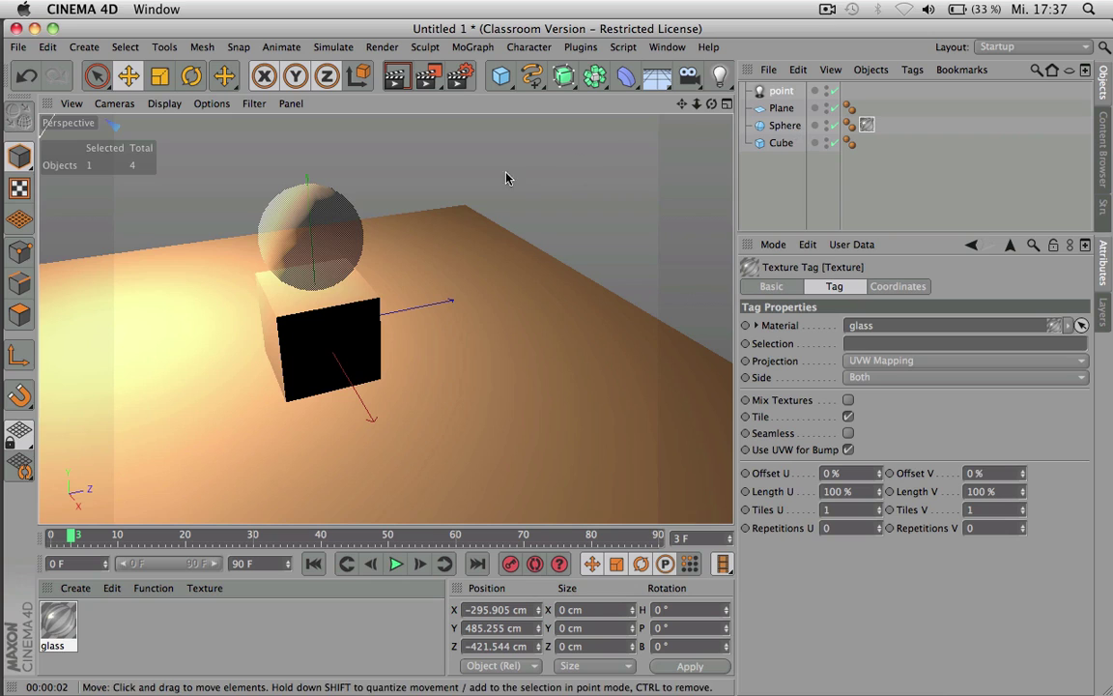
pyautogui.scroll(-3, 513, 253)
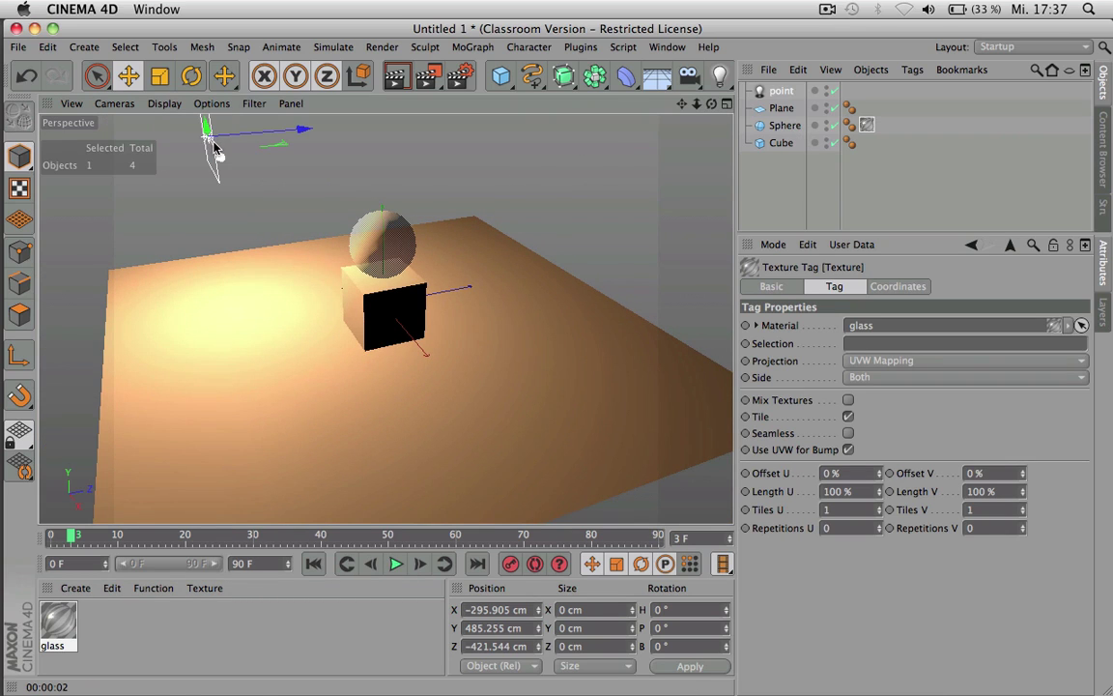
pyautogui.scroll(2, 377, 243)
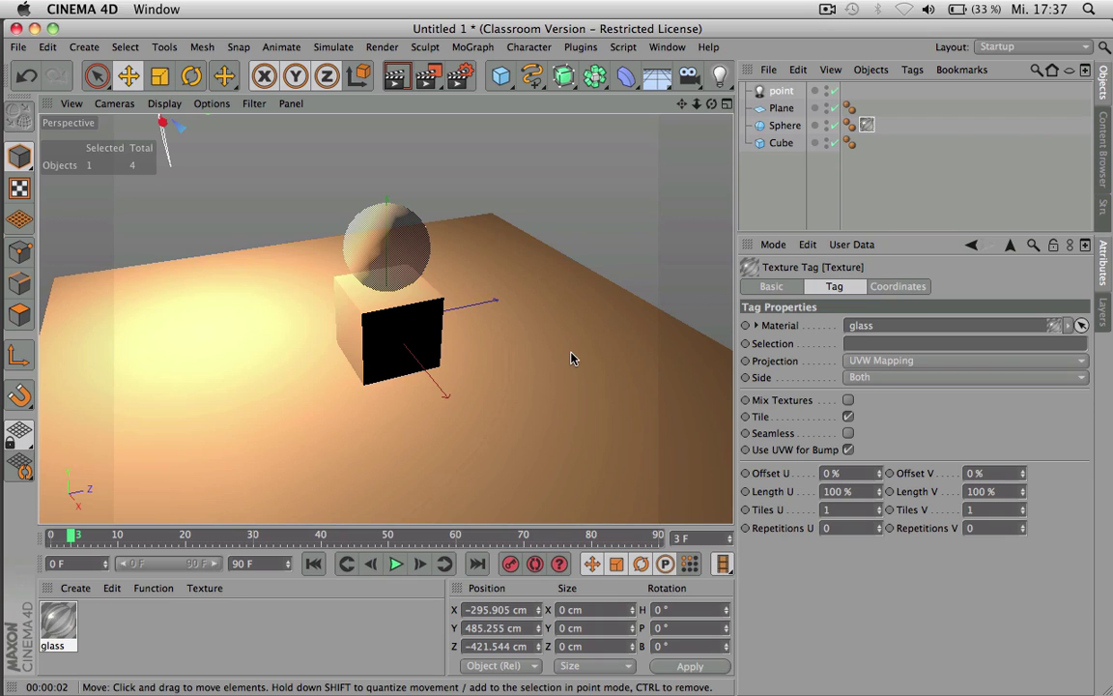
# - Tick Surface Caustics on the point light and add a Caustics effect in Render Settings
pyautogui.click(763, 91)
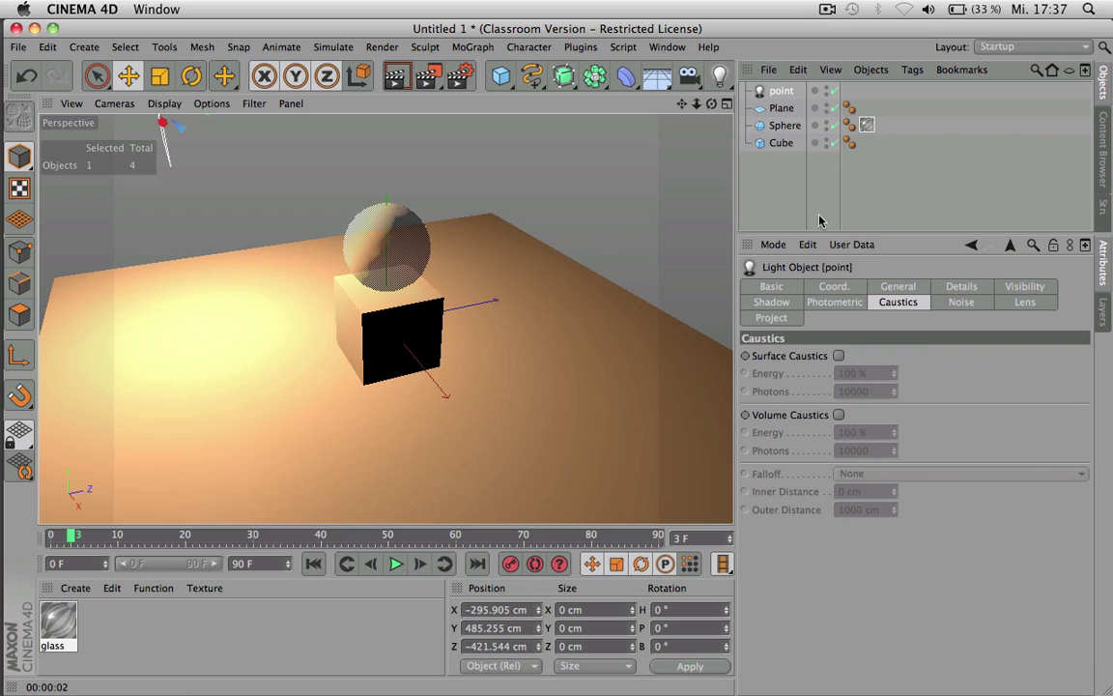
pyautogui.click(838, 355)
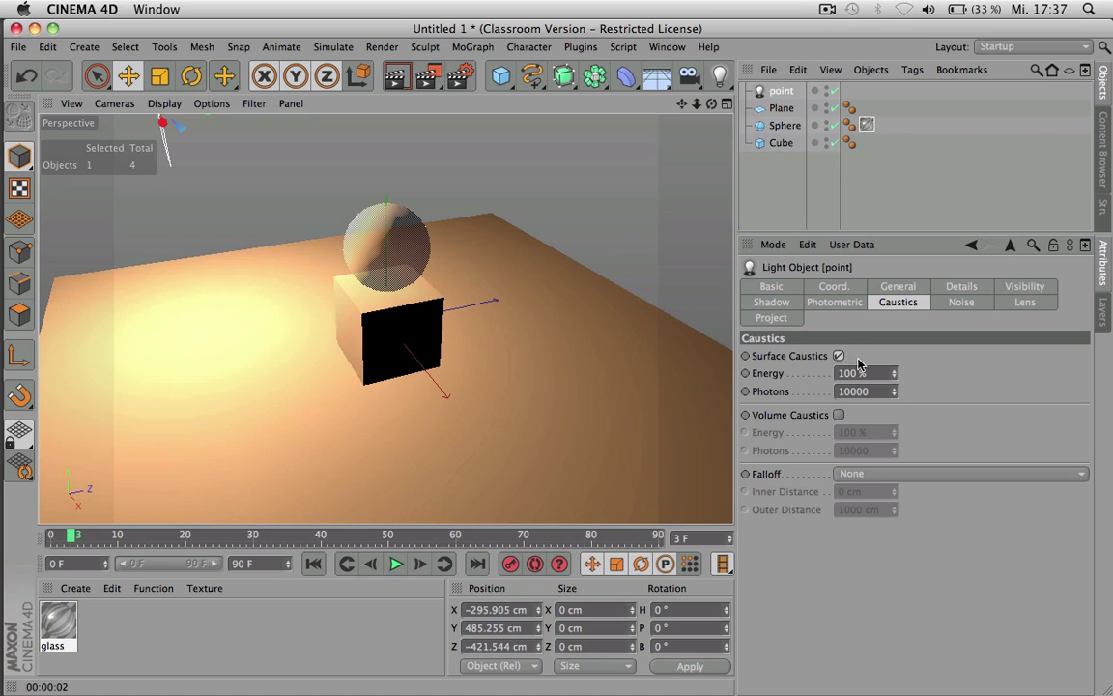
pyautogui.click(459, 75)
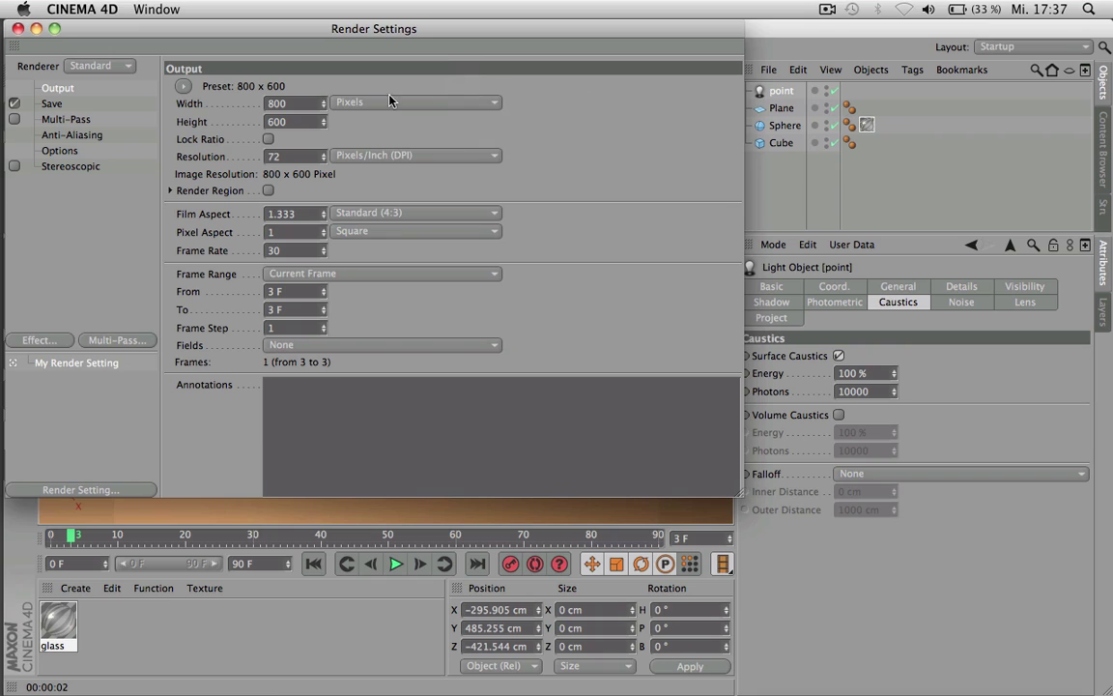
pyautogui.click(38, 340)
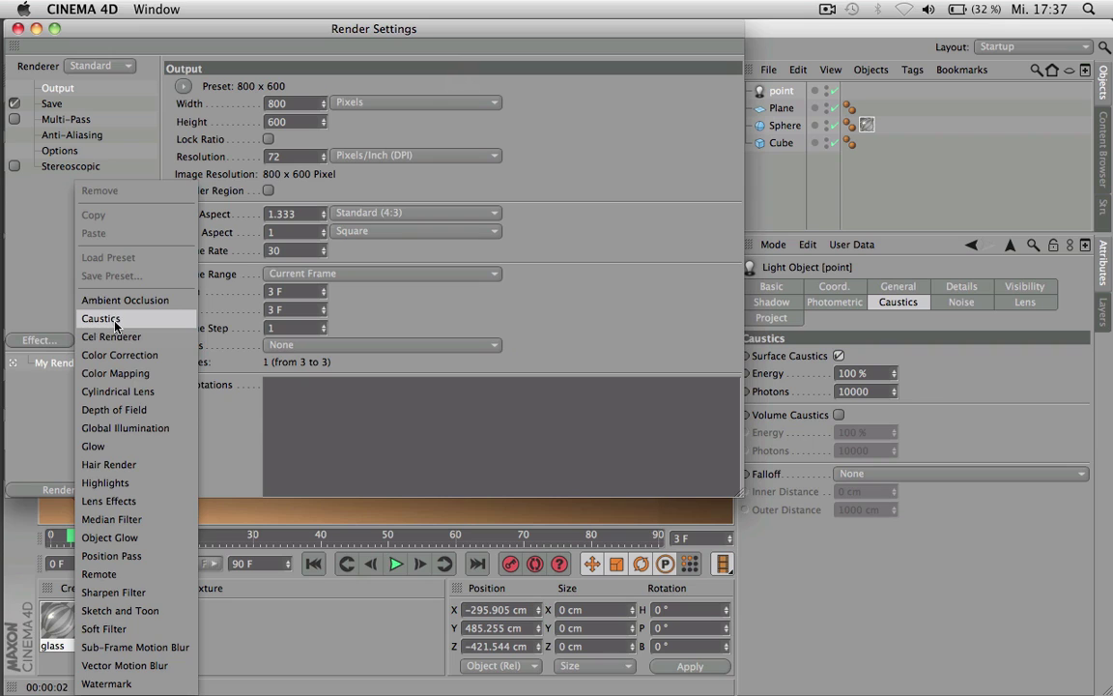
pyautogui.click(100, 319)
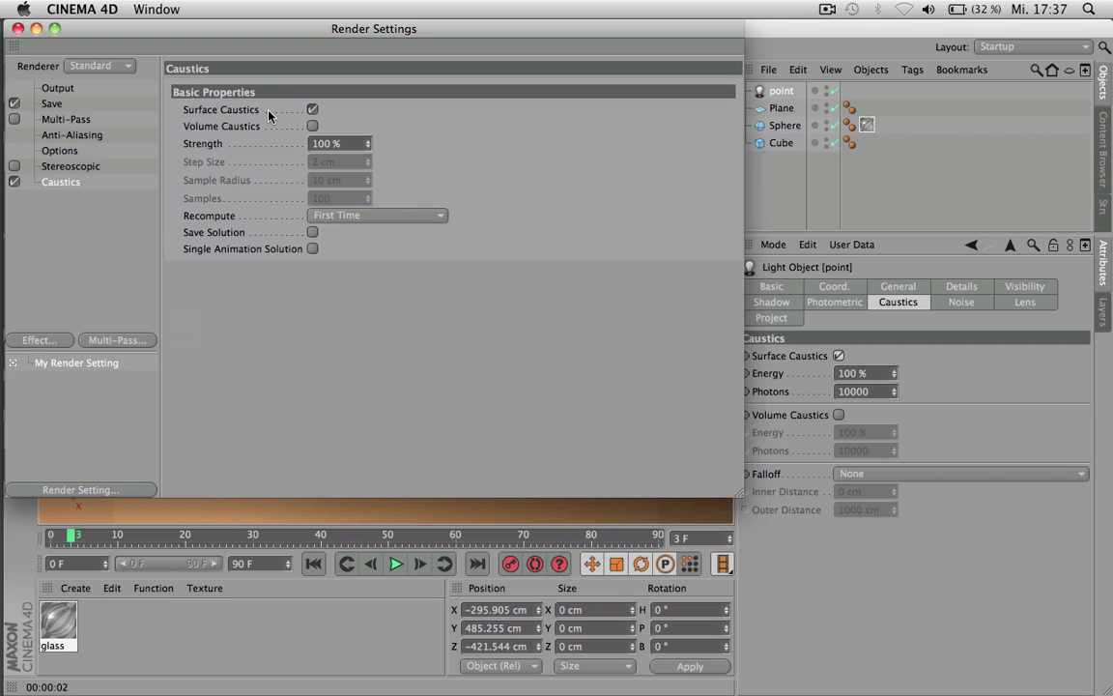
pyautogui.click(17, 28)
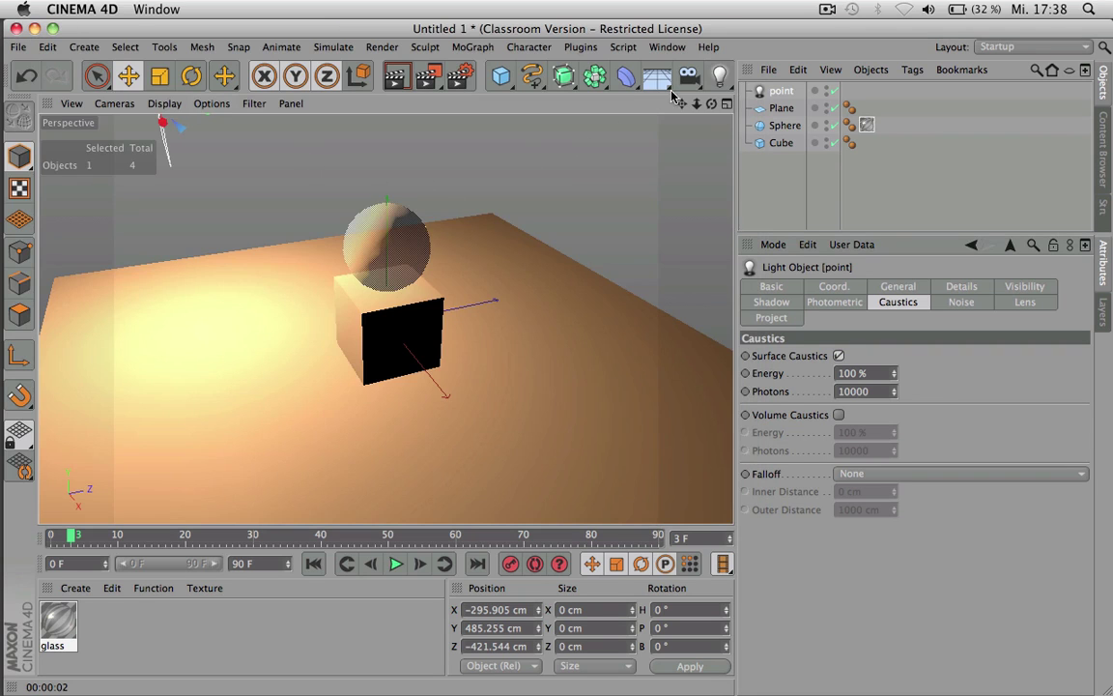
# - Reframe the view and render the caustic spots cast through the glass sphere
pyautogui.keyDown('alt'); pyautogui.moveTo(559, 360); pyautogui.dragTo(575, 382, button='middle'); pyautogui.keyUp('alt')
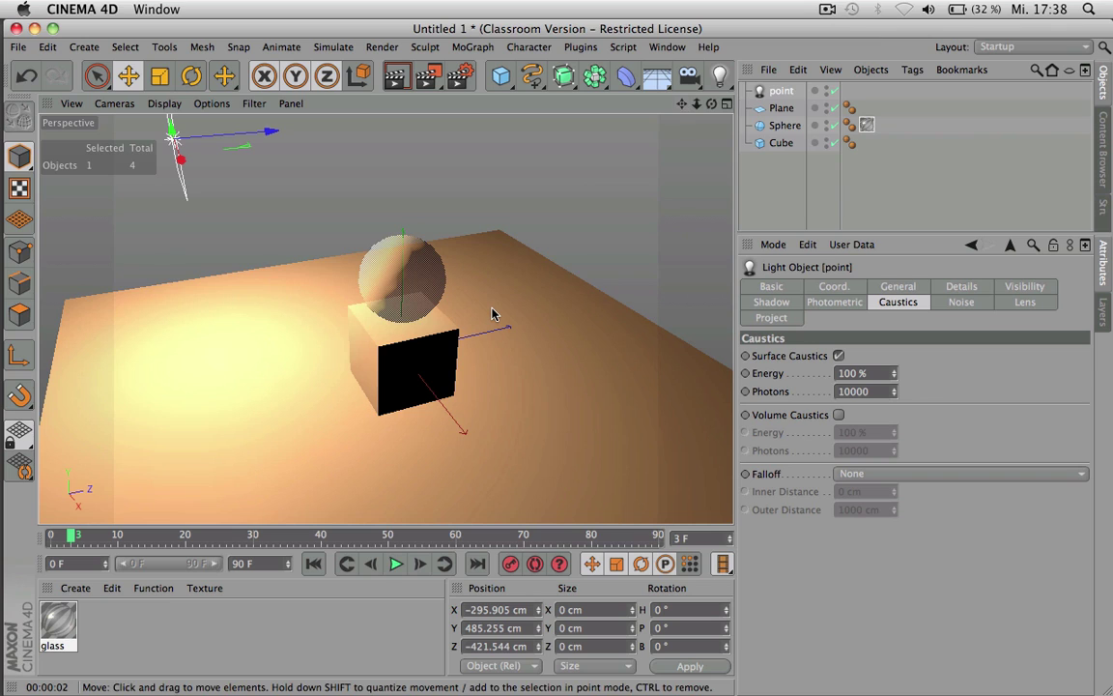
pyautogui.hotkey('ctrl', 'r')
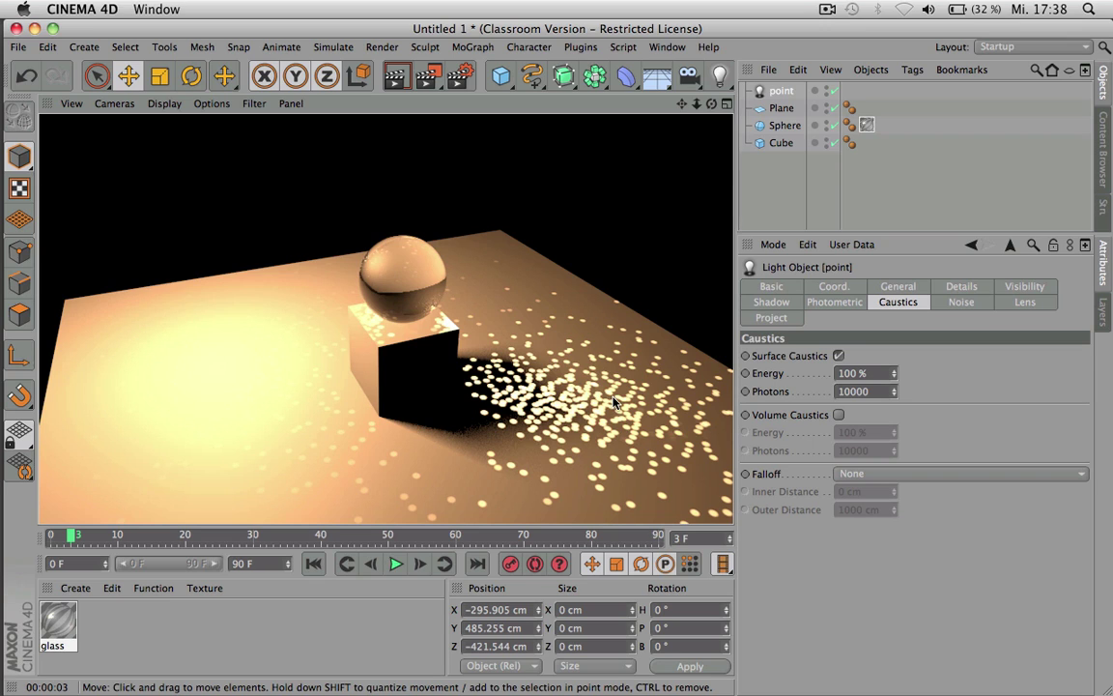
pyautogui.hotkey('ctrl', 'shift', 'z')
pyautogui.hotkey('ctrl', 'shift', 'z')
pyautogui.hotkey('ctrl', 'shift', 'z')
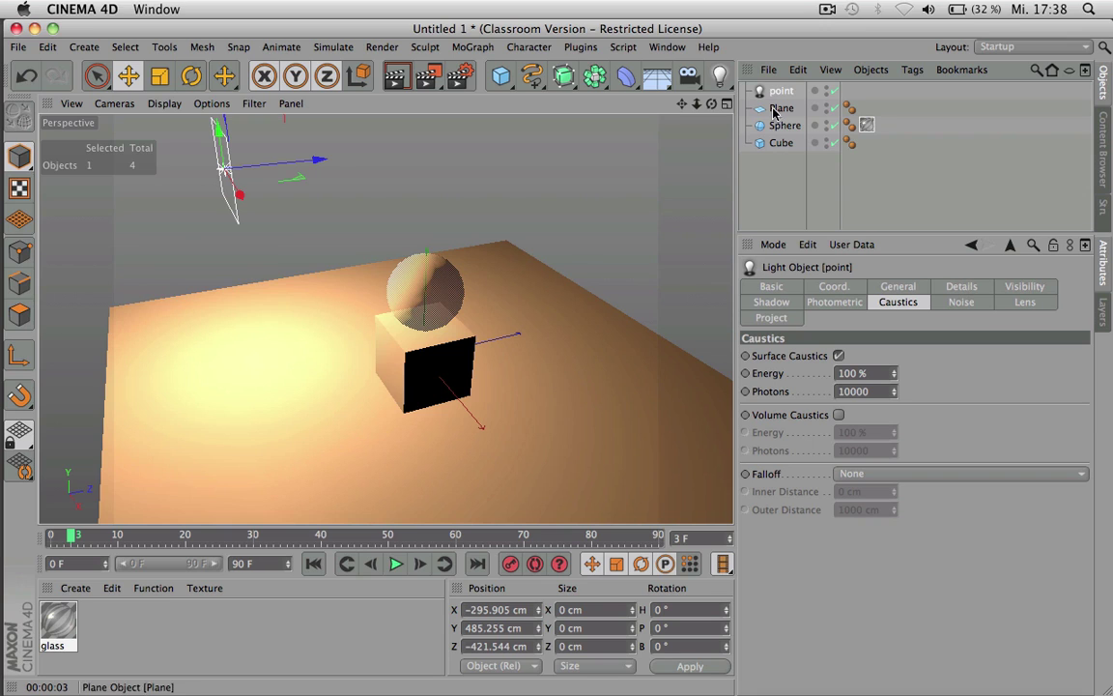
# - Change the light to a Spot, rotate it down toward the glass sphere, and render
pyautogui.click(917, 287)
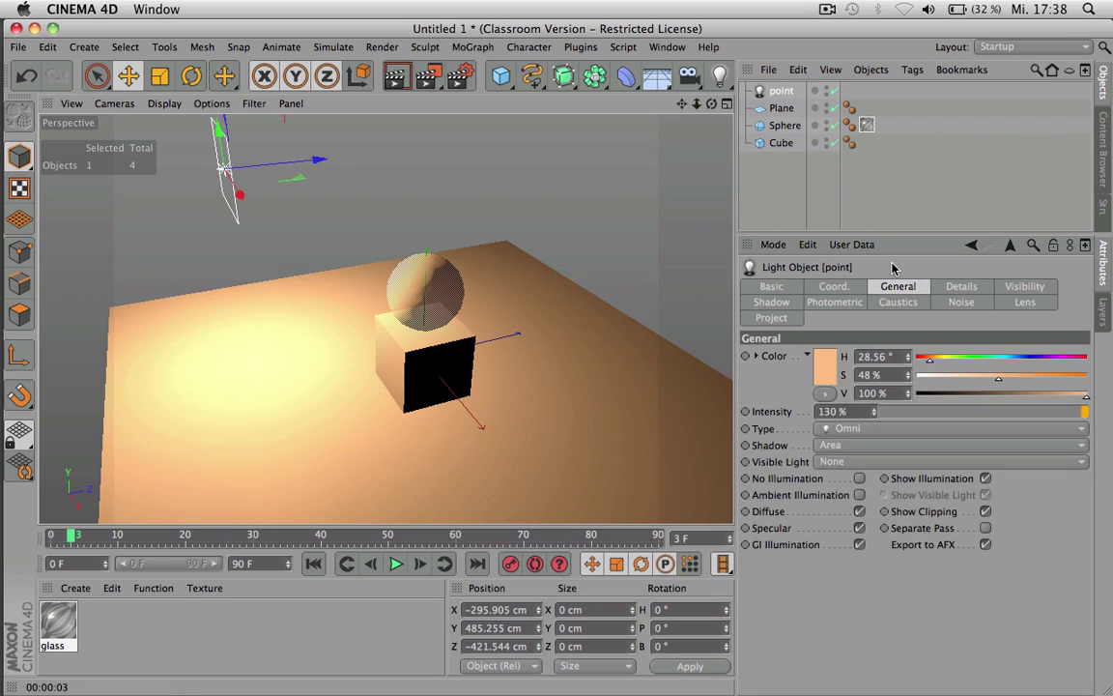
pyautogui.click(875, 429)
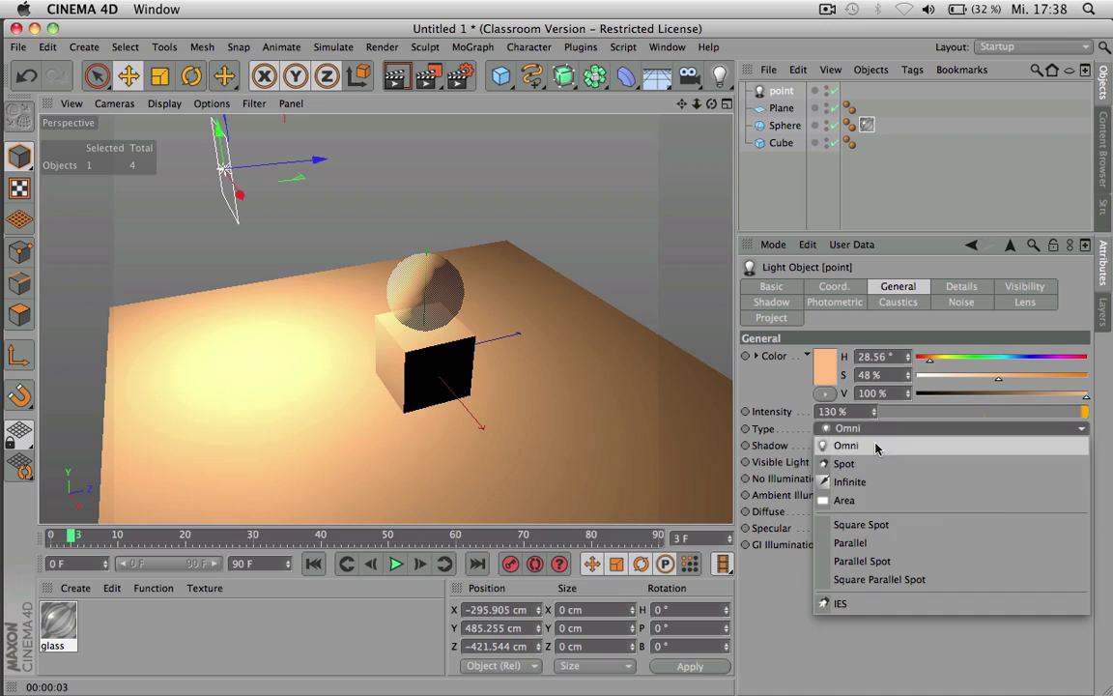
pyautogui.click(837, 463)
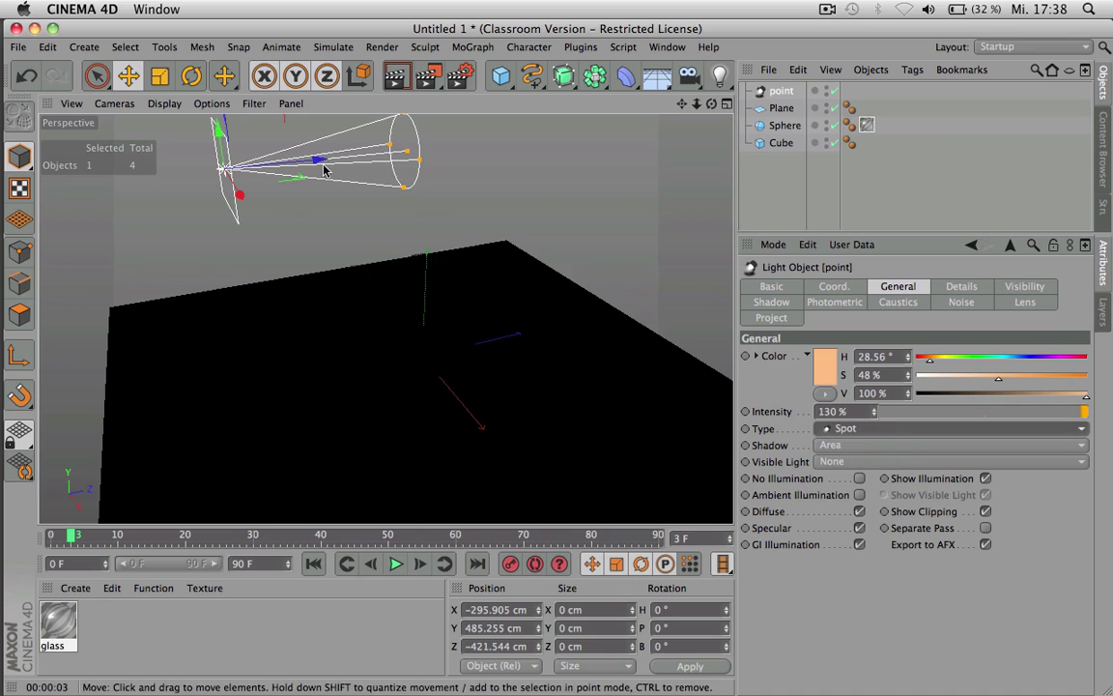
pyautogui.press('r')
pyautogui.moveTo(259, 186); pyautogui.dragTo(295, 189)
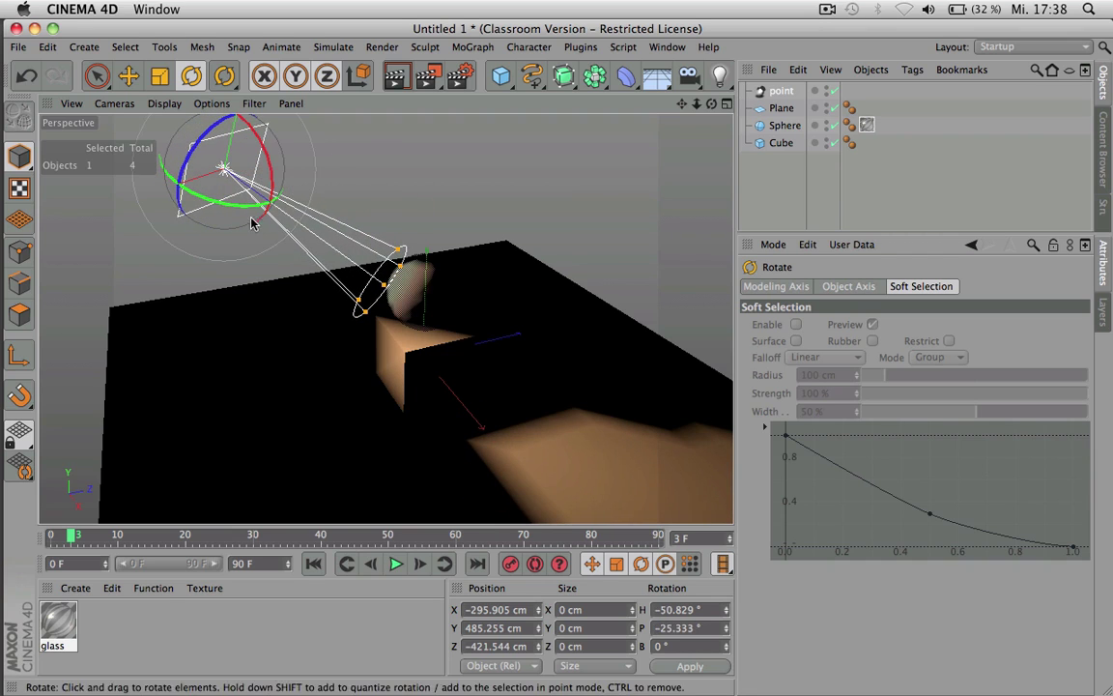
pyautogui.moveTo(203, 205); pyautogui.dragTo(232, 207)
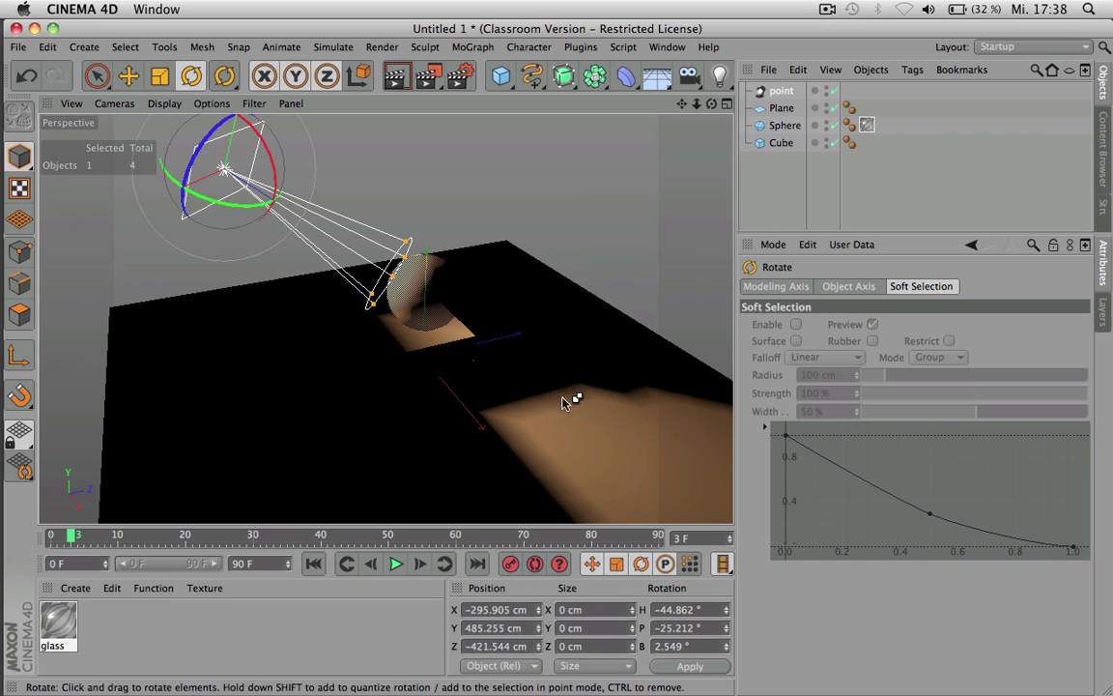
pyautogui.press('super+r')
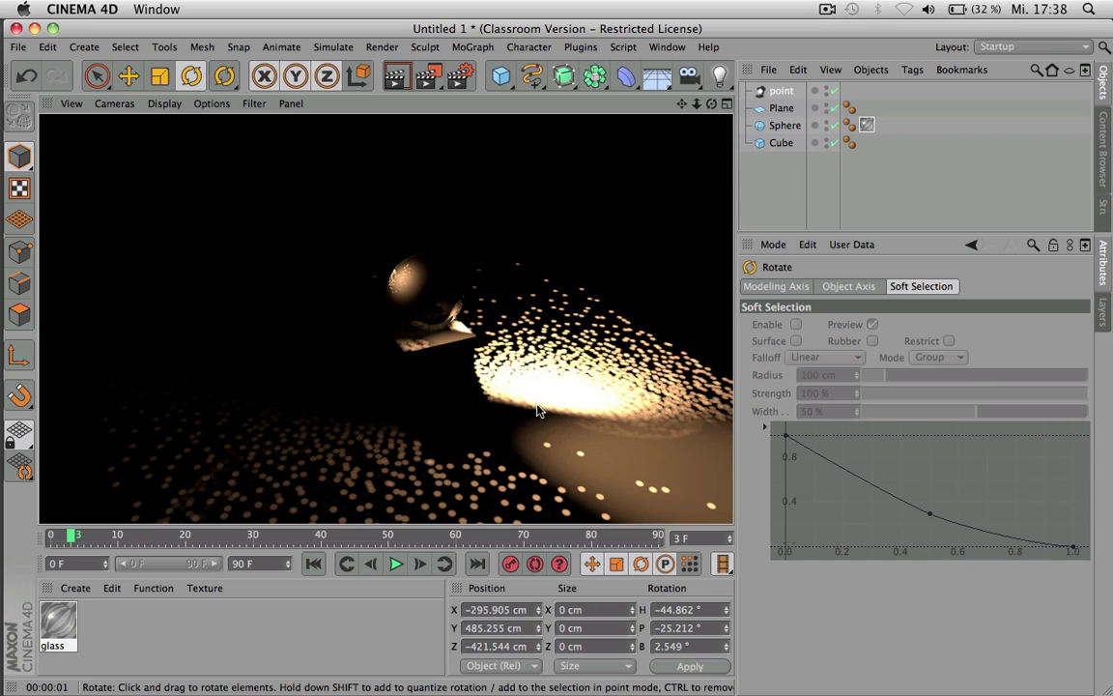
# - Set the spotlight's caustic Photons to 100000, re-render, then bring up Render Settings
pyautogui.click(780, 91)
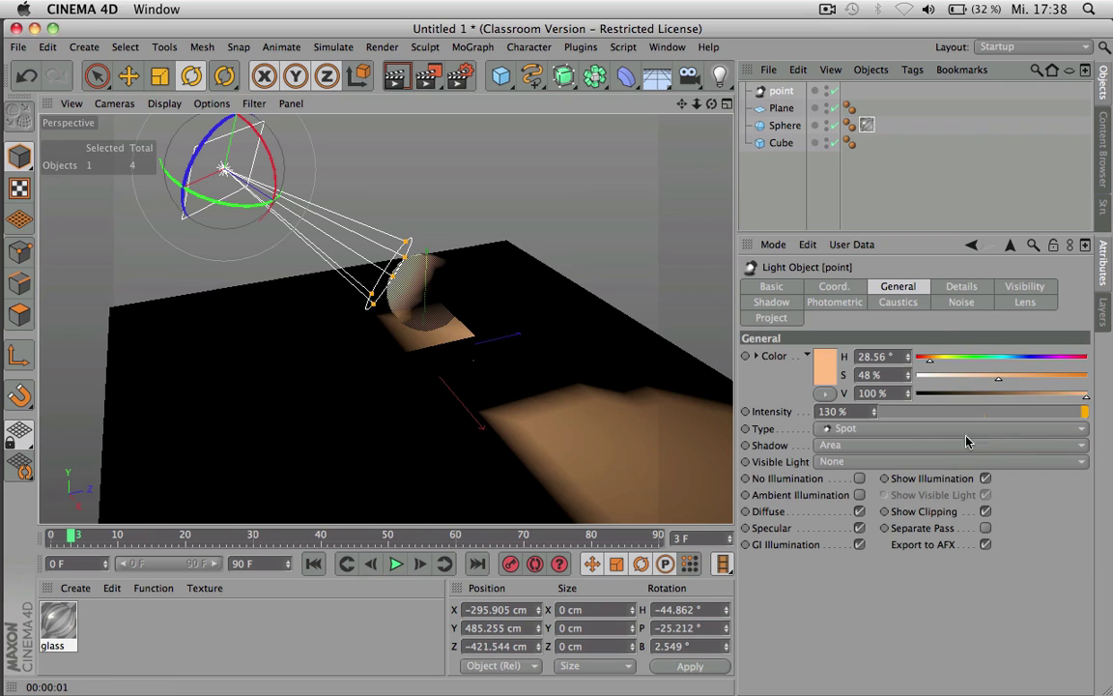
pyautogui.click(908, 306)
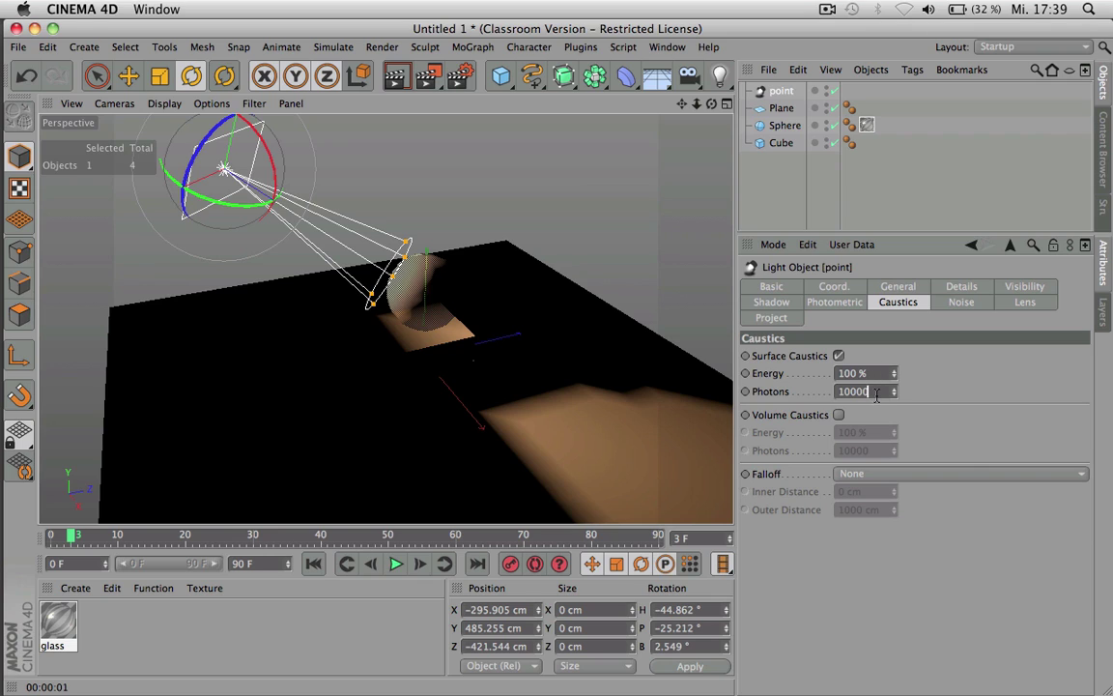
pyautogui.write('0')
pyautogui.press('super+r')
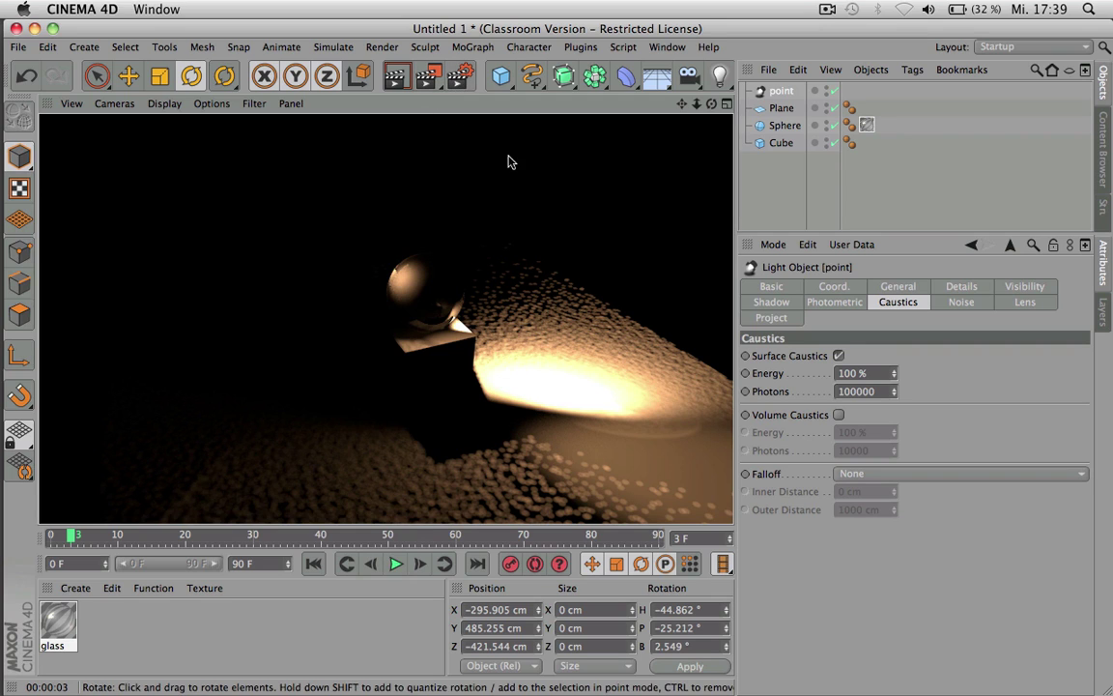
pyautogui.click(459, 76)
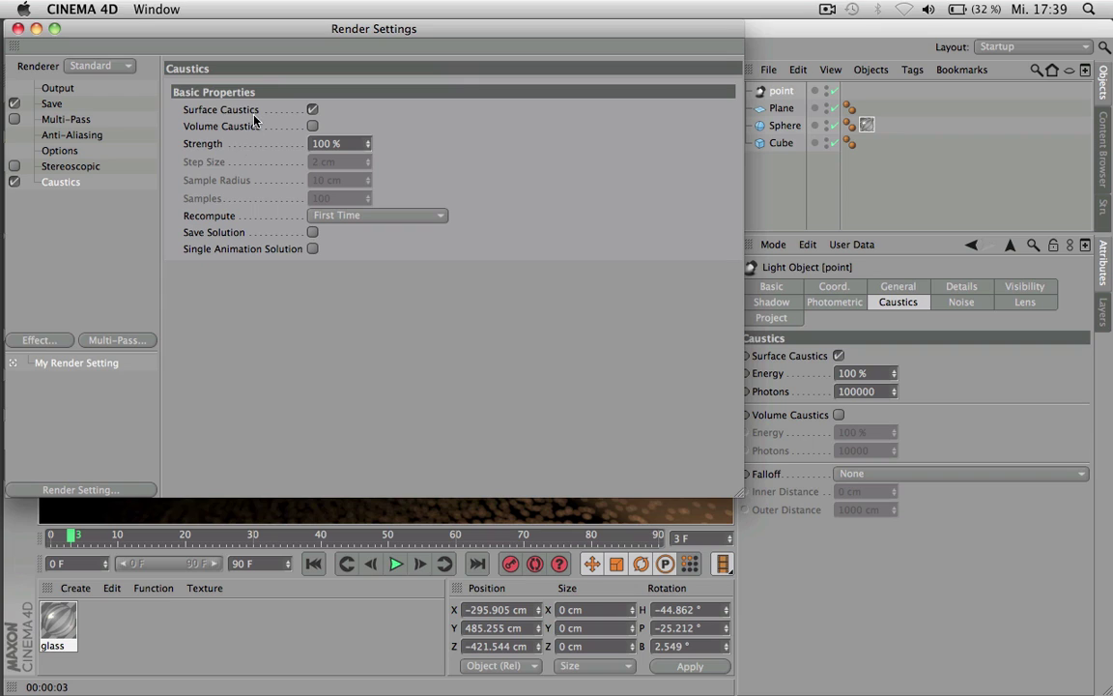
# - Make caustics recompute on every render, close Render Settings, and render the scene
pyautogui.click(356, 216)
pyautogui.click(355, 249)
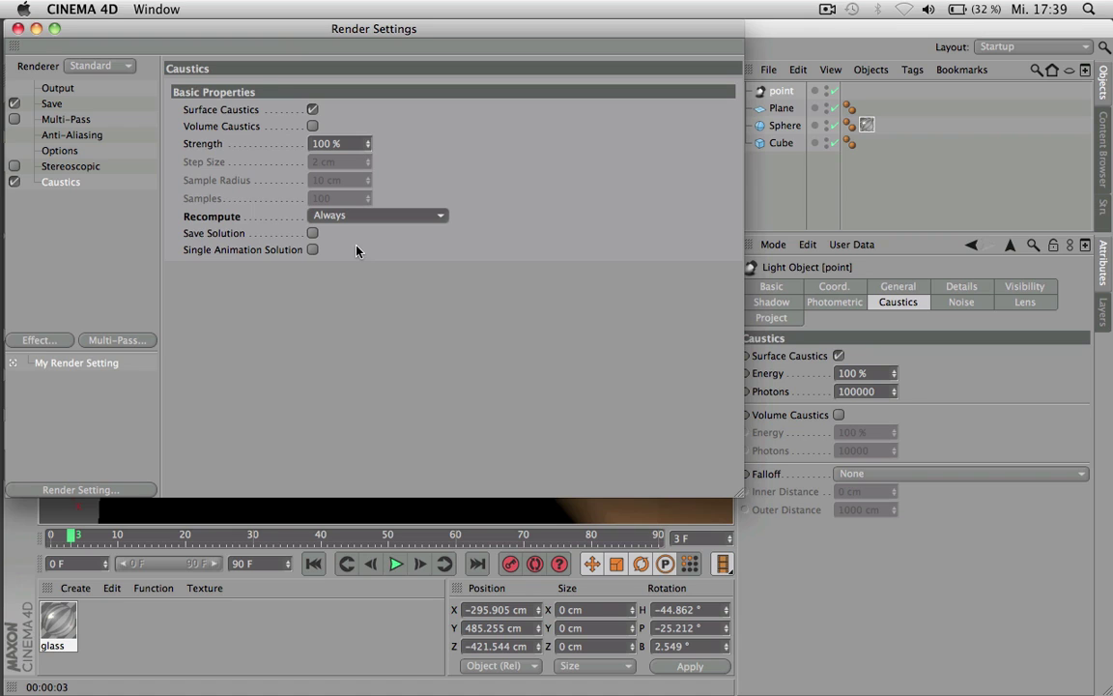
pyautogui.click(17, 28)
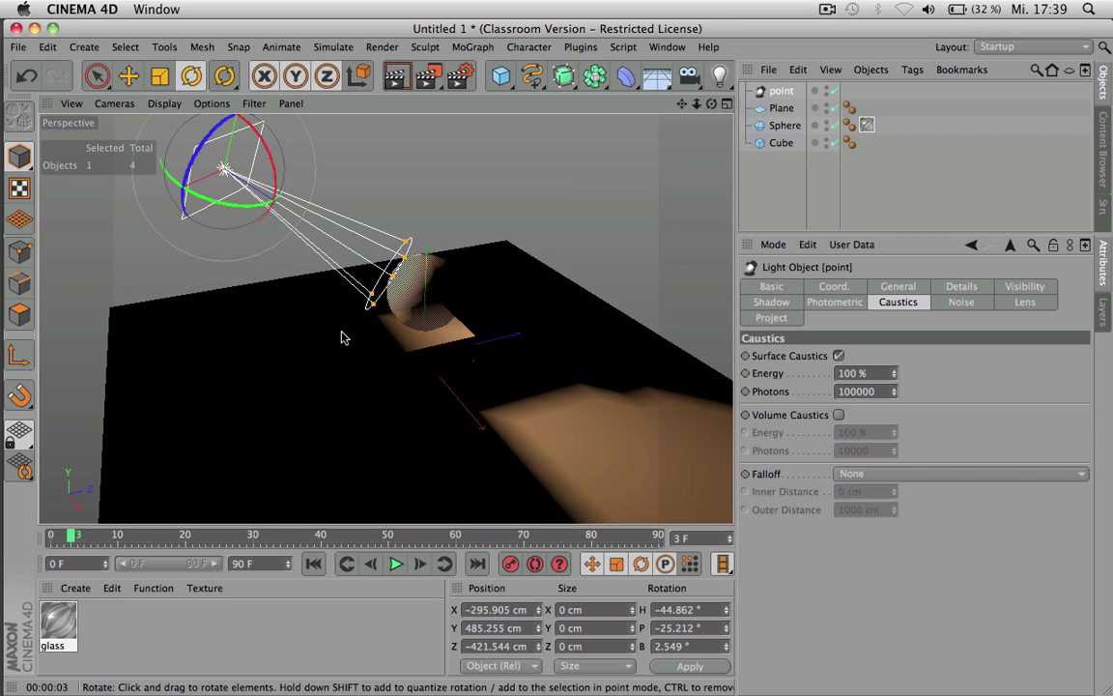
pyautogui.press('super+r')
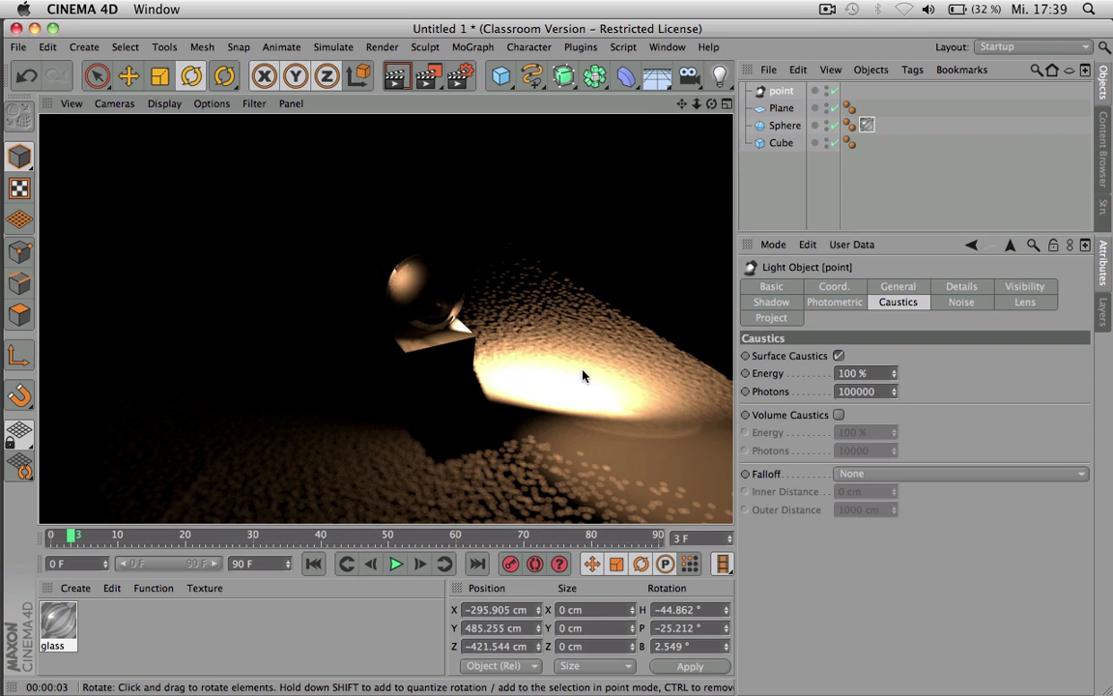
# - Preview caustics at 20% Energy, then restore Energy to 100% and render again
pyautogui.click(864, 375)
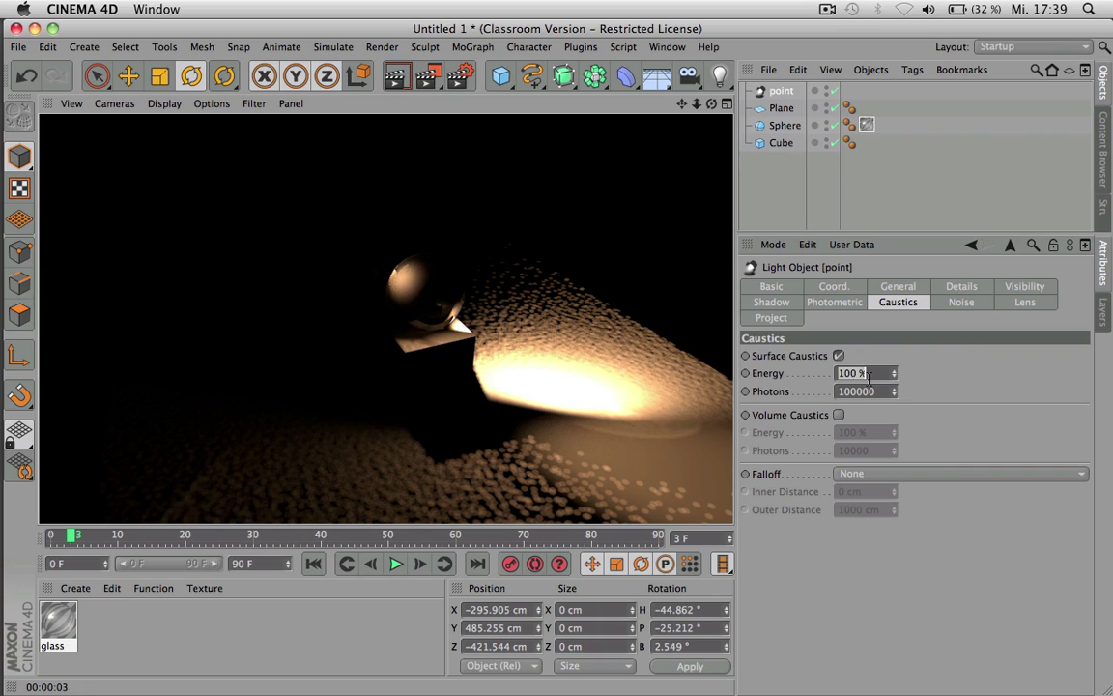
pyautogui.write('20')
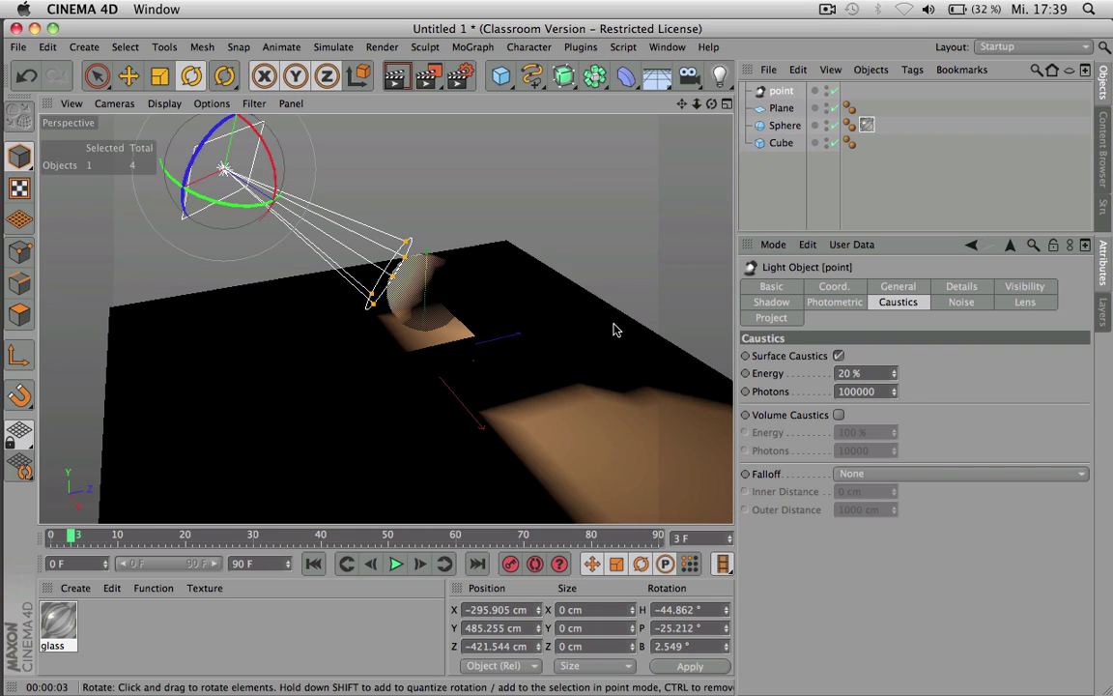
pyautogui.press('super+r')
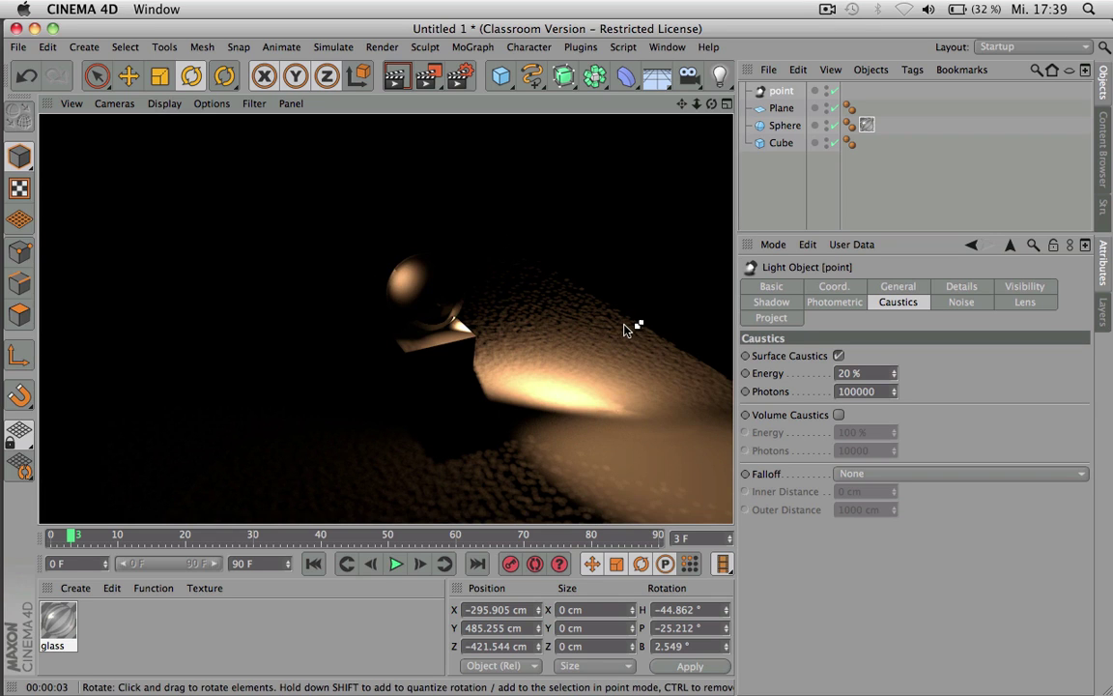
pyautogui.click(586, 323)
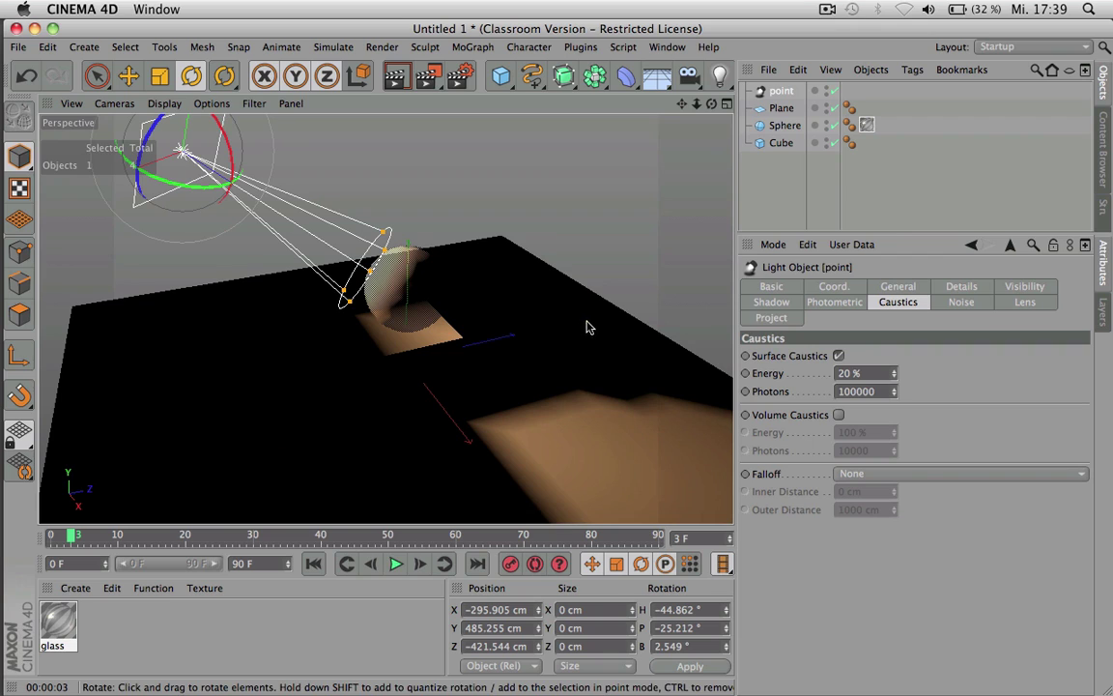
pyautogui.doubleClick(863, 373)
pyautogui.write('10')
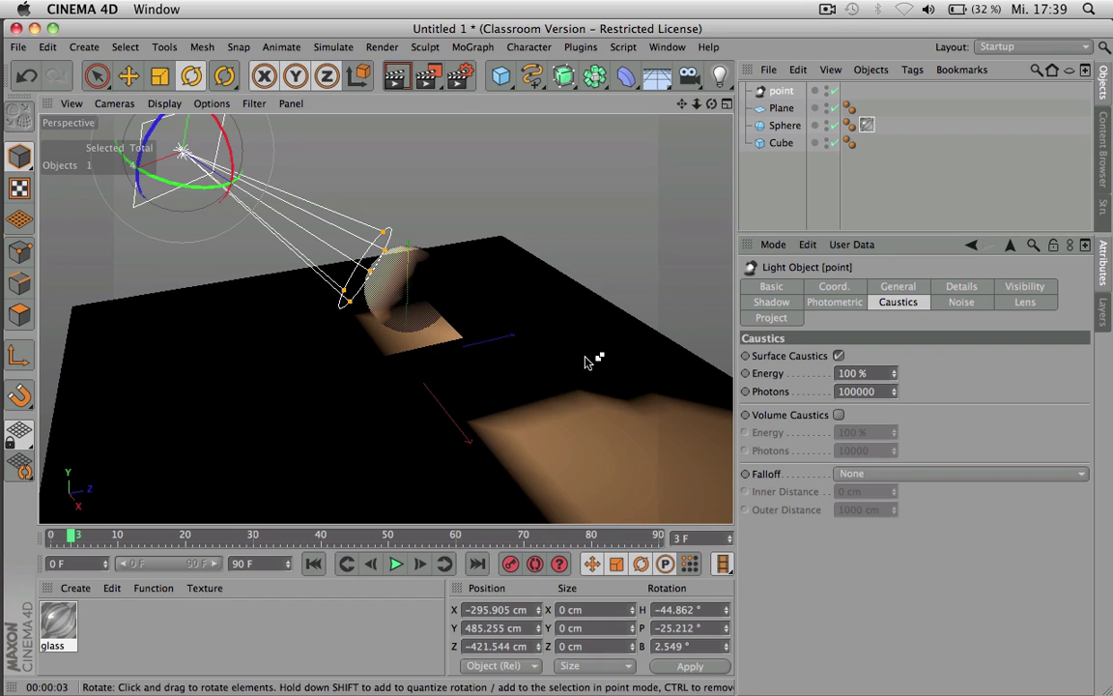
pyautogui.hotkey('ctrl', 'r')
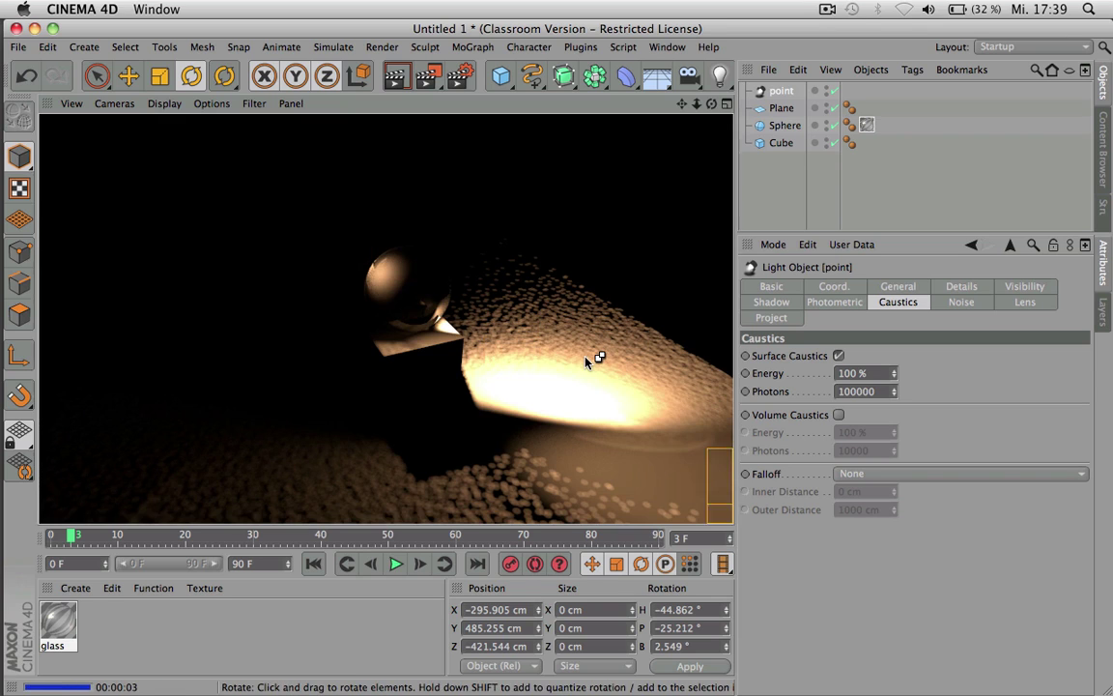
# - Rename the light to 'caustics' and paste a duplicate of it
pyautogui.click(586, 360)
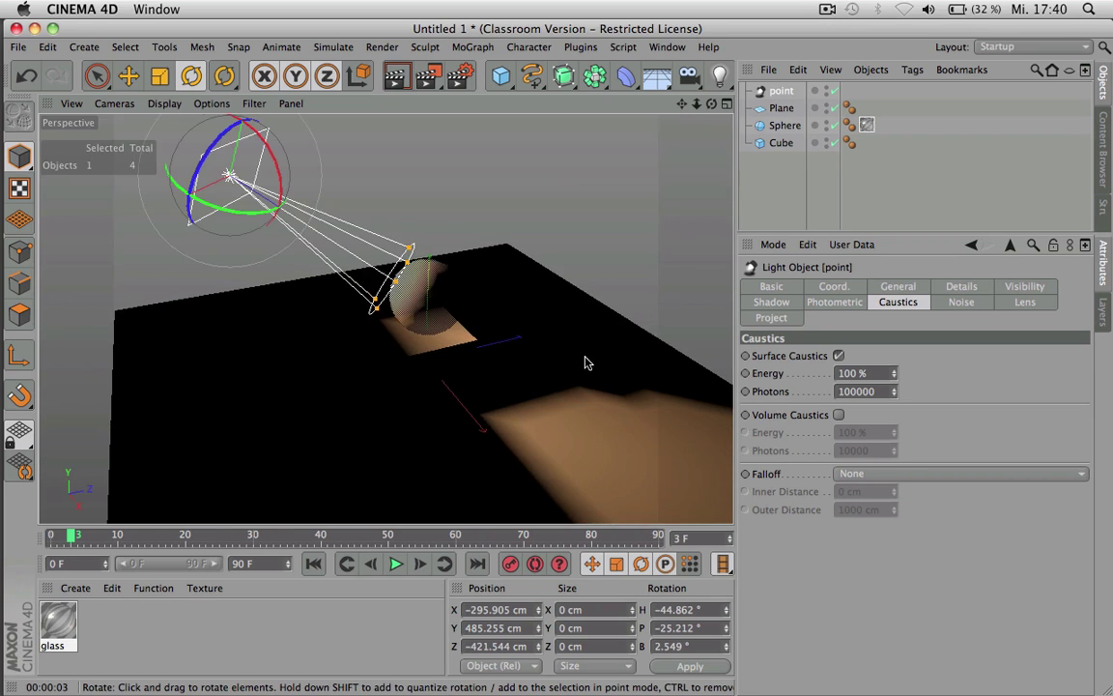
pyautogui.doubleClick(785, 96)
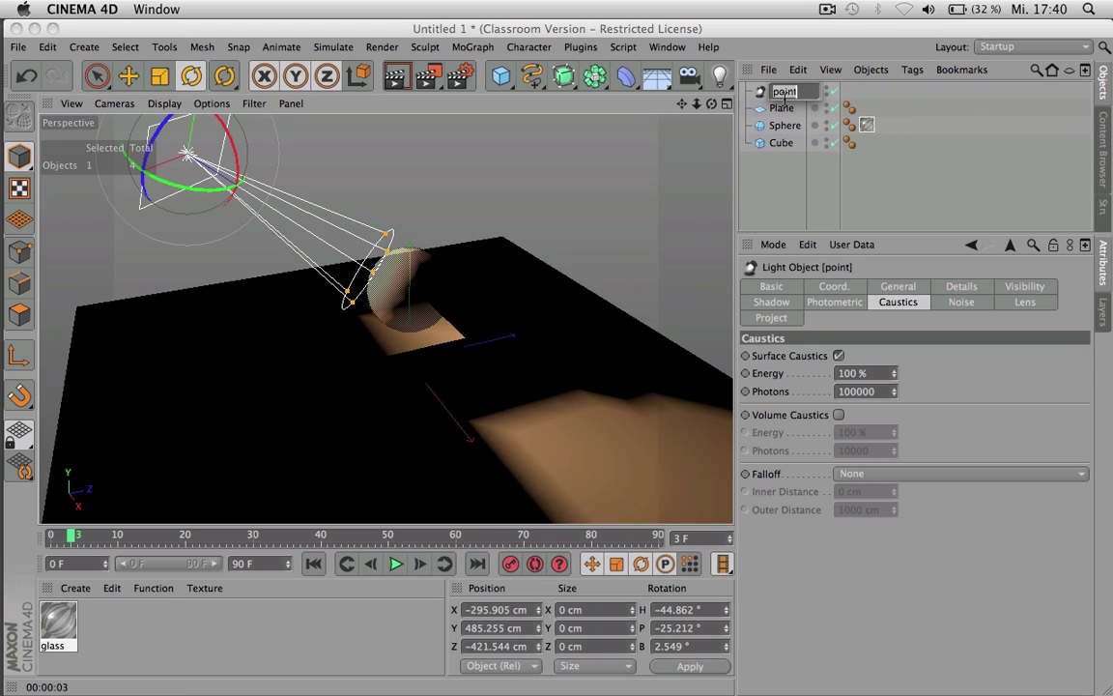
pyautogui.write('caustics')
pyautogui.press('Return')
pyautogui.press('super+c')
pyautogui.press('super+v')
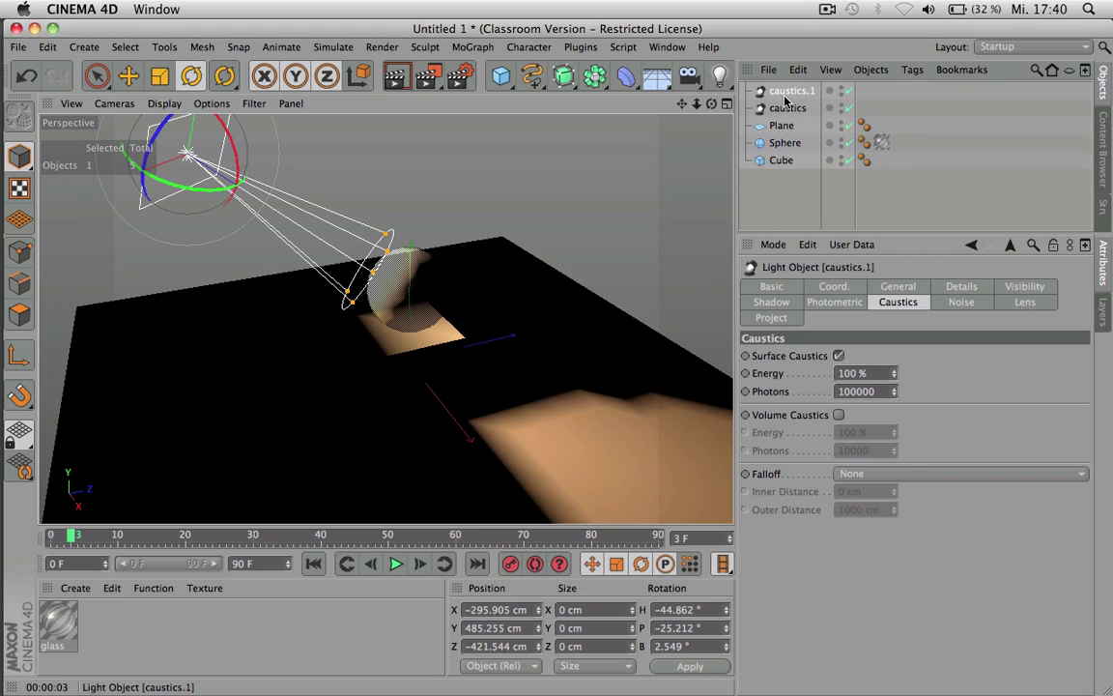
# - Turn off Surface Caustics on the copy and name it 'light'
pyautogui.click(838, 356)
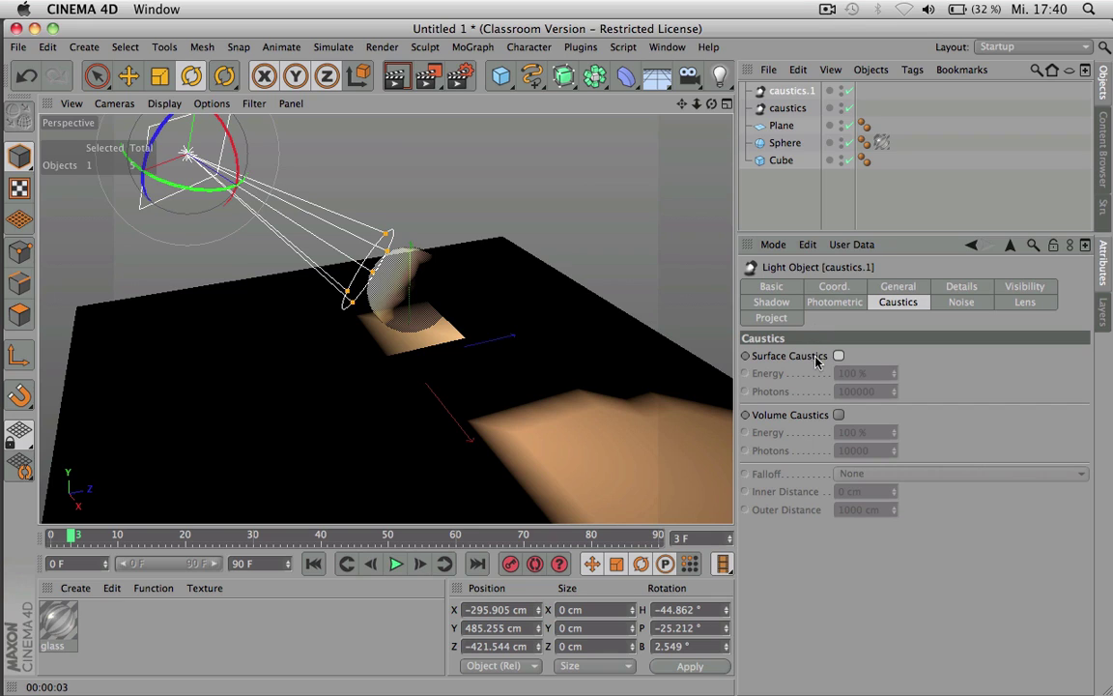
pyautogui.doubleClick(796, 91)
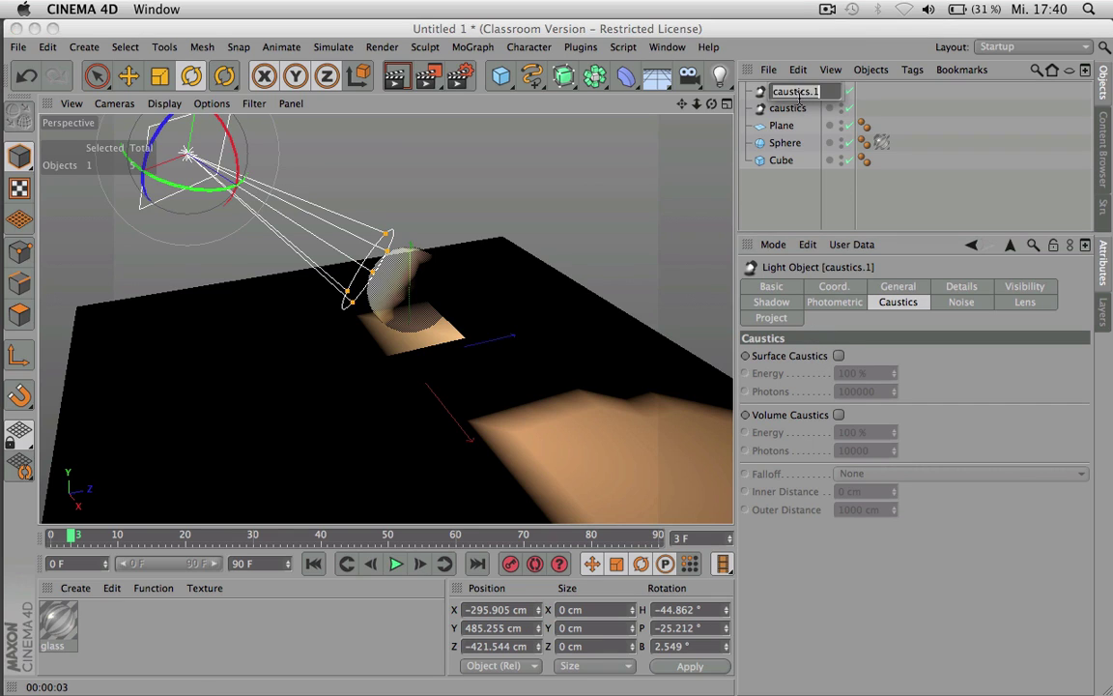
pyautogui.write('light')
pyautogui.press('Return')
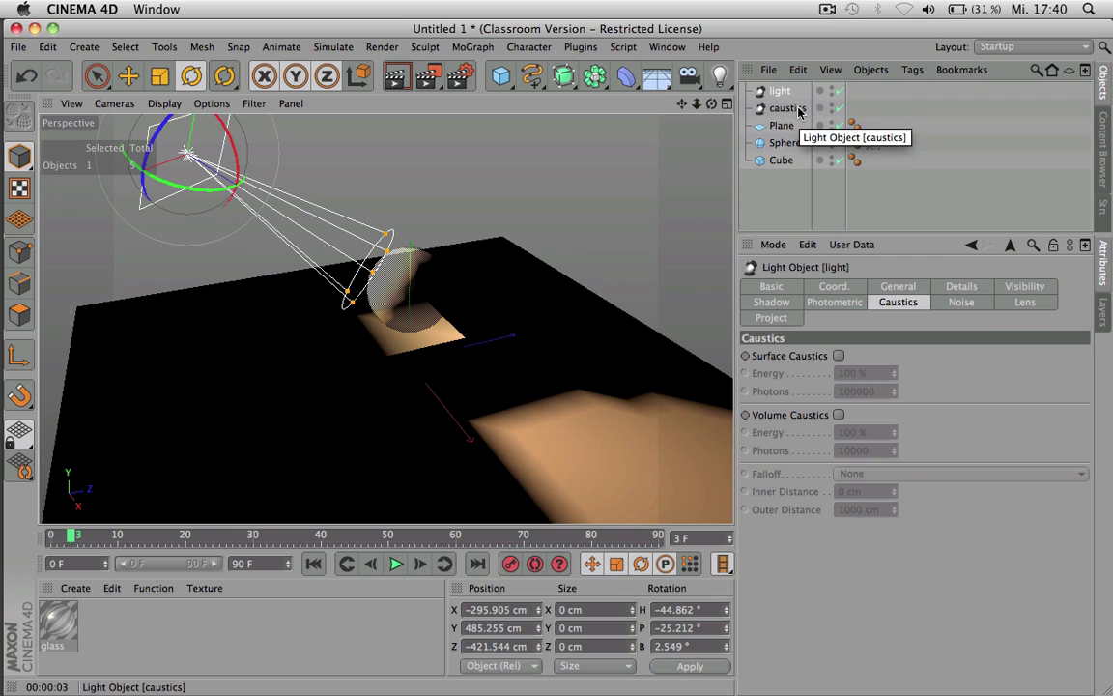
# - Set the 'light' object's type to Omni and disable the caustics light
pyautogui.click(796, 109)
pyautogui.click(780, 92)
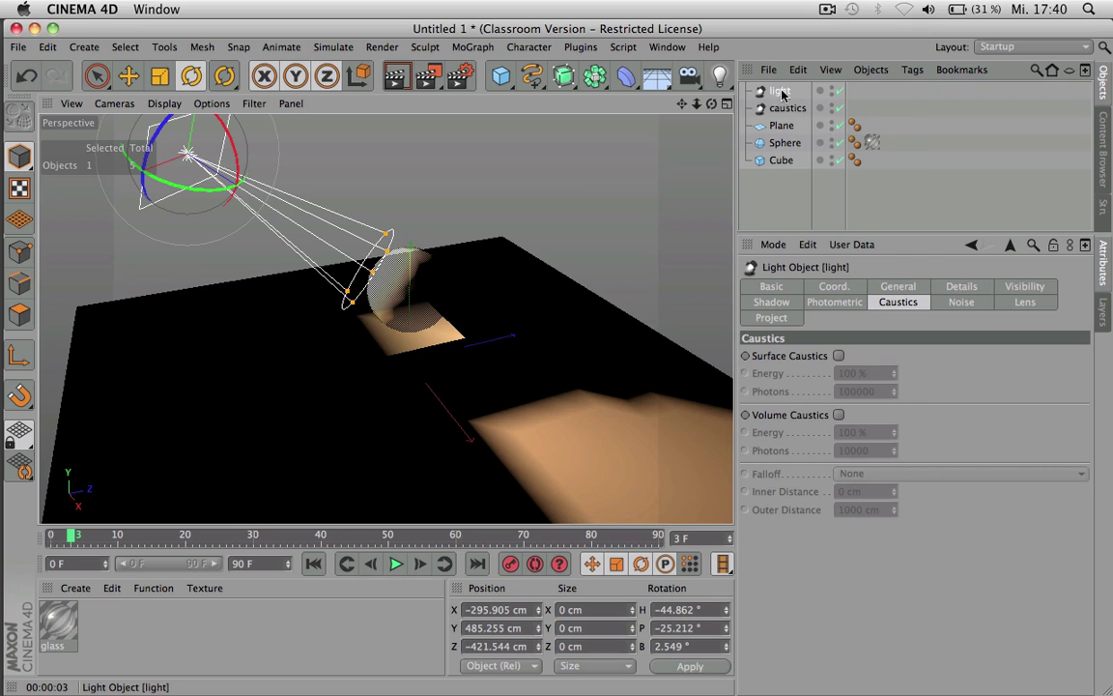
pyautogui.click(899, 287)
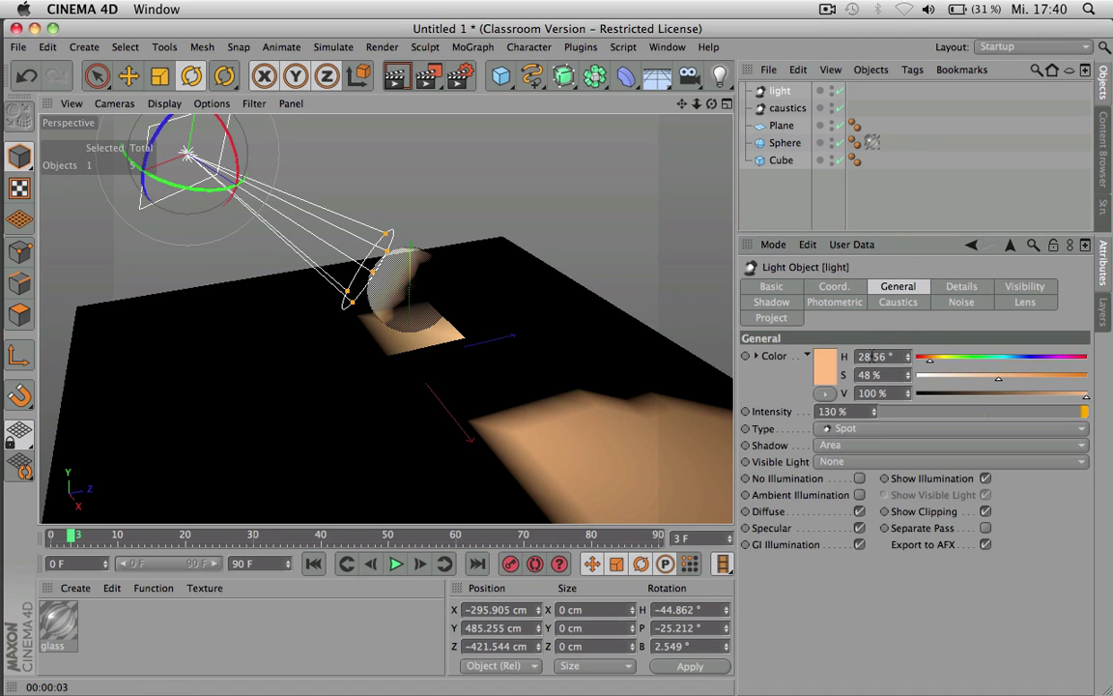
pyautogui.click(875, 429)
pyautogui.click(797, 400)
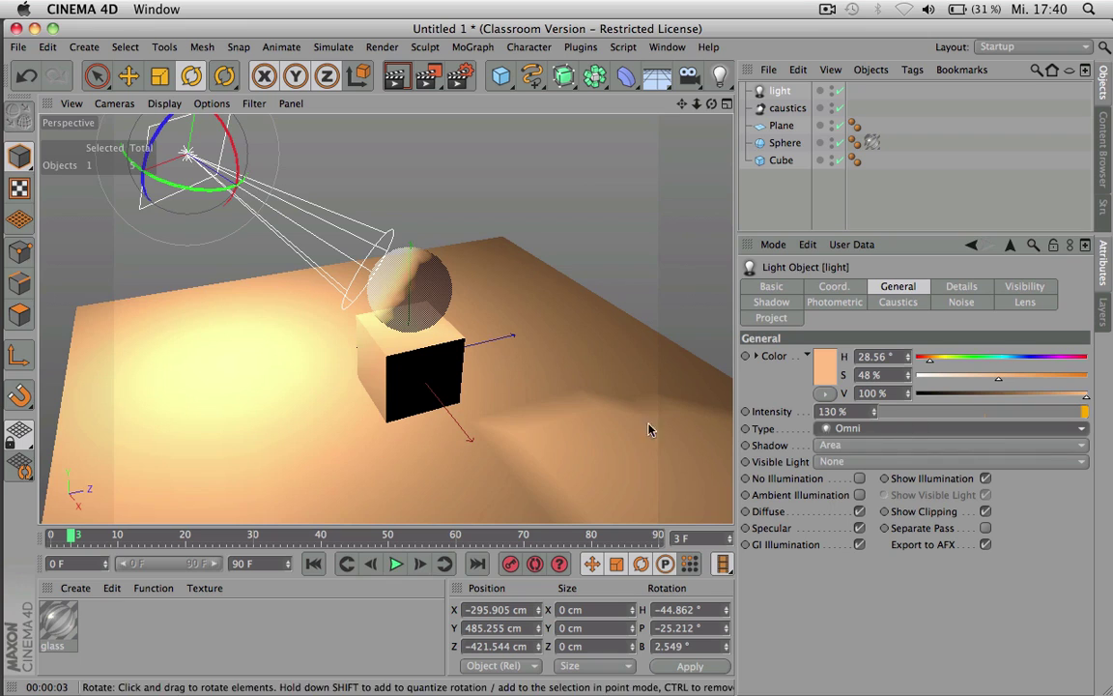
pyautogui.click(836, 107)
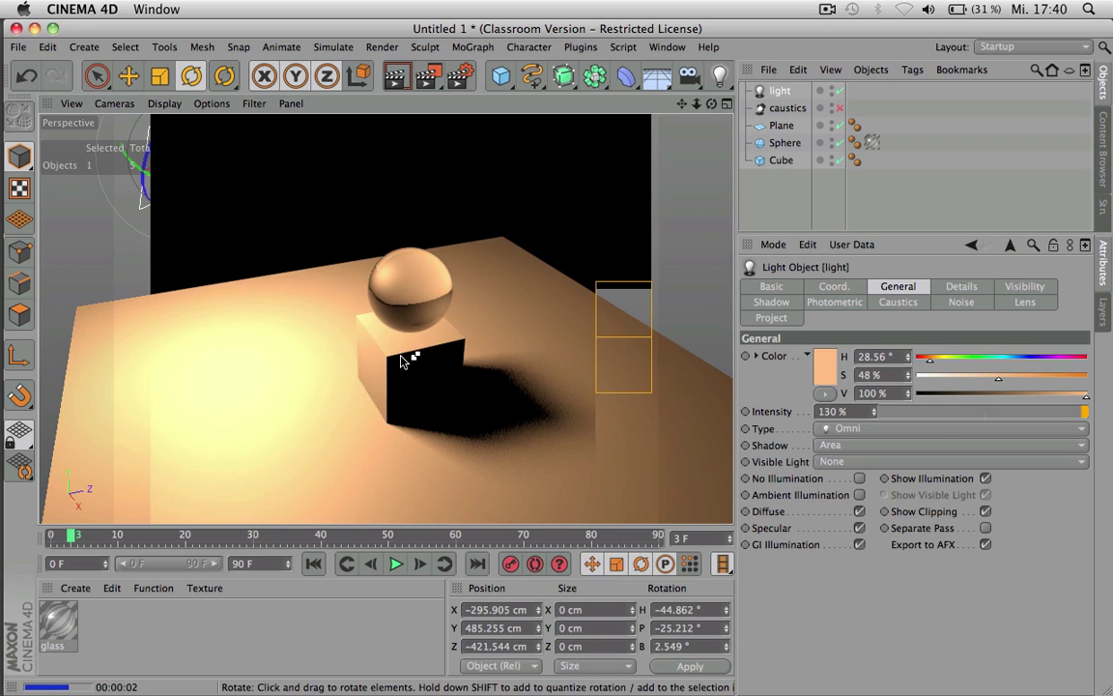
# - Give the caustics light Shadow None and No Illumination, then render it alone
pyautogui.click(786, 108)
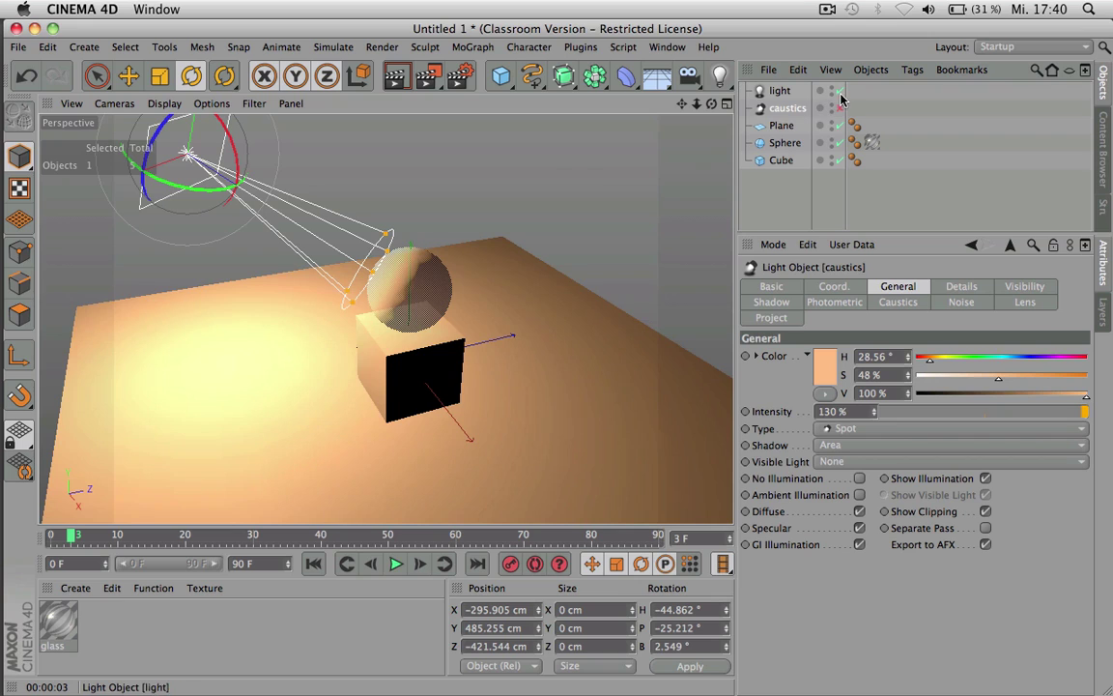
pyautogui.click(840, 90)
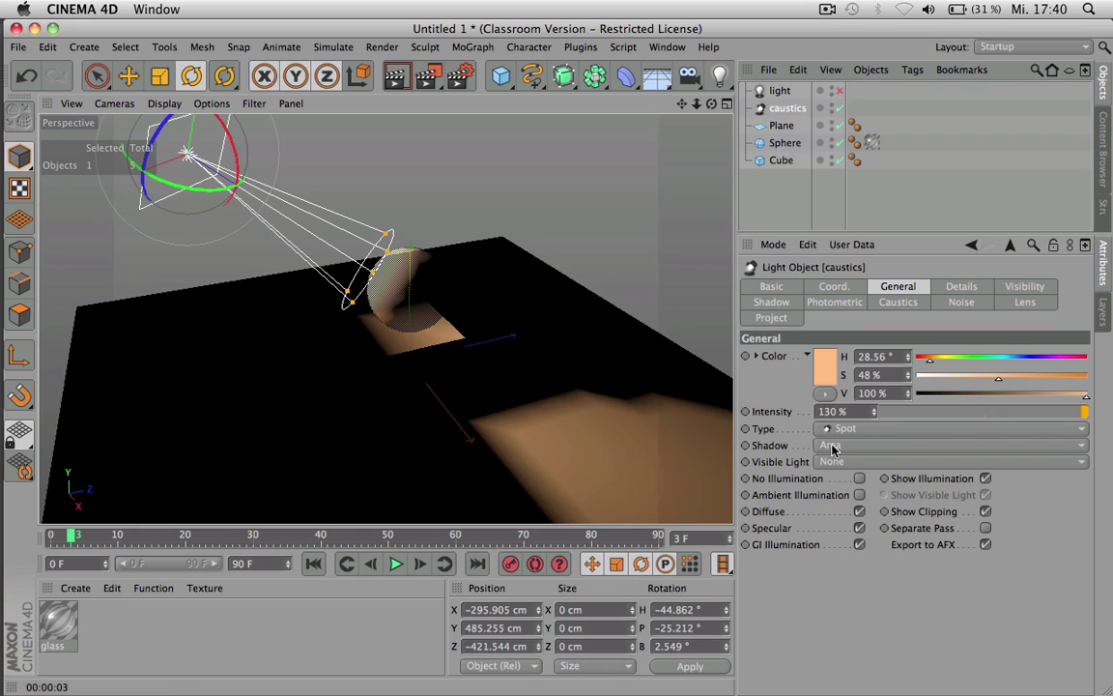
pyautogui.click(832, 445)
pyautogui.click(839, 461)
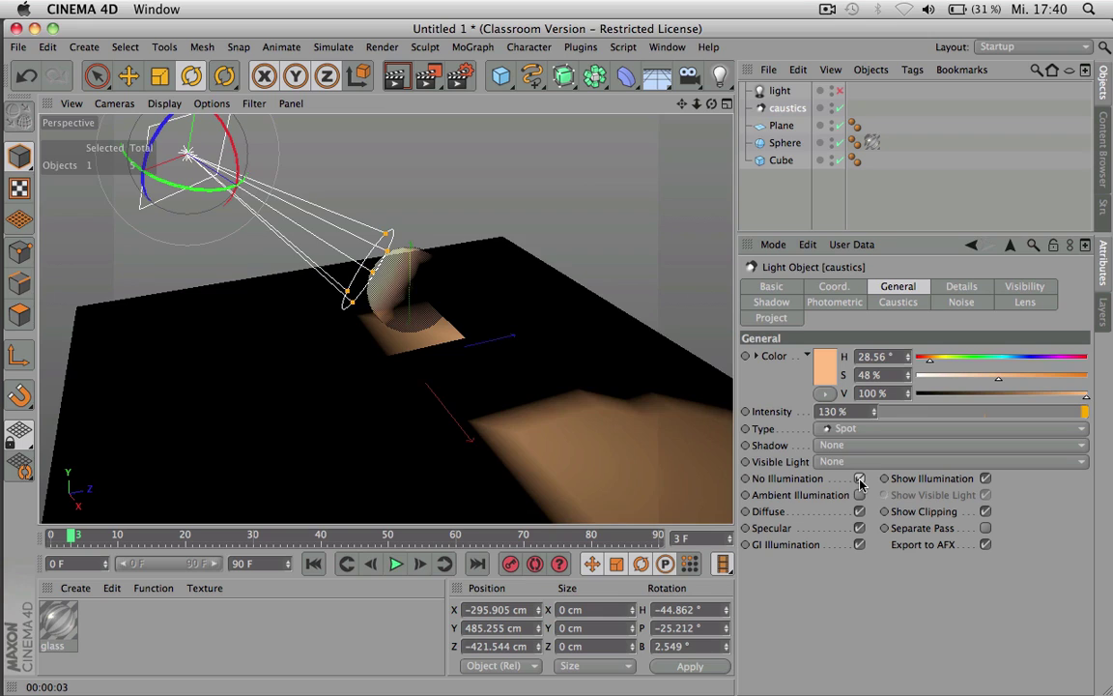
pyautogui.click(859, 478)
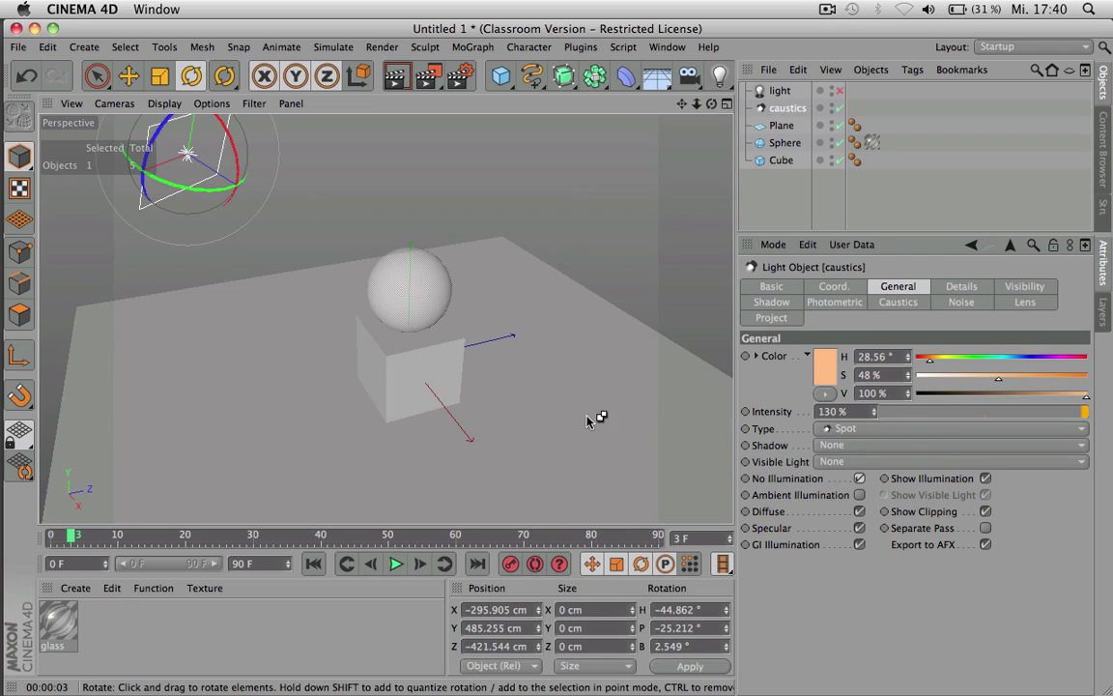
pyautogui.press('super+r')
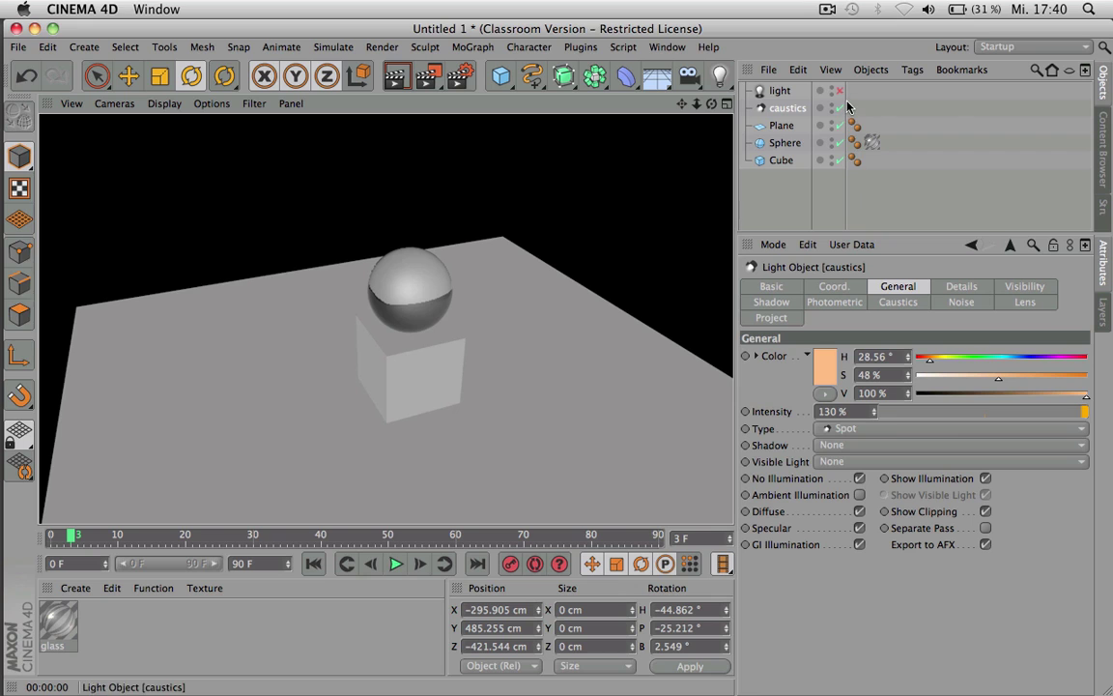
# - Re-enable the omni light, restore illumination, and turn off Show Illumination on the caustics light
pyautogui.click(840, 90)
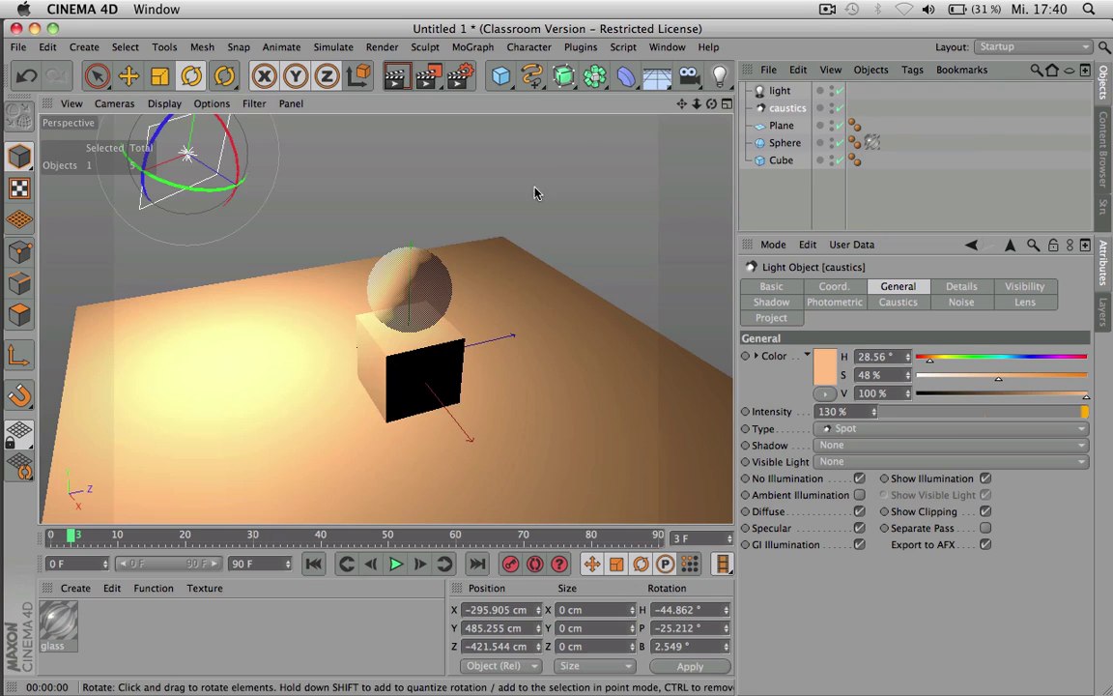
pyautogui.press('super+r')
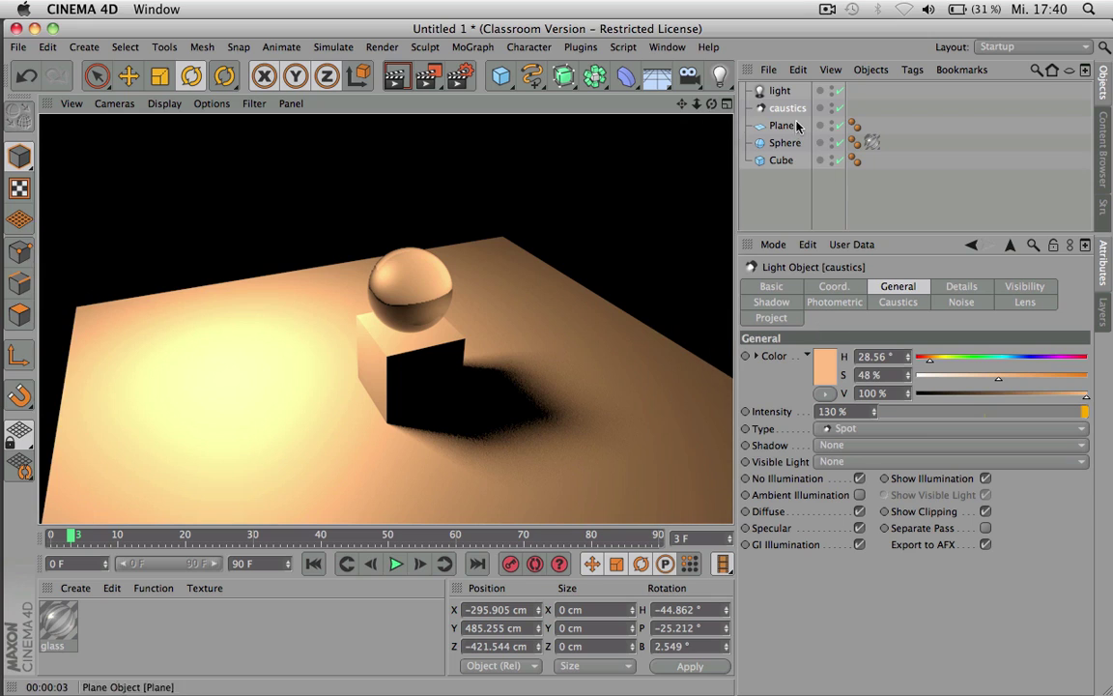
pyautogui.click(860, 480)
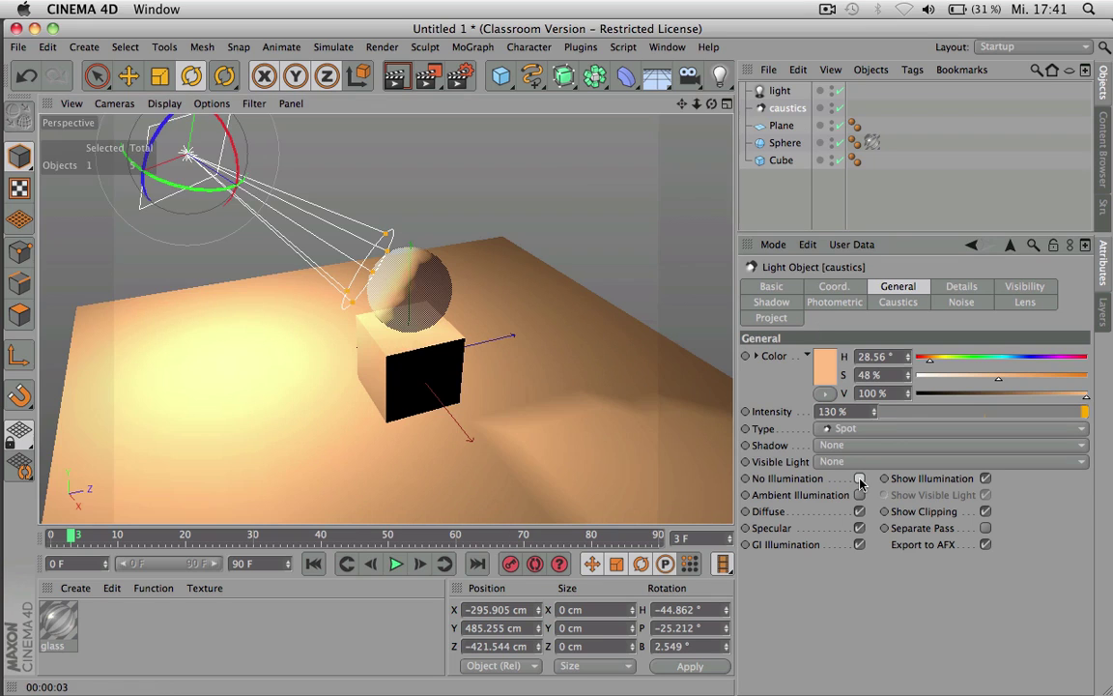
pyautogui.click(985, 479)
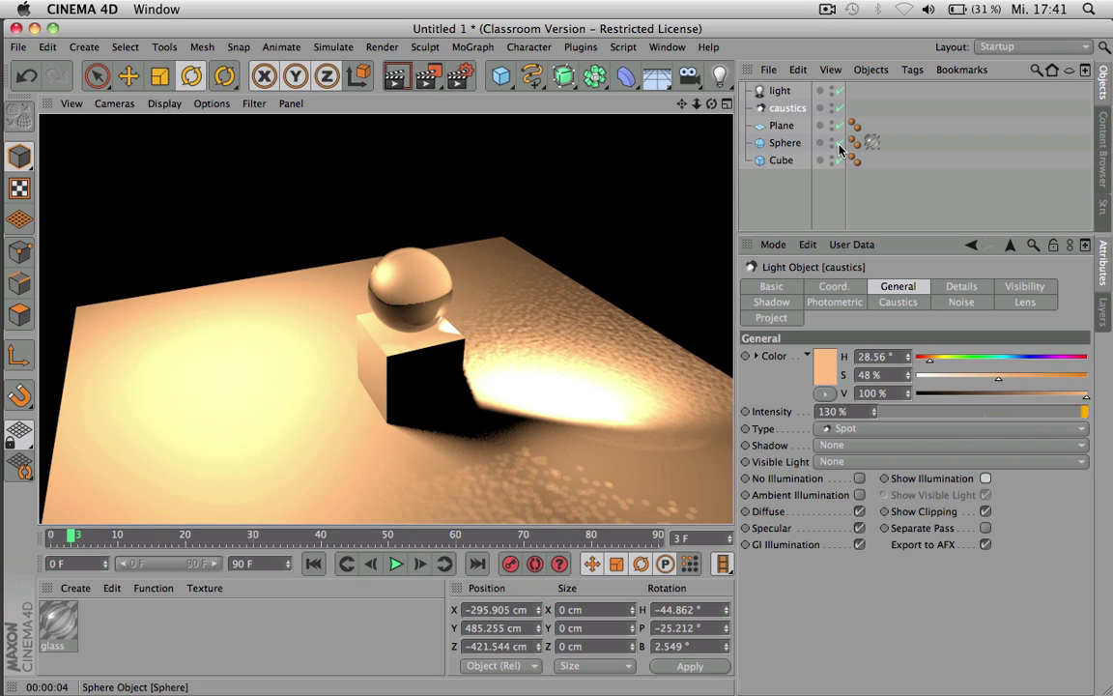
# - Disable Sphere and Cube, then add a Tube ring with inner radius 279.582 cm and outer 374.735 cm
pyautogui.moveTo(839, 143); pyautogui.dragTo(839, 160)
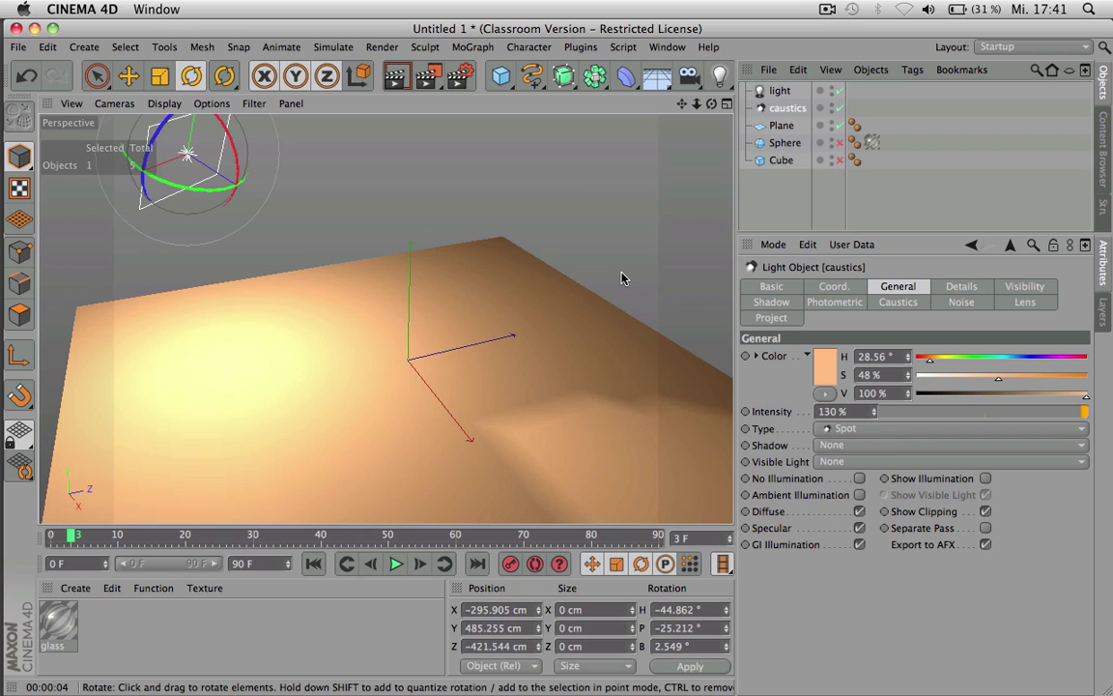
pyautogui.press('super+r')
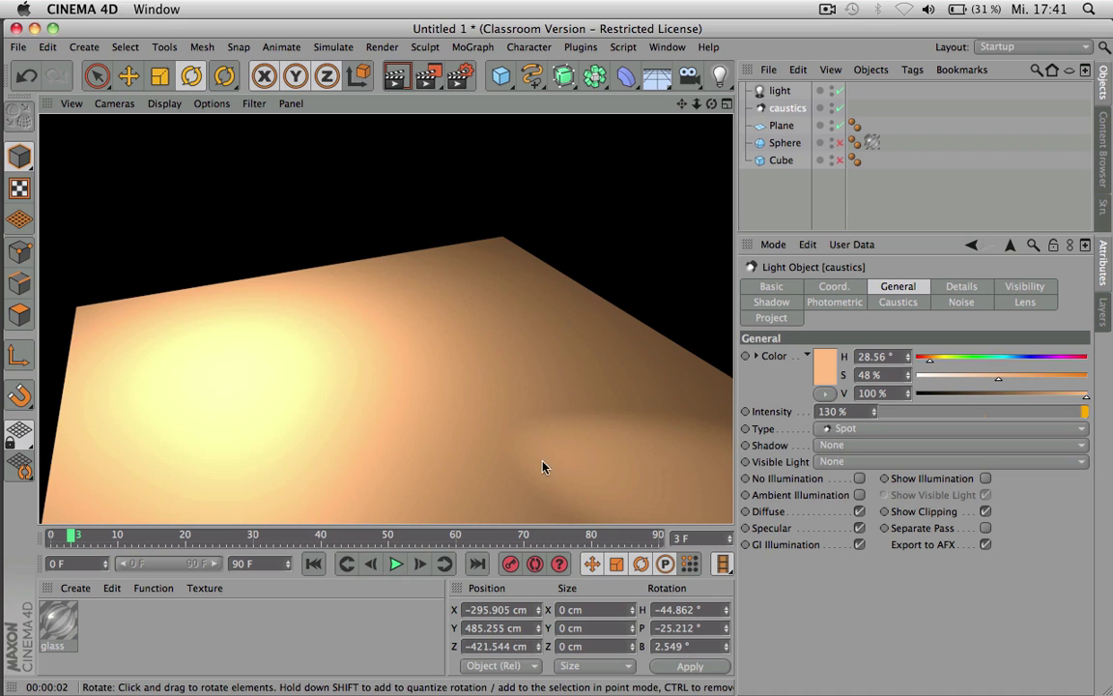
pyautogui.click(499, 80)
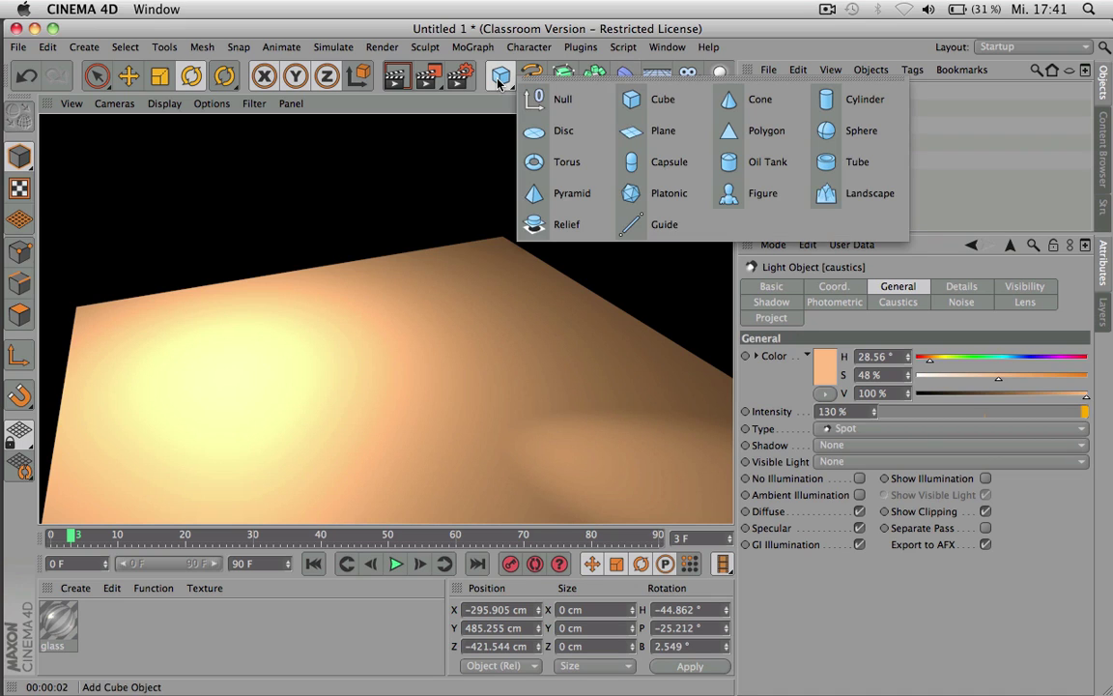
pyautogui.click(857, 161)
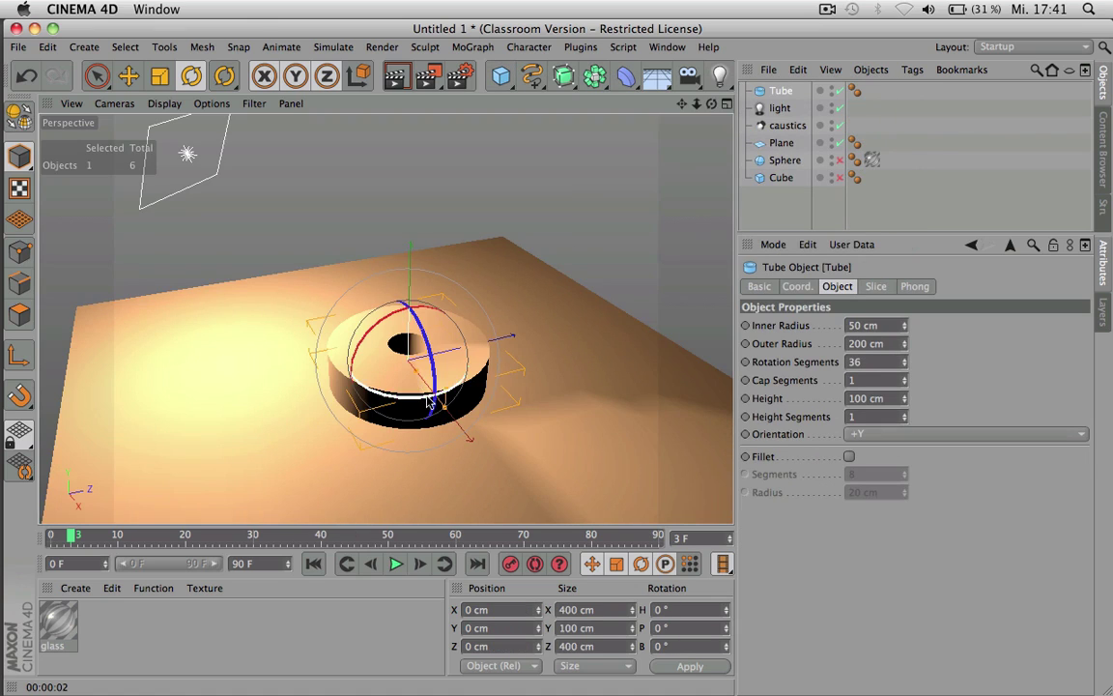
pyautogui.moveTo(447, 414); pyautogui.dragTo(507, 402)
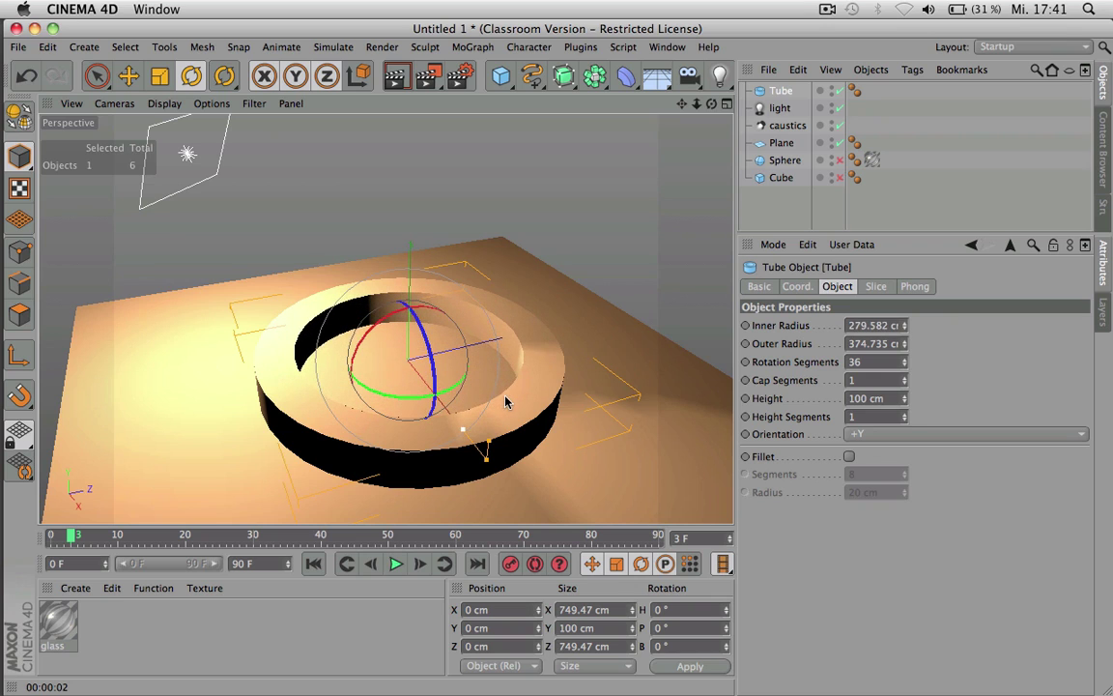
# - Create a new material named 'gold' with the Reflection channel enabled
pyautogui.doubleClick(116, 628)
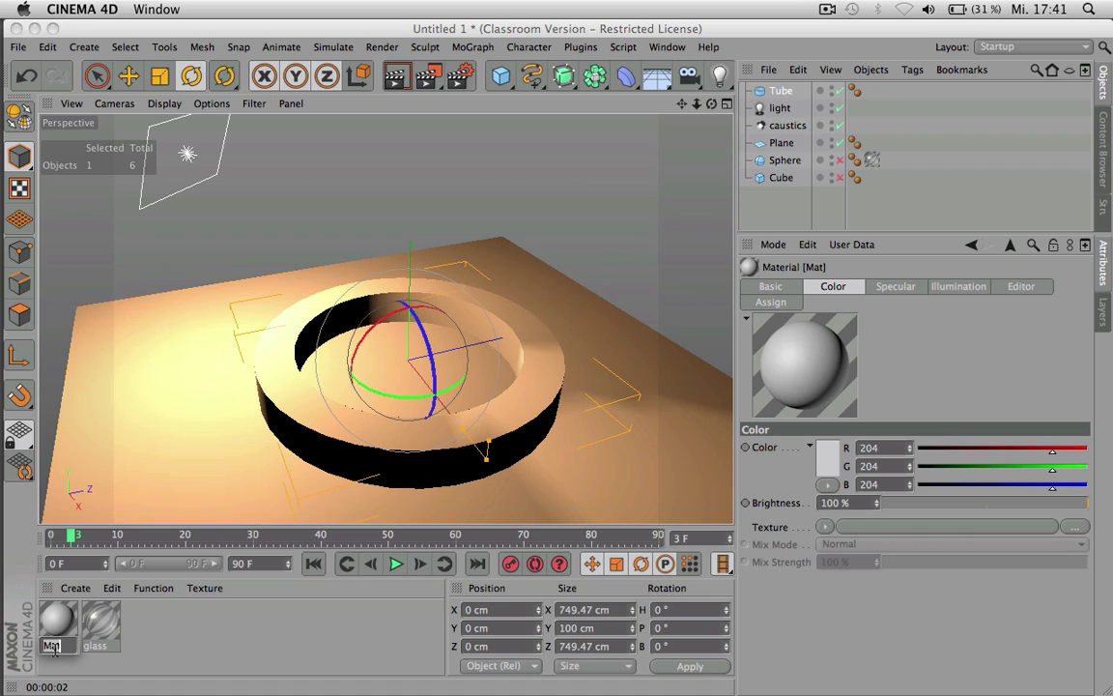
pyautogui.write('gold')
pyautogui.press('Return')
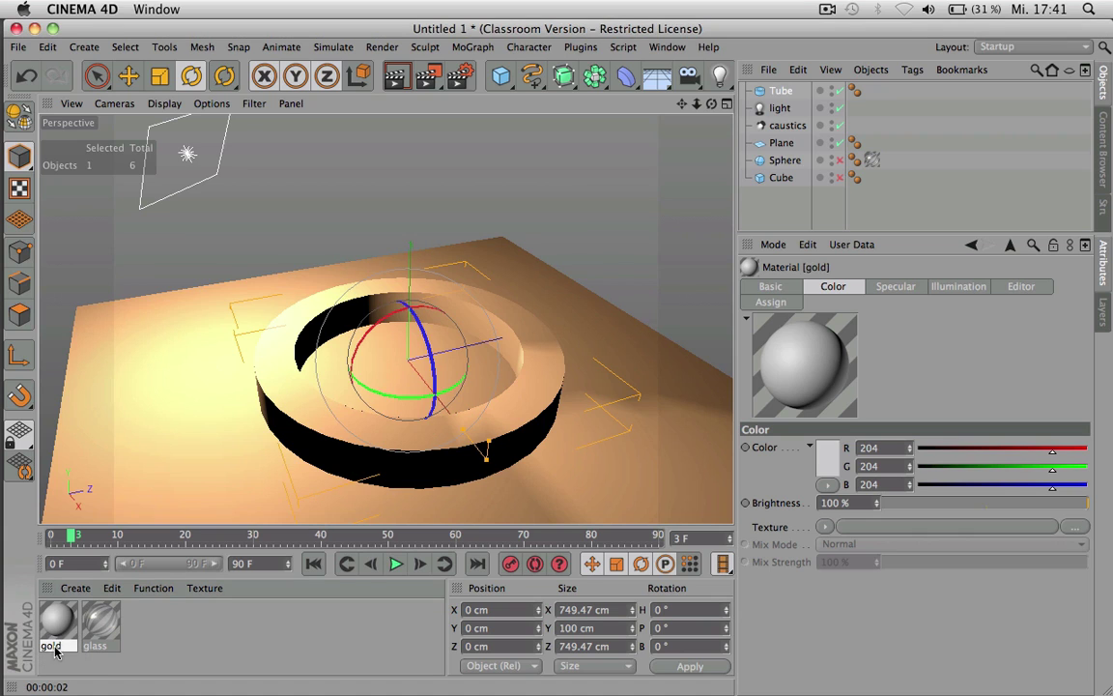
pyautogui.click(769, 287)
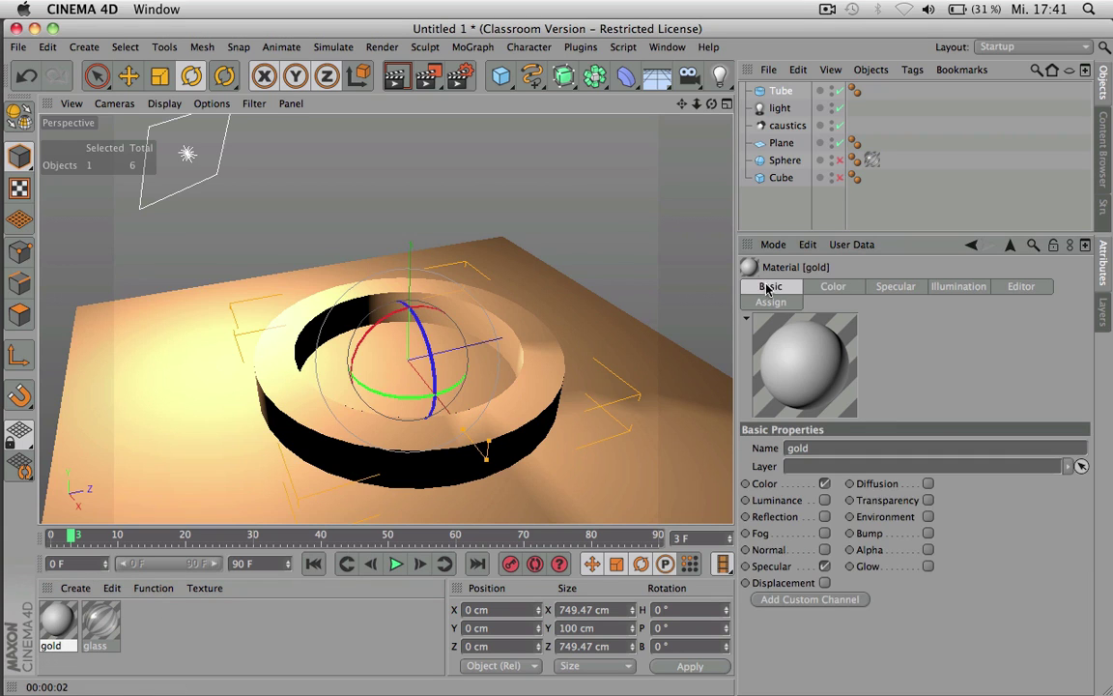
pyautogui.click(824, 516)
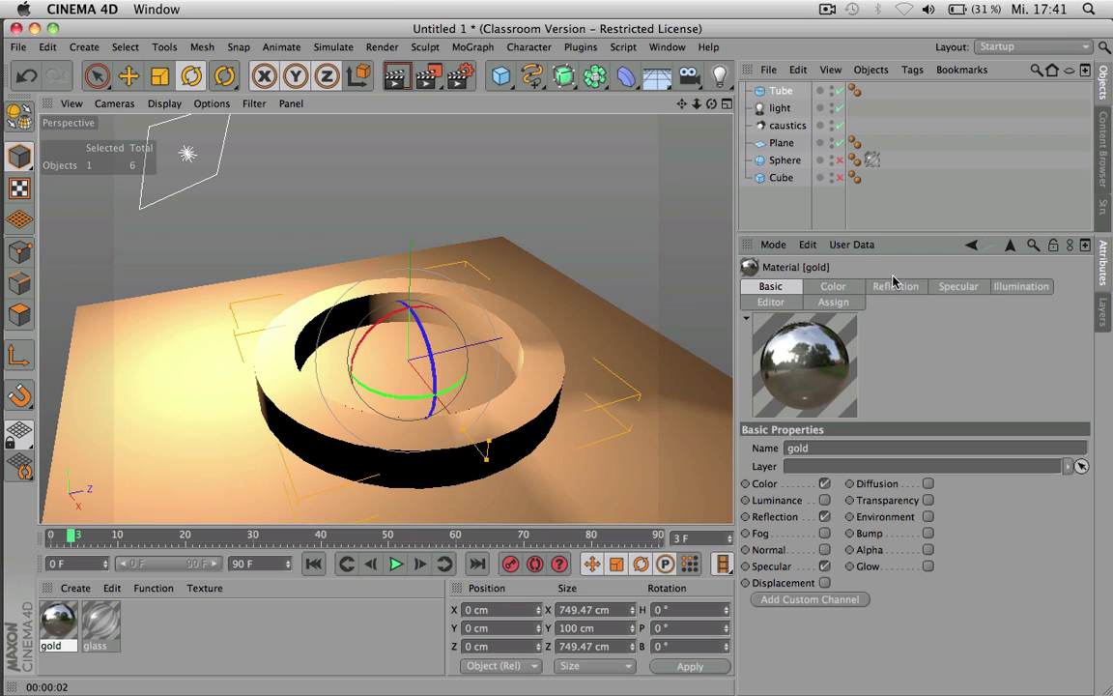
pyautogui.click(896, 286)
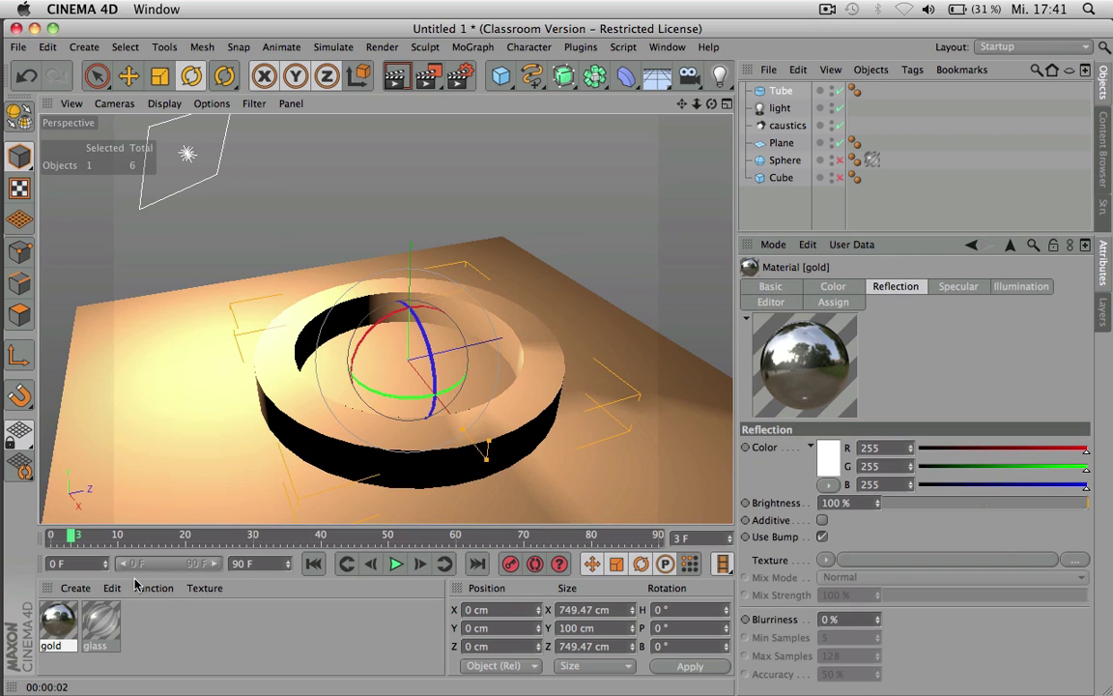
# - Apply the gold material to the Tube and render the ring from two angles
pyautogui.moveTo(66, 634); pyautogui.dragTo(781, 90)
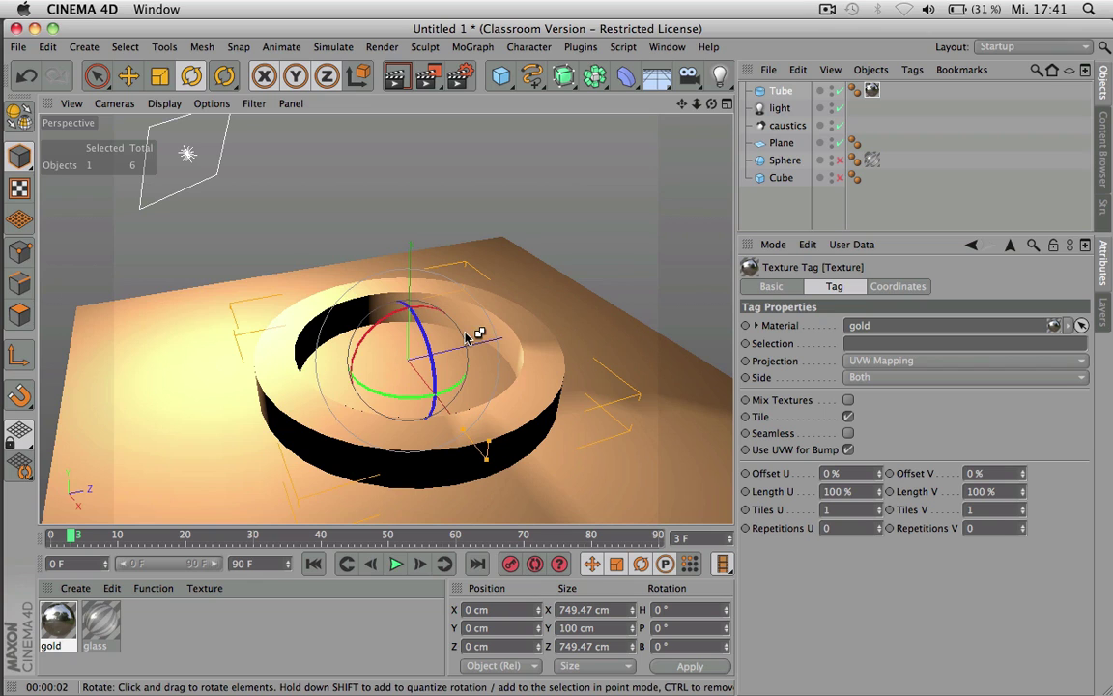
pyautogui.press('super+r')
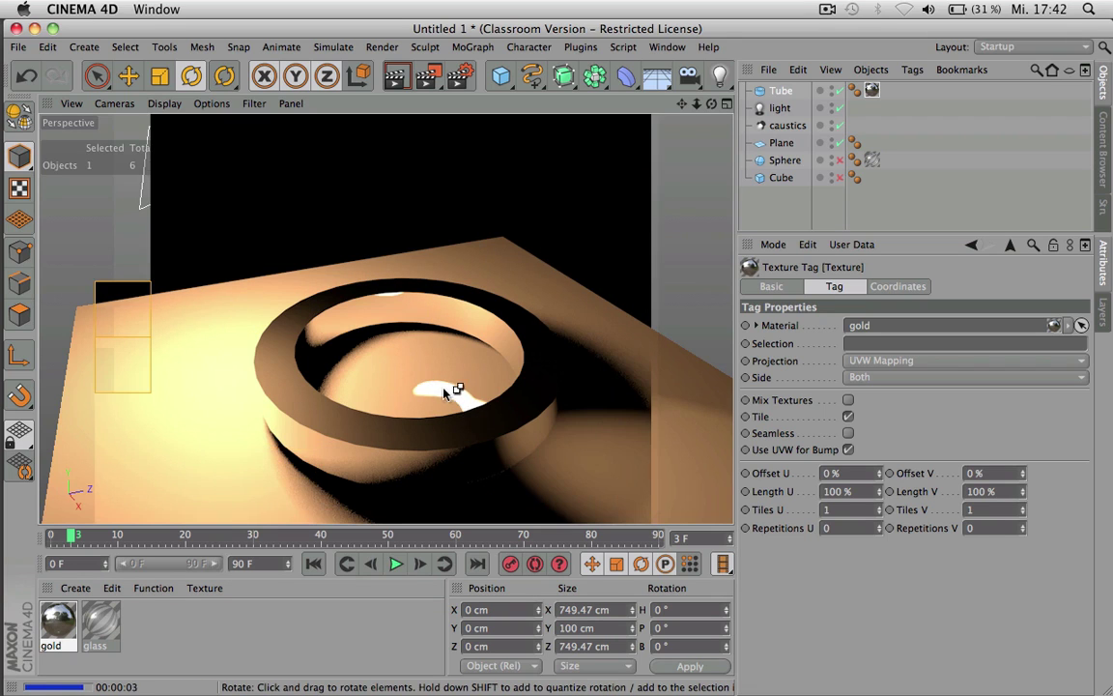
pyautogui.keyDown('alt'); pyautogui.moveTo(495, 425); pyautogui.dragTo(678, 398); pyautogui.keyUp('alt')
pyautogui.keyDown('alt'); pyautogui.moveTo(517, 435); pyautogui.dragTo(589, 400); pyautogui.keyUp('alt')
pyautogui.press('super+r')
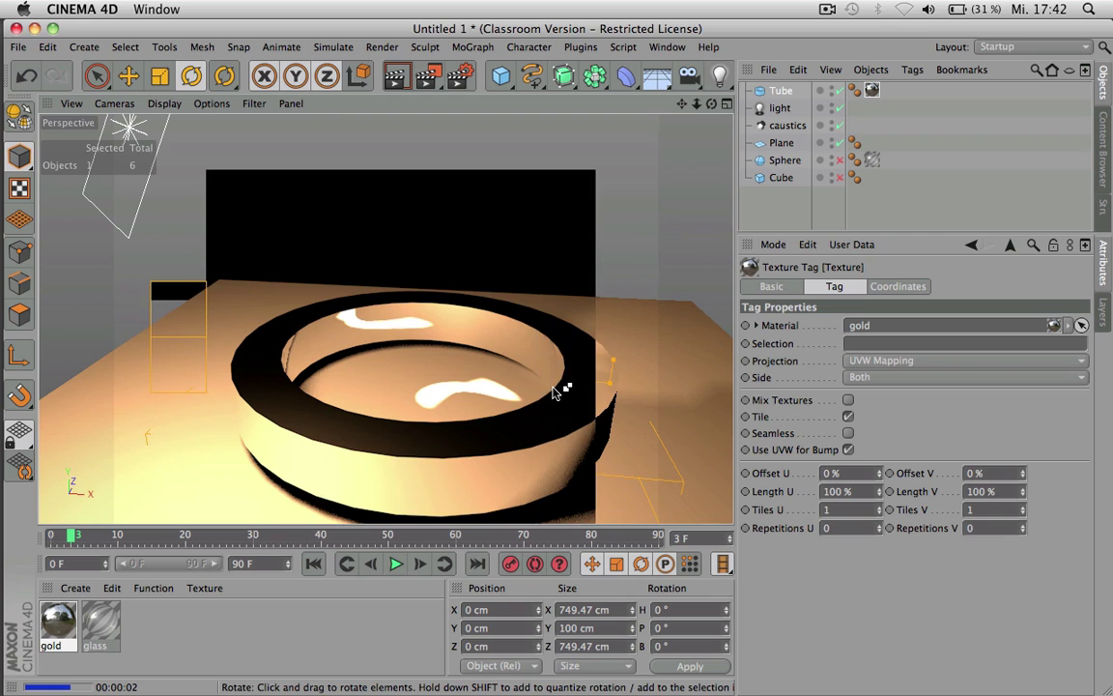
# - Lower the caustics light's Intensity to 65% and render the gold ring again
pyautogui.click(787, 125)
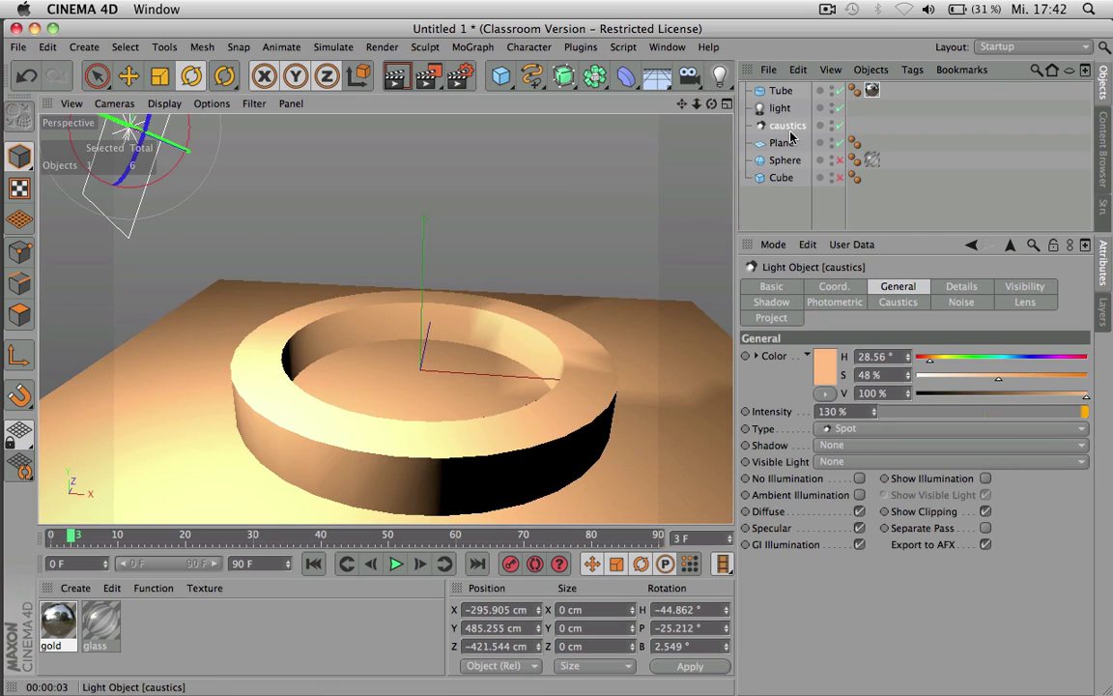
pyautogui.click(854, 413)
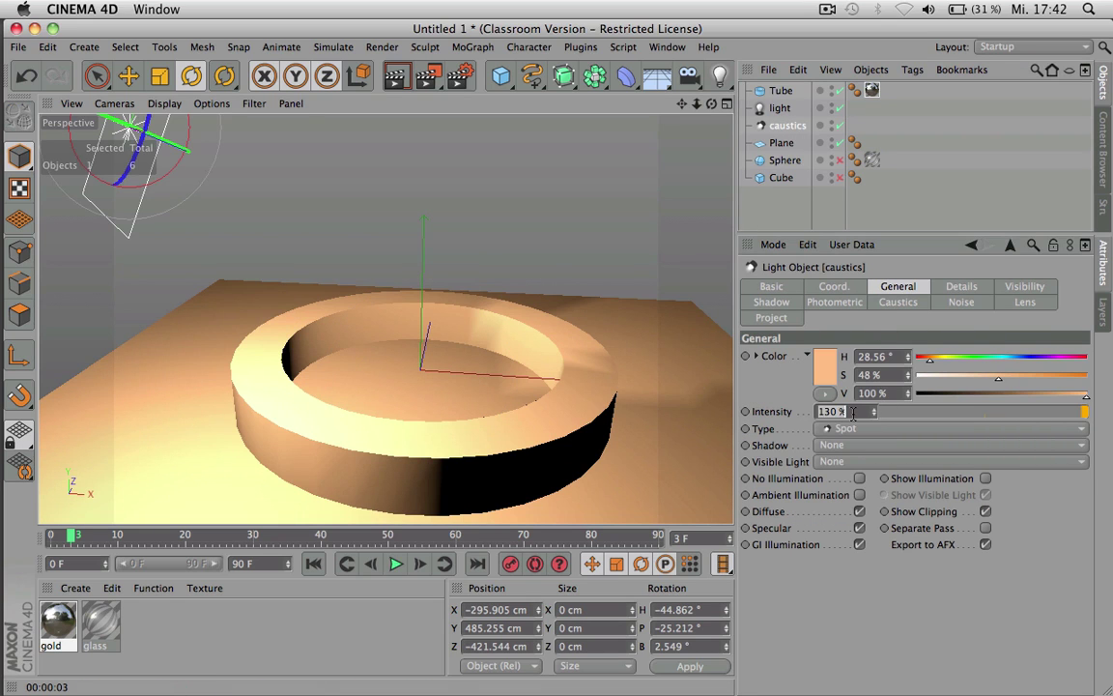
pyautogui.write('65')
pyautogui.press('Return')
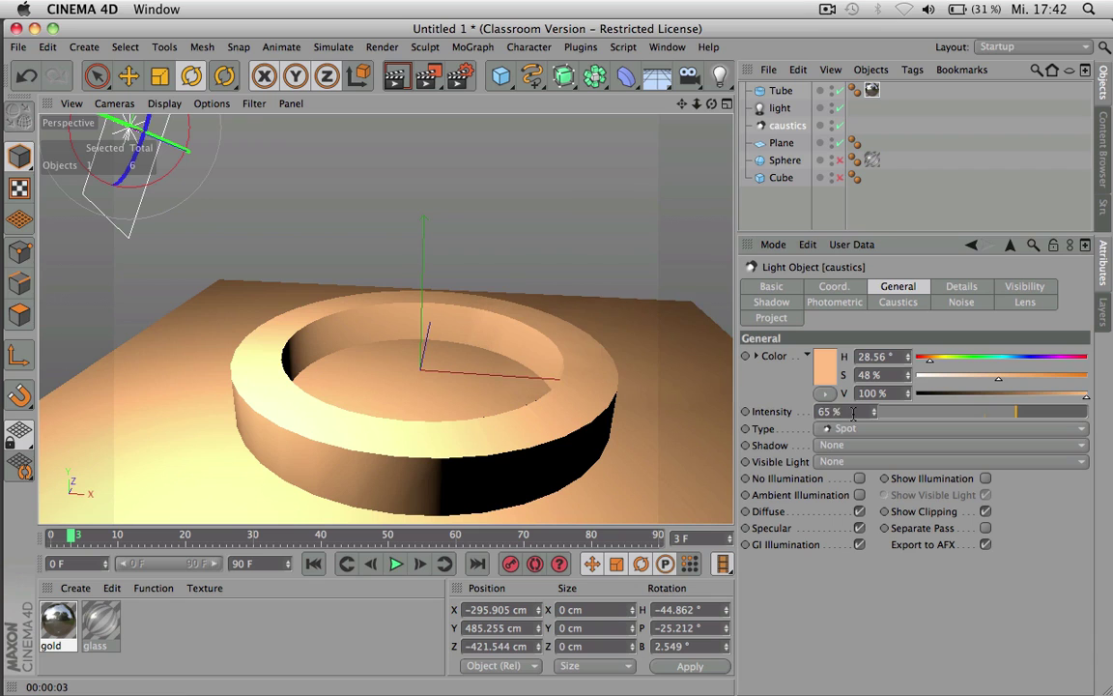
pyautogui.press('super+r')
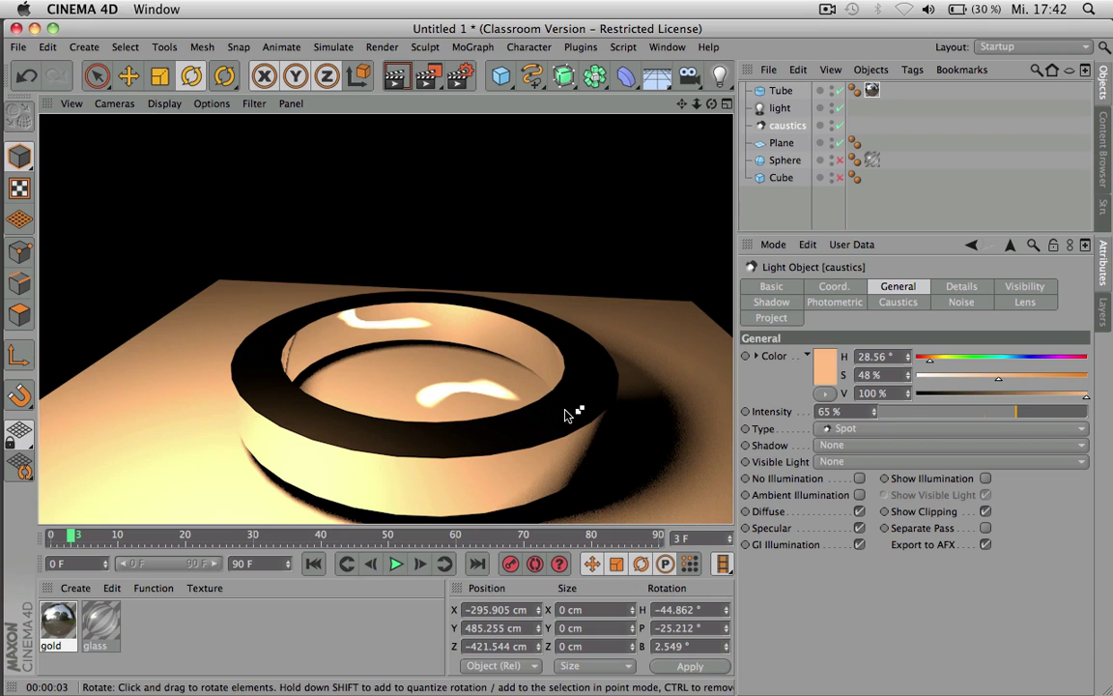
pyautogui.click(791, 126)
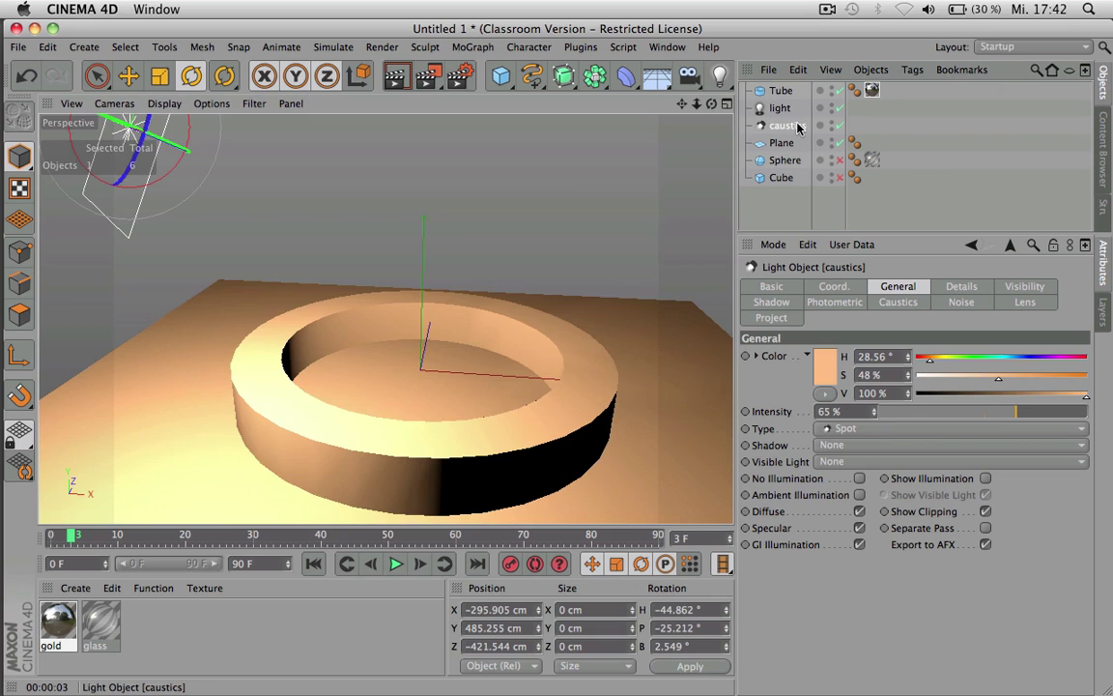
# - Delete the caustics light and the Tube ring from the scene
pyautogui.press('Delete')
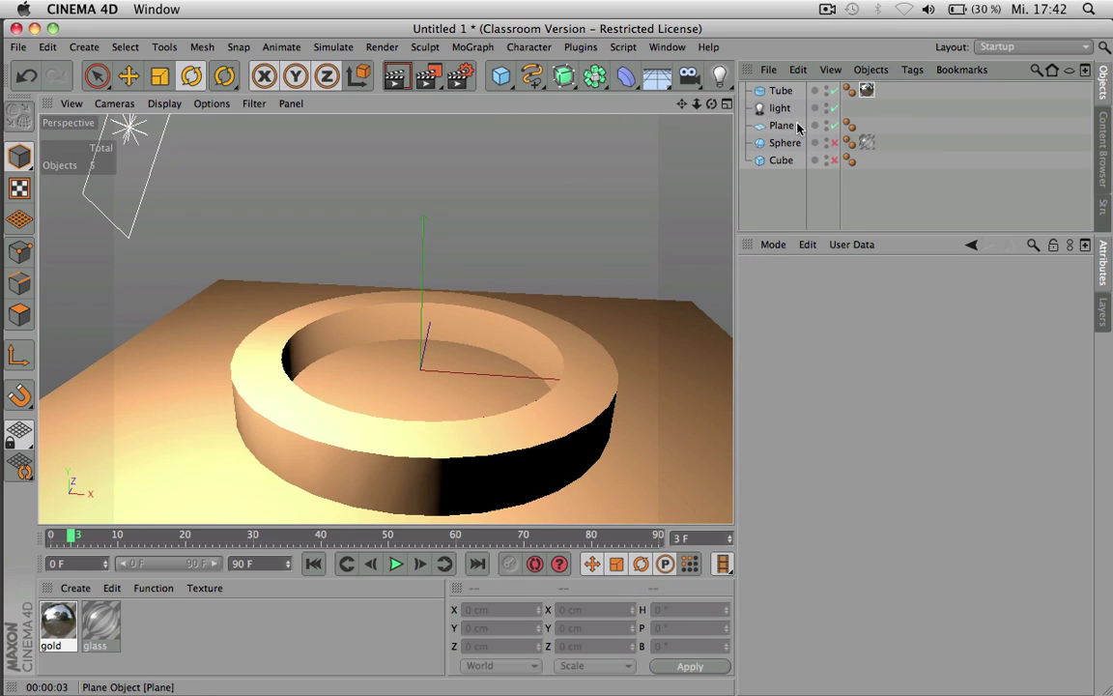
pyautogui.click(779, 108)
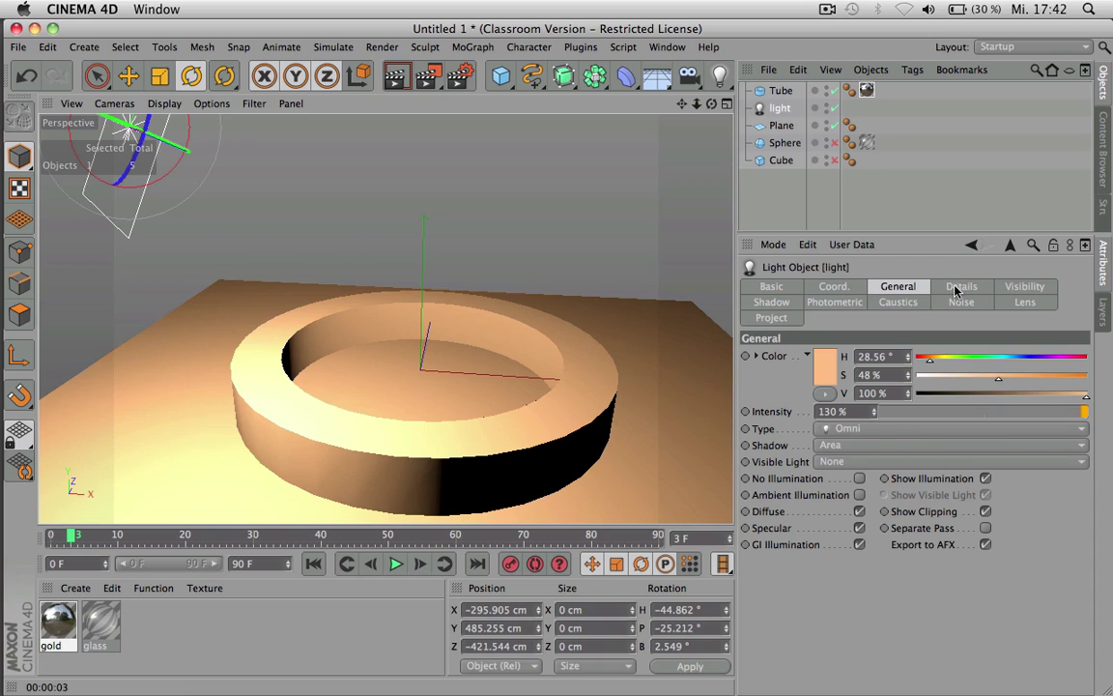
pyautogui.click(898, 302)
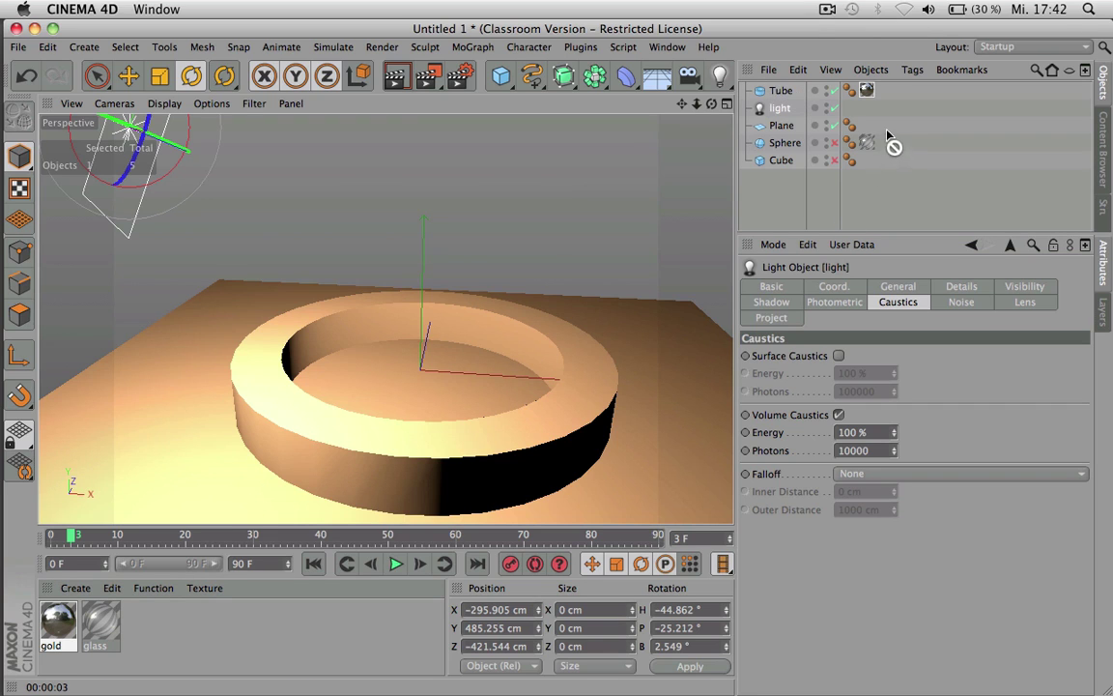
pyautogui.click(779, 91)
pyautogui.press('Delete')
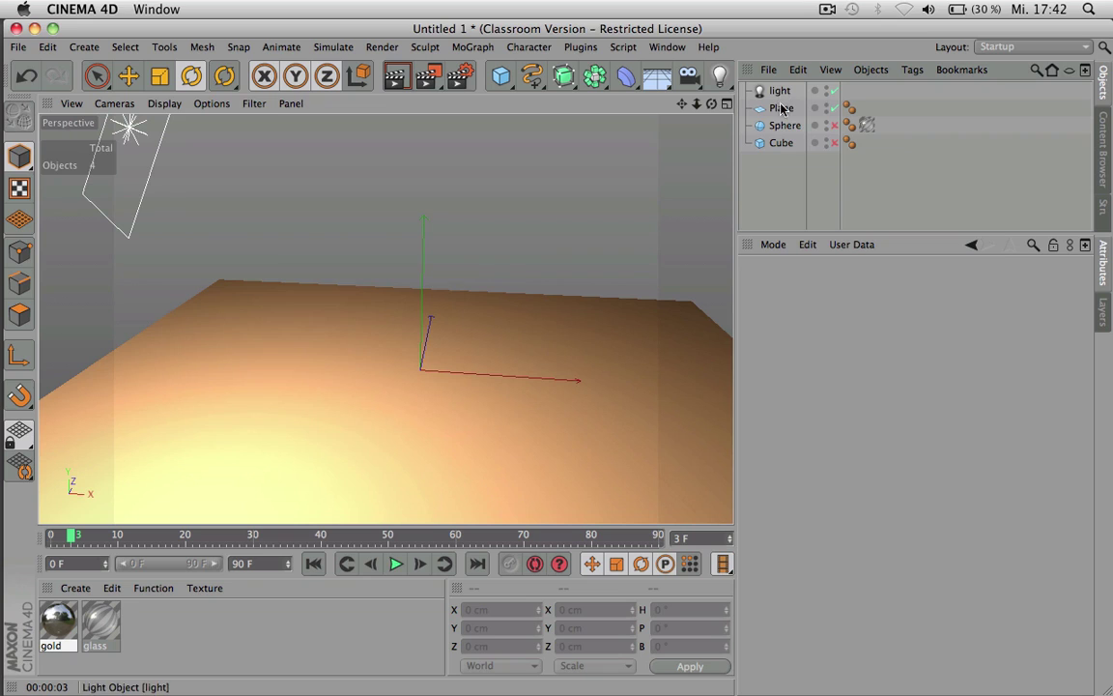
# - Re-enable Sphere and Cube and render the glass sphere from two angles
pyautogui.moveTo(833, 126); pyautogui.dragTo(833, 143)
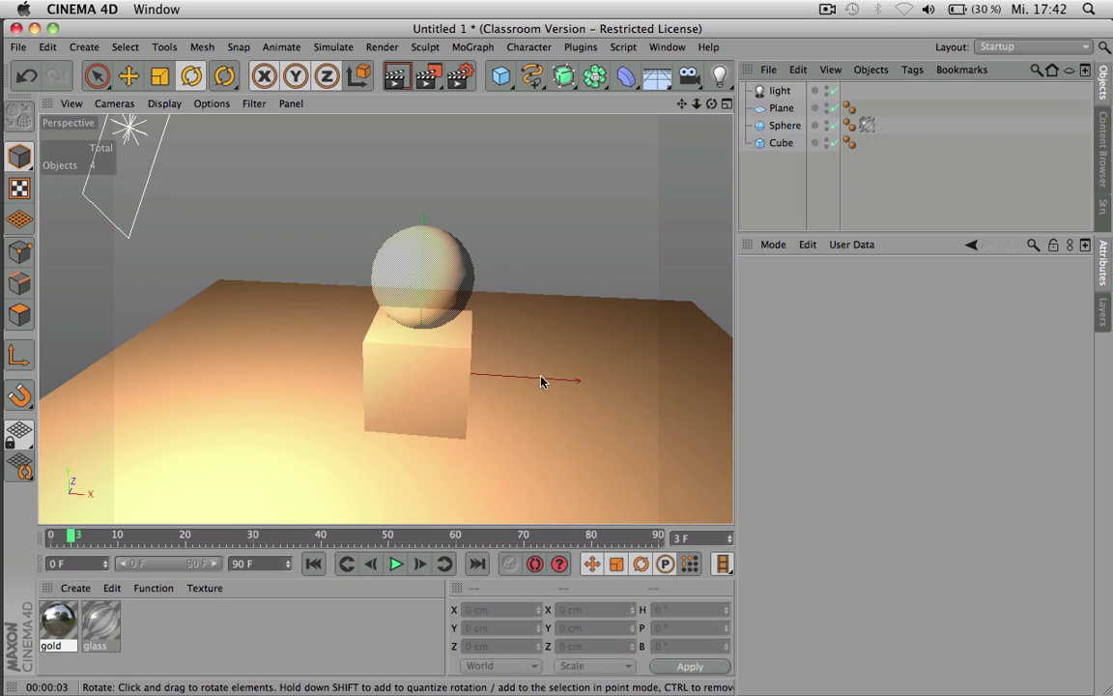
pyautogui.press('super+r')
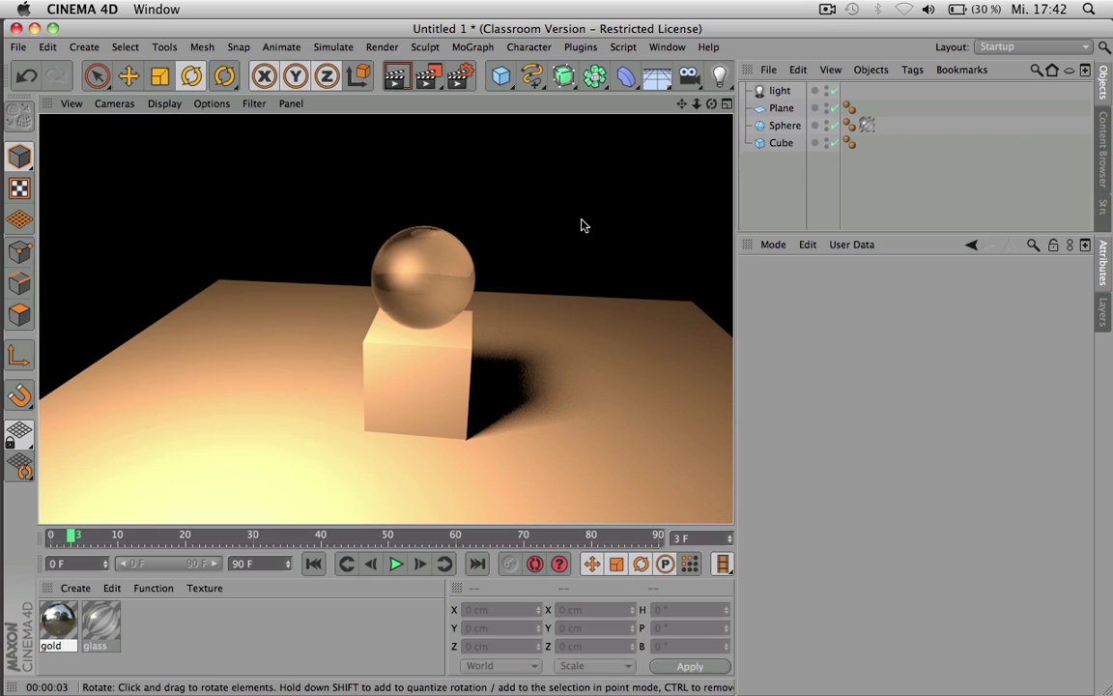
pyautogui.keyDown('alt'); pyautogui.moveTo(647, 99); pyautogui.dragTo(667, 126); pyautogui.keyUp('alt')
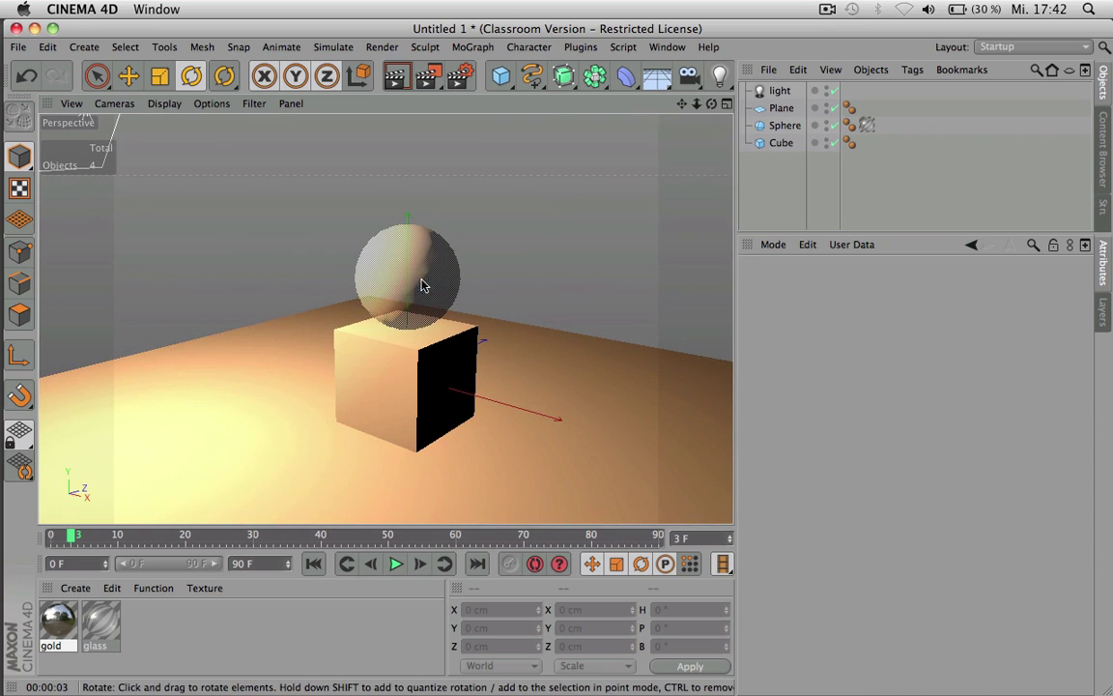
pyautogui.press('super+r')
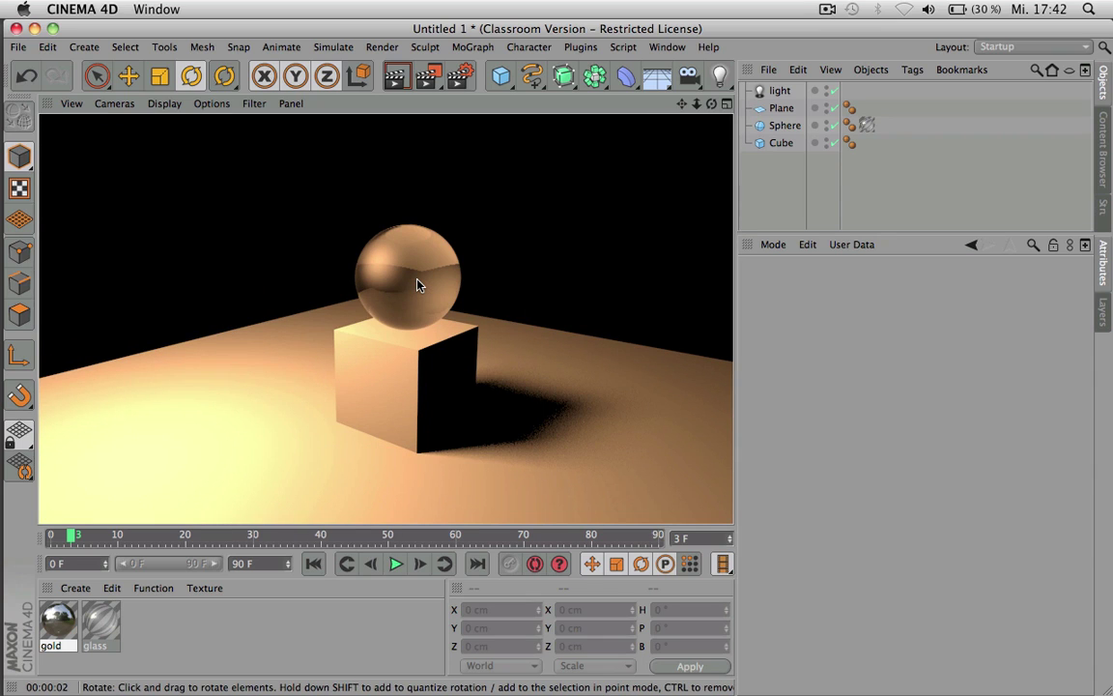
# - Uncheck Volume Caustics on the light and delete the Caustics effect from Render Settings
pyautogui.click(780, 91)
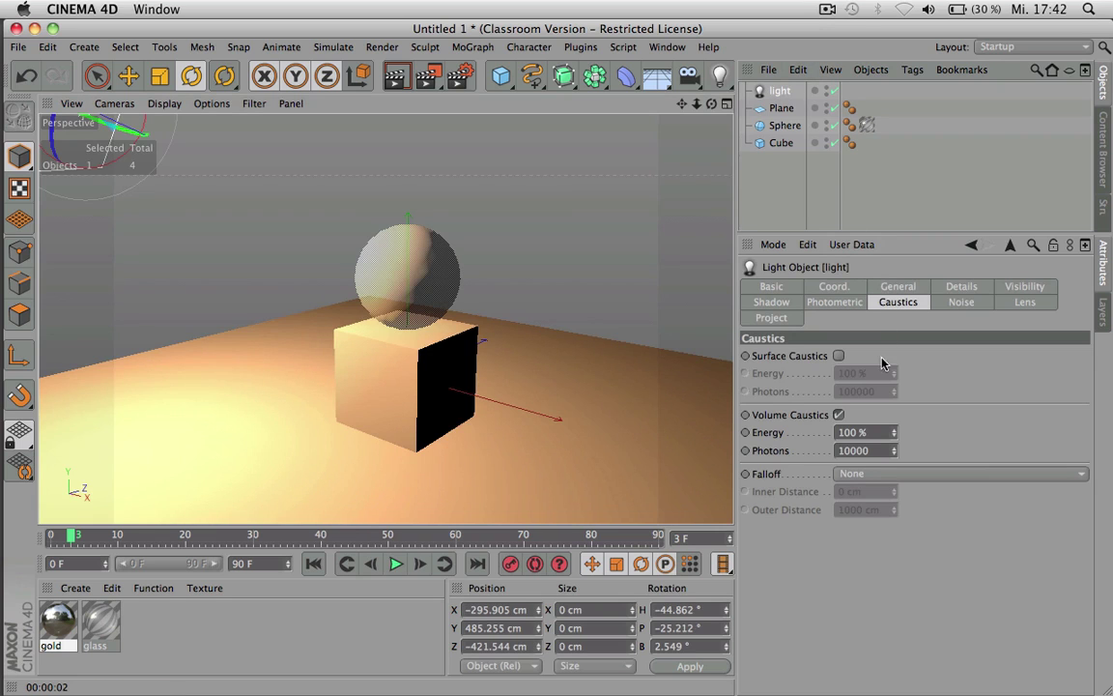
pyautogui.click(838, 415)
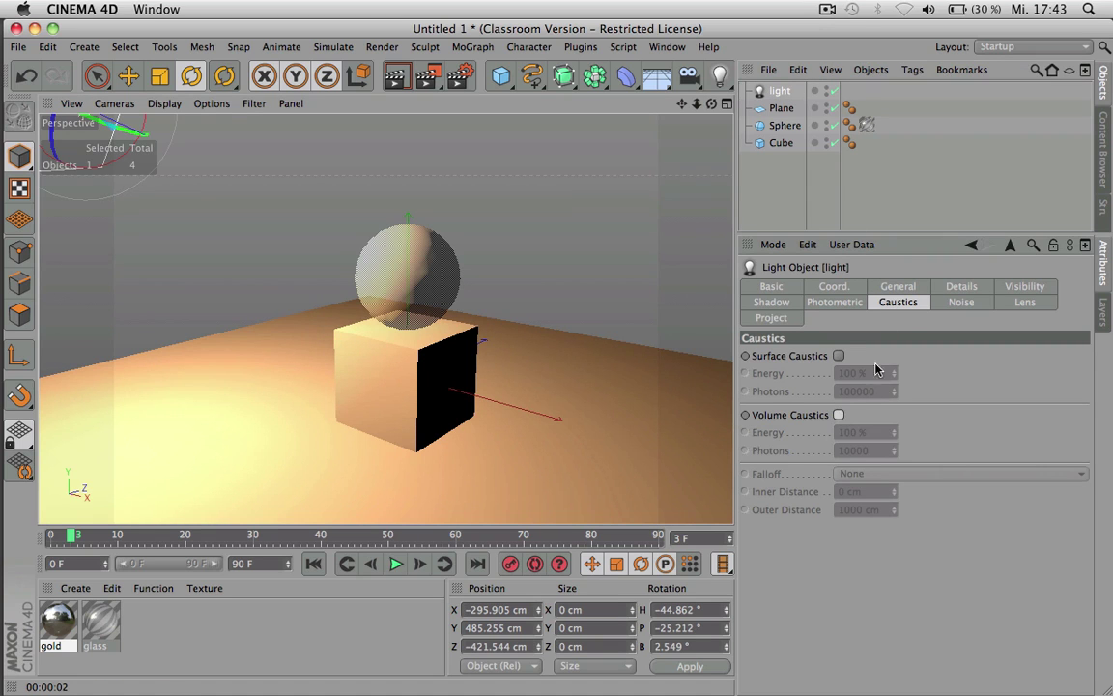
pyautogui.click(463, 85)
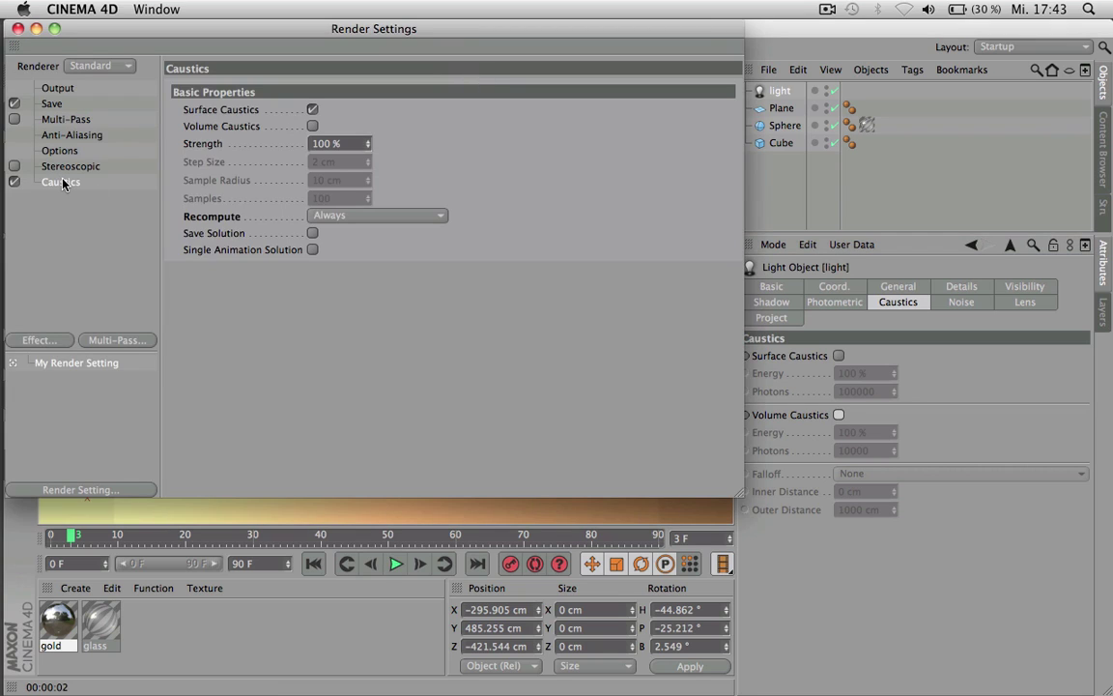
pyautogui.press('Delete')
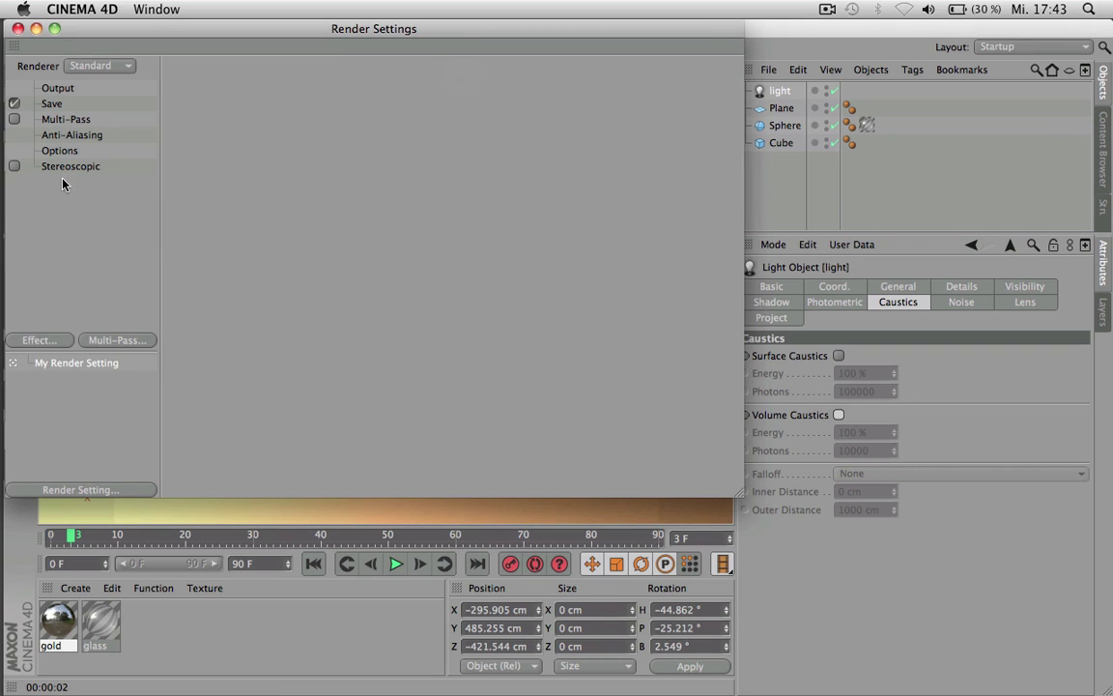
pyautogui.click(18, 31)
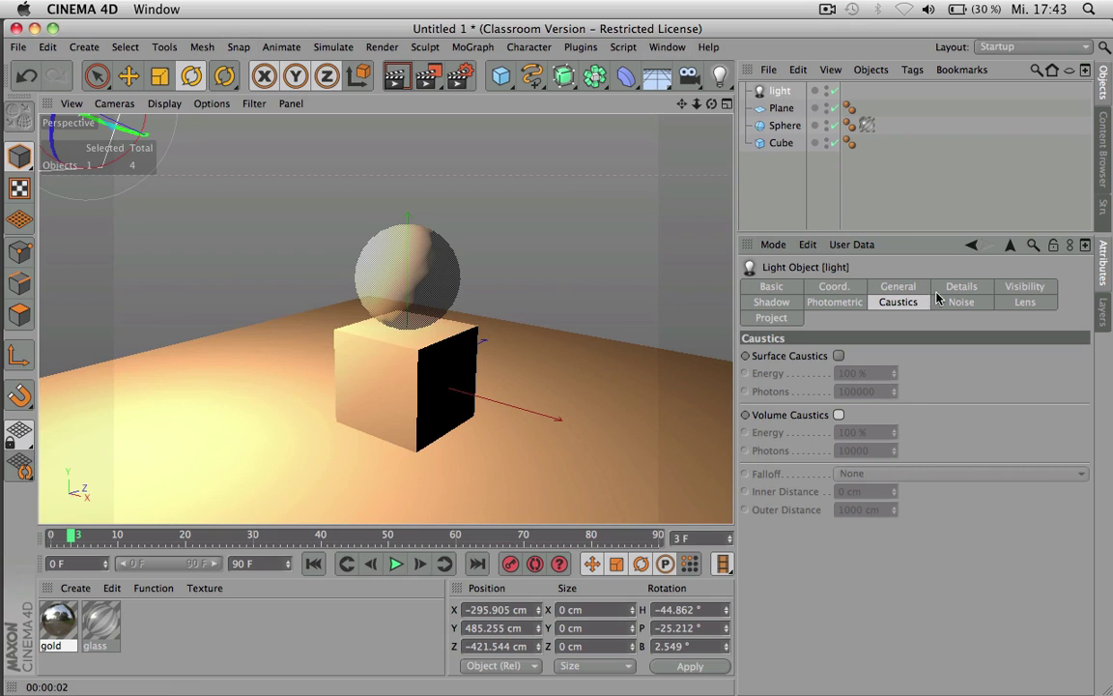
# - Set the light's Noise to Illumination
pyautogui.click(960, 301)
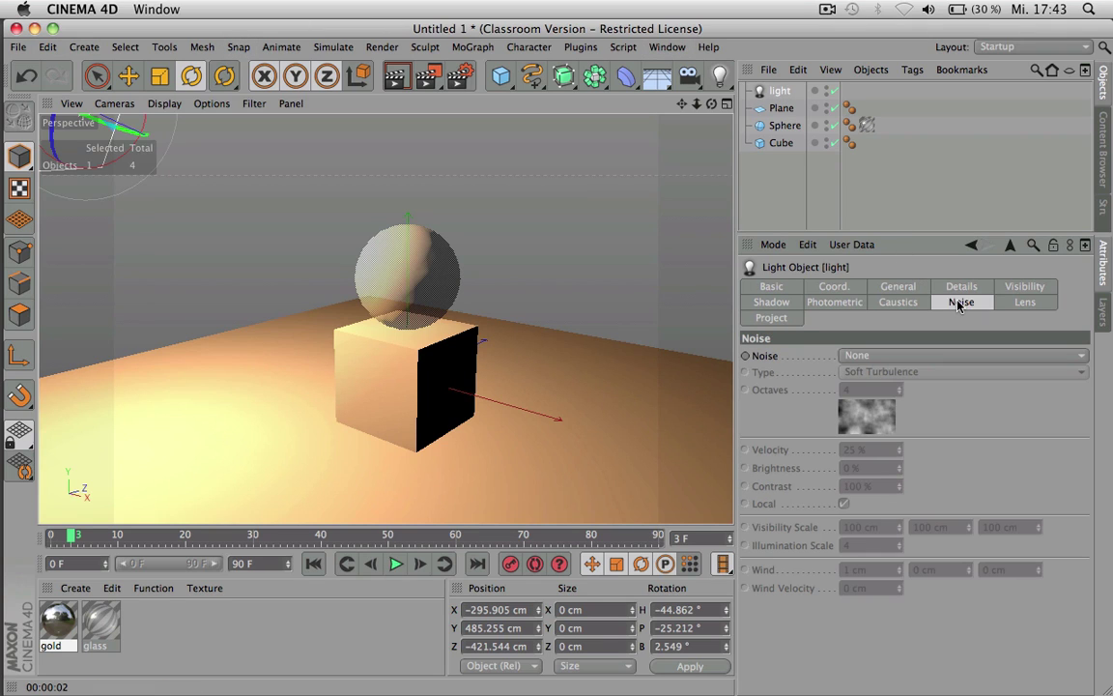
pyautogui.click(850, 357)
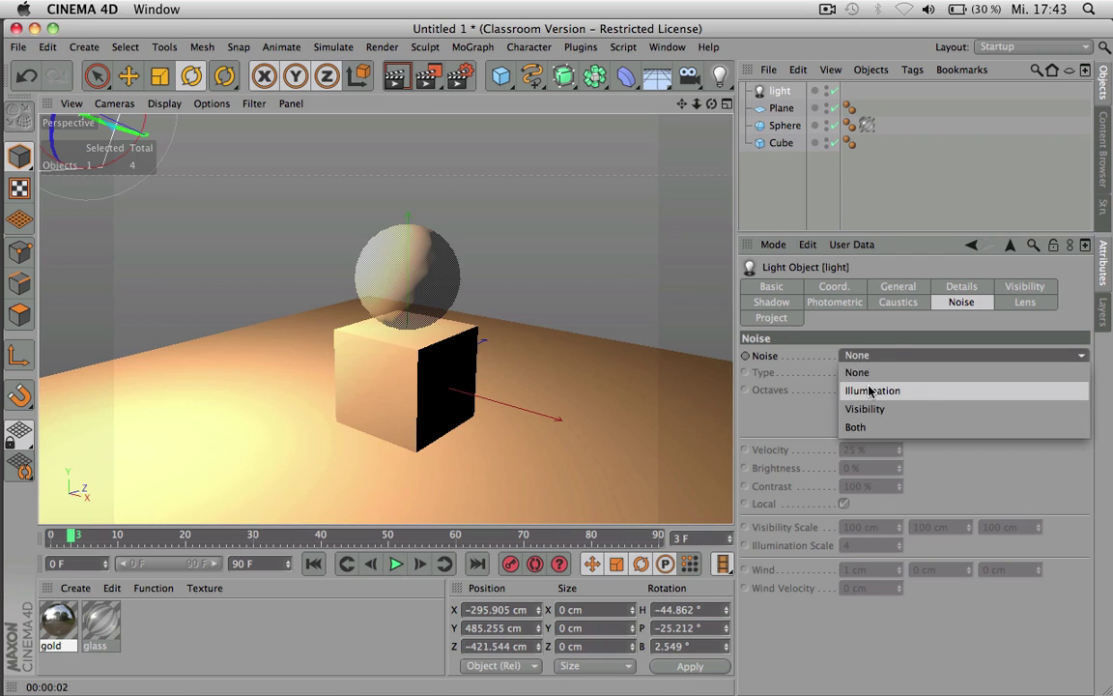
pyautogui.click(869, 391)
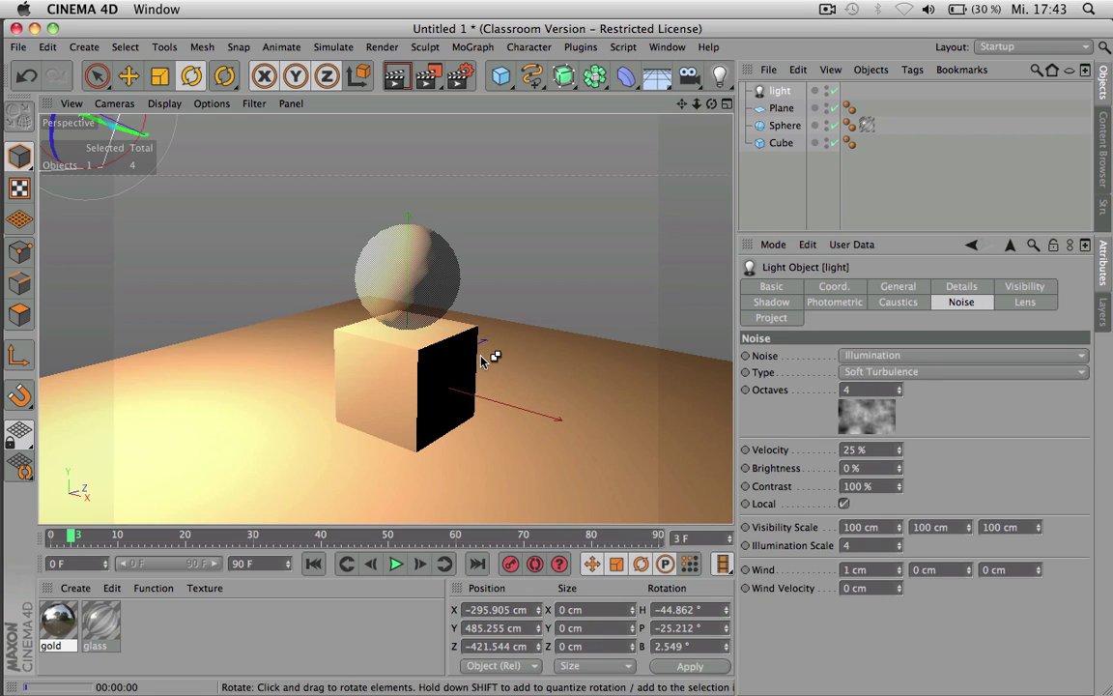
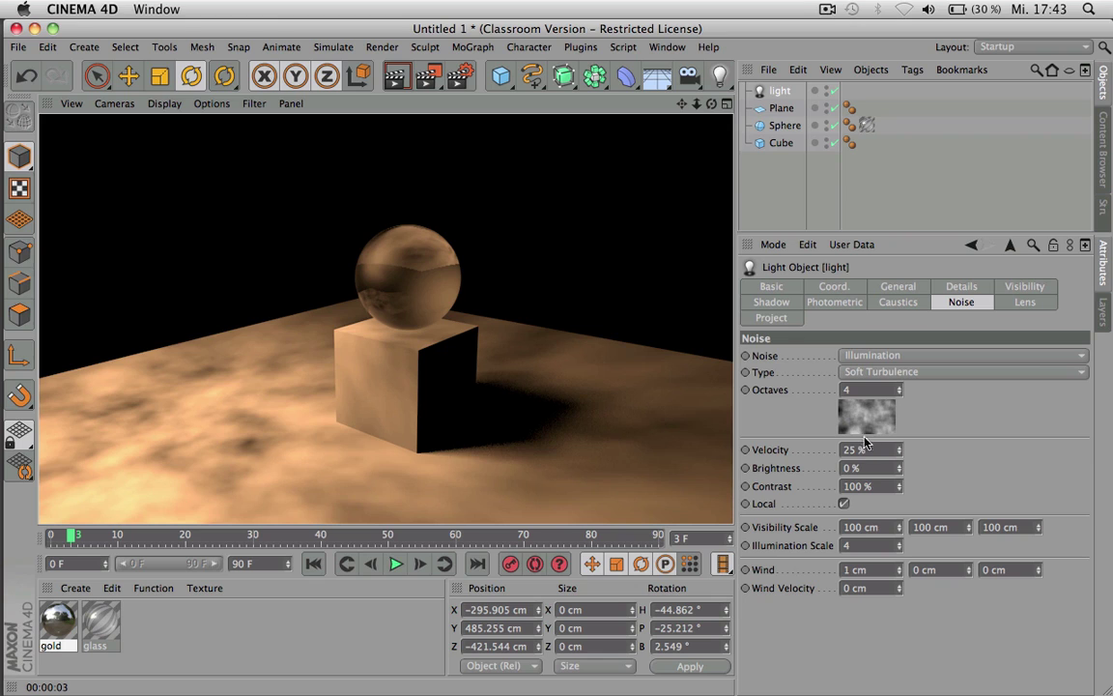
# - Try Wavy Turbulence, then set the light's noise to type Noise in Visibility mode and render
pyautogui.click(888, 377)
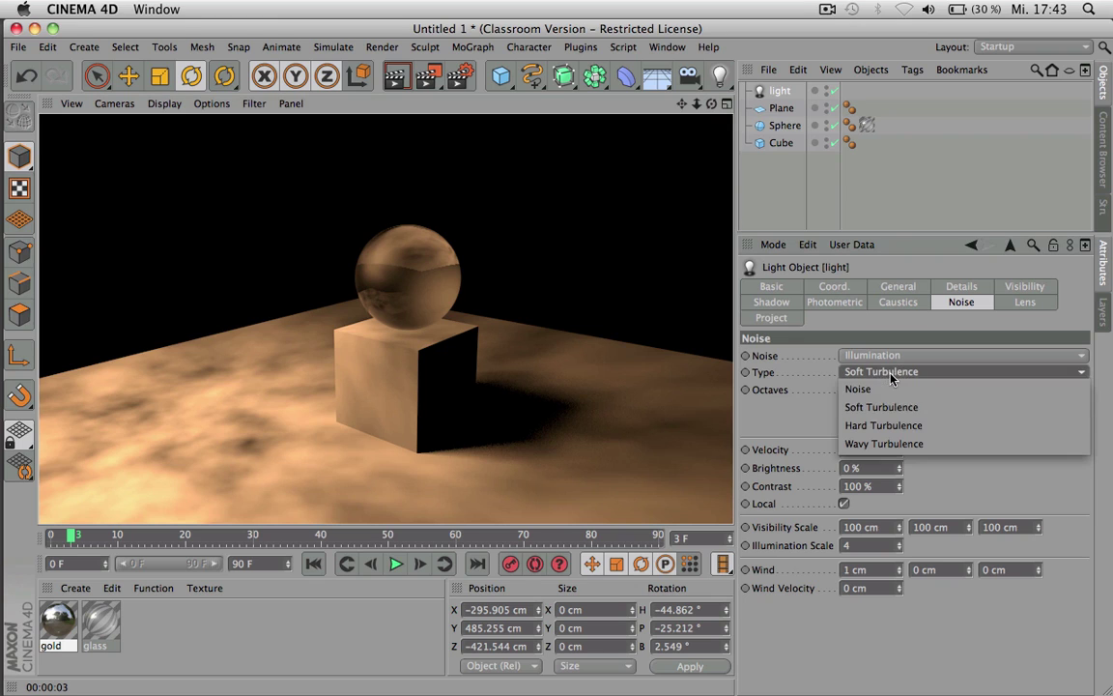
pyautogui.click(899, 445)
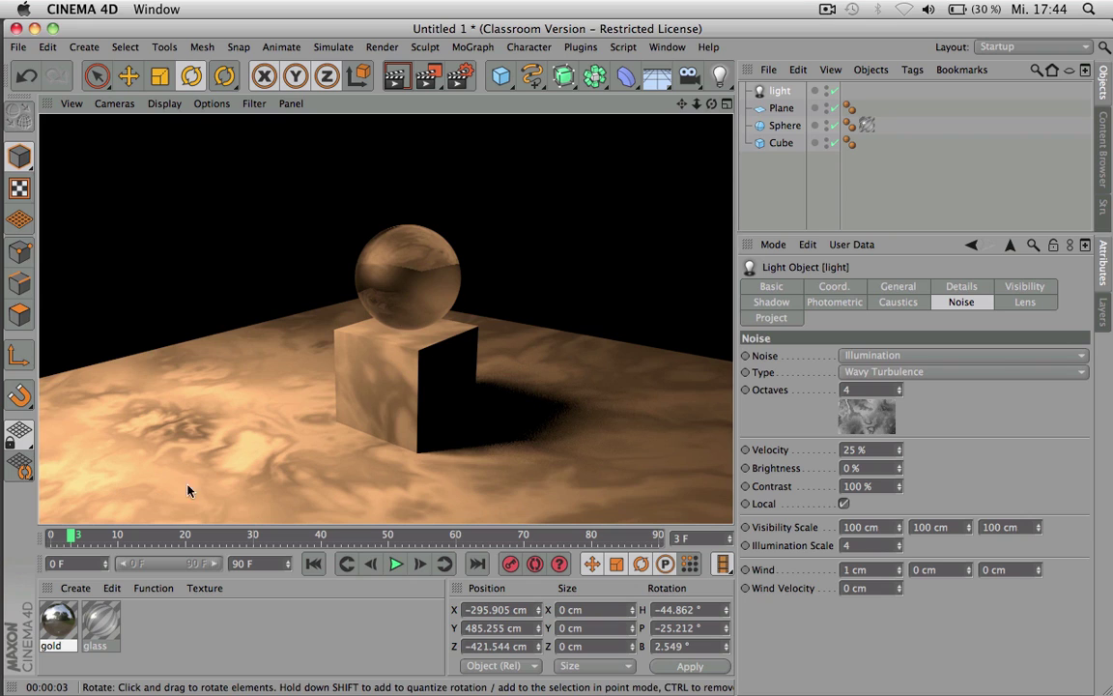
pyautogui.click(967, 372)
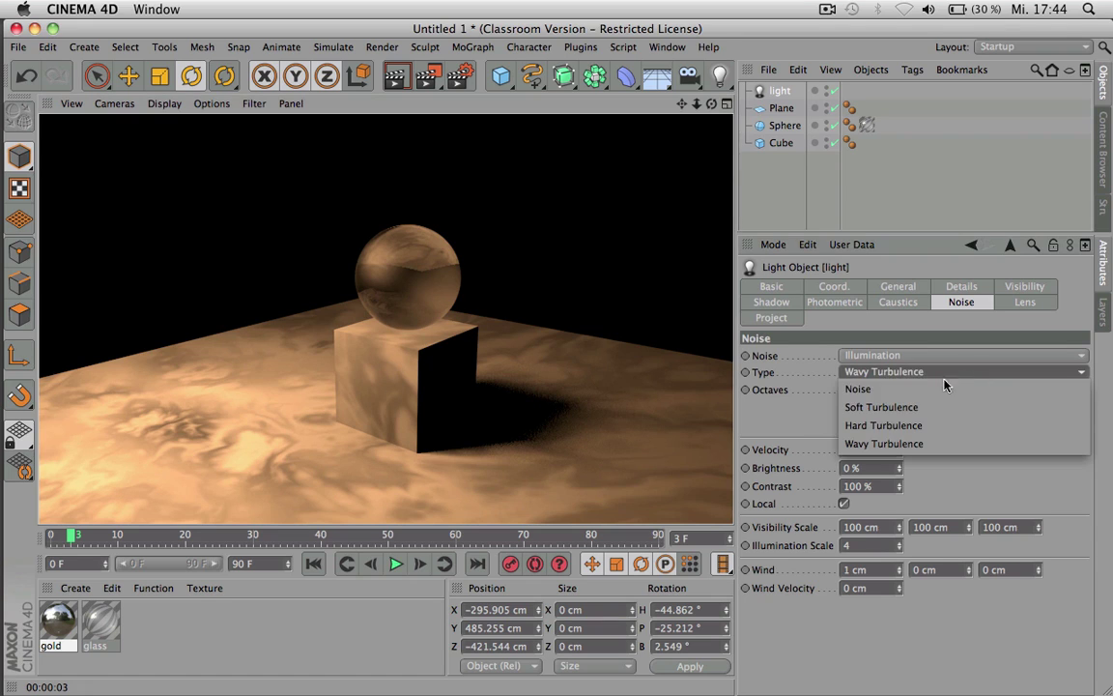
pyautogui.click(915, 390)
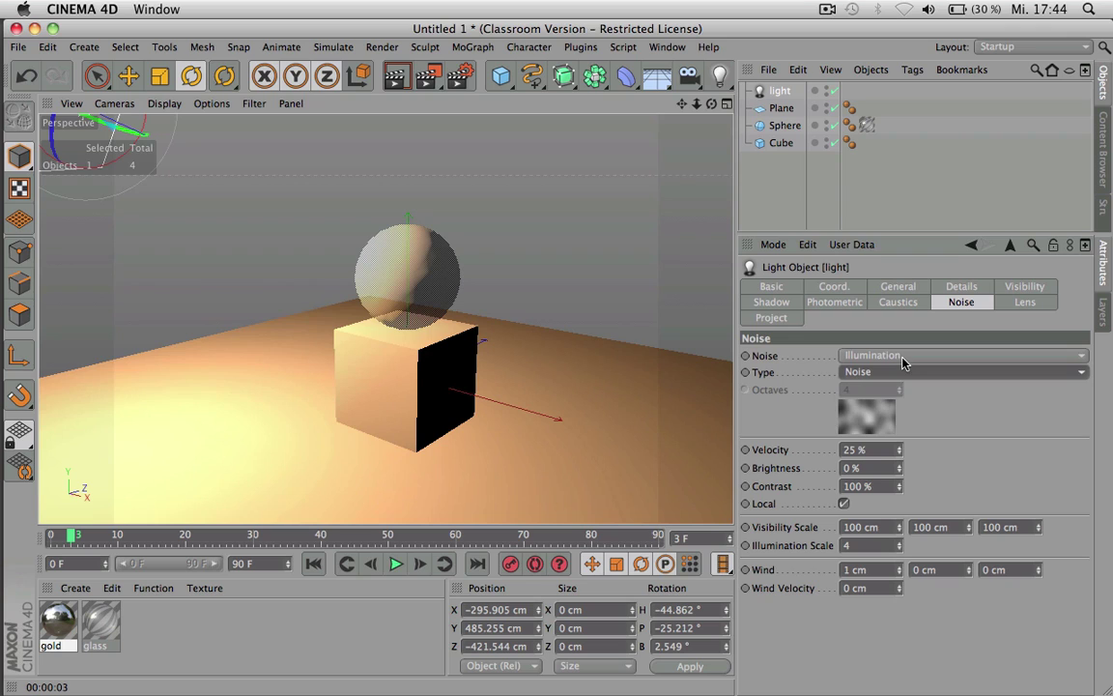
pyautogui.click(904, 357)
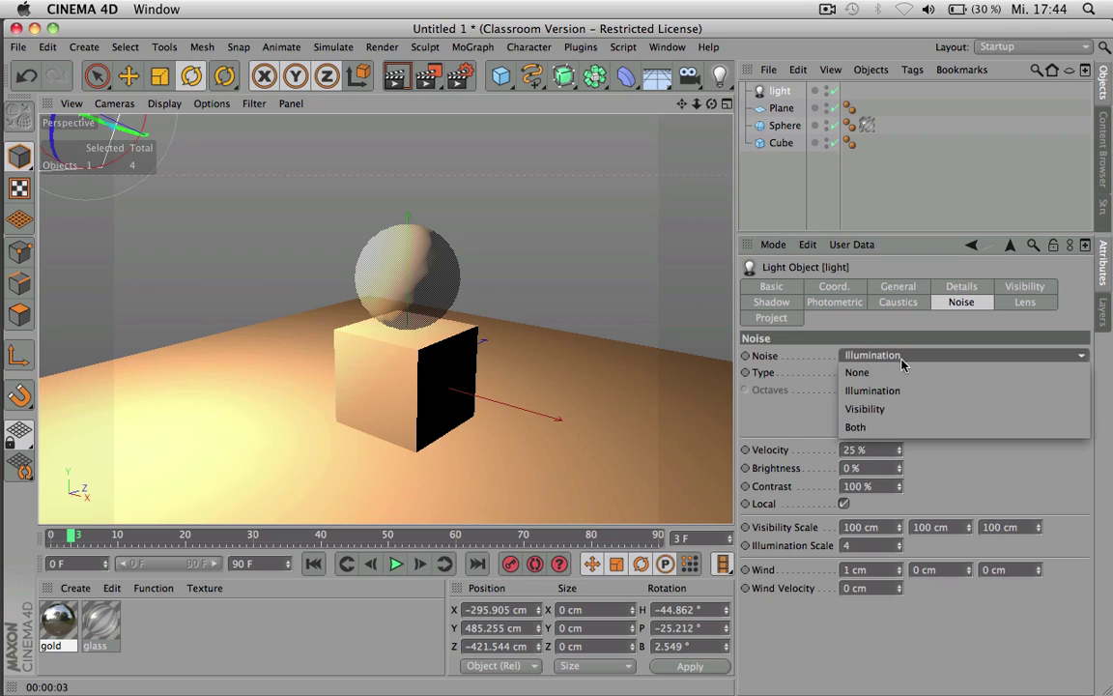
pyautogui.click(886, 409)
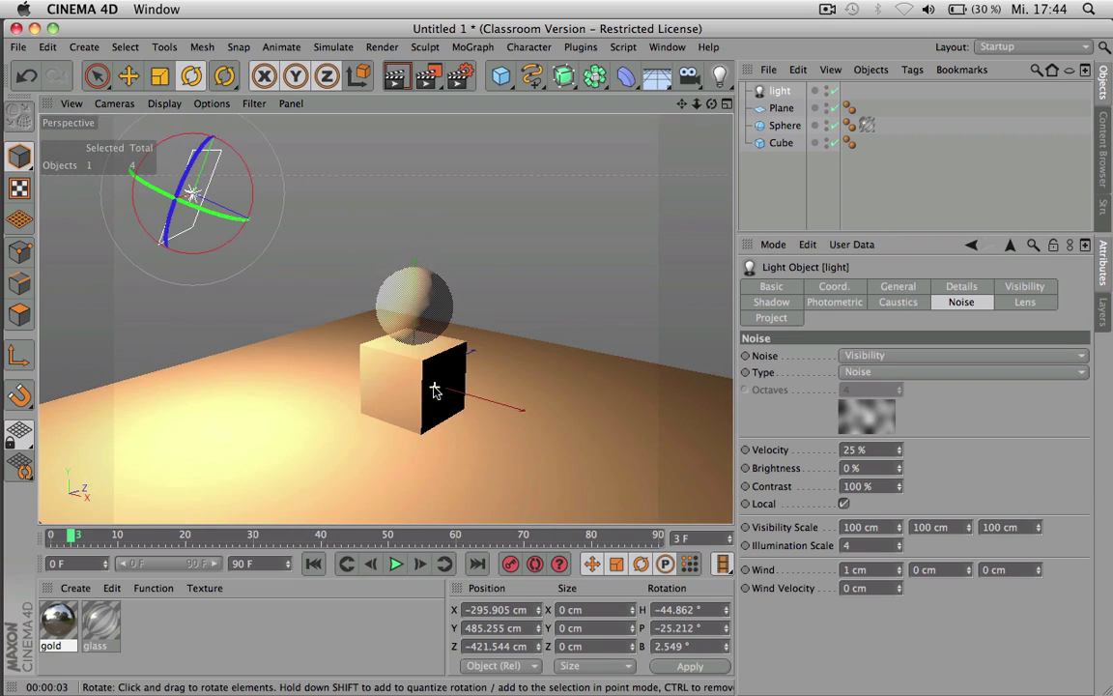
pyautogui.hotkey('ctrl', 'r')
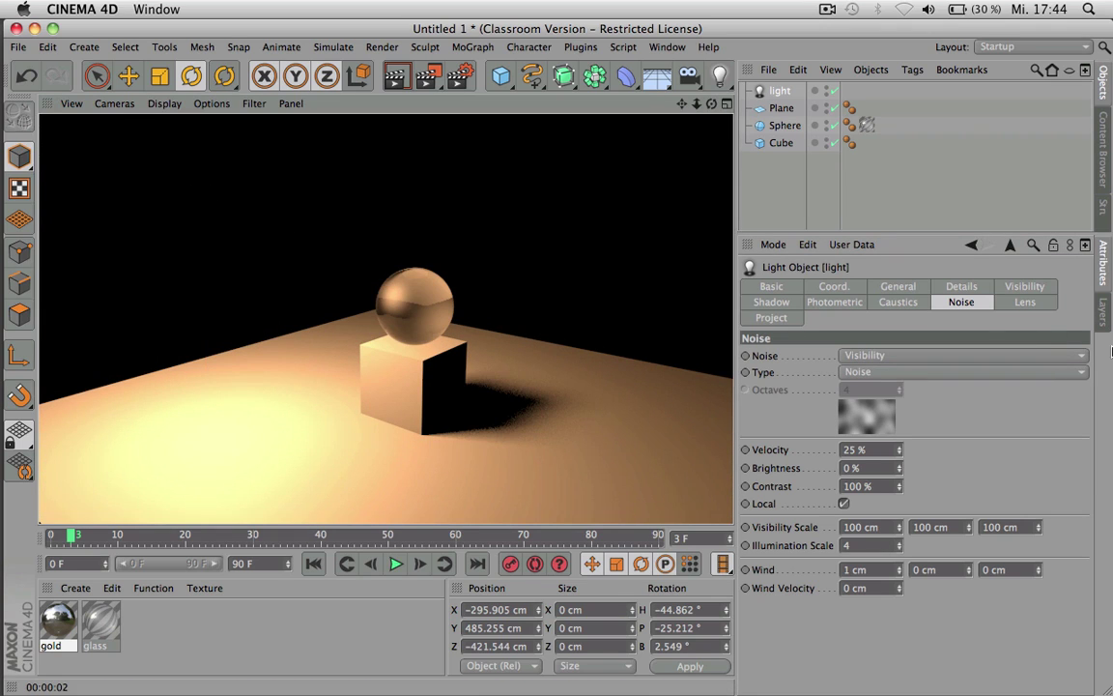
# - Set the light's Visible Light to Visible and start editing its visibility Brightness
pyautogui.click(1024, 286)
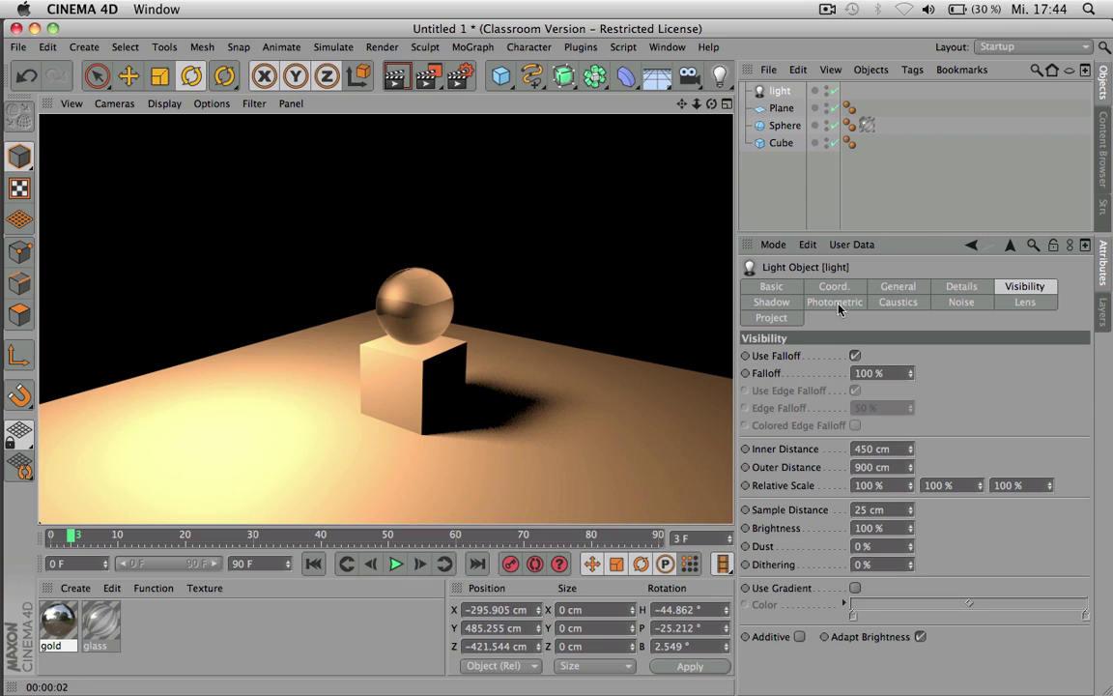
pyautogui.click(898, 286)
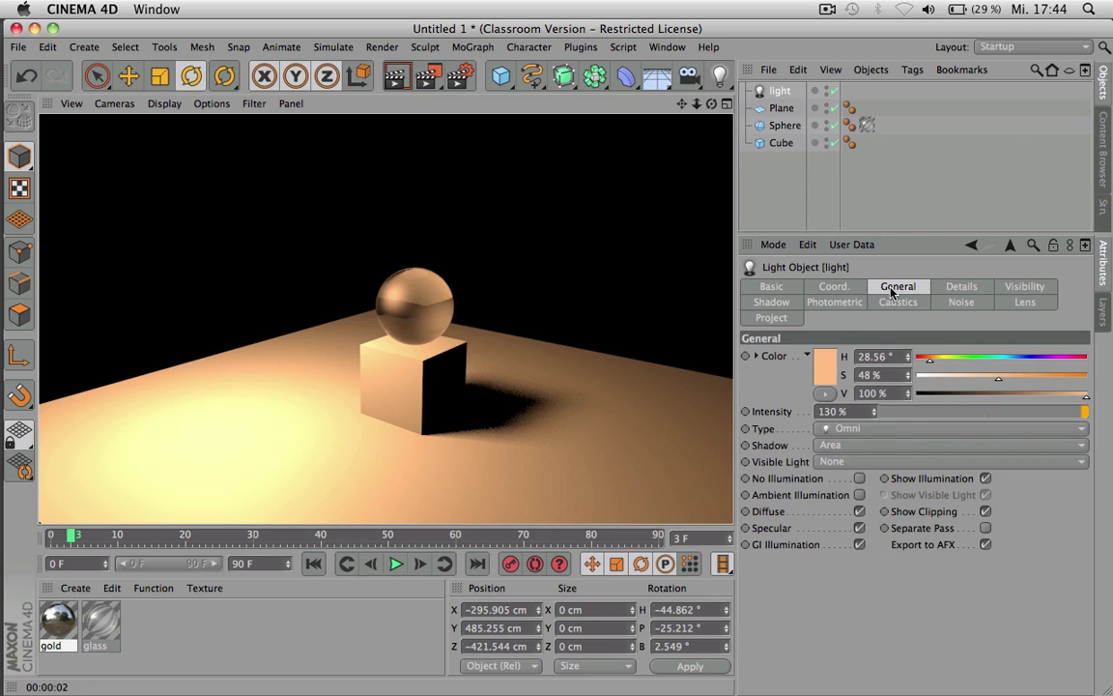
pyautogui.click(831, 463)
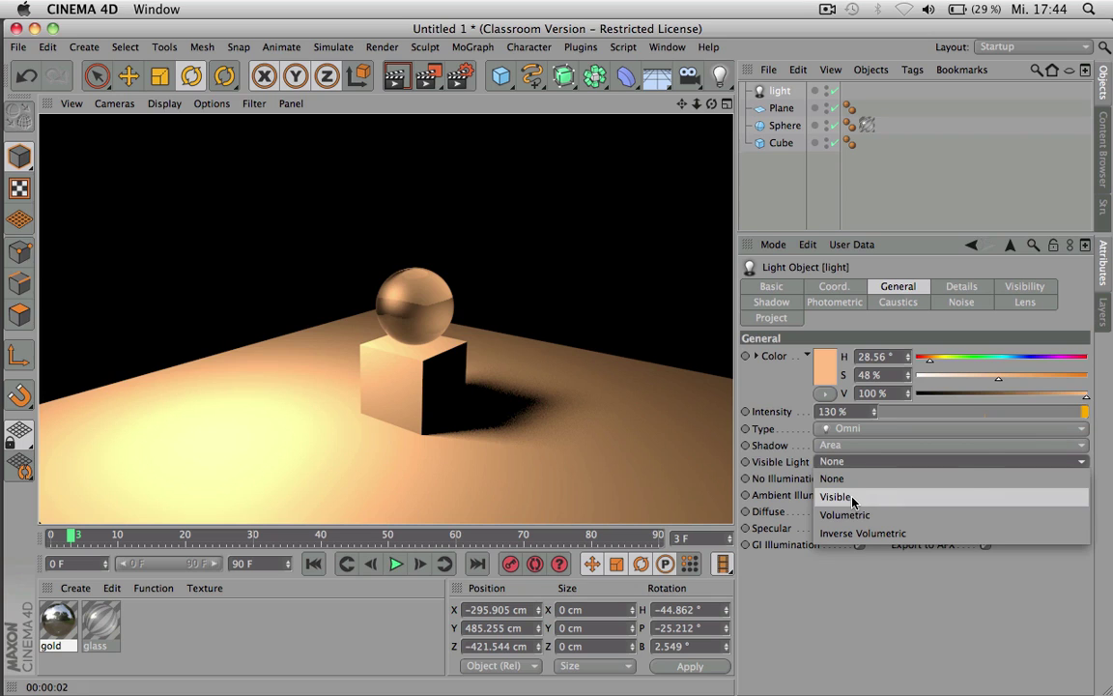
pyautogui.click(852, 498)
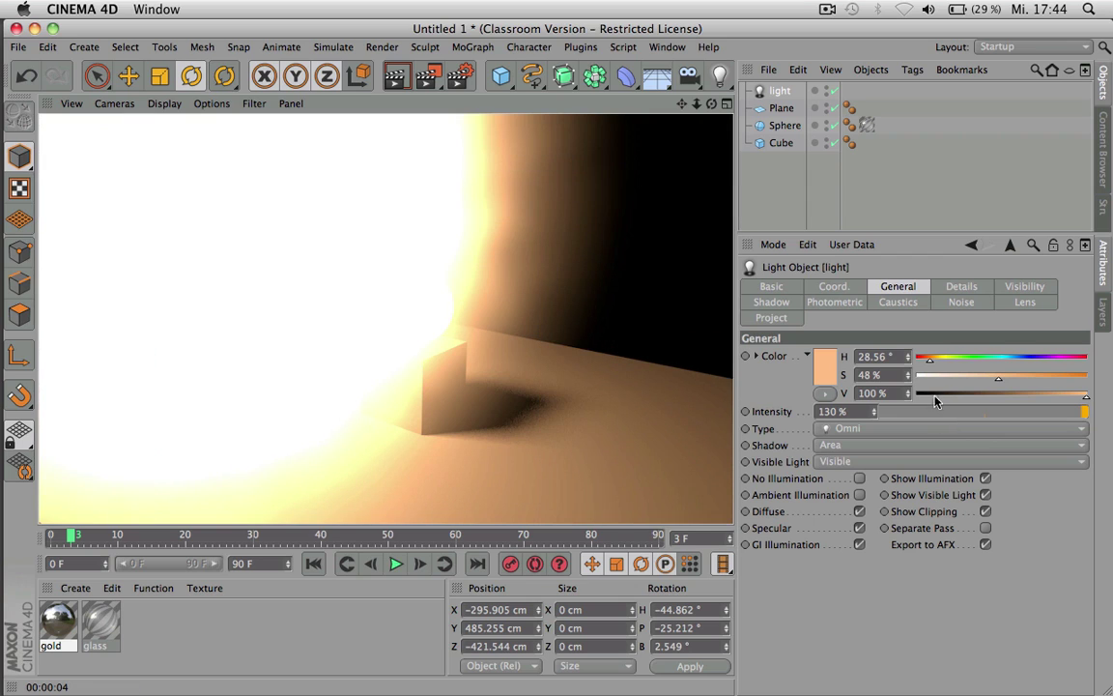
pyautogui.click(1016, 287)
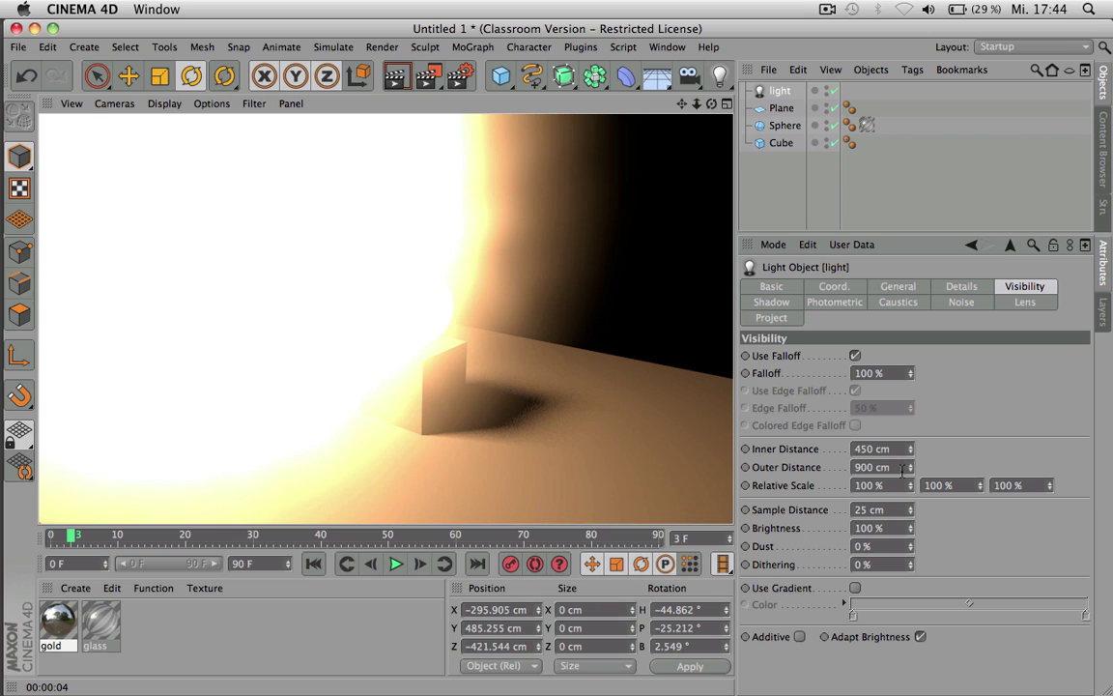
pyautogui.click(891, 527)
# - Set the visible Brightness to 50% and the light's Intensity to 100%
pyautogui.write('50')
pyautogui.press('Return')
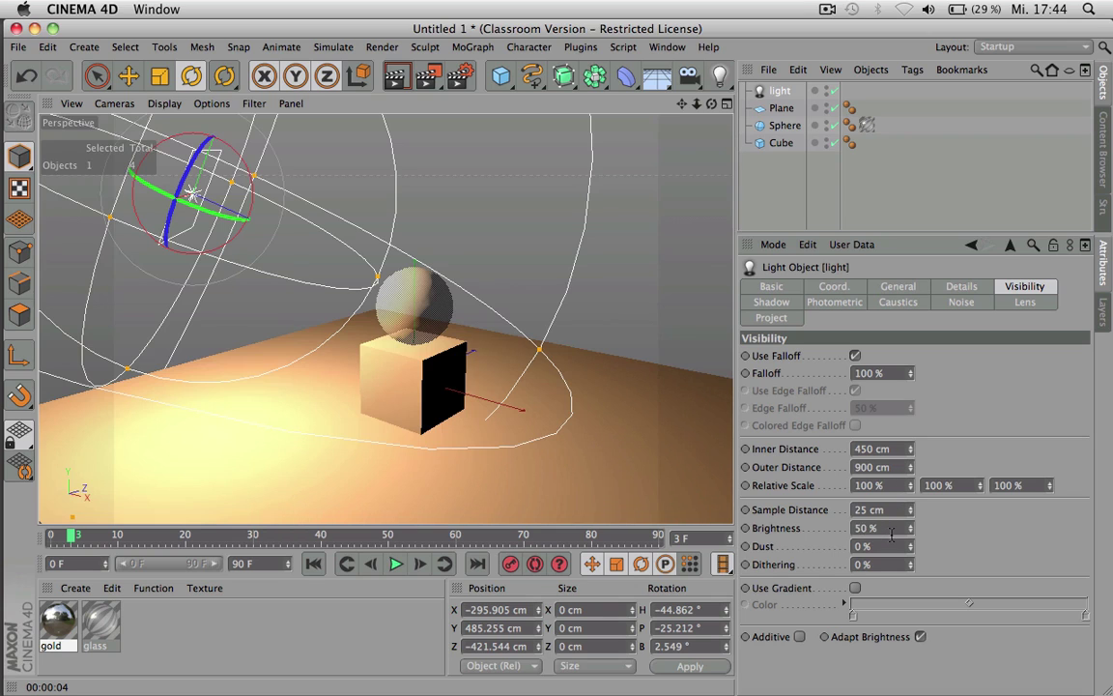
pyautogui.click(909, 286)
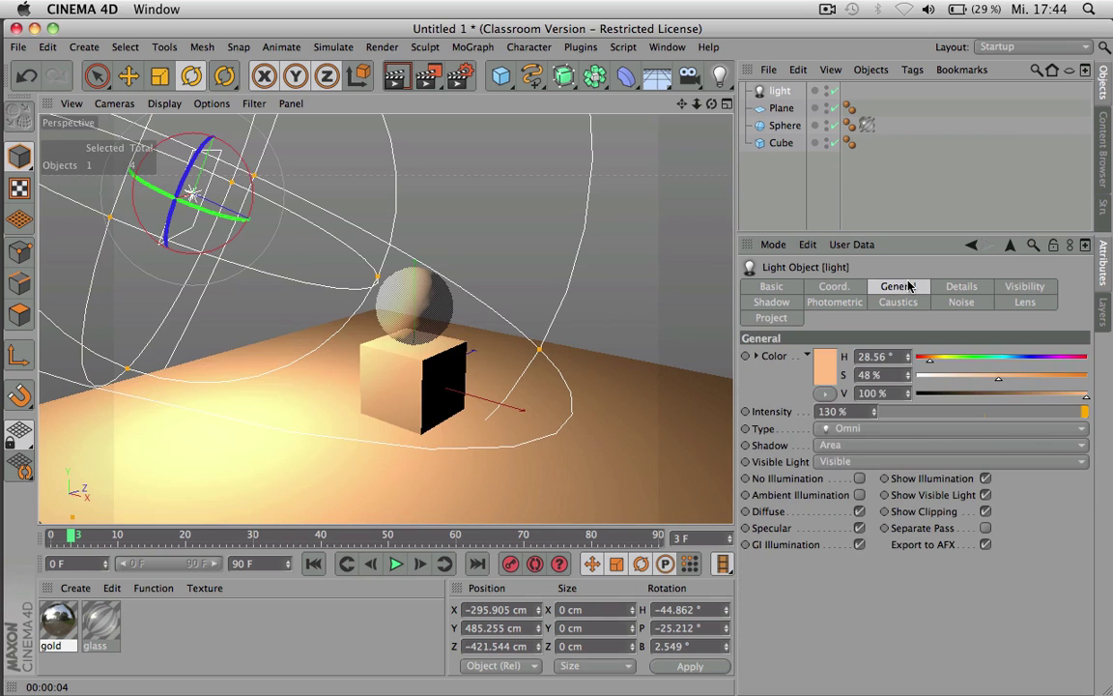
pyautogui.click(832, 413)
pyautogui.write('100')
pyautogui.press('Return')
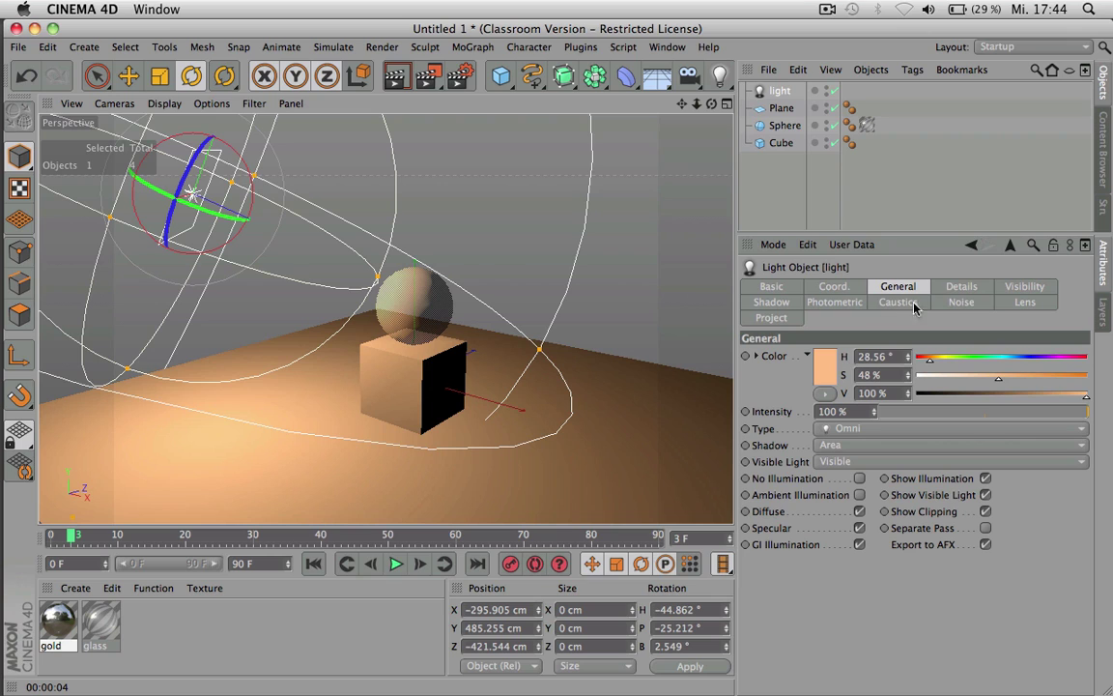
# - Set the visibility Inner Distance to 0 cm and render the viewport
pyautogui.click(1024, 286)
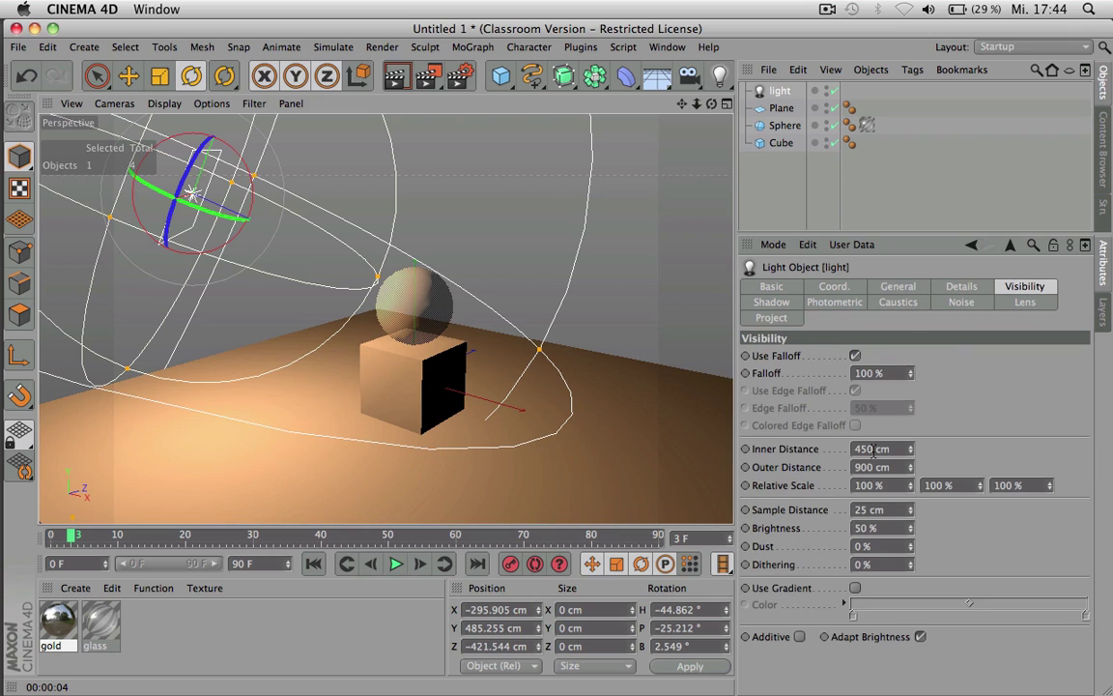
pyautogui.write('0')
pyautogui.press('Return')
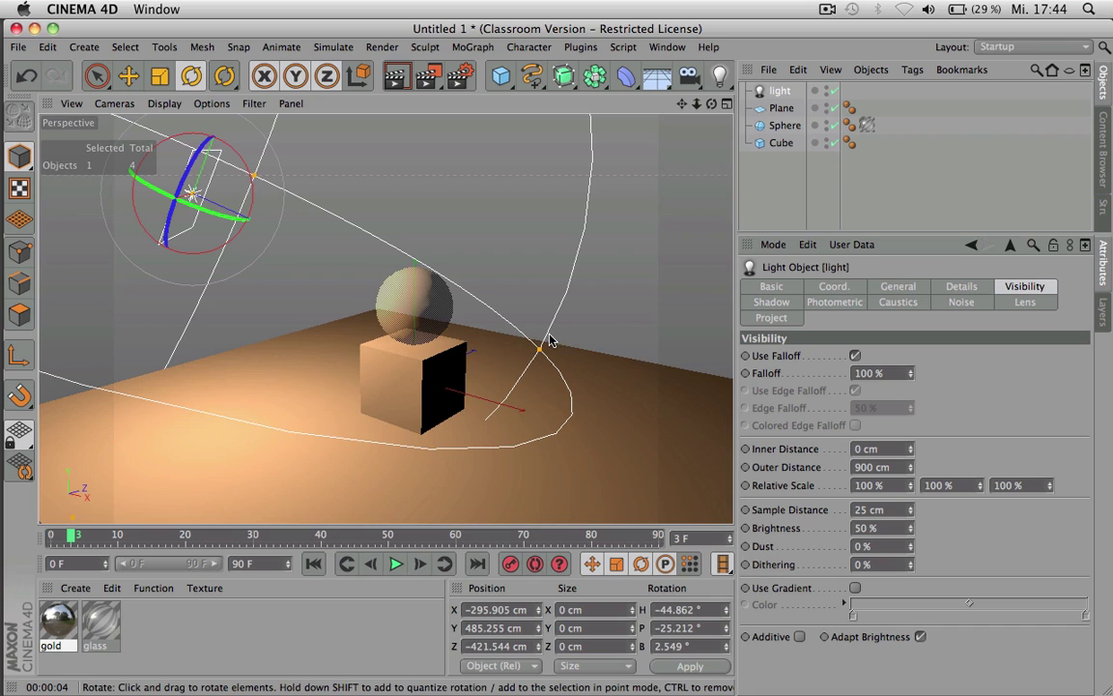
pyautogui.press('super+r')
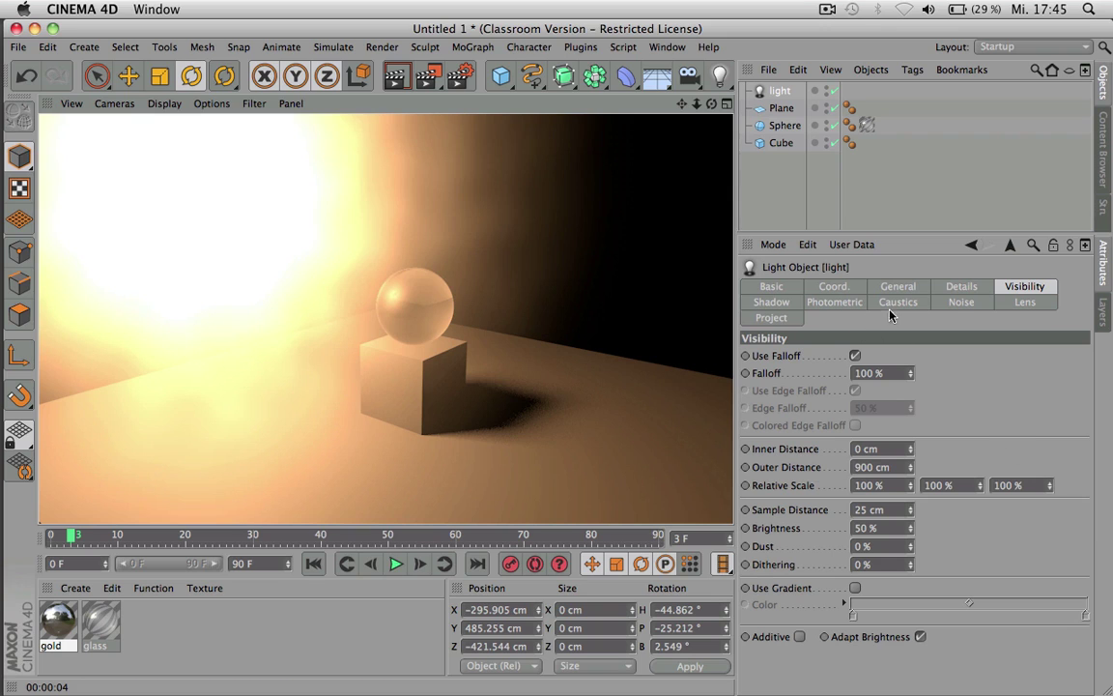
# - Lower the light's visible Brightness to 10%
pyautogui.click(958, 302)
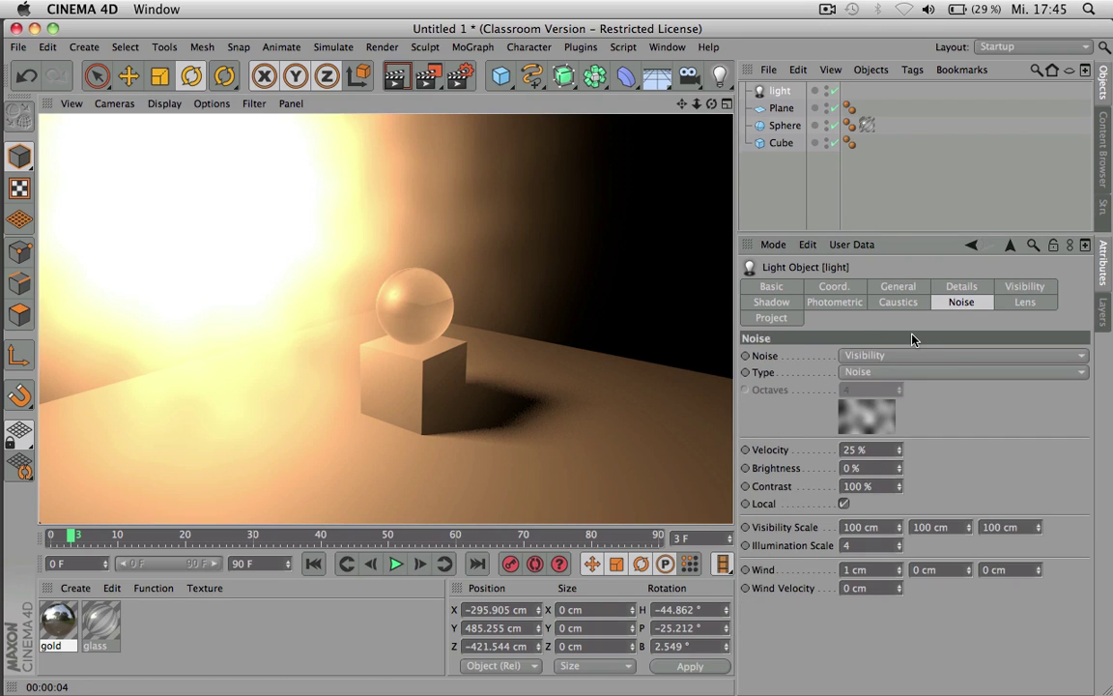
pyautogui.click(1024, 286)
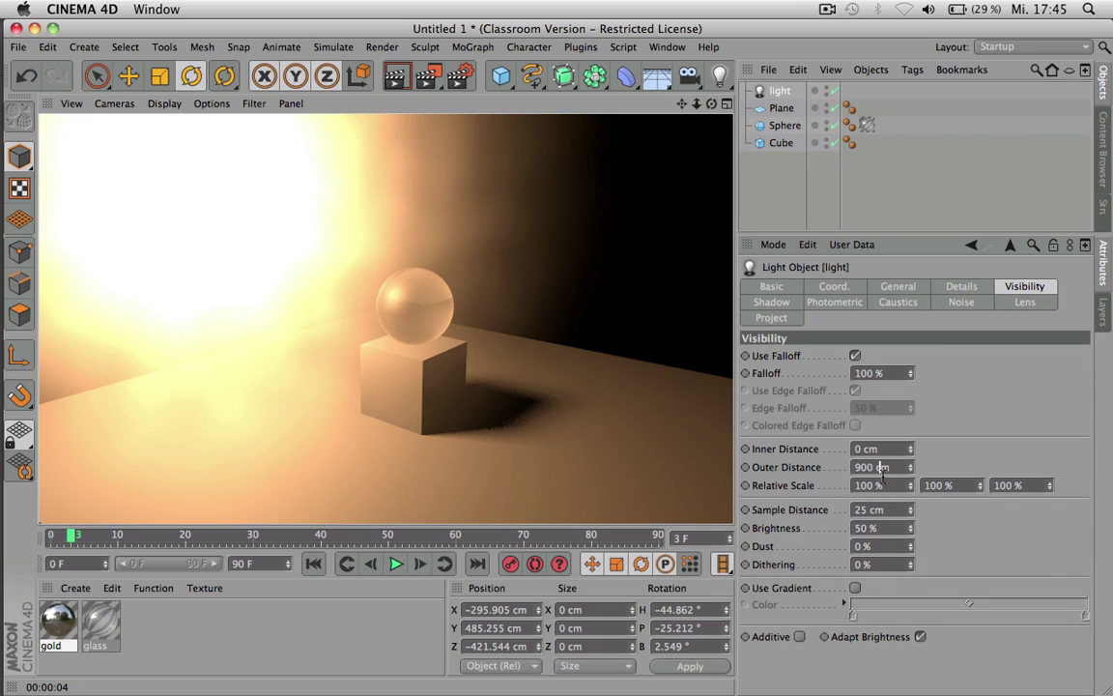
pyautogui.click(883, 528)
pyautogui.write('10')
pyautogui.press('Return')
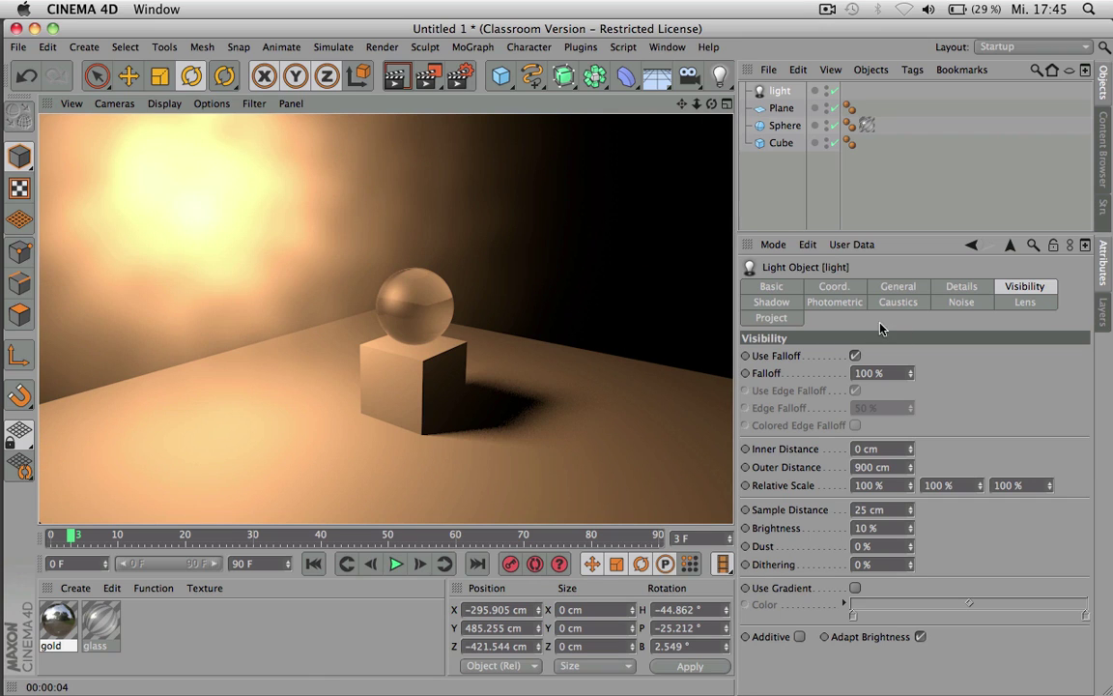
pyautogui.click(962, 302)
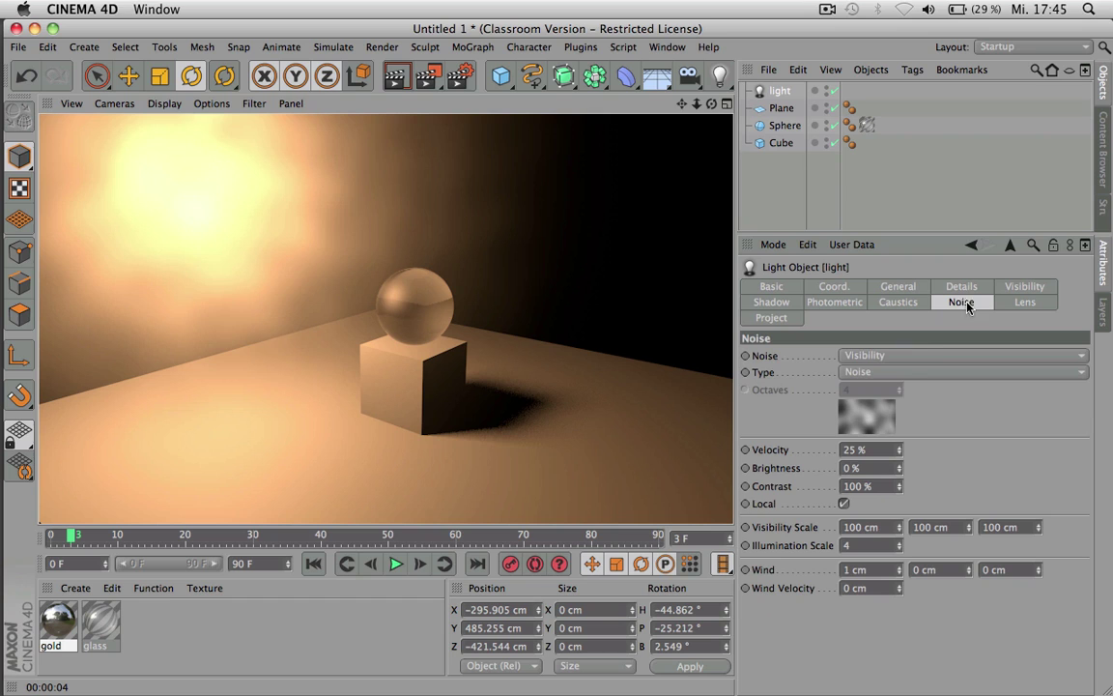
# - Set the light's noise to None and run an interactive render filling the view
pyautogui.click(881, 357)
pyautogui.click(855, 372)
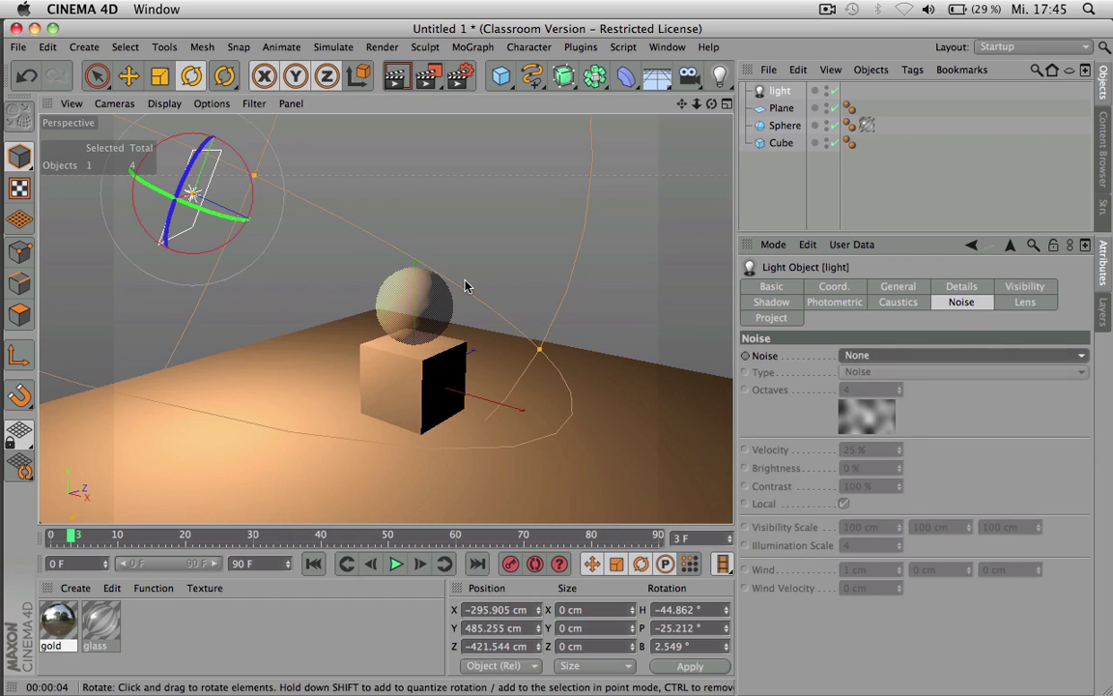
pyautogui.hotkey('alt', 'r')
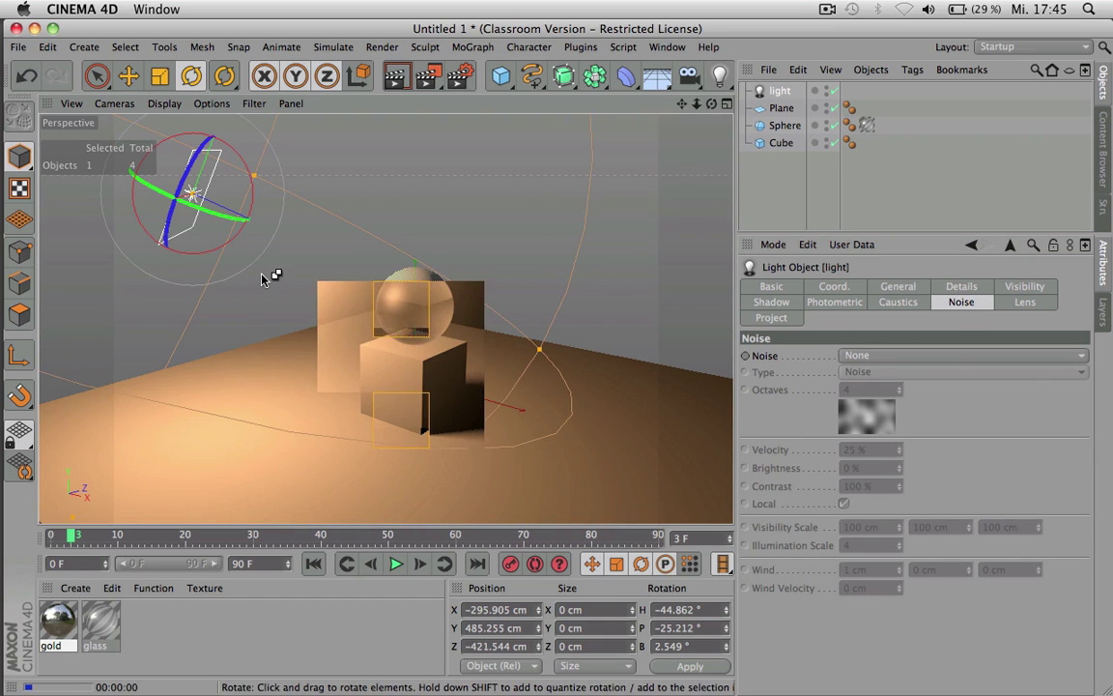
pyautogui.moveTo(264, 279); pyautogui.dragTo(382, 145)
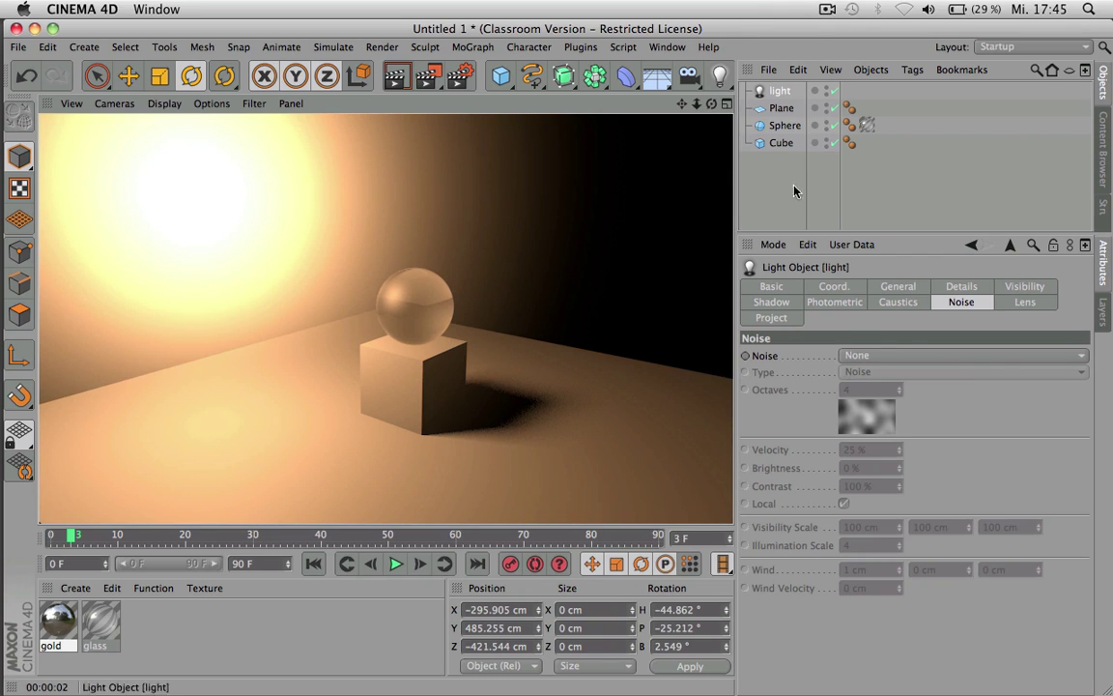
# - Apply noise to Illumination and Visibility, make the light a Spot, and render
pyautogui.click(896, 357)
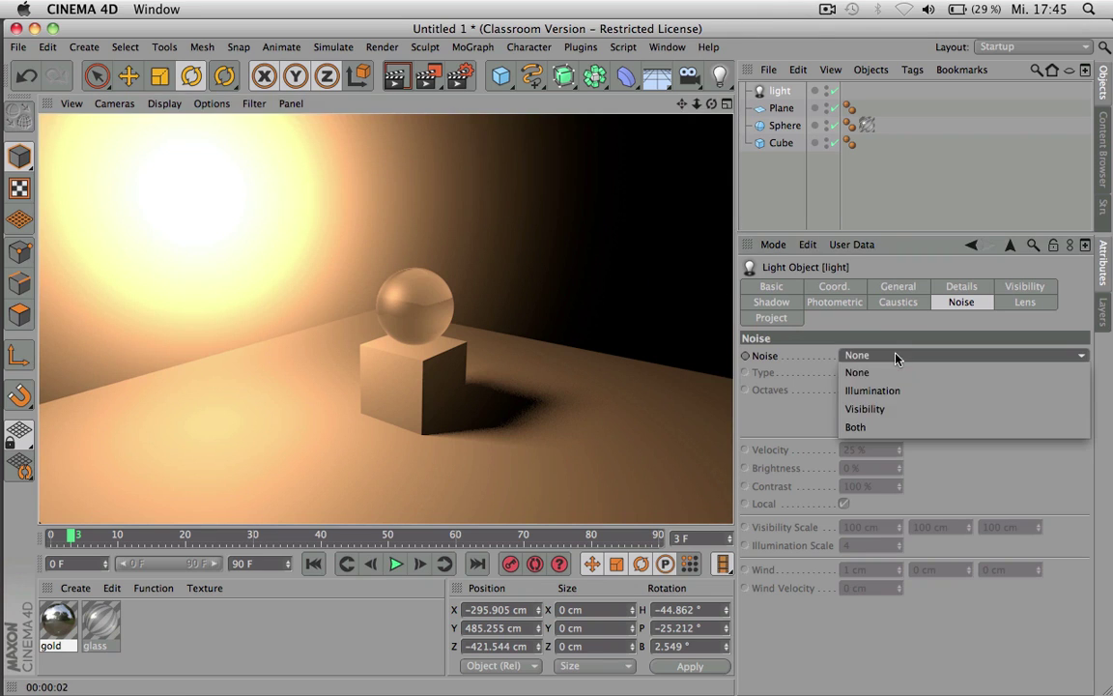
pyautogui.click(860, 427)
pyautogui.click(897, 286)
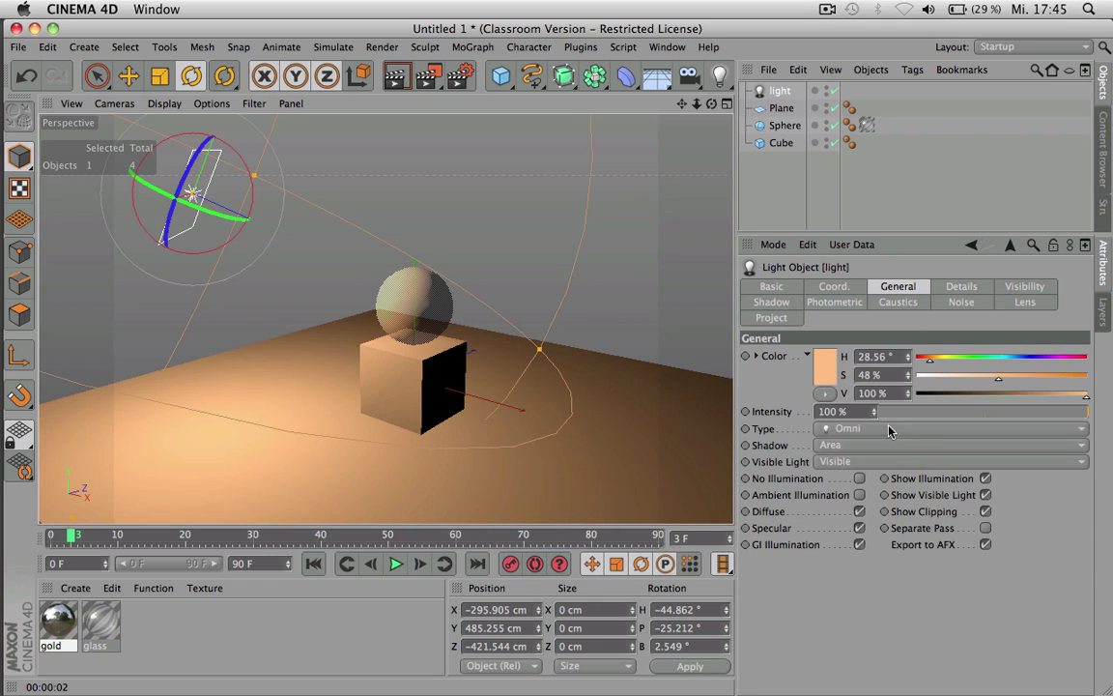
pyautogui.click(874, 428)
pyautogui.click(889, 463)
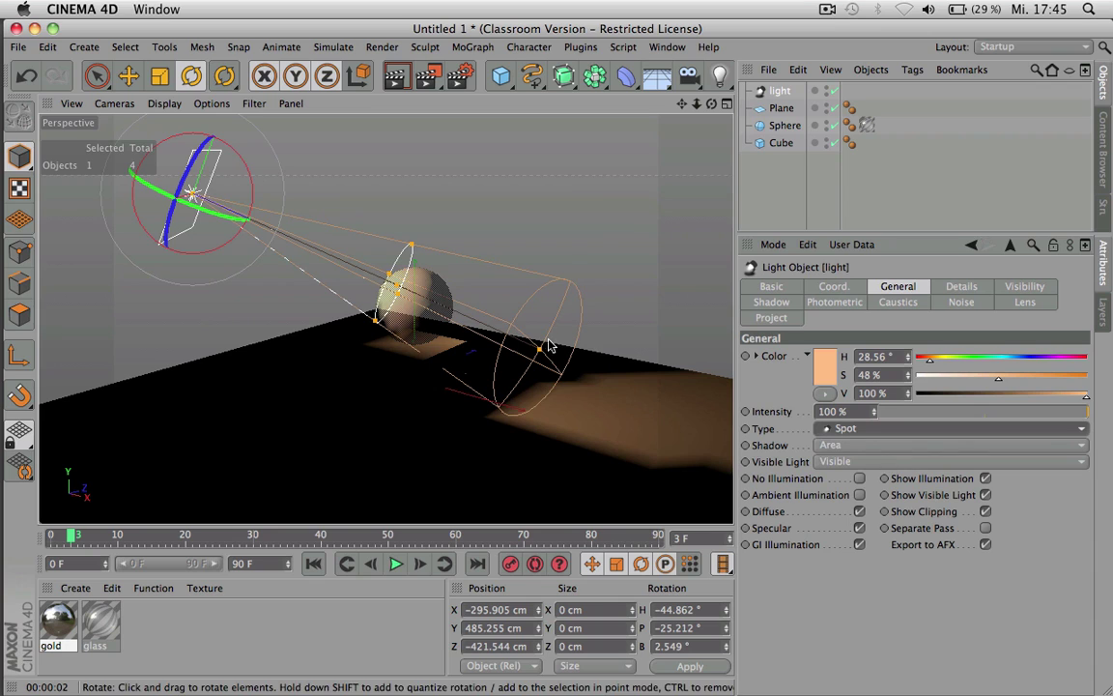
pyautogui.press('super+r')
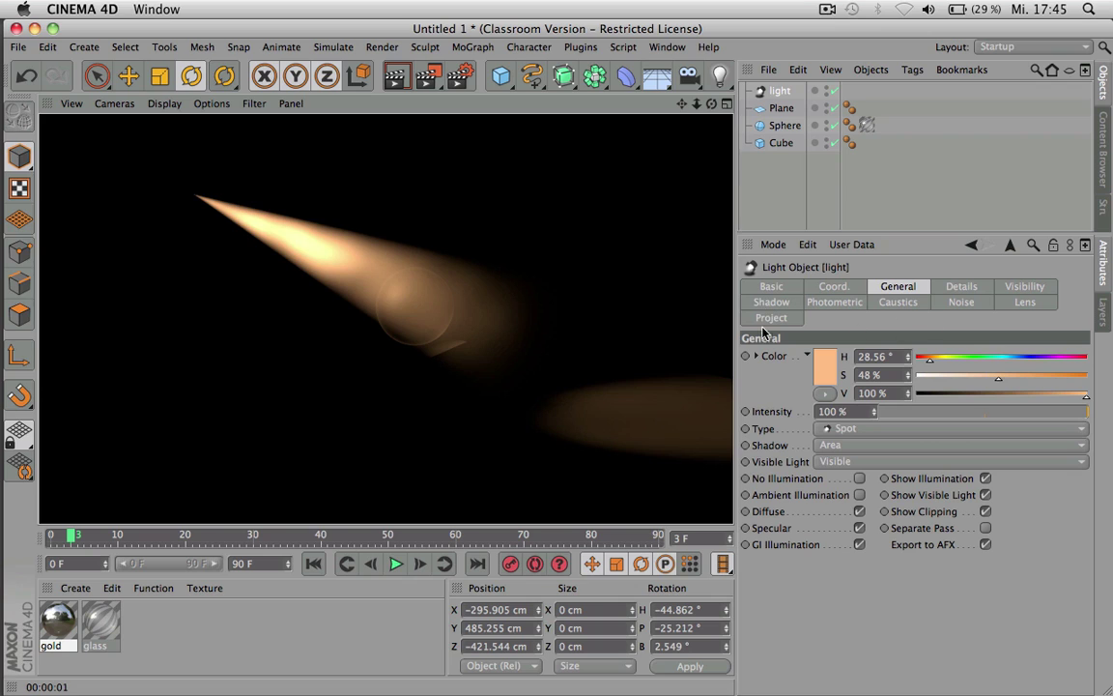
# - Switch the spot light's noise back to None
pyautogui.click(958, 302)
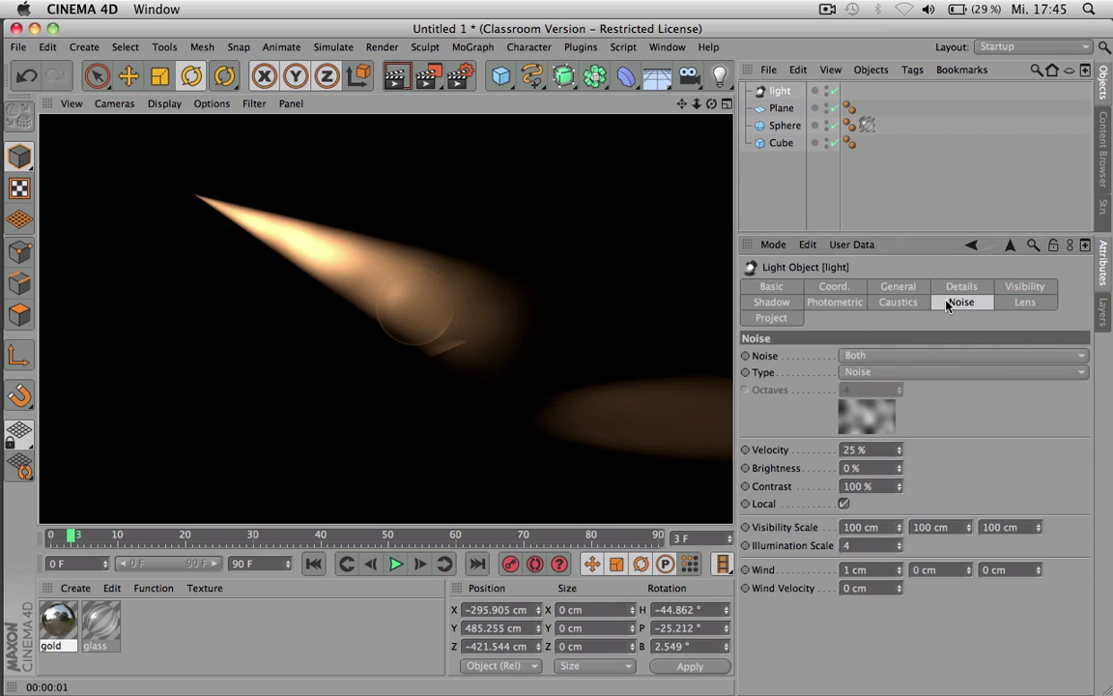
pyautogui.click(893, 355)
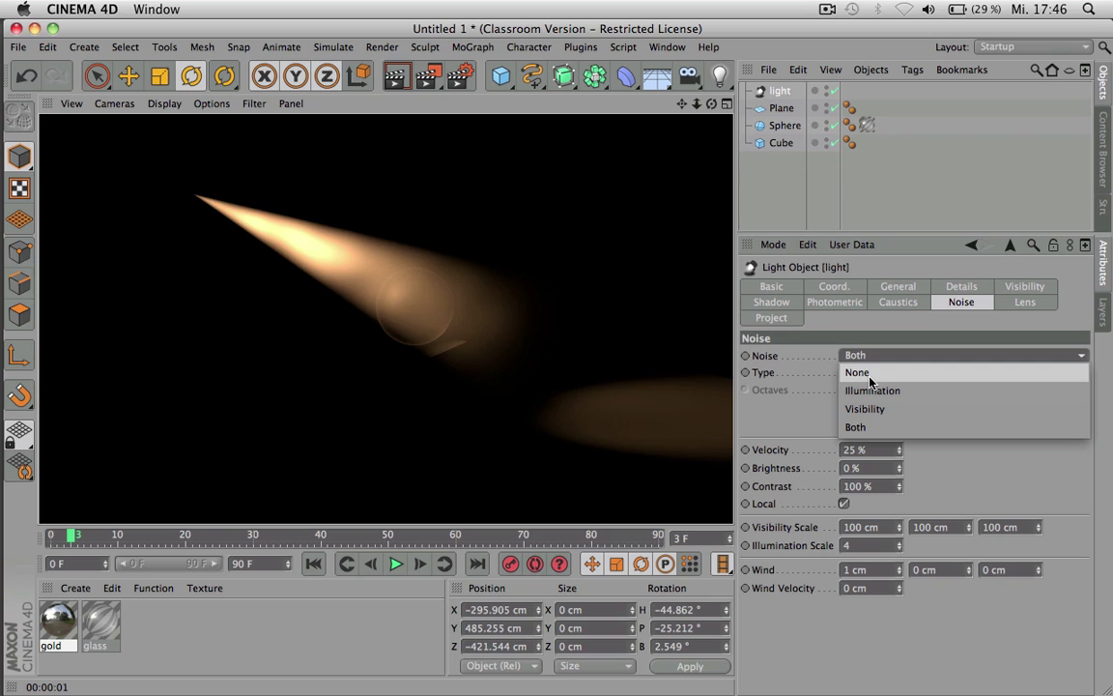
pyautogui.click(870, 373)
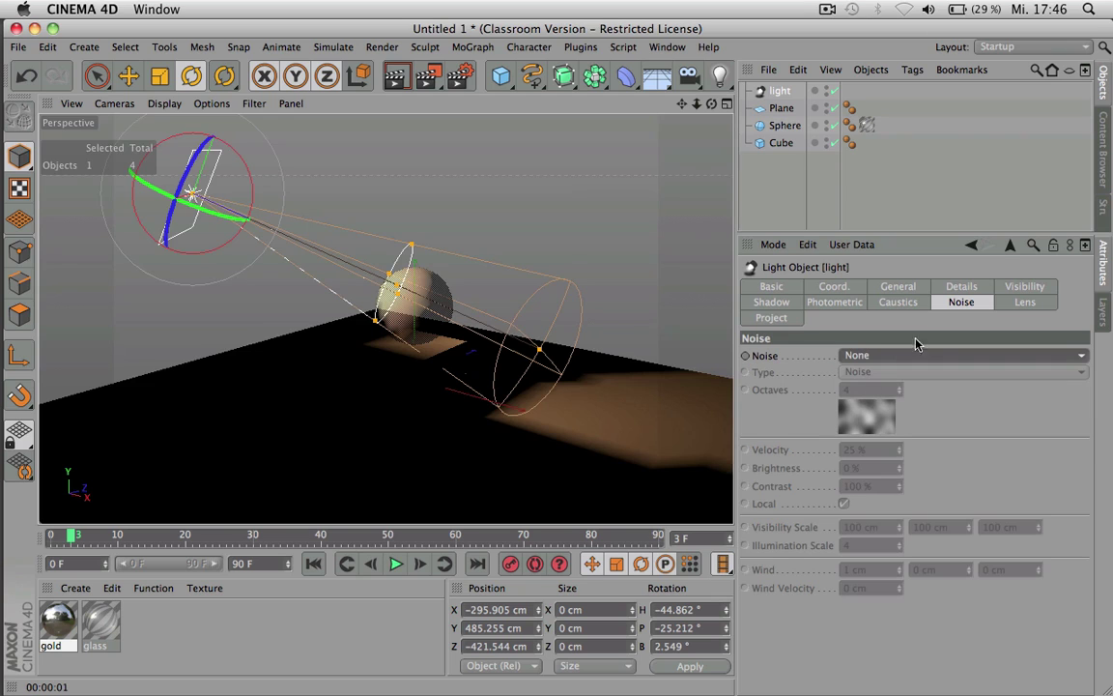
# - Set the lens Glow to Custom and render the viewport
pyautogui.click(1022, 304)
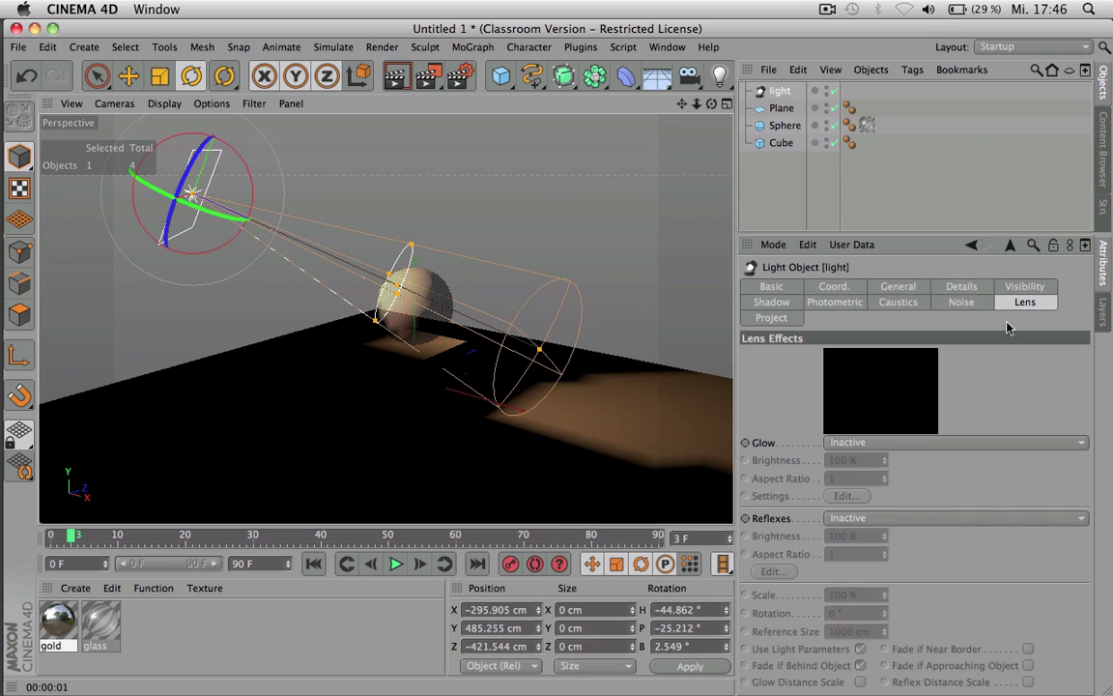
pyautogui.click(906, 447)
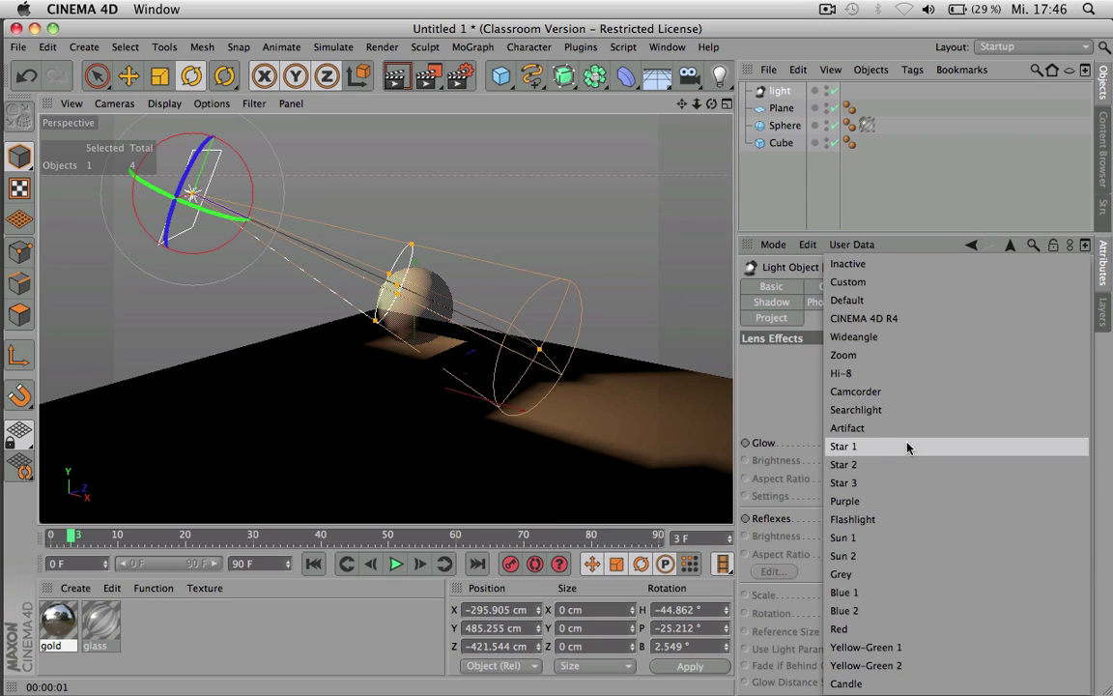
pyautogui.click(869, 283)
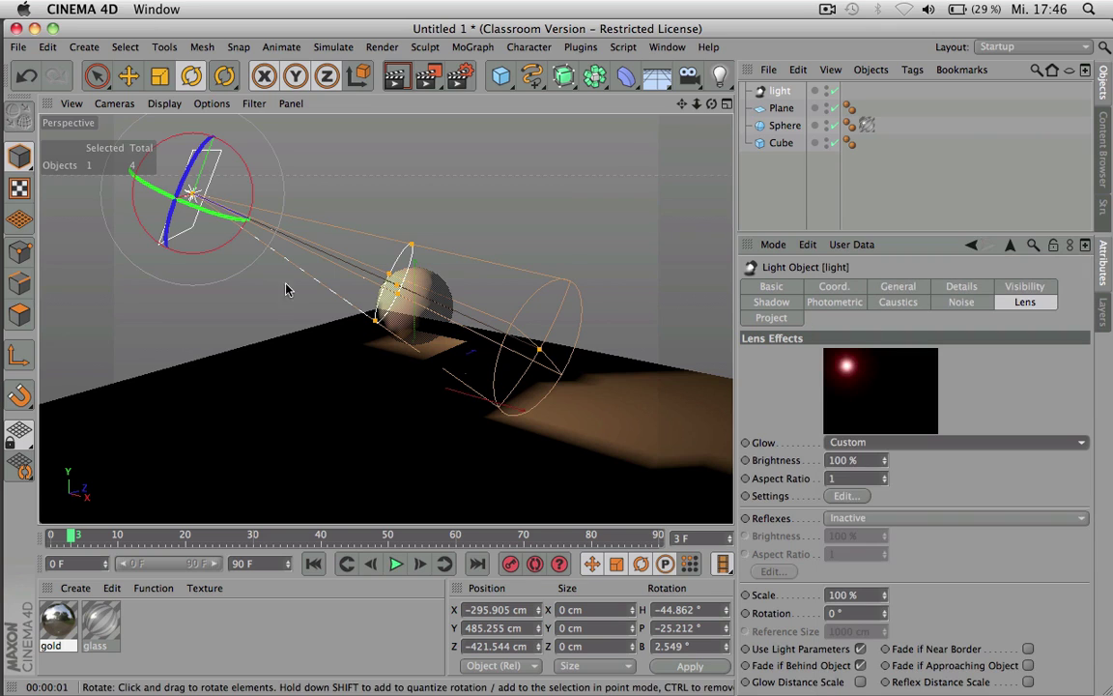
pyautogui.press('super+r')
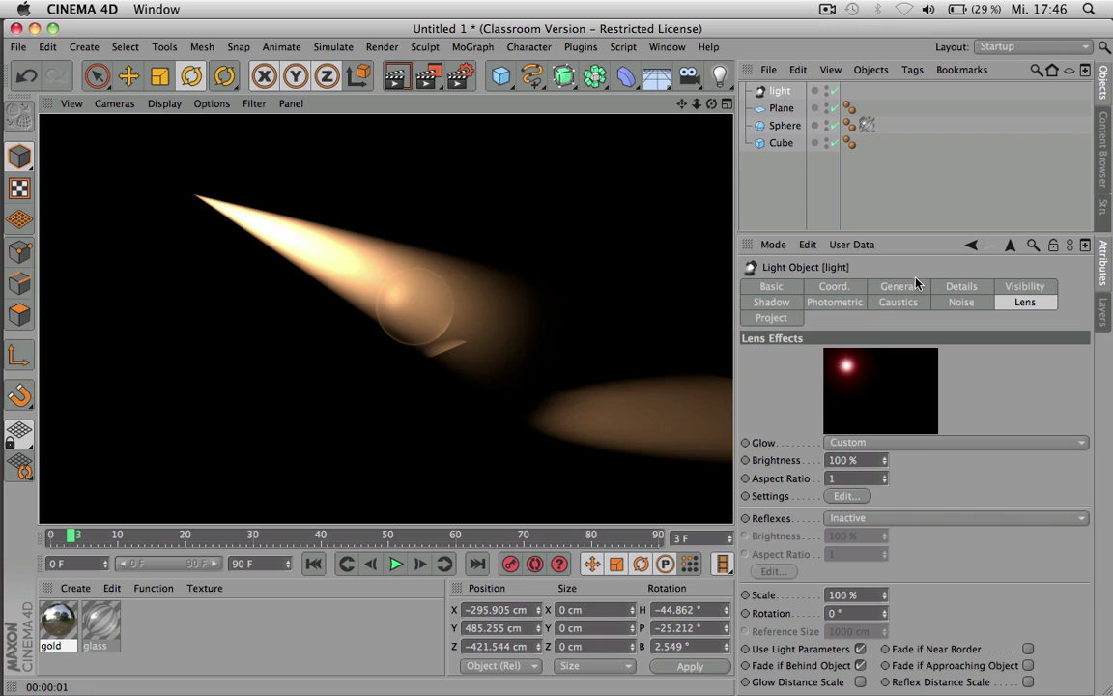
# - Set Visible Light to None and change the light type to Omni
pyautogui.click(915, 287)
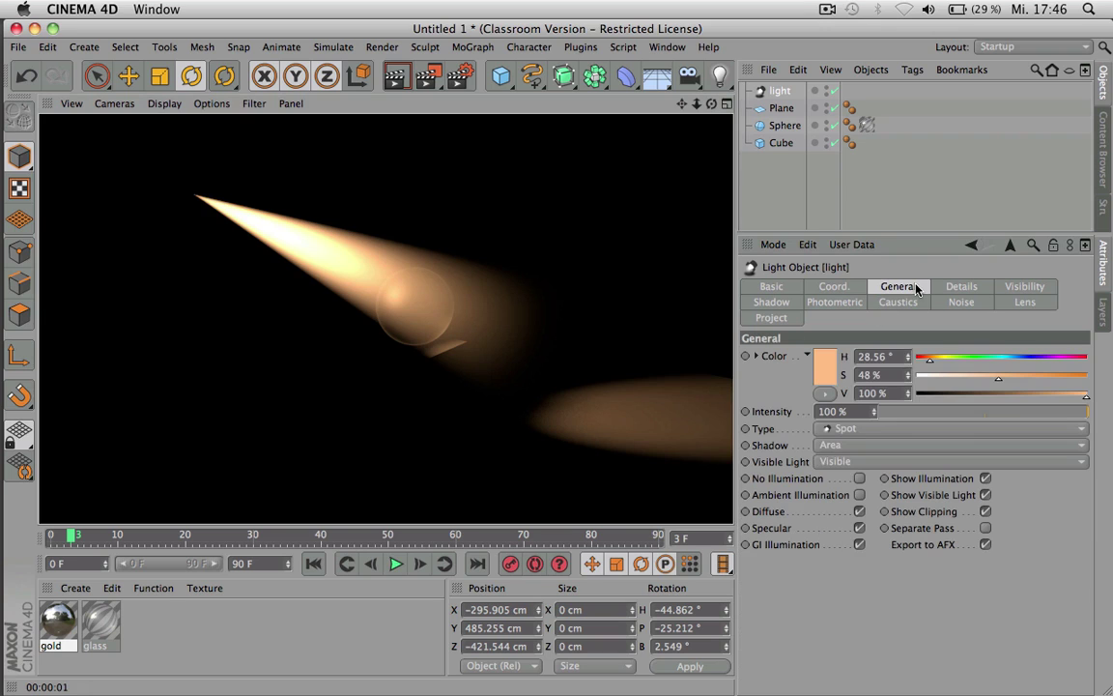
pyautogui.click(842, 461)
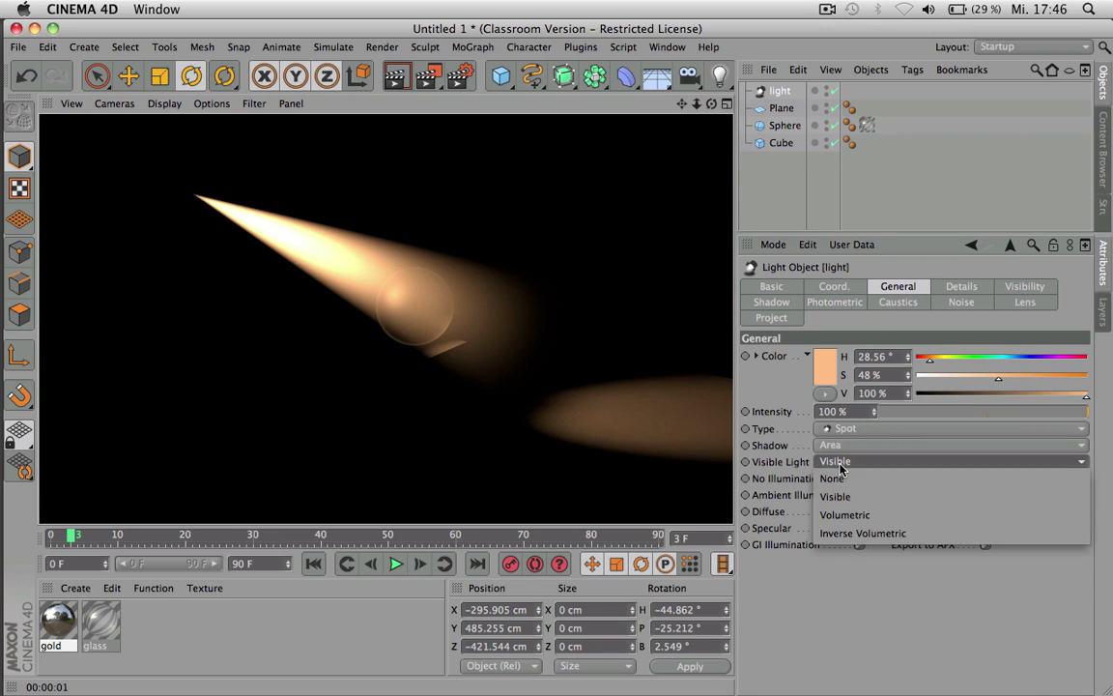
pyautogui.click(850, 477)
pyautogui.click(1024, 302)
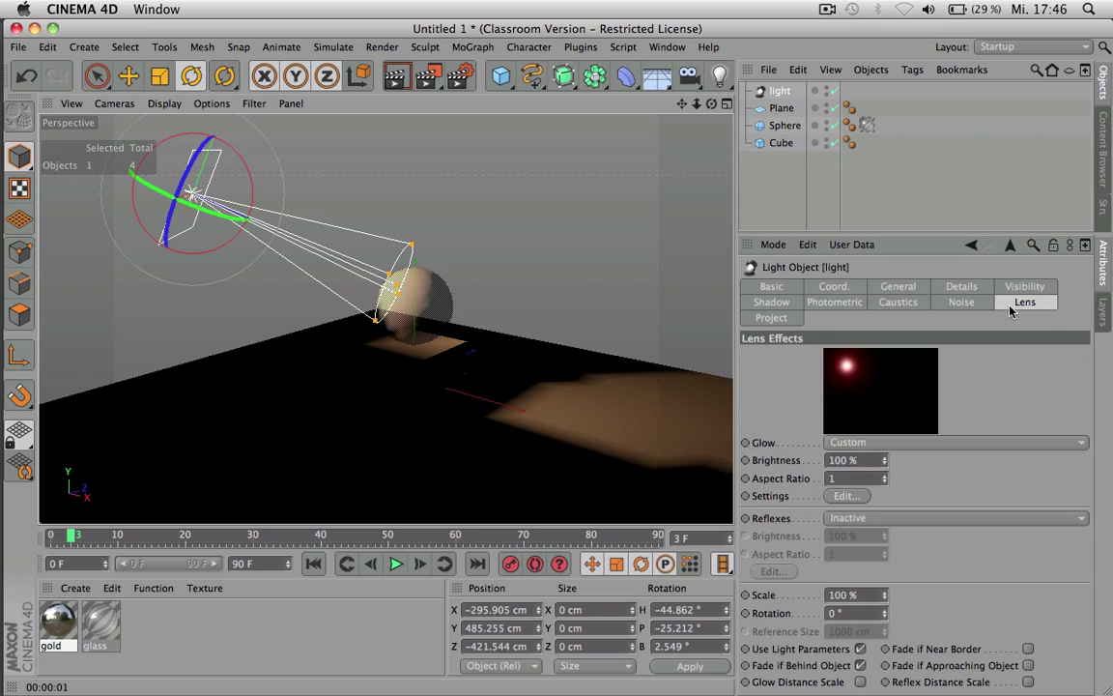
pyautogui.click(897, 286)
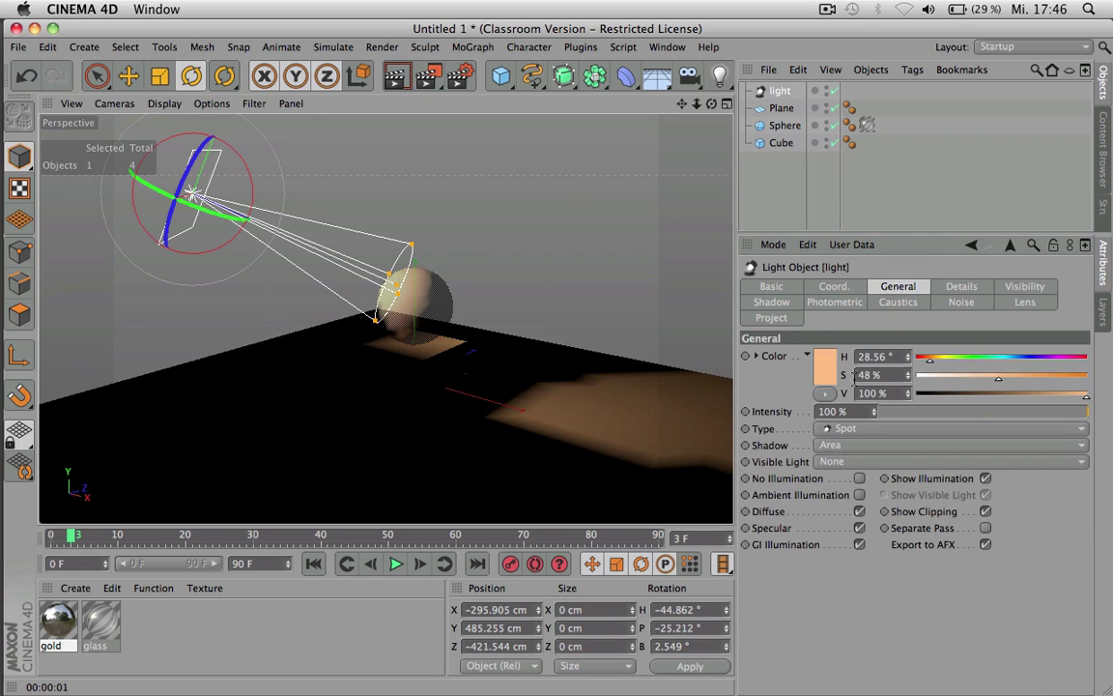
pyautogui.click(845, 428)
pyautogui.click(845, 447)
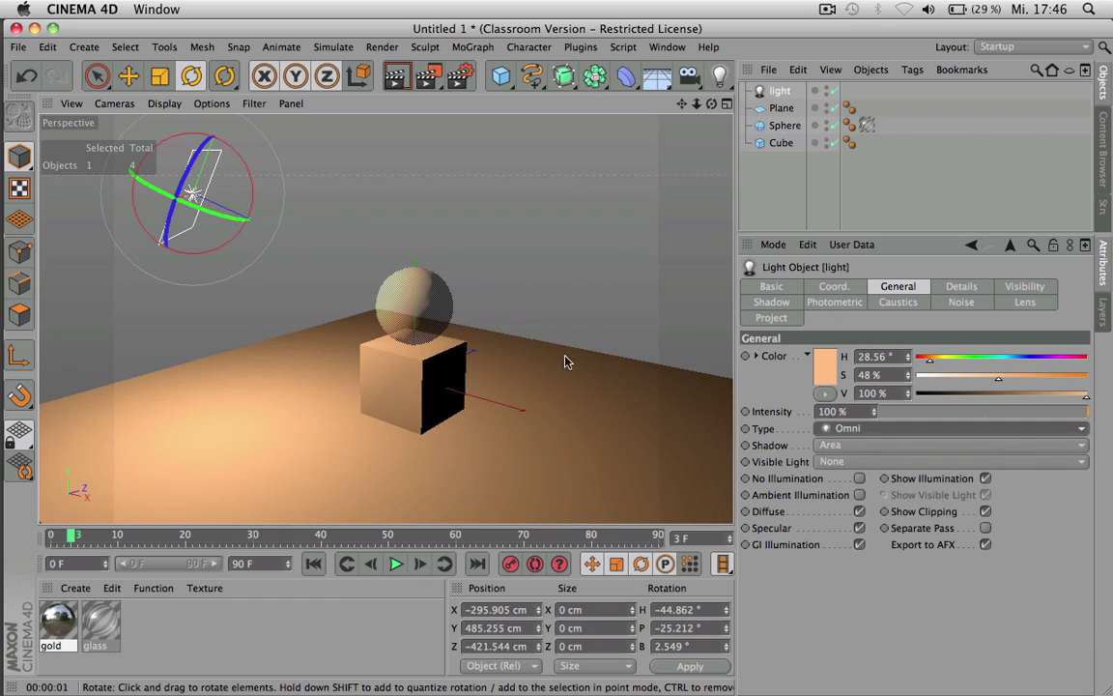
# - Render the view, set the lens Glow to Star 1, and render again
pyautogui.press('super+r')
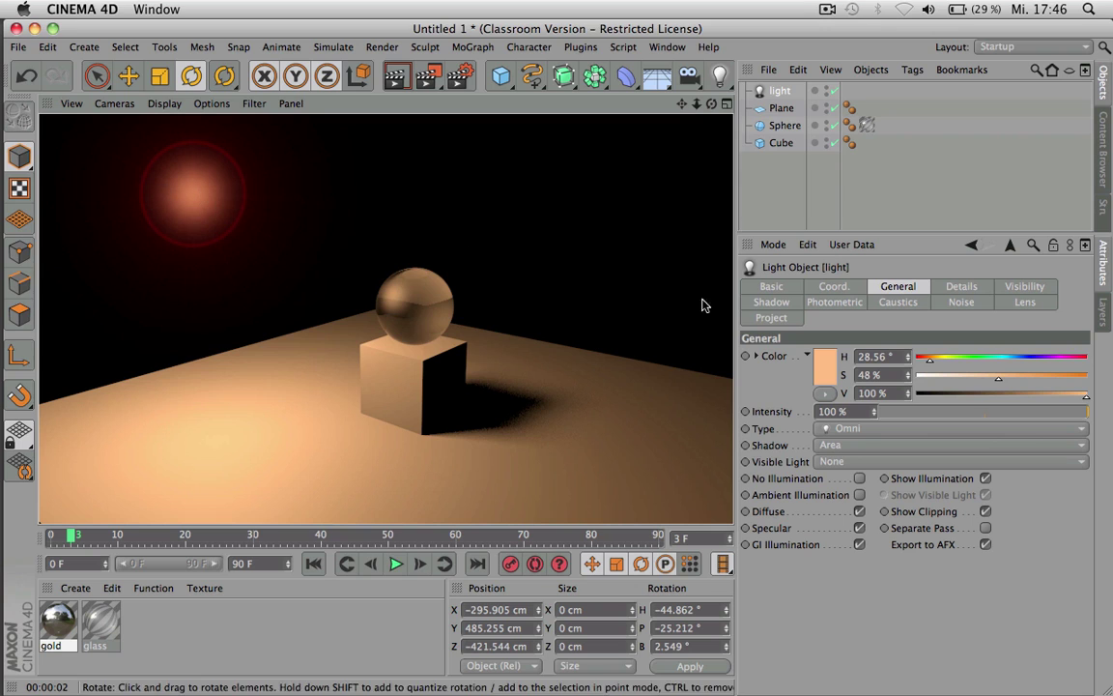
pyautogui.click(1022, 304)
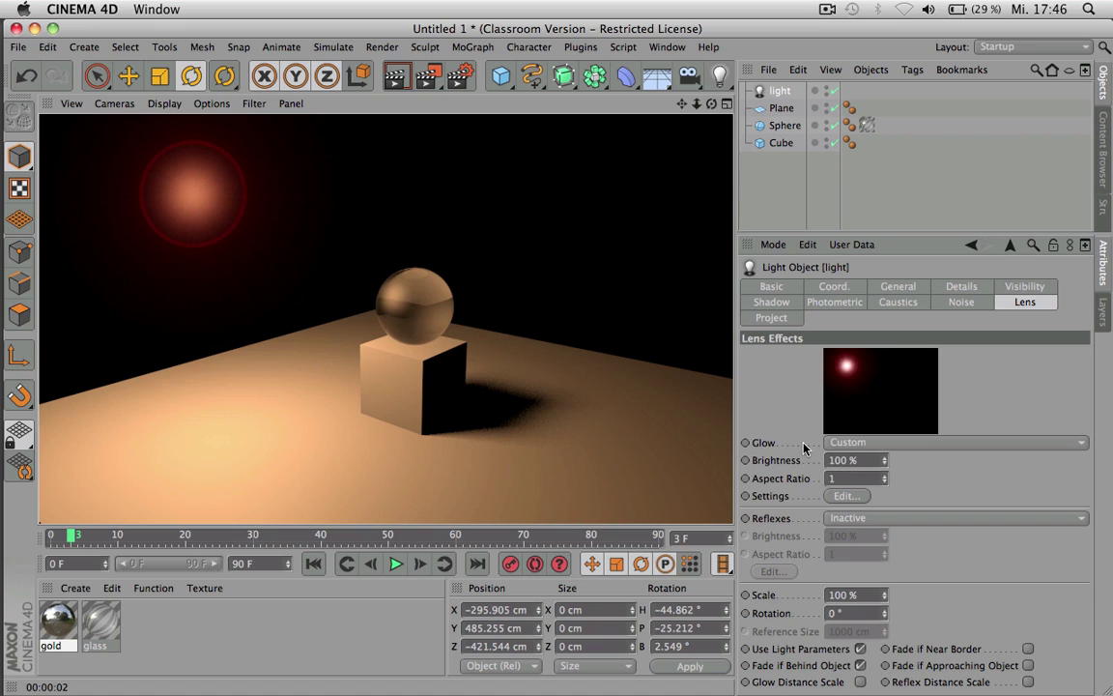
pyautogui.click(839, 443)
pyautogui.click(850, 447)
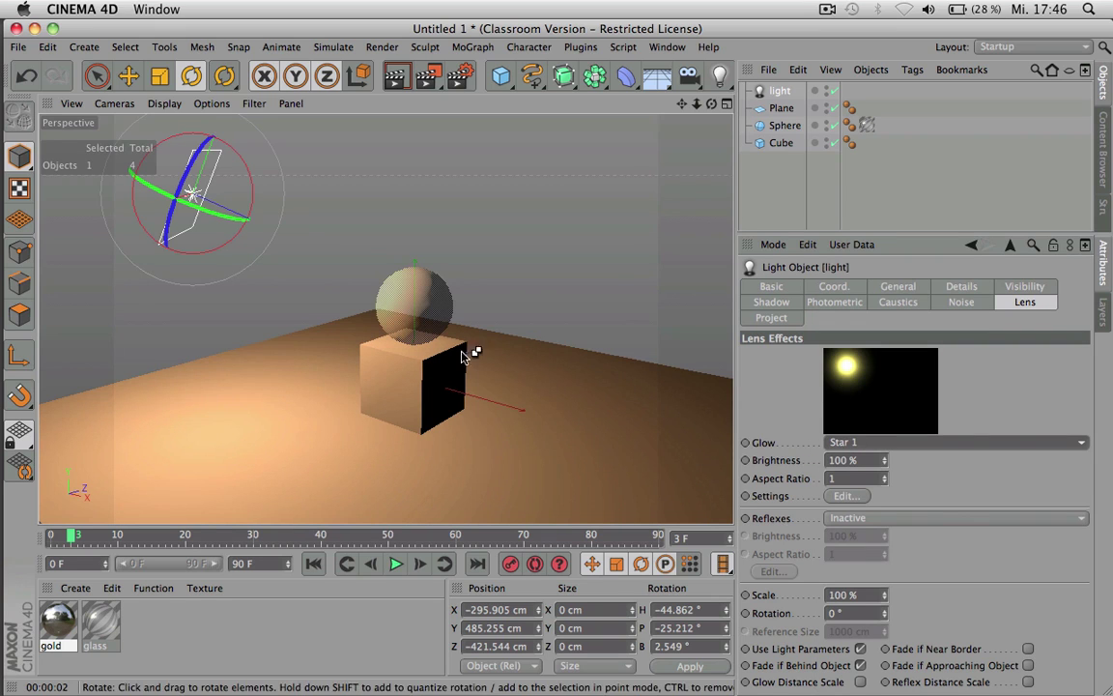
pyautogui.hotkey('ctrl', 'r')
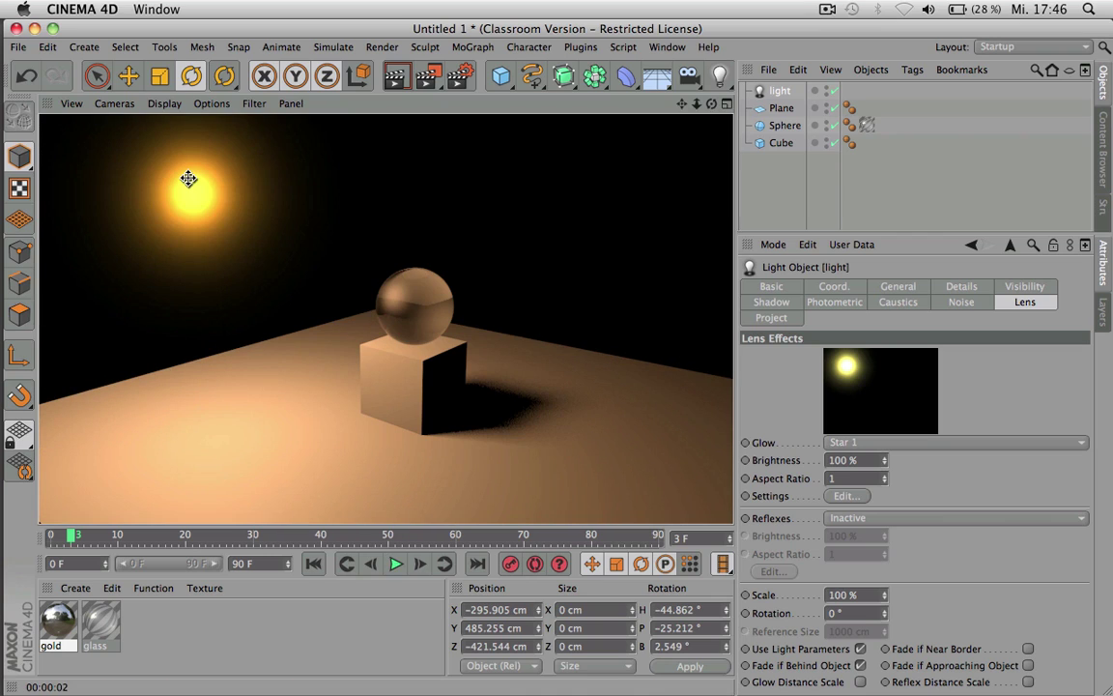
pyautogui.click(873, 445)
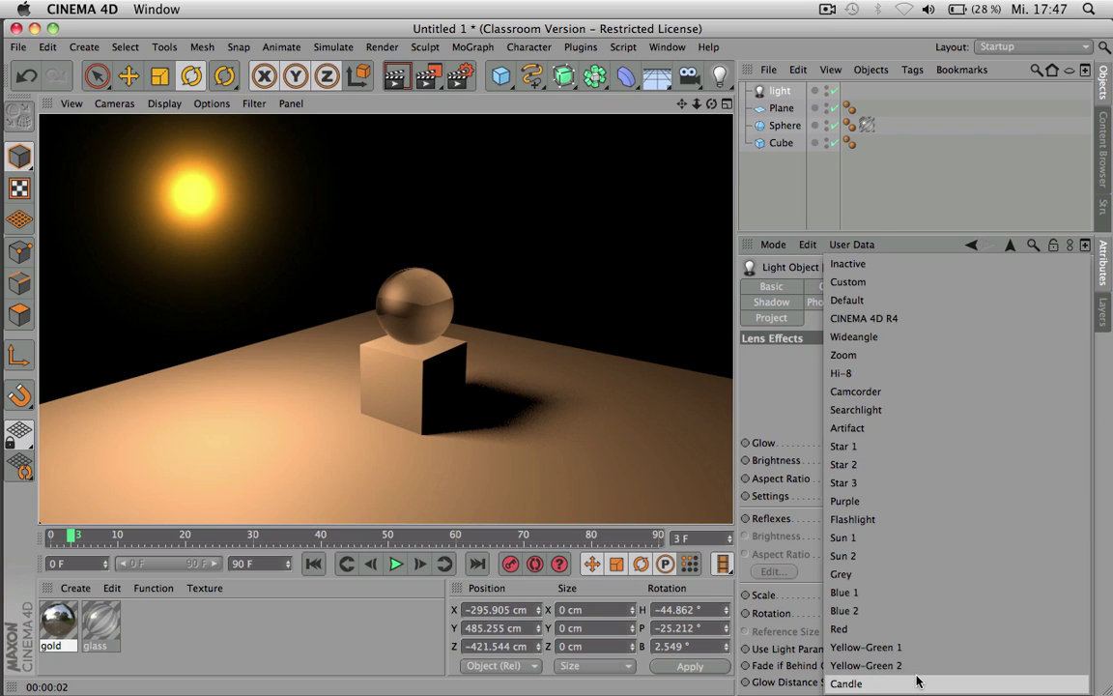
pyautogui.click(870, 446)
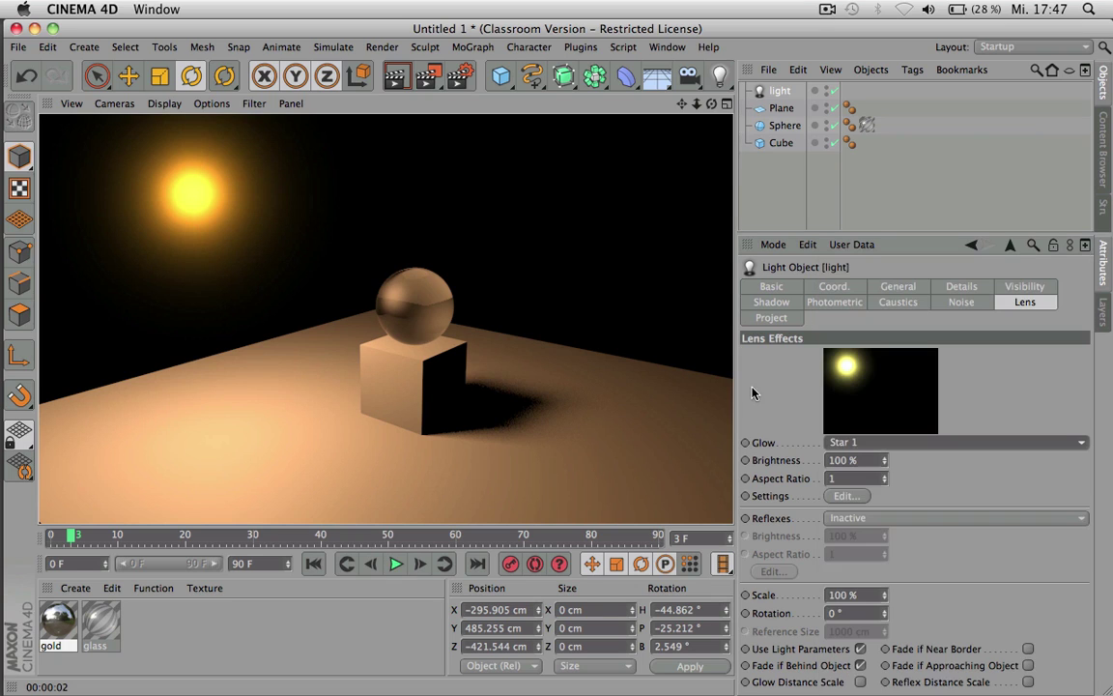
# - Set lens Reflexes to Flashlight 1, then Camcorder, and render the viewport
pyautogui.click(851, 519)
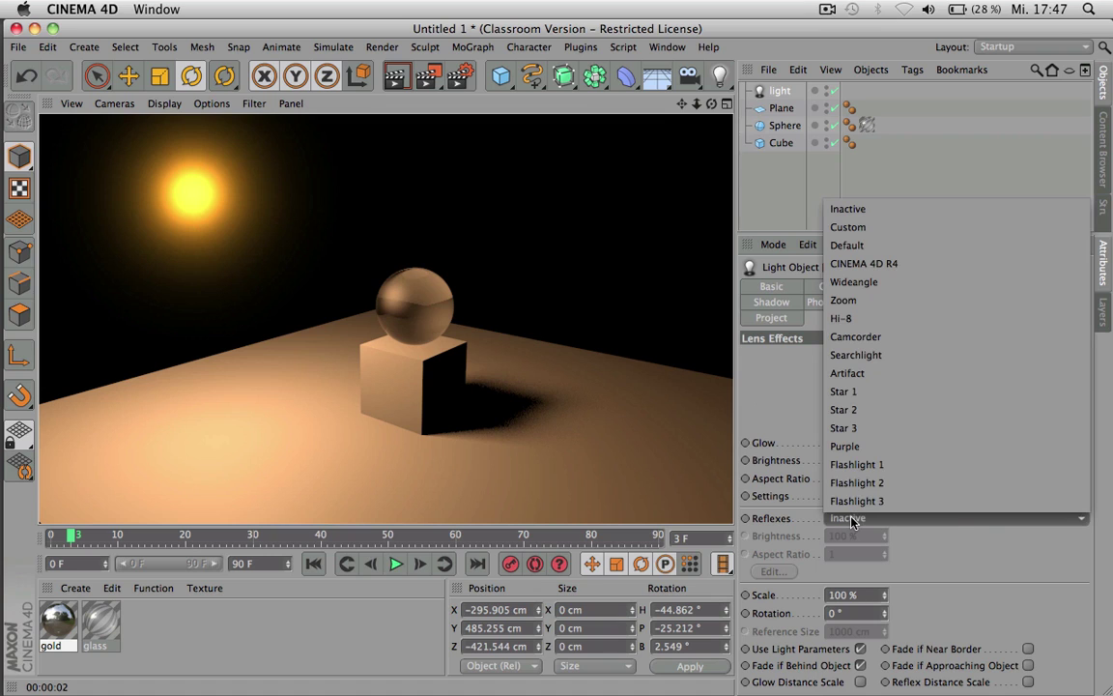
pyautogui.click(865, 466)
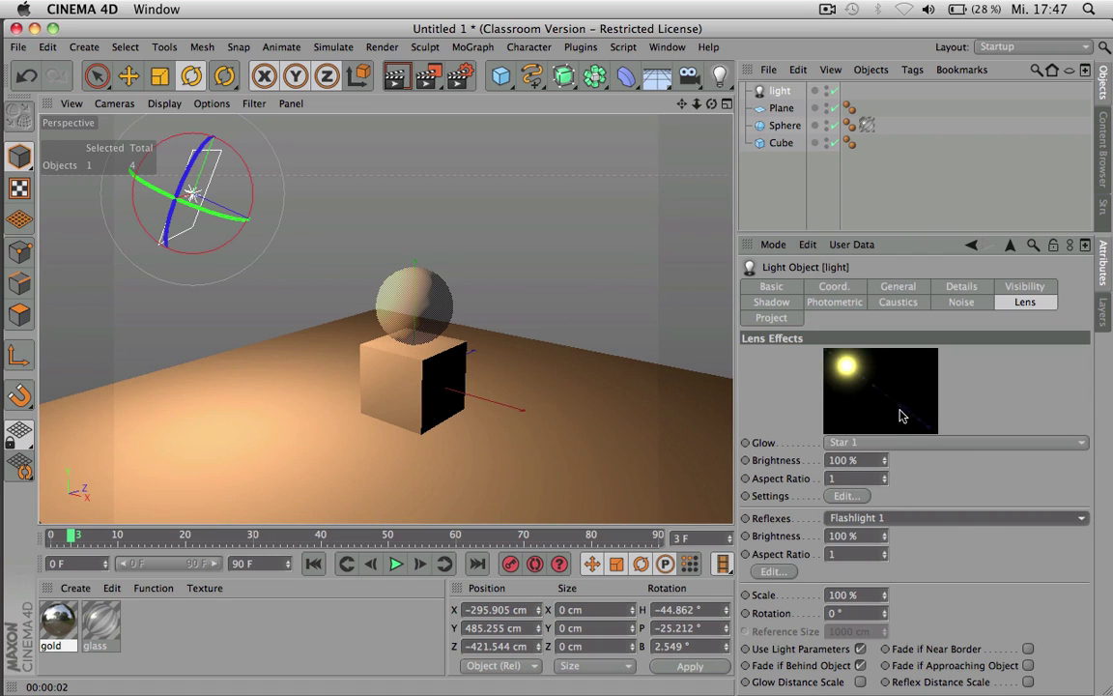
pyautogui.click(918, 519)
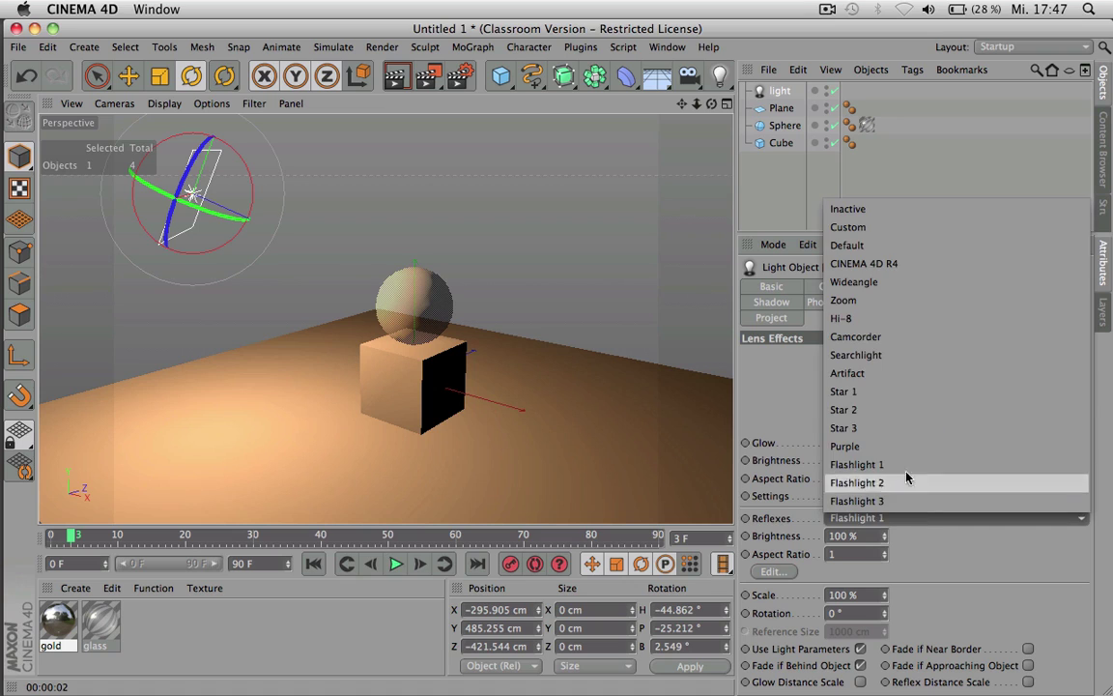
pyautogui.click(879, 337)
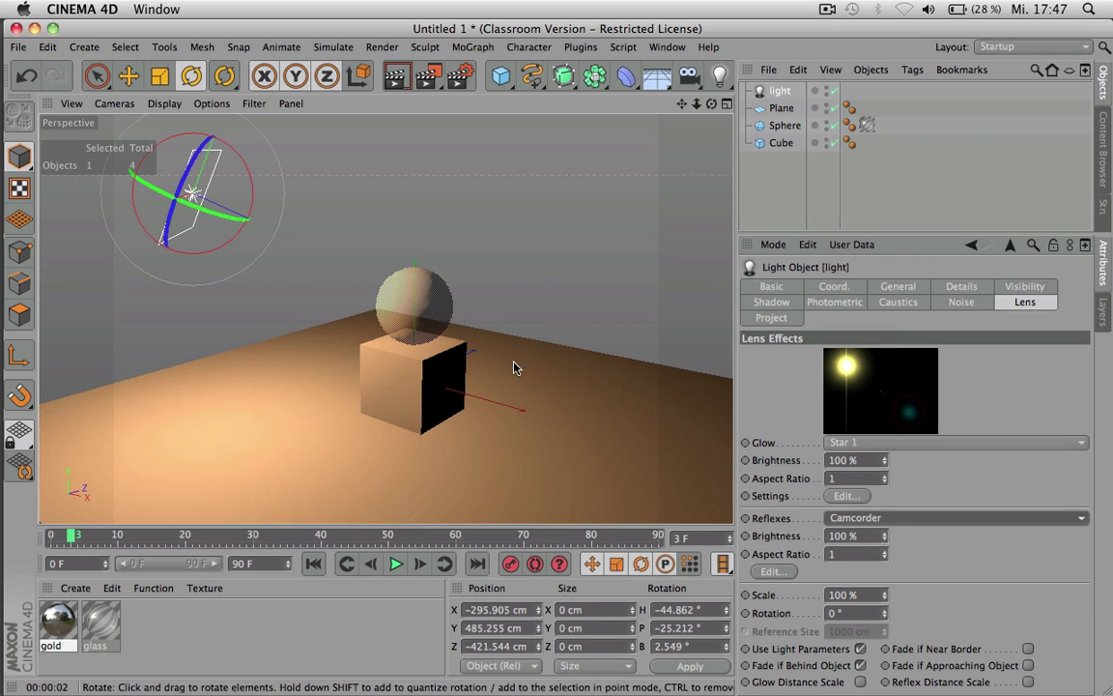
pyautogui.hotkey('ctrl', 'r')
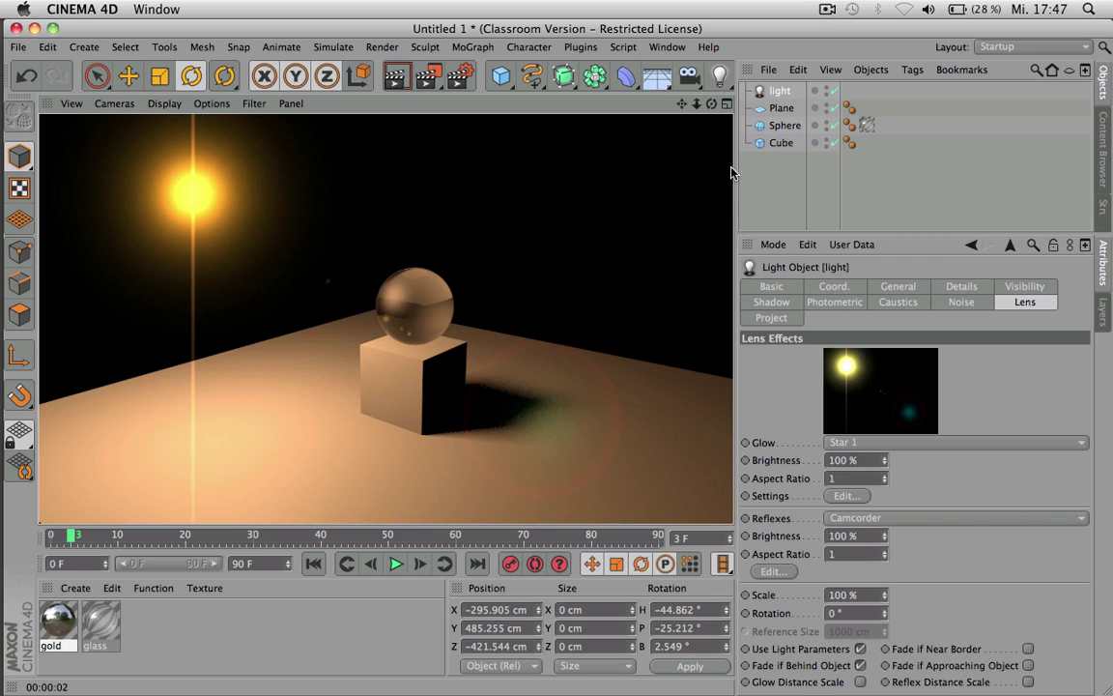
# - Add a new cube, lift it up toward the light, and render
pyautogui.click(384, 319)
pyautogui.keyDown('alt'); pyautogui.moveTo(385, 319); pyautogui.dragTo(619, 222); pyautogui.keyUp('alt')
pyautogui.click(501, 75)
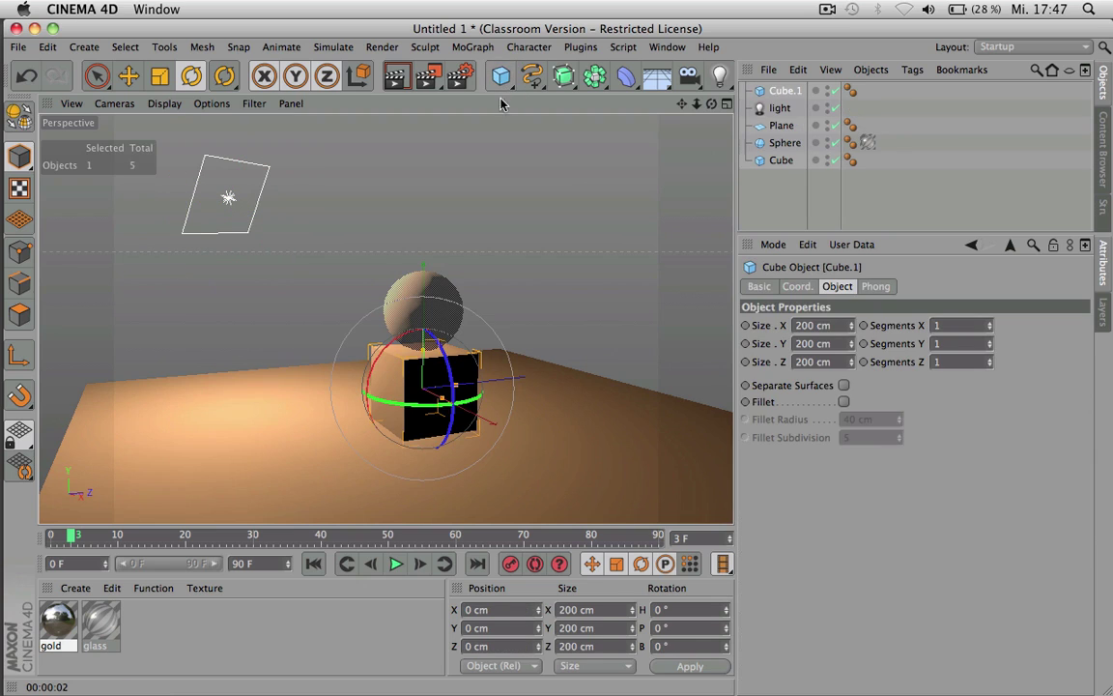
pyautogui.press('e')
pyautogui.moveTo(537, 333); pyautogui.dragTo(343, 174)
pyautogui.press('super+r')
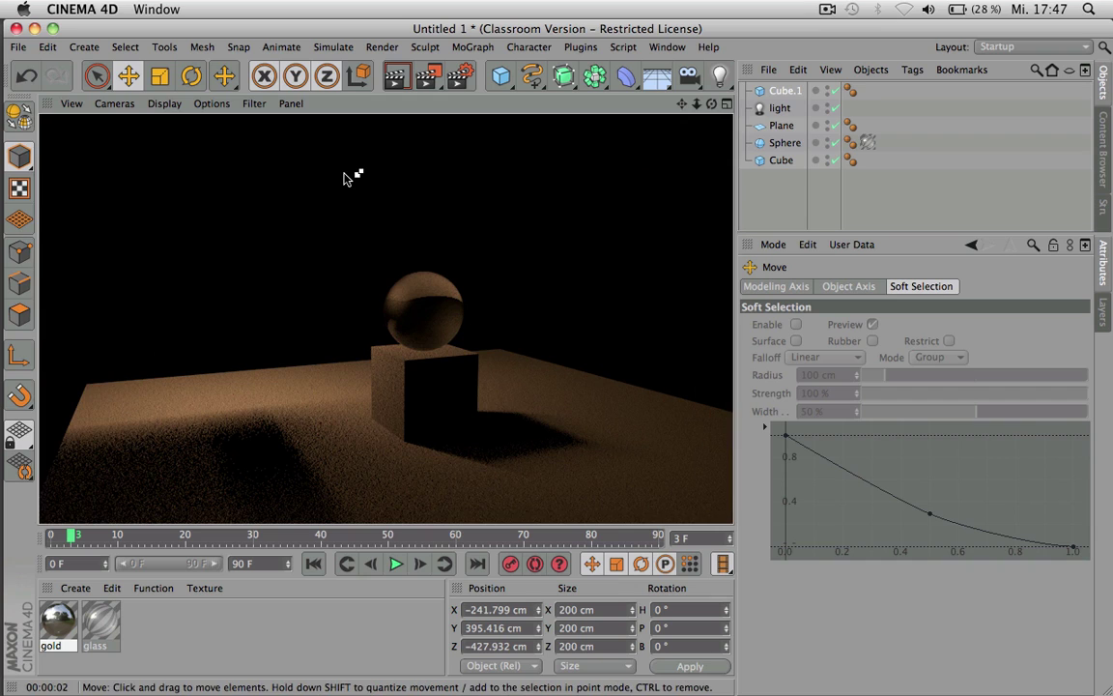
# - Slide Cube.1 right along X, re-render, and show its Cube Object properties
pyautogui.click(332, 201)
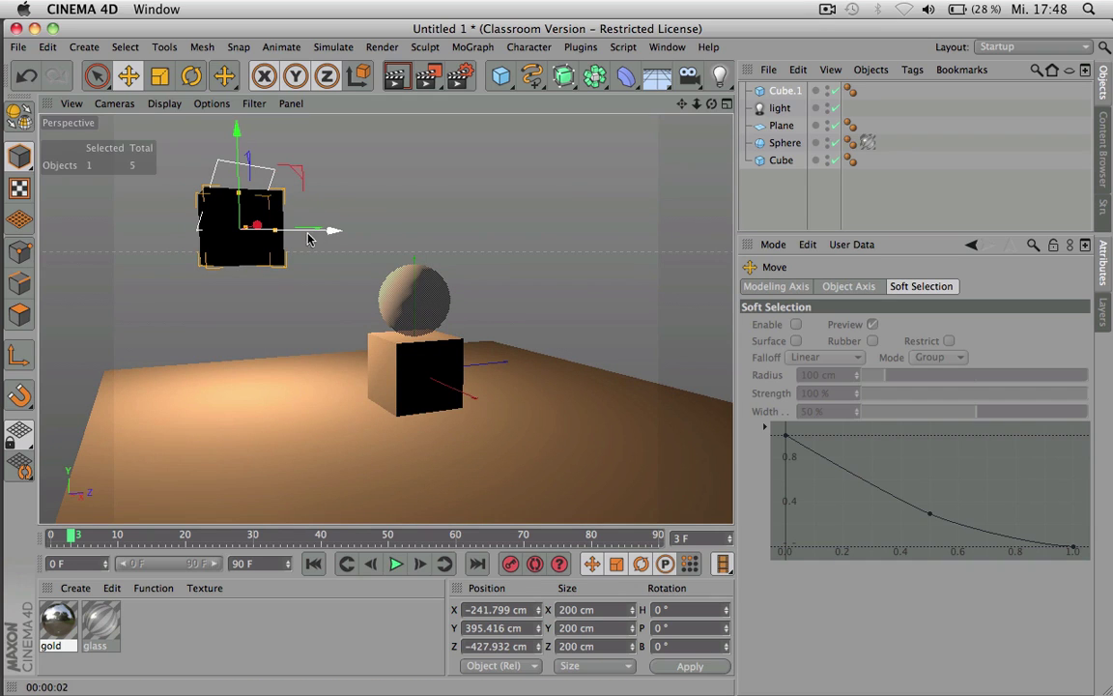
pyautogui.keyDown('alt'); pyautogui.moveTo(201, 237); pyautogui.dragTo(272, 283); pyautogui.keyUp('alt')
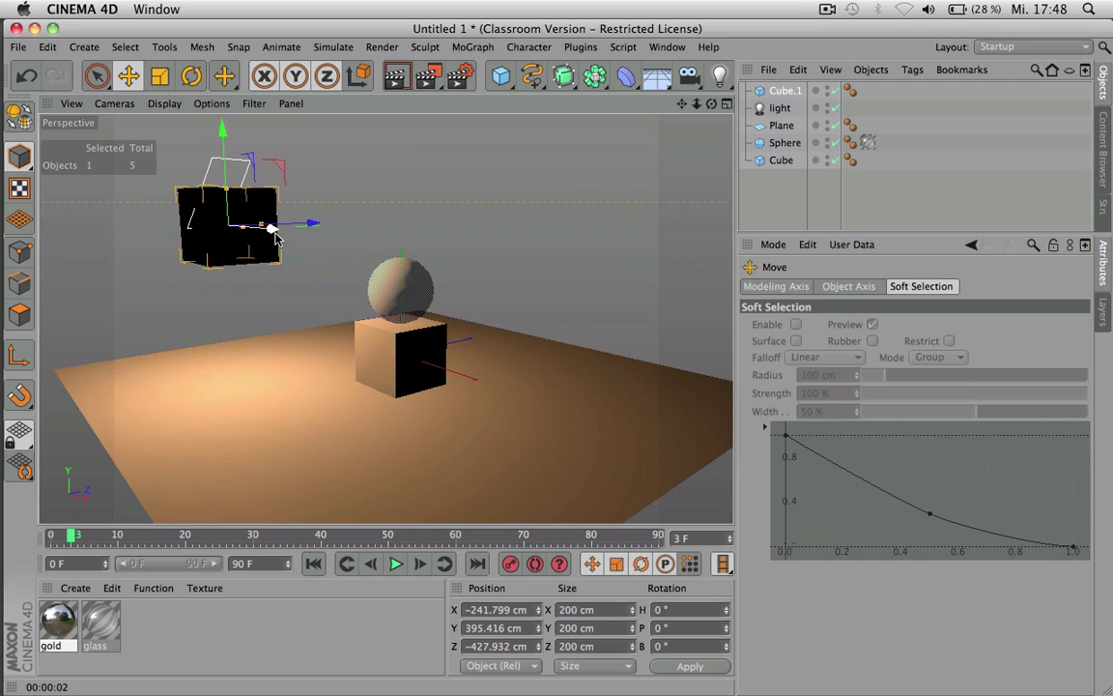
pyautogui.moveTo(263, 228)
pyautogui.mouseDown()
pyautogui.moveTo(332, 239)
pyautogui.moveTo(261, 239)
pyautogui.mouseUp()
pyautogui.press('super+r')
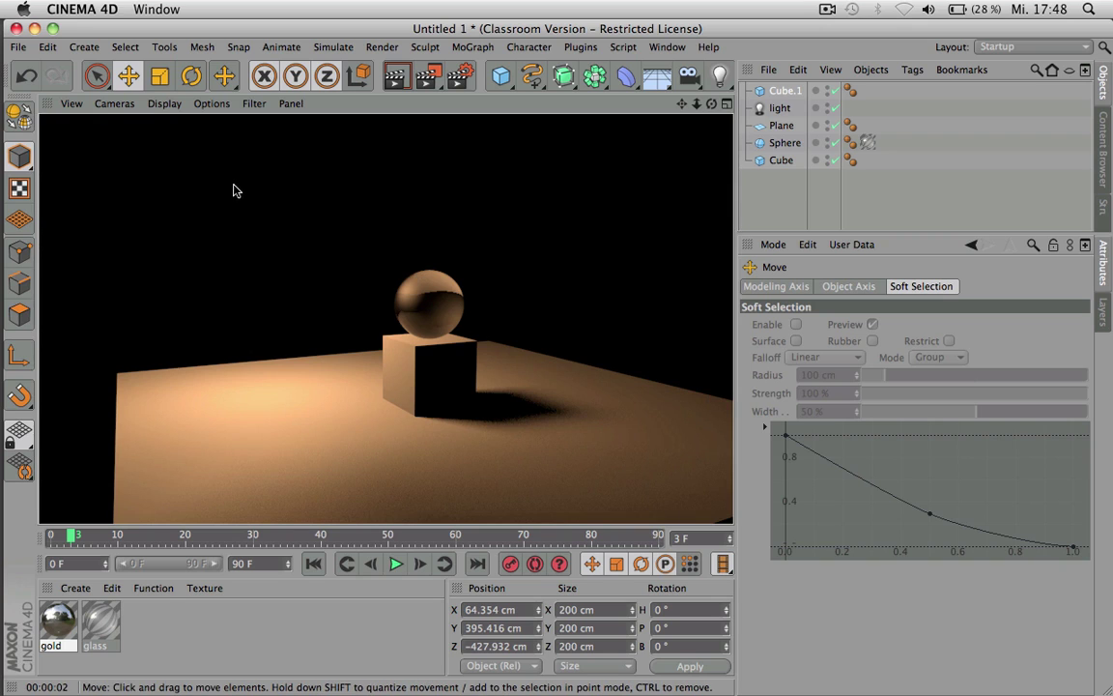
pyautogui.keyDown('alt'); pyautogui.moveTo(238, 192); pyautogui.dragTo(283, 207); pyautogui.keyUp('alt')
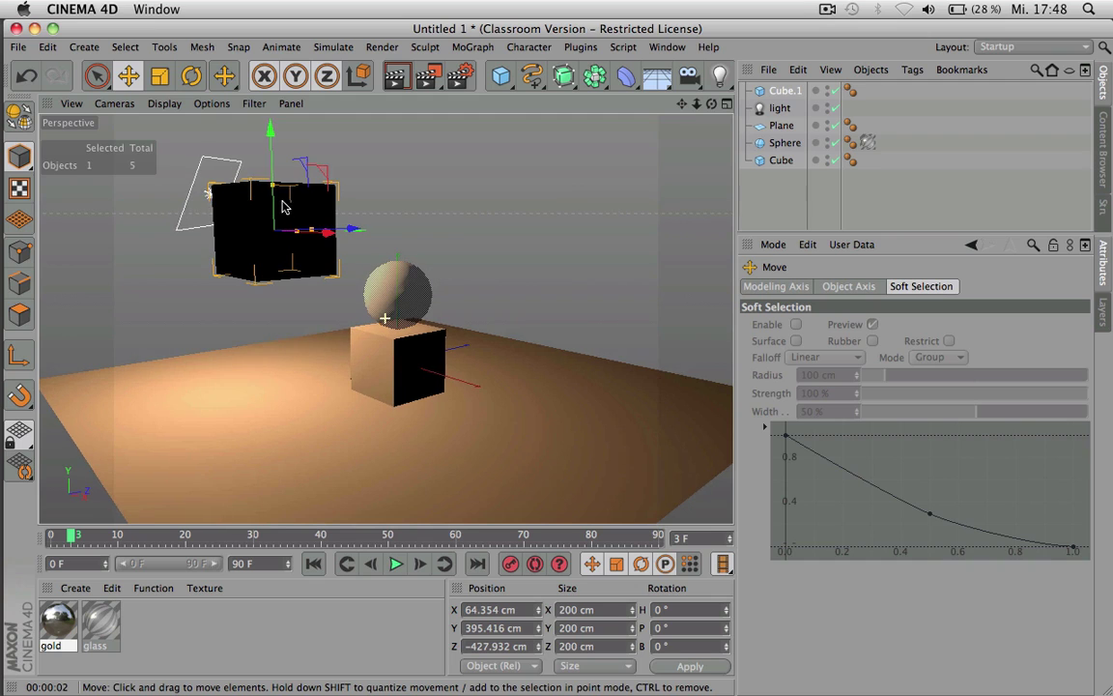
pyautogui.hotkey('ctrl', 'r')
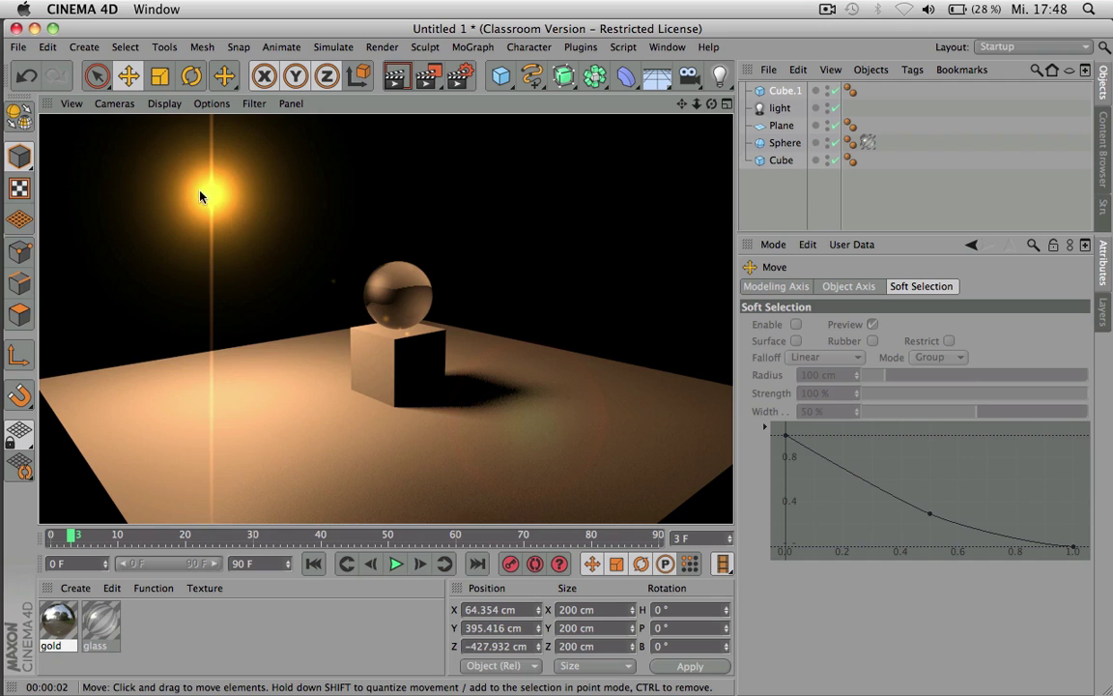
pyautogui.keyDown('alt'); pyautogui.moveTo(255, 235); pyautogui.dragTo(230, 223); pyautogui.keyUp('alt')
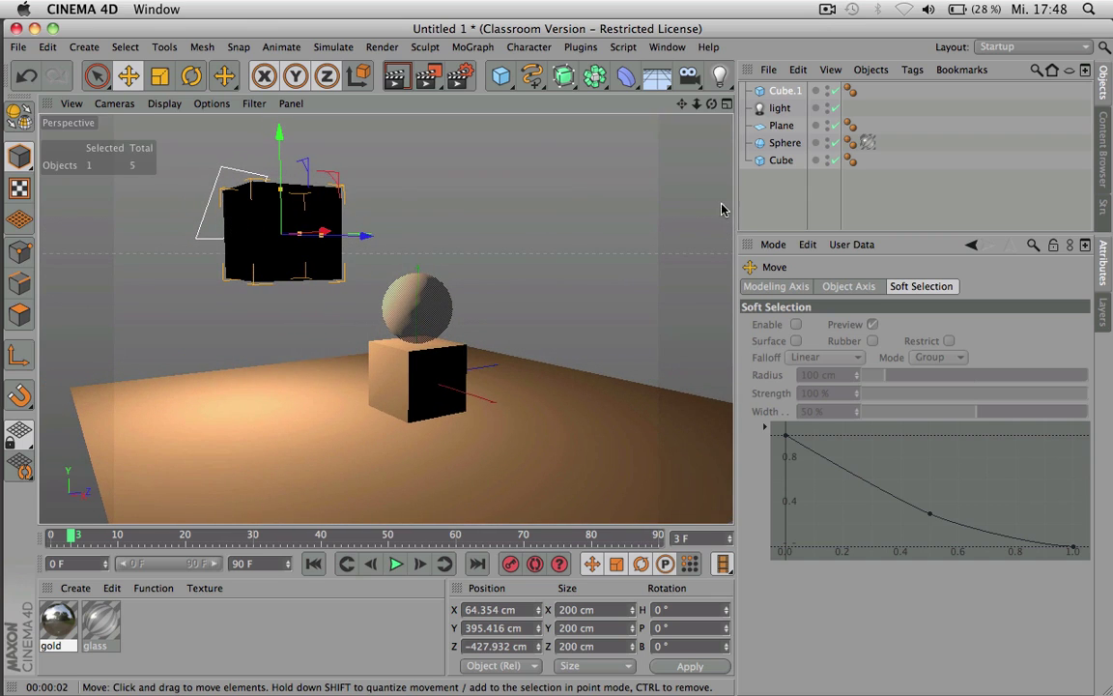
pyautogui.click(784, 91)
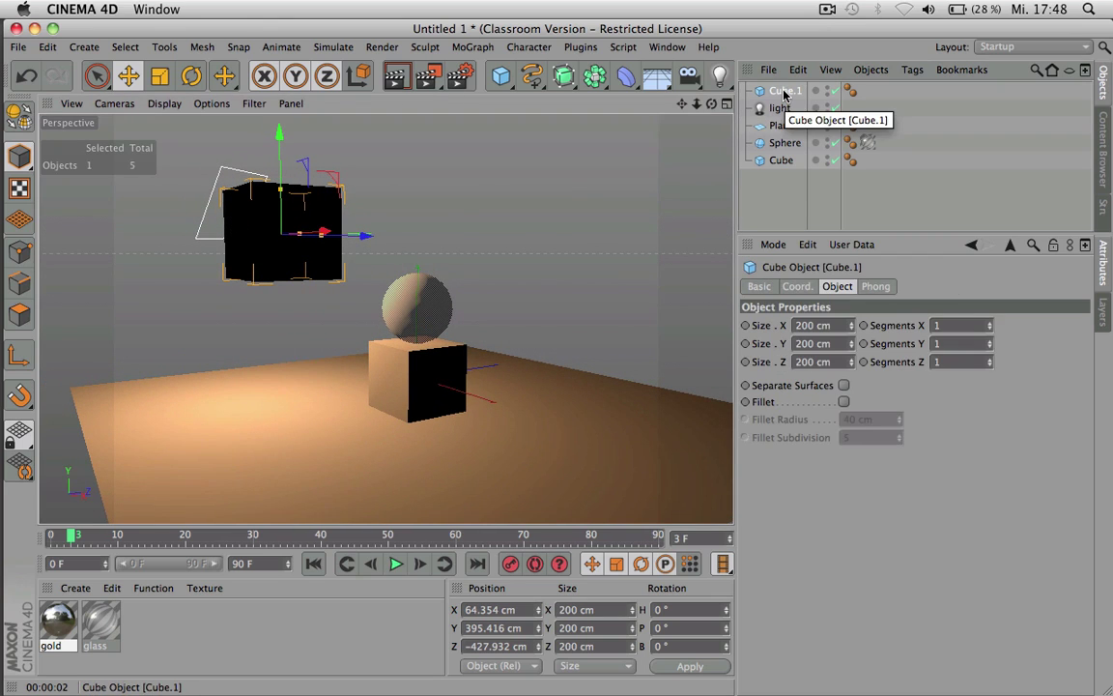
# - Delete Cube.1 and set the light's lens Glow and Reflexes to Inactive
pyautogui.press('Delete')
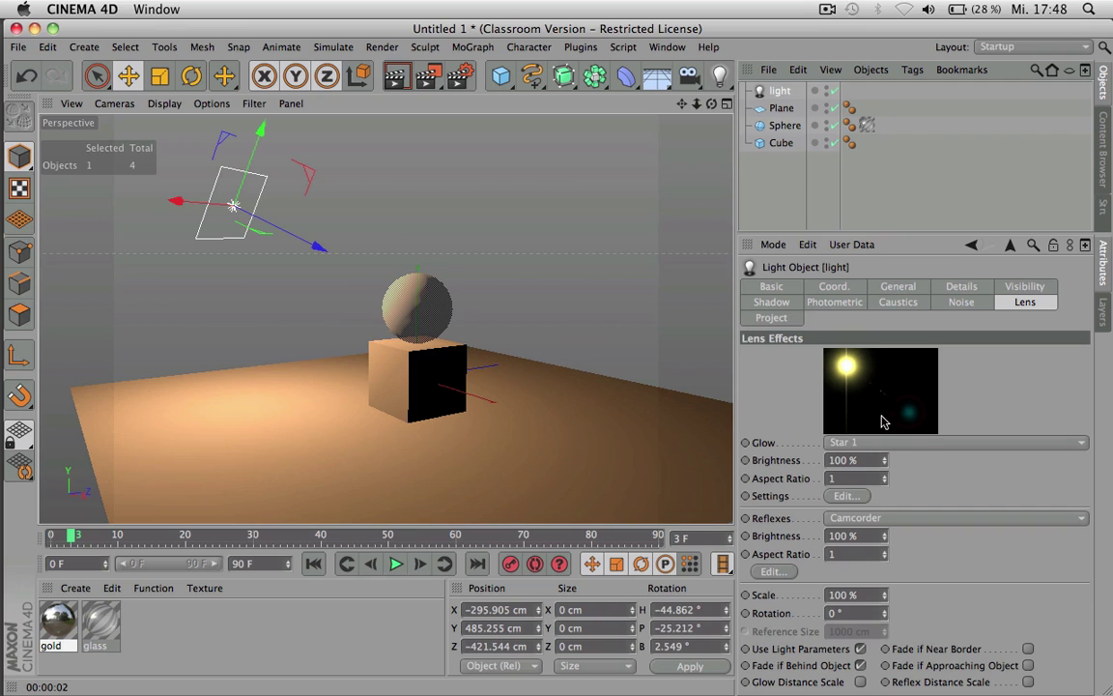
pyautogui.click(850, 442)
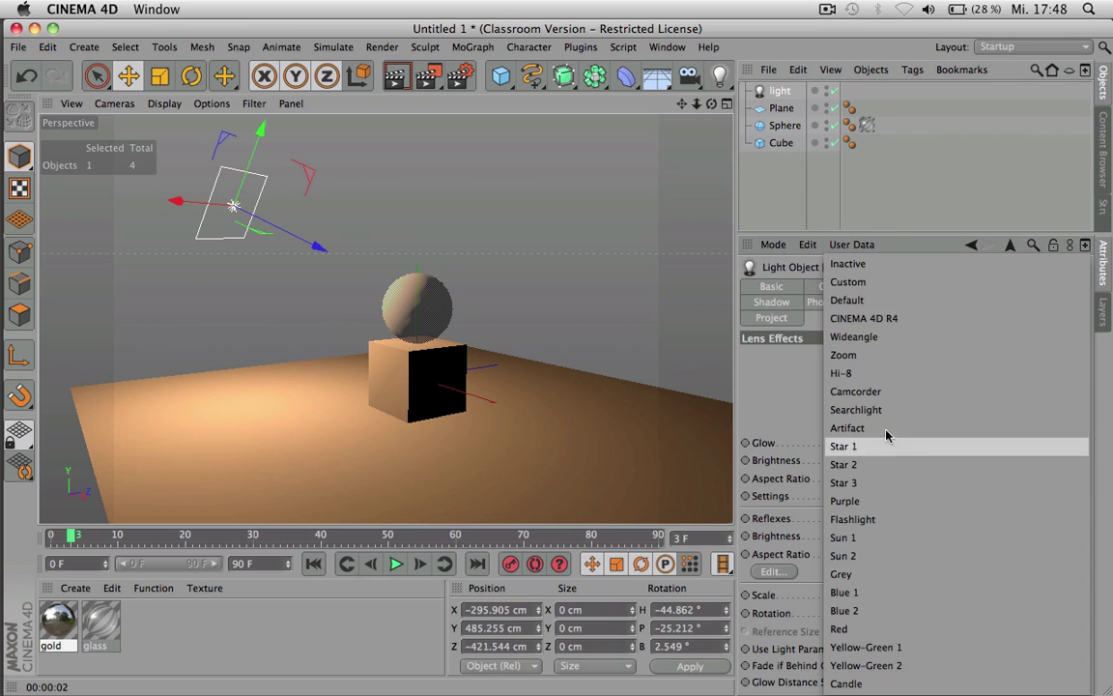
pyautogui.click(868, 266)
pyautogui.click(870, 517)
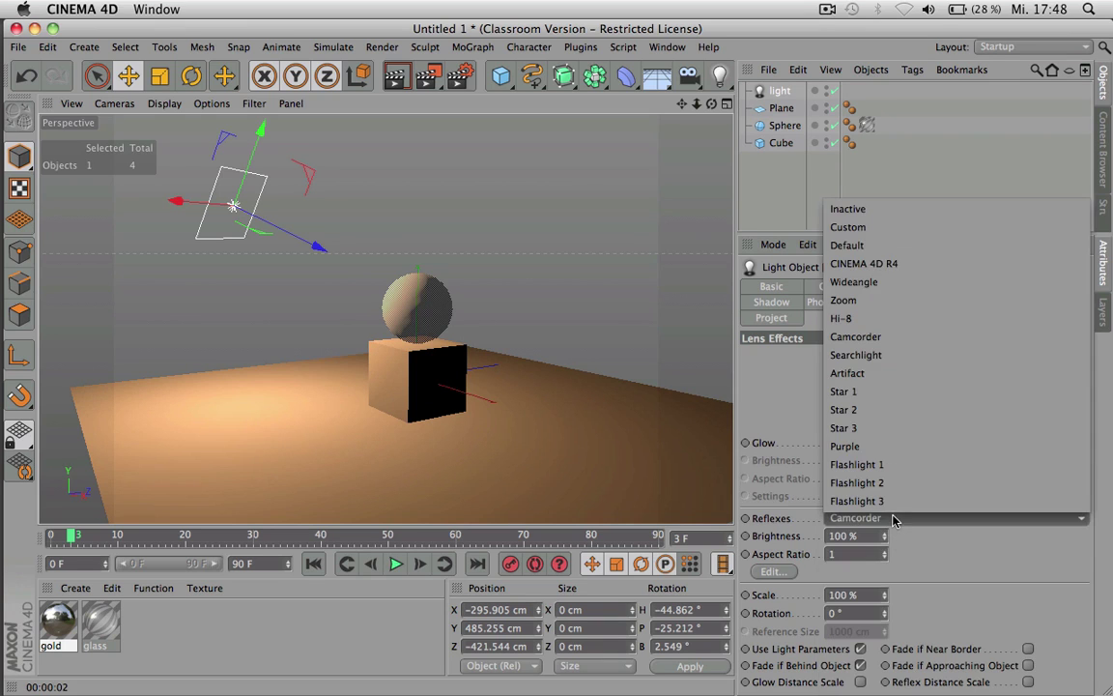
pyautogui.click(890, 210)
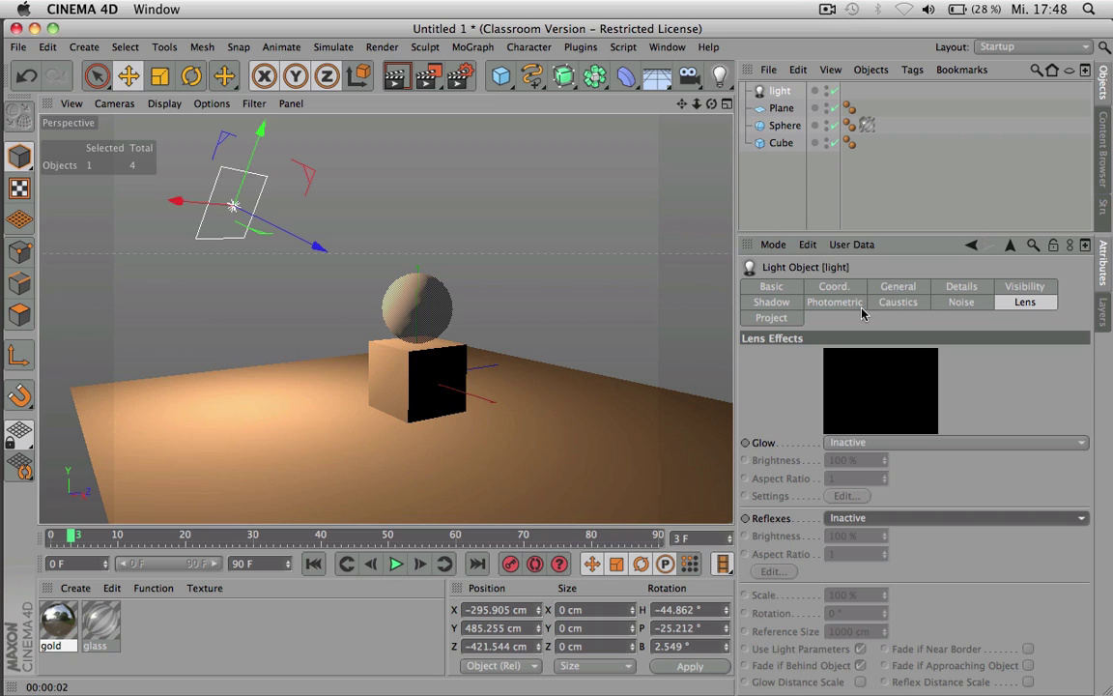
# - Delete the Sphere's glass texture tag and the gold and glass materials, then render
pyautogui.click(784, 318)
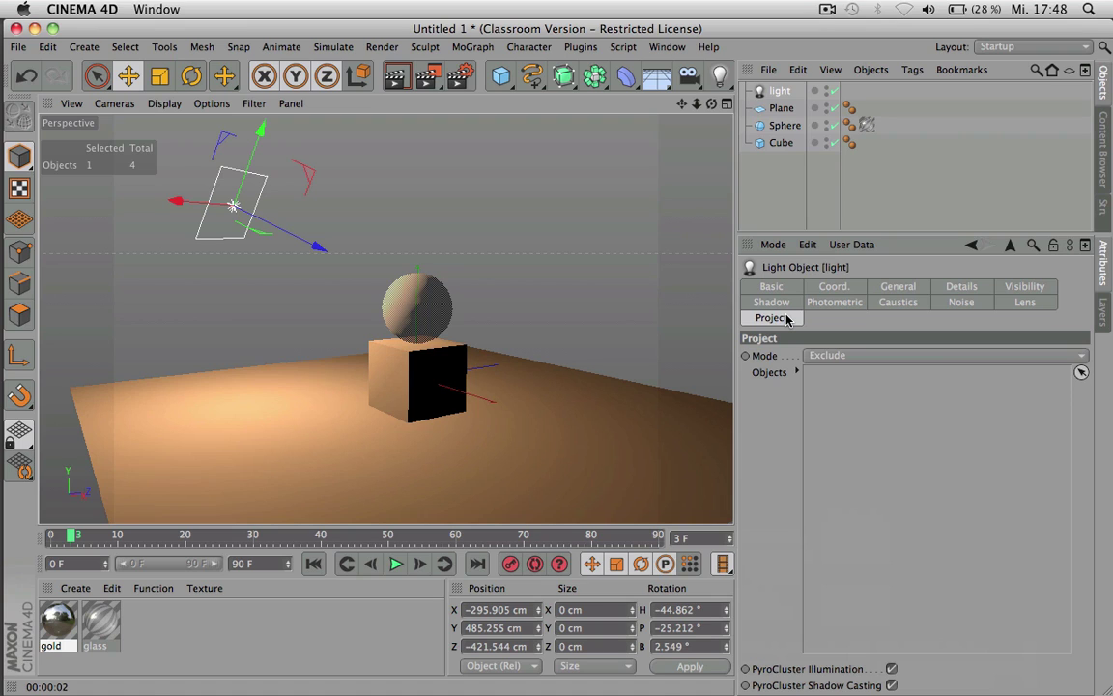
pyautogui.click(867, 130)
pyautogui.press('Delete')
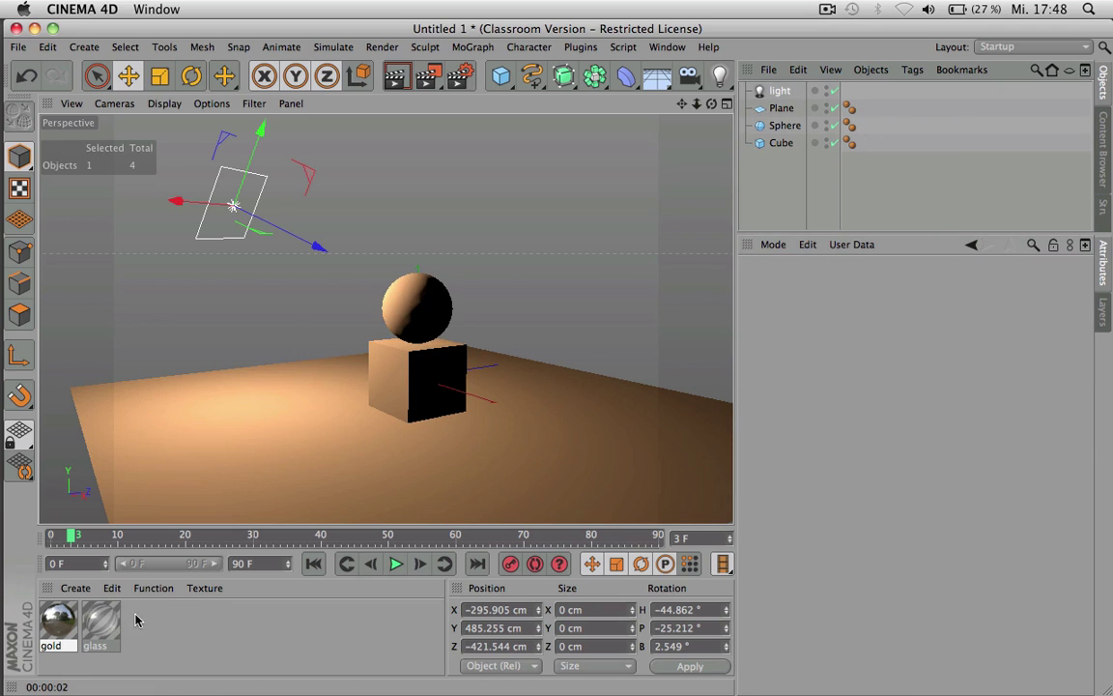
pyautogui.hotkey('ctrl', 'a')
pyautogui.press('Delete')
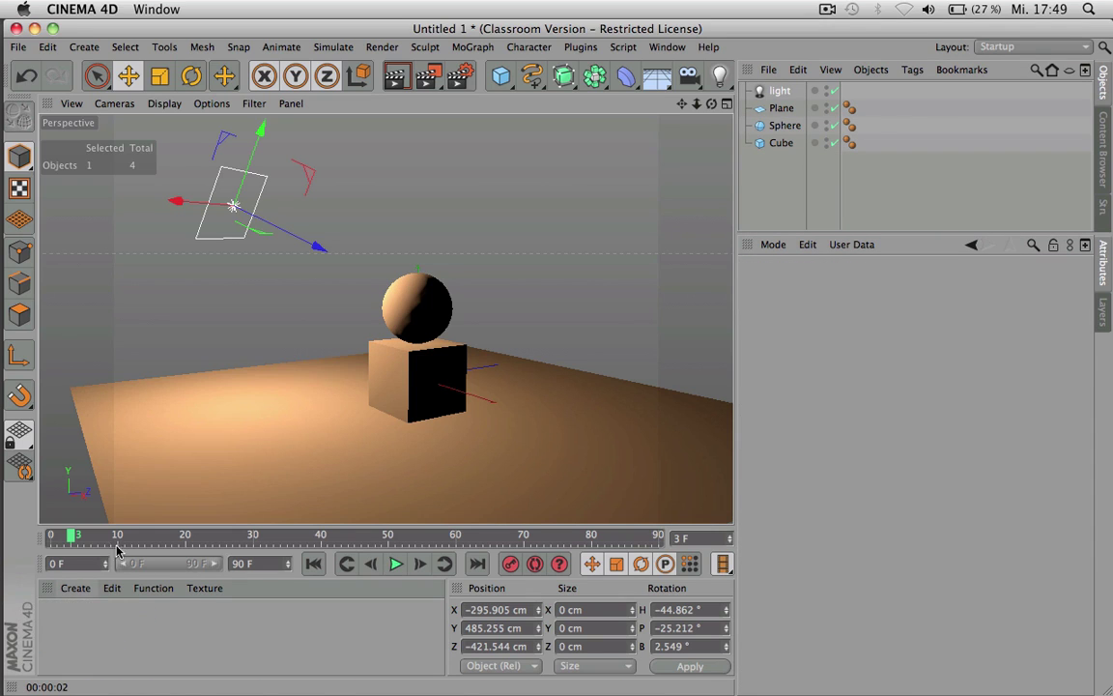
pyautogui.hotkey('ctrl', 'r')
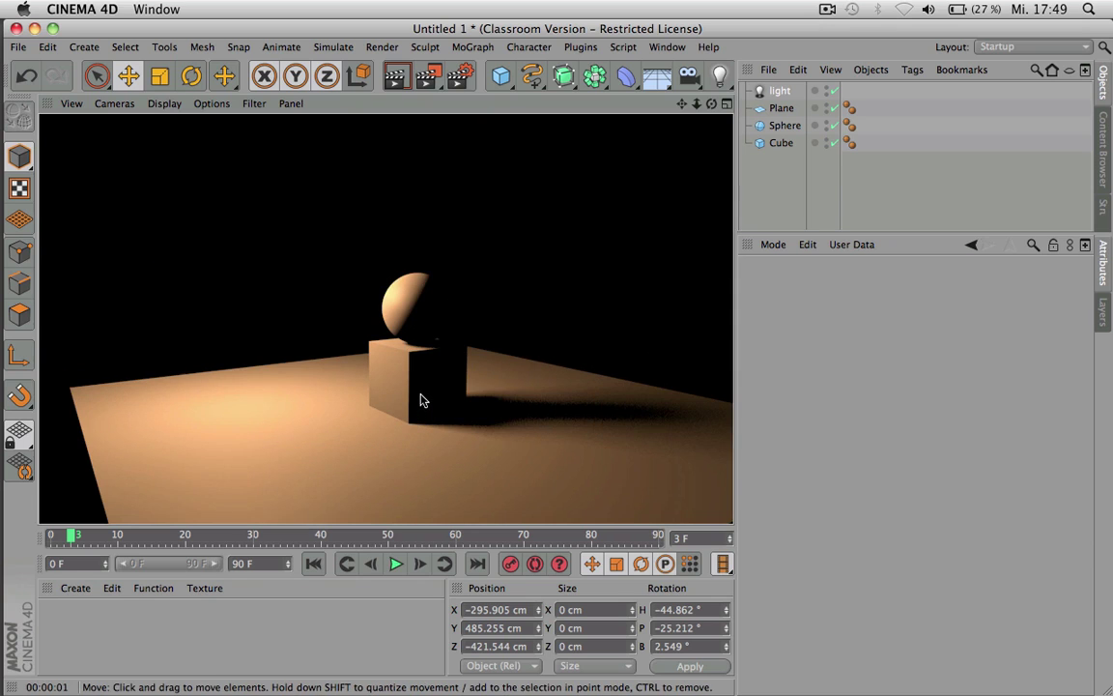
pyautogui.click(425, 402)
pyautogui.keyDown('alt'); pyautogui.moveTo(472, 433); pyautogui.dragTo(492, 443); pyautogui.keyUp('alt')
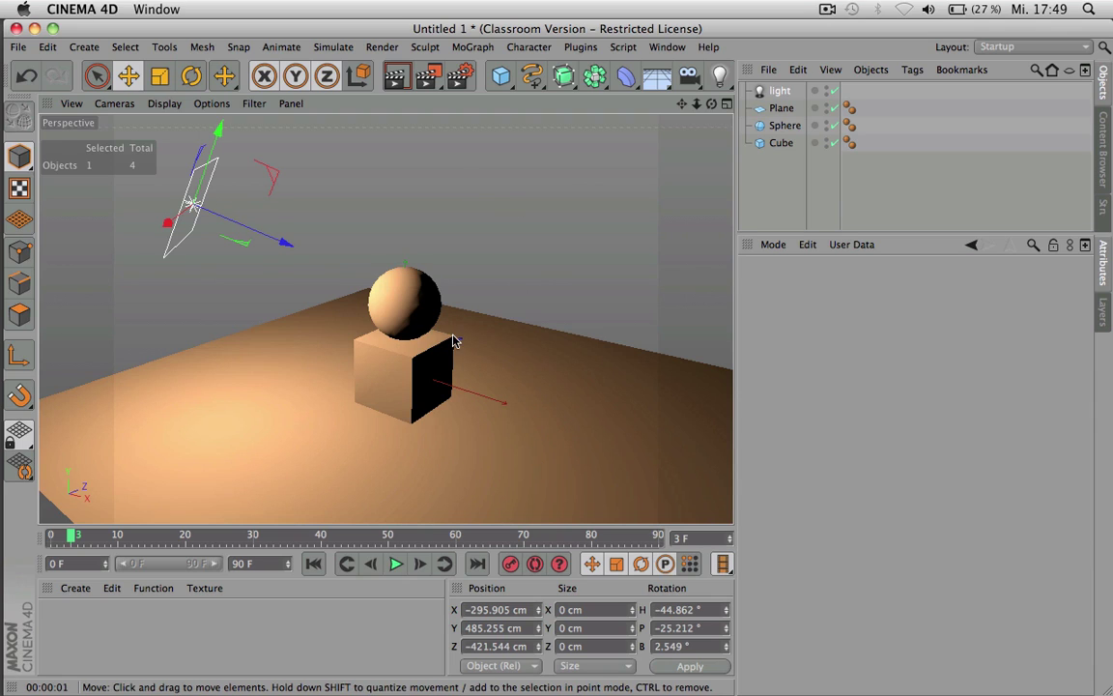
# - Set the light's Shadow to Shadow Maps (Soft)
pyautogui.click(781, 91)
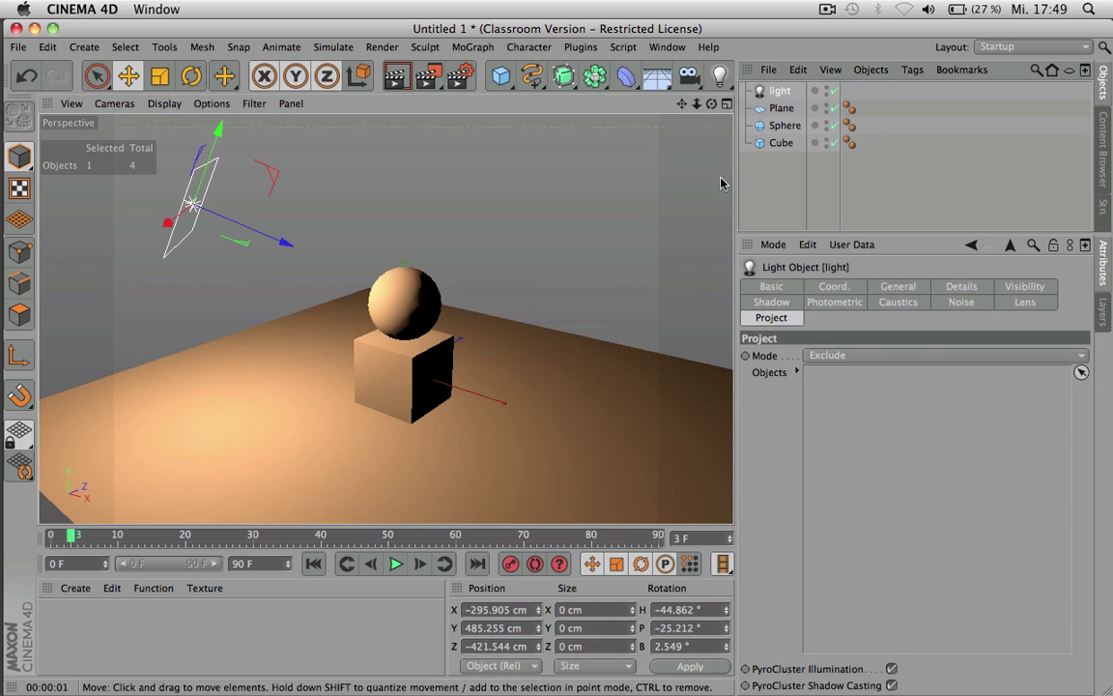
pyautogui.click(890, 286)
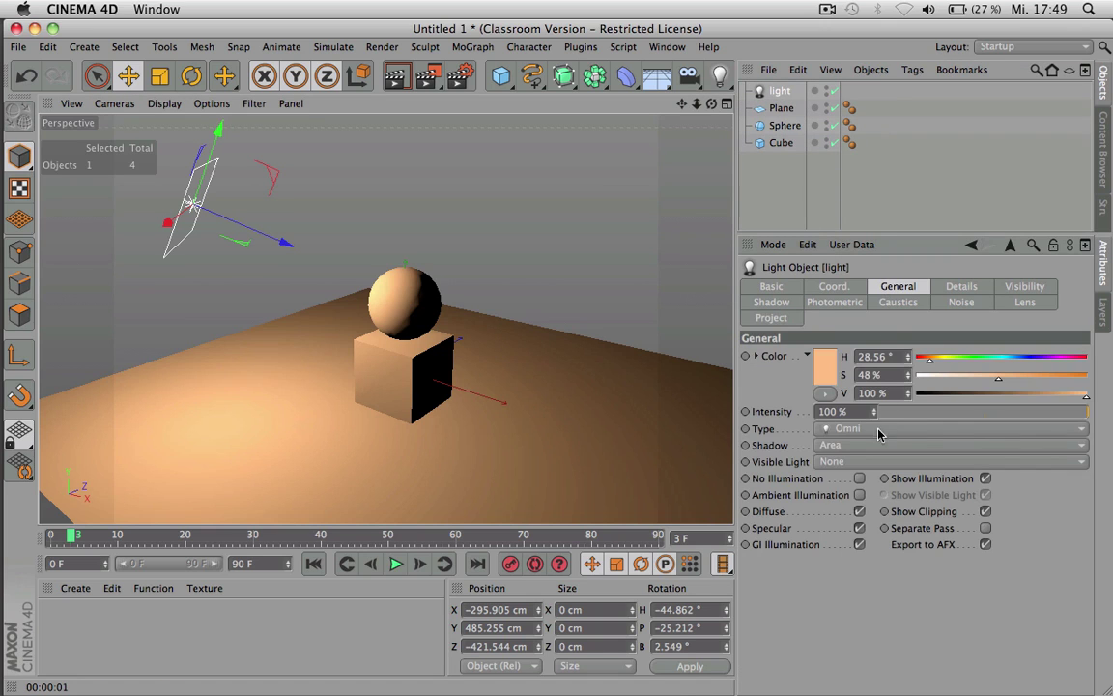
pyautogui.click(850, 445)
pyautogui.click(864, 481)
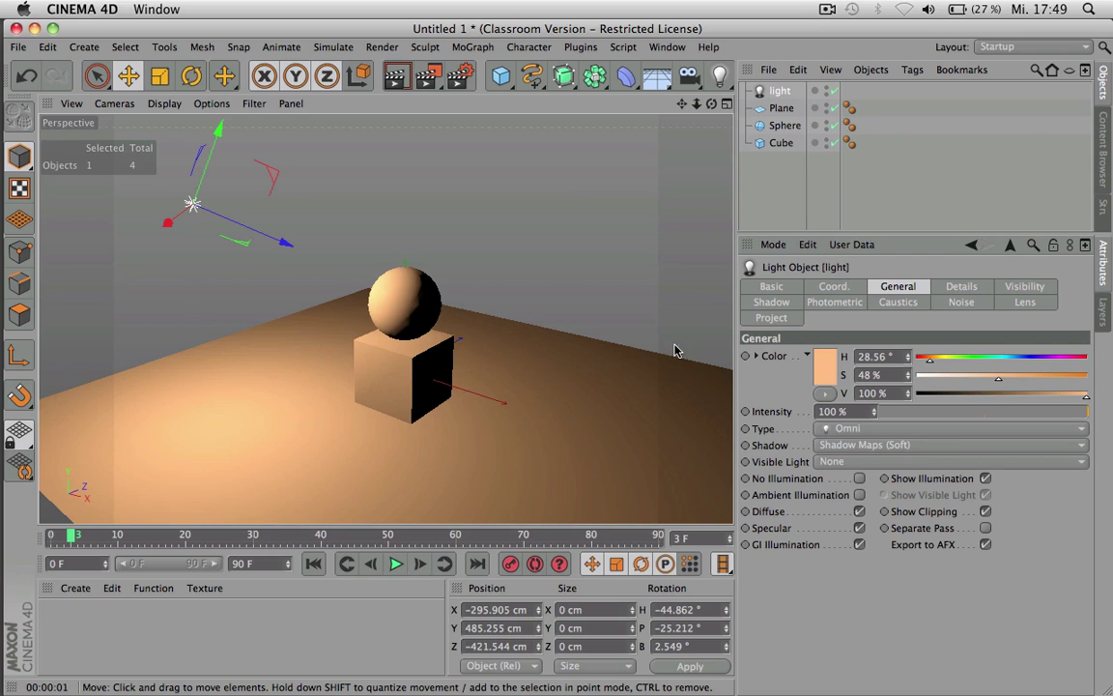
# - Set Project mode to Include with Sphere in the Objects list, then render
pyautogui.click(770, 319)
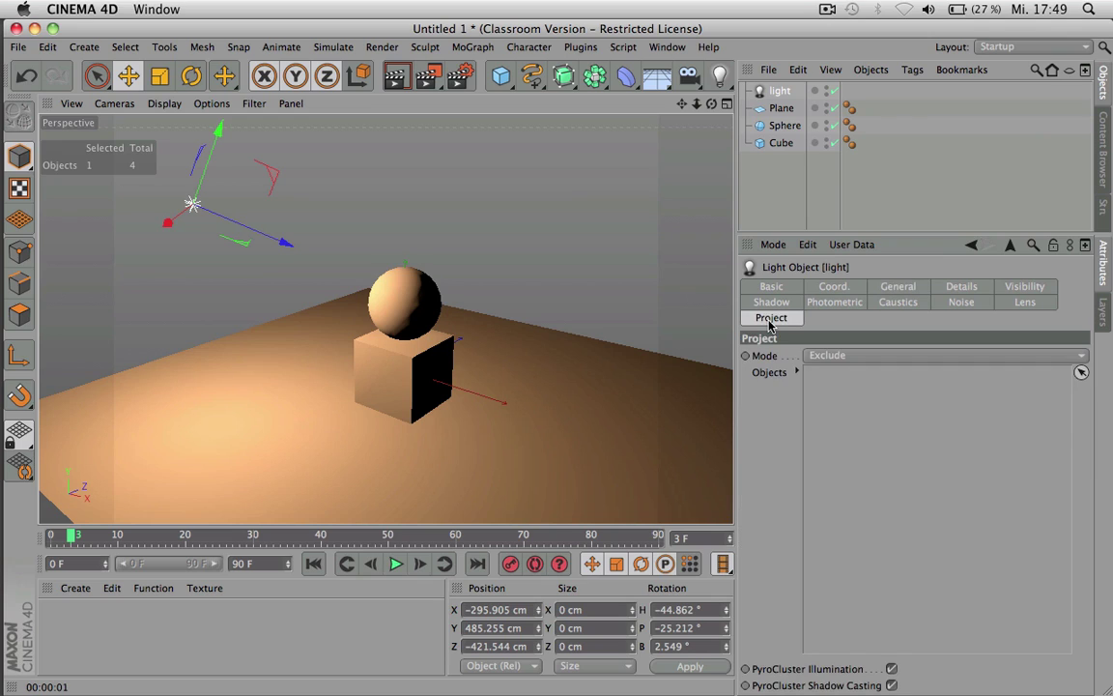
pyautogui.click(836, 358)
pyautogui.click(818, 380)
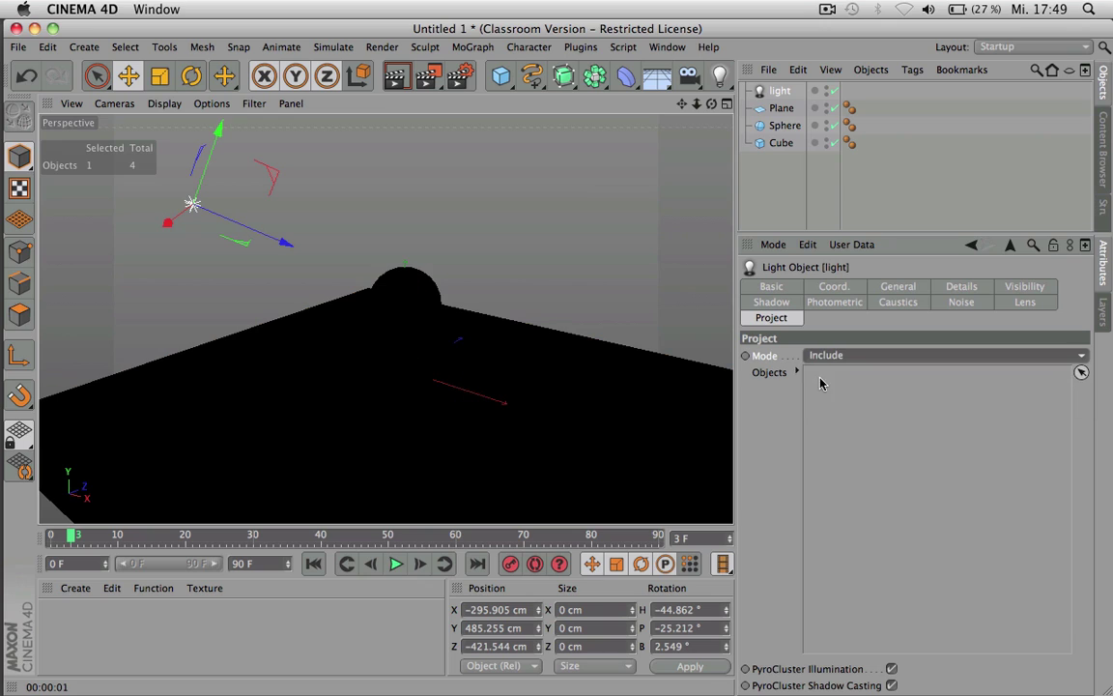
pyautogui.moveTo(781, 125); pyautogui.dragTo(816, 379)
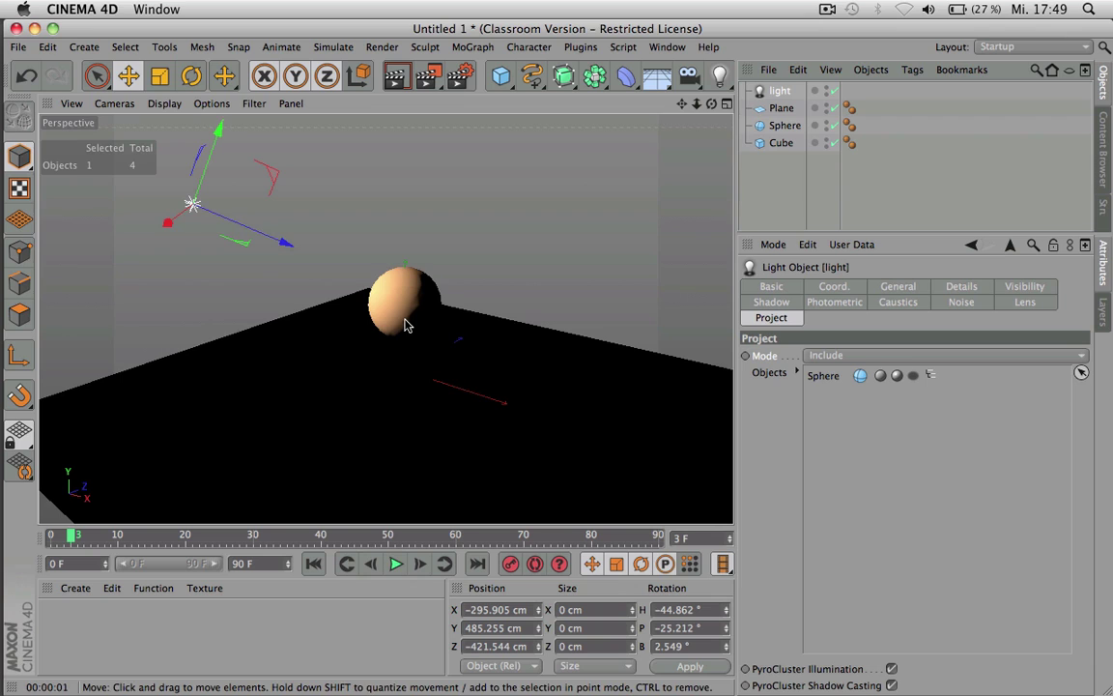
pyautogui.press('super+r')
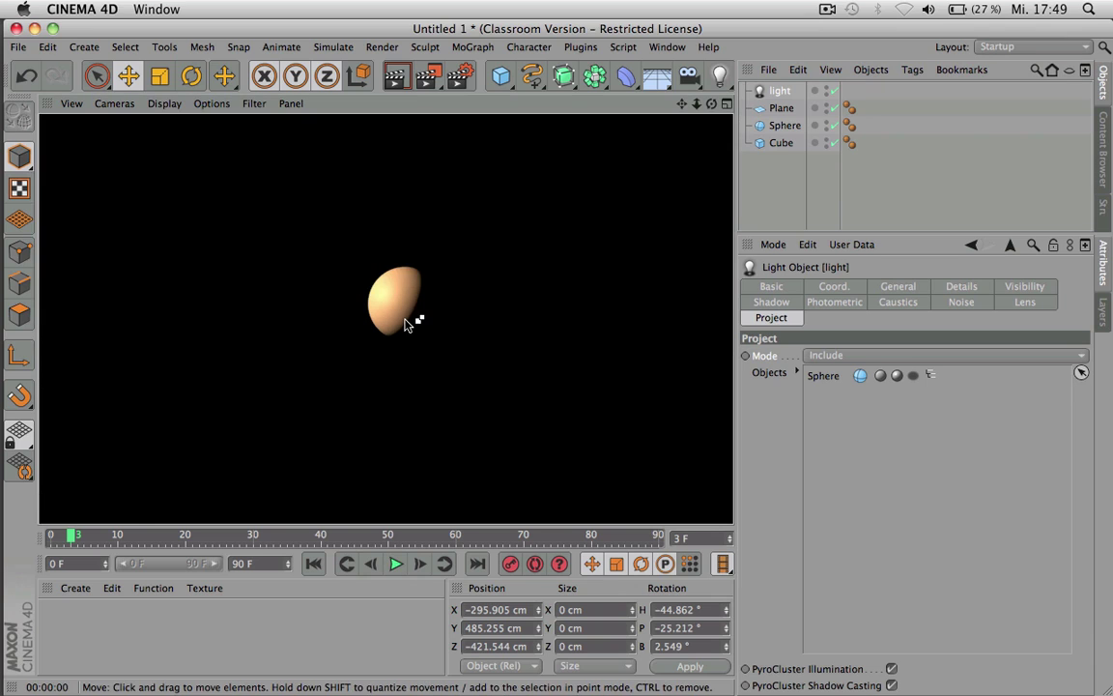
# - Add a new light, move it up and to the right, and name it 'all'
pyautogui.click(720, 75)
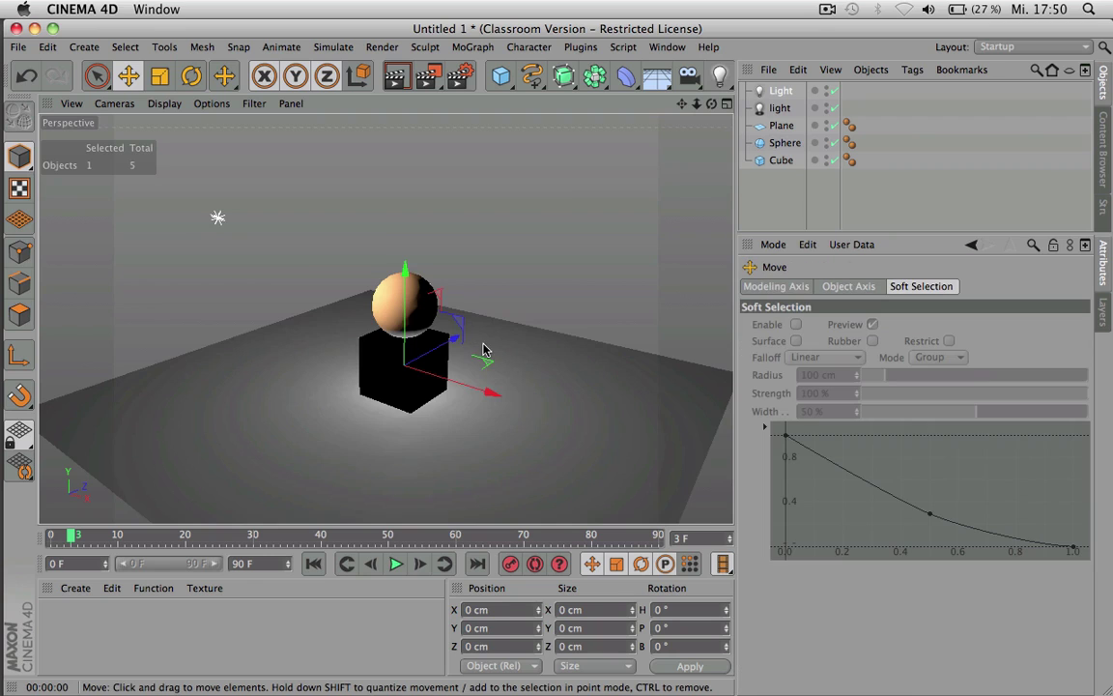
pyautogui.moveTo(484, 350); pyautogui.dragTo(636, 183)
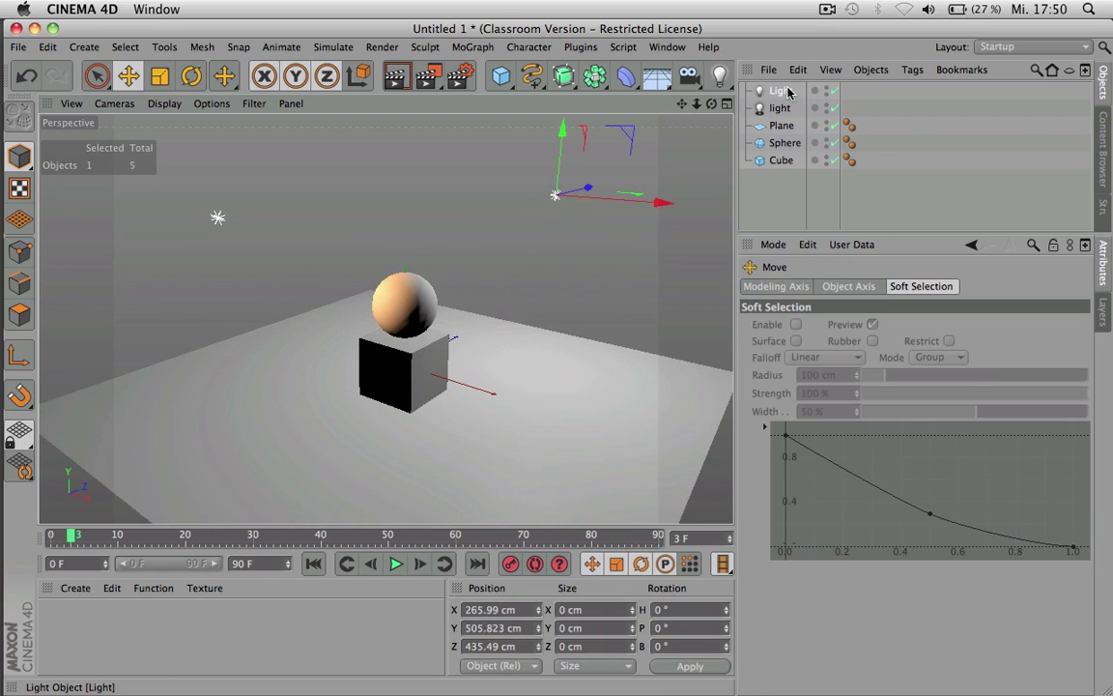
pyautogui.click(782, 91)
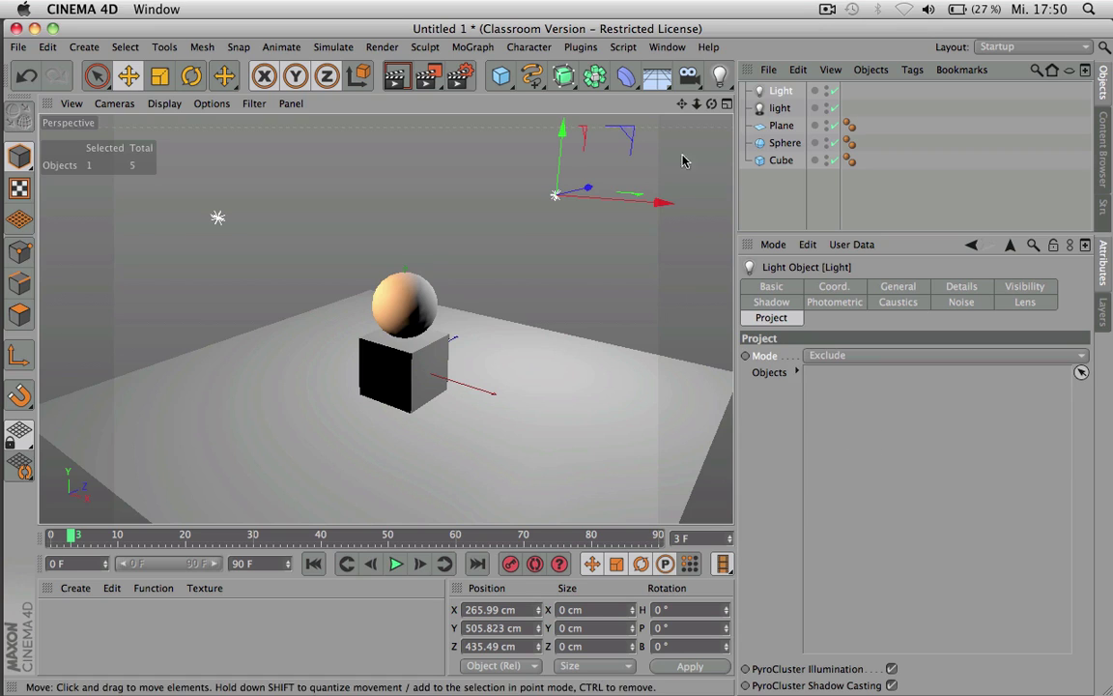
pyautogui.doubleClick(783, 90)
pyautogui.write('all')
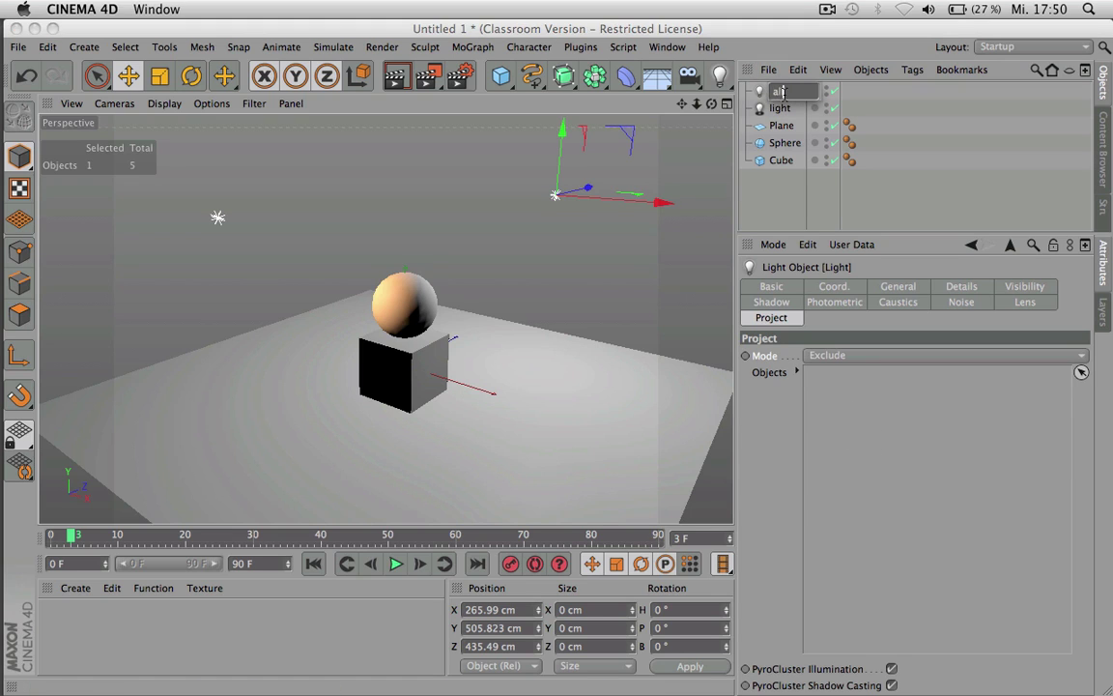
pyautogui.press('Return')
# - Rename the original sphere-only light to 'specified' and render the view
pyautogui.doubleClick(780, 108)
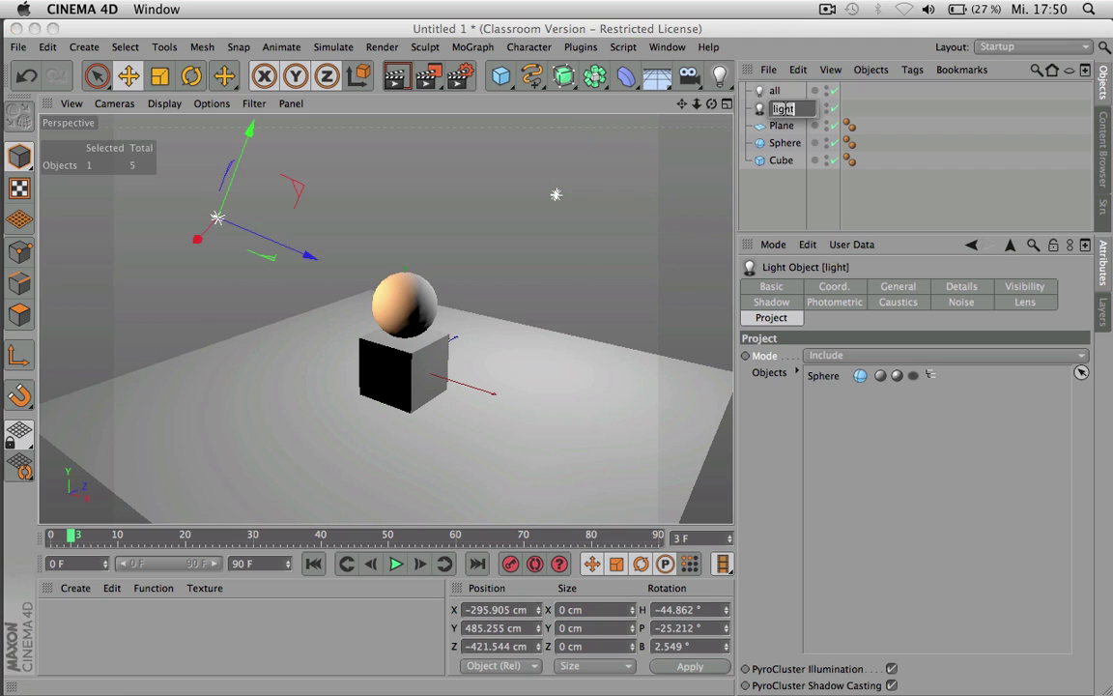
pyautogui.write('specified')
pyautogui.press('Return')
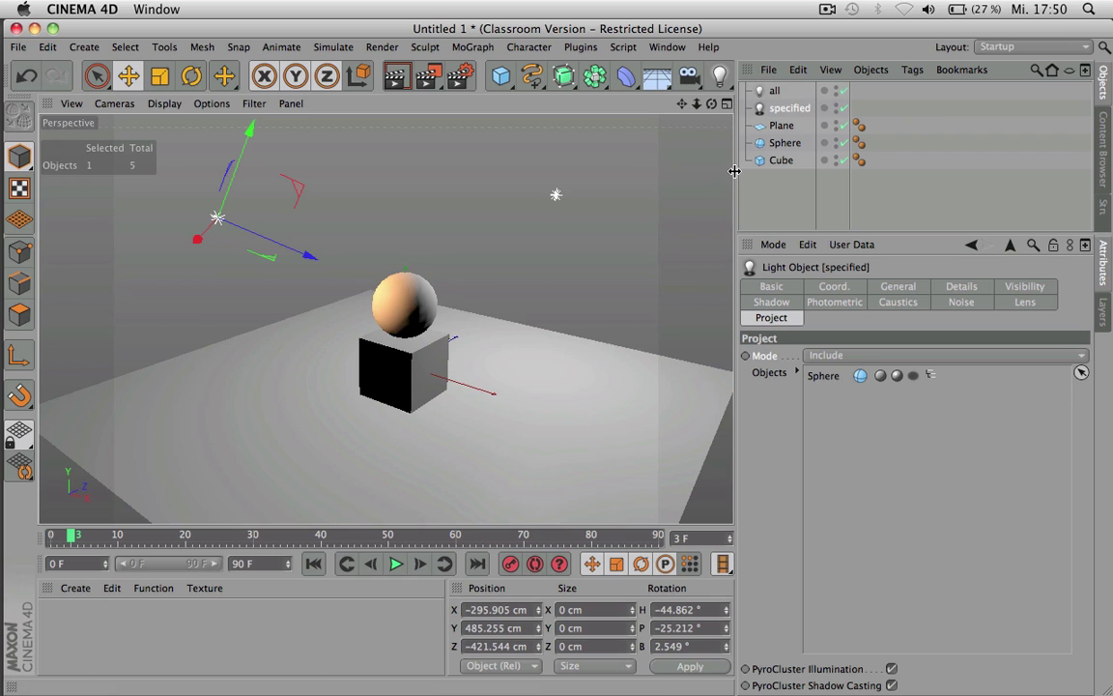
pyautogui.hotkey('ctrl', 'r')
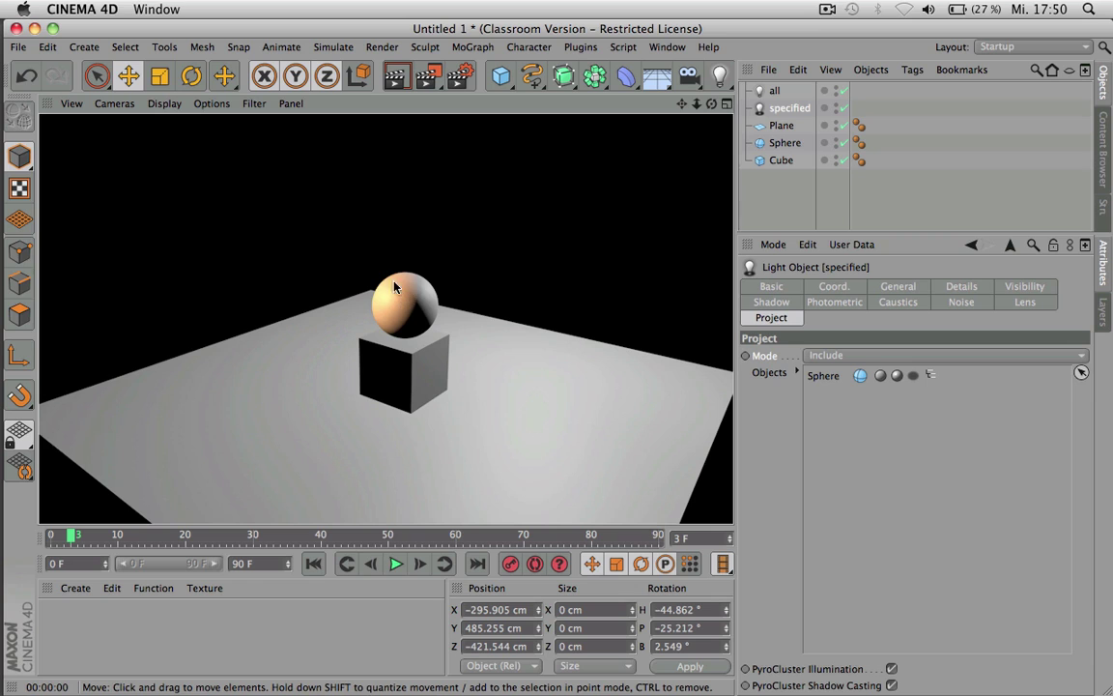
# - Tint the 'all' light blue and render the scene
pyautogui.click(774, 92)
pyautogui.click(898, 286)
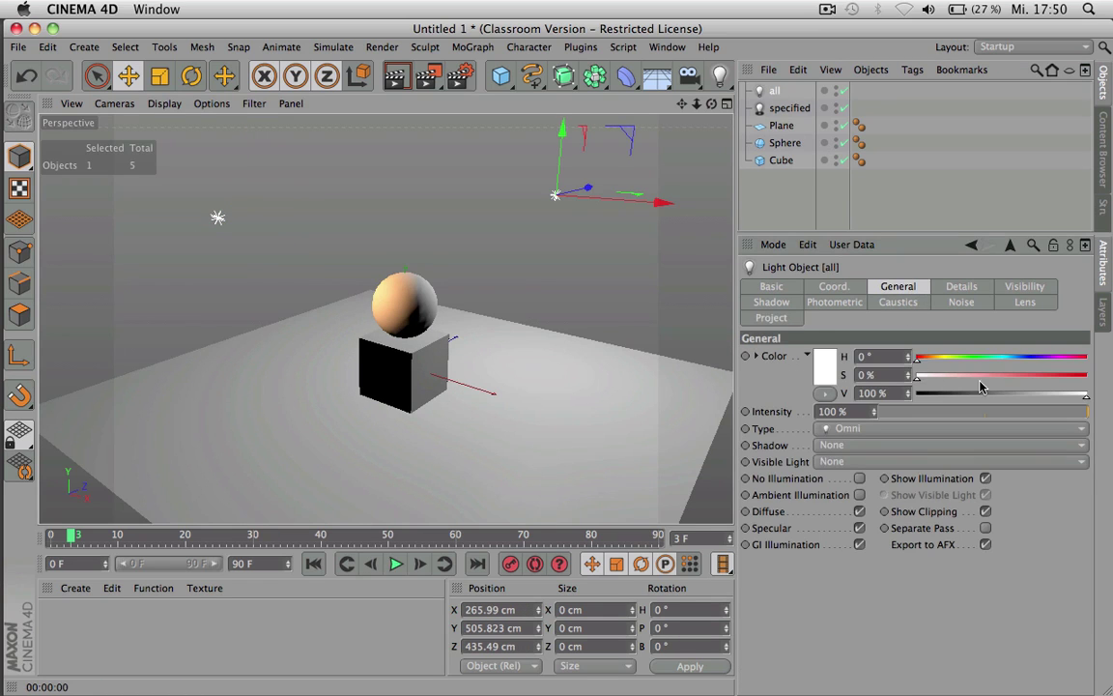
pyautogui.click(1018, 357)
pyautogui.click(1028, 375)
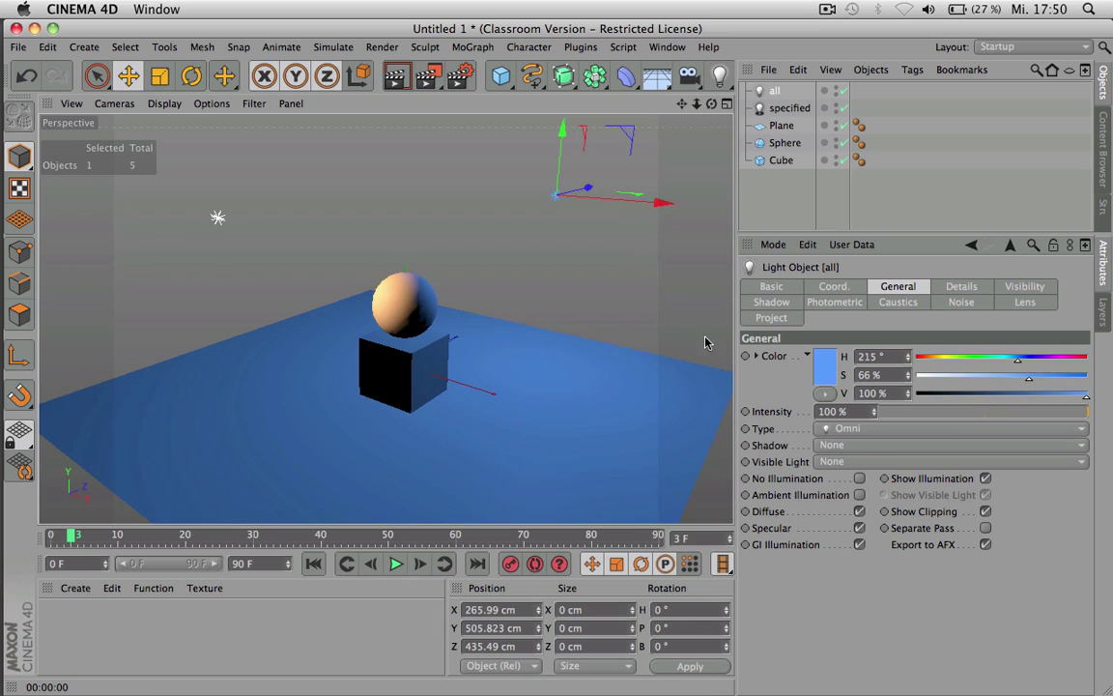
pyautogui.press('super+r')
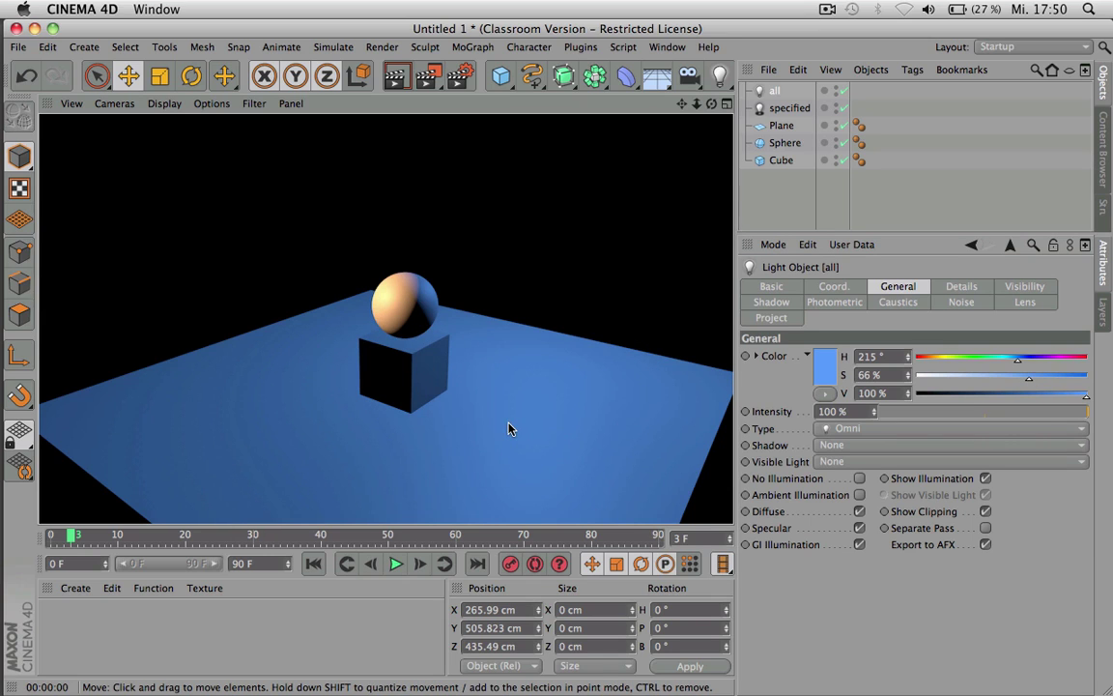
# - Set the 'specified' light's Project mode to Exclude for the Sphere
pyautogui.click(790, 108)
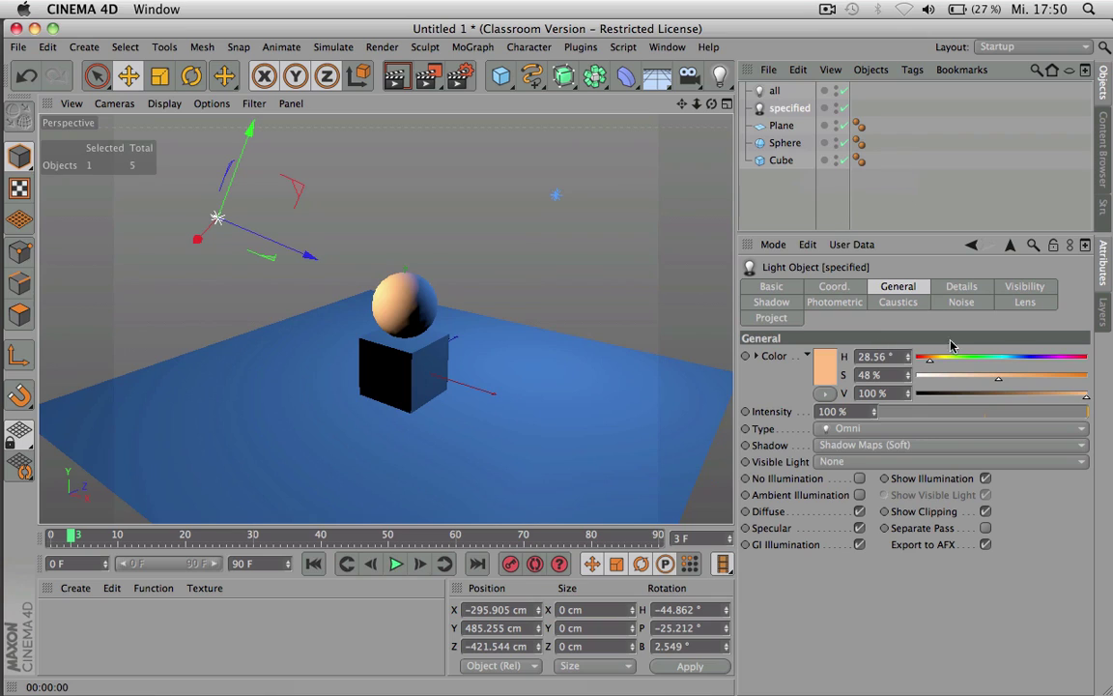
pyautogui.click(771, 317)
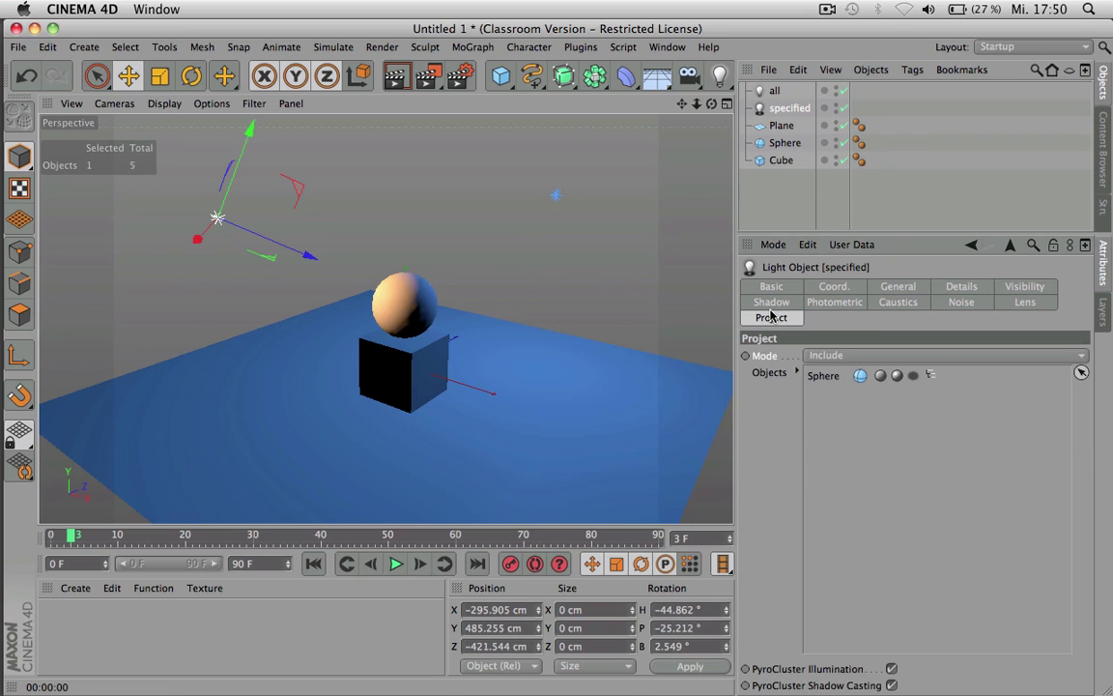
pyautogui.click(829, 363)
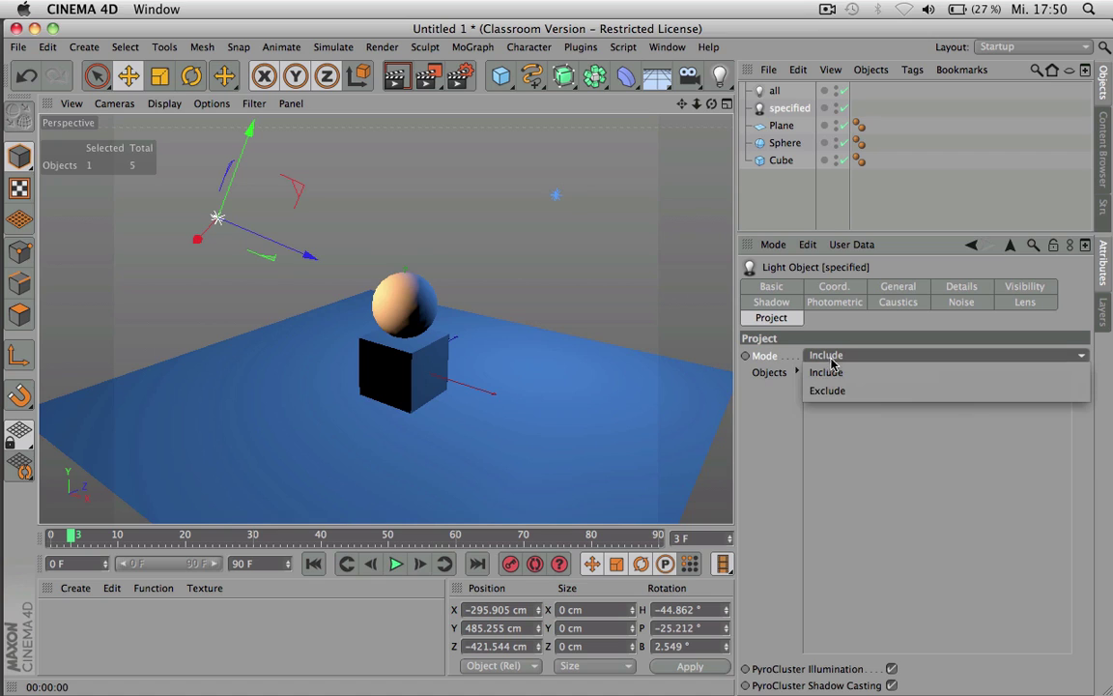
pyautogui.click(837, 390)
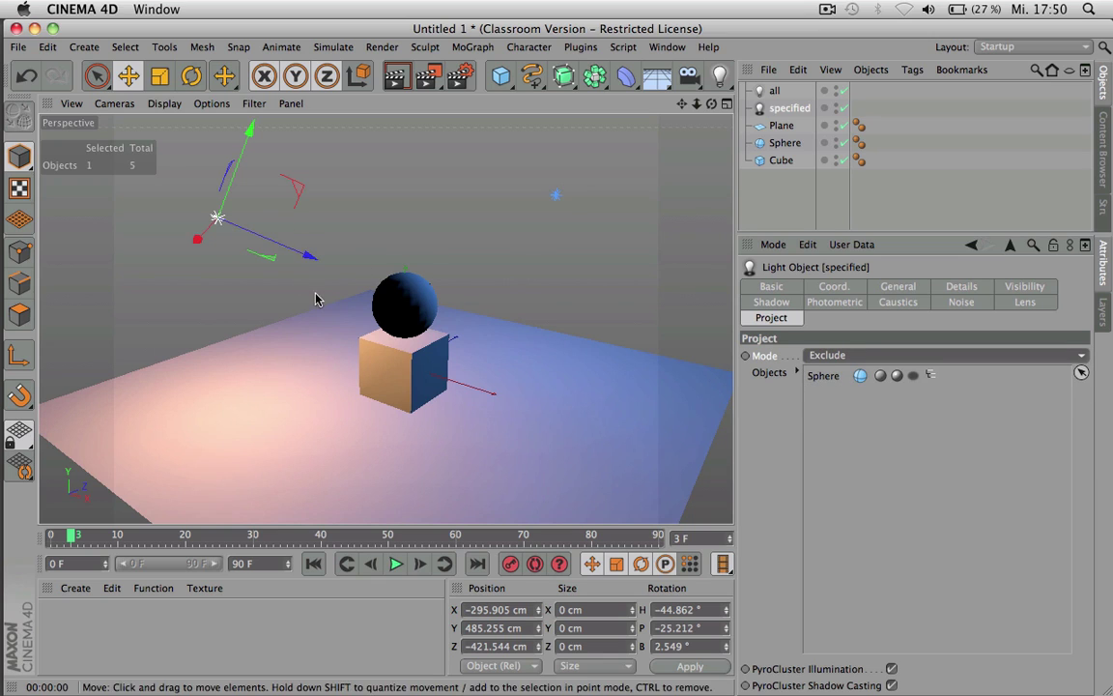
# - Add the Cube to the 'specified' light's Objects list, switch Mode to Include, and render to check
pyautogui.hotkey('ctrl', 'r')
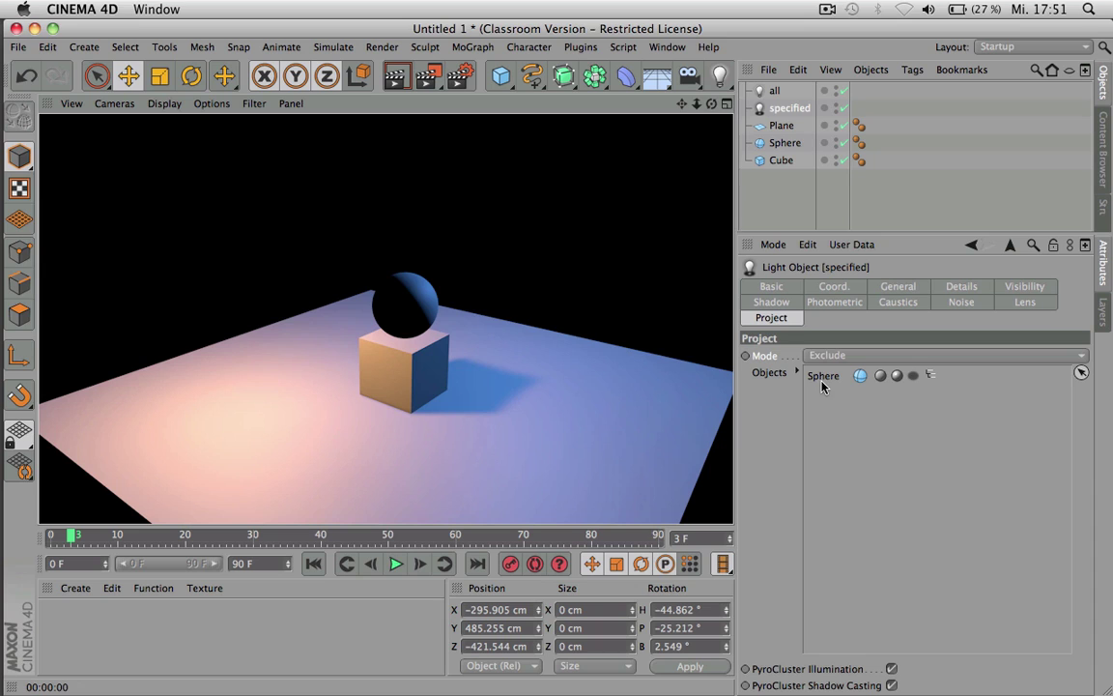
pyautogui.moveTo(779, 159); pyautogui.dragTo(821, 382)
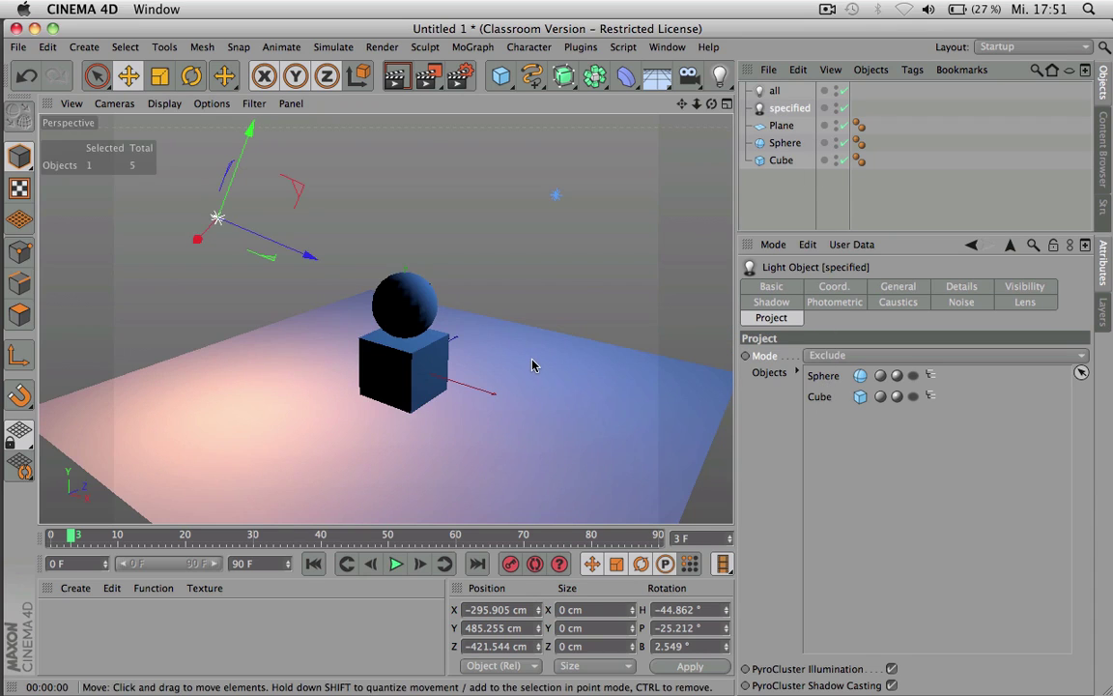
pyautogui.press('super+r')
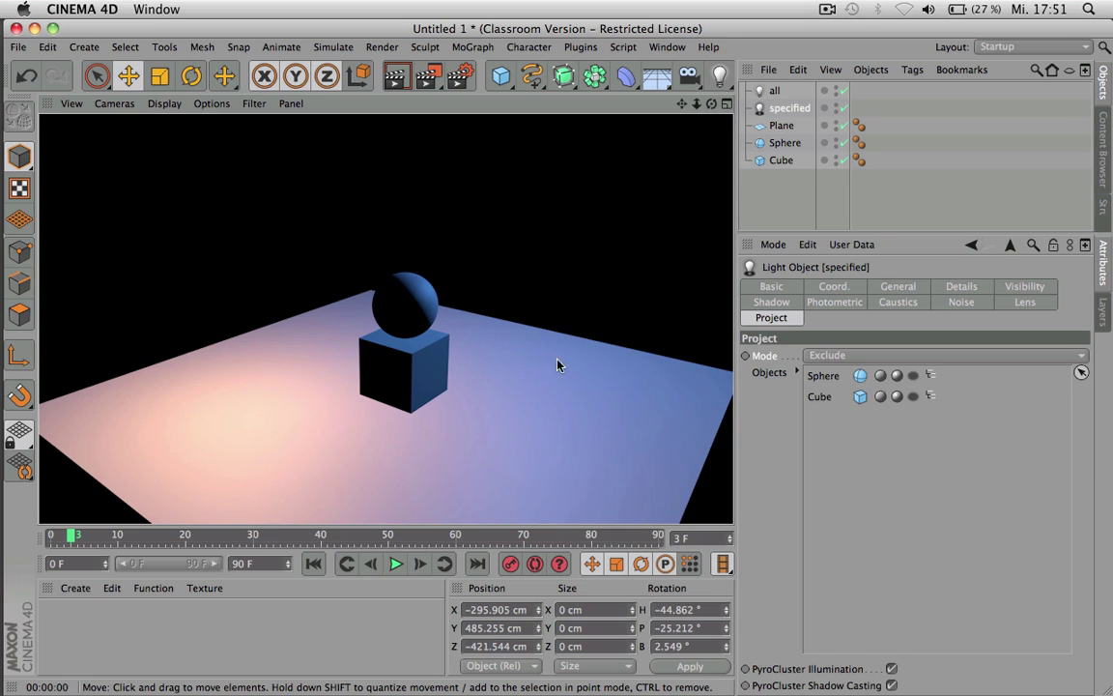
pyautogui.click(831, 356)
pyautogui.click(829, 372)
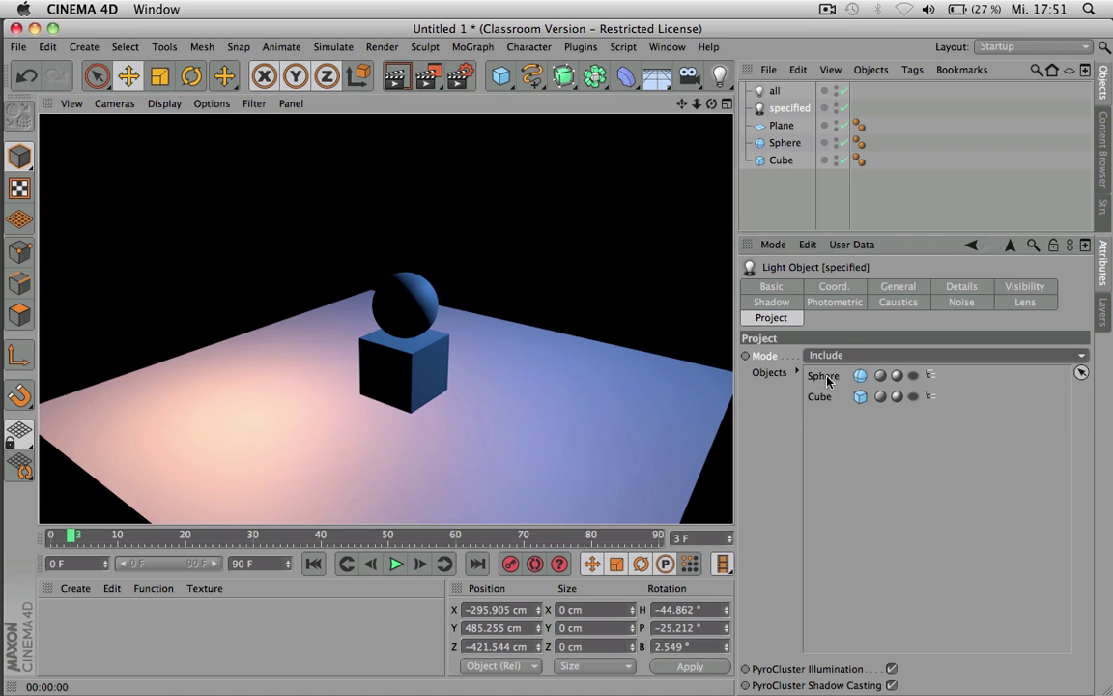
pyautogui.hotkey('ctrl', 'r')
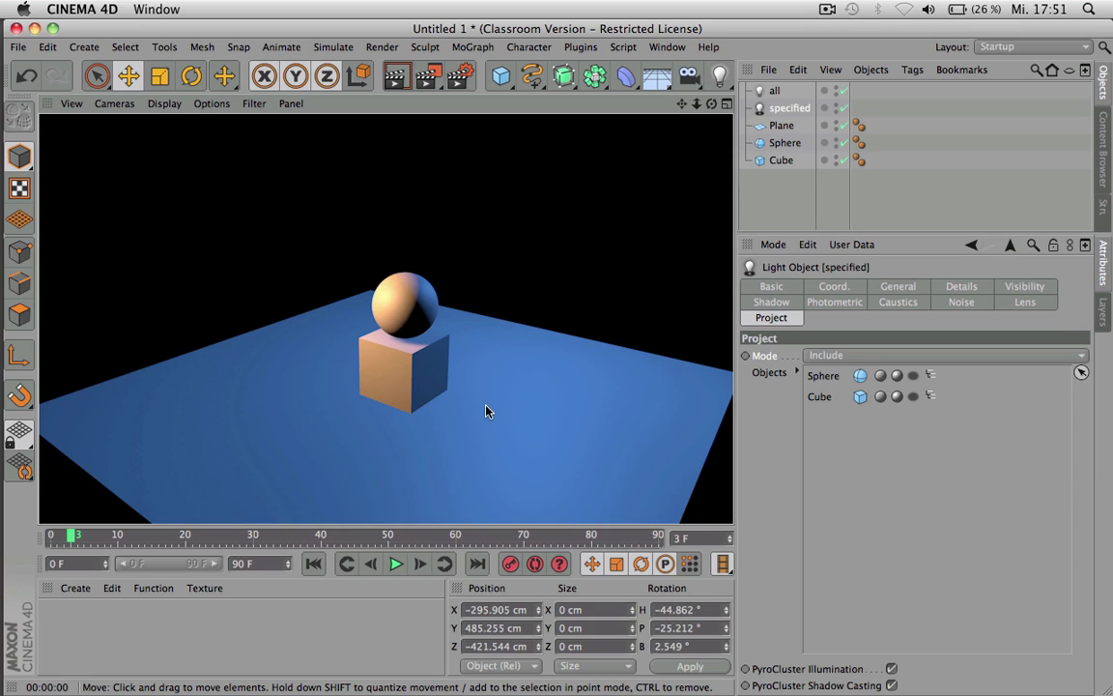
# - Set the 'all' light to Include mode with only the Plane listed, then render
pyautogui.click(775, 92)
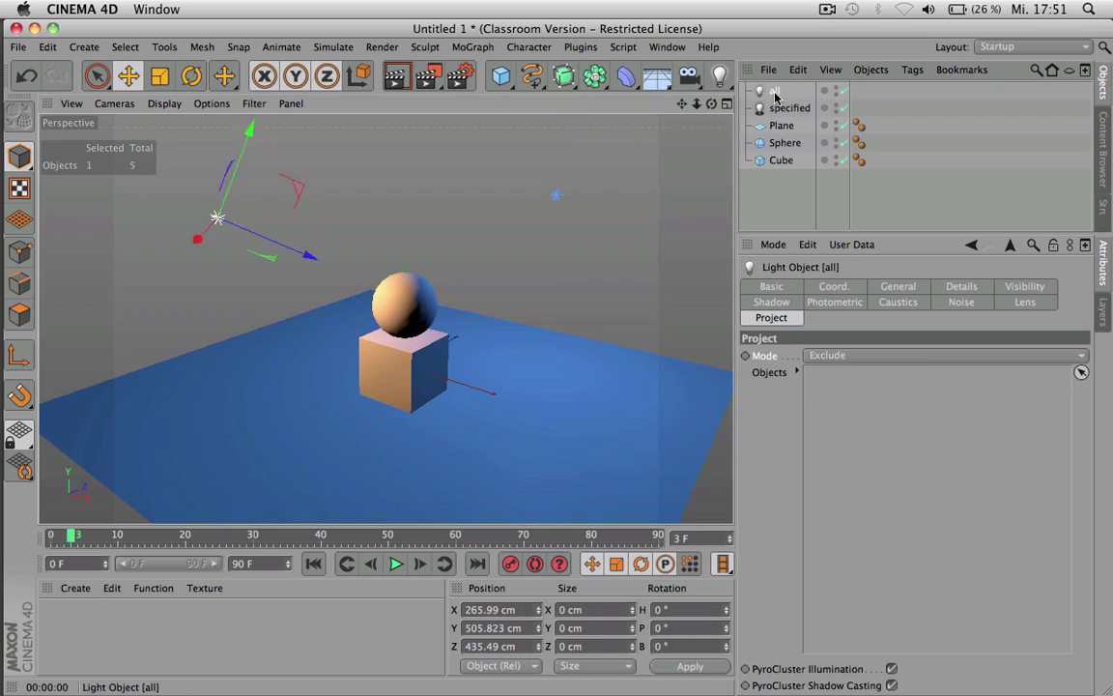
pyautogui.click(781, 107)
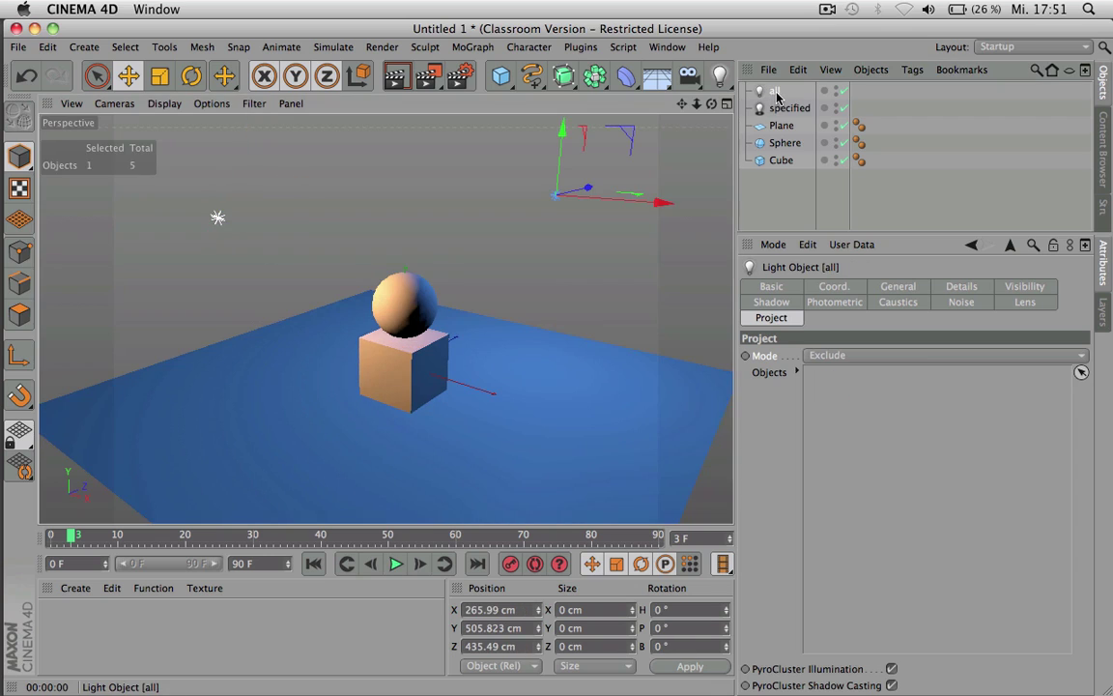
pyautogui.click(841, 354)
pyautogui.click(826, 368)
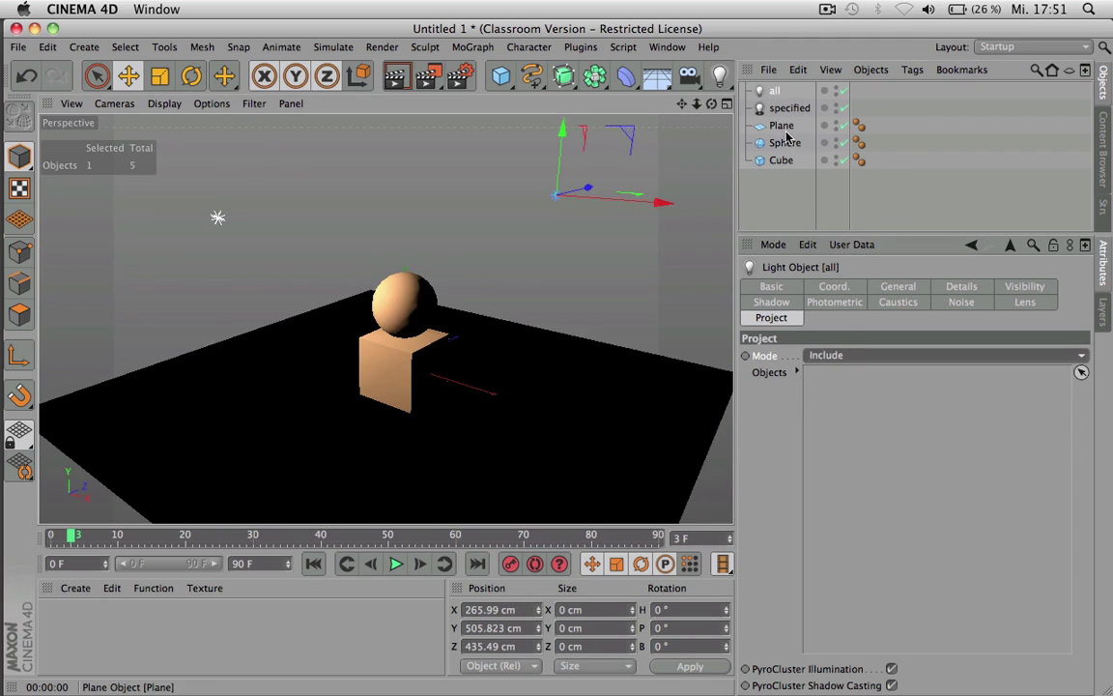
pyautogui.moveTo(782, 125); pyautogui.dragTo(821, 375)
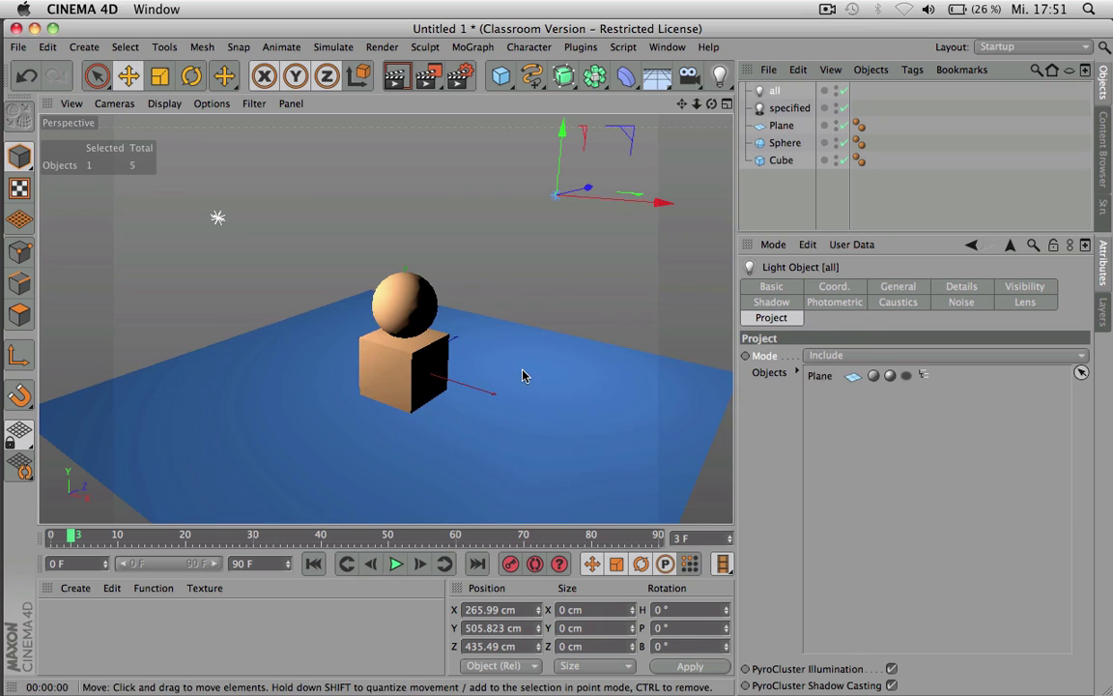
pyautogui.press('super+r')
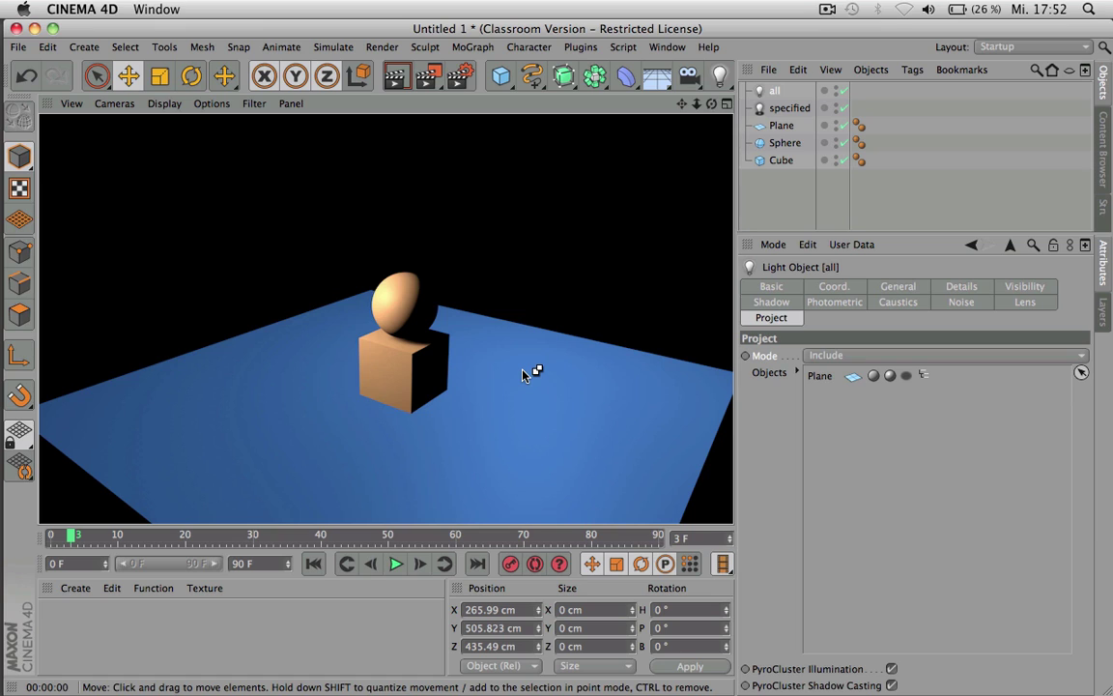
# - On the 'specified' light, test toggling the Sphere's diffuse flag and render the viewport twice
pyautogui.click(788, 108)
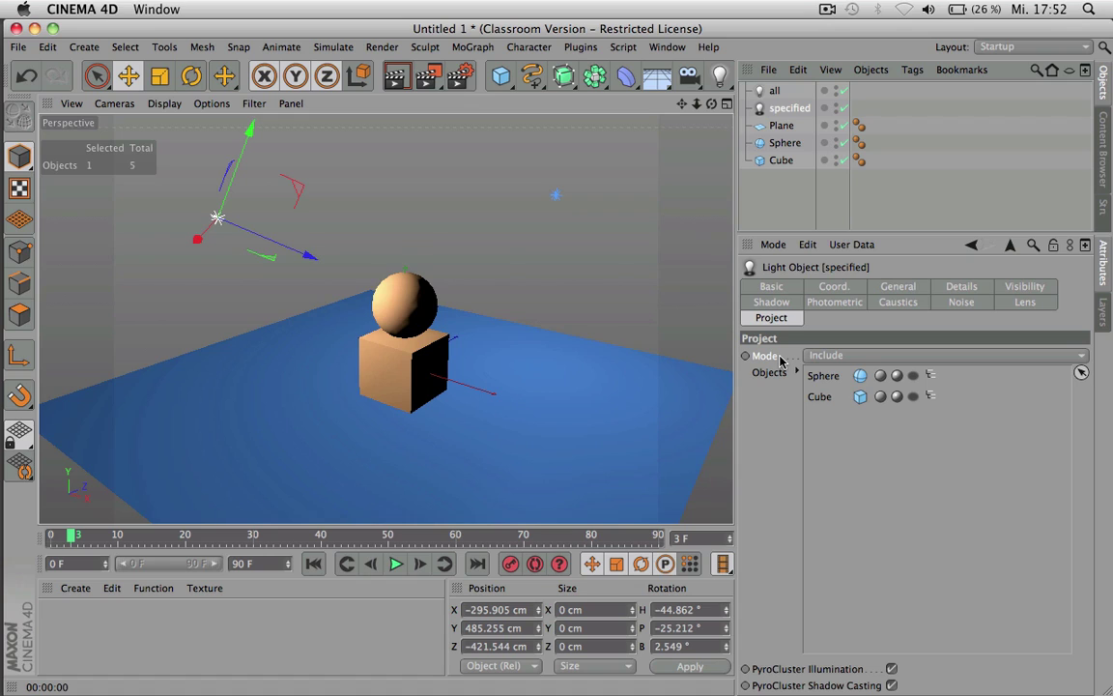
pyautogui.click(880, 376)
pyautogui.click(880, 376)
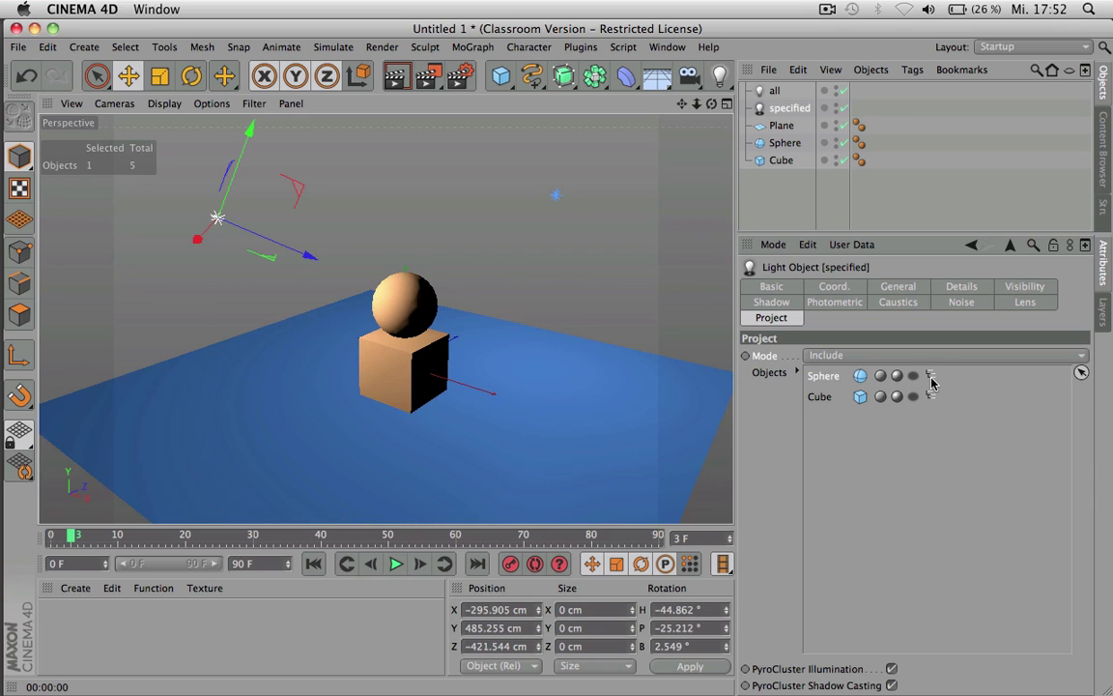
pyautogui.click(880, 376)
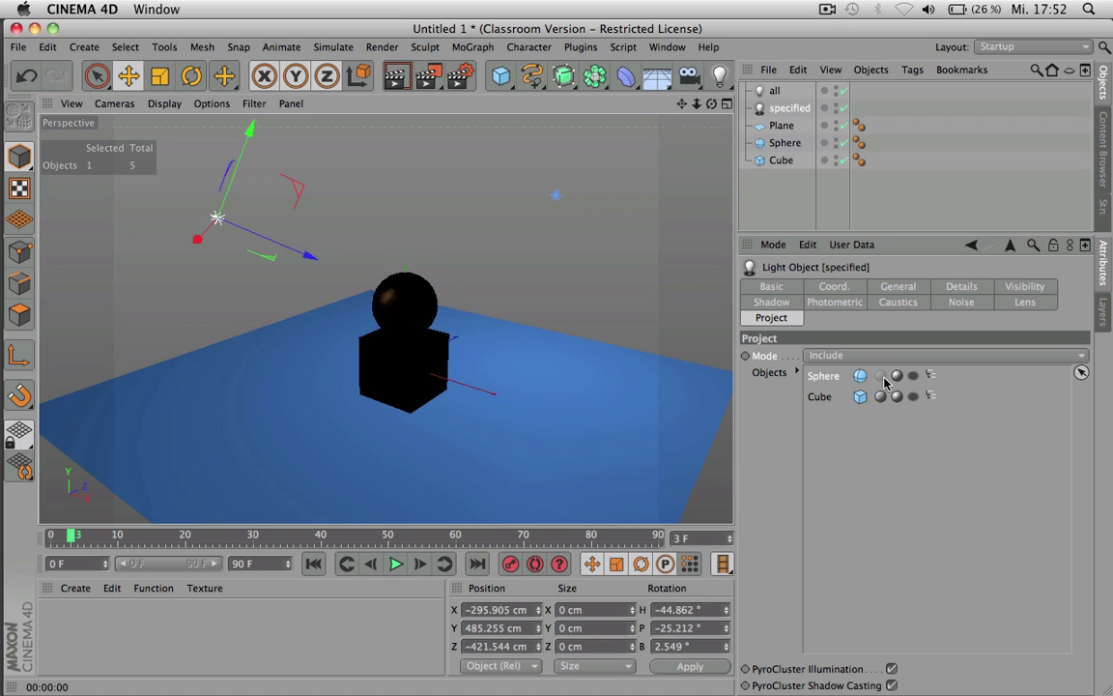
pyautogui.press('super+r')
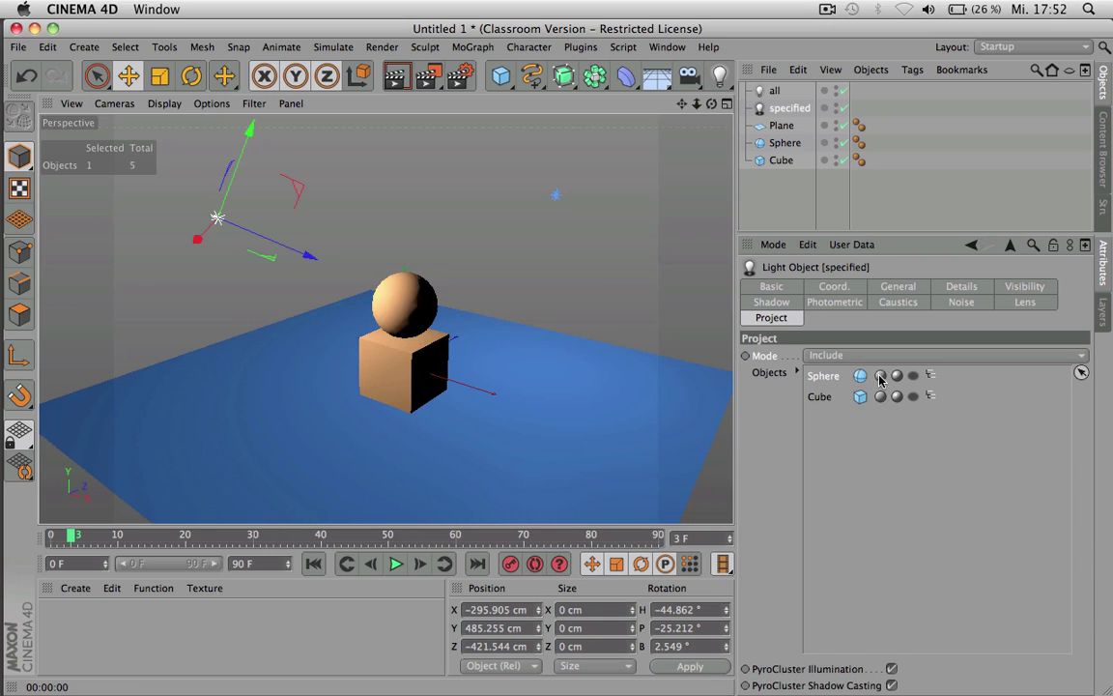
pyautogui.press('super+r')
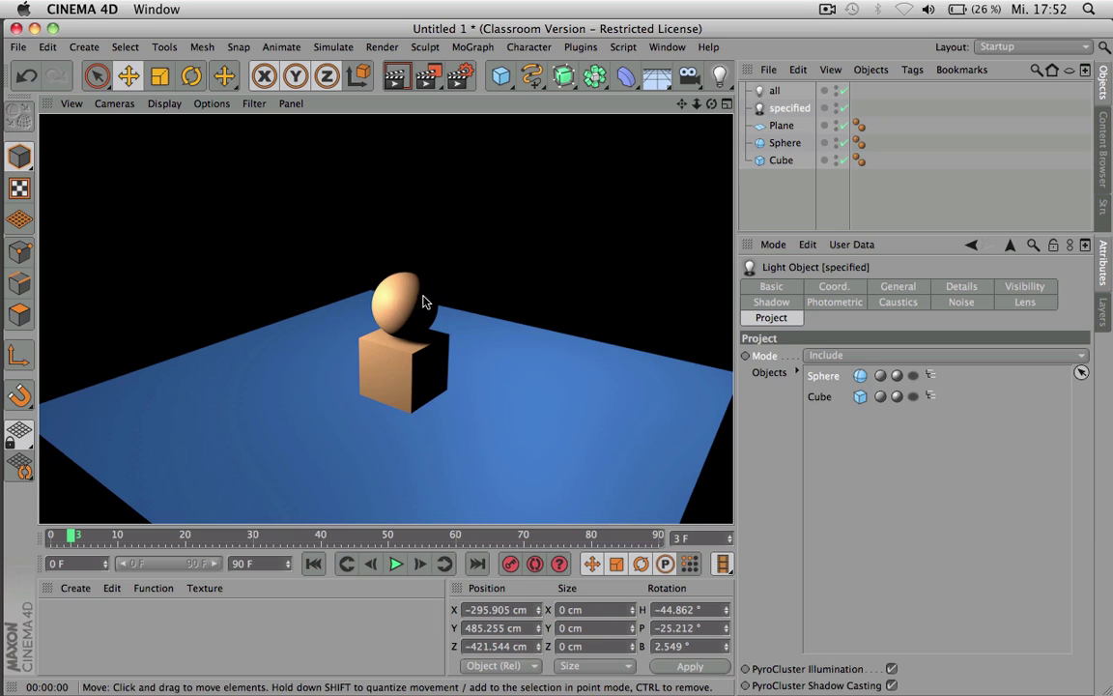
# - Turn the Sphere's specular highlight off and back on, rendering to compare
pyautogui.click(897, 377)
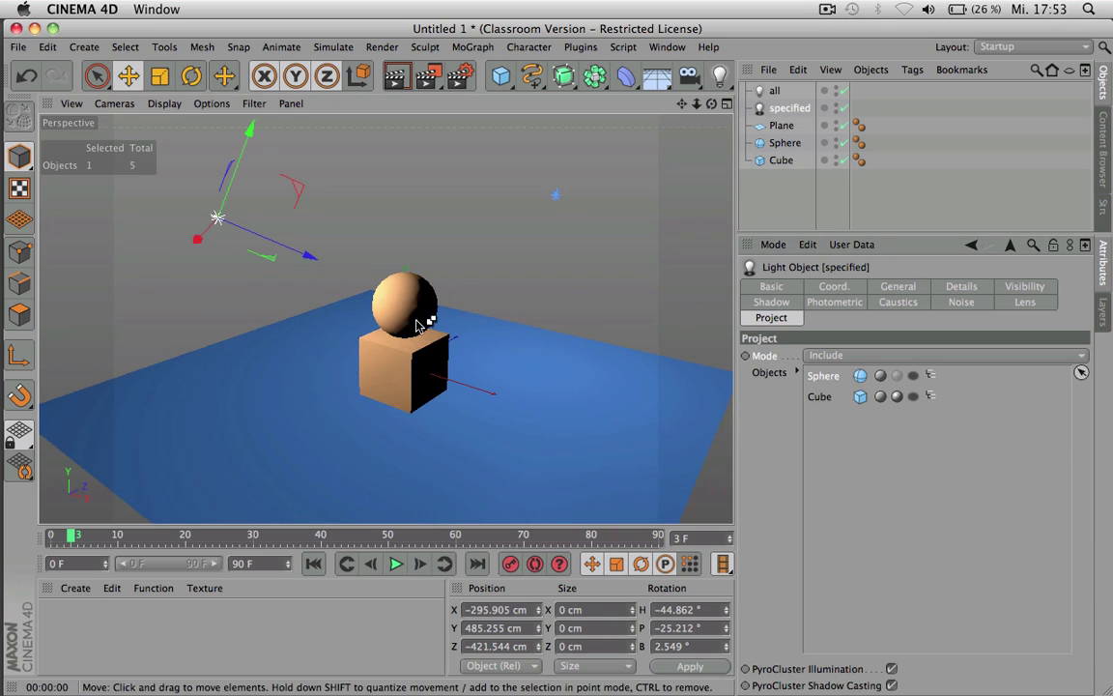
pyautogui.press('super+r')
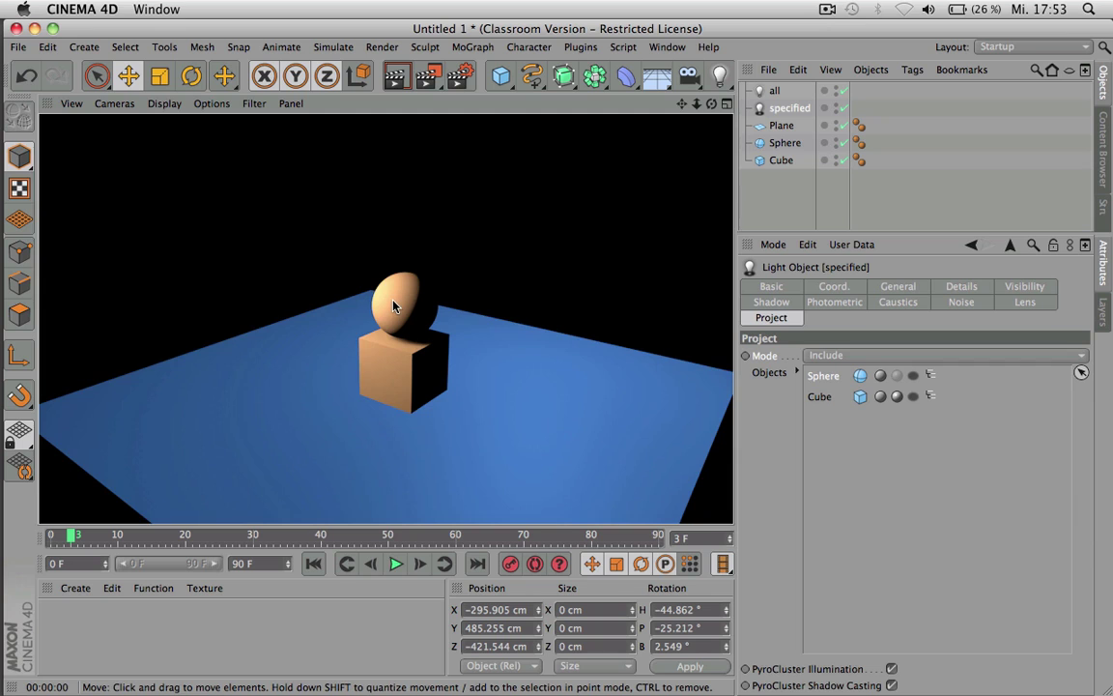
pyautogui.scroll(2, 387, 305)
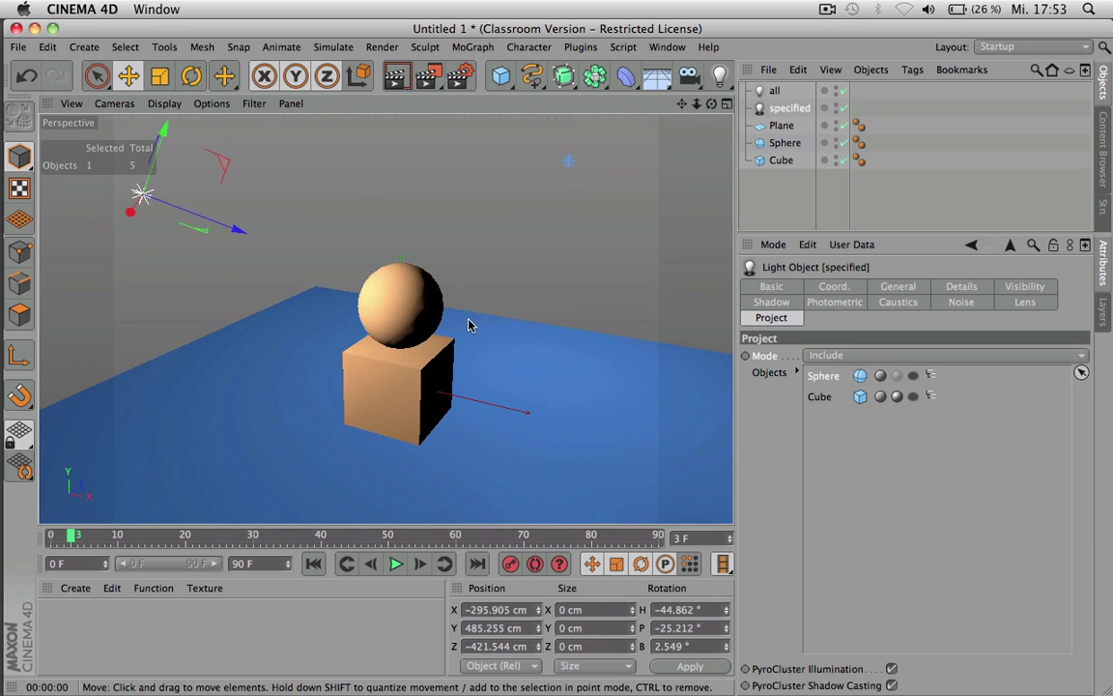
pyautogui.press('super+r')
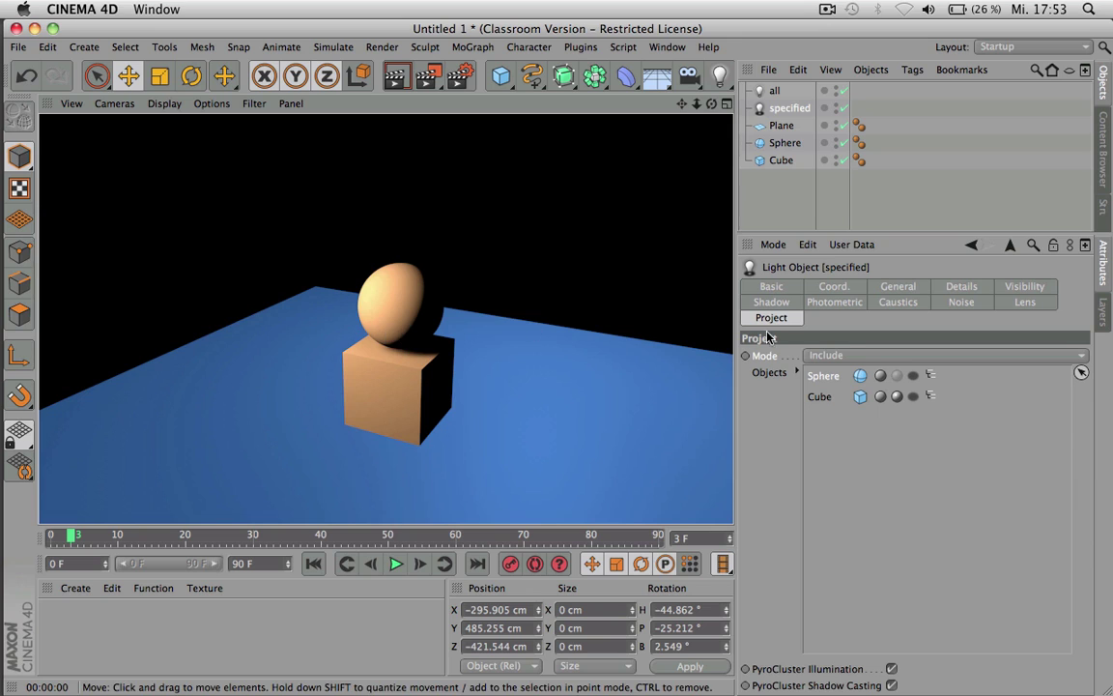
pyautogui.click(897, 376)
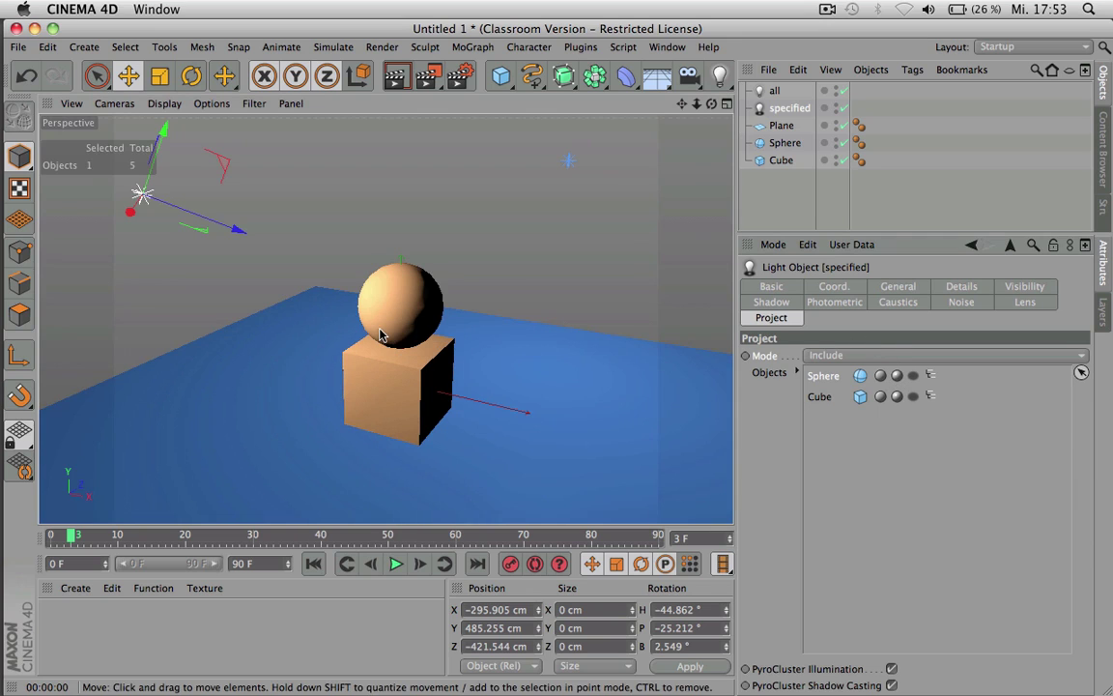
pyautogui.press('super+r')
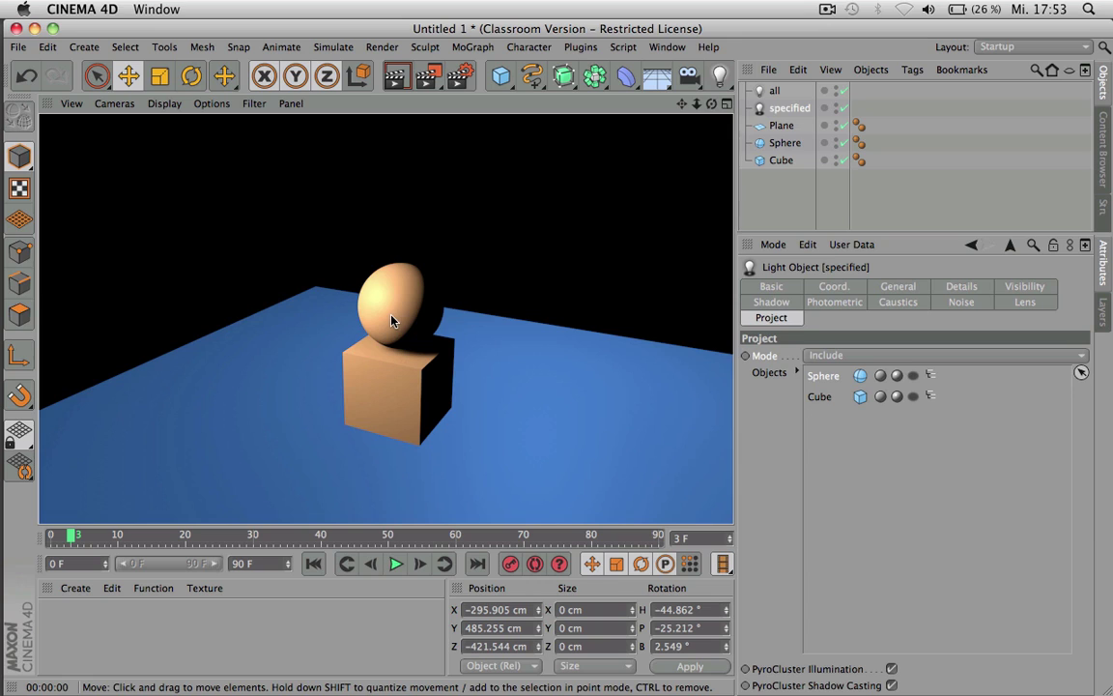
# - Toggle the specular highlight off and on again, then disable the Sphere's shadow and render
pyautogui.click(896, 376)
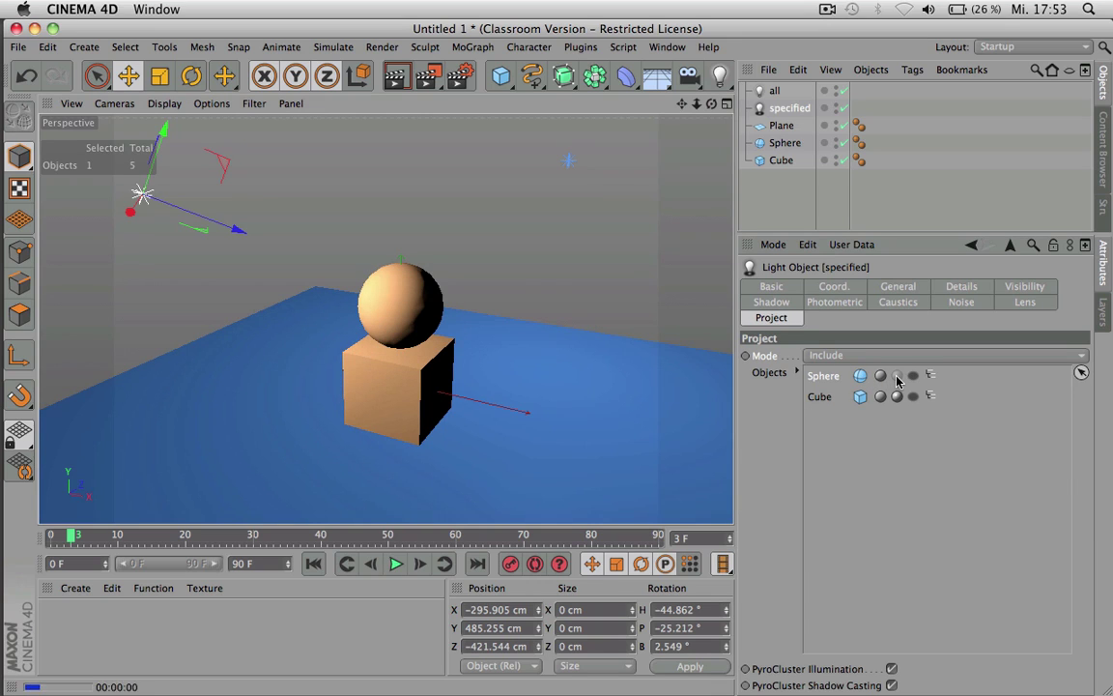
pyautogui.press('super+r')
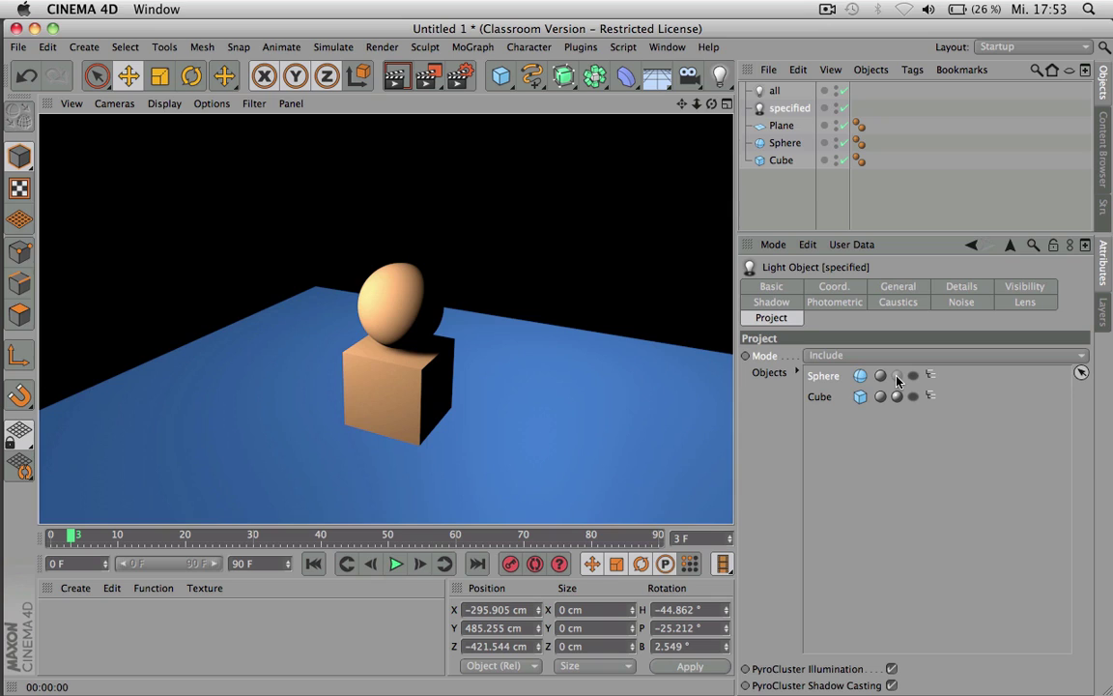
pyautogui.click(897, 376)
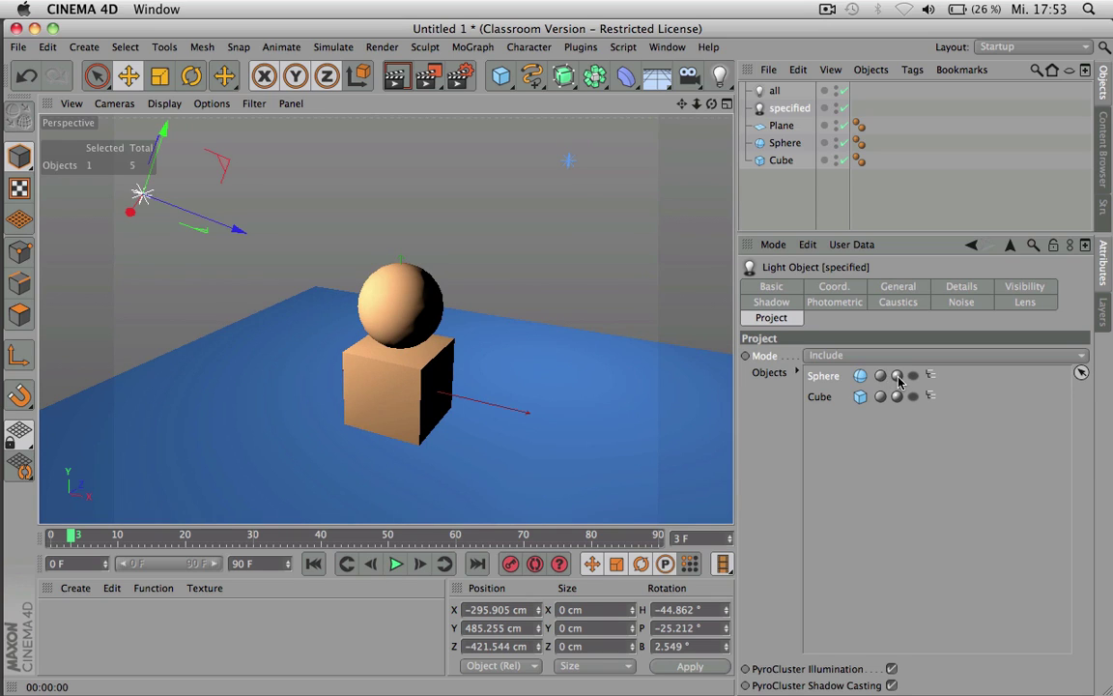
pyautogui.press('super+r')
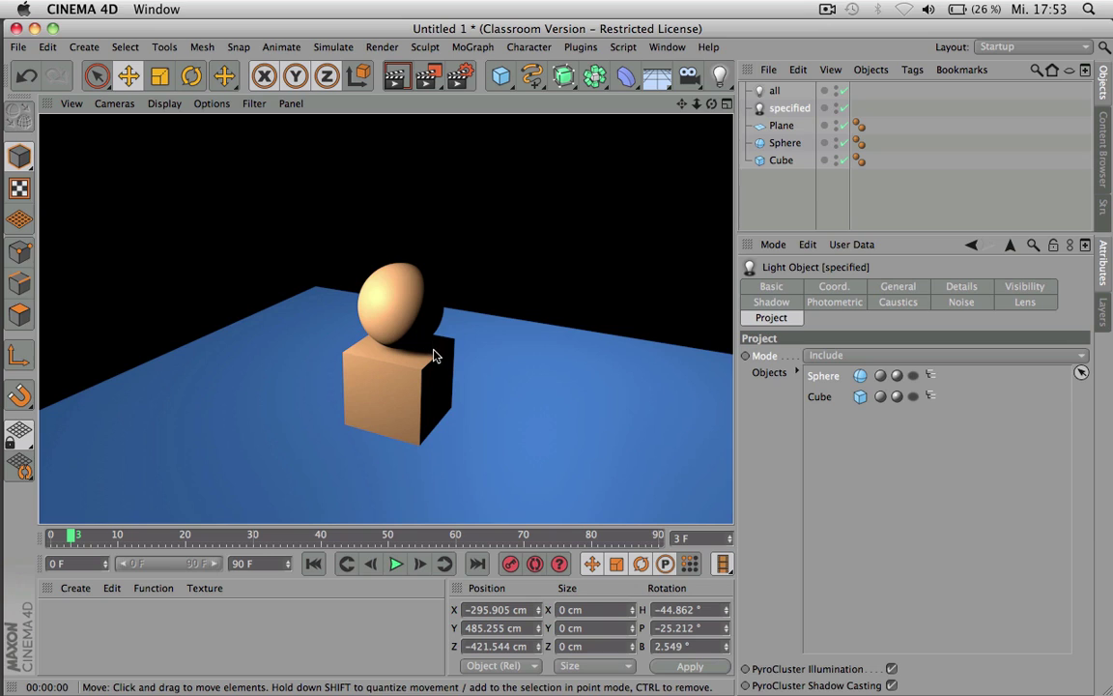
pyautogui.click(913, 376)
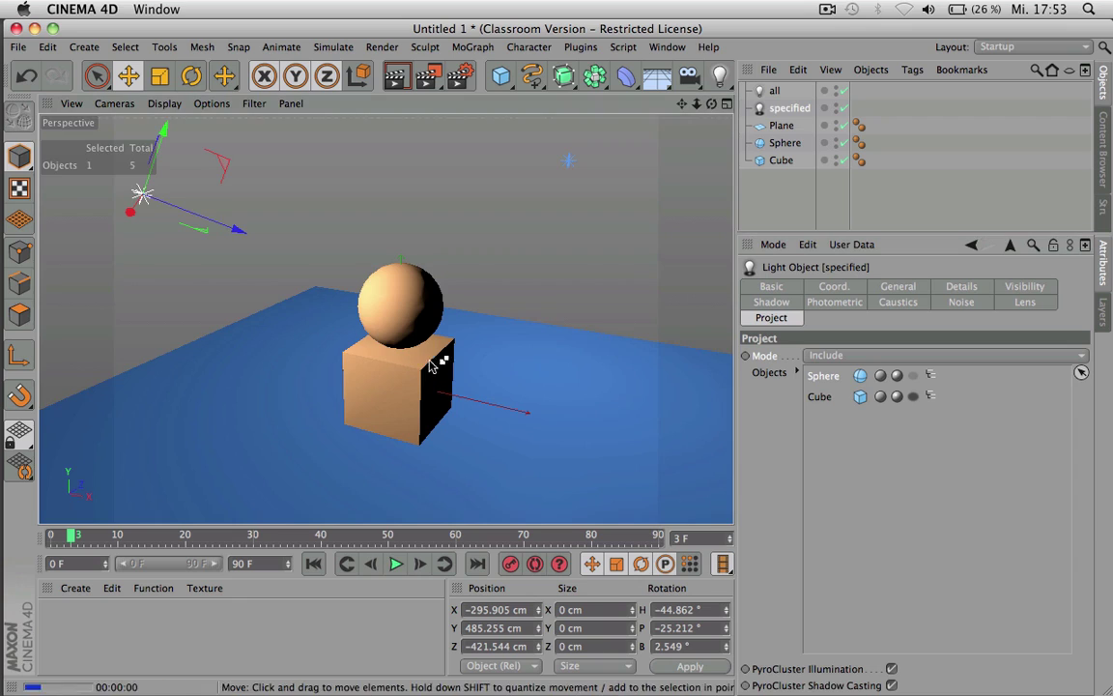
pyautogui.press('super+r')
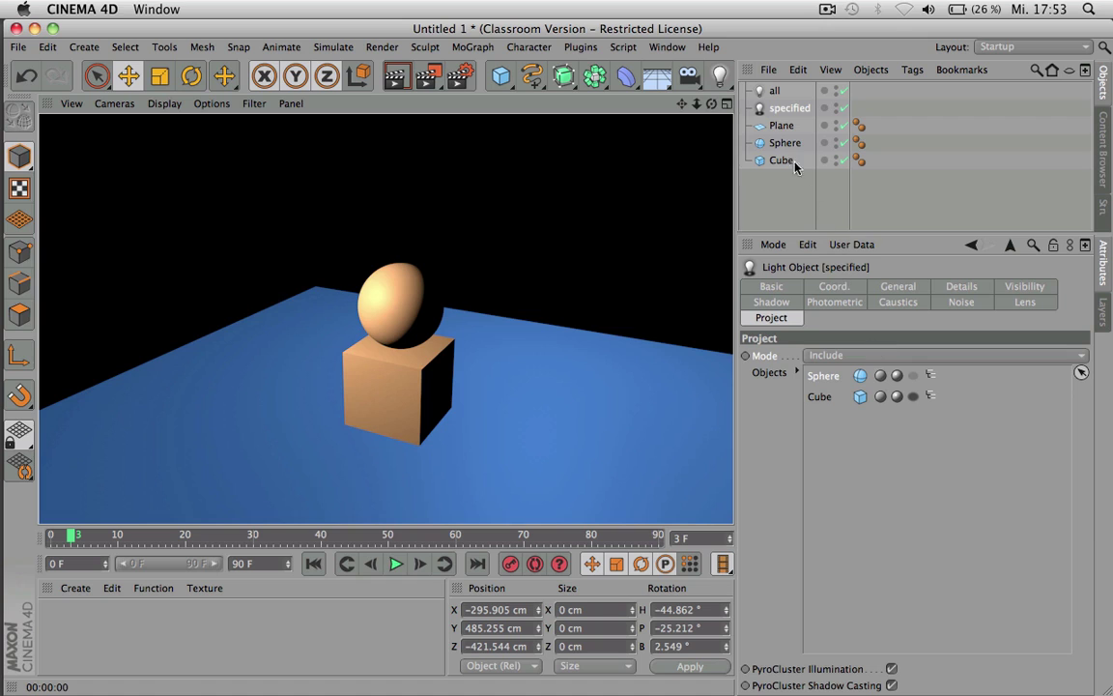
# - Add the Plane to the 'specified' light's list, render, and switch off the 'all' light
pyautogui.moveTo(781, 127); pyautogui.dragTo(843, 425)
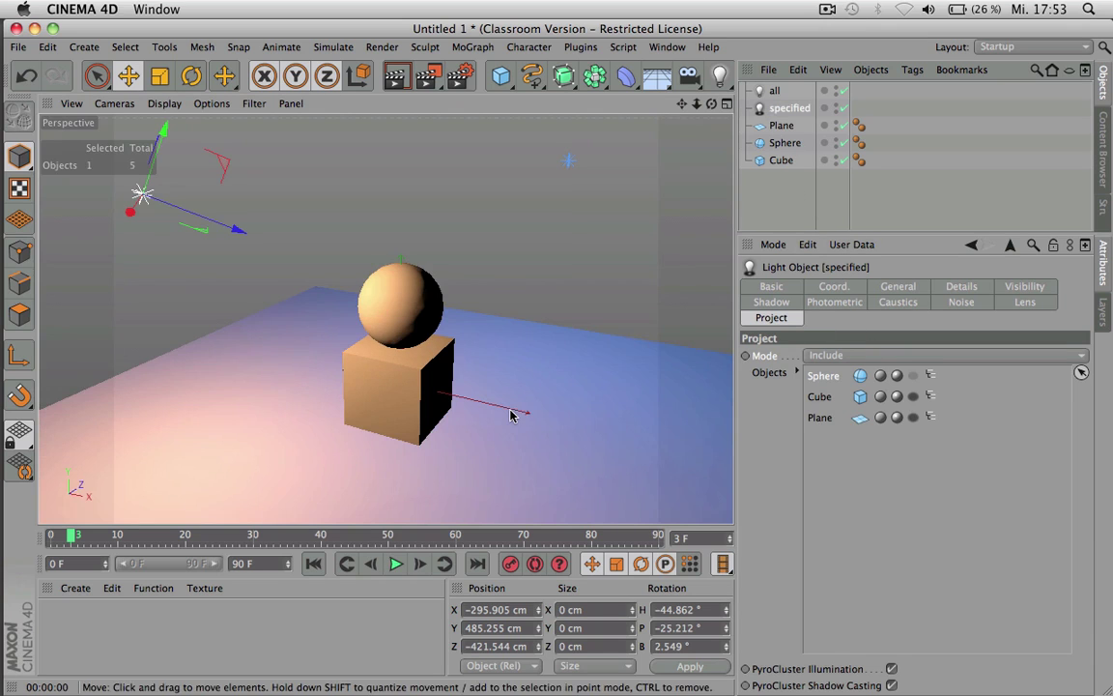
pyautogui.press('super+r')
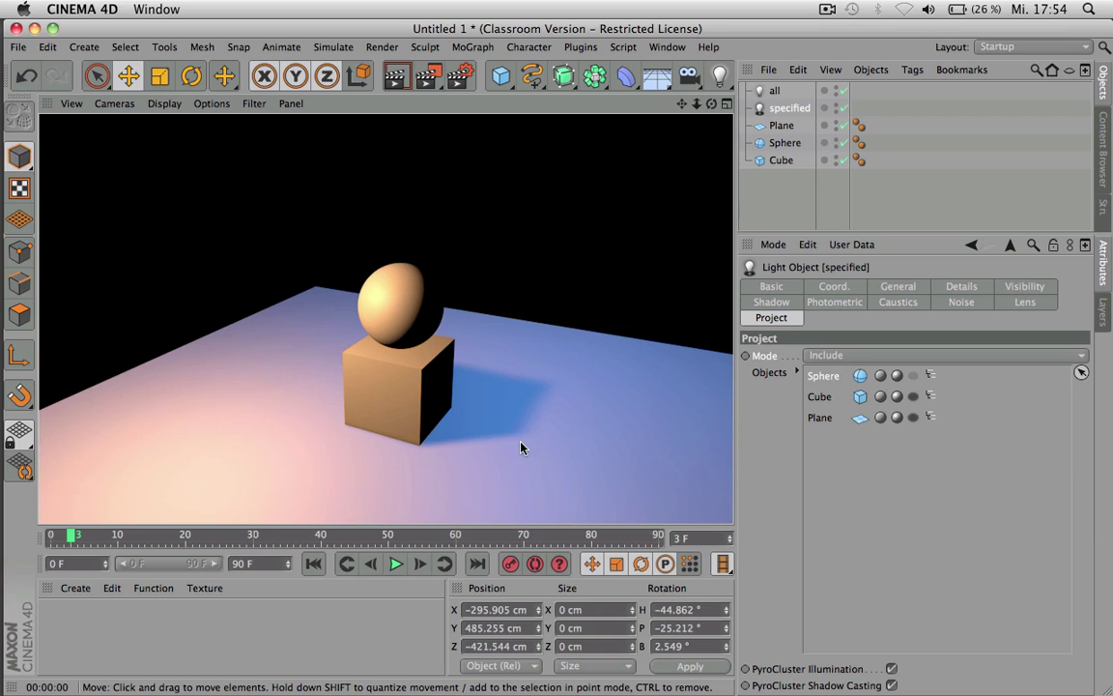
pyautogui.click(845, 91)
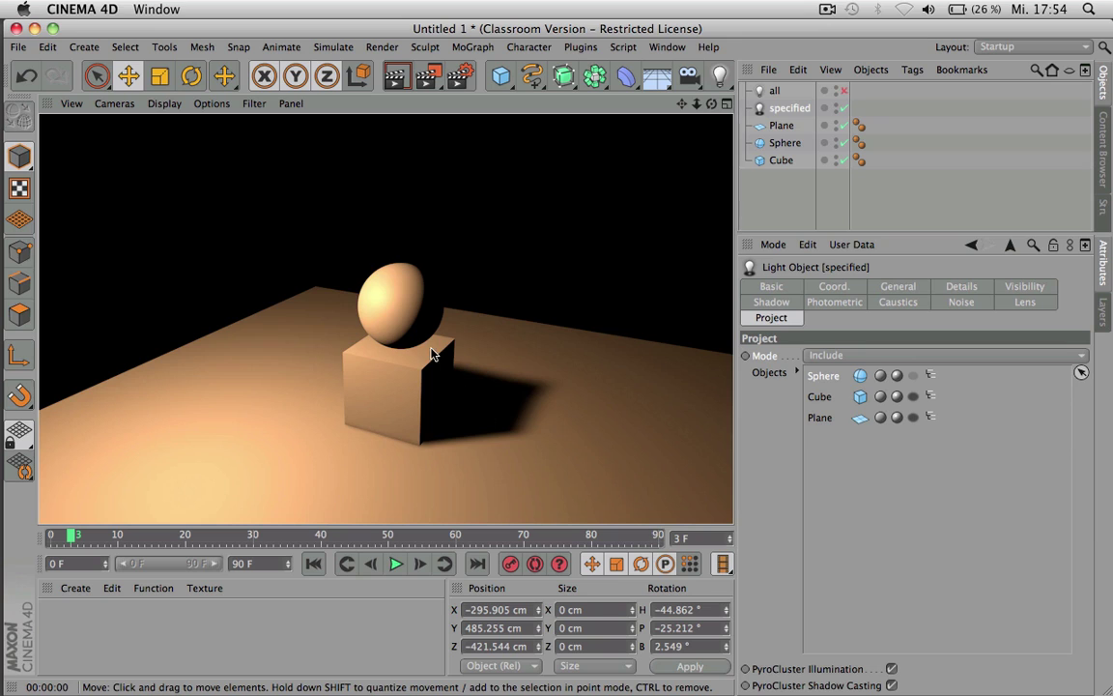
# - Toggle the Sphere's shadow and hierarchy flags in the 'specified' light's list
pyautogui.click(912, 376)
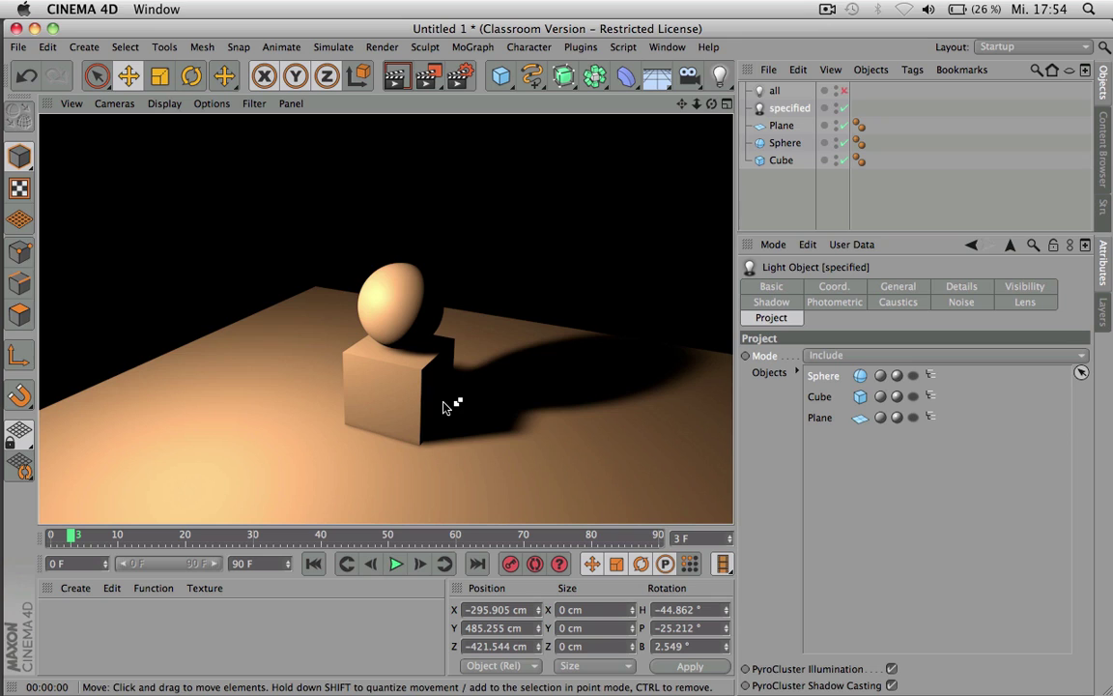
pyautogui.click(914, 376)
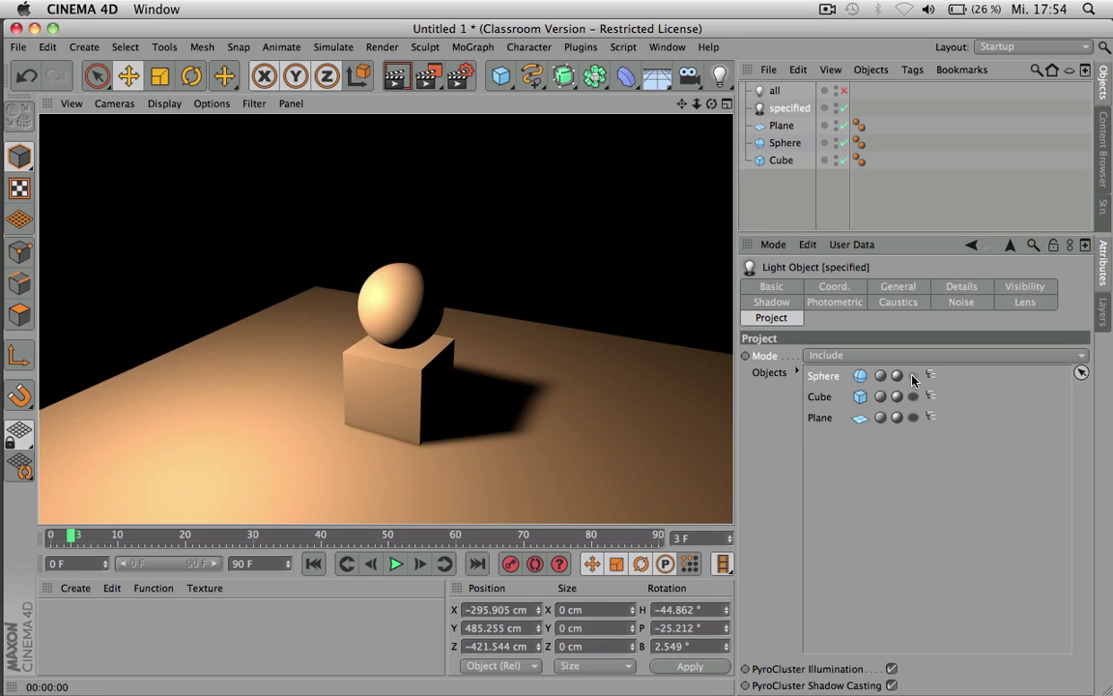
pyautogui.click(914, 377)
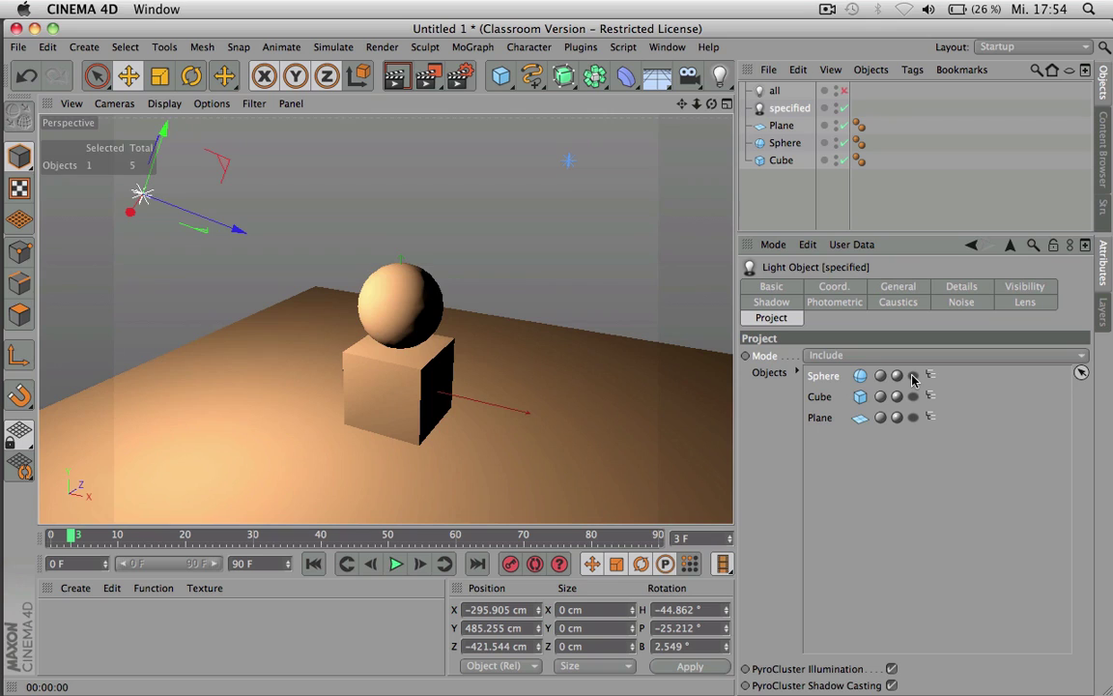
pyautogui.click(932, 376)
pyautogui.click(933, 377)
# - Remove the Plane from the 'specified' light's include list and re-enable the 'all' light
pyautogui.click(820, 417)
pyautogui.press('Delete')
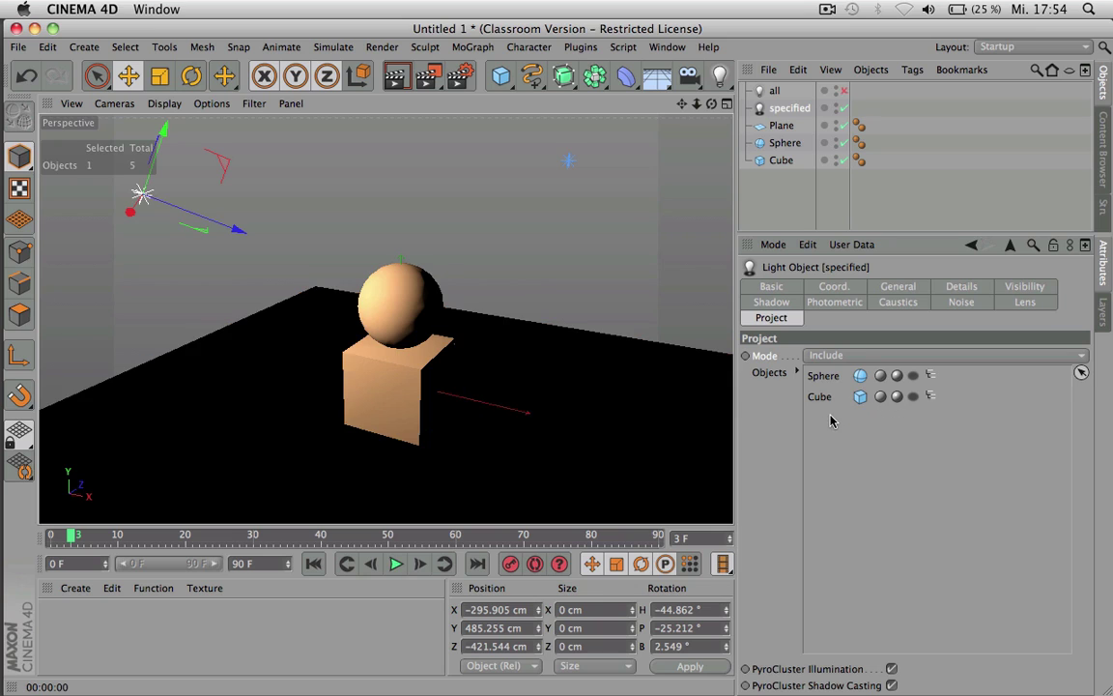
pyautogui.click(843, 90)
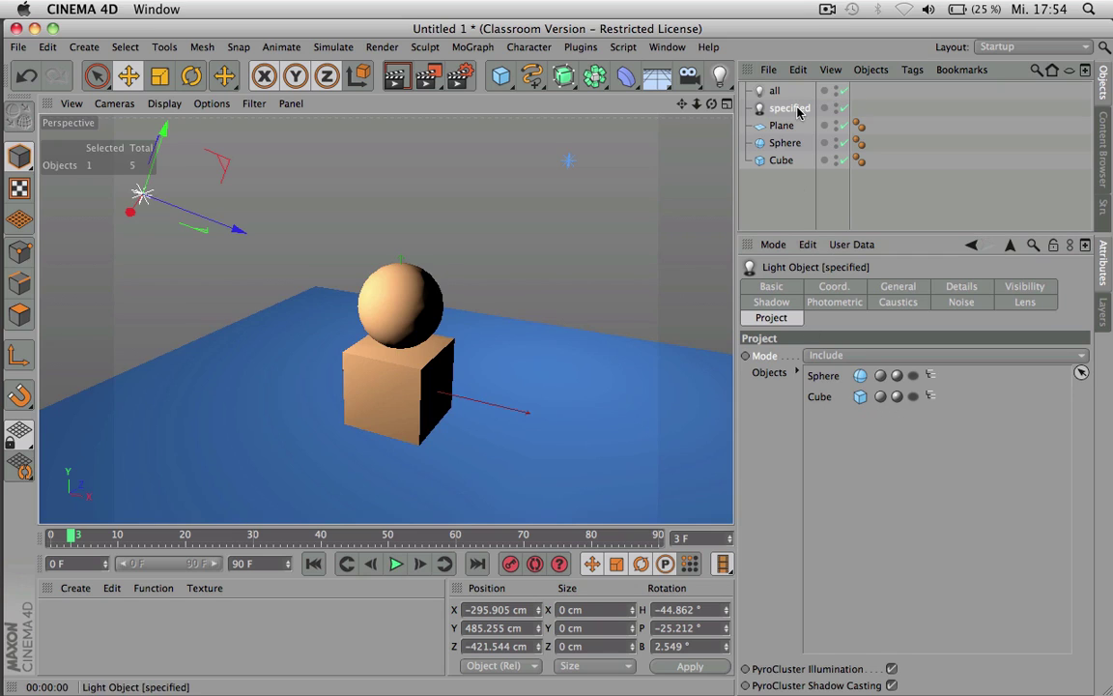
# - Make the Cube a child of the Sphere and raise the pair together
pyautogui.click(760, 143)
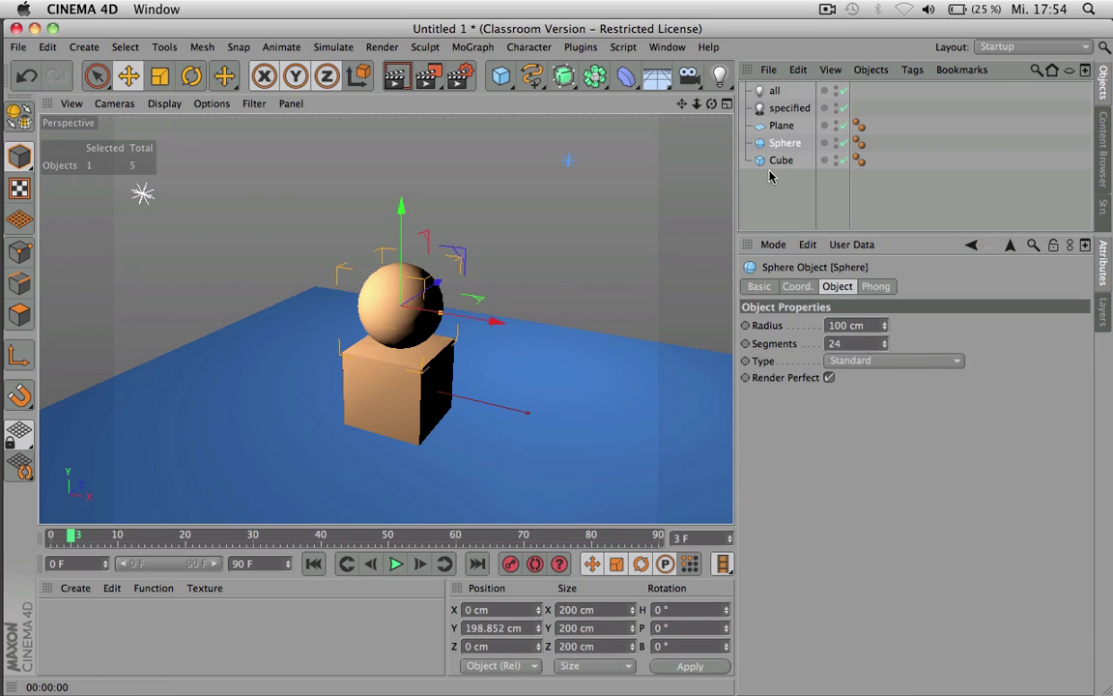
pyautogui.moveTo(779, 162)
pyautogui.mouseDown()
pyautogui.moveTo(775, 143)
pyautogui.moveTo(787, 145)
pyautogui.mouseUp()
pyautogui.click(785, 143)
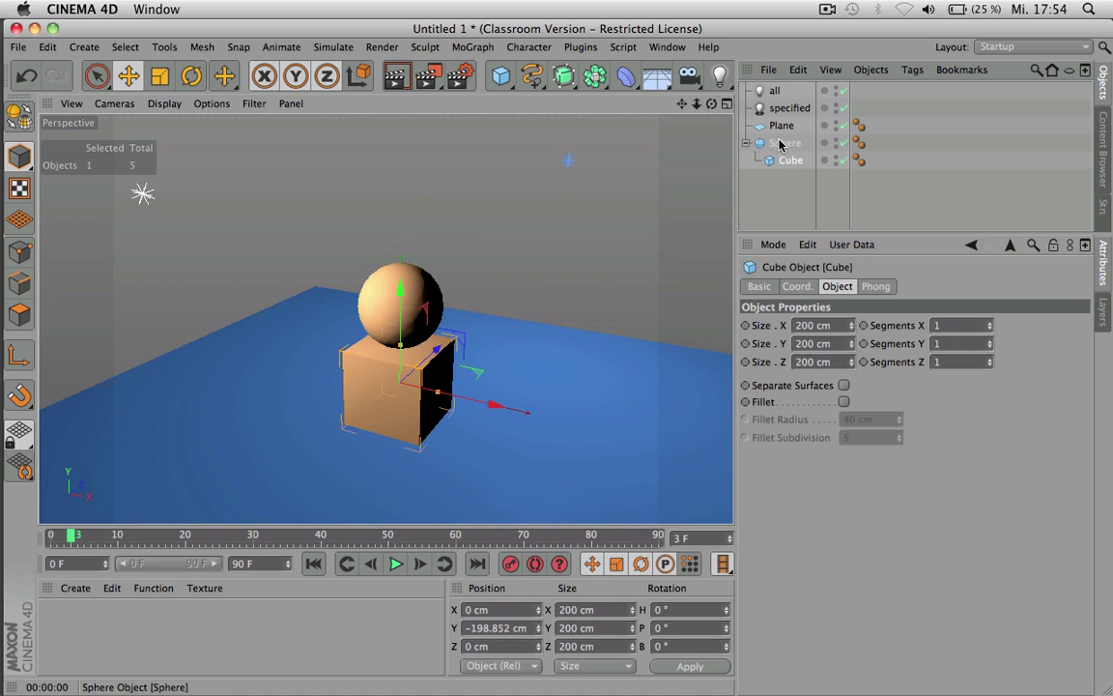
pyautogui.press('e')
pyautogui.moveTo(499, 289); pyautogui.dragTo(465, 237)
pyautogui.press('r')
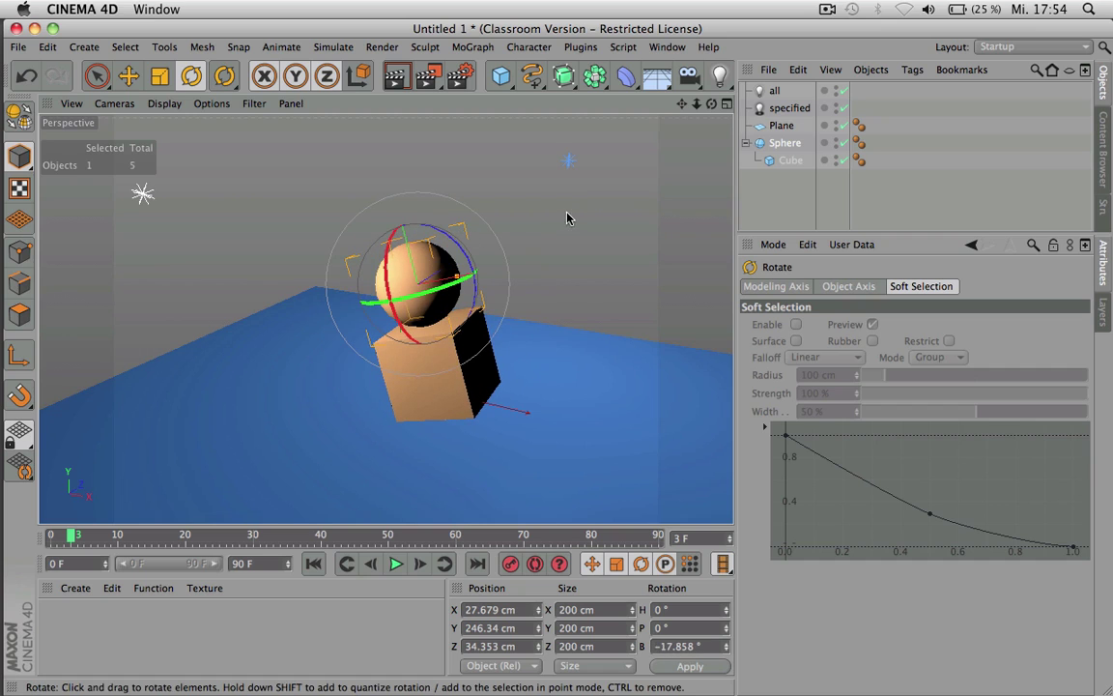
# - Remove the Cube from the 'specified' light's include list, leaving only the Sphere, and render
pyautogui.click(785, 142)
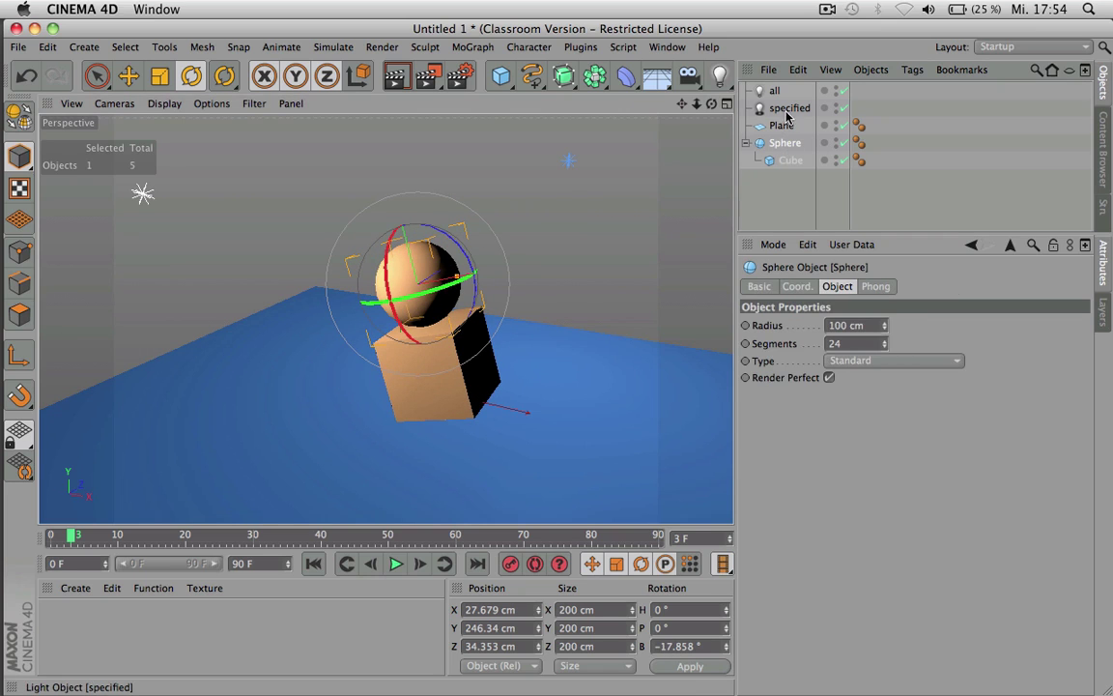
pyautogui.click(785, 110)
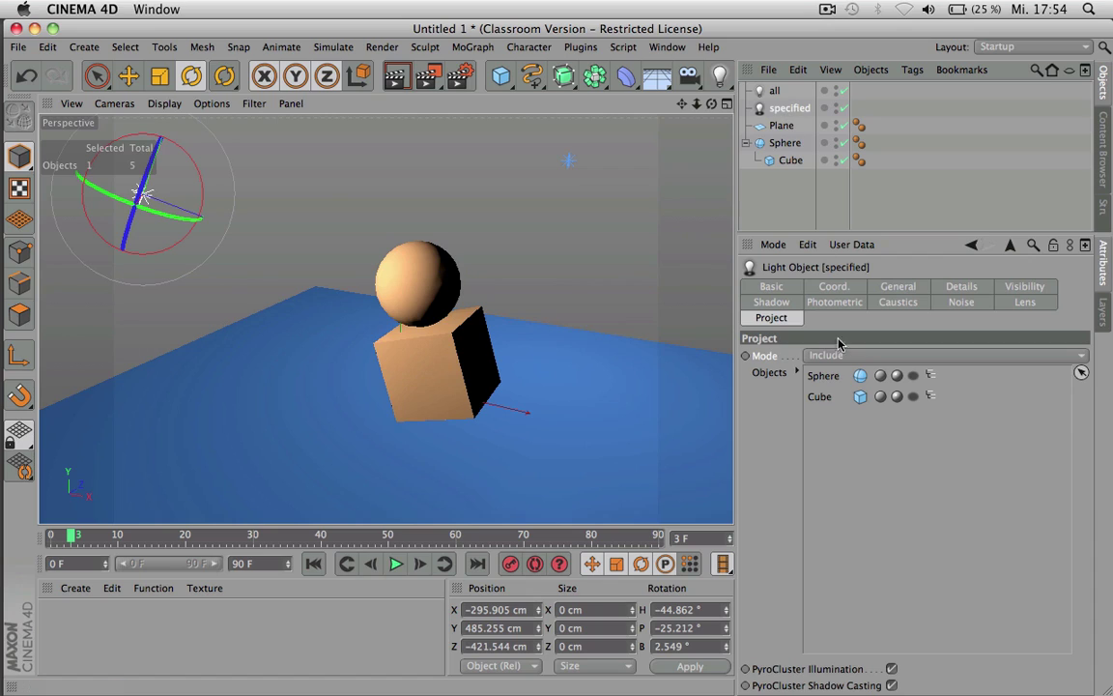
pyautogui.click(820, 397)
pyautogui.press('Delete')
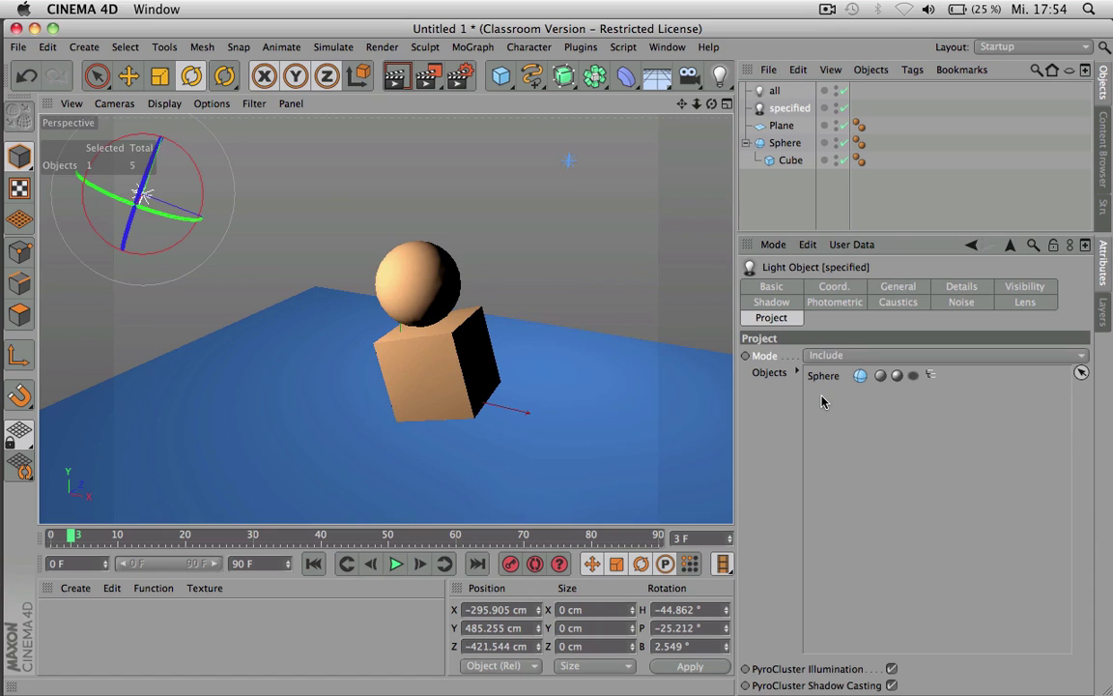
pyautogui.click(822, 380)
pyautogui.press('super+r')
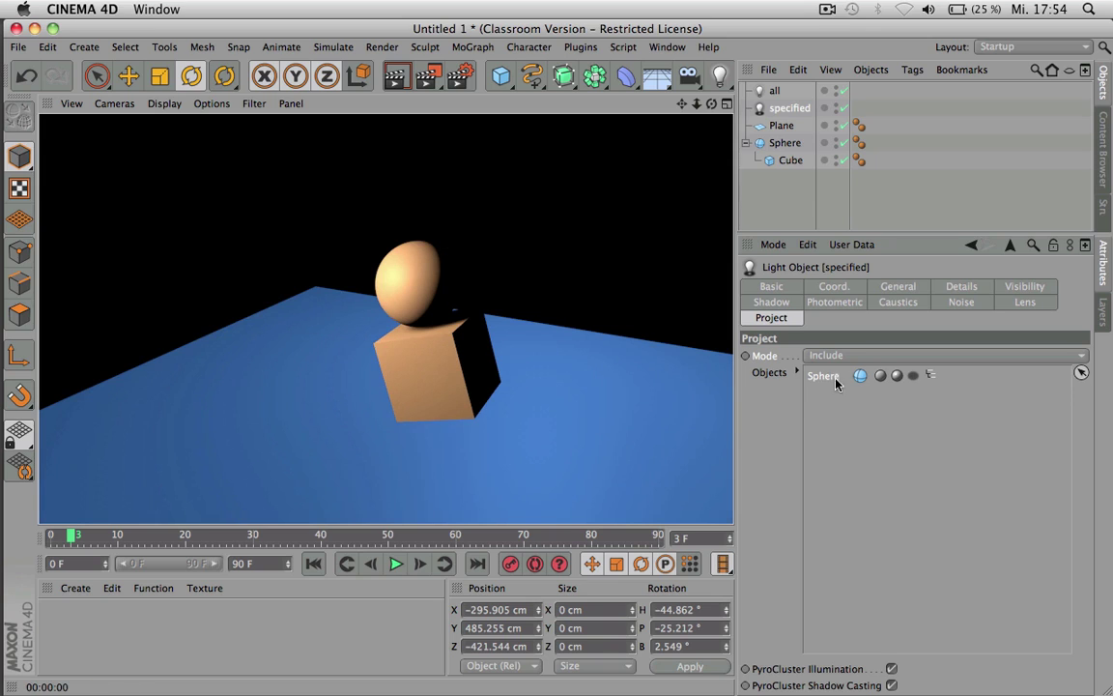
# - Toggle the Sphere's hierarchy flag off and on repeatedly, rendering each time, ending with children included
pyautogui.click(933, 378)
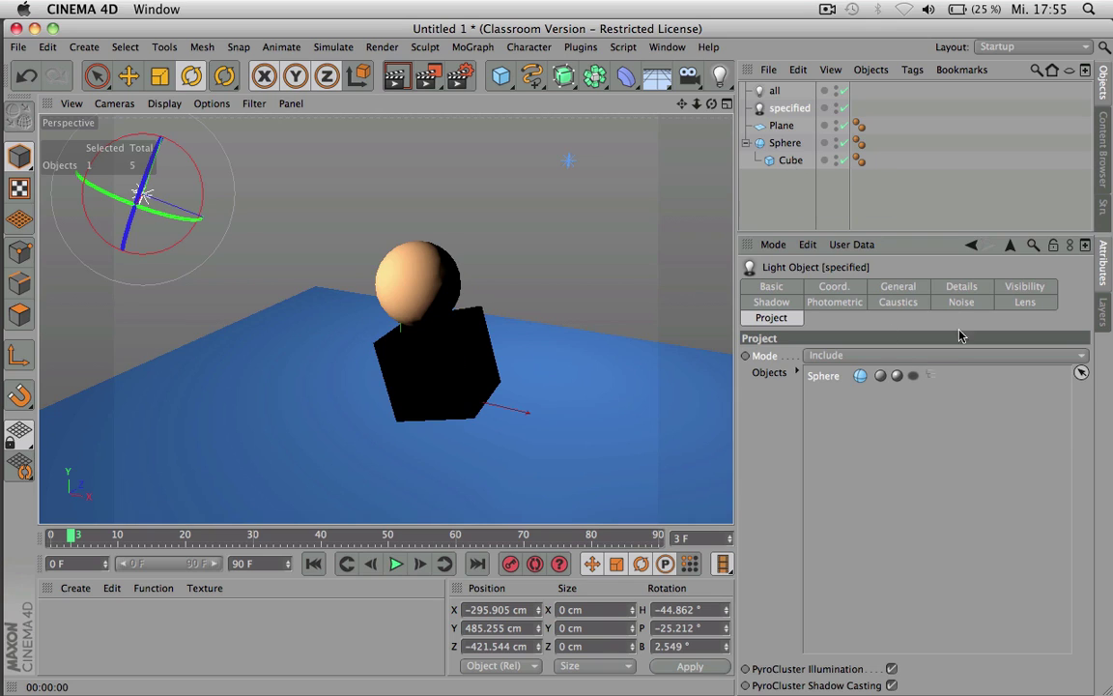
pyautogui.click(931, 377)
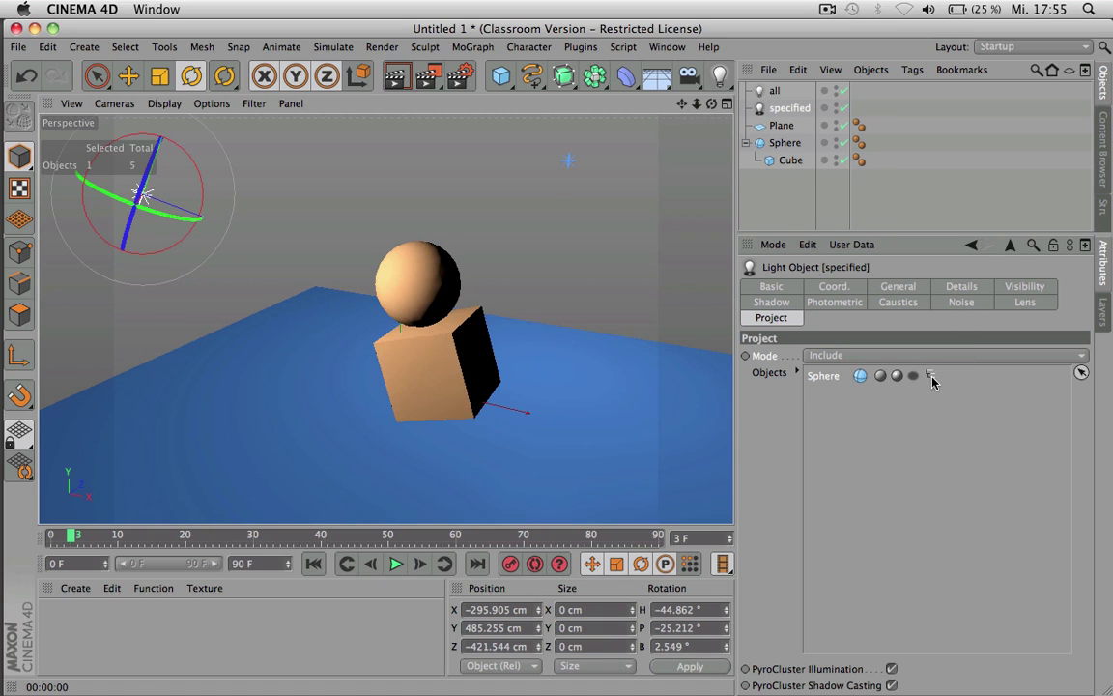
pyautogui.hotkey('ctrl', 'r')
pyautogui.click(930, 376)
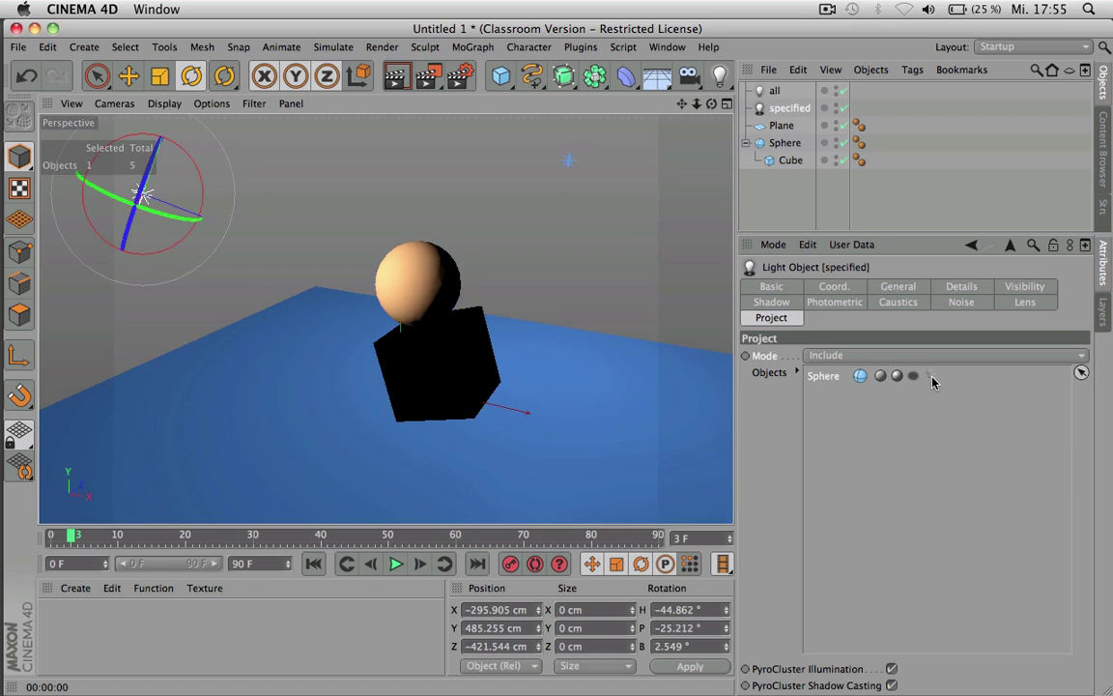
pyautogui.hotkey('ctrl', 'r')
pyautogui.click(931, 377)
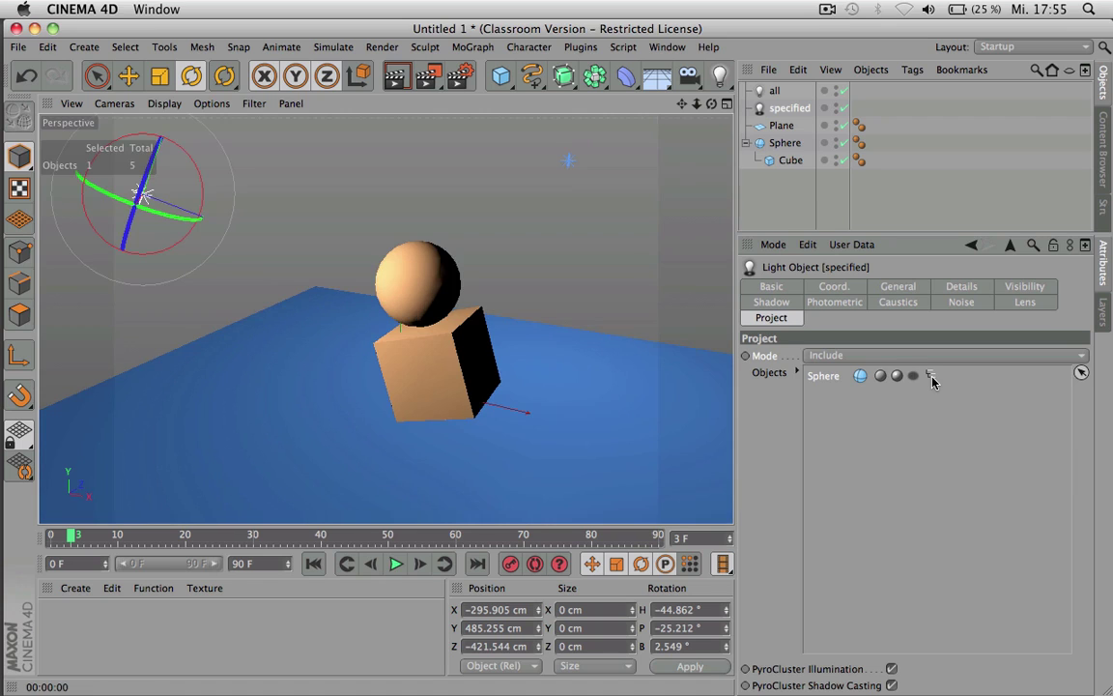
pyautogui.hotkey('ctrl', 'r')
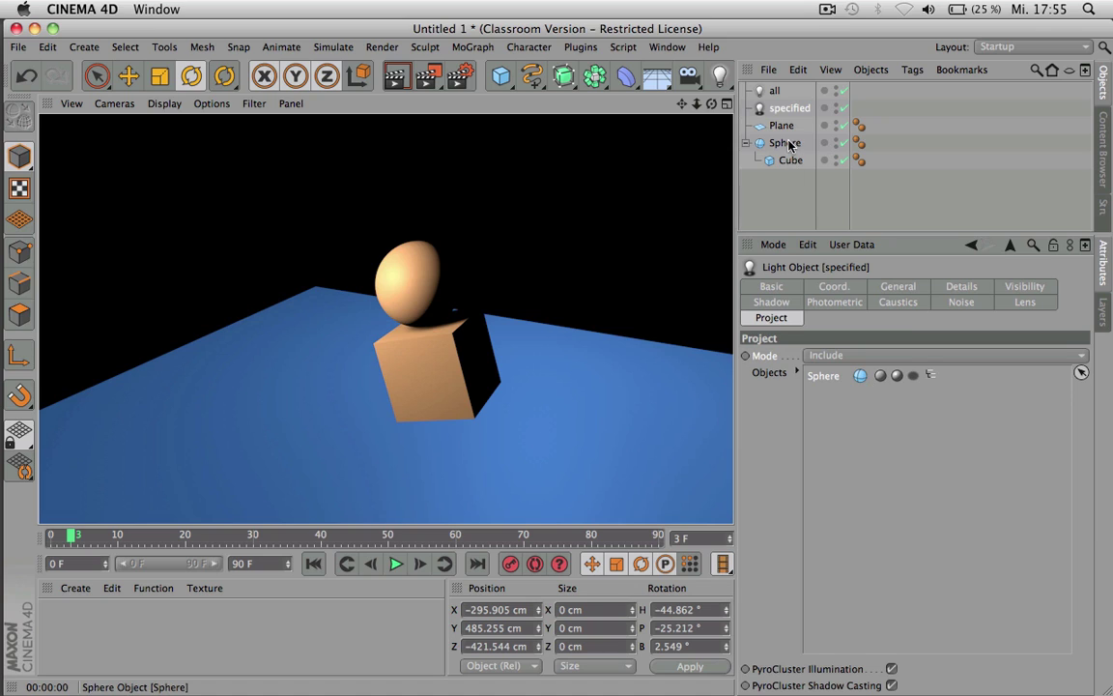
pyautogui.click(930, 377)
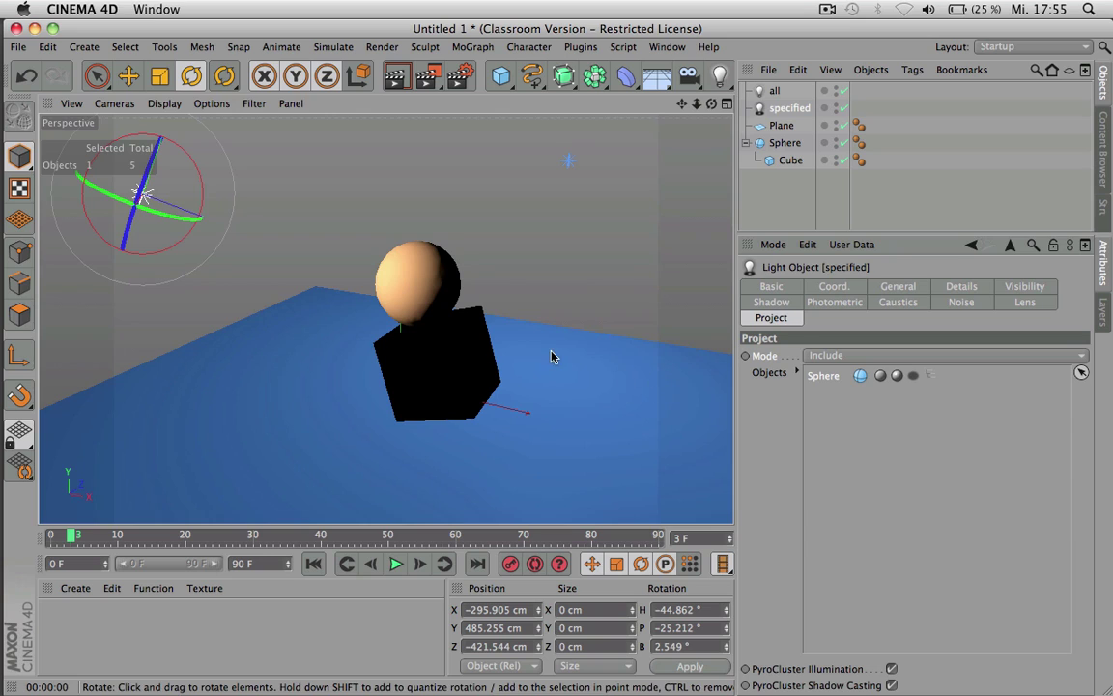
pyautogui.press('super+r')
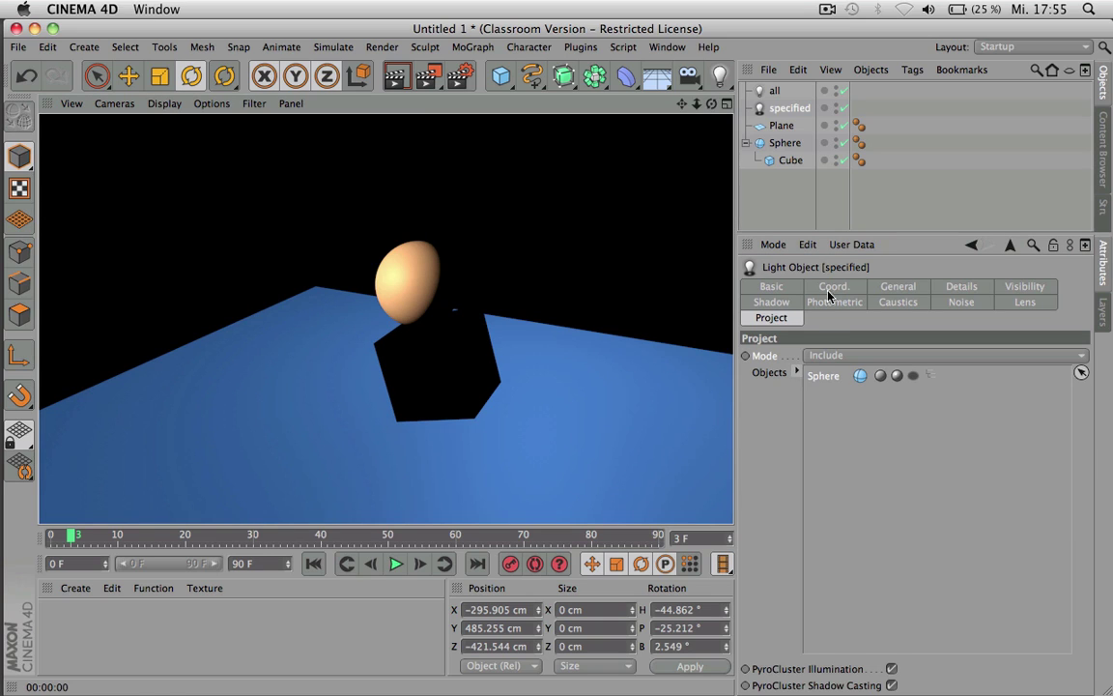
pyautogui.click(932, 376)
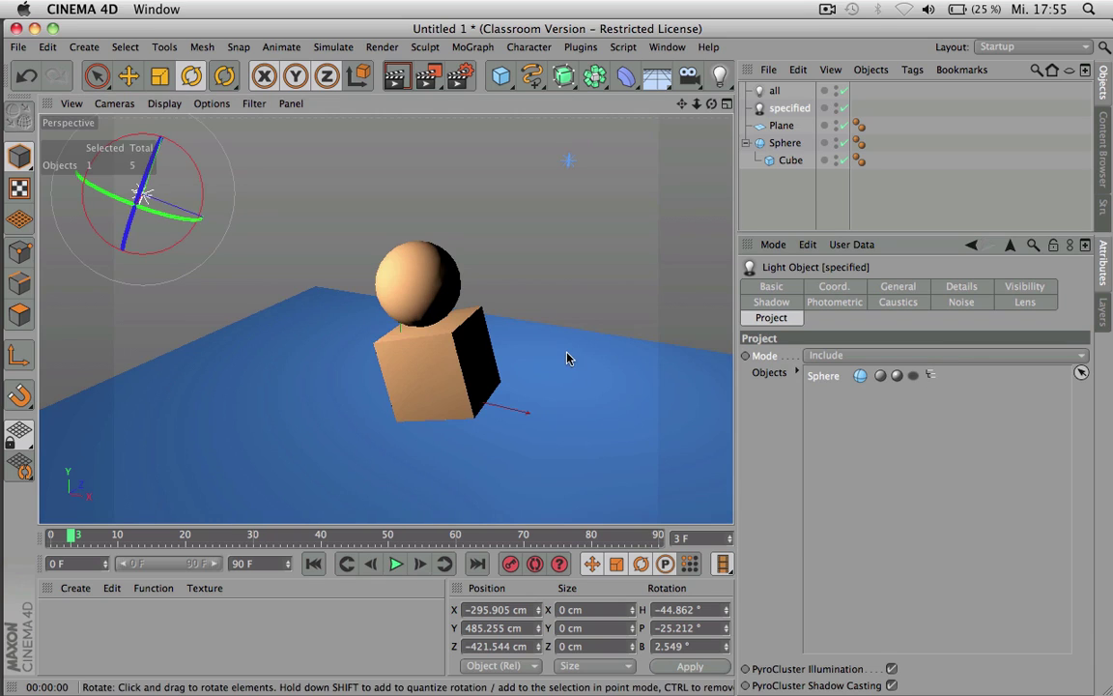
pyautogui.press('super+r')
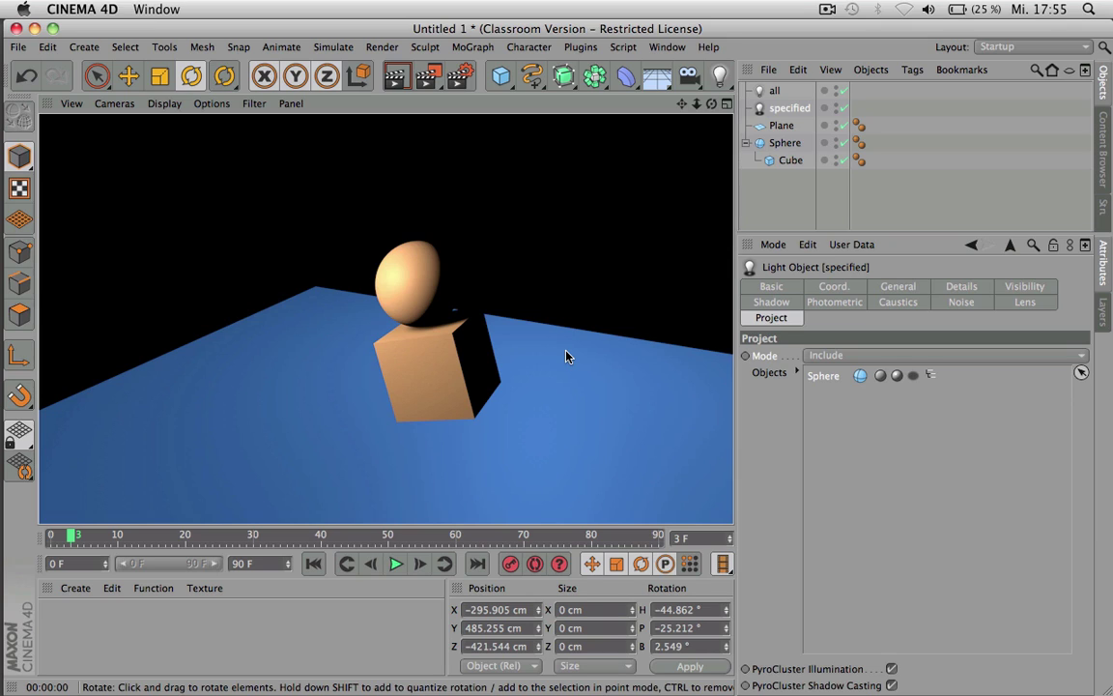
# - Delete the Cube, move the Sphere to −230.496, 278.631, −88.026 cm, and render
pyautogui.click(788, 160)
pyautogui.press('Delete')
pyautogui.click(786, 145)
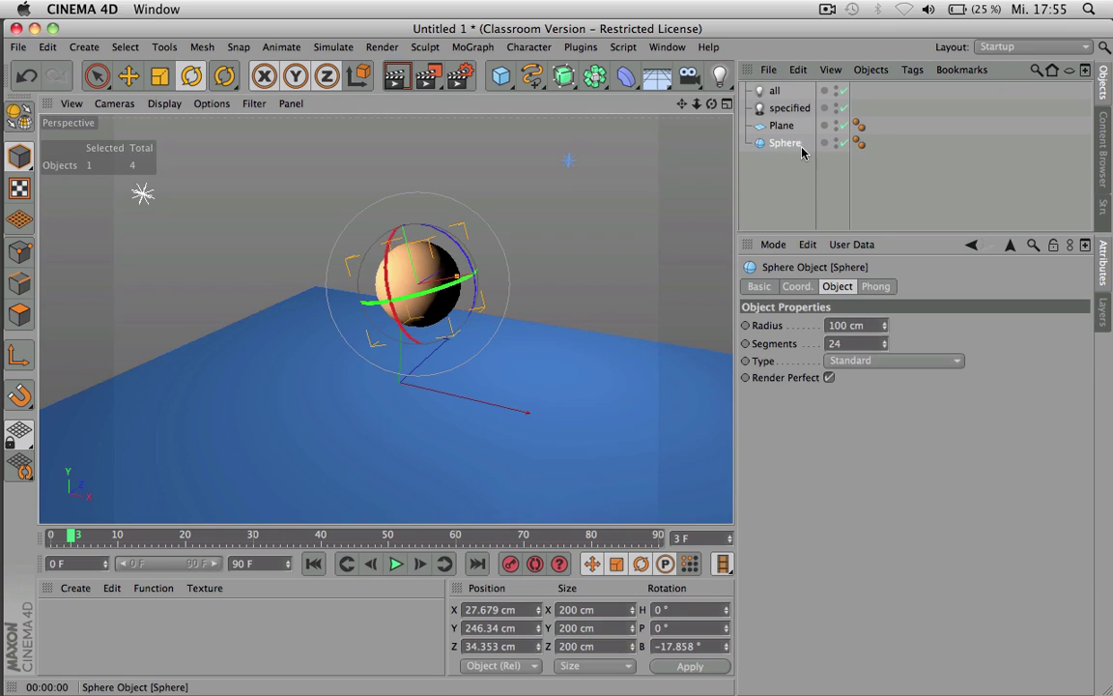
pyautogui.press('e')
pyautogui.moveTo(557, 308); pyautogui.dragTo(435, 292)
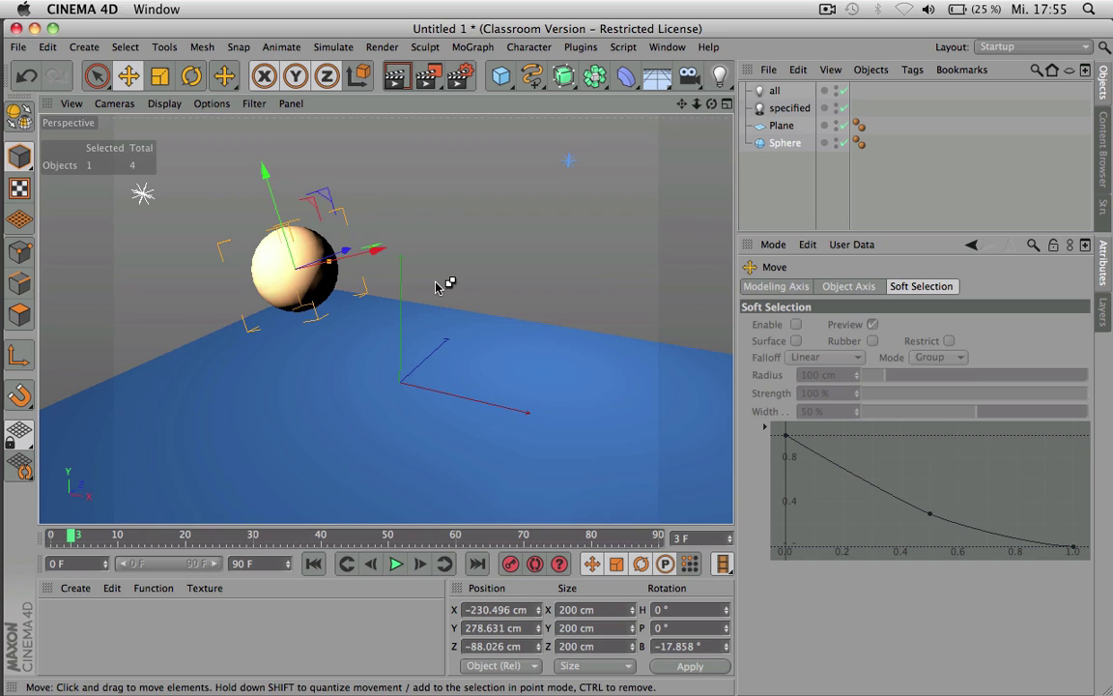
pyautogui.press('super+r')
# - Delete the 'all' light and add the Plane to the specified light's include list
pyautogui.keyDown('alt'); pyautogui.moveTo(435, 286); pyautogui.dragTo(471, 280); pyautogui.keyUp('alt')
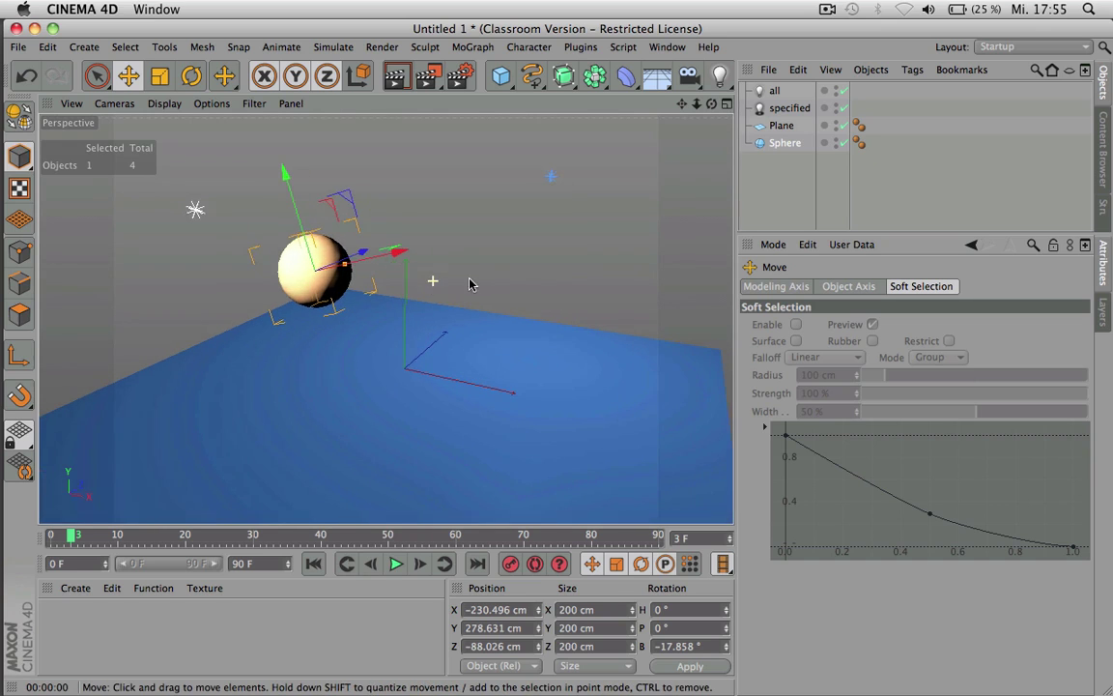
pyautogui.click(774, 94)
pyautogui.press('Delete')
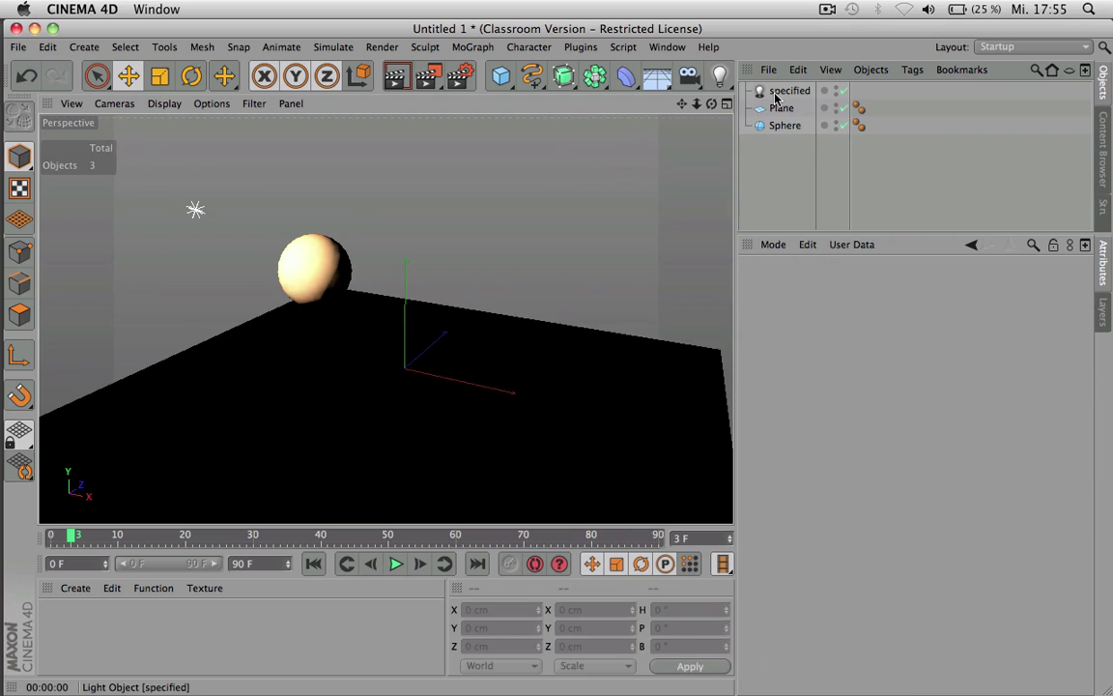
pyautogui.click(775, 91)
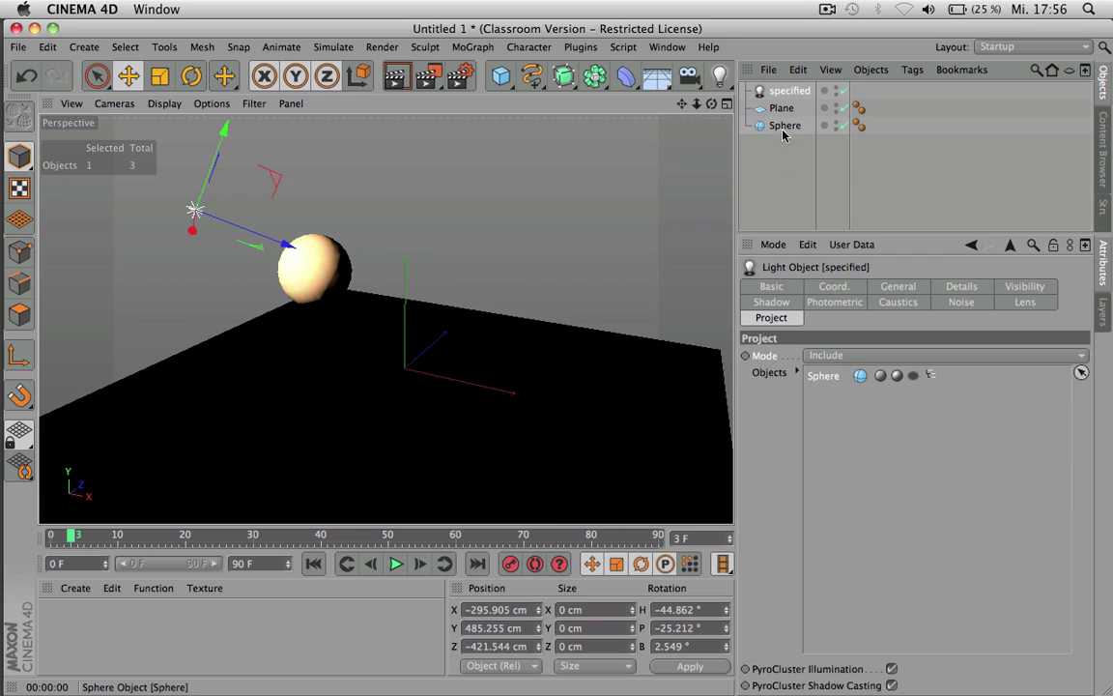
pyautogui.moveTo(781, 108); pyautogui.dragTo(811, 401)
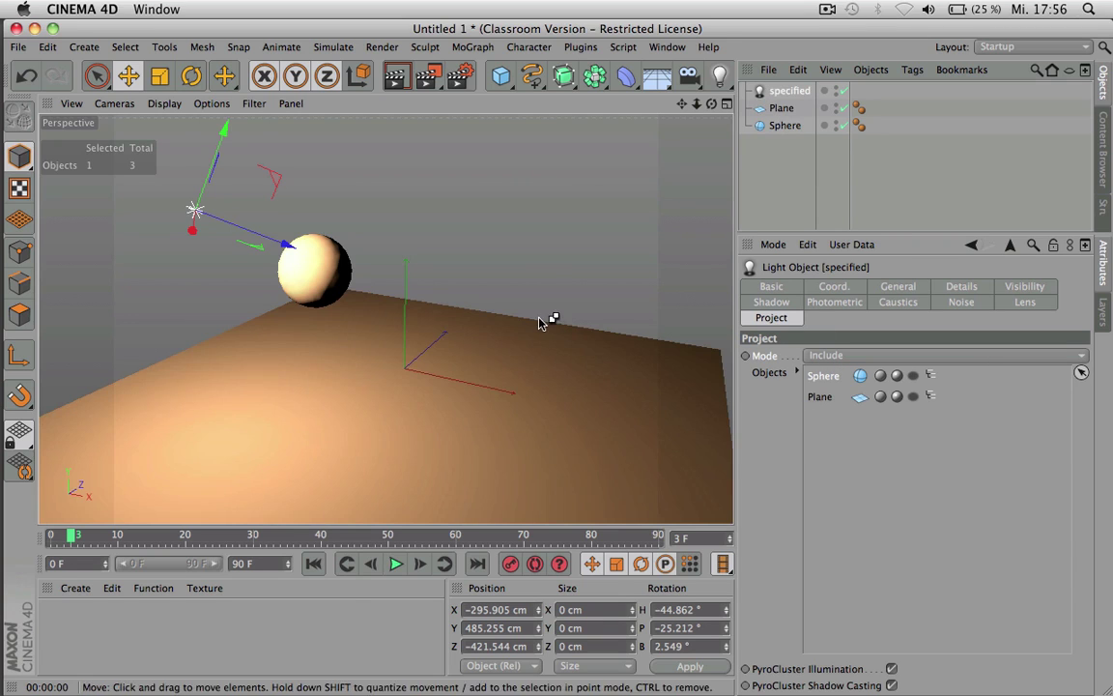
# - Render, switch off the Sphere's shadow from the specified light, and render again
pyautogui.press('super+r')
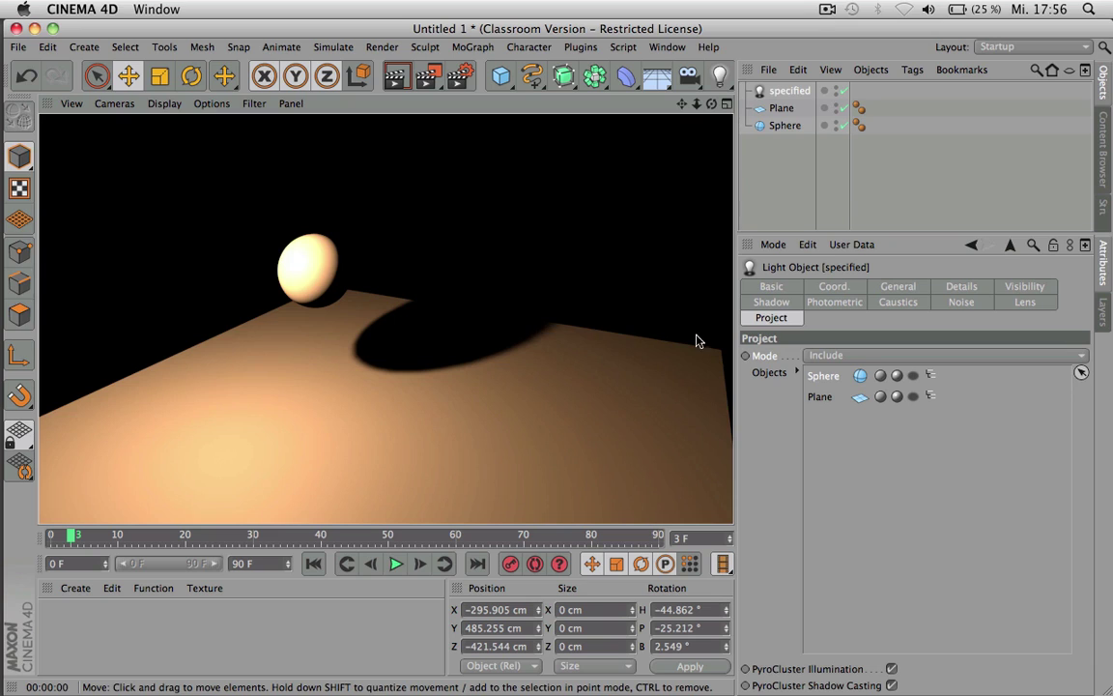
pyautogui.click(914, 375)
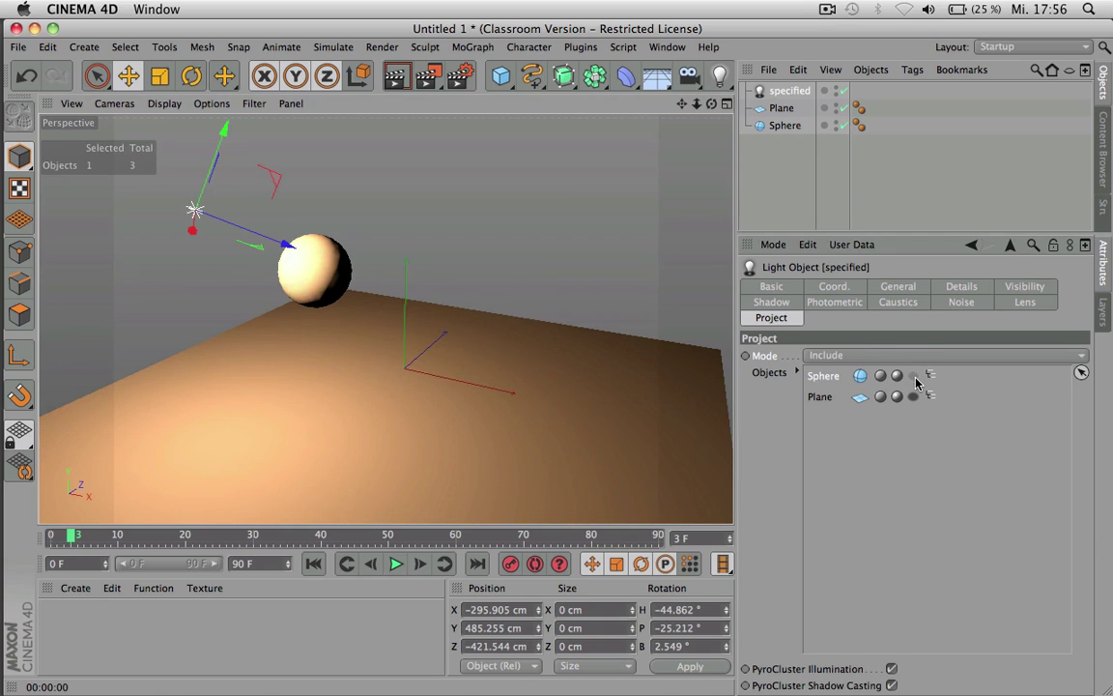
pyautogui.press('super+r')
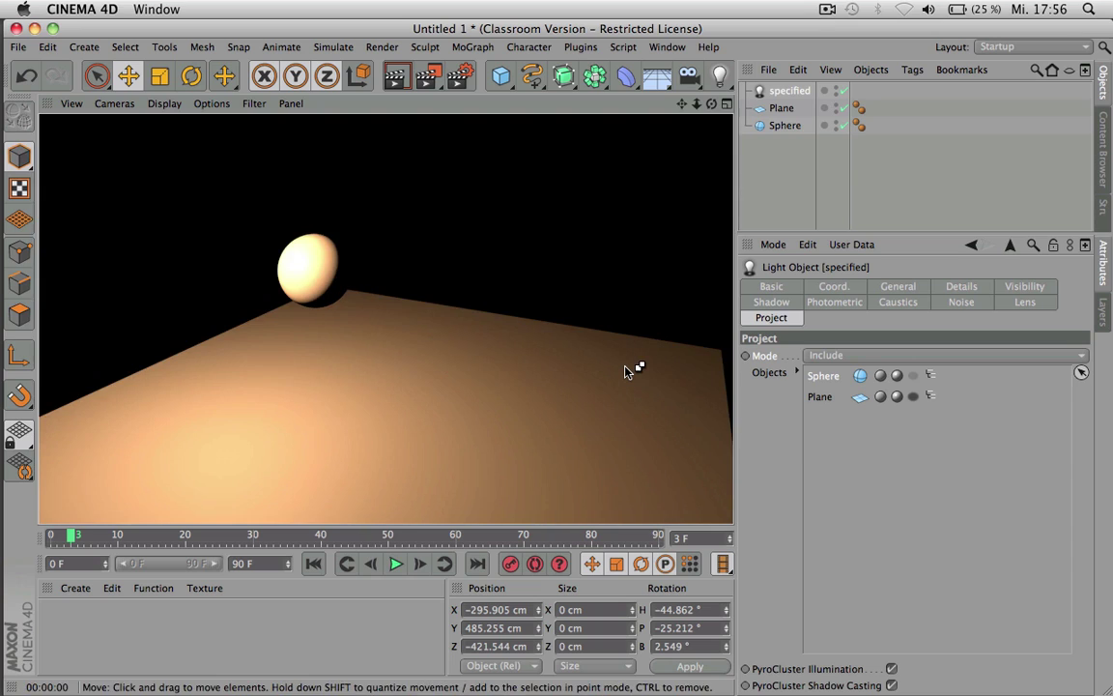
pyautogui.click(502, 77)
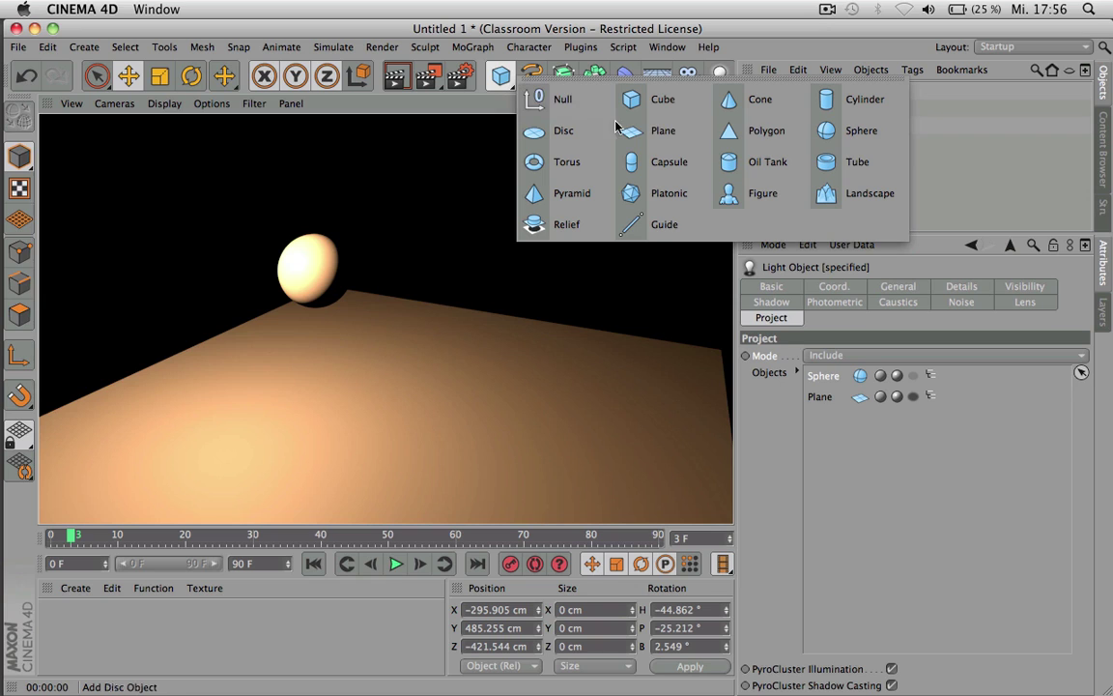
# - Add a Figure and move it toward the camera and to the left
pyautogui.click(733, 192)
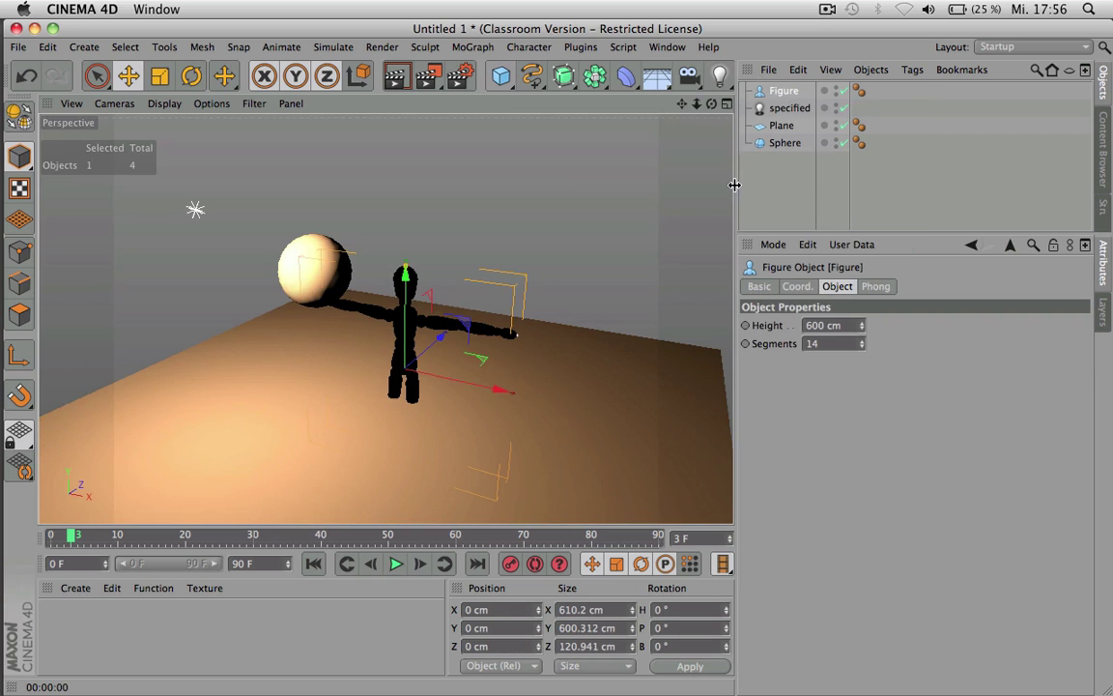
pyautogui.moveTo(435, 355); pyautogui.dragTo(362, 272)
pyautogui.moveTo(450, 348); pyautogui.dragTo(410, 350)
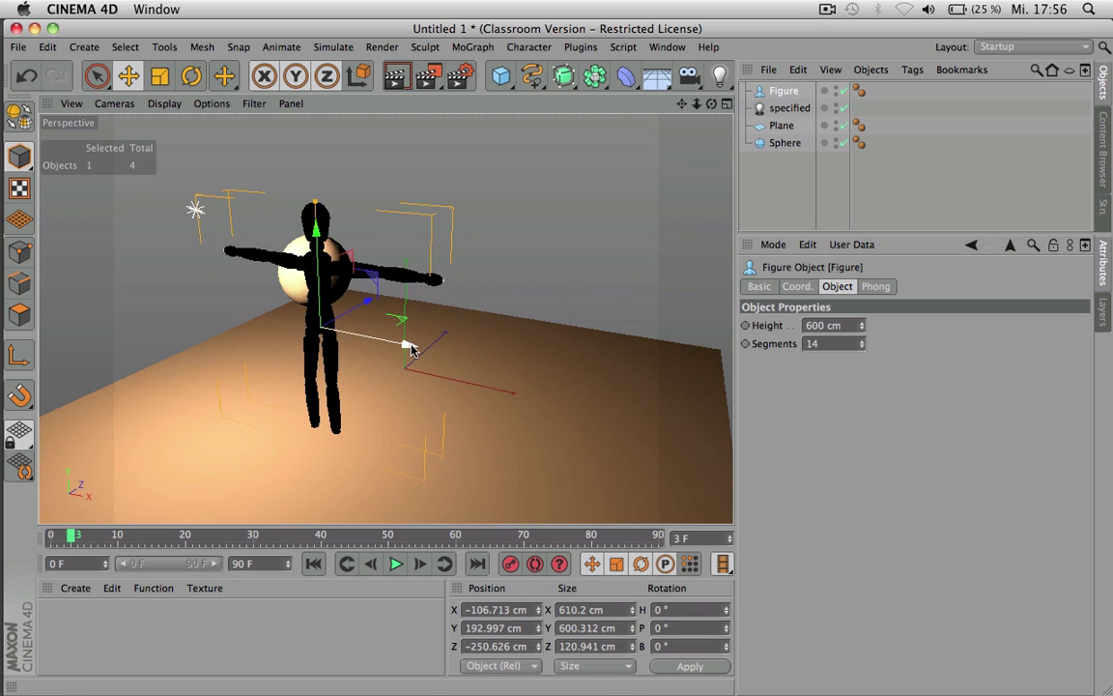
# - Include the Figure in the specified light's objects and render to check its shadow
pyautogui.click(790, 109)
pyautogui.moveTo(784, 90); pyautogui.dragTo(816, 437)
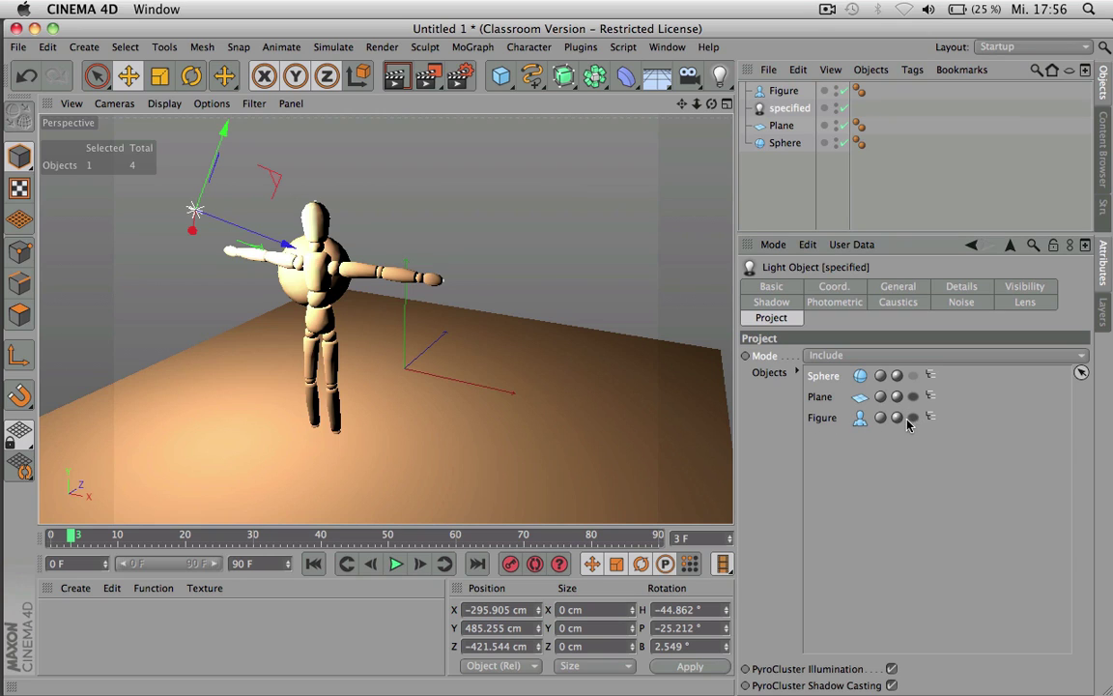
pyautogui.hotkey('ctrl', 'r')
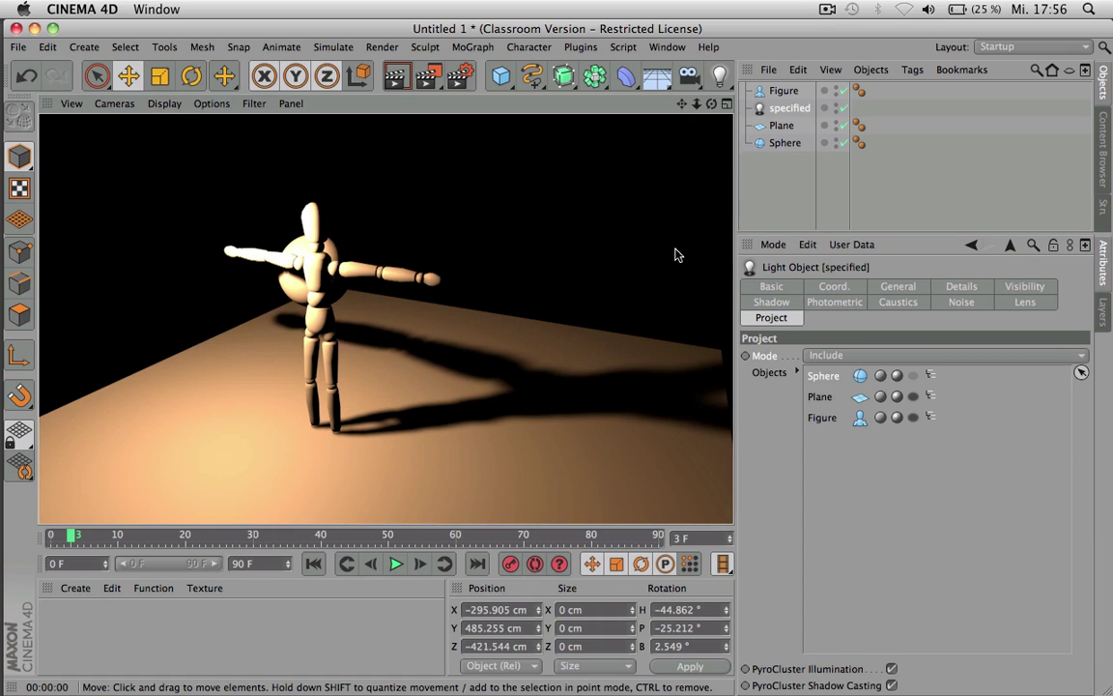
pyautogui.click(783, 91)
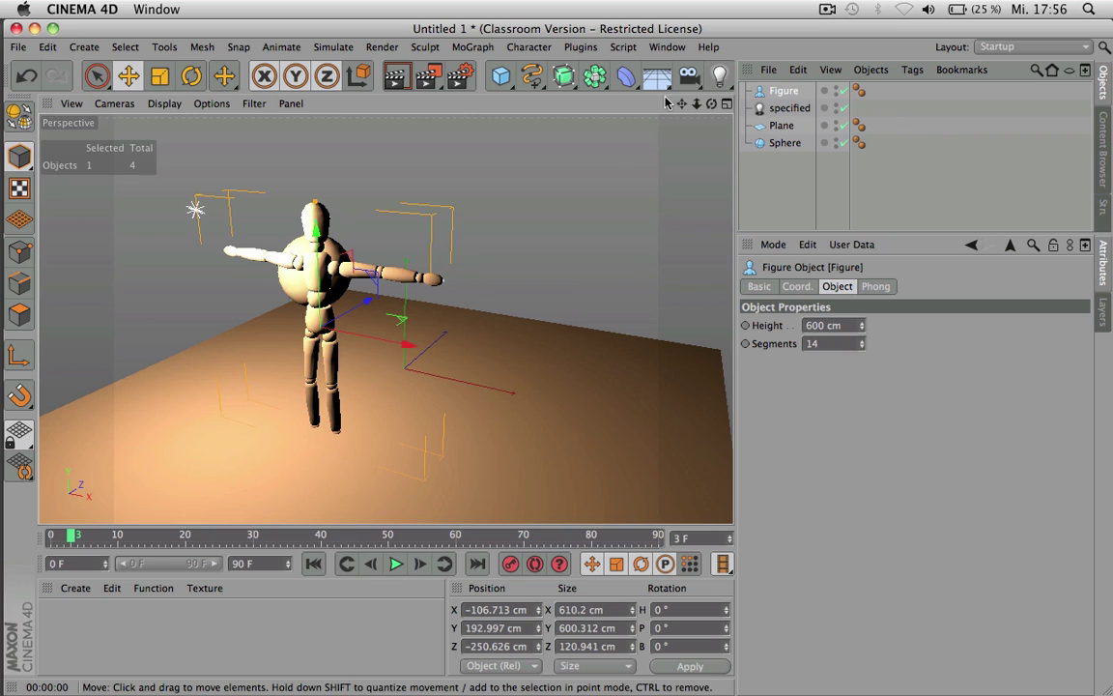
pyautogui.rightClick(788, 95)
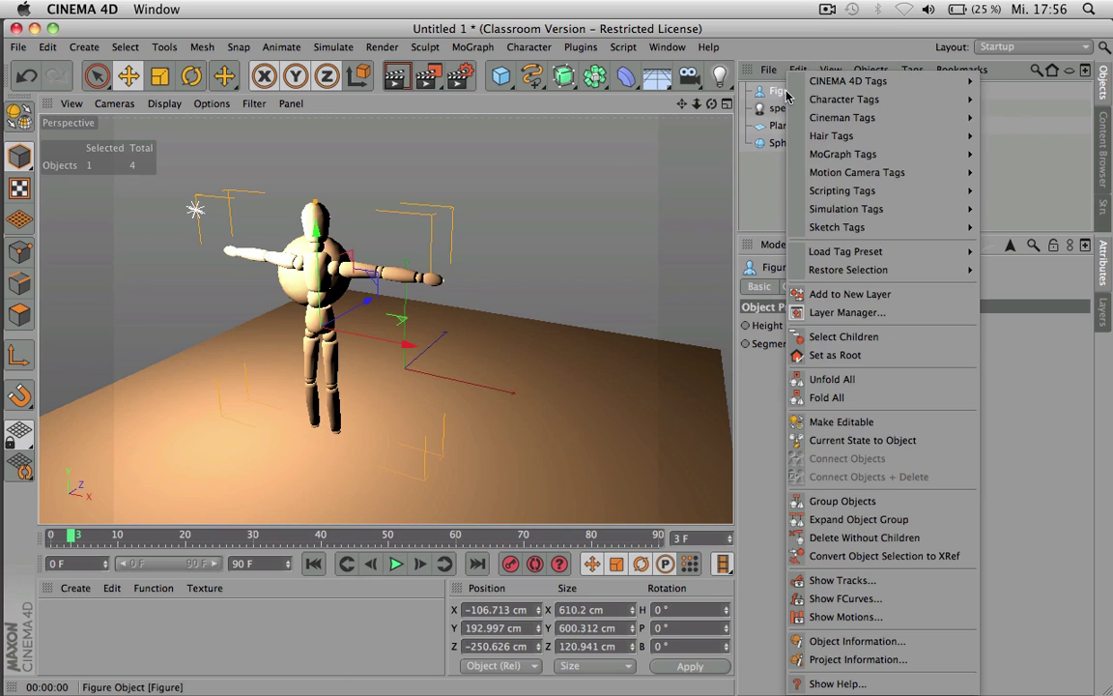
# - Tag the Figure with a Compositing tag, Seen by Camera off, and render its shadow alone
pyautogui.click(782, 93)
pyautogui.rightClick(781, 93)
pyautogui.moveTo(812, 85)
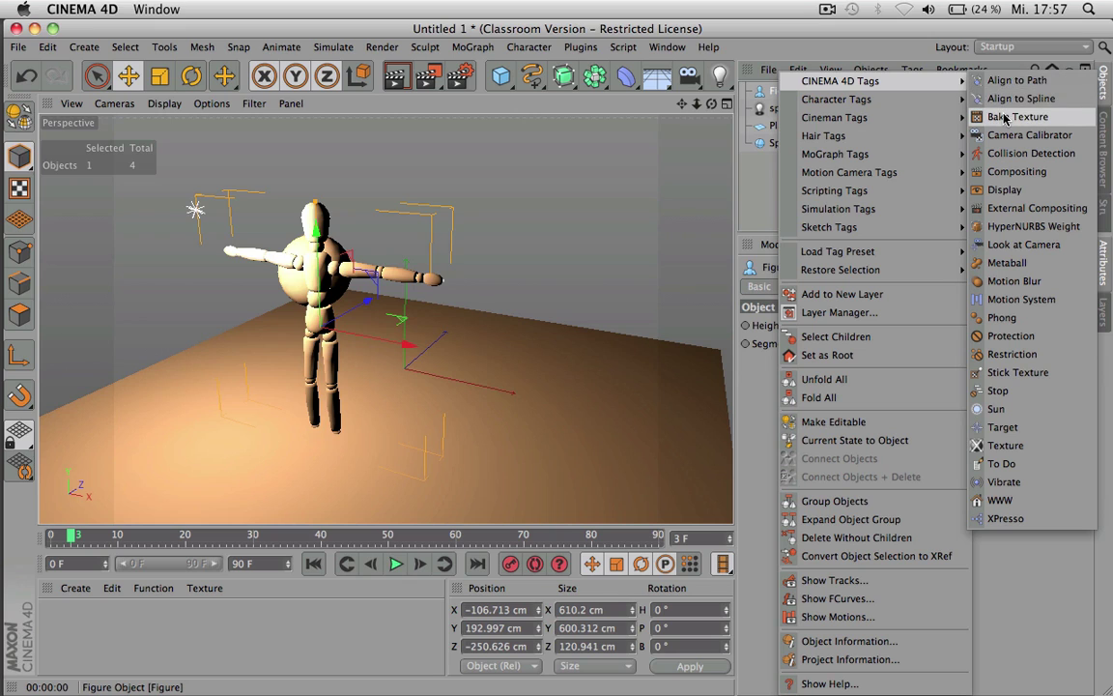
pyautogui.click(1016, 172)
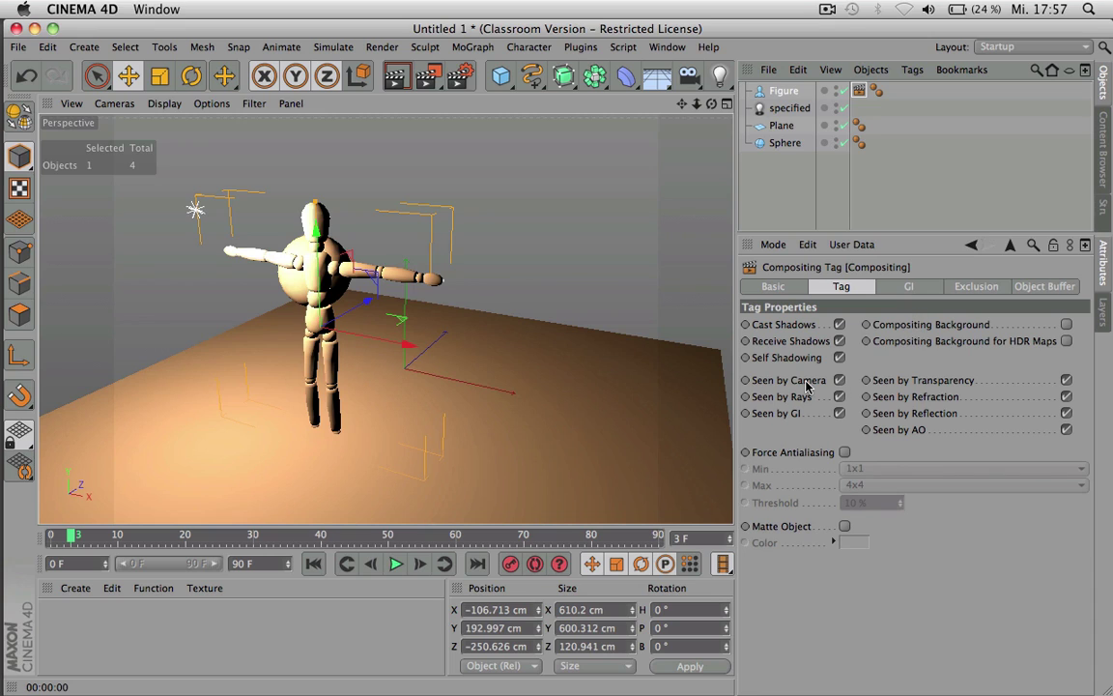
pyautogui.click(839, 380)
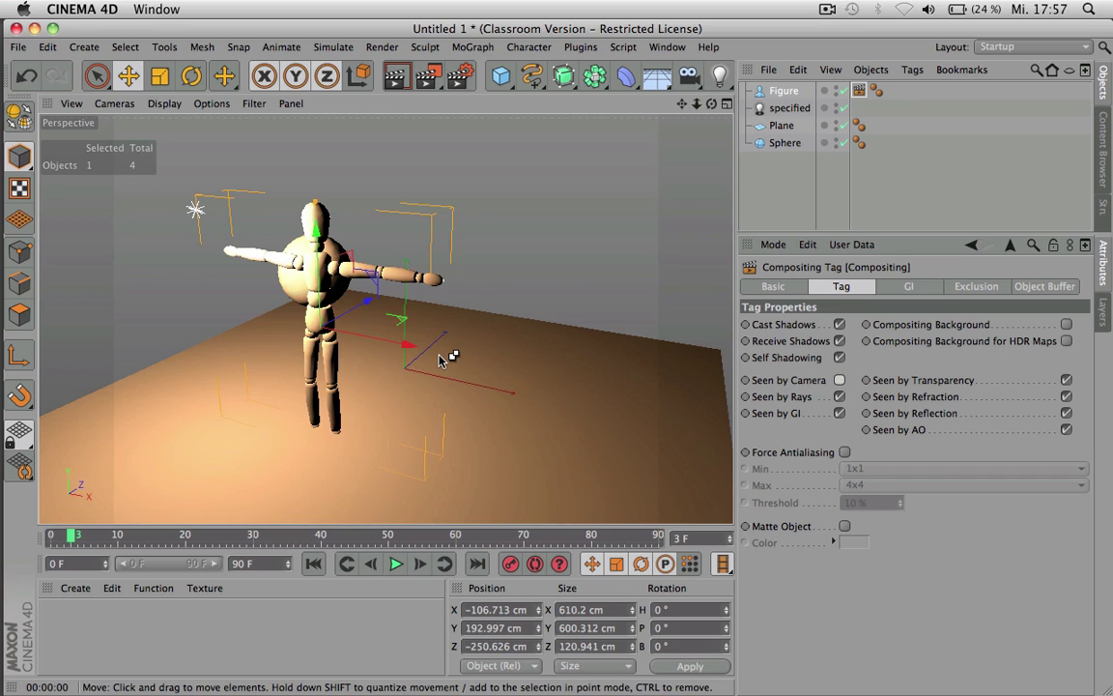
pyautogui.press('super+r')
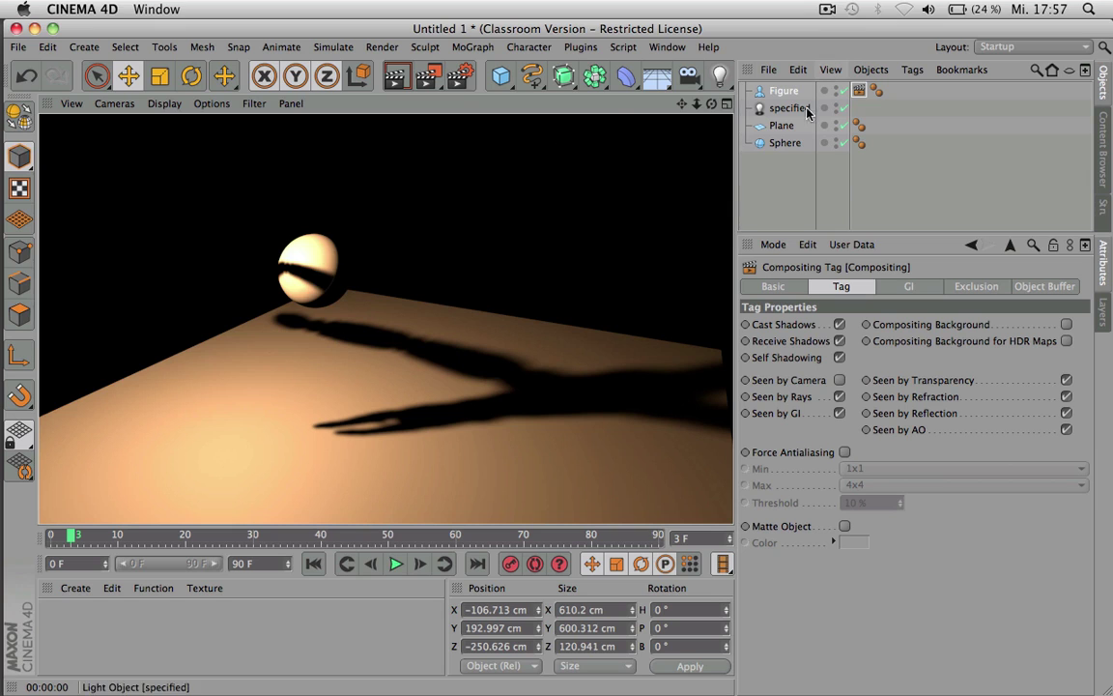
pyautogui.click(783, 91)
# - Raise the Figure, shrink it to about half size, and render to check the shadows
pyautogui.press('t')
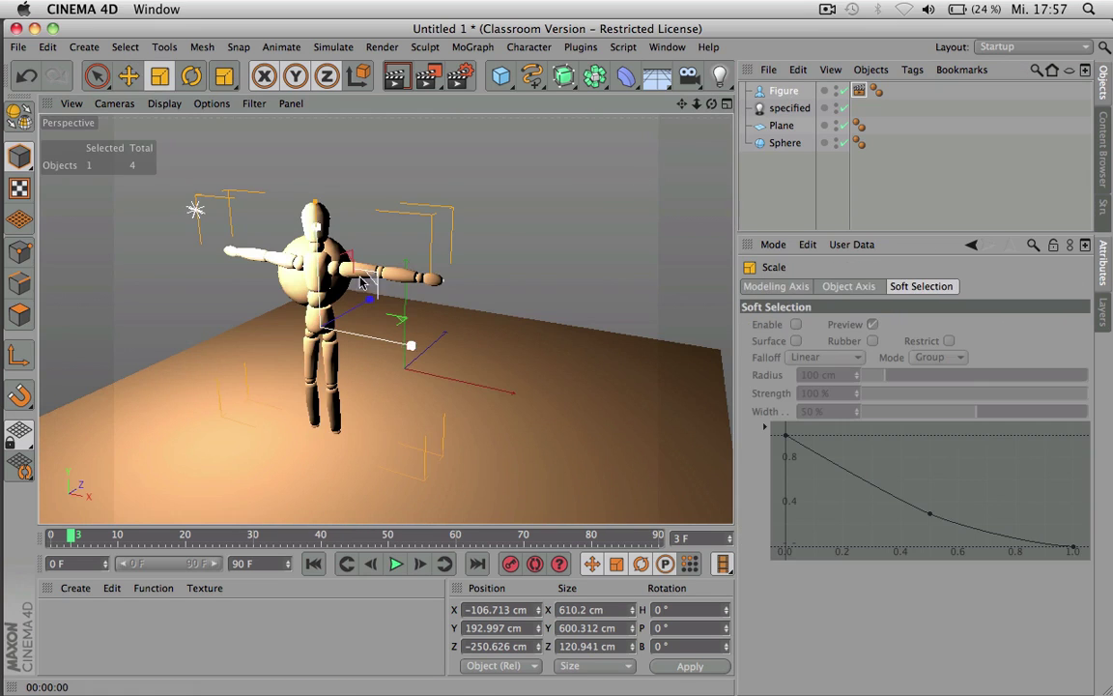
pyautogui.press('e')
pyautogui.moveTo(318, 259); pyautogui.dragTo(322, 192)
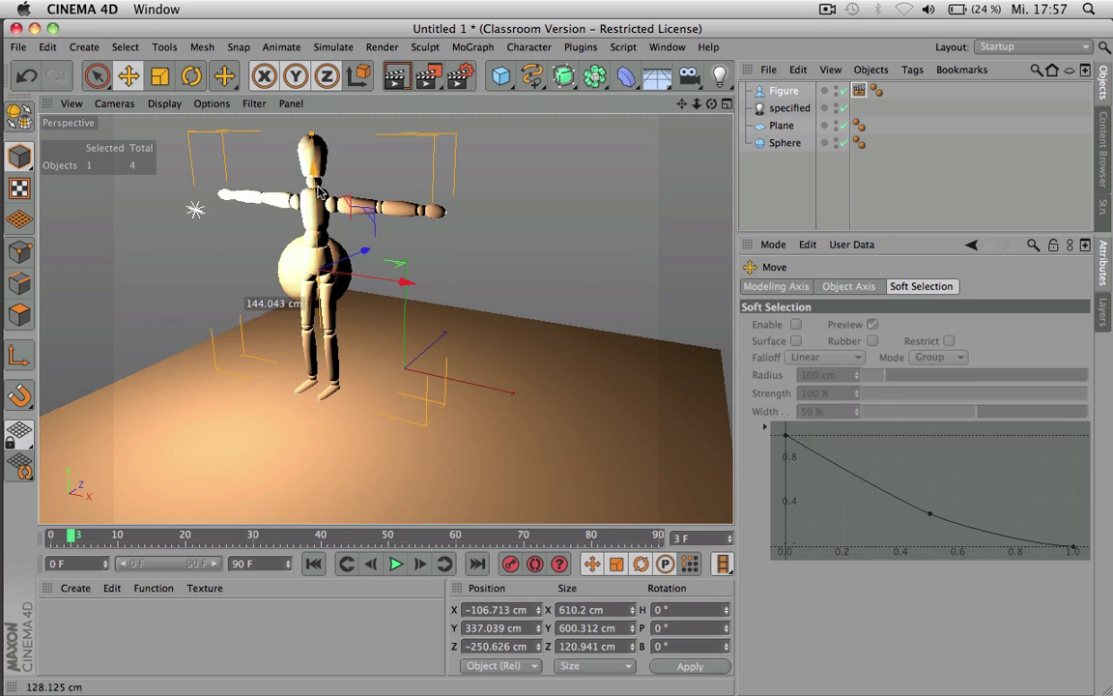
pyautogui.press('t')
pyautogui.moveTo(455, 150); pyautogui.dragTo(134, 332)
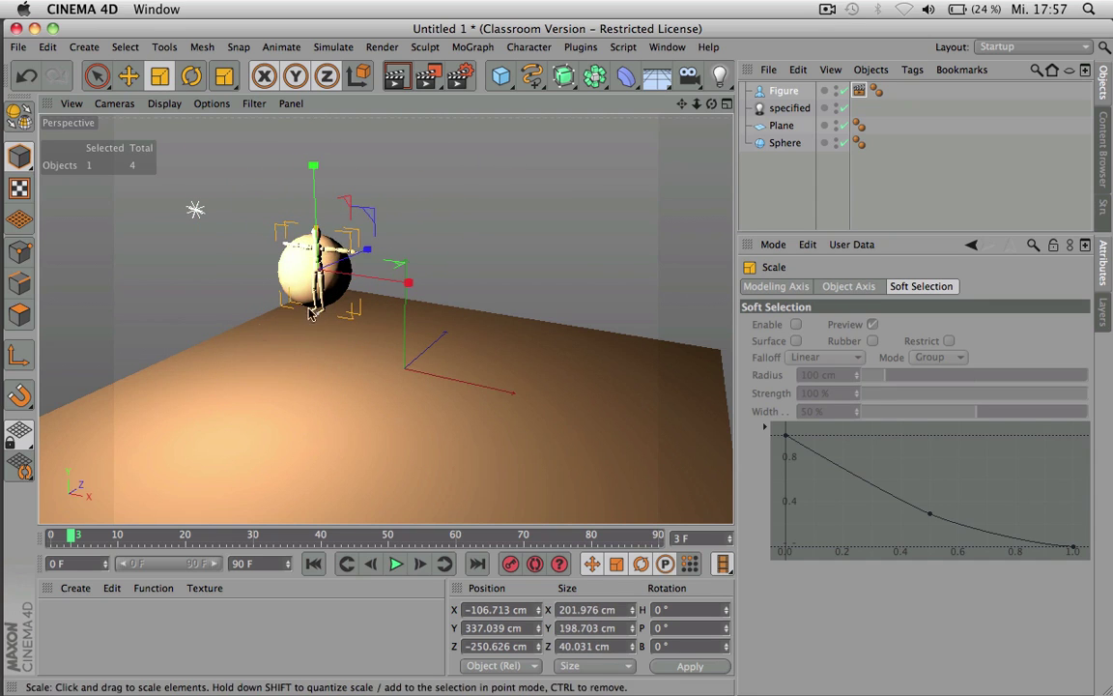
pyautogui.click(785, 156)
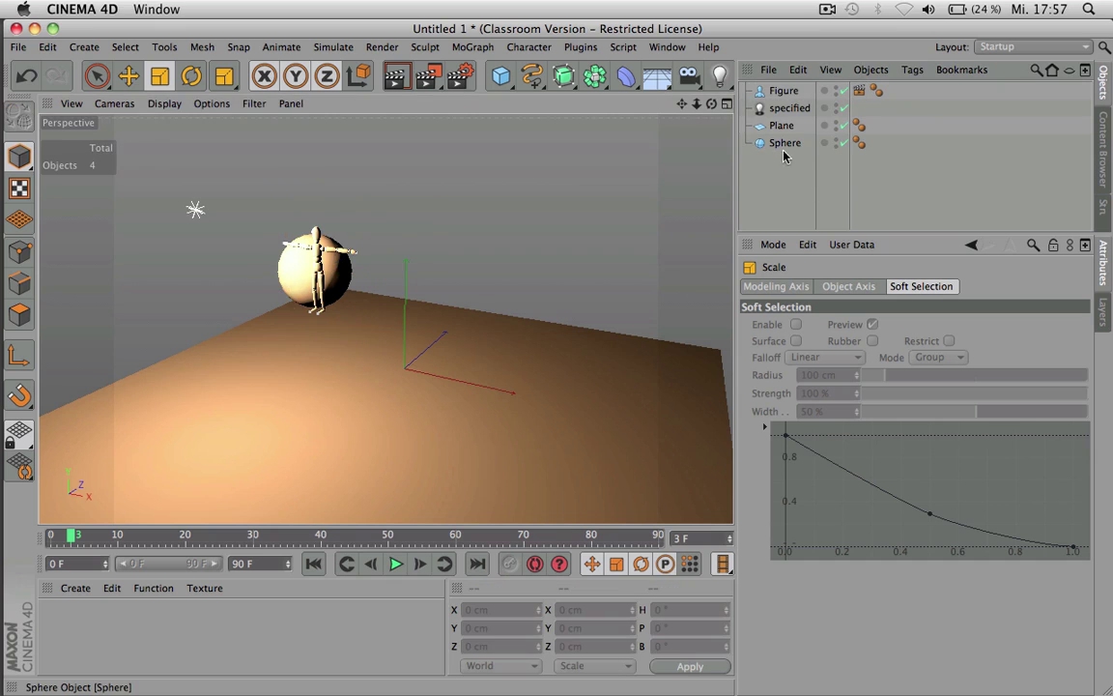
pyautogui.click(785, 143)
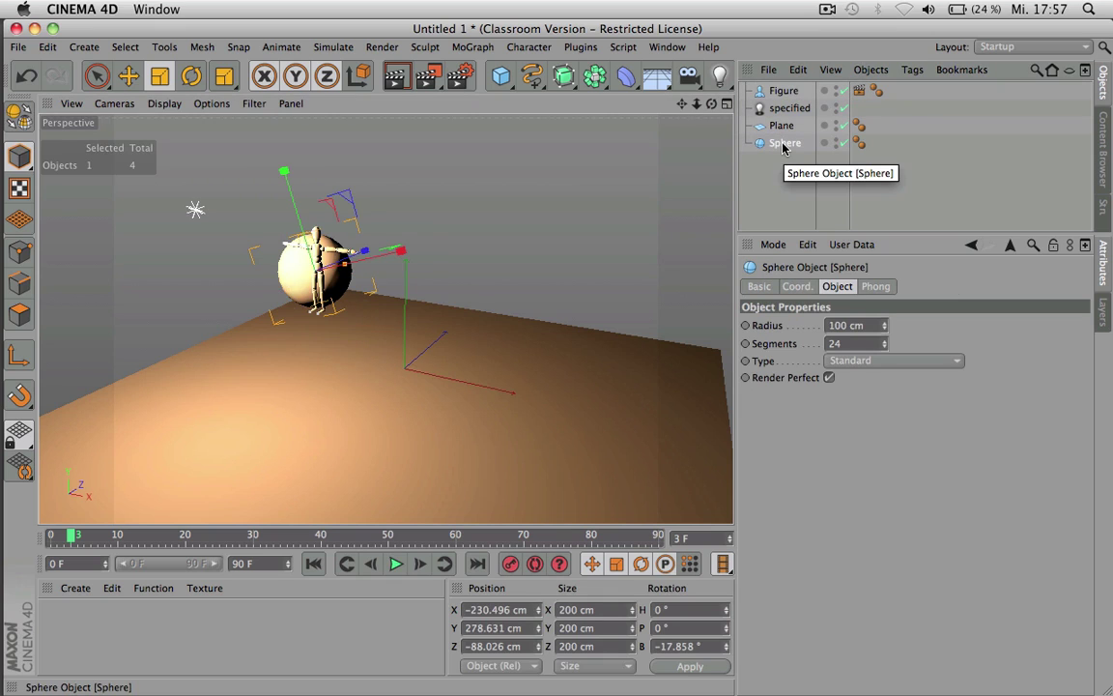
pyautogui.click(787, 93)
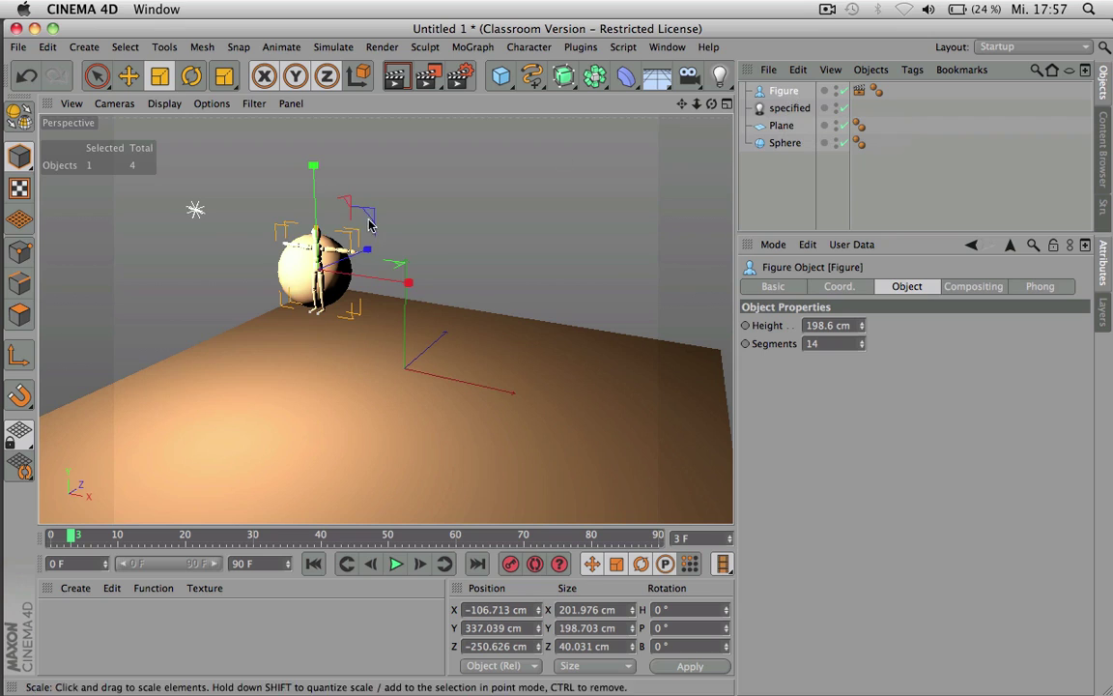
pyautogui.hotkey('ctrl', 'r')
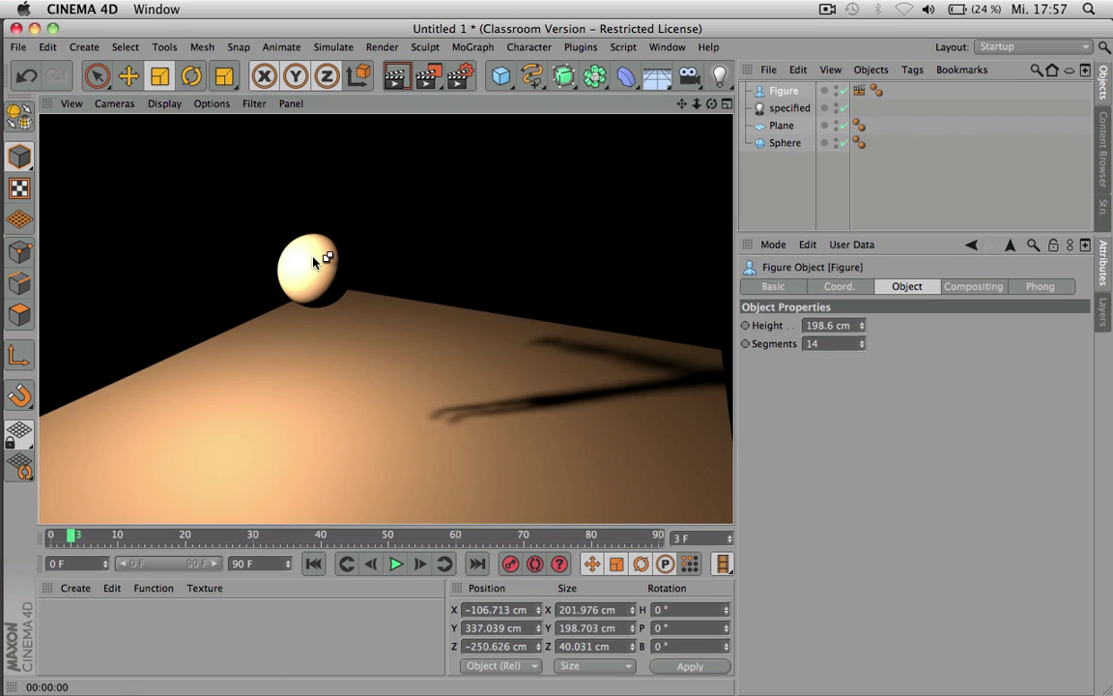
pyautogui.click(461, 307)
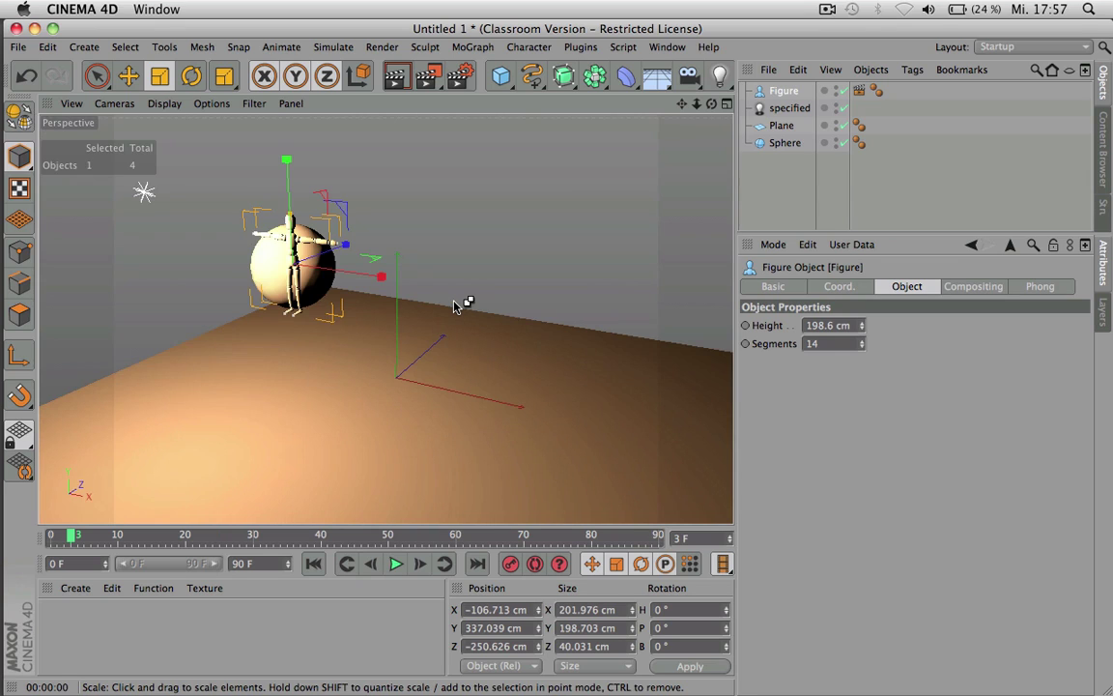
pyautogui.hotkey('ctrl', 'r')
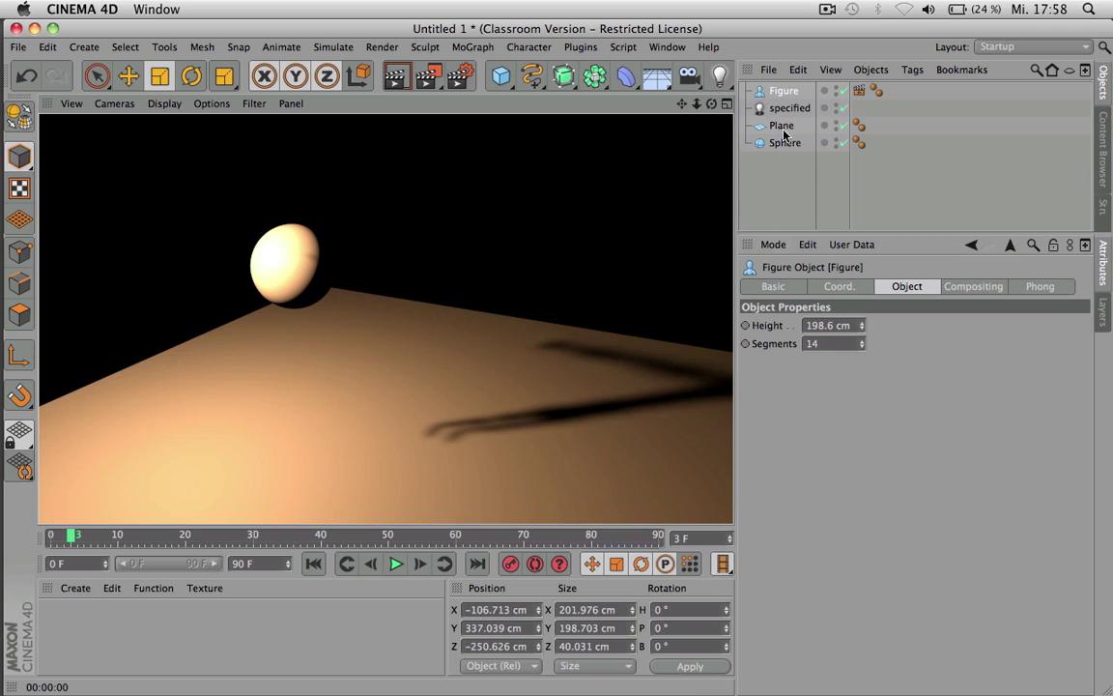
pyautogui.click(780, 91)
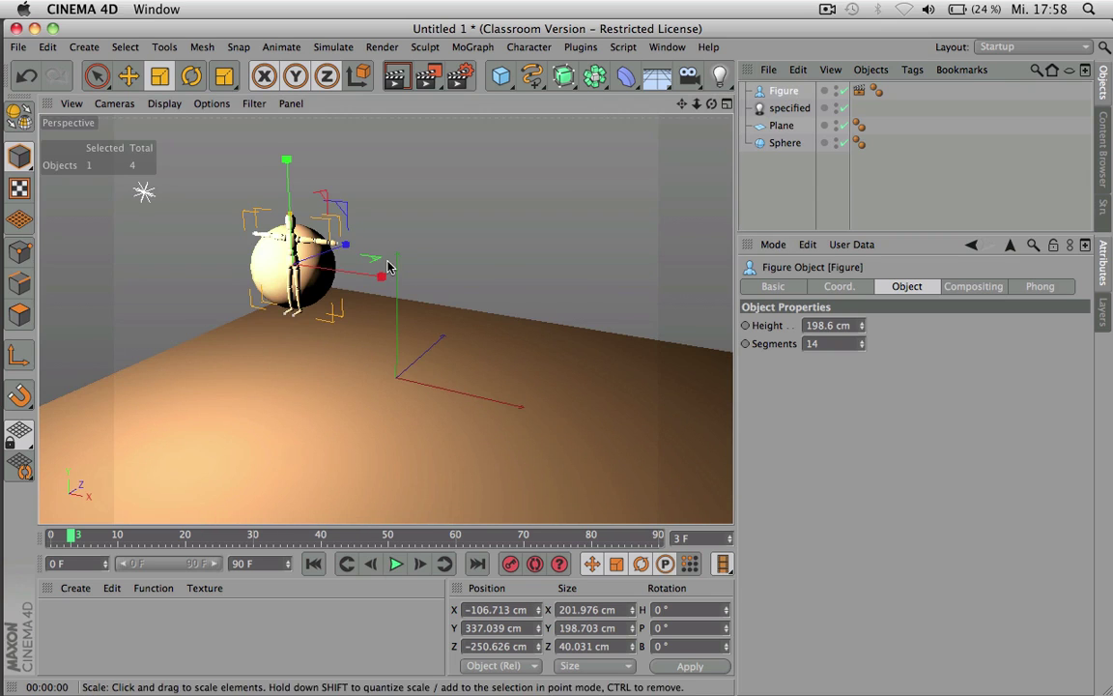
# - Move the Figure next to the sphere using the Top view, then render the Perspective view
pyautogui.press('e')
pyautogui.moveTo(310, 235); pyautogui.dragTo(427, 258)
pyautogui.middleClick(563, 201)
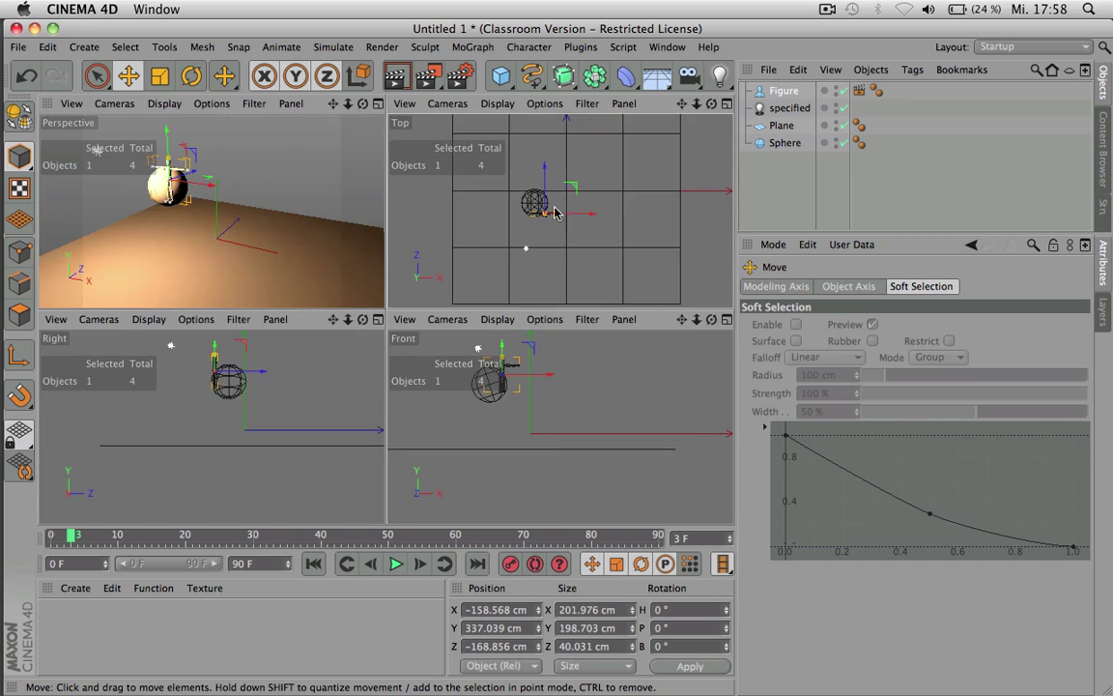
pyautogui.middleClick(521, 270)
pyautogui.moveTo(518, 269)
pyautogui.mouseDown()
pyautogui.moveTo(499, 243)
pyautogui.moveTo(504, 251)
pyautogui.mouseUp()
pyautogui.middleClick(504, 251)
pyautogui.middleClick(318, 237)
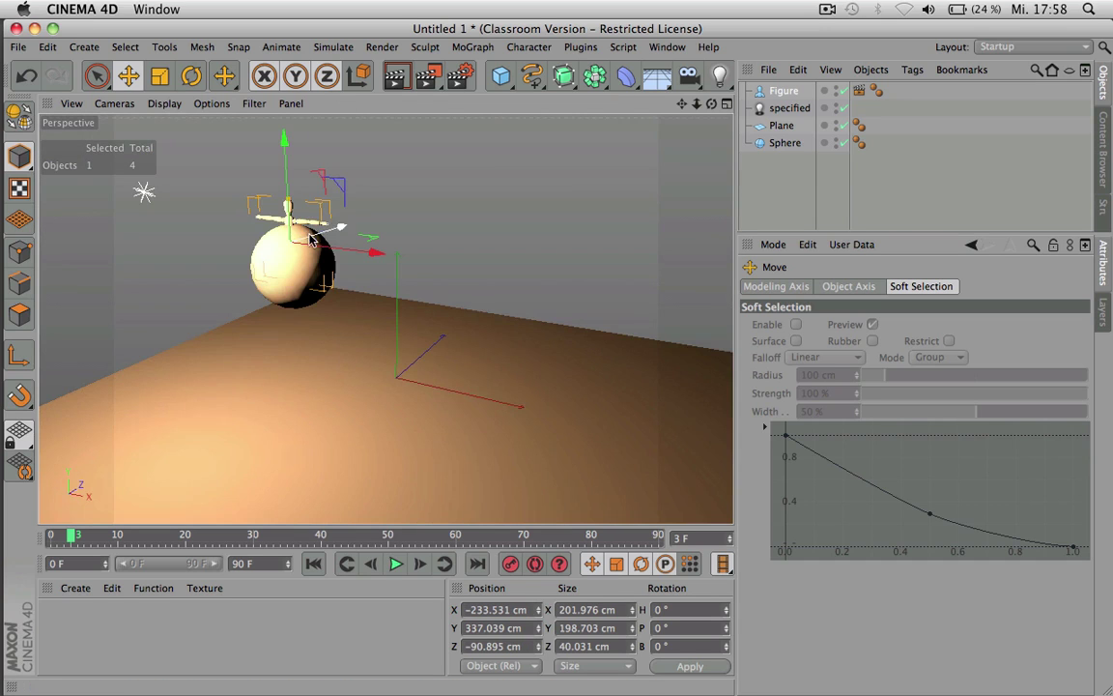
pyautogui.hotkey('ctrl', 'r')
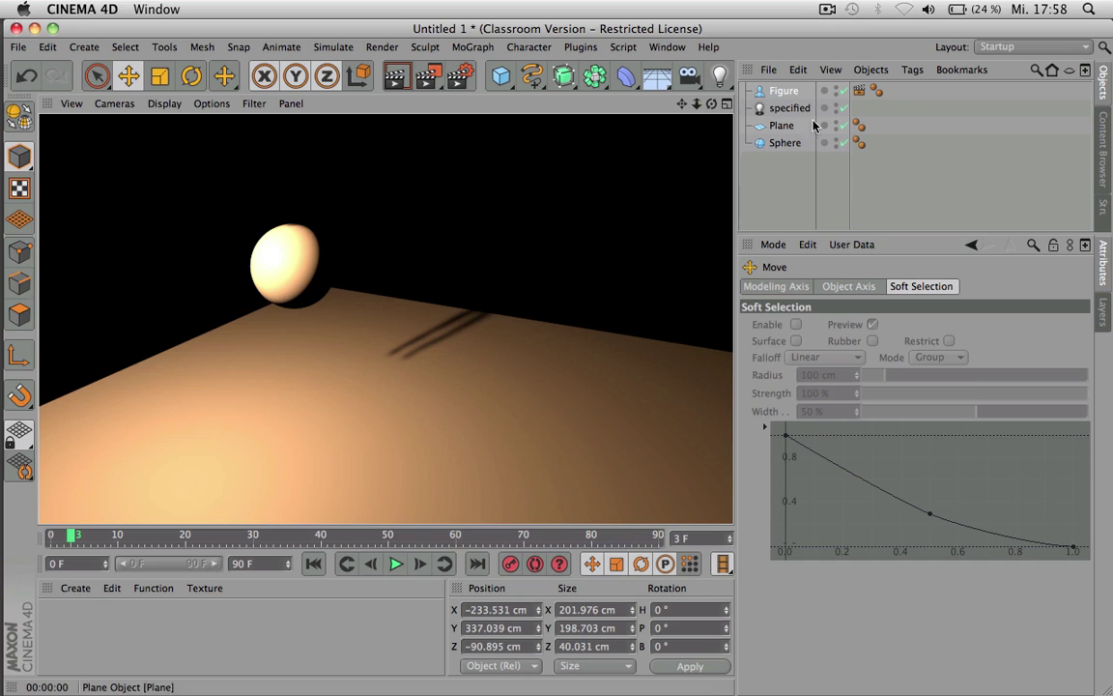
pyautogui.click(789, 94)
# - Delete the Figure, Sphere and specified light, and add a Cube to the scene
pyautogui.press('Delete')
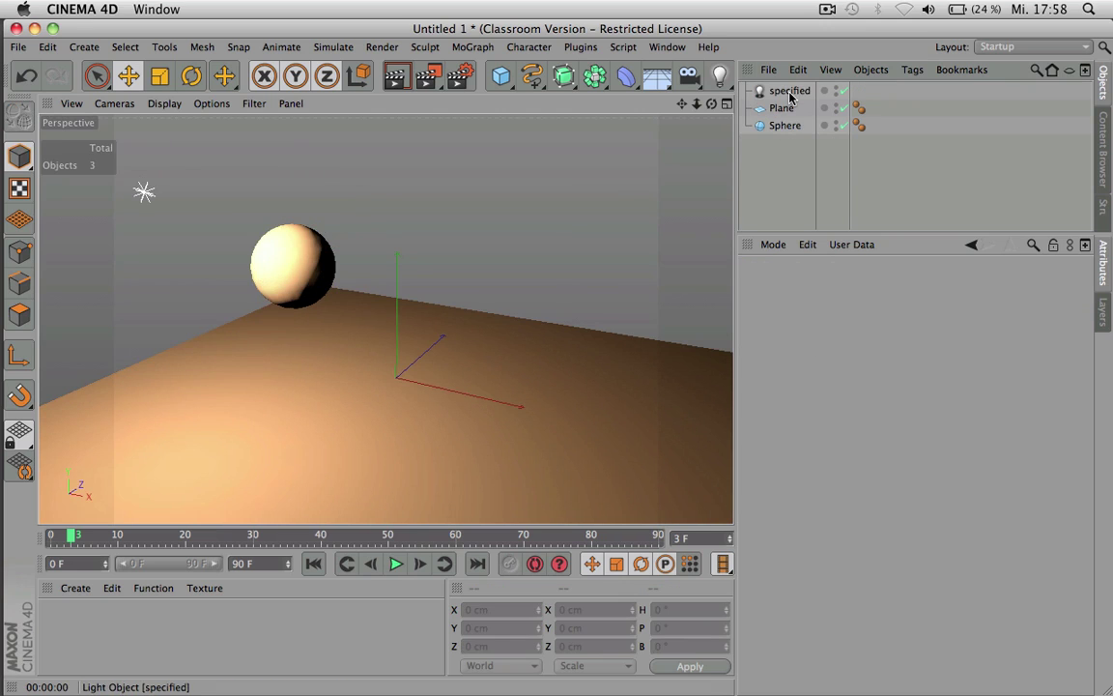
pyautogui.click(792, 126)
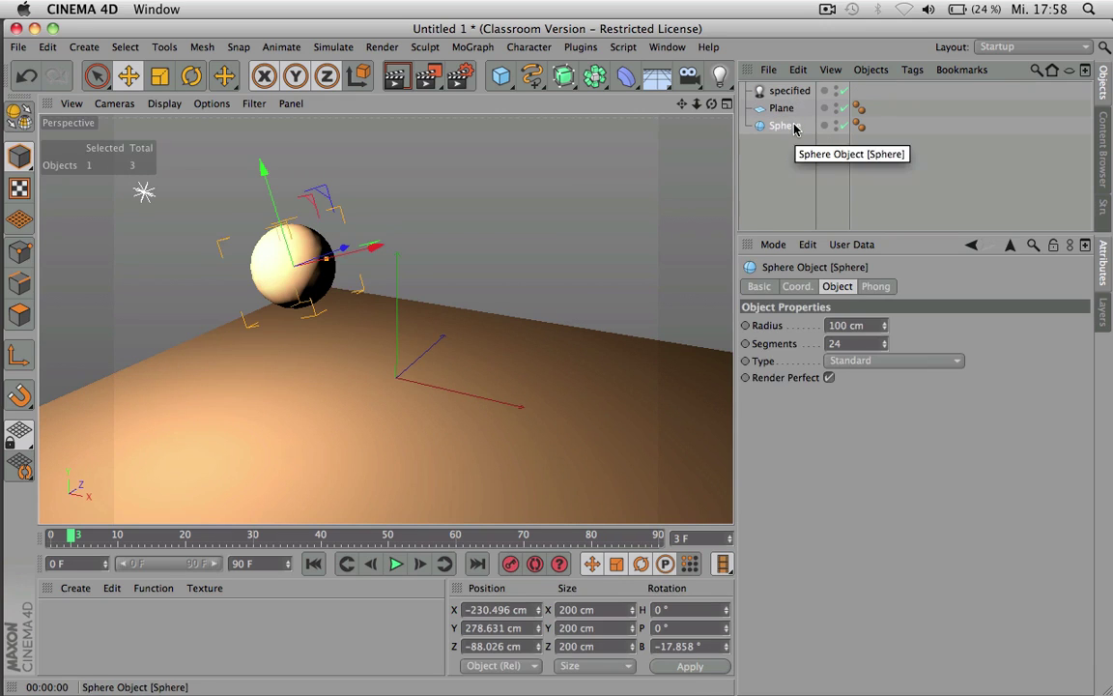
pyautogui.press('Delete')
pyautogui.scroll(-2, 578, 284)
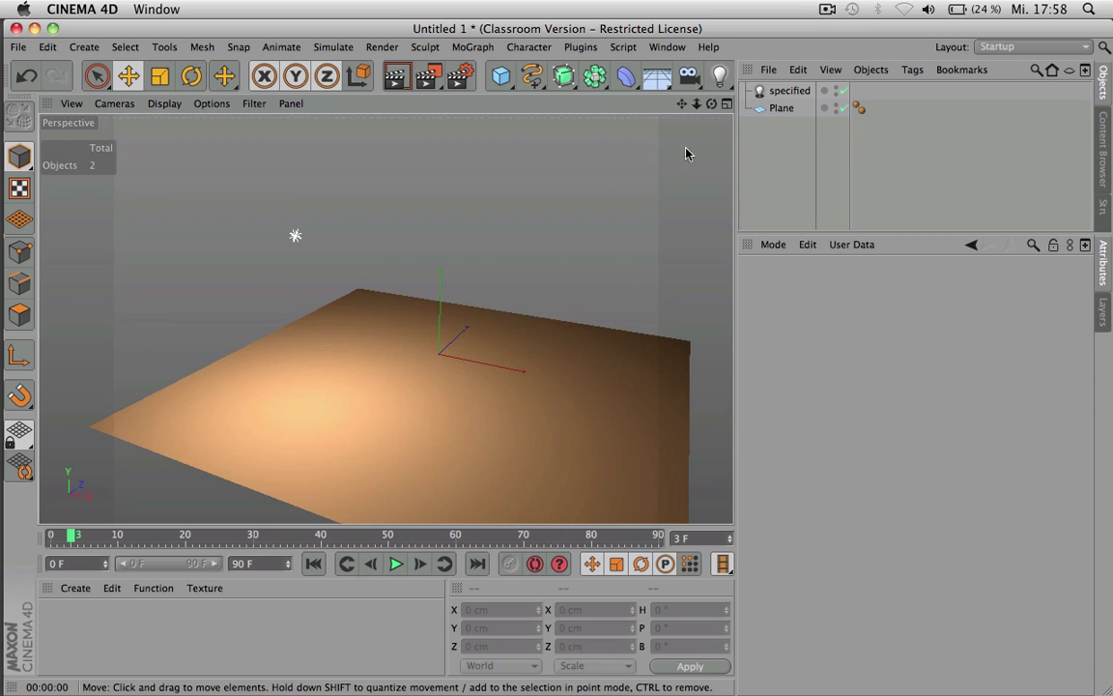
pyautogui.keyDown('alt'); pyautogui.moveTo(688, 152); pyautogui.dragTo(384, 318); pyautogui.keyUp('alt')
pyautogui.click(500, 76)
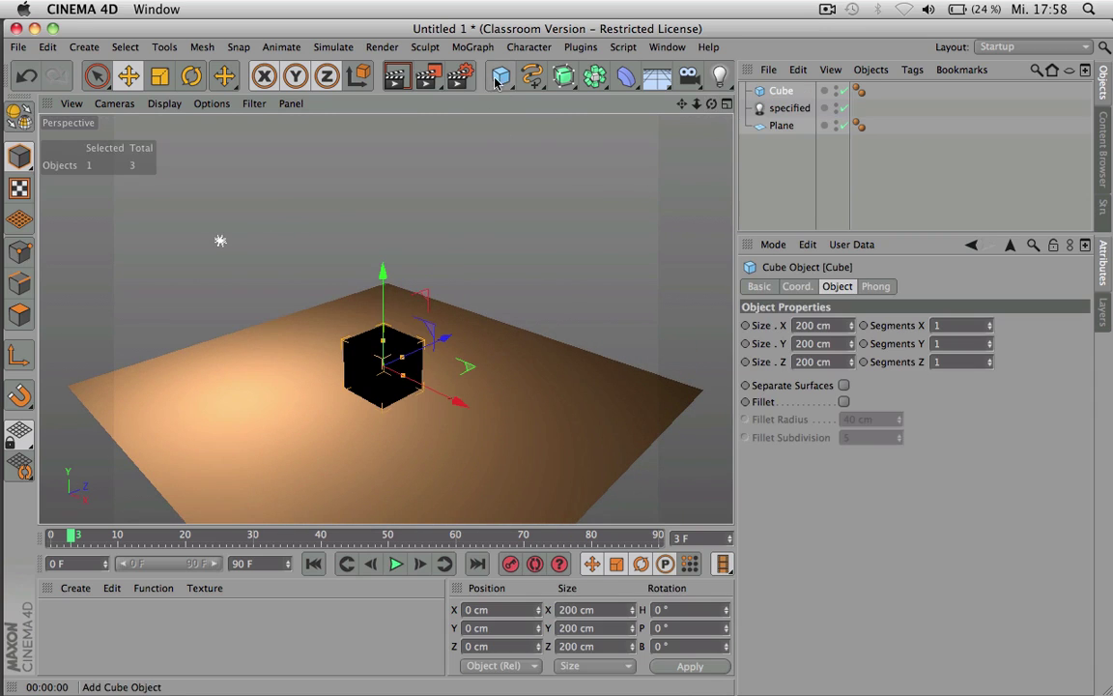
pyautogui.click(792, 108)
pyautogui.press('Delete')
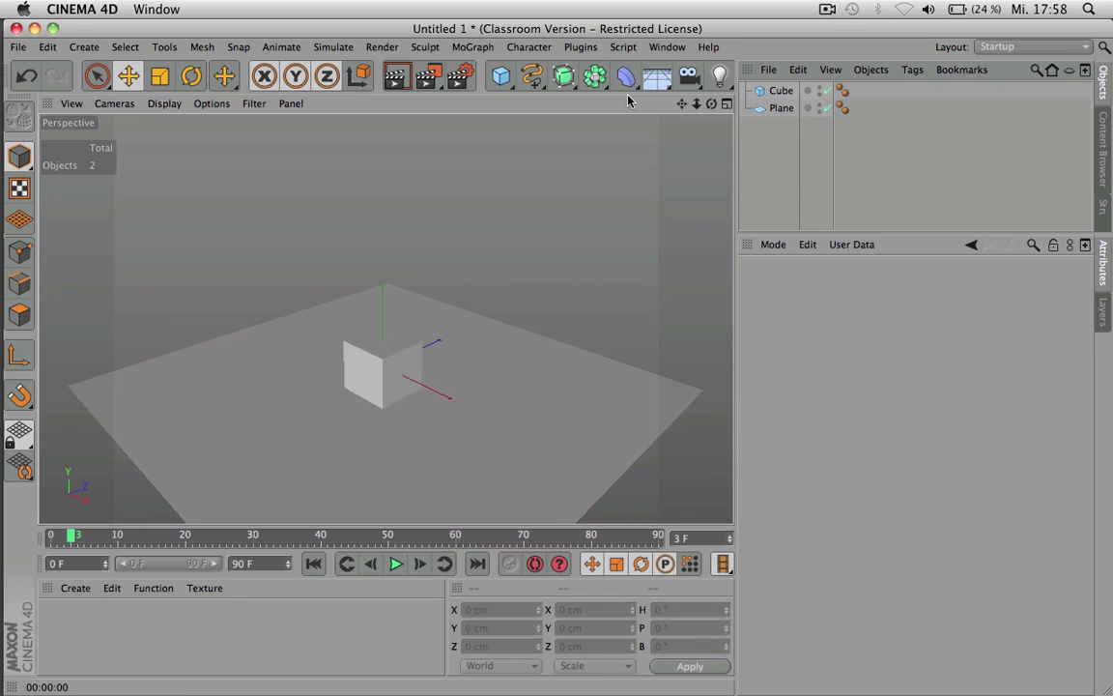
# - Add a Sphere resting on the cube and a new Light moved forward and raised
pyautogui.moveTo(507, 79); pyautogui.dragTo(821, 126)
pyautogui.scroll(3, 395, 320)
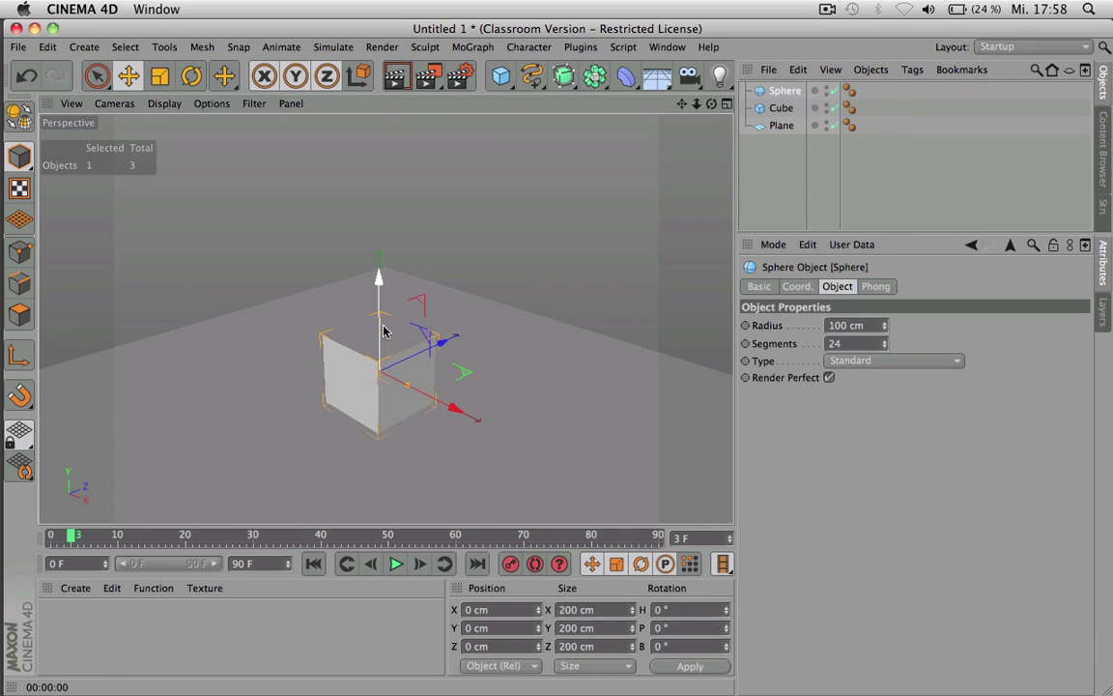
pyautogui.moveTo(379, 327); pyautogui.dragTo(379, 250)
pyautogui.click(719, 76)
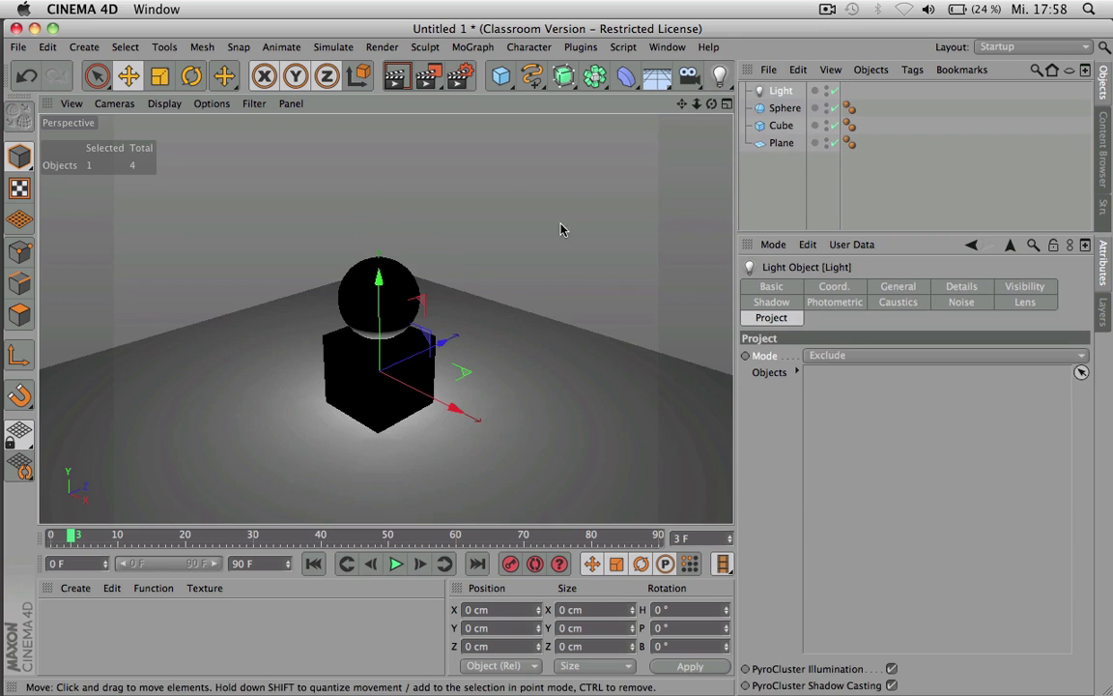
pyautogui.moveTo(430, 345); pyautogui.dragTo(328, 379)
pyautogui.moveTo(254, 334); pyautogui.dragTo(241, 124)
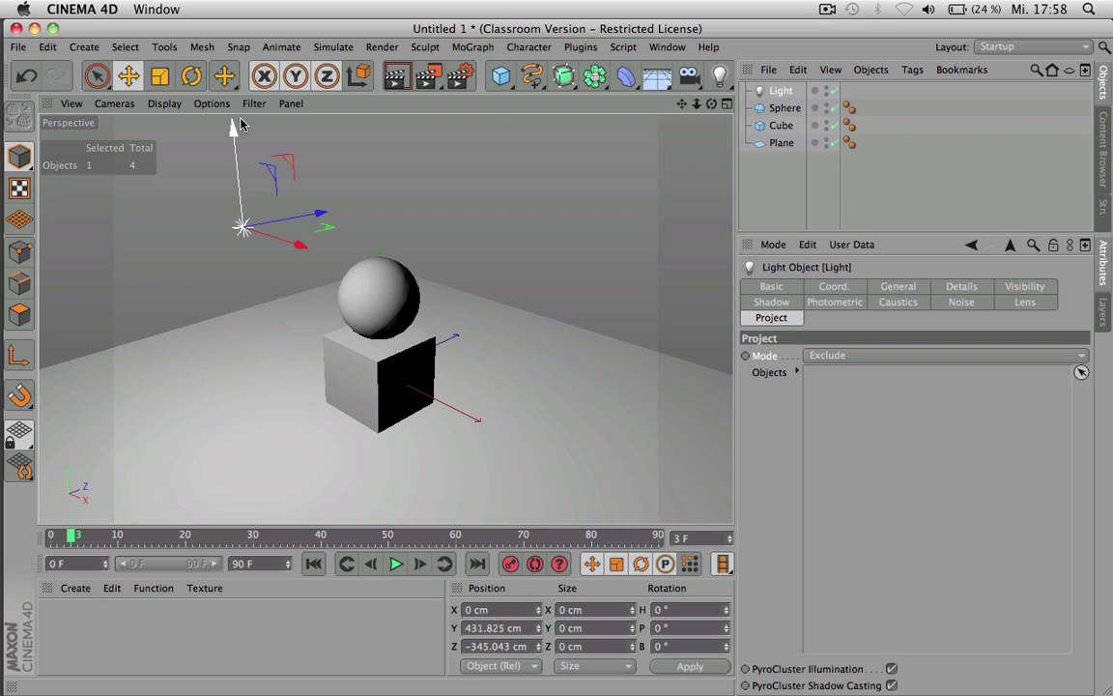
# - Make the light a Spot and move it further back and slightly higher
pyautogui.click(880, 285)
pyautogui.click(858, 429)
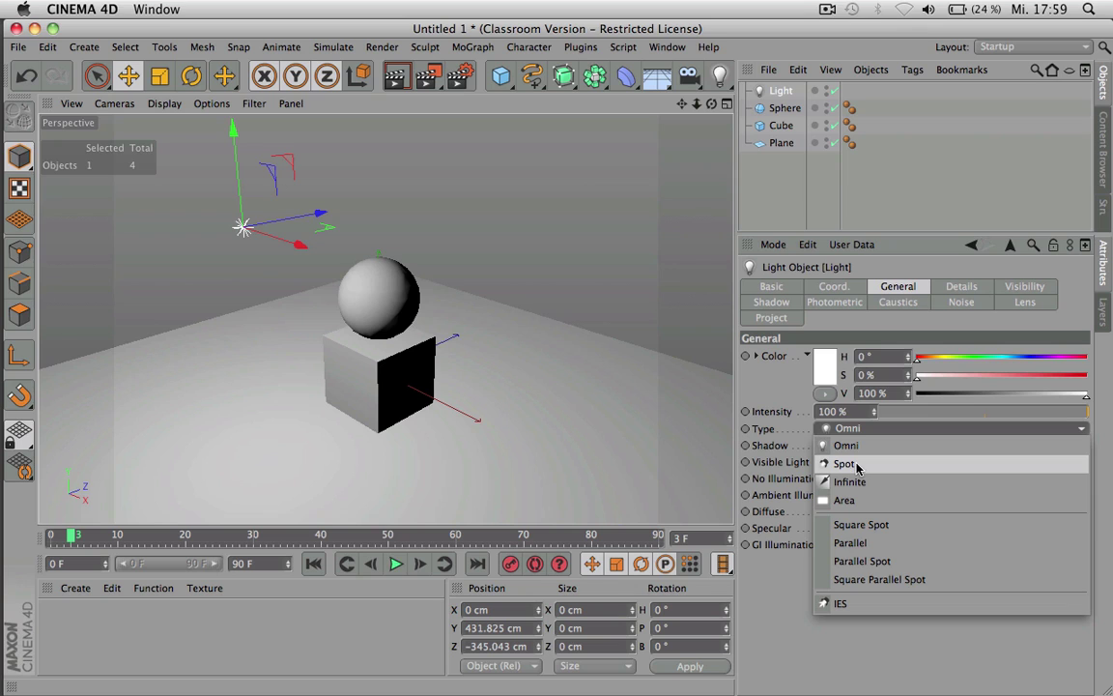
pyautogui.click(845, 463)
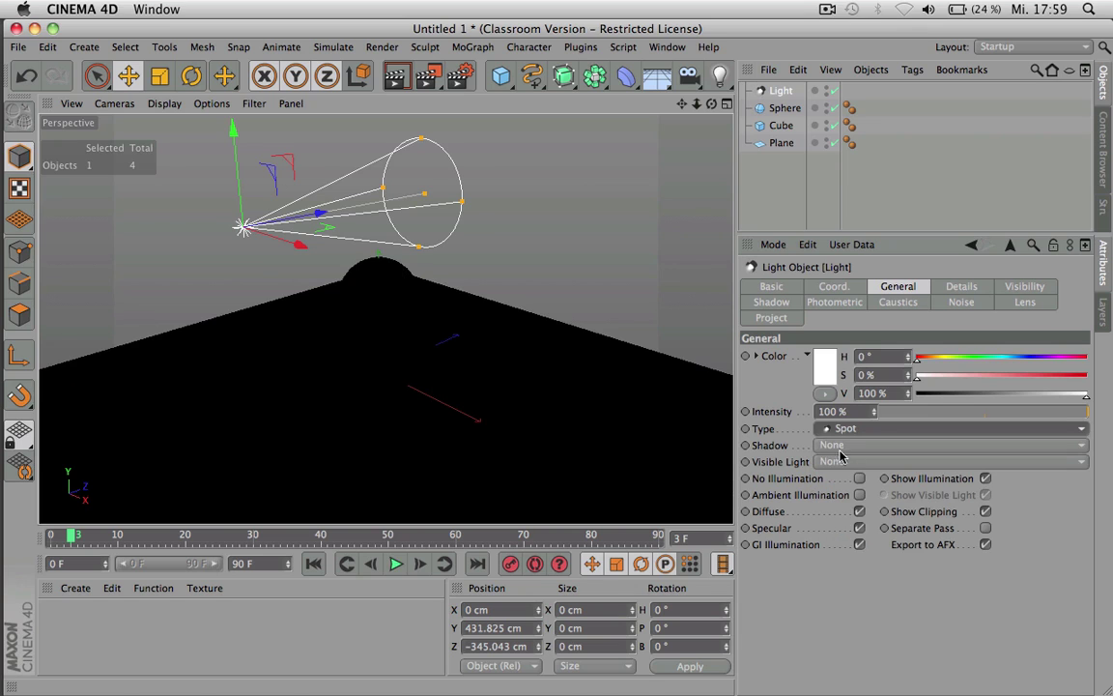
pyautogui.press('r')
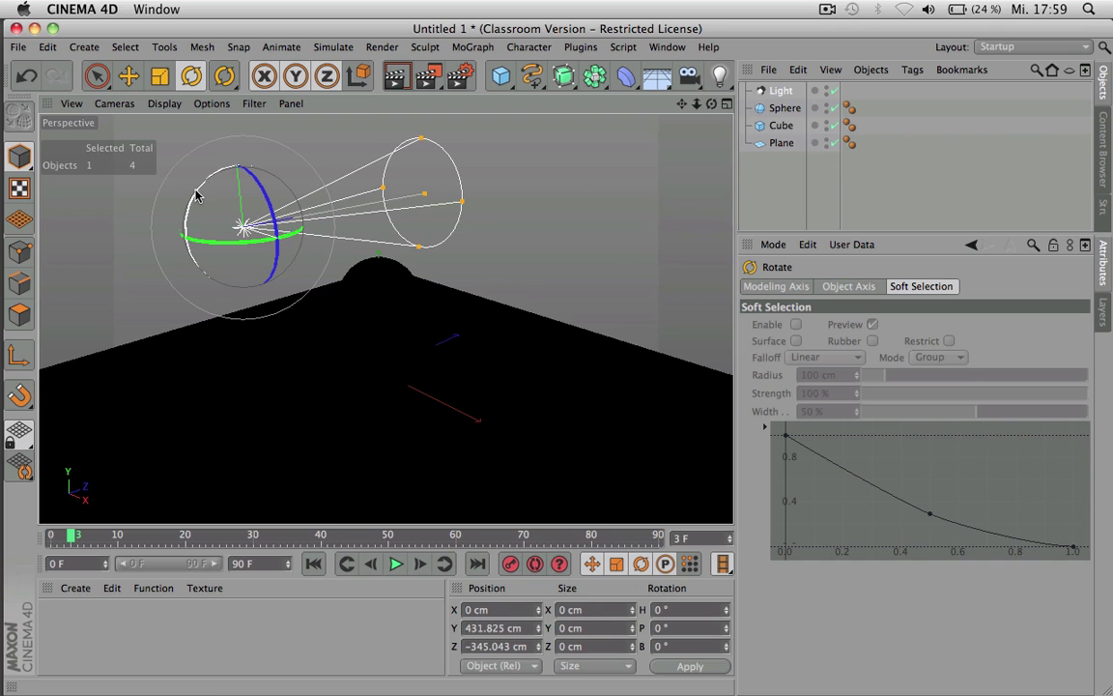
pyautogui.press('e')
pyautogui.moveTo(301, 221); pyautogui.dragTo(258, 222)
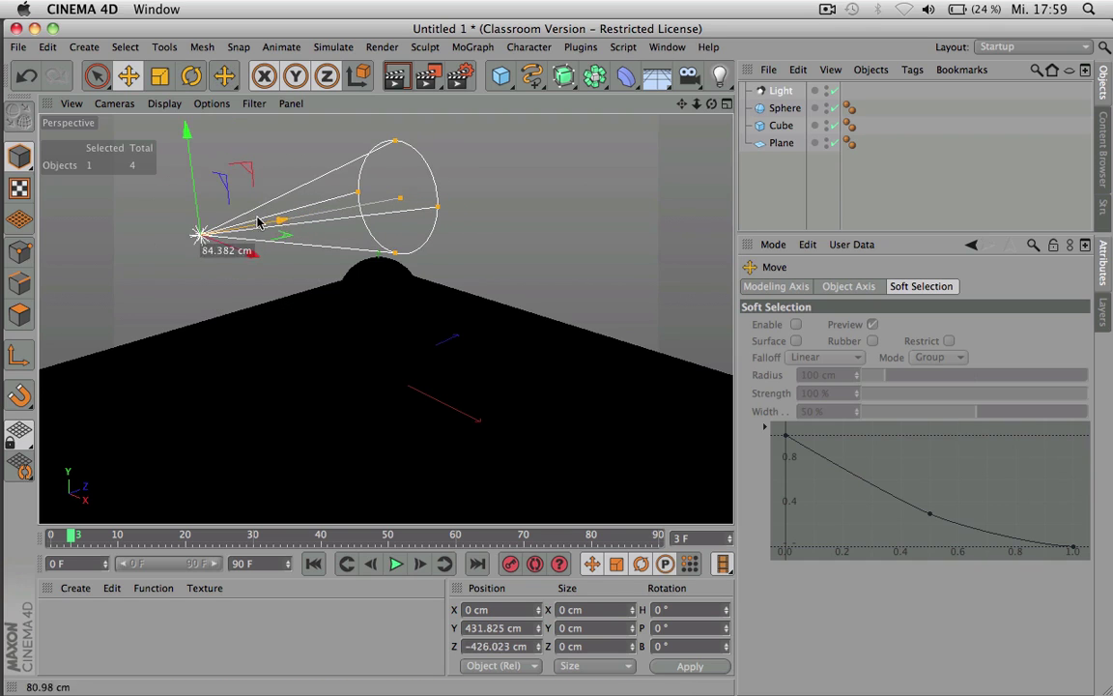
pyautogui.moveTo(206, 179); pyautogui.dragTo(199, 168)
pyautogui.press('r')
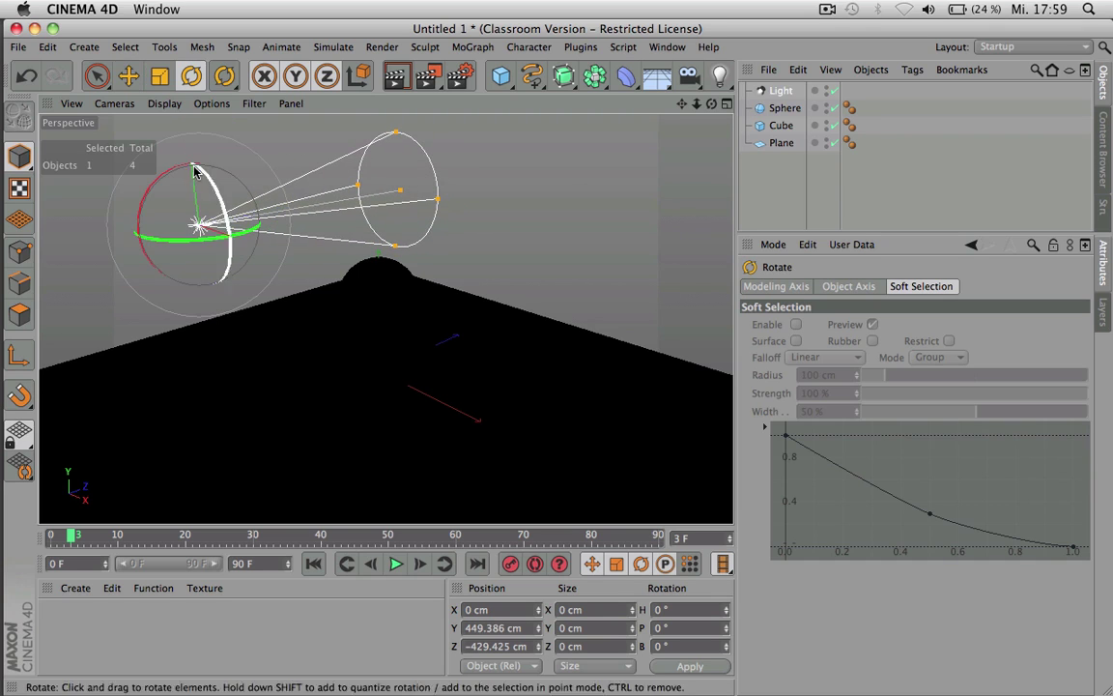
pyautogui.click(179, 193)
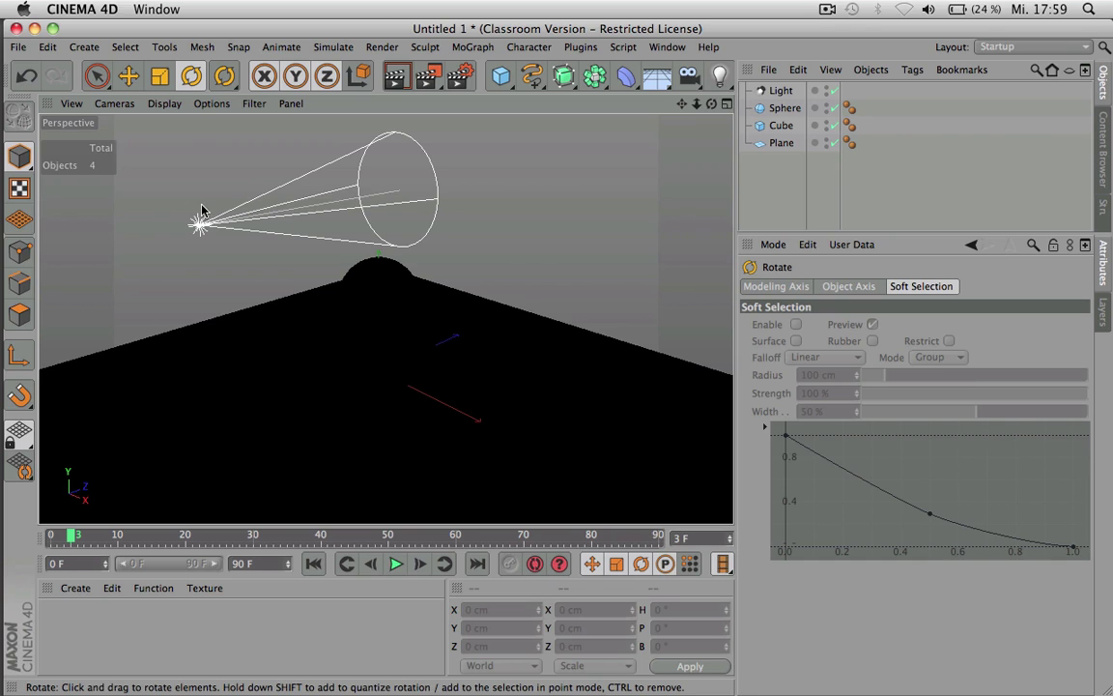
pyautogui.click(198, 224)
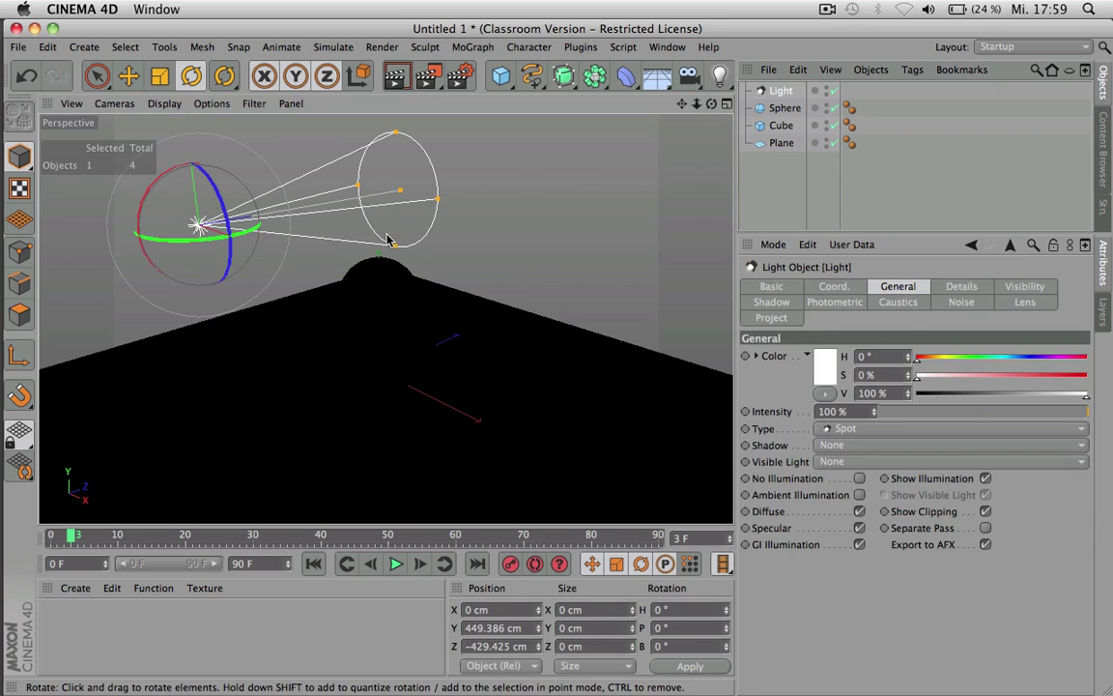
# - Tilt the spotlight down to −38.5° onto the sphere and cube and widen its cone to 79.1°
pyautogui.press('r')
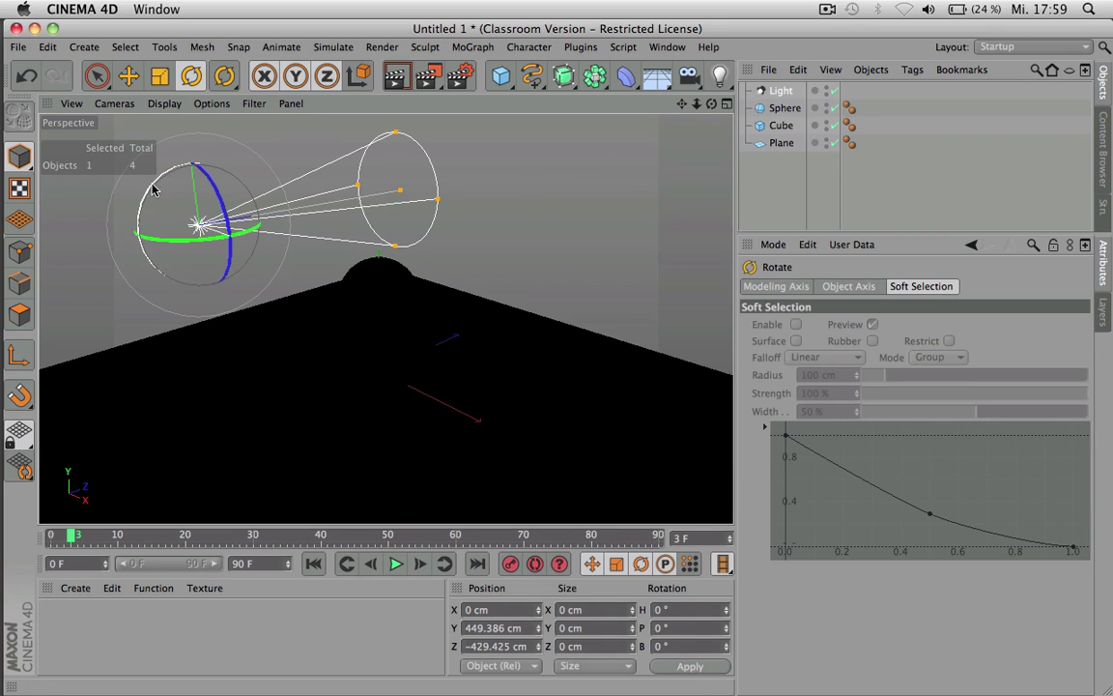
pyautogui.moveTo(139, 166); pyautogui.dragTo(188, 167)
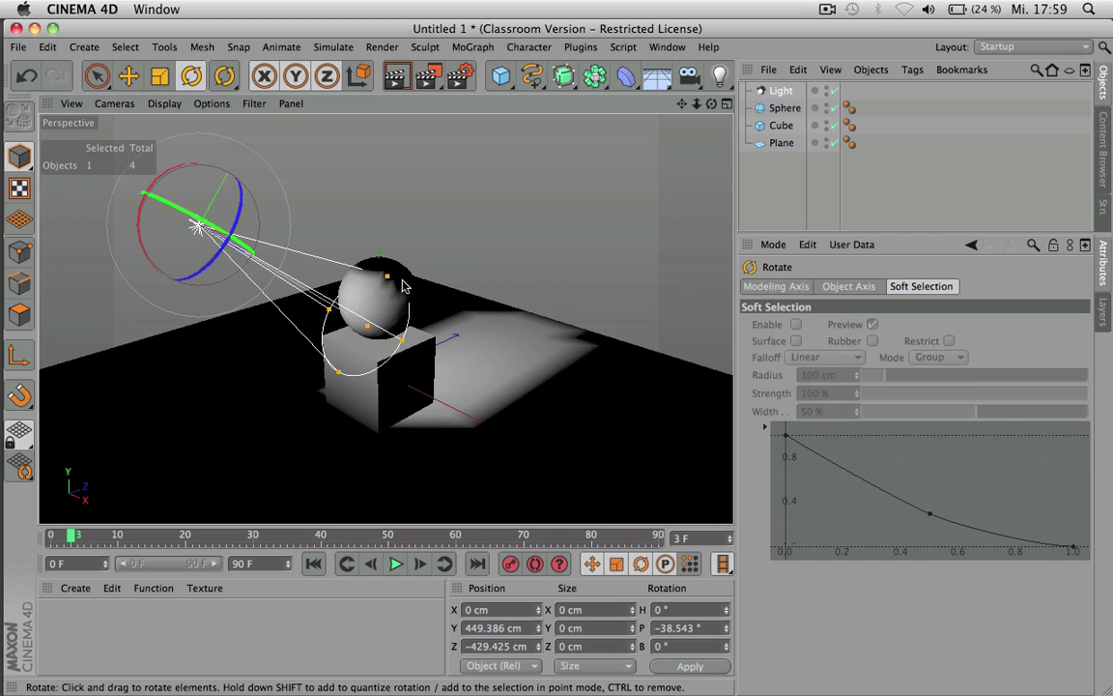
pyautogui.moveTo(388, 280); pyautogui.dragTo(401, 218)
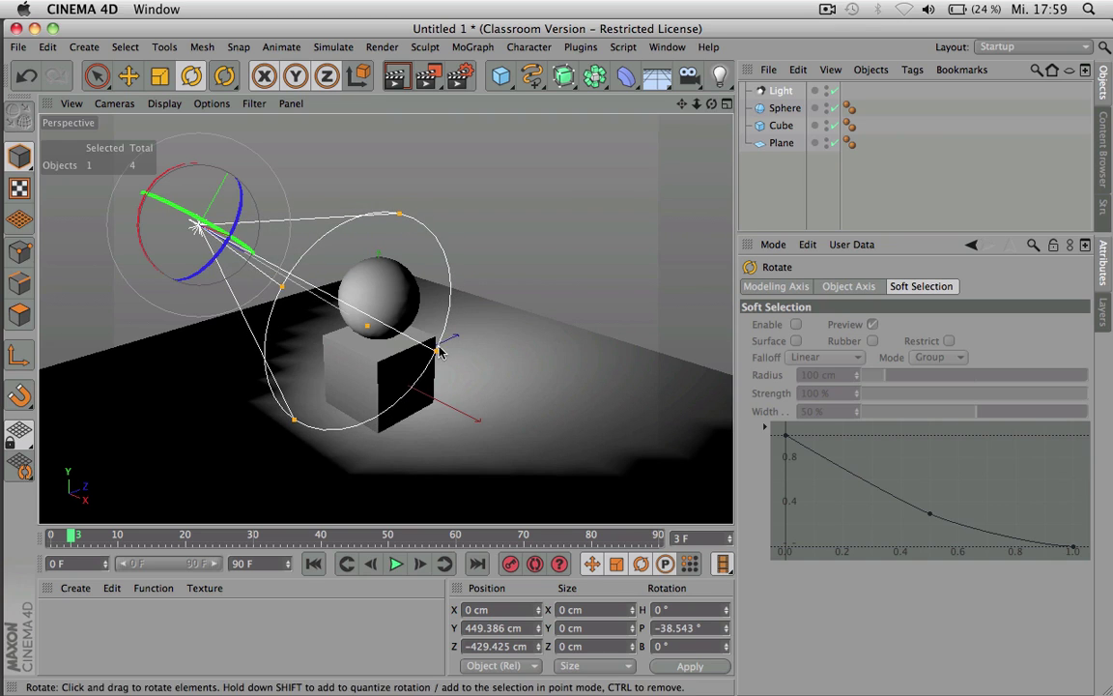
pyautogui.moveTo(299, 423); pyautogui.dragTo(272, 437)
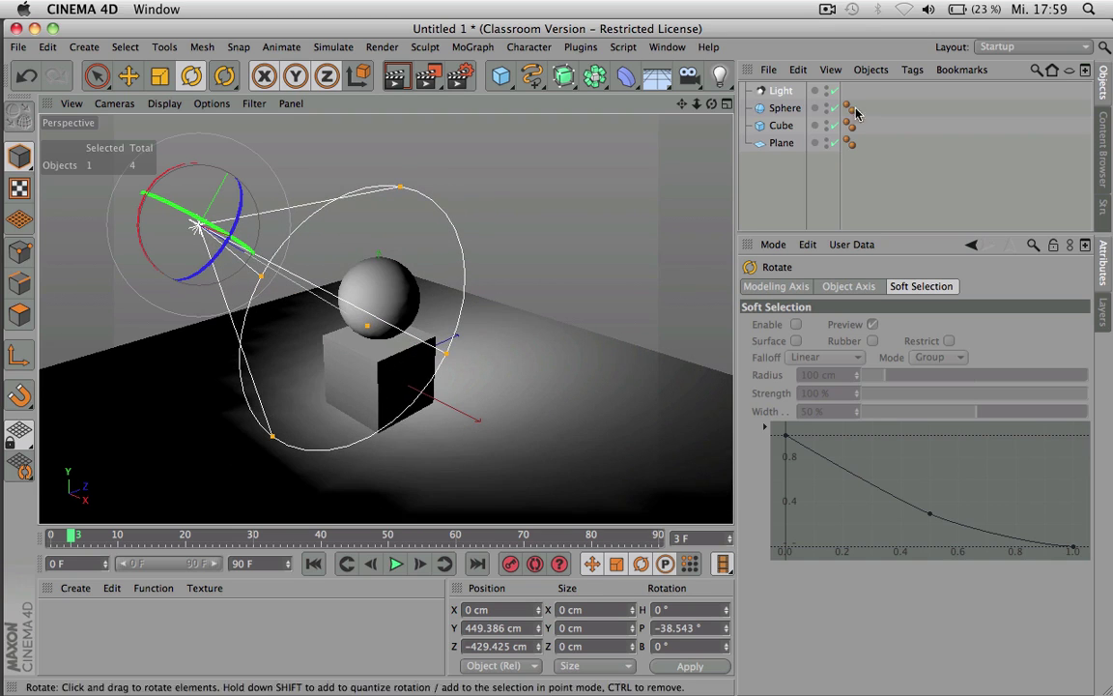
pyautogui.click(789, 92)
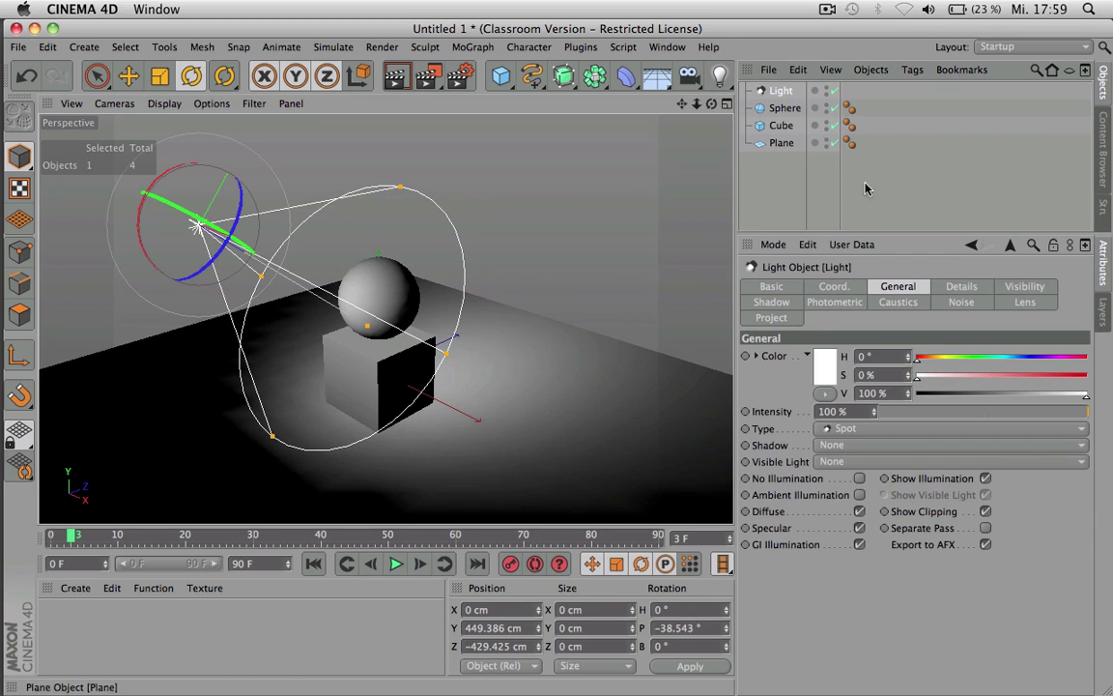
pyautogui.click(961, 286)
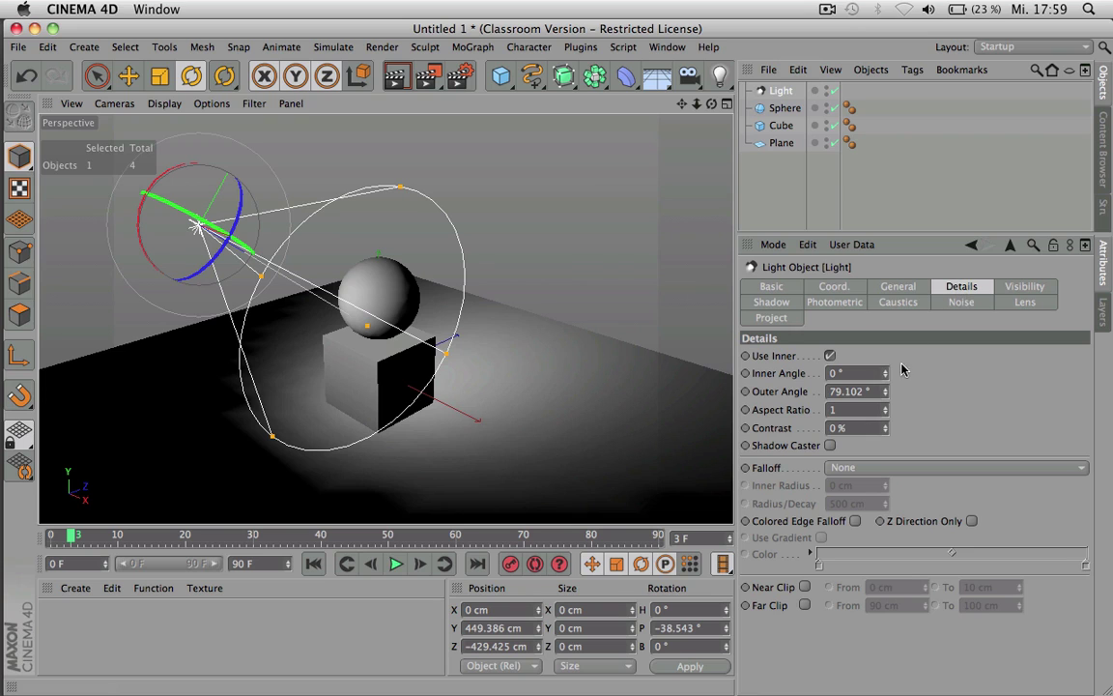
# - Raise the outer angle to 91.1° and render with a 70° inner angle
pyautogui.scroll(12, 858, 394)
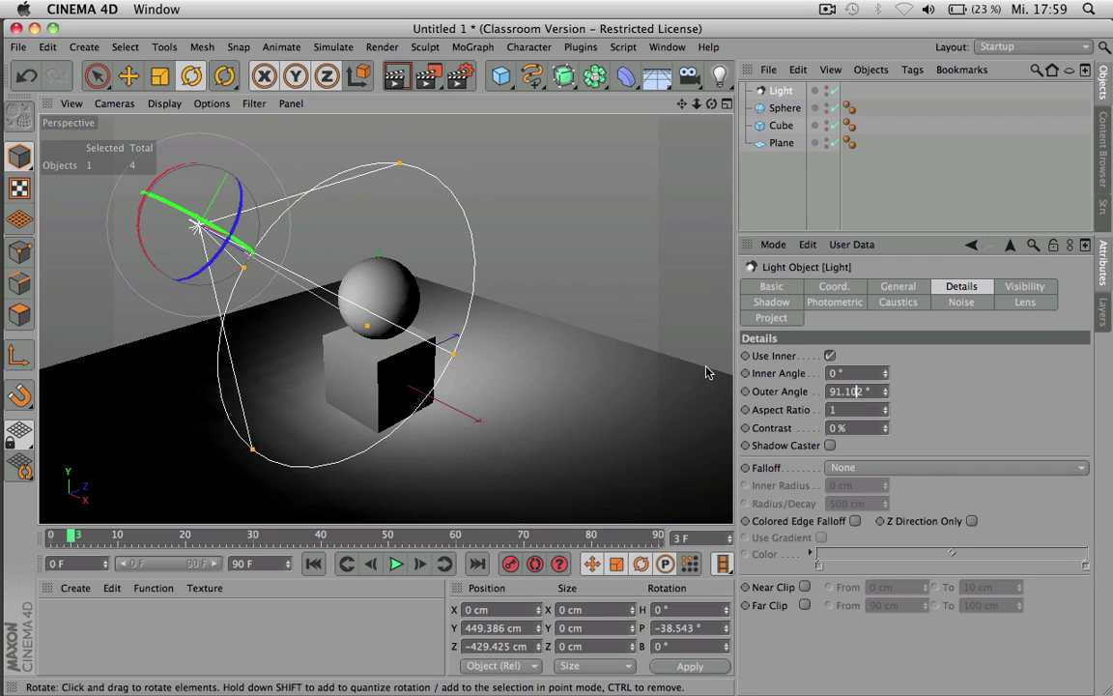
pyautogui.press('super+r')
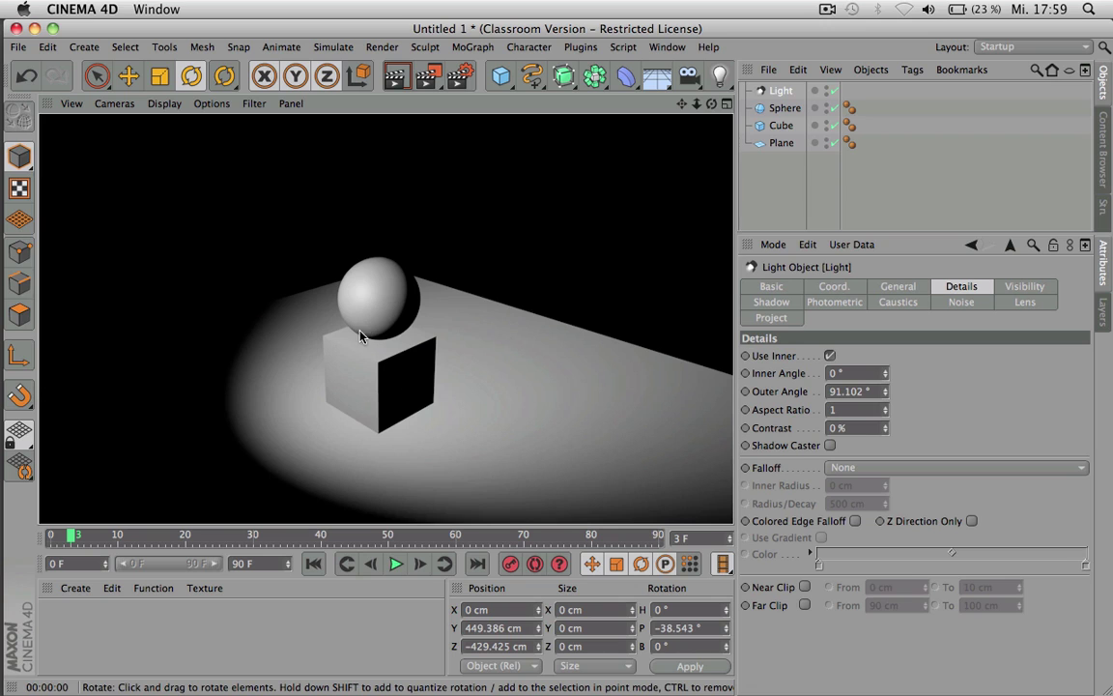
pyautogui.doubleClick(856, 373)
pyautogui.write('70')
pyautogui.scroll(13, 856, 373)
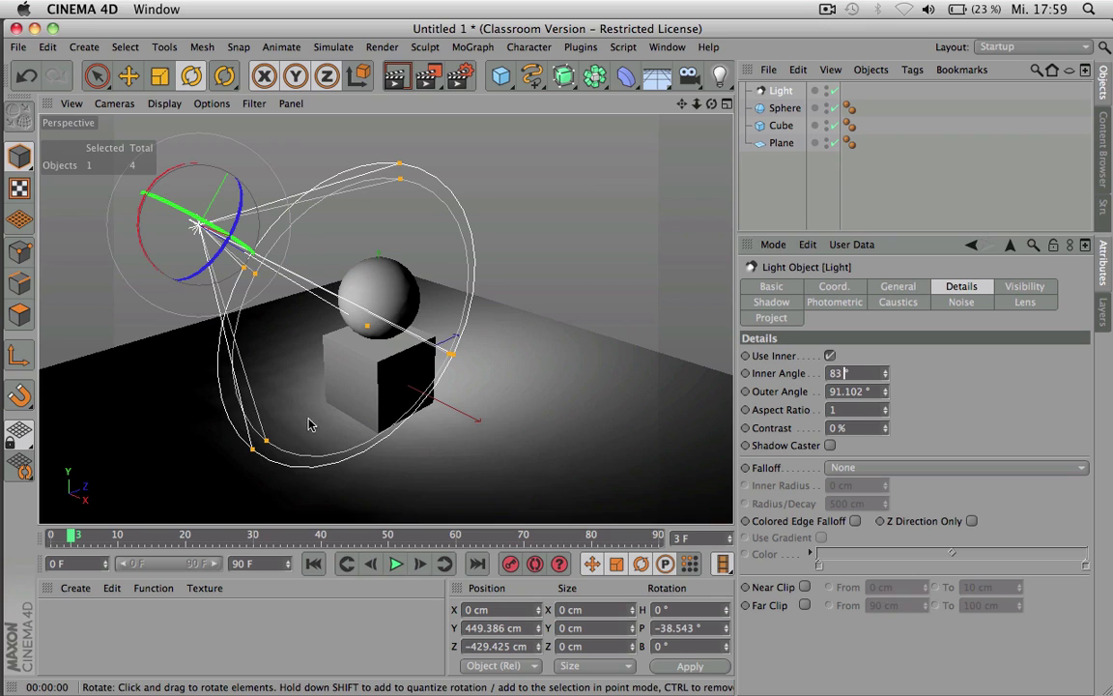
pyautogui.hotkey('ctrl', 'r')
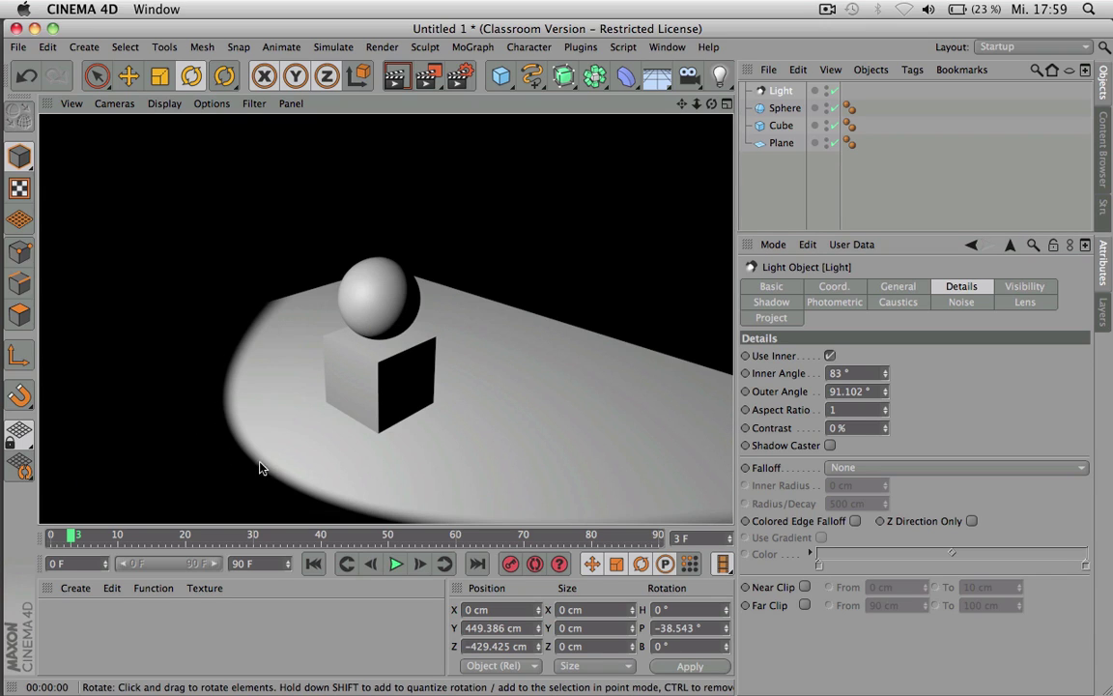
# - Try inner angles of 27° and 57°, rendering each, then reset the inner angle to 0°
pyautogui.click(844, 372)
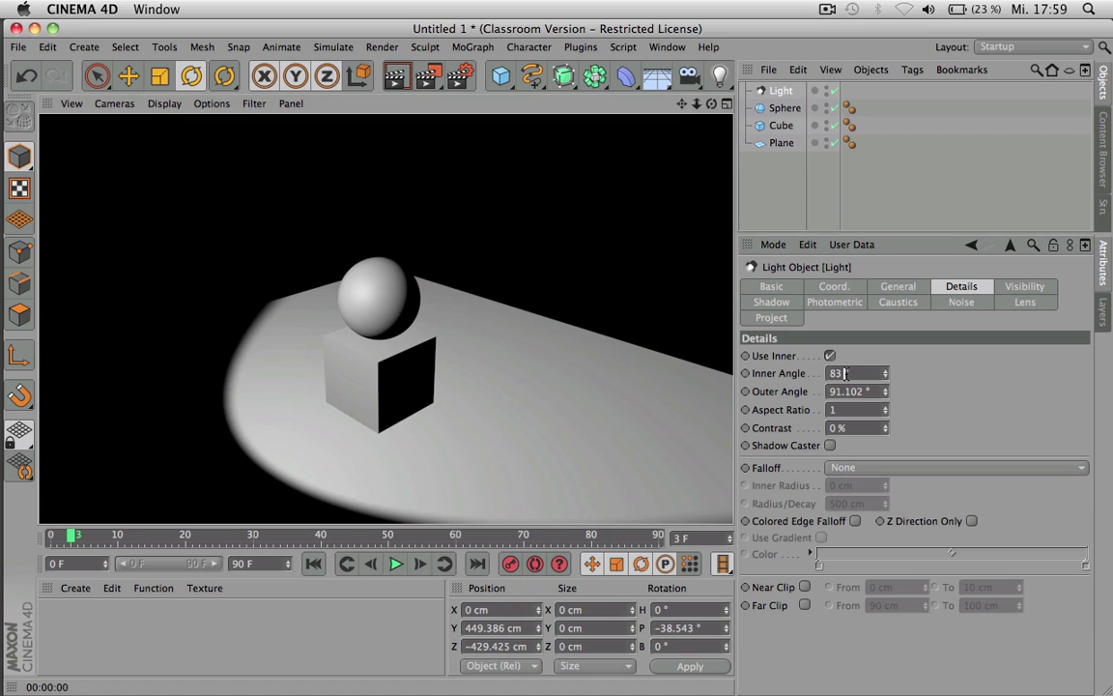
pyautogui.write('45')
pyautogui.press('BackSpace')
pyautogui.press('BackSpace')
pyautogui.write('27')
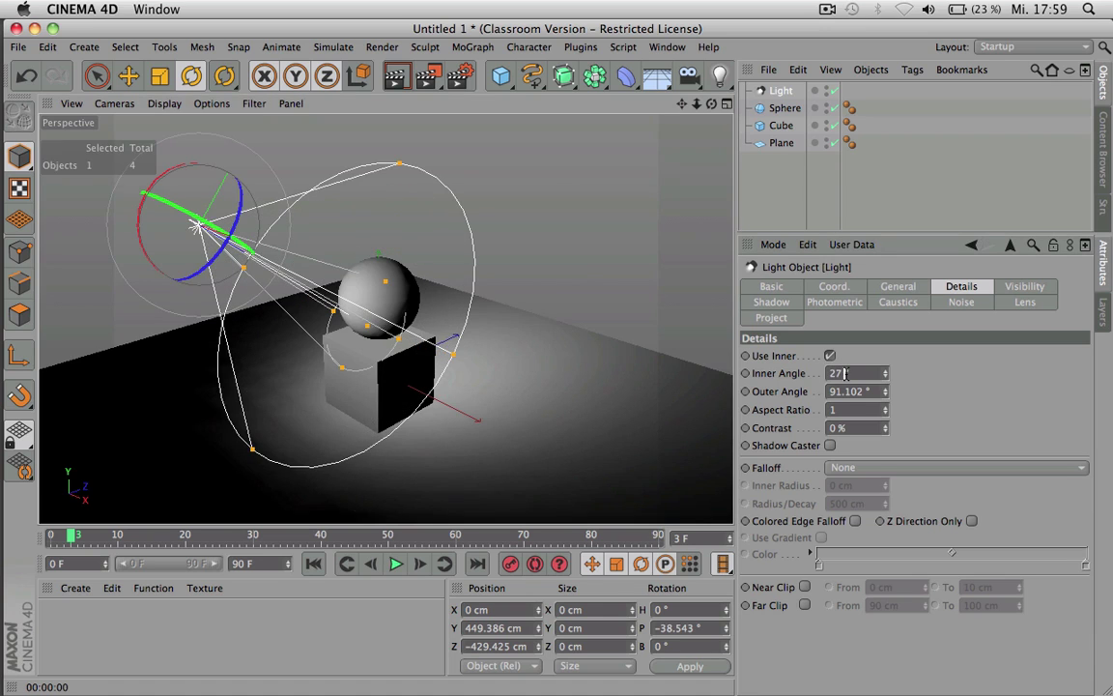
pyautogui.press('Return')
pyautogui.press('super+r')
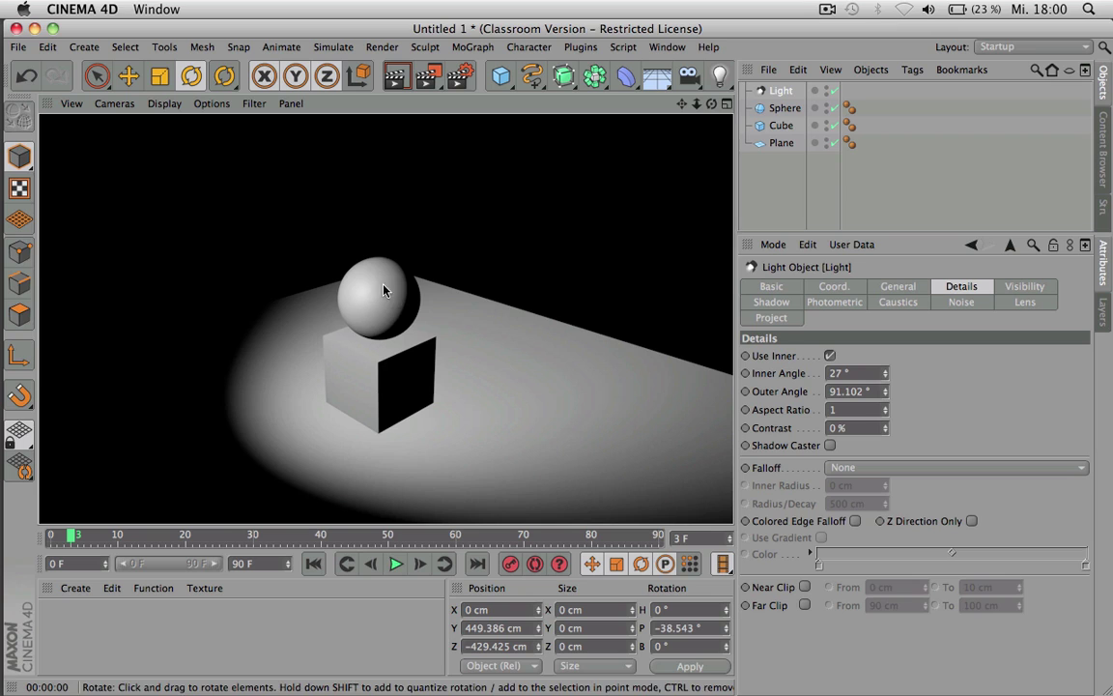
pyautogui.doubleClick(861, 373)
pyautogui.write('52')
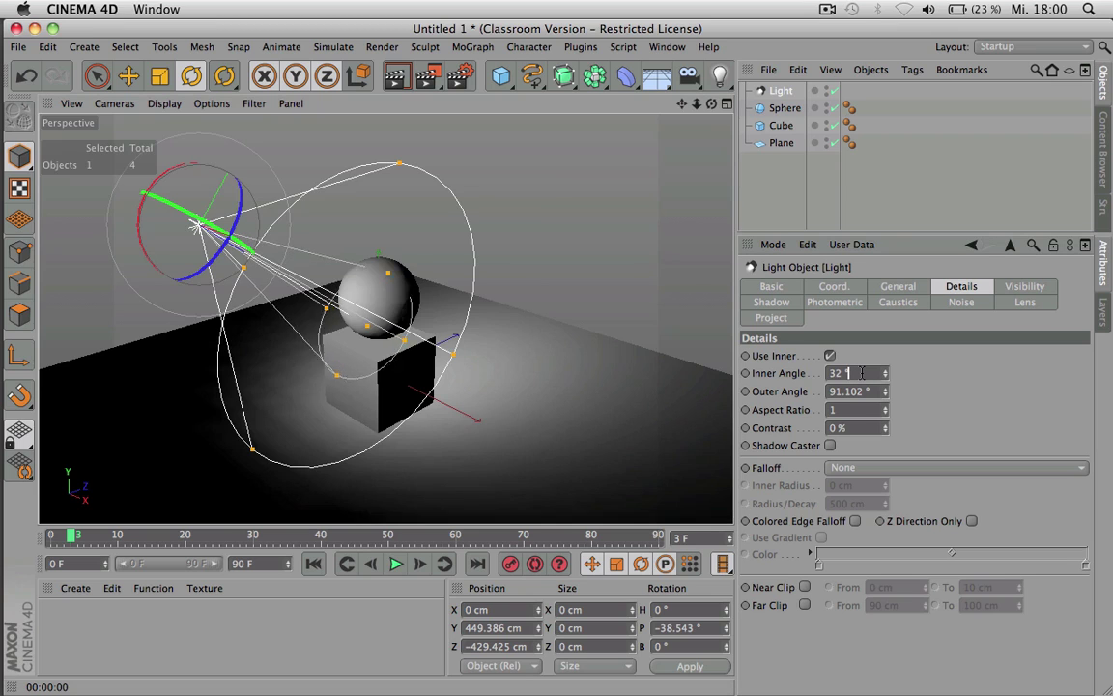
pyautogui.press('BackSpace')
pyautogui.write('7')
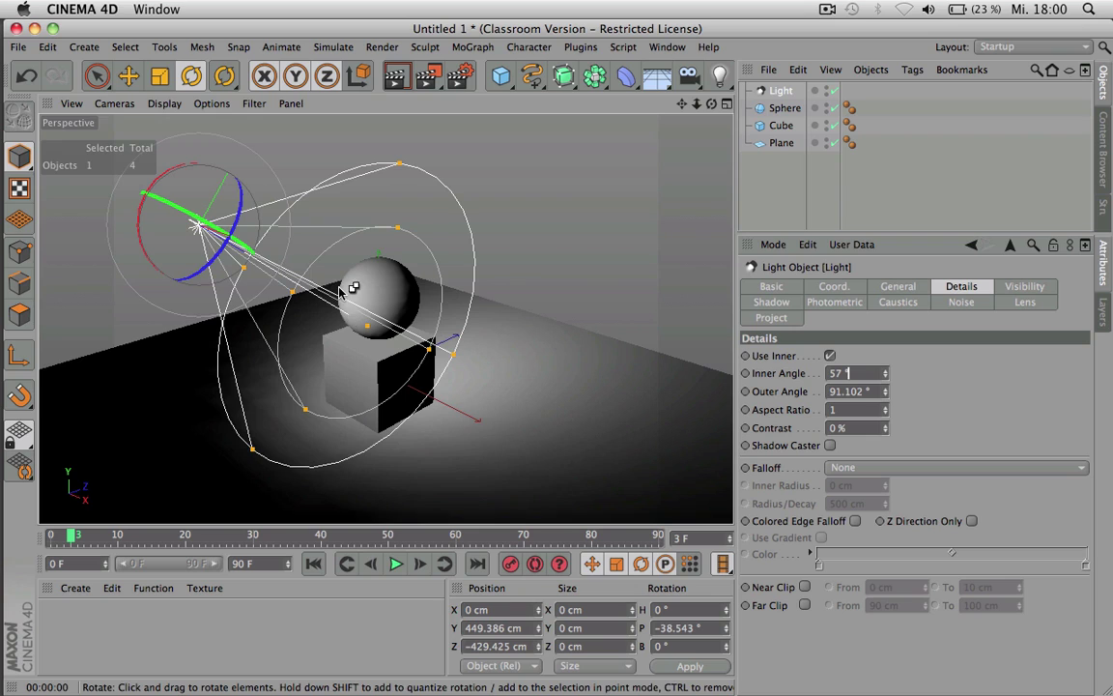
pyautogui.press('Return')
pyautogui.press('super+r')
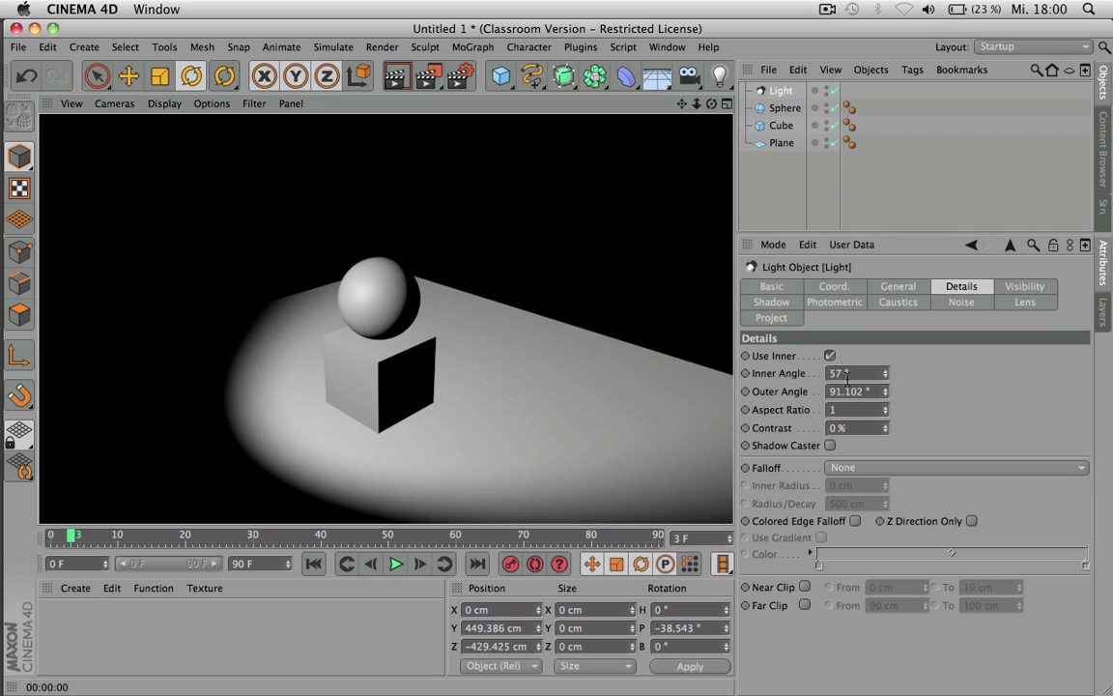
pyautogui.doubleClick(854, 374)
pyautogui.write('0')
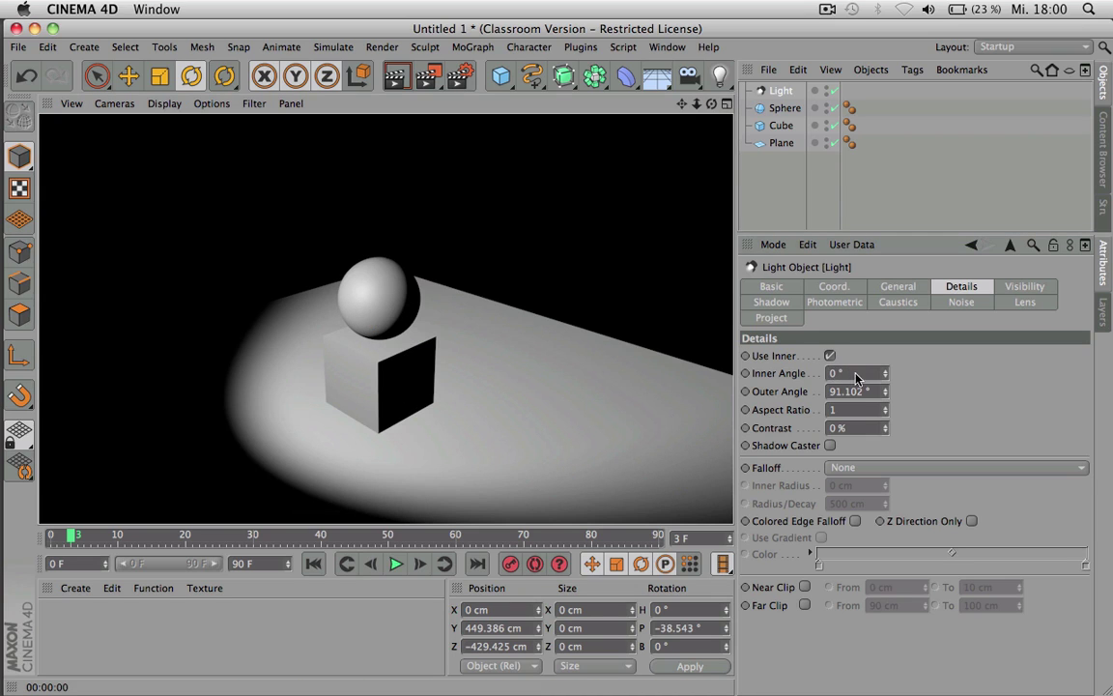
pyautogui.press('Return')
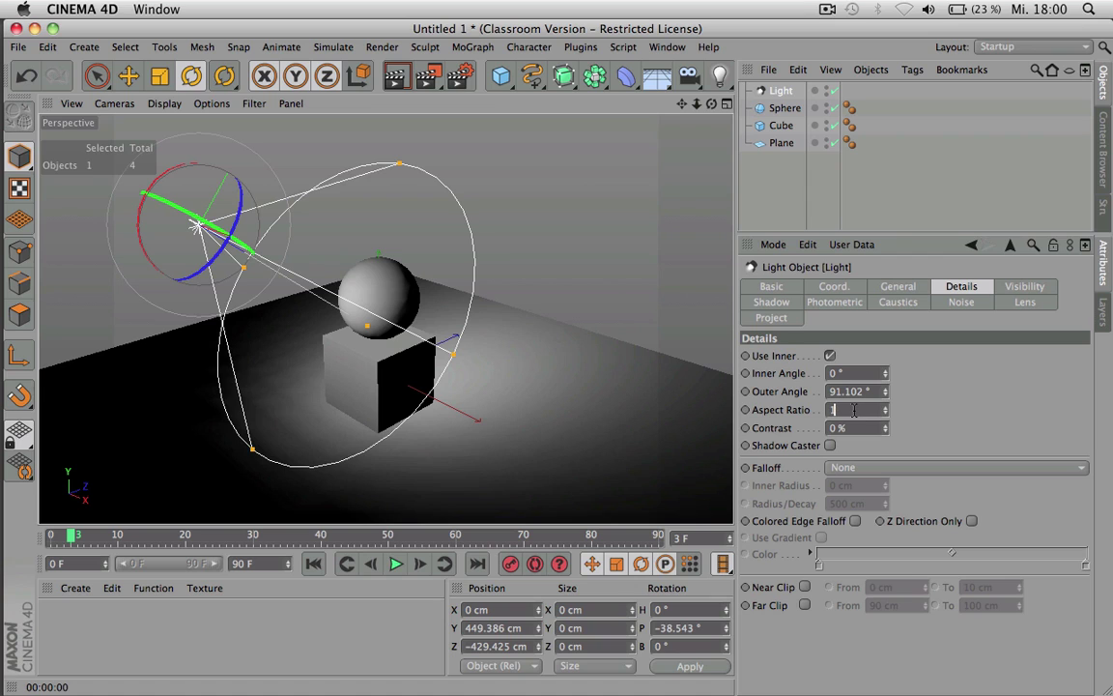
# - Test spotlight aspect ratios of 0.1 and 10, rendering to compare the stretched cones
pyautogui.scroll(-10, 854, 410)
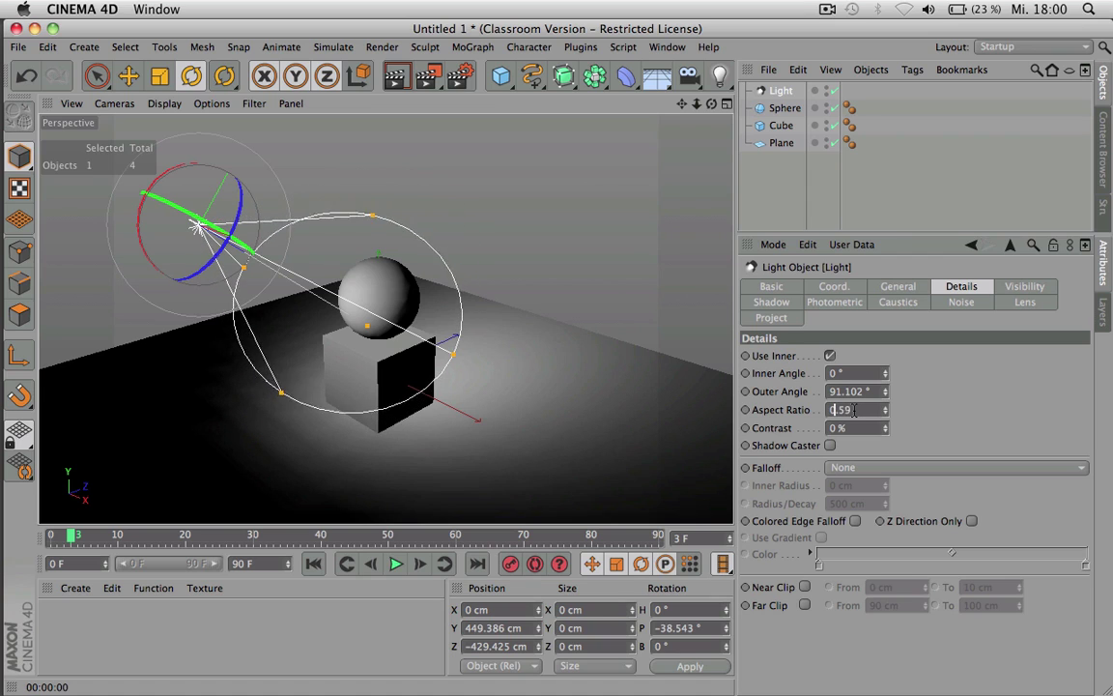
pyautogui.scroll(-5, 854, 410)
pyautogui.hotkey('ctrl', 'r')
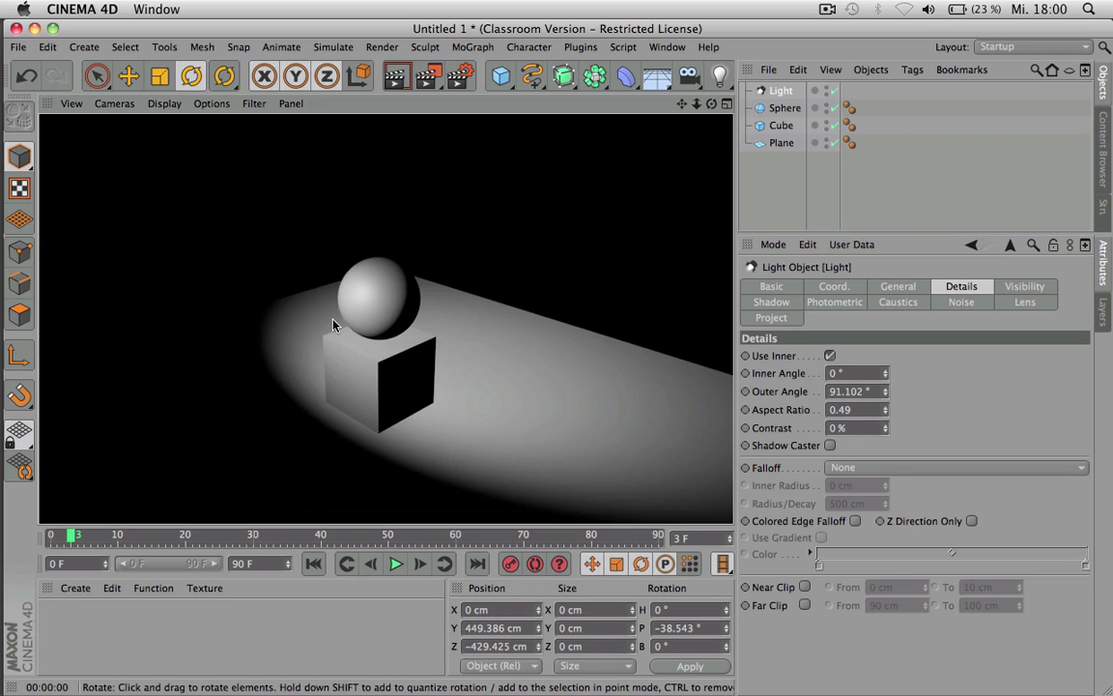
pyautogui.click(864, 410)
pyautogui.write('0.1')
pyautogui.press('Return')
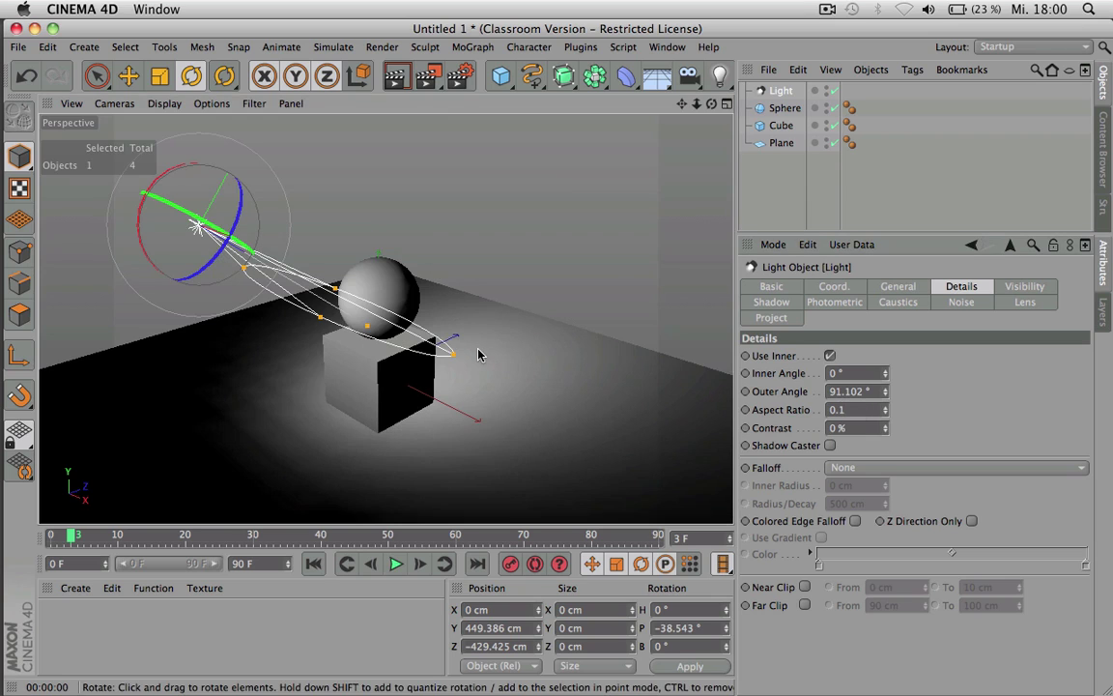
pyautogui.hotkey('ctrl', 'r')
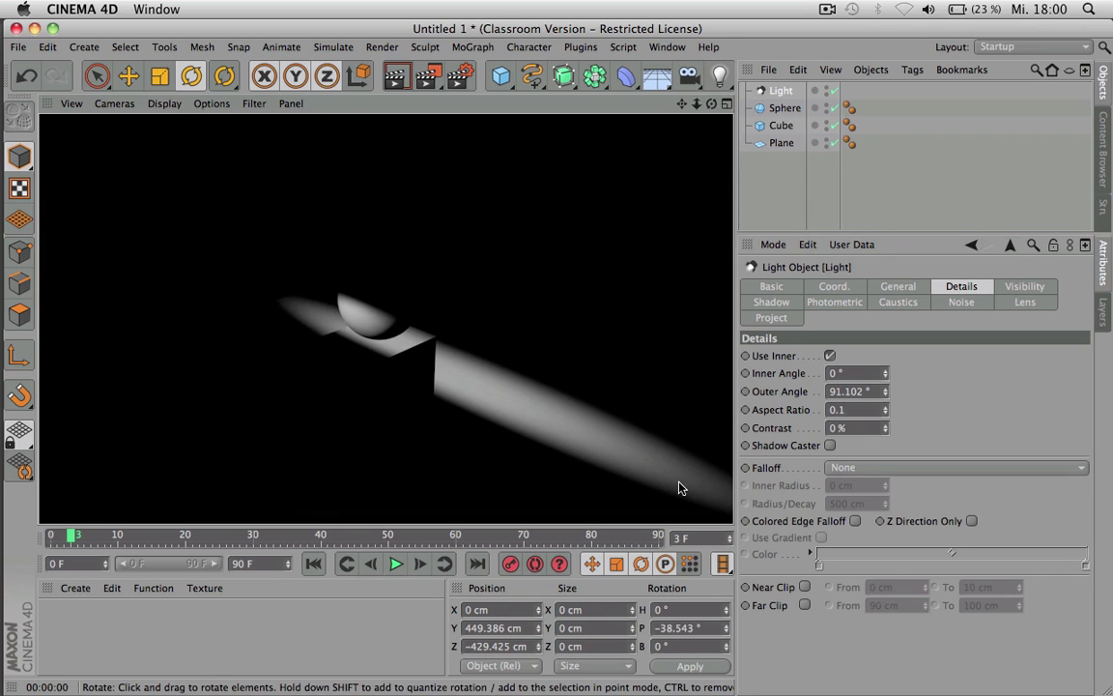
pyautogui.click(869, 410)
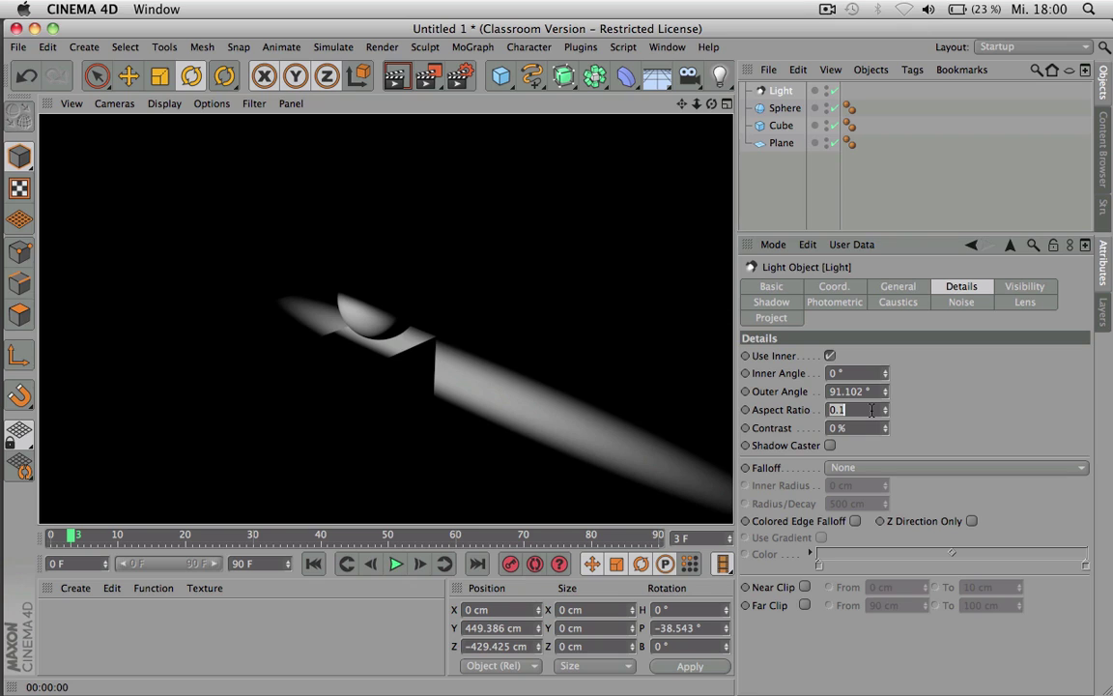
pyautogui.write('10')
pyautogui.press('Return')
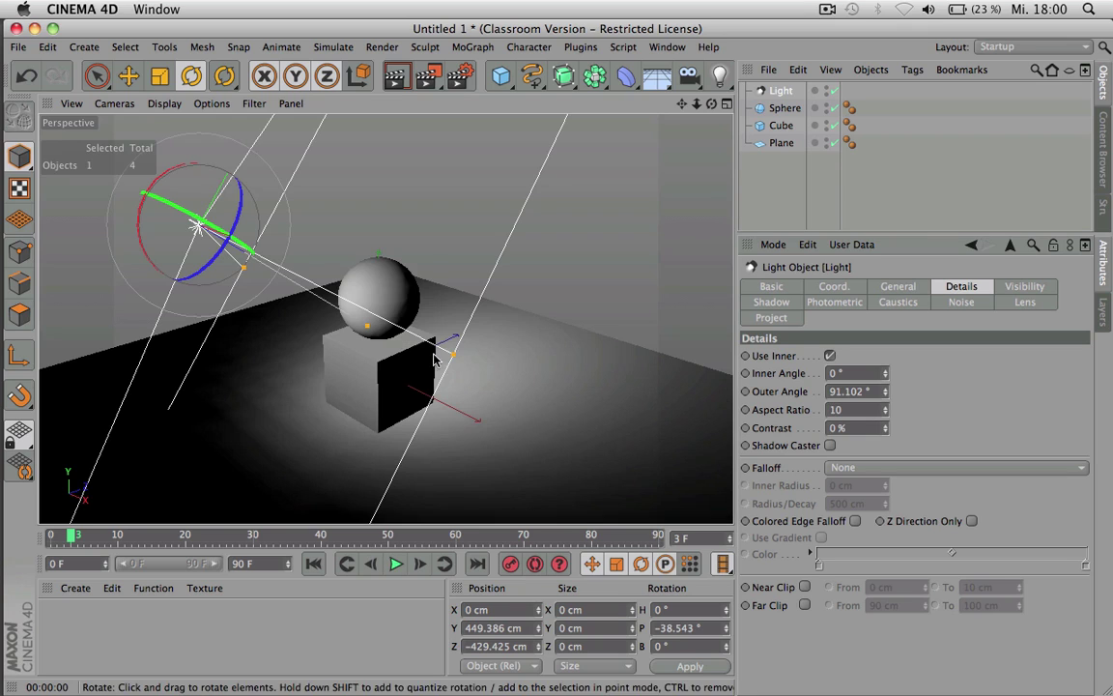
# - Try a 10° outer angle, then set 90° outer angle and aspect ratio 1 and render
pyautogui.click(852, 391)
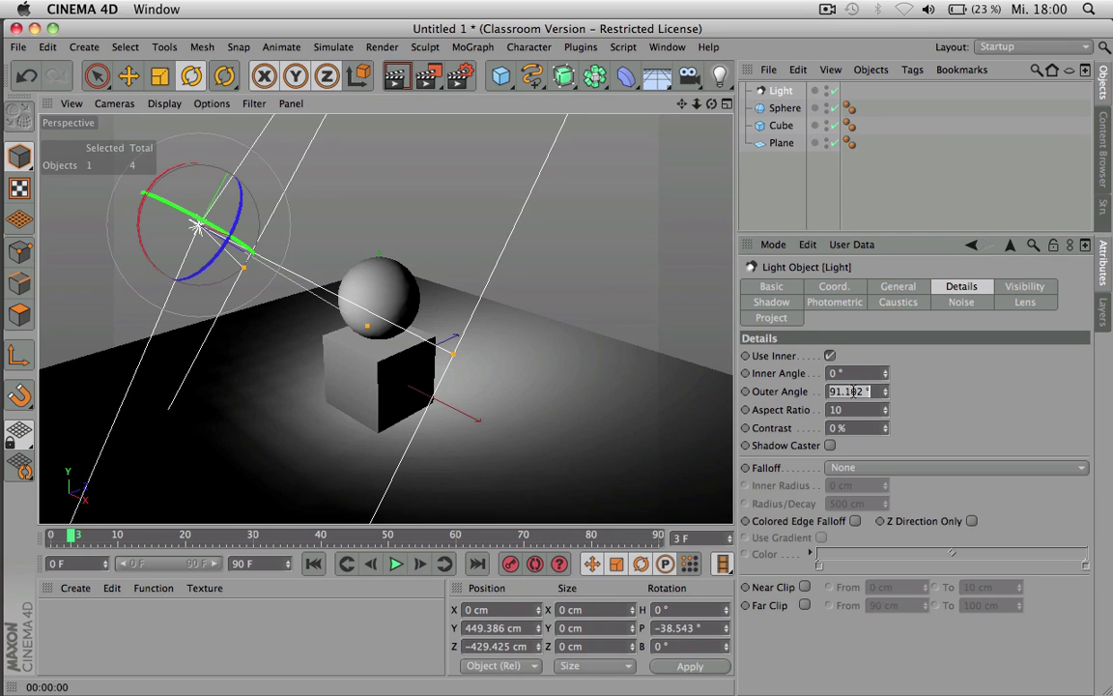
pyautogui.write('10')
pyautogui.press('Return')
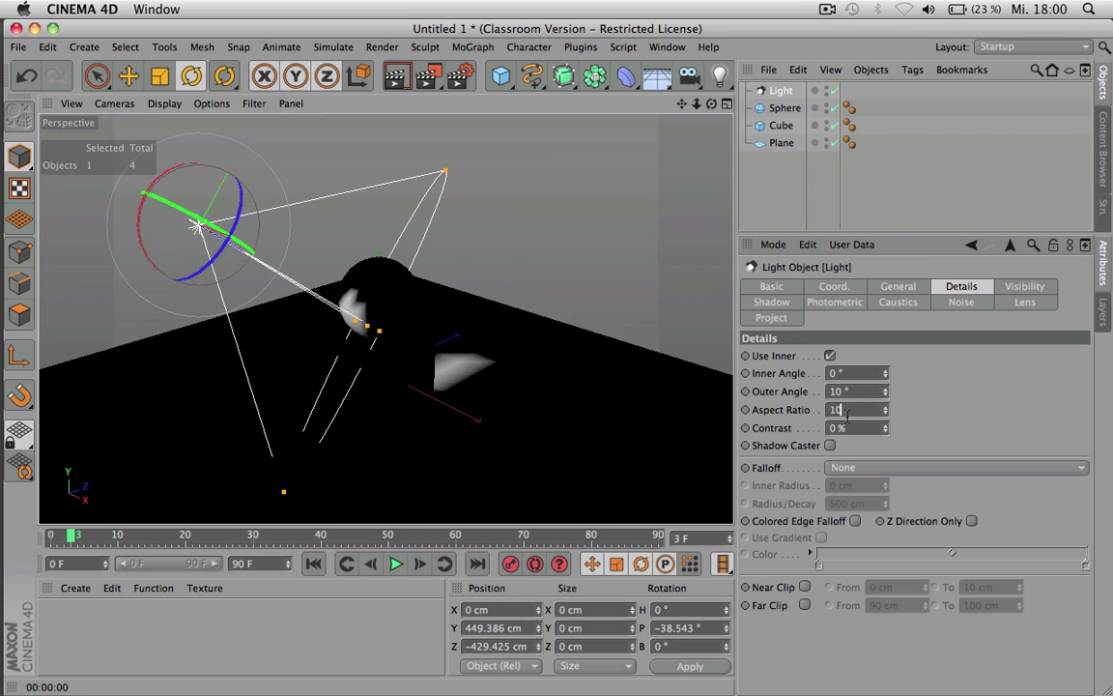
pyautogui.scroll(5, 847, 414)
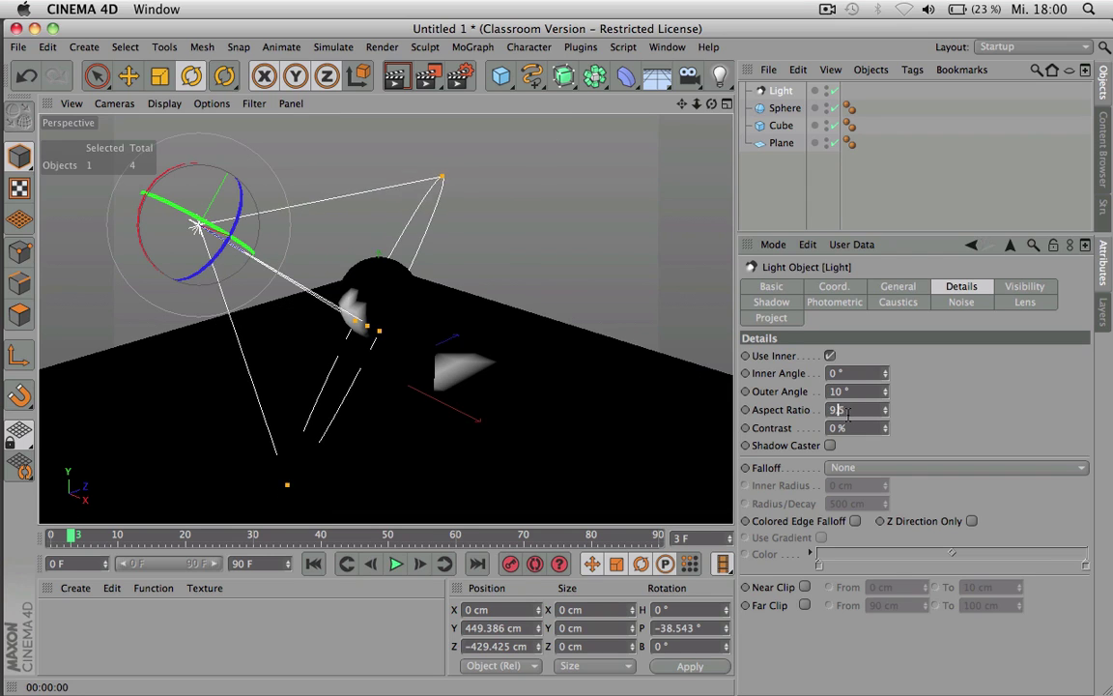
pyautogui.scroll(1, 847, 413)
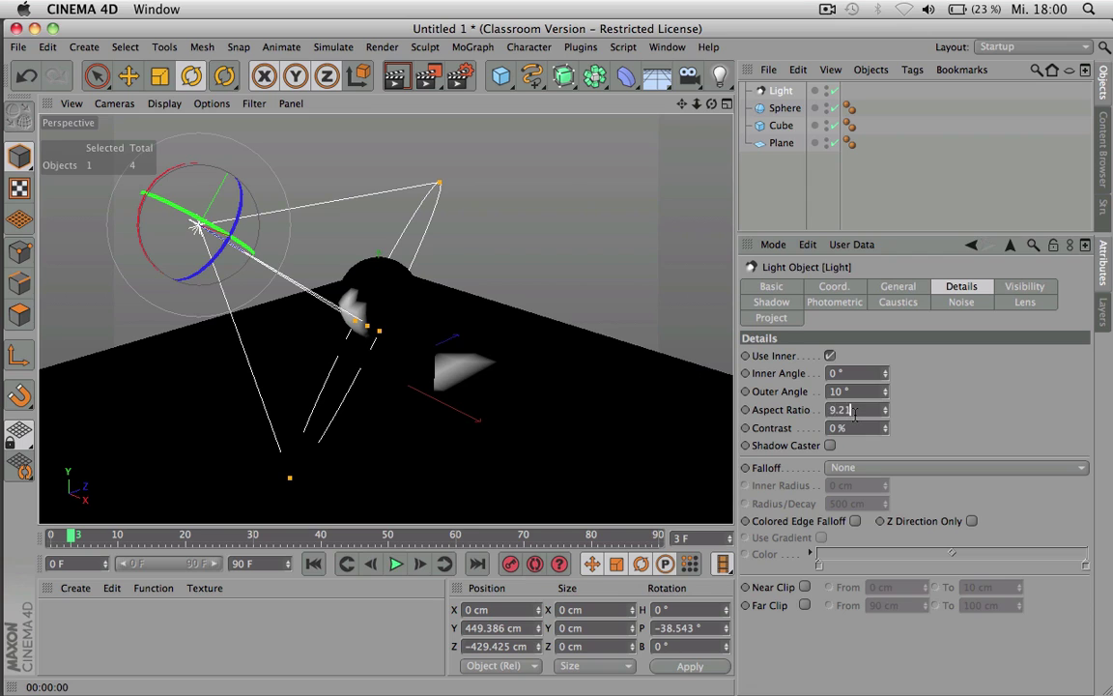
pyautogui.scroll(3, 854, 414)
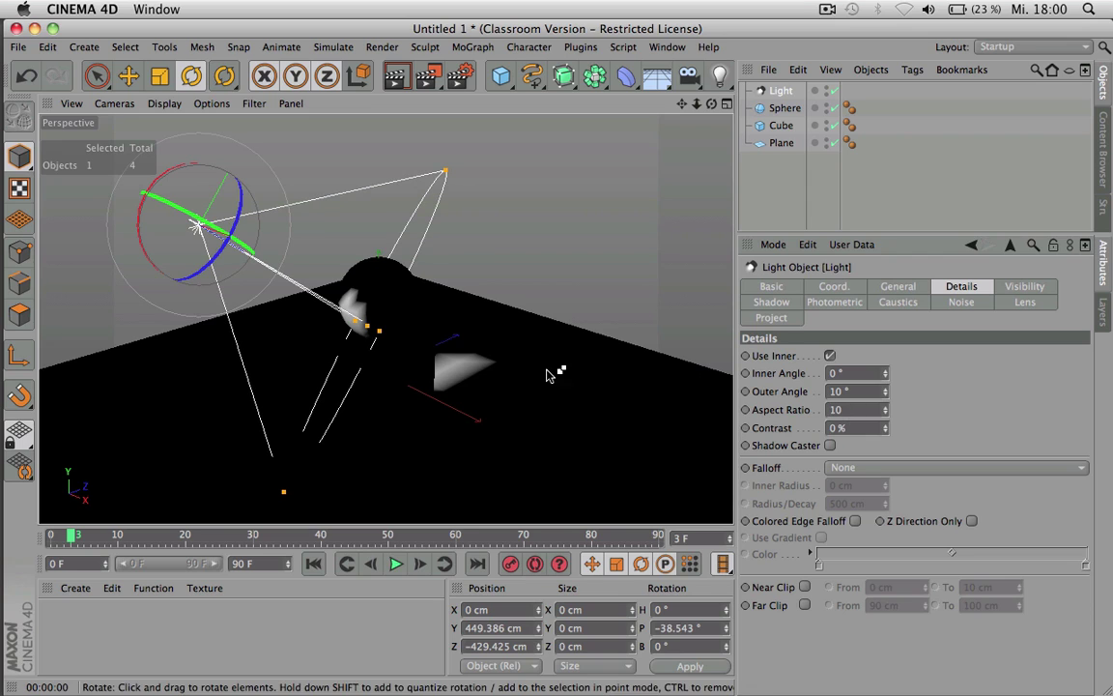
pyautogui.hotkey('ctrl', 'r')
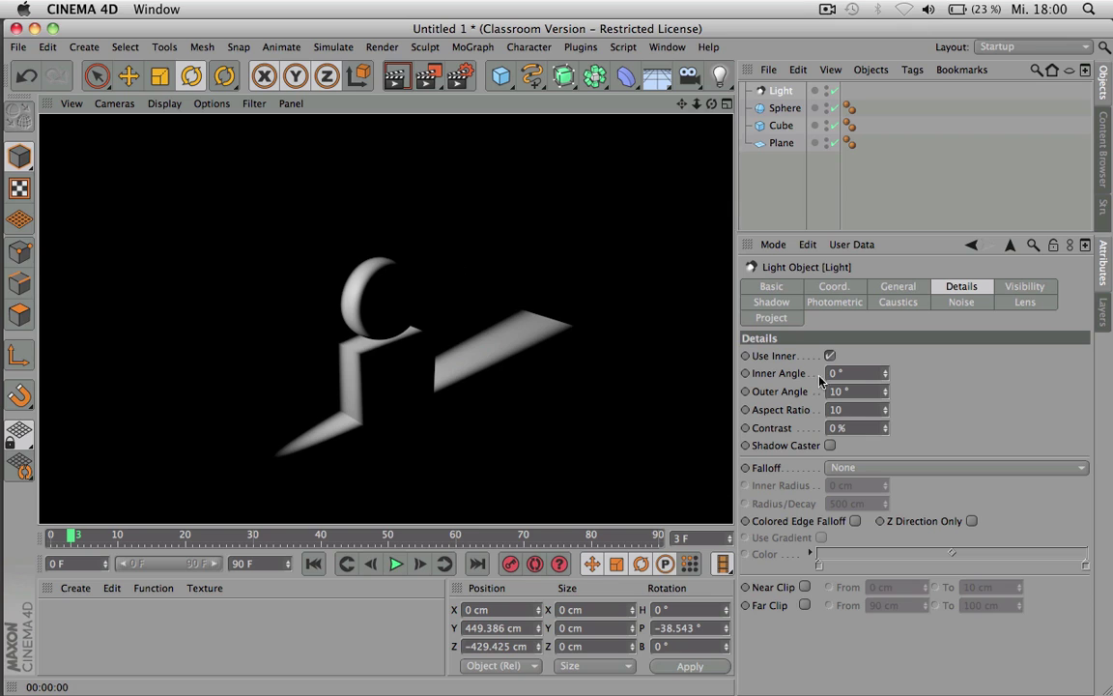
pyautogui.doubleClick(859, 391)
pyautogui.write('90')
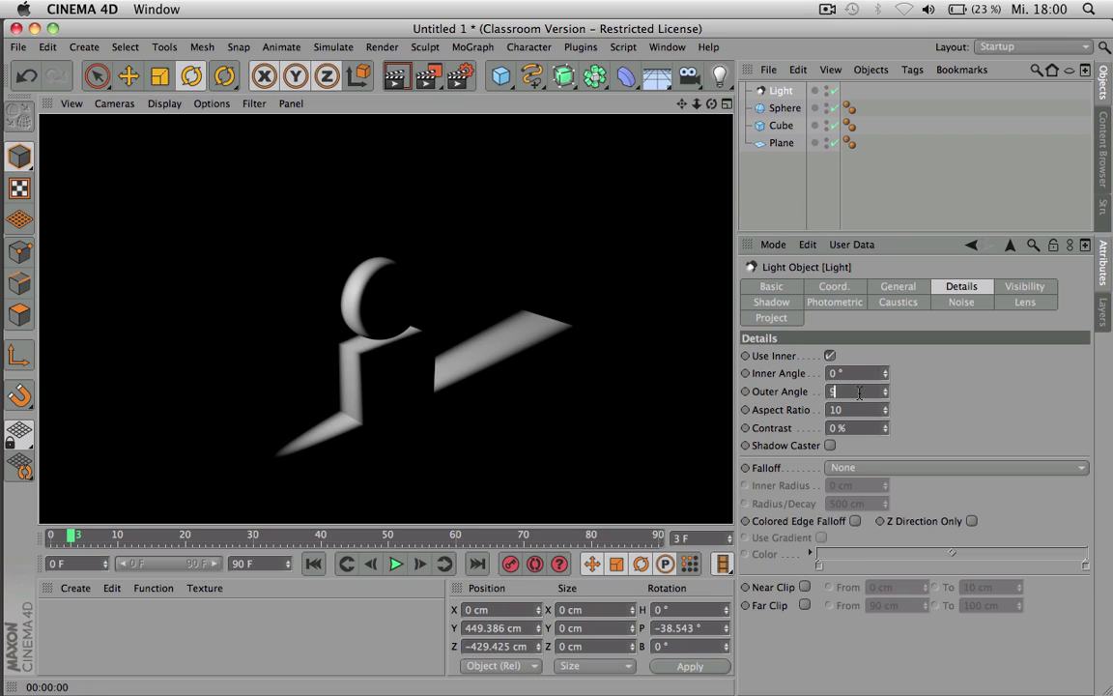
pyautogui.press('Tab')
pyautogui.write('1')
pyautogui.press('Tab')
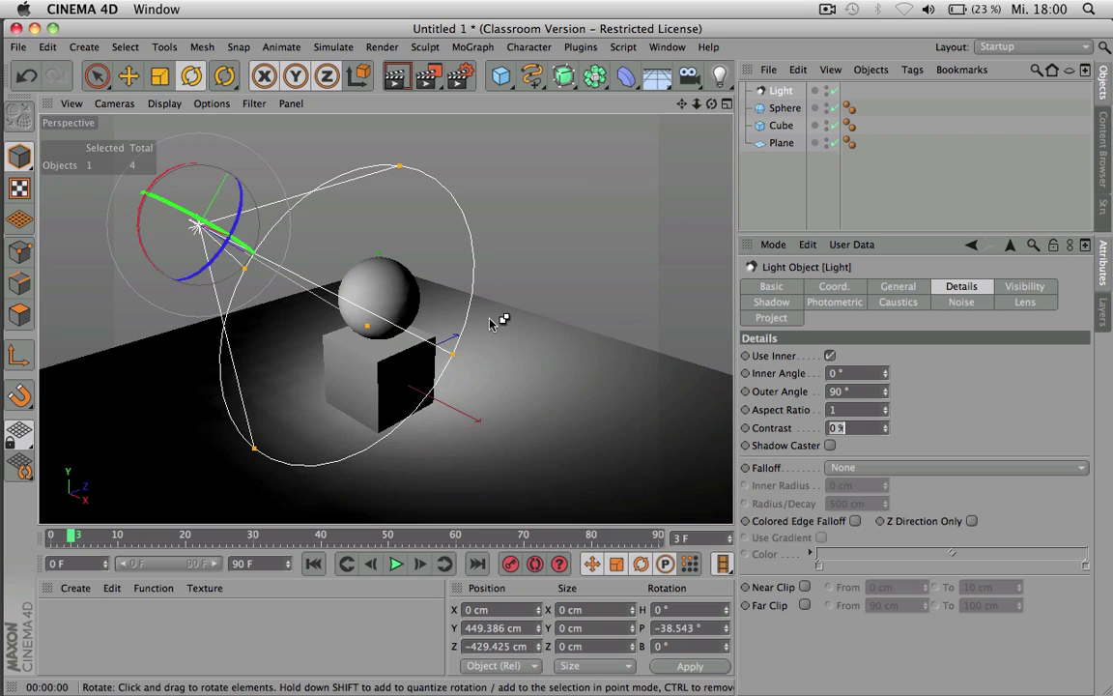
pyautogui.press('super+r')
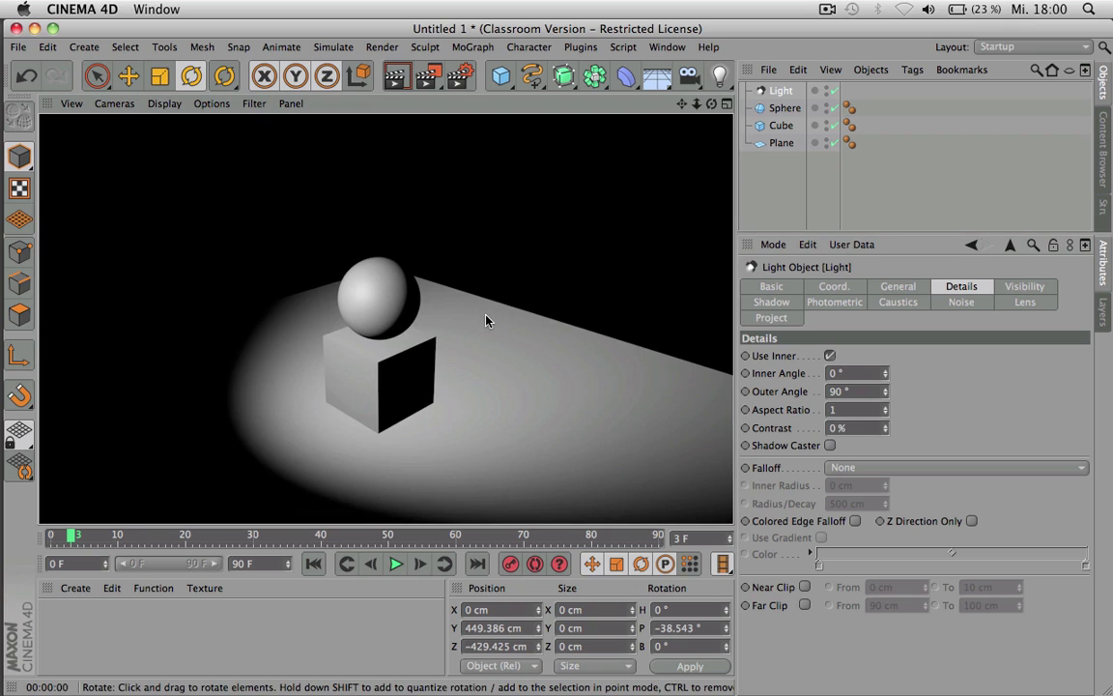
pyautogui.click(486, 320)
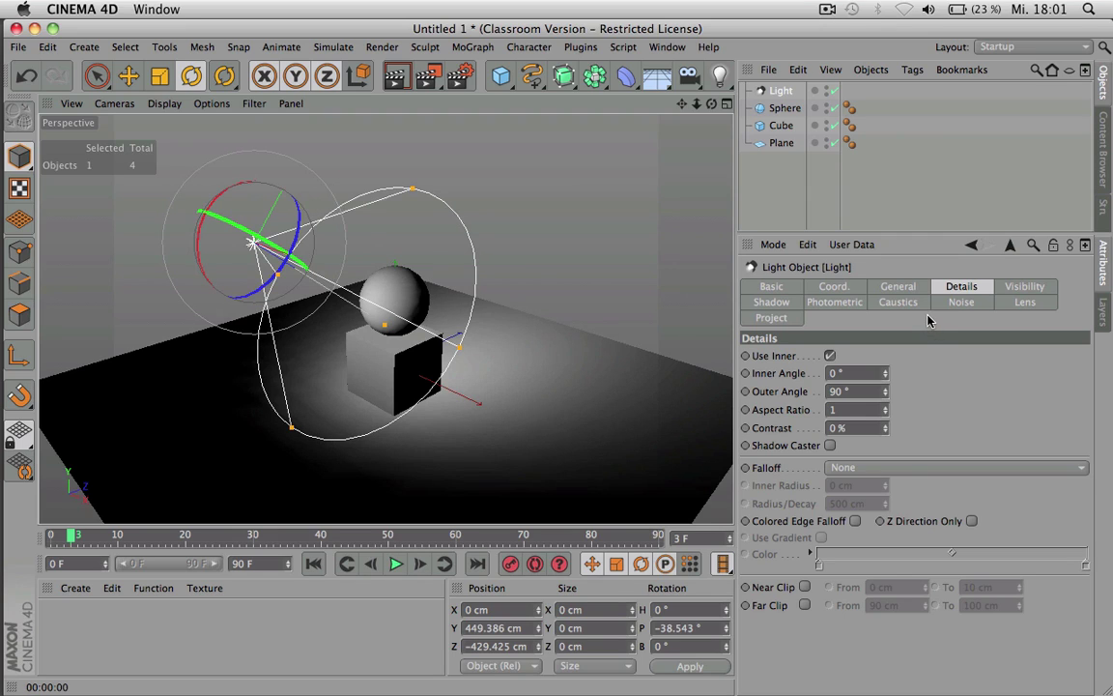
# - Change the light to Infinite and move it down near the cube's lower right
pyautogui.click(898, 286)
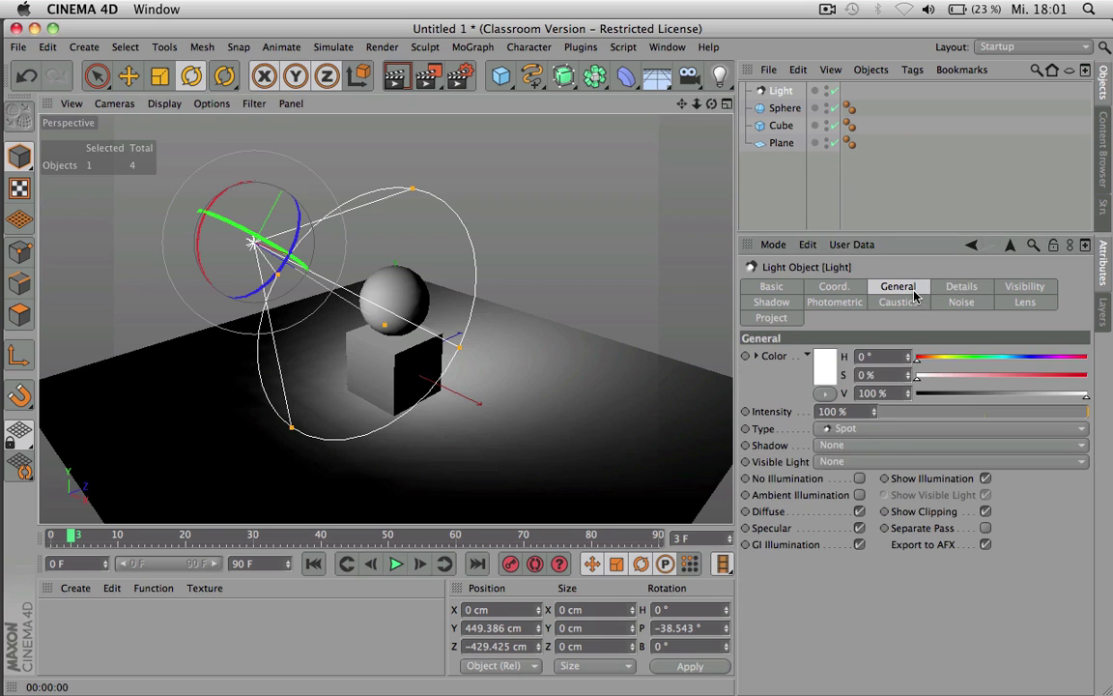
pyautogui.click(856, 430)
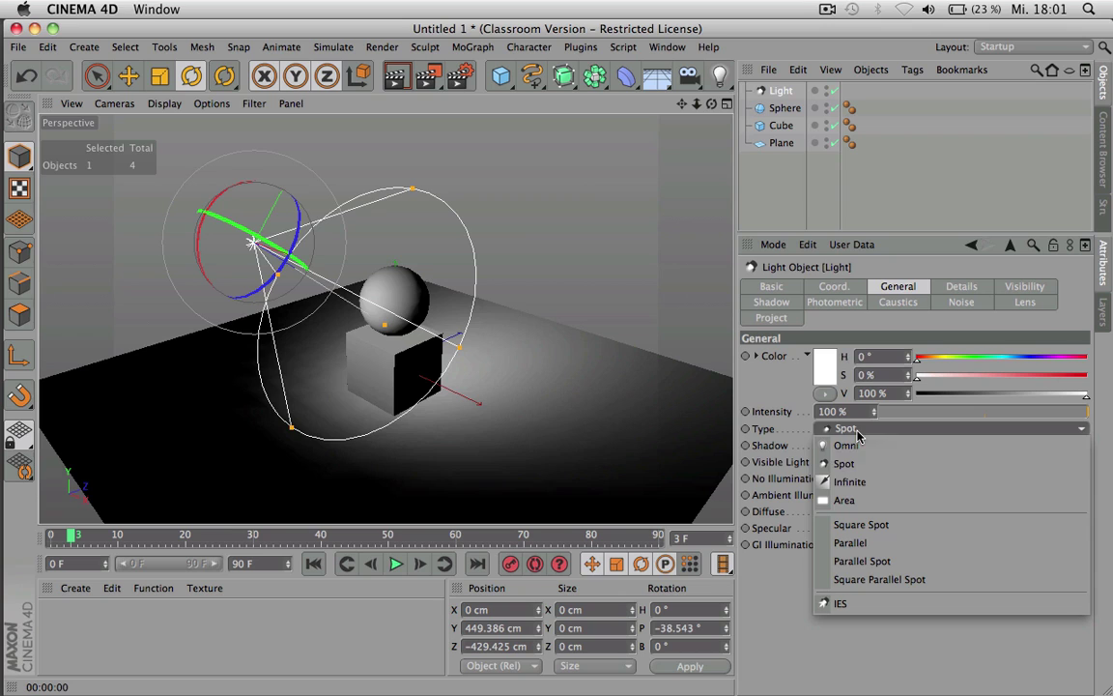
pyautogui.click(850, 482)
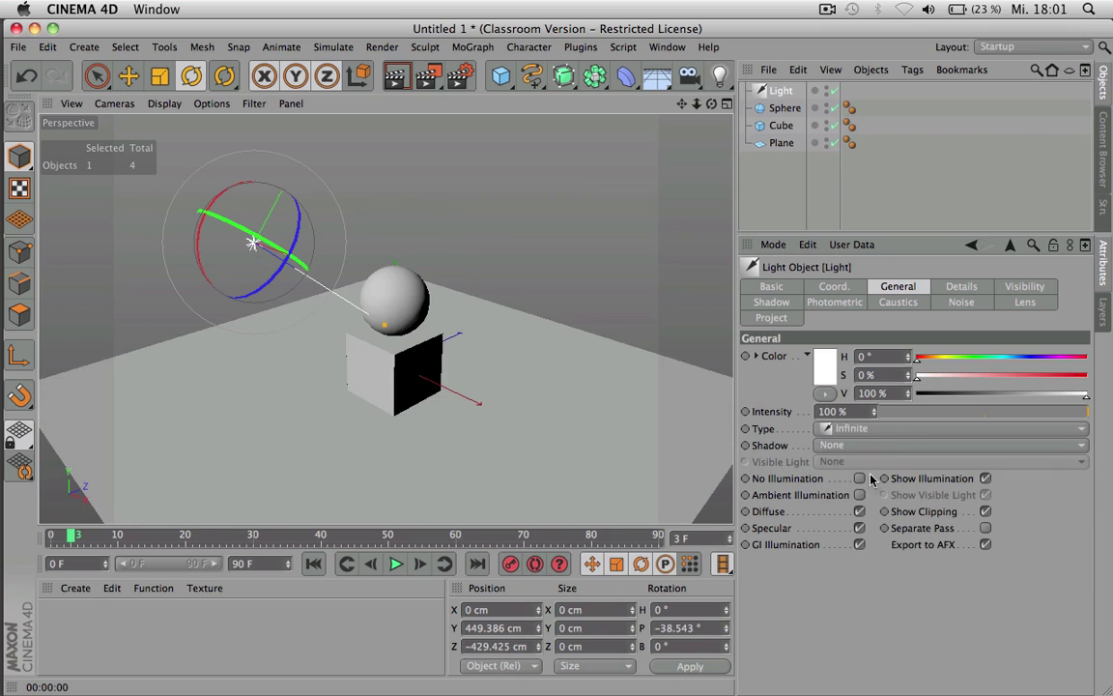
pyautogui.click(960, 287)
pyautogui.scroll(-2, 380, 301)
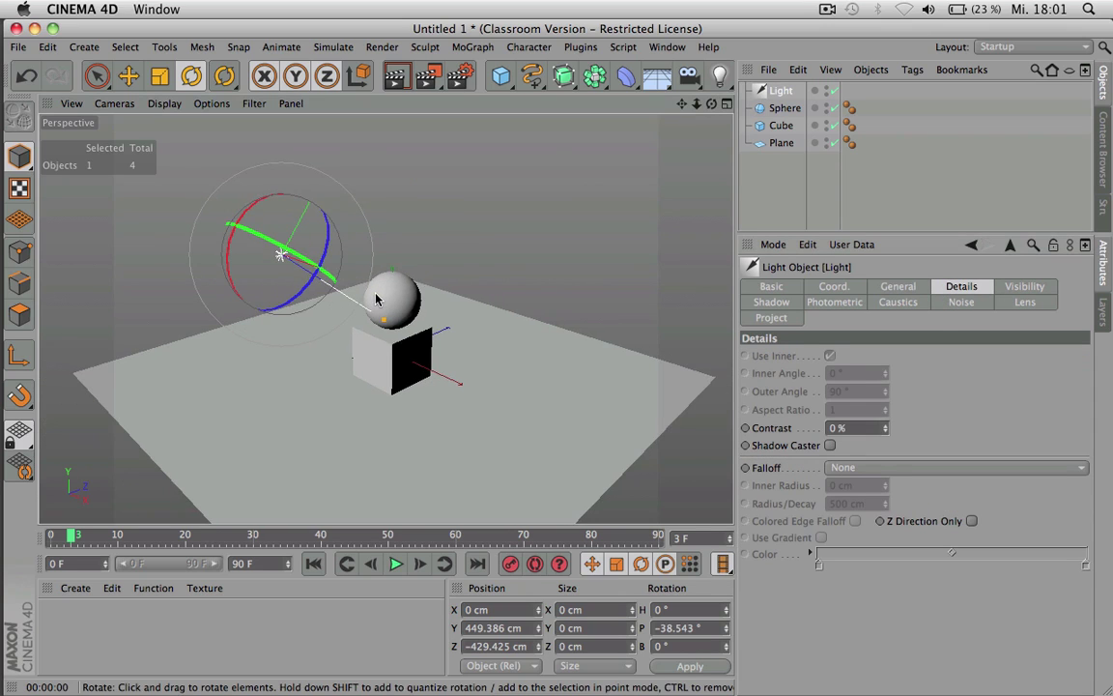
pyautogui.press('e')
pyautogui.moveTo(376, 300)
pyautogui.mouseDown()
pyautogui.moveTo(550, 394)
pyautogui.moveTo(403, 403)
pyautogui.moveTo(492, 393)
pyautogui.moveTo(536, 372)
pyautogui.moveTo(554, 326)
pyautogui.moveTo(599, 347)
pyautogui.moveTo(397, 347)
pyautogui.moveTo(442, 355)
pyautogui.moveTo(504, 274)
pyautogui.moveTo(529, 293)
pyautogui.moveTo(448, 270)
pyautogui.moveTo(564, 256)
pyautogui.moveTo(406, 319)
pyautogui.moveTo(379, 306)
pyautogui.mouseUp()
pyautogui.press('r')
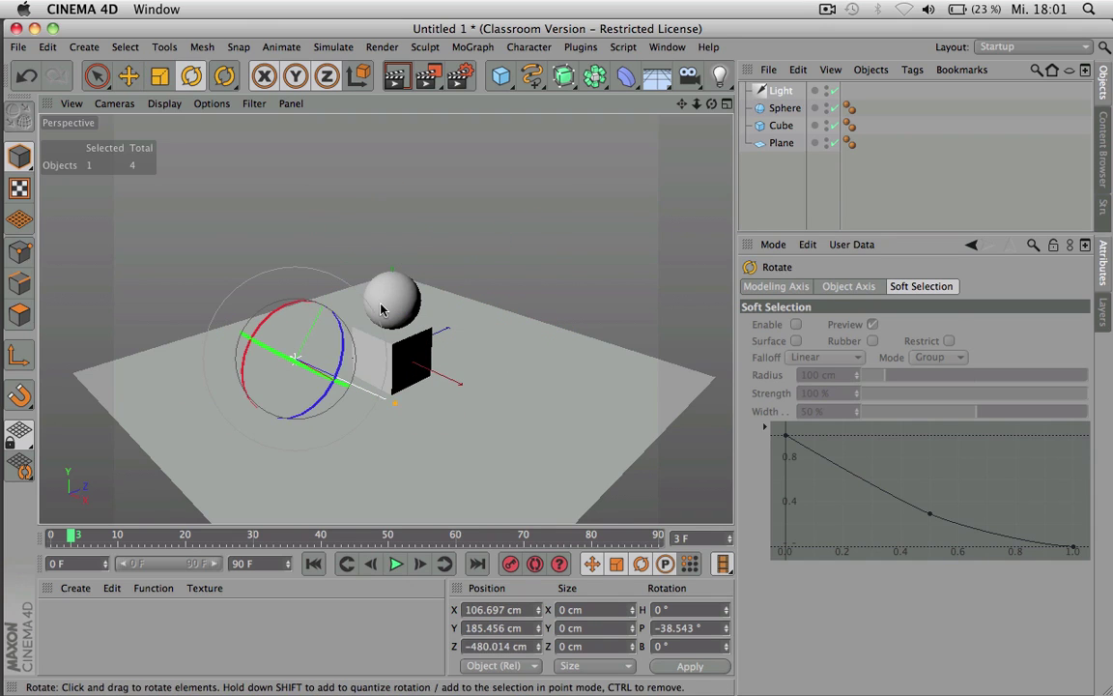
pyautogui.click(784, 94)
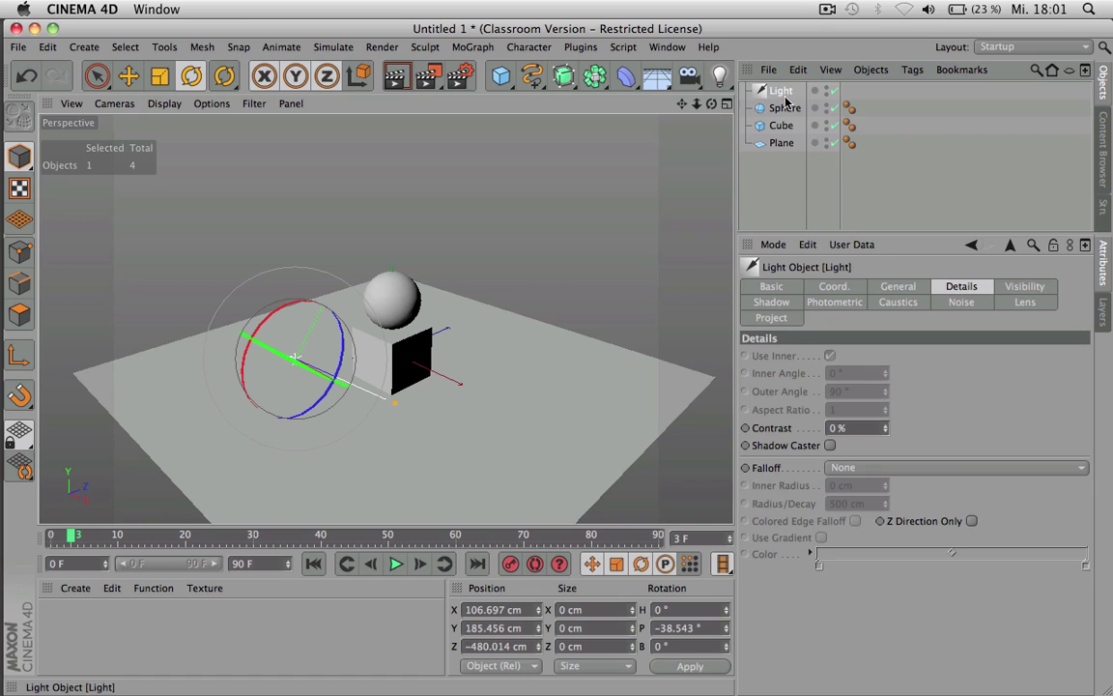
pyautogui.click(898, 286)
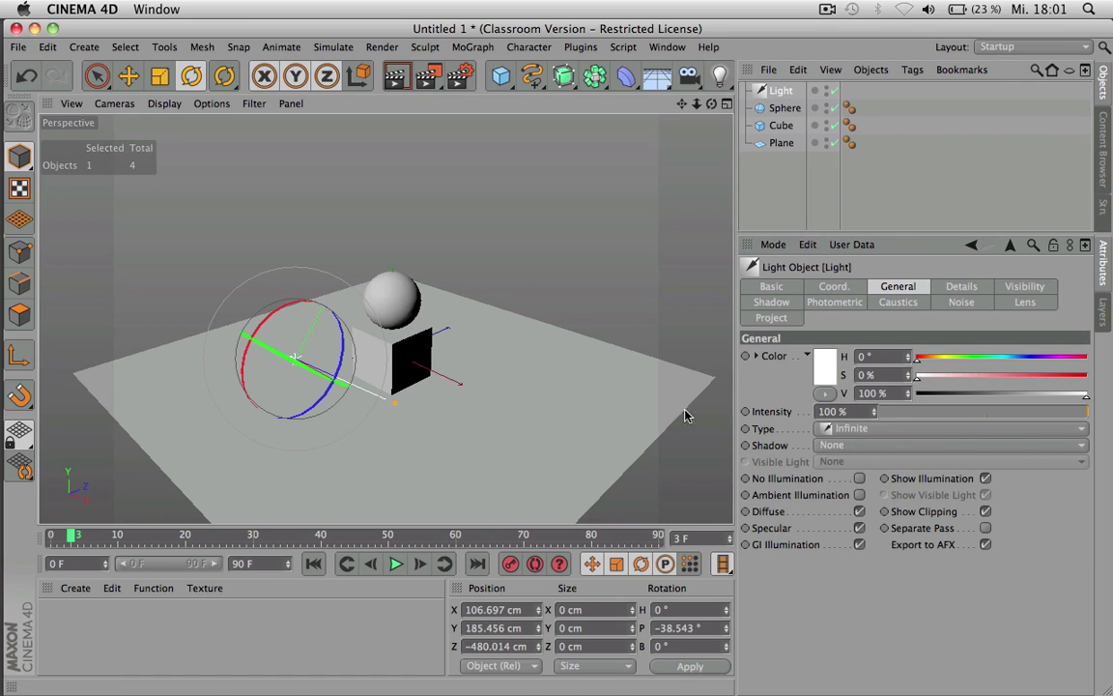
# - Pitch the infinite light down to −53.931° and set its shadows to Raytraced (Hard)
pyautogui.moveTo(267, 330); pyautogui.dragTo(285, 312)
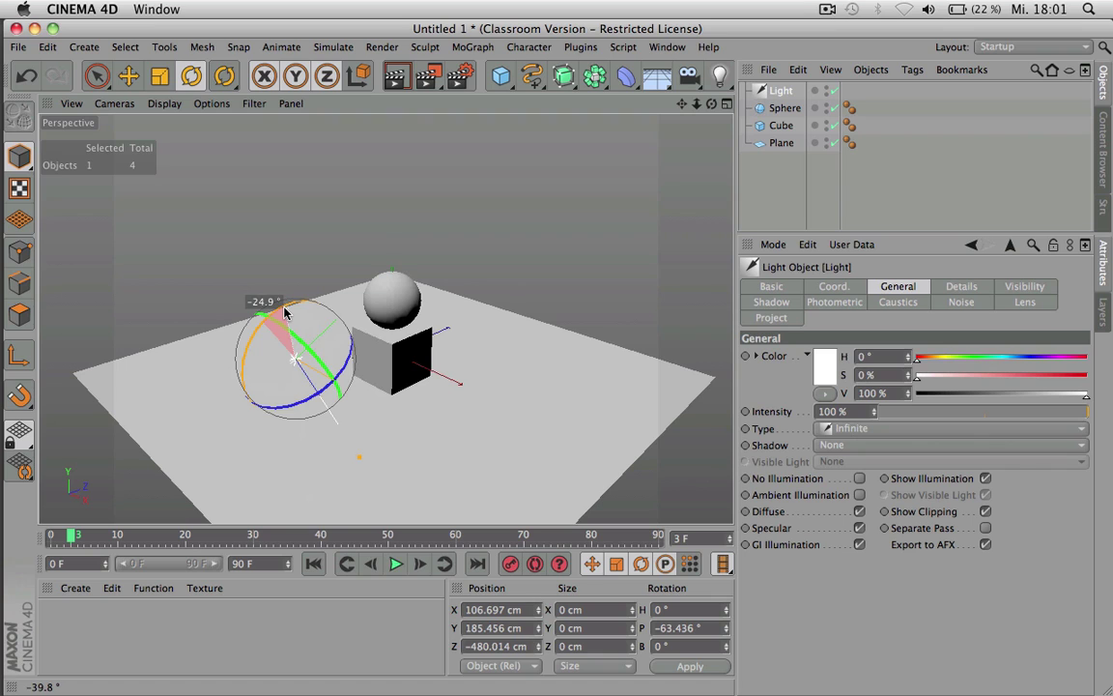
pyautogui.moveTo(285, 312); pyautogui.dragTo(276, 315)
pyautogui.click(893, 444)
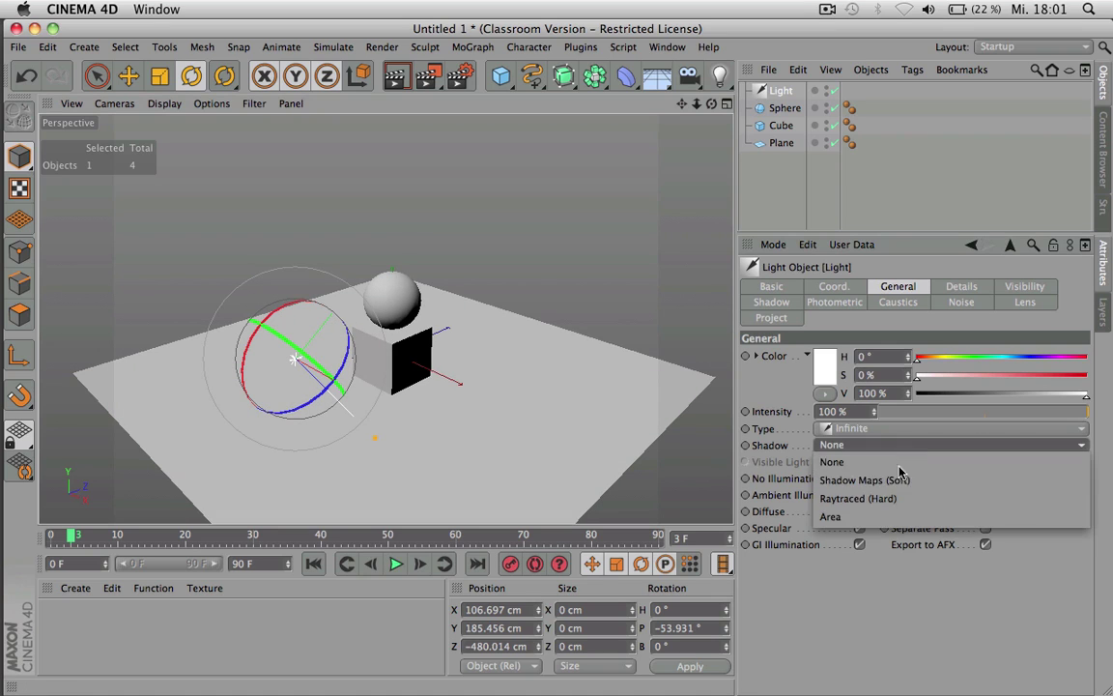
pyautogui.click(858, 498)
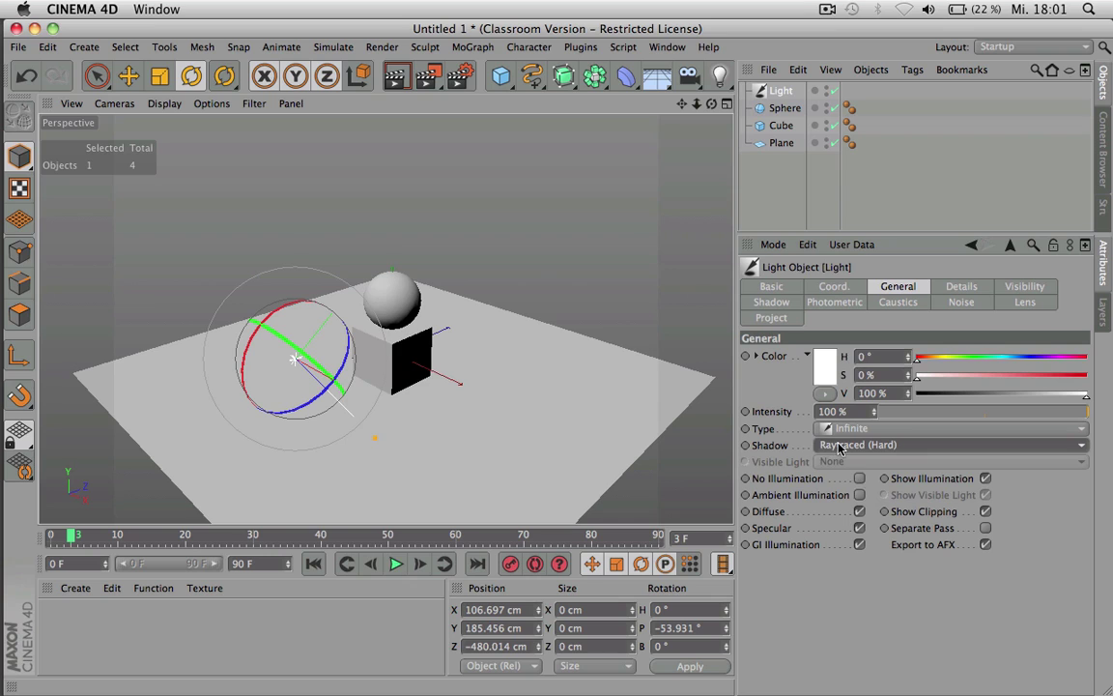
pyautogui.click(841, 447)
pyautogui.click(854, 515)
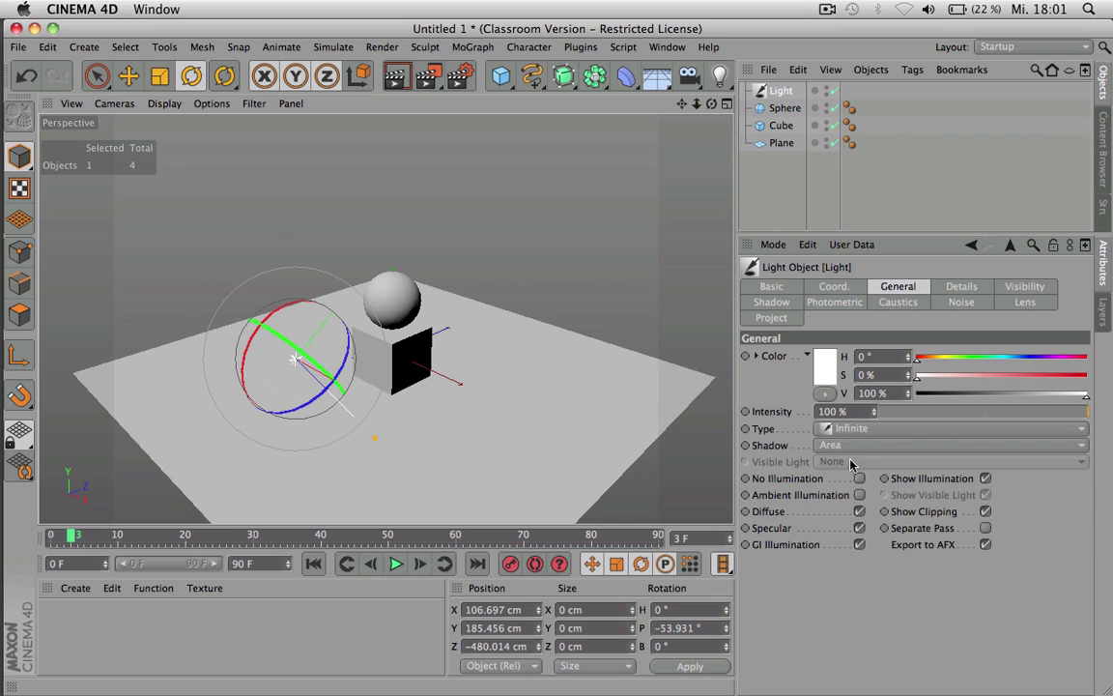
pyautogui.click(850, 446)
pyautogui.click(858, 498)
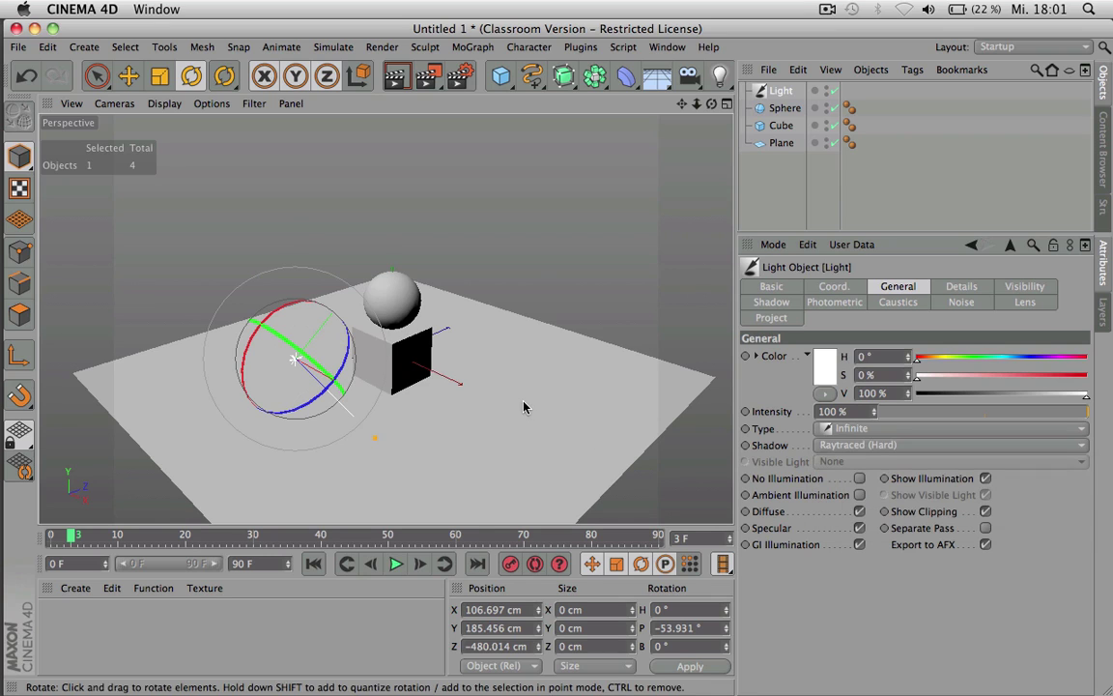
# - Render the viewport to check the shadows, then return to the Light object's General settings
pyautogui.press('super+r')
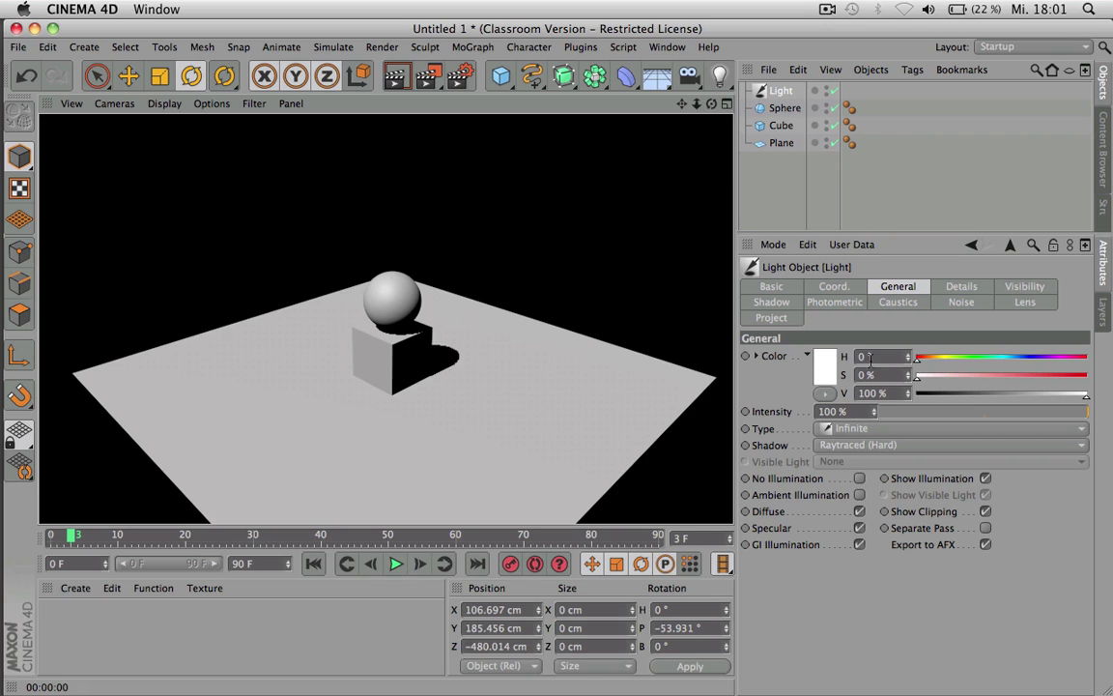
pyautogui.click(959, 287)
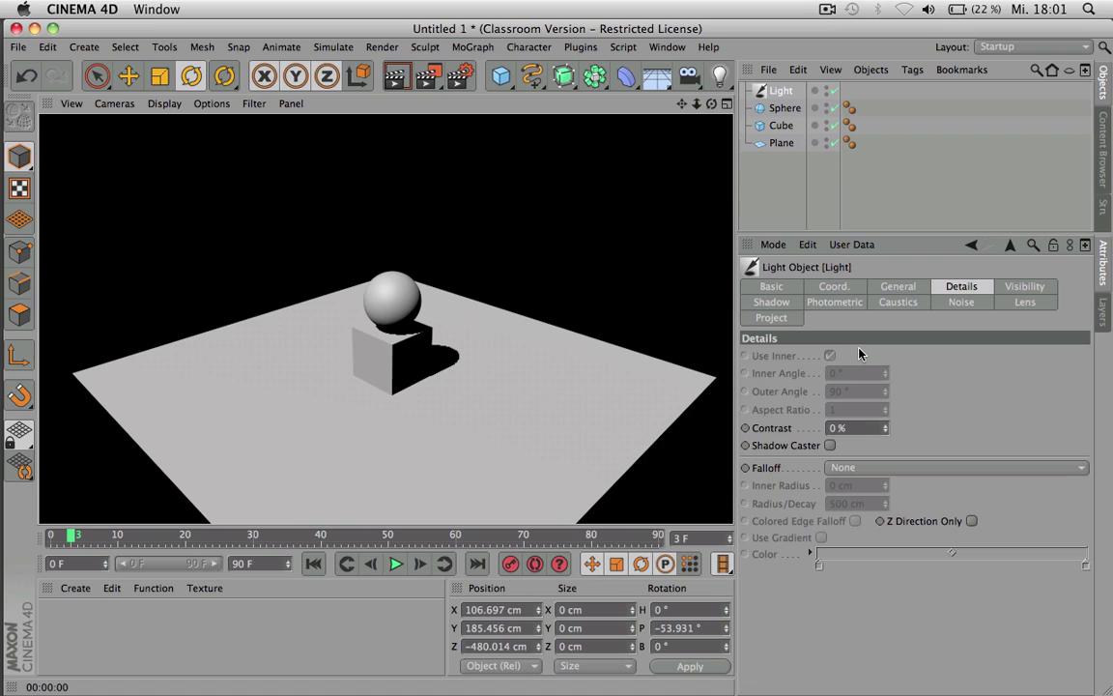
pyautogui.click(777, 98)
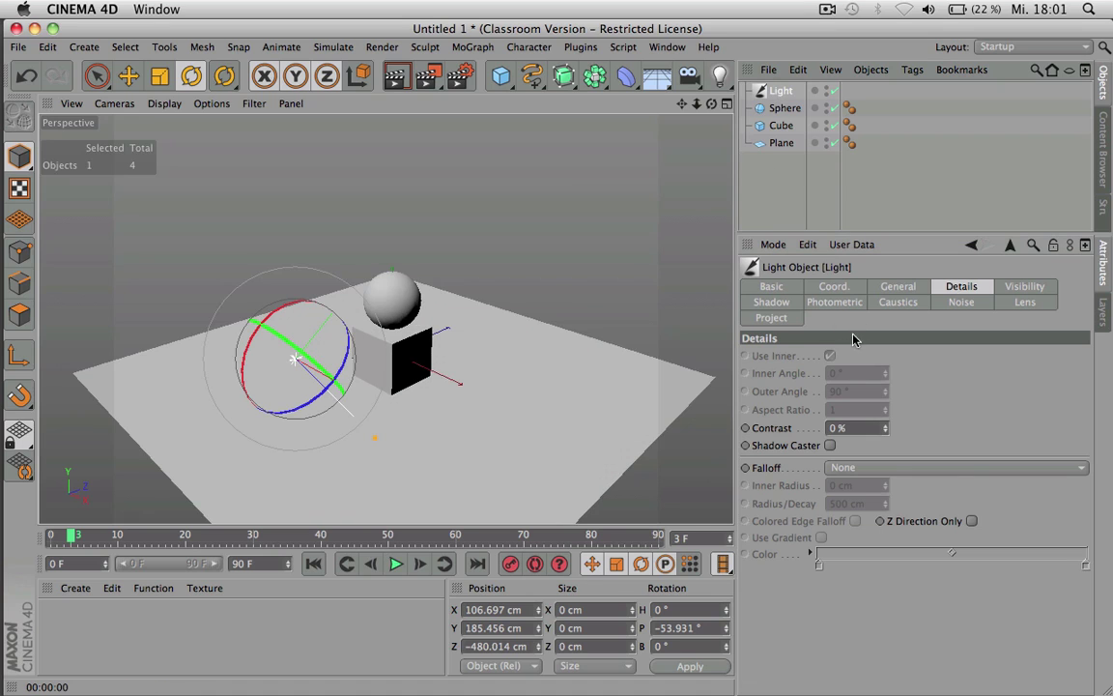
pyautogui.click(891, 287)
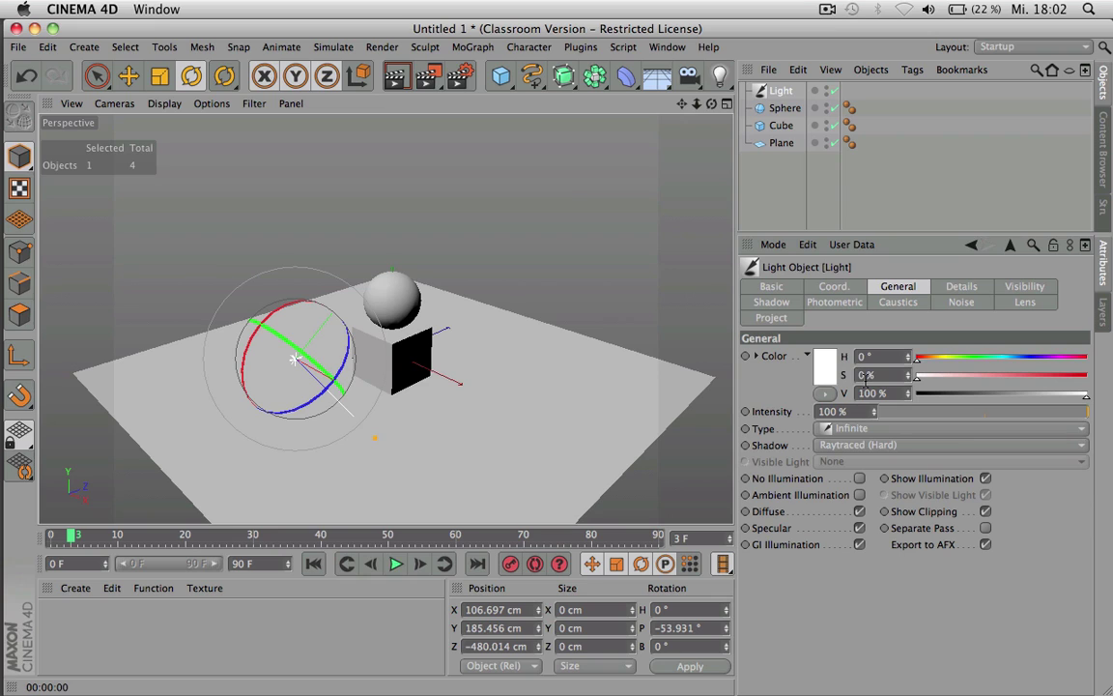
# - Set the light's Type to Area and its Shadow type to Area
pyautogui.click(908, 445)
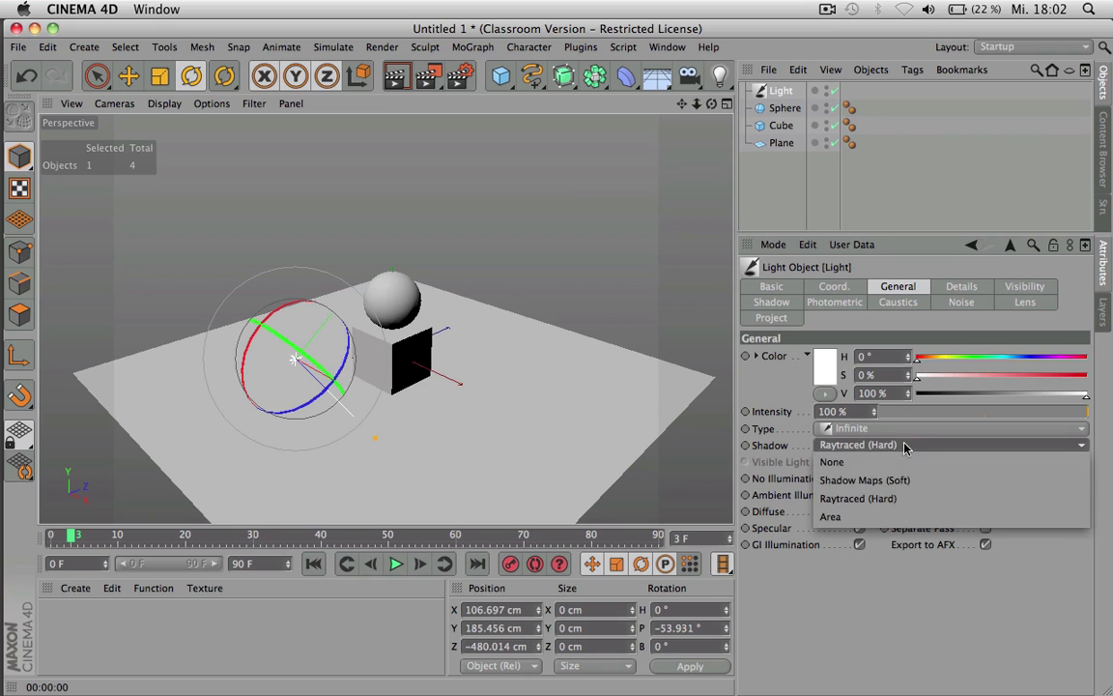
pyautogui.click(886, 521)
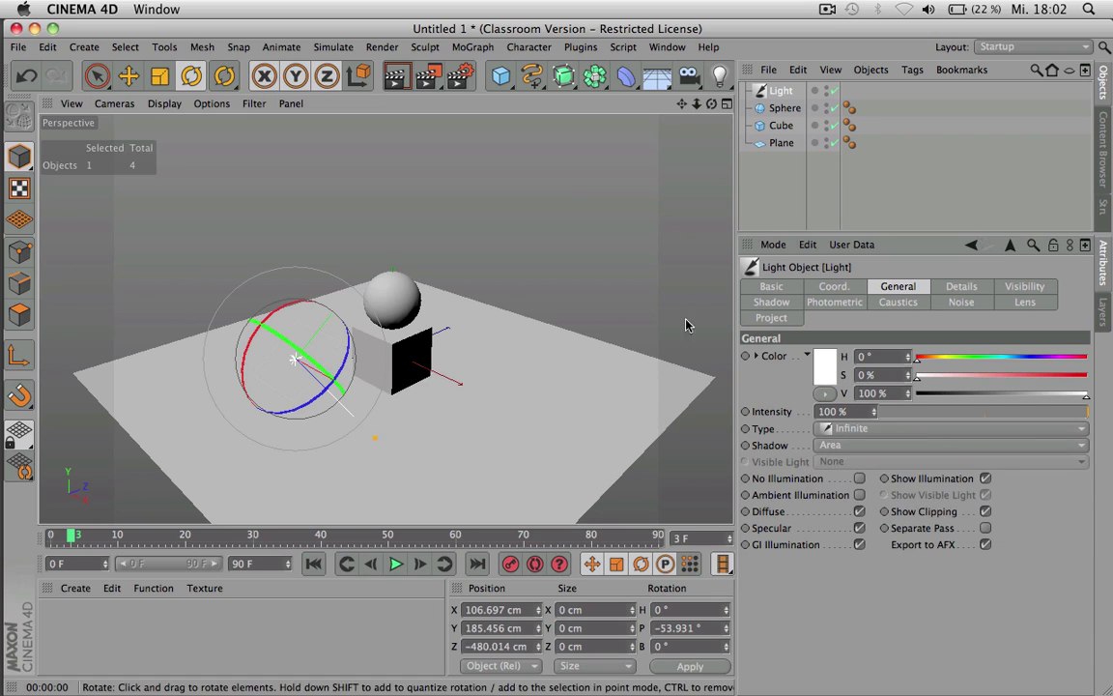
pyautogui.click(839, 428)
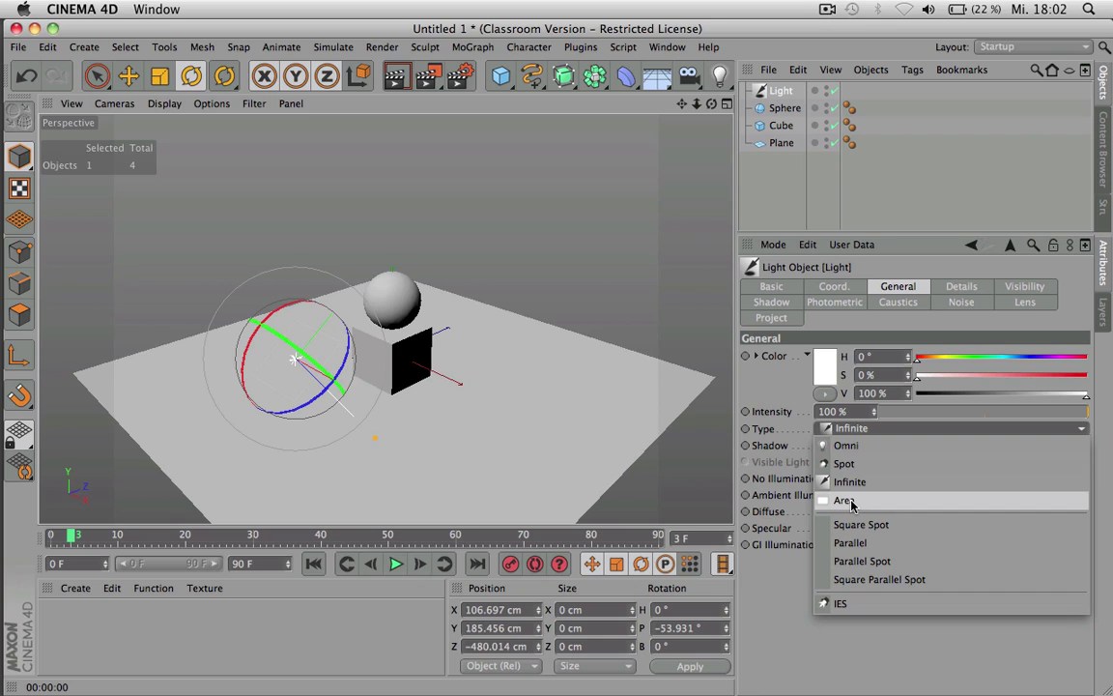
pyautogui.click(844, 501)
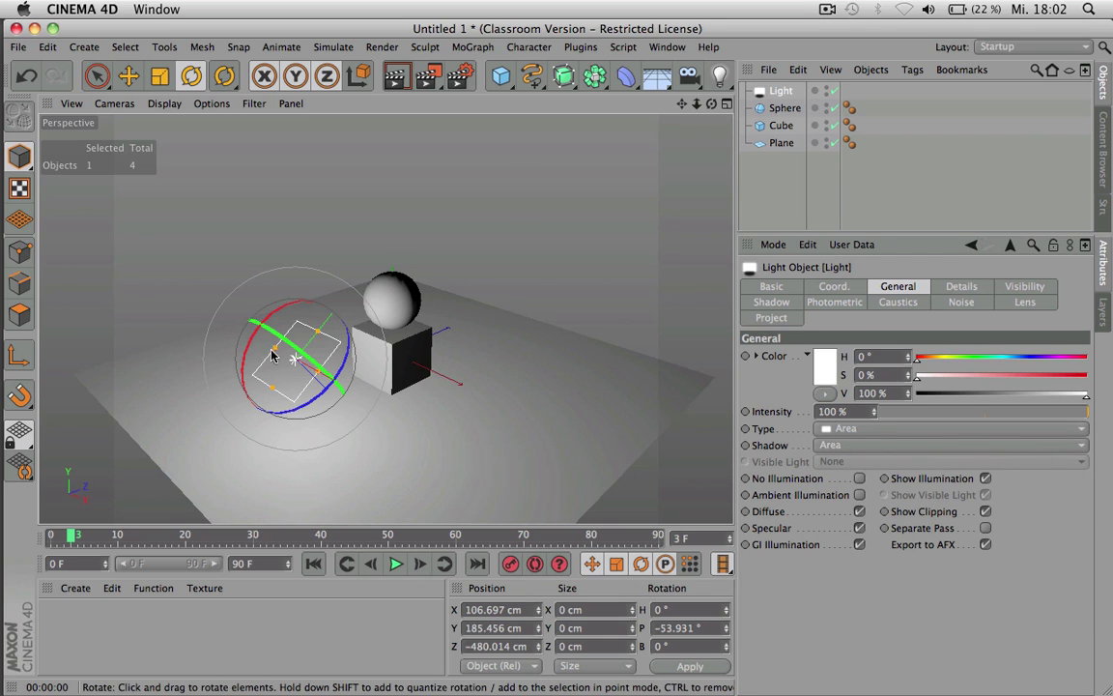
pyautogui.click(826, 444)
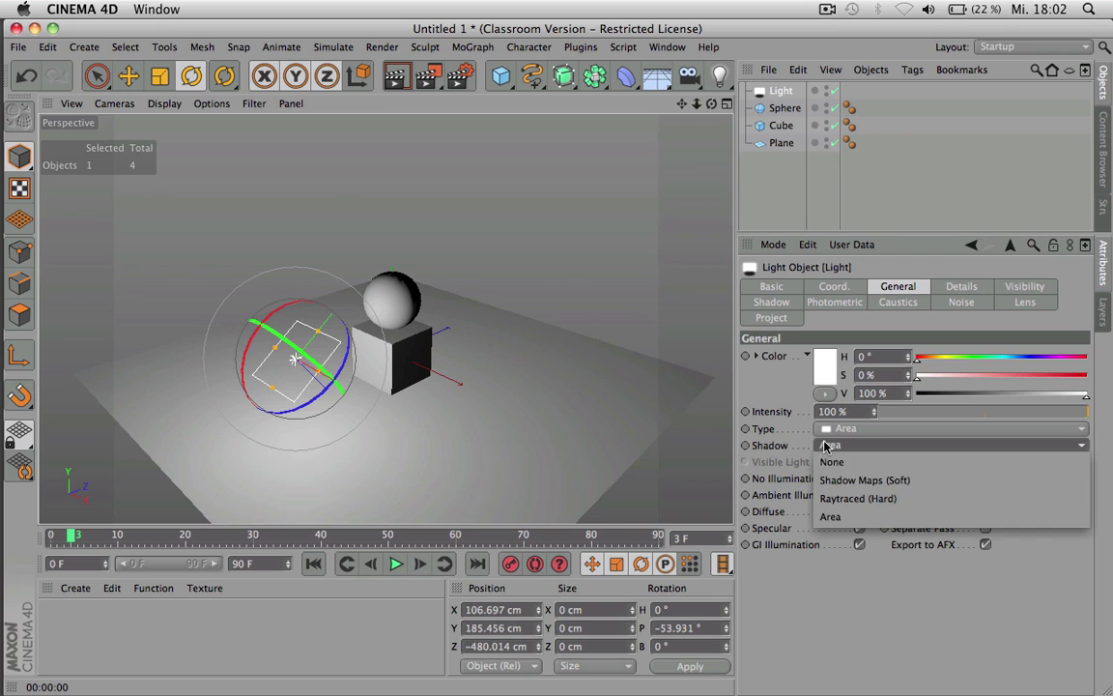
pyautogui.click(855, 479)
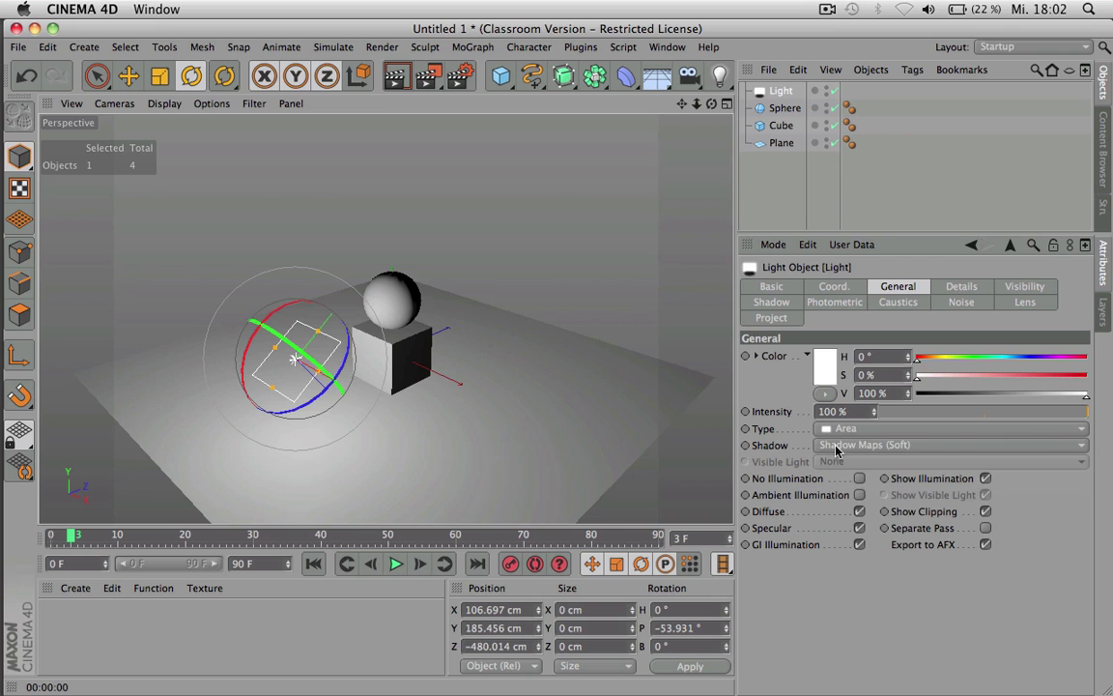
pyautogui.click(836, 448)
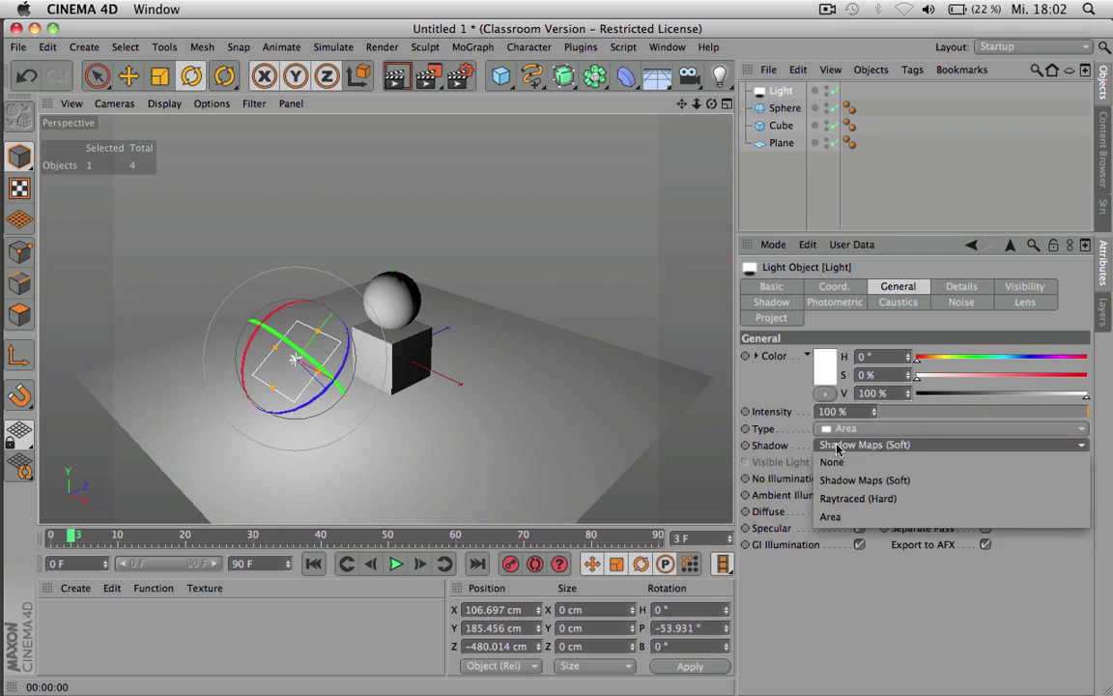
pyautogui.click(834, 519)
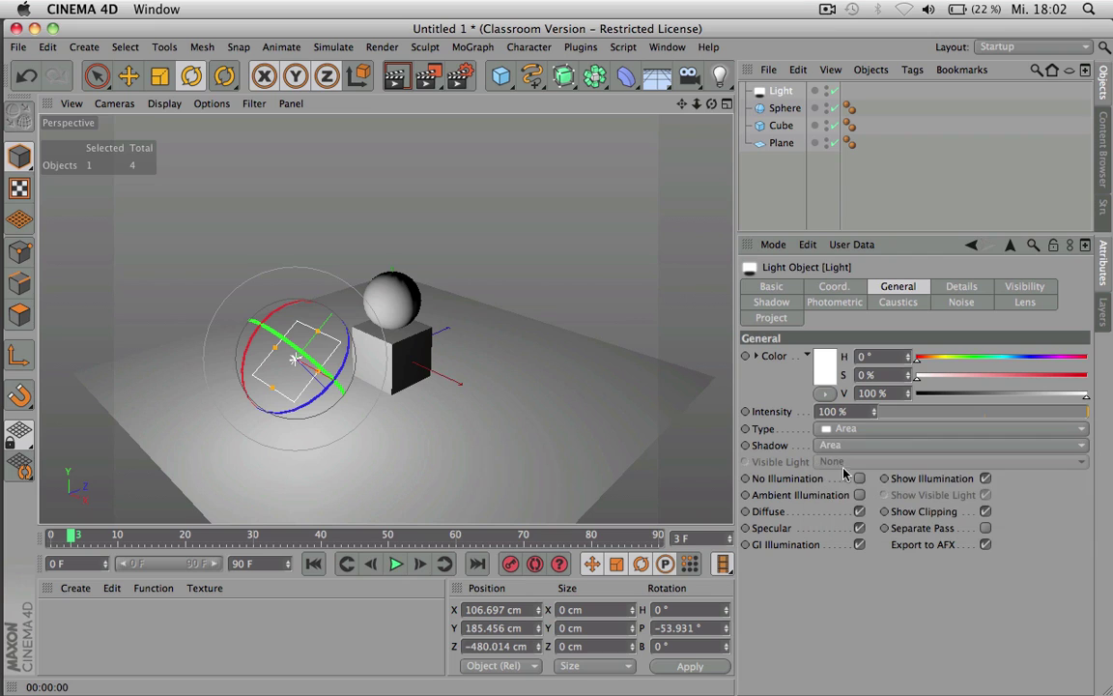
pyautogui.click(838, 445)
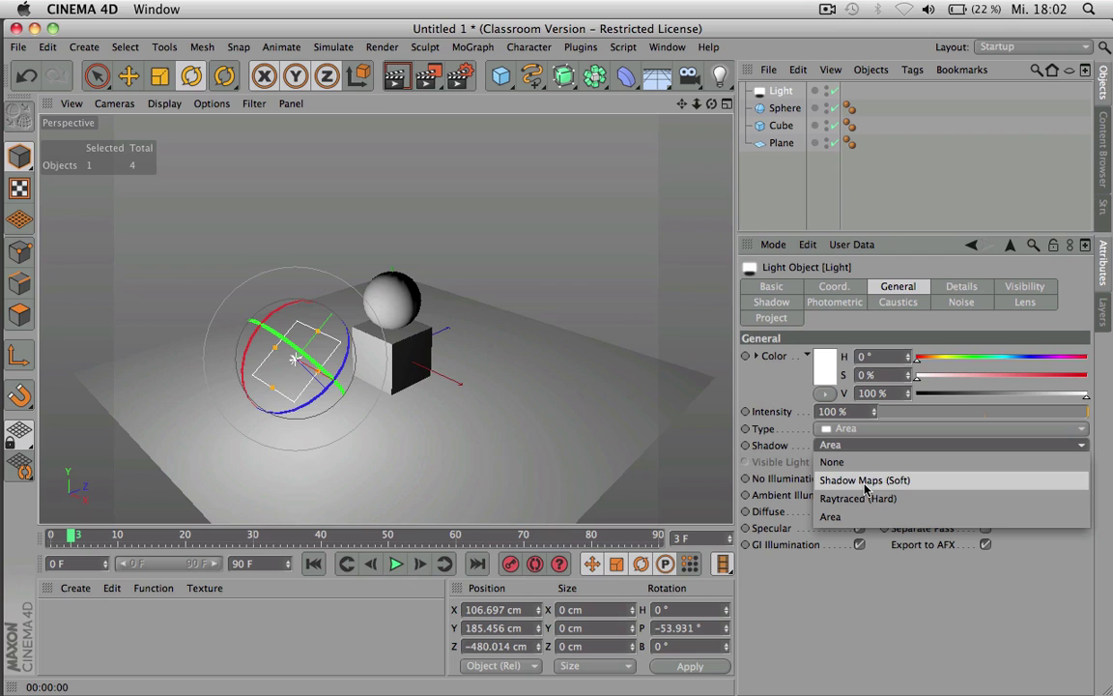
pyautogui.click(855, 517)
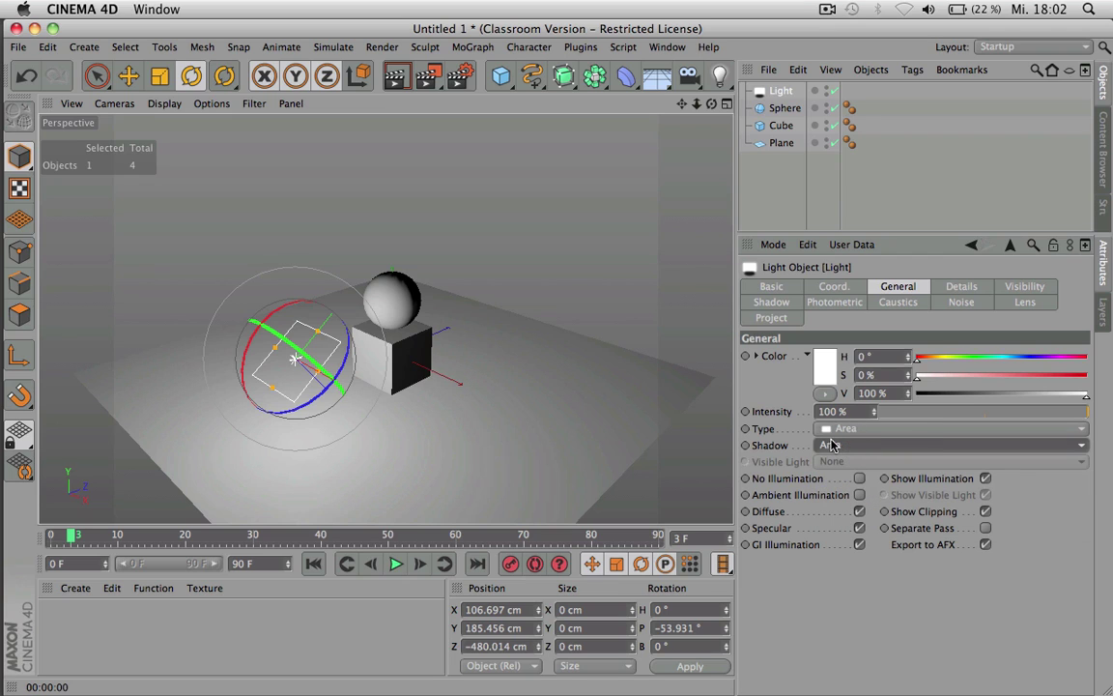
# - Move the light to Y 341.56, Z −773.07 cm, pitch it to 1.6°, and show its Details
pyautogui.press('e')
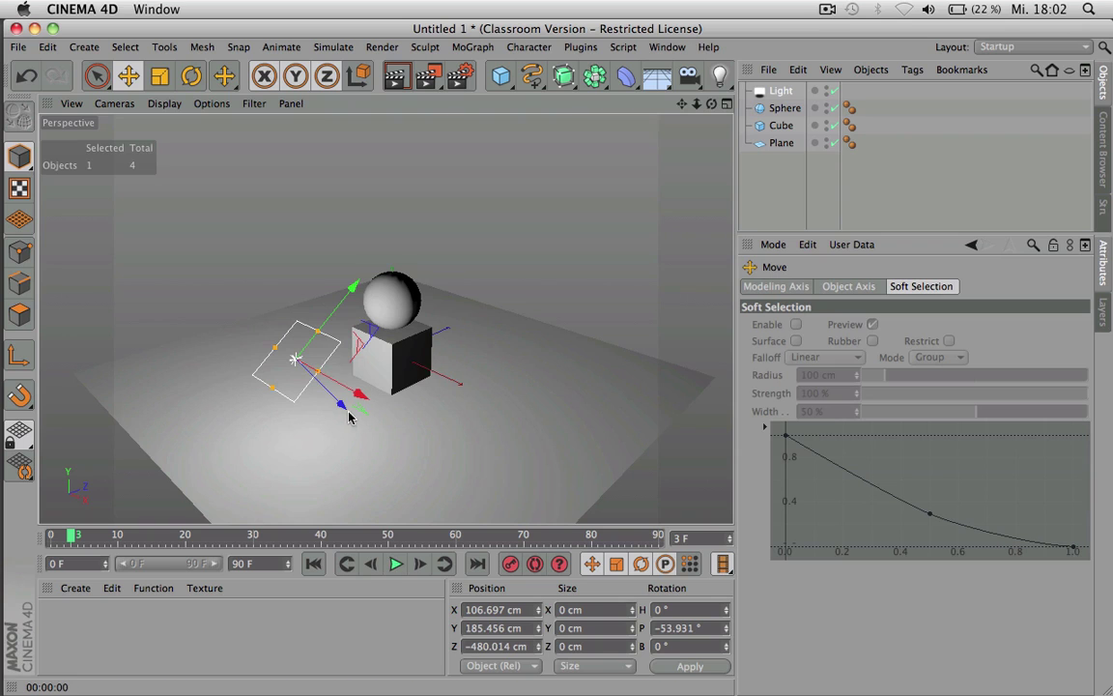
pyautogui.moveTo(348, 410); pyautogui.dragTo(317, 378)
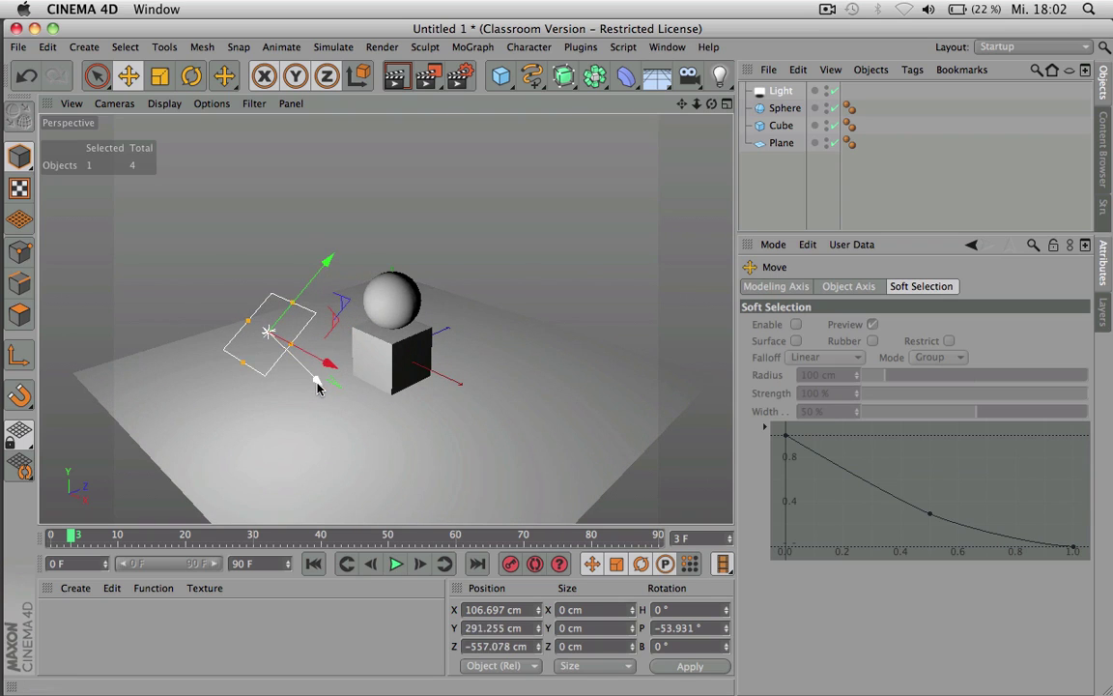
pyautogui.press('r')
pyautogui.moveTo(240, 291); pyautogui.dragTo(188, 307)
pyautogui.press('e')
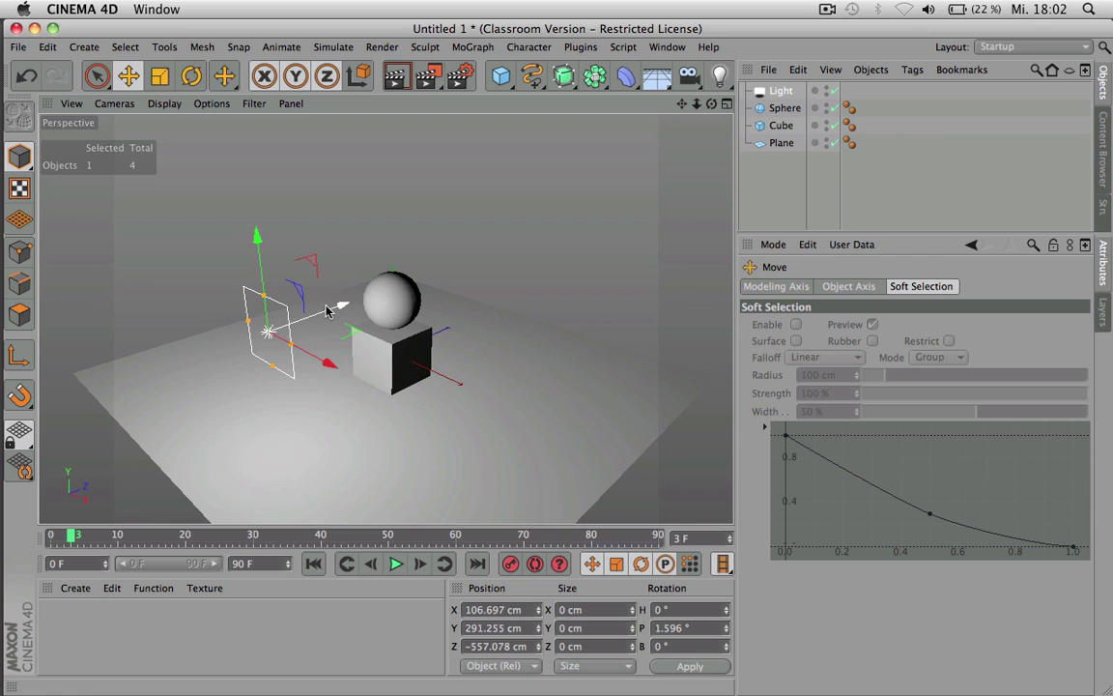
pyautogui.moveTo(309, 319); pyautogui.dragTo(183, 289)
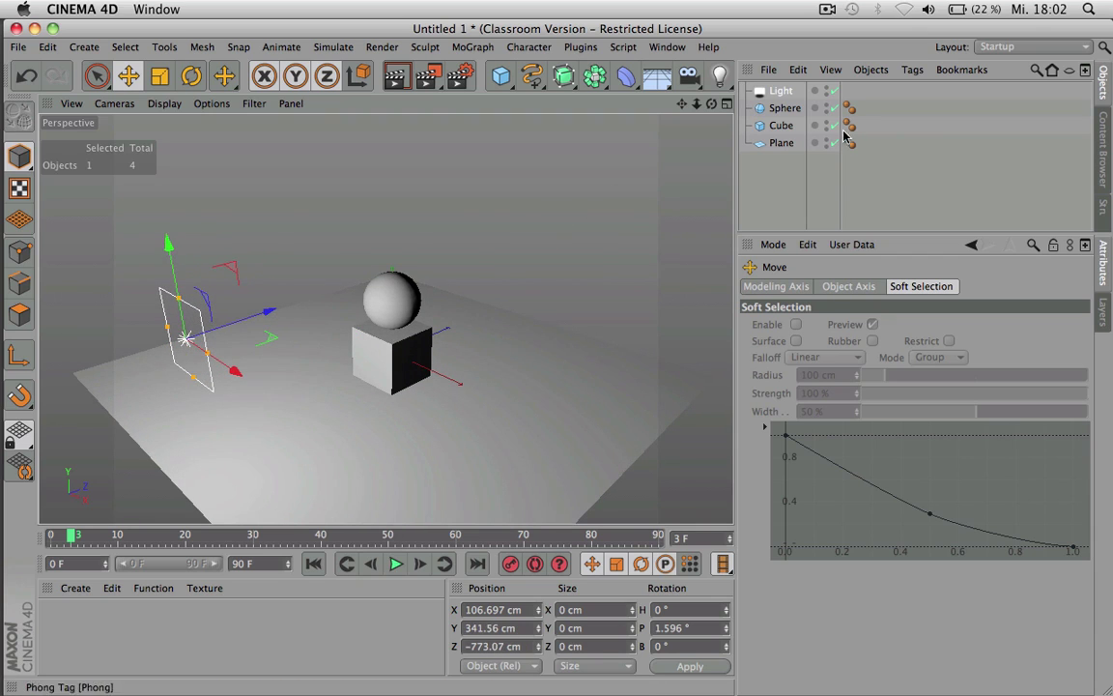
pyautogui.click(778, 91)
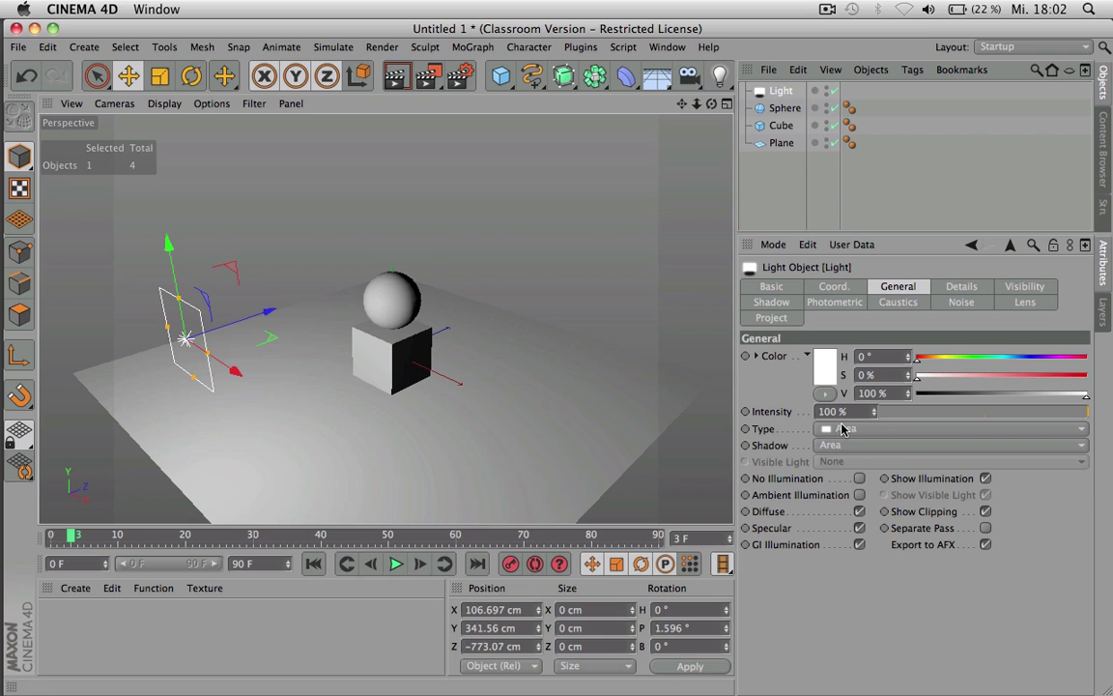
pyautogui.click(961, 287)
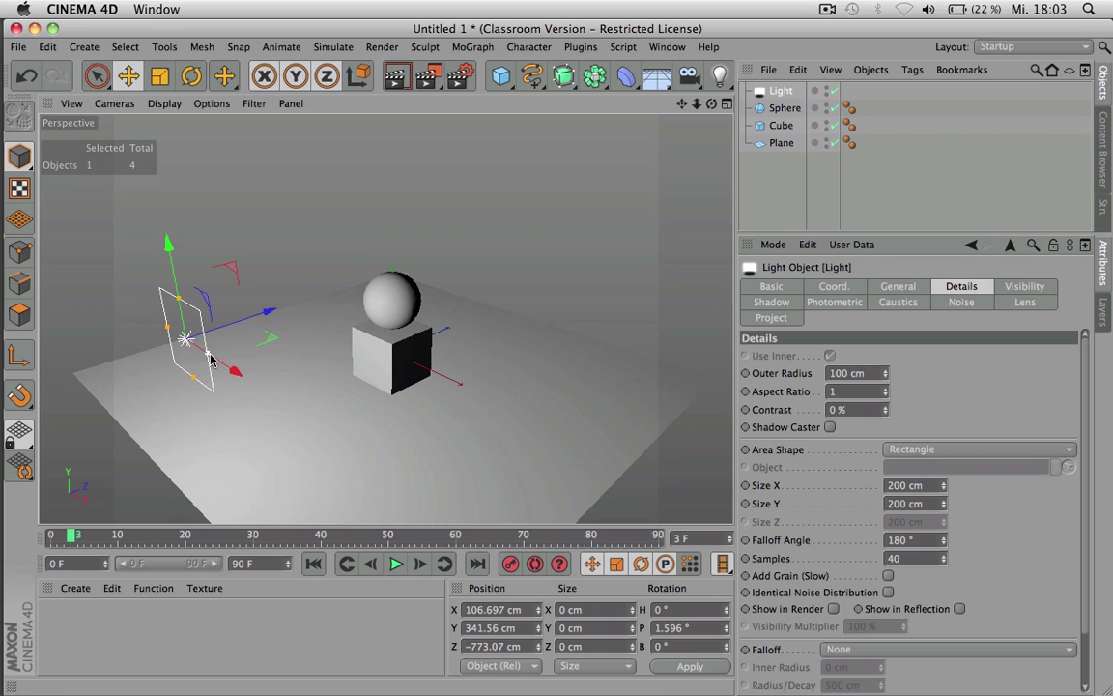
# - Drag the light to 277.257 × 301.487 cm and render the viewport to check soft shadows
pyautogui.moveTo(198, 328); pyautogui.dragTo(223, 286)
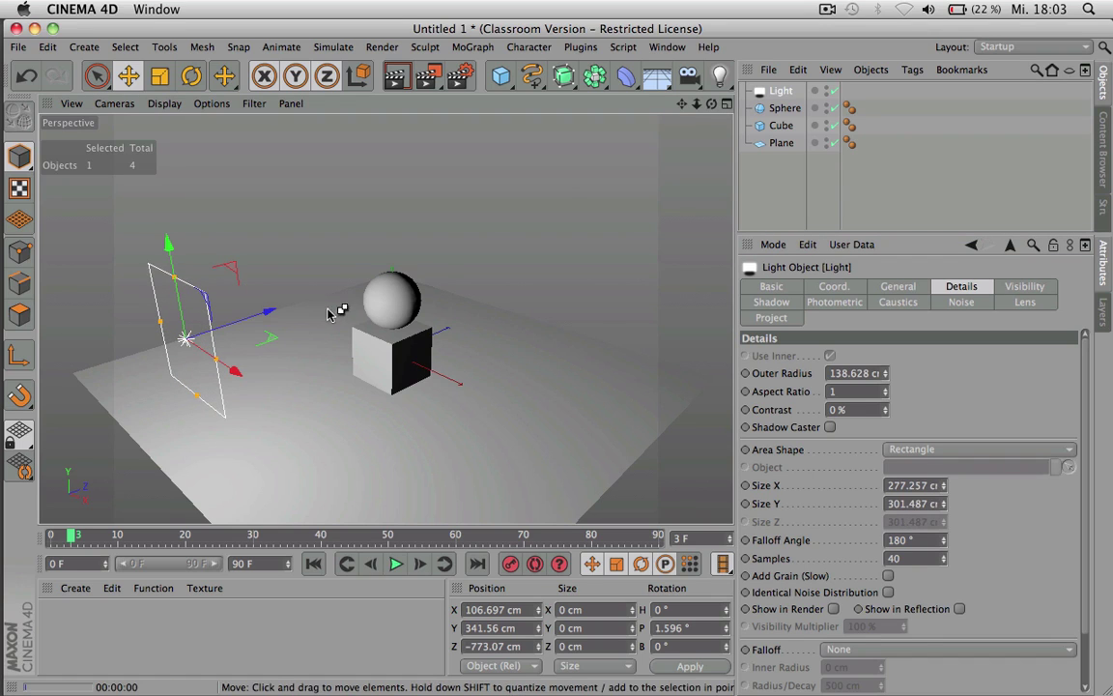
pyautogui.hotkey('ctrl', 'r')
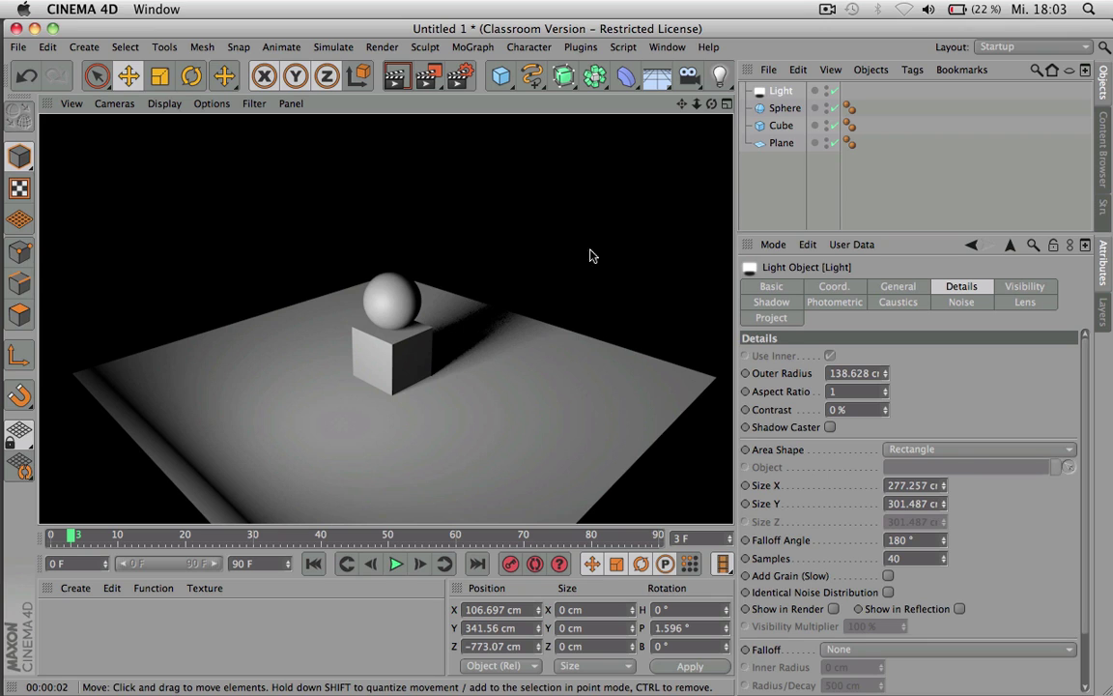
# - Raise the light to Y 641.225 cm and tilt it down to P −33.626° toward the objects
pyautogui.click(781, 90)
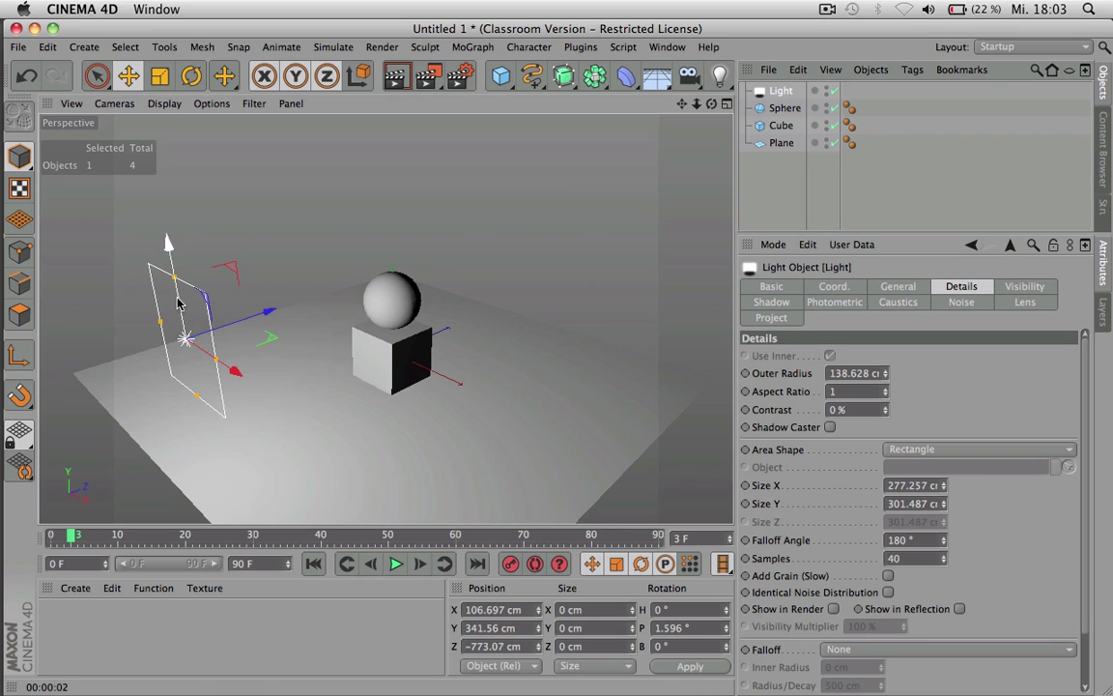
pyautogui.moveTo(172, 249); pyautogui.dragTo(174, 194)
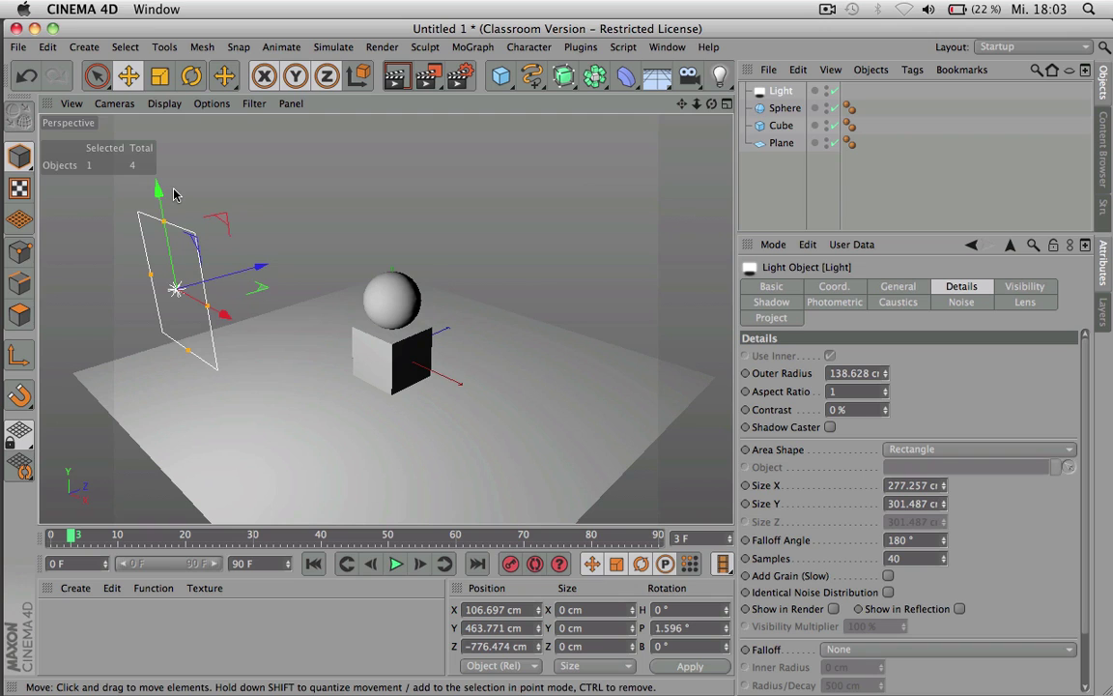
pyautogui.press('r')
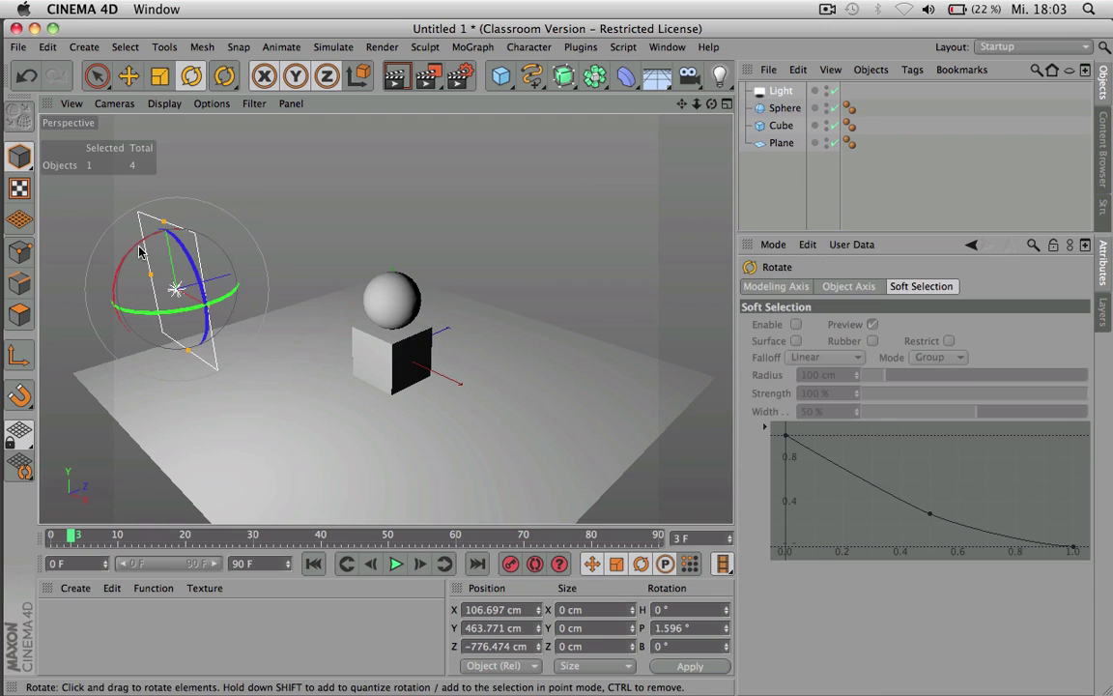
pyautogui.moveTo(138, 249); pyautogui.dragTo(246, 154)
pyautogui.press('e')
# - Orbit the view and test-render the new soft shadow
pyautogui.keyDown('alt'); pyautogui.moveTo(491, 237); pyautogui.dragTo(510, 334); pyautogui.keyUp('alt')
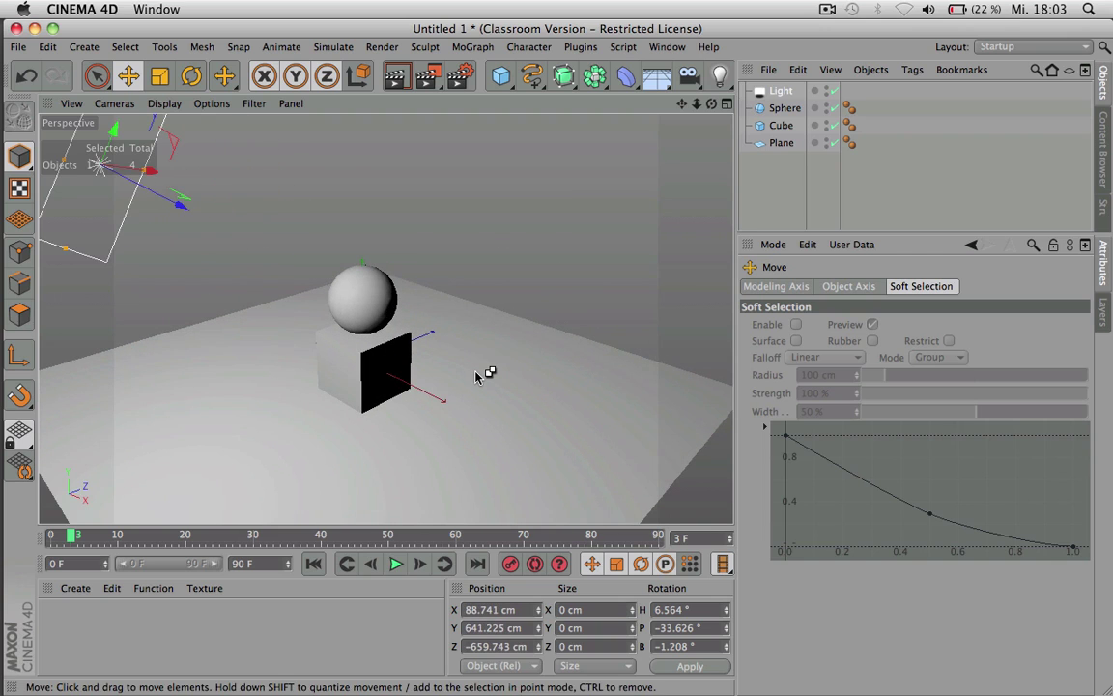
pyautogui.hotkey('ctrl', 'r')
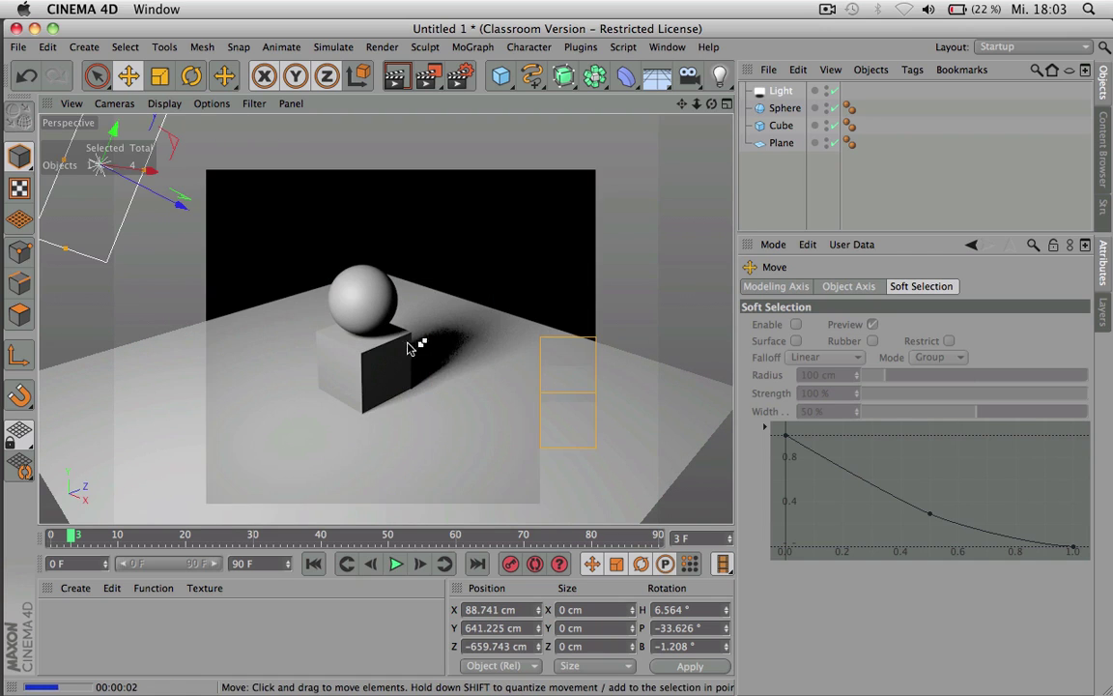
pyautogui.keyDown('alt'); pyautogui.moveTo(229, 280); pyautogui.dragTo(254, 280); pyautogui.keyUp('alt')
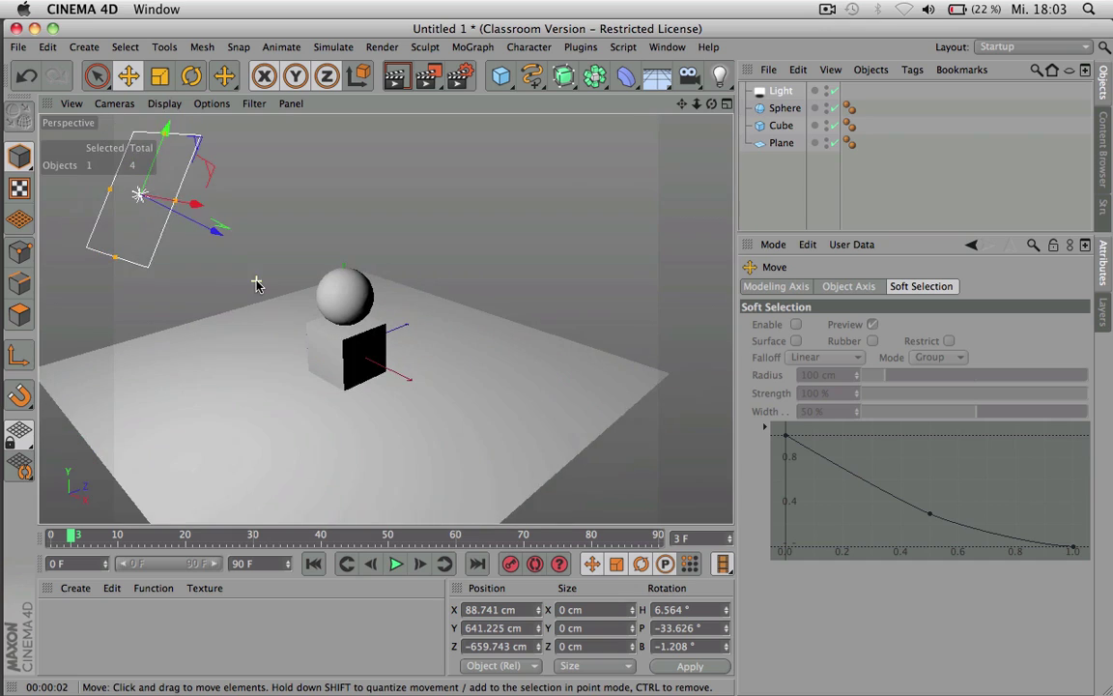
pyautogui.moveTo(160, 190); pyautogui.dragTo(126, 188)
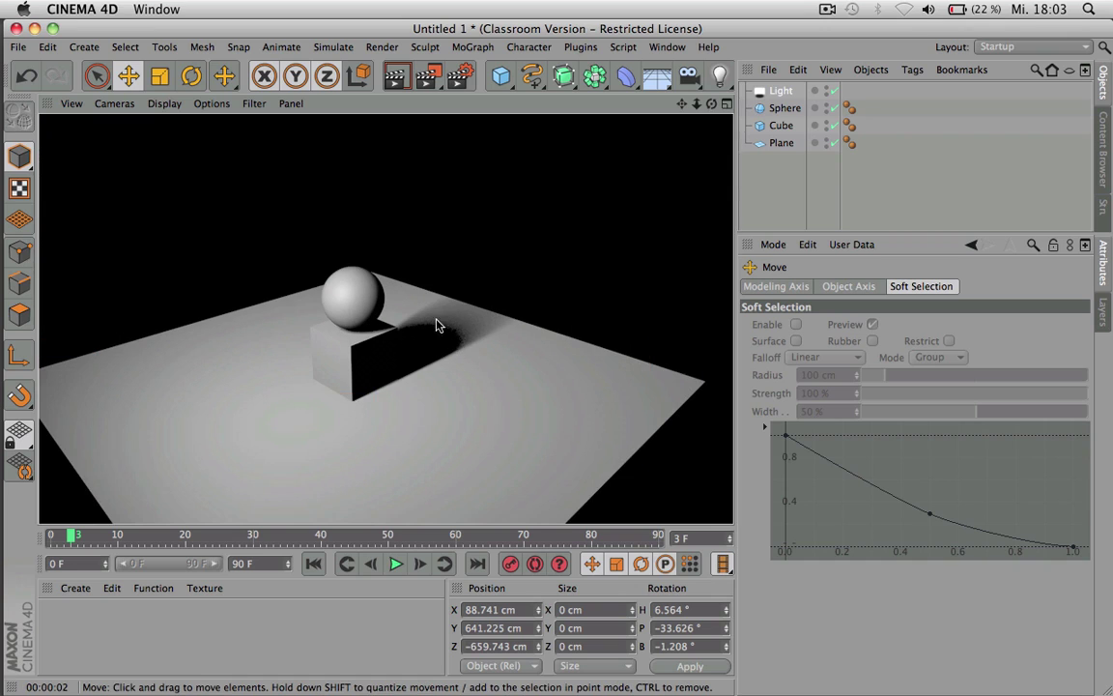
# - Experiment with the light's size, test-rendering a smaller and then a larger rectangle
pyautogui.click(454, 345)
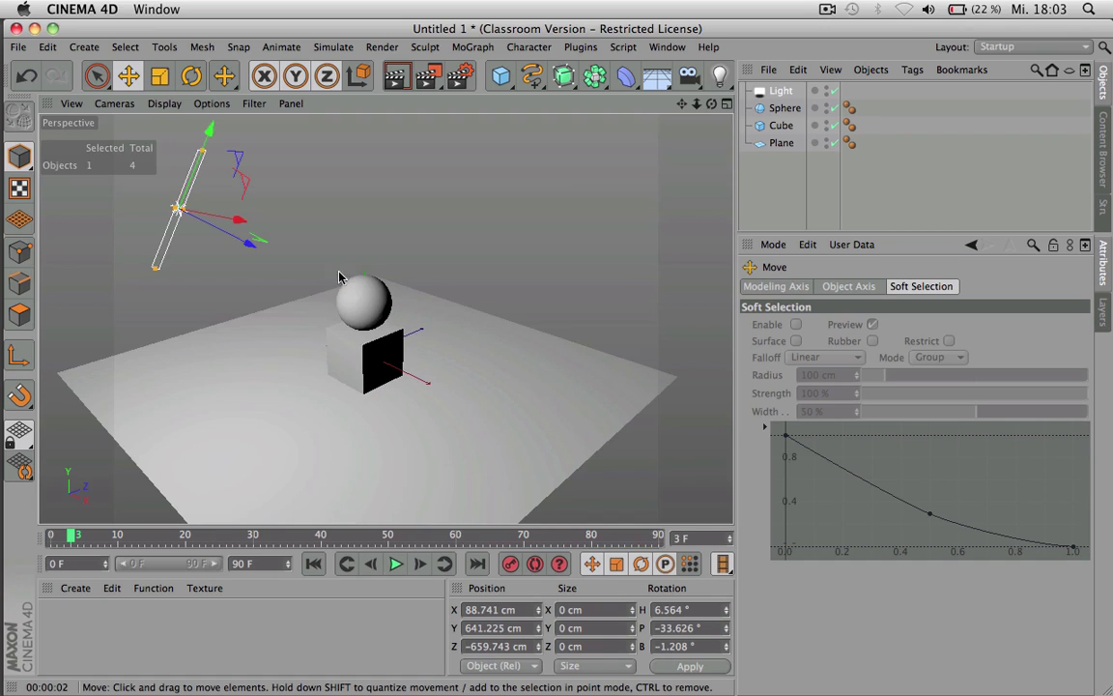
pyautogui.moveTo(203, 154); pyautogui.dragTo(183, 206)
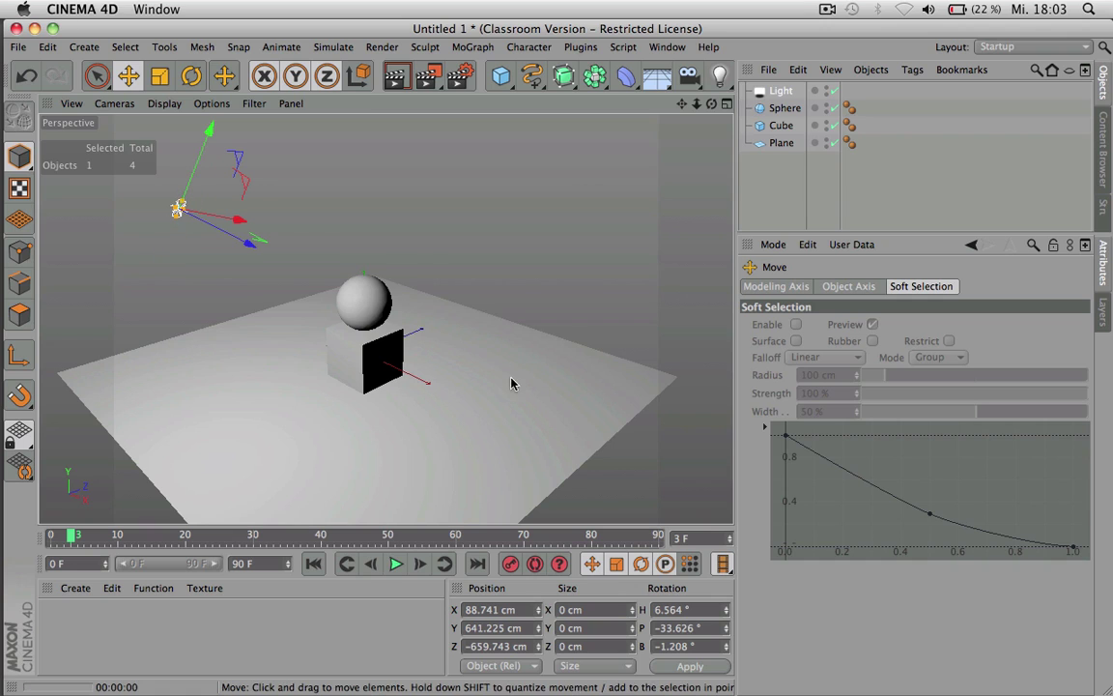
pyautogui.press('super+r')
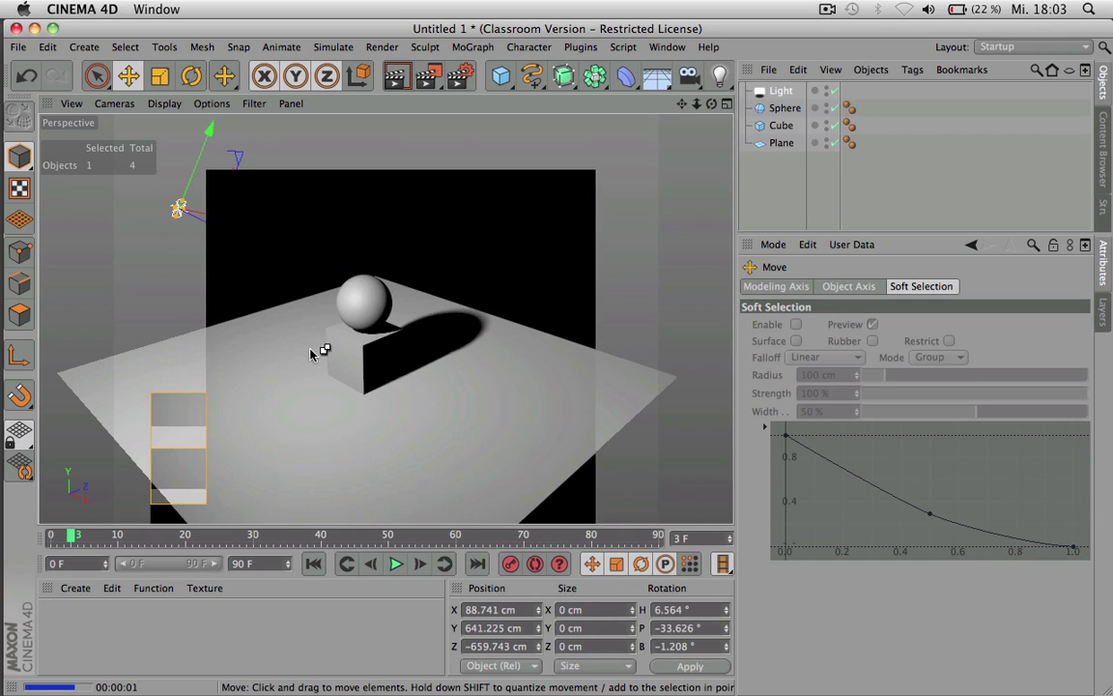
pyautogui.click(175, 204)
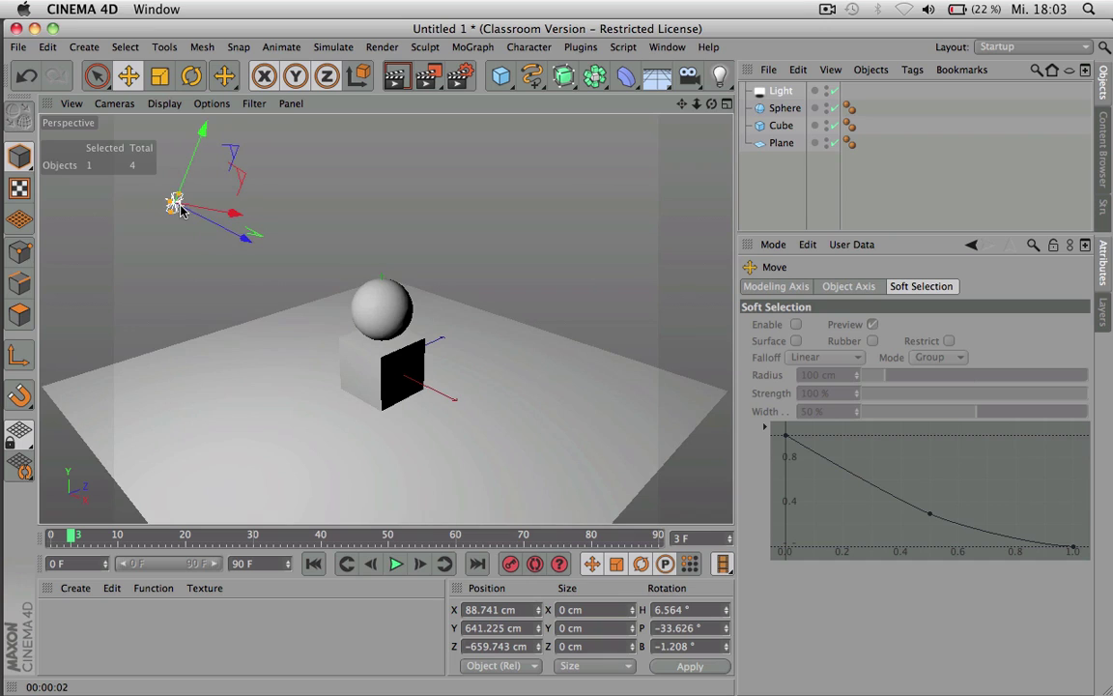
pyautogui.moveTo(175, 204); pyautogui.dragTo(279, 221)
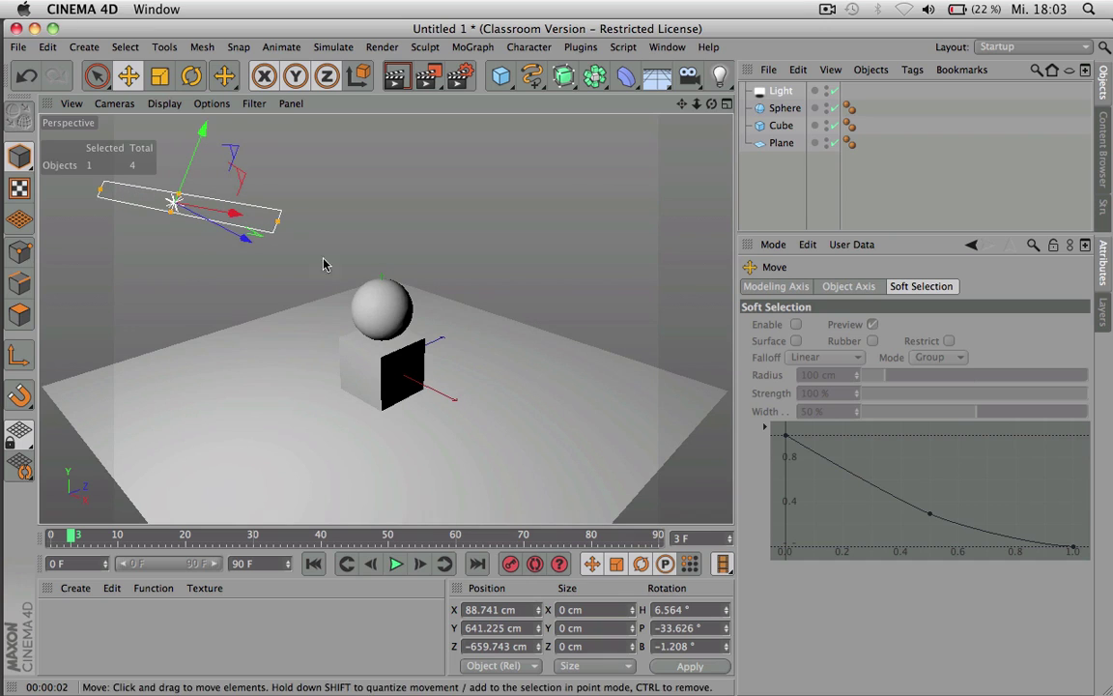
pyautogui.press('super+r')
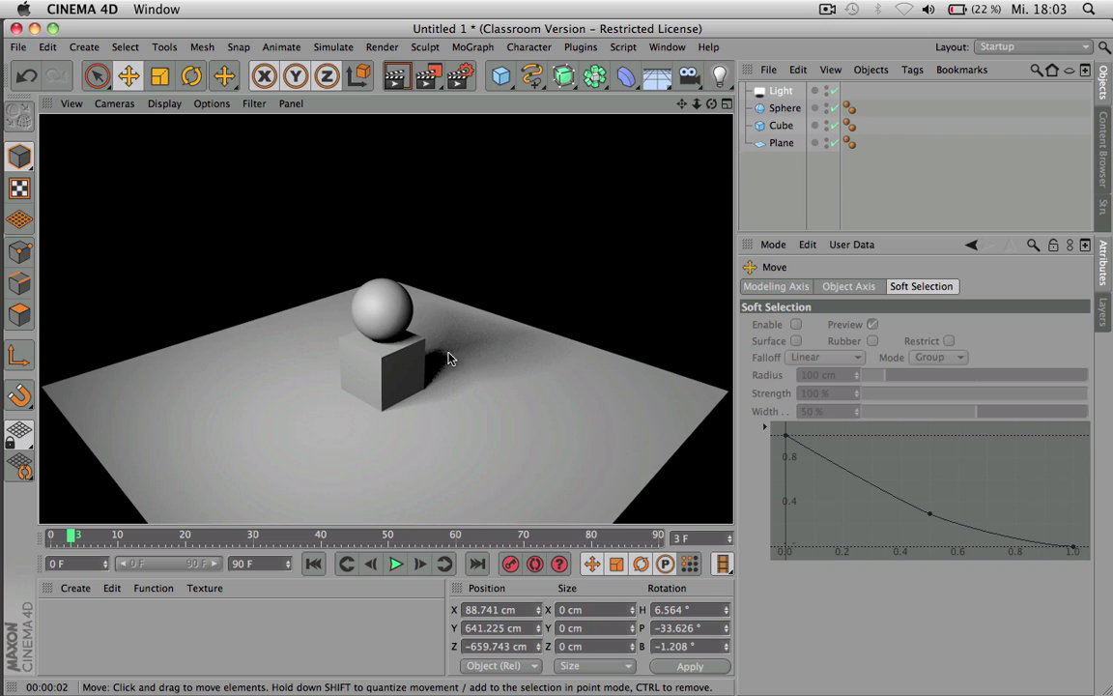
# - Reshape the area light into a small square
pyautogui.click(369, 312)
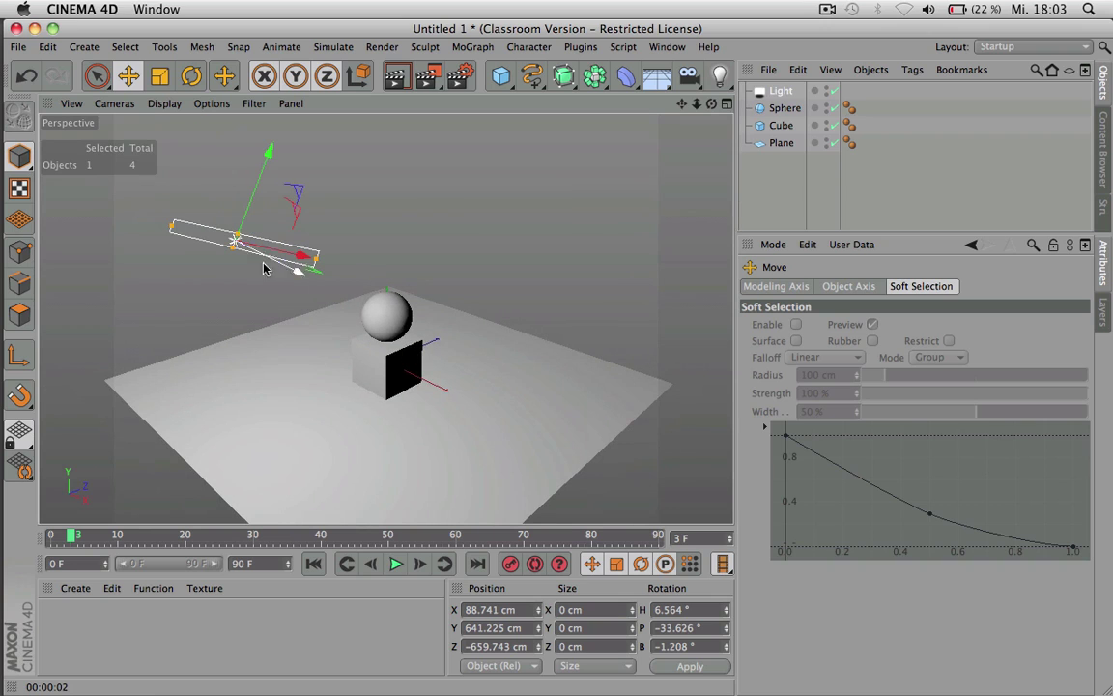
pyautogui.moveTo(231, 238); pyautogui.dragTo(231, 253)
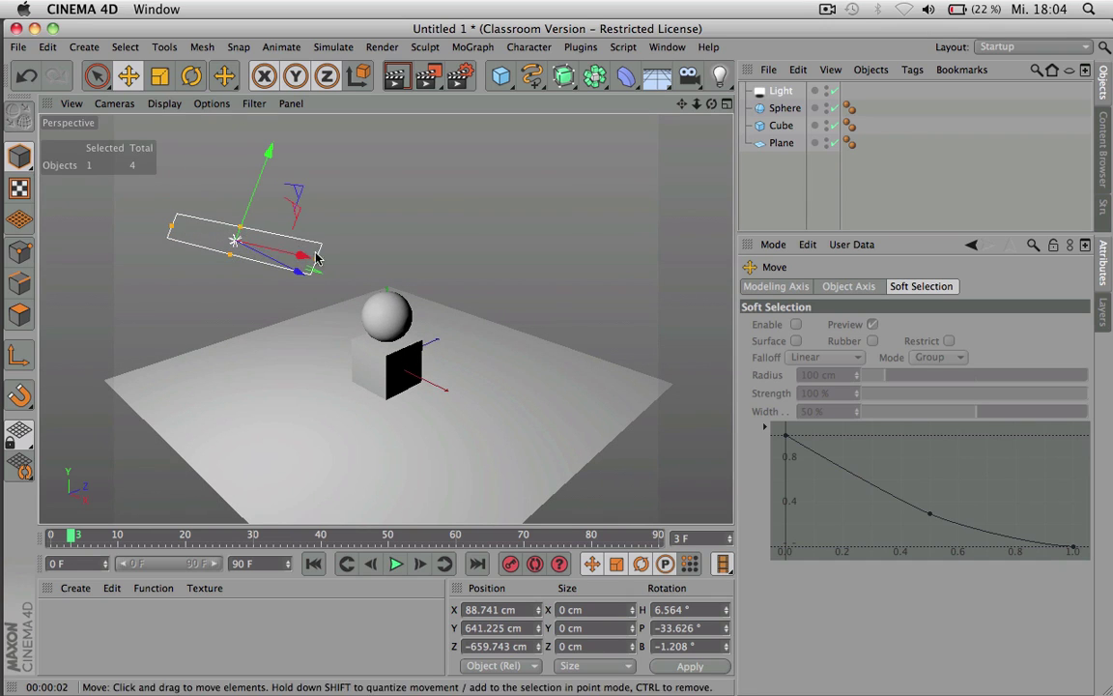
pyautogui.moveTo(313, 258); pyautogui.dragTo(244, 257)
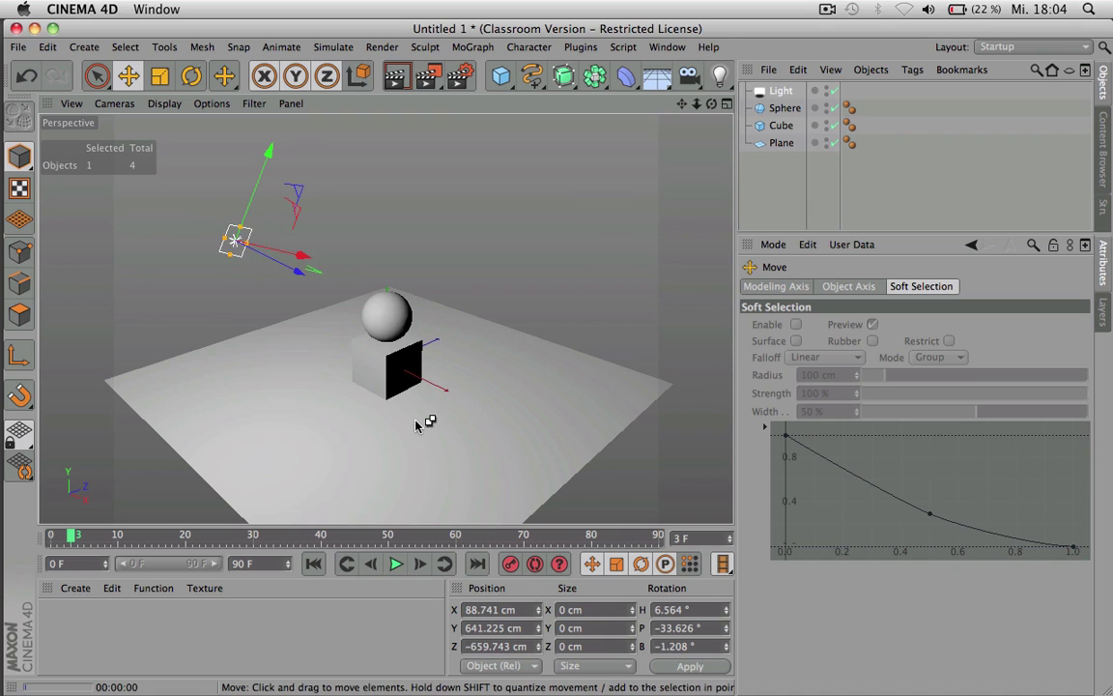
# - Render with the small square light, then stretch it into a large panel and re-render
pyautogui.hotkey('alt', 'r')
pyautogui.hotkey('ctrl', 'r')
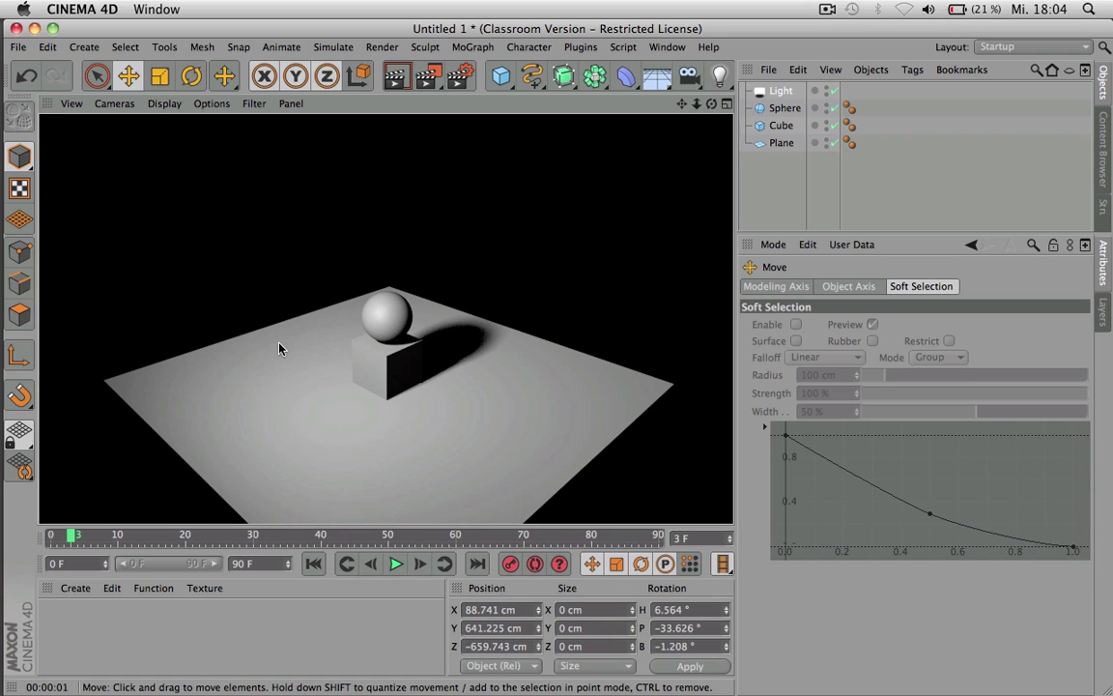
pyautogui.click(448, 394)
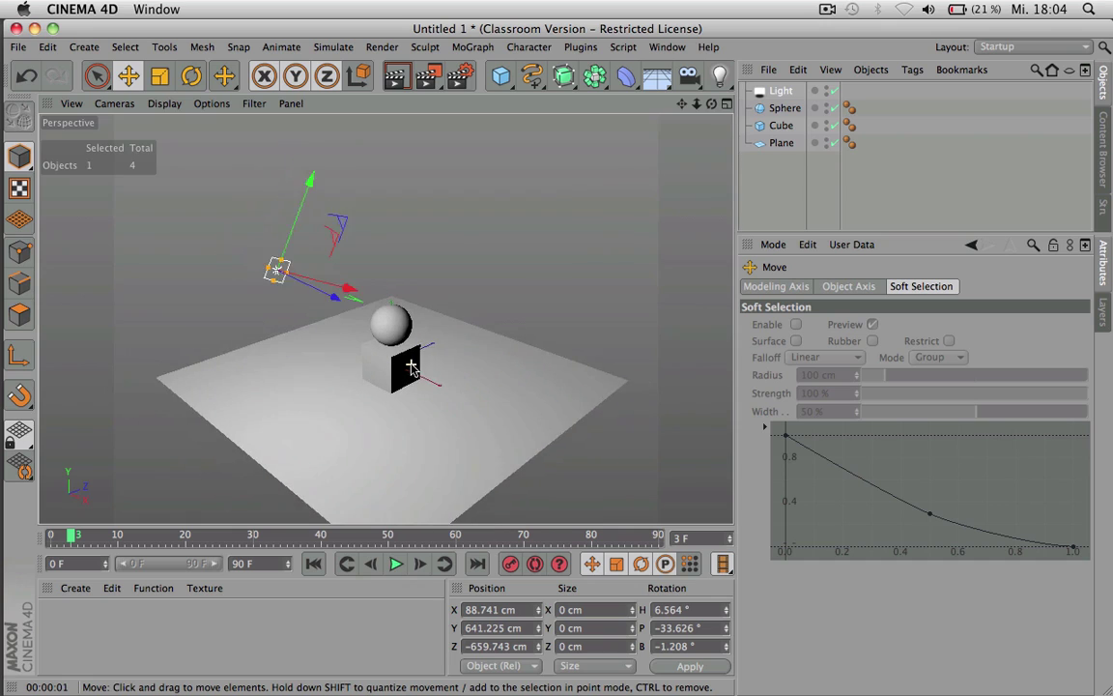
pyautogui.moveTo(254, 254); pyautogui.dragTo(376, 241)
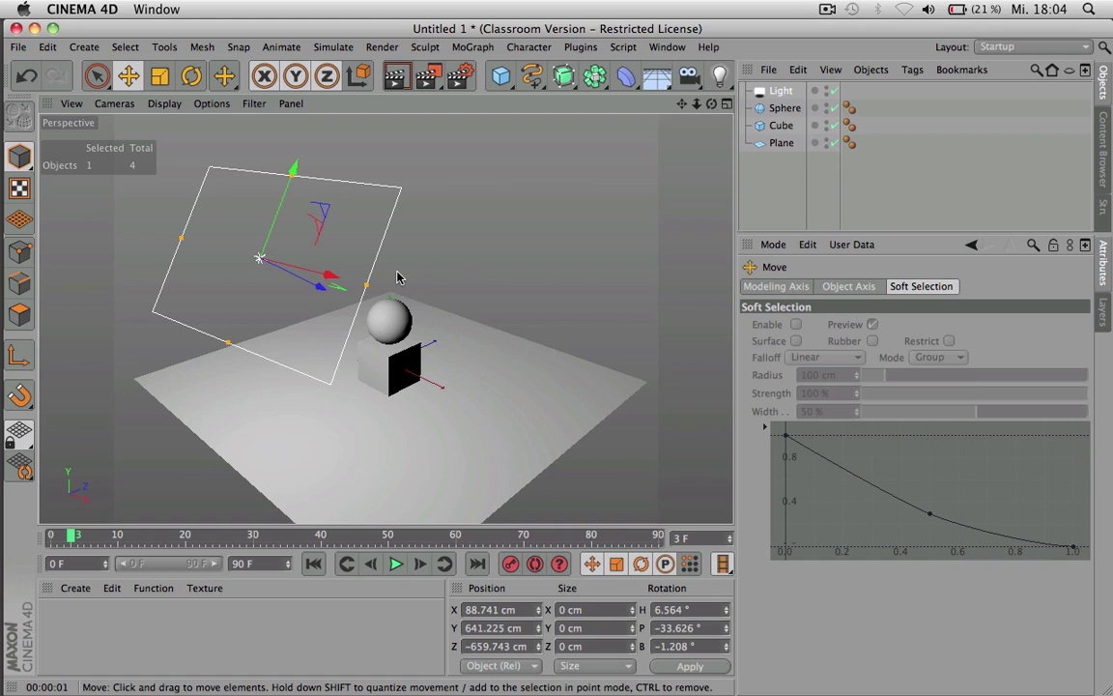
pyautogui.press('super+r')
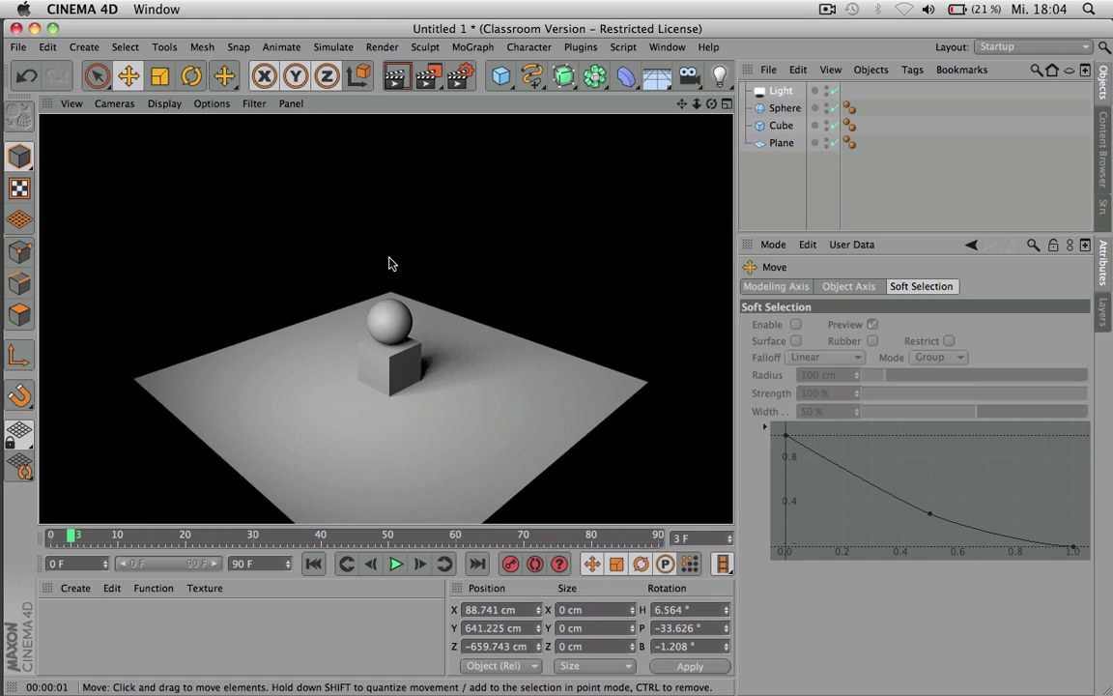
pyautogui.click(389, 265)
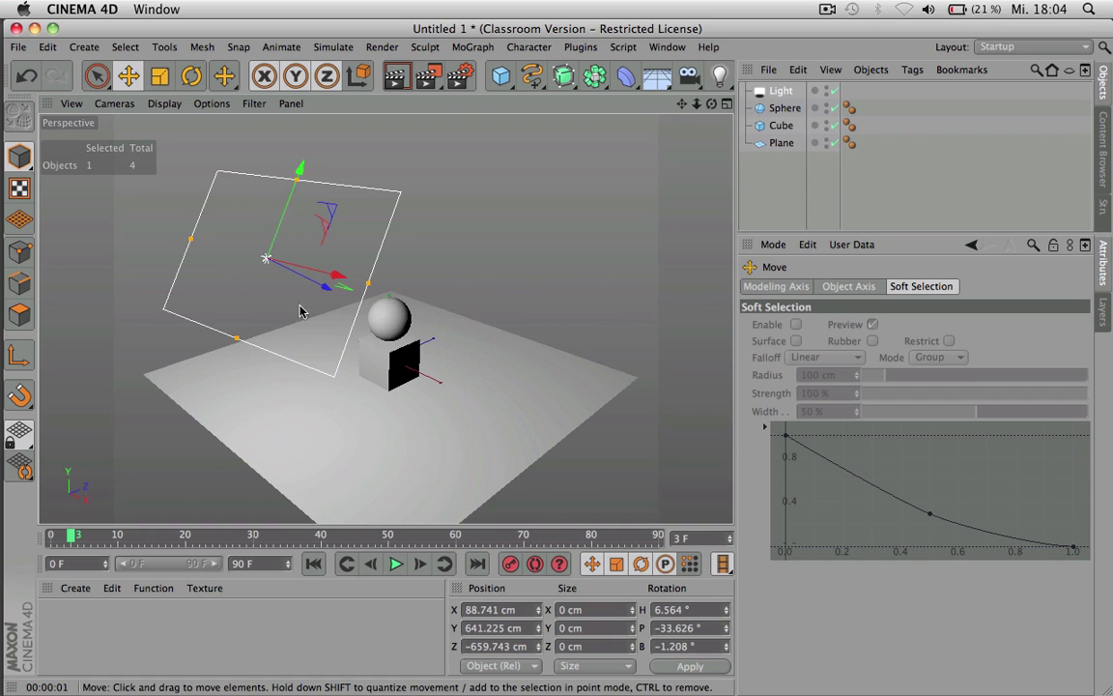
# - Set the light colour to H 210°, S 14%, V 100% and test-render the tint
pyautogui.scroll(3, 363, 247)
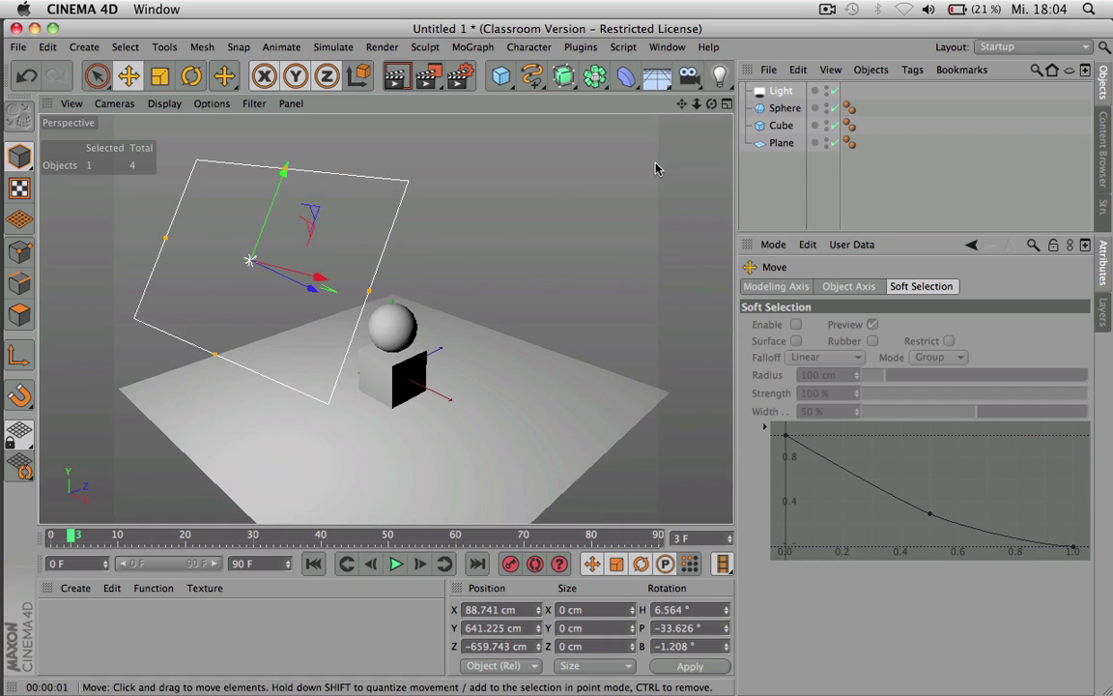
pyautogui.click(773, 91)
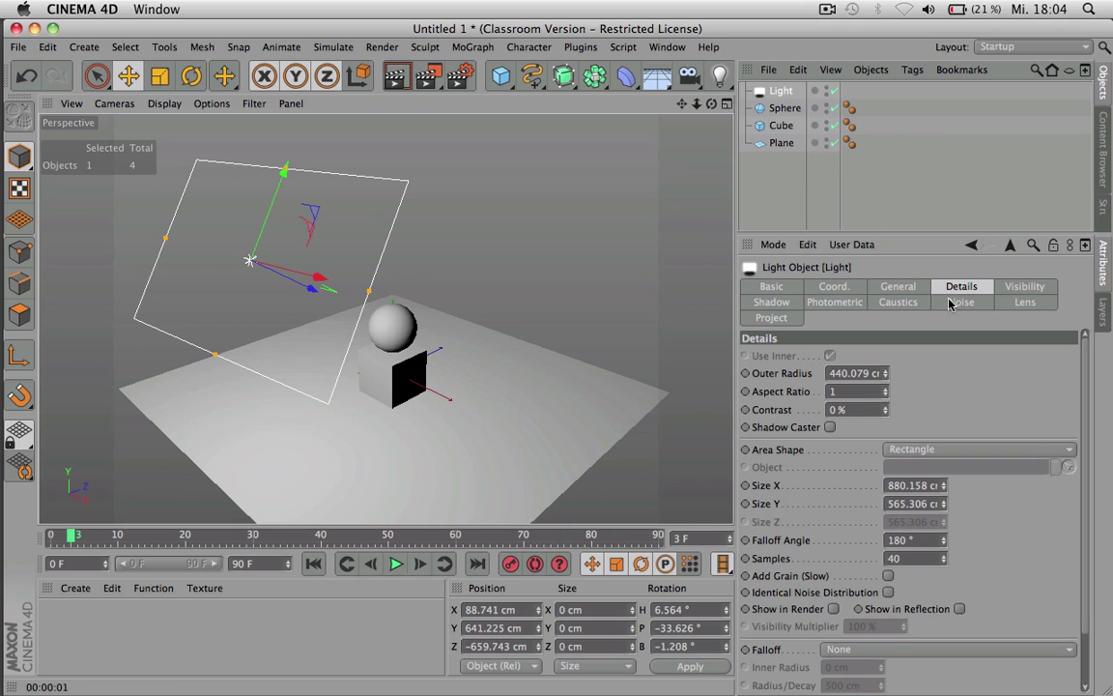
pyautogui.click(913, 289)
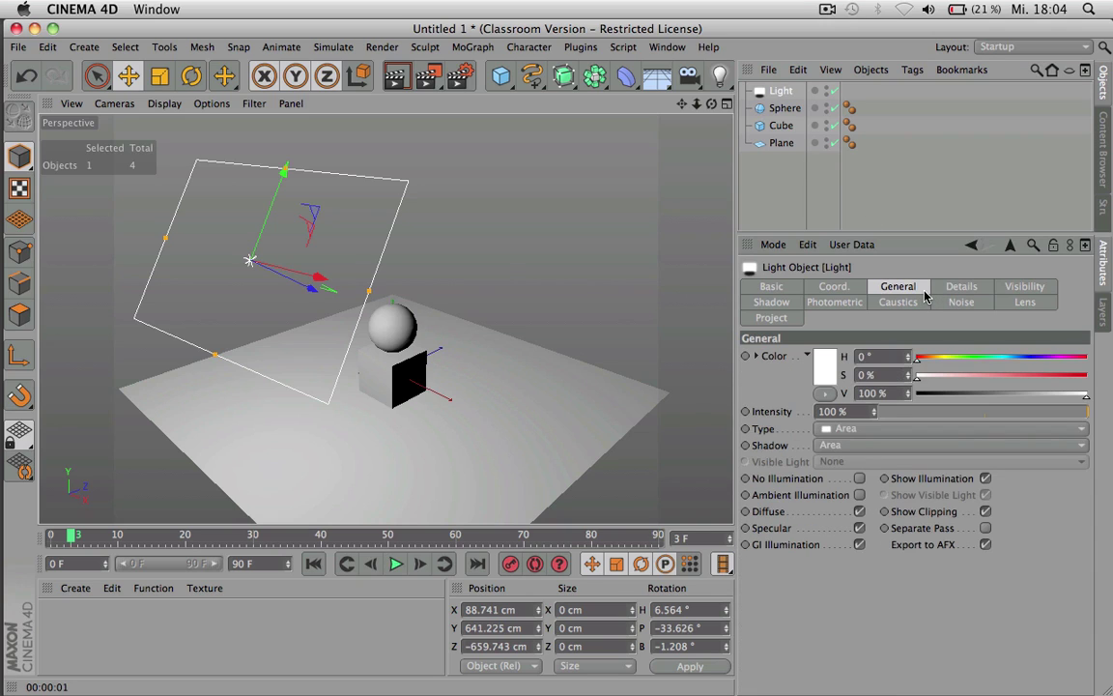
pyautogui.click(1014, 358)
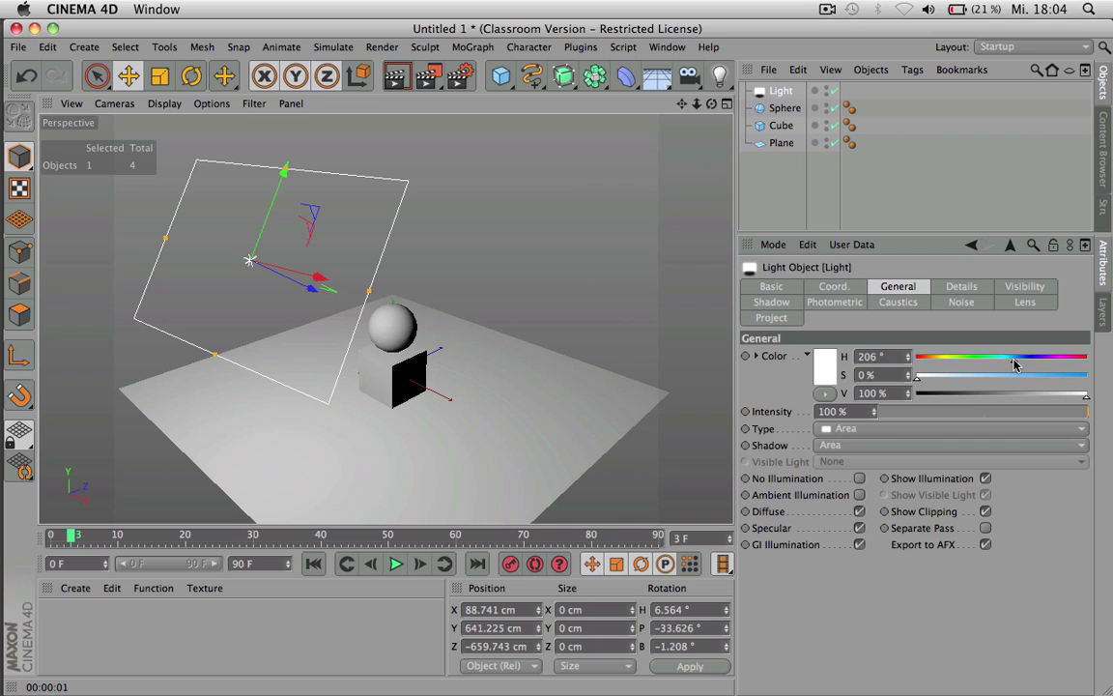
pyautogui.moveTo(1013, 358); pyautogui.dragTo(1018, 359)
pyautogui.click(944, 377)
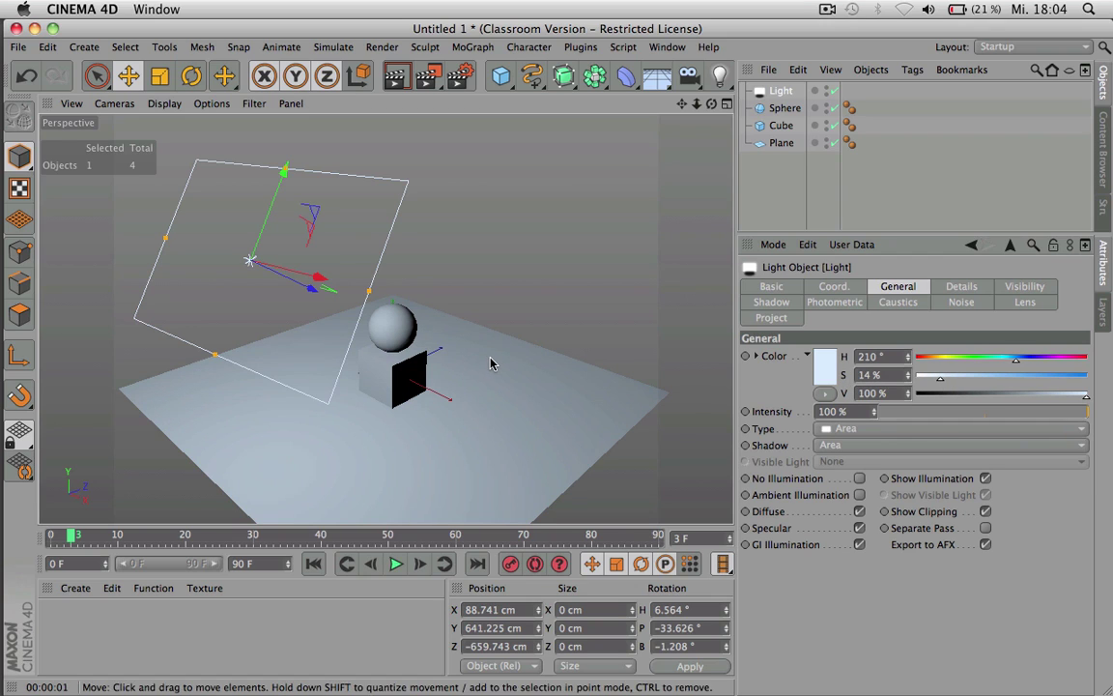
pyautogui.press('super+r')
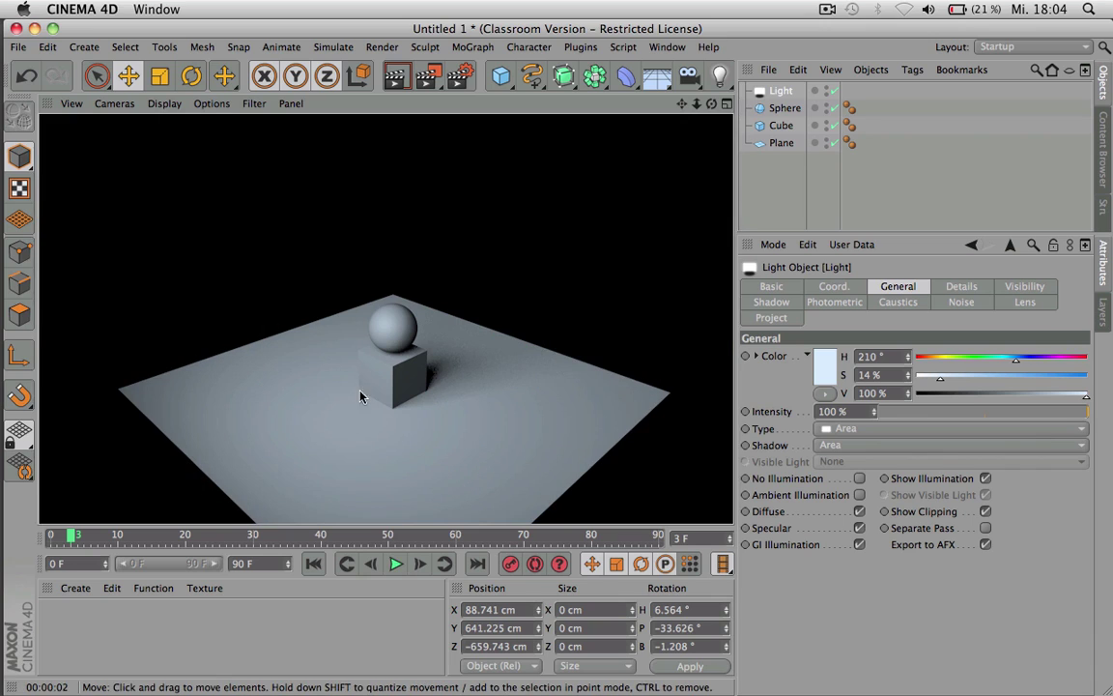
pyautogui.click(778, 92)
# - Enter Size X 400 cm and Size Y 300 cm in the light's Details settings
pyautogui.click(961, 286)
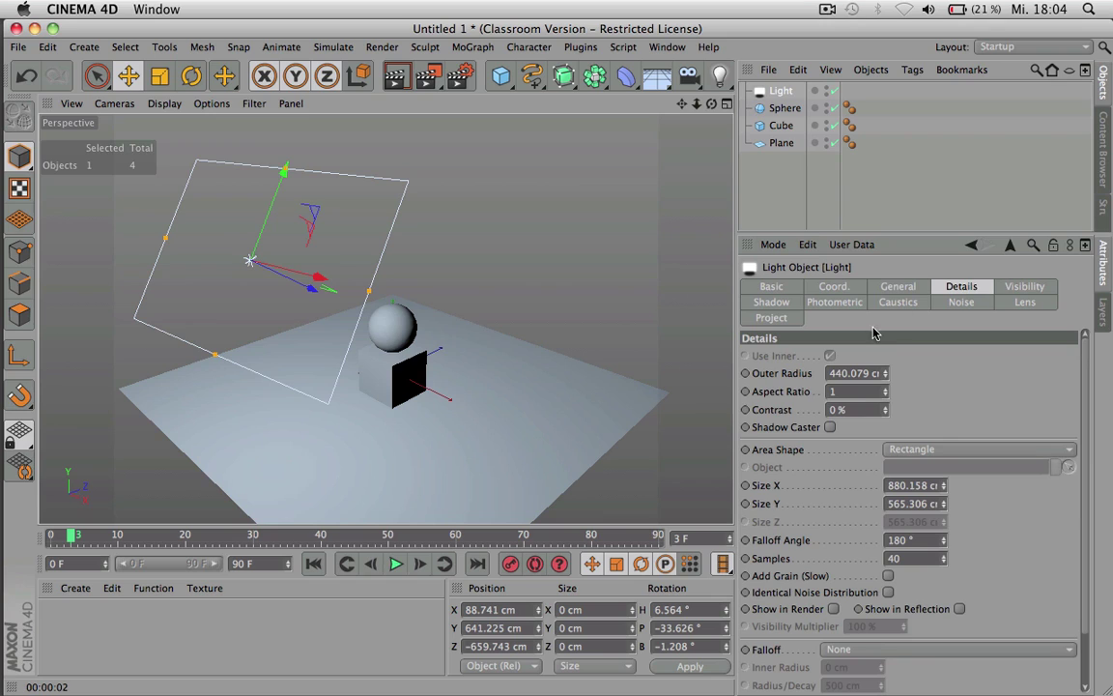
pyautogui.scroll(10, 857, 373)
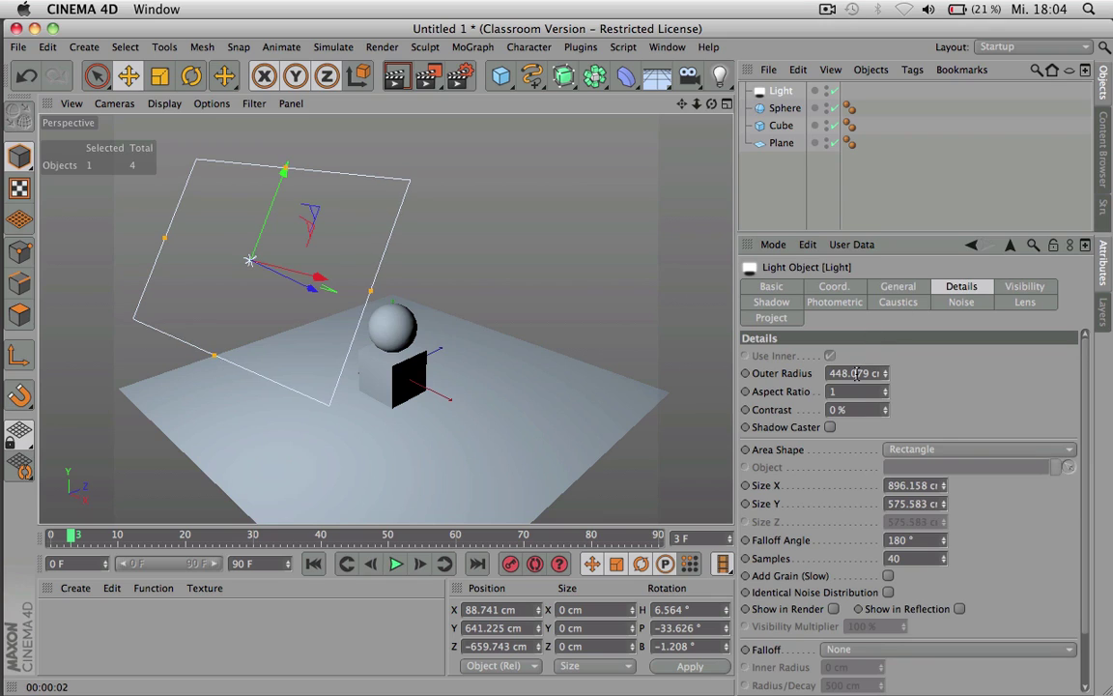
pyautogui.click(911, 486)
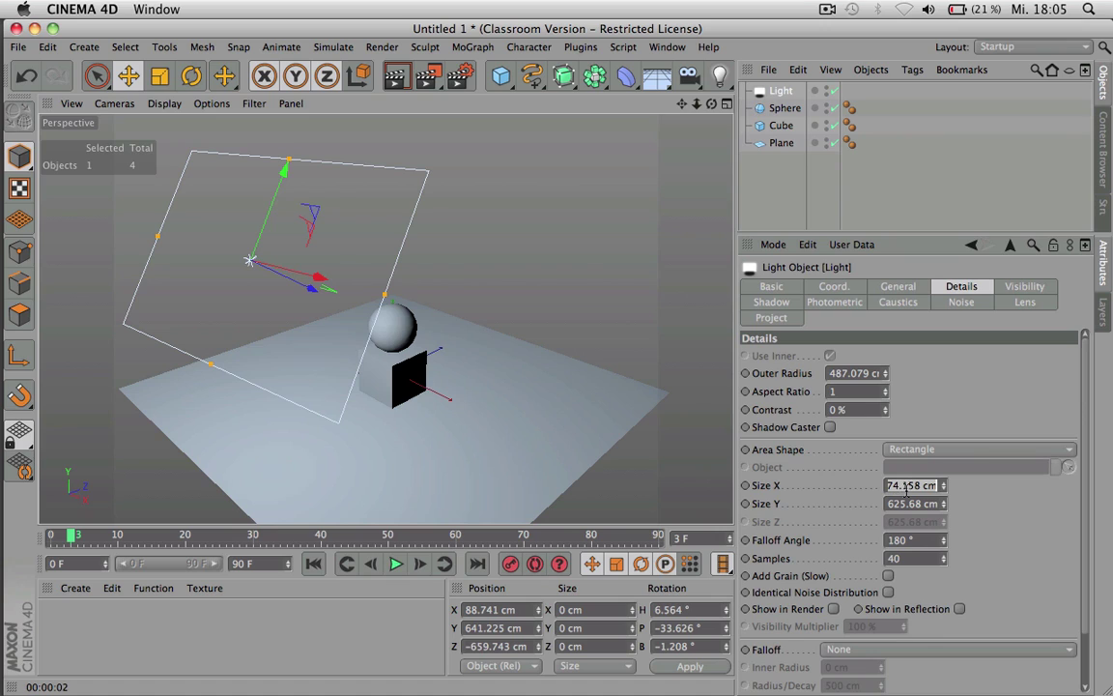
pyautogui.write('400')
pyautogui.press('Tab')
pyautogui.press('Return')
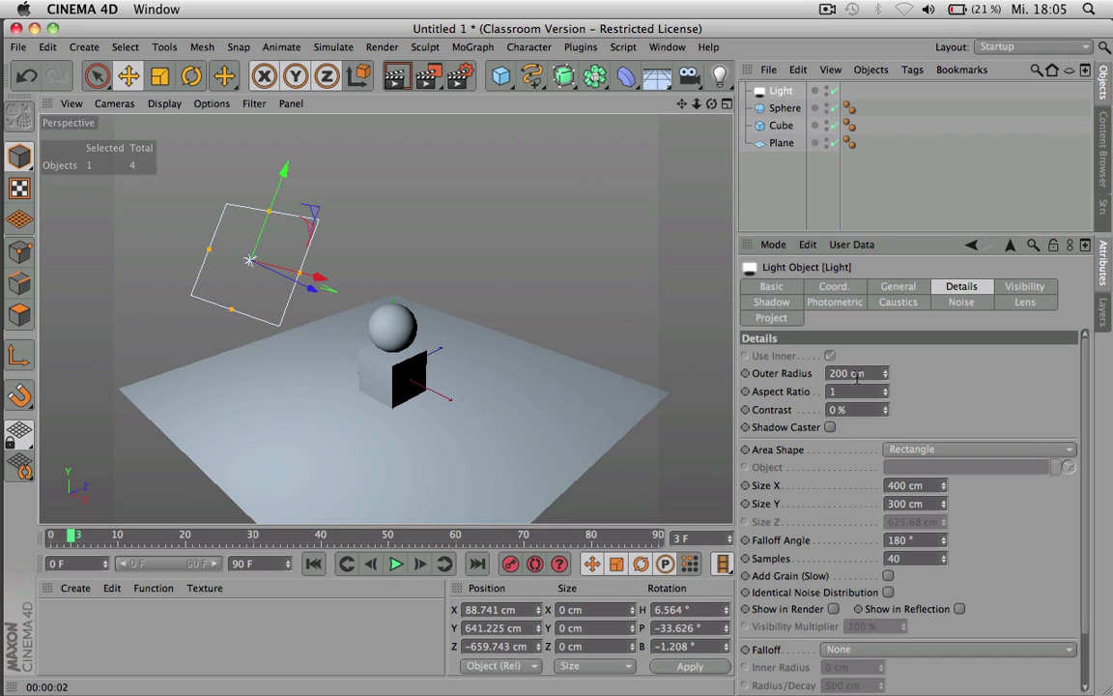
# - Try the Disc, Line and Sphere area shapes, previewing the disc in a render region
pyautogui.click(925, 451)
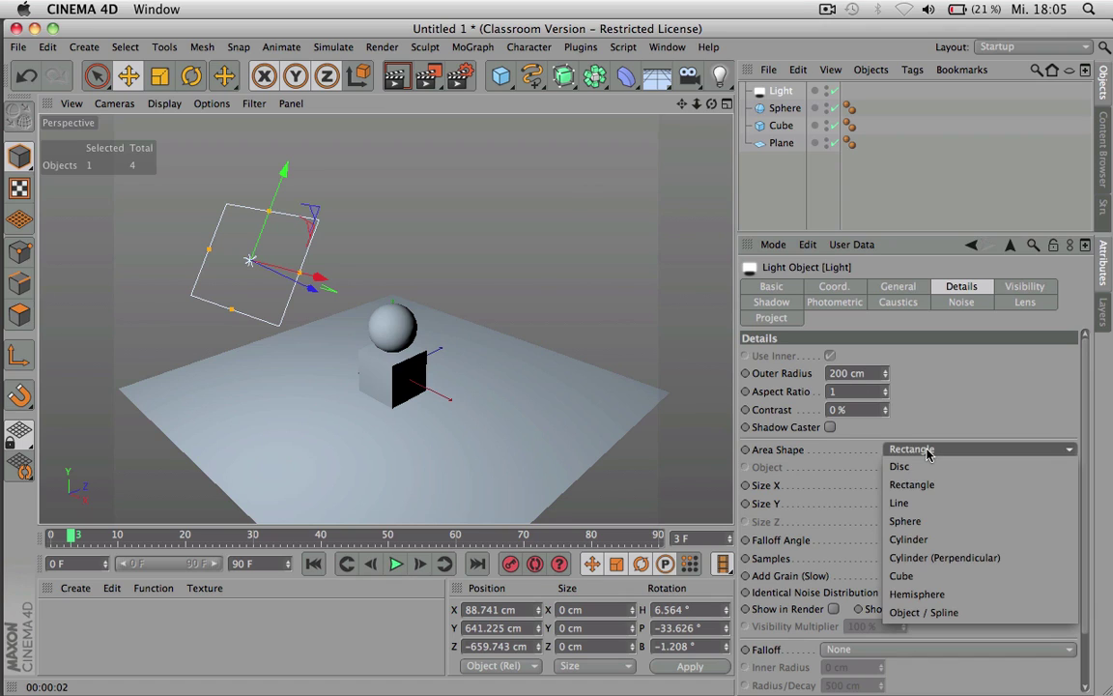
pyautogui.click(920, 466)
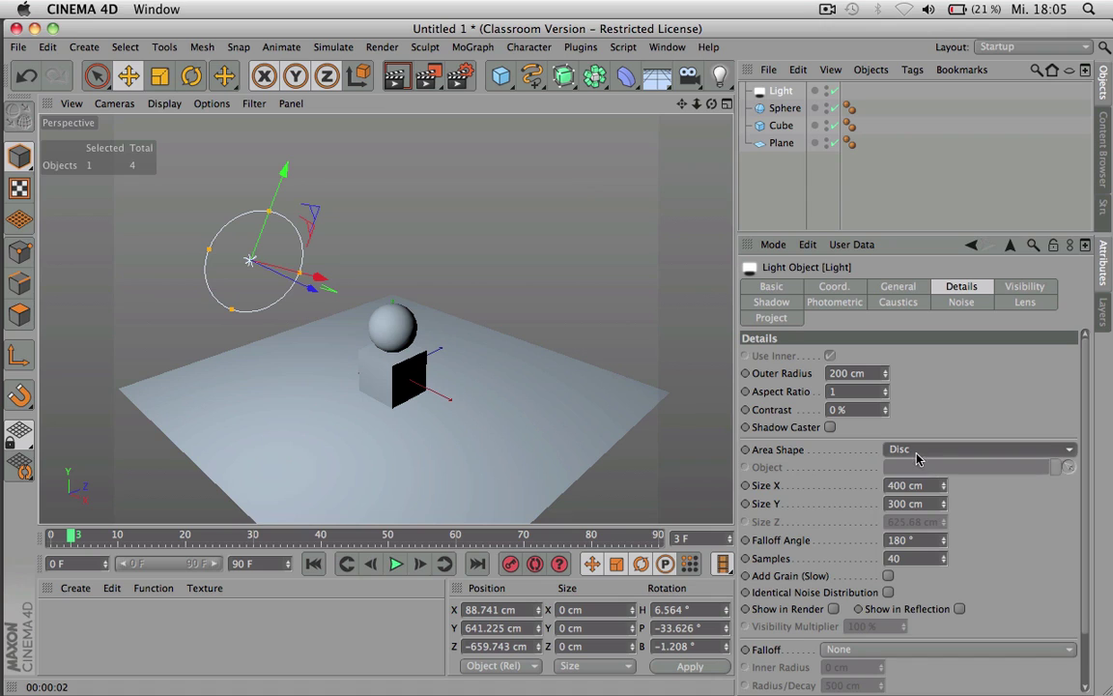
pyautogui.click(916, 451)
pyautogui.click(920, 500)
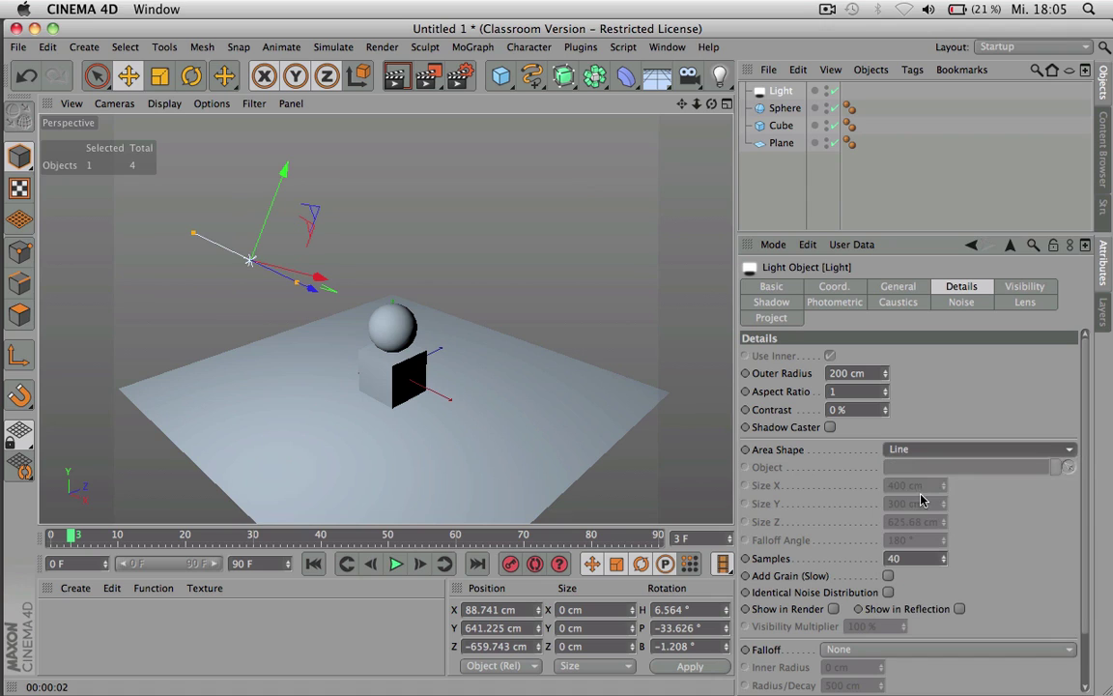
pyautogui.click(914, 450)
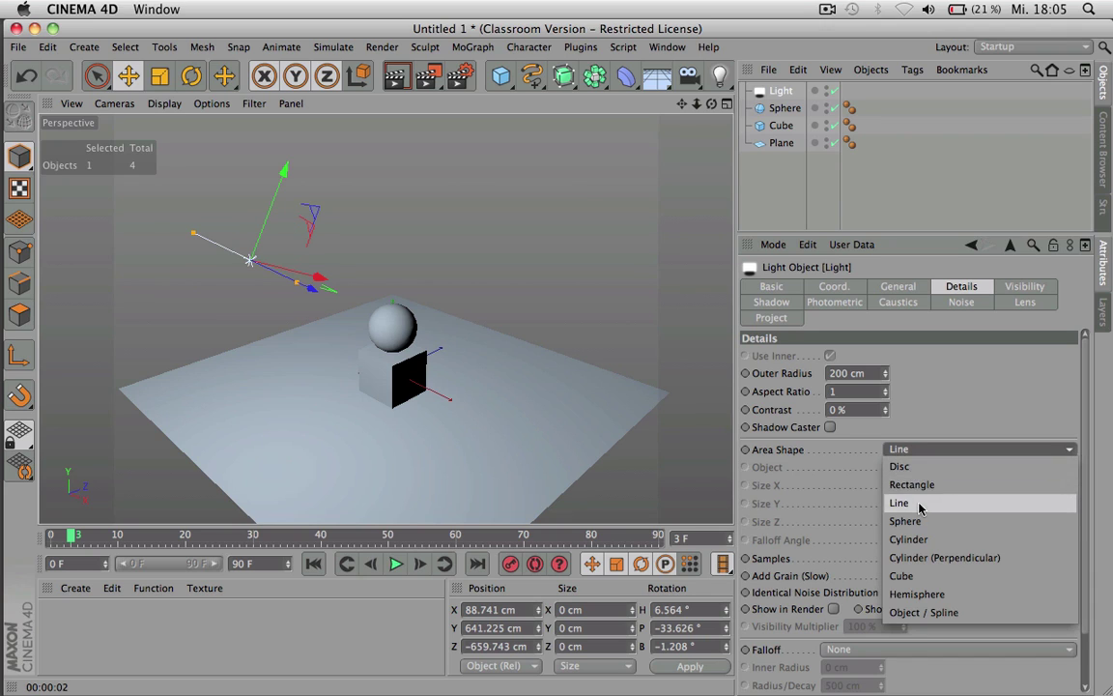
pyautogui.click(920, 519)
pyautogui.click(916, 450)
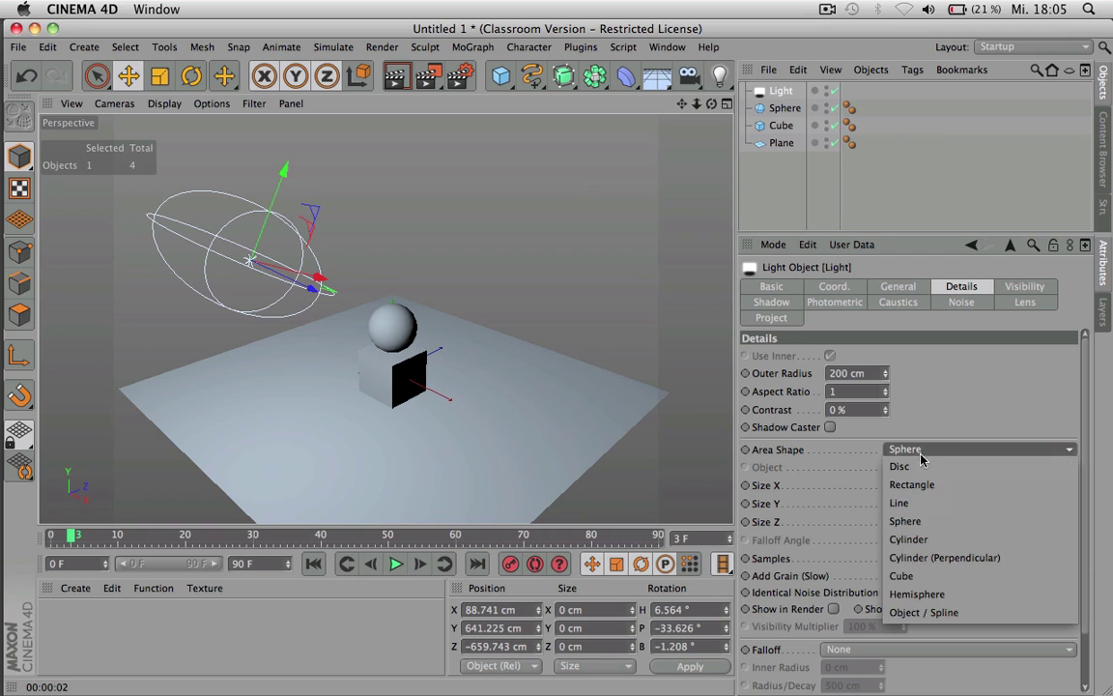
pyautogui.click(922, 465)
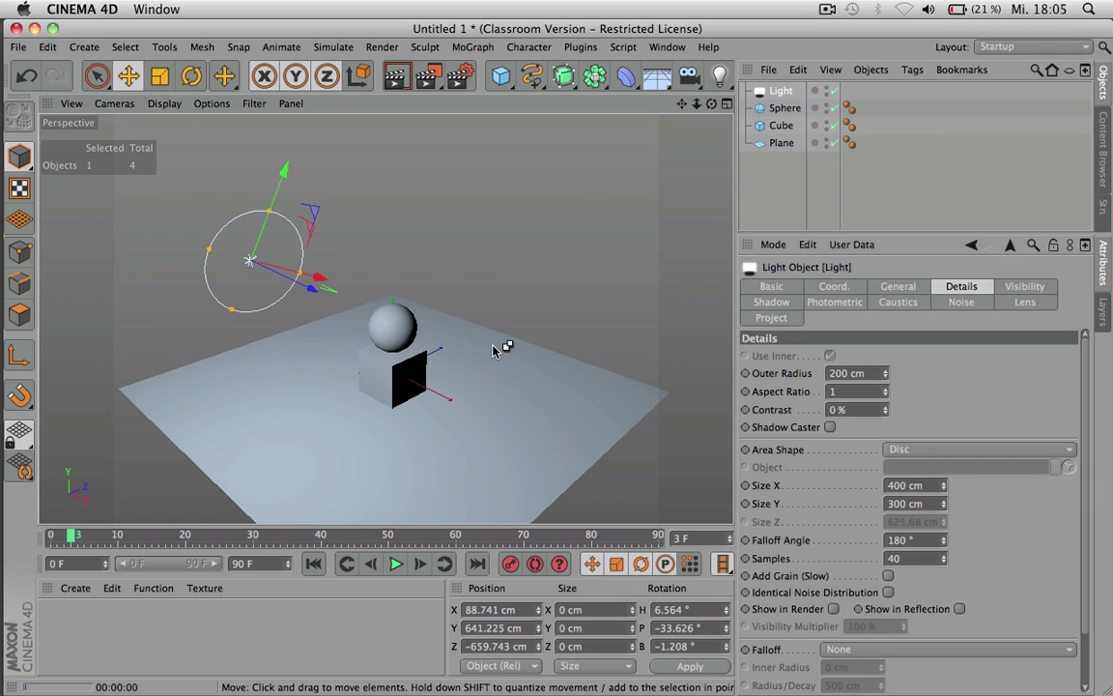
pyautogui.hotkey('alt', 'r')
# - Compare the Line and Sphere shapes, then set Area Shape to Object / Spline
pyautogui.click(918, 449)
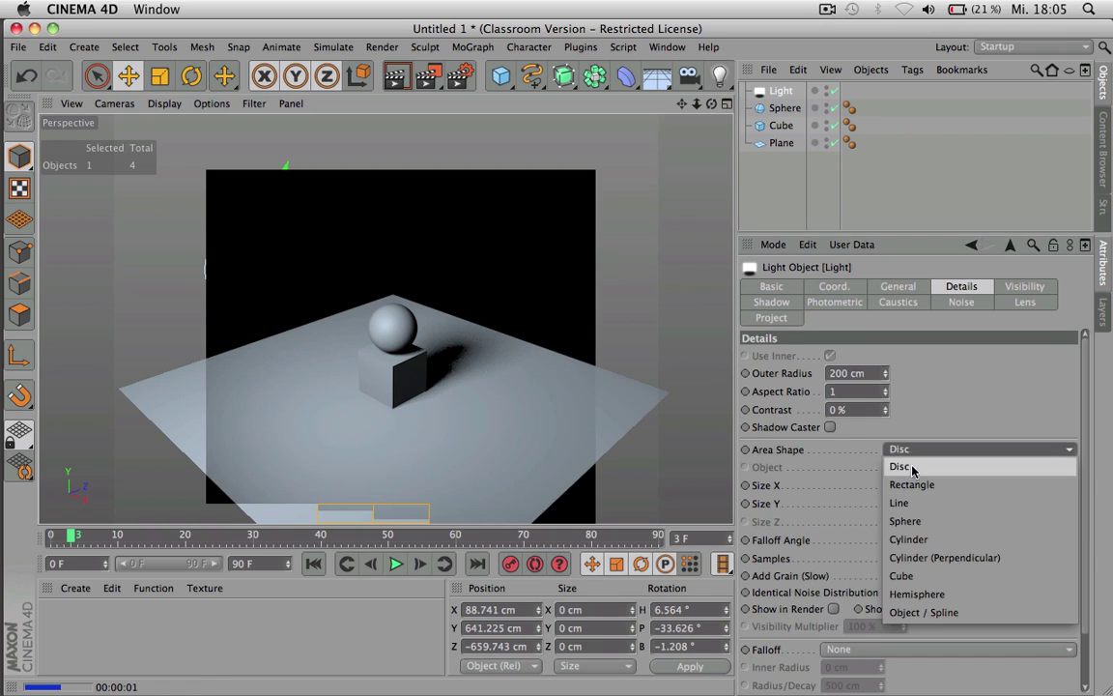
pyautogui.click(918, 502)
pyautogui.hotkey('alt', 'r')
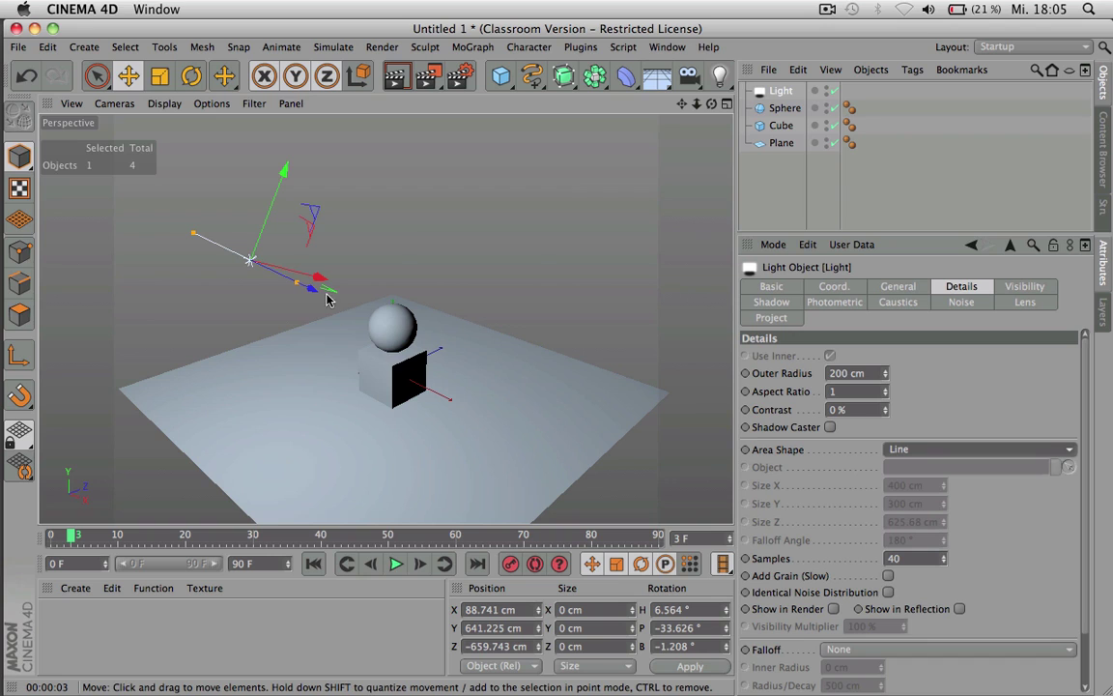
pyautogui.keyDown('alt'); pyautogui.moveTo(343, 331); pyautogui.dragTo(343, 292); pyautogui.keyUp('alt')
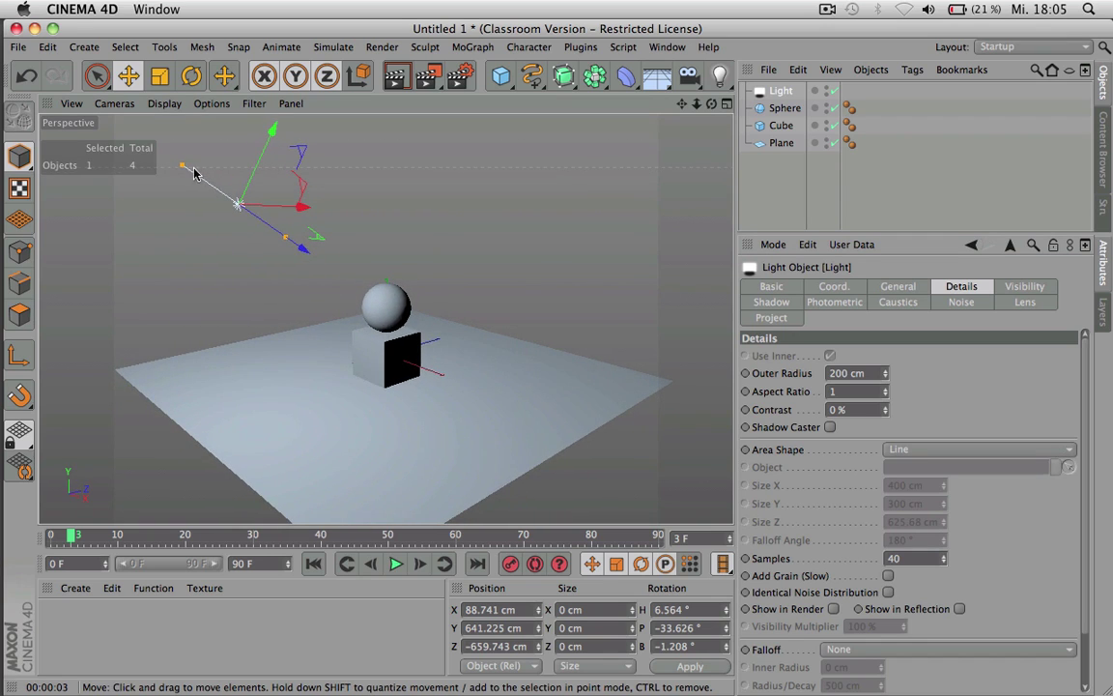
pyautogui.click(938, 450)
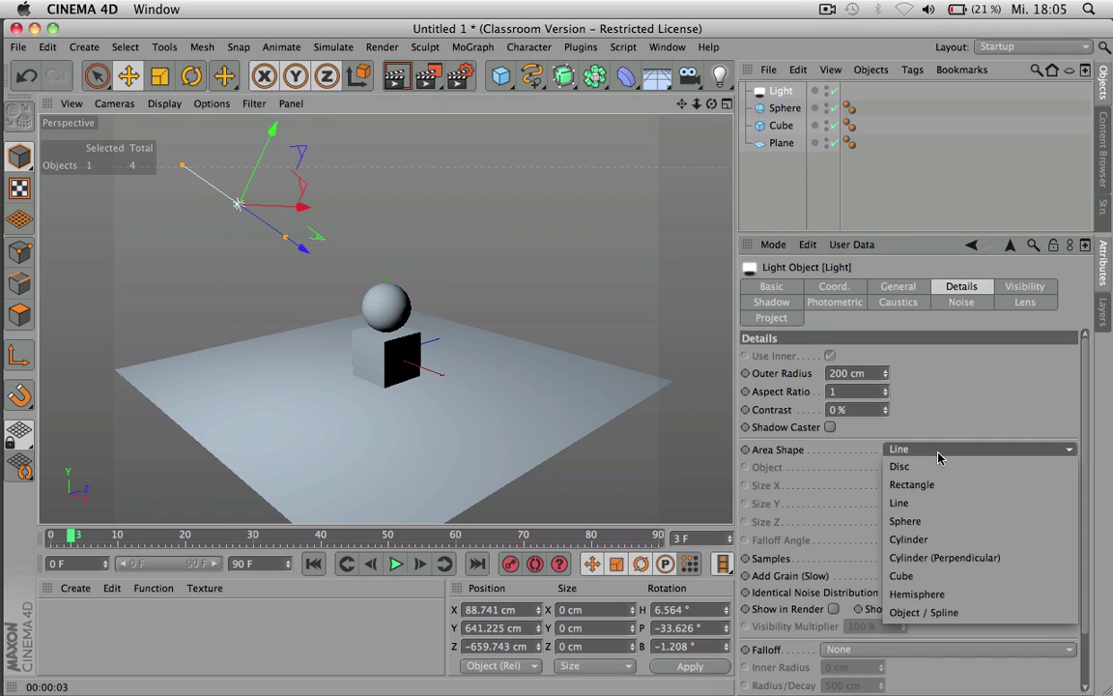
pyautogui.click(937, 522)
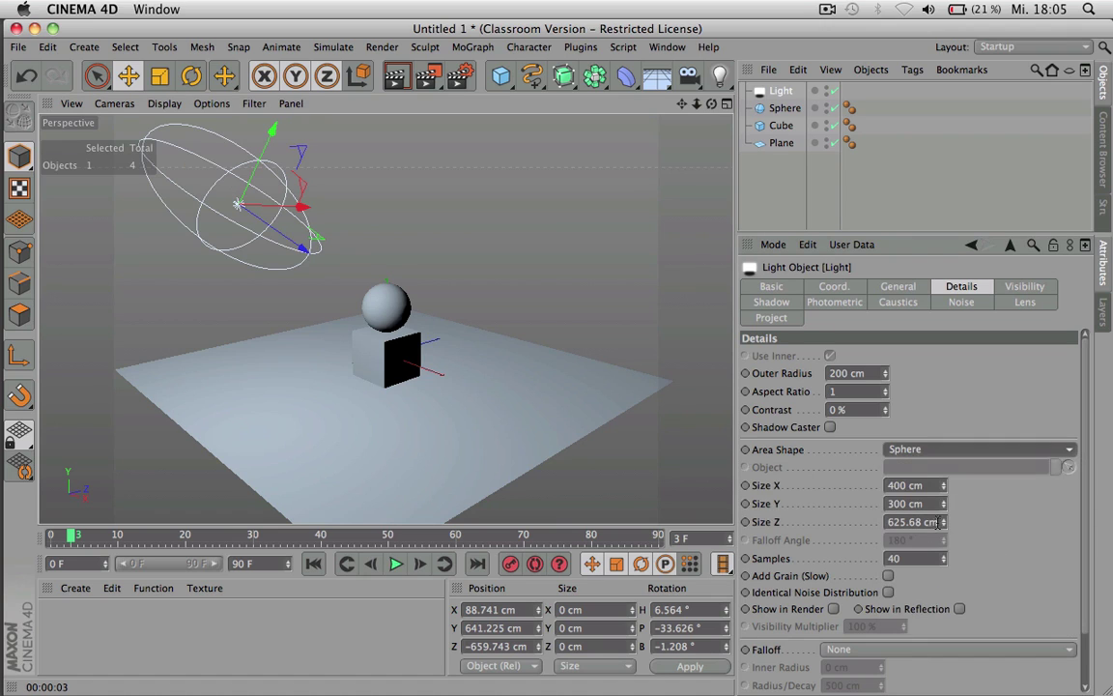
pyautogui.click(916, 454)
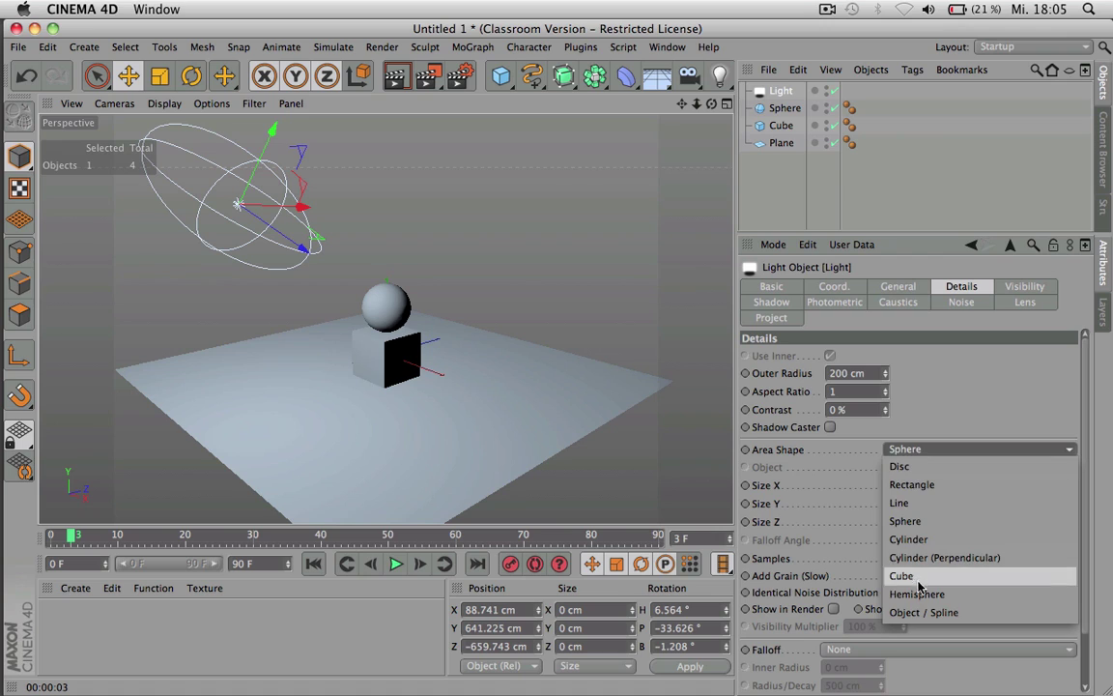
pyautogui.click(926, 613)
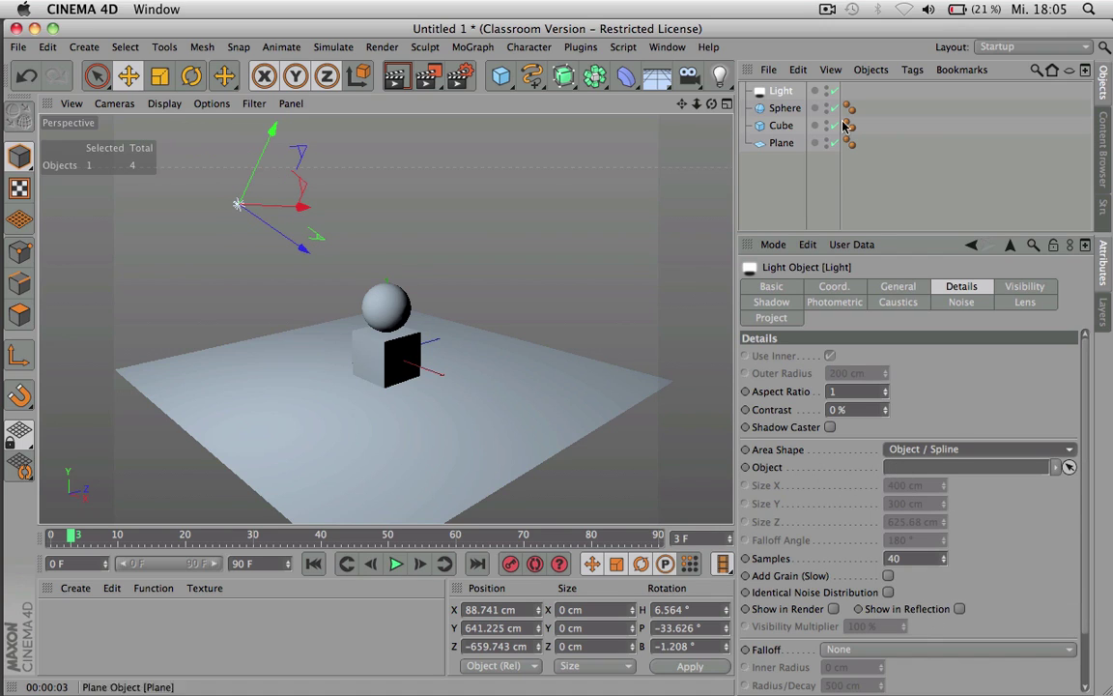
# - Make the Sphere editable, converting it into a polygon object
pyautogui.moveTo(781, 112)
pyautogui.mouseDown()
pyautogui.moveTo(850, 241)
pyautogui.moveTo(923, 474)
pyautogui.moveTo(831, 415)
pyautogui.moveTo(759, 154)
pyautogui.moveTo(779, 114)
pyautogui.mouseUp()
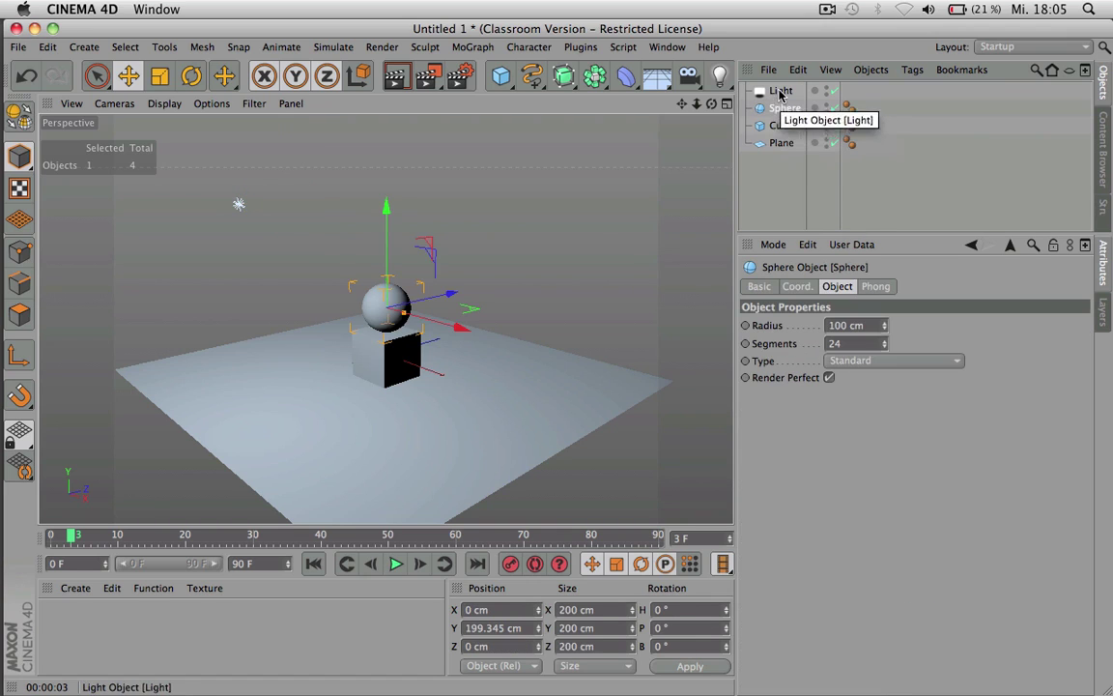
pyautogui.click(776, 91)
pyautogui.click(786, 109)
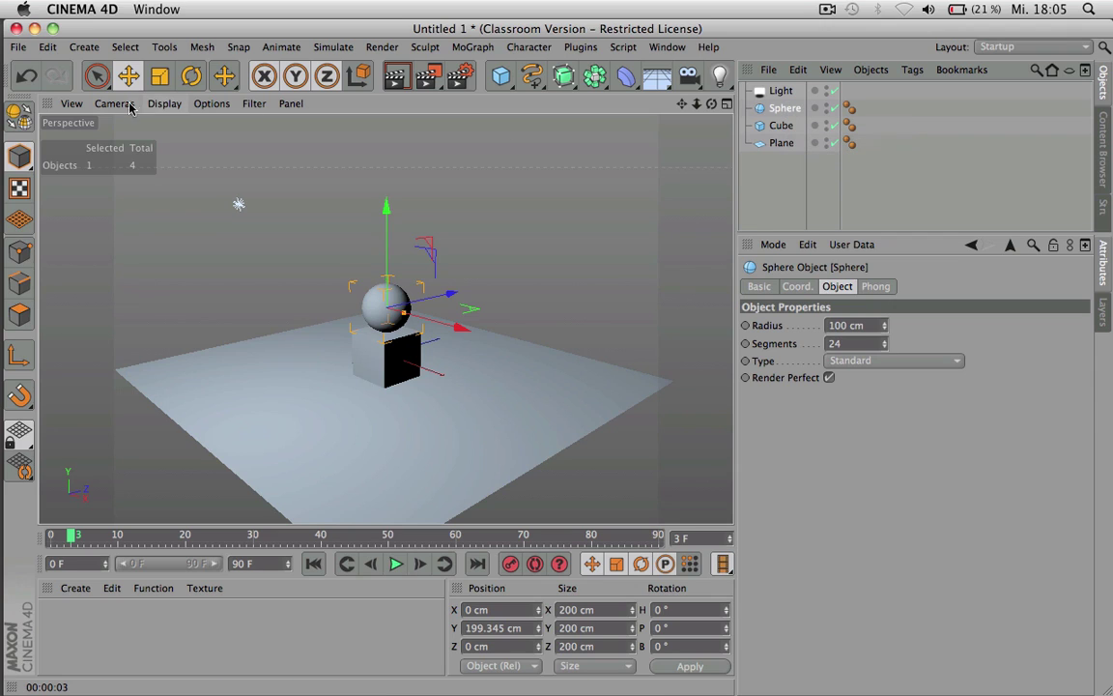
pyautogui.click(24, 113)
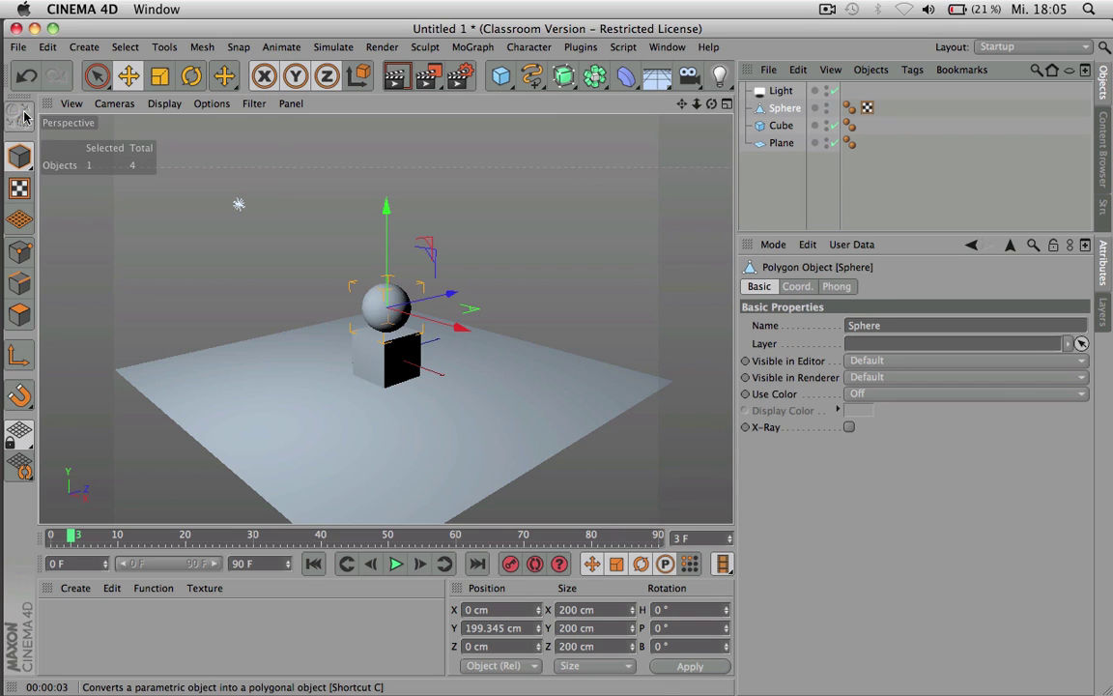
# - Link the Sphere into the light's Object field and test-render the grainy soft shadows
pyautogui.click(781, 90)
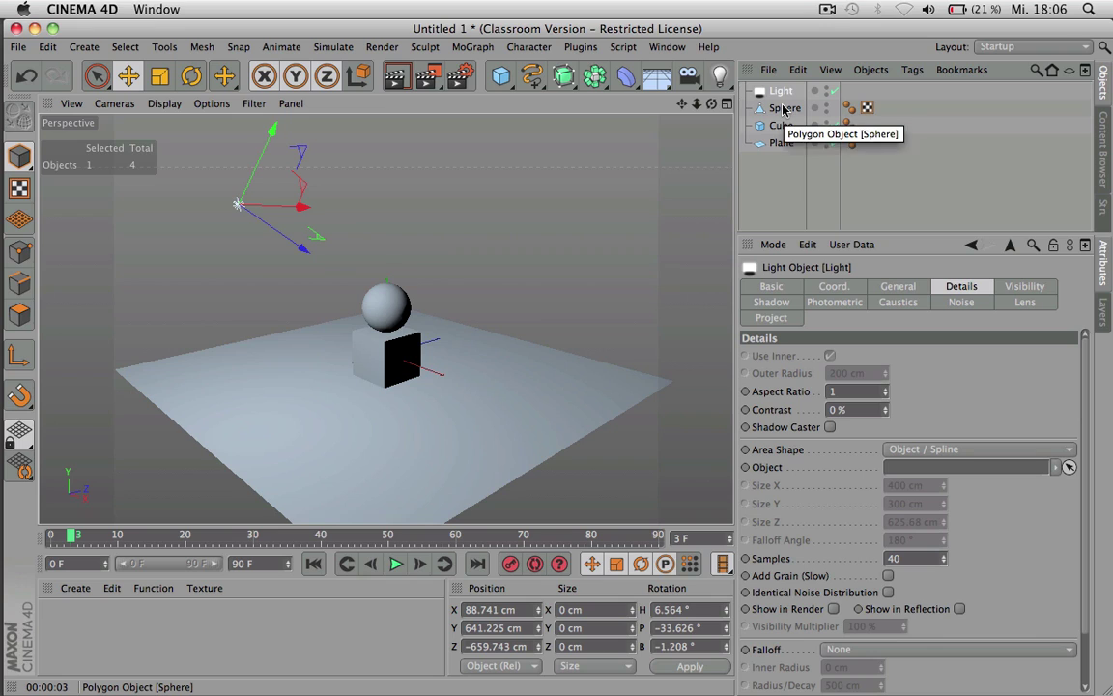
pyautogui.moveTo(856, 200); pyautogui.dragTo(947, 401)
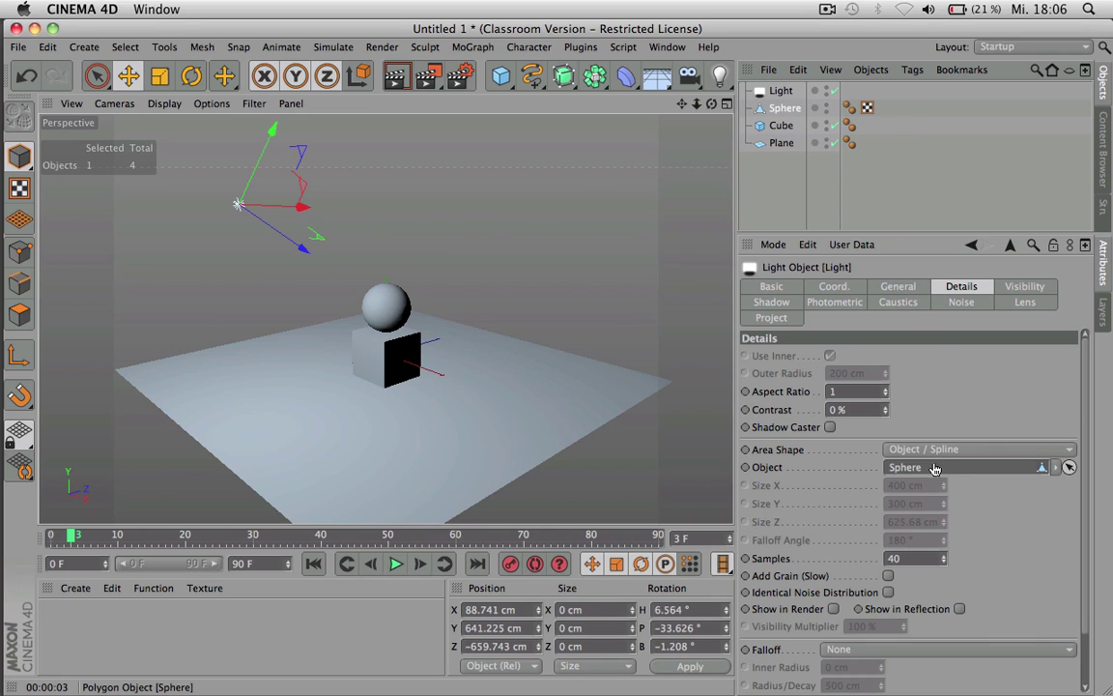
pyautogui.moveTo(935, 469)
pyautogui.mouseDown()
pyautogui.moveTo(819, 471)
pyautogui.moveTo(961, 468)
pyautogui.mouseUp()
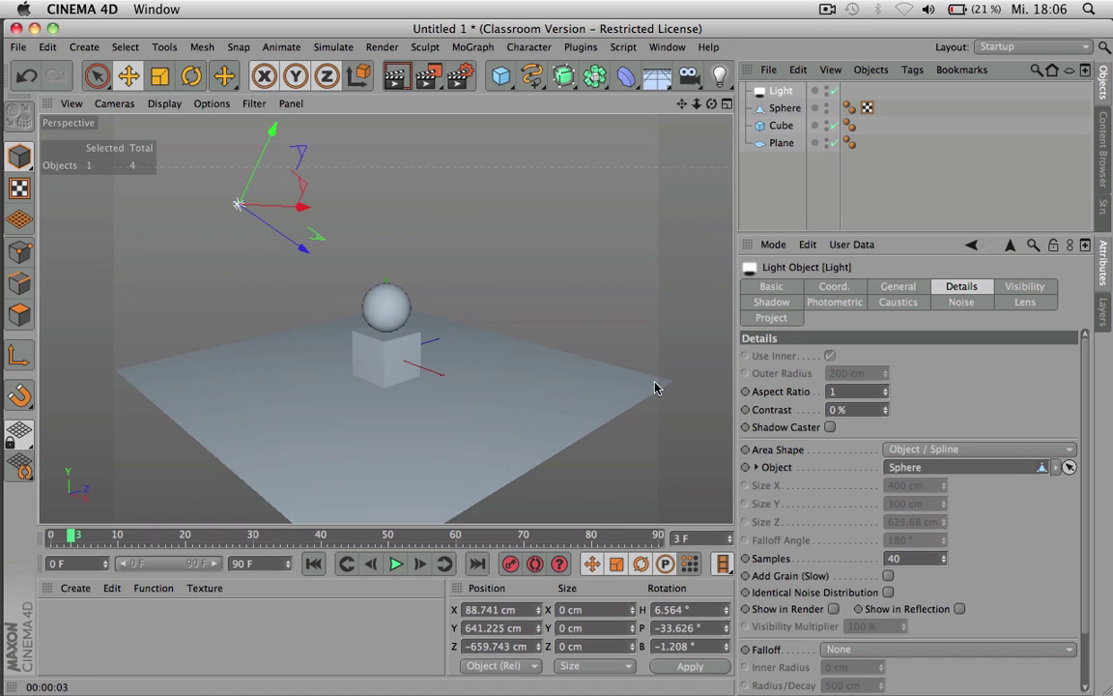
pyautogui.hotkey('ctrl', 'r')
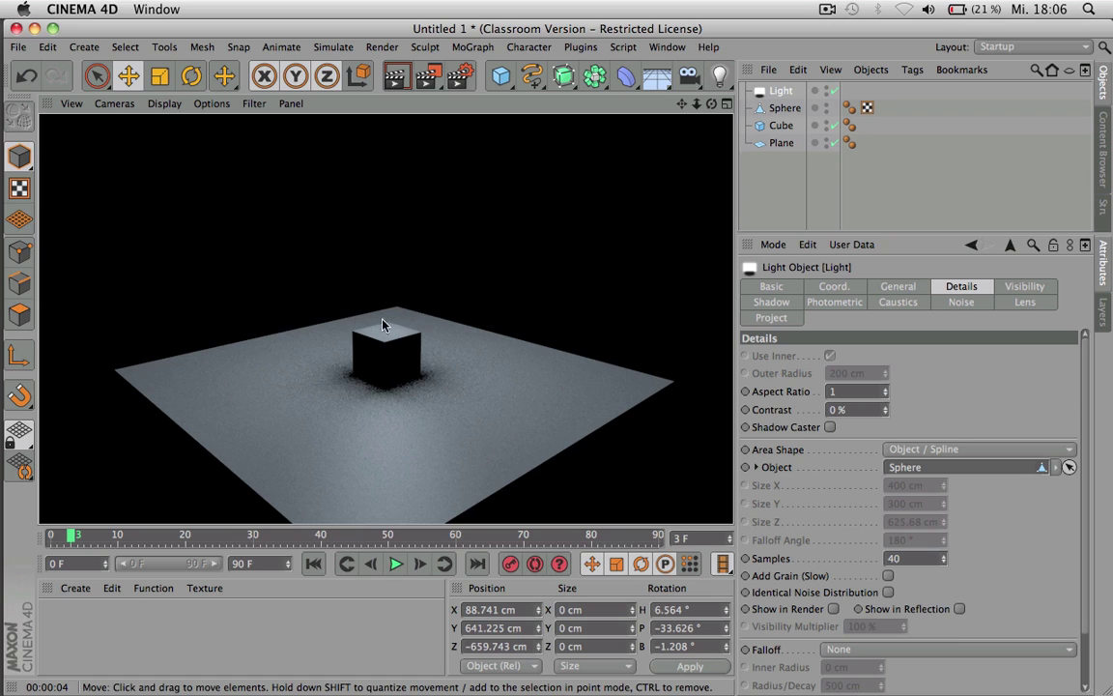
pyautogui.click(781, 91)
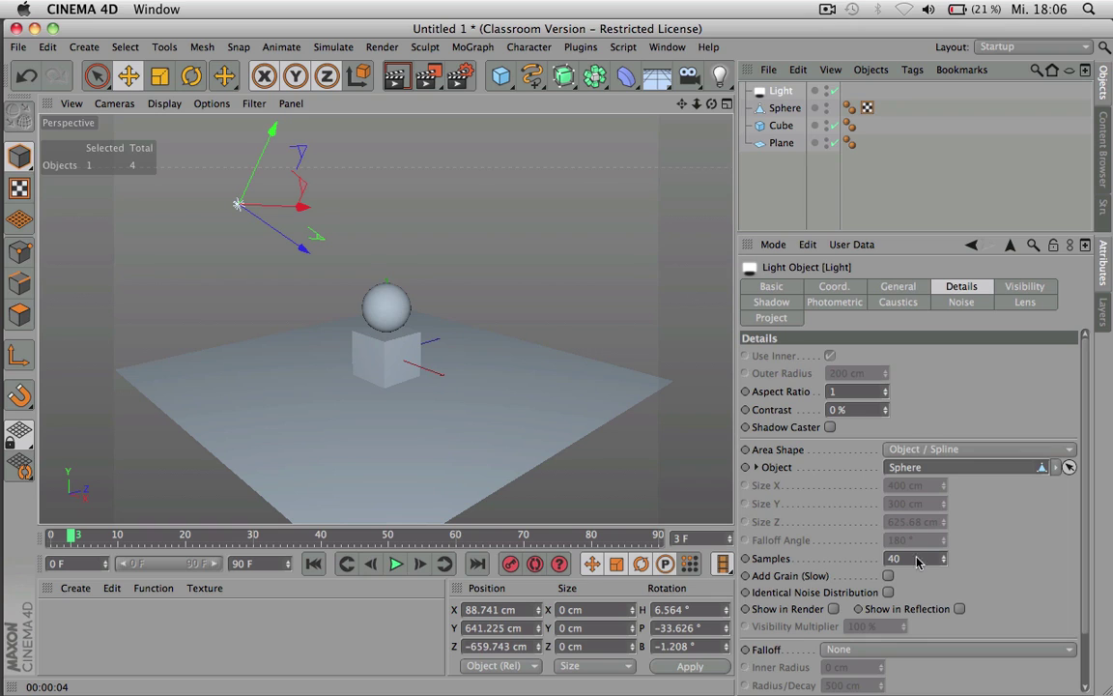
# - Set the light's falloff to Inverse Square (Physically Accurate) and check it with region and full test renders
pyautogui.click(873, 653)
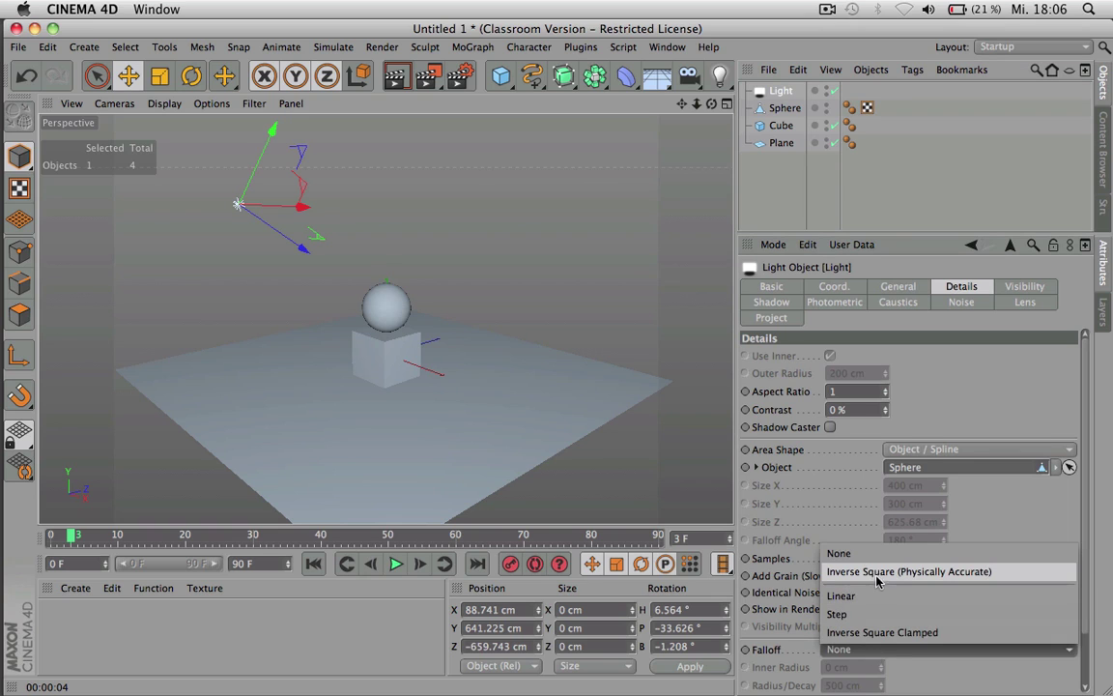
pyautogui.click(923, 573)
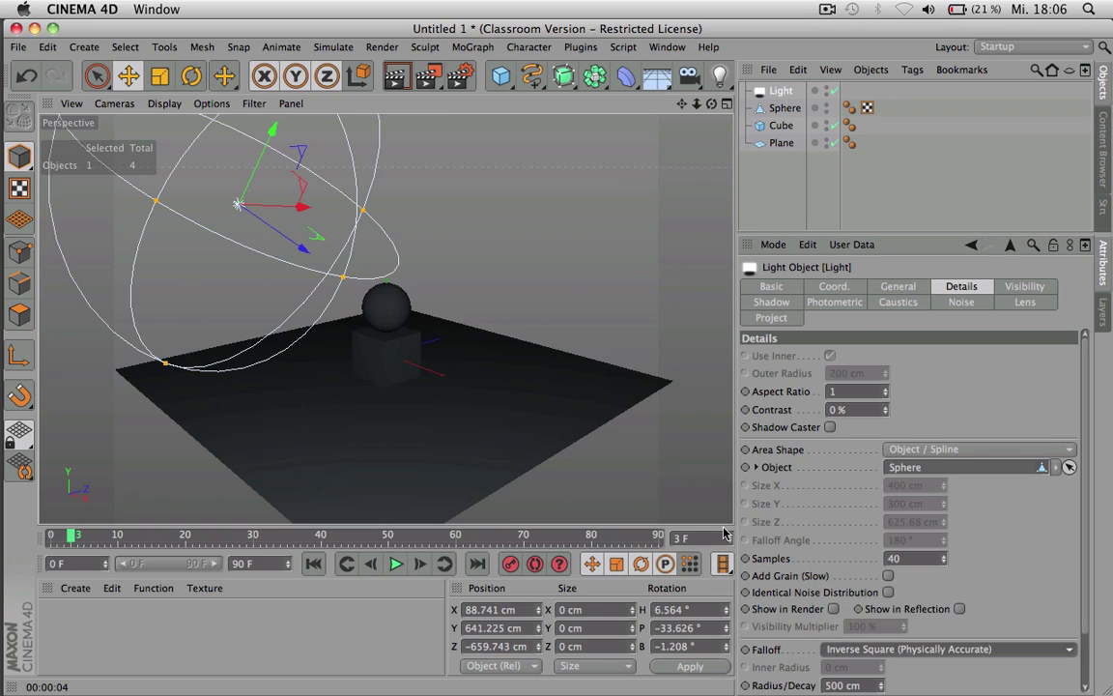
pyautogui.hotkey('alt', 'r')
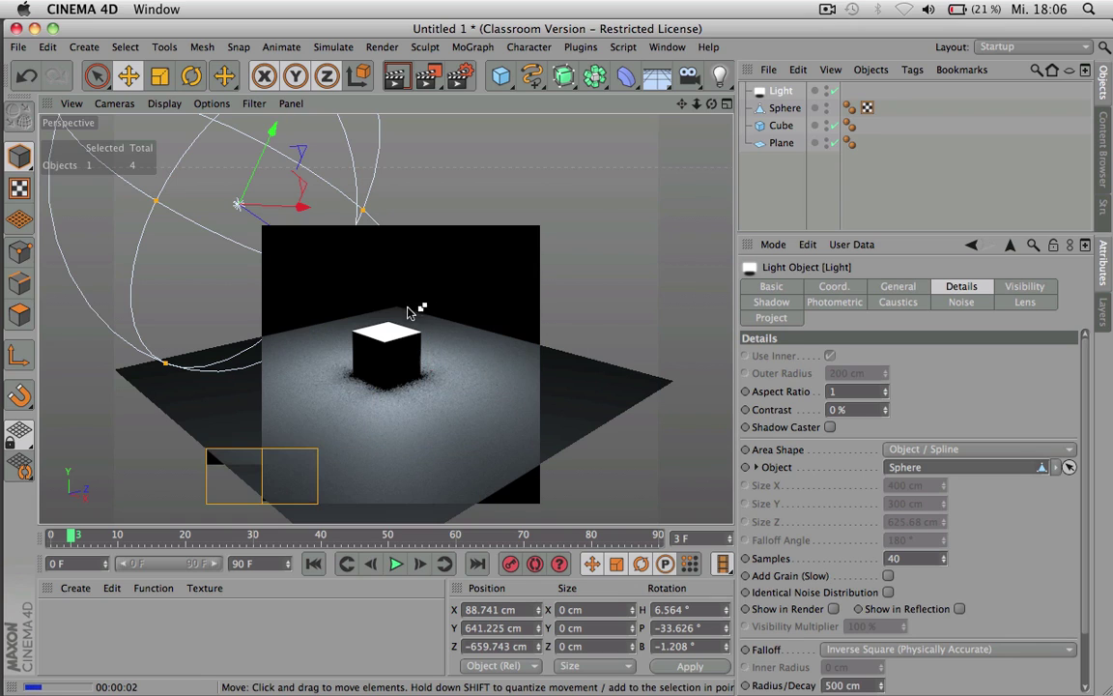
pyautogui.hotkey('ctrl', 'r')
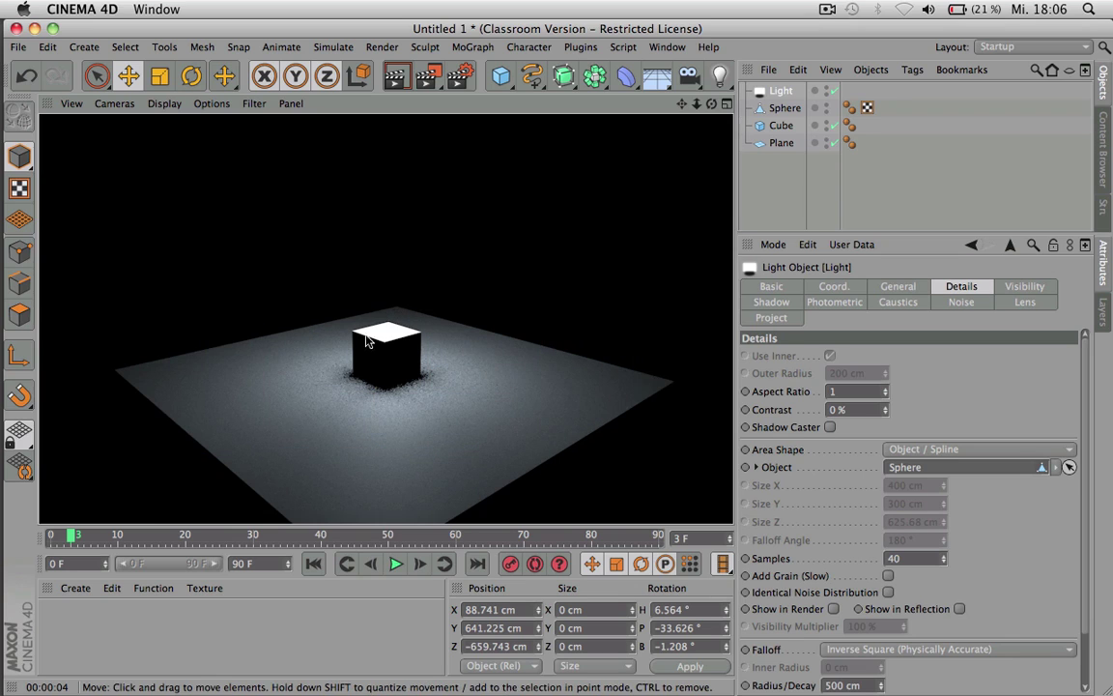
pyautogui.click(780, 92)
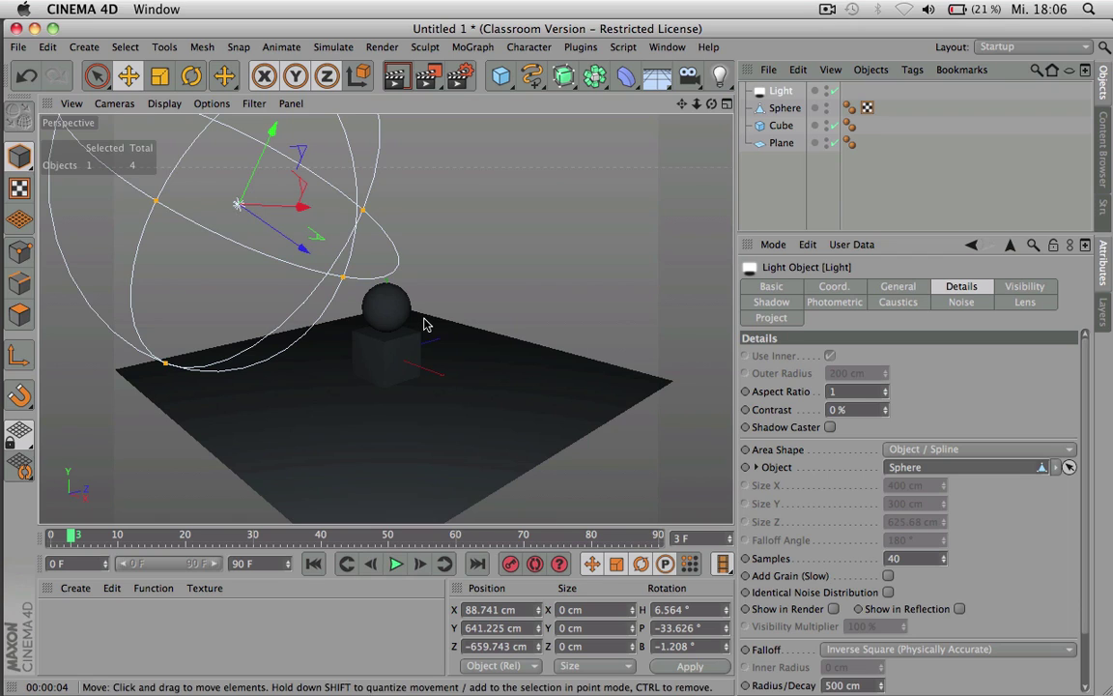
pyautogui.hotkey('alt', 'r')
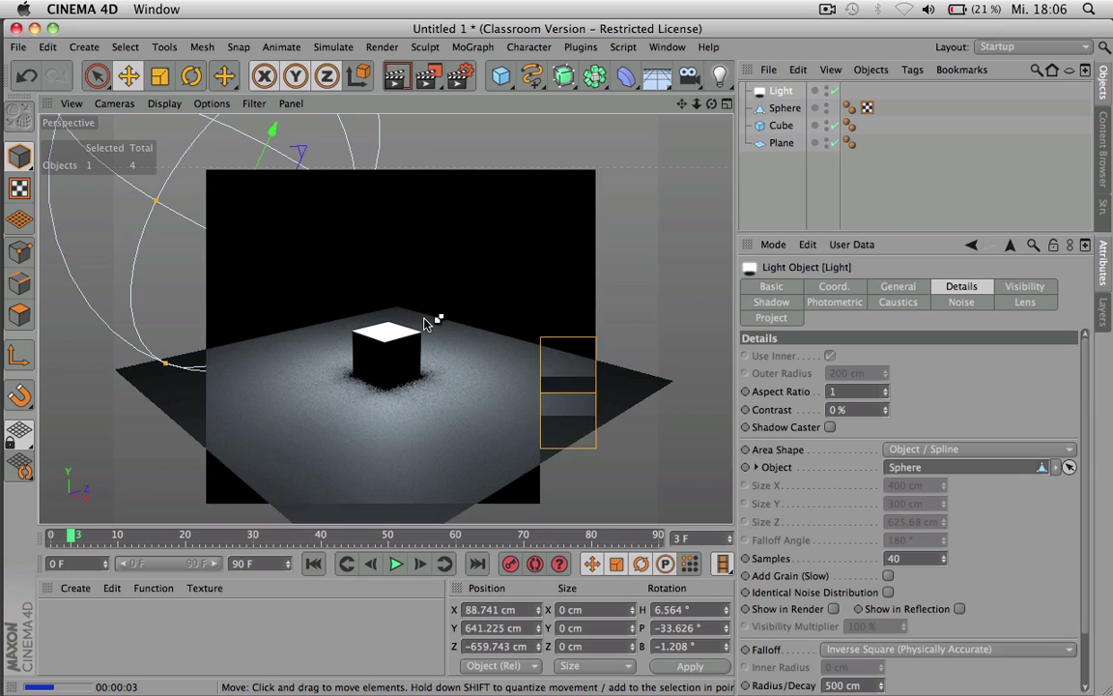
pyautogui.hotkey('ctrl', 'r')
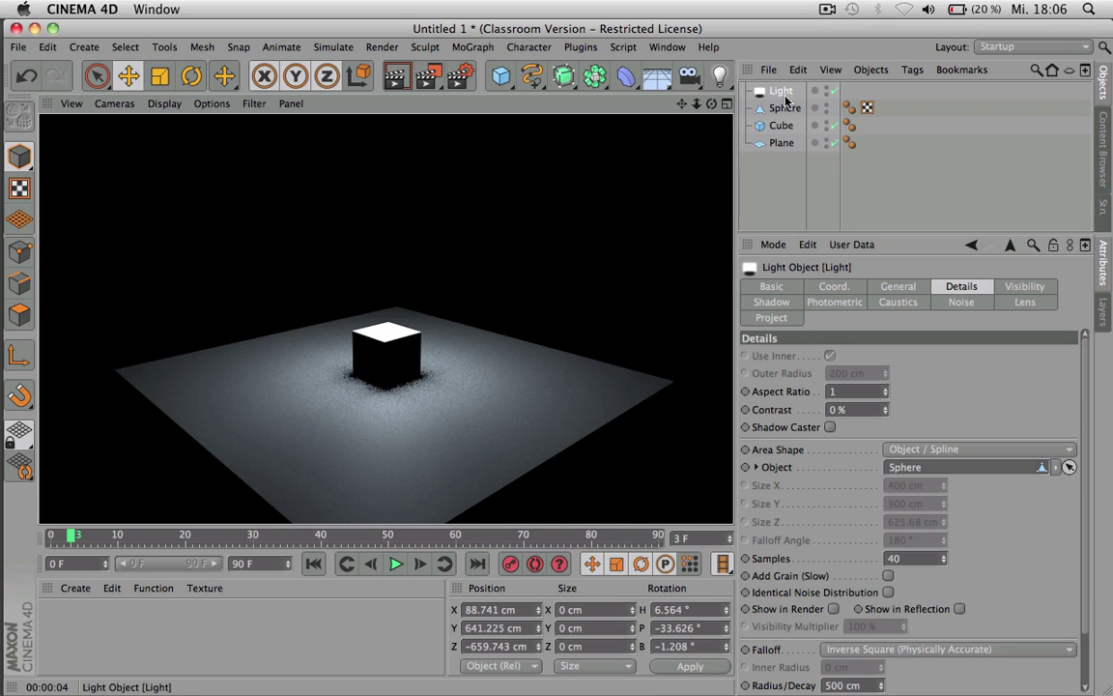
pyautogui.click(709, 94)
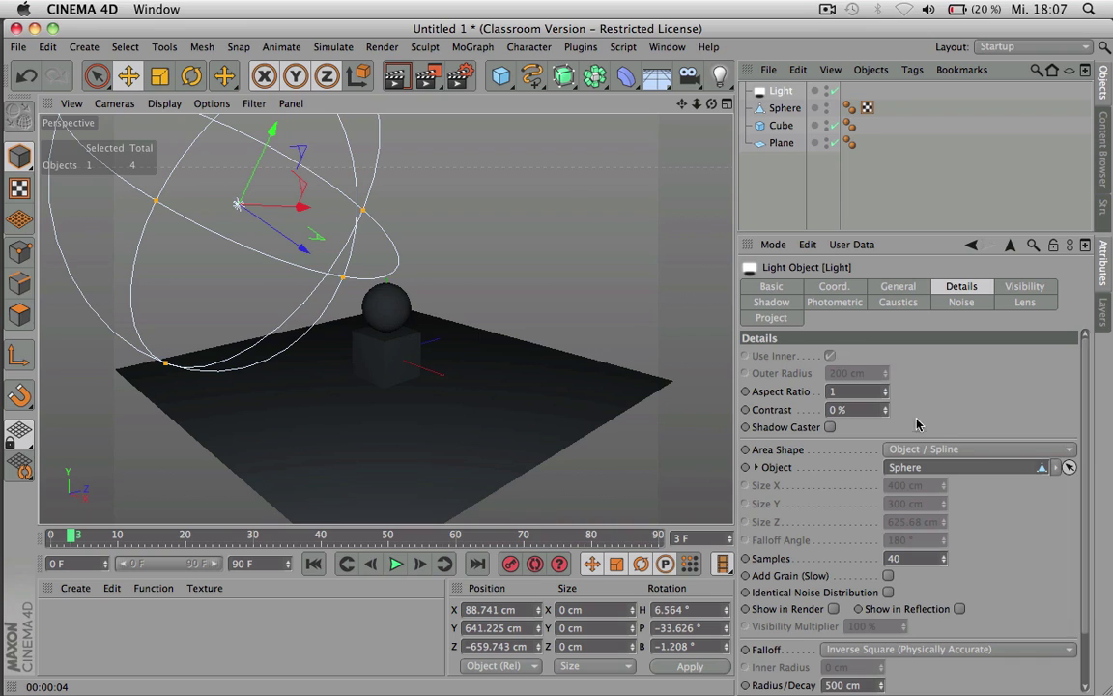
# - Change the area light's shape to Rectangle and test-render it
pyautogui.click(945, 452)
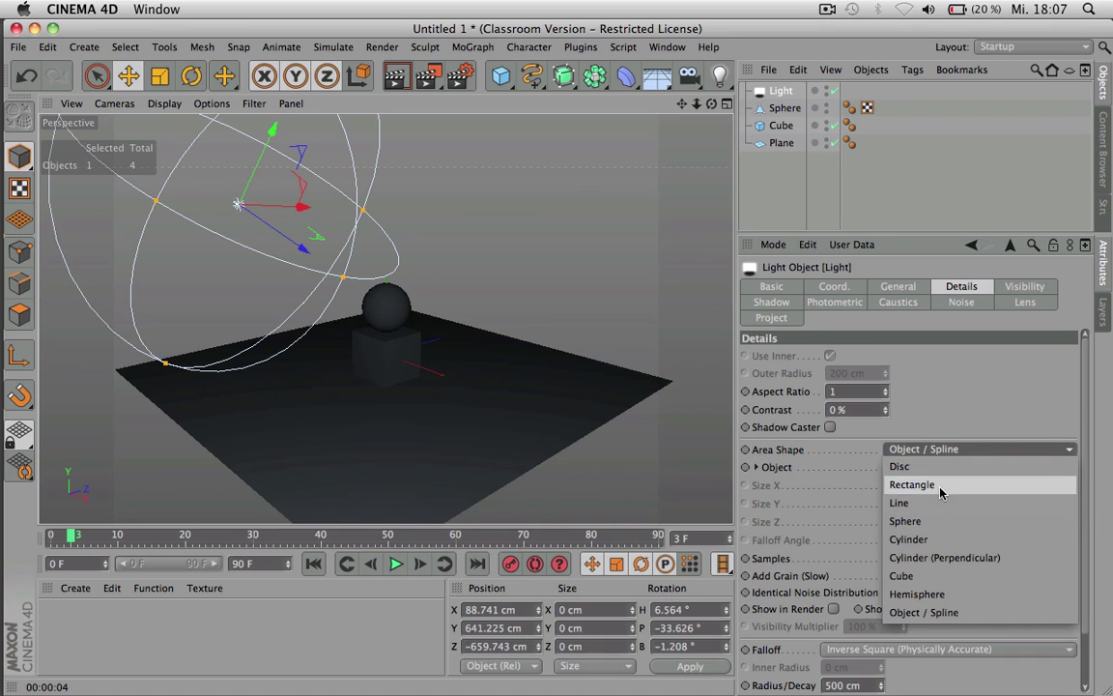
pyautogui.click(937, 485)
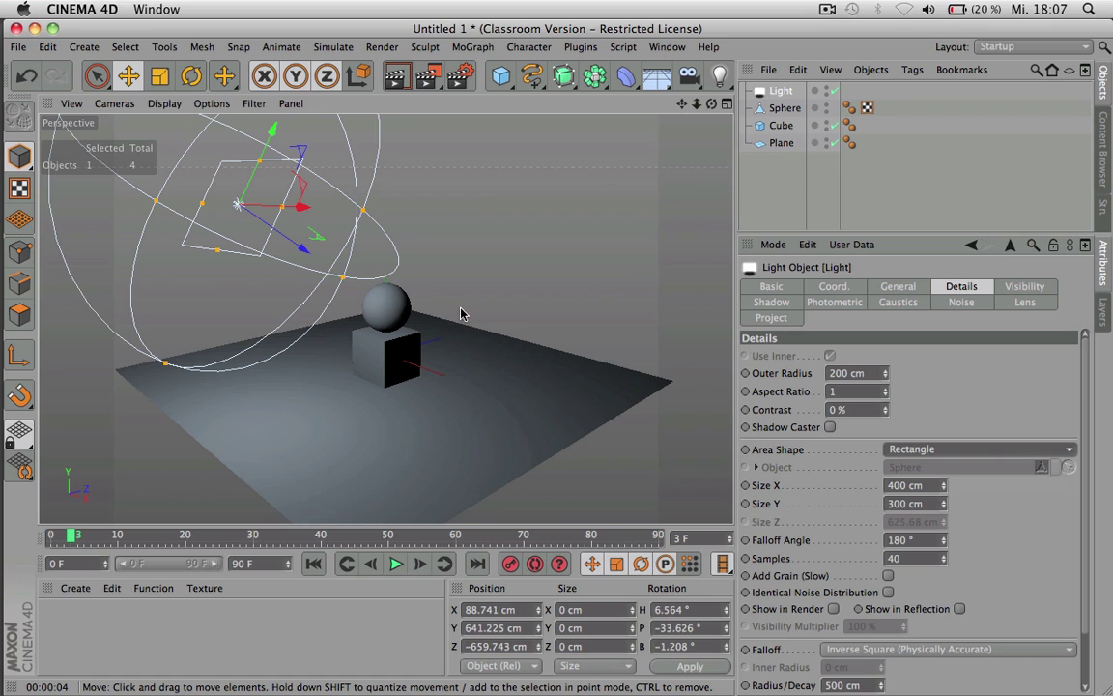
pyautogui.press('super+r')
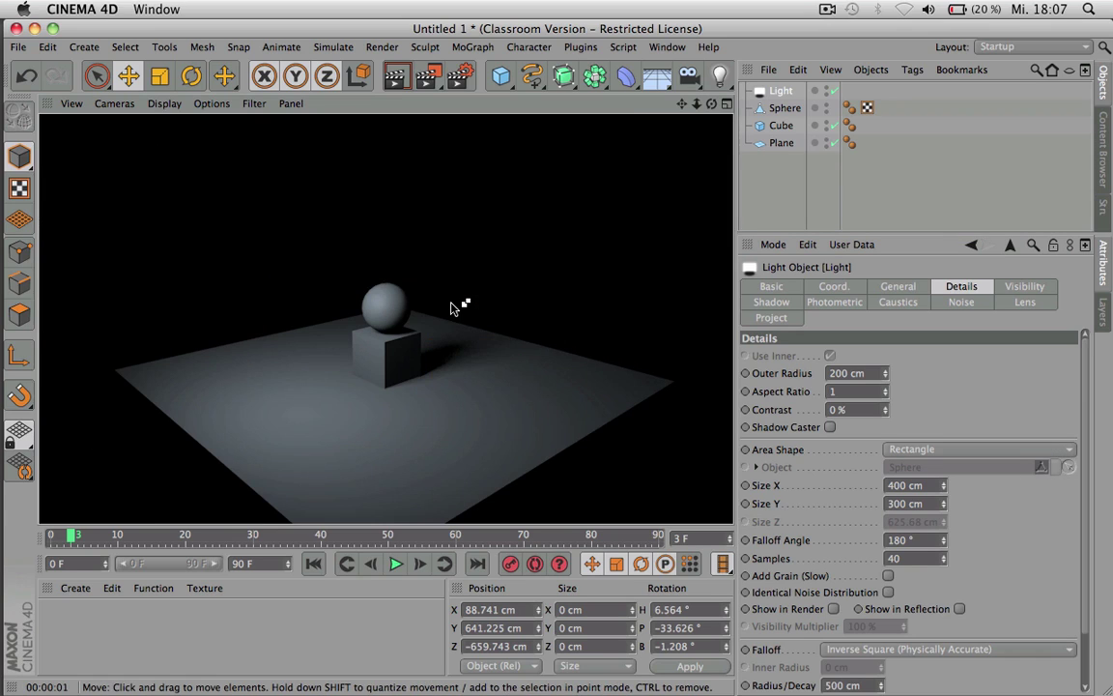
pyautogui.click(778, 90)
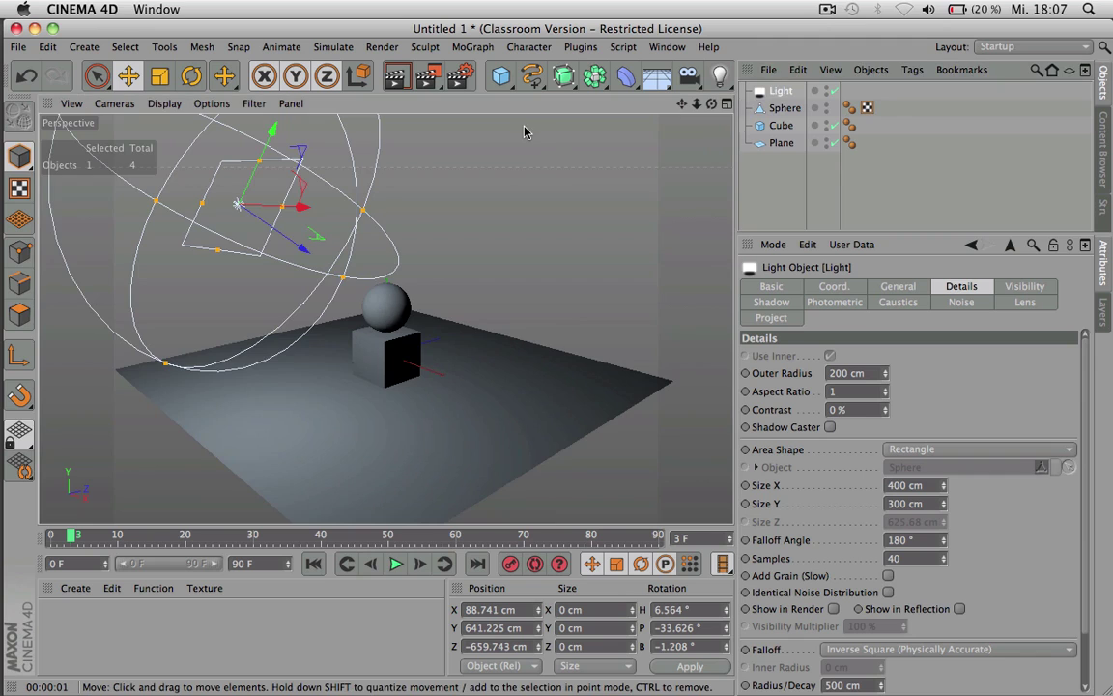
# - Lower the light near the floor beside the cube, angled toward it (Y 15.75 cm, P −1.291°)
pyautogui.press('e')
pyautogui.moveTo(283, 239); pyautogui.dragTo(312, 271)
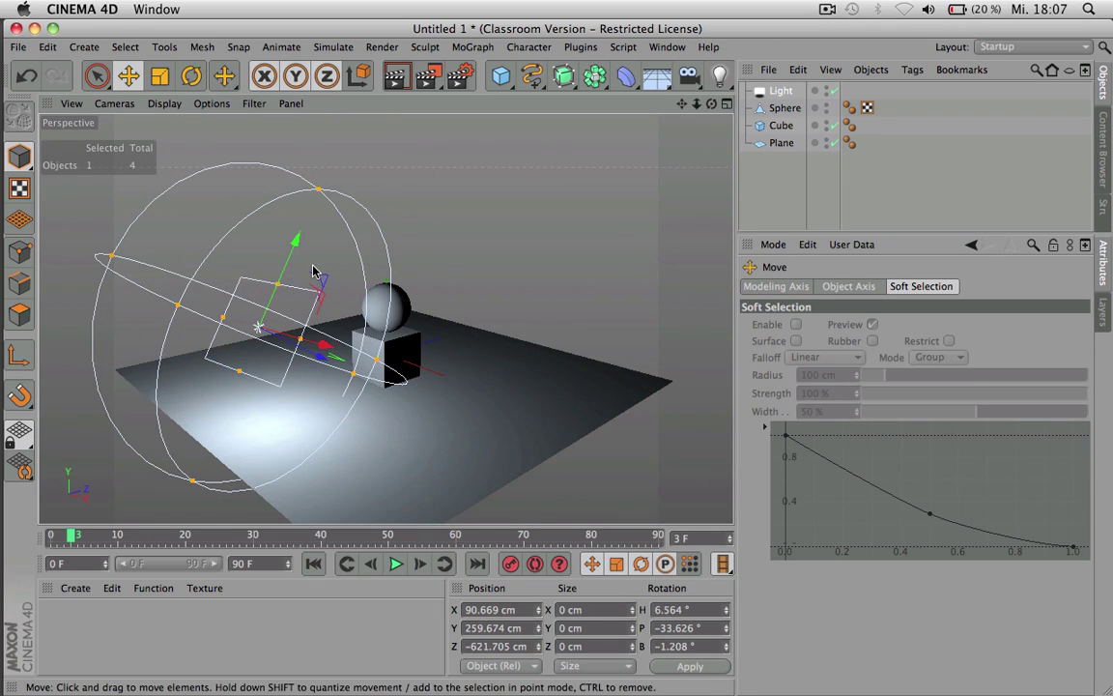
pyautogui.press('r')
pyautogui.moveTo(219, 250); pyautogui.dragTo(293, 281)
pyautogui.press('e')
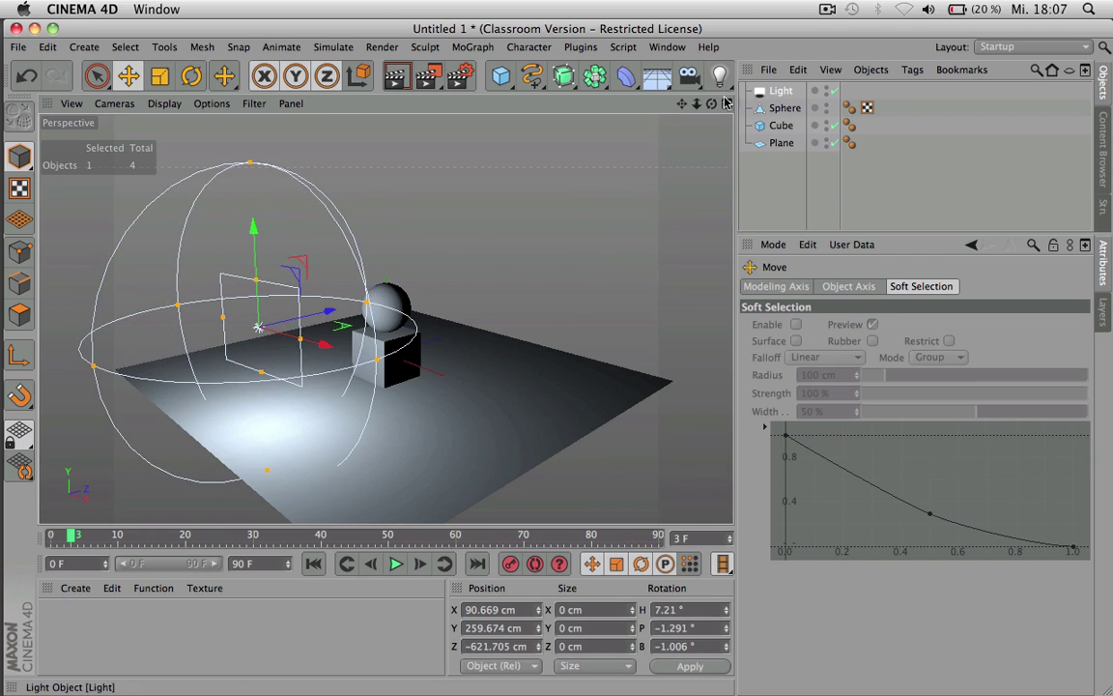
pyautogui.moveTo(253, 224); pyautogui.dragTo(257, 284)
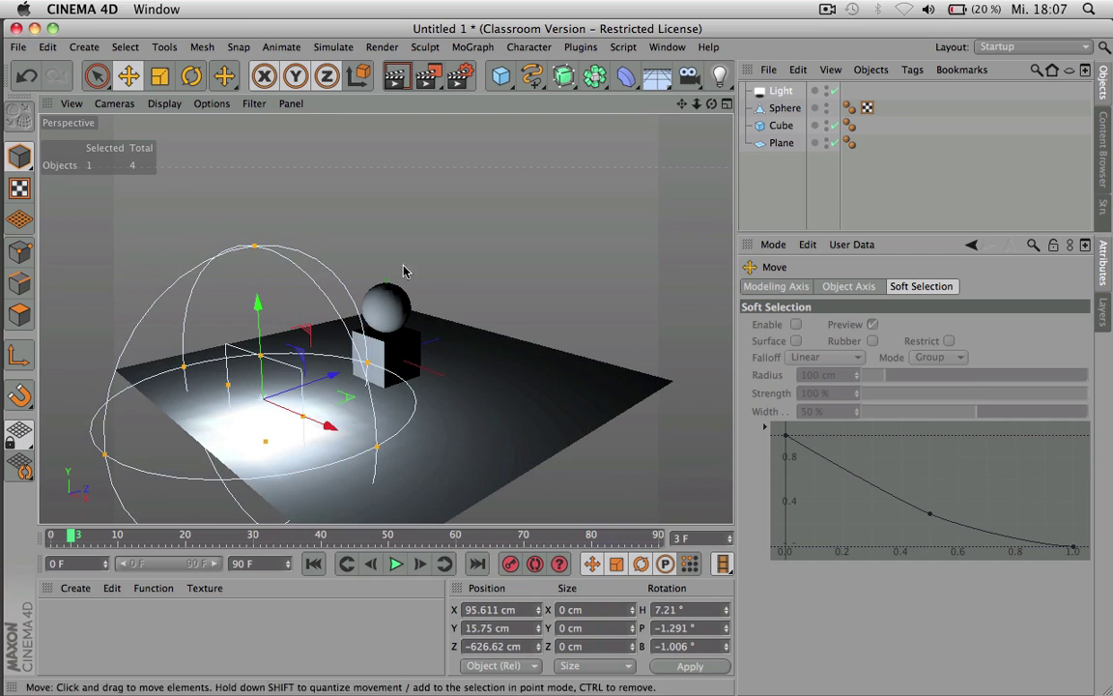
pyautogui.click(778, 91)
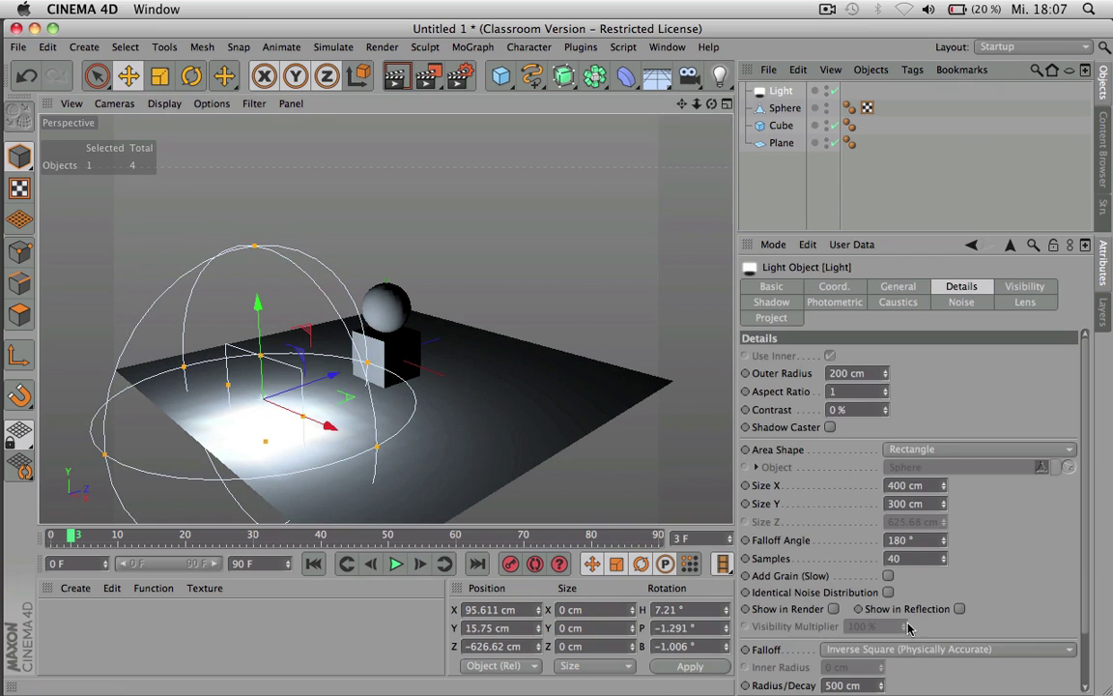
# - Set the light's falloff to None, test-render, and show the four-viewport layout
pyautogui.click(852, 649)
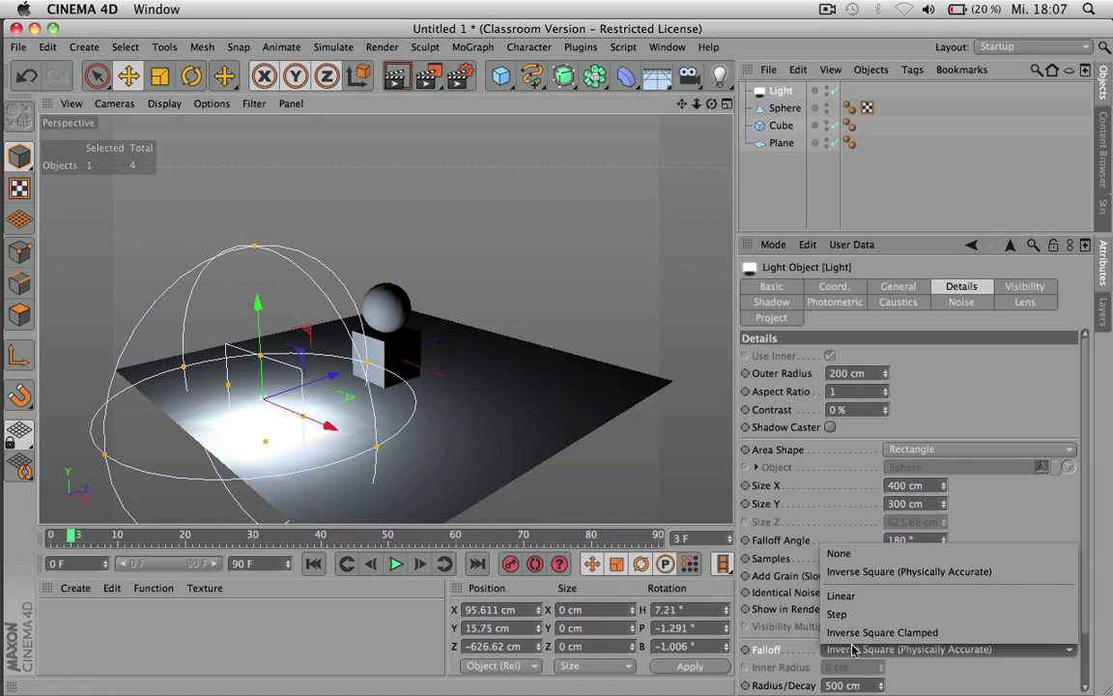
pyautogui.click(839, 553)
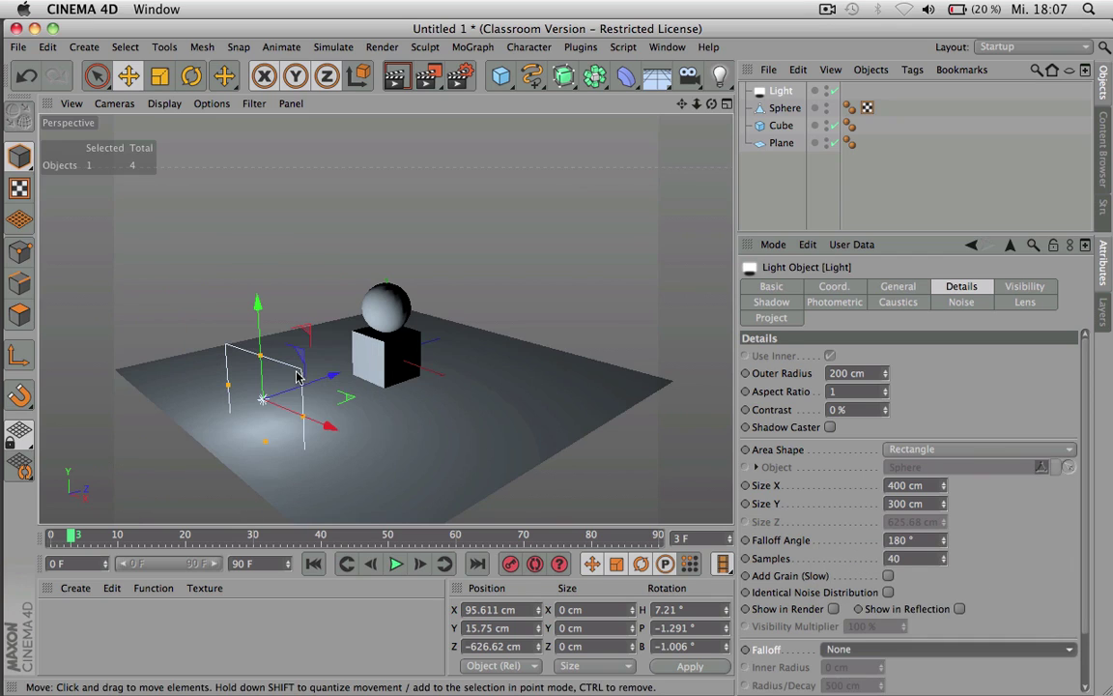
pyautogui.press('super+r')
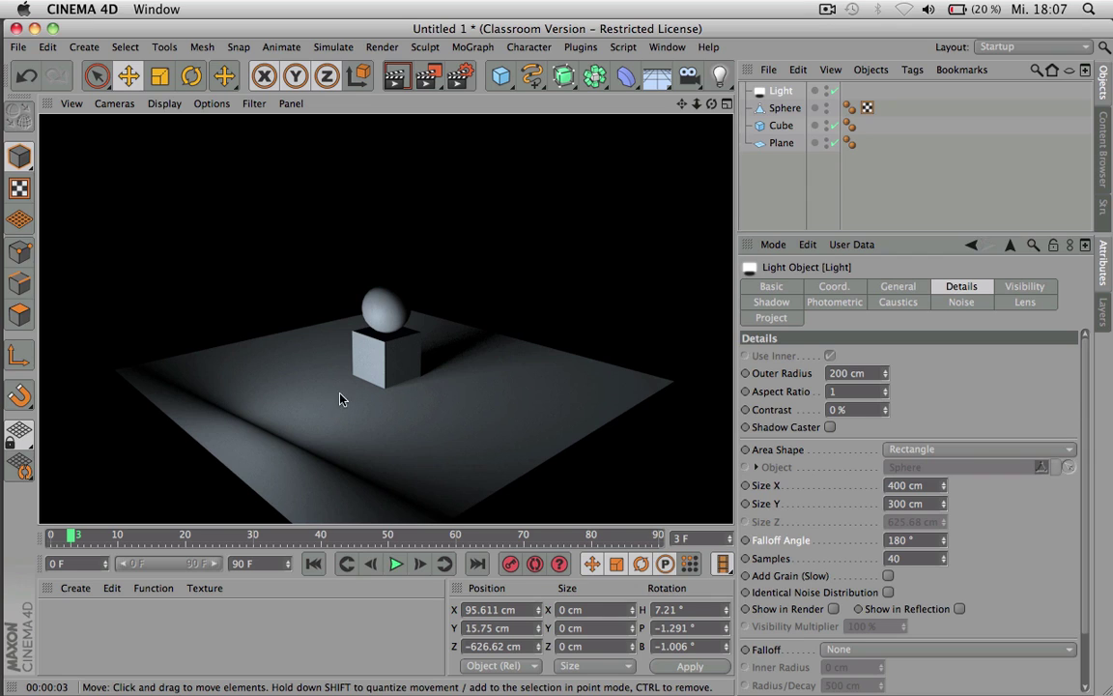
pyautogui.middleClick(375, 440)
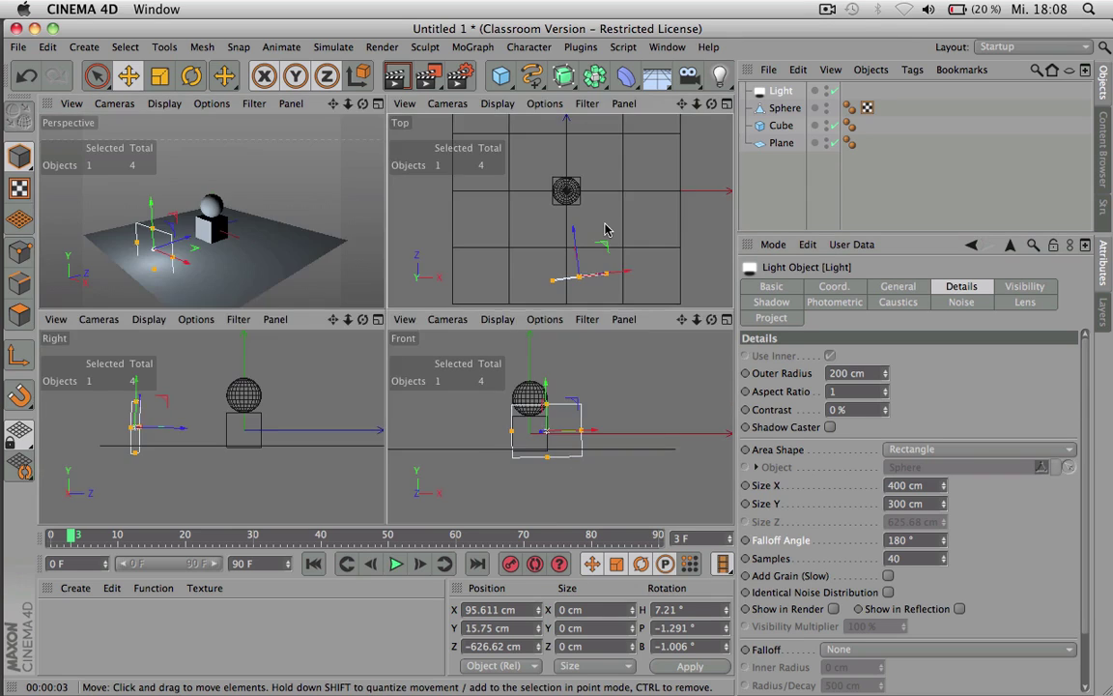
# - Render from the Top view, set the falloff angle to 0°, re-render, then return to Perspective
pyautogui.middleClick(604, 231)
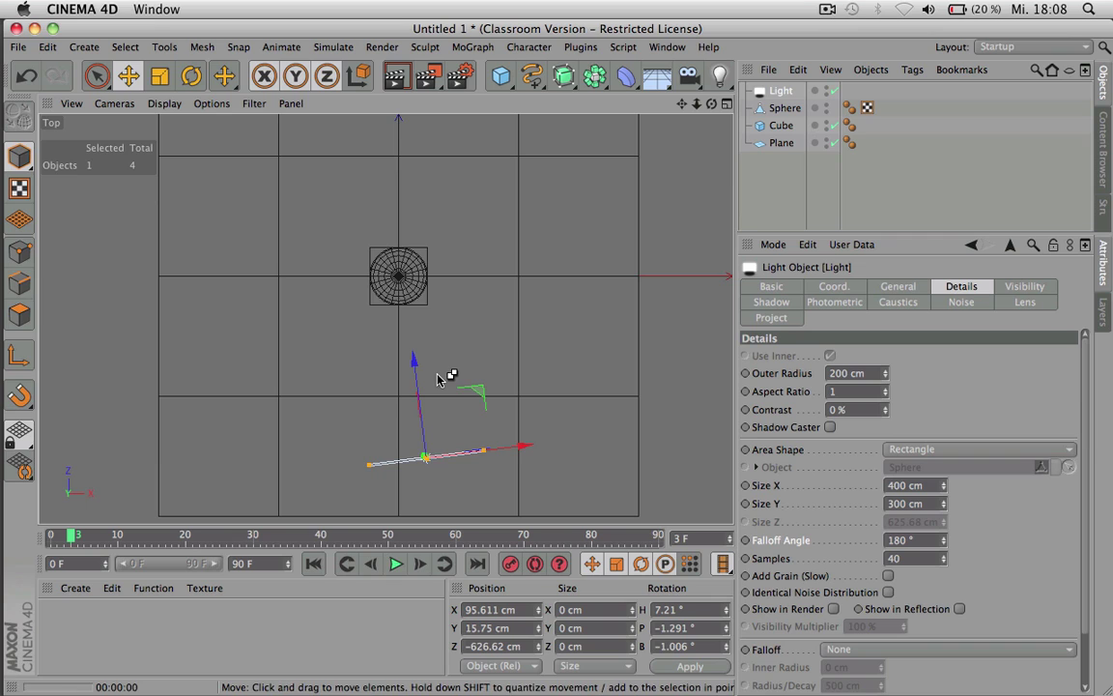
pyautogui.hotkey('ctrl', 'r')
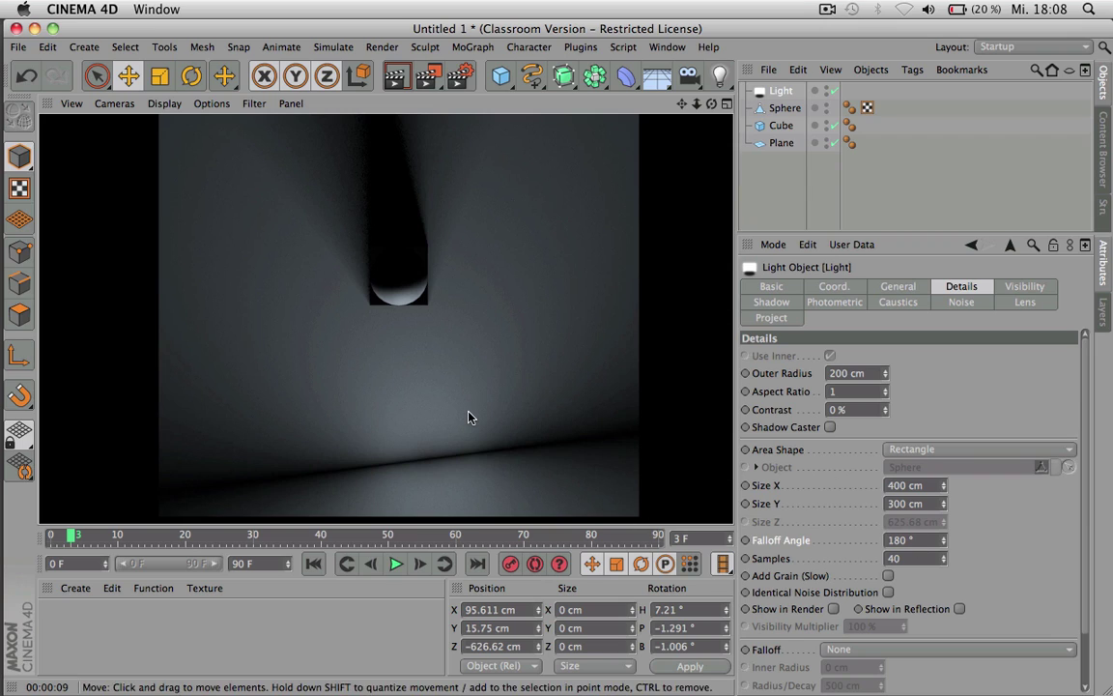
pyautogui.click(908, 540)
pyautogui.write('0')
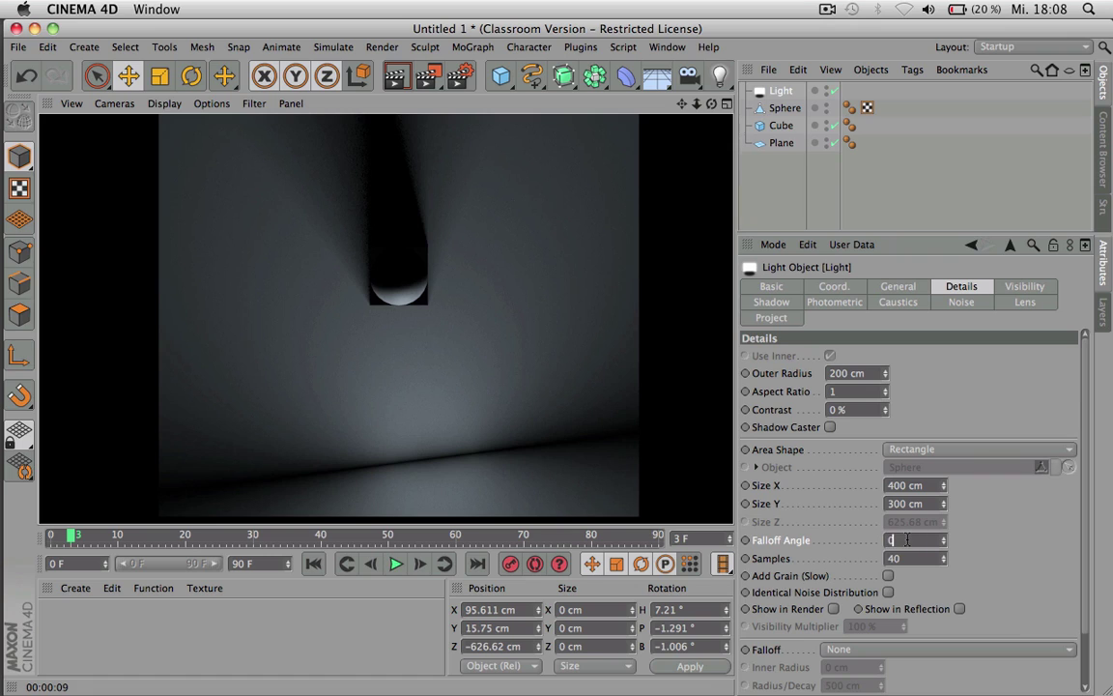
pyautogui.press('Return')
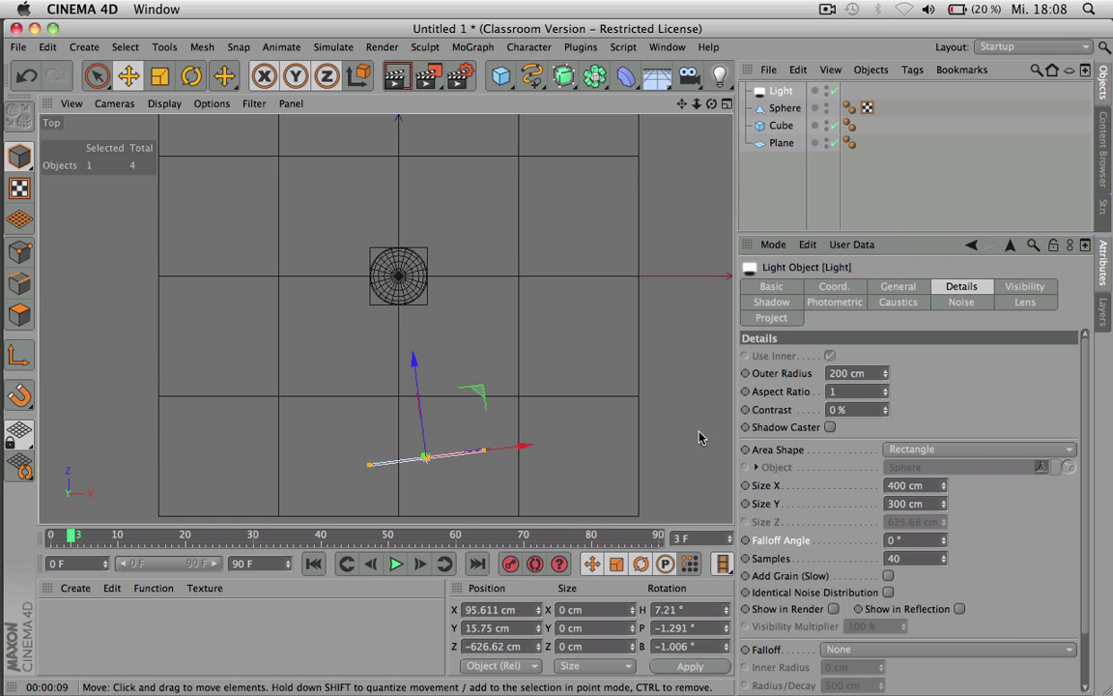
pyautogui.hotkey('ctrl', 'r')
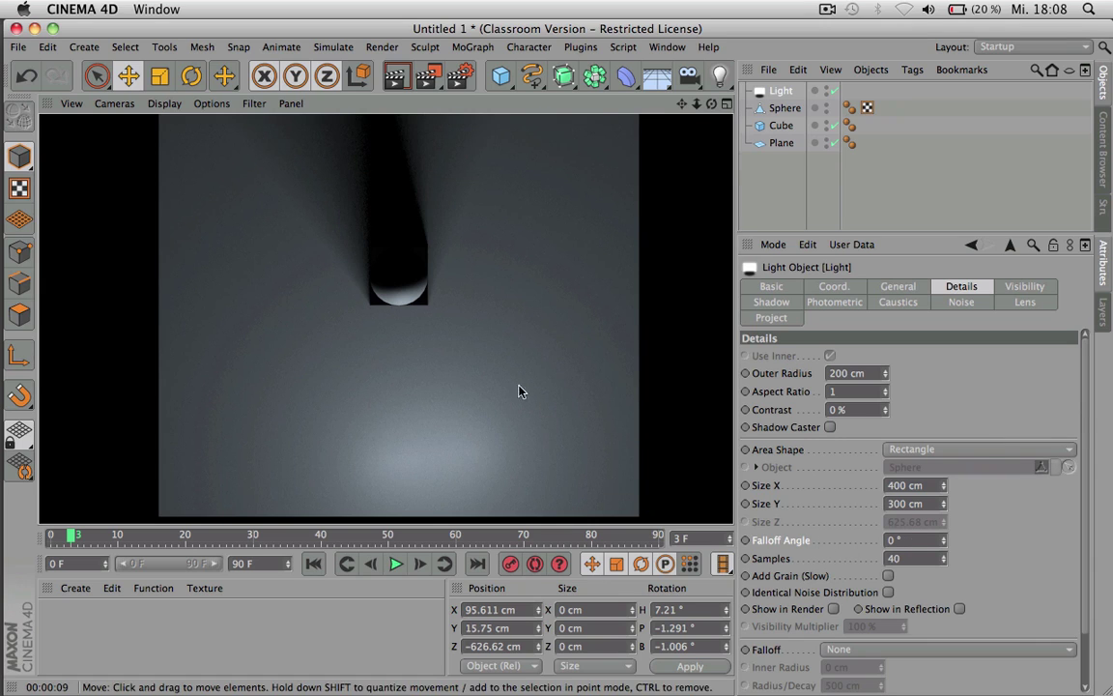
pyautogui.middleClick(427, 374)
pyautogui.middleClick(288, 305)
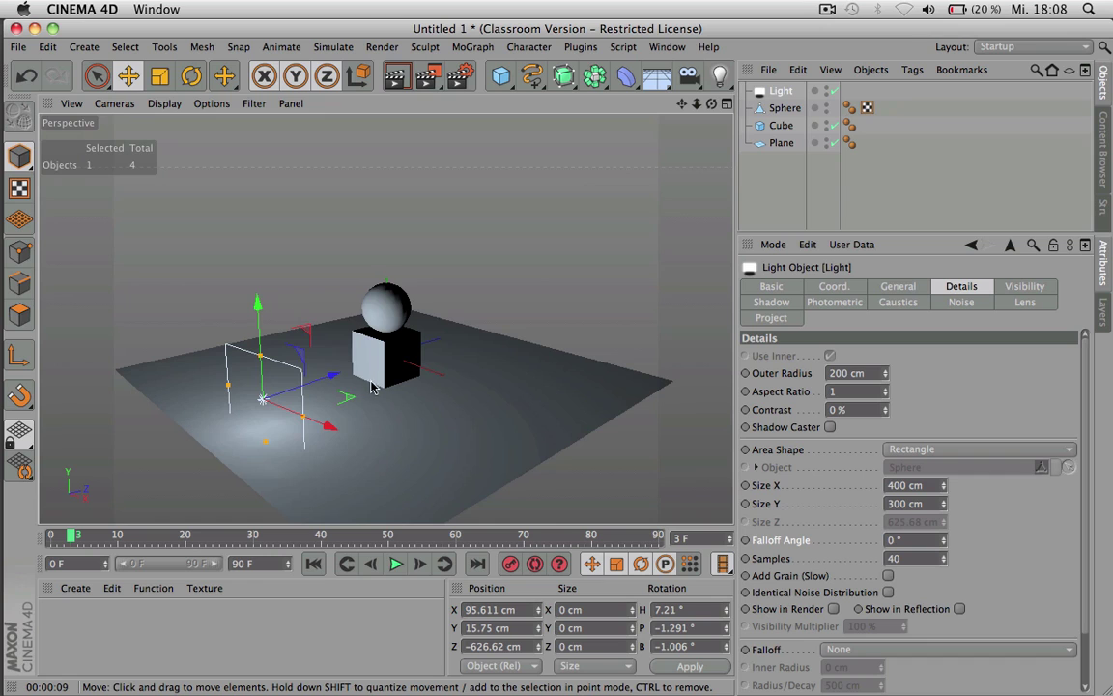
# - Raise the area light high above the floor, tilt it downward, and test-render
pyautogui.moveTo(248, 330); pyautogui.dragTo(257, 356)
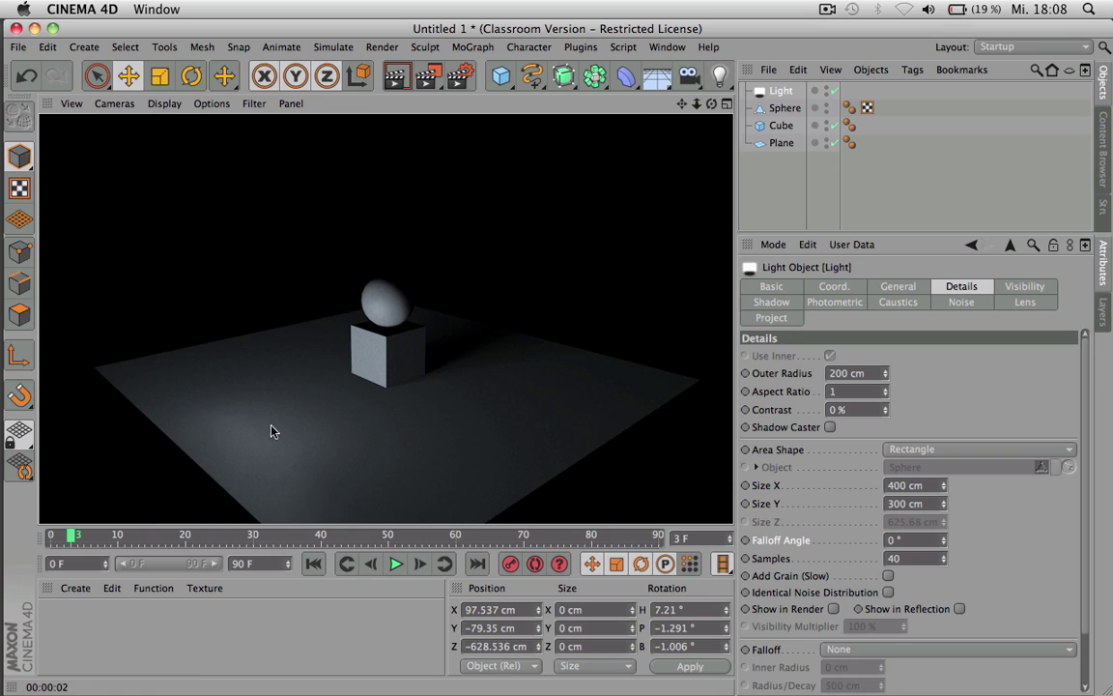
pyautogui.click(258, 429)
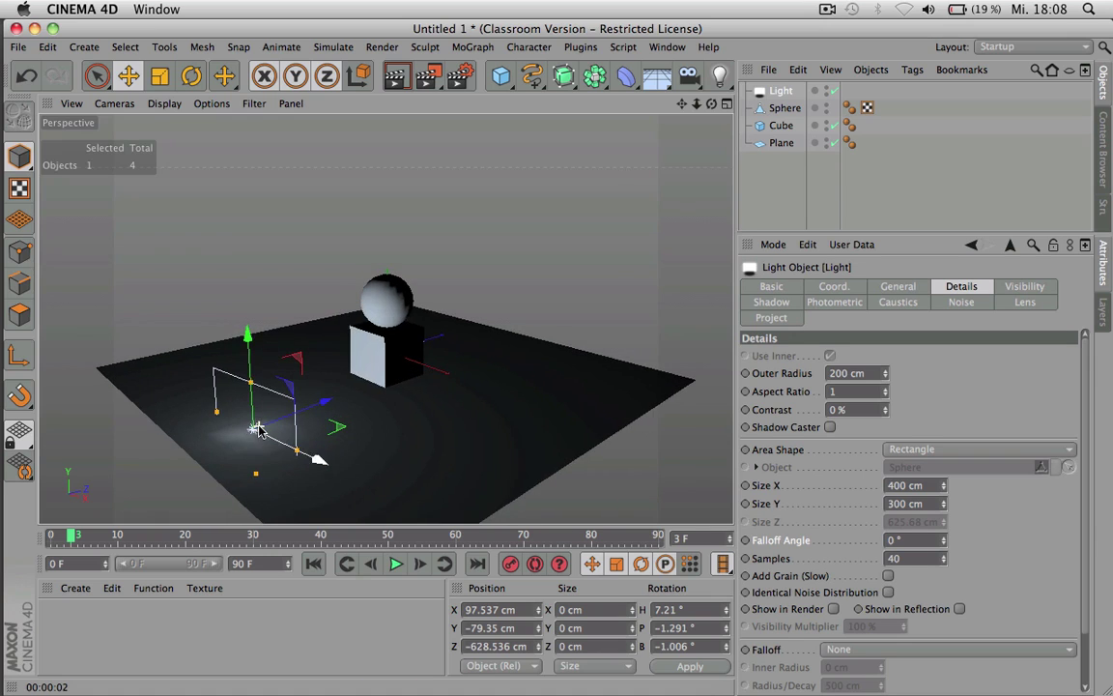
pyautogui.moveTo(258, 429); pyautogui.dragTo(243, 188)
pyautogui.scroll(3, 240, 244)
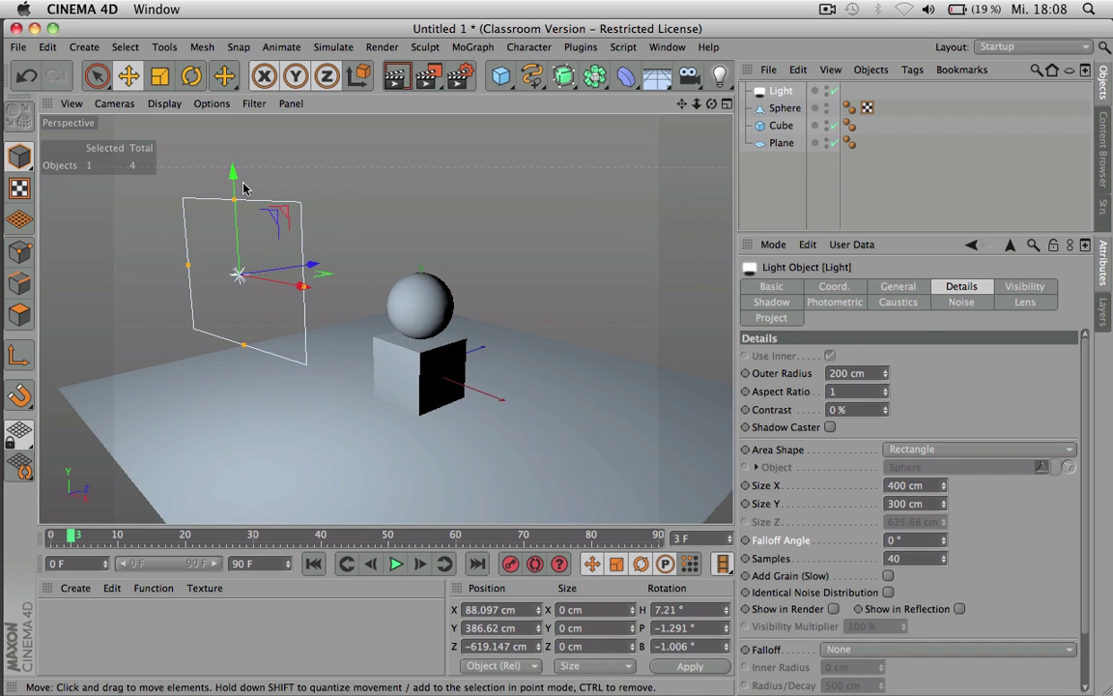
pyautogui.press('r')
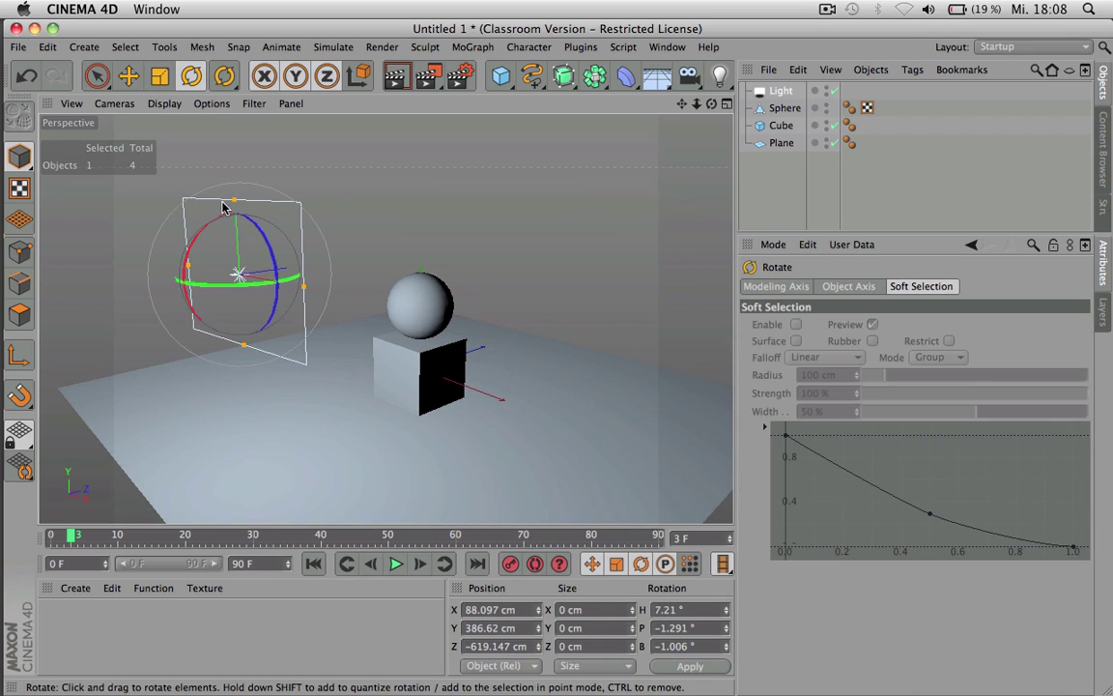
pyautogui.moveTo(198, 236); pyautogui.dragTo(198, 203)
pyautogui.click(773, 91)
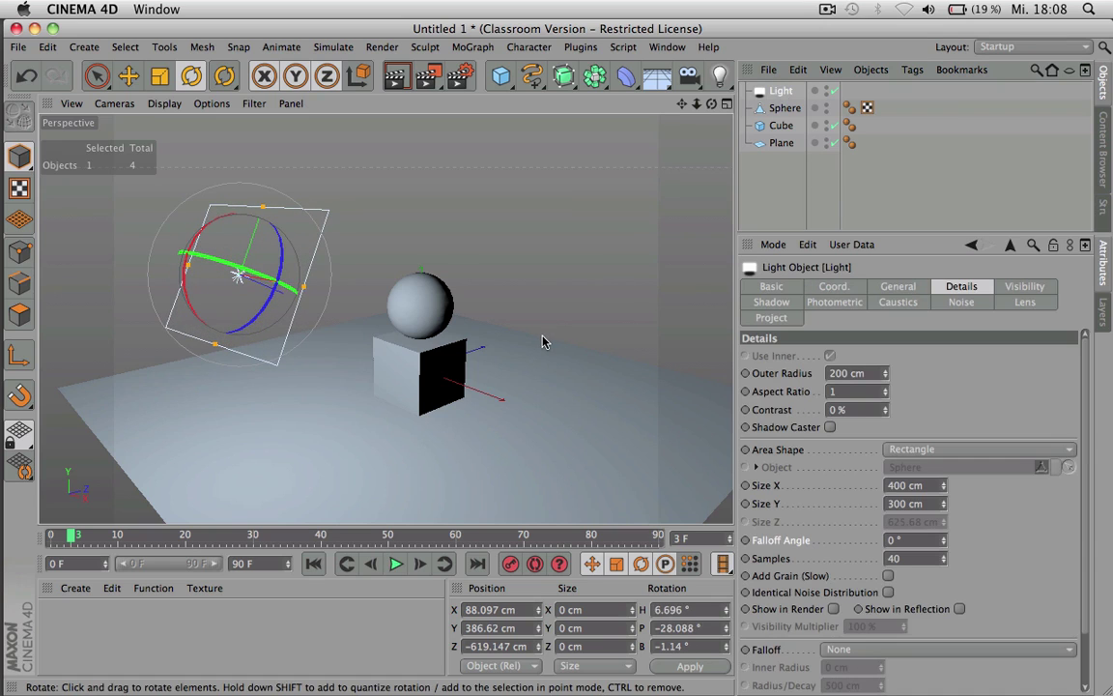
pyautogui.press('super+r')
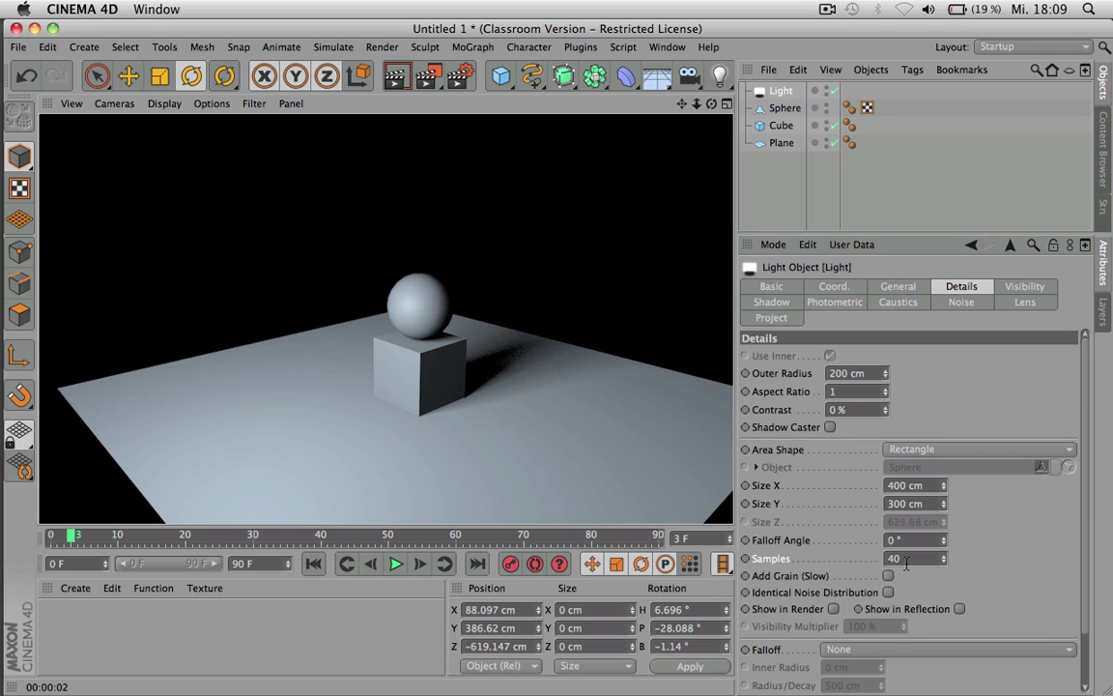
# - Try 120 samples on the light, then set Samples back to 40
pyautogui.click(906, 564)
pyautogui.write('120')
pyautogui.press('Return')
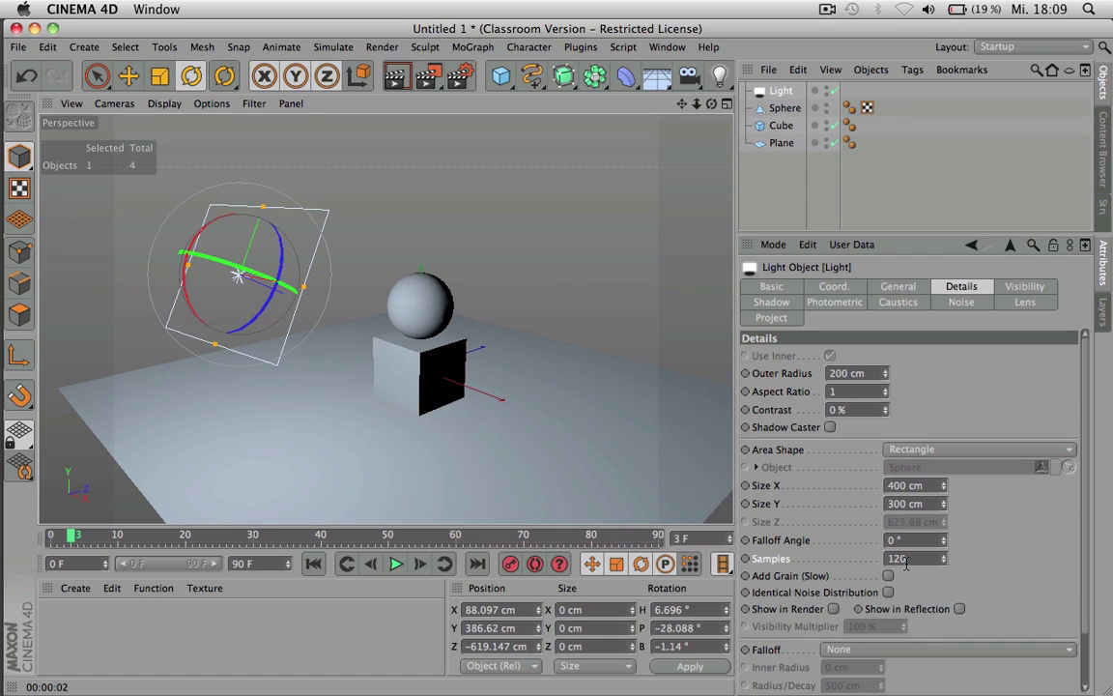
pyautogui.click(906, 563)
pyautogui.write('40')
# - Turn on the light's Show in Render and Show in Reflection options, checking with a test render
pyautogui.click(832, 609)
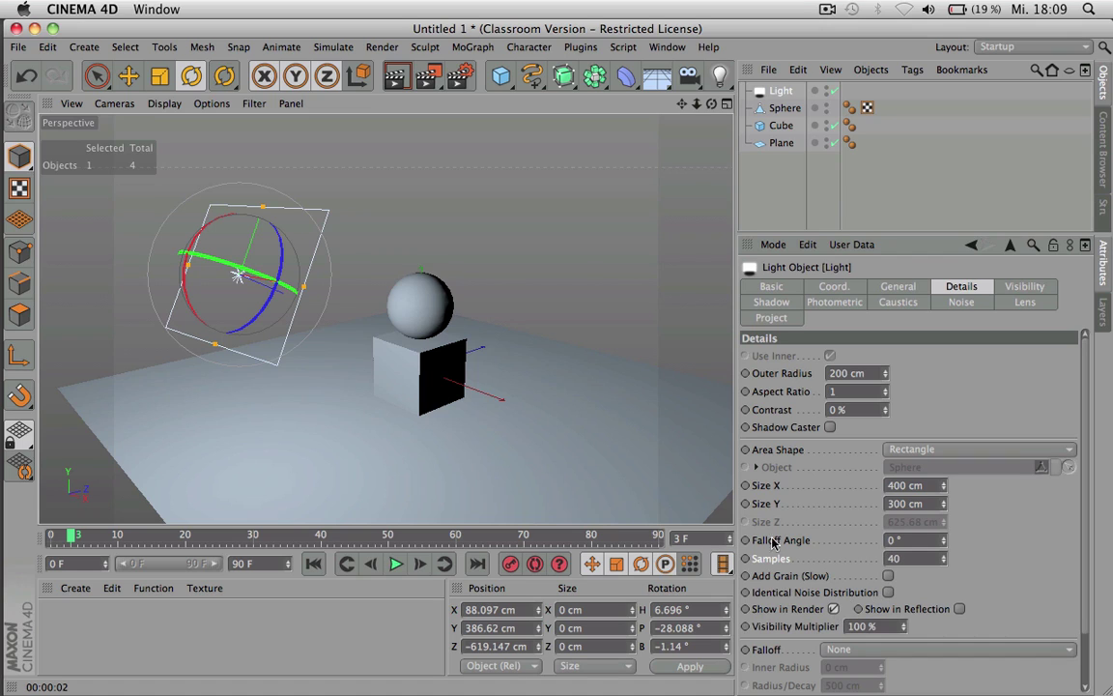
pyautogui.press('super+r')
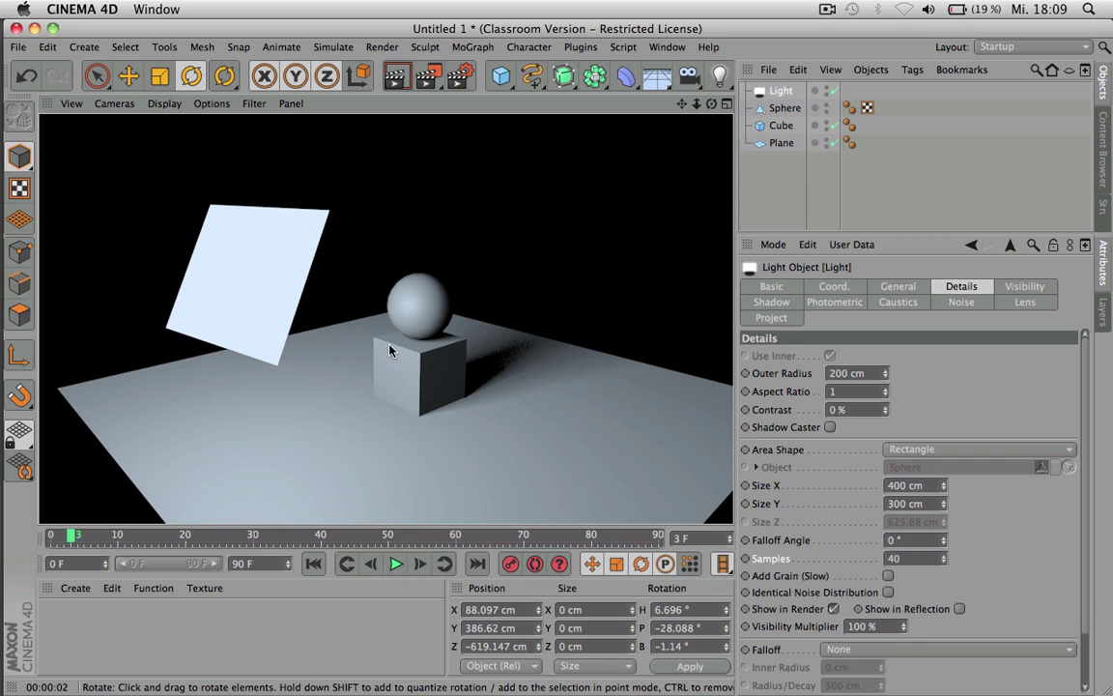
pyautogui.click(960, 610)
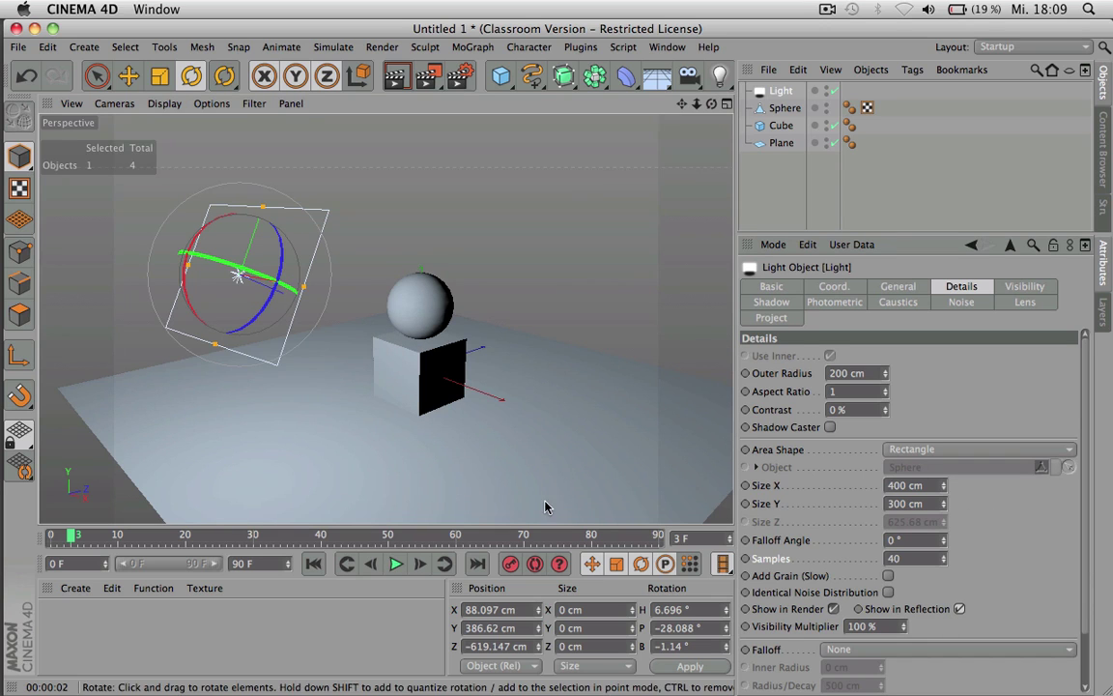
pyautogui.keyDown('alt'); pyautogui.moveTo(546, 507); pyautogui.dragTo(322, 415); pyautogui.keyUp('alt')
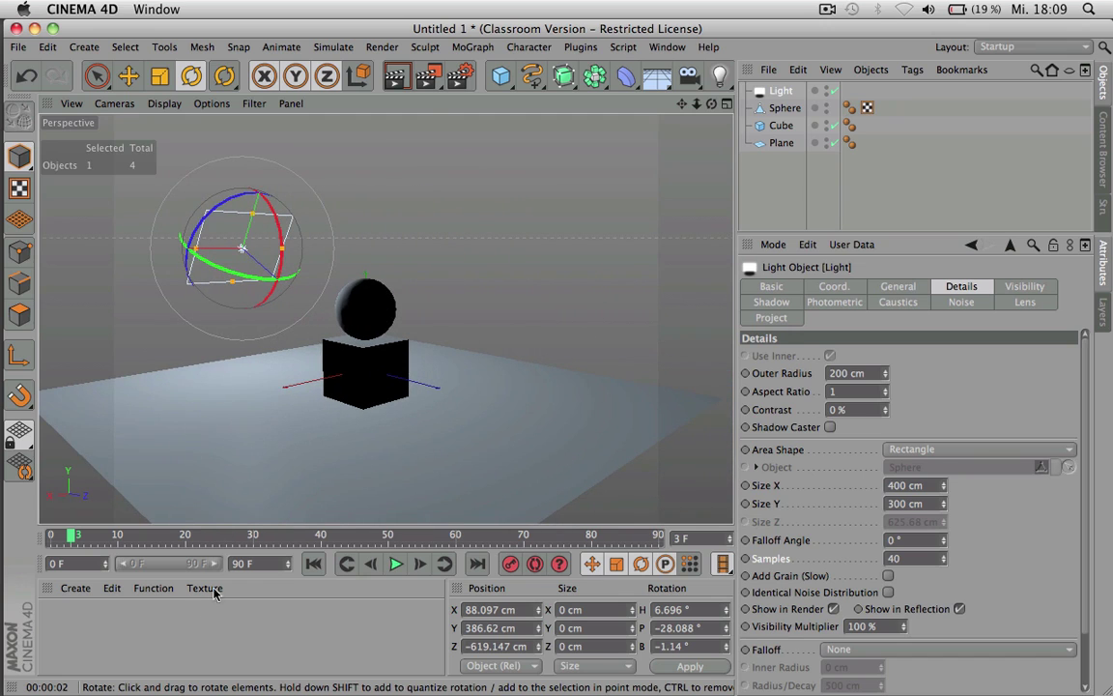
# - Create material 'Mat' with Reflection at 41% brightness, apply it to the Plane, and test-render
pyautogui.doubleClick(145, 642)
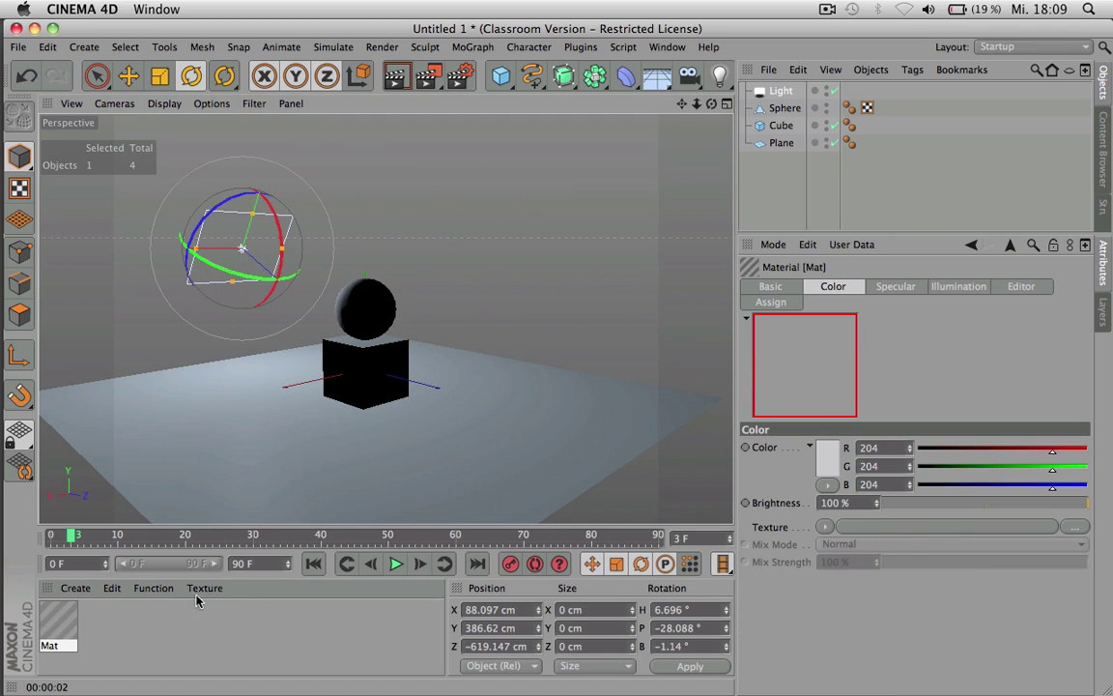
pyautogui.click(770, 287)
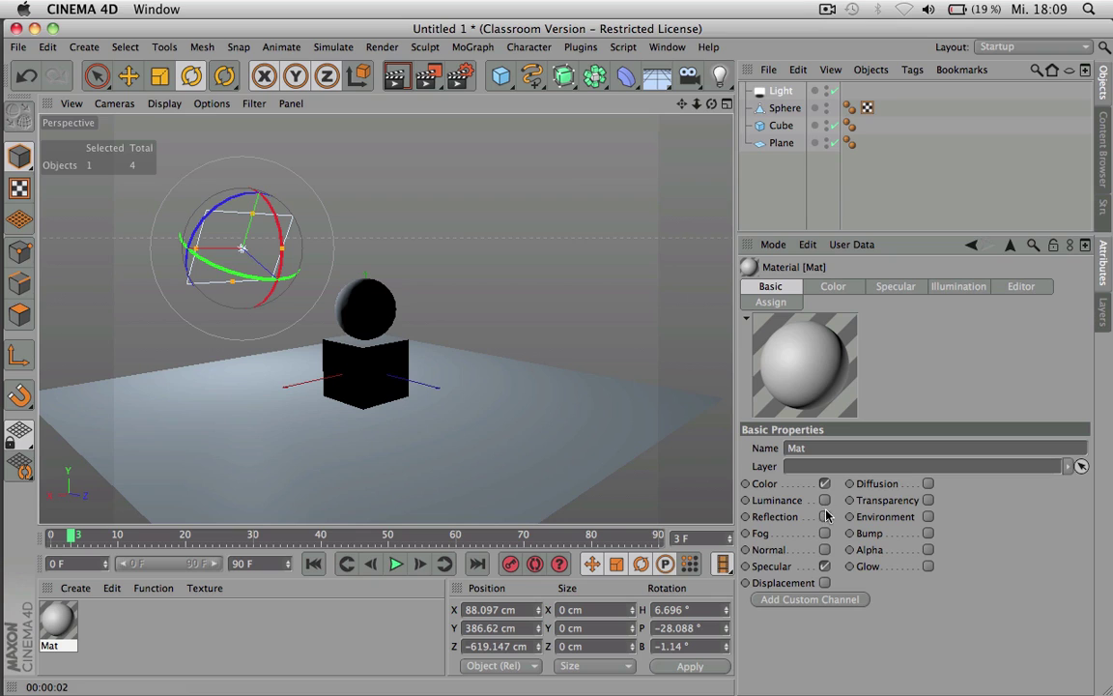
pyautogui.click(825, 517)
pyautogui.click(896, 286)
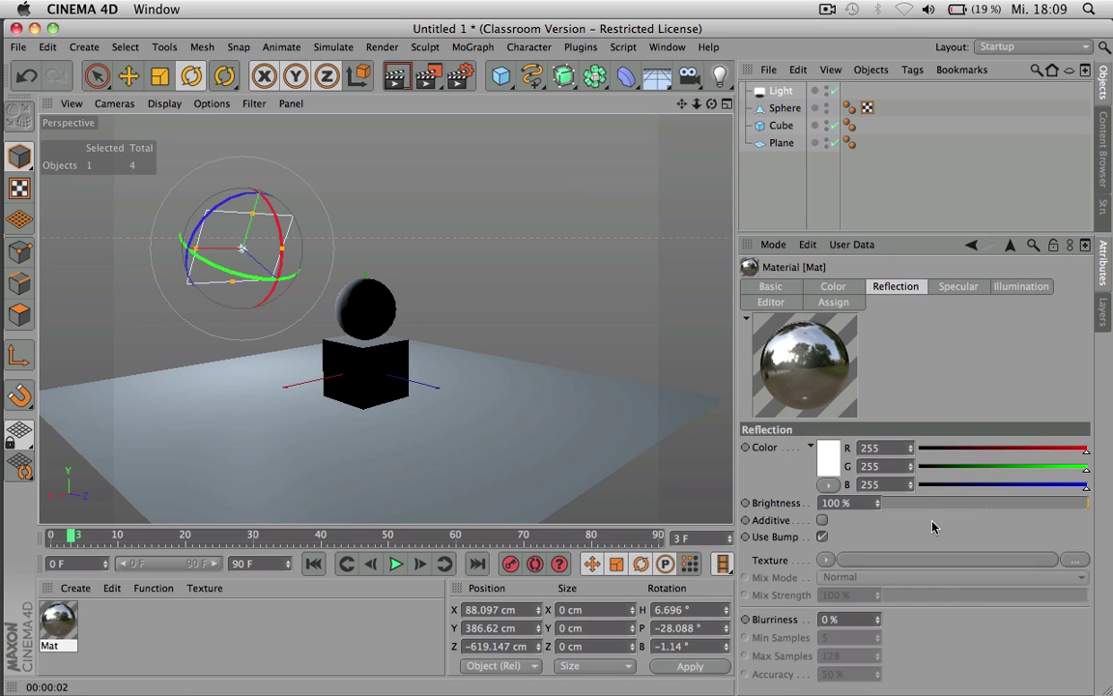
pyautogui.click(963, 504)
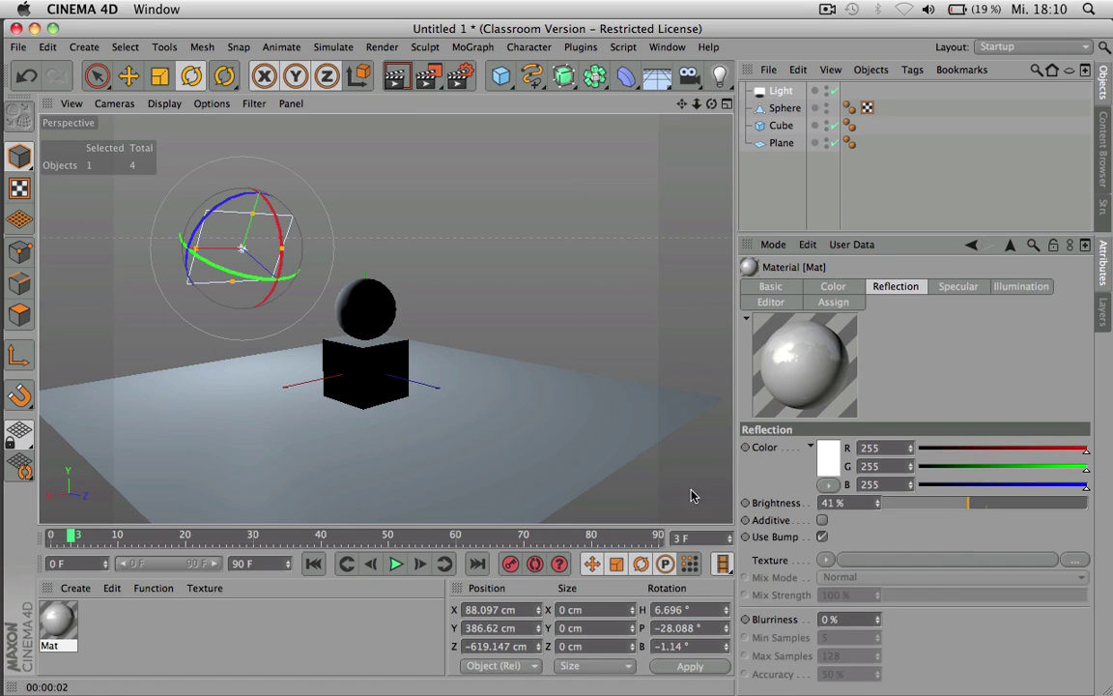
pyautogui.moveTo(58, 618); pyautogui.dragTo(269, 486)
pyautogui.press('super+r')
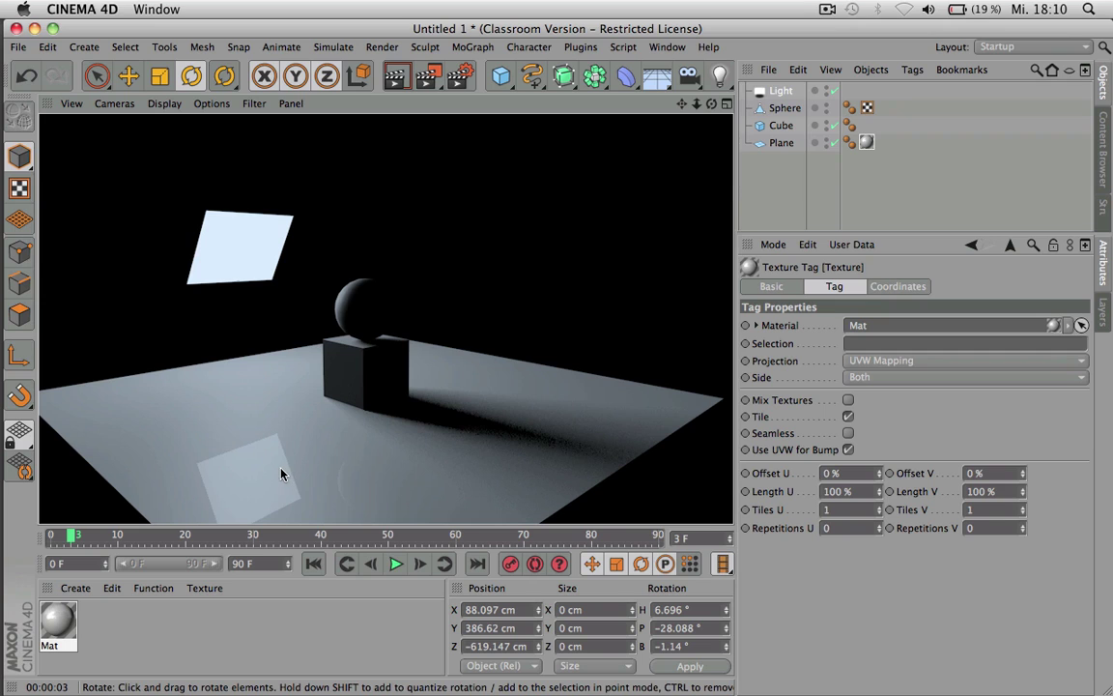
# - Hide the light from renders, set Visibility Multiplier to 1000%, test-render, and turn off Show in Reflection
pyautogui.click(779, 90)
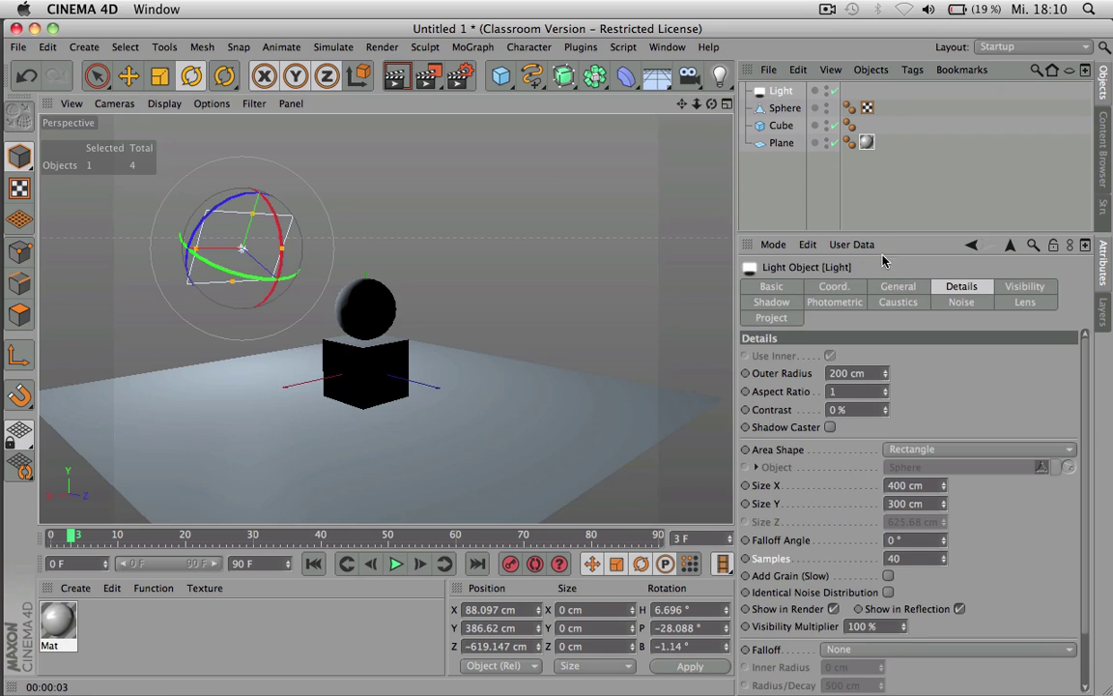
pyautogui.click(833, 608)
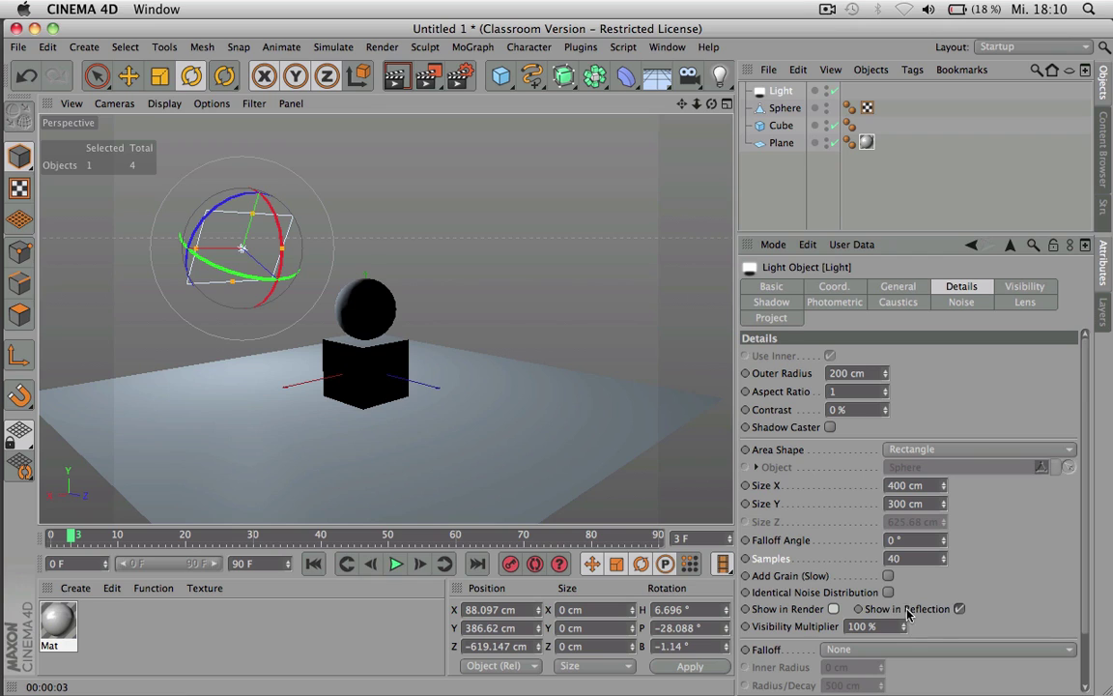
pyautogui.hotkey('ctrl', 'r')
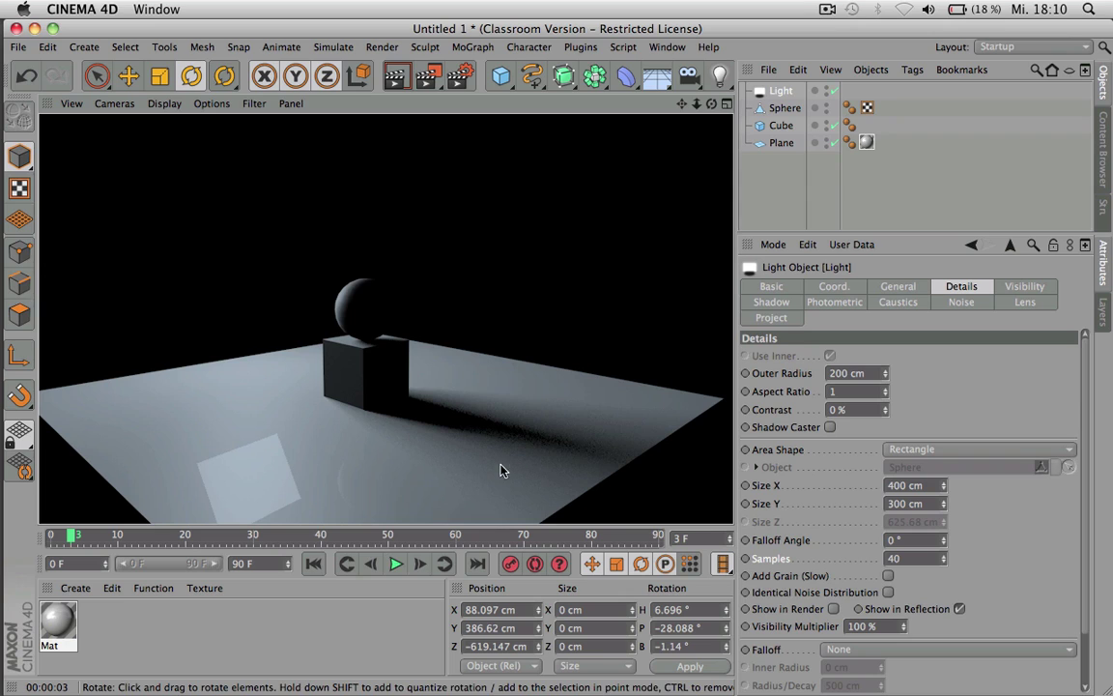
pyautogui.click(854, 626)
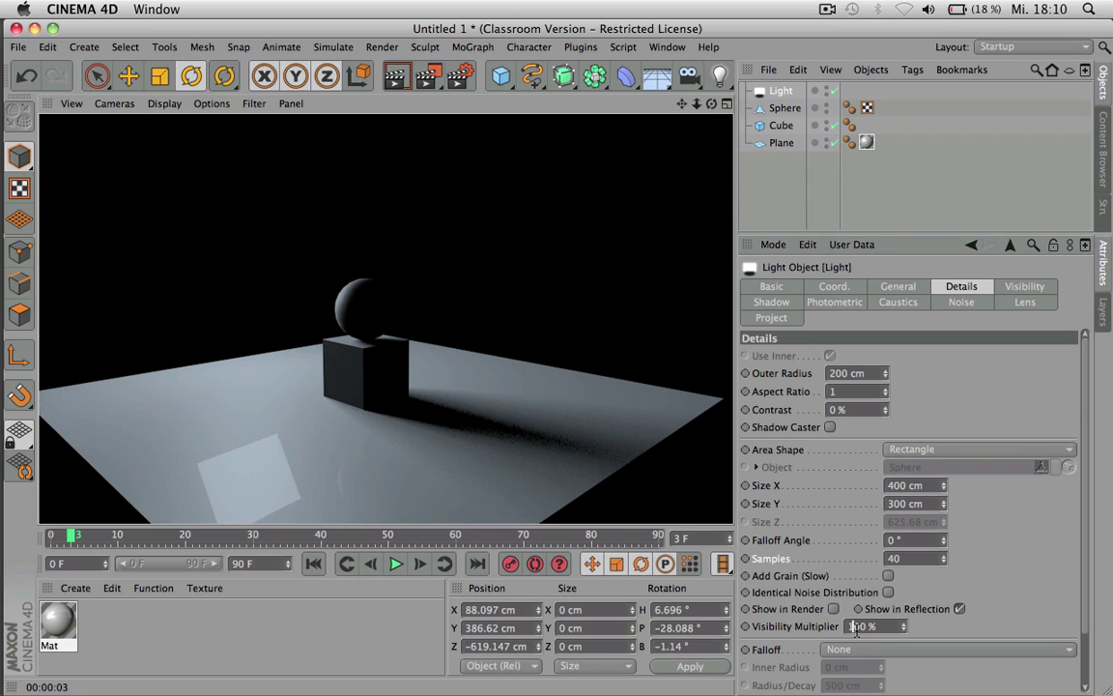
pyautogui.press('Return')
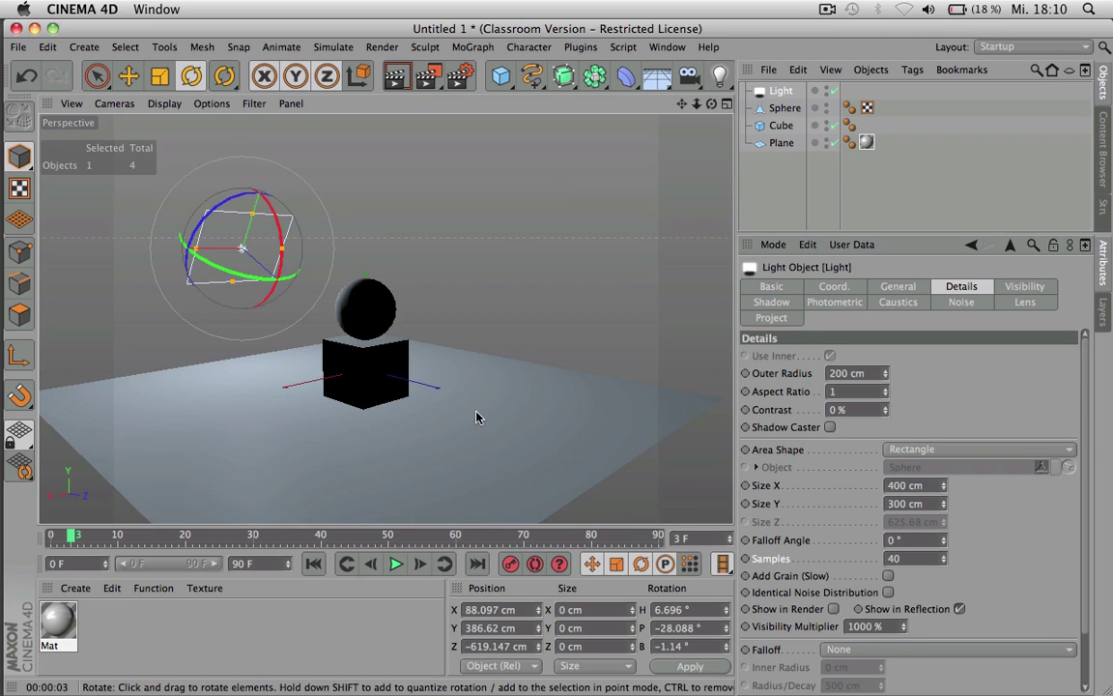
pyautogui.press('super+r')
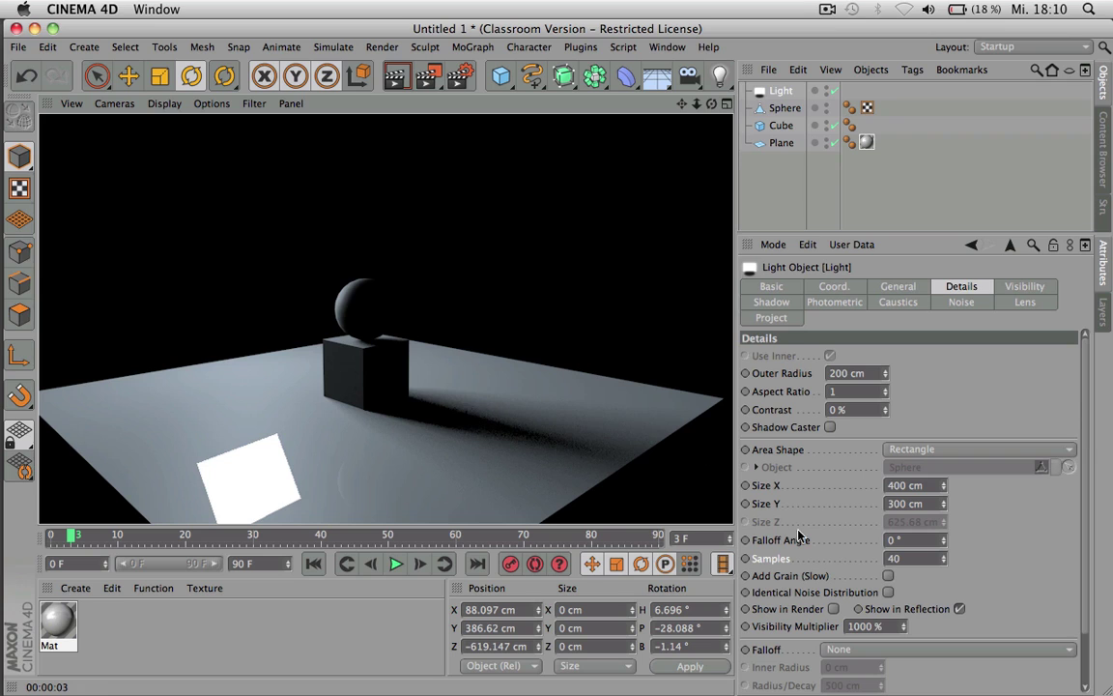
pyautogui.click(960, 609)
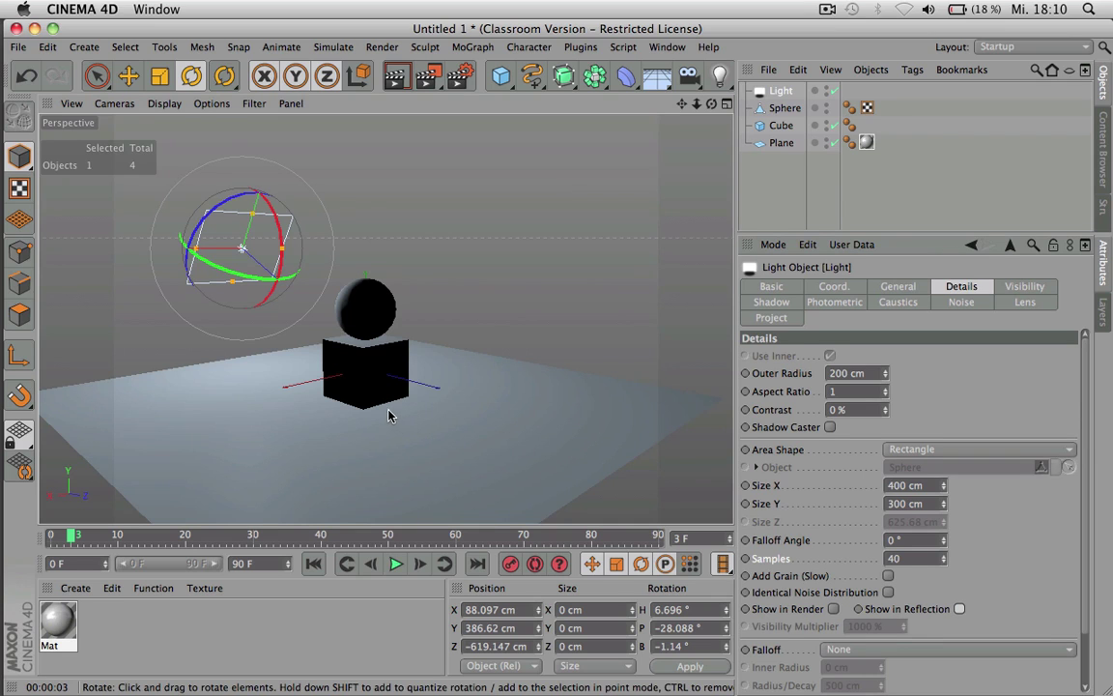
# - Delete the accidental Light.1 copy, reselect the original Light, and show its Shadow settings
pyautogui.keyDown('ctrl'); pyautogui.moveTo(394, 420); pyautogui.dragTo(328, 406); pyautogui.keyUp('ctrl')
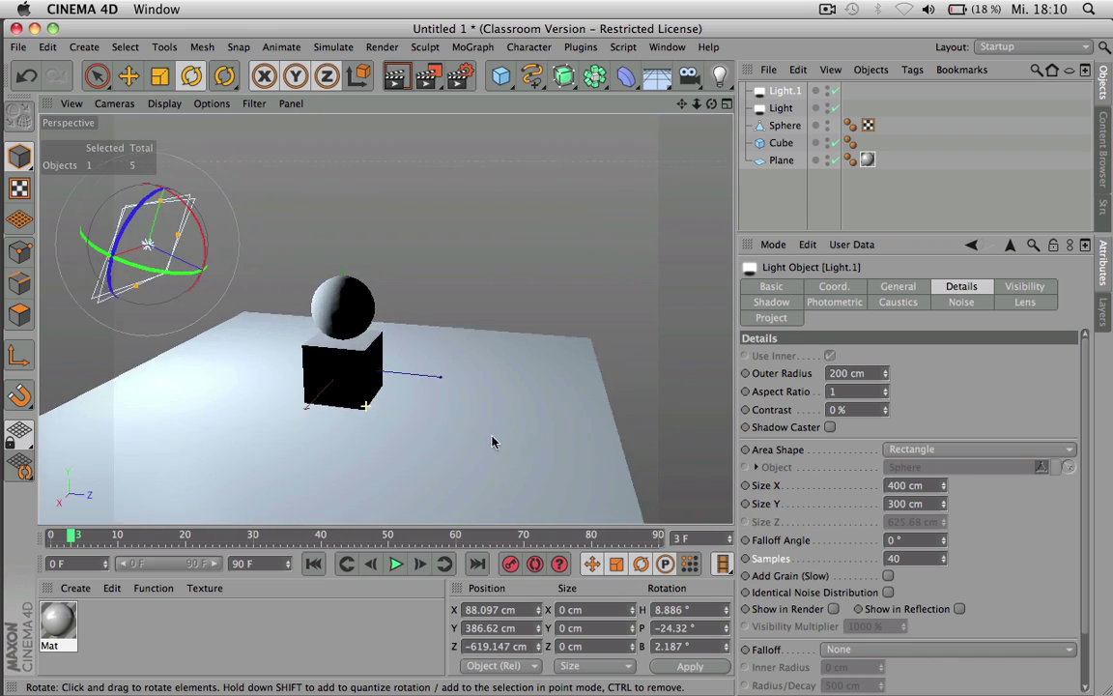
pyautogui.press('Delete')
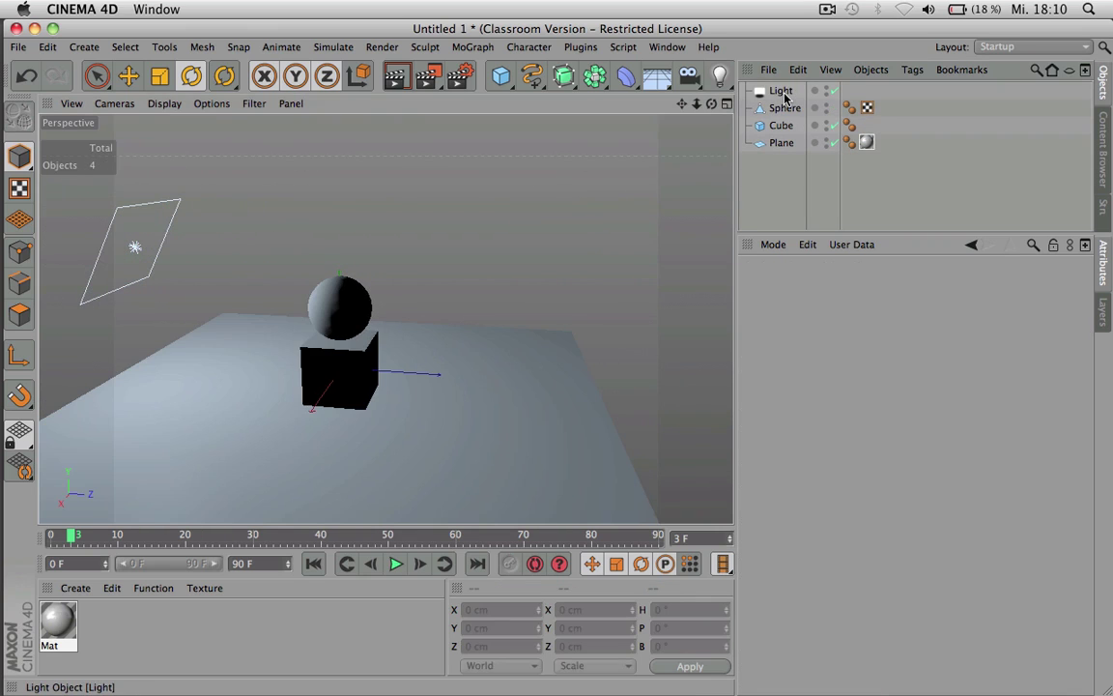
pyautogui.click(781, 92)
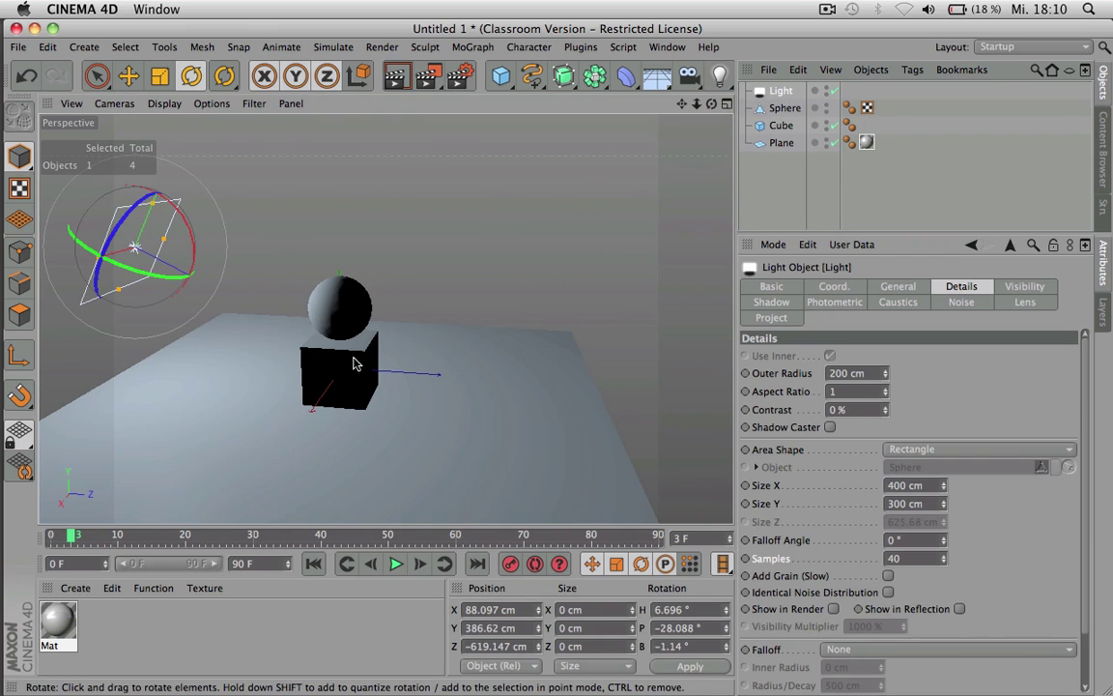
pyautogui.keyDown('alt'); pyautogui.moveTo(355, 360); pyautogui.dragTo(658, 434); pyautogui.keyUp('alt')
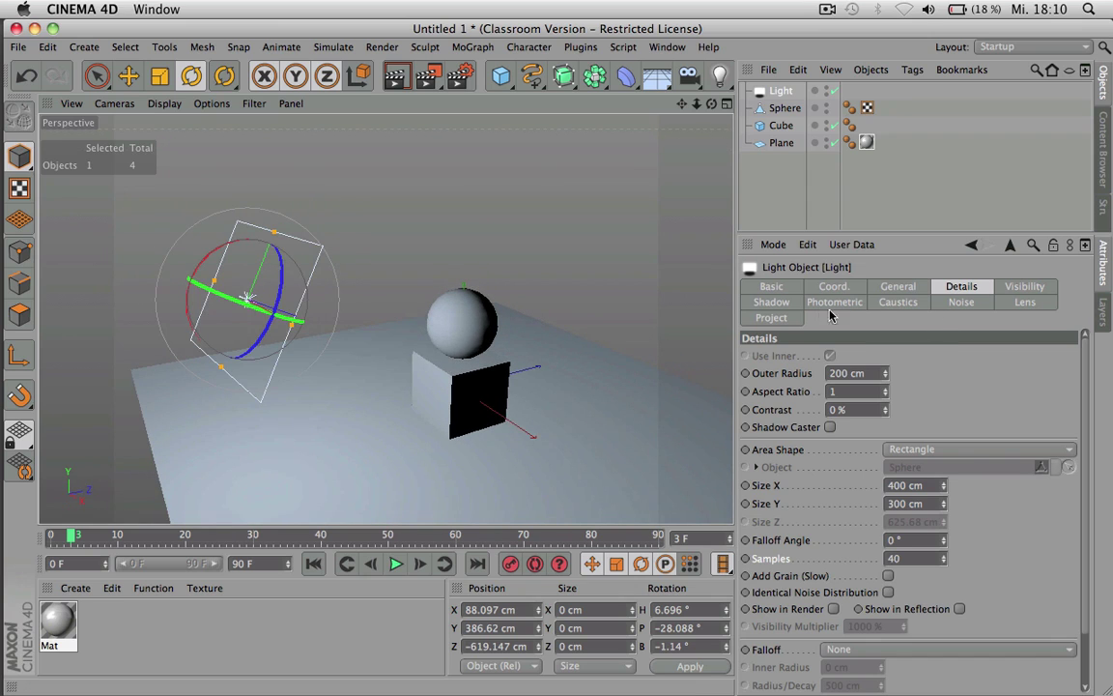
pyautogui.click(786, 305)
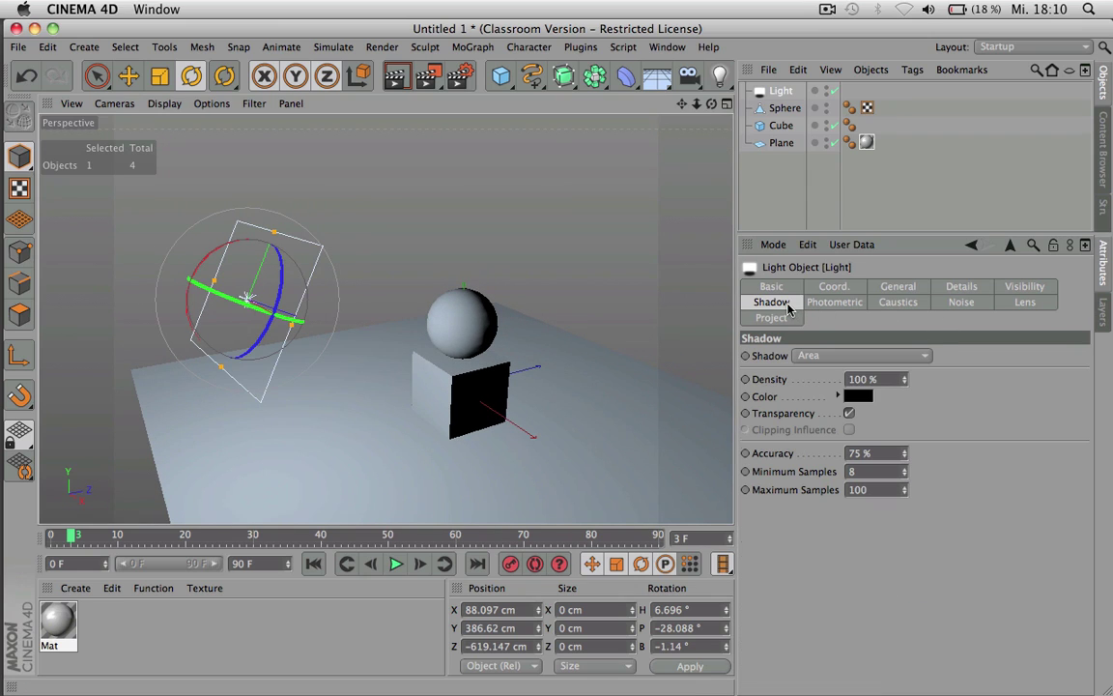
# - Set area shadow Accuracy to 50% and Maximum Samples to 4, then test-render
pyautogui.doubleClick(876, 453)
pyautogui.write('50')
pyautogui.press('Tab')
pyautogui.press('Tab')
pyautogui.write('4')
pyautogui.press('super+r')
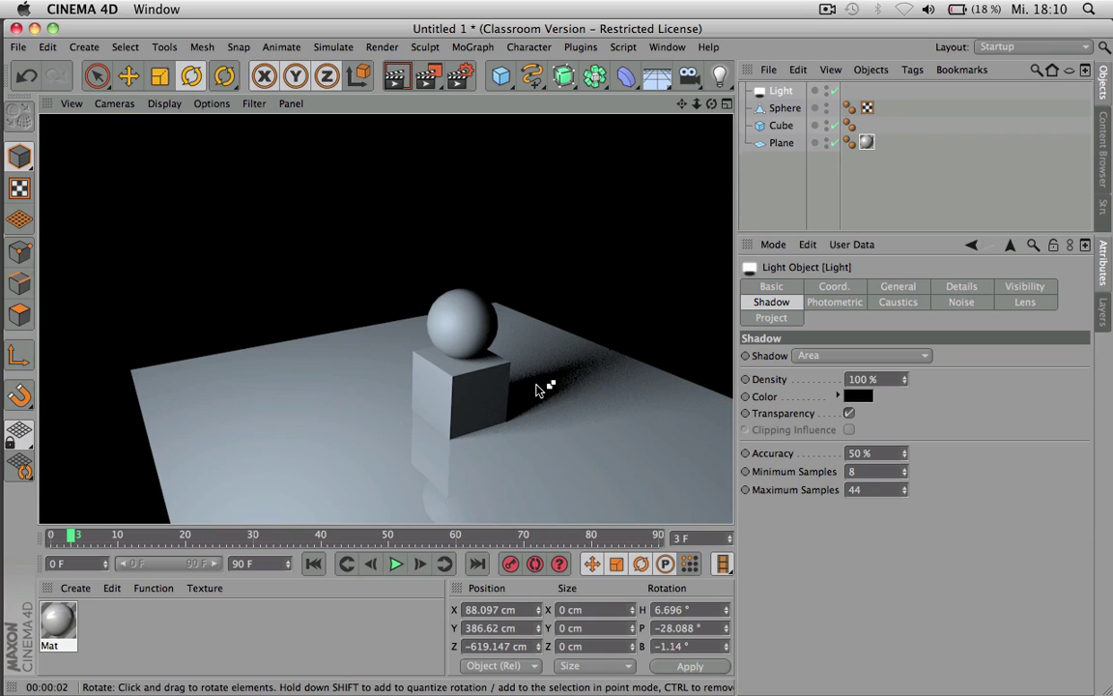
# - Change Maximum Samples to 22 and check the softer shadow in a test render
pyautogui.doubleClick(876, 489)
pyautogui.write('22')
pyautogui.press('Return')
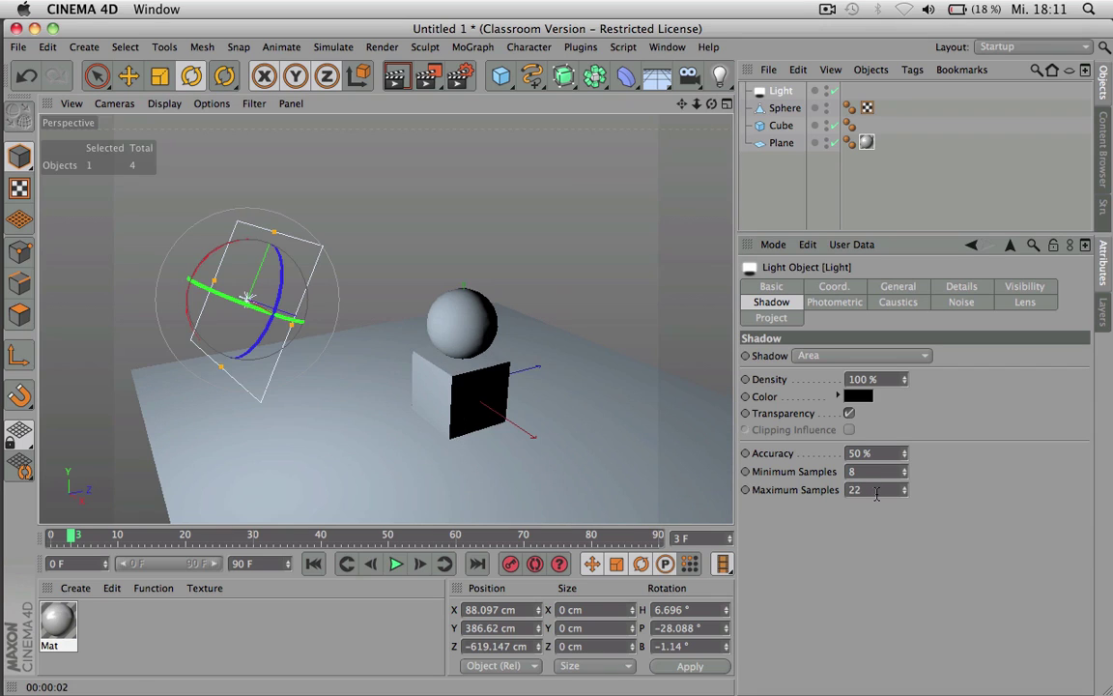
pyautogui.press('super+r')
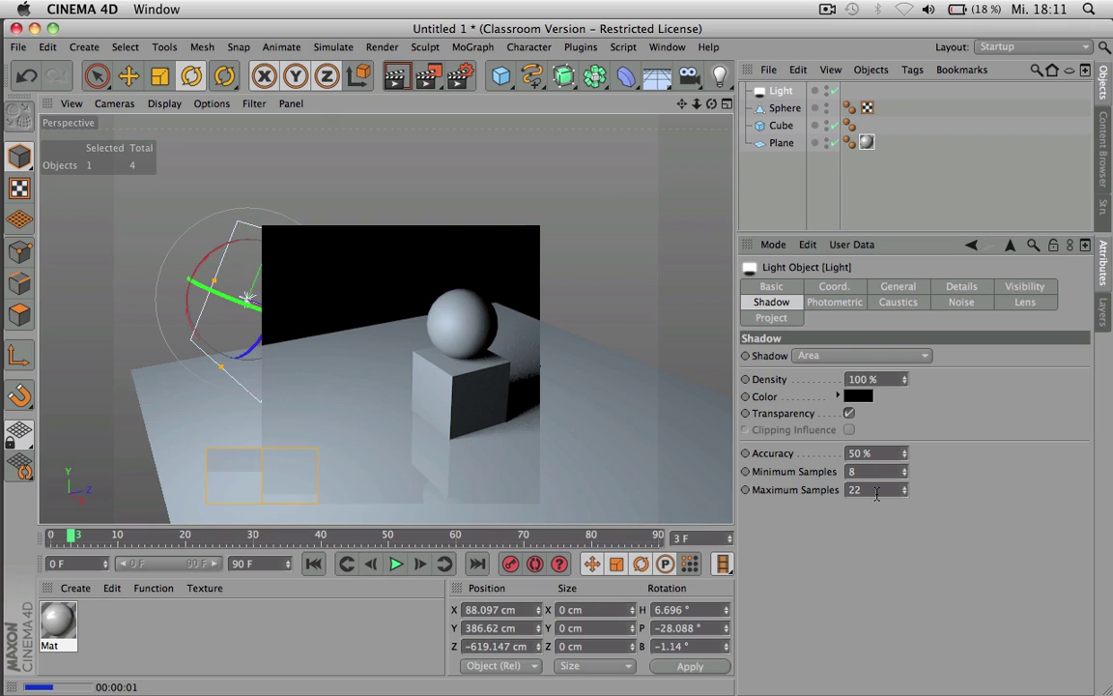
pyautogui.click(519, 388)
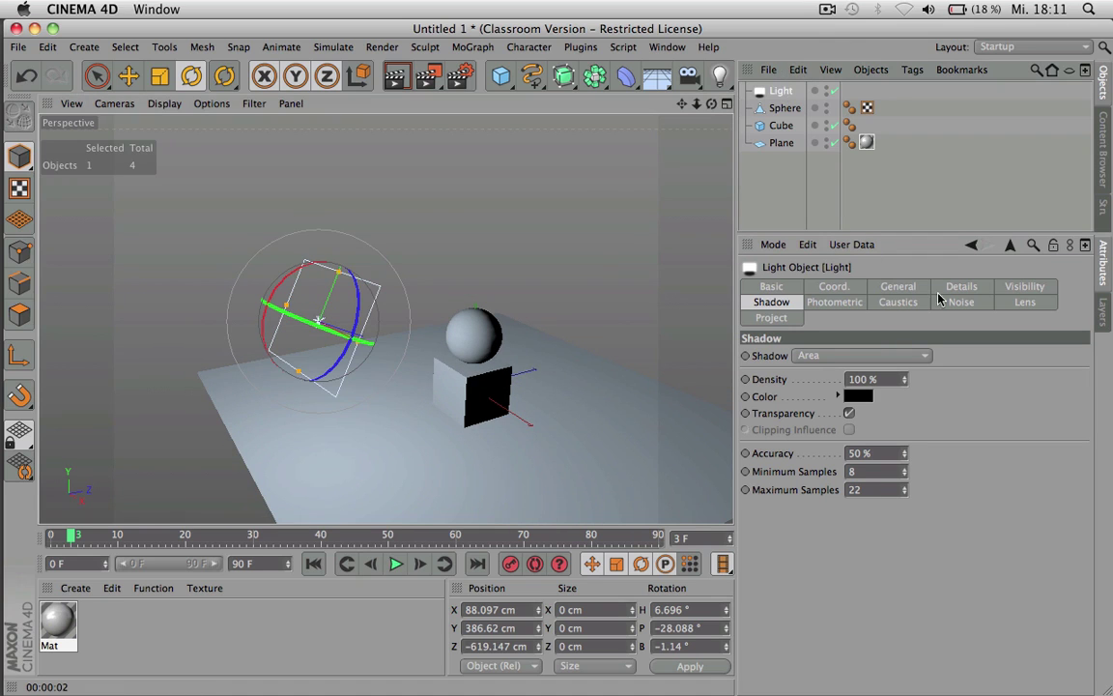
# - Look through the area light's Details settings, then delete the Light object
pyautogui.click(897, 286)
pyautogui.click(961, 286)
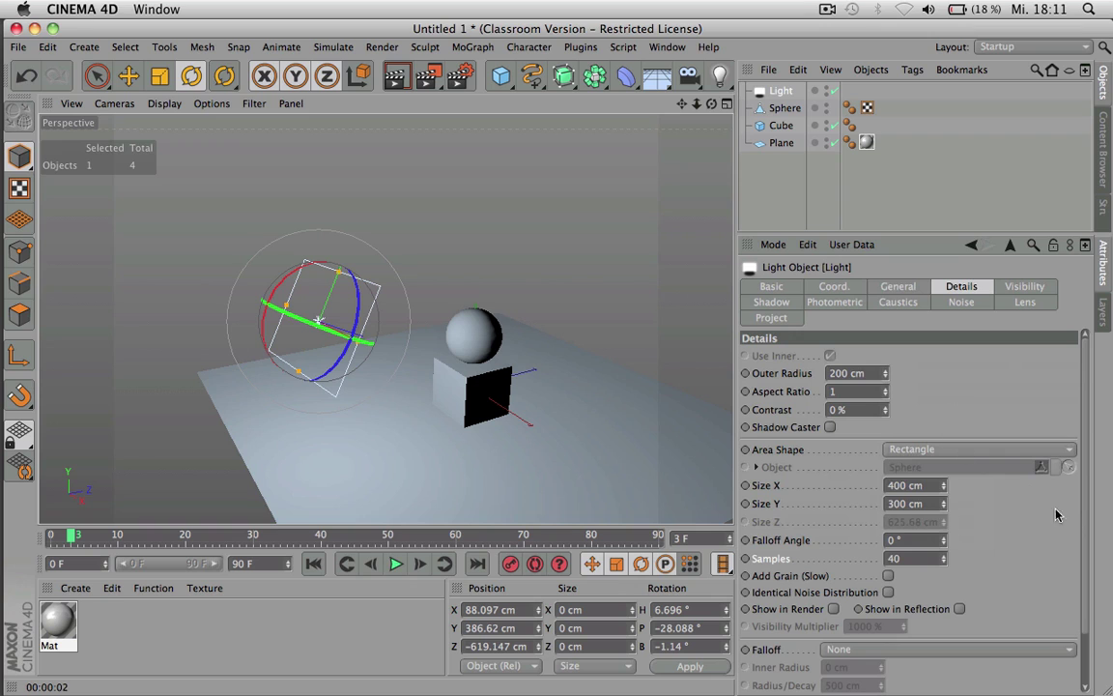
pyautogui.scroll(-3, 1083, 526)
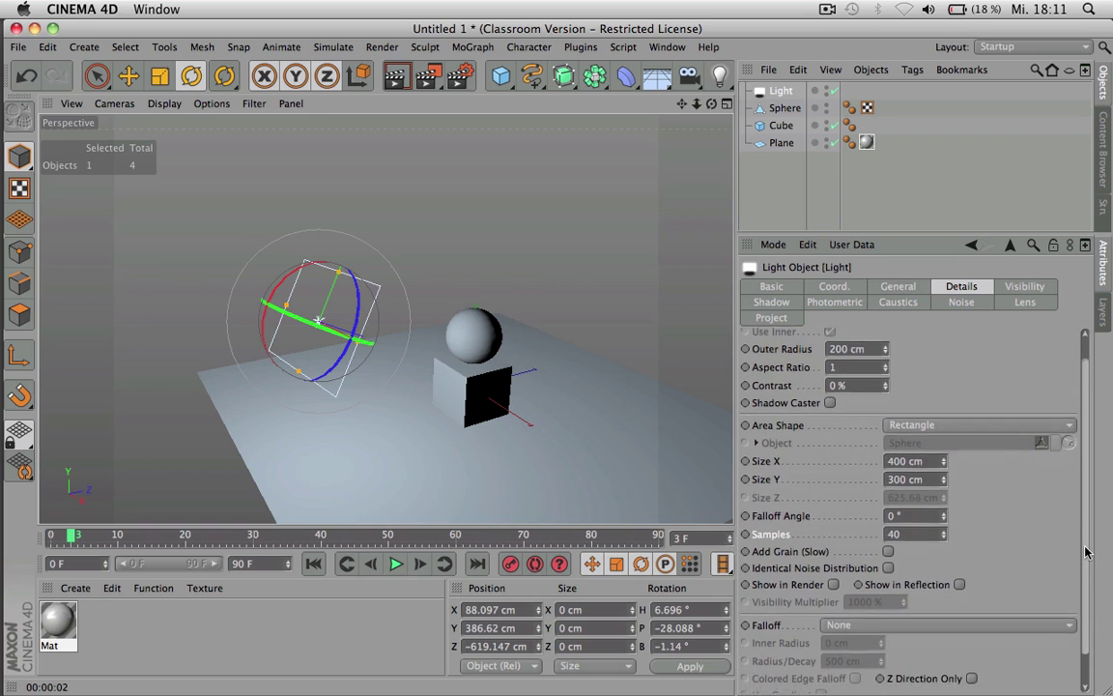
pyautogui.scroll(-1, 1084, 574)
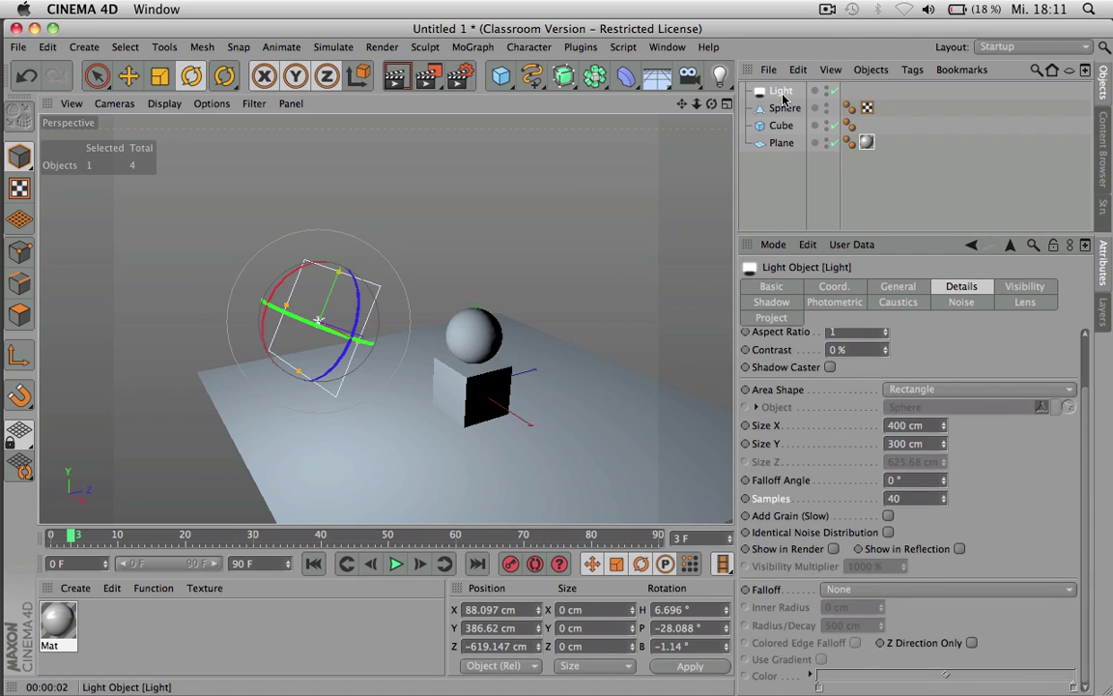
pyautogui.press('Delete')
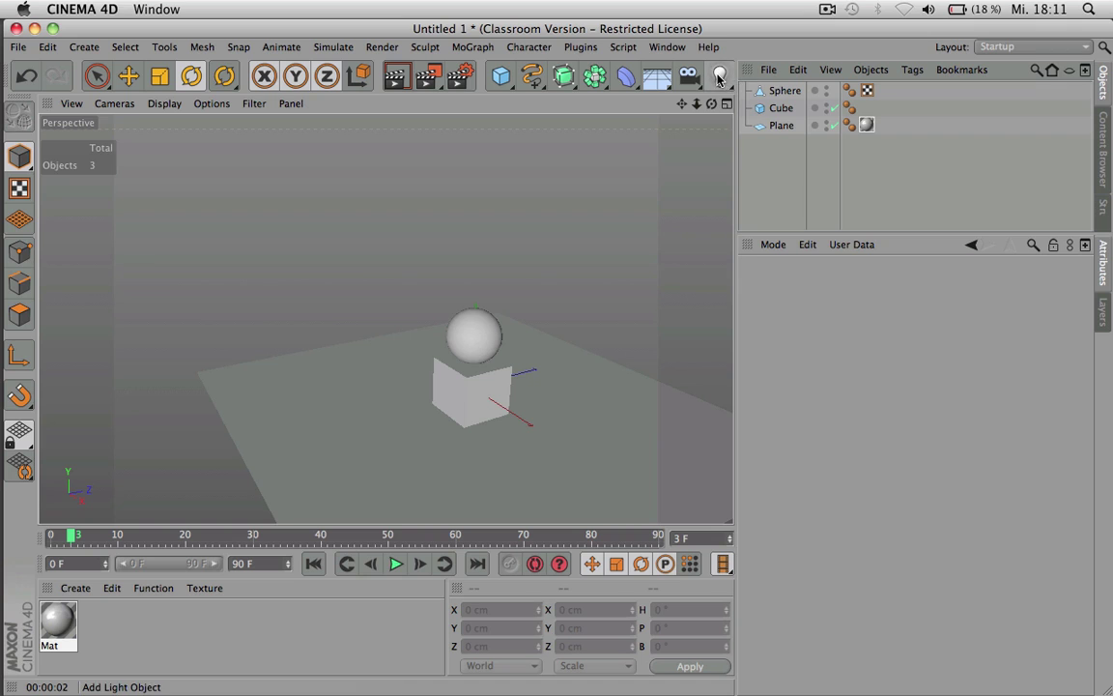
# - Add a new light and move it high above and to the upper left of the sphere and cube
pyautogui.click(719, 80)
pyautogui.press('e')
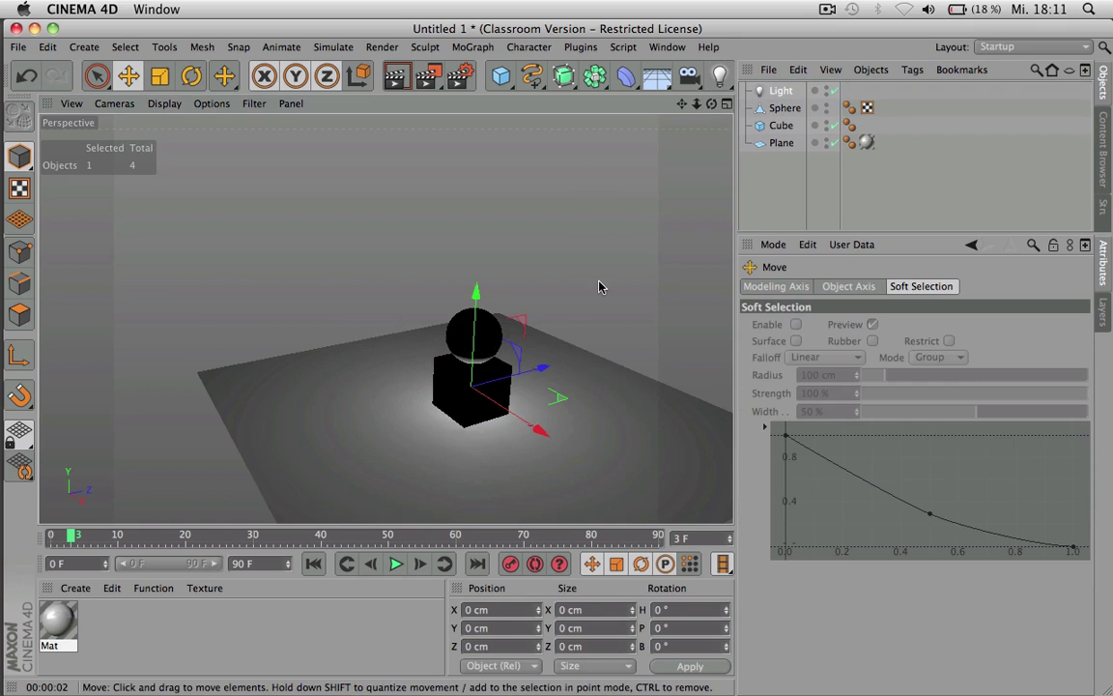
pyautogui.moveTo(600, 288); pyautogui.dragTo(379, 133)
pyautogui.moveTo(342, 219); pyautogui.dragTo(348, 221)
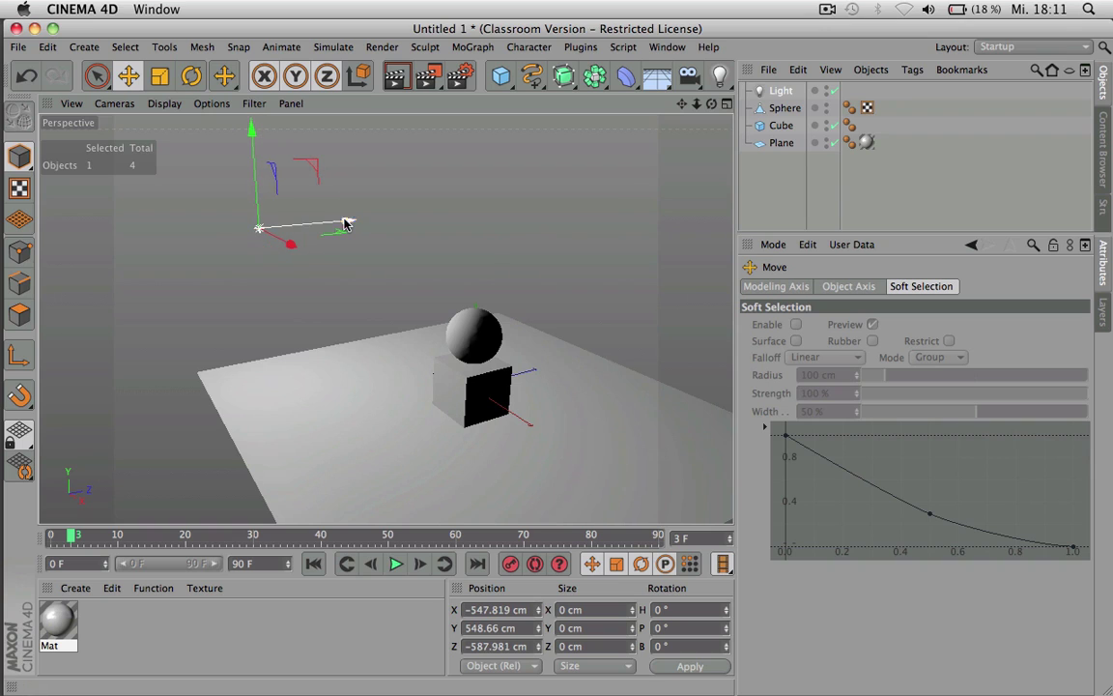
pyautogui.click(784, 92)
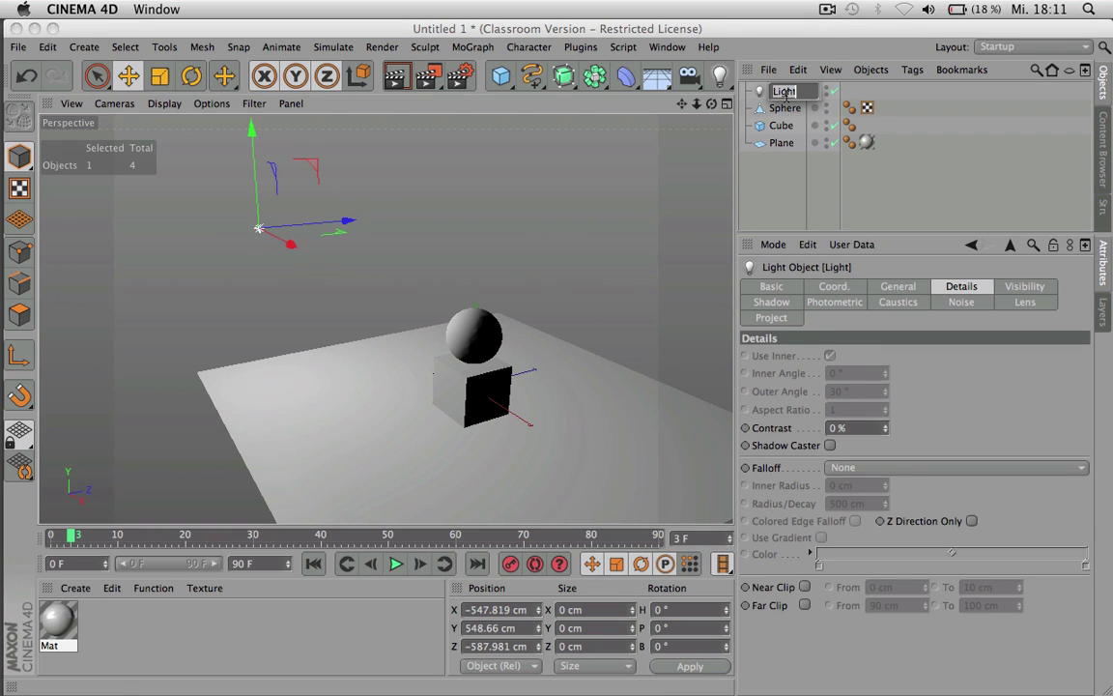
# - Name the light 'a' and raise its intensity to 125%
pyautogui.write('a')
pyautogui.press('Return')
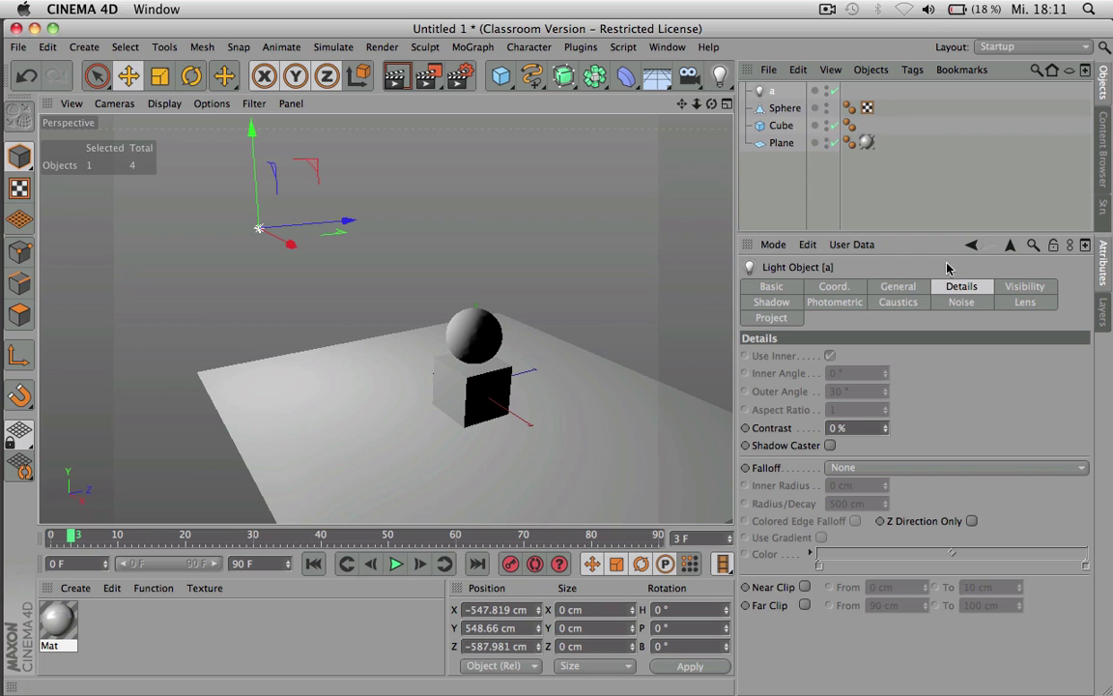
pyautogui.click(898, 286)
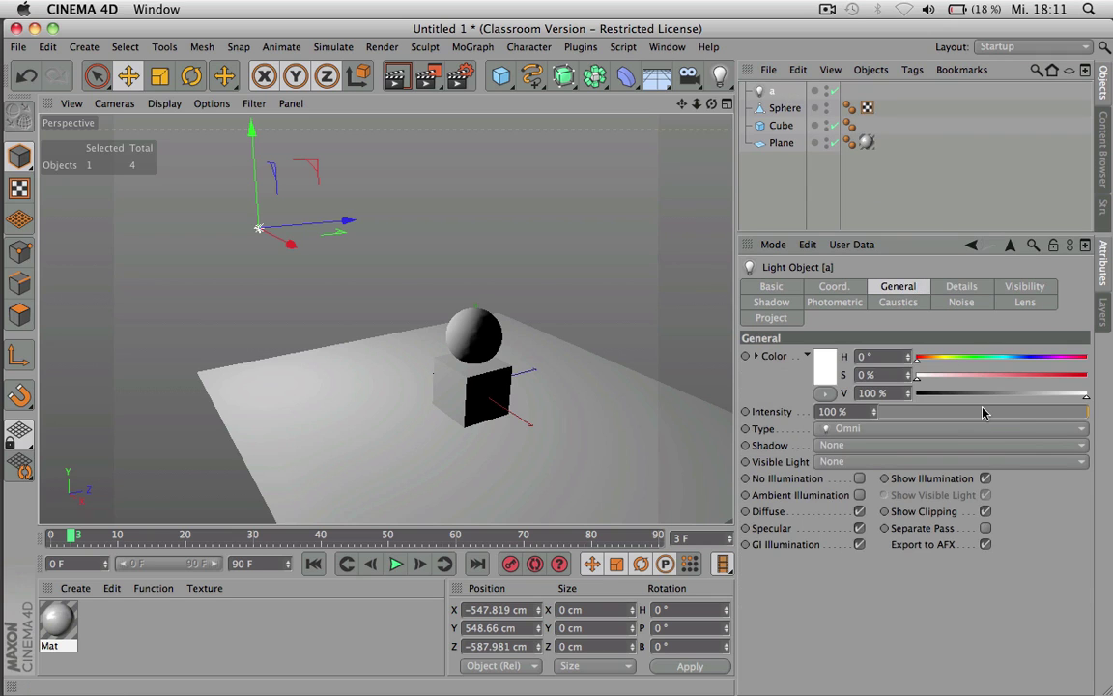
pyautogui.moveTo(982, 412); pyautogui.dragTo(1038, 414)
pyautogui.doubleClick(833, 411)
pyautogui.write('125')
pyautogui.press('Return')
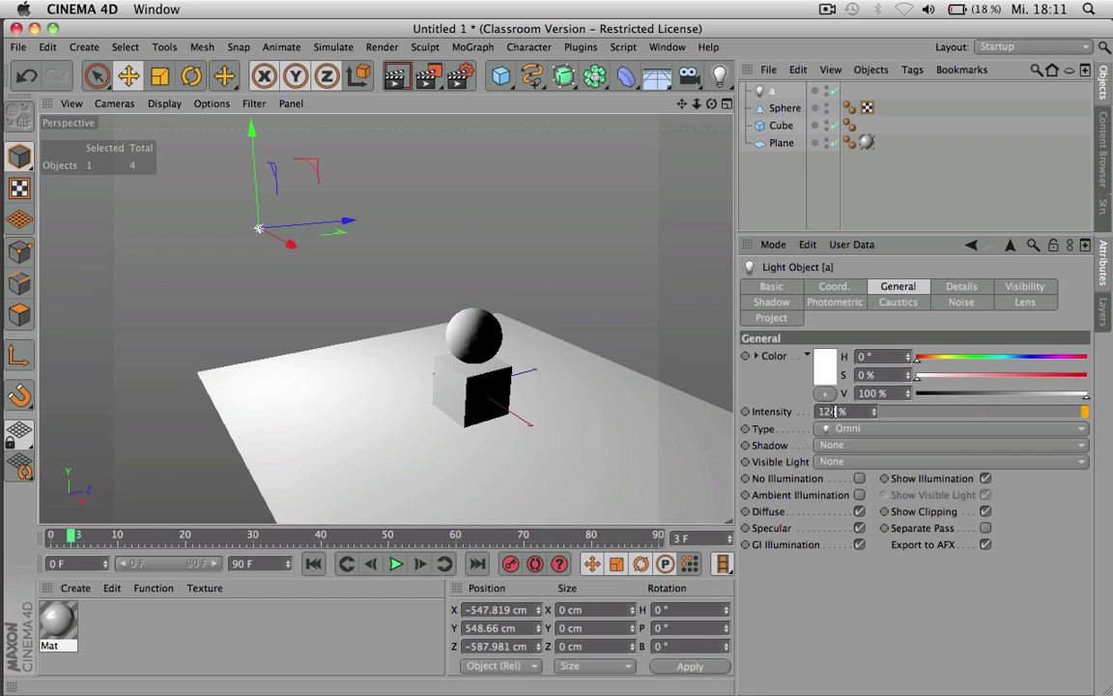
# - Give light 'a' a pale warm beige colour with H 36° and S about 16%
pyautogui.click(933, 359)
pyautogui.click(937, 379)
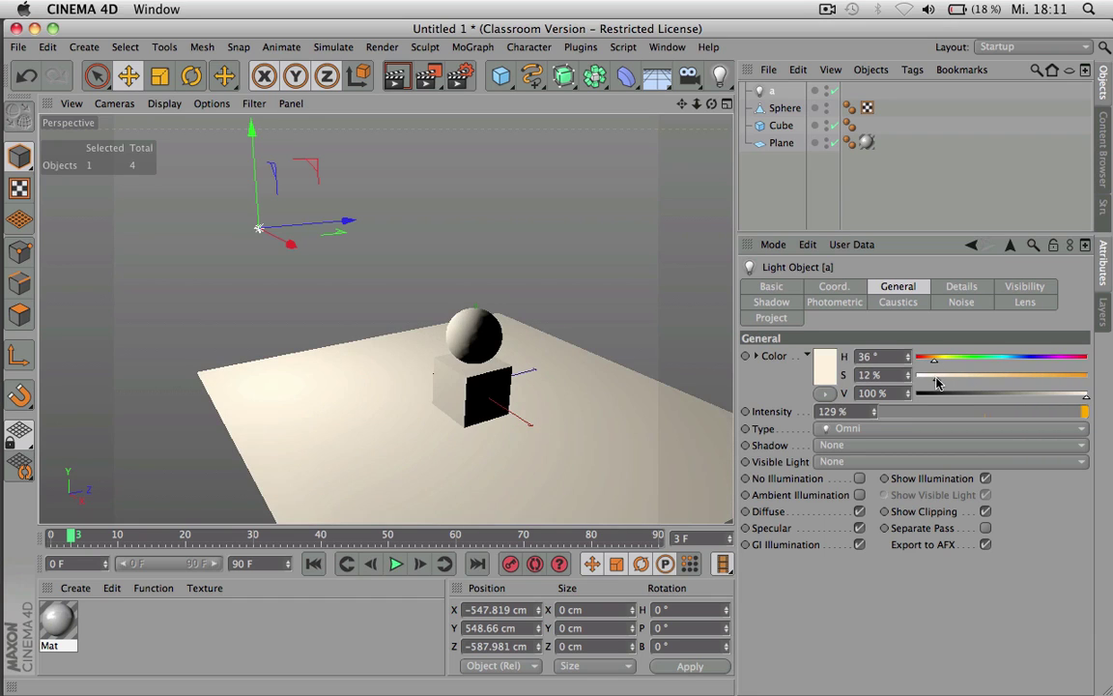
pyautogui.click(1084, 378)
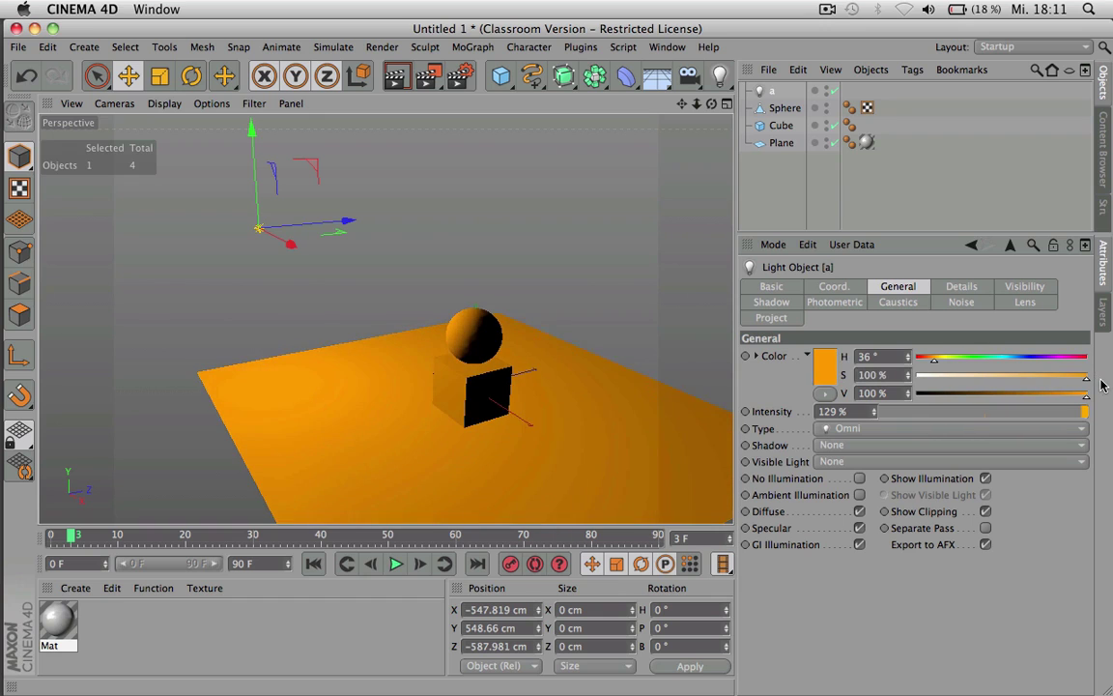
pyautogui.click(942, 379)
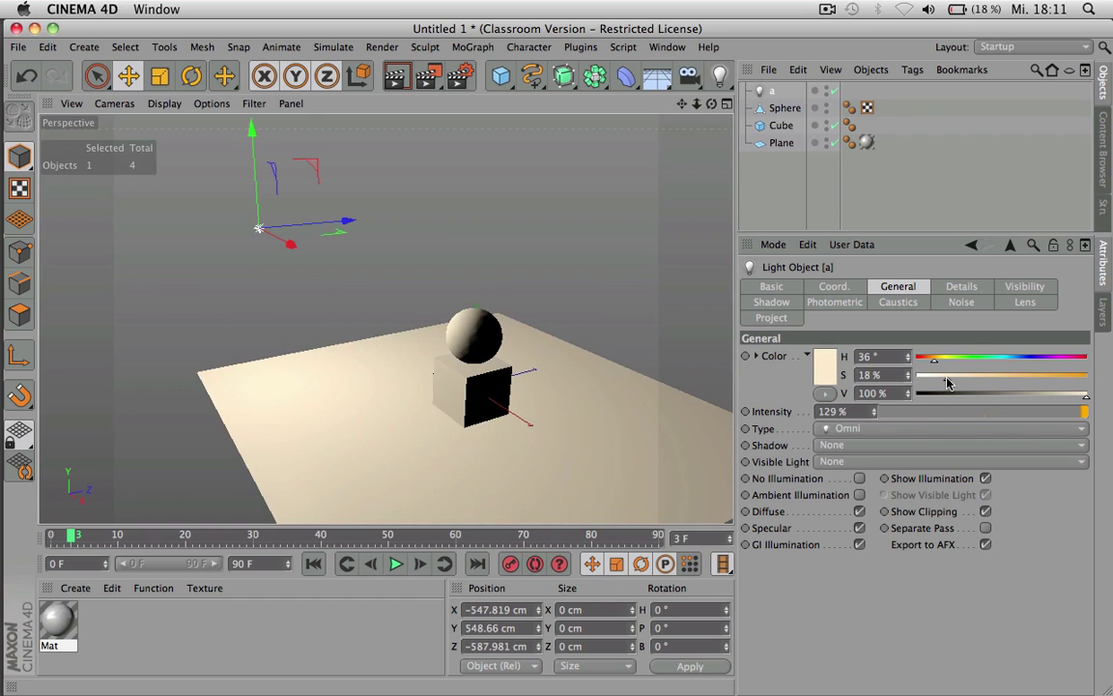
pyautogui.moveTo(947, 383); pyautogui.dragTo(944, 382)
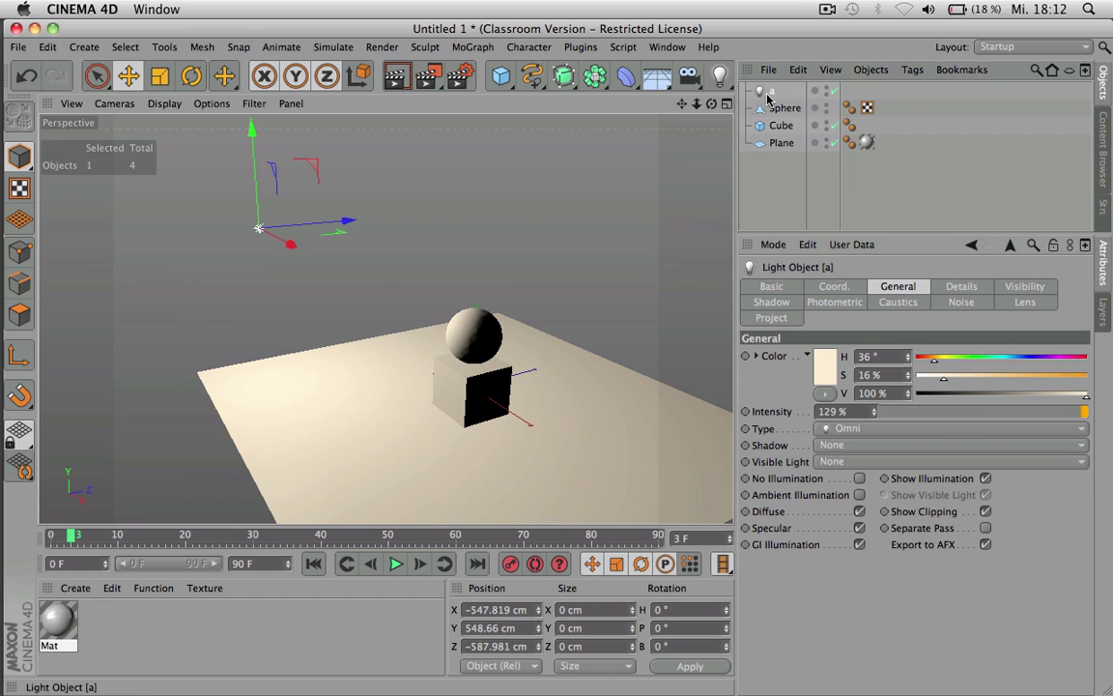
# - Add a second light above the back right of the plane and switch light 'a' off
pyautogui.click(719, 75)
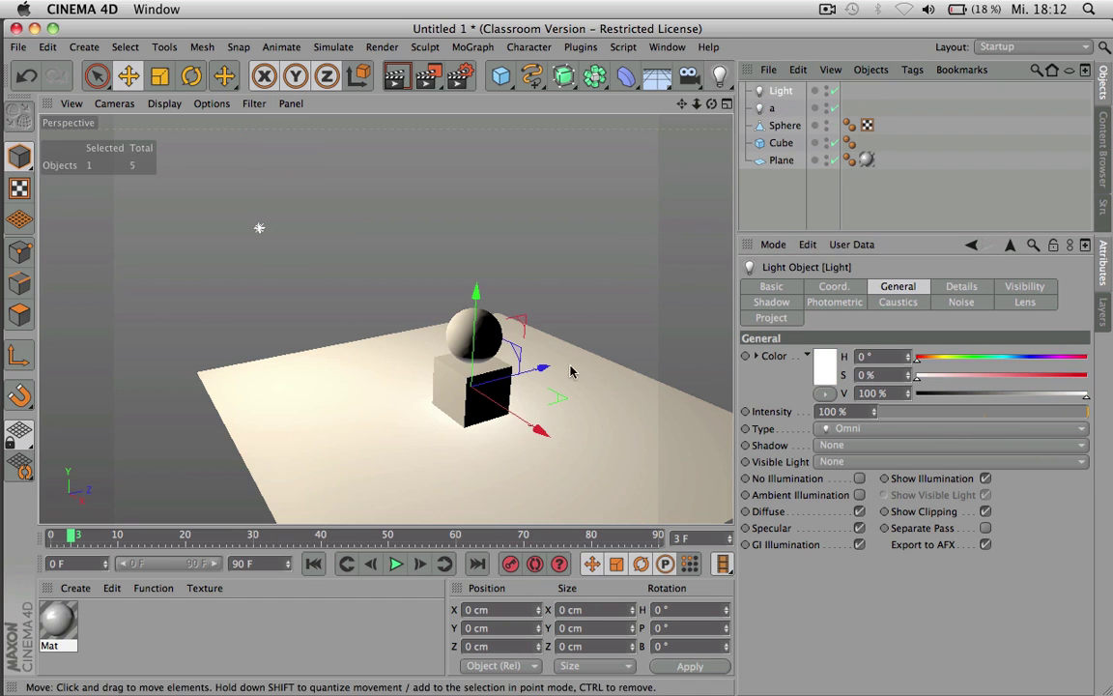
pyautogui.moveTo(541, 368); pyautogui.dragTo(658, 309)
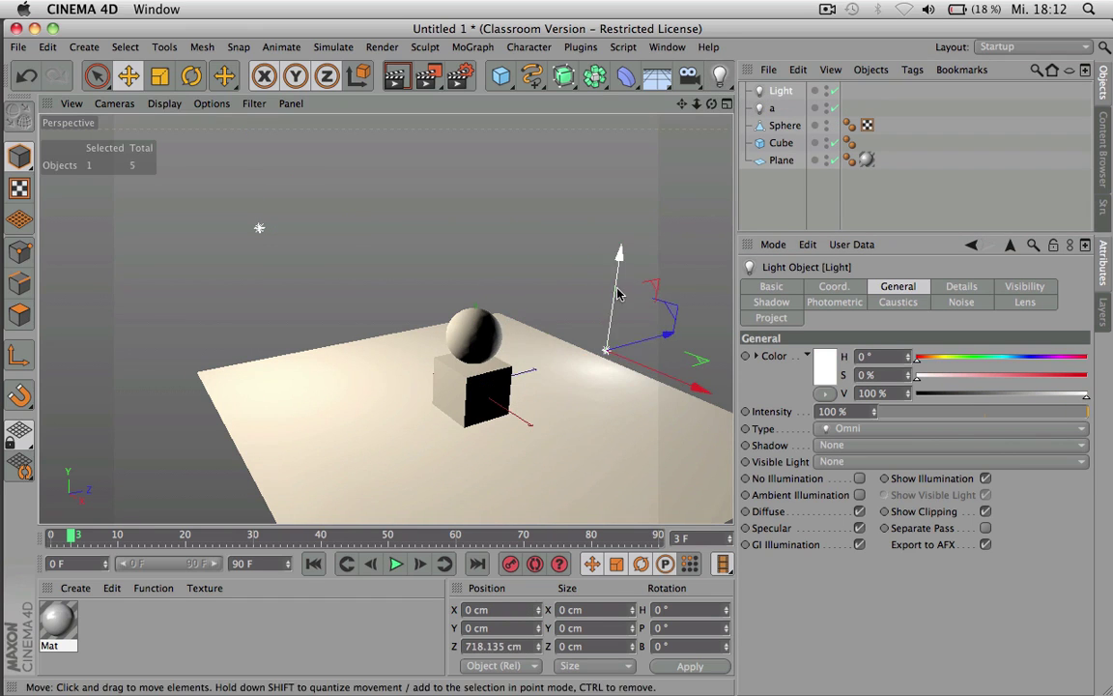
pyautogui.moveTo(618, 272); pyautogui.dragTo(639, 187)
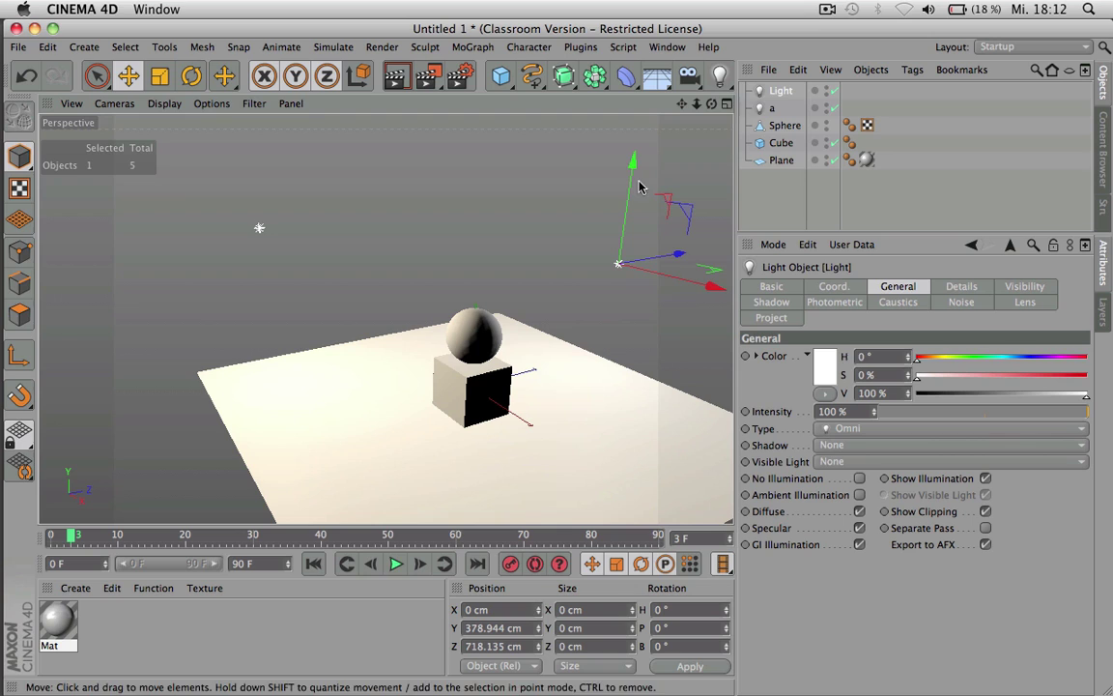
pyautogui.click(833, 108)
# - Rename the second light 'b', dim it to 63% and start tinting it pale blue
pyautogui.doubleClick(784, 92)
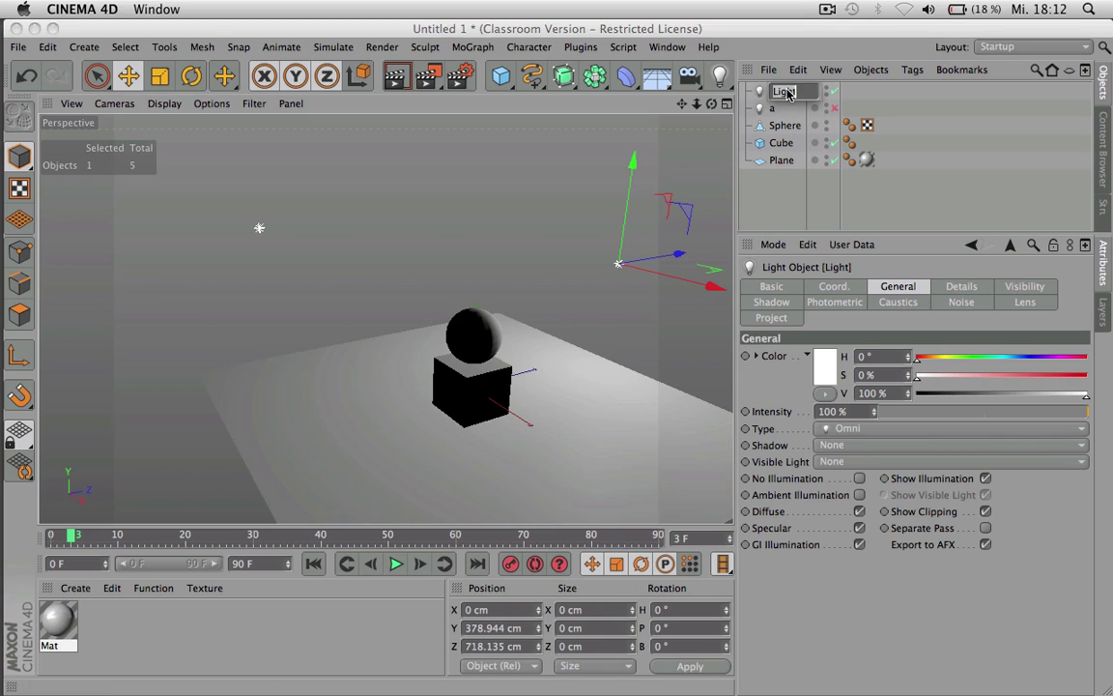
pyautogui.write('b')
pyautogui.press('Return')
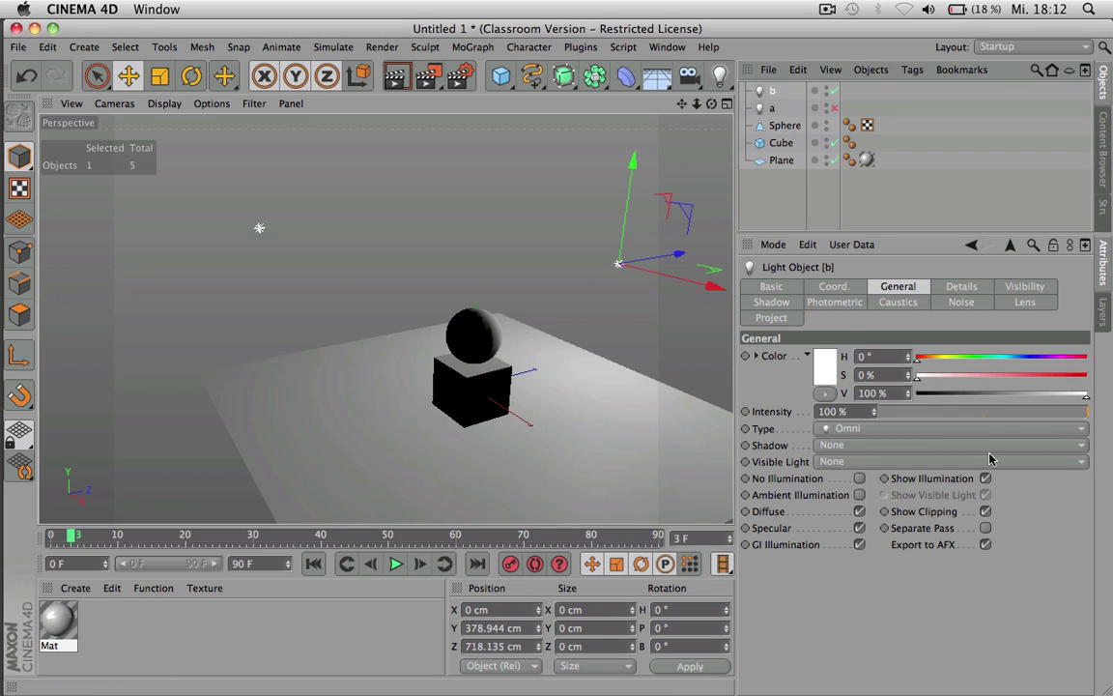
pyautogui.click(1026, 415)
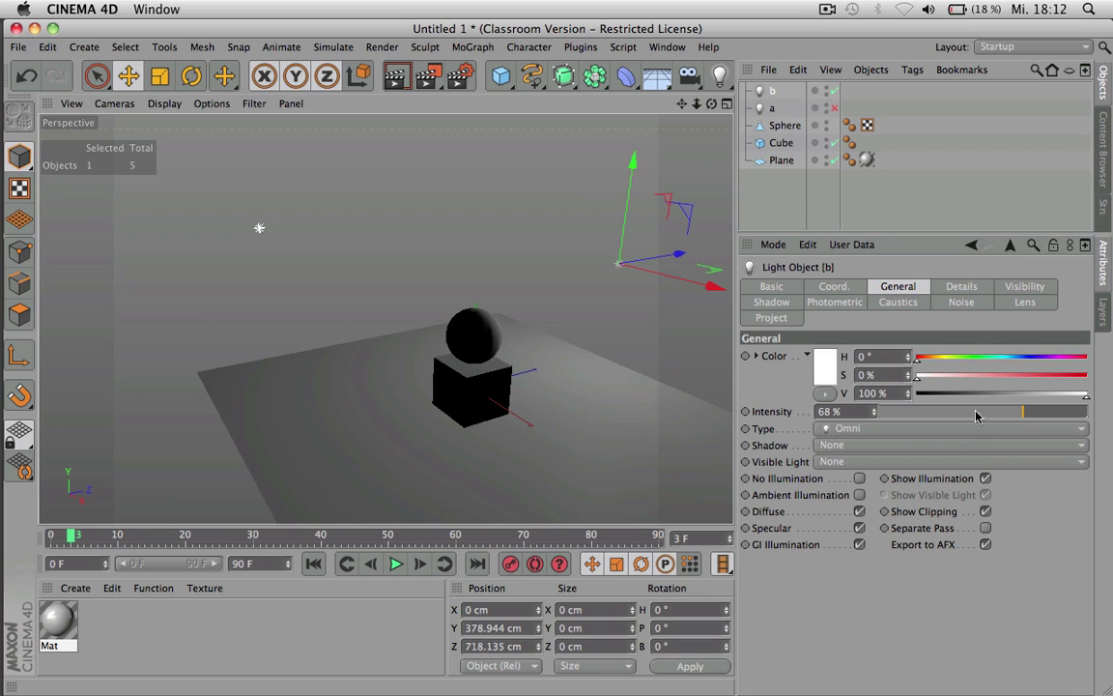
pyautogui.click(774, 108)
pyautogui.click(772, 92)
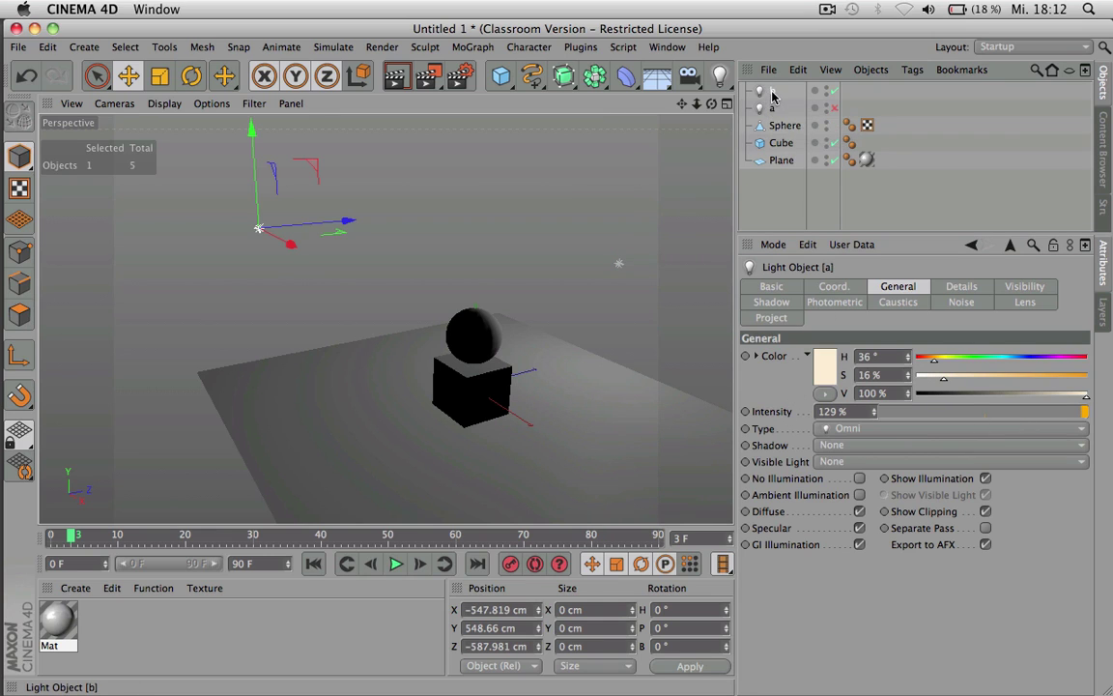
pyautogui.click(1011, 410)
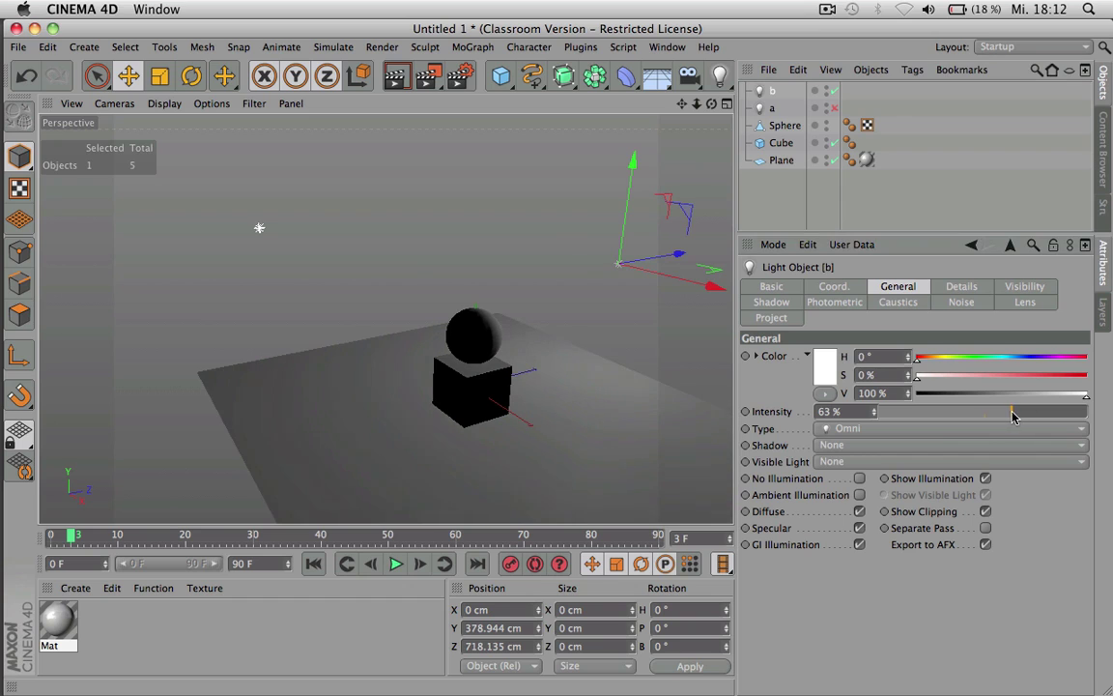
pyautogui.moveTo(1022, 362); pyautogui.dragTo(1014, 357)
# - Set light 'b' to pale blue (H 208°, S 18%), then test-render with and without light 'a'
pyautogui.click(947, 375)
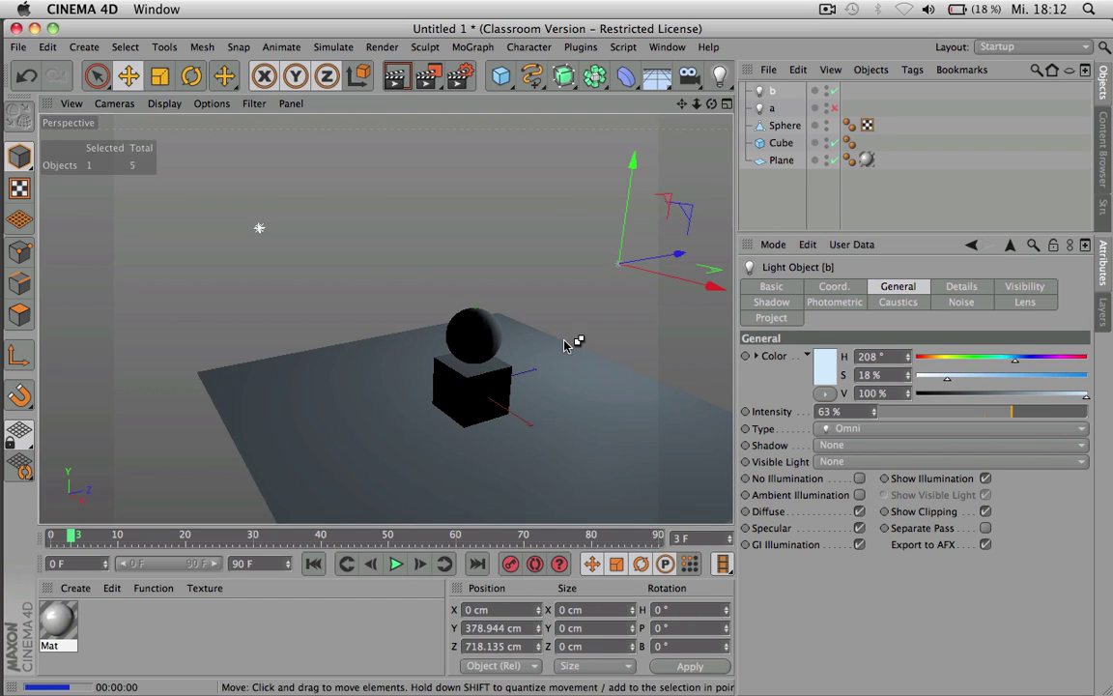
pyautogui.press('super+r')
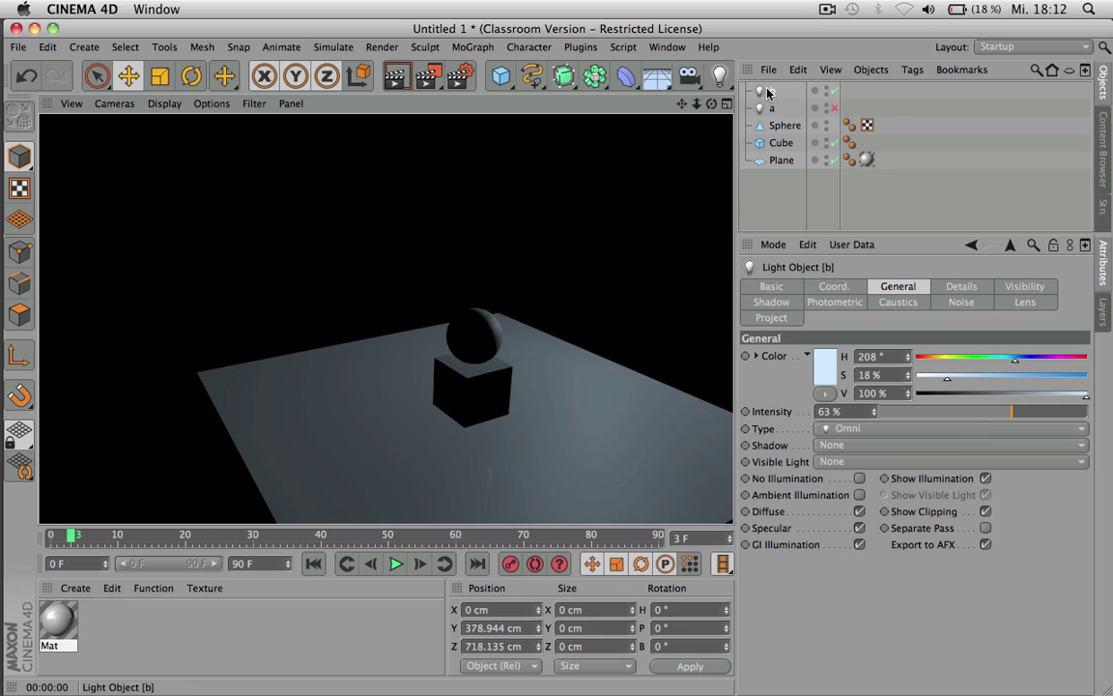
pyautogui.click(830, 108)
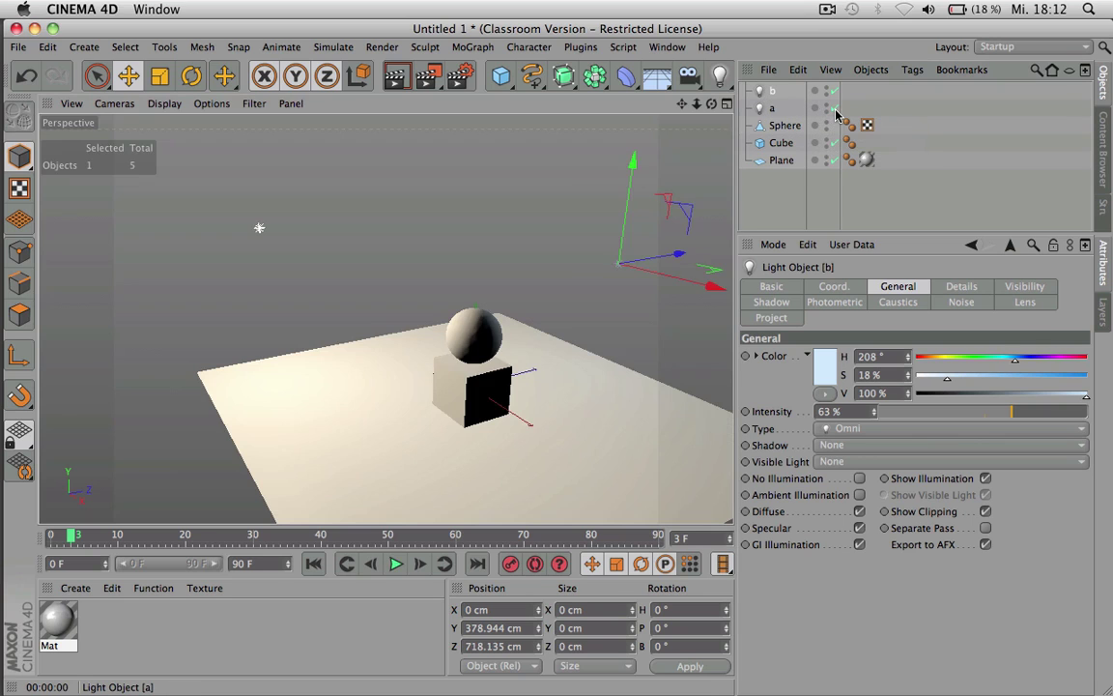
pyautogui.hotkey('ctrl', 'r')
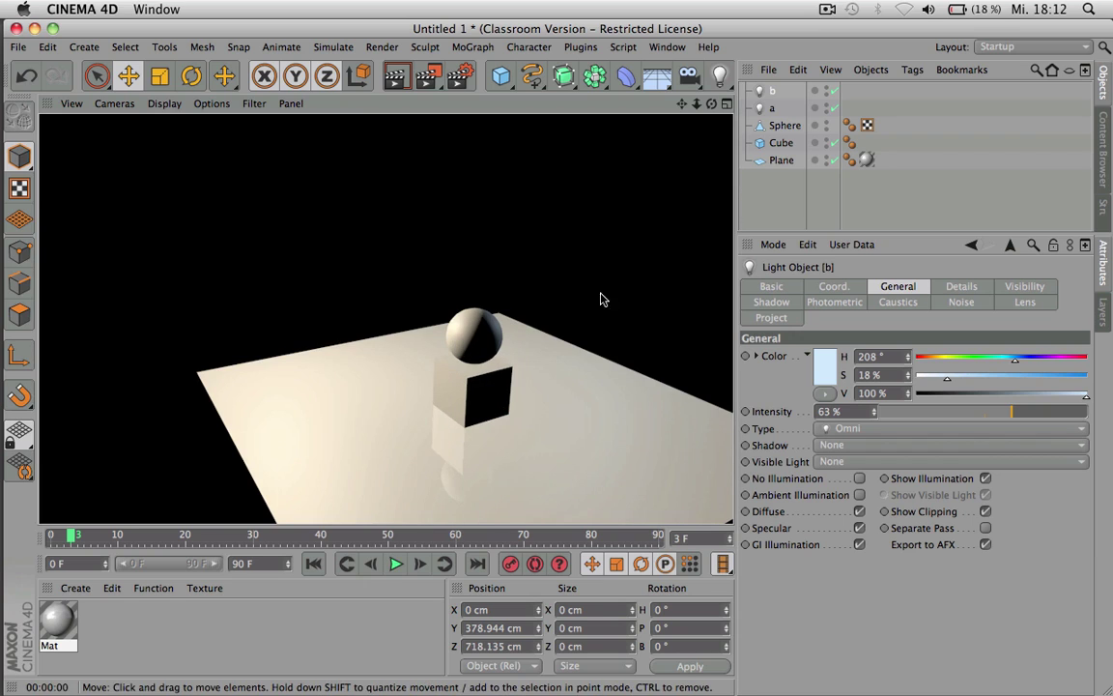
pyautogui.click(628, 261)
# - Move light 'b' closer in toward the scene and render again
pyautogui.moveTo(673, 260); pyautogui.dragTo(568, 367)
pyautogui.press('super+r')
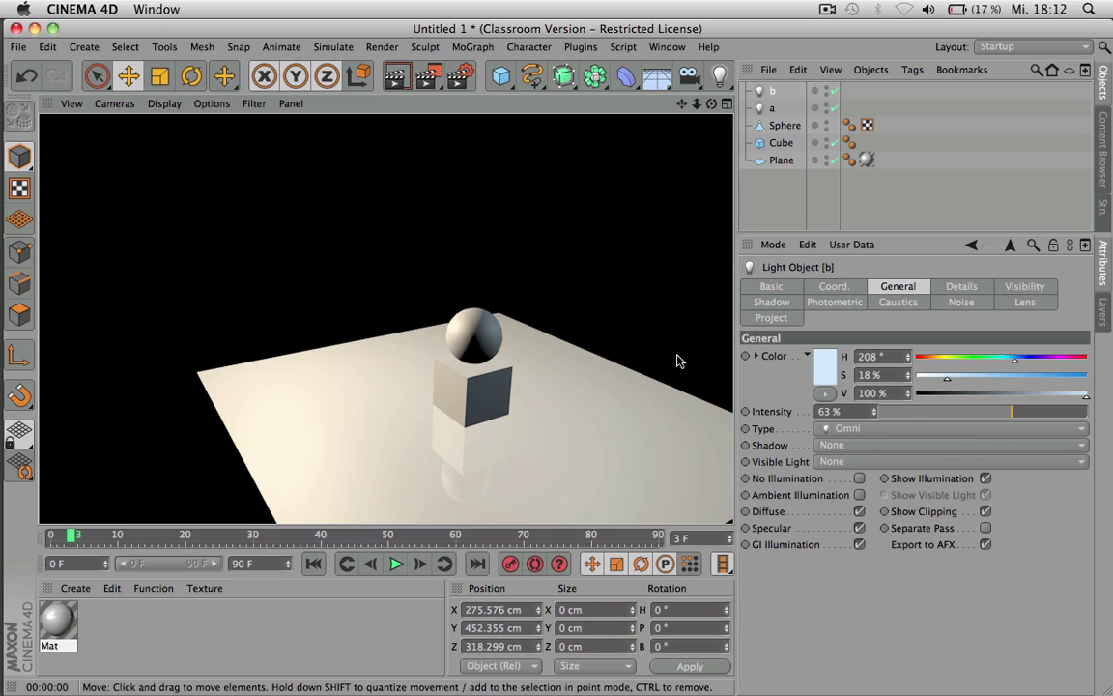
pyautogui.click(775, 92)
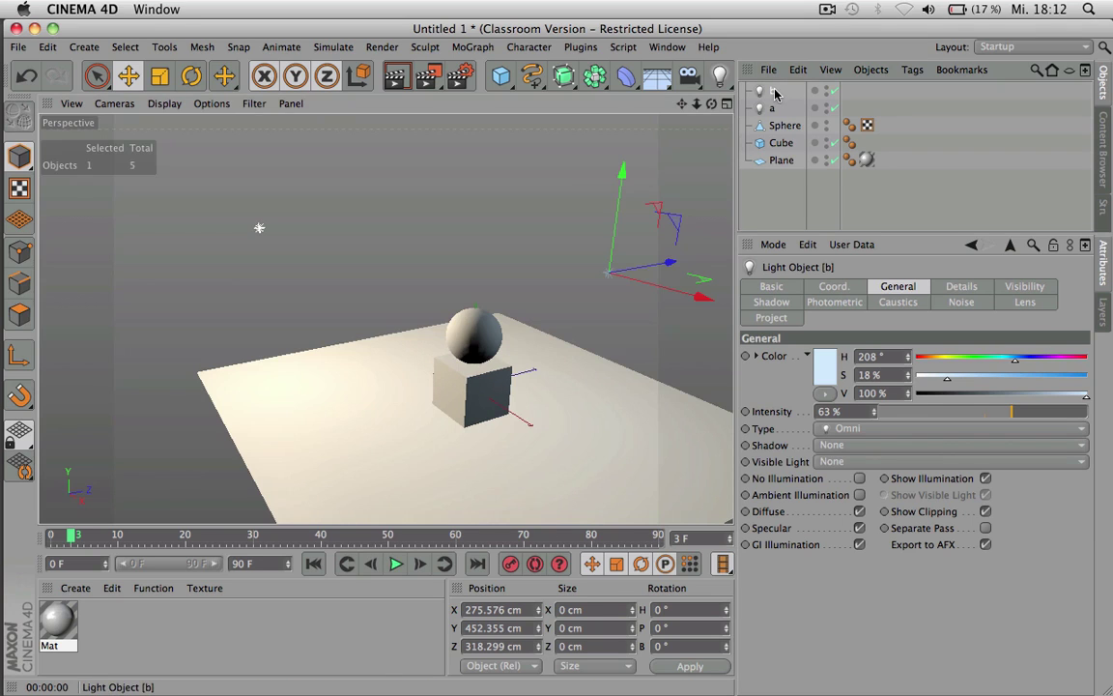